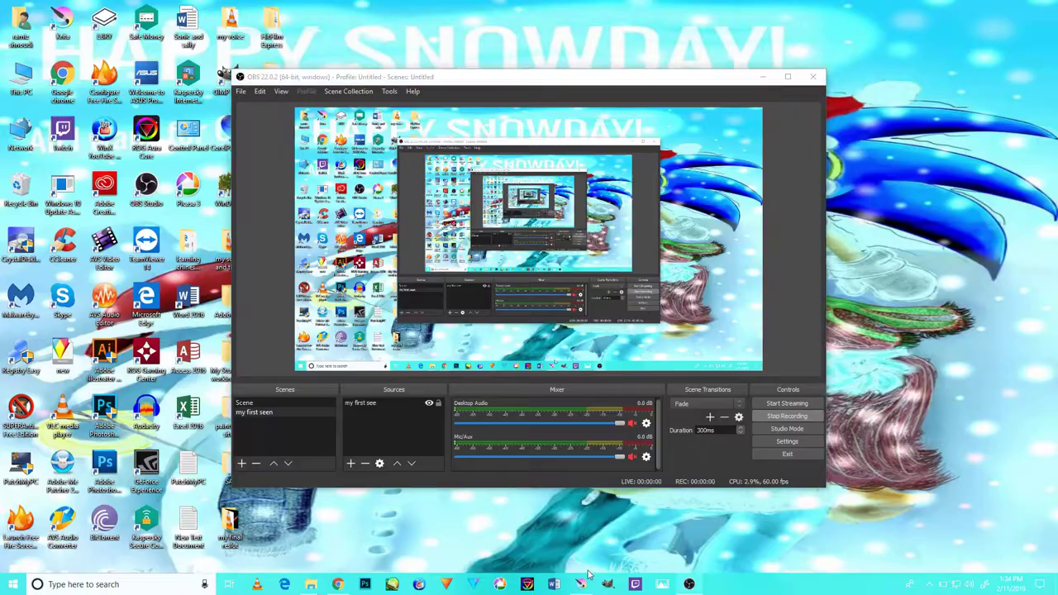
Sketch hair lines on the head's left side and between the ears, plus a curve below the head
left_click(581, 584)
scroll(496, 304, "up", 1)
scroll(496, 304, "up", 1)
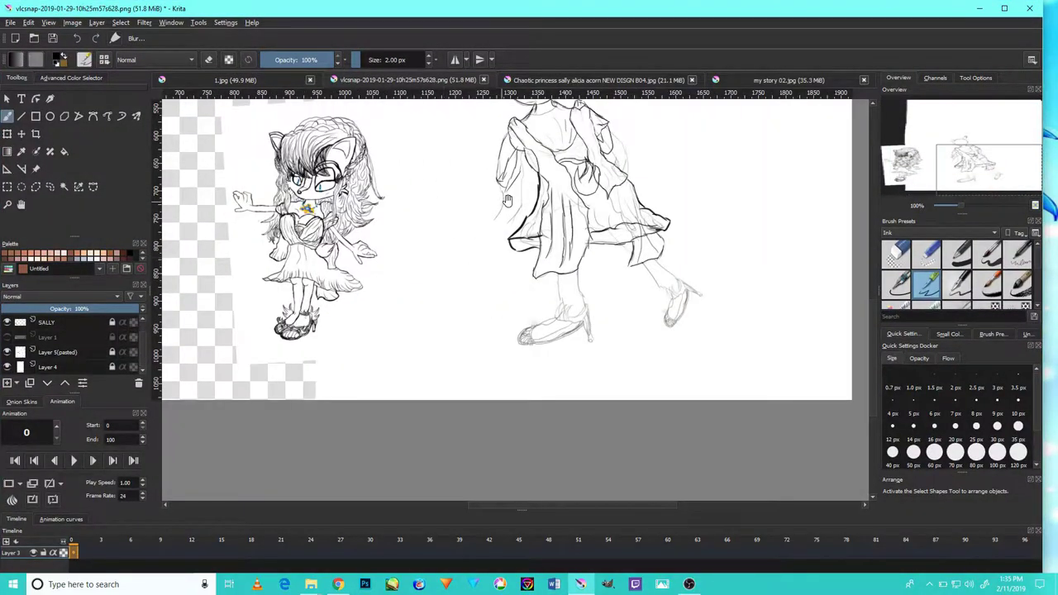
scroll(496, 304, "up", 1)
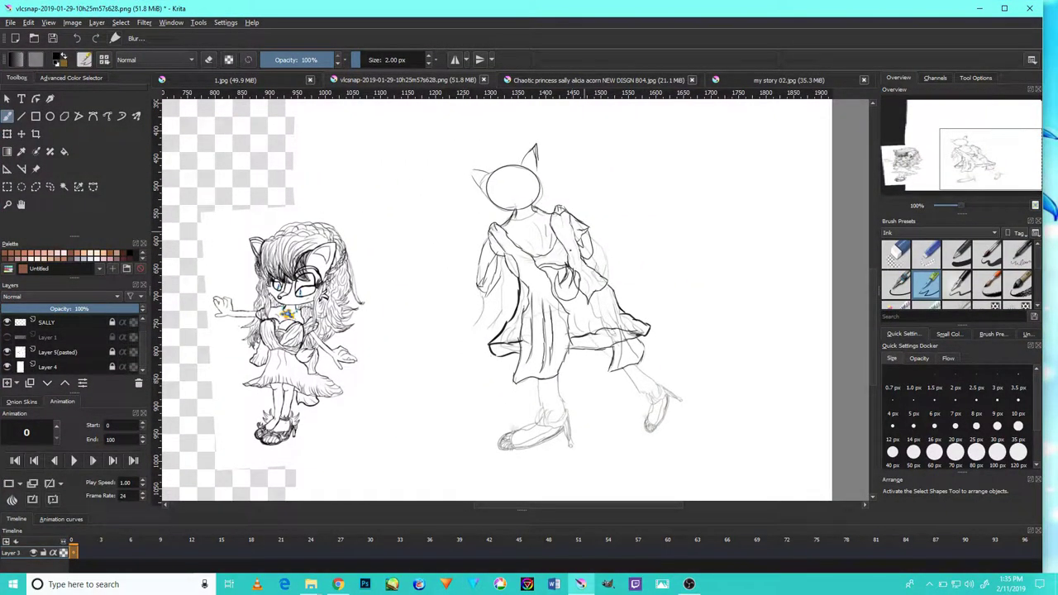
scroll(537, 264, "up", 2)
mouse_move(421, 446)
left_mouse_down()
mouse_move(587, 248)
mouse_move(646, 227)
mouse_move(684, 292)
left_mouse_up()
left_click_drag(662, 51, 743, 203)
left_click_drag(724, 157, 710, 206)
scroll(682, 274, "up", 1)
scroll(683, 275, "down", 4)
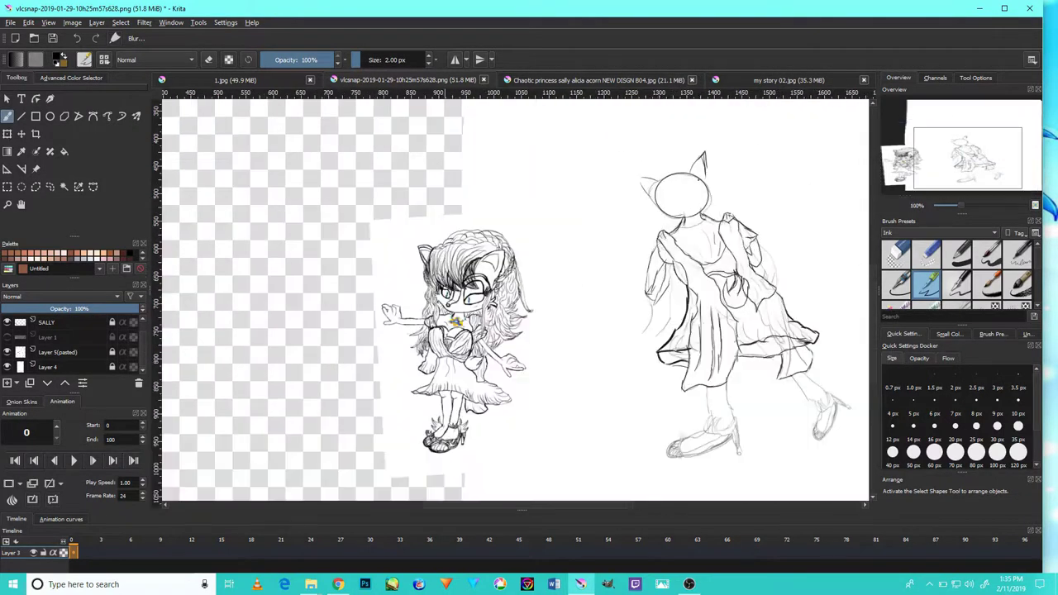
scroll(639, 196, "up", 3)
mouse_move(601, 211)
left_mouse_down()
mouse_move(619, 169)
mouse_move(614, 248)
left_mouse_up()
left_click_drag(671, 143, 699, 164)
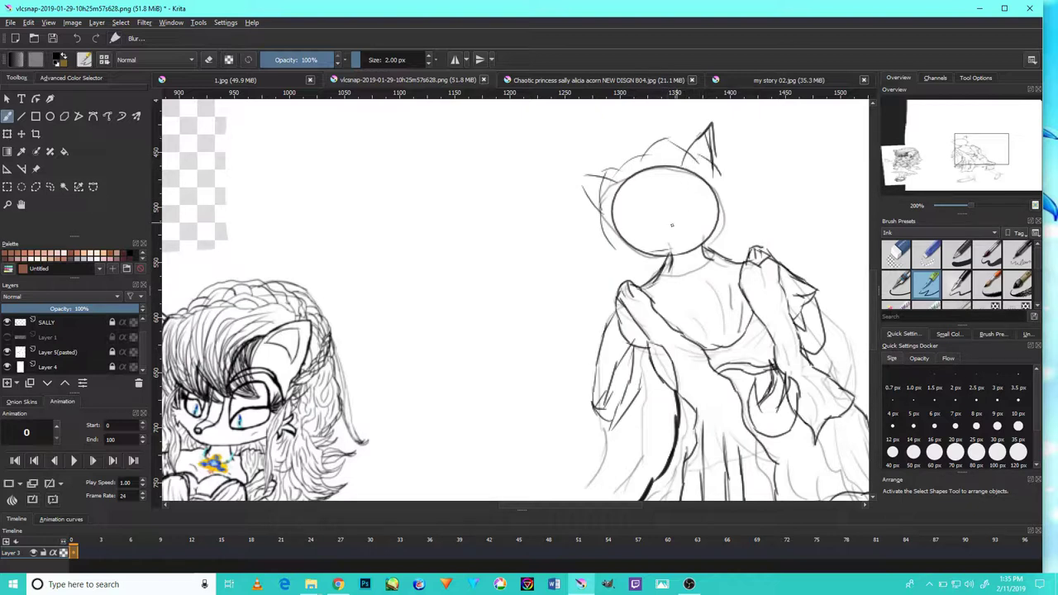
left_click_drag(602, 233, 635, 266)
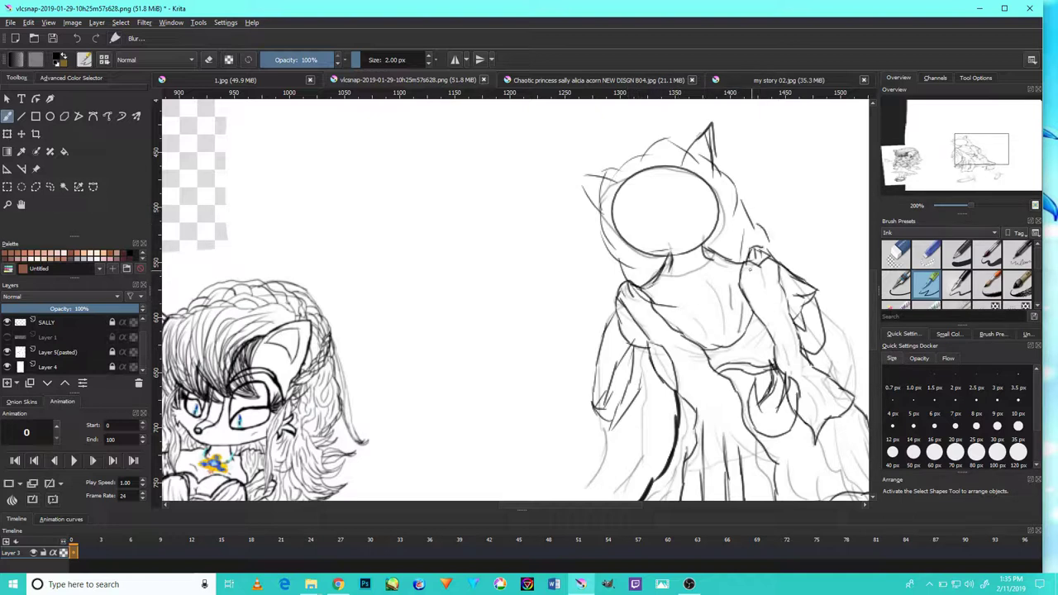
Add a short line on the torso and strokes over the right shoulder hair
left_click_drag(670, 308, 676, 248)
left_click_drag(685, 288, 709, 317)
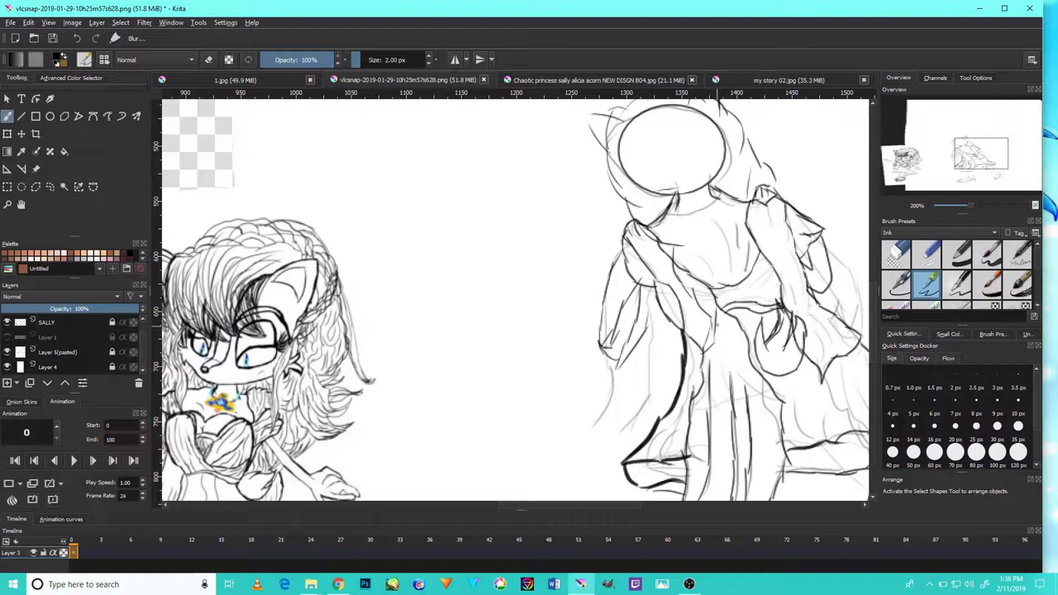
left_click_drag(717, 304, 688, 379)
left_click_drag(781, 256, 734, 222)
mouse_move(730, 266)
left_mouse_down()
mouse_move(772, 273)
mouse_move(703, 289)
left_mouse_up()
left_click_drag(717, 290, 691, 297)
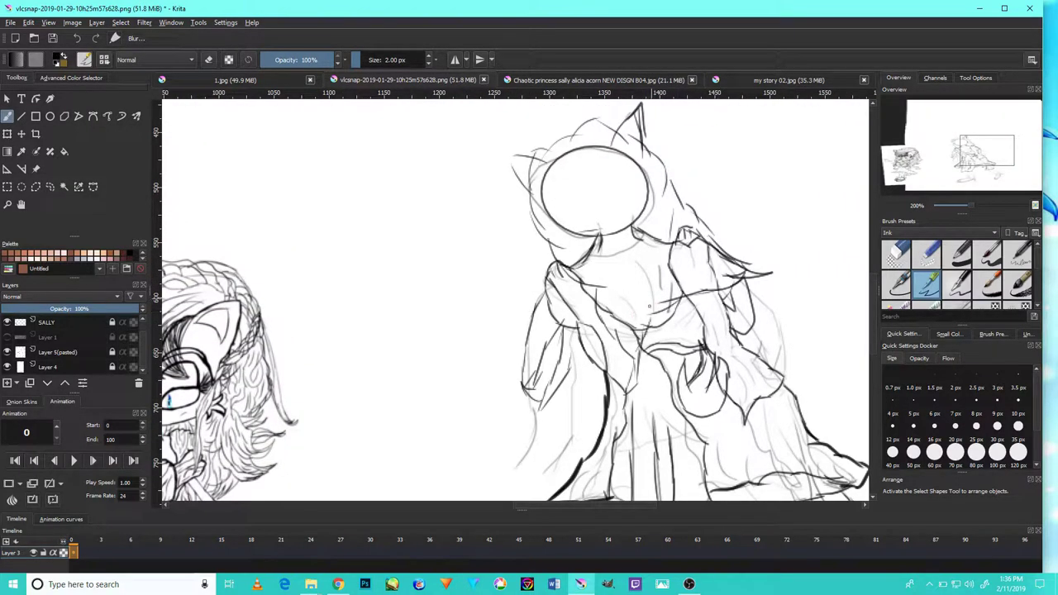
Zoom and pan to recentre both figures in the view
left_click_drag(624, 285, 655, 257)
scroll(656, 257, "up", 3)
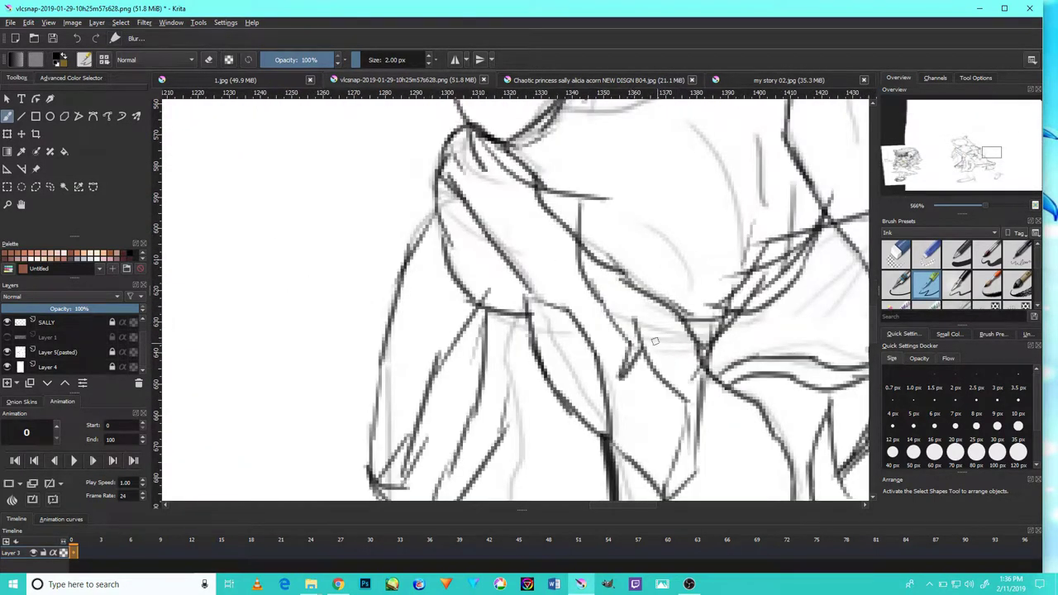
scroll(620, 323, "down", 3)
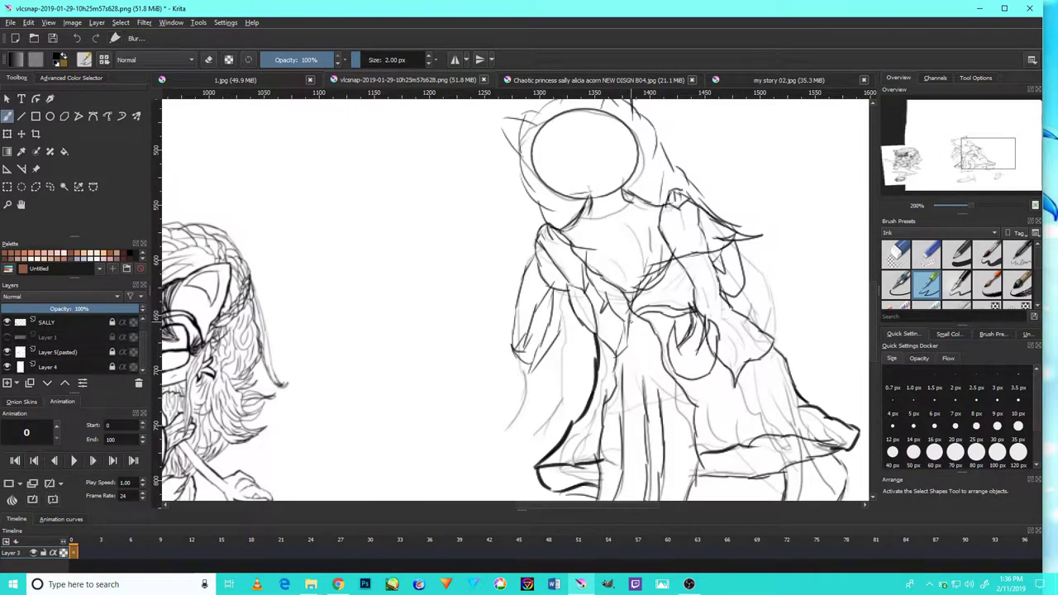
scroll(694, 236, "down", 1)
scroll(694, 236, "up", 3)
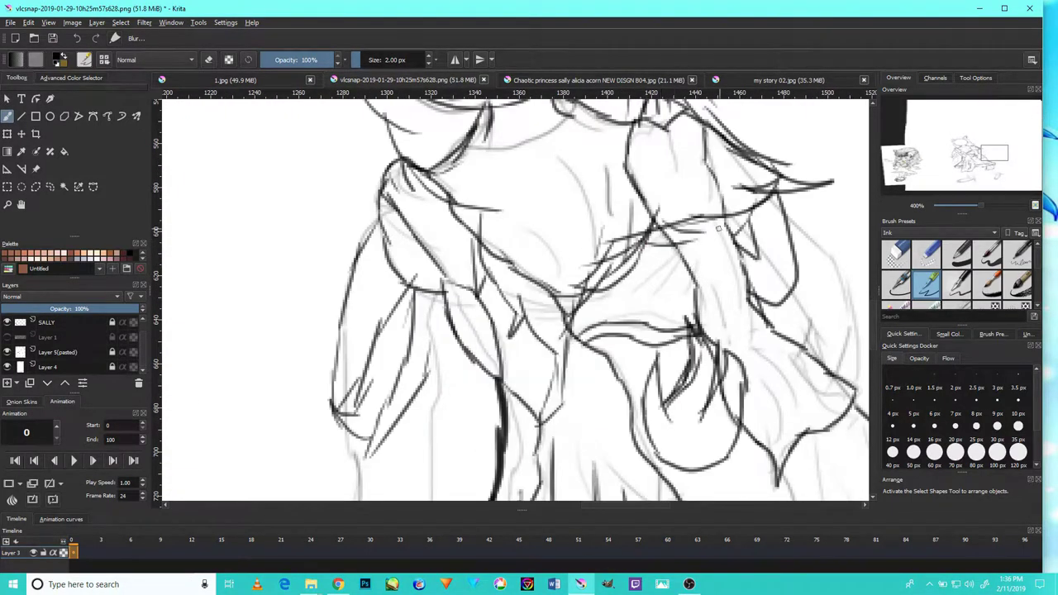
scroll(631, 265, "down", 4)
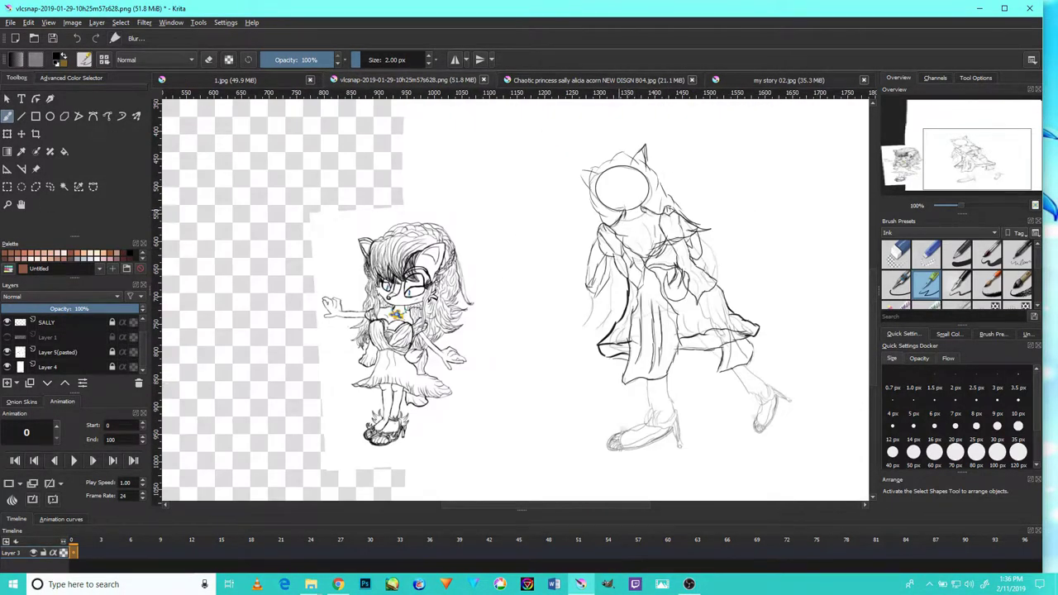
left_click_drag(562, 174, 582, 219)
Sketch hair strands across the top and left side of the standing figure's head
scroll(615, 234, "up", 4)
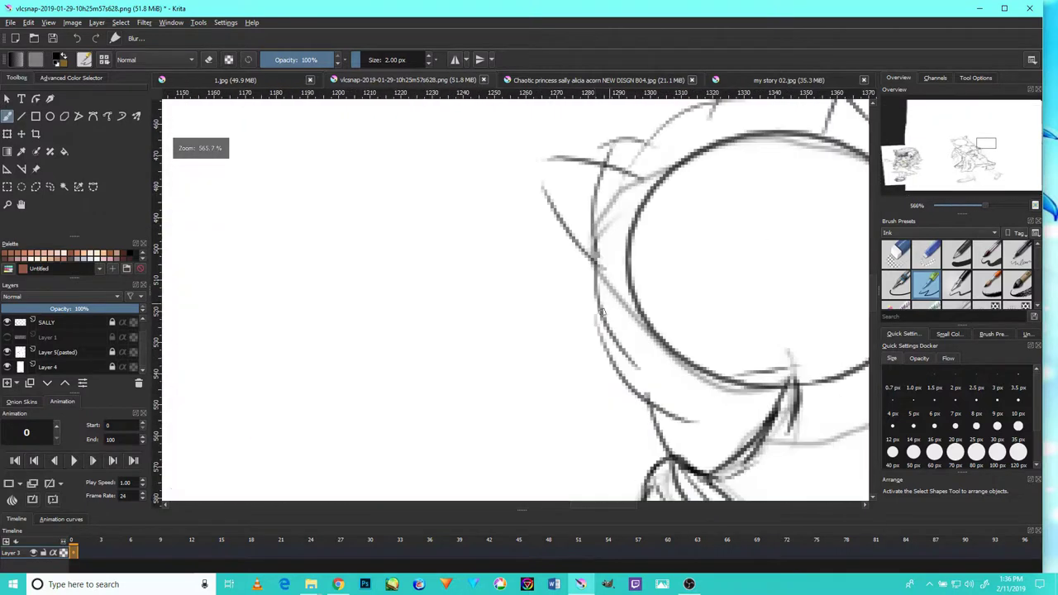
scroll(694, 132, "down", 2)
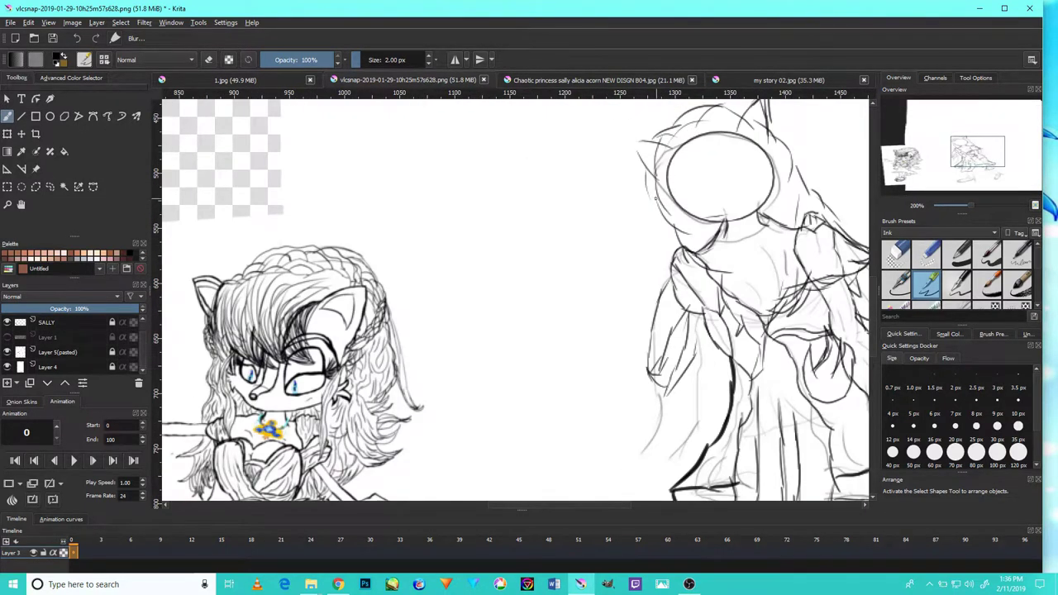
scroll(661, 207, "up", 3)
mouse_move(635, 165)
left_mouse_down()
mouse_move(651, 227)
mouse_move(615, 216)
left_mouse_up()
mouse_move(753, 222)
left_mouse_down()
mouse_move(580, 207)
mouse_move(526, 281)
left_mouse_up()
left_click_drag(526, 281, 588, 203)
mouse_move(589, 153)
left_mouse_down()
mouse_move(519, 290)
mouse_move(364, 327)
left_mouse_up()
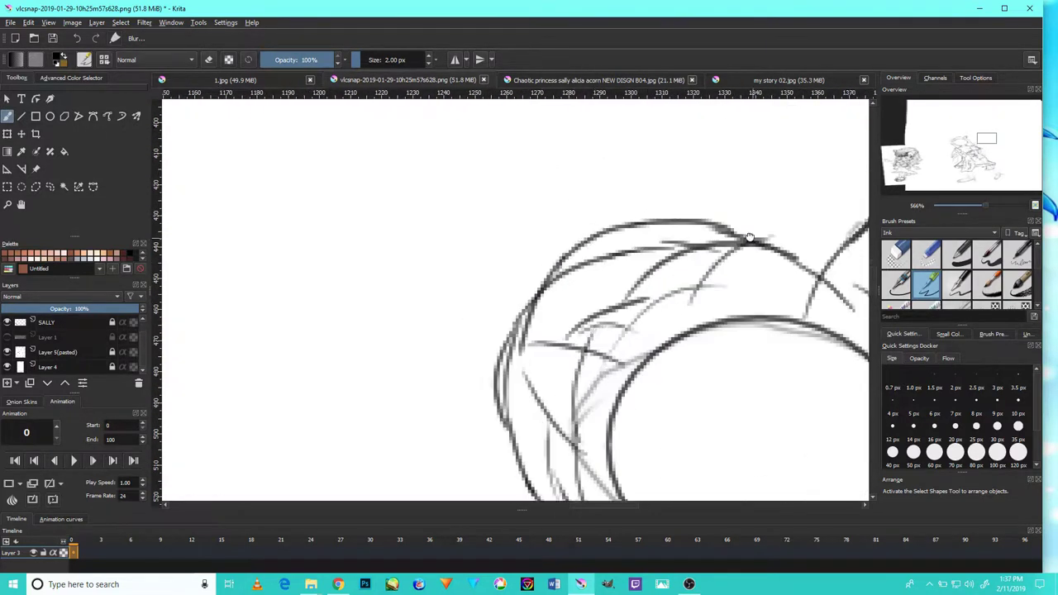
left_click_drag(712, 214, 447, 239)
left_click_drag(468, 195, 389, 263)
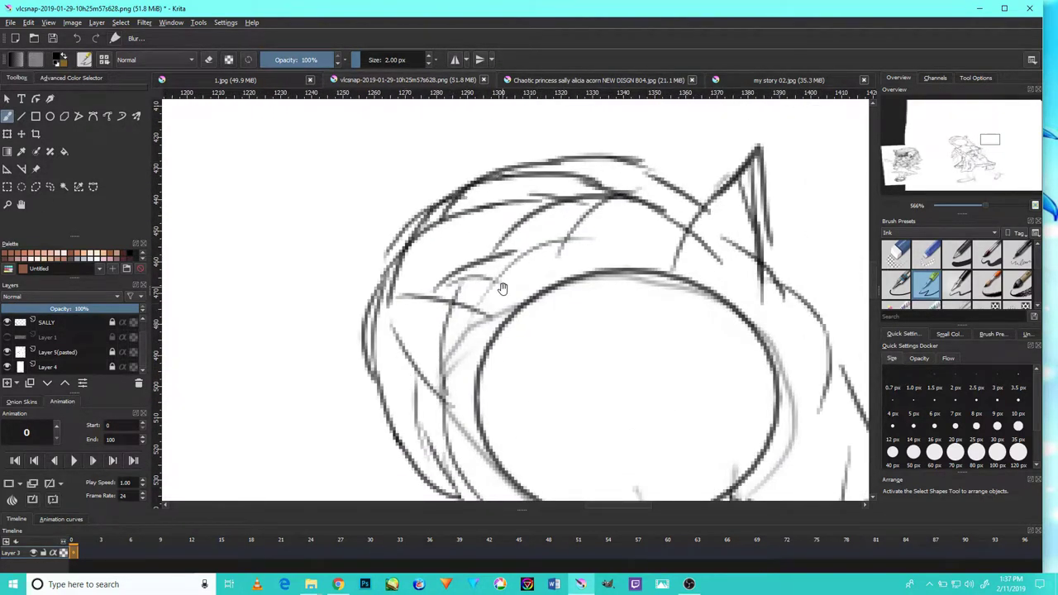
left_click_drag(579, 331, 578, 215)
left_click_drag(364, 157, 351, 305)
Draw long hair strands down the hair's left edge and a short stroke below the face
key("1")
scroll(496, 272, "up", 5)
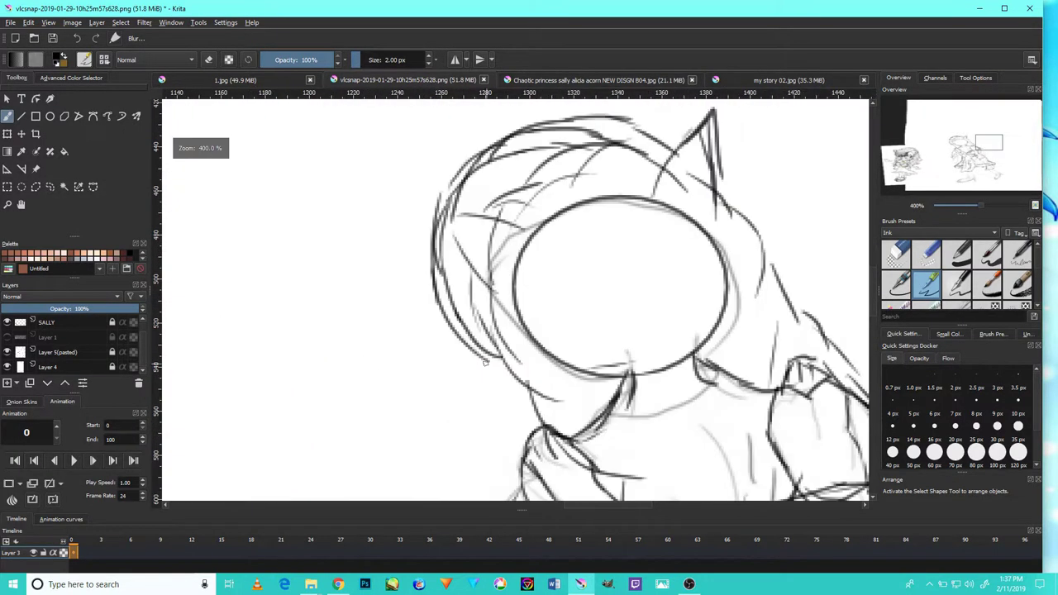
key("1")
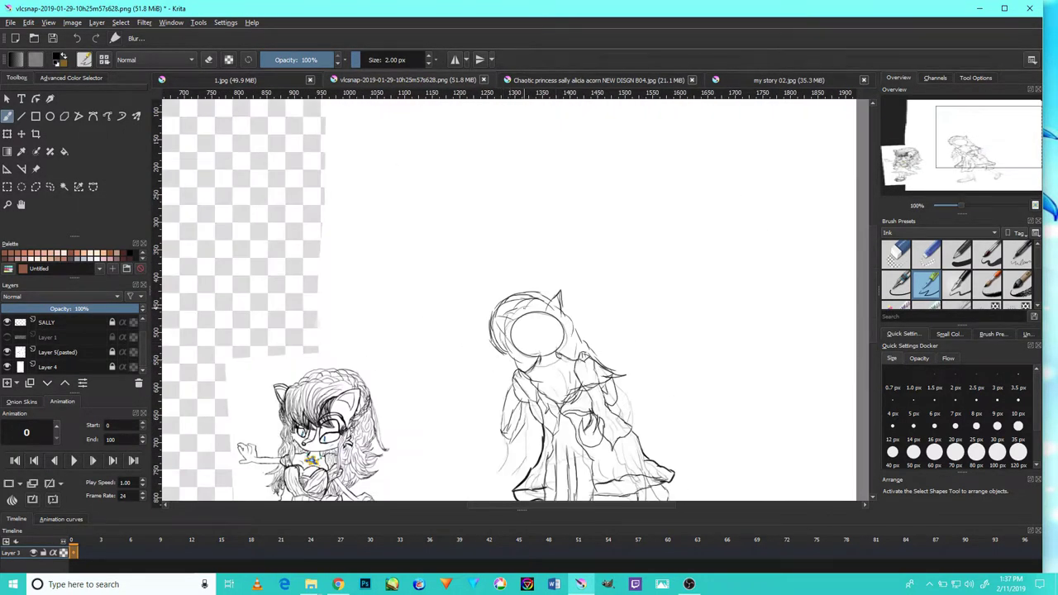
scroll(633, 206, "up", 4)
scroll(639, 244, "up", 2)
left_click_drag(639, 244, 689, 161)
left_click_drag(686, 120, 671, 219)
mouse_move(704, 128)
left_mouse_down()
mouse_move(679, 240)
mouse_move(647, 290)
left_mouse_up()
left_click_drag(686, 195, 663, 248)
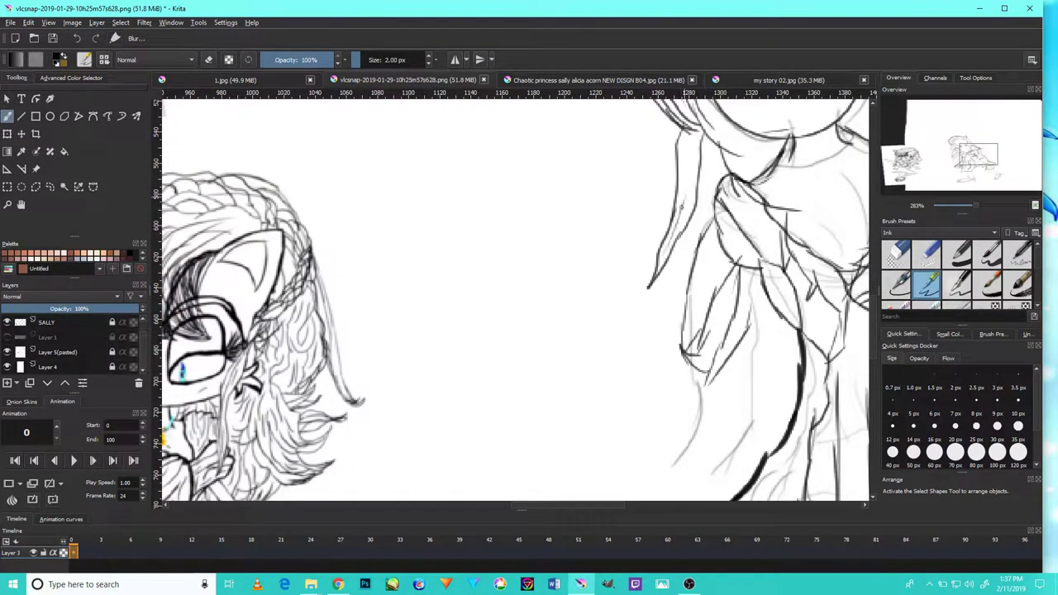
left_click_drag(737, 157, 748, 233)
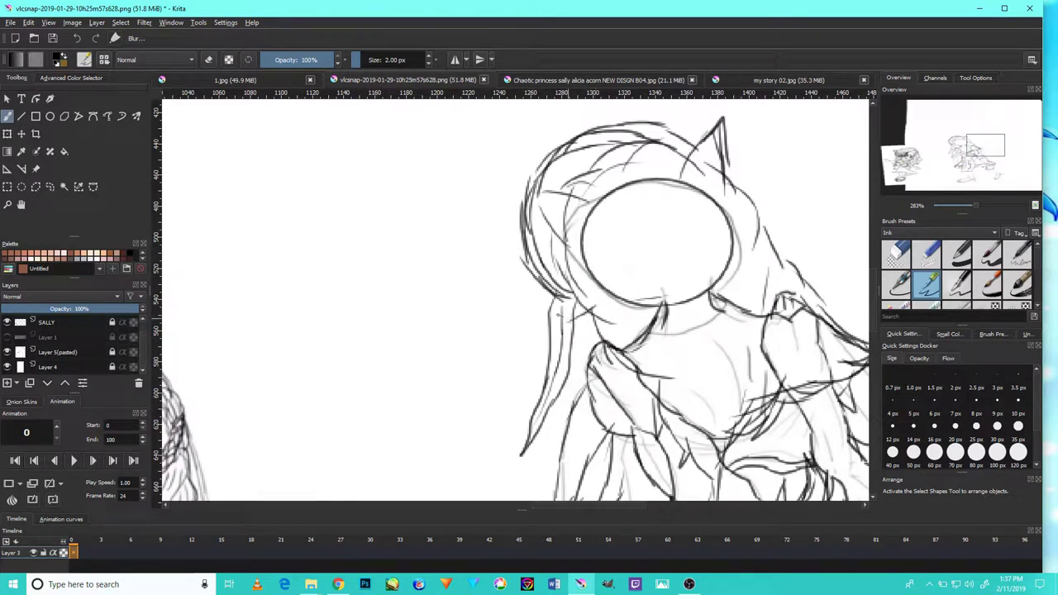
left_click_drag(584, 309, 557, 314)
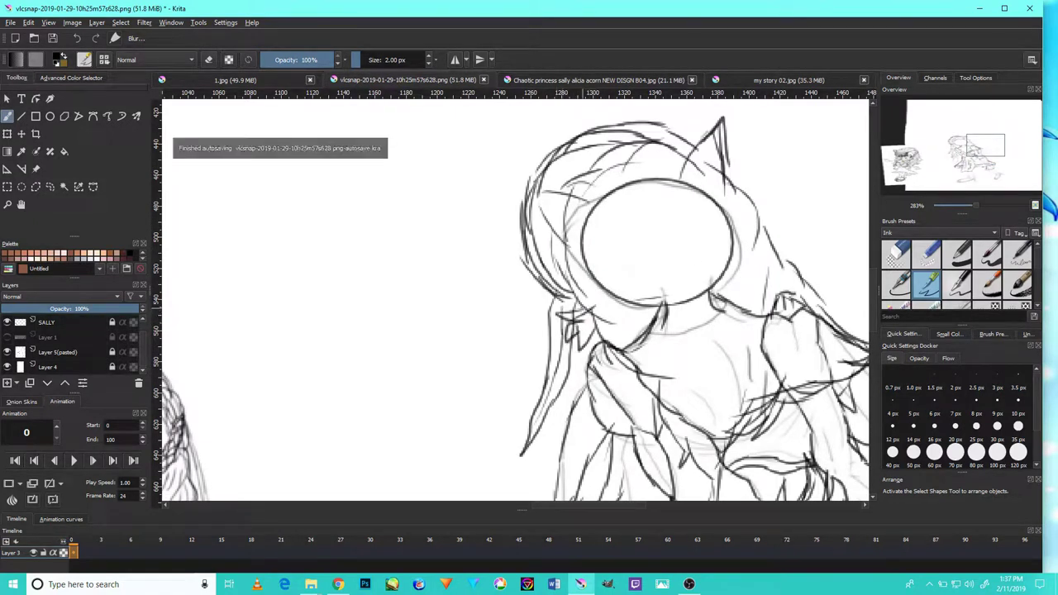
Reset the view to 100% and shift both figures into view
left_click_drag(653, 272, 826, 281)
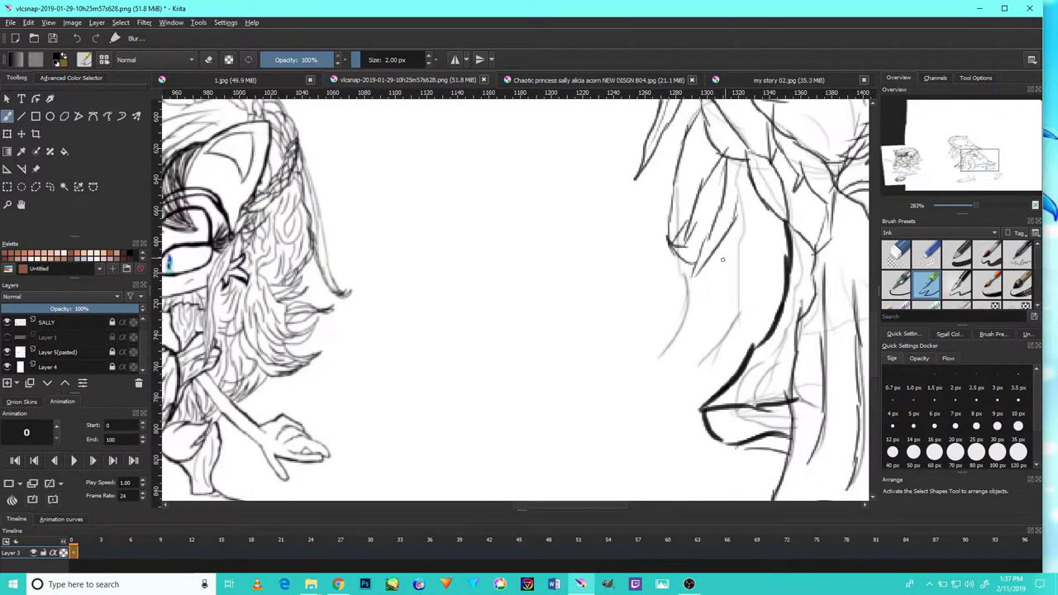
key("1")
left_click_drag(578, 289, 426, 265)
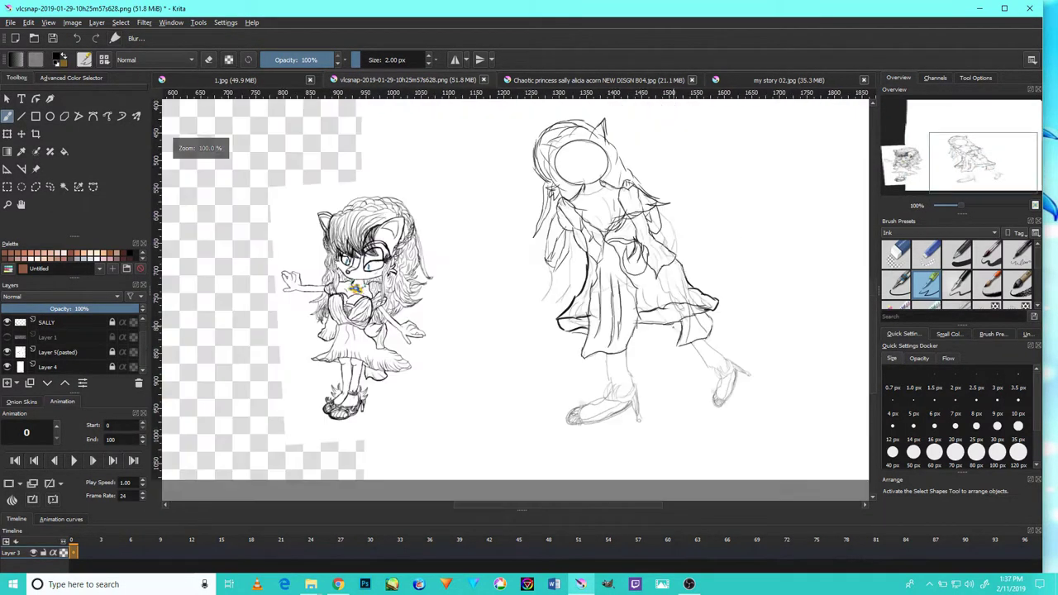
scroll(653, 330, "up", 3)
scroll(661, 326, "down", 3)
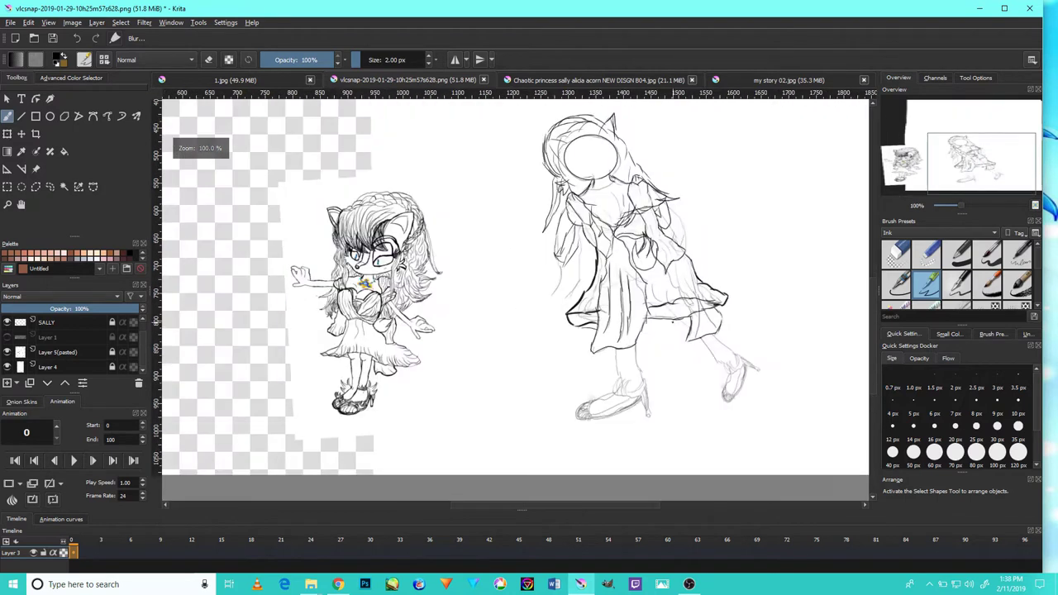
scroll(688, 324, "up", 1)
scroll(692, 330, "down", 1)
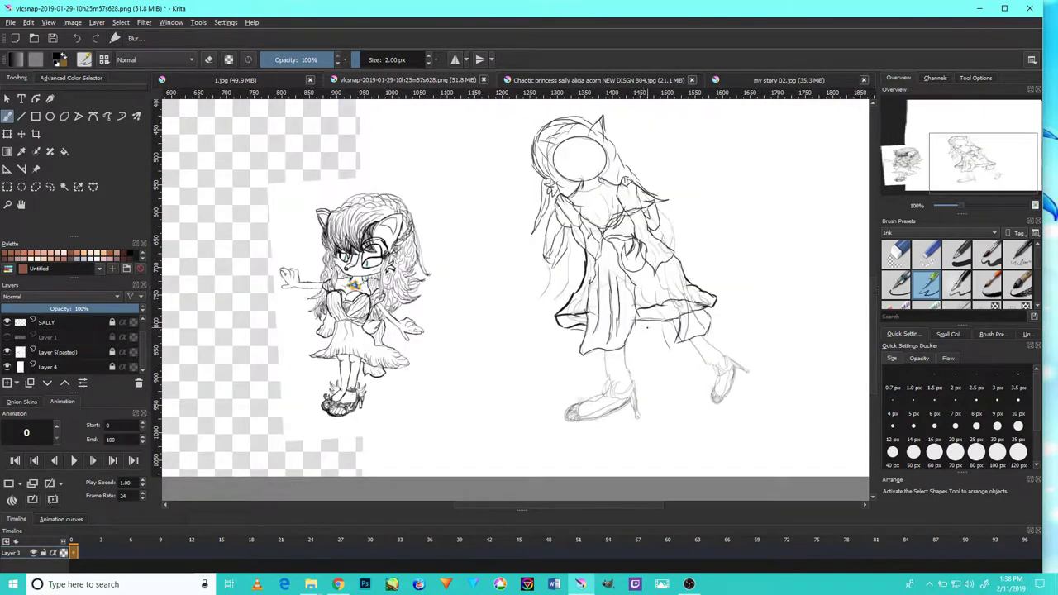
scroll(625, 339, "up", 3)
scroll(622, 340, "up", 1)
scroll(611, 372, "up", 1)
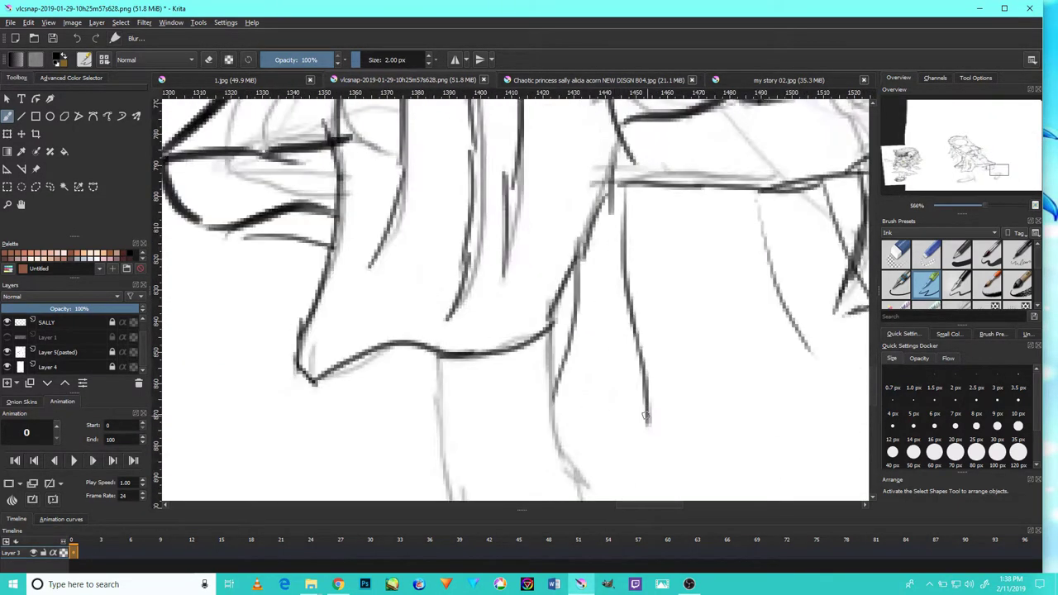
scroll(628, 343, "down", 3)
scroll(698, 394, "up", 1)
scroll(686, 384, "down", 2)
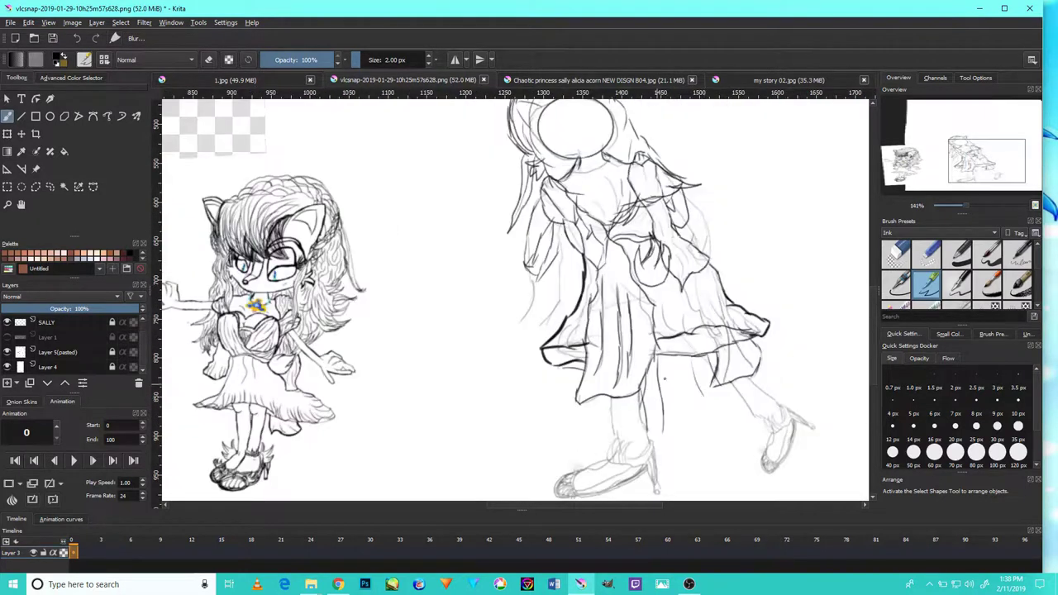
scroll(673, 373, "up", 1)
left_click_drag(660, 360, 661, 420)
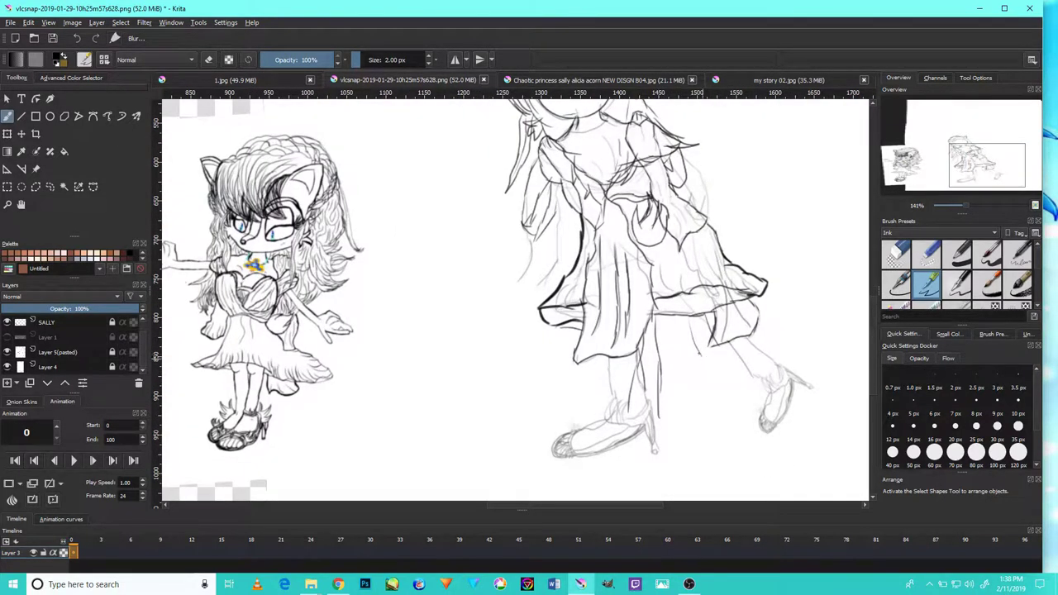
left_click_drag(717, 347, 762, 388)
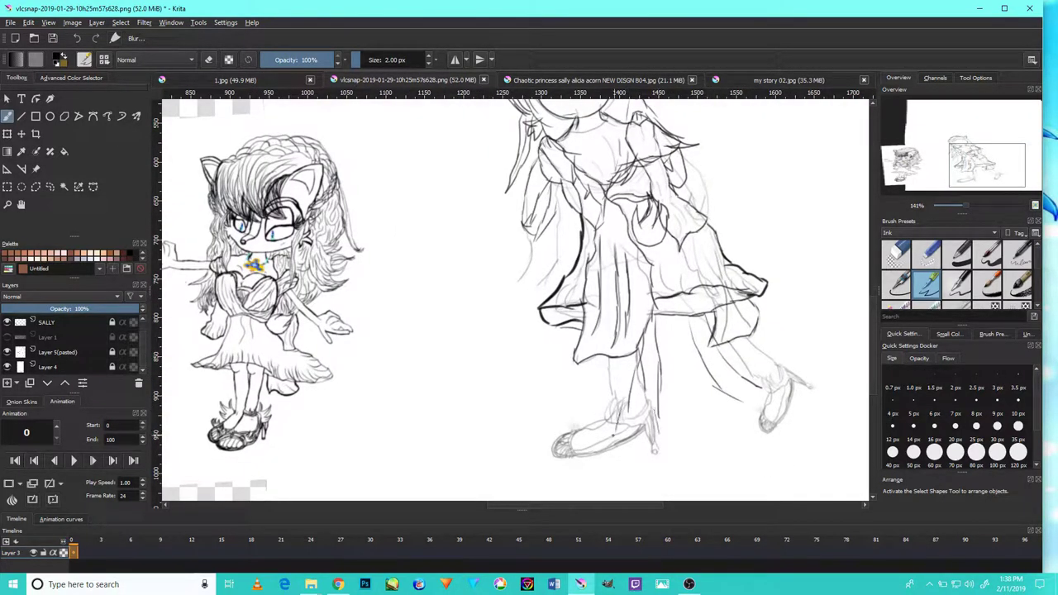
left_click_drag(653, 342, 669, 405)
left_click_drag(664, 300, 630, 322)
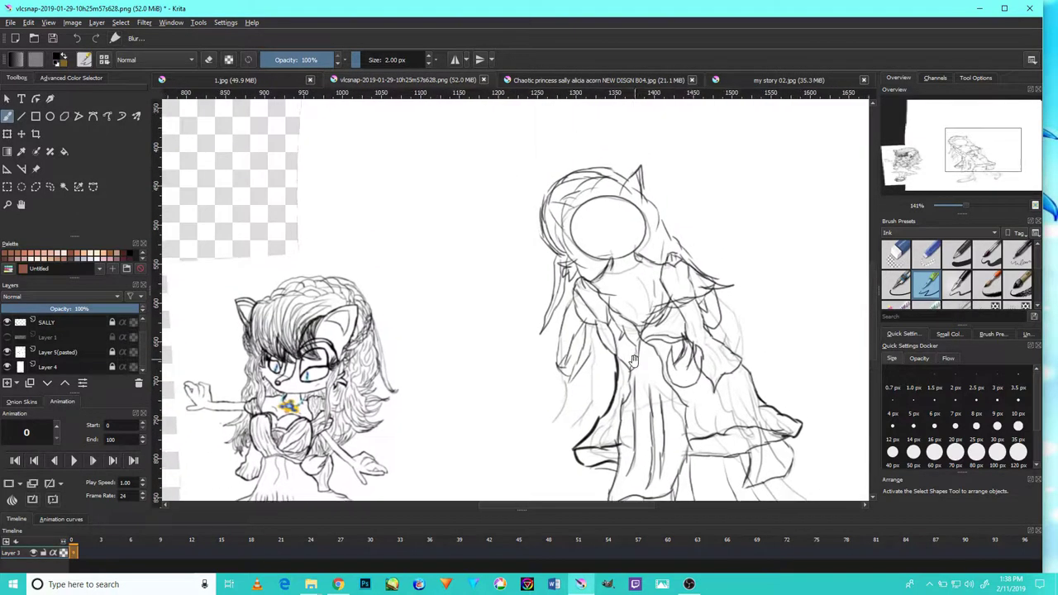
scroll(628, 289, "up", 5)
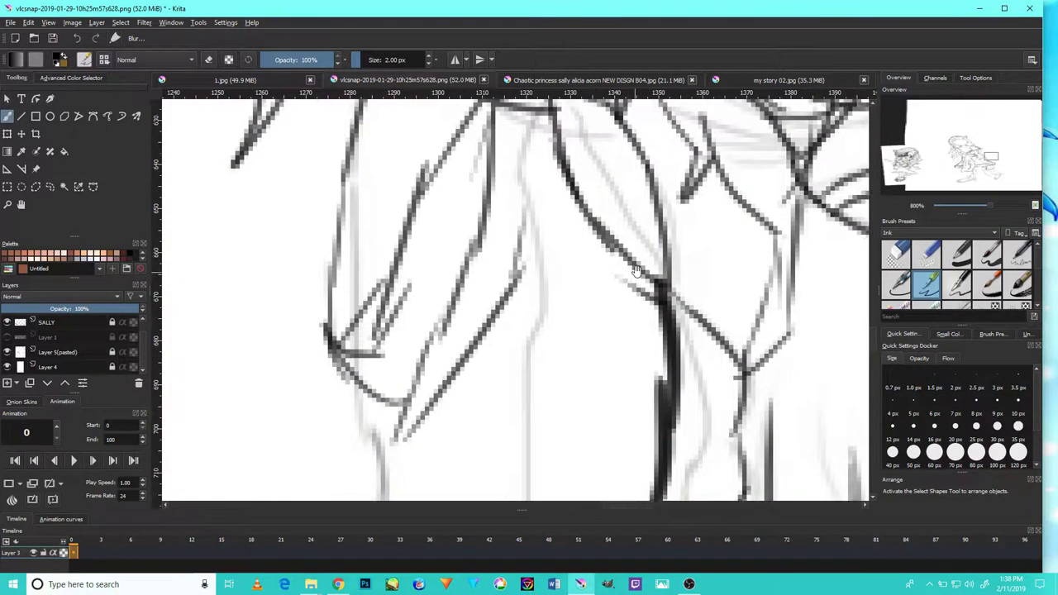
scroll(628, 285, "down", 4)
scroll(582, 272, "down", 4)
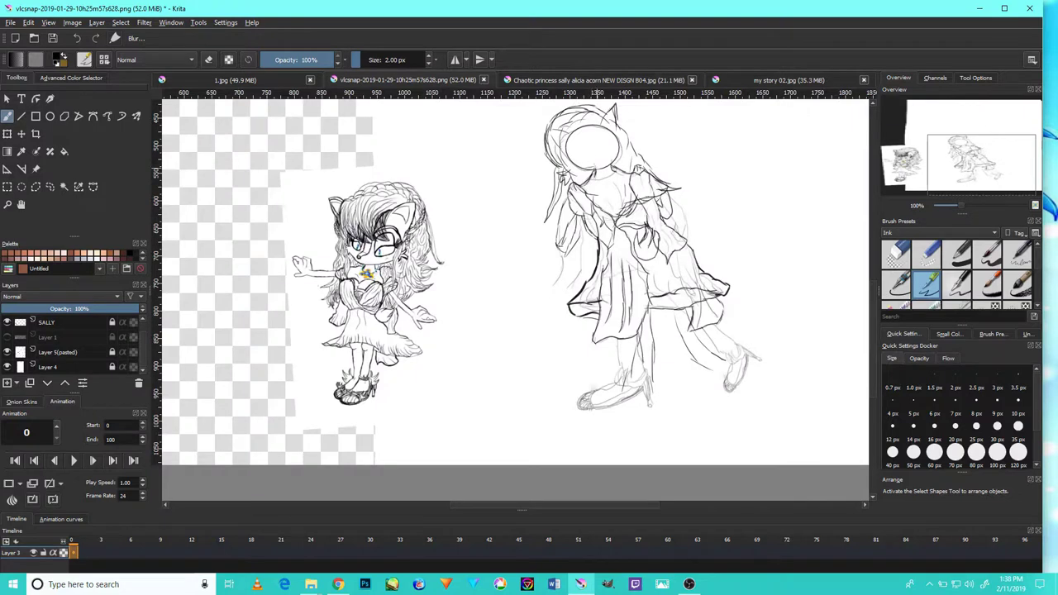
scroll(666, 234, "up", 5)
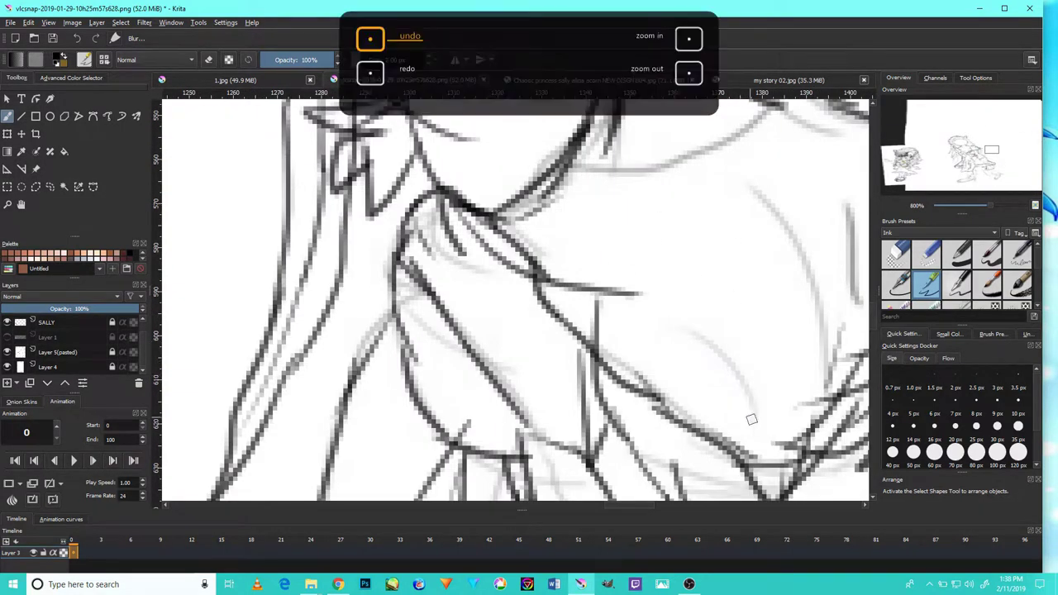
left_click_drag(750, 300, 733, 467)
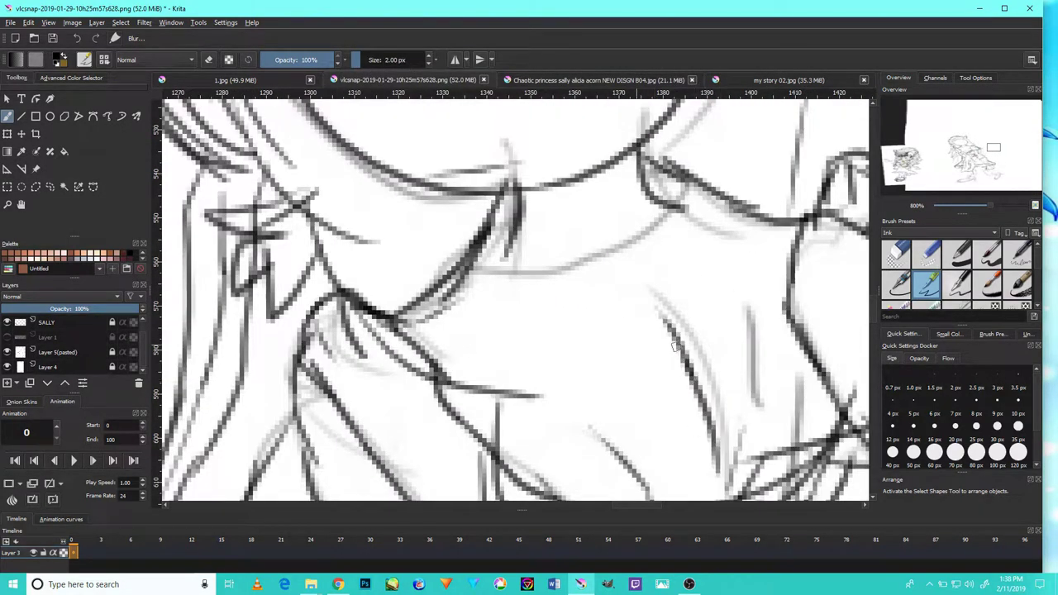
left_click_drag(768, 198, 750, 289)
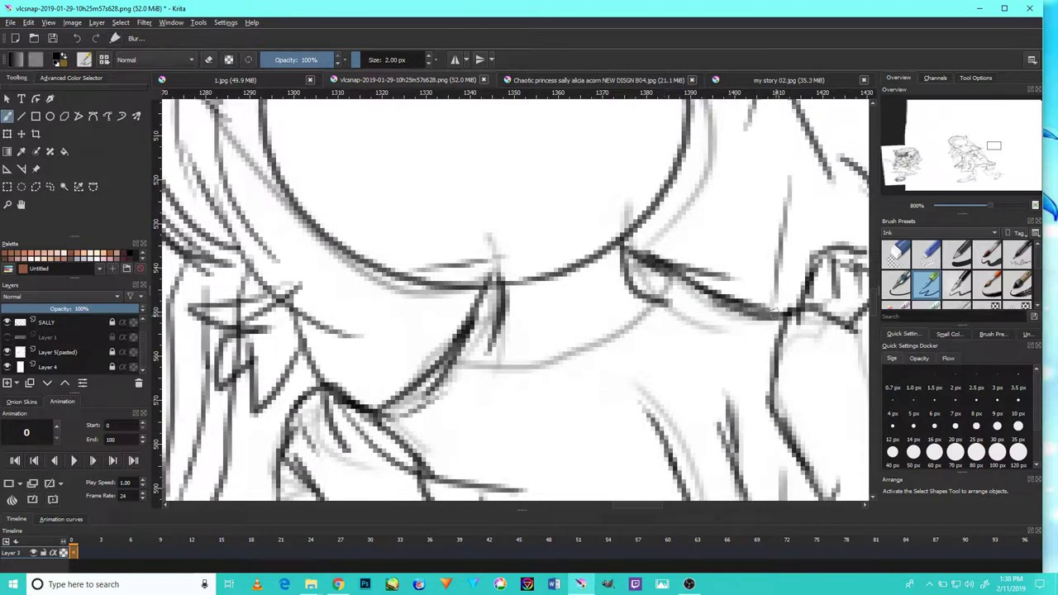
scroll(743, 272, "down", 4)
scroll(719, 265, "down", 1)
scroll(697, 256, "up", 1)
scroll(696, 256, "up", 1)
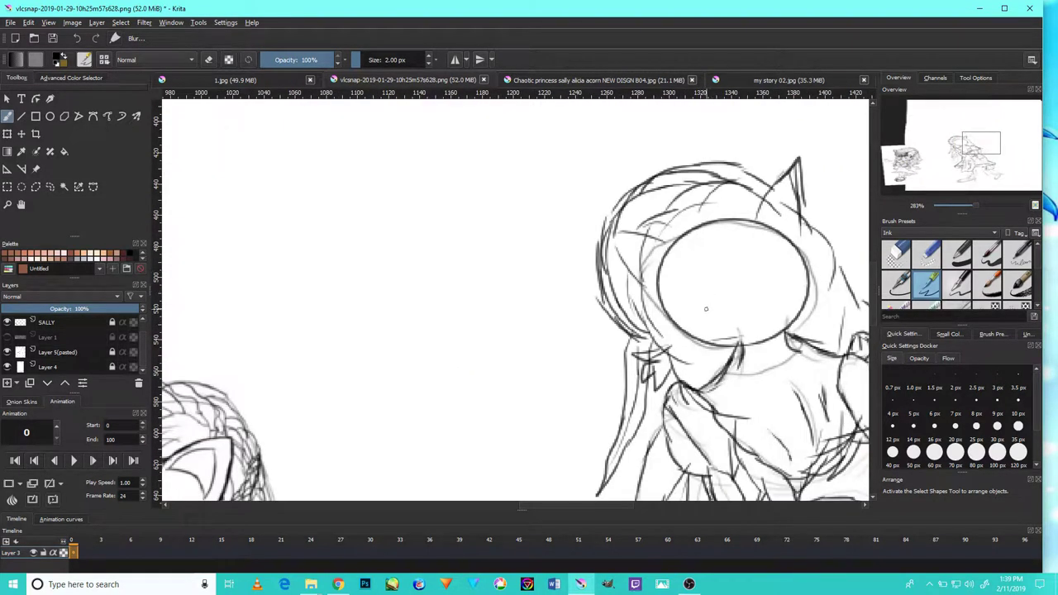
left_click_drag(761, 214, 764, 179)
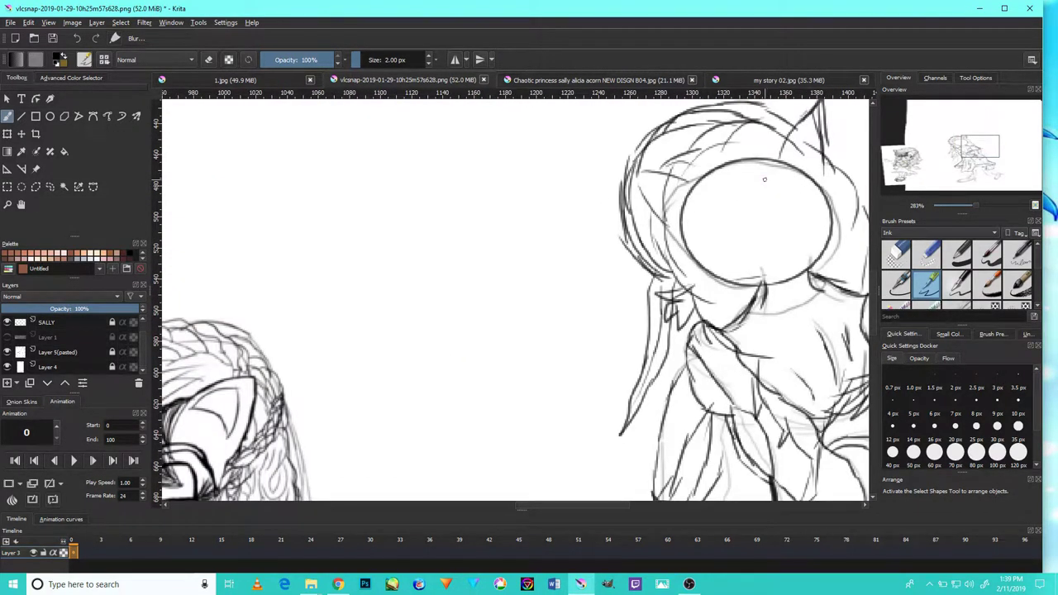
left_click_drag(615, 268, 528, 381)
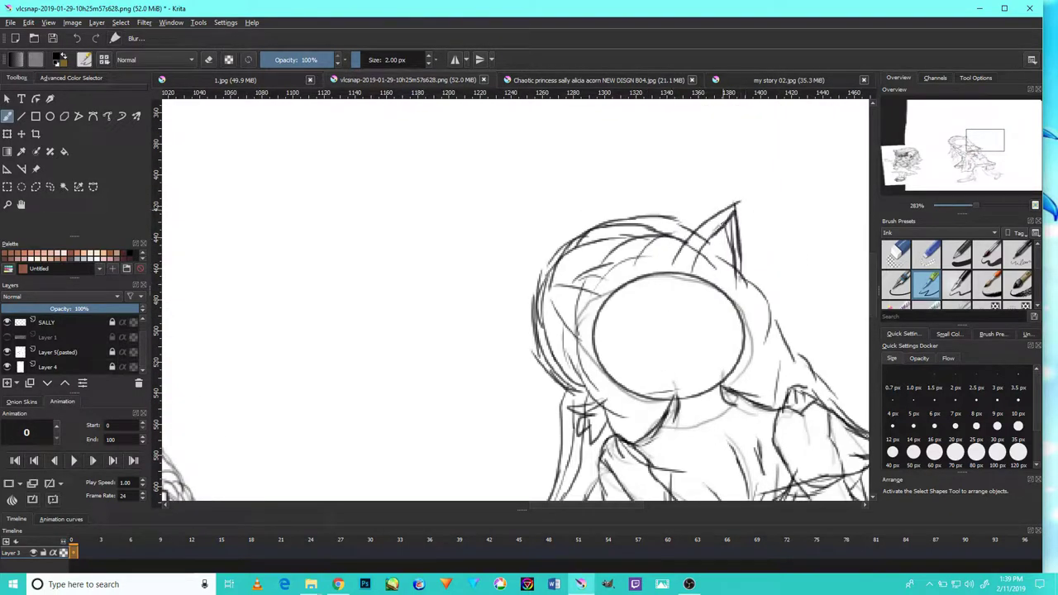
left_click_drag(704, 257, 717, 236)
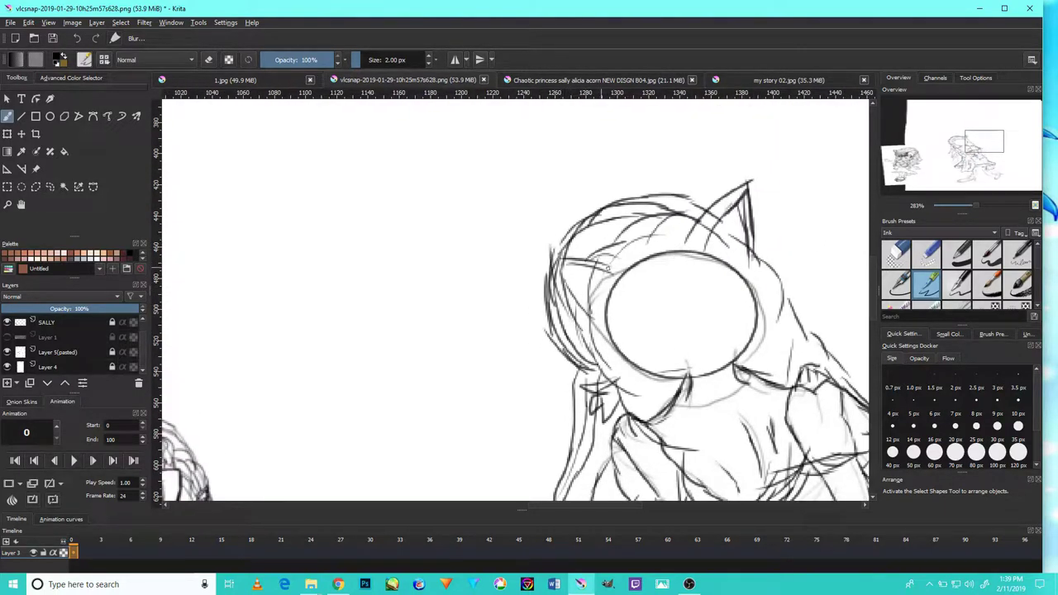
key("1")
scroll(604, 295, "up", 2)
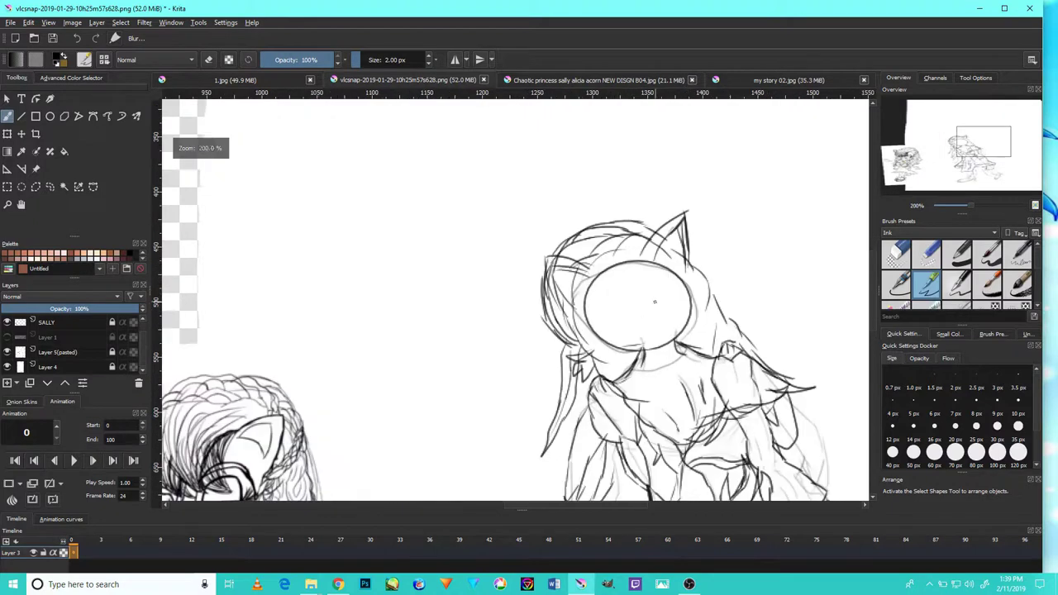
left_click_drag(680, 317, 684, 213)
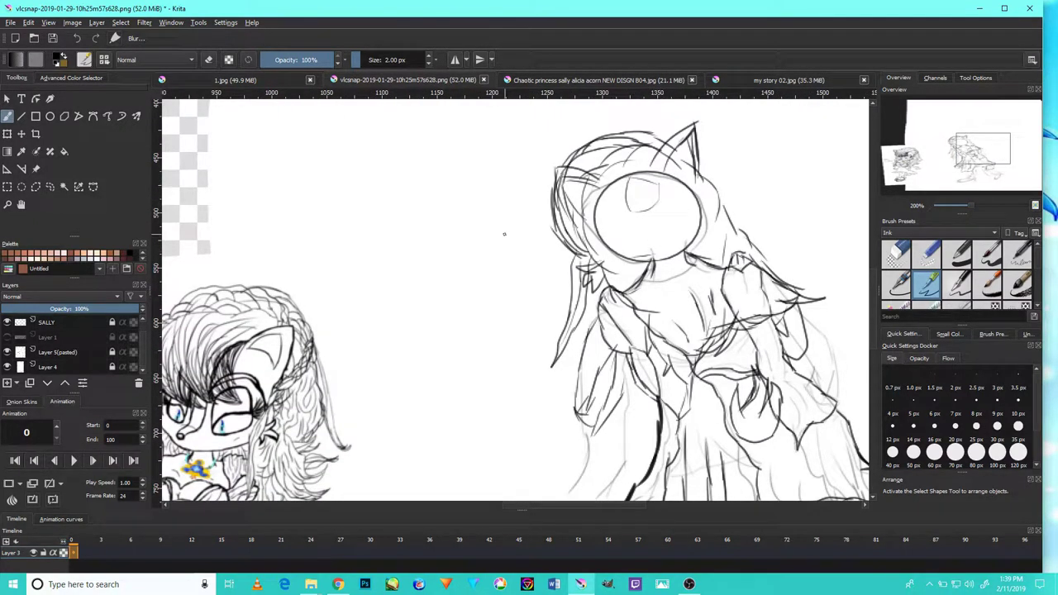
key("e")
scroll(595, 174, "up", 1)
Erase the oval face guide with a slightly smaller eraser, then return to the Ink brush
scroll(595, 174, "down", 2)
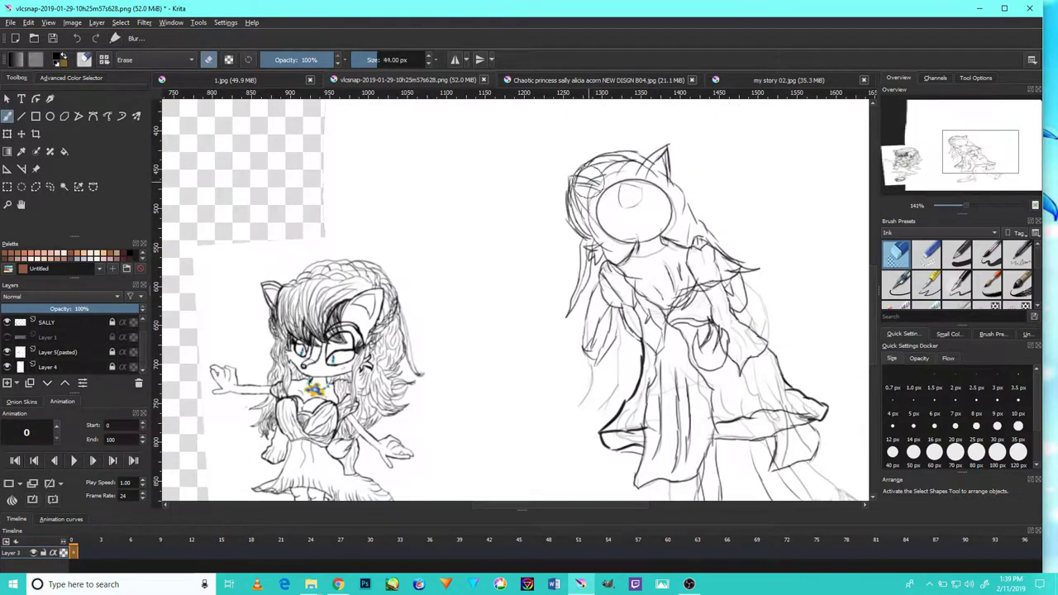
scroll(647, 157, "up", 3)
key("bracketleft")
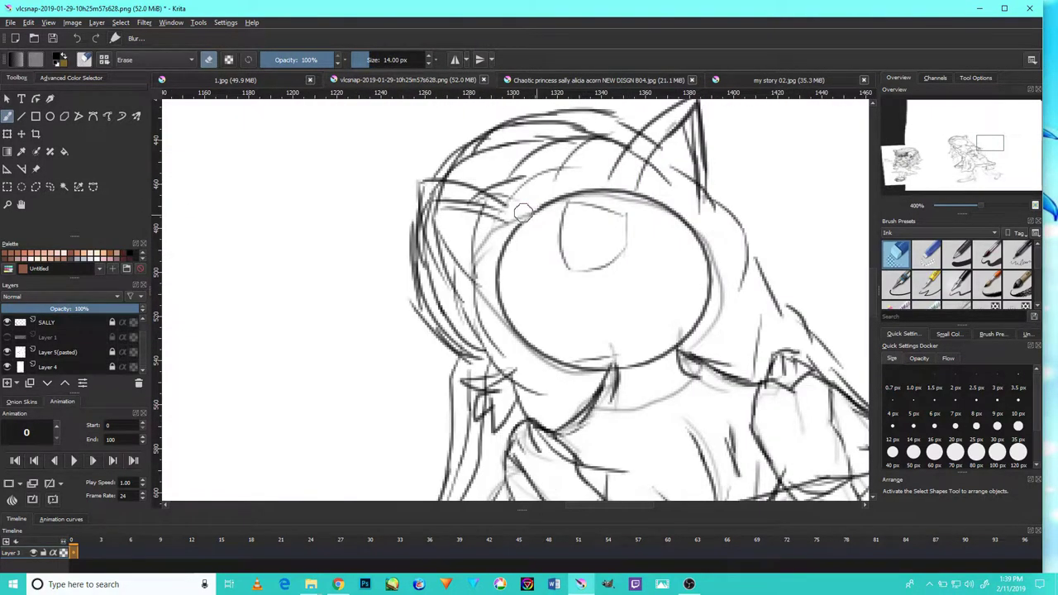
mouse_move(500, 257)
left_mouse_down()
mouse_move(560, 350)
mouse_move(703, 306)
mouse_move(549, 200)
left_mouse_up()
scroll(549, 199, "down", 1)
scroll(549, 199, "down", 2)
key("e")
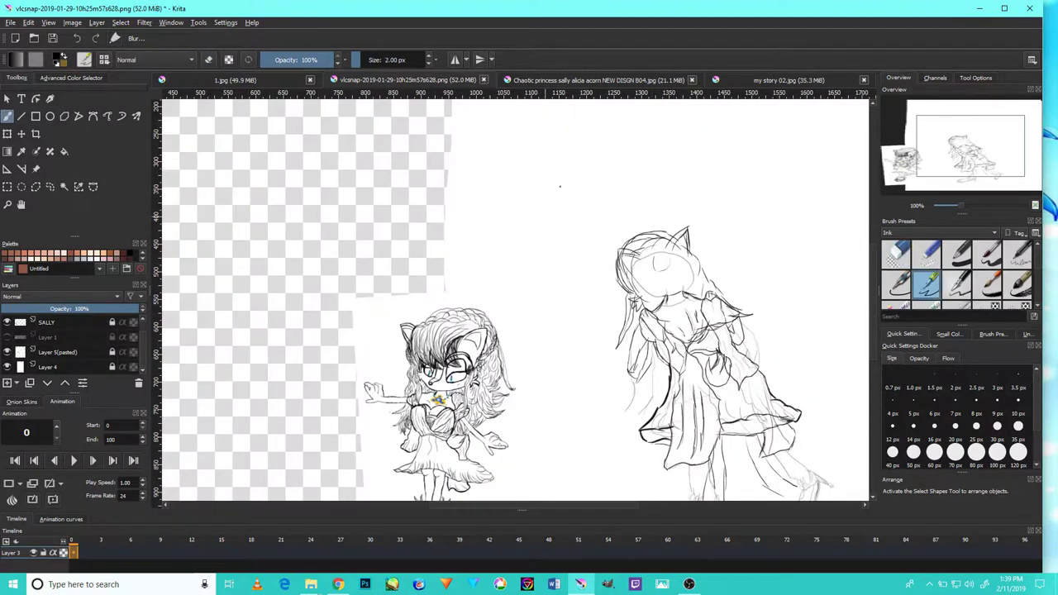
Ink a curved stroke over the eye
scroll(589, 162, "up", 1)
scroll(643, 240, "down", 2)
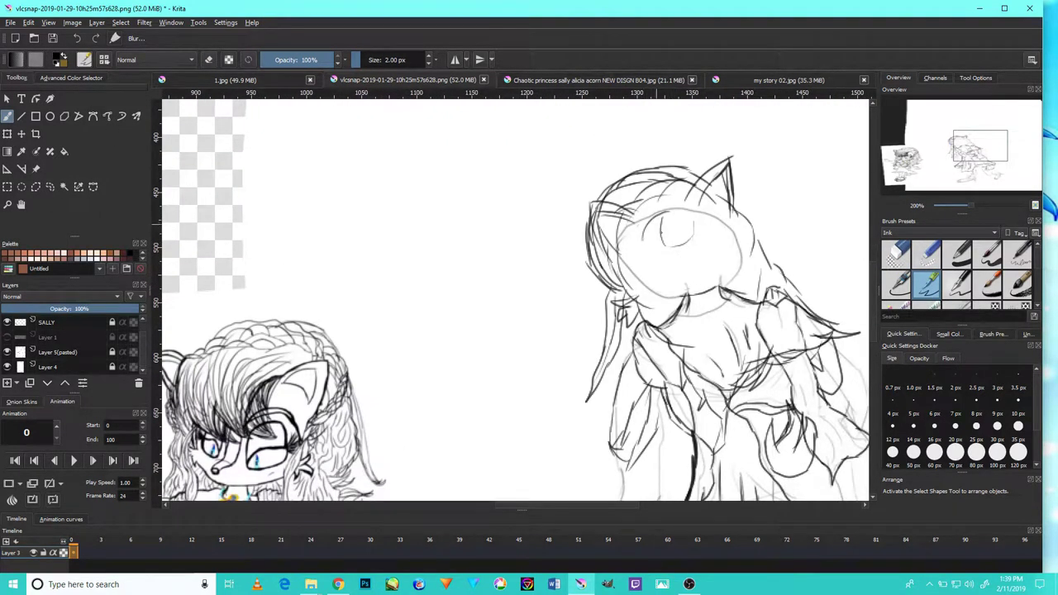
mouse_move(673, 214)
left_mouse_down()
mouse_move(710, 226)
mouse_move(641, 198)
mouse_move(719, 213)
mouse_move(708, 209)
left_mouse_up()
scroll(707, 234, "down", 1)
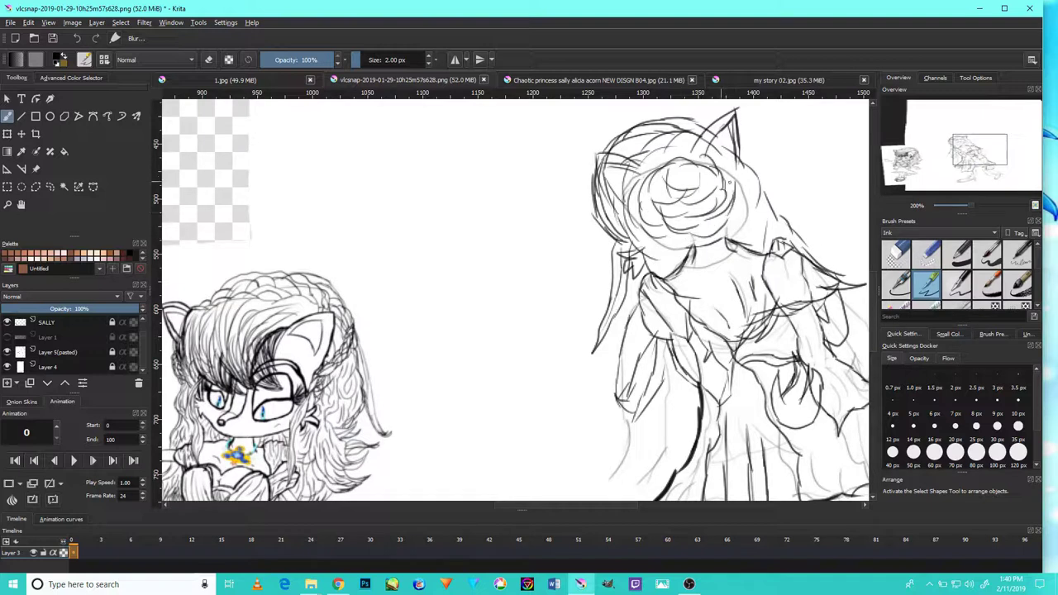
Sketch sweeping strokes across the left side of the head
left_click_drag(732, 175, 696, 153)
left_click_drag(680, 236, 697, 215)
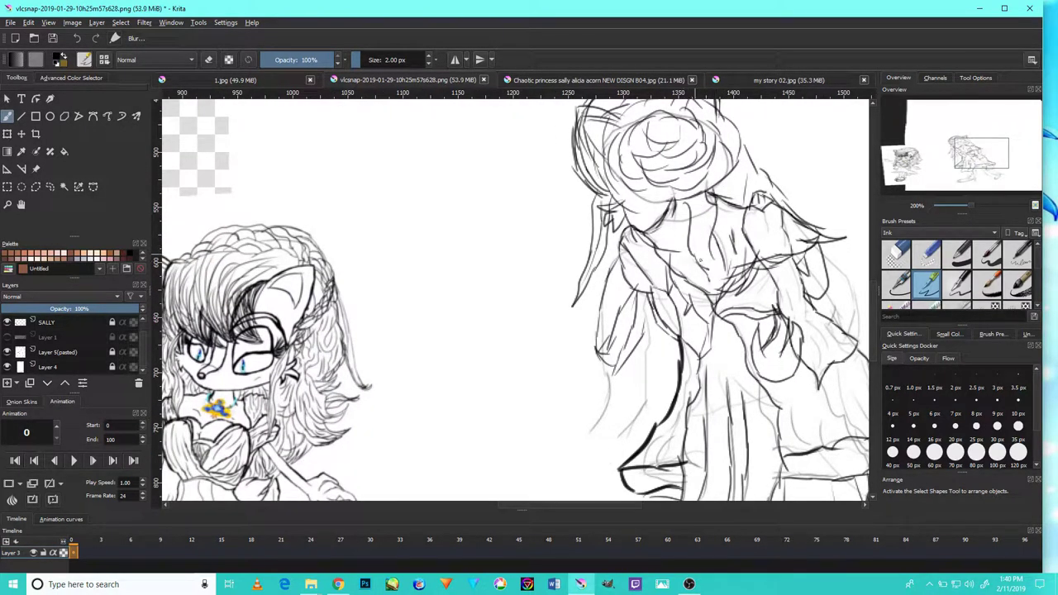
left_click_drag(713, 217, 654, 259)
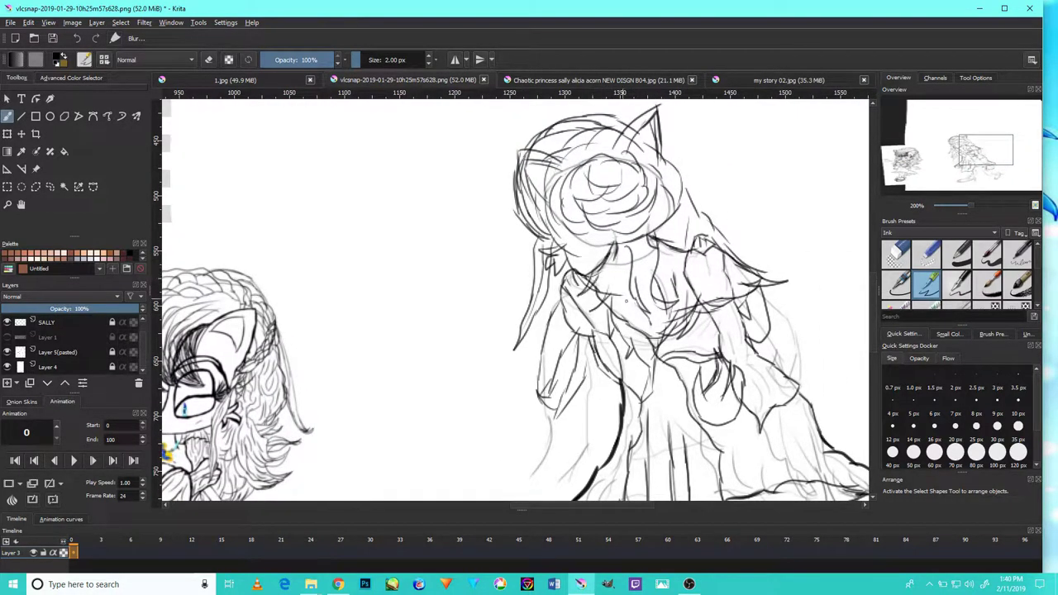
mouse_move(662, 227)
left_mouse_down()
mouse_move(666, 270)
mouse_move(633, 237)
left_mouse_up()
scroll(657, 188, "down", 3)
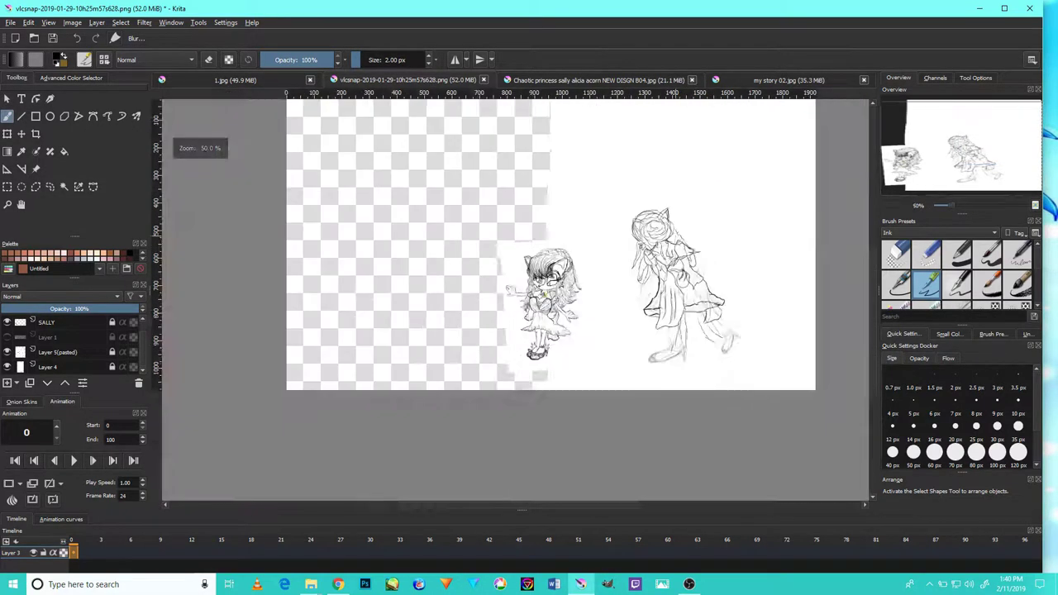
scroll(636, 206, "up", 3)
scroll(620, 232, "down", 3)
scroll(589, 264, "up", 4)
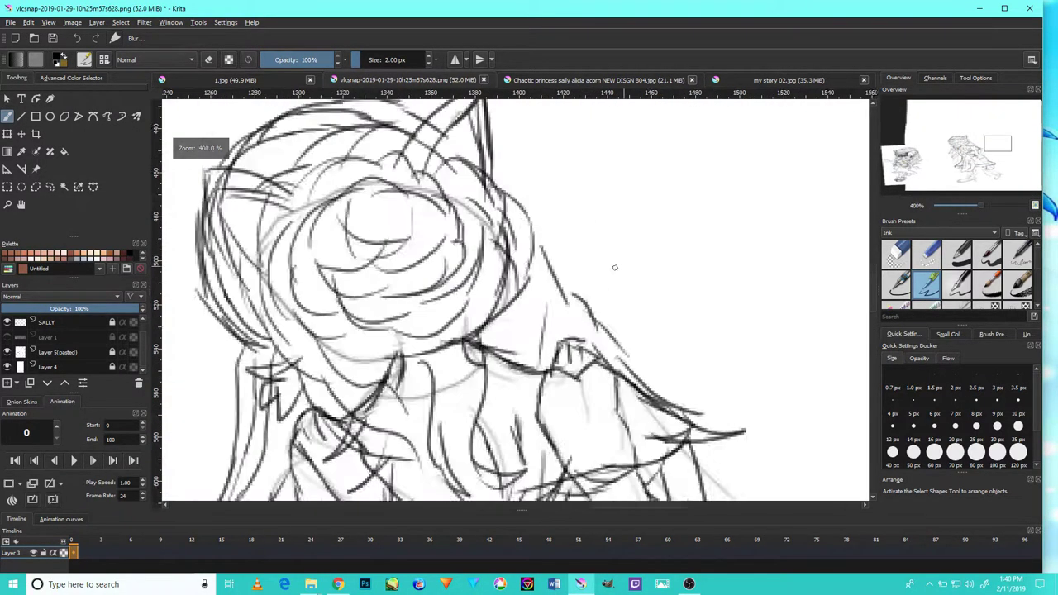
scroll(588, 265, "up", 2)
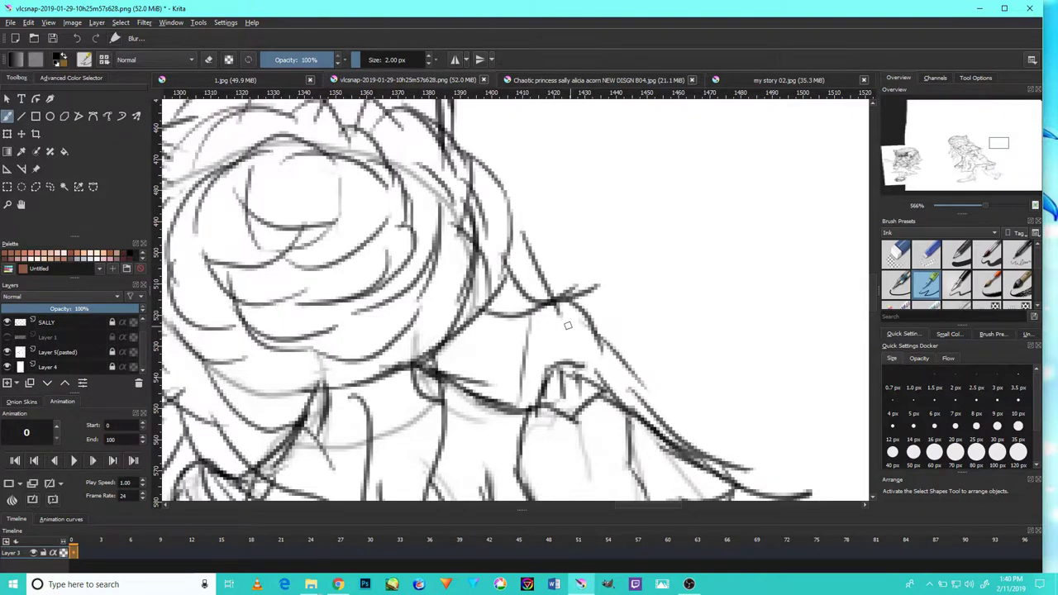
scroll(567, 326, "down", 3)
scroll(529, 330, "up", 2)
scroll(521, 347, "down", 4)
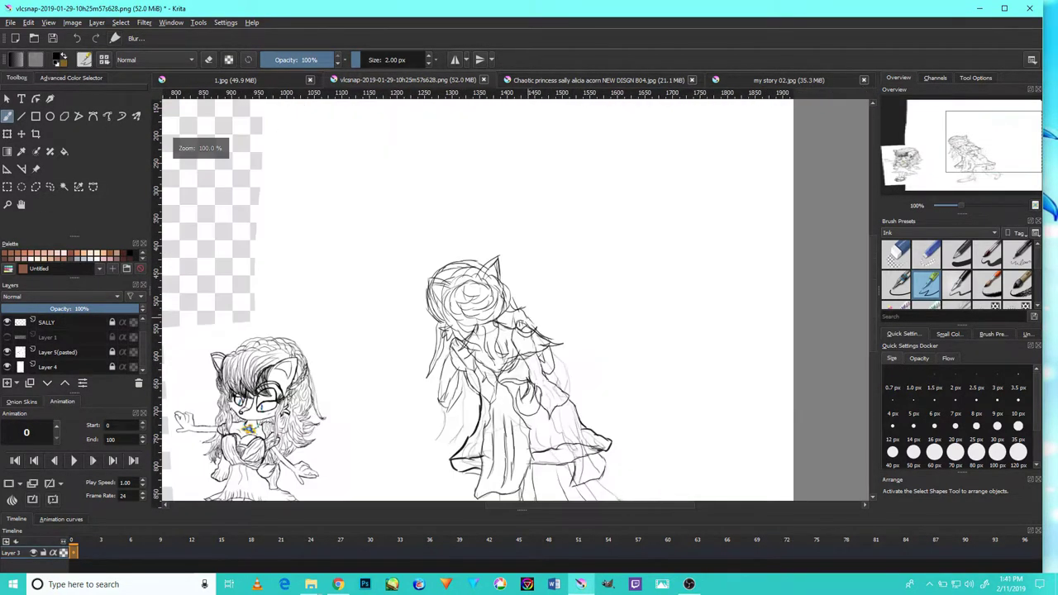
scroll(561, 314, "up", 2)
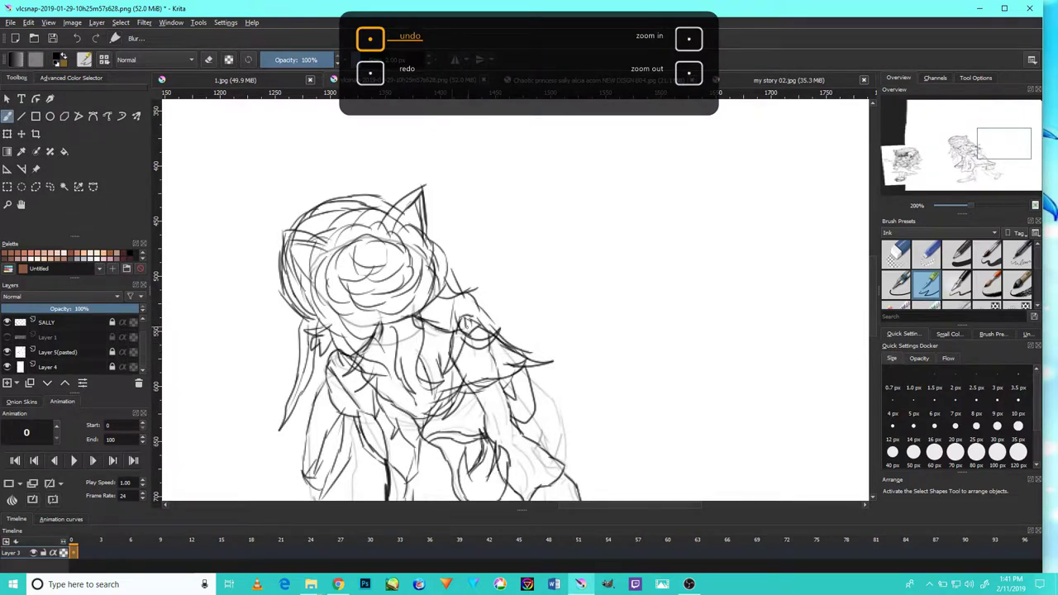
scroll(477, 321, "up", 2)
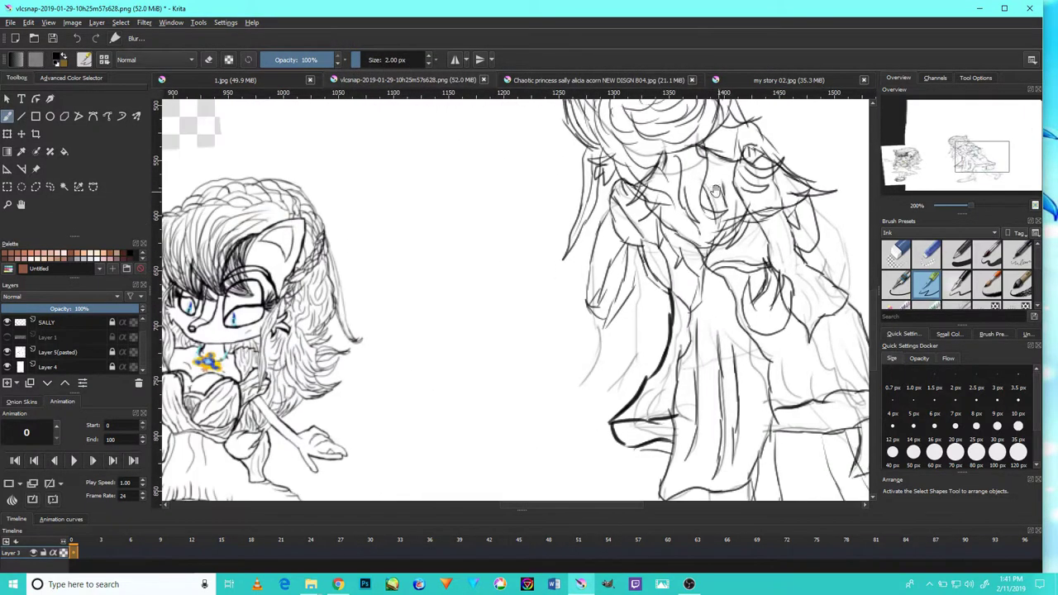
scroll(623, 174, "up", 1)
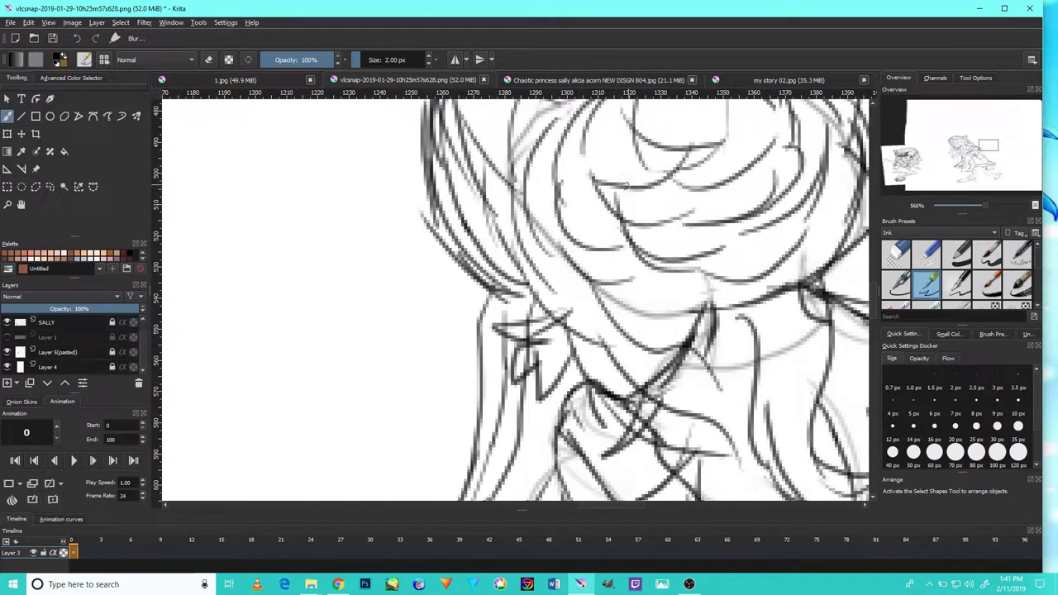
scroll(626, 185, "up", 1)
mouse_move(467, 252)
left_mouse_down()
mouse_move(427, 321)
mouse_move(524, 337)
mouse_move(652, 317)
left_mouse_up()
Add more swirling strokes across the upper middle and middle of the head
scroll(652, 316, "down", 1)
scroll(659, 230, "up", 1)
left_click_drag(674, 165, 628, 228)
mouse_move(583, 203)
left_mouse_down()
mouse_move(688, 180)
mouse_move(665, 256)
left_mouse_up()
mouse_move(581, 288)
left_mouse_down()
mouse_move(651, 278)
mouse_move(654, 258)
mouse_move(698, 213)
left_mouse_up()
scroll(661, 210, "down", 1)
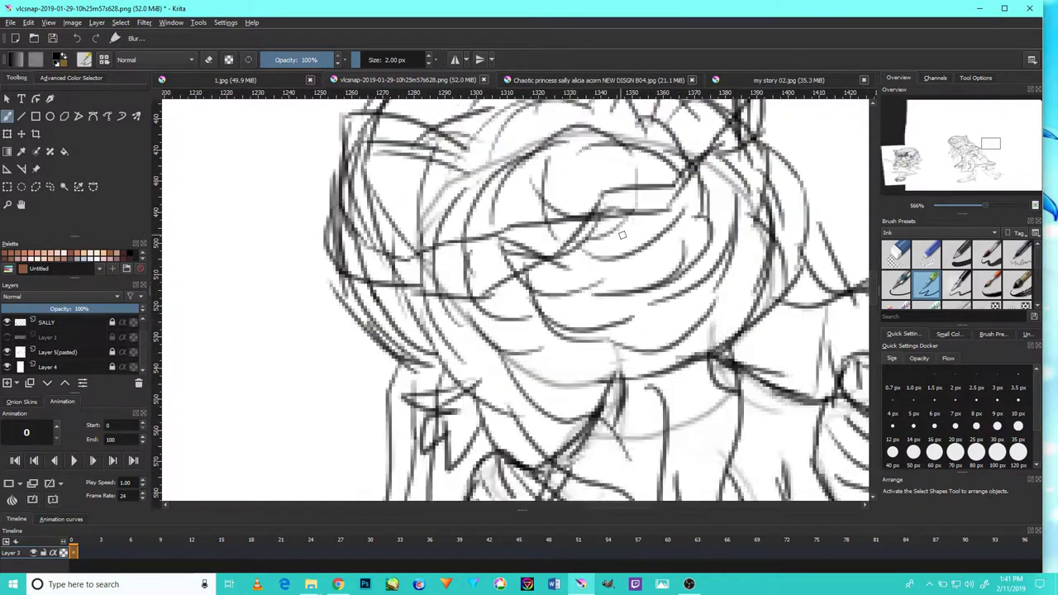
scroll(638, 201, "down", 3)
scroll(638, 202, "up", 2)
scroll(637, 202, "up", 2)
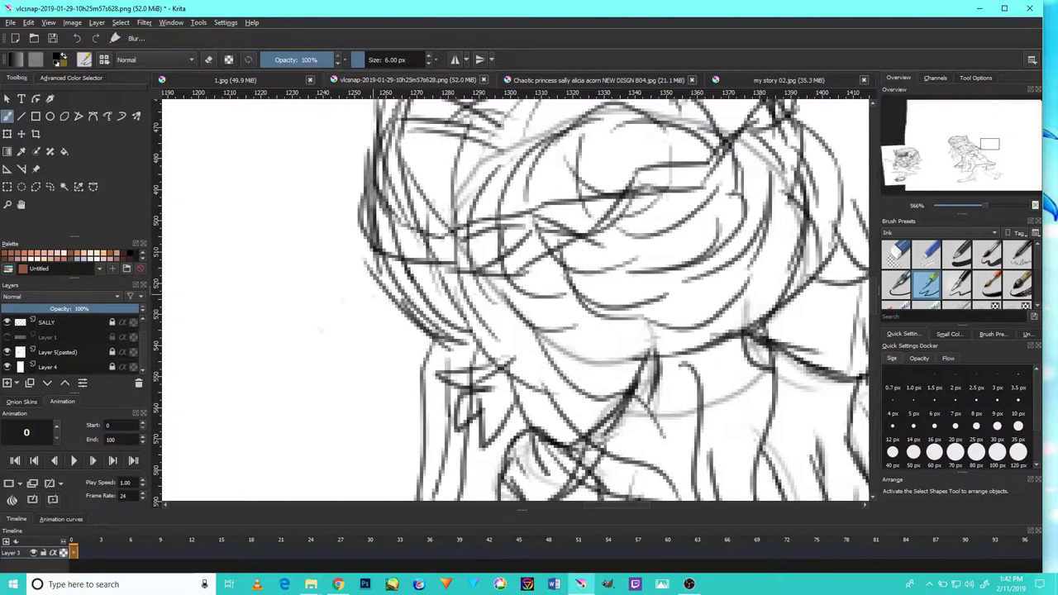
scroll(405, 297, "down", 6)
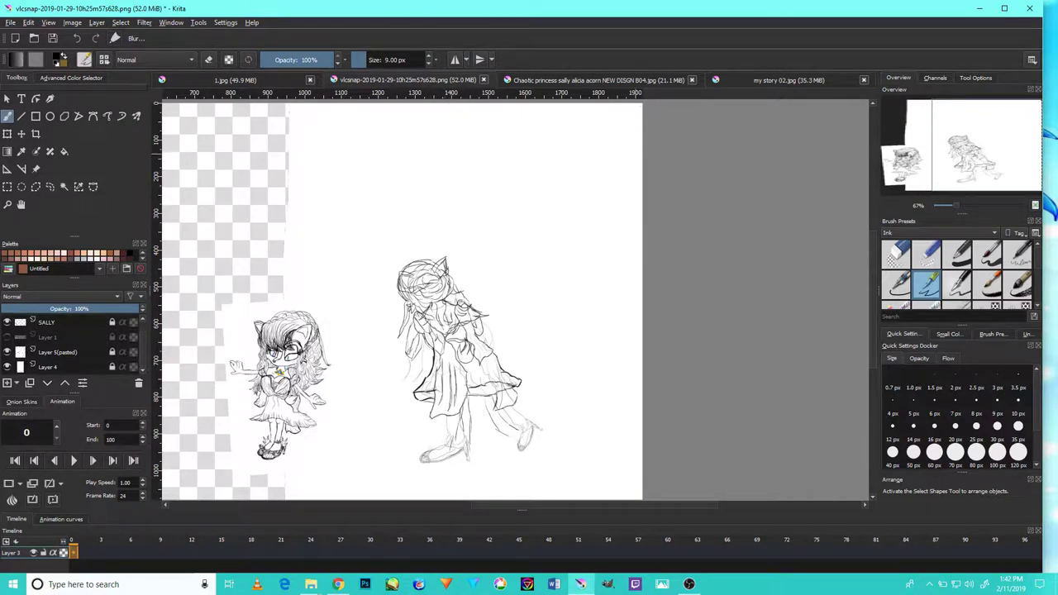
left_click(958, 175)
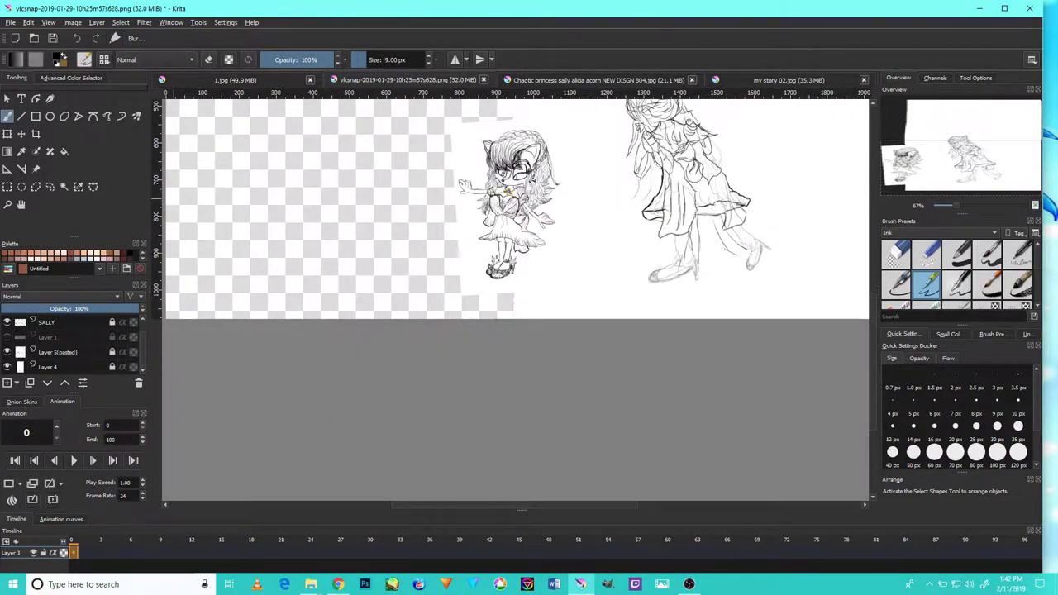
scroll(595, 322, "down", 2)
Switch to the 4 px Ink brush preset, undoing the test strokes
key("1")
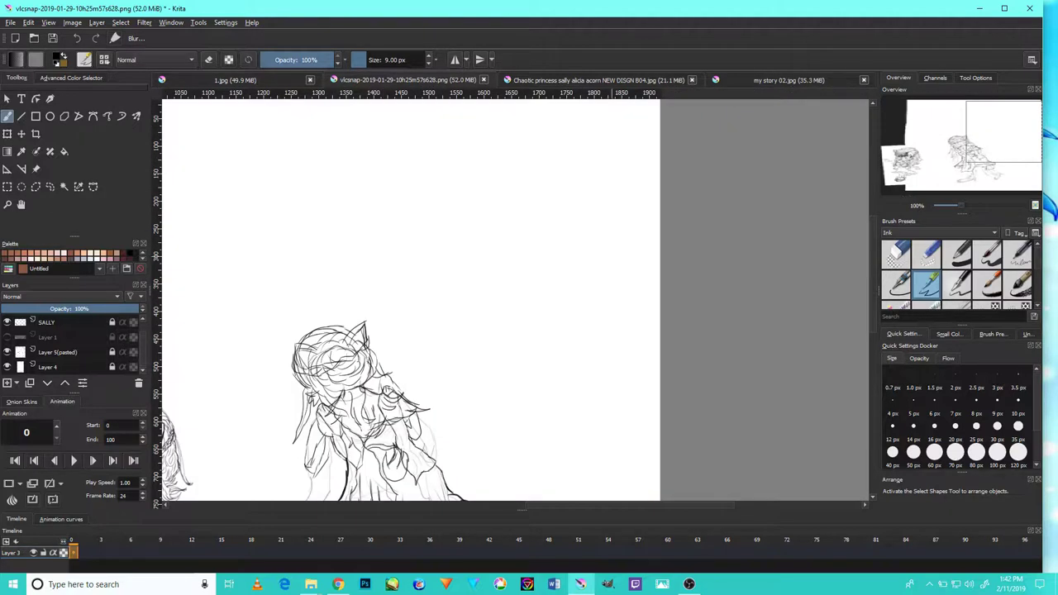
left_click(987, 252)
mouse_move(562, 219)
left_mouse_down()
mouse_move(570, 244)
mouse_move(538, 297)
left_mouse_up()
key("ctrl+z")
left_click(927, 283)
key("ctrl+z")
key("plus")
key("plus")
key("plus")
key("plus")
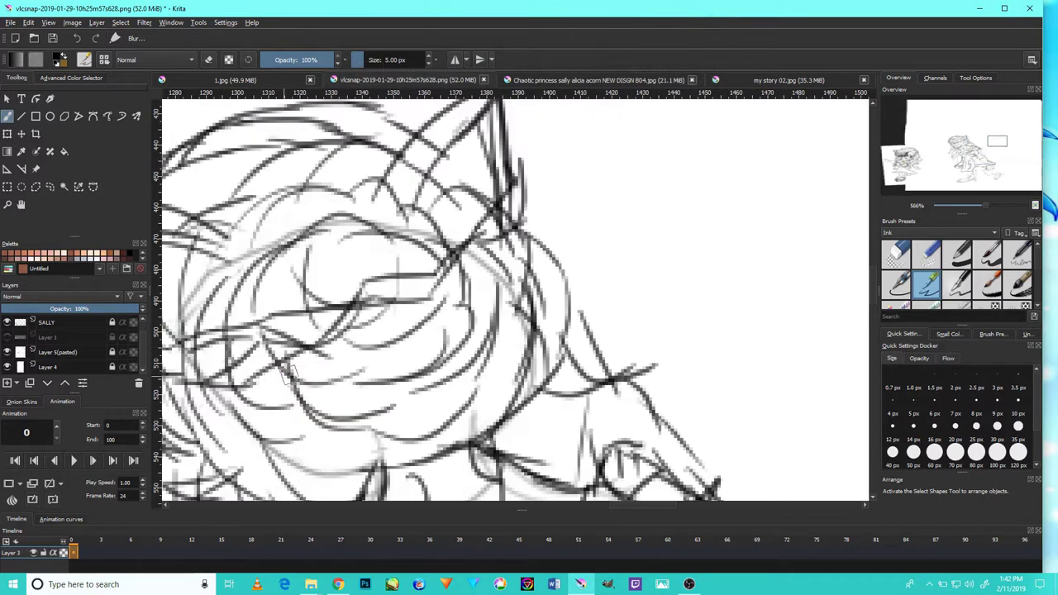
Ink bold strokes along the head, the headband and the head's left side
mouse_move(265, 373)
left_mouse_down()
mouse_move(323, 362)
mouse_move(425, 289)
mouse_move(519, 199)
left_mouse_up()
left_click_drag(412, 306, 329, 346)
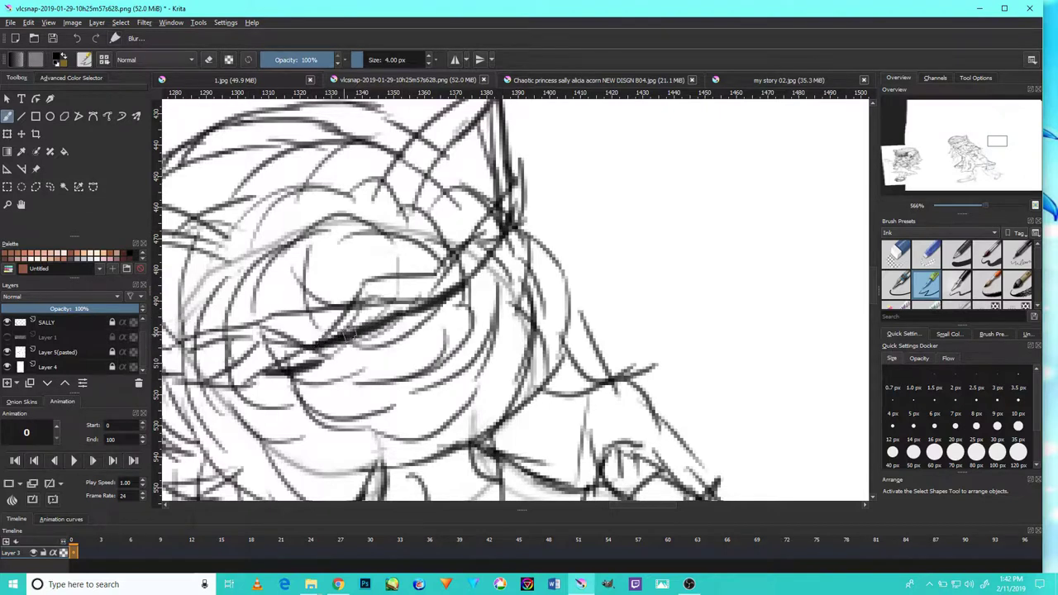
left_click_drag(248, 347, 355, 330)
mouse_move(351, 302)
left_mouse_down()
mouse_move(263, 277)
mouse_move(250, 216)
mouse_move(351, 268)
mouse_move(533, 273)
left_mouse_up()
mouse_move(450, 261)
left_mouse_down()
mouse_move(656, 205)
mouse_move(665, 147)
left_mouse_up()
Rotate the canvas and ink a diagonal stroke along the lower right hair
key("4")
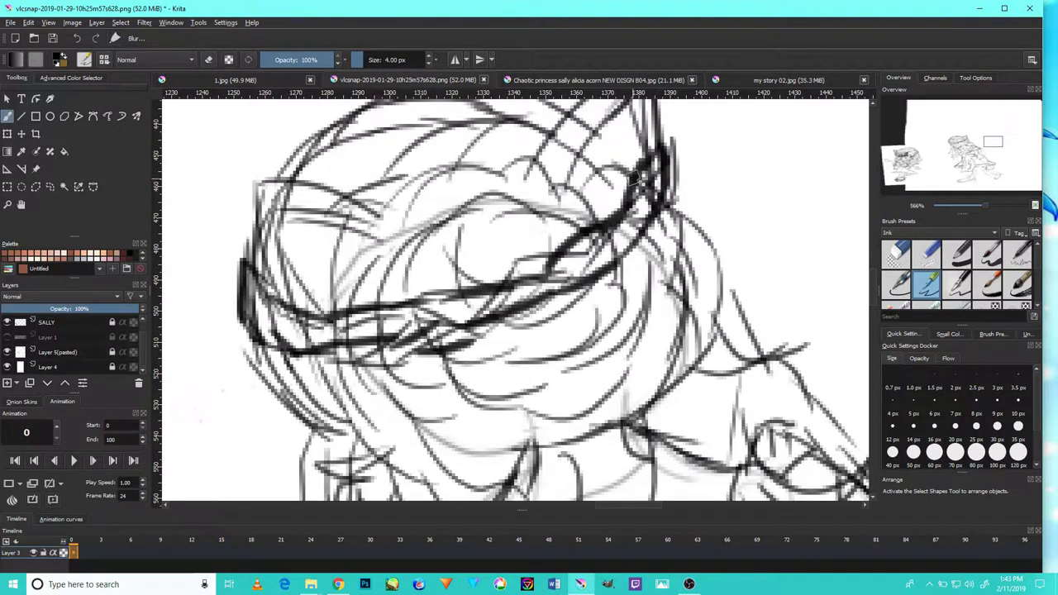
scroll(586, 264, "down", 5)
scroll(579, 285, "up", 3)
scroll(593, 294, "up", 1)
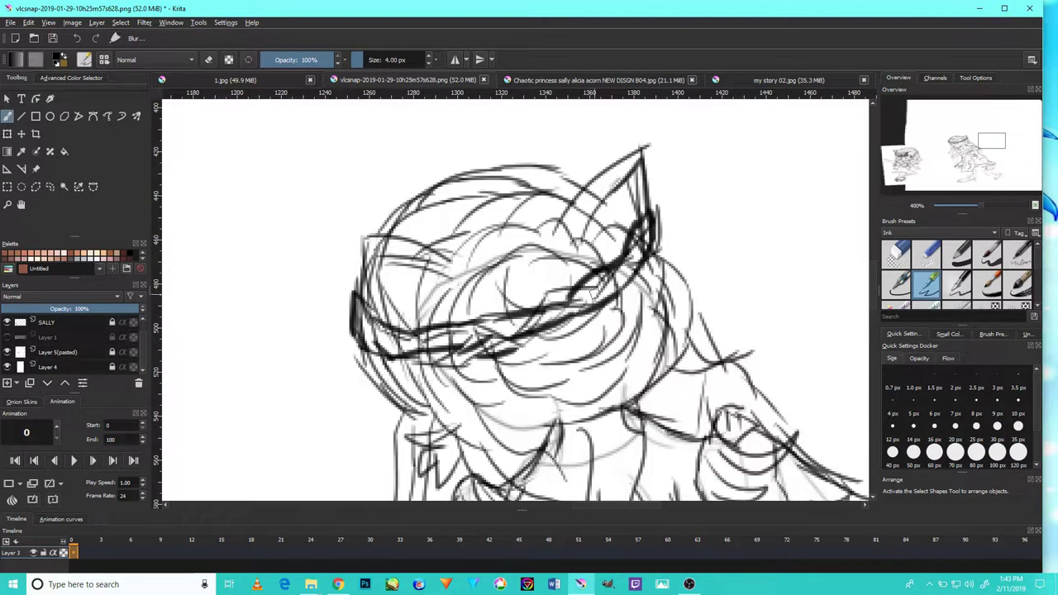
scroll(622, 289, "up", 1)
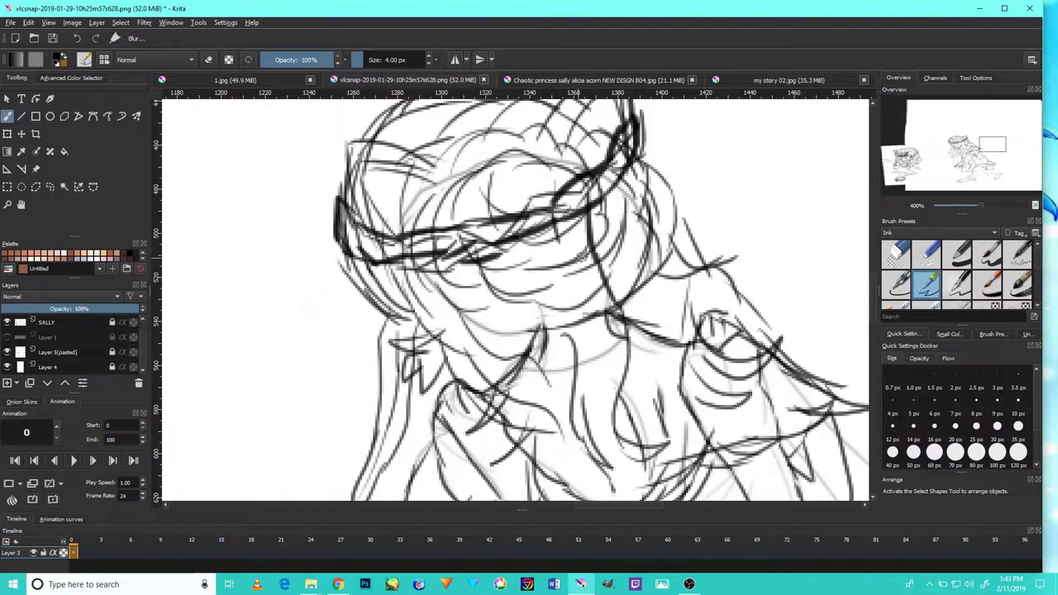
mouse_move(595, 215)
left_mouse_down()
mouse_move(611, 173)
mouse_move(692, 269)
left_mouse_up()
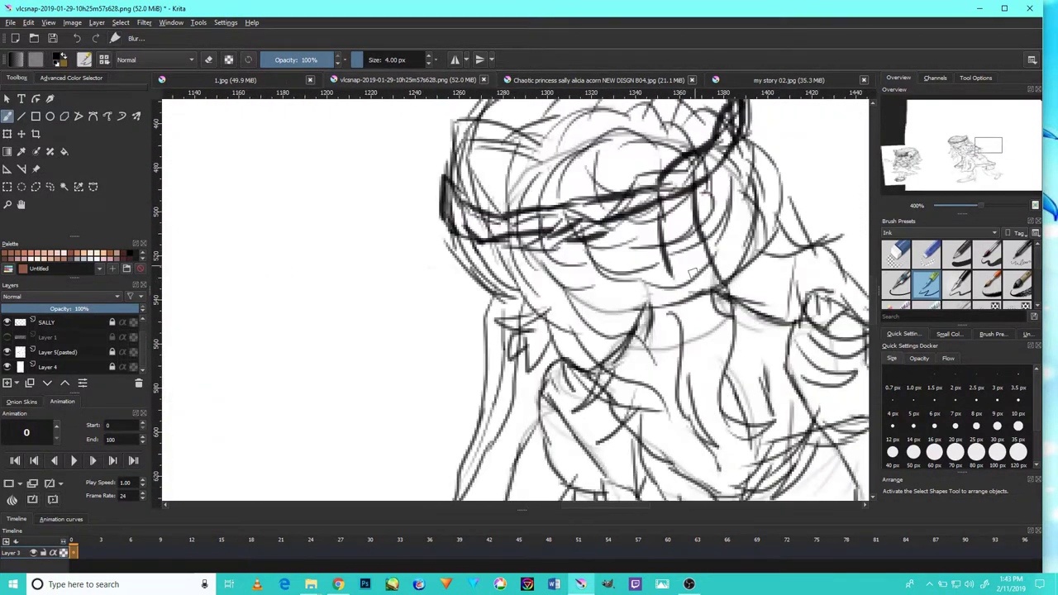
left_click_drag(736, 306, 685, 223)
mouse_move(727, 300)
left_mouse_down()
mouse_move(698, 280)
mouse_move(727, 315)
left_mouse_up()
mouse_move(701, 280)
left_mouse_down()
mouse_move(649, 207)
mouse_move(744, 248)
left_mouse_up()
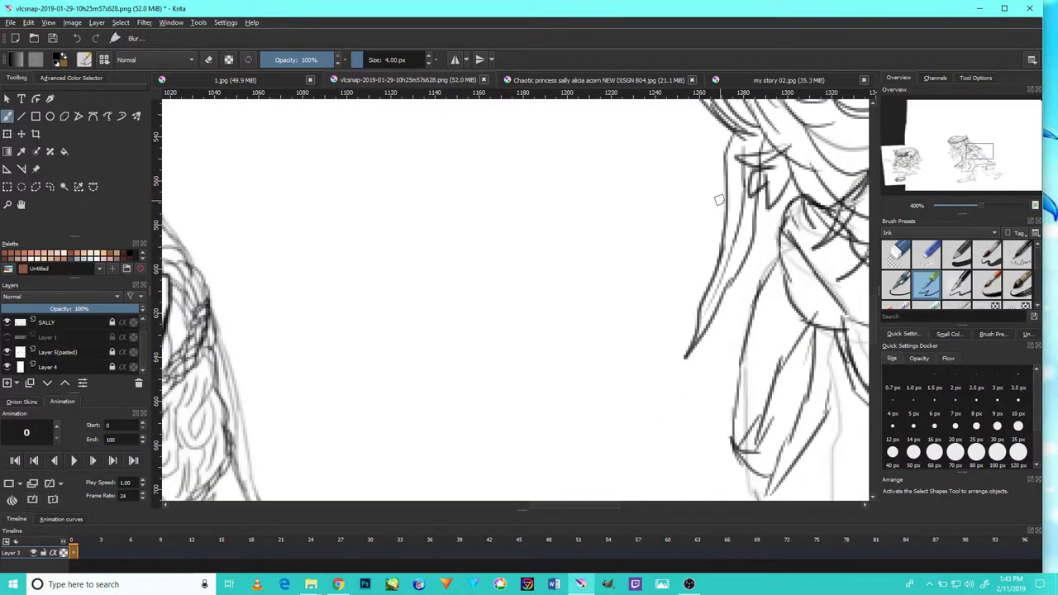
Ink the outline of her left ear, then zoom out to the whole drawing
scroll(512, 298, "down", 3)
scroll(513, 297, "up", 3)
left_click_drag(495, 289, 661, 289)
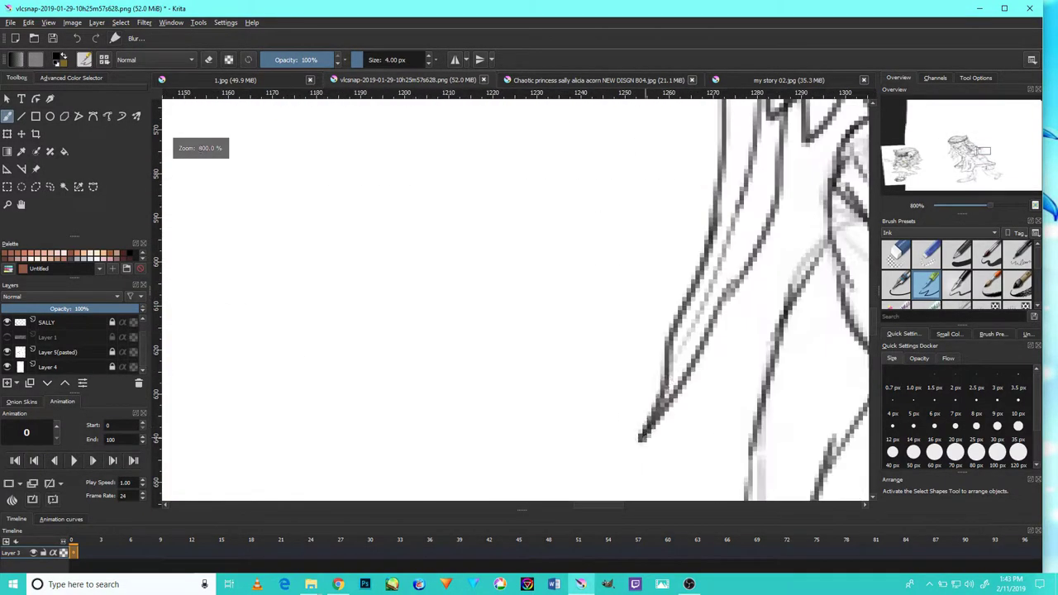
scroll(661, 338, "down", 1)
left_click_drag(617, 232, 544, 355)
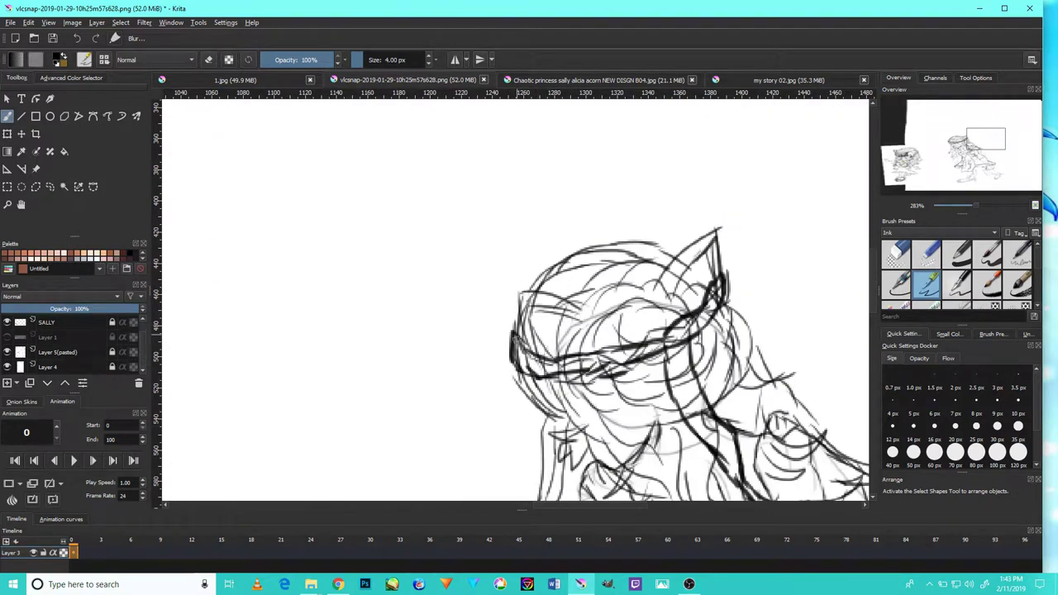
left_click_drag(545, 258, 512, 306)
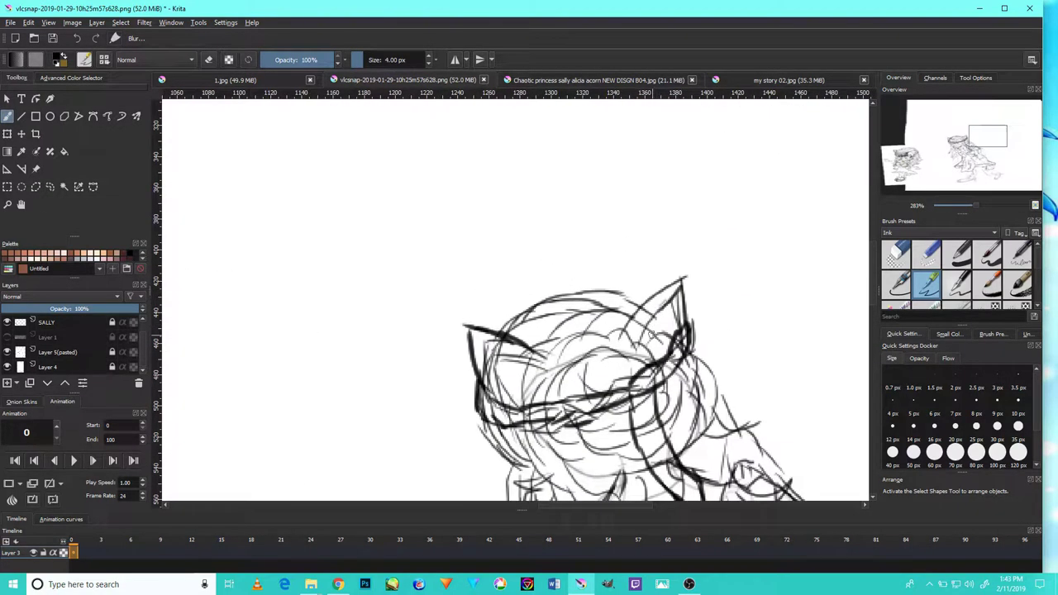
left_click_drag(658, 344, 661, 271)
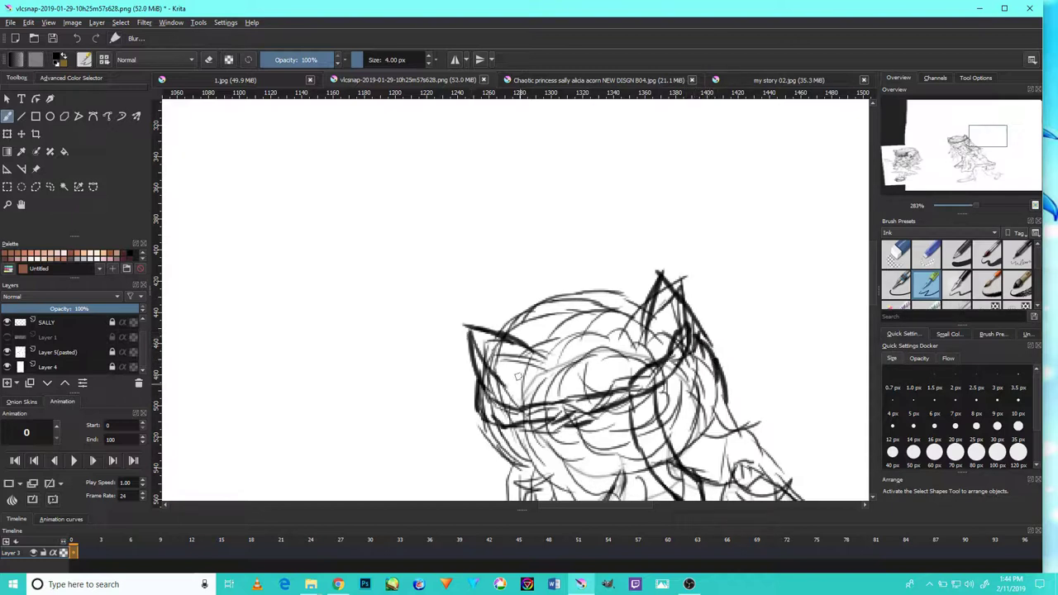
key("1")
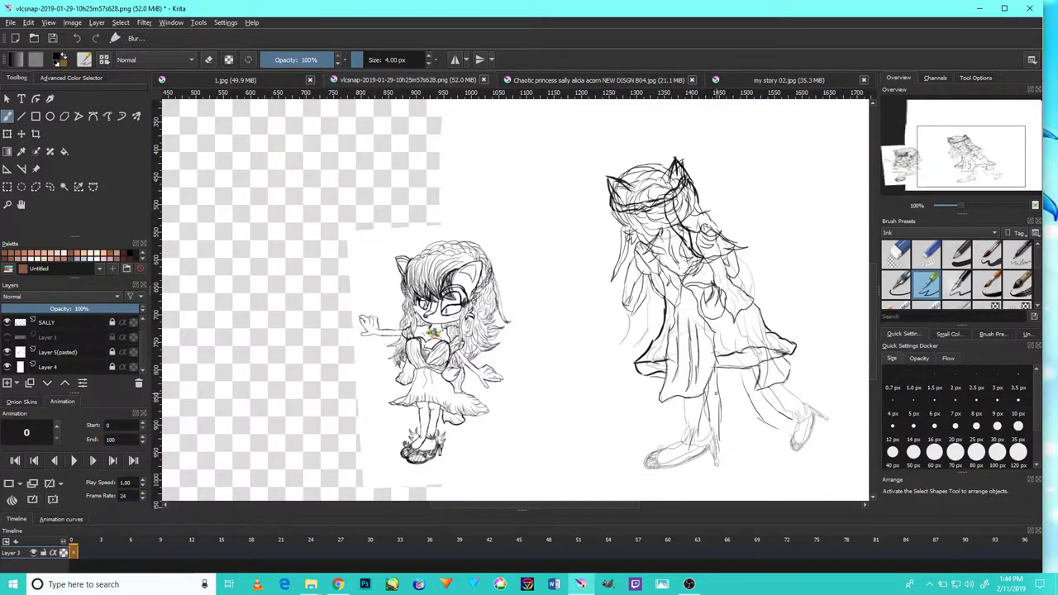
Erase the stray dark lines and hatching around the standing girl's front ankle
scroll(715, 396, "up", 3)
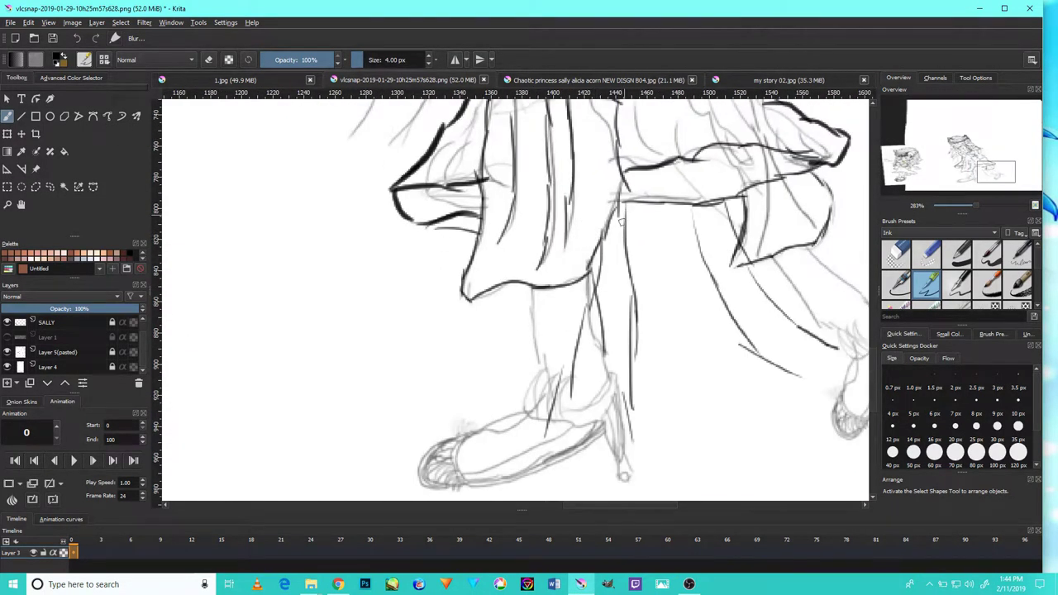
scroll(556, 336, "up", 3)
scroll(590, 314, "down", 5)
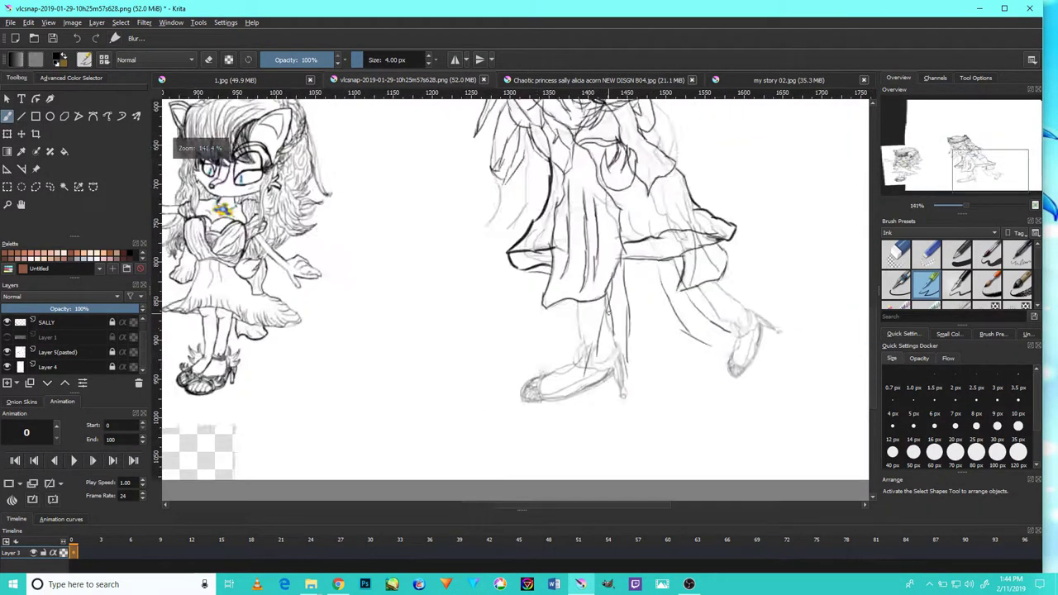
scroll(584, 300, "up", 3)
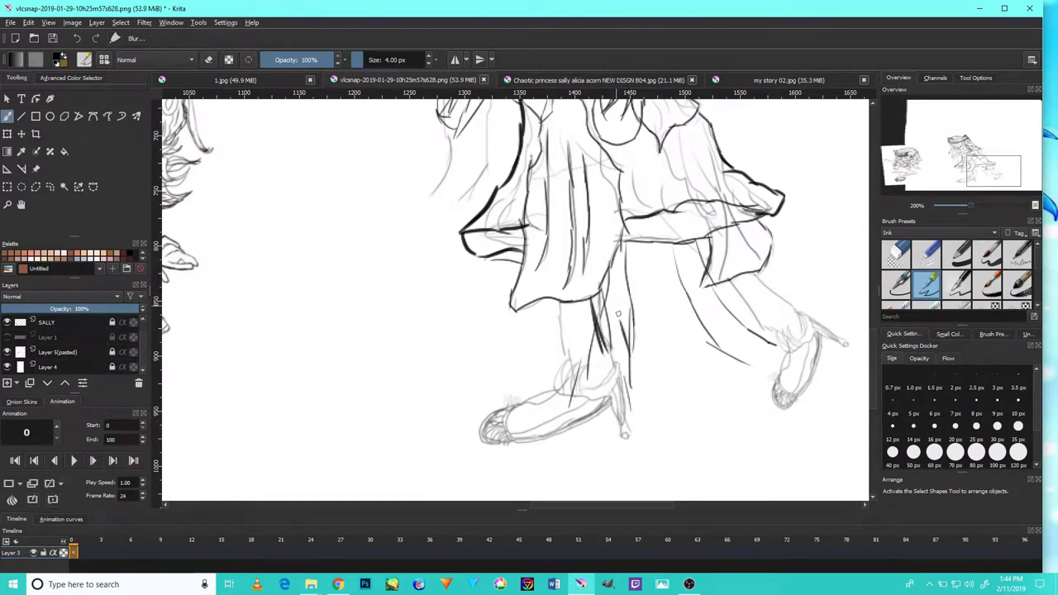
scroll(622, 240, "down", 3)
scroll(621, 273, "up", 3)
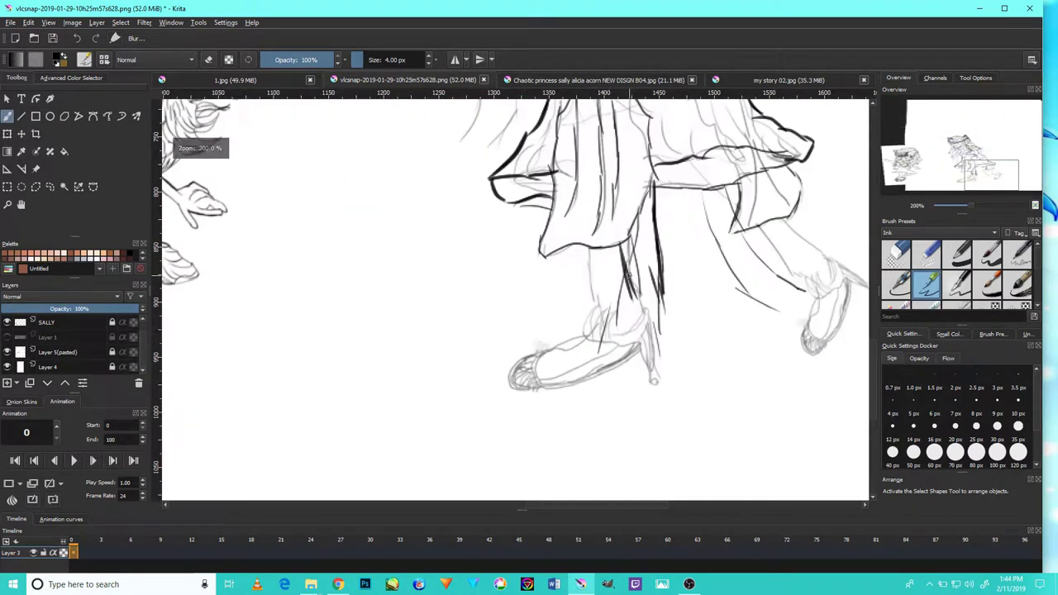
scroll(661, 269, "down", 3)
scroll(665, 272, "up", 4)
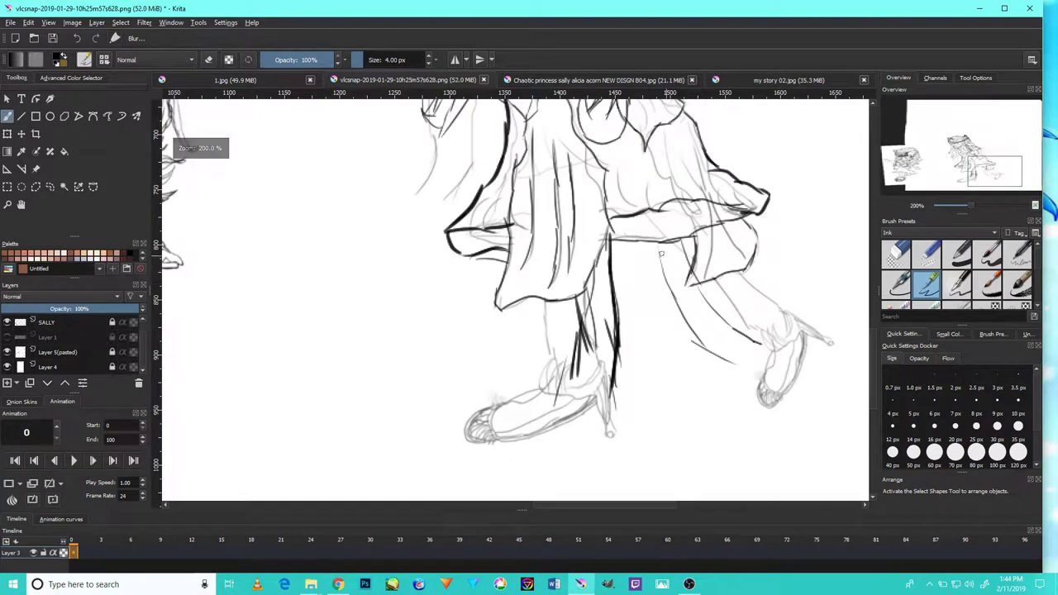
scroll(720, 336, "down", 2)
scroll(721, 336, "up", 2)
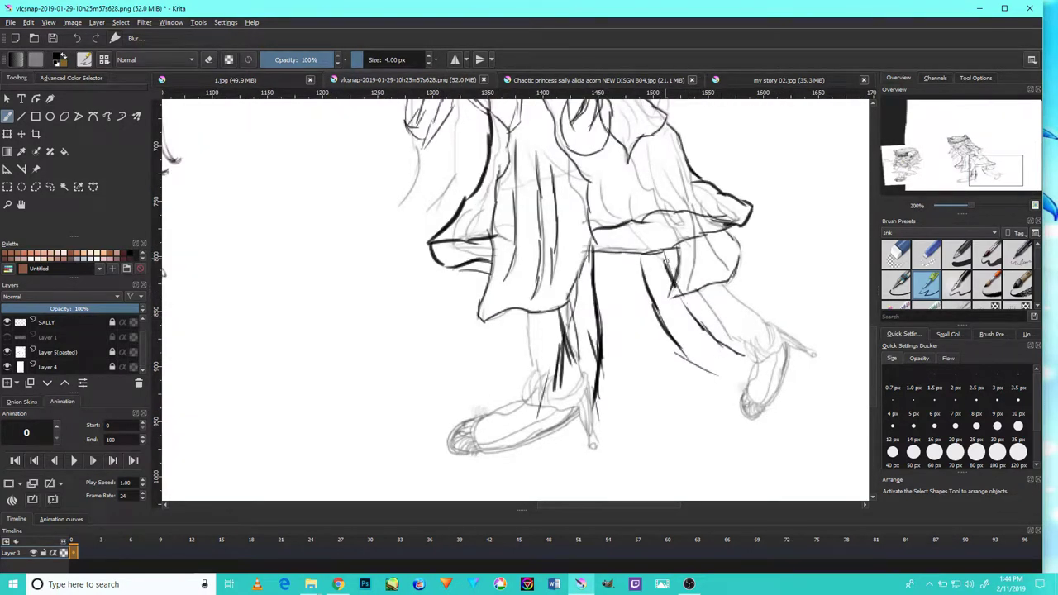
scroll(649, 262, "down", 3)
scroll(661, 363, "up", 4)
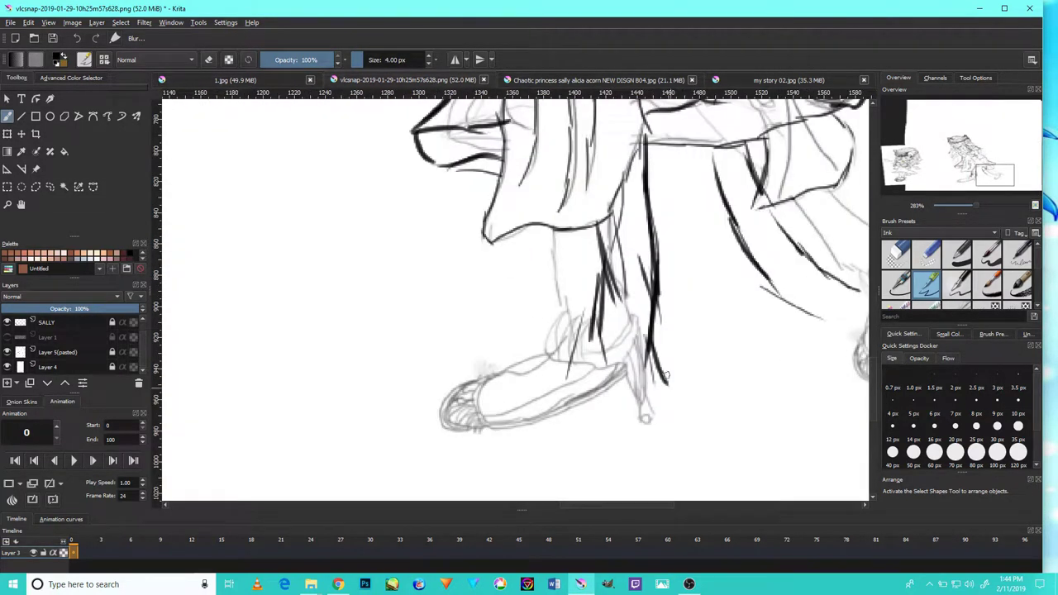
scroll(598, 259, "down", 3)
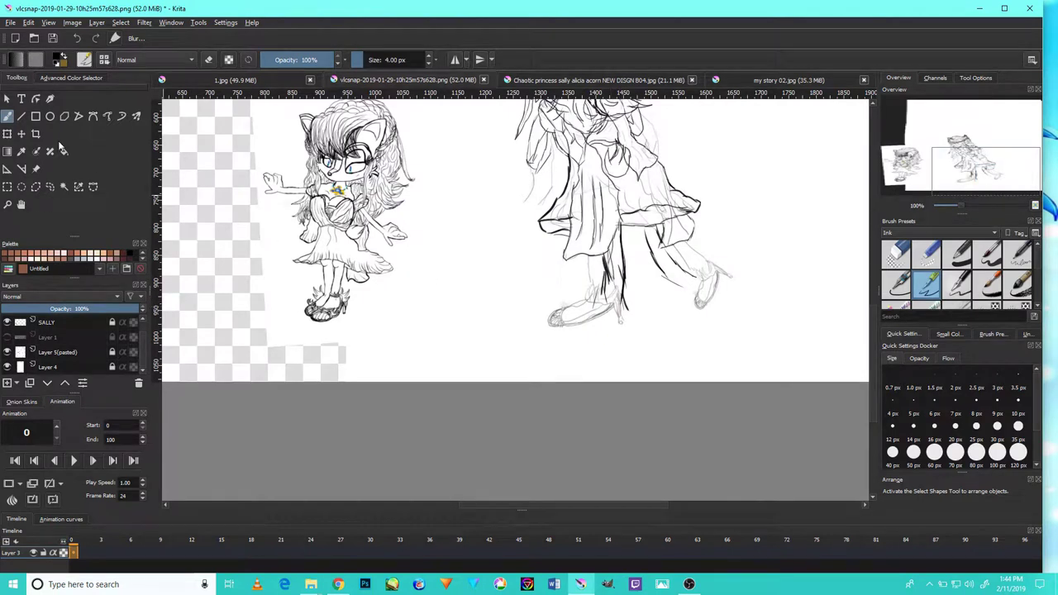
scroll(646, 318, "up", 3)
key("e")
mouse_move(634, 276)
left_mouse_down()
mouse_move(665, 190)
mouse_move(595, 281)
left_mouse_up()
left_click_drag(611, 223, 586, 298)
scroll(625, 255, "up", 3)
mouse_move(624, 255)
left_mouse_down()
mouse_move(545, 336)
mouse_move(602, 224)
left_mouse_up()
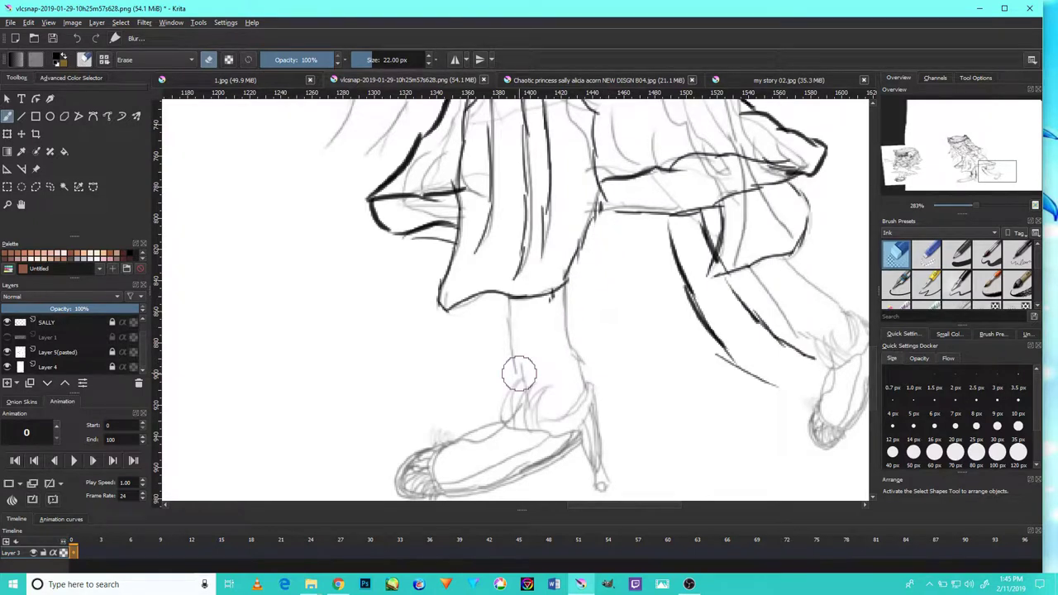
left_click(926, 283)
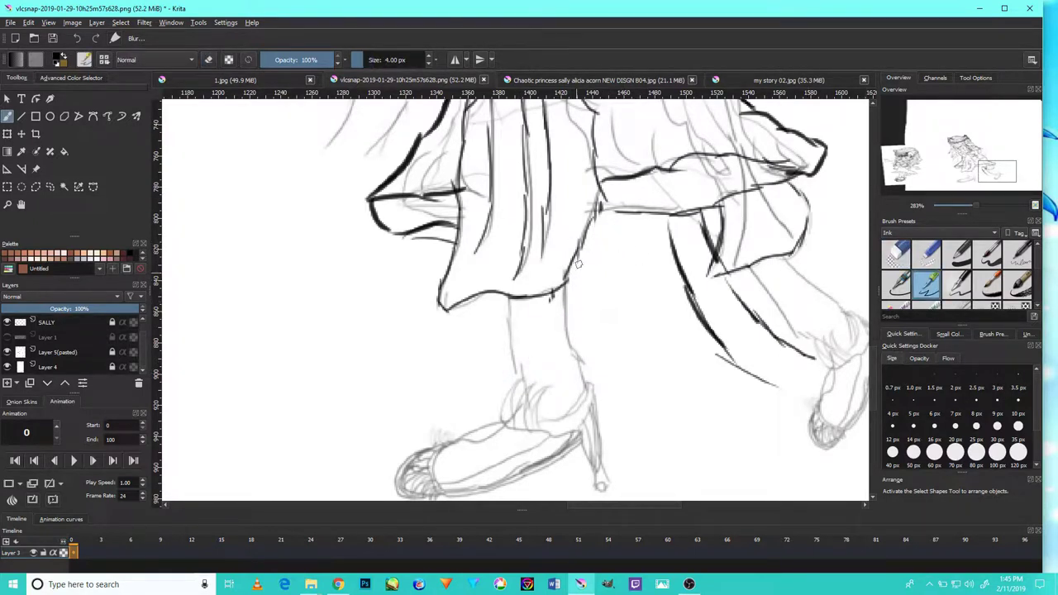
Ink a bold stroke down the front of the standing girl's leg
mouse_move(590, 315)
left_mouse_down()
mouse_move(624, 413)
mouse_move(555, 347)
mouse_move(543, 300)
left_mouse_up()
scroll(607, 350, "down", 5)
scroll(607, 349, "up", 8)
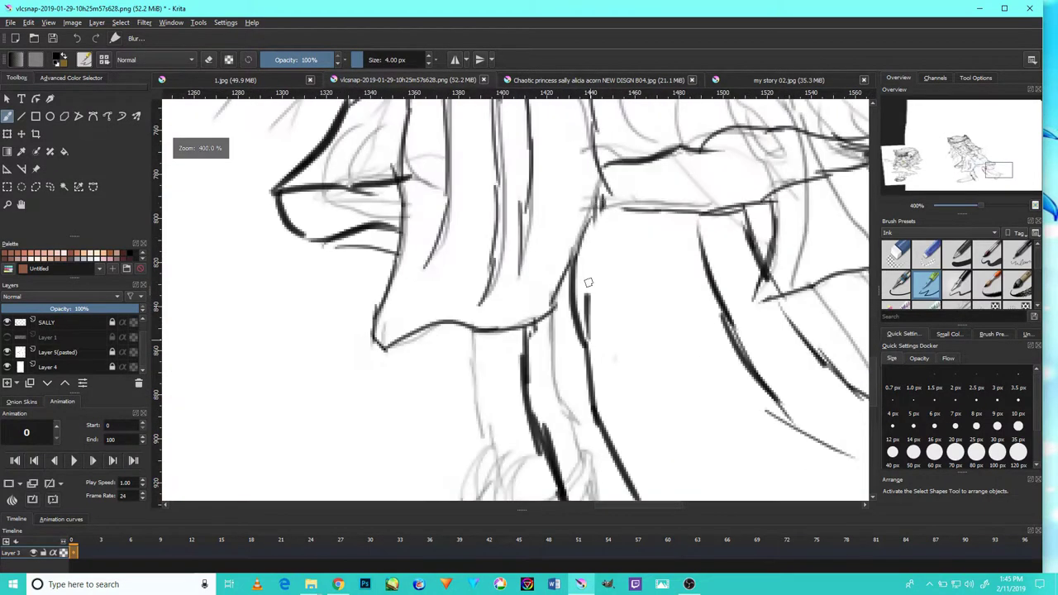
scroll(688, 197, "down", 6)
scroll(641, 244, "up", 3)
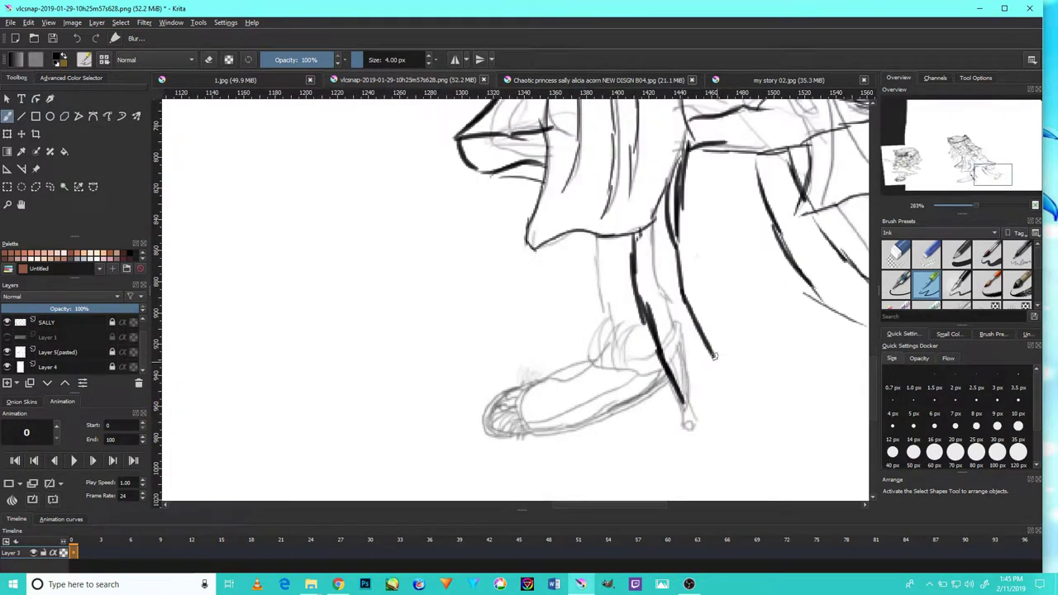
scroll(659, 374, "down", 4)
scroll(658, 373, "up", 3)
Pan and zoom the view to frame the shoe and the canvas bottom edge
mouse_move(658, 374)
left_mouse_down()
mouse_move(762, 327)
mouse_move(643, 338)
left_mouse_up()
mouse_move(716, 332)
left_mouse_down()
mouse_move(779, 323)
mouse_move(739, 327)
left_mouse_up()
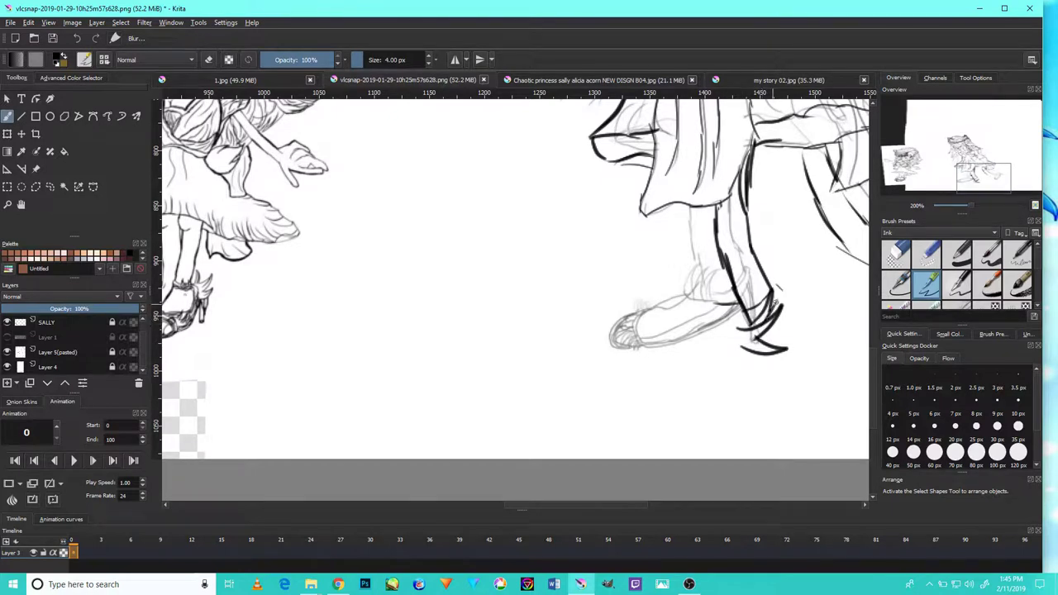
left_click_drag(750, 317, 763, 339)
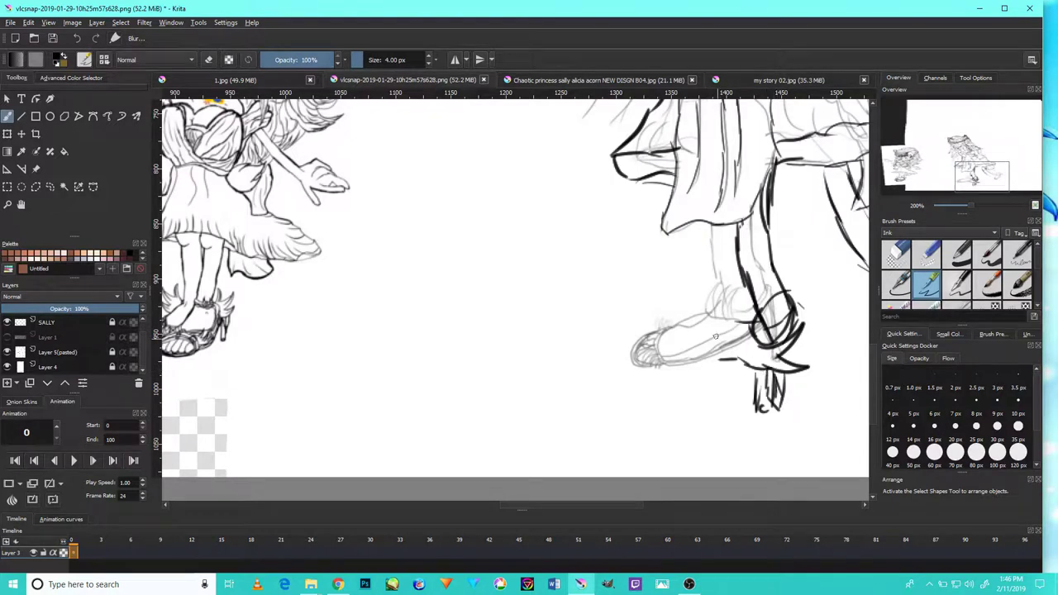
left_click_drag(716, 336, 770, 328)
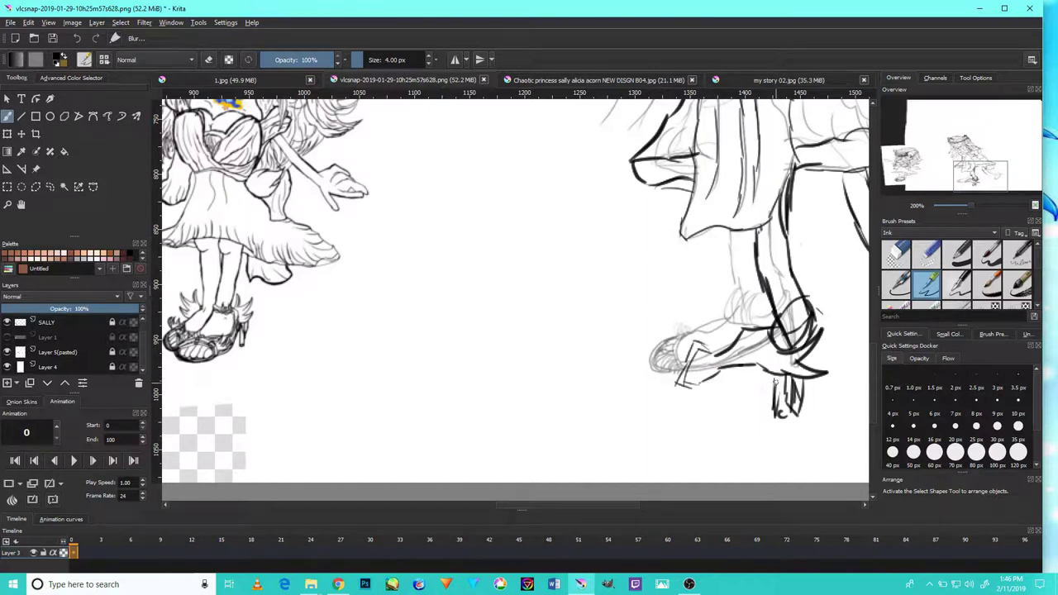
scroll(663, 393, "up", 3)
scroll(663, 393, "down", 3)
scroll(669, 380, "up", 3)
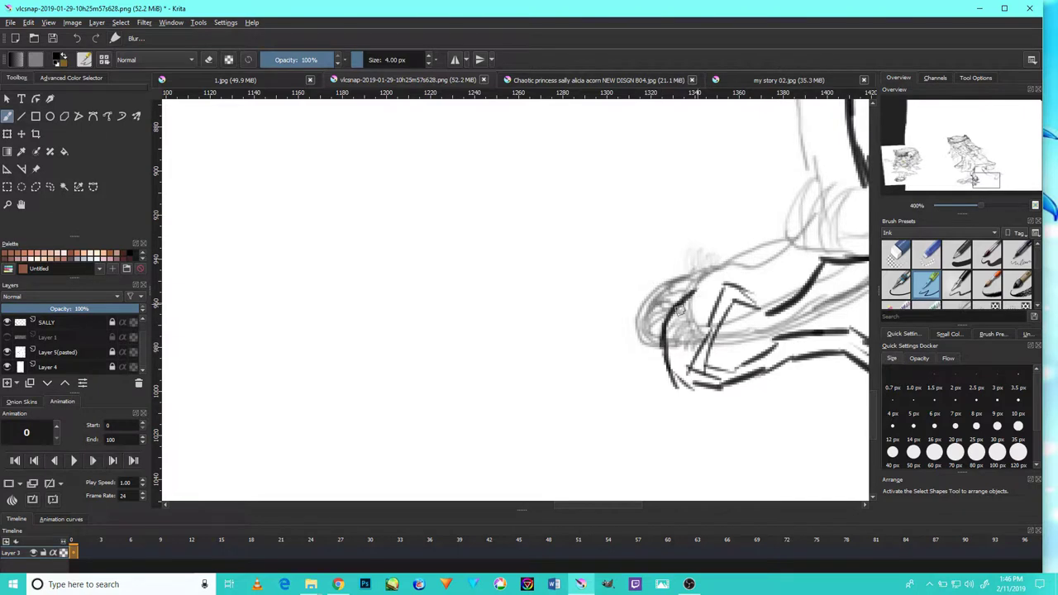
scroll(699, 306, "up", 2)
scroll(732, 314, "down", 2)
scroll(732, 313, "up", 2)
scroll(732, 312, "down", 2)
scroll(732, 313, "up", 2)
scroll(744, 305, "down", 5)
scroll(777, 283, "down", 2)
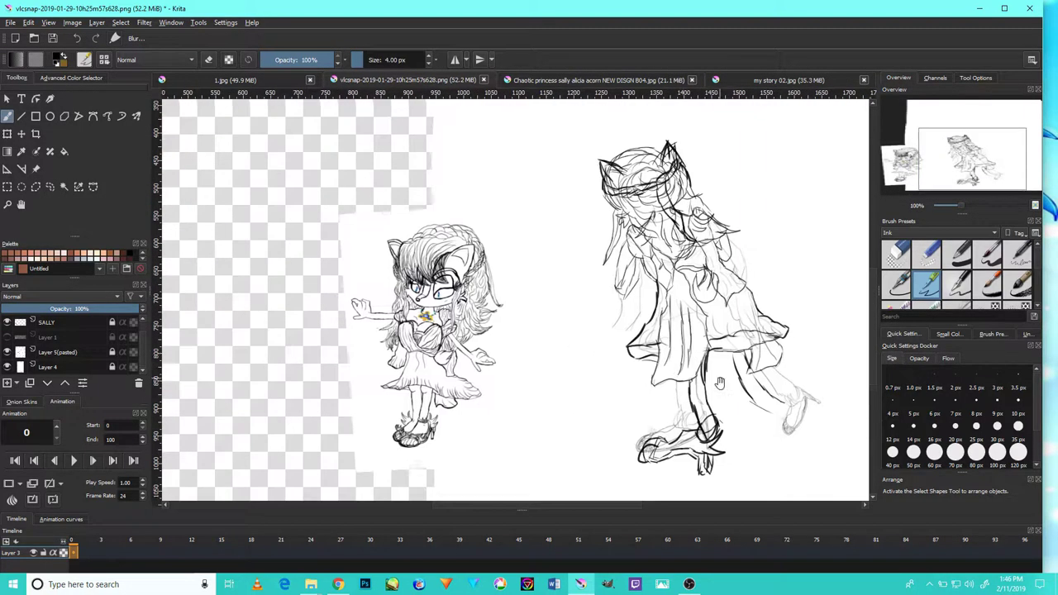
Zoom to the rear foot and ink a short leg line plus zigzag ankle fur
scroll(715, 339, "up", 3)
scroll(710, 357, "up", 4)
scroll(719, 388, "up", 1)
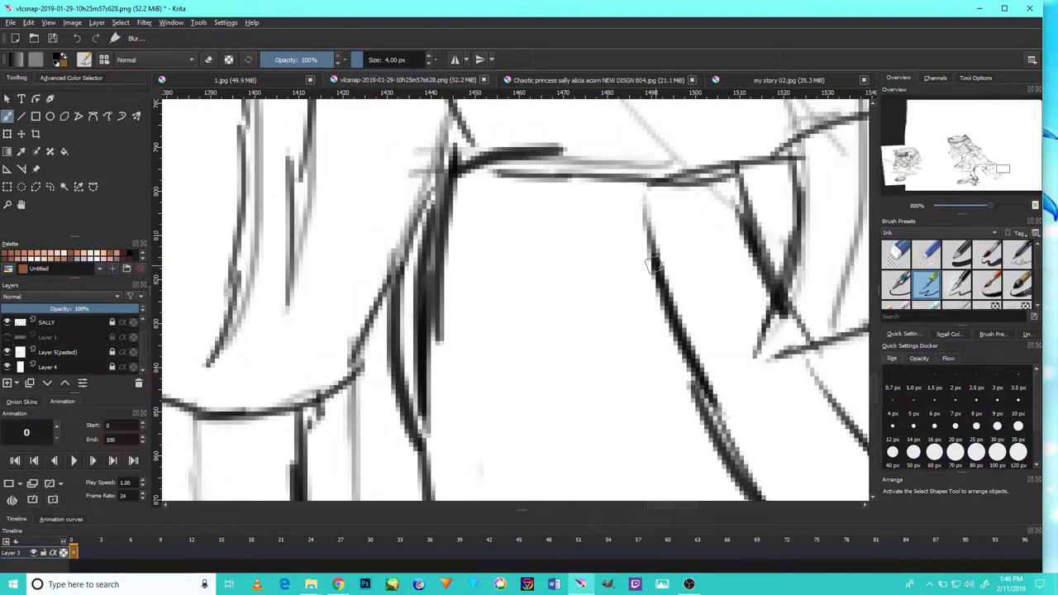
scroll(725, 413, "down", 4)
scroll(745, 379, "up", 4)
scroll(745, 397, "down", 1)
scroll(748, 468, "right", 5)
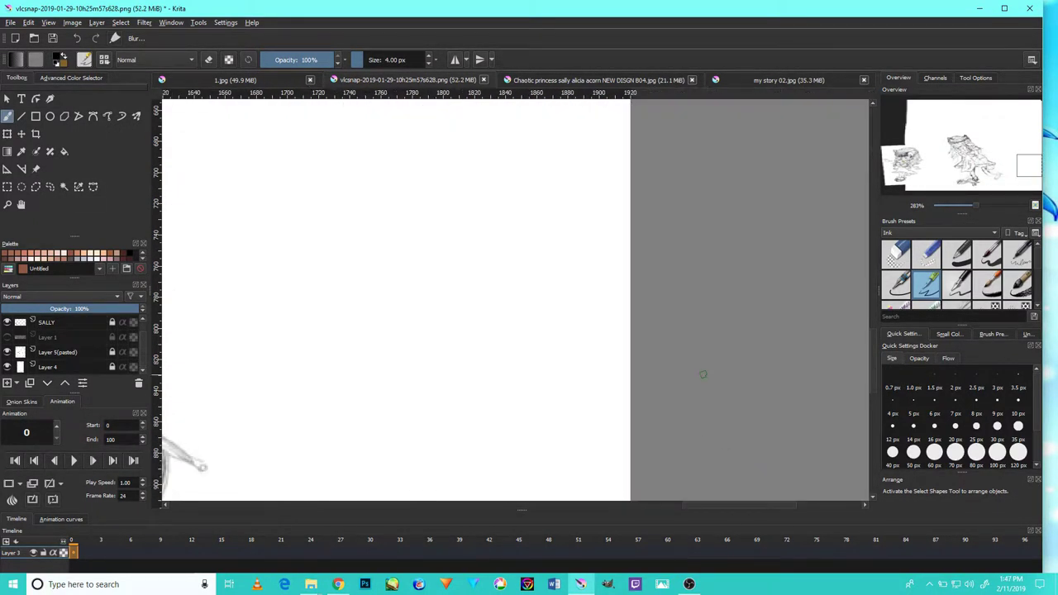
scroll(727, 330, "left", 5)
scroll(382, 342, "left", 1)
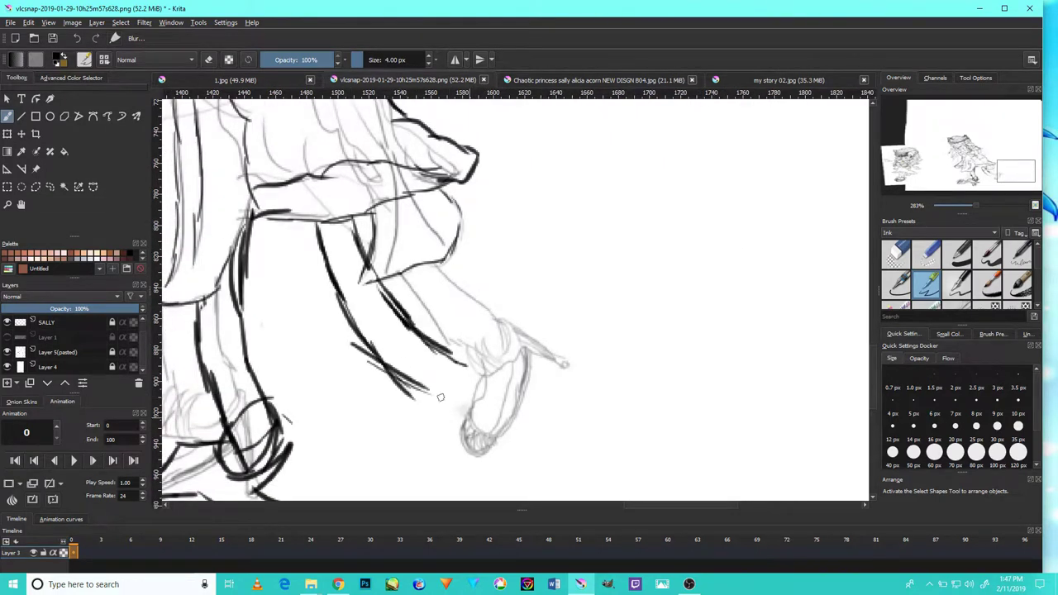
scroll(397, 347, "left", 4)
scroll(412, 309, "down", 3)
scroll(413, 248, "down", 5)
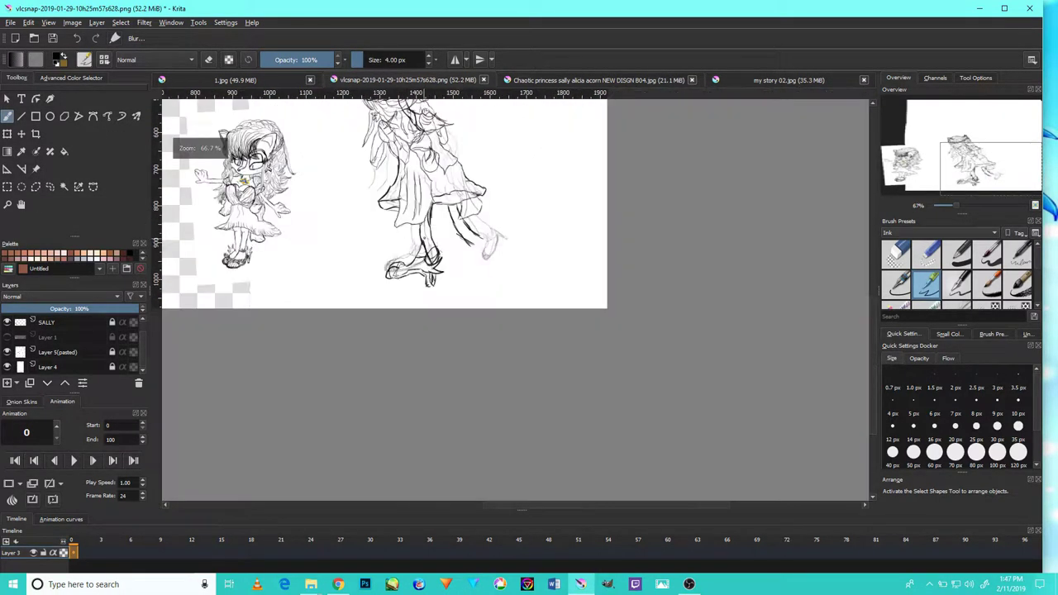
scroll(413, 248, "up", 2)
scroll(546, 347, "up", 2)
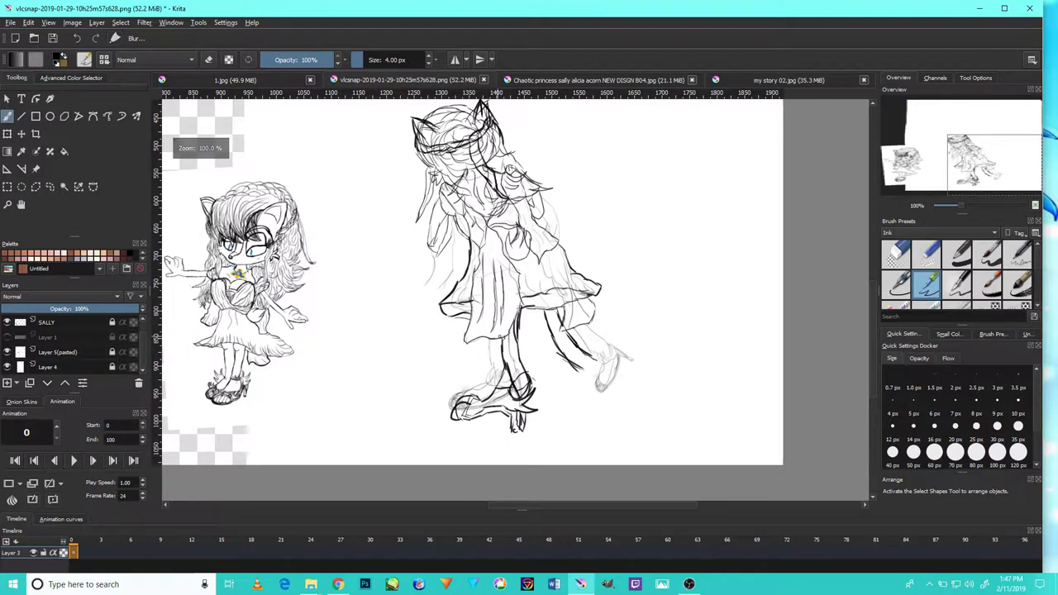
scroll(545, 347, "up", 2)
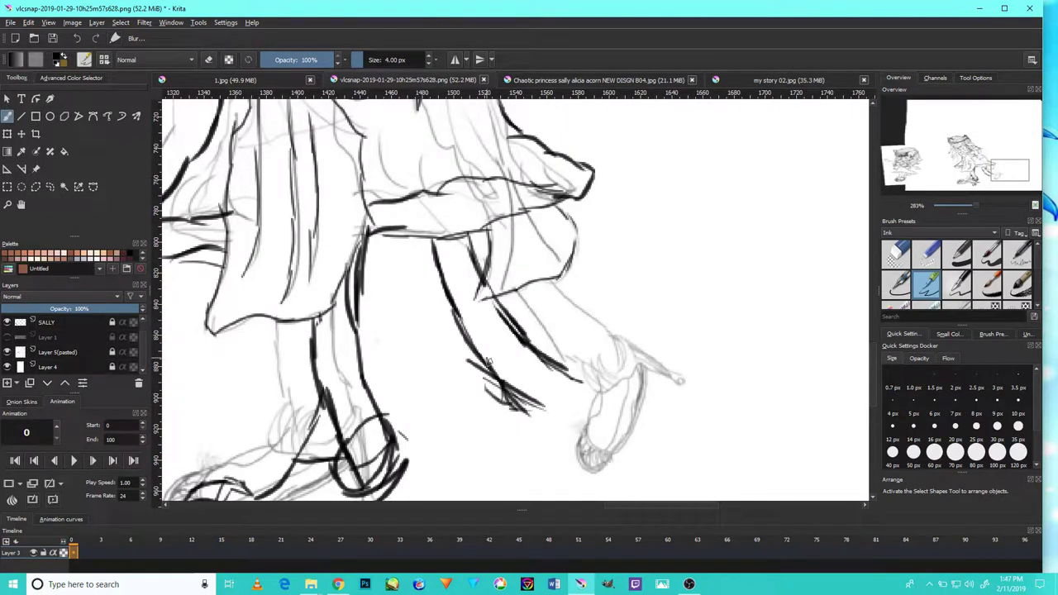
scroll(538, 342, "down", 5)
scroll(537, 330, "up", 4)
scroll(535, 318, "up", 2)
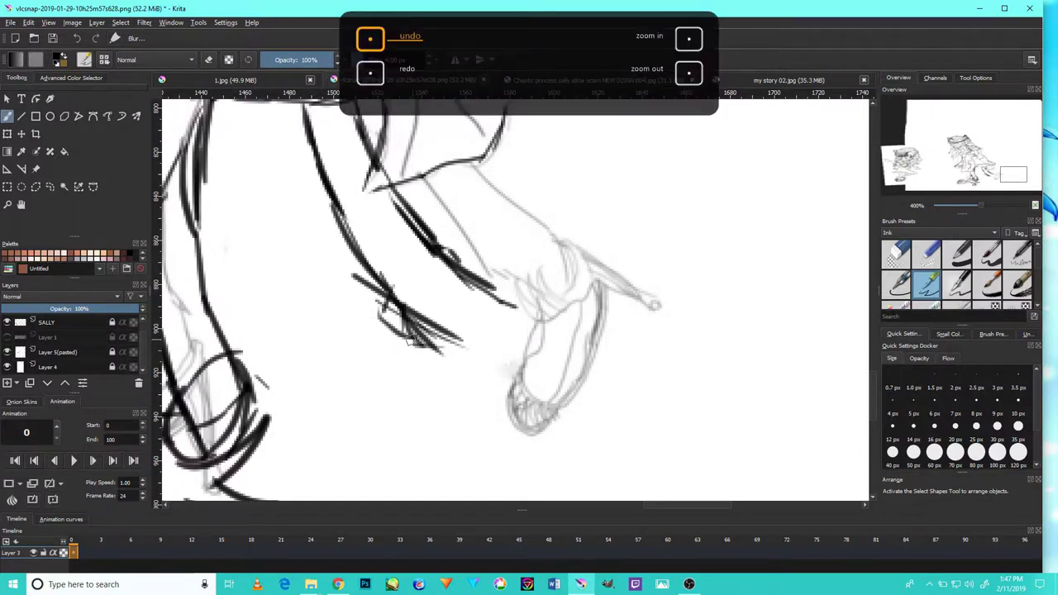
left_click_drag(413, 339, 648, 213)
scroll(648, 212, "down", 4)
scroll(661, 211, "up", 1)
scroll(677, 211, "up", 2)
mouse_move(710, 175)
left_mouse_down()
mouse_move(691, 213)
mouse_move(707, 220)
mouse_move(750, 190)
left_mouse_up()
mouse_move(718, 233)
left_mouse_down()
mouse_move(757, 213)
mouse_move(774, 220)
left_mouse_up()
Ink the rear shoe's outline curving toward the toe and its heel lines
scroll(743, 224, "down", 1)
left_click_drag(673, 251, 689, 288)
left_click_drag(731, 243, 679, 300)
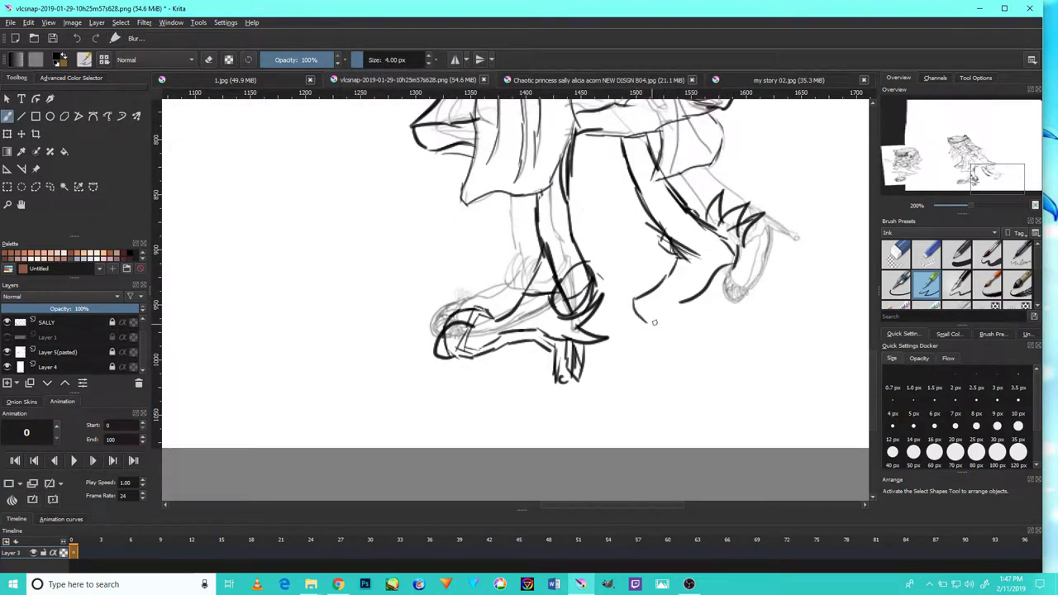
scroll(721, 263, "up", 2)
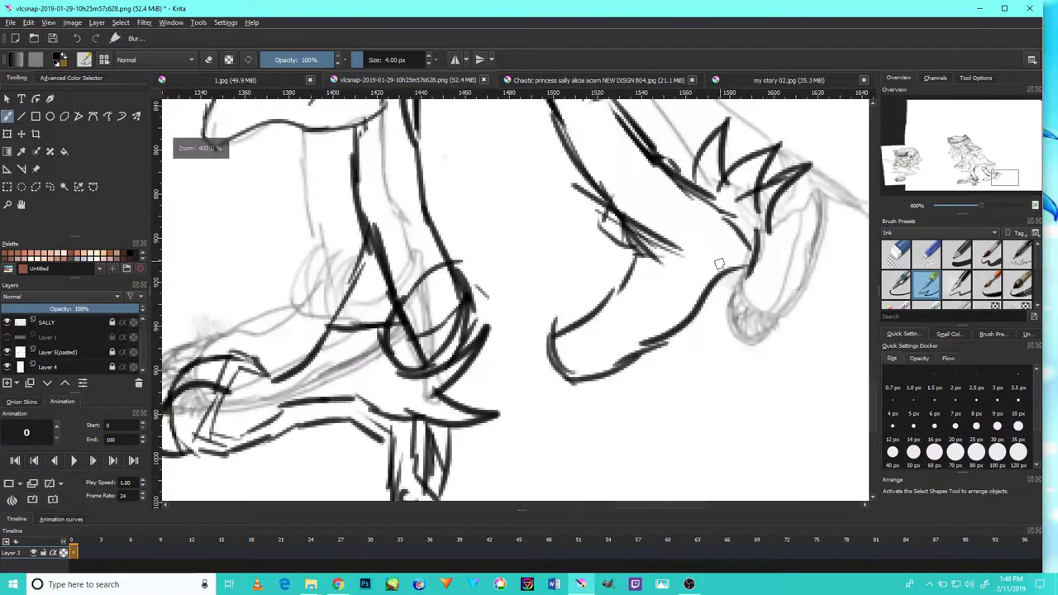
mouse_move(768, 225)
left_mouse_down()
mouse_move(705, 266)
mouse_move(754, 312)
left_mouse_up()
mouse_move(681, 288)
left_mouse_down()
mouse_move(732, 322)
mouse_move(728, 297)
left_mouse_up()
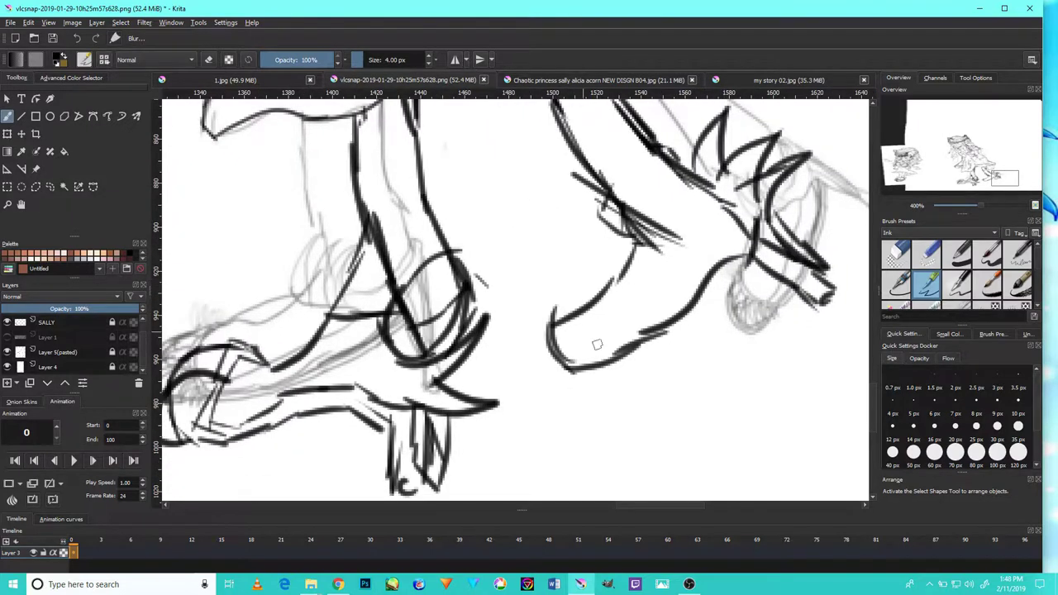
Add an ink stroke along the rear foot's outline
scroll(708, 316, "down", 4)
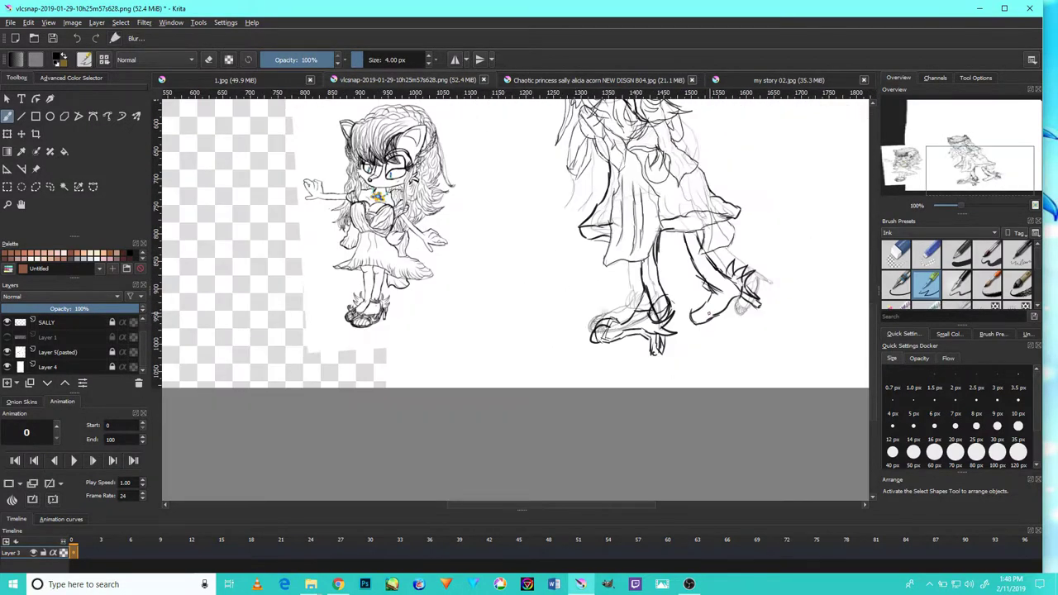
scroll(709, 314, "up", 4)
scroll(709, 337, "down", 3)
scroll(709, 337, "up", 3)
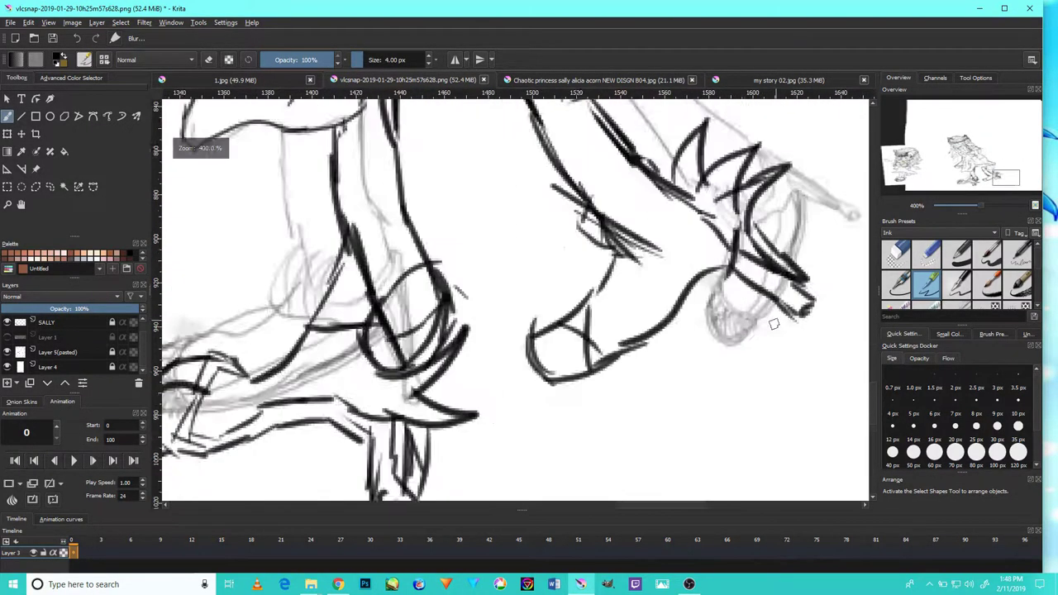
scroll(709, 337, "up", 1)
mouse_move(661, 318)
left_mouse_down()
mouse_move(545, 433)
mouse_move(467, 445)
mouse_move(471, 334)
mouse_move(558, 231)
left_mouse_up()
scroll(550, 218, "down", 4)
scroll(541, 203, "up", 1)
scroll(540, 204, "up", 3)
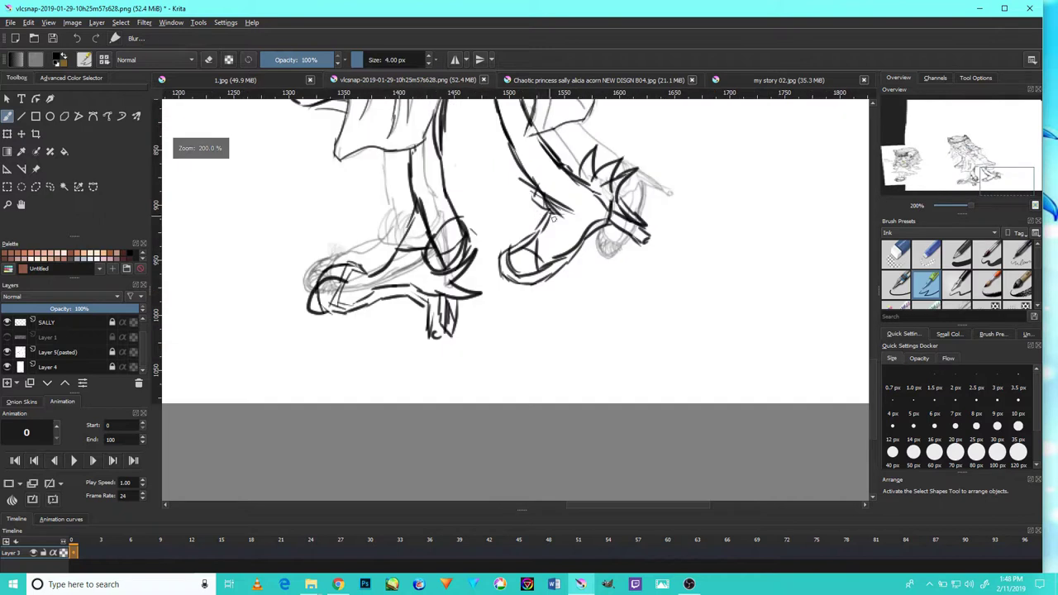
left_click_drag(498, 235, 571, 362)
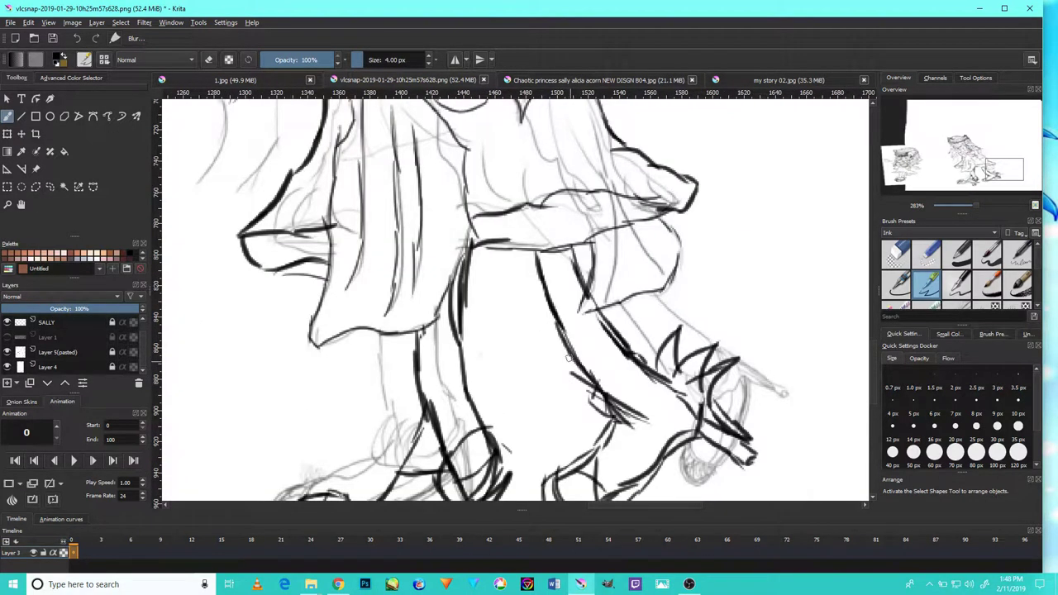
scroll(526, 236, "down", 2)
scroll(526, 236, "down", 2)
scroll(527, 236, "down", 2)
Add a new layer, Layer 3, above the SALLY layer
key("Insert")
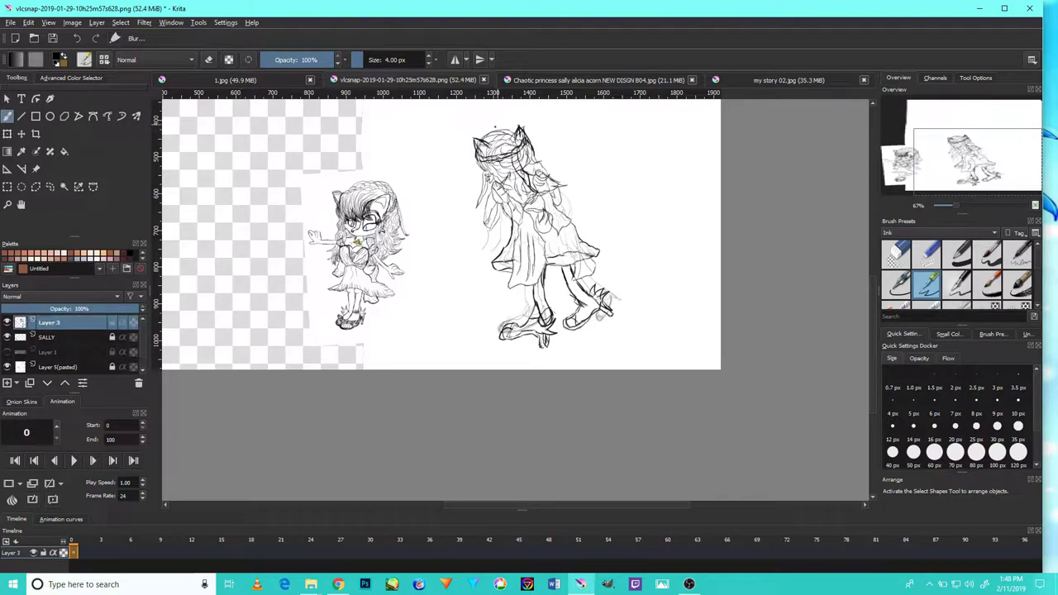
scroll(611, 165, "up", 2)
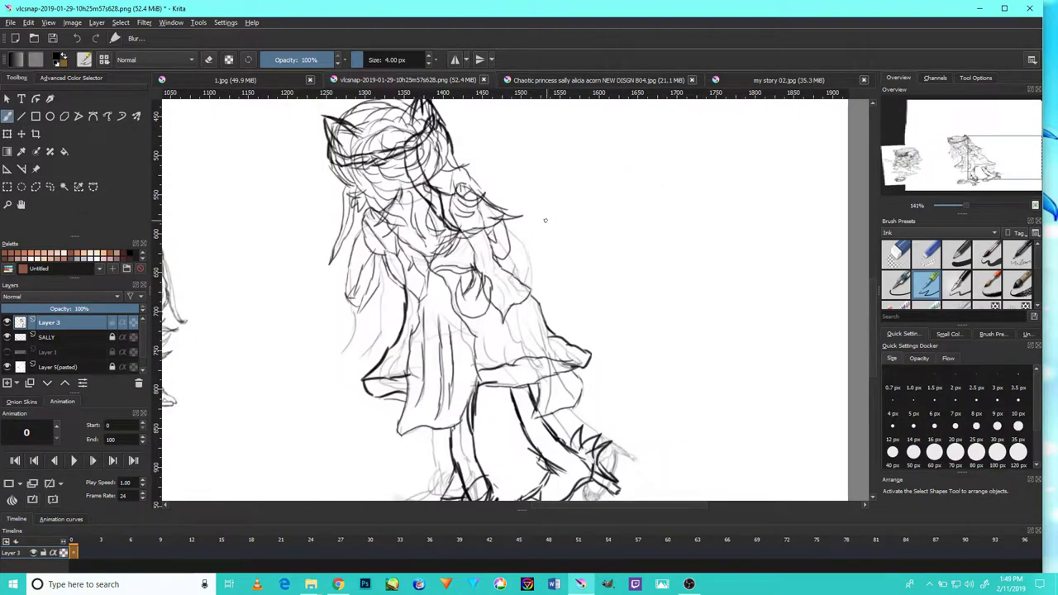
scroll(500, 254, "left", 3)
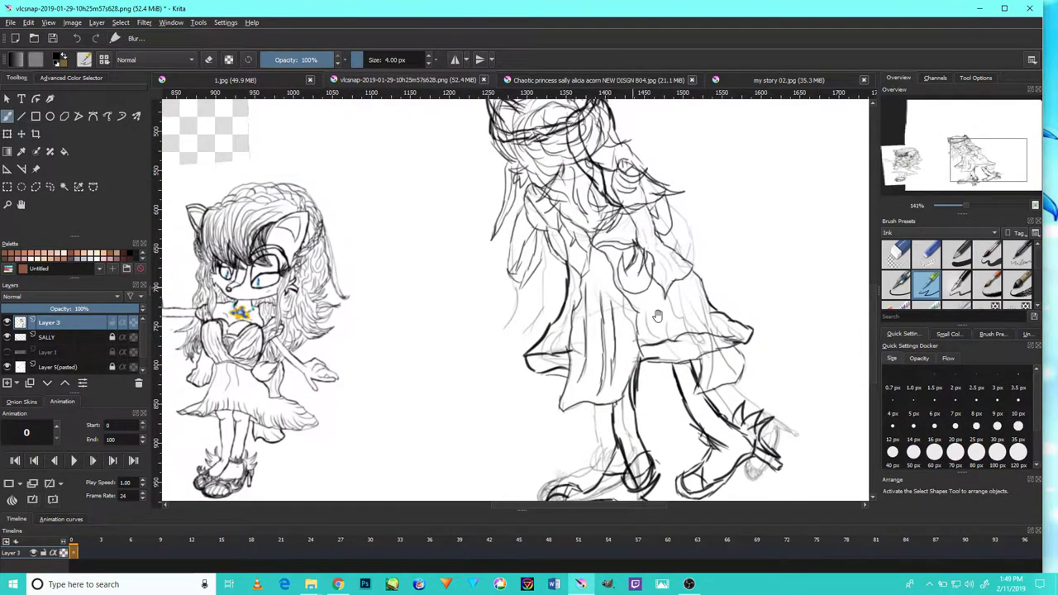
left_click_drag(631, 286, 704, 266)
Sketch a test arrow and diagonal guide line between the characters, then undo them
mouse_move(450, 300)
left_mouse_down()
mouse_move(532, 198)
mouse_move(523, 246)
left_mouse_up()
mouse_move(436, 348)
left_mouse_down()
mouse_move(537, 415)
mouse_move(587, 466)
left_mouse_up()
left_click_drag(566, 420, 585, 465)
left_click_drag(529, 443, 578, 433)
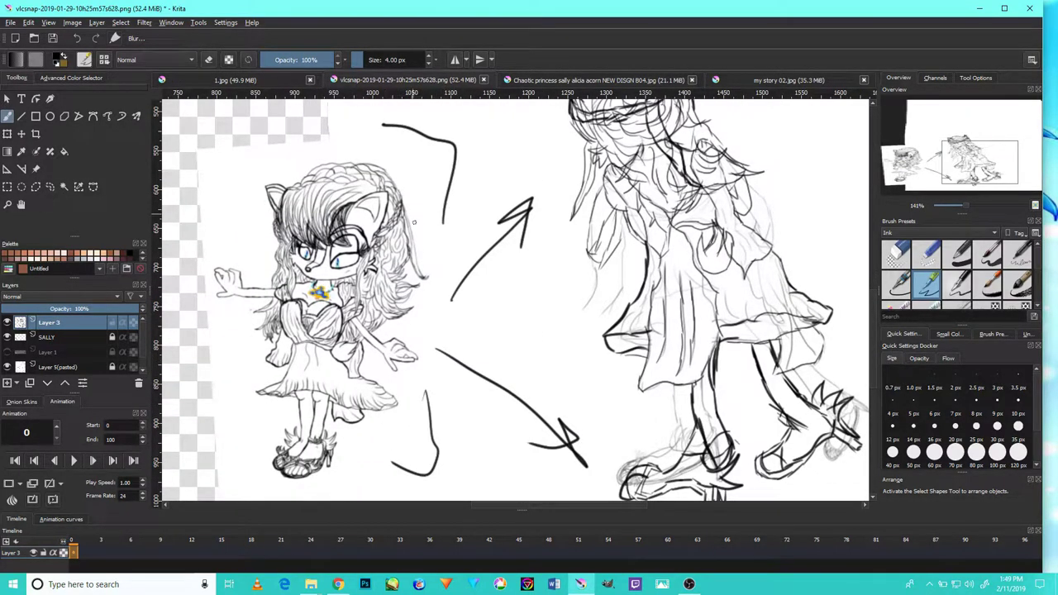
key("ctrl+z")
key("ctrl+z")
key("ctrl+z")
key("ctrl+z")
Ink short strokes on the right character's body and head
scroll(581, 225, "up", 3)
left_click_drag(626, 338, 661, 287)
left_click_drag(682, 248, 650, 314)
left_click_drag(583, 293, 612, 160)
key("1")
scroll(613, 213, "up", 3)
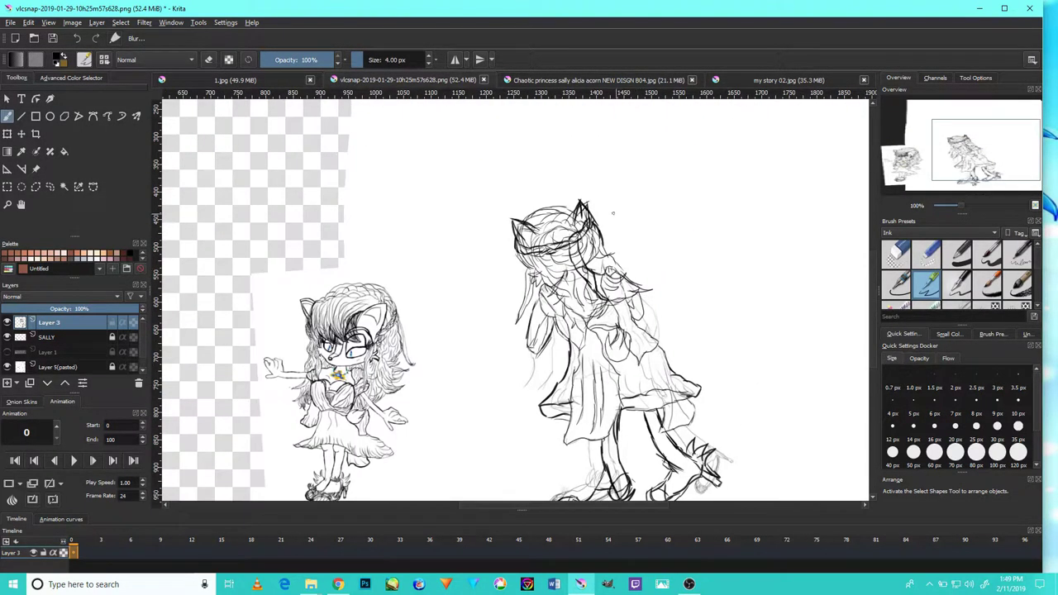
scroll(613, 213, "up", 4)
left_click_drag(646, 340, 637, 294)
Pan and zoom over the right character's legs and feet to frame both characters
scroll(652, 341, "down", 3)
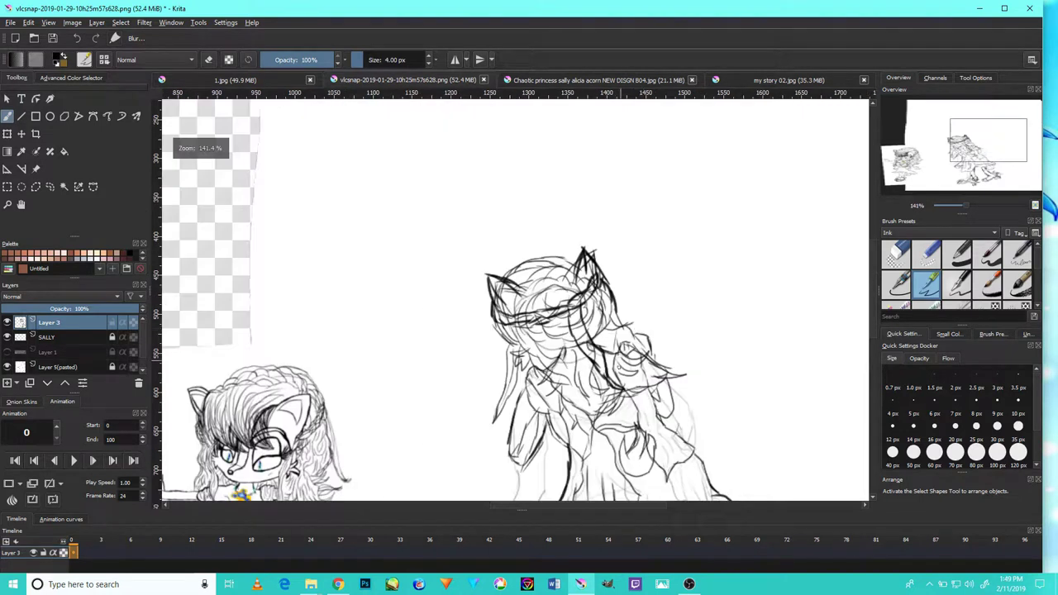
left_click_drag(625, 341, 627, 140)
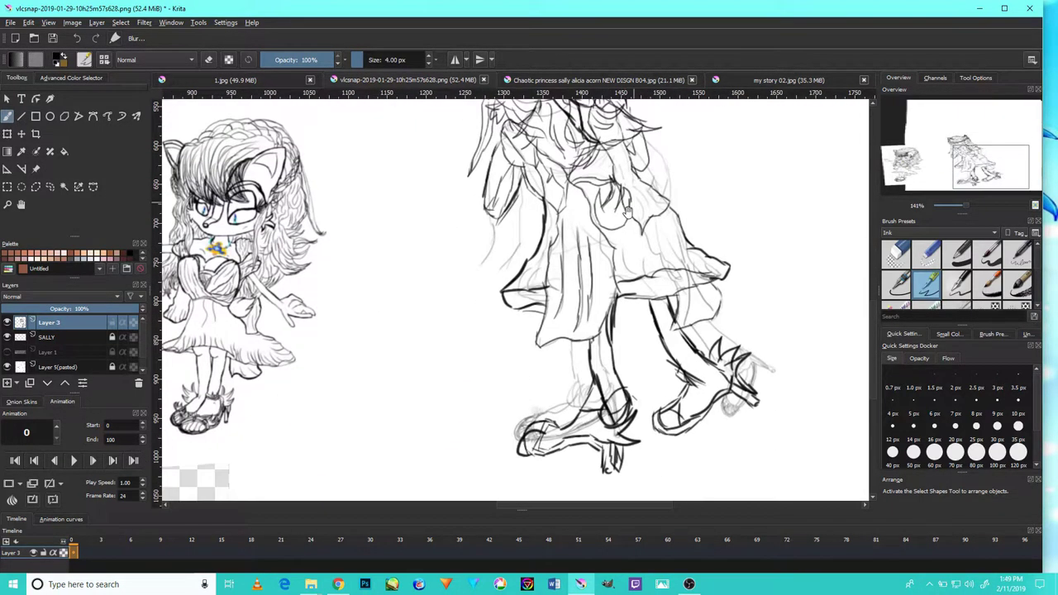
scroll(789, 374, "up", 4)
scroll(793, 355, "down", 3)
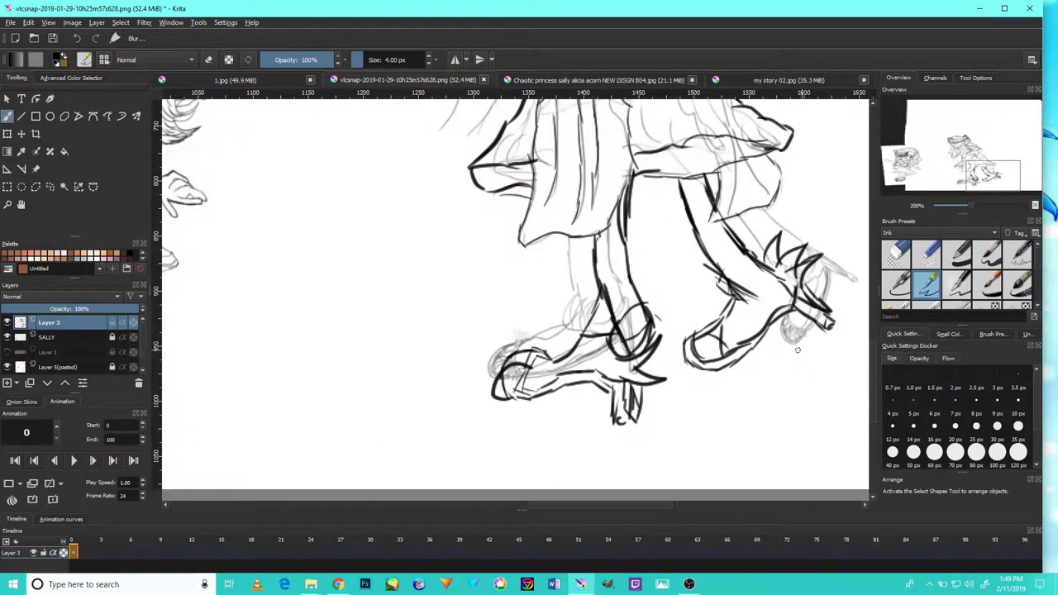
left_click_drag(653, 347, 659, 392)
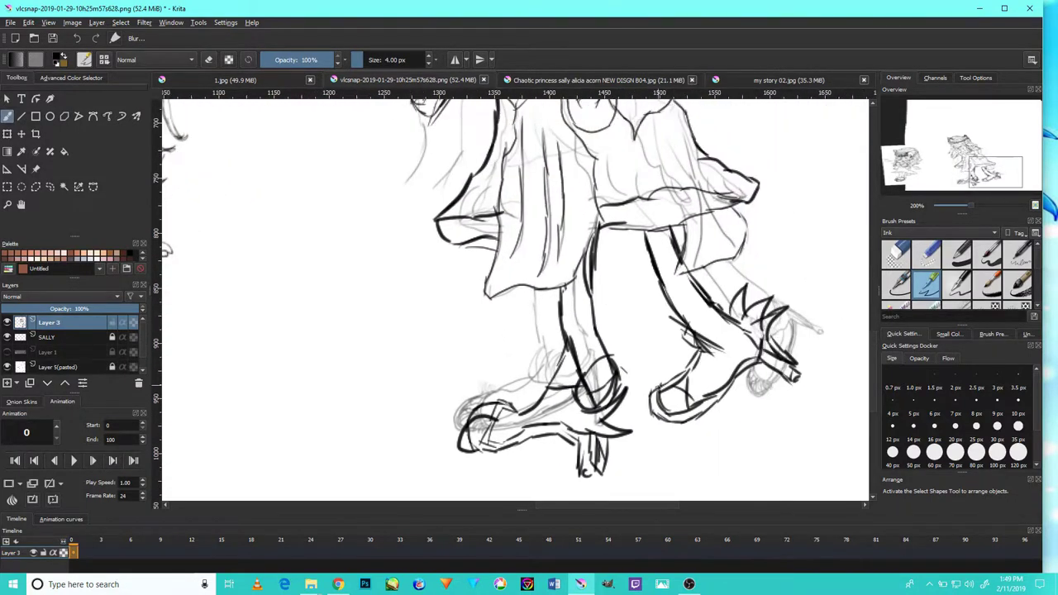
scroll(659, 392, "down", 2)
scroll(653, 364, "up", 2)
scroll(680, 195, "up", 1)
scroll(686, 207, "down", 3)
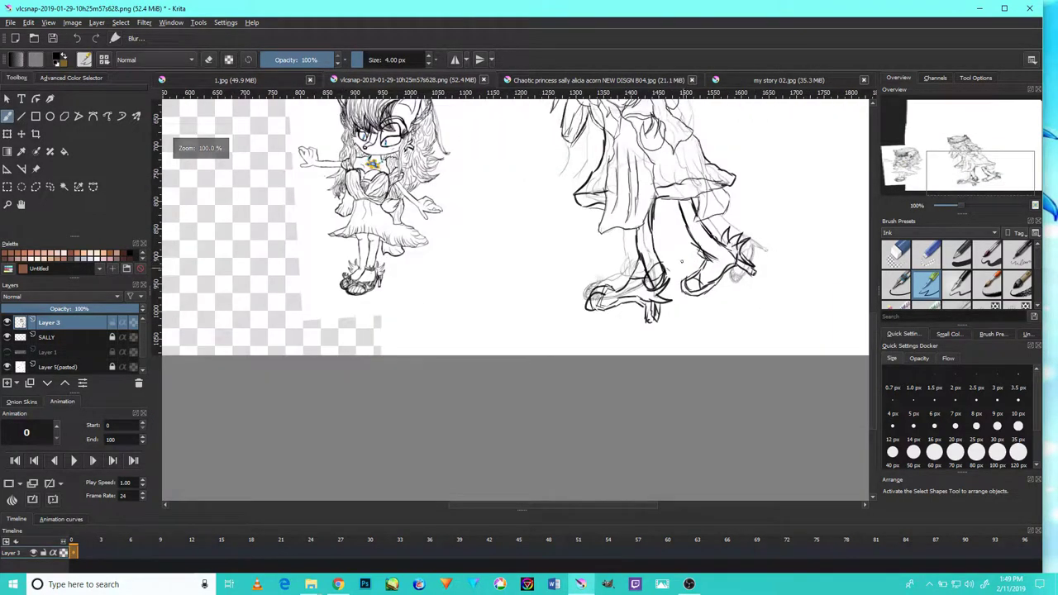
left_click_drag(628, 209, 681, 250)
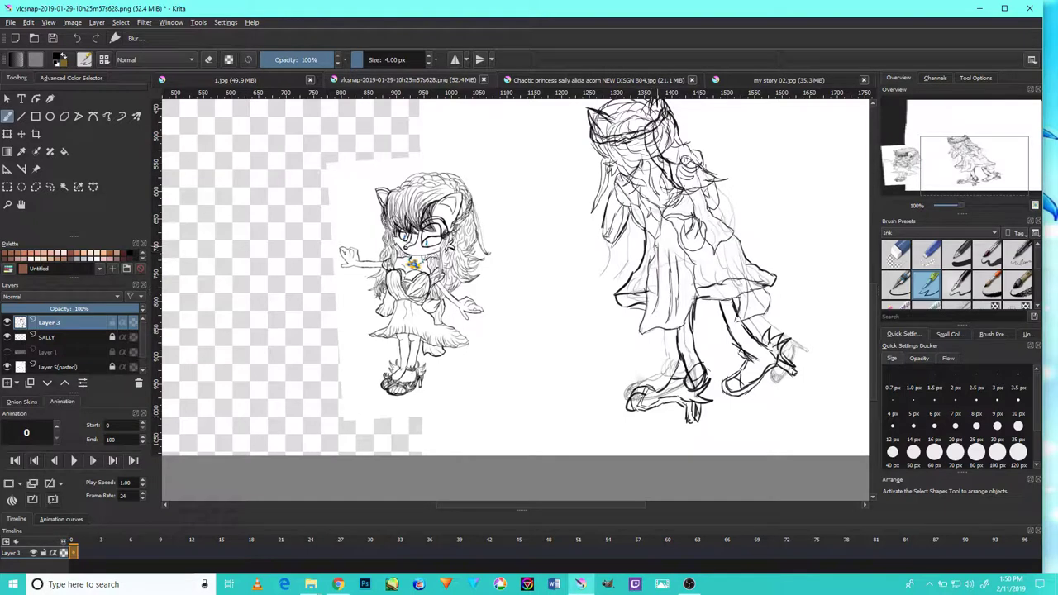
Switch to an eraser and erase stray lines on the right character, undoing one erasure
left_click(895, 252)
scroll(694, 264, "up", 5)
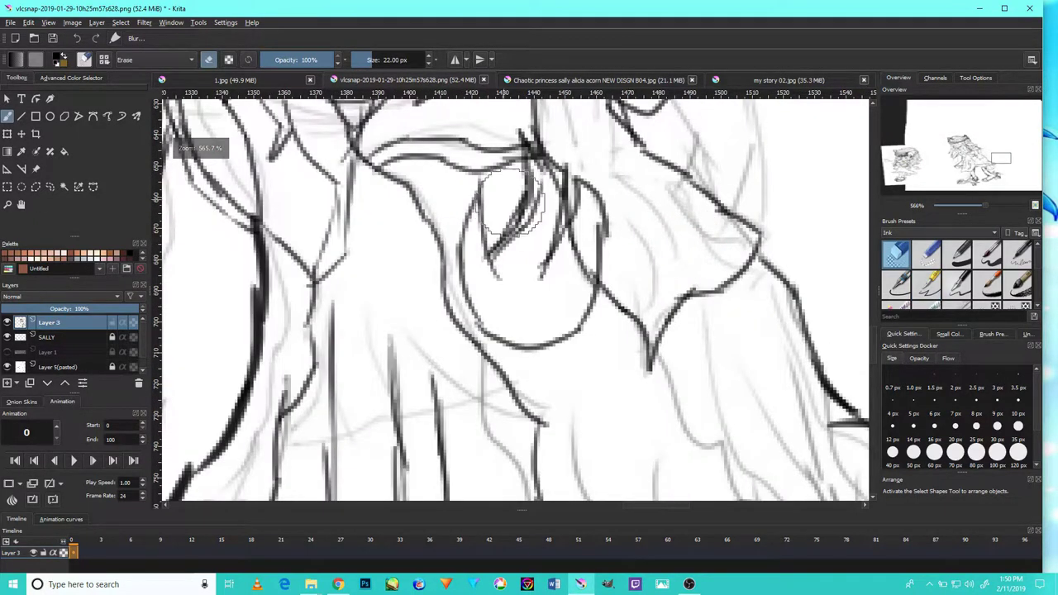
mouse_move(546, 231)
left_mouse_down()
mouse_move(577, 287)
mouse_move(559, 276)
mouse_move(525, 330)
left_mouse_up()
scroll(535, 306, "up", 2)
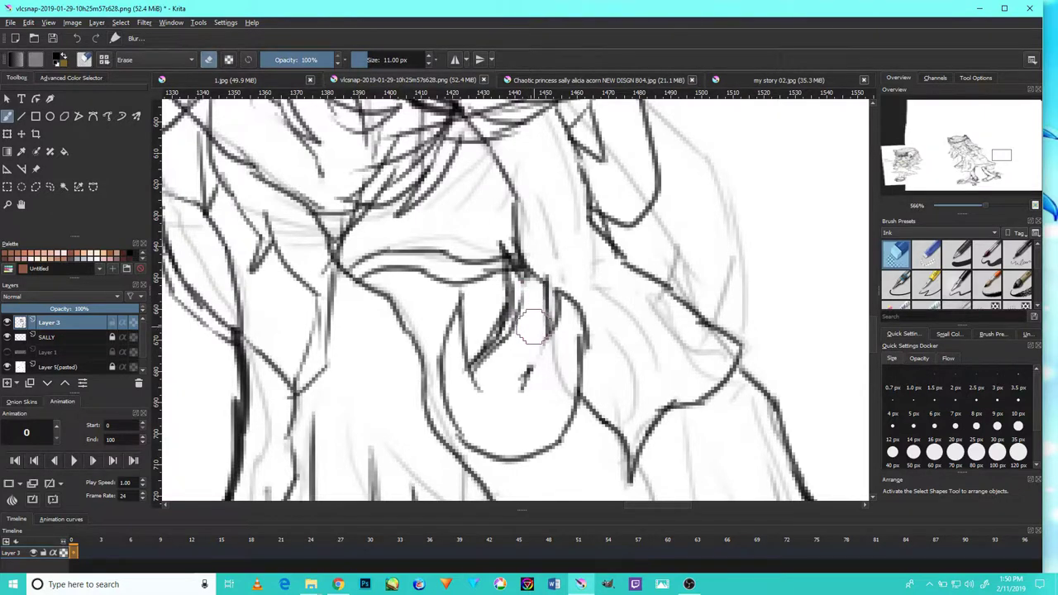
key("ctrl+z")
scroll(533, 310, "down", 5)
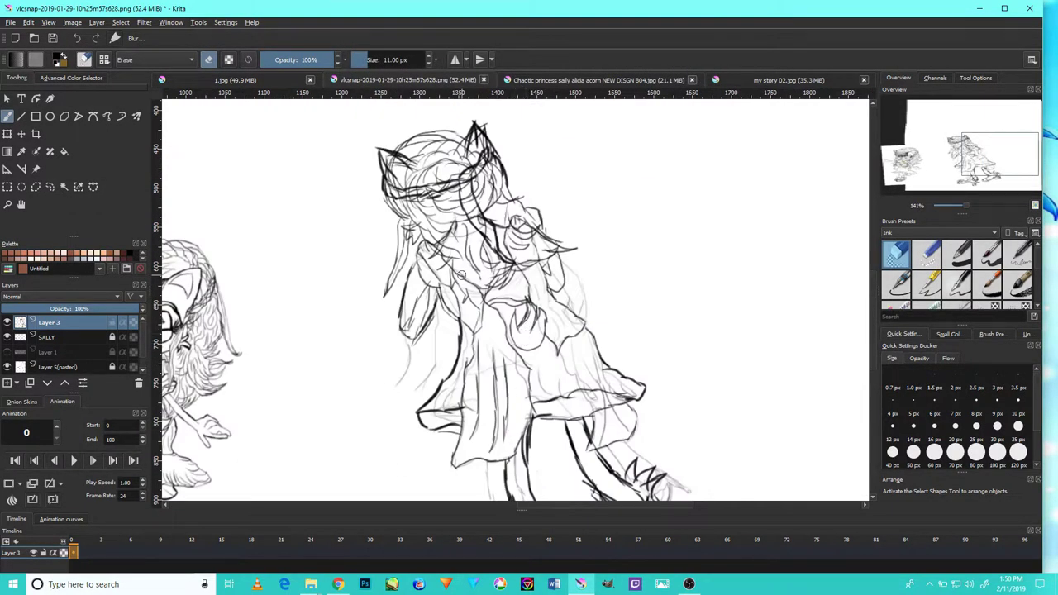
scroll(479, 317, "up", 5)
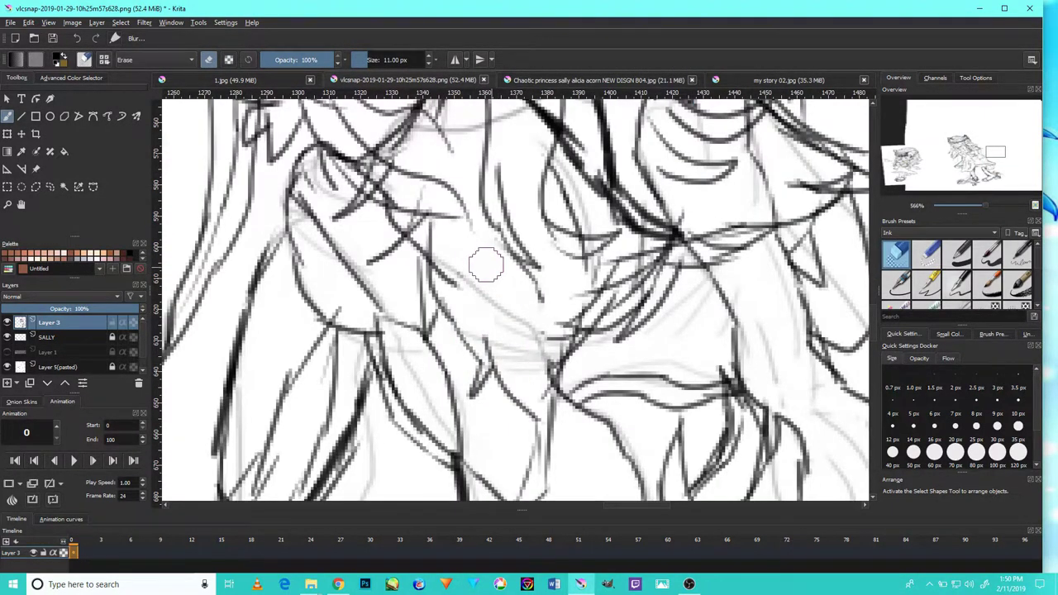
scroll(495, 281, "right", 3)
scroll(636, 299, "right", 2)
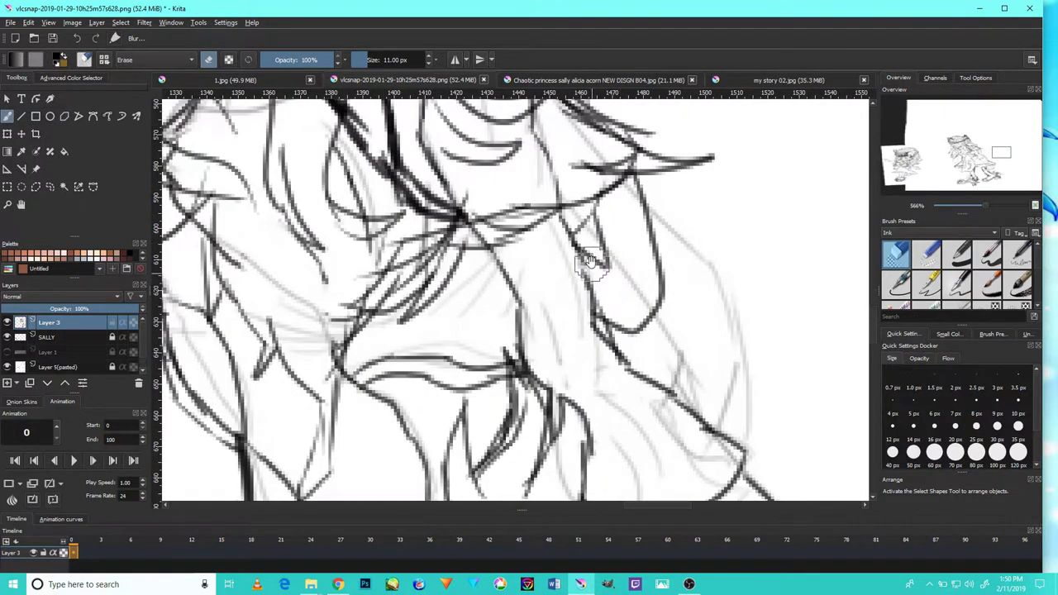
scroll(570, 286, "left", 2)
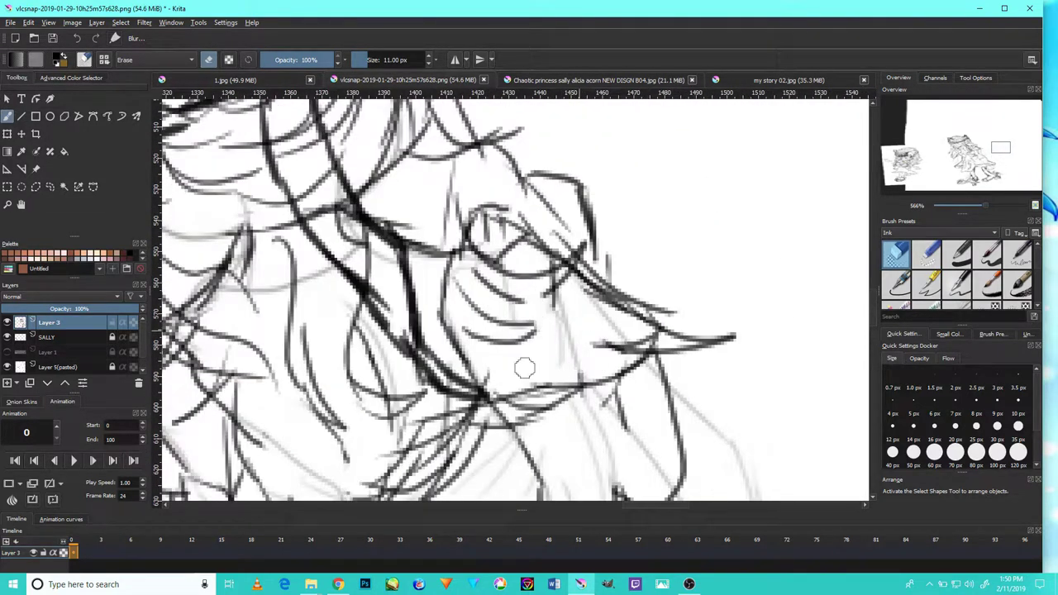
scroll(522, 282, "left", 2)
scroll(522, 281, "down", 3)
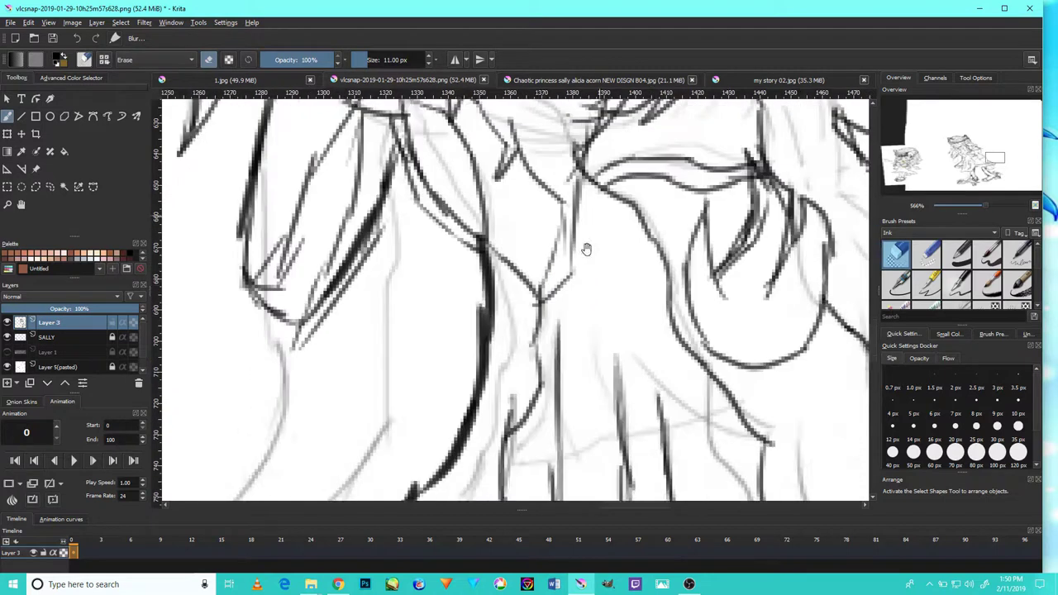
scroll(578, 265, "down", 3)
Erase the stray ink strokes near the standing girl's eye
left_click_drag(666, 255, 677, 210)
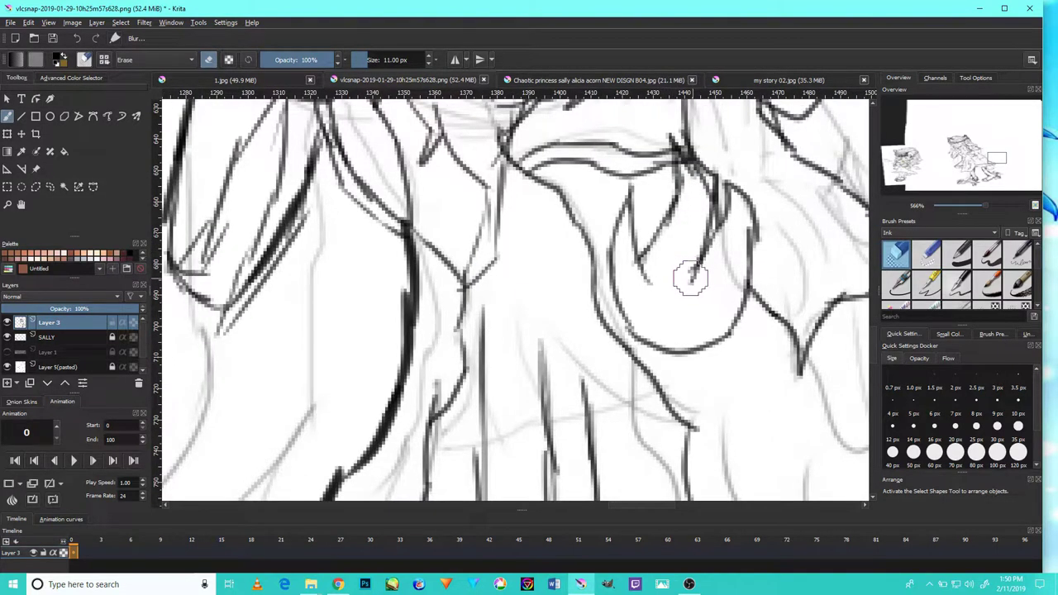
scroll(653, 295, "down", 5)
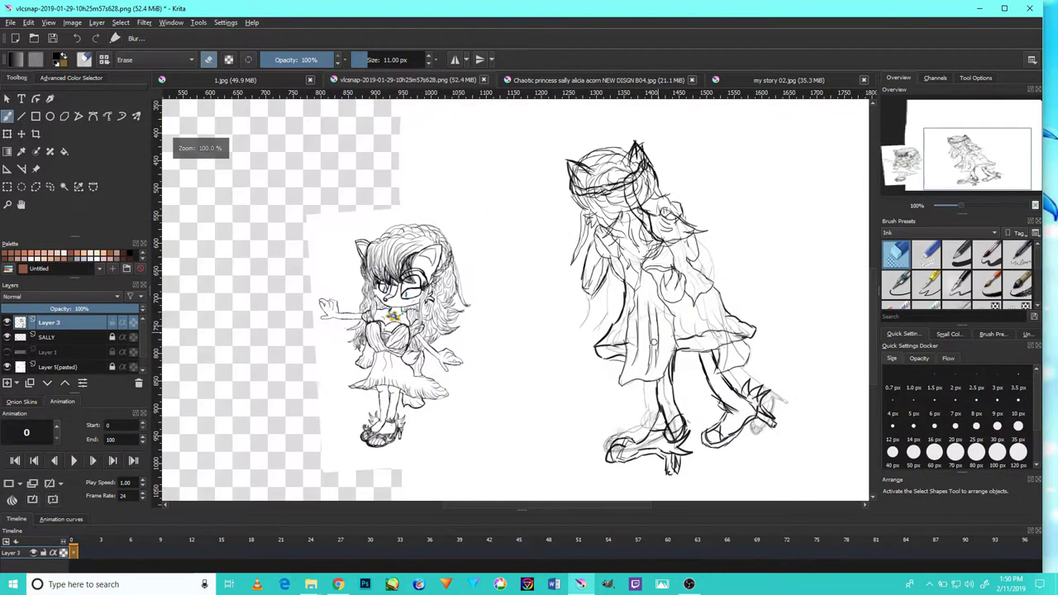
scroll(543, 342, "up", 5)
scroll(599, 302, "up", 3)
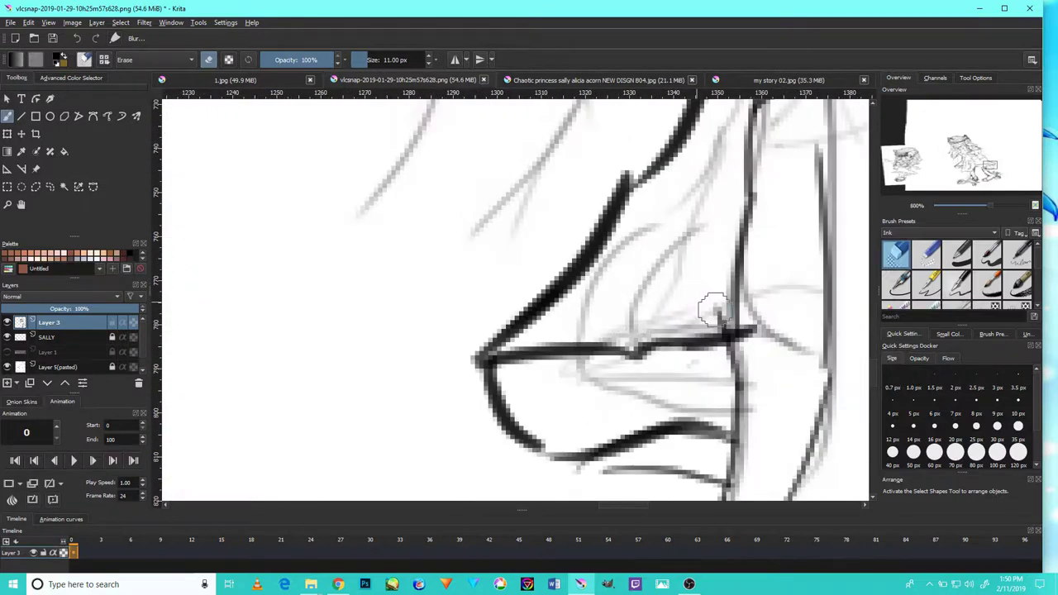
scroll(708, 306, "down", 2)
scroll(680, 243, "up", 2)
scroll(717, 298, "down", 5)
scroll(713, 243, "up", 5)
scroll(713, 243, "down", 3)
scroll(705, 320, "up", 3)
Erase the thin sketch lines through the middle of the figure
mouse_move(705, 319)
left_mouse_down()
mouse_move(670, 297)
mouse_move(637, 418)
mouse_move(704, 371)
left_mouse_up()
scroll(714, 248, "down", 5)
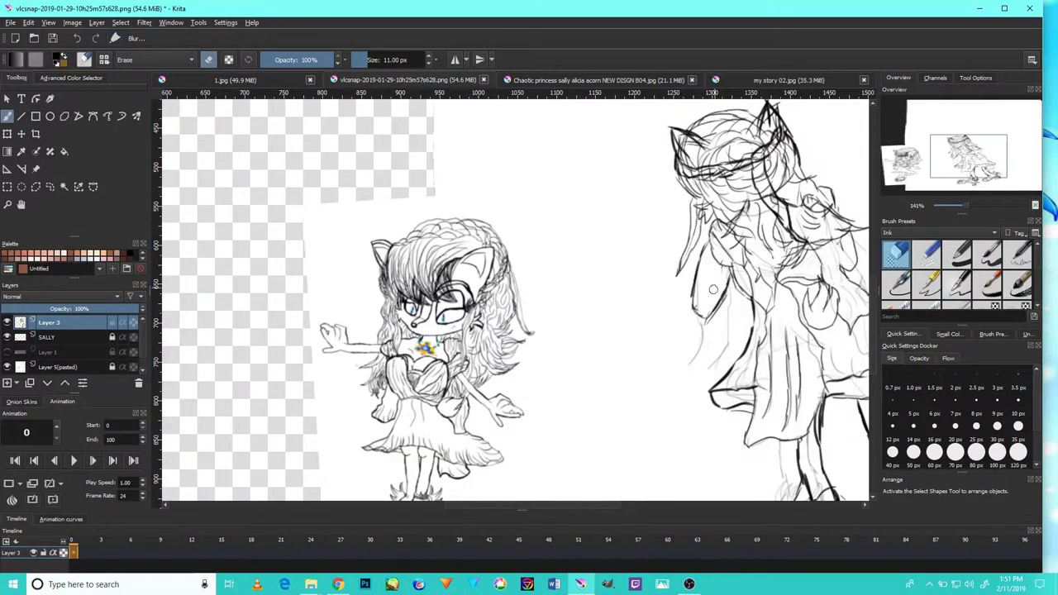
scroll(784, 240, "up", 5)
scroll(732, 316, "down", 5)
Review both characters at actual size, then return the view toward the legs
mouse_move(801, 236)
left_mouse_down()
mouse_move(673, 277)
mouse_move(609, 323)
left_mouse_up()
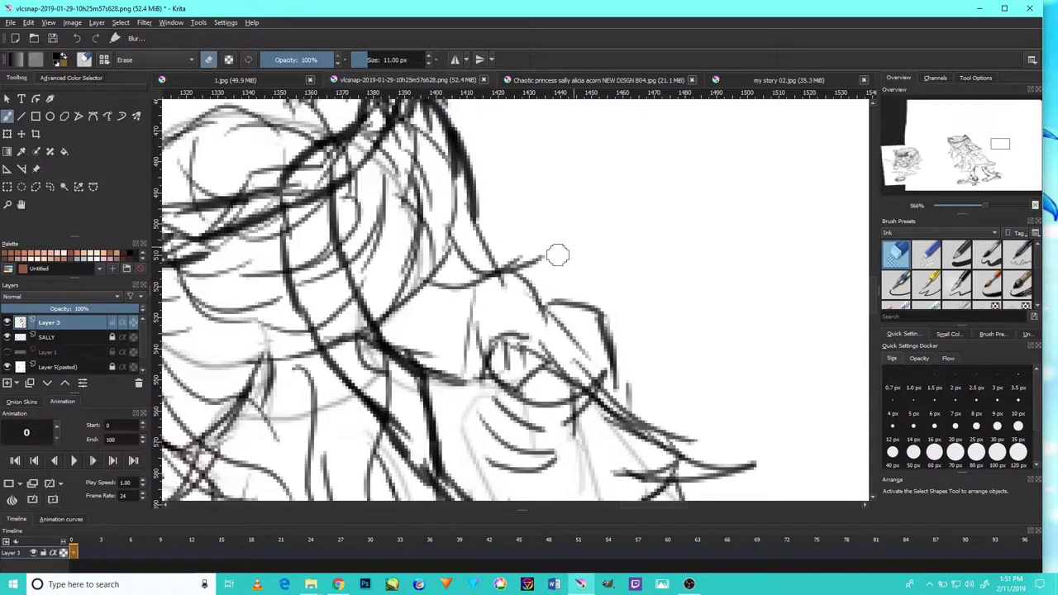
key("1")
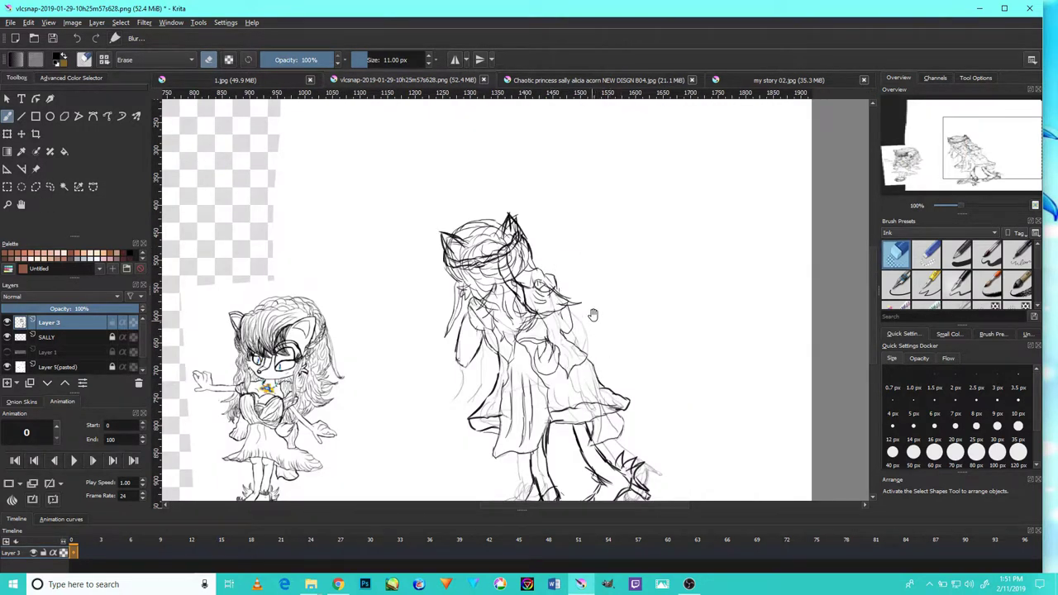
scroll(597, 463, "up", 4)
key("1")
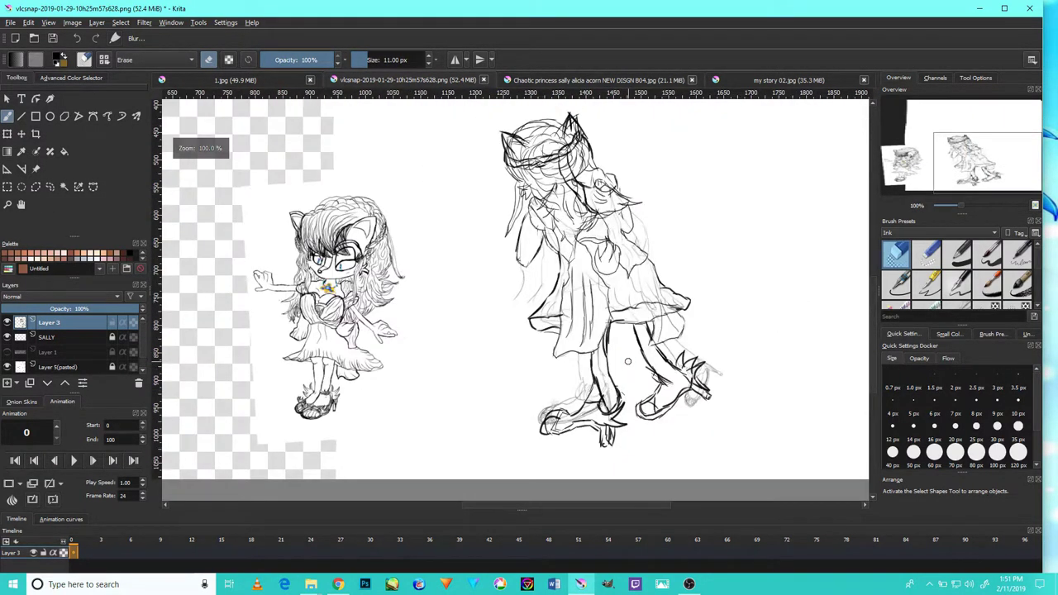
scroll(623, 323, "up", 4)
scroll(802, 461, "down", 5)
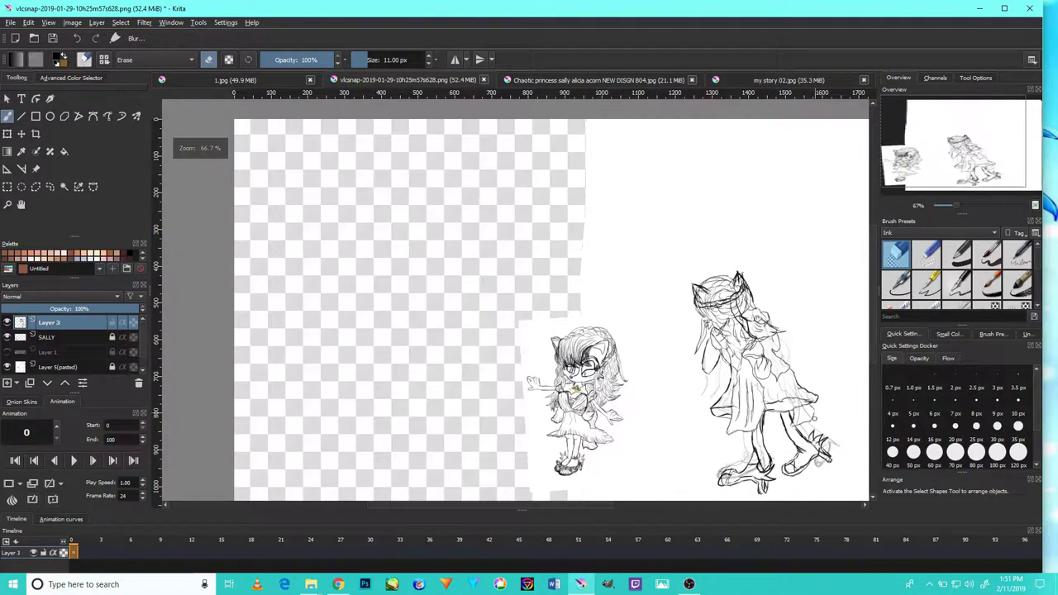
scroll(578, 429, "up", 2)
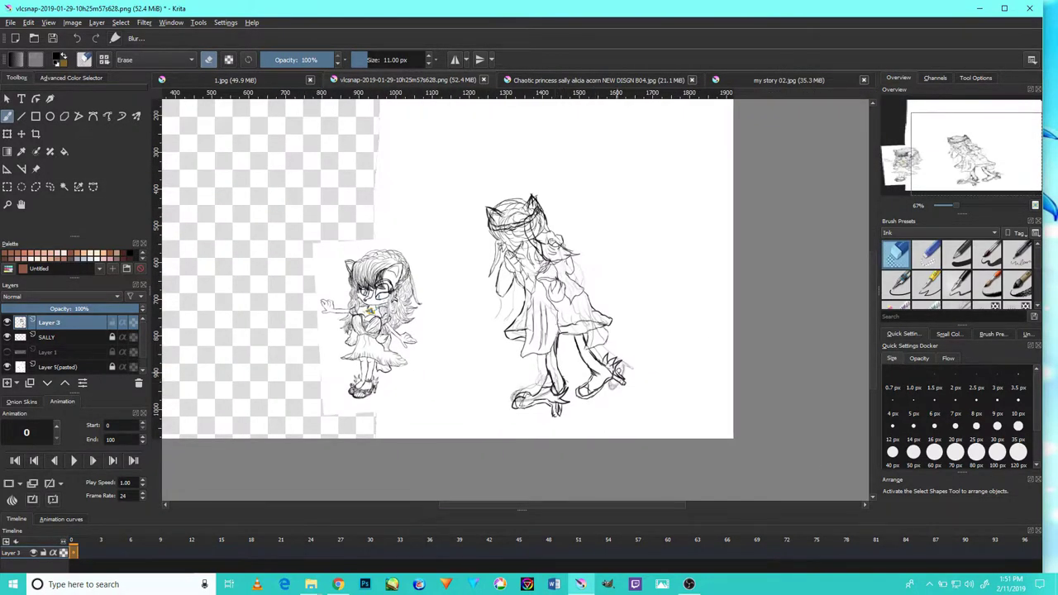
scroll(538, 406, "up", 3)
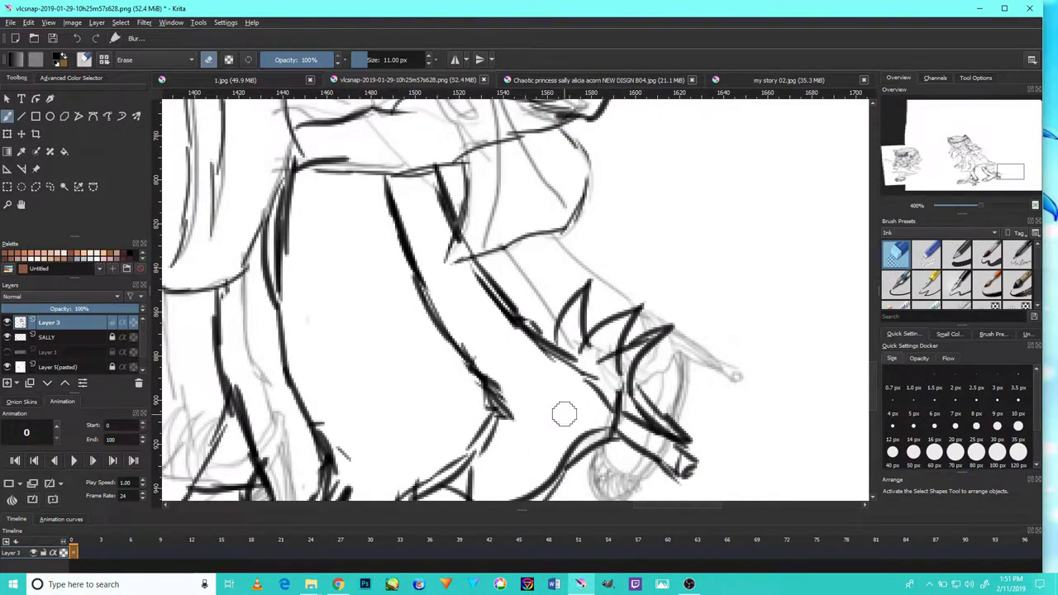
Frame the upper body and the flowing dress edge in close view
left_click_drag(383, 218, 522, 241)
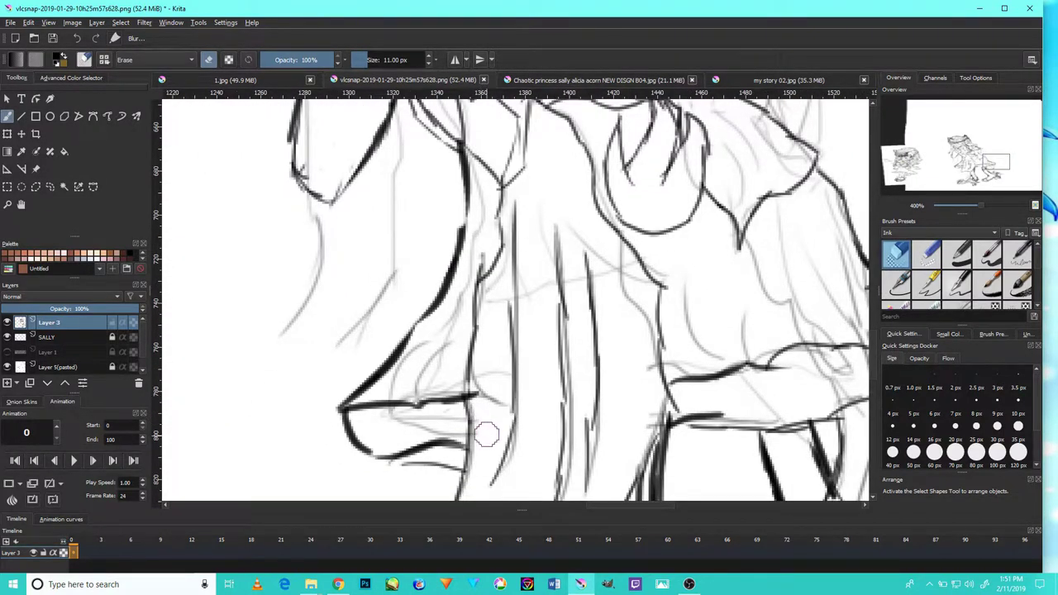
scroll(486, 435, "up", 2)
scroll(486, 435, "down", 5)
scroll(559, 466, "up", 5)
left_click_drag(559, 465, 666, 360)
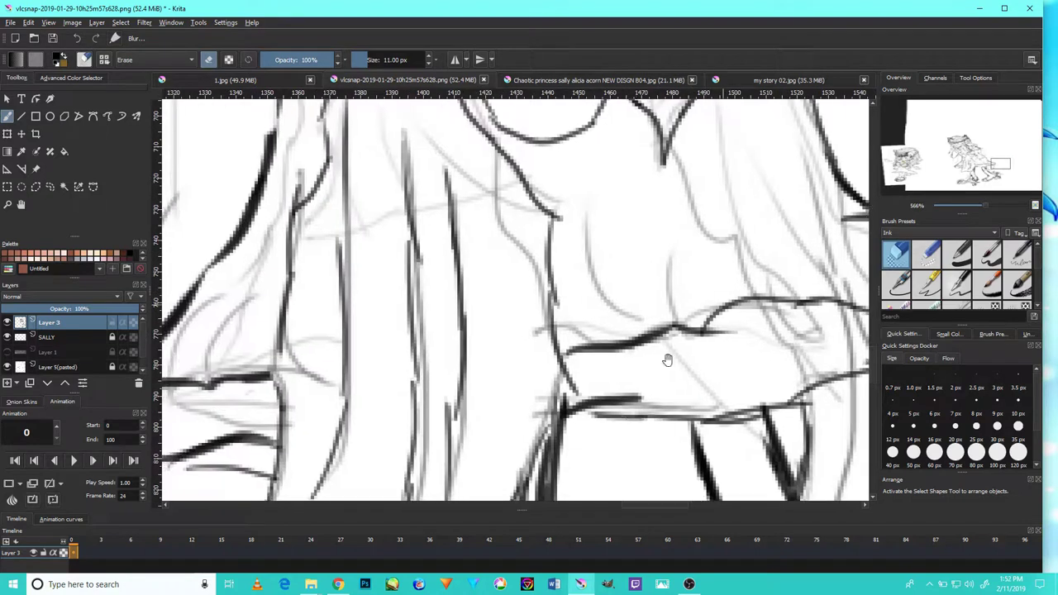
left_click_drag(751, 328, 662, 294)
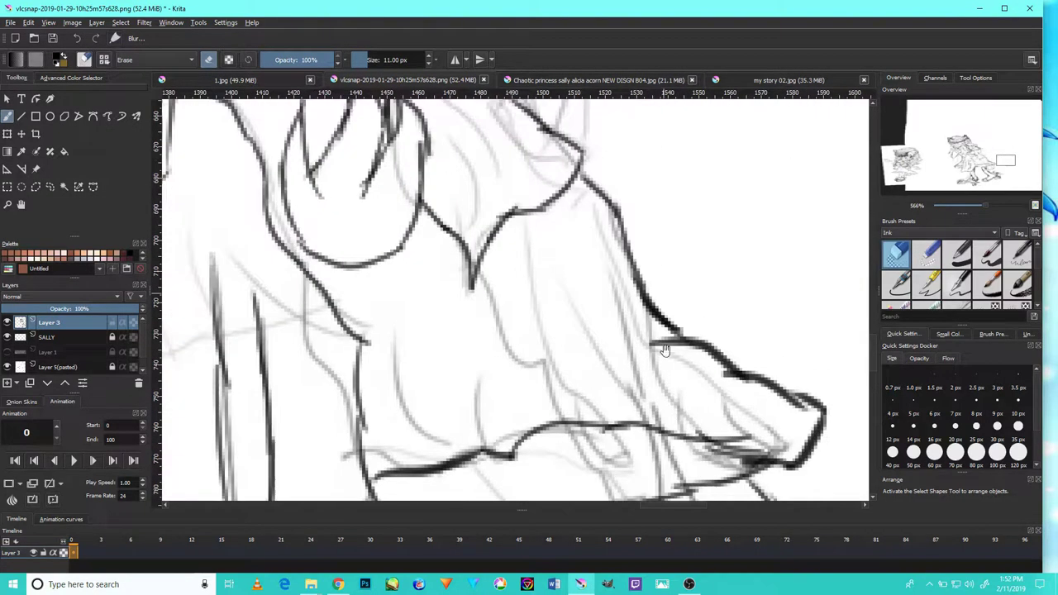
scroll(713, 377, "down", 3)
scroll(671, 379, "down", 3)
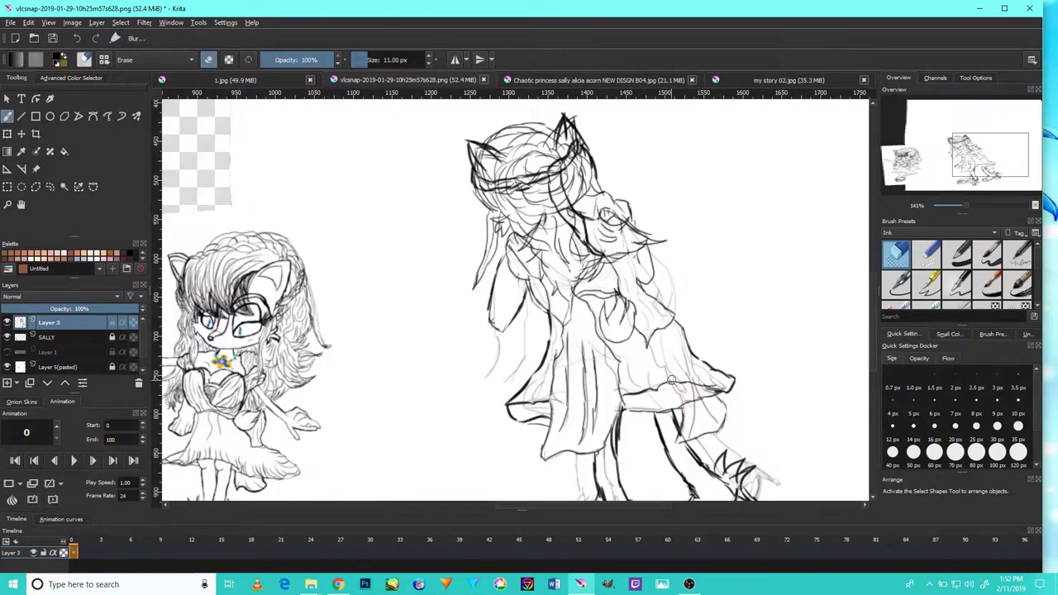
scroll(671, 380, "down", 1)
scroll(579, 314, "up", 6)
Toggle back to the ink brush and frame the hair and upper dress
key("e")
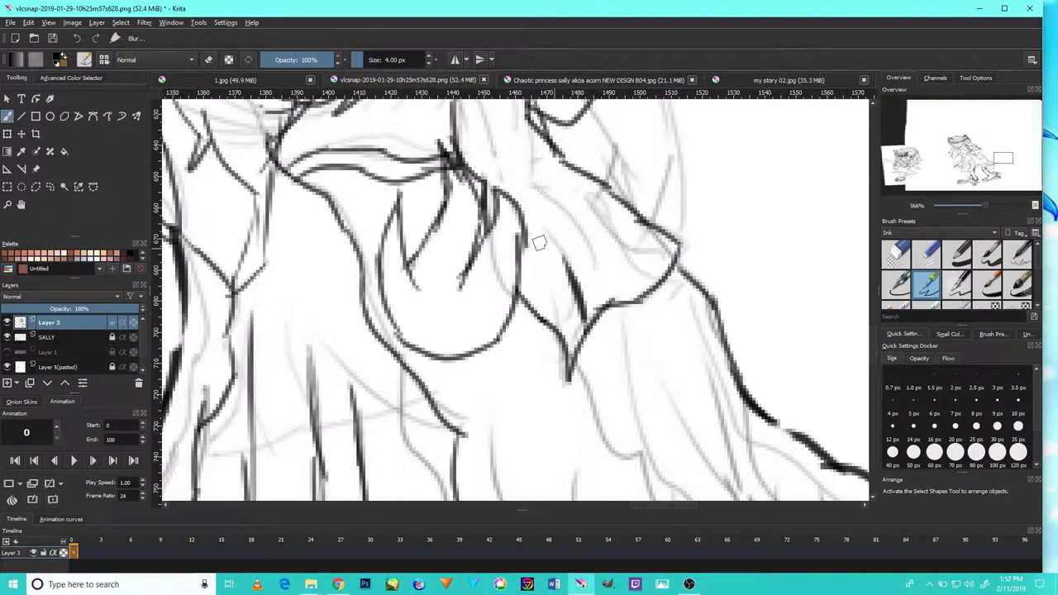
scroll(563, 222, "up", 2)
scroll(564, 222, "down", 10)
scroll(587, 195, "up", 1)
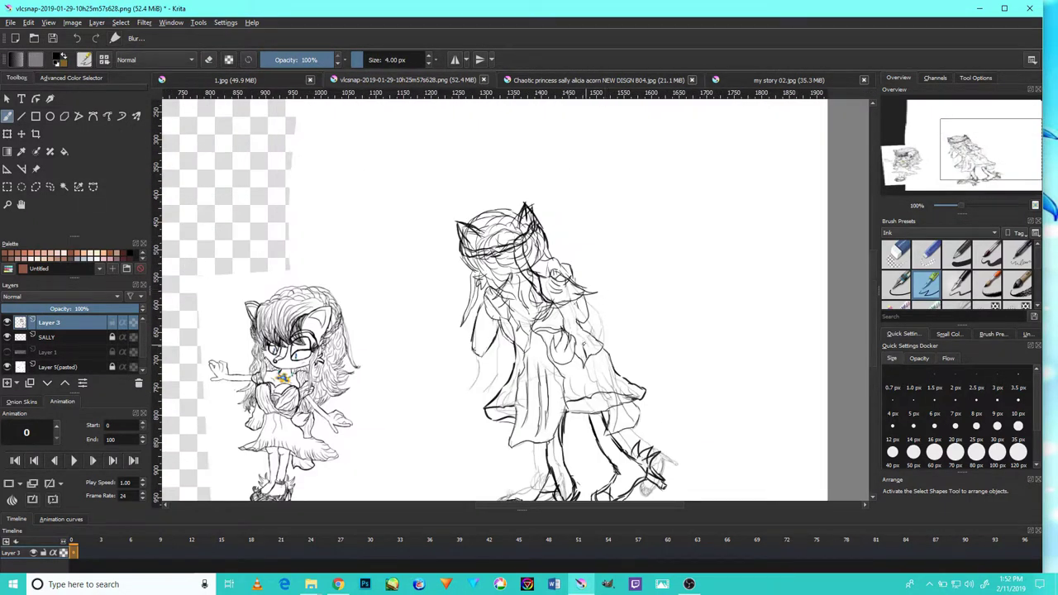
scroll(562, 264, "up", 3)
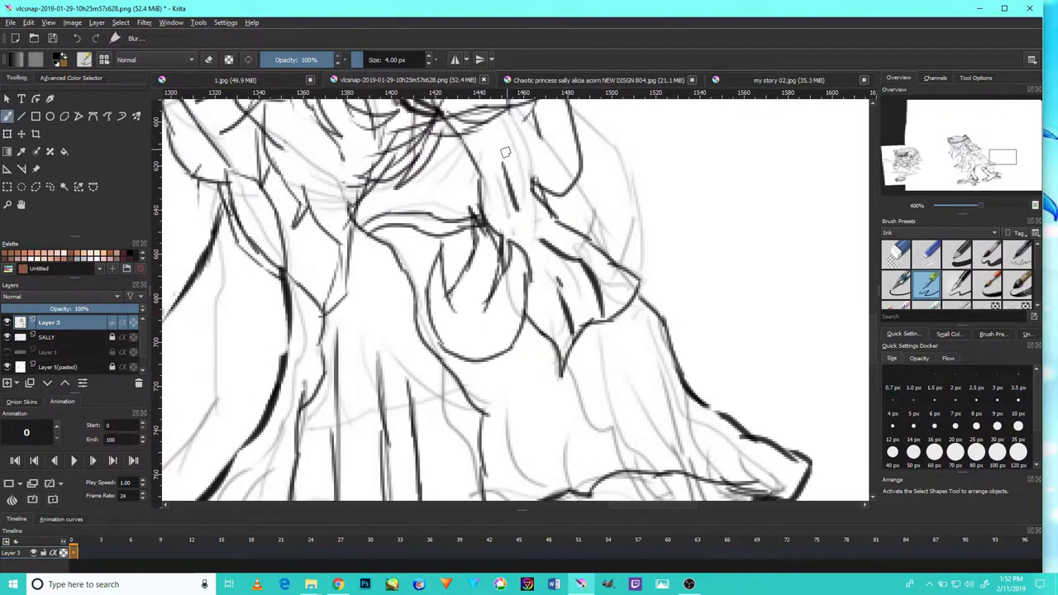
left_click_drag(509, 147, 542, 305)
scroll(532, 251, "down", 4)
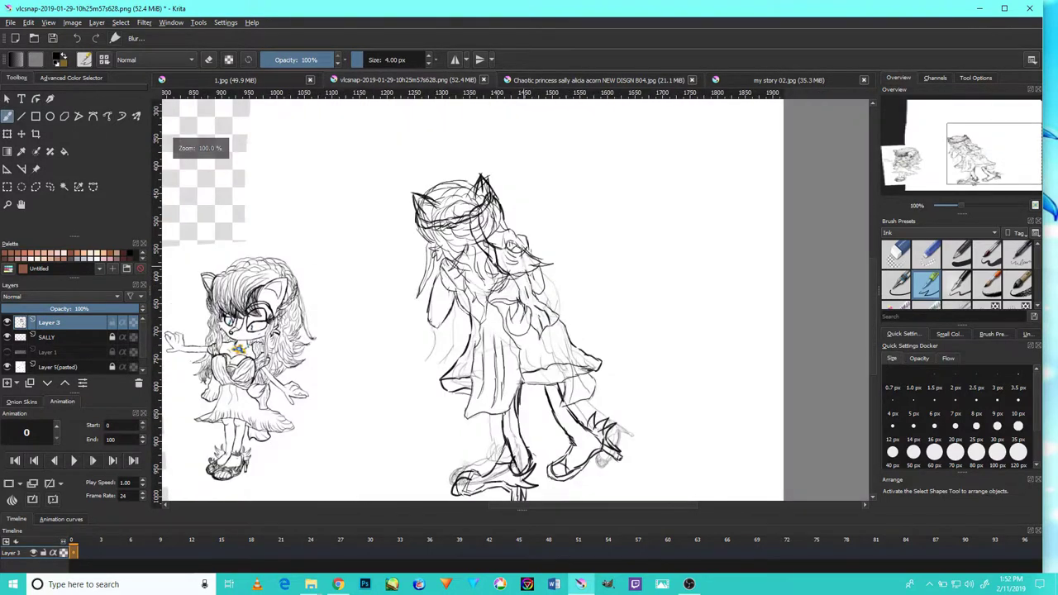
scroll(407, 408, "up", 6)
scroll(474, 340, "down", 6)
scroll(471, 307, "up", 3)
scroll(471, 307, "down", 3)
scroll(471, 308, "up", 3)
scroll(471, 308, "down", 1)
scroll(471, 307, "down", 2)
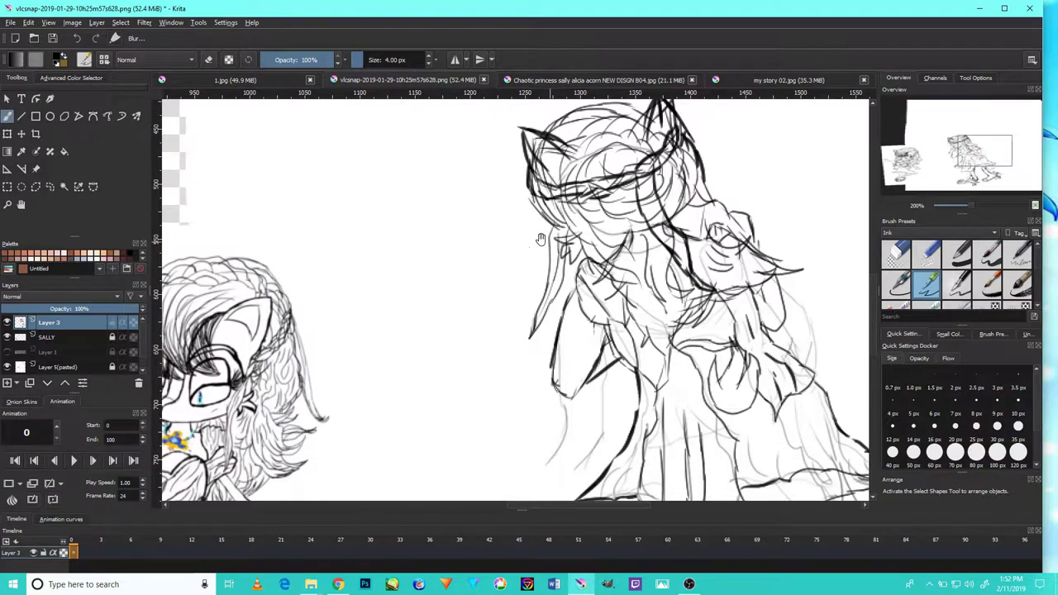
scroll(518, 243, "up", 1)
scroll(559, 195, "up", 1)
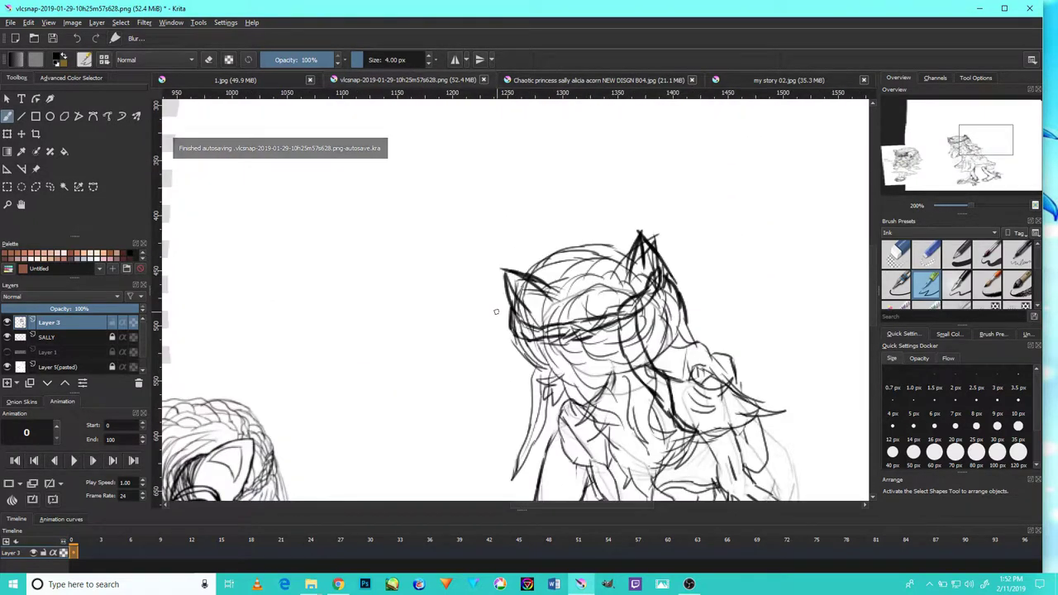
In eraser mode, clear dark strokes inside and below the ear and across the head outline
key("e")
scroll(496, 311, "up", 3)
left_click_drag(486, 280, 550, 322)
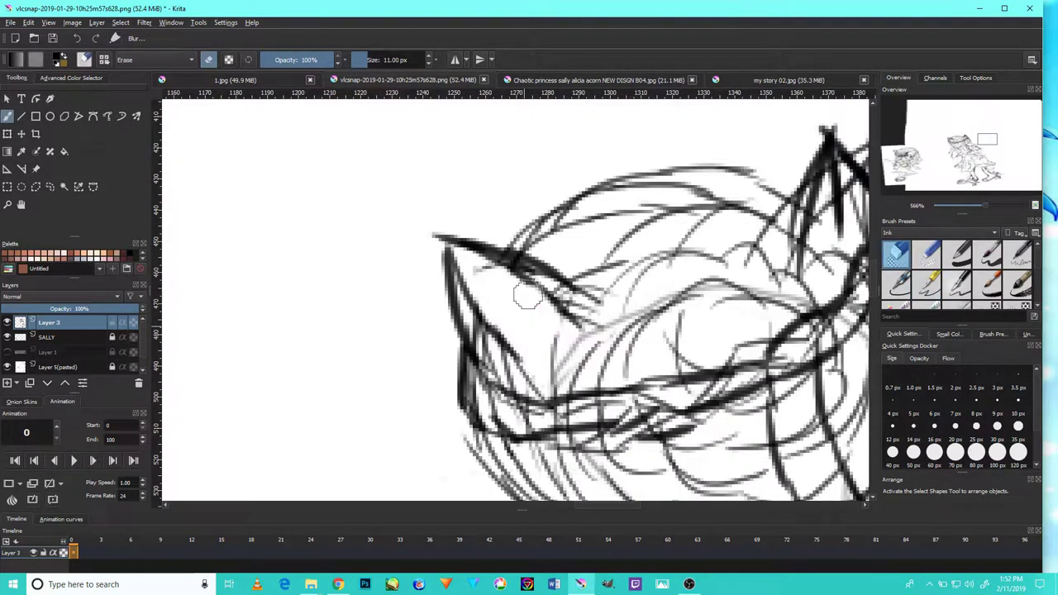
left_click_drag(502, 360, 488, 352)
left_click_drag(560, 326, 513, 289)
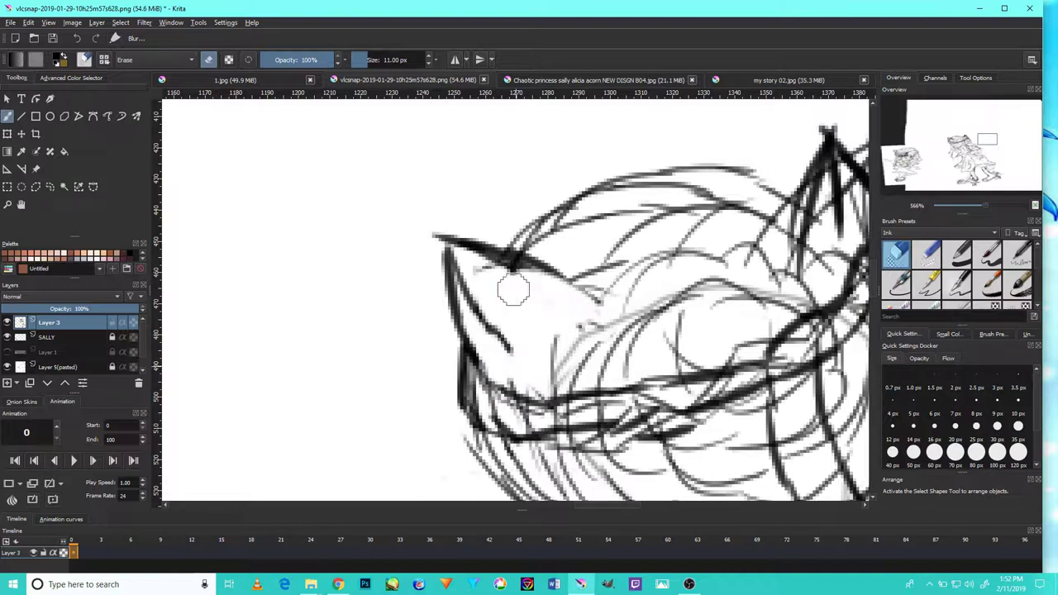
scroll(589, 324, "down", 2)
scroll(573, 220, "up", 2)
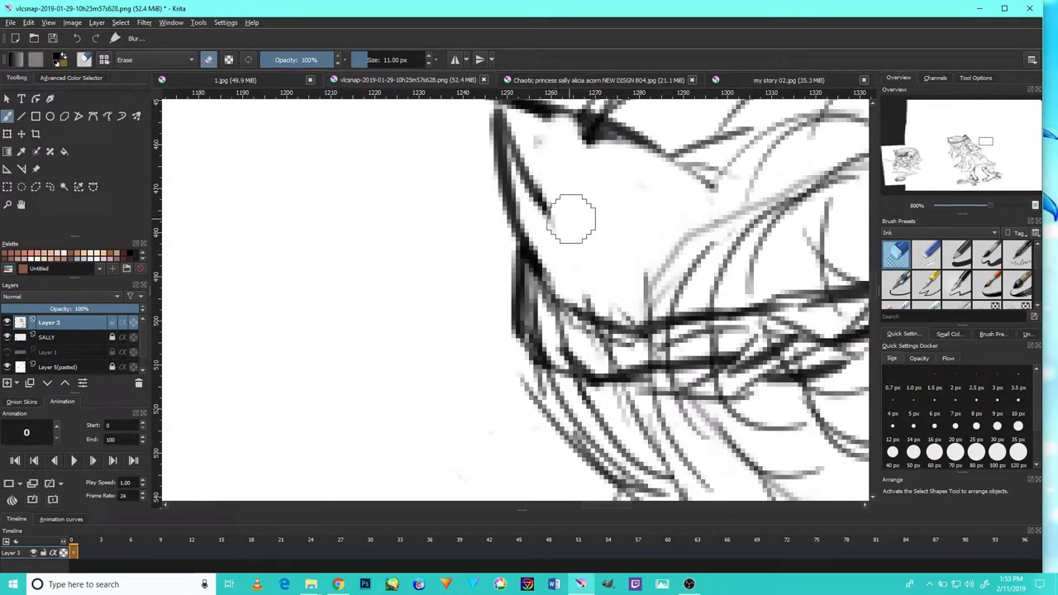
scroll(550, 260, "up", 1)
Erase the leftover stray strokes around the ear tip
left_click_drag(621, 273, 541, 265)
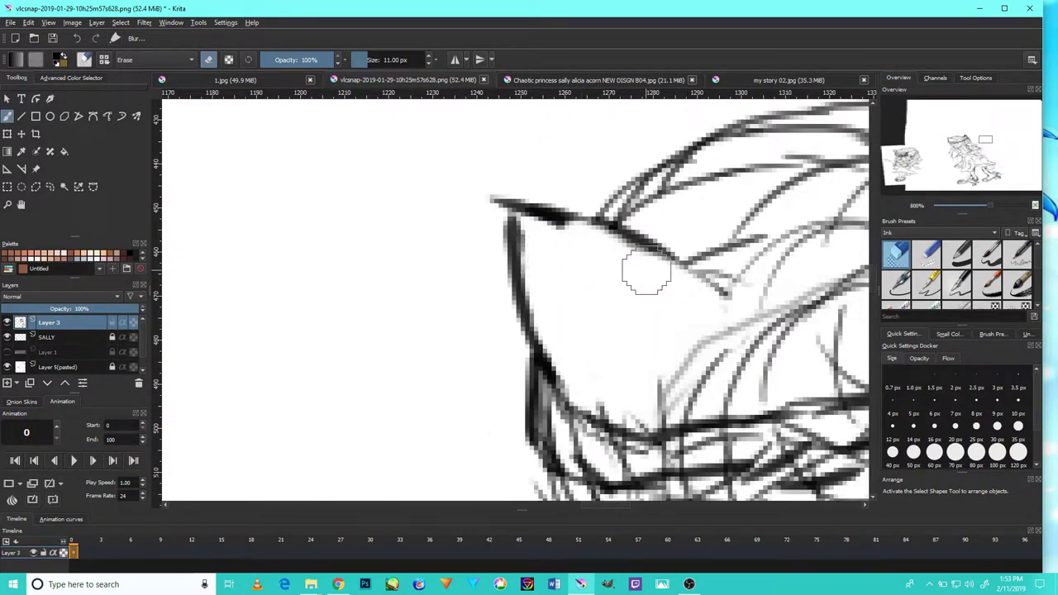
scroll(646, 272, "down", 1)
mouse_move(686, 203)
left_mouse_down()
mouse_move(663, 246)
mouse_move(666, 228)
mouse_move(739, 182)
left_mouse_up()
scroll(733, 203, "down", 4)
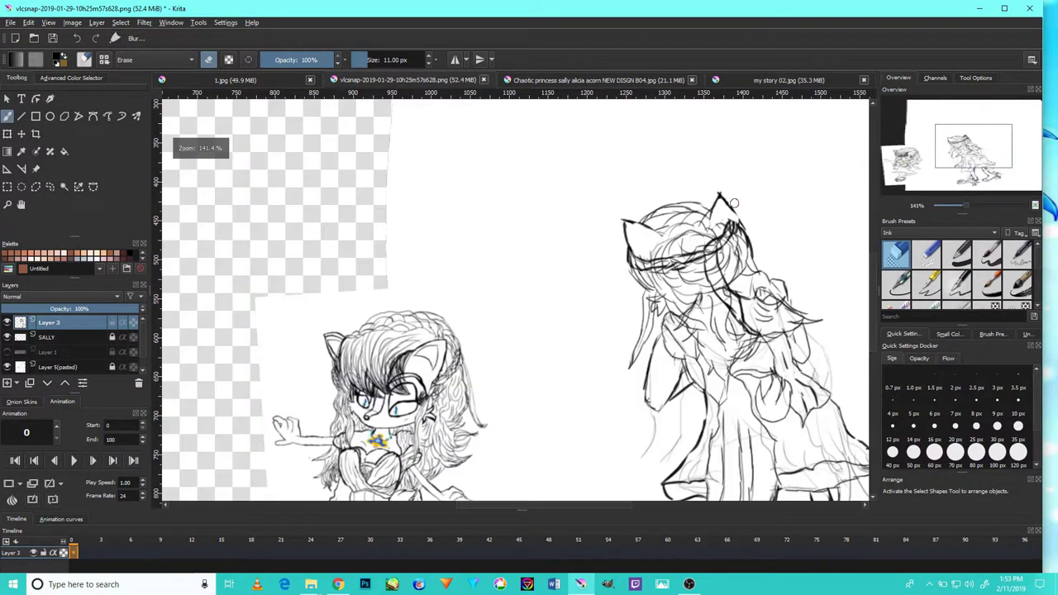
scroll(733, 202, "up", 4)
left_click_drag(537, 330, 583, 229)
scroll(615, 214, "down", 4)
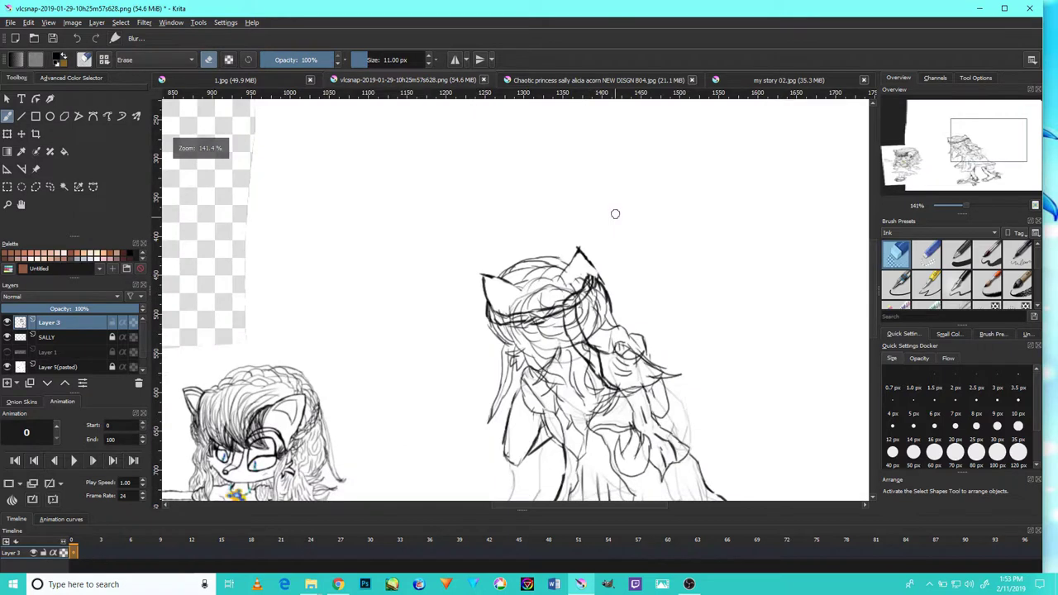
scroll(615, 214, "up", 4)
scroll(657, 294, "down", 4)
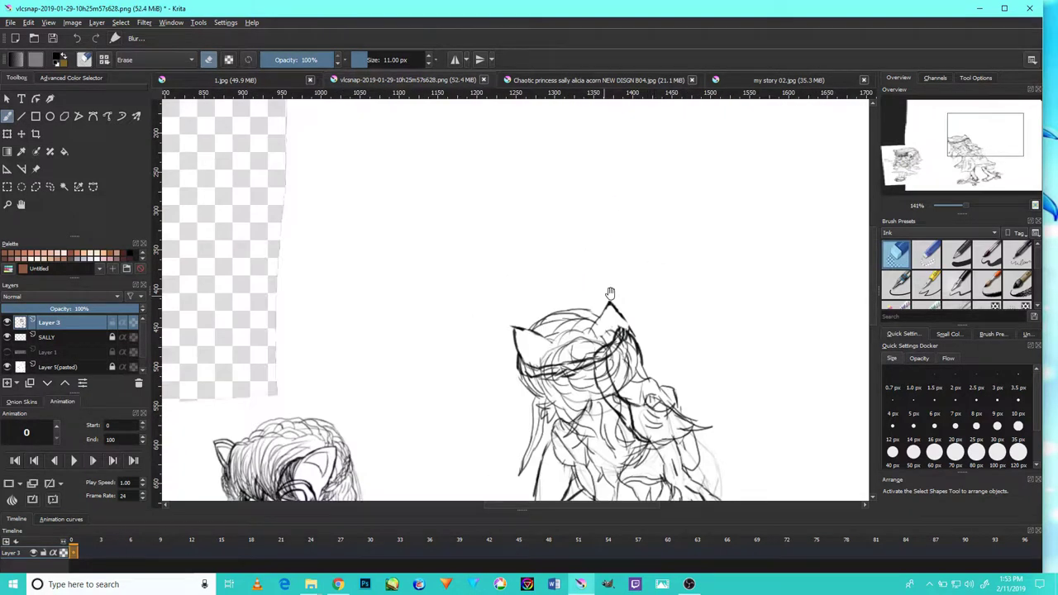
Pan from the head down to the dress, legs and feet, and return to inking
left_click_drag(609, 293, 619, 222)
scroll(621, 282, "up", 4)
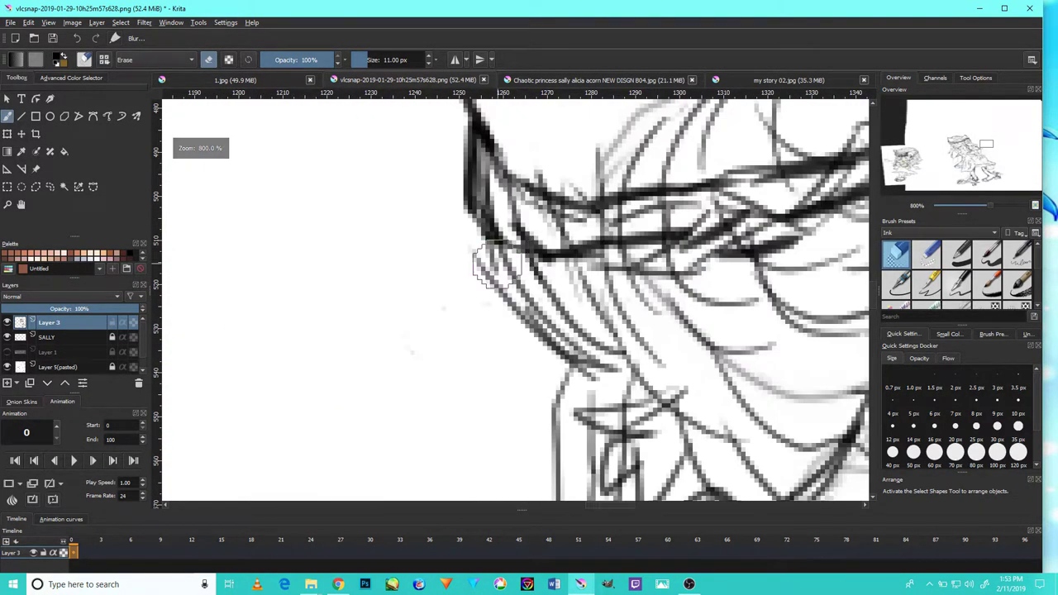
scroll(626, 289, "down", 4)
left_click_drag(631, 295, 581, 80)
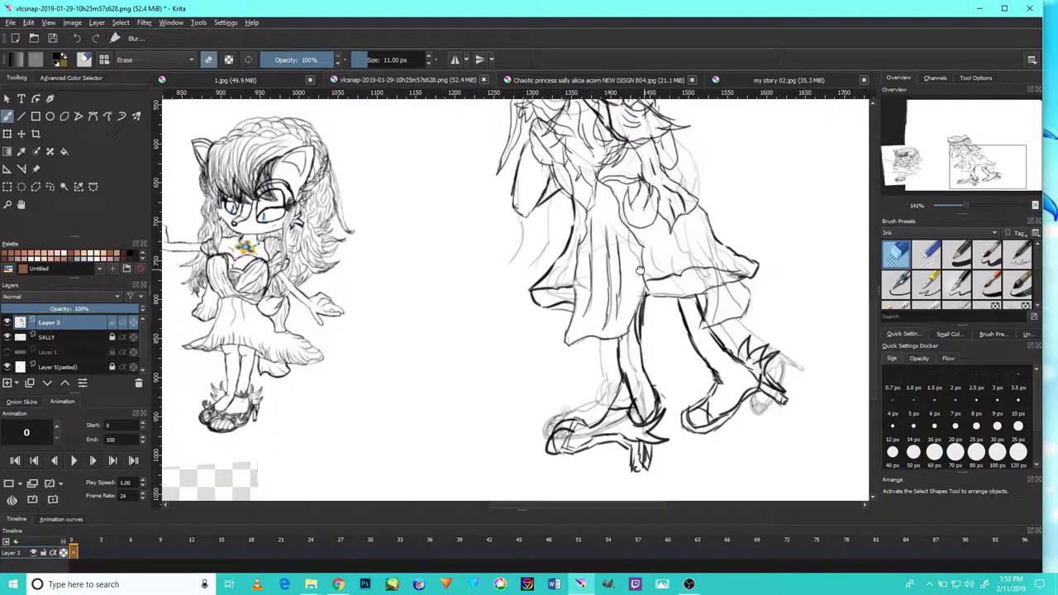
key("/")
Pan the view over the skirt and the standing girl's torso
scroll(706, 376, "up", 2)
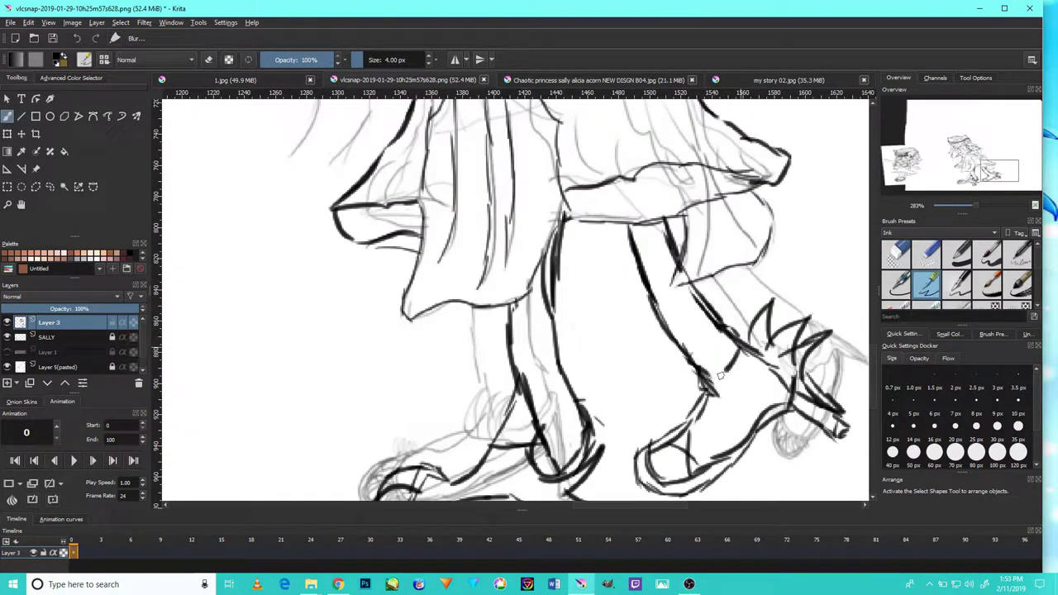
left_click_drag(633, 177, 671, 320)
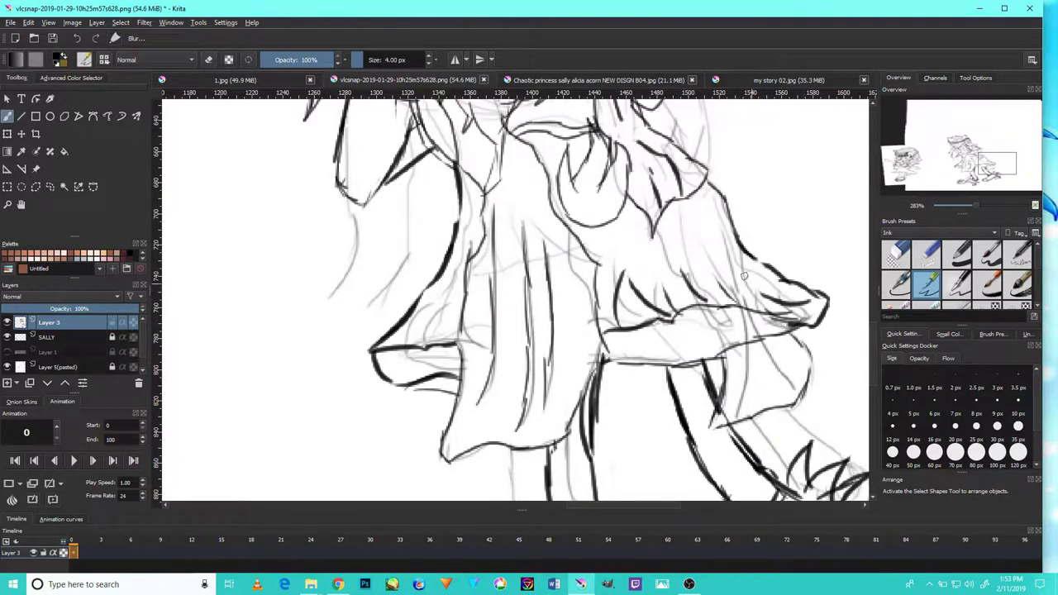
left_click_drag(743, 265, 752, 306)
mouse_move(675, 230)
left_mouse_down()
mouse_move(692, 257)
mouse_move(679, 301)
left_mouse_up()
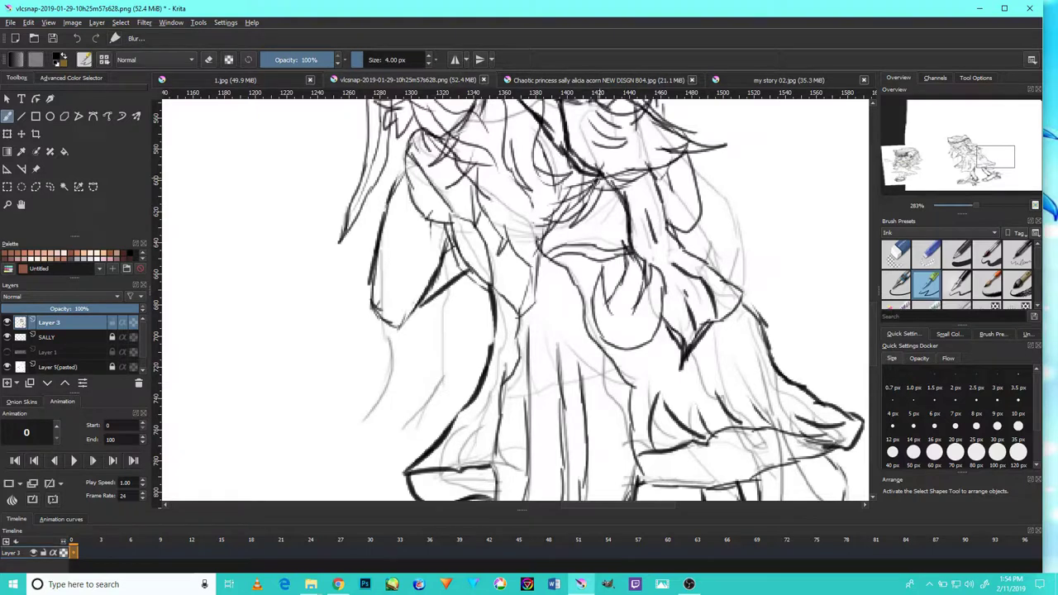
left_click_drag(696, 231, 684, 251)
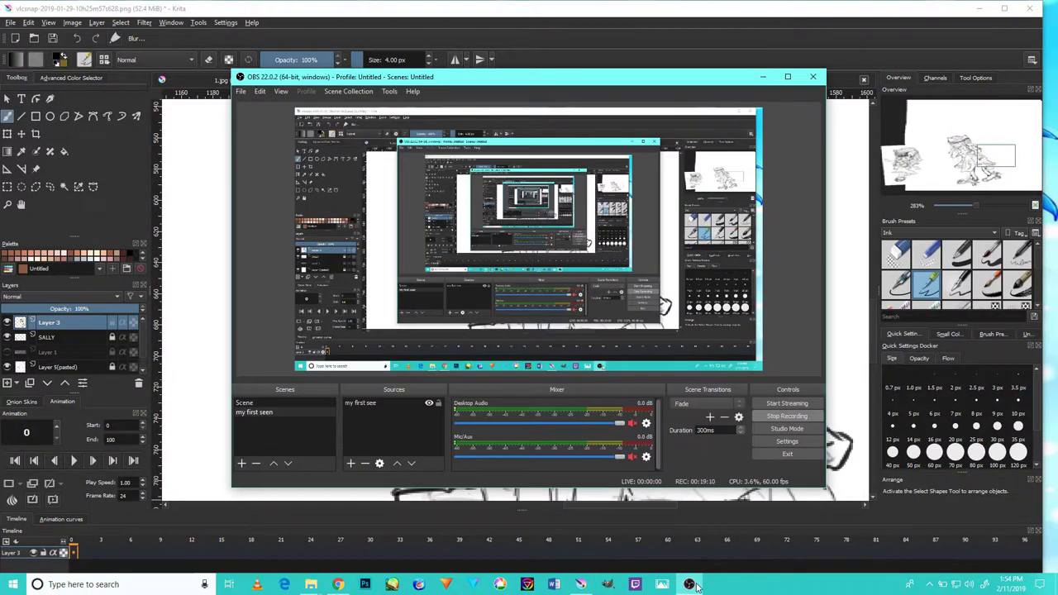
Zoom far into the face and ink a dark line along the lips' right edge
scroll(603, 240, "up", 3)
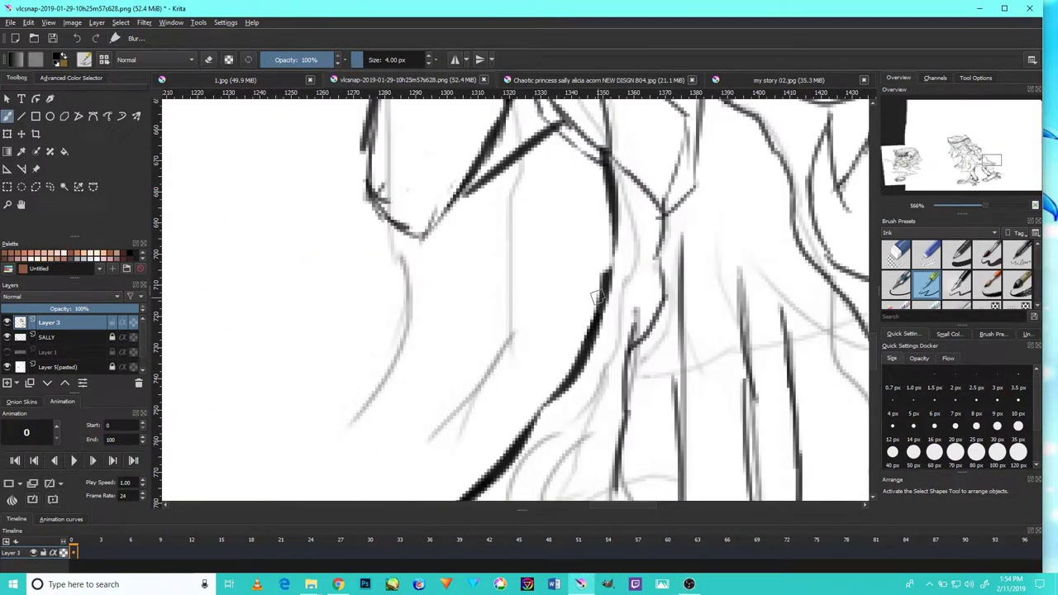
scroll(585, 298, "up", 2)
scroll(573, 420, "up", 1)
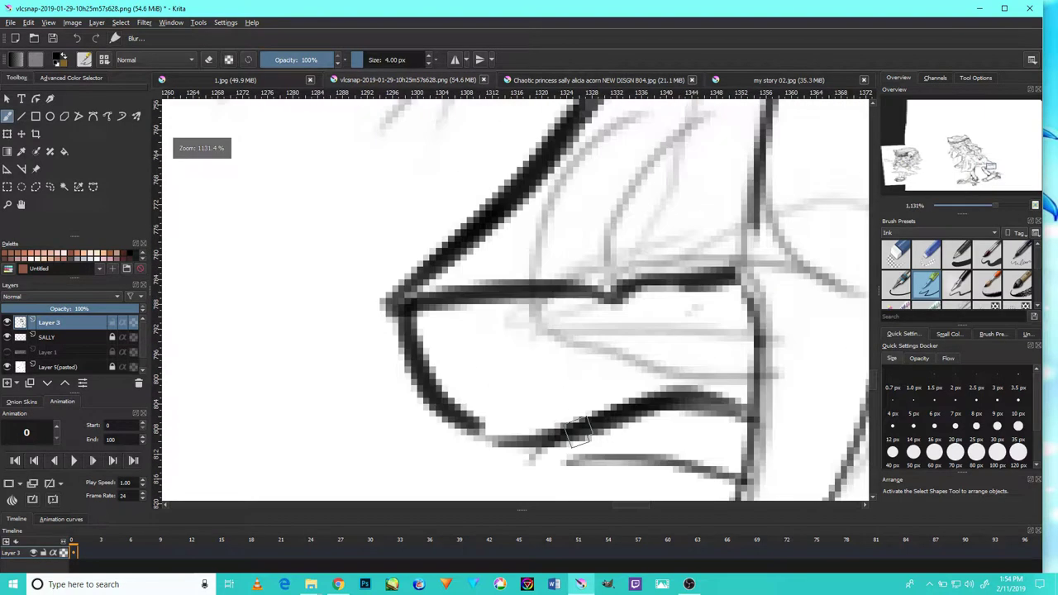
scroll(731, 290, "down", 3)
scroll(741, 327, "up", 3)
scroll(739, 235, "up", 2)
left_click_drag(702, 469, 727, 193)
Zoom back out and shift the view so both drawings are visible
scroll(723, 321, "down", 1)
scroll(724, 321, "down", 5)
scroll(702, 324, "up", 4)
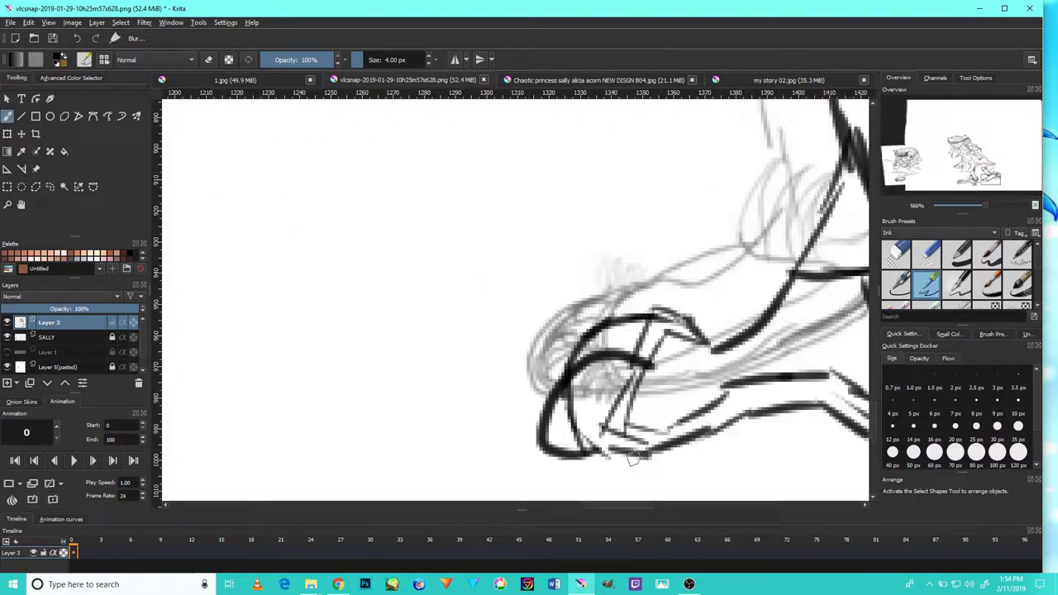
scroll(690, 326, "down", 3)
scroll(766, 330, "down", 2)
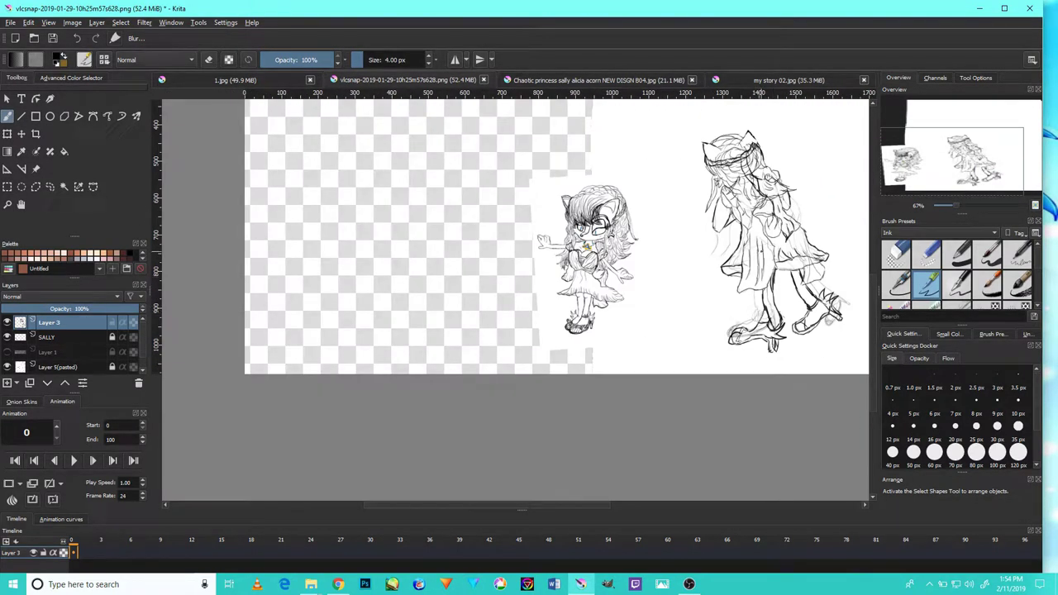
left_click_drag(770, 202, 673, 293)
scroll(694, 355, "up", 8)
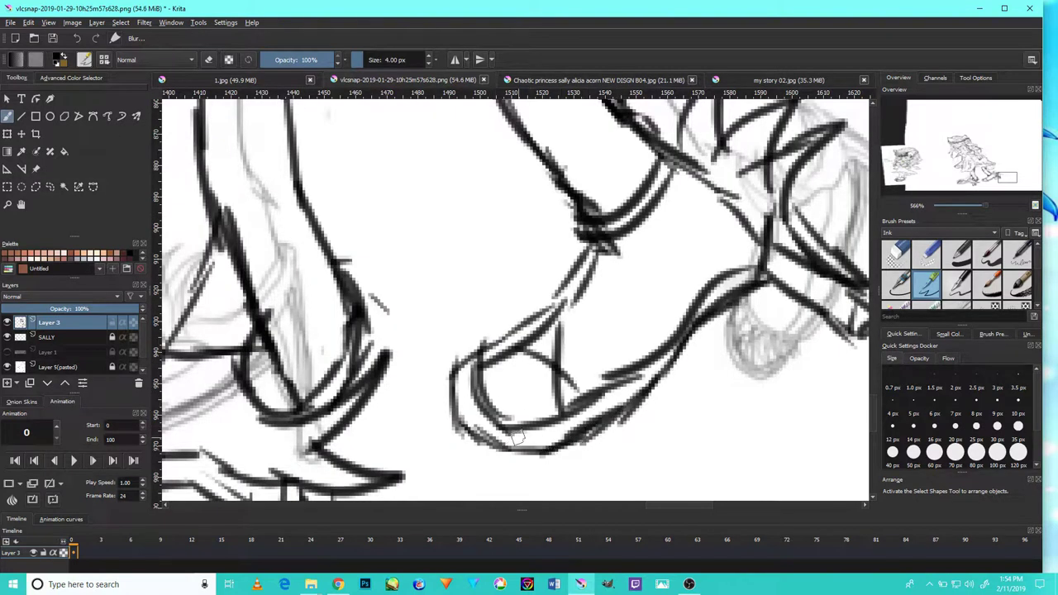
scroll(576, 241, "down", 3)
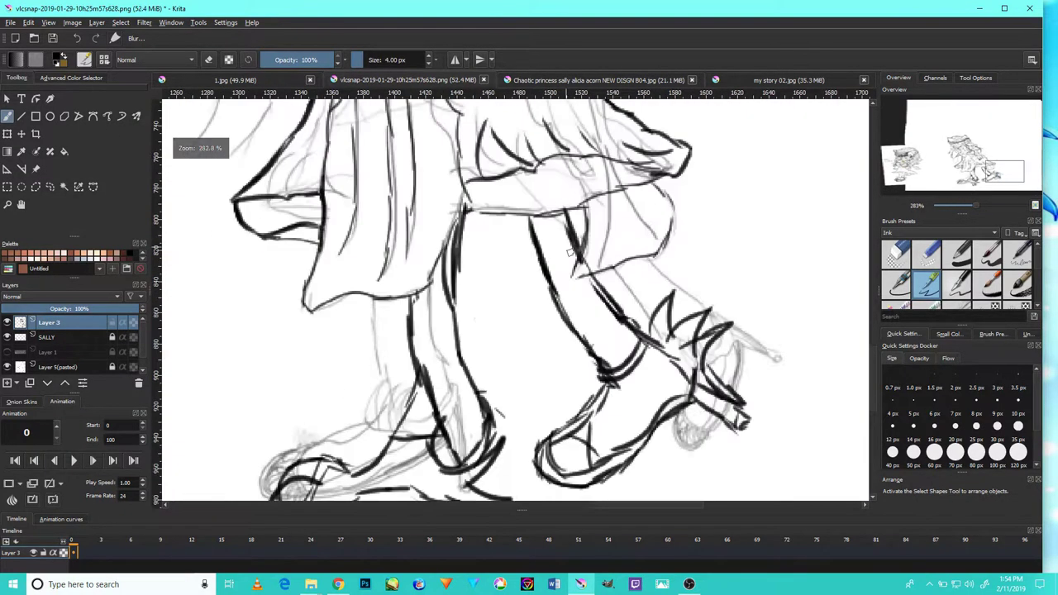
scroll(373, 243, "up", 2)
scroll(372, 243, "down", 5)
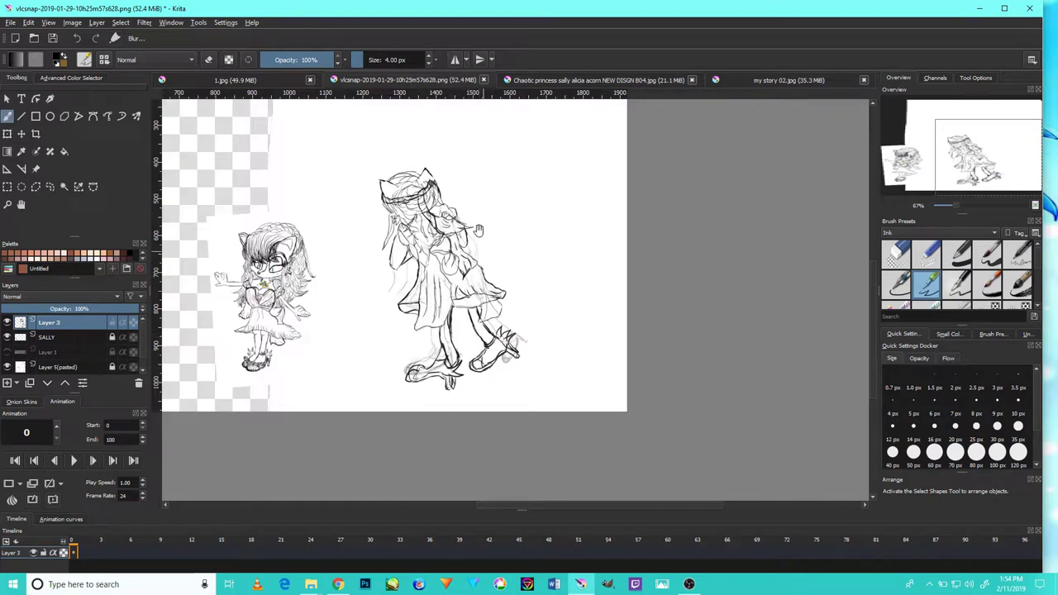
scroll(530, 250, "up", 1)
scroll(529, 250, "up", 3)
Ink a dark stroke along the standing girl's headband
scroll(530, 250, "up", 2)
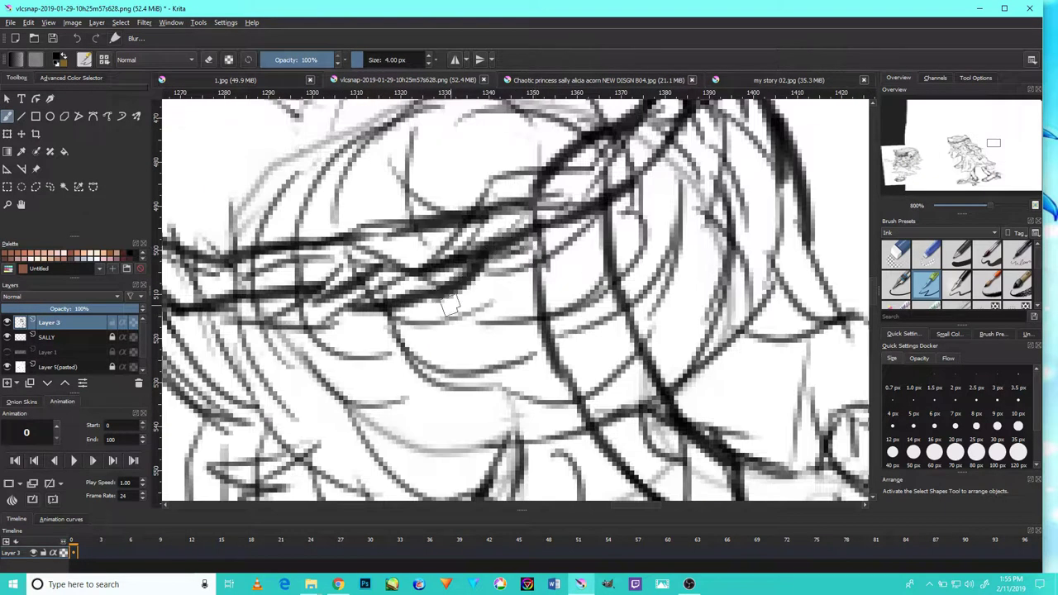
scroll(446, 264, "down", 2)
scroll(446, 265, "up", 2)
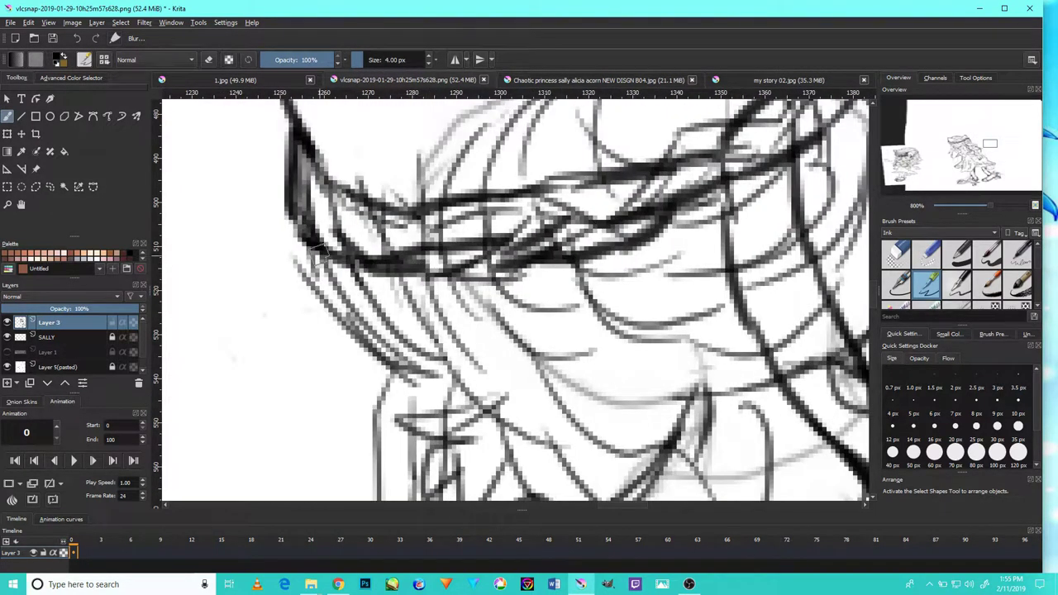
left_click_drag(663, 184, 568, 251)
scroll(612, 302, "up", 1)
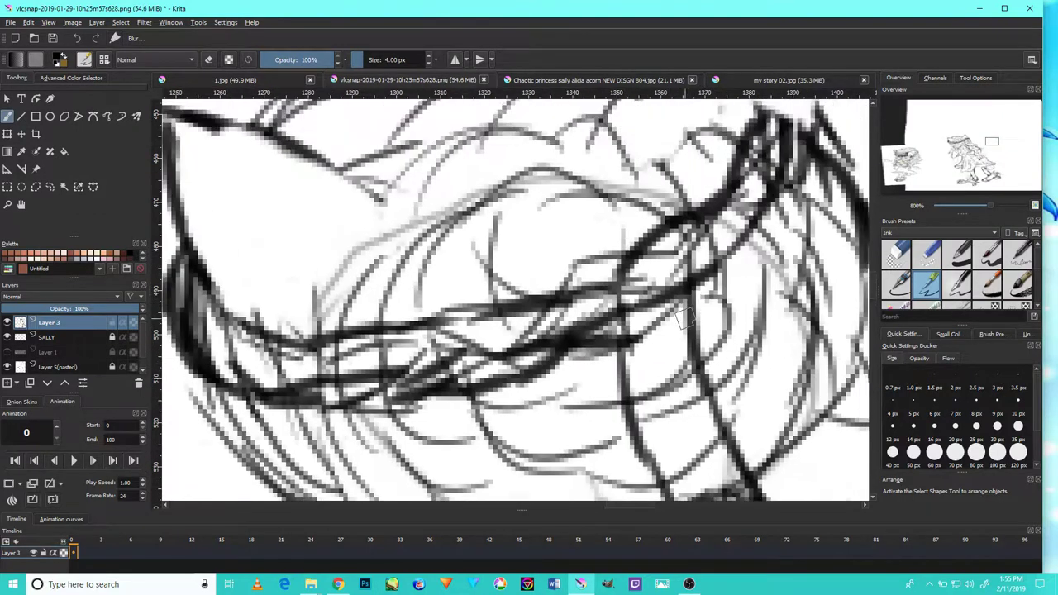
scroll(711, 277, "up", 2)
scroll(756, 260, "up", 1)
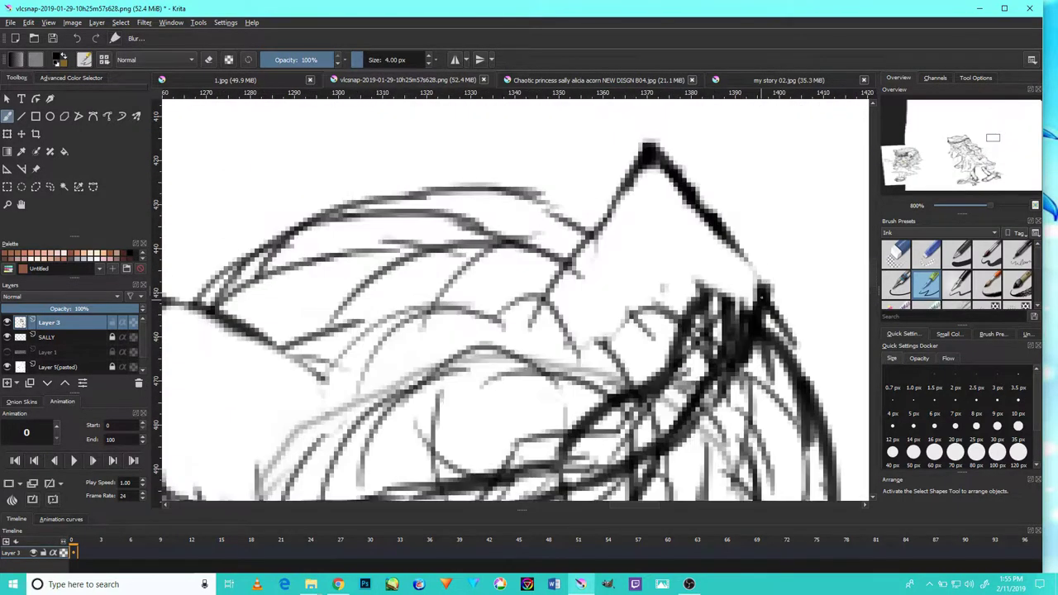
scroll(744, 306, "down", 1)
scroll(612, 305, "down", 1)
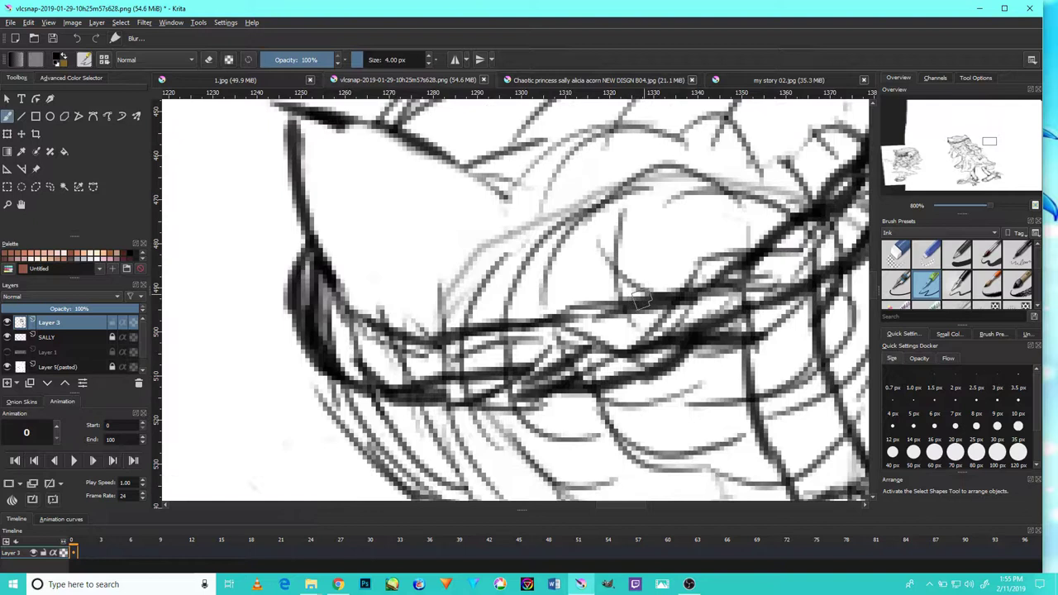
left_click_drag(520, 319, 364, 330)
Ink vertical strokes near the ear and trace its outline over the peak and edges
key("minus")
key("minus")
key("minus")
key("plus")
key("plus")
key("plus")
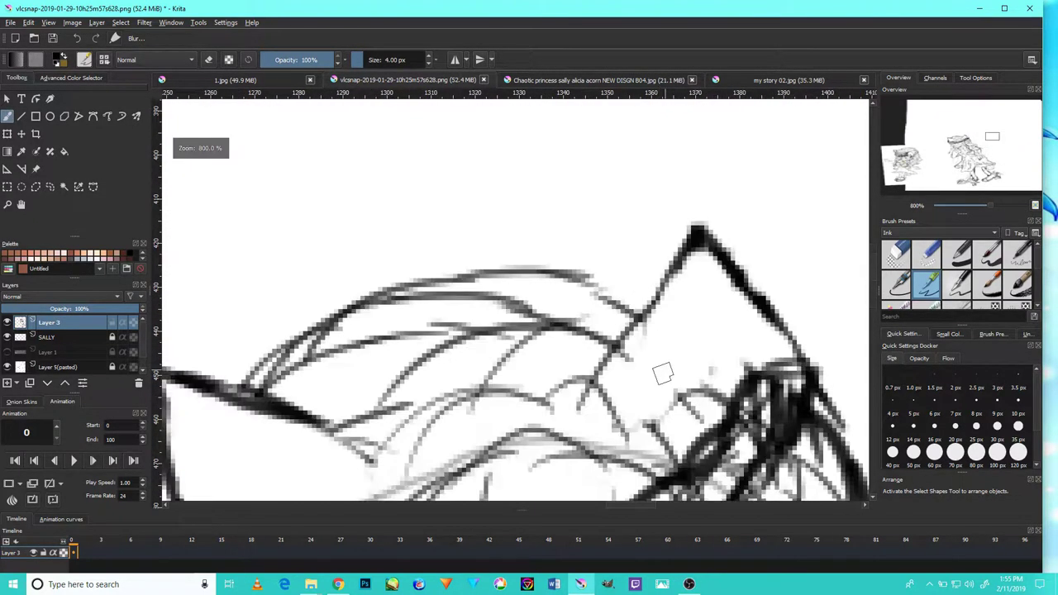
mouse_move(669, 285)
left_mouse_down()
mouse_move(641, 384)
mouse_move(653, 236)
left_mouse_up()
mouse_move(633, 319)
left_mouse_down()
mouse_move(694, 222)
mouse_move(616, 421)
mouse_move(777, 302)
left_mouse_up()
left_click_drag(744, 247, 809, 357)
key("minus")
key("minus")
key("minus")
key("plus")
key("plus")
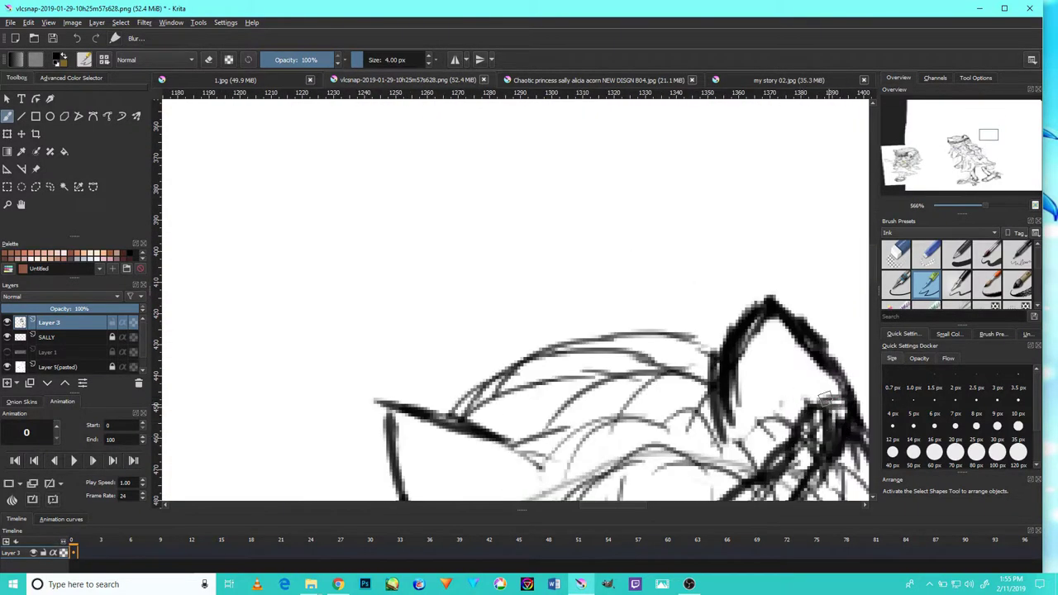
Add an arc from head to ear plus loose ink strokes over the head
mouse_move(467, 382)
left_mouse_down()
mouse_move(619, 321)
mouse_move(725, 355)
mouse_move(712, 198)
left_mouse_up()
left_click_drag(583, 347, 602, 252)
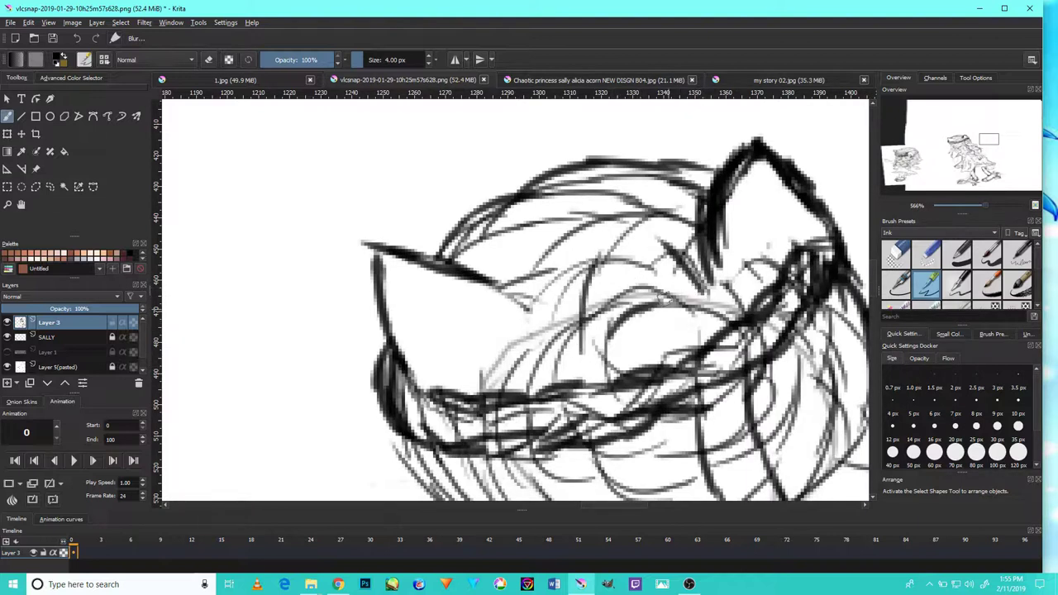
mouse_move(597, 346)
left_mouse_down()
mouse_move(570, 247)
mouse_move(661, 227)
mouse_move(718, 285)
left_mouse_up()
left_click_drag(566, 289, 525, 388)
left_click_drag(582, 256, 731, 243)
mouse_move(661, 314)
left_mouse_down()
mouse_move(537, 385)
mouse_move(620, 302)
left_mouse_up()
left_click_drag(578, 339, 704, 250)
left_click_drag(511, 395, 570, 252)
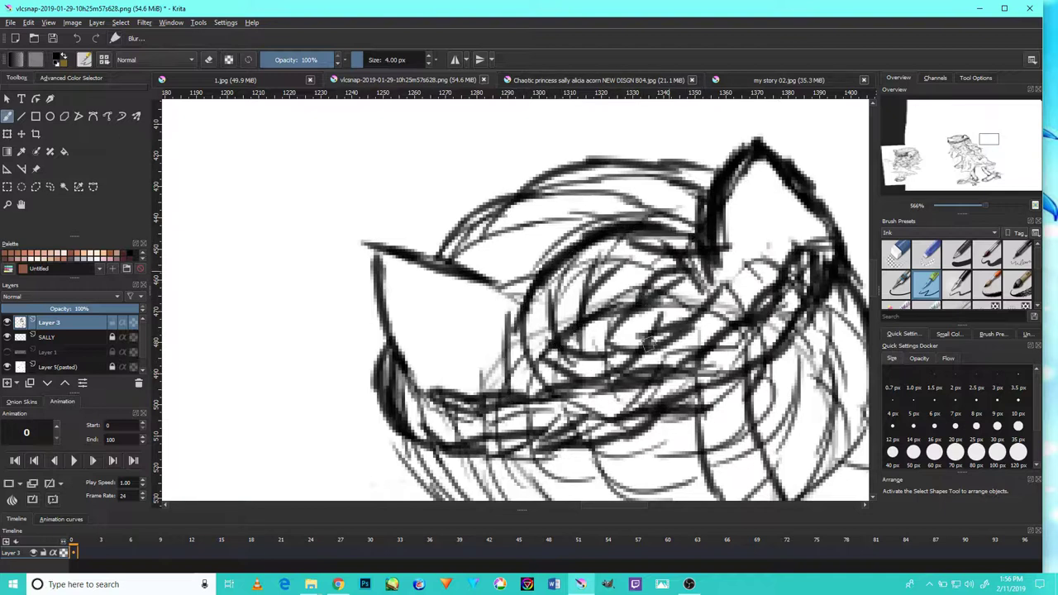
Erase stray hair strokes below the headband and along the diagonal hair line
scroll(661, 331, "down", 5)
mouse_move(697, 363)
left_mouse_down()
mouse_move(581, 132)
mouse_move(635, 256)
left_mouse_up()
key("e")
scroll(691, 298, "up", 4)
mouse_move(644, 322)
left_mouse_down()
mouse_move(594, 248)
mouse_move(570, 240)
mouse_move(686, 395)
left_mouse_up()
left_click_drag(611, 248, 628, 360)
left_click_drag(583, 273, 545, 206)
mouse_move(570, 371)
left_mouse_down()
mouse_move(537, 177)
mouse_move(521, 219)
mouse_move(625, 443)
left_mouse_up()
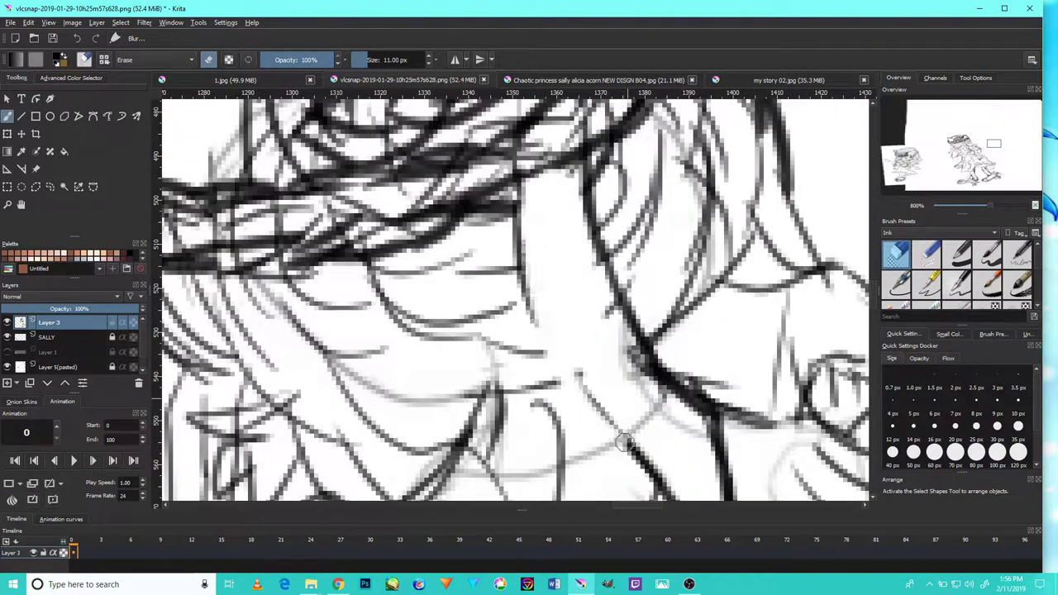
left_click_drag(573, 269, 618, 366)
Redraw the diagonal hair line in ink and thicken it
key("slash")
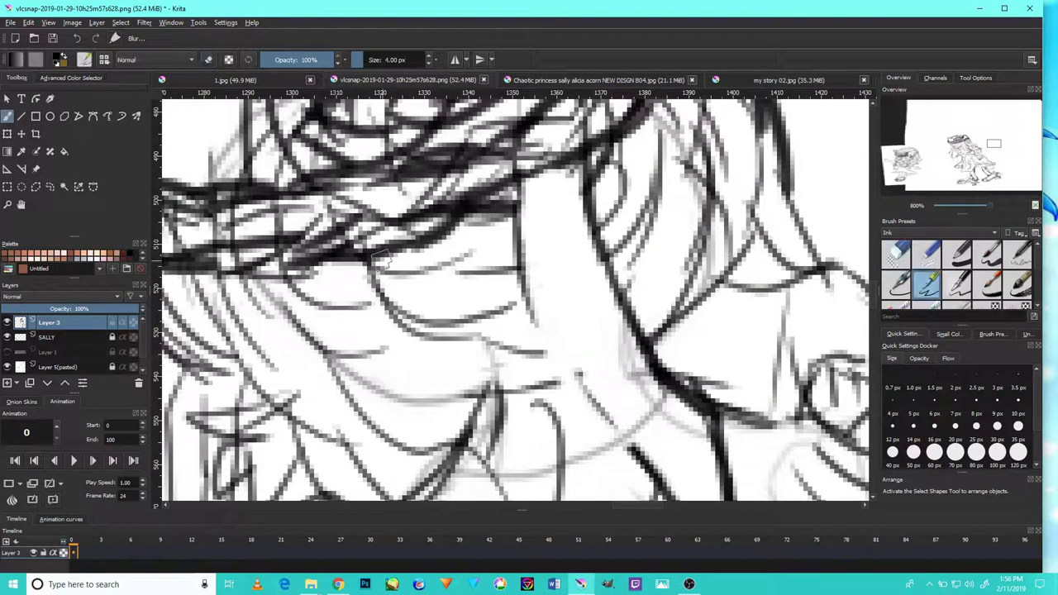
left_click_drag(519, 277, 621, 425)
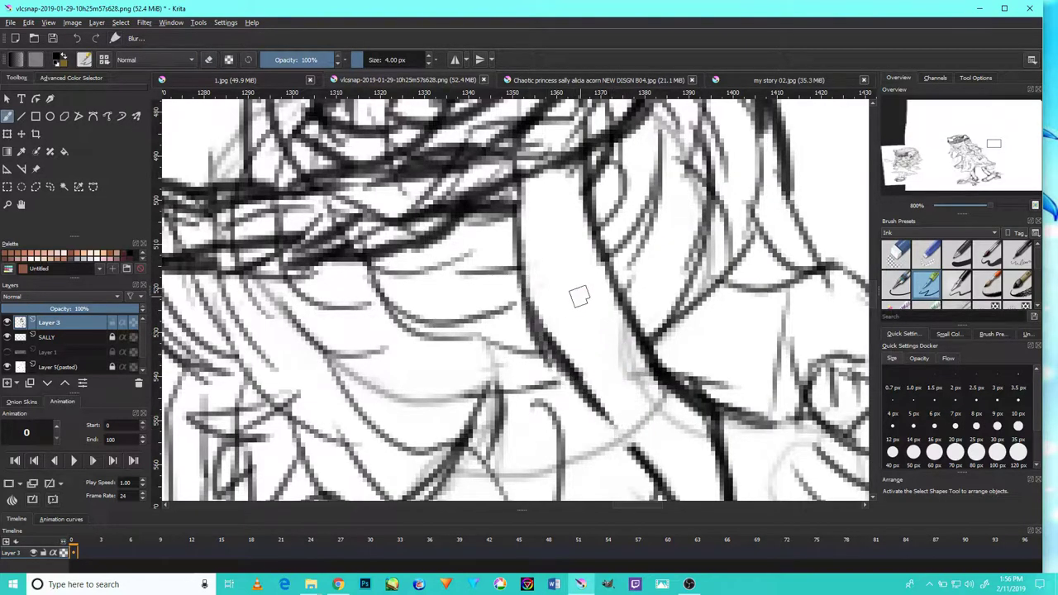
scroll(578, 298, "down", 3)
left_click_drag(707, 368, 661, 323)
mouse_move(628, 289)
left_mouse_down()
mouse_move(744, 372)
mouse_move(702, 339)
left_mouse_up()
mouse_move(744, 405)
left_mouse_down()
mouse_move(686, 339)
mouse_move(657, 219)
left_mouse_up()
Ink thicker lines running down the figure's hair strands
scroll(661, 248, "up", 3)
left_click_drag(690, 393, 641, 277)
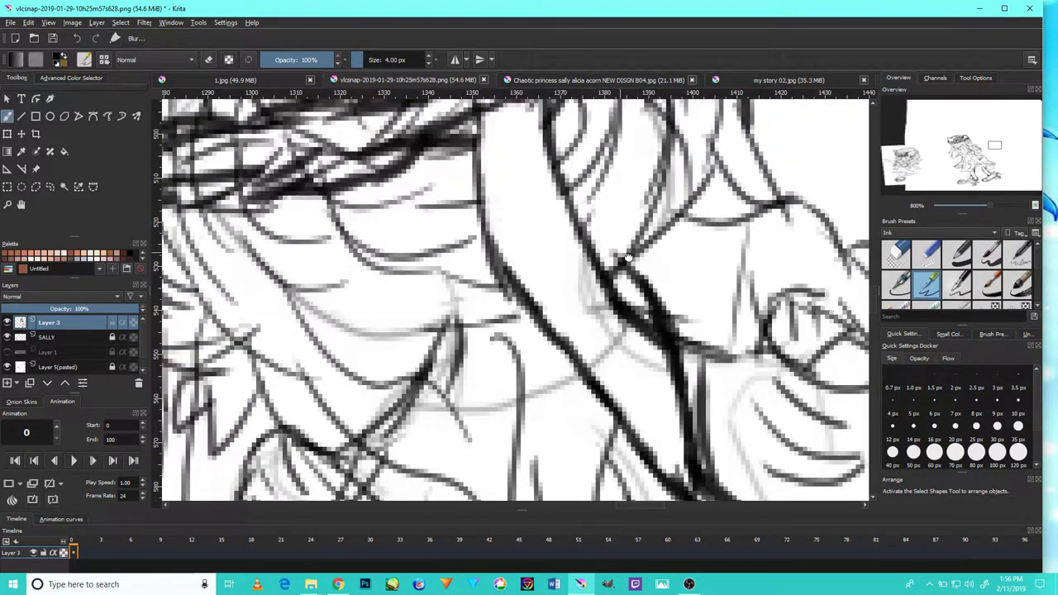
scroll(644, 281, "up", 3)
left_click_drag(636, 318, 574, 128)
left_click_drag(545, 351, 526, 208)
scroll(622, 213, "down", 2)
scroll(626, 240, "down", 3)
scroll(611, 247, "down", 2)
scroll(609, 253, "up", 1)
key("e")
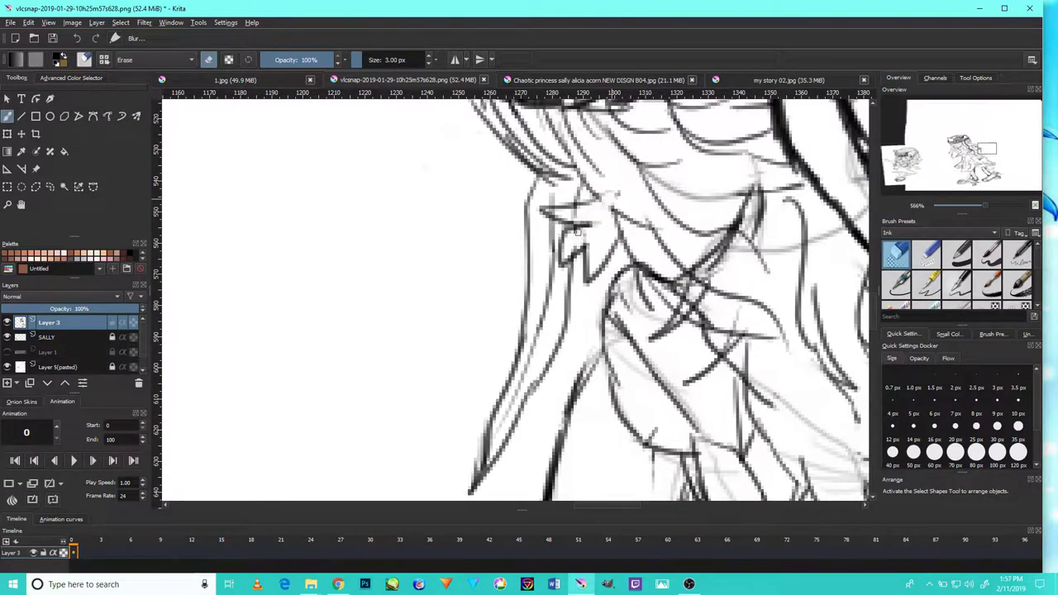
Erase part of the ear outline just below its peak
scroll(647, 222, "down", 2)
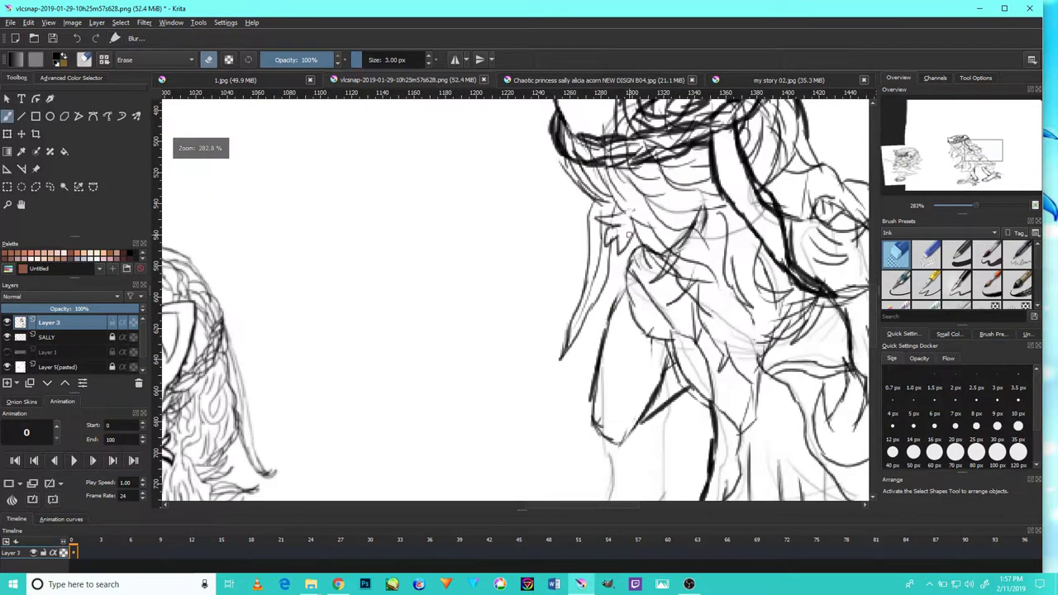
scroll(694, 190, "up", 1)
scroll(712, 175, "up", 1)
scroll(712, 174, "up", 1)
left_click_drag(702, 166, 694, 223)
scroll(688, 198, "down", 1)
scroll(689, 197, "down", 2)
left_click_drag(736, 177, 616, 208)
scroll(617, 208, "up", 2)
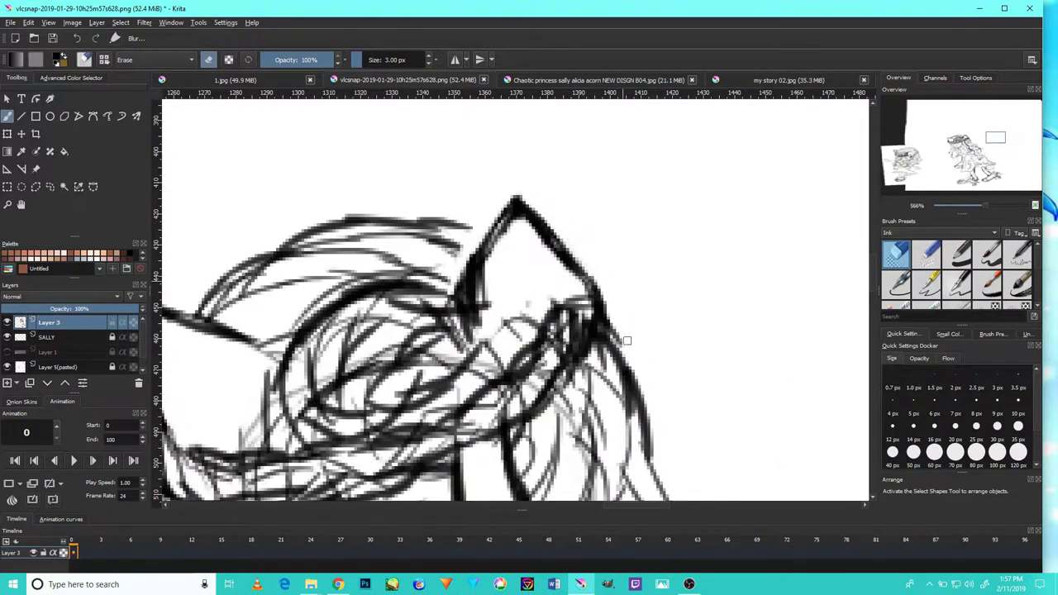
scroll(663, 381, "down", 1)
scroll(595, 330, "up", 1)
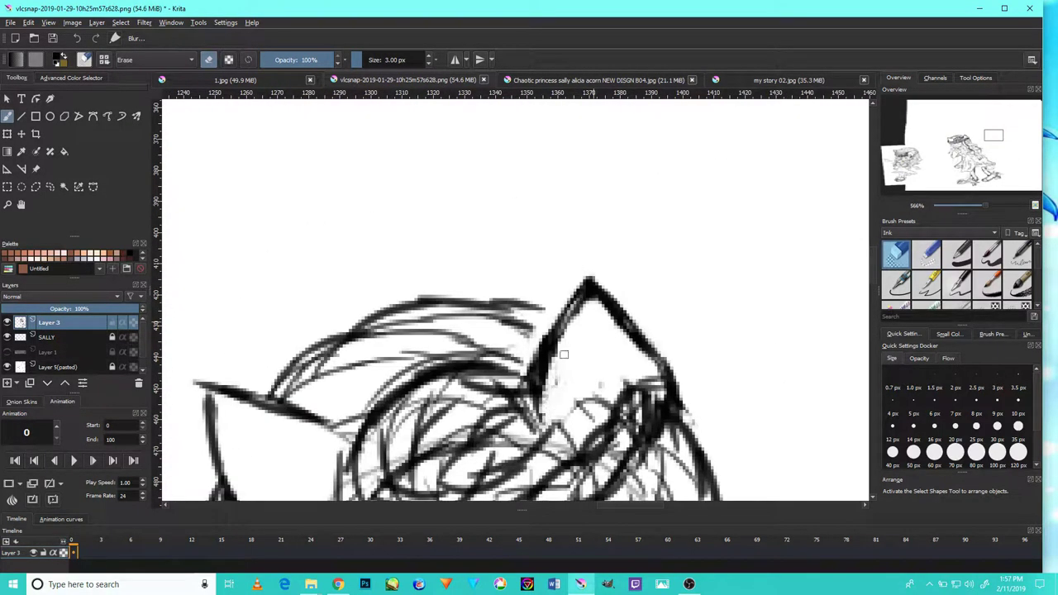
left_click_drag(548, 415, 545, 388)
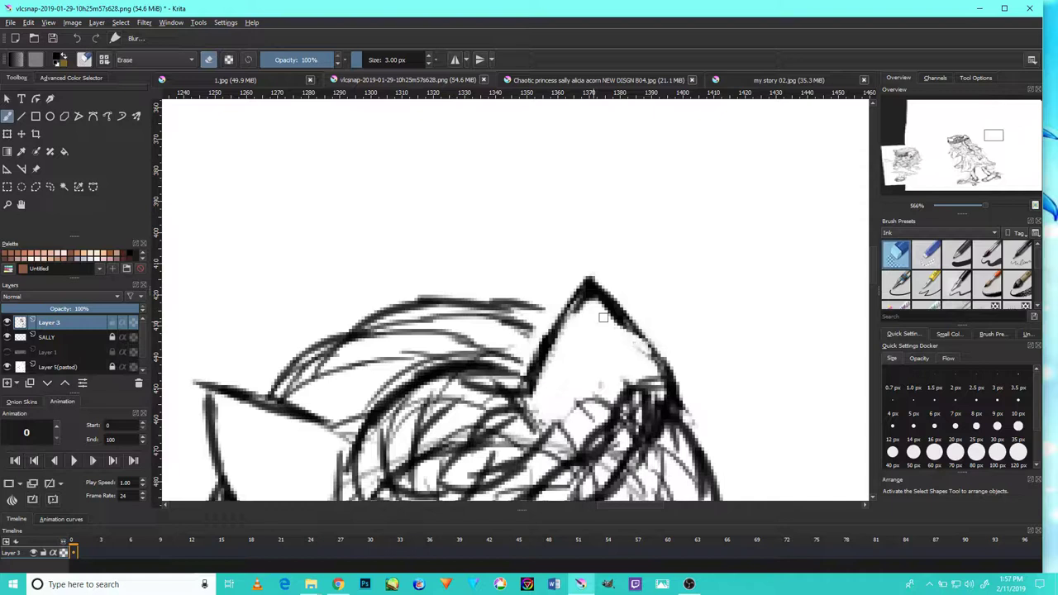
scroll(647, 353, "down", 1)
Ink a curved line along the ear's edge
key("e")
scroll(630, 309, "up", 1)
mouse_move(631, 309)
left_mouse_down()
mouse_move(622, 229)
mouse_move(578, 132)
left_mouse_up()
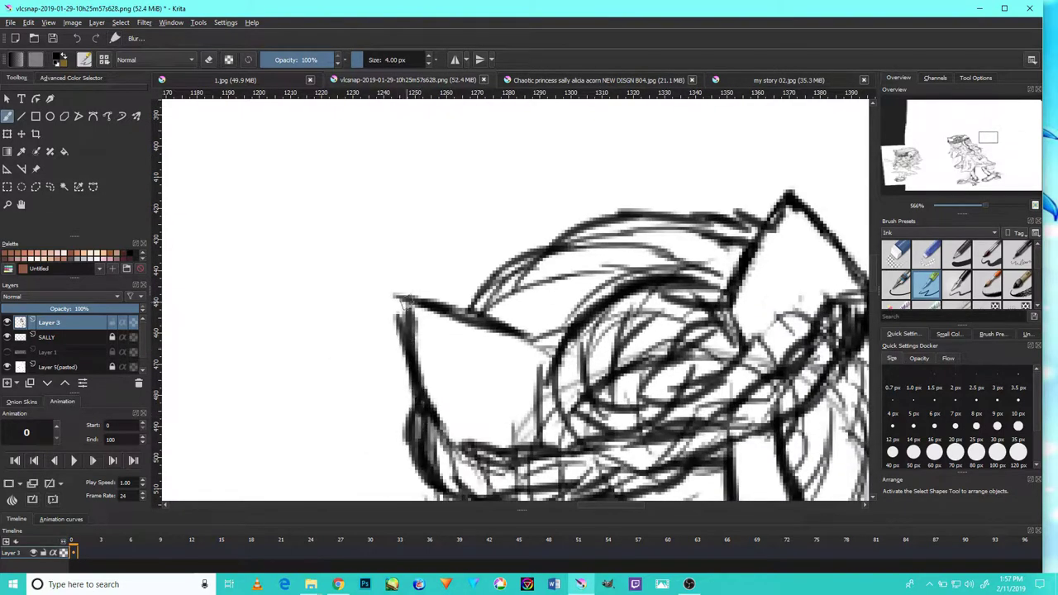
left_click_drag(496, 436, 467, 410)
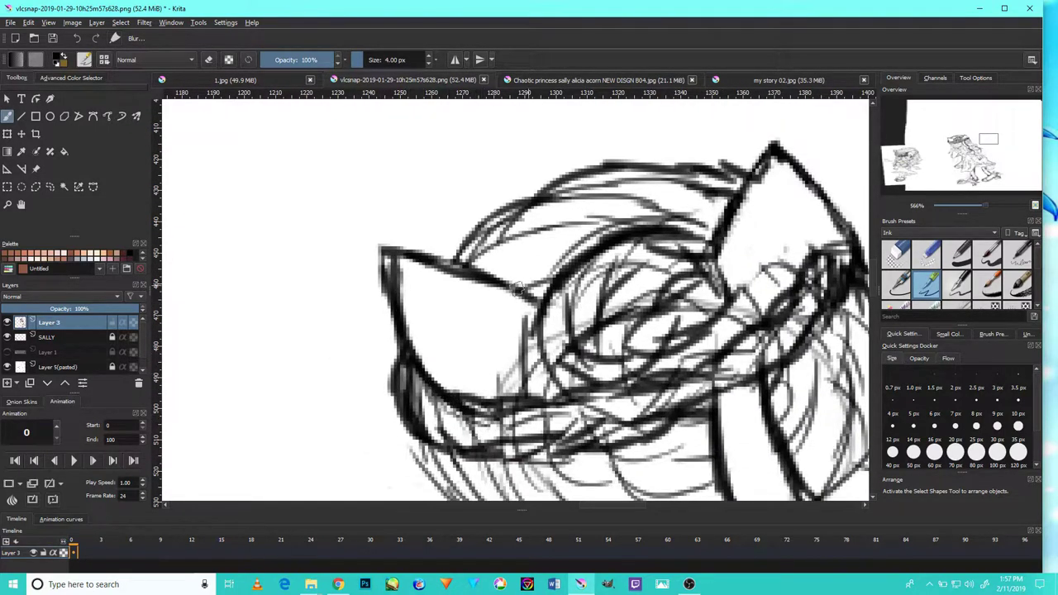
left_click_drag(446, 268, 576, 171)
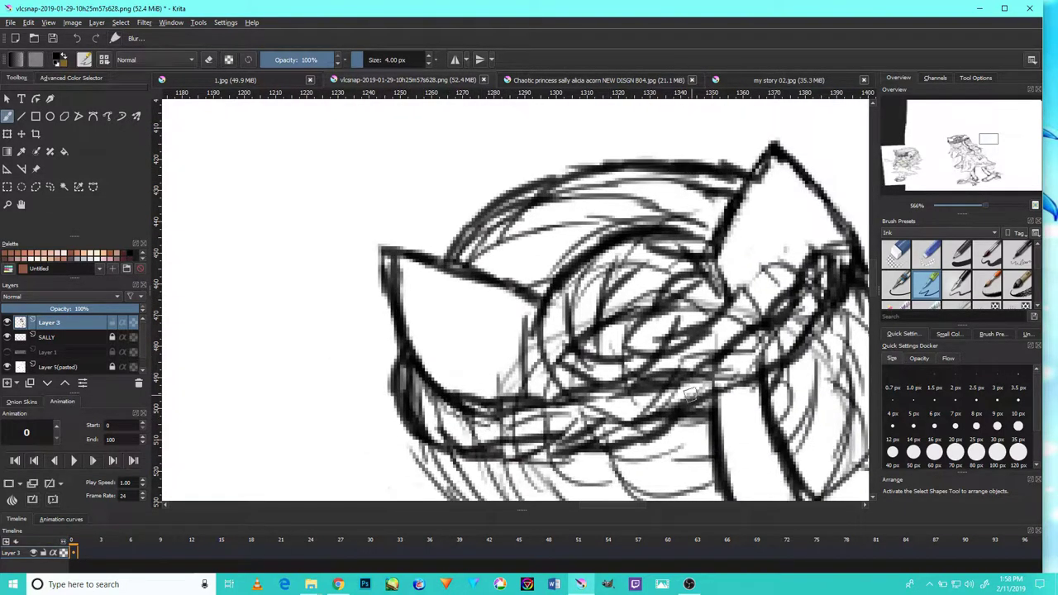
scroll(688, 391, "up", 1)
left_click_drag(688, 391, 659, 273)
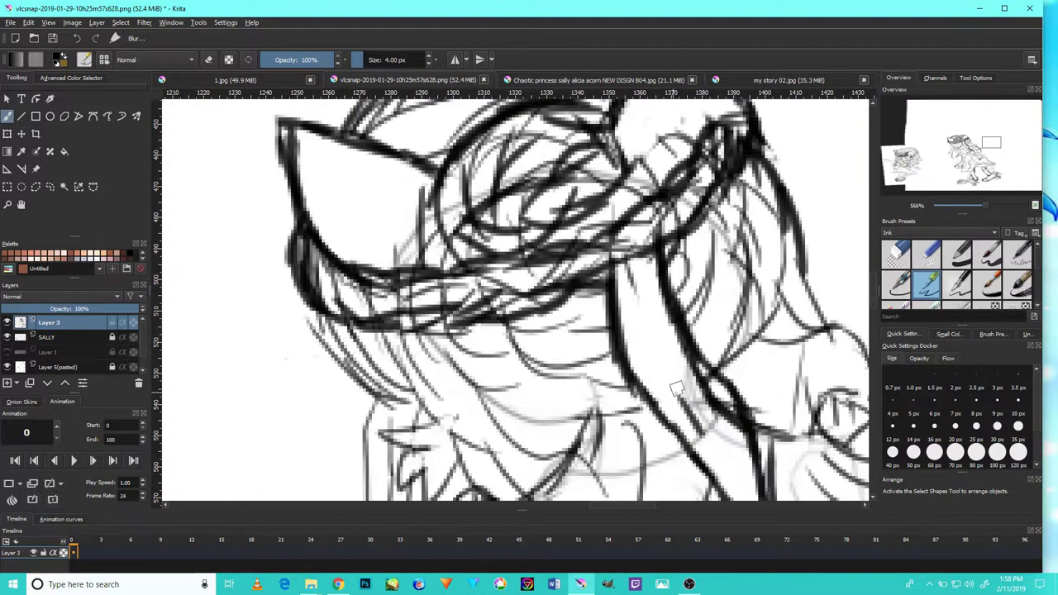
scroll(668, 307, "down", 3)
Ink short strokes across the hair strands
left_click_drag(674, 309, 717, 372)
scroll(747, 426, "down", 4)
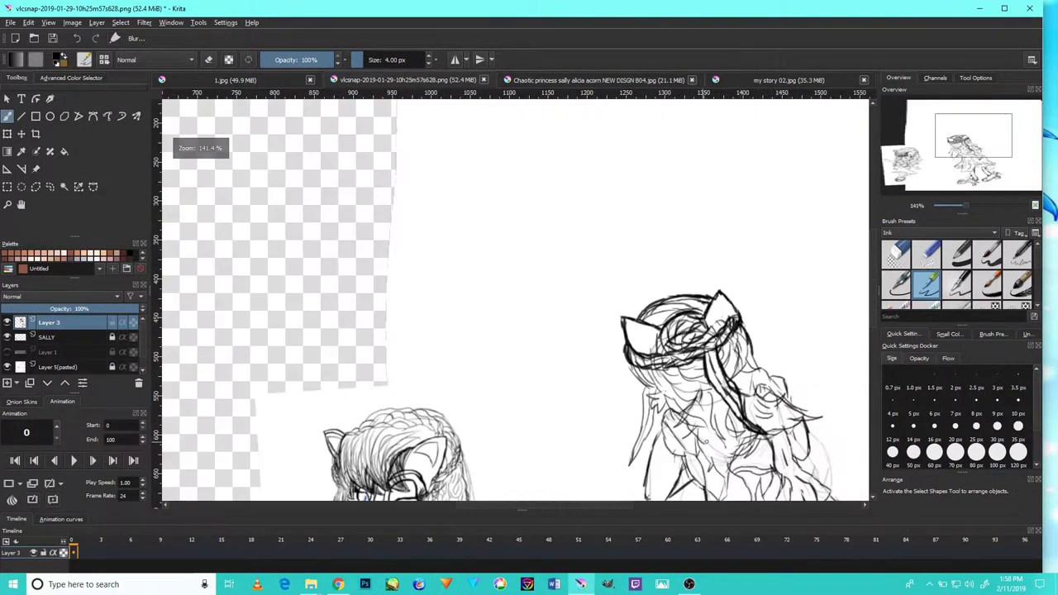
left_click_drag(707, 401, 694, 281)
scroll(694, 281, "up", 4)
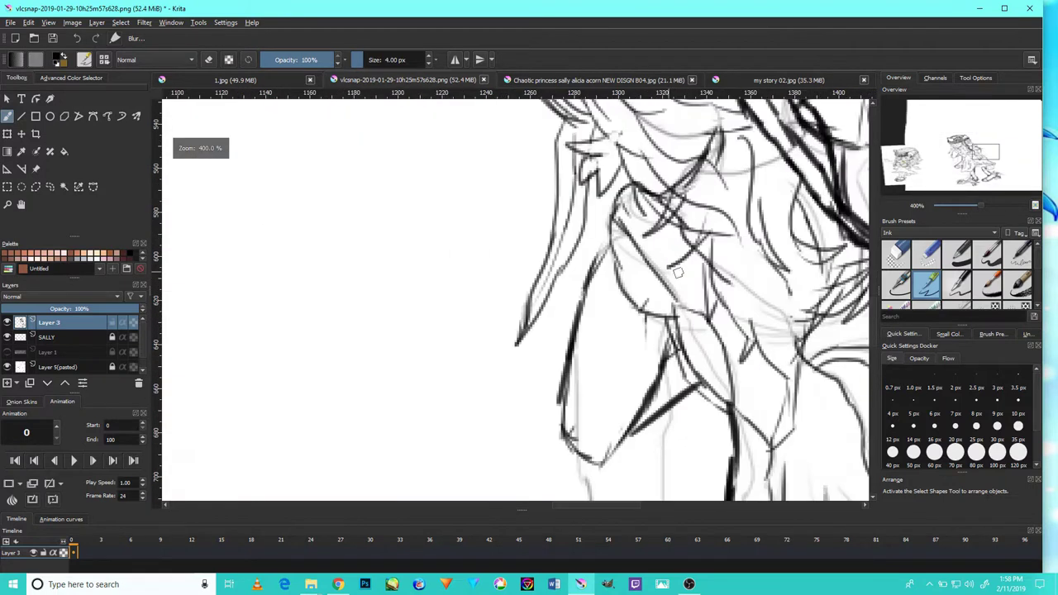
left_click_drag(772, 354, 734, 409)
left_click_drag(707, 225, 686, 327)
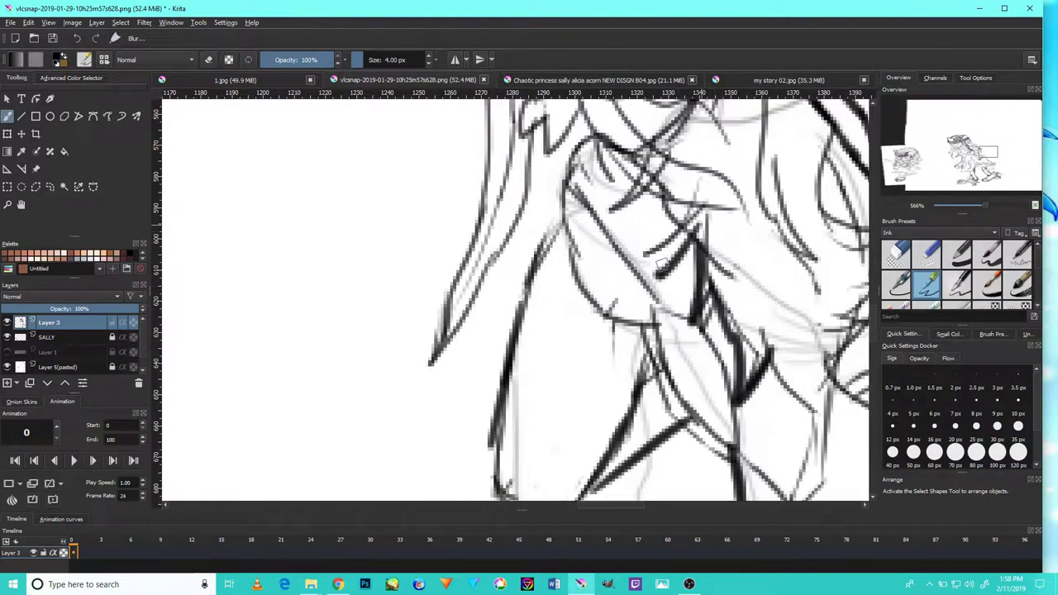
scroll(686, 281, "down", 3)
left_click_drag(661, 273, 657, 318)
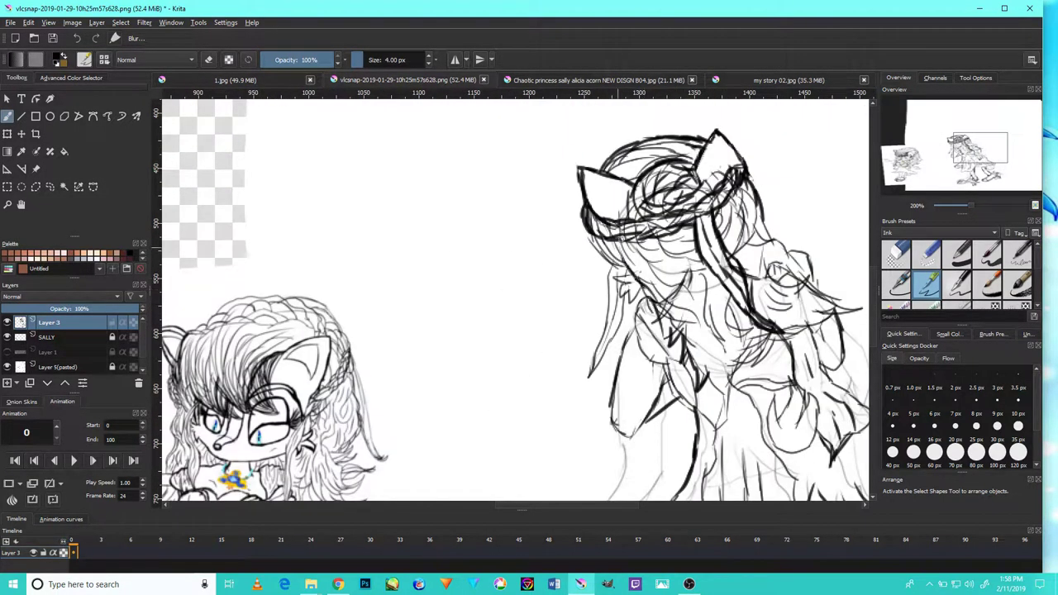
scroll(661, 273, "down", 3)
scroll(661, 231, "up", 4)
Frame the whole head with ears and ink darker strokes on the hair
left_click_drag(545, 281, 504, 323)
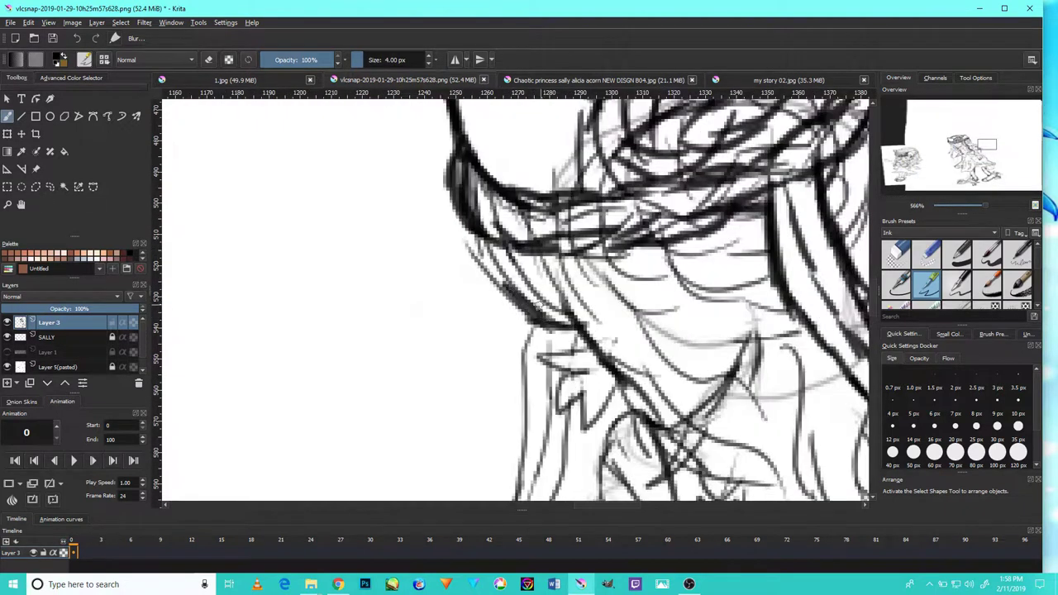
scroll(528, 298, "down", 3)
scroll(556, 231, "up", 2)
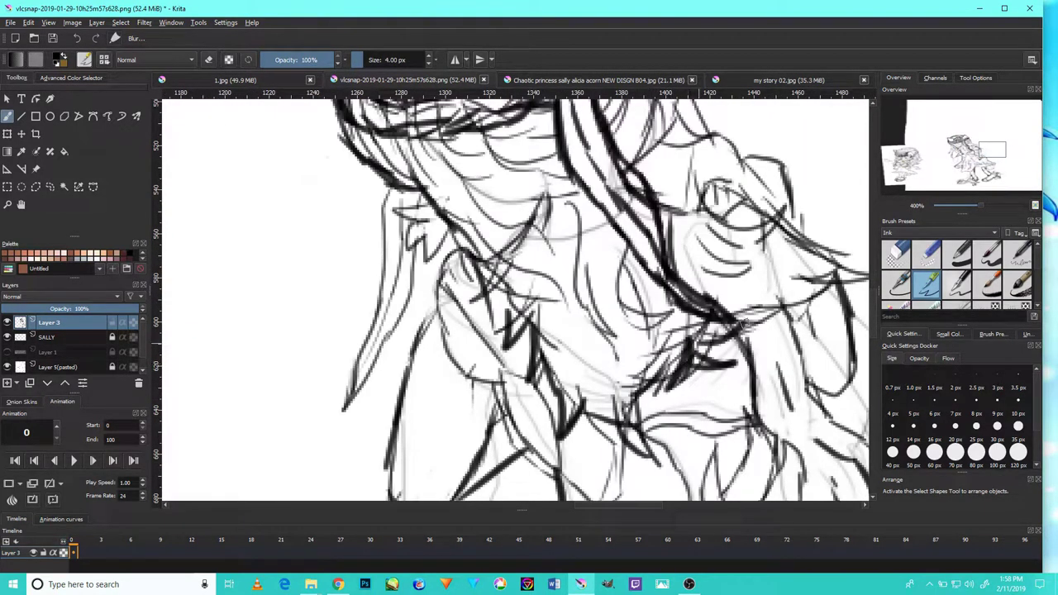
scroll(756, 215, "down", 1)
left_click_drag(766, 175, 651, 241)
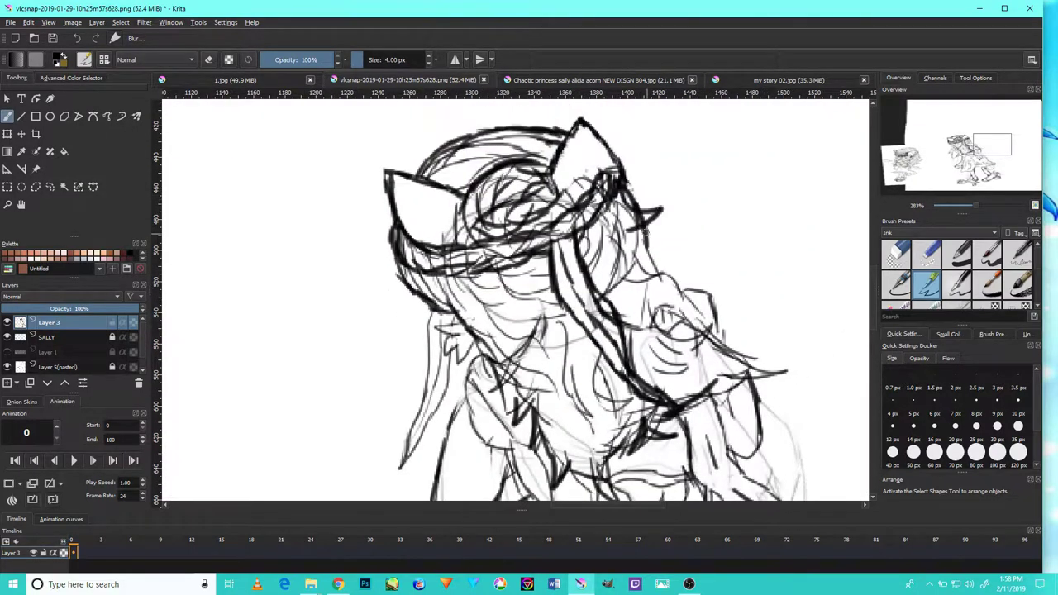
scroll(689, 312, "down", 4)
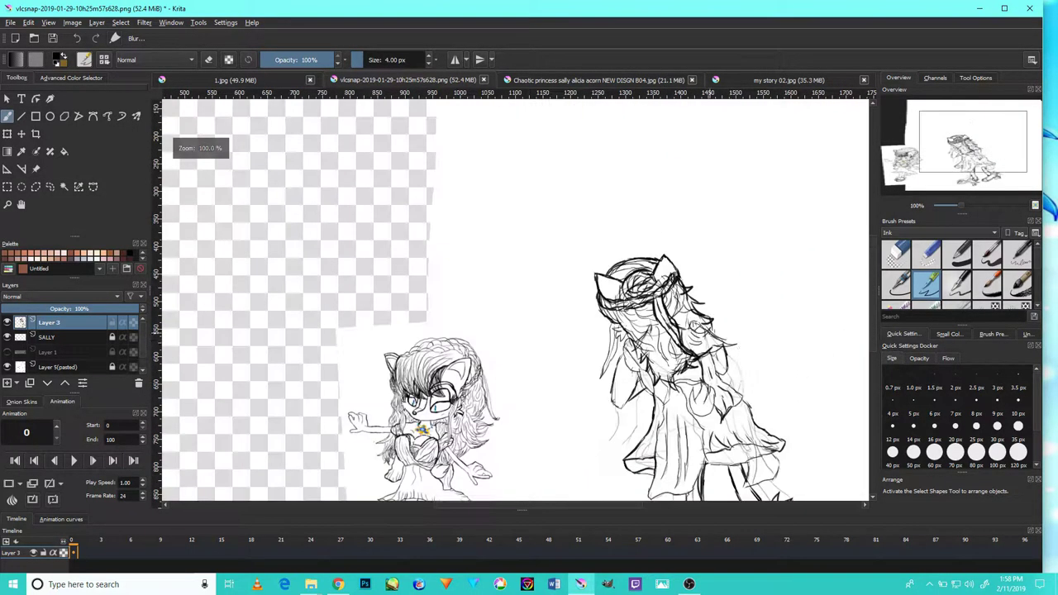
scroll(686, 305, "up", 5)
scroll(676, 292, "down", 2)
scroll(676, 293, "up", 3)
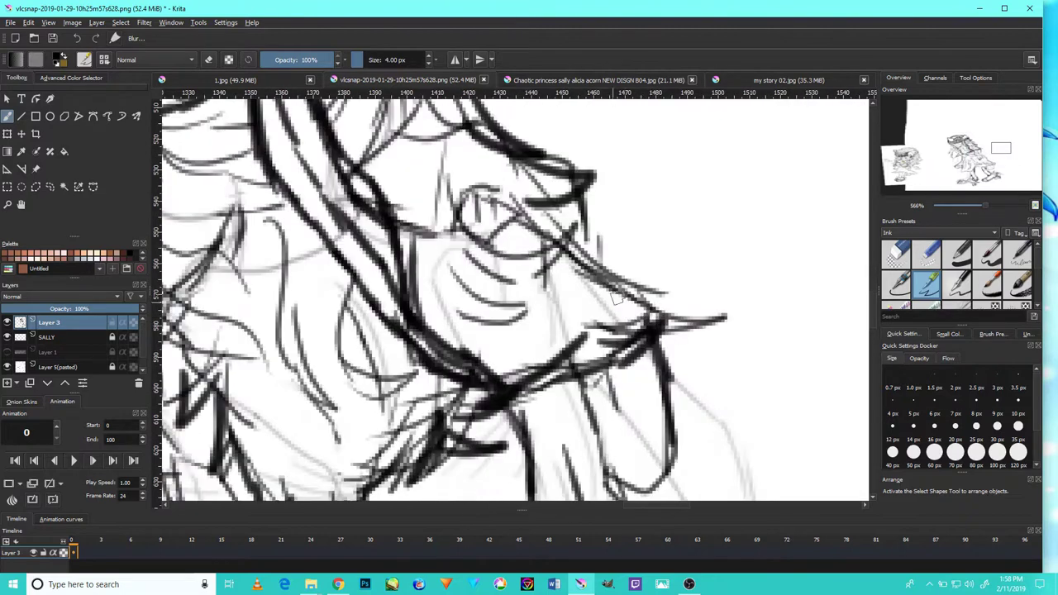
left_click_drag(675, 271, 735, 322)
scroll(661, 322, "down", 3)
scroll(611, 331, "up", 3)
left_click_drag(599, 363, 589, 309)
scroll(602, 356, "down", 3)
scroll(602, 357, "down", 2)
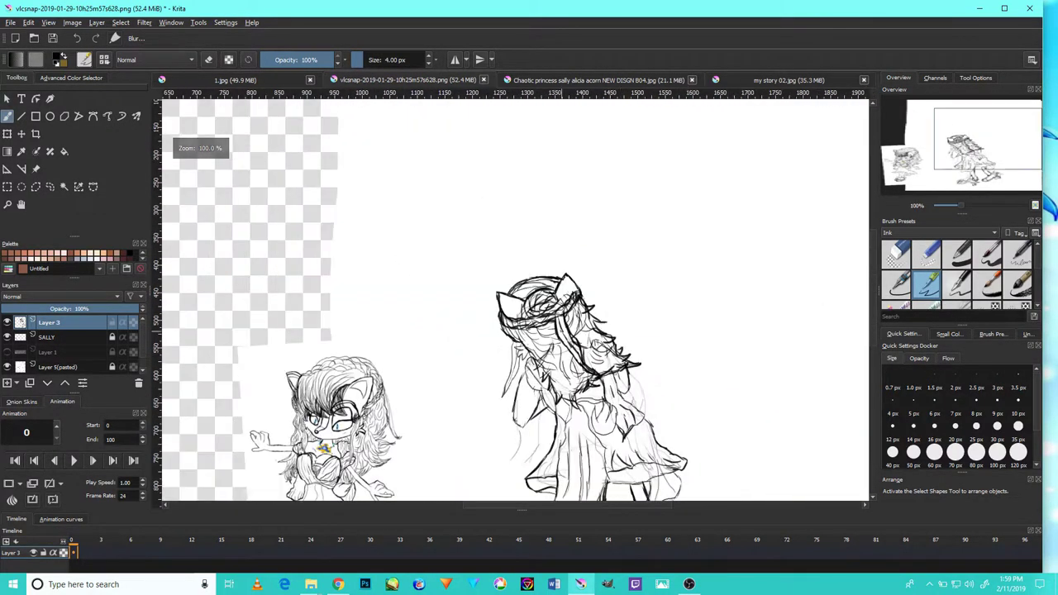
scroll(529, 264, "up", 3)
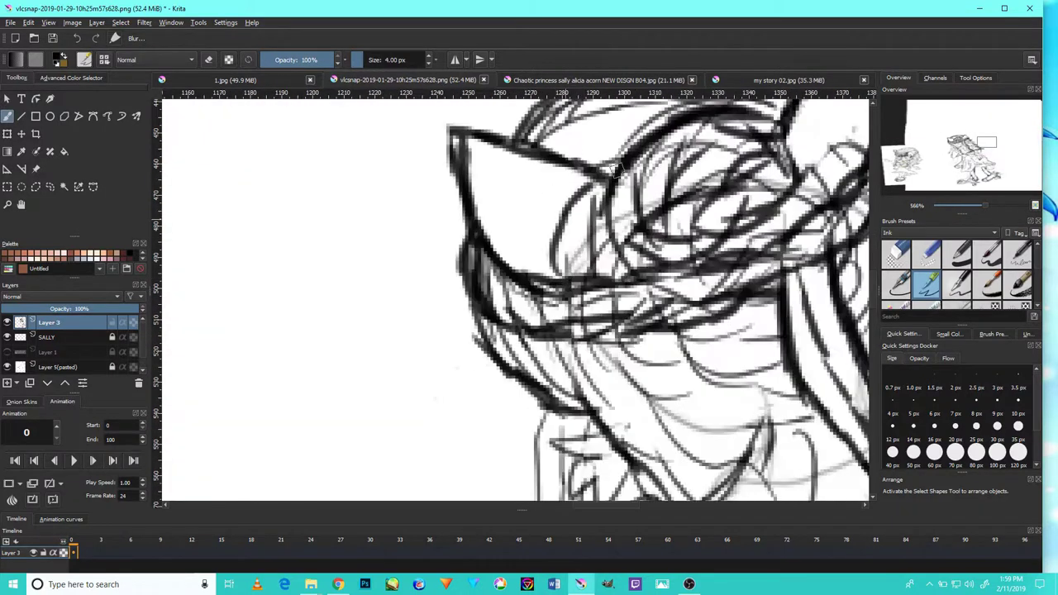
Ink bold dark hair lines around the head and ears
mouse_move(792, 157)
left_mouse_down()
mouse_move(767, 259)
mouse_move(688, 276)
left_mouse_up()
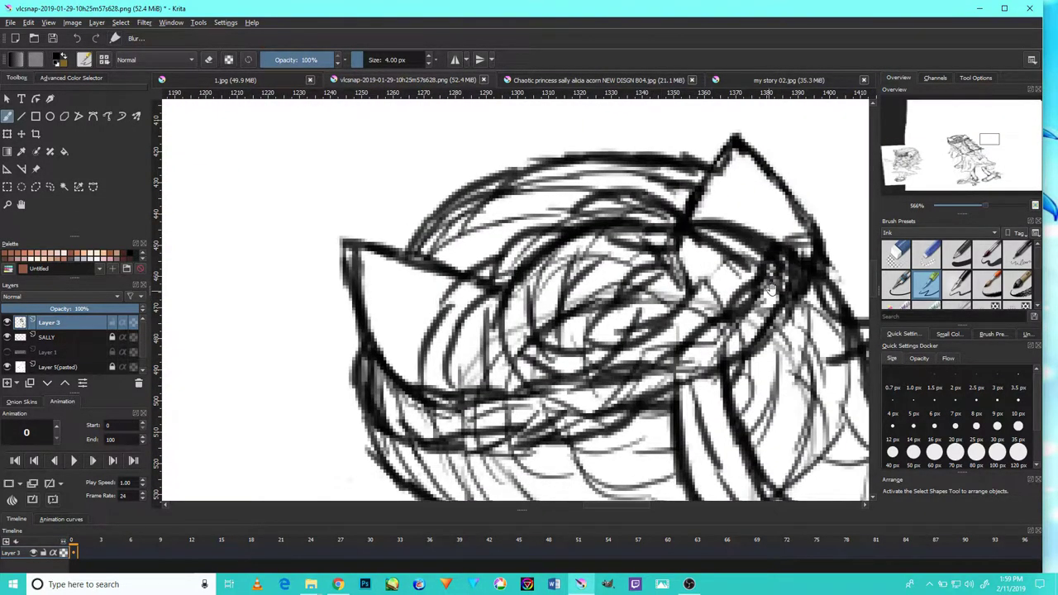
left_click_drag(480, 458, 512, 349)
left_click_drag(620, 331, 641, 289)
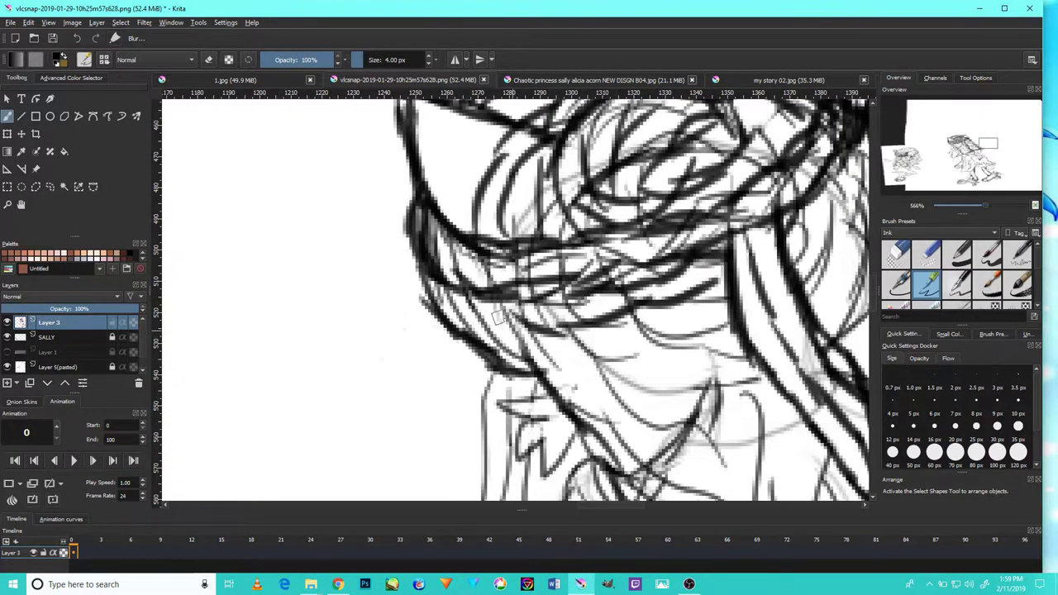
left_click_drag(535, 358, 608, 382)
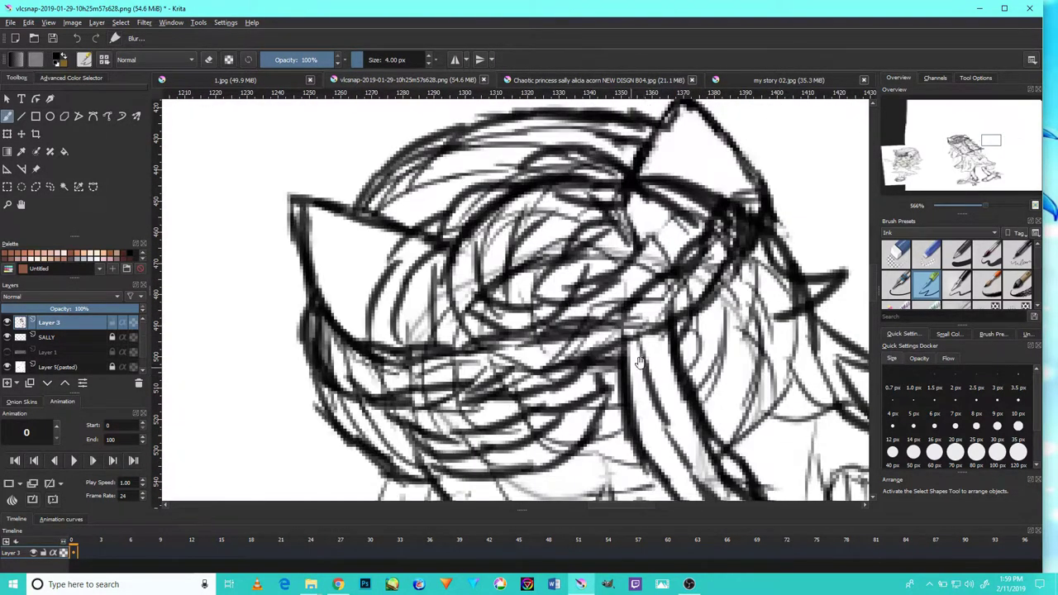
left_click_drag(679, 381, 767, 242)
left_click_drag(760, 298, 628, 385)
scroll(649, 436, "down", 1)
scroll(404, 323, "down", 2)
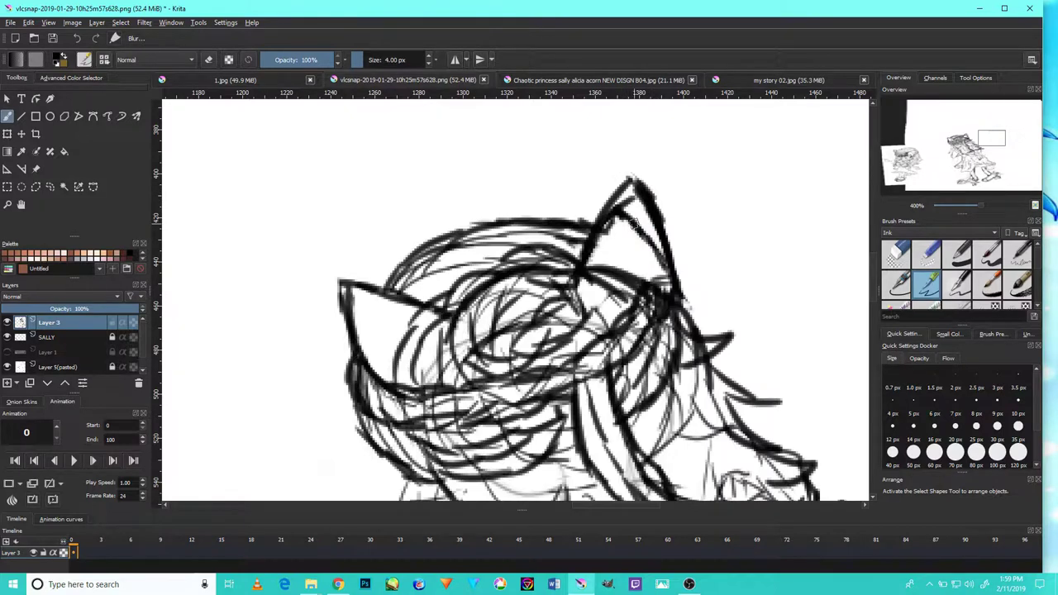
Erase the stray marks and inner diagonal stroke in the taller ear, then reselect the ink pen
key("e")
scroll(628, 223, "up", 3)
mouse_move(632, 215)
left_mouse_down()
mouse_move(637, 267)
mouse_move(692, 158)
mouse_move(663, 248)
left_mouse_up()
scroll(662, 248, "down", 2)
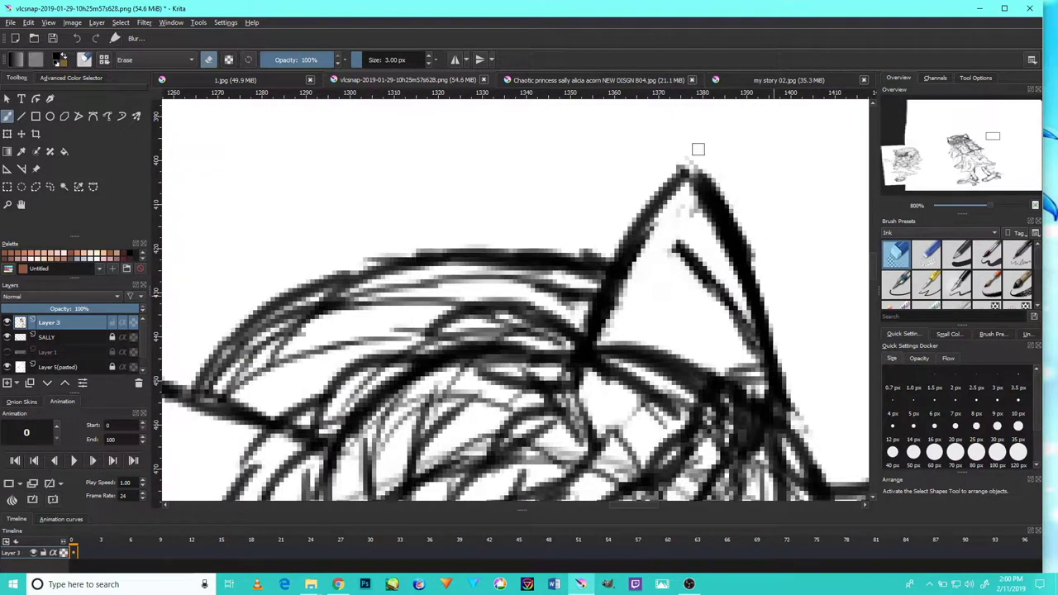
mouse_move(684, 170)
left_mouse_down()
mouse_move(673, 240)
mouse_move(732, 307)
mouse_move(747, 368)
left_mouse_up()
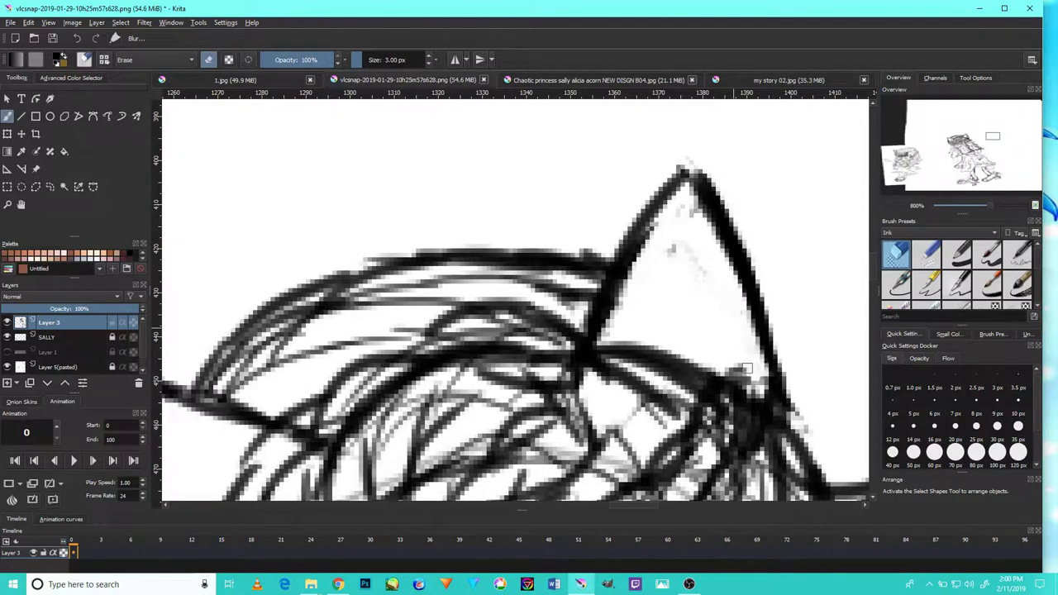
scroll(737, 357, "up", 1)
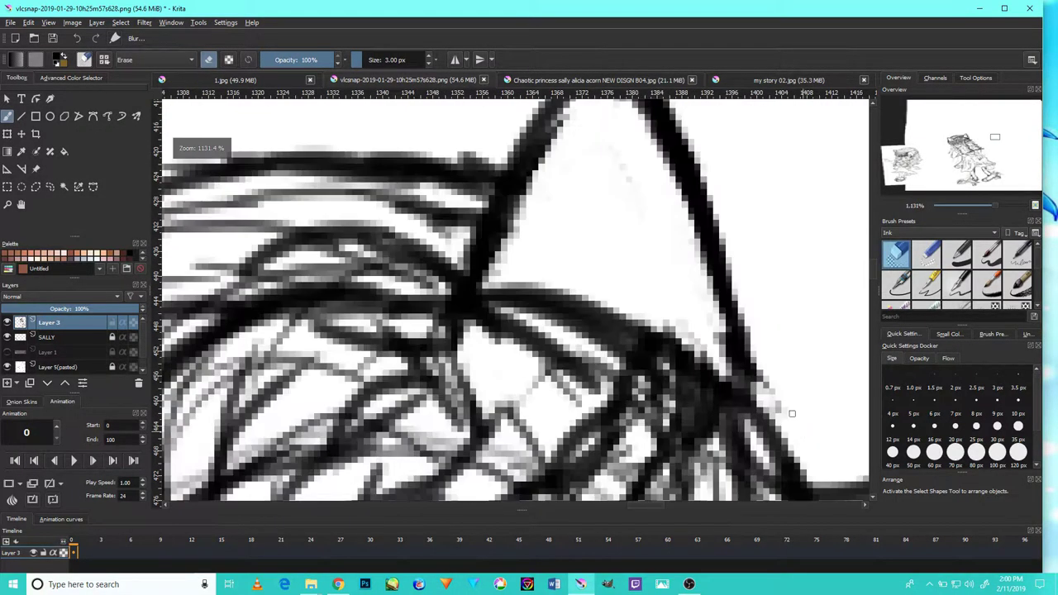
scroll(785, 408, "down", 5)
left_click_drag(783, 416, 651, 135)
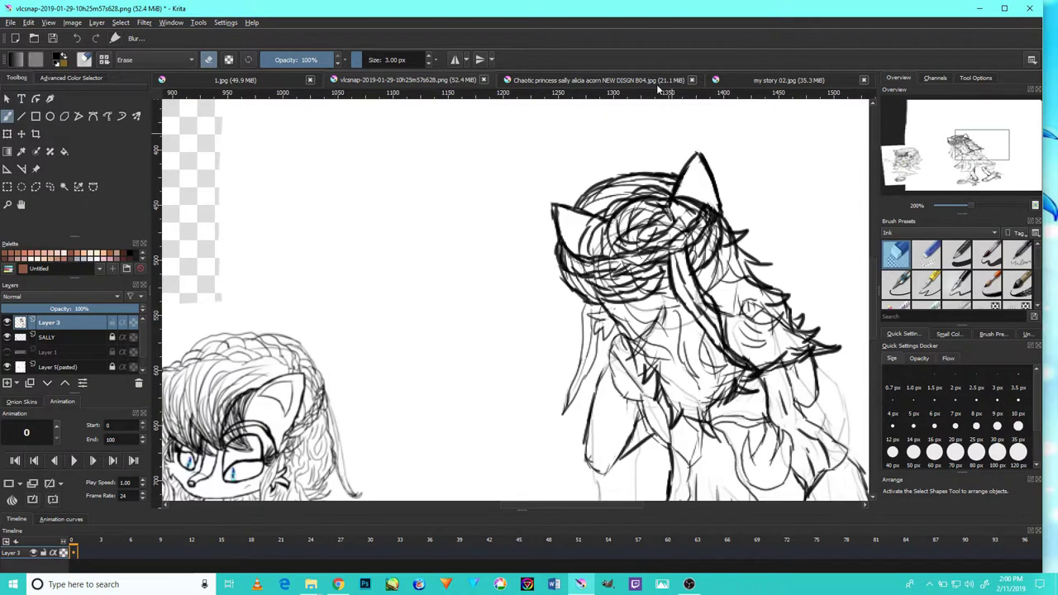
left_click(927, 283)
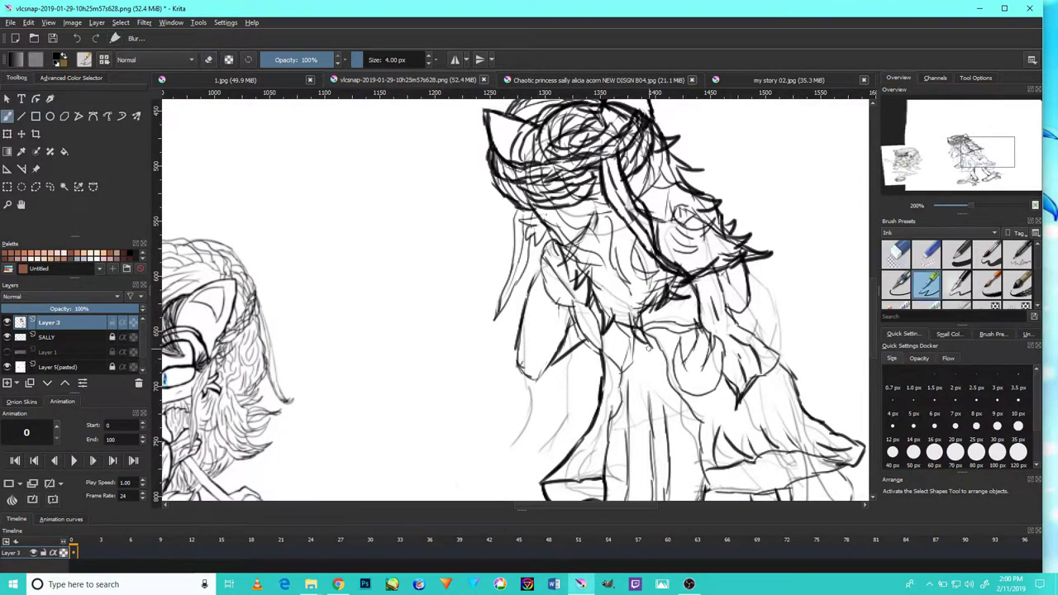
Ink the lower contour of the figure's clothing
scroll(611, 380, "up", 4)
mouse_move(576, 220)
left_mouse_down()
mouse_move(700, 314)
mouse_move(701, 416)
mouse_move(752, 511)
left_mouse_up()
scroll(628, 357, "down", 5)
scroll(418, 427, "up", 5)
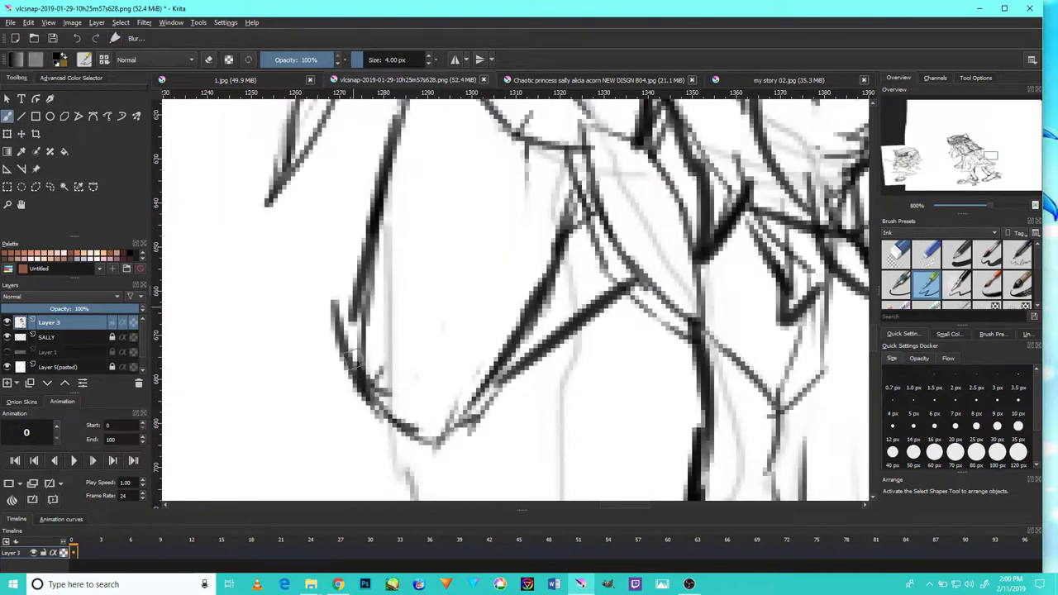
scroll(418, 427, "down", 5)
scroll(529, 165, "up", 5)
scroll(532, 168, "down", 3)
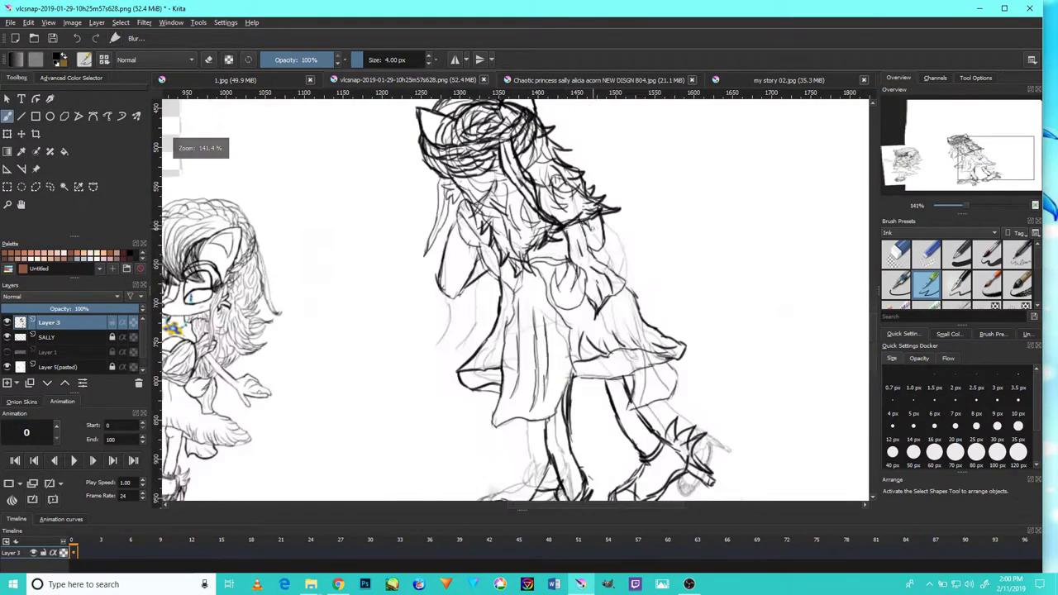
scroll(532, 168, "down", 2)
scroll(549, 273, "up", 6)
scroll(553, 394, "up", 1)
left_click_drag(554, 394, 643, 382)
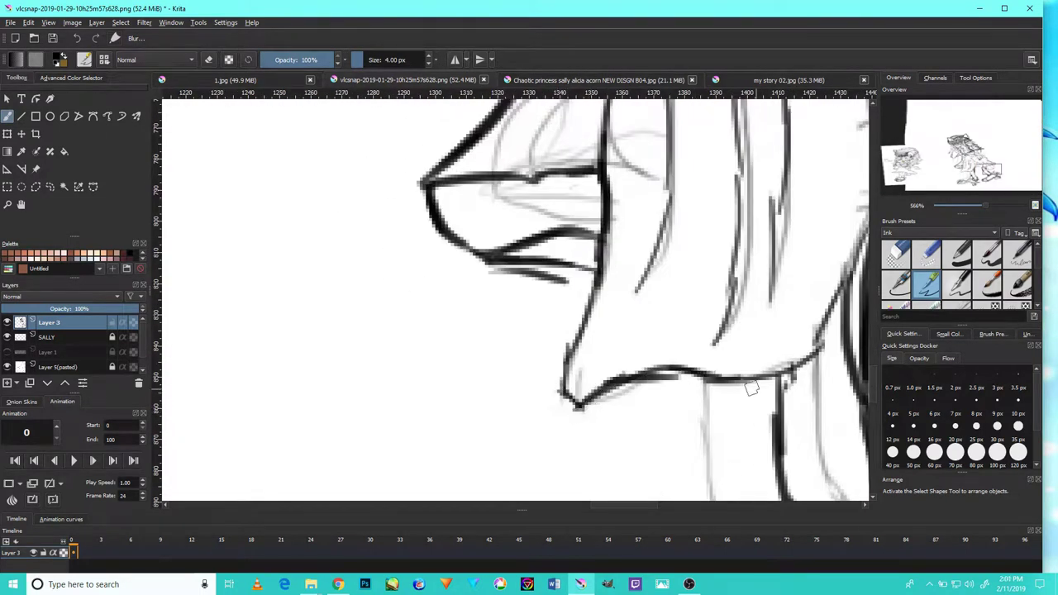
scroll(755, 390, "down", 2)
scroll(744, 330, "down", 2)
Ink long lines along the dress folds
mouse_move(578, 248)
left_mouse_down()
mouse_move(631, 390)
mouse_move(744, 190)
left_mouse_up()
scroll(773, 231, "up", 4)
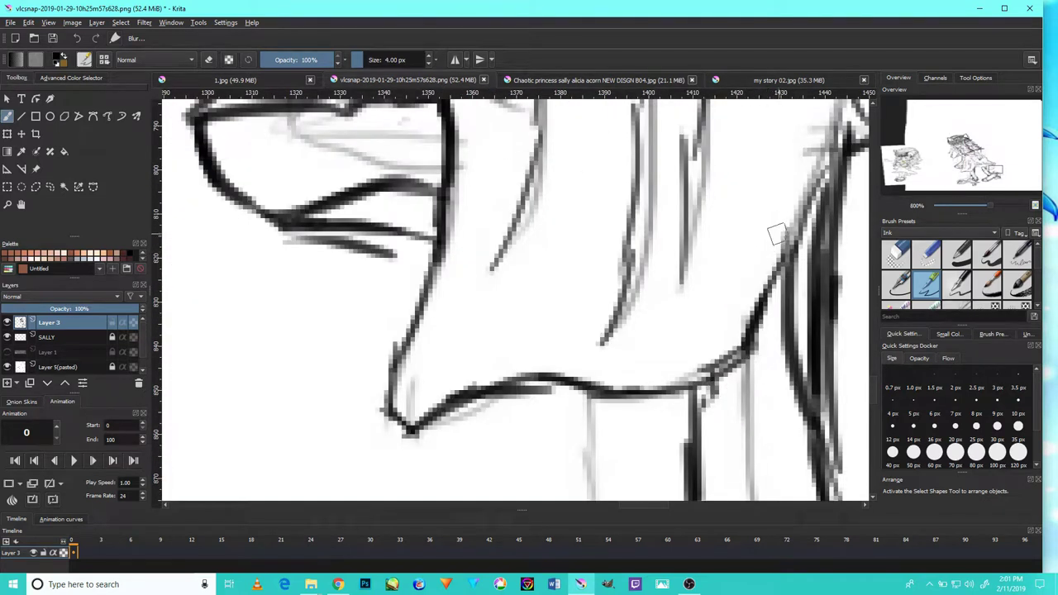
scroll(744, 298, "up", 1)
scroll(752, 281, "up", 1)
scroll(718, 355, "up", 1)
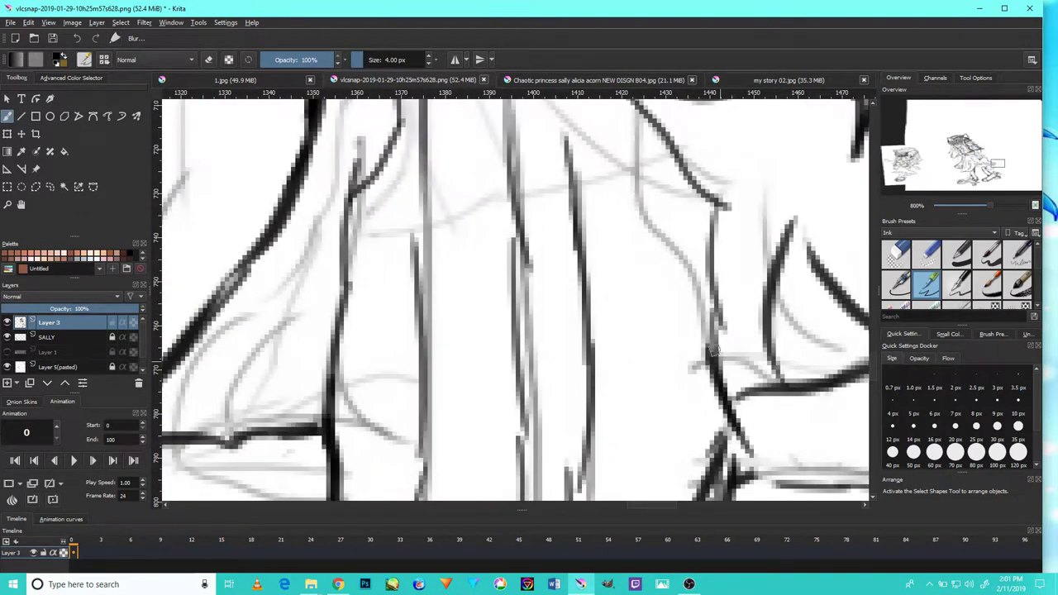
scroll(715, 361, "up", 1)
scroll(709, 339, "up", 1)
scroll(694, 323, "up", 1)
scroll(677, 306, "up", 1)
scroll(668, 290, "left", 1)
left_click_drag(667, 290, 608, 191)
scroll(608, 192, "up", 1)
mouse_move(579, 268)
left_mouse_down()
mouse_move(789, 274)
mouse_move(806, 237)
left_mouse_up()
Ink a long line down the figure's left side and the hair's left edge
scroll(744, 240, "down", 2)
scroll(677, 240, "down", 3)
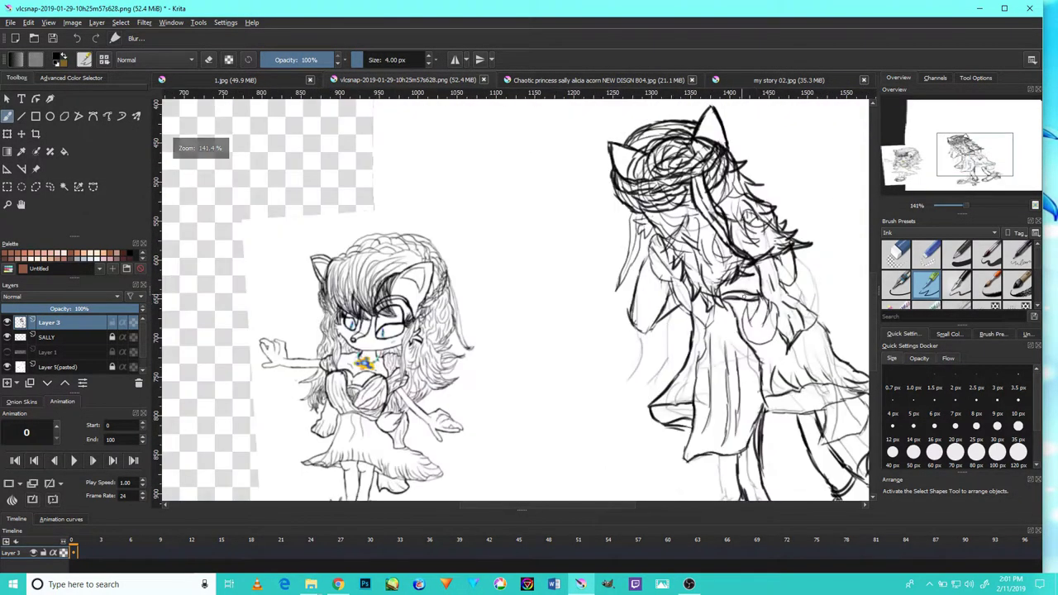
scroll(628, 235, "up", 3)
scroll(587, 234, "up", 1)
left_click_drag(563, 253, 509, 459)
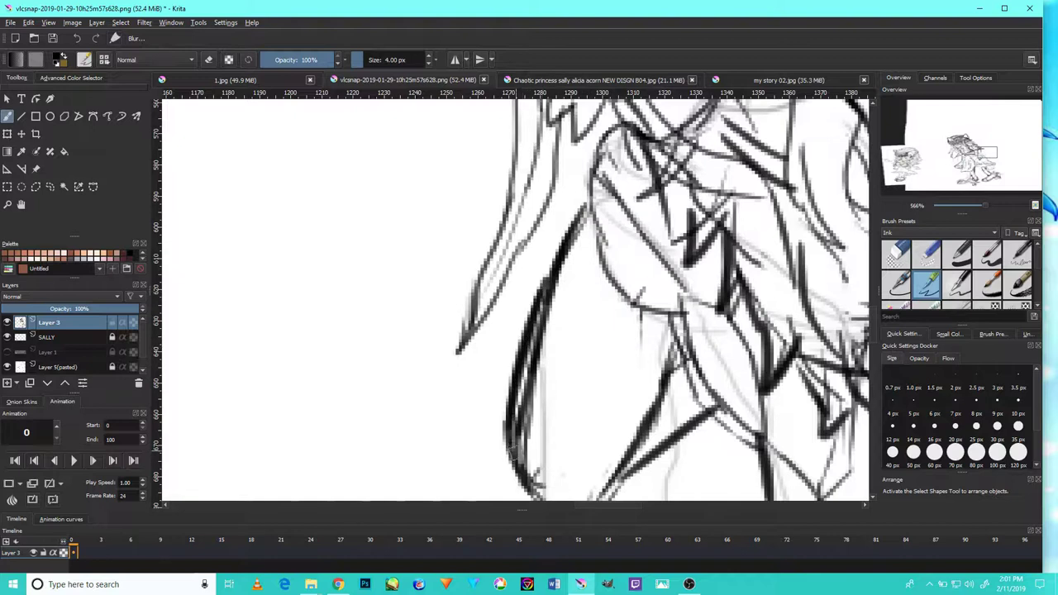
scroll(491, 282, "down", 1)
left_click_drag(499, 349, 512, 211)
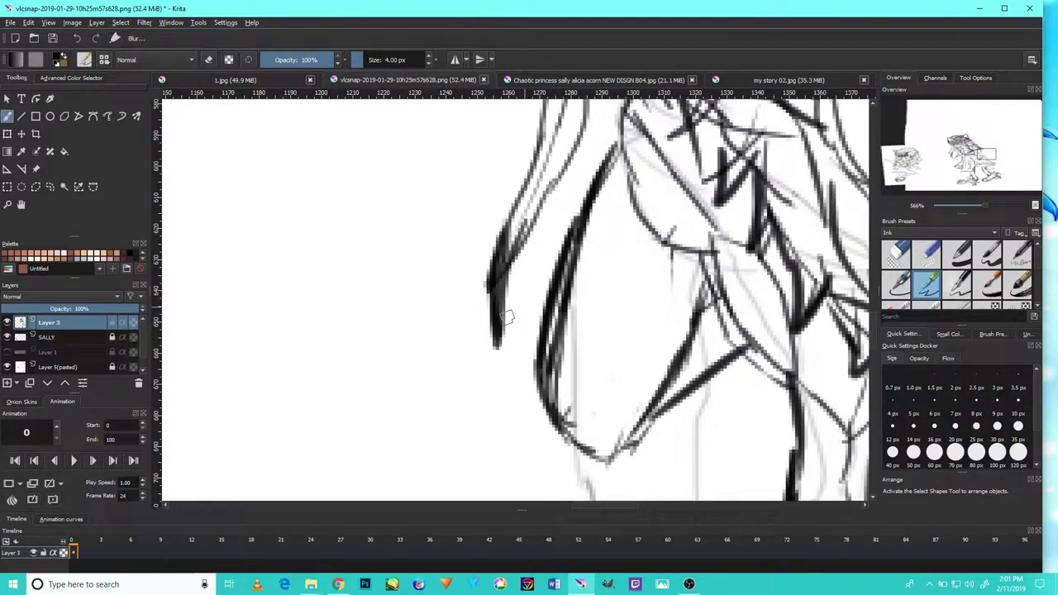
scroll(507, 317, "up", 2)
scroll(477, 302, "up", 1)
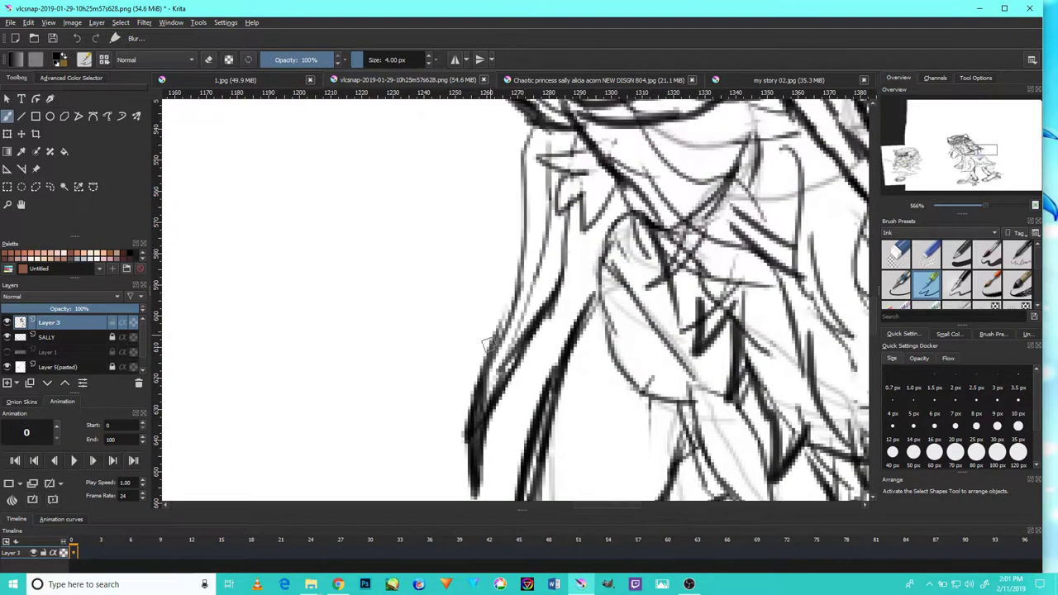
scroll(478, 398, "up", 1)
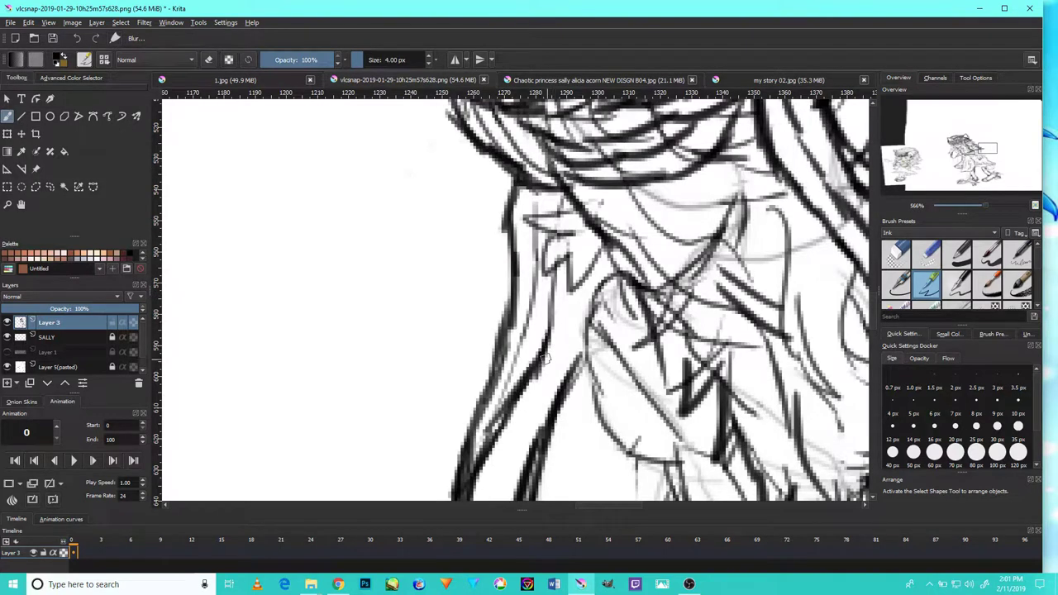
scroll(545, 357, "down", 5)
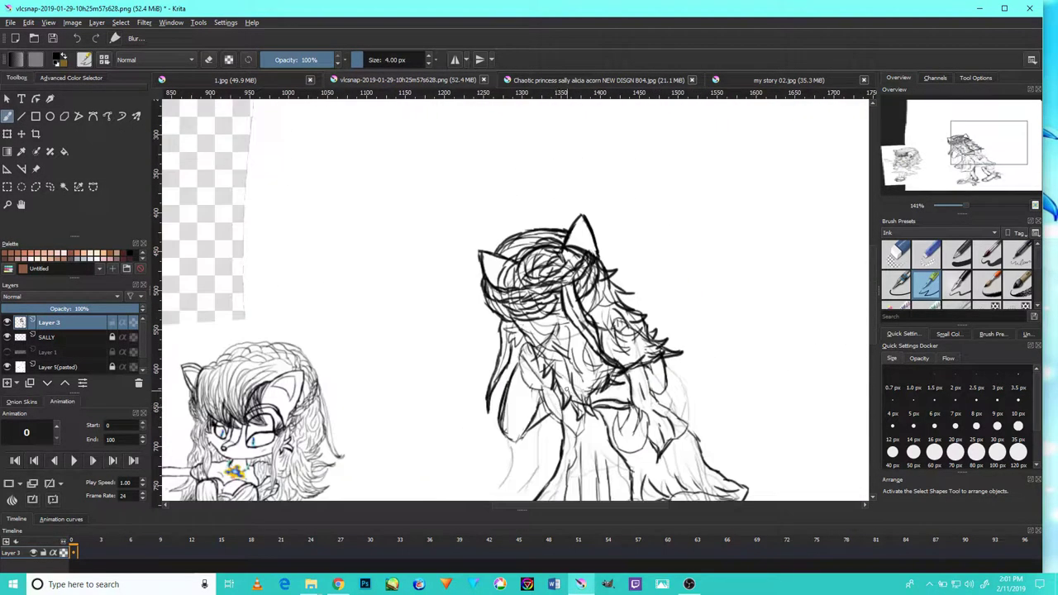
scroll(583, 355, "up", 1)
scroll(603, 322, "up", 1)
scroll(628, 281, "up", 1)
scroll(651, 247, "up", 1)
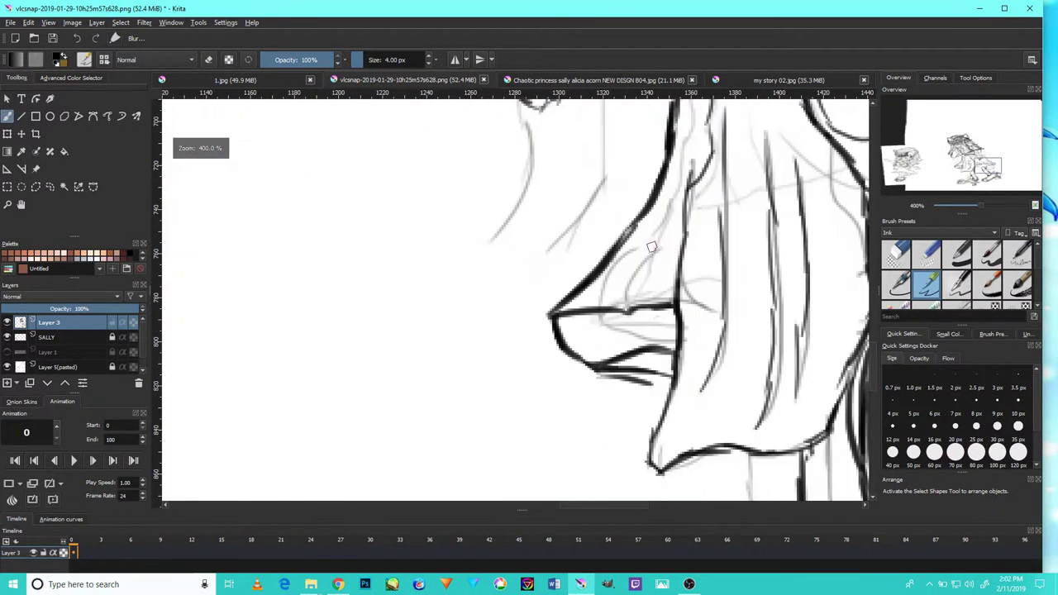
scroll(651, 247, "up", 1)
scroll(652, 240, "down", 4)
Ink the sleeve cuff's top line, a short sleeve stroke, and extend the cuff rightward
mouse_move(753, 245)
left_mouse_down()
mouse_move(719, 257)
mouse_move(595, 257)
left_mouse_up()
scroll(818, 248, "up", 5)
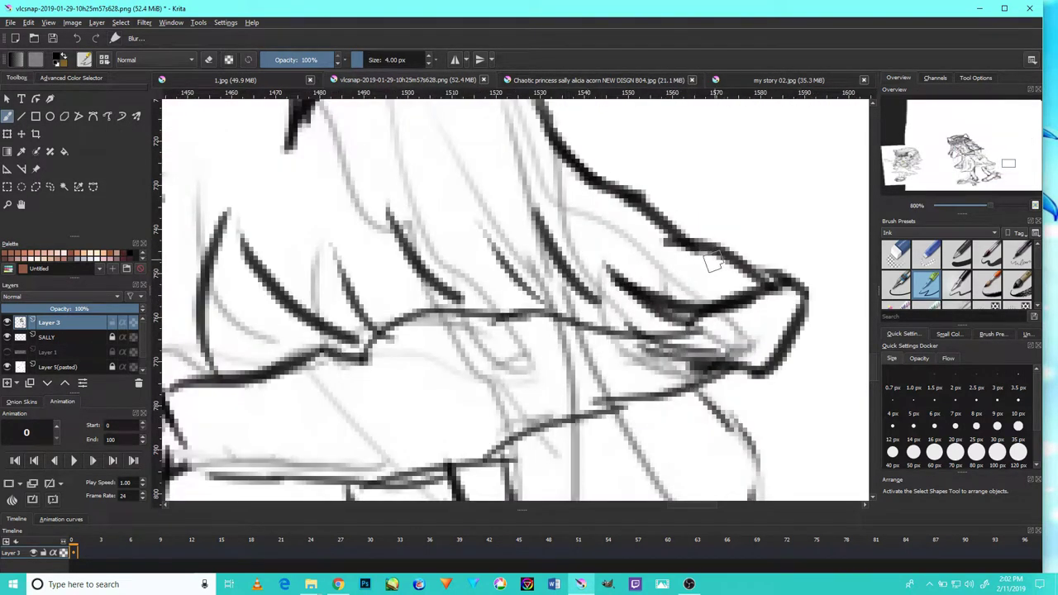
scroll(712, 263, "down", 4)
scroll(461, 283, "up", 2)
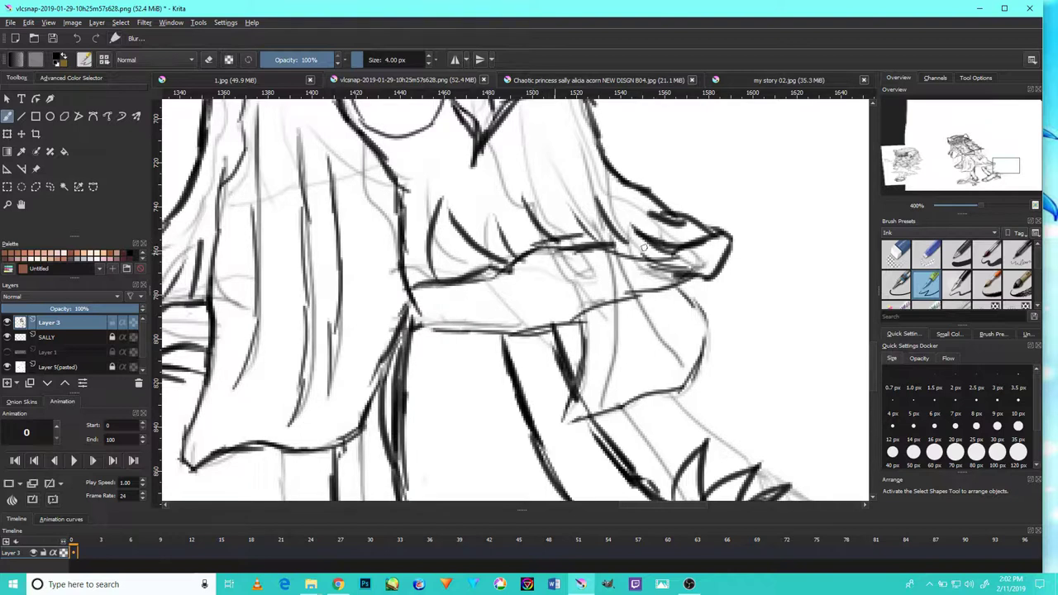
scroll(643, 246, "down", 2)
scroll(643, 246, "down", 2)
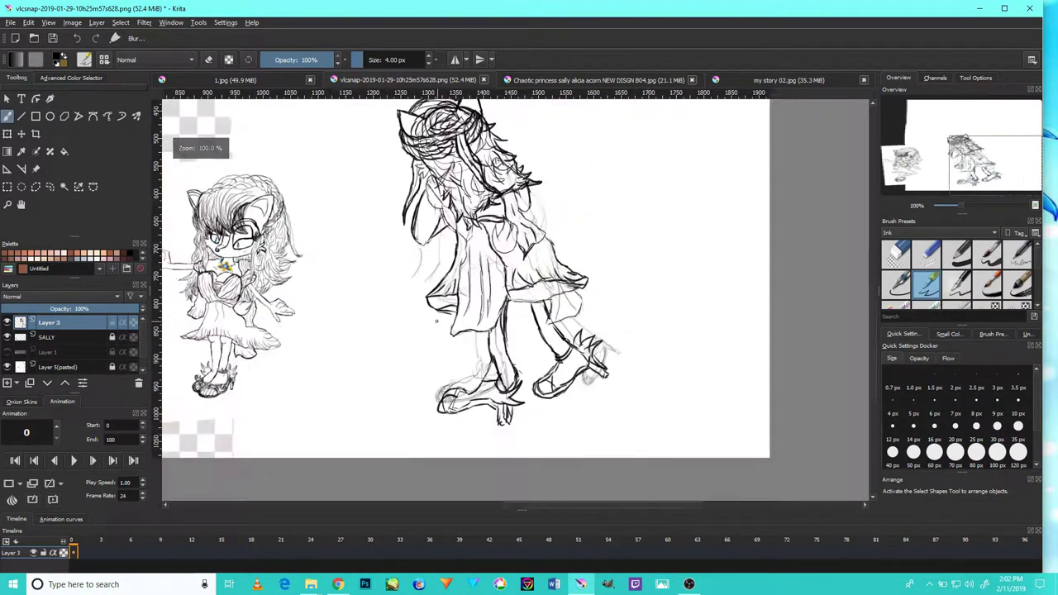
scroll(494, 302, "up", 5)
left_click_drag(494, 301, 644, 291)
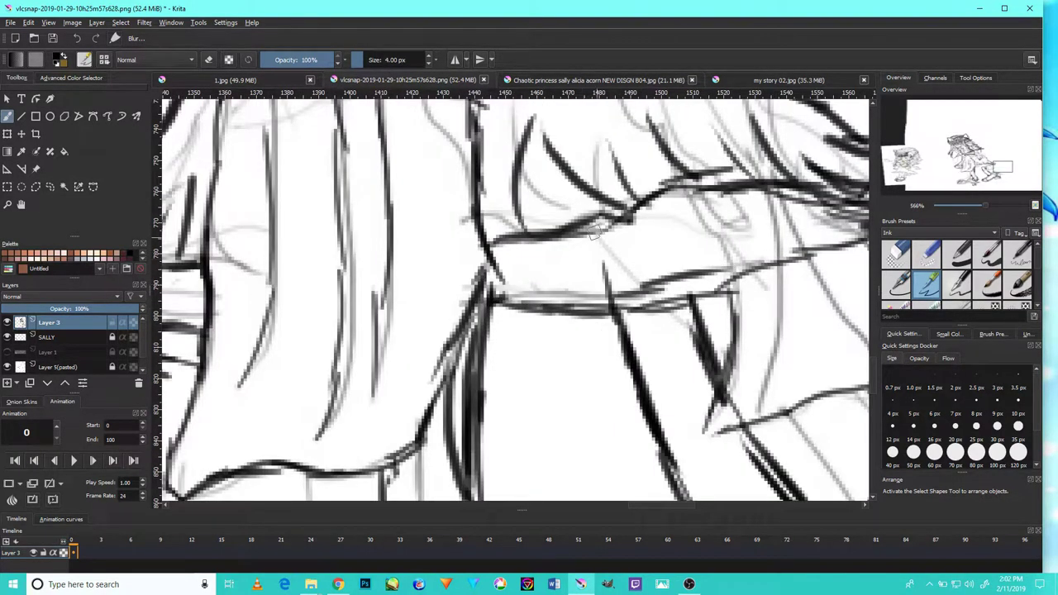
left_click_drag(683, 219, 700, 313)
scroll(693, 294, "down", 3)
scroll(653, 265, "up", 3)
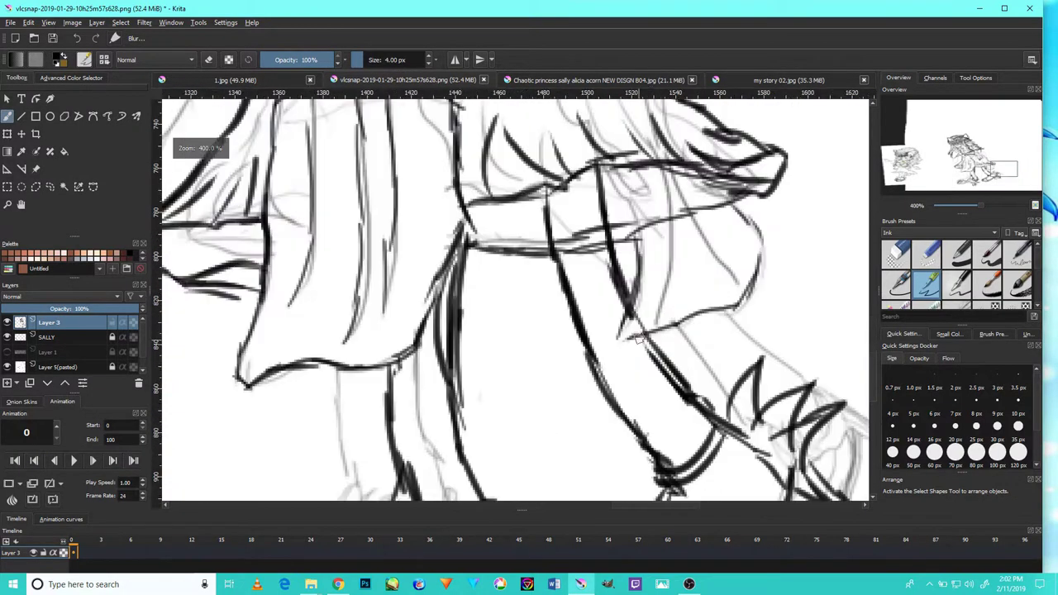
left_click_drag(676, 256, 816, 241)
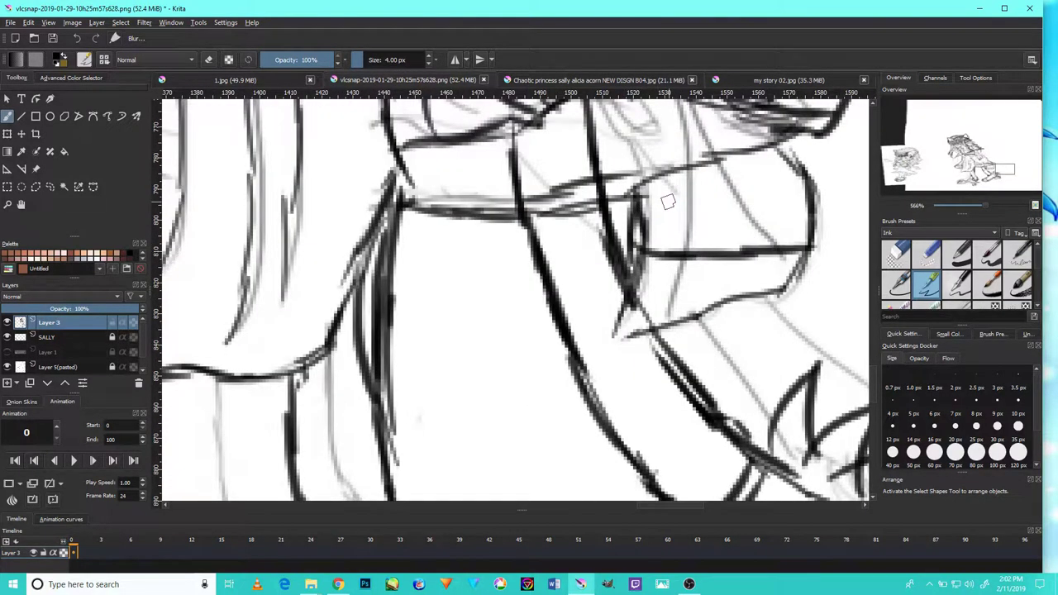
Erase the stray ink below and inside the sleeve cuff, then return to the ink brush
key("e")
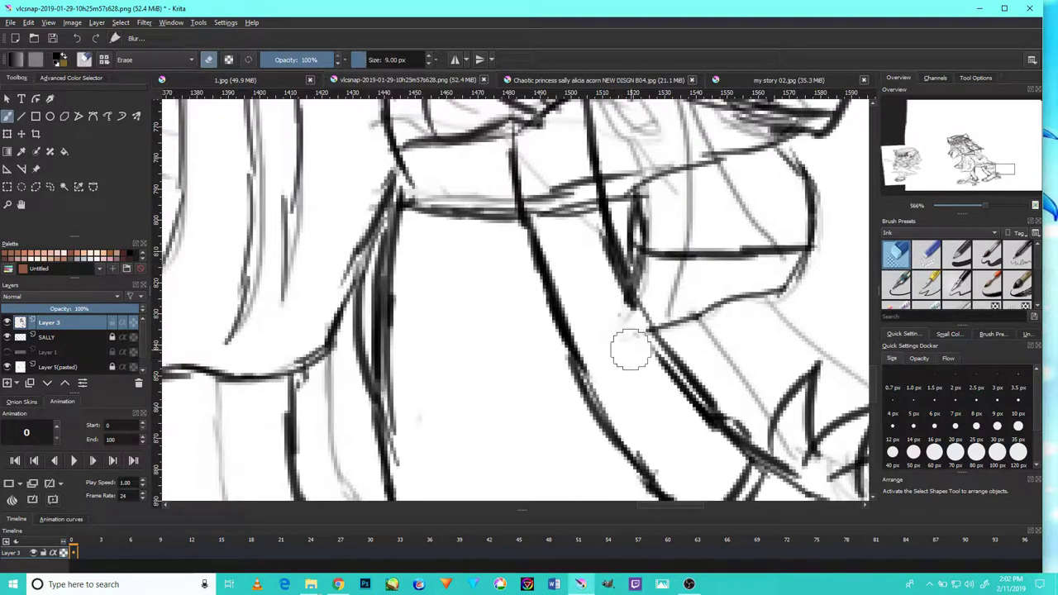
left_click_drag(696, 337, 694, 305)
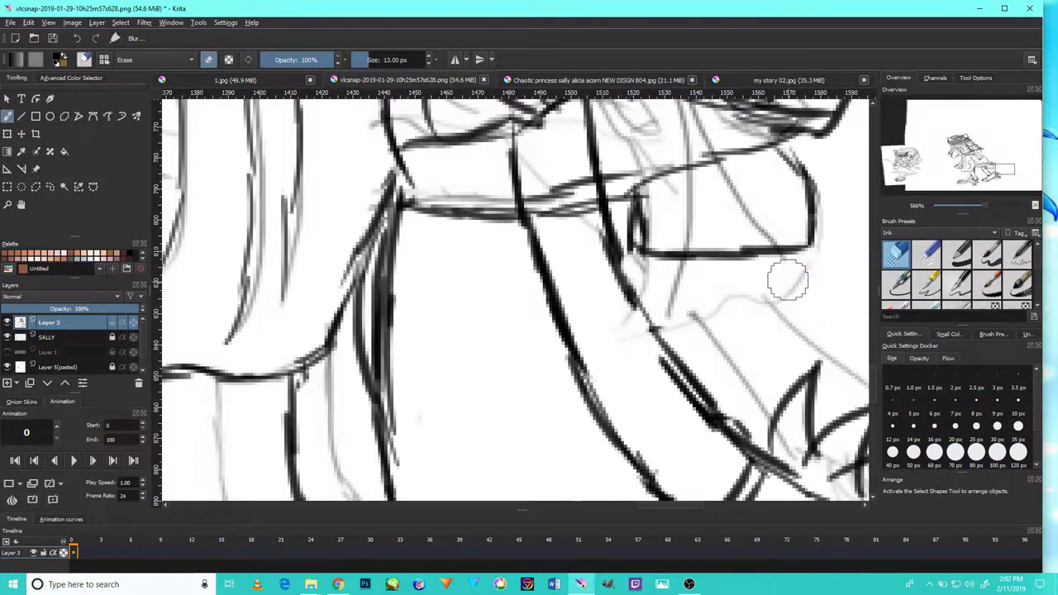
left_click_drag(632, 206, 632, 142)
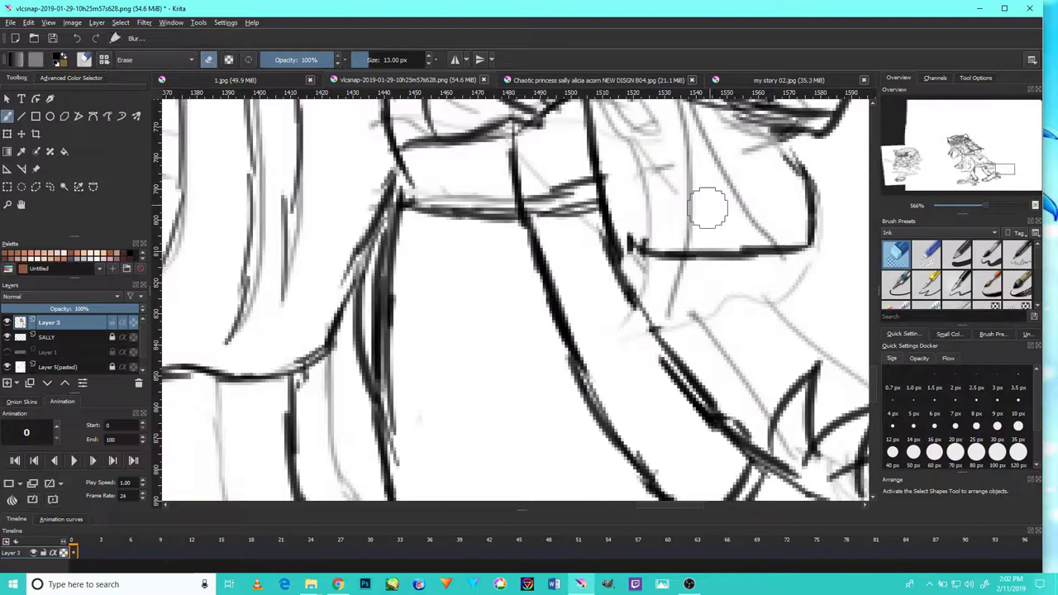
scroll(707, 206, "down", 5)
scroll(616, 261, "up", 5)
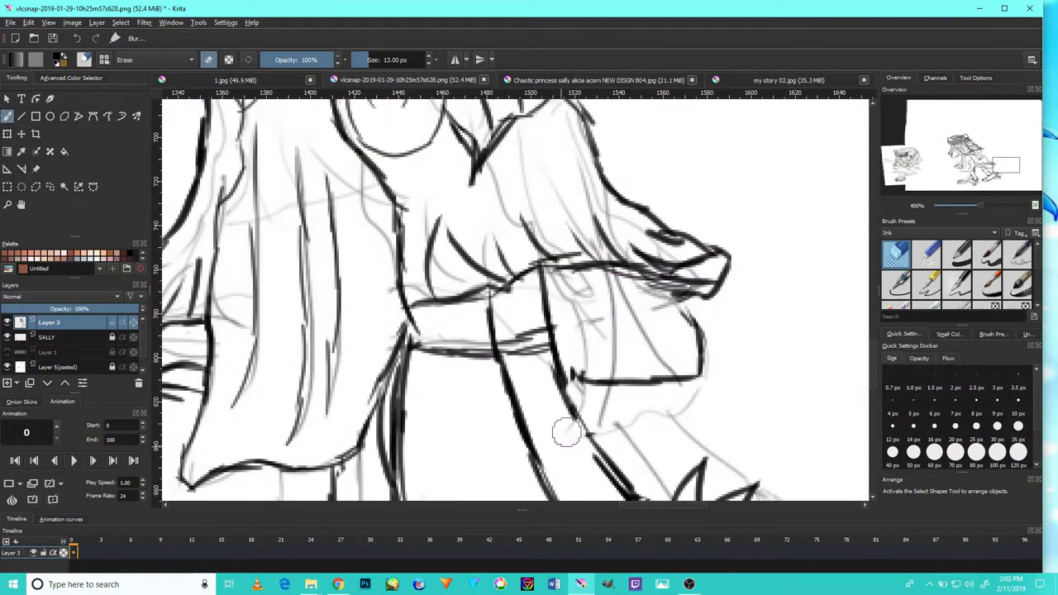
scroll(555, 464, "down", 2)
scroll(507, 402, "up", 3)
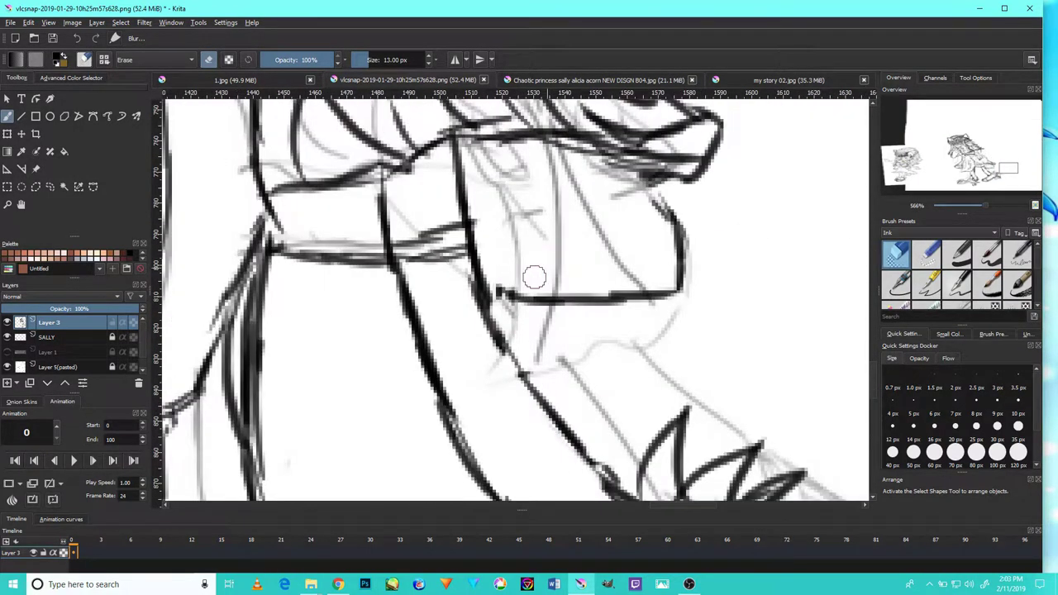
scroll(516, 281, "down", 2)
key("slash")
scroll(579, 281, "up", 3)
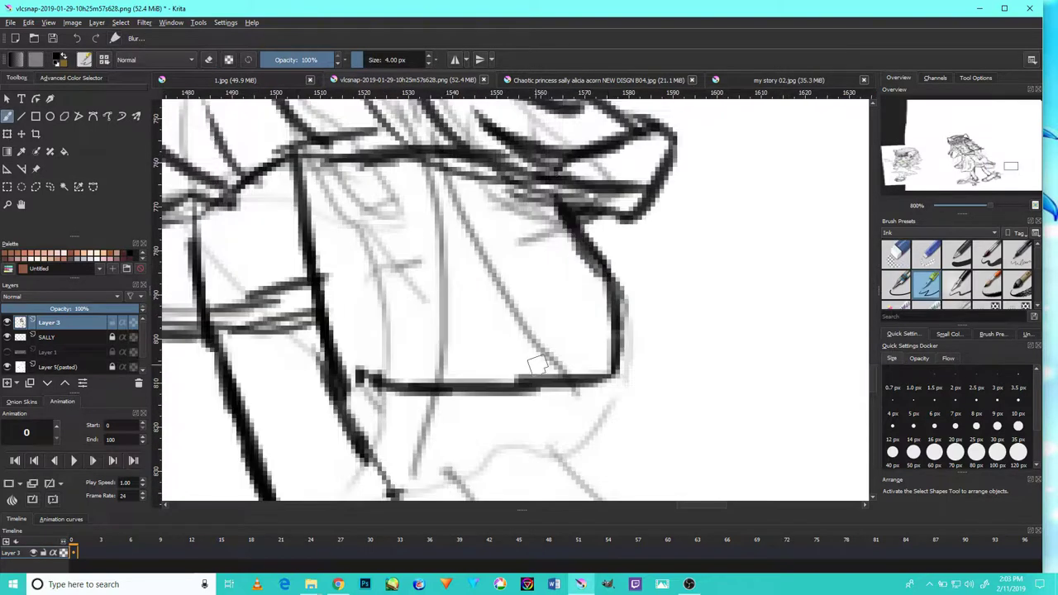
Ink the fold lines on the sleeve and dress
left_click_drag(392, 382, 357, 218)
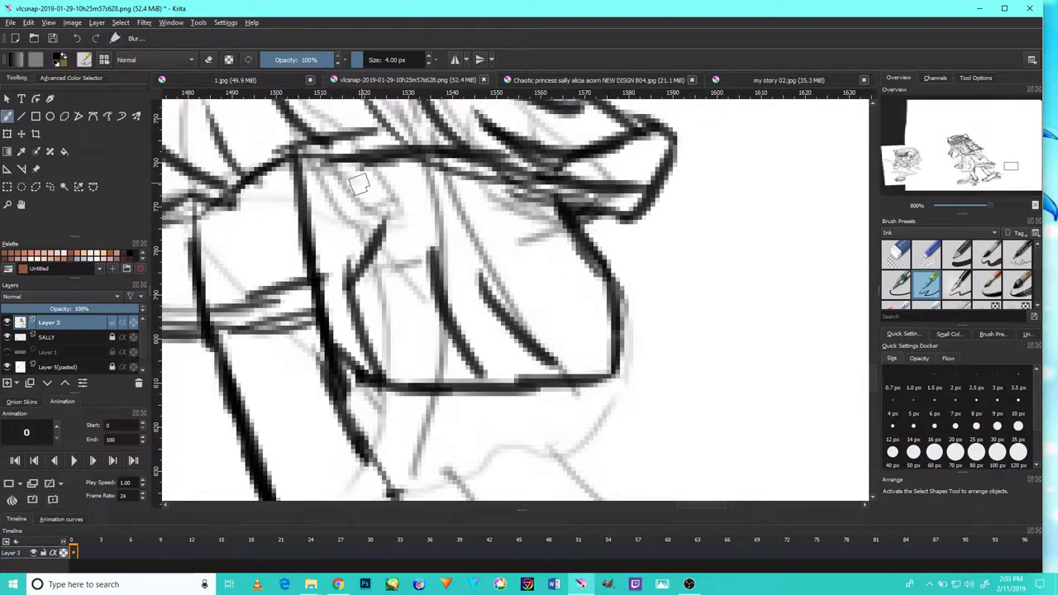
left_click_drag(365, 175, 417, 298)
mouse_move(495, 219)
left_mouse_down()
mouse_move(397, 186)
mouse_move(450, 310)
left_mouse_up()
left_click_drag(376, 397, 360, 261)
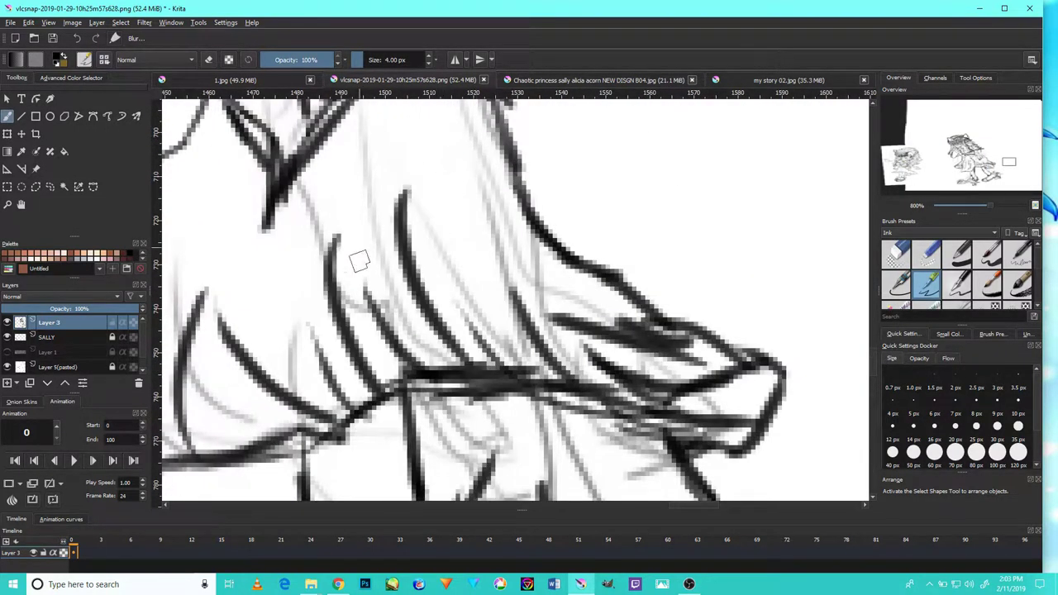
left_click_drag(335, 301, 486, 268)
left_click_drag(414, 405, 364, 256)
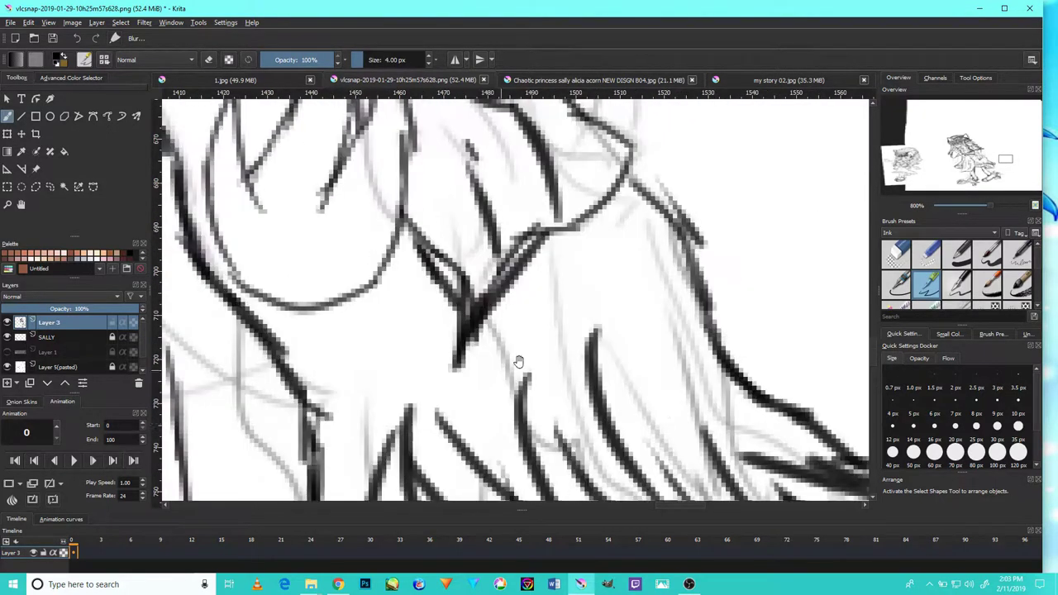
Add small hair strokes and ink over the sketched hair strands
left_click_drag(518, 361, 669, 401)
left_click_drag(685, 351, 636, 290)
mouse_move(668, 401)
left_mouse_down()
mouse_move(649, 300)
mouse_move(579, 248)
left_mouse_up()
scroll(425, 248, "down", 5)
scroll(425, 248, "up", 4)
scroll(425, 248, "up", 2)
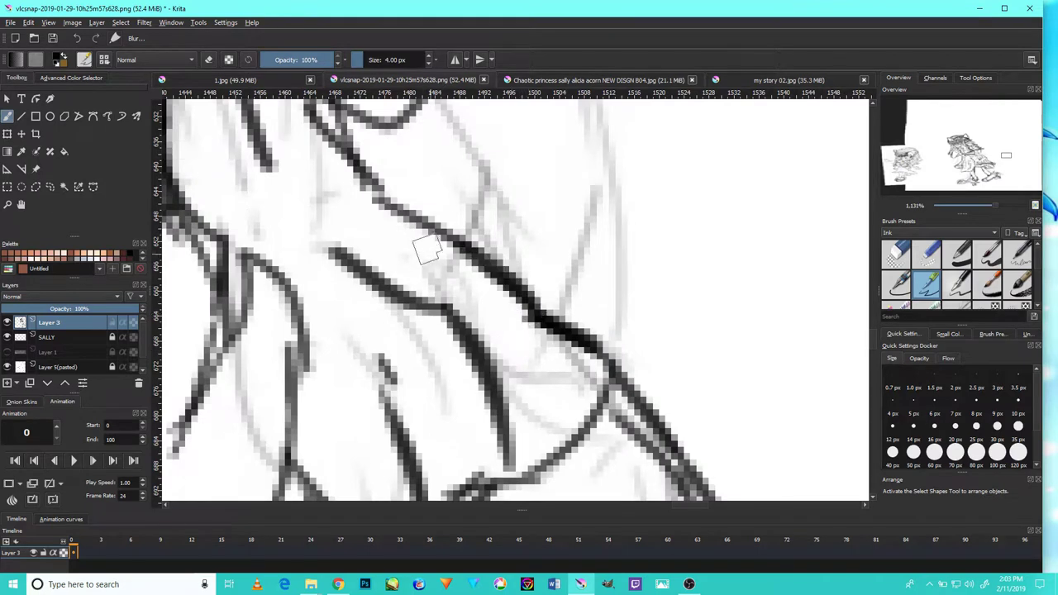
scroll(426, 248, "down", 5)
scroll(384, 297, "up", 4)
scroll(297, 351, "down", 1)
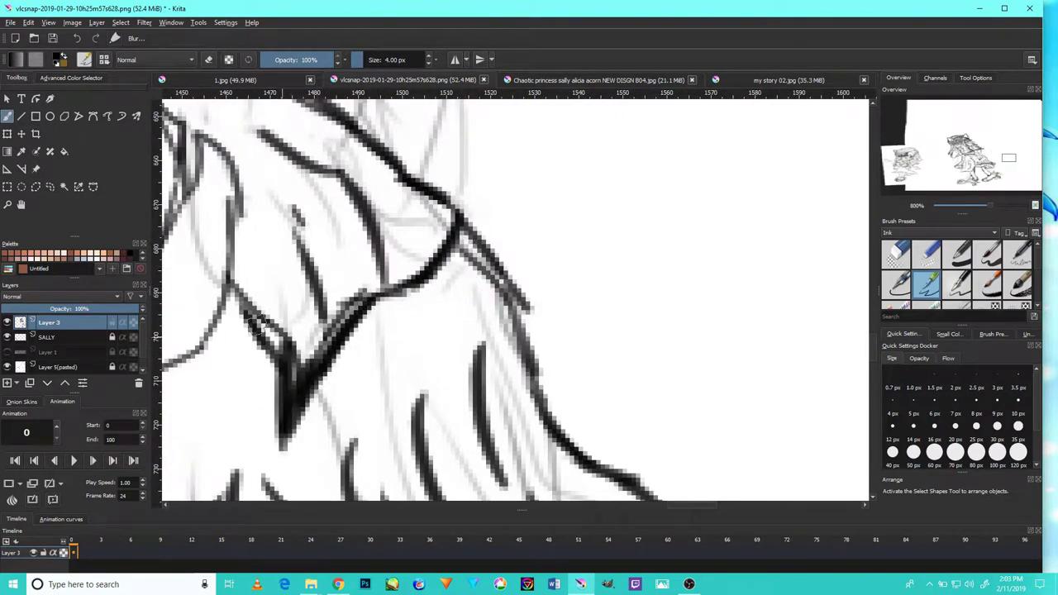
scroll(248, 322, "down", 2)
scroll(227, 304, "up", 2)
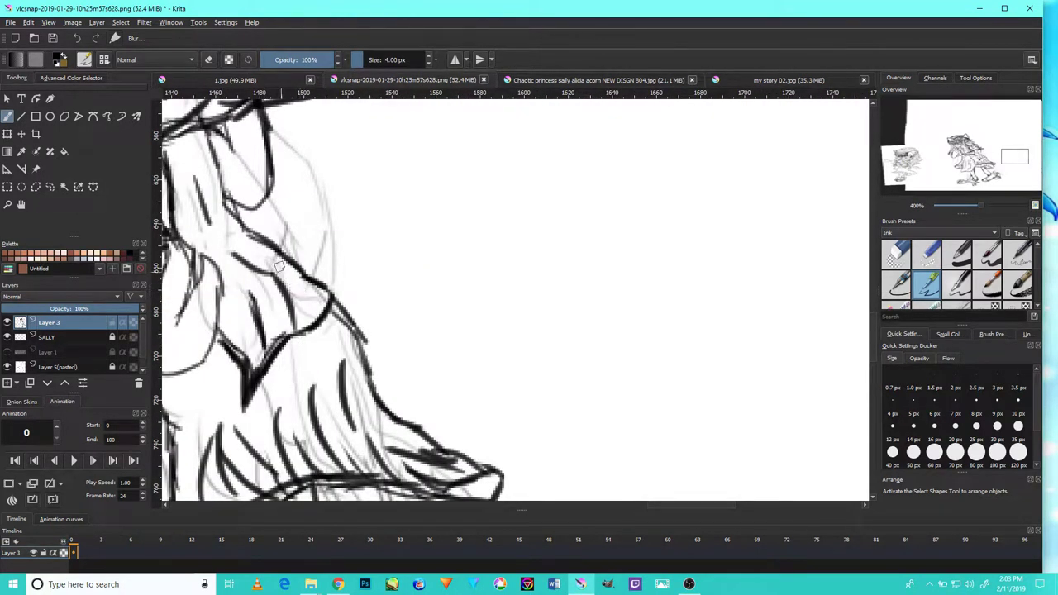
scroll(269, 205, "up", 1)
scroll(330, 281, "up", 1)
scroll(397, 353, "up", 1)
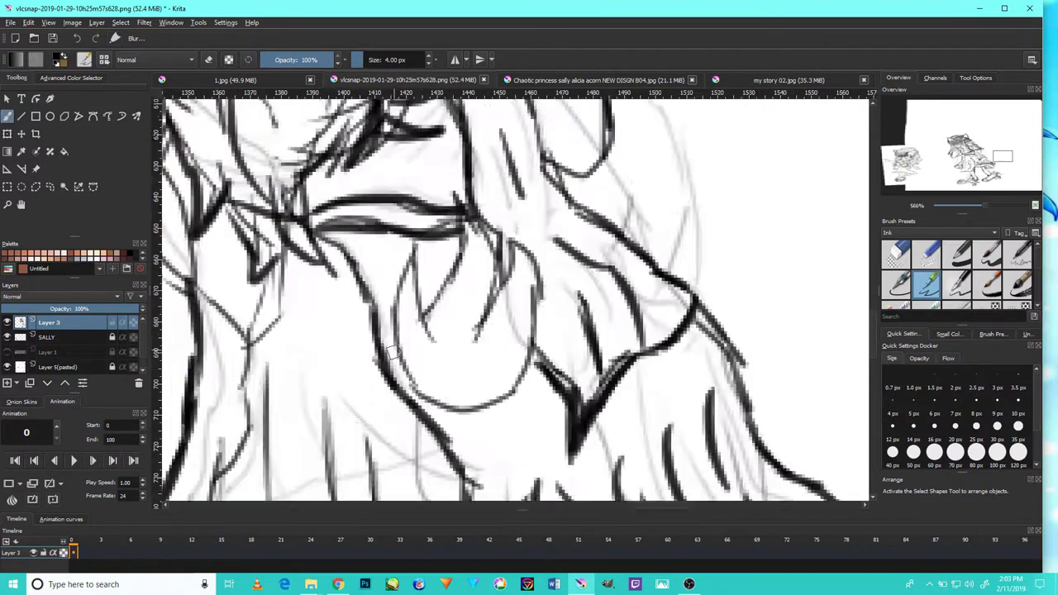
left_click_drag(400, 357, 426, 199)
mouse_move(384, 248)
left_mouse_down()
mouse_move(426, 148)
mouse_move(465, 277)
left_mouse_up()
mouse_move(446, 124)
left_mouse_down()
mouse_move(439, 226)
mouse_move(475, 318)
left_mouse_up()
Ink thick lines in the upper hair and more strands to the right
left_click_drag(524, 208, 541, 308)
mouse_move(475, 342)
left_mouse_down()
mouse_move(532, 248)
mouse_move(536, 140)
mouse_move(615, 305)
left_mouse_up()
left_click_drag(624, 260, 562, 392)
left_click_drag(616, 297, 702, 165)
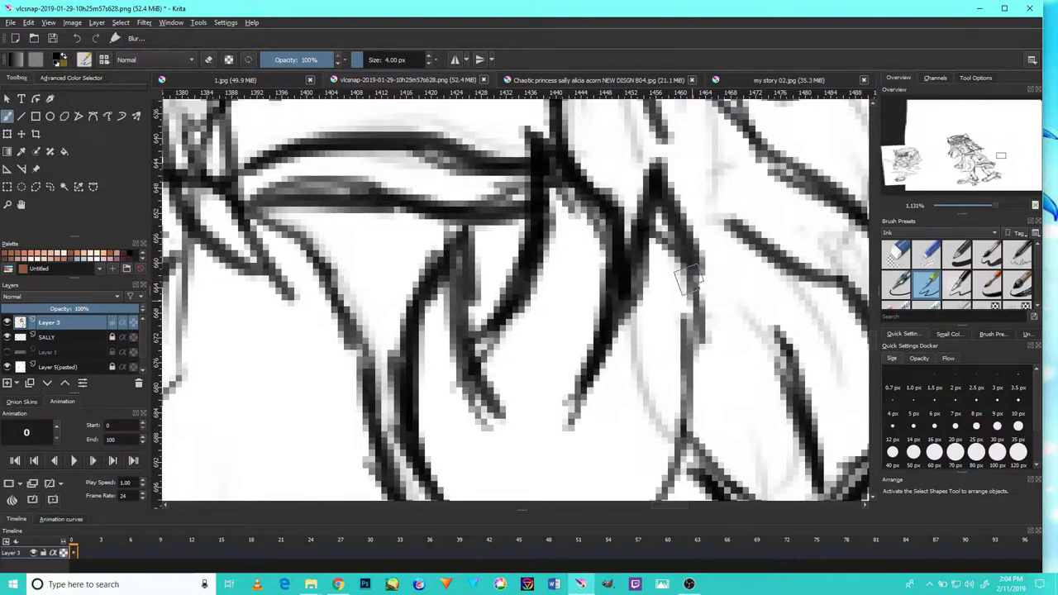
left_click_drag(703, 248, 676, 338)
Ink the round shape's right side and thicken its bottom curve
mouse_move(706, 221)
left_mouse_down()
mouse_move(702, 364)
mouse_move(586, 444)
mouse_move(484, 420)
mouse_move(455, 377)
left_mouse_up()
left_click_drag(522, 446, 618, 446)
left_click_drag(588, 287, 529, 223)
scroll(529, 289, "down", 3)
scroll(496, 330, "down", 3)
scroll(460, 370, "up", 5)
scroll(460, 369, "down", 2)
scroll(423, 264, "down", 1)
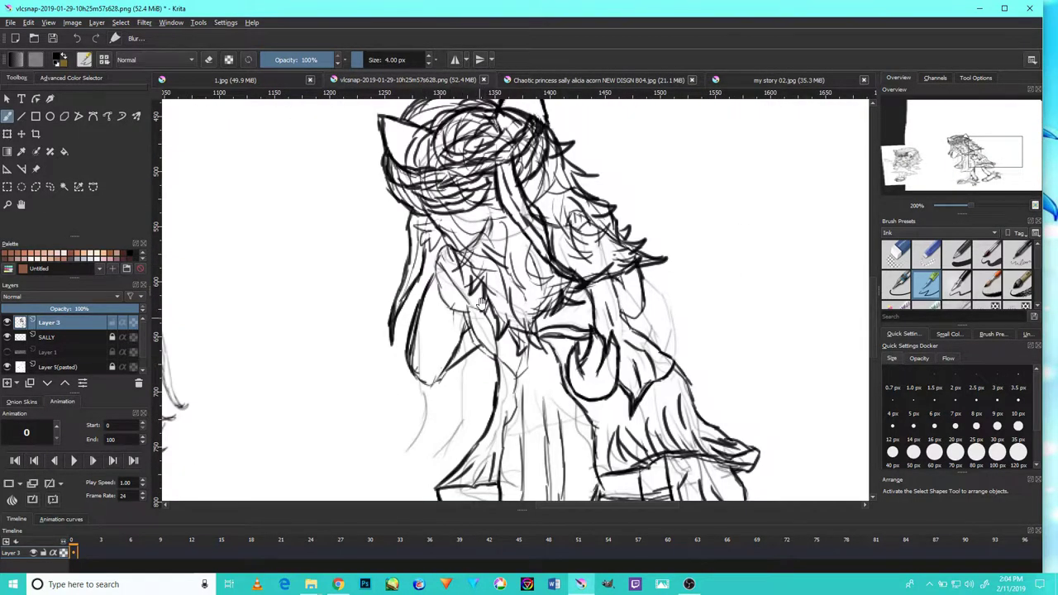
left_click_drag(477, 310, 575, 277)
scroll(559, 229, "up", 4)
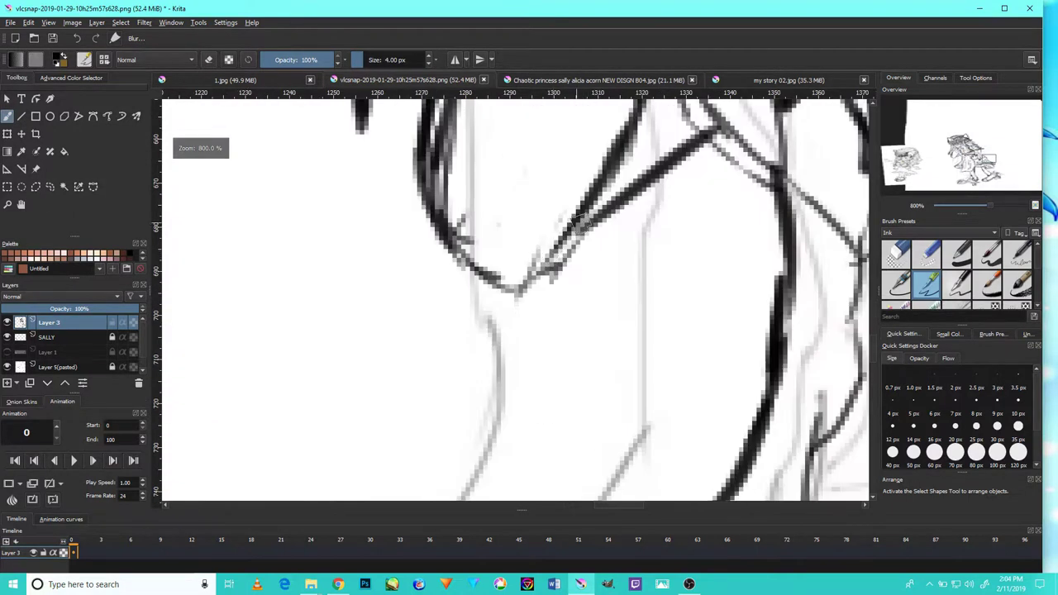
scroll(498, 285, "down", 5)
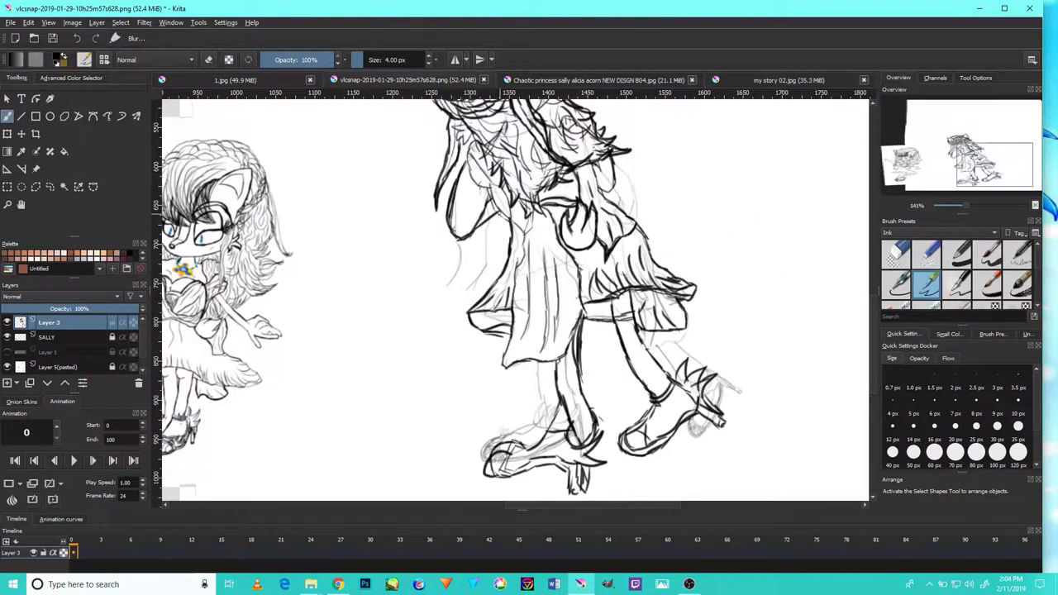
scroll(525, 331, "down", 2)
scroll(524, 330, "up", 9)
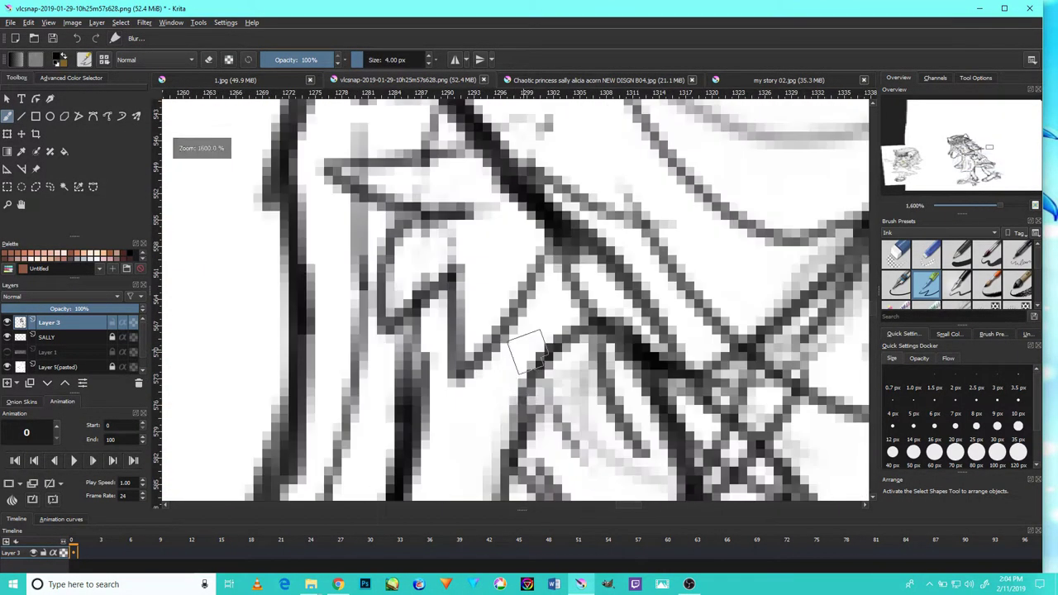
scroll(532, 322, "down", 6)
Ink a bold dark stroke over the tall figure's line art, then bring the legs into view
scroll(529, 347, "up", 5)
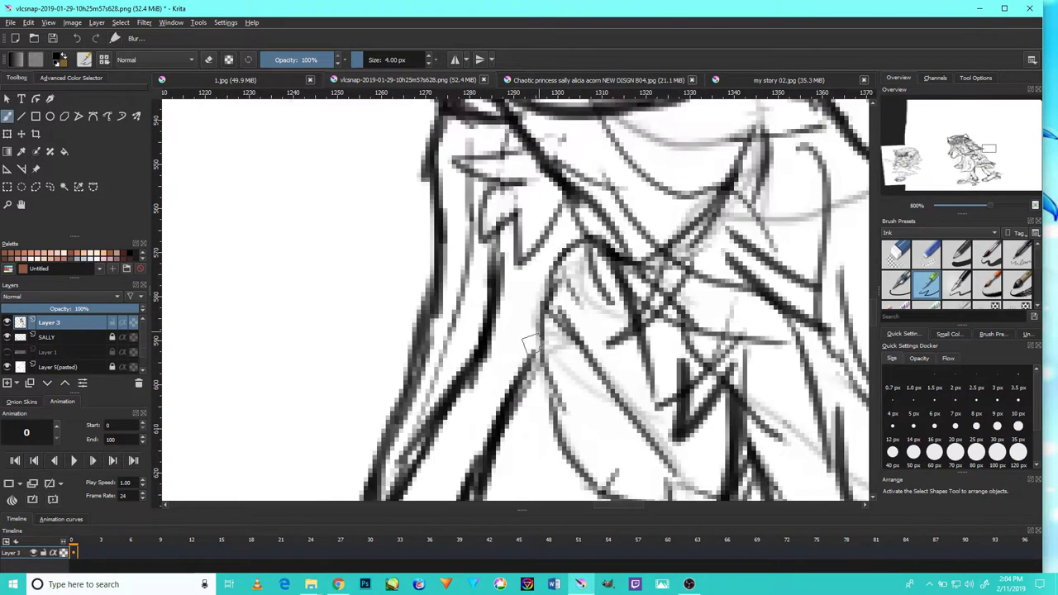
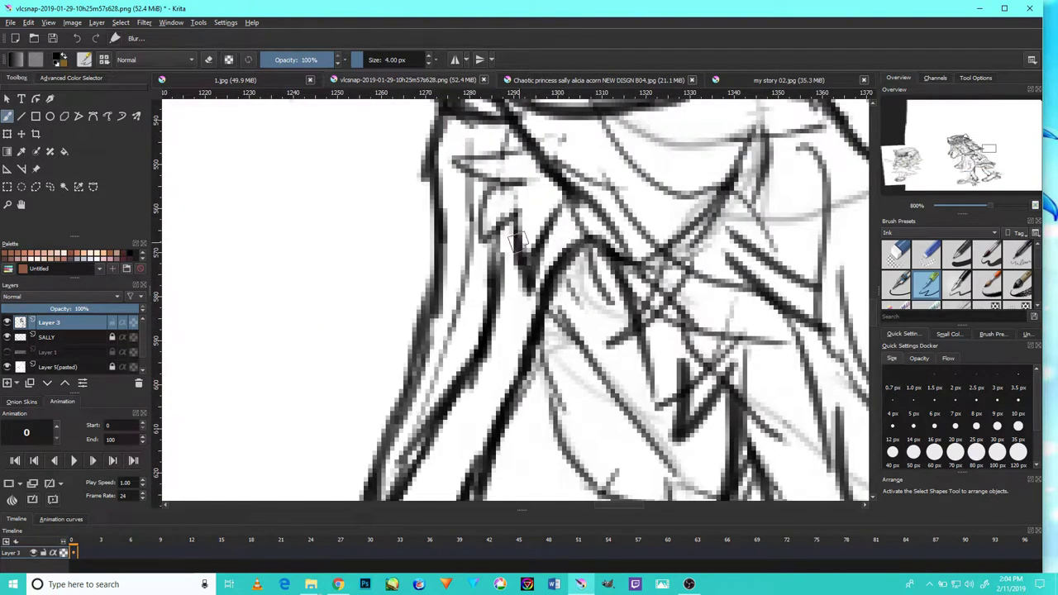
Ink a bold dark stroke over the tall figure's line art, then bring the legs into view
scroll(500, 177, "down", 2)
scroll(496, 198, "down", 3)
scroll(568, 251, "up", 6)
left_click_drag(496, 426, 291, 190)
scroll(297, 200, "down", 3)
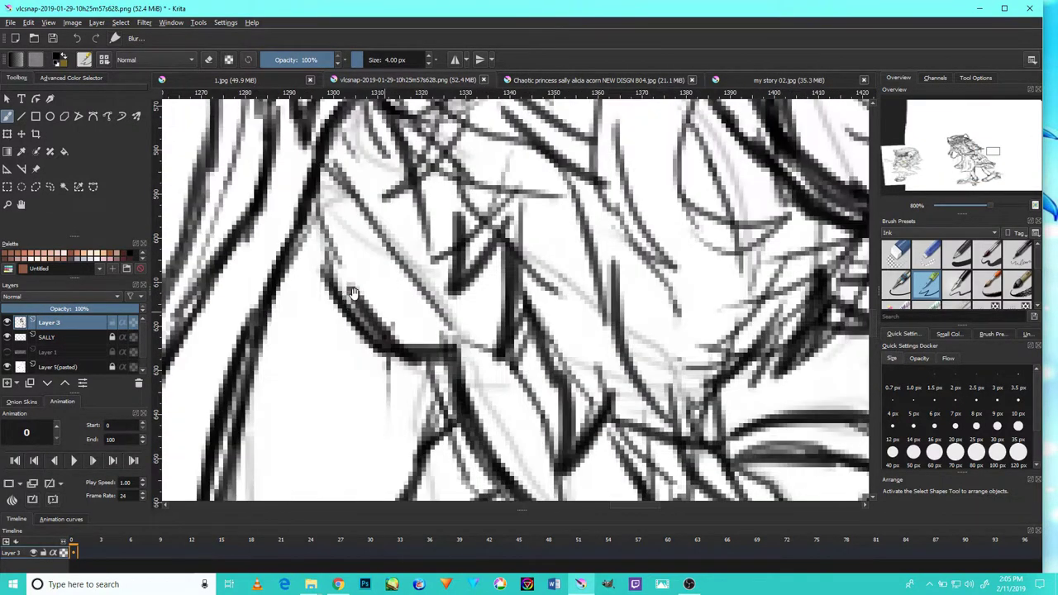
scroll(593, 299, "down", 3)
scroll(628, 347, "up", 1)
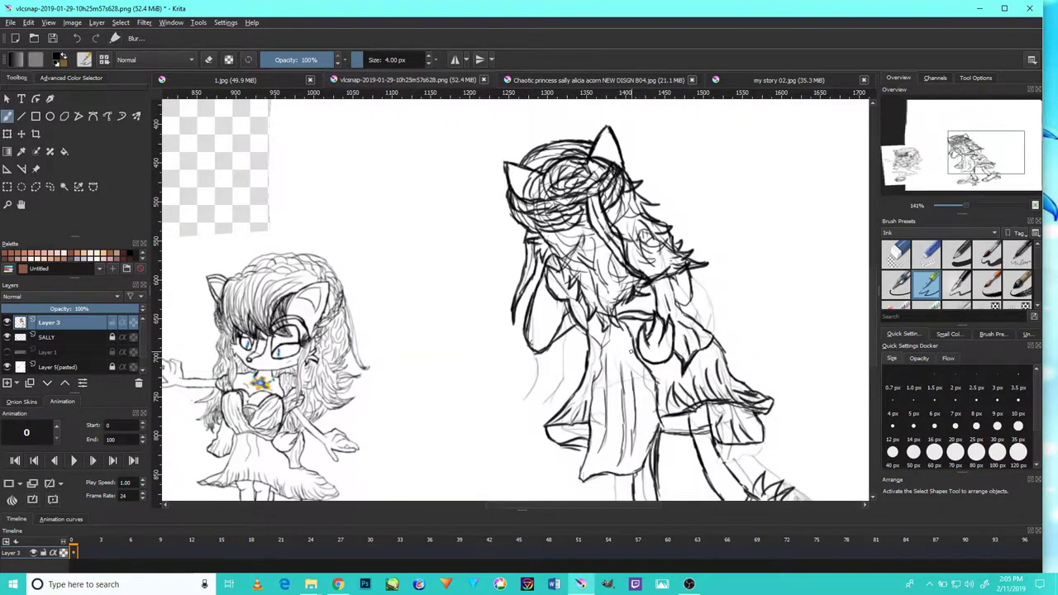
left_click_drag(719, 349, 694, 258)
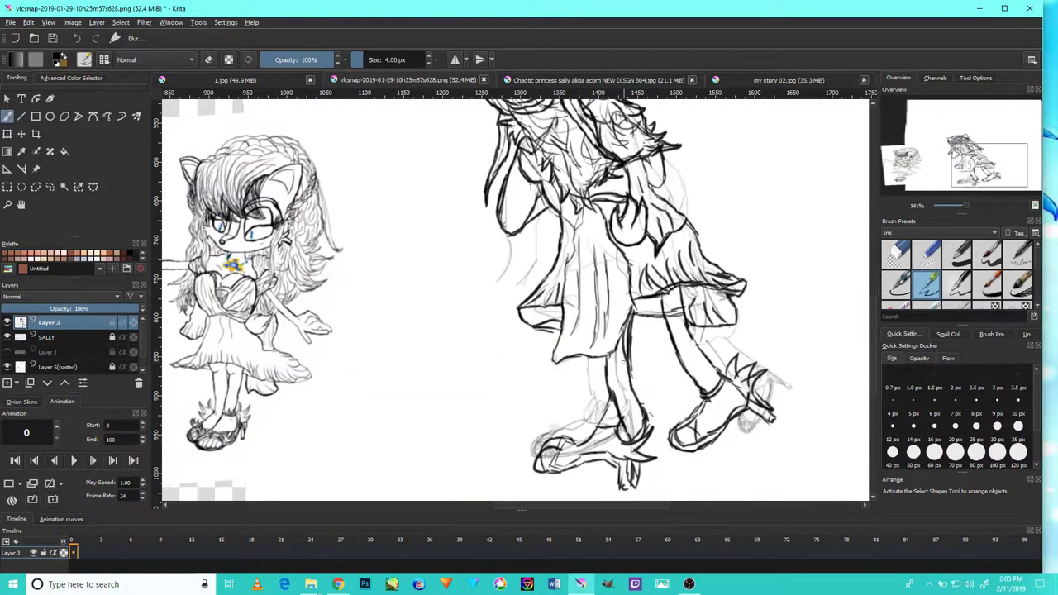
Make the faint Layer 5(pasted) sketch visible, briefly toggling the SALLY layer off and back on
left_click(7, 366)
left_click(7, 337)
left_click(8, 339)
scroll(12, 351, "down", 1)
scroll(20, 363, "up", 1)
scroll(20, 366, "down", 1)
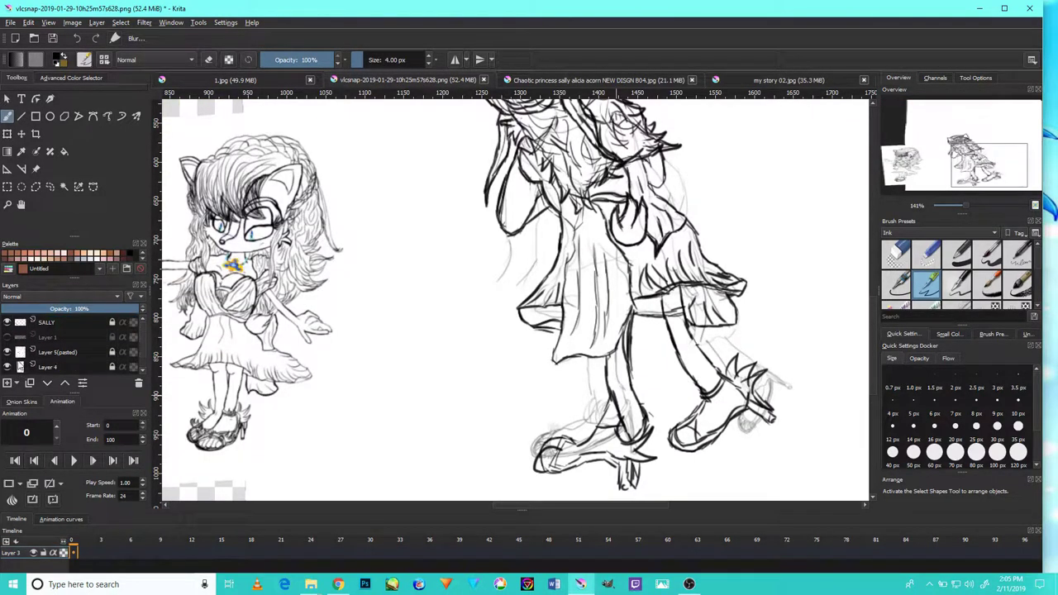
Hide the faint Layer 5(pasted) sketch again
left_click(7, 353)
scroll(674, 297, "up", 3)
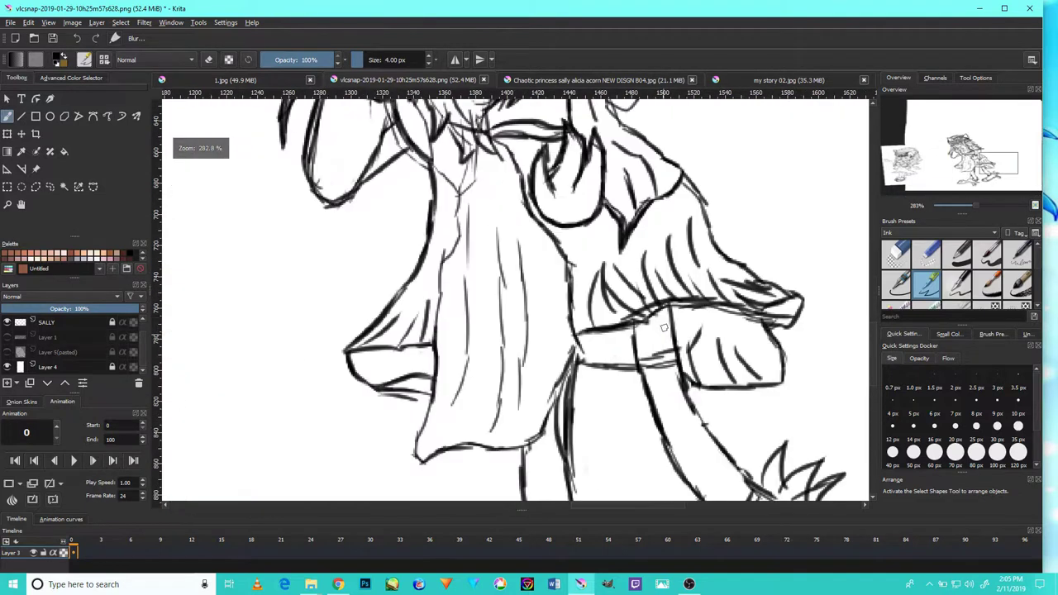
scroll(674, 298, "up", 2)
scroll(731, 364, "down", 2)
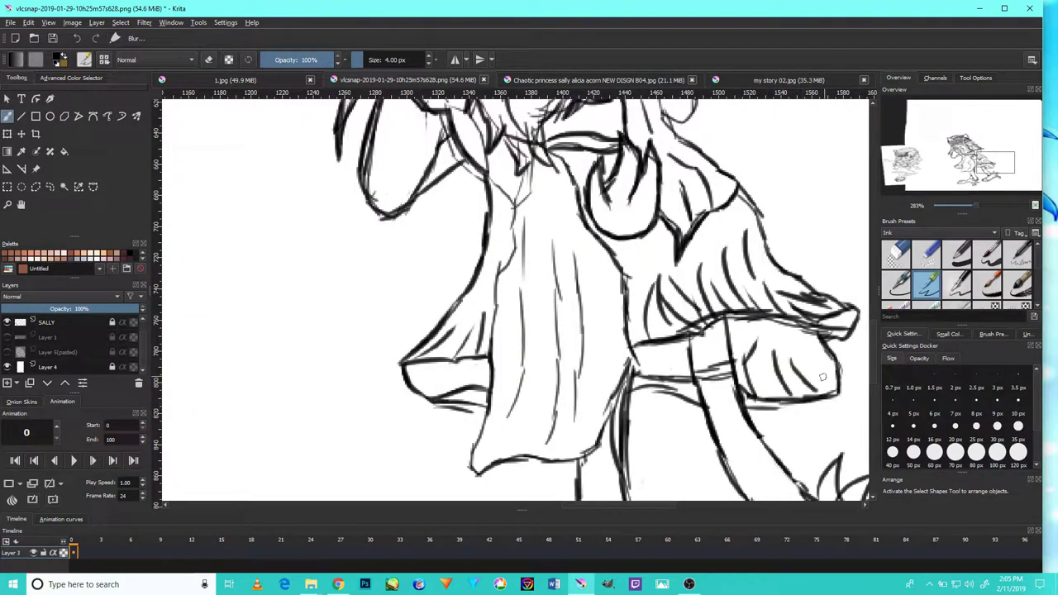
scroll(781, 376, "up", 3)
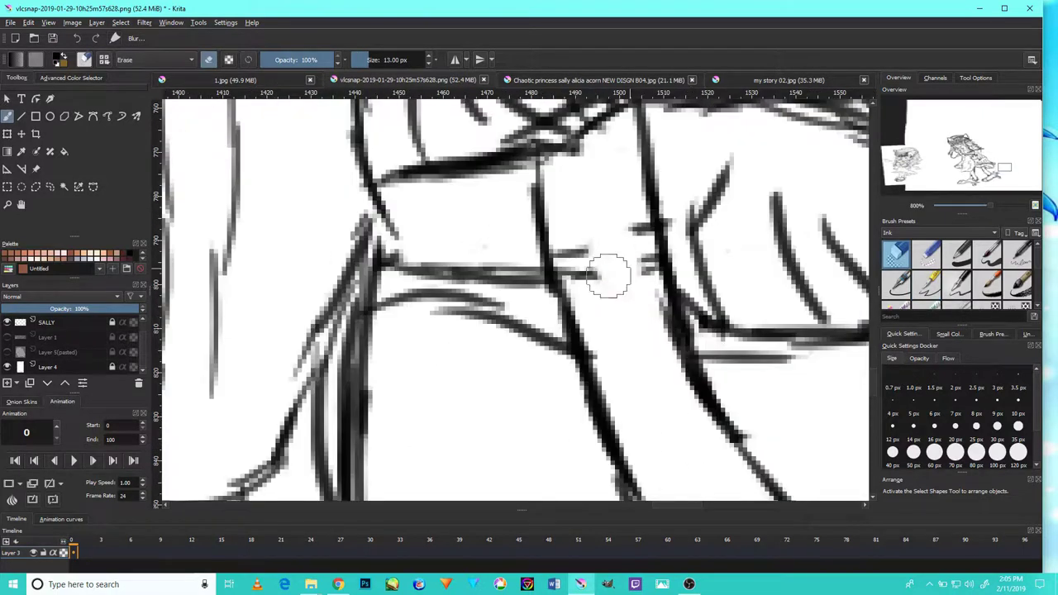
Toggle the eraser on with E, then return to the ink brush
key("e")
scroll(442, 245, "down", 5)
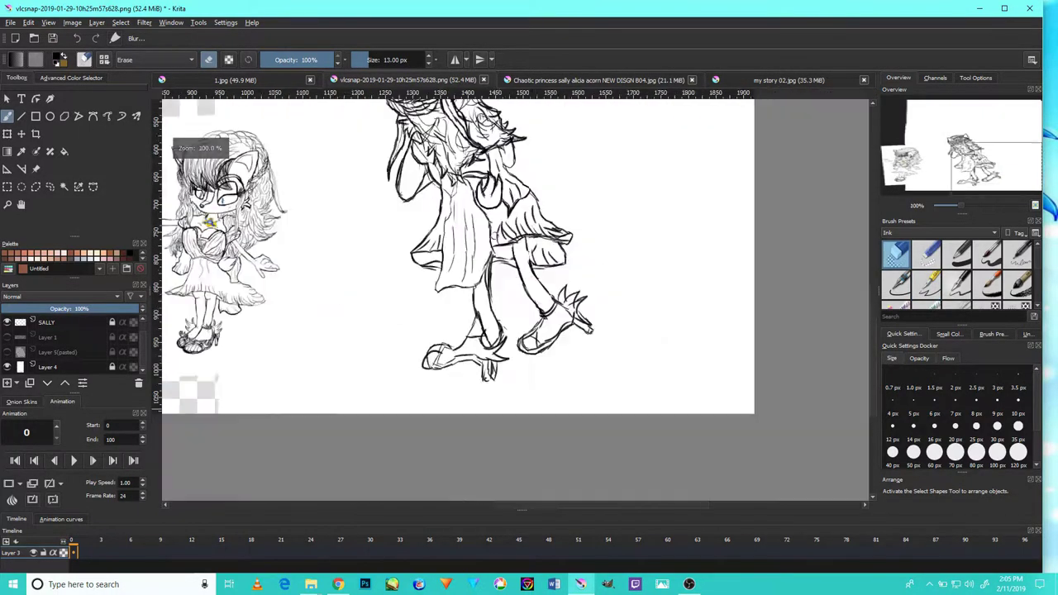
scroll(483, 273, "up", 2)
scroll(487, 275, "up", 3)
key("/")
Zoom in and thicken the curved ink line at the figure's neck
scroll(523, 189, "down", 5)
scroll(564, 415, "up", 5)
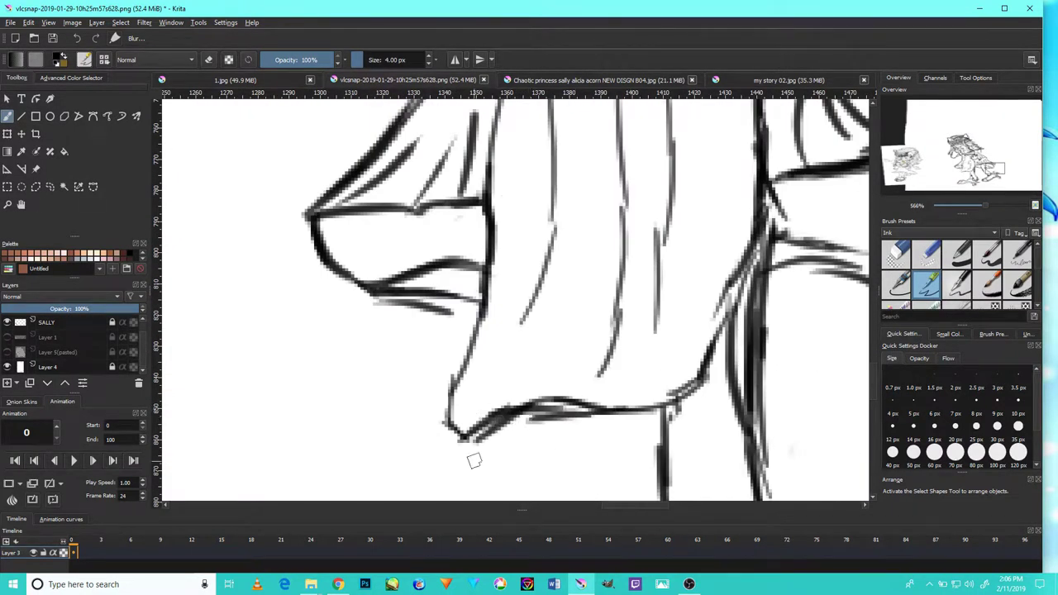
scroll(431, 458, "down", 2)
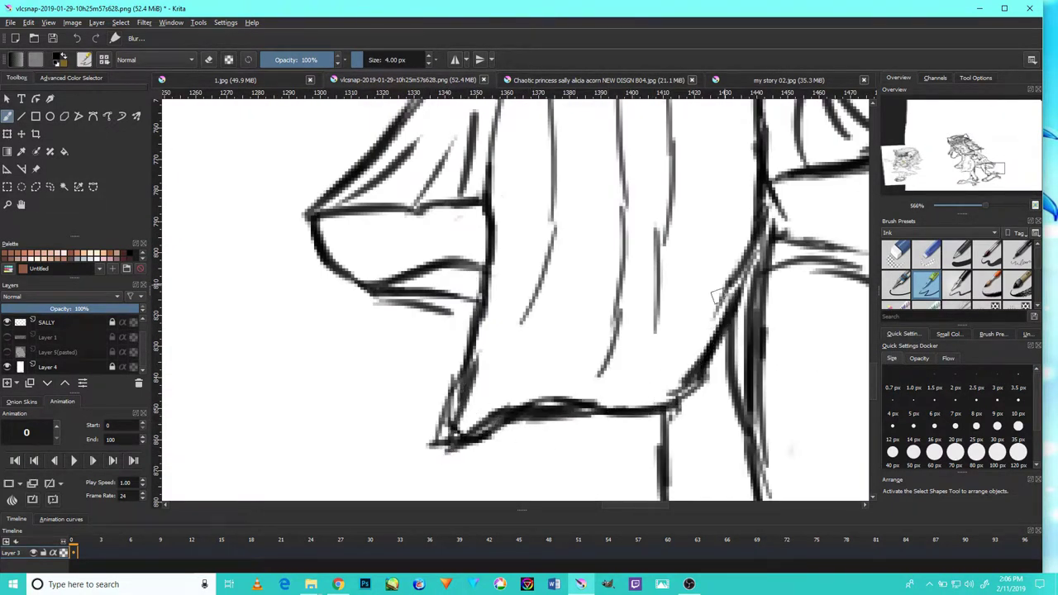
scroll(676, 269, "down", 1)
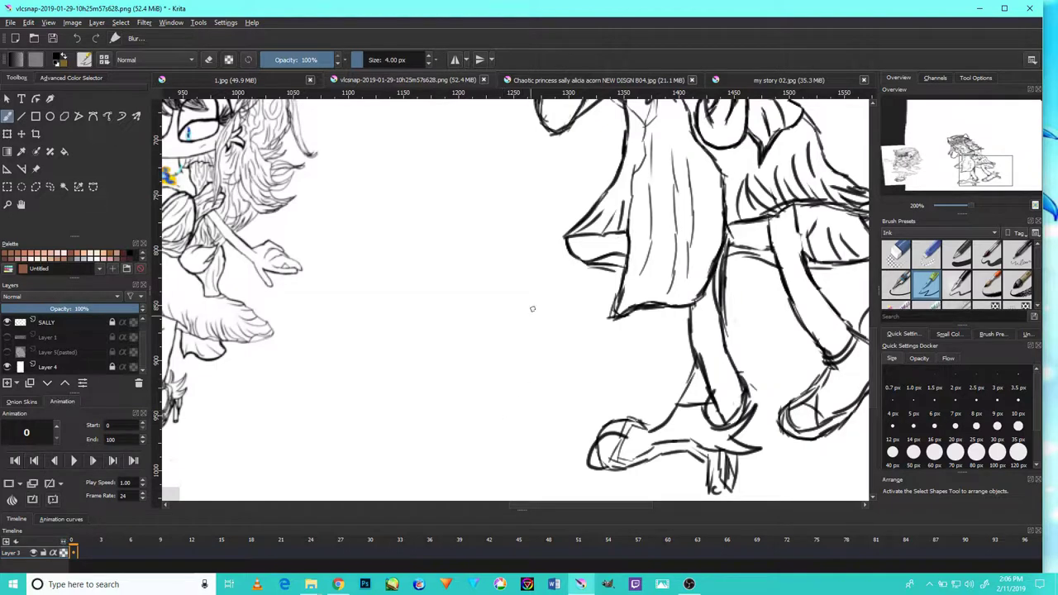
scroll(527, 340, "up", 2)
scroll(537, 355, "up", 2)
scroll(579, 396, "down", 2)
scroll(628, 446, "up", 4)
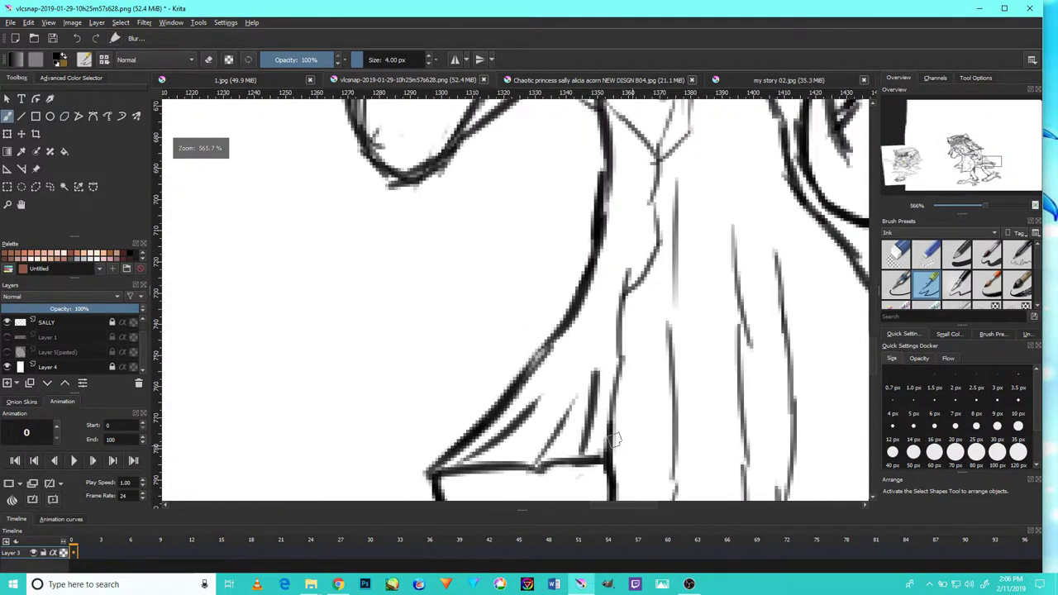
scroll(625, 327, "down", 3)
scroll(611, 285, "up", 3)
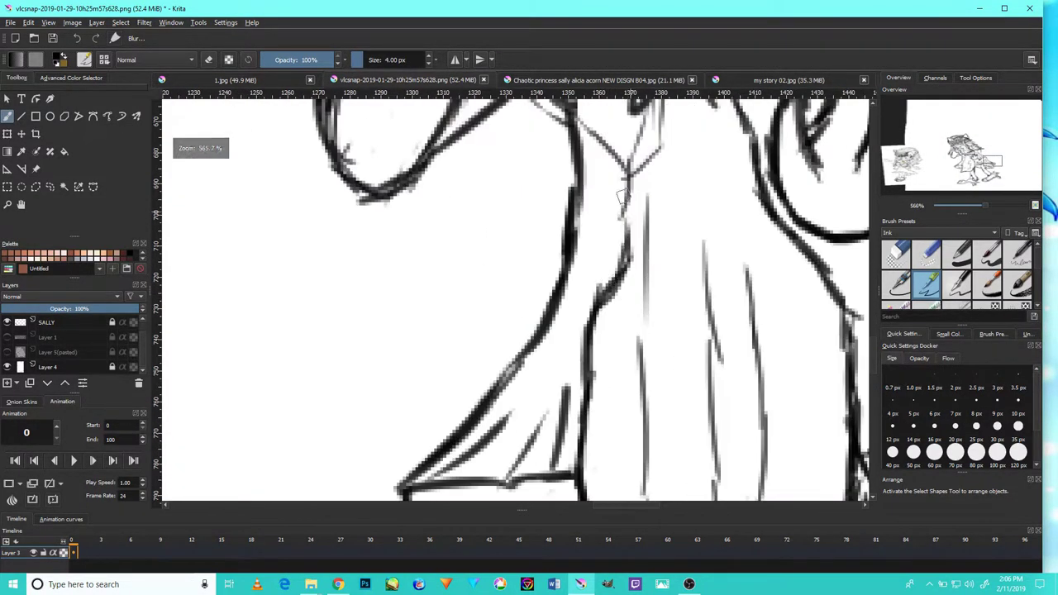
scroll(632, 265, "up", 3)
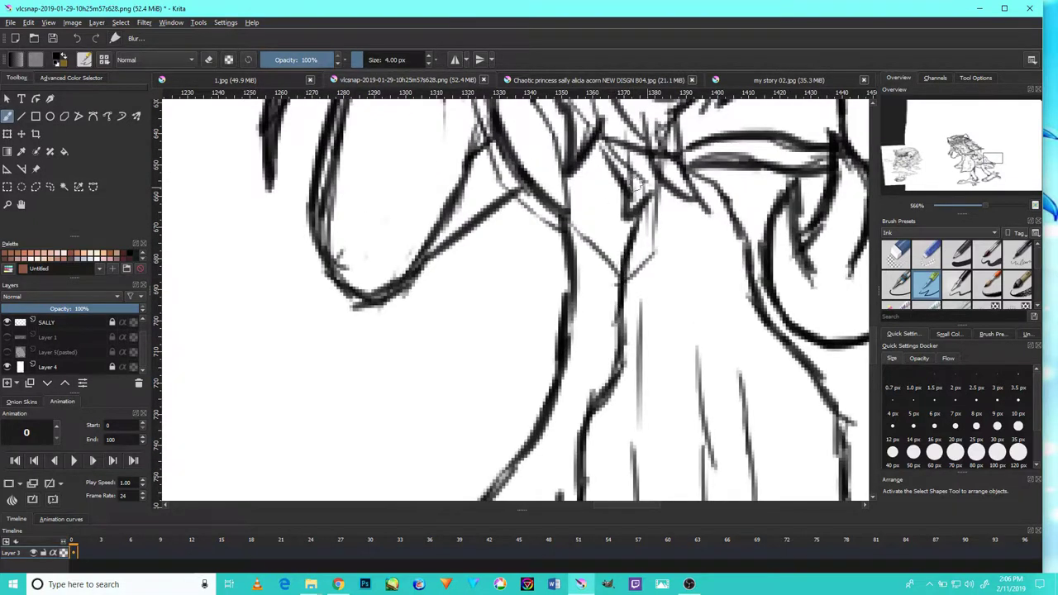
scroll(582, 325, "up", 3)
left_click_drag(475, 253, 500, 274)
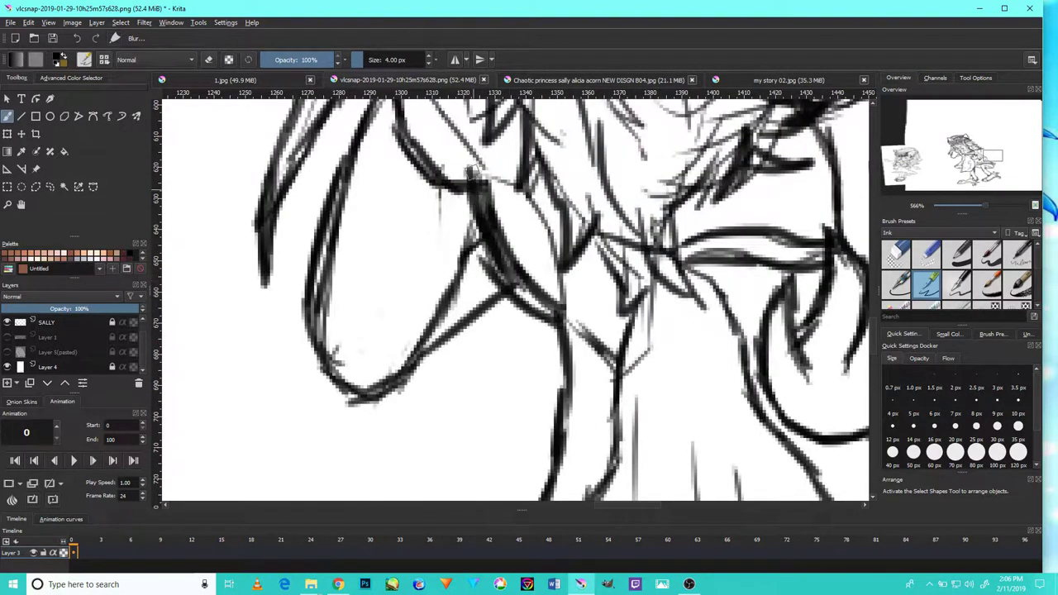
Move to another part of the hair and draw new ink strokes along it
scroll(645, 281, "down", 5)
scroll(660, 330, "down", 1)
scroll(773, 416, "up", 4)
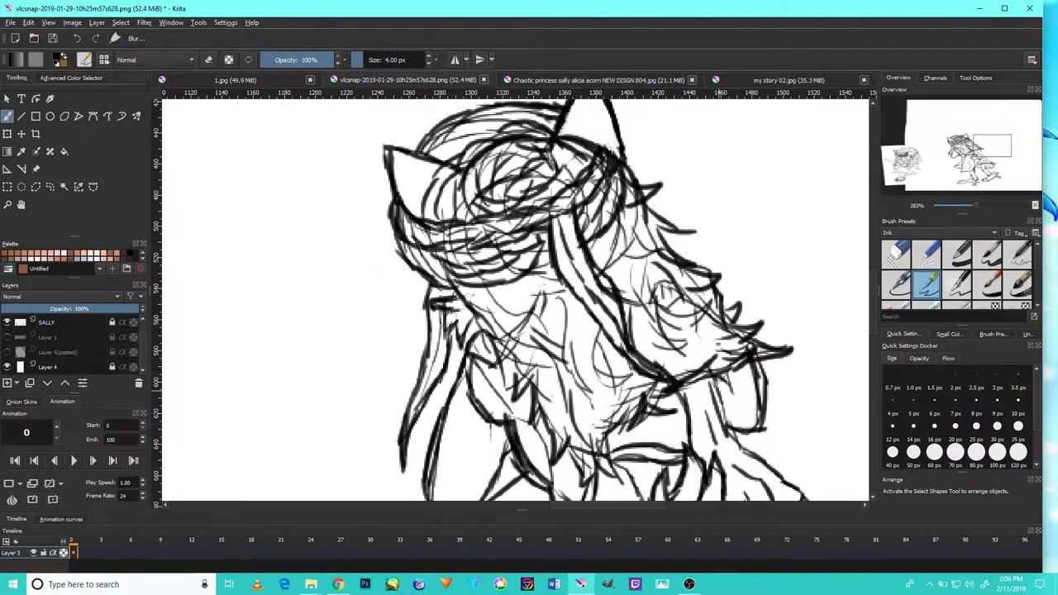
scroll(742, 429, "down", 2)
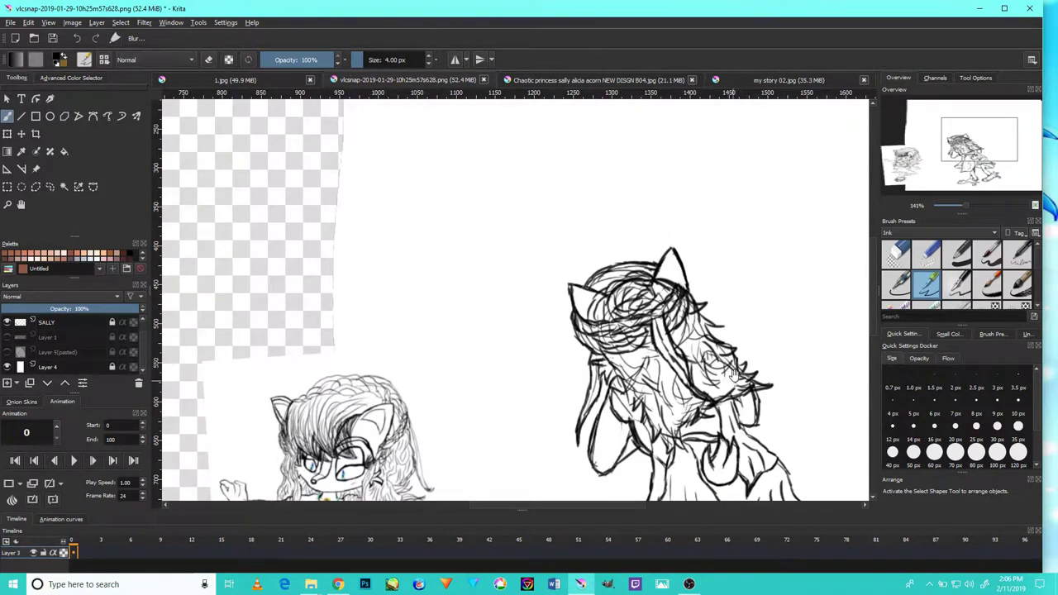
scroll(732, 373, "up", 1)
scroll(672, 300, "up", 5)
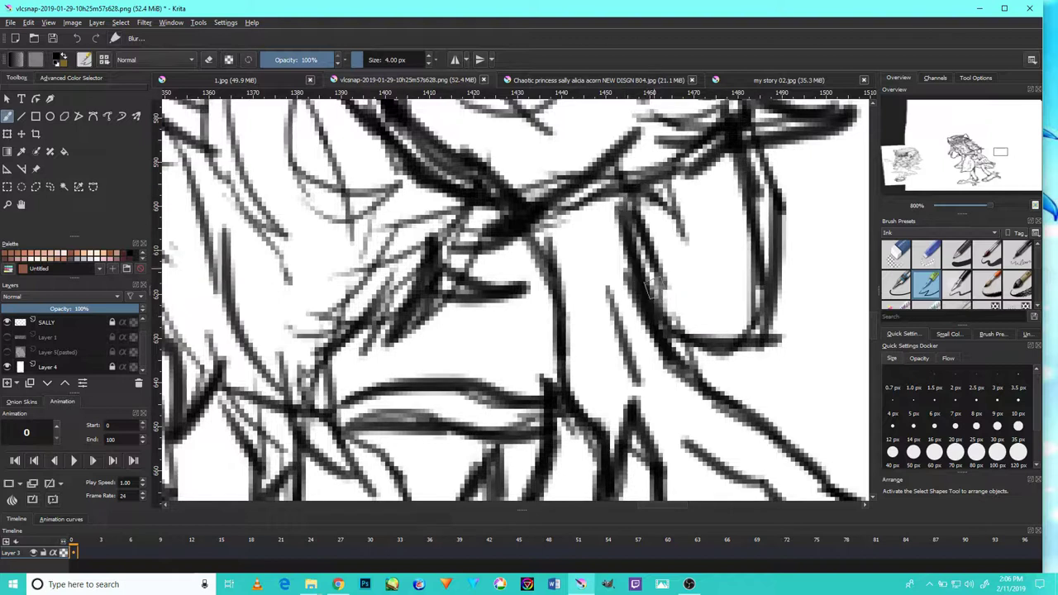
left_click_drag(730, 366, 747, 299)
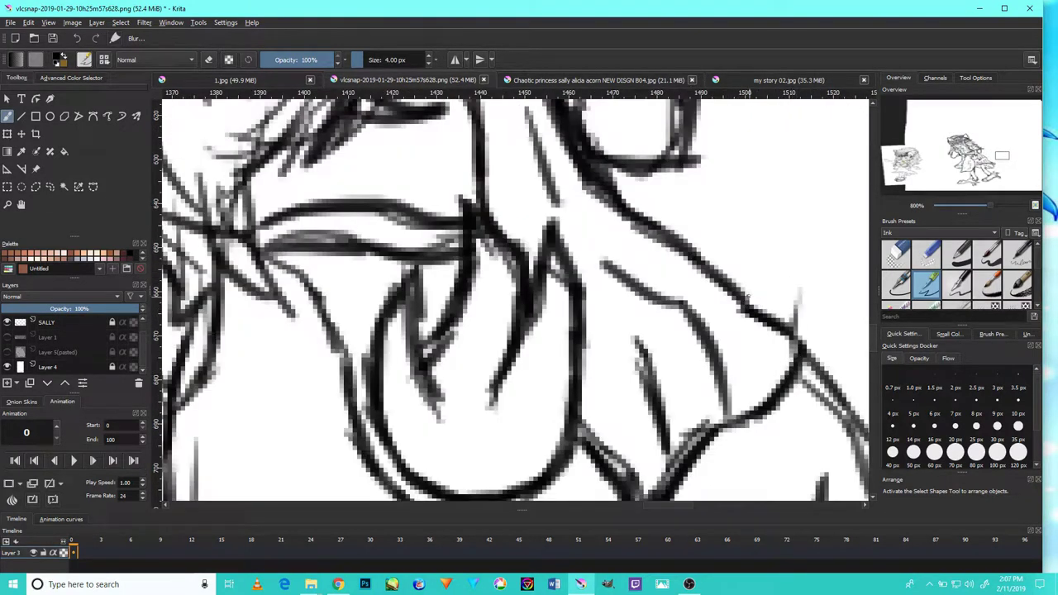
mouse_move(814, 290)
left_mouse_down()
mouse_move(756, 296)
mouse_move(625, 174)
left_mouse_up()
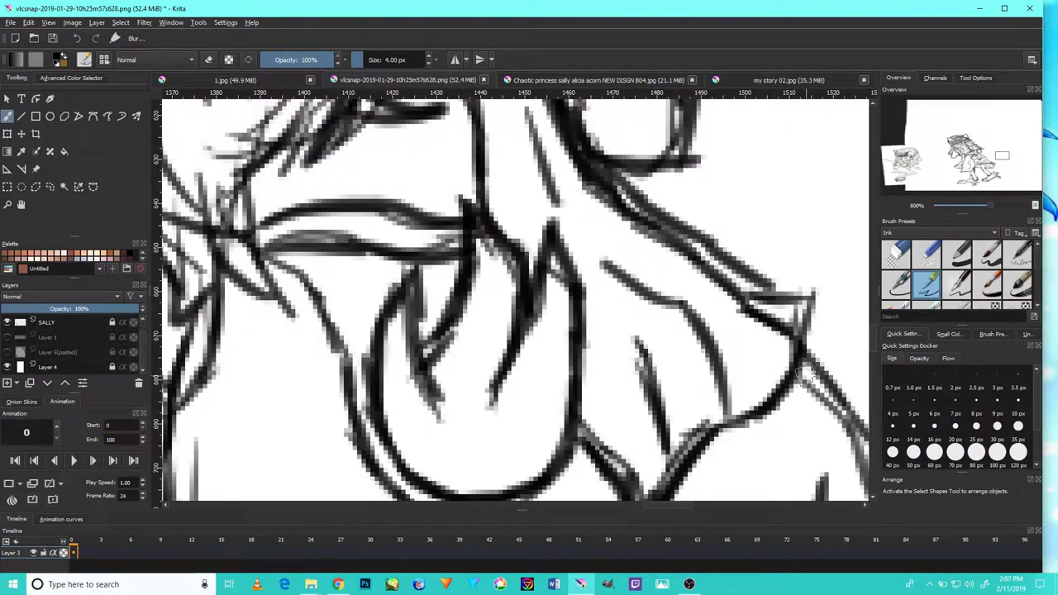
Pan and zoom across the skirt, body and neighbouring areas to review the inking
scroll(805, 378, "down", 4)
mouse_move(808, 283)
left_mouse_down()
mouse_move(746, 298)
mouse_move(665, 273)
left_mouse_up()
scroll(666, 277, "up", 2)
scroll(666, 285, "up", 3)
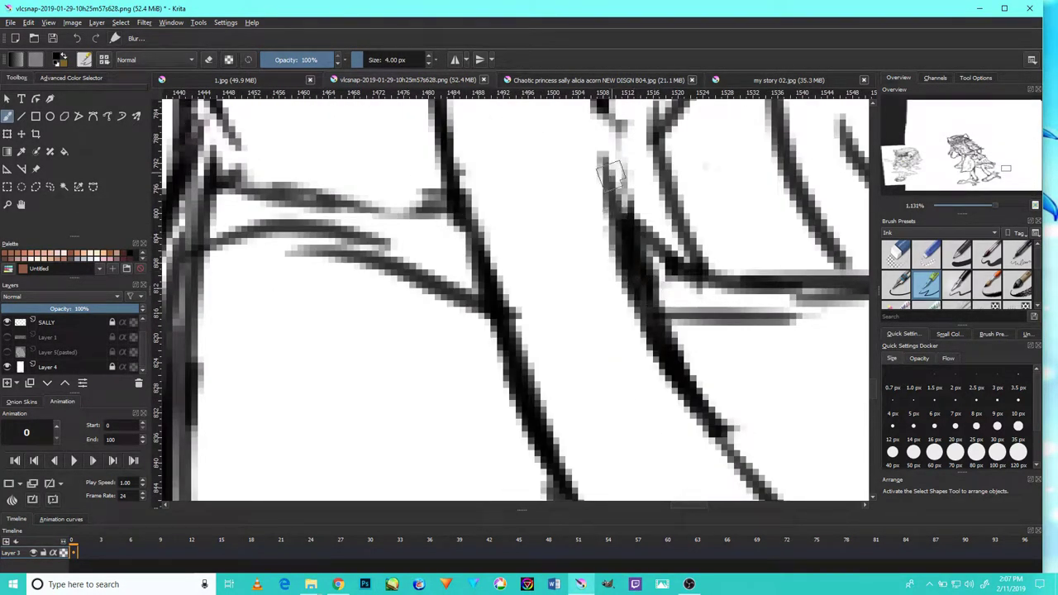
left_click_drag(632, 277, 496, 302)
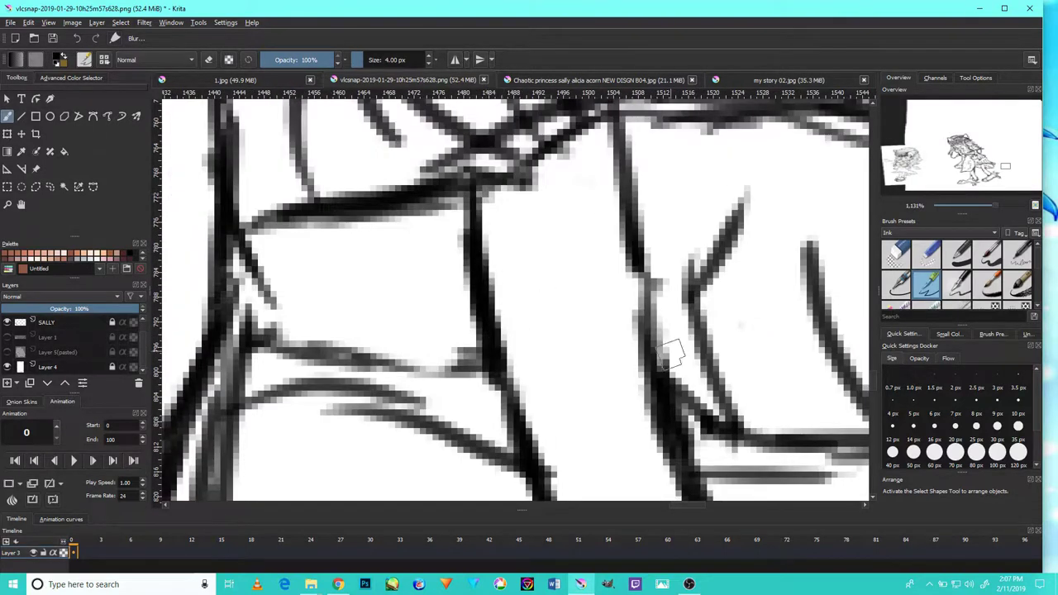
scroll(720, 294, "down", 5)
scroll(721, 295, "up", 3)
scroll(582, 354, "up", 1)
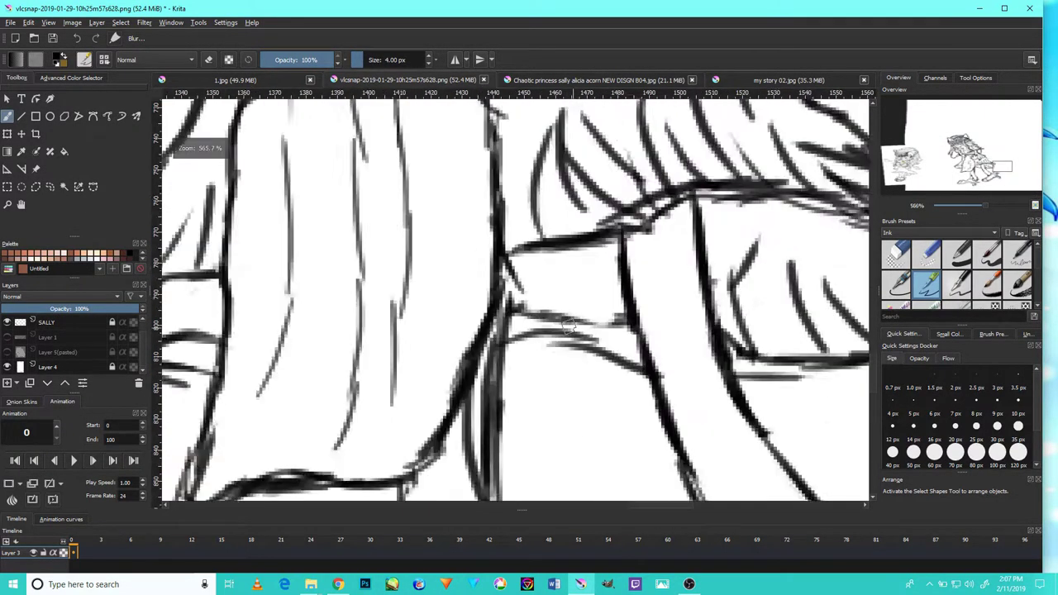
scroll(583, 354, "up", 1)
scroll(581, 349, "down", 3)
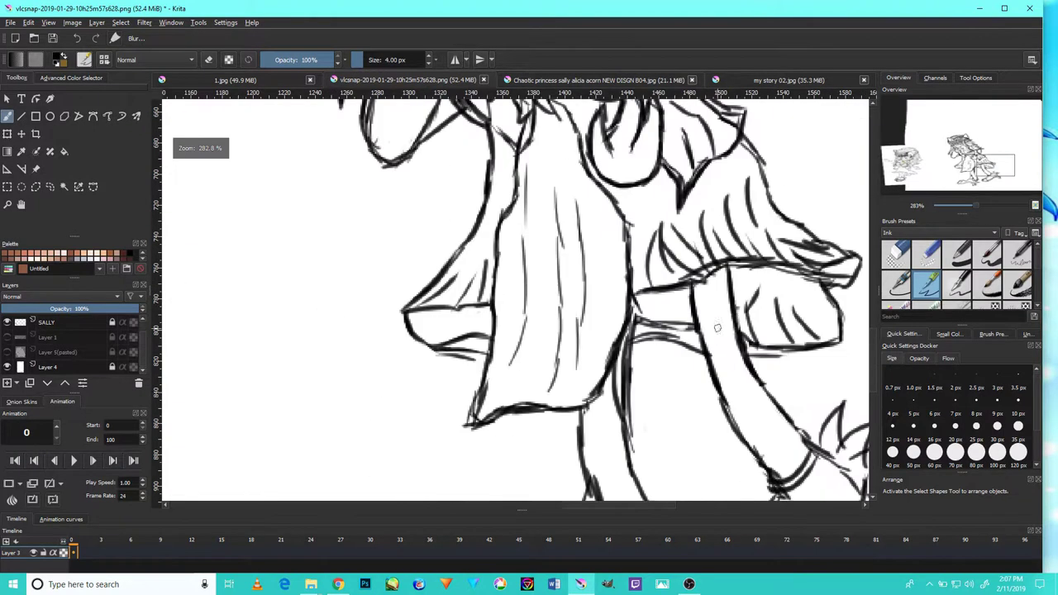
scroll(700, 324, "up", 2)
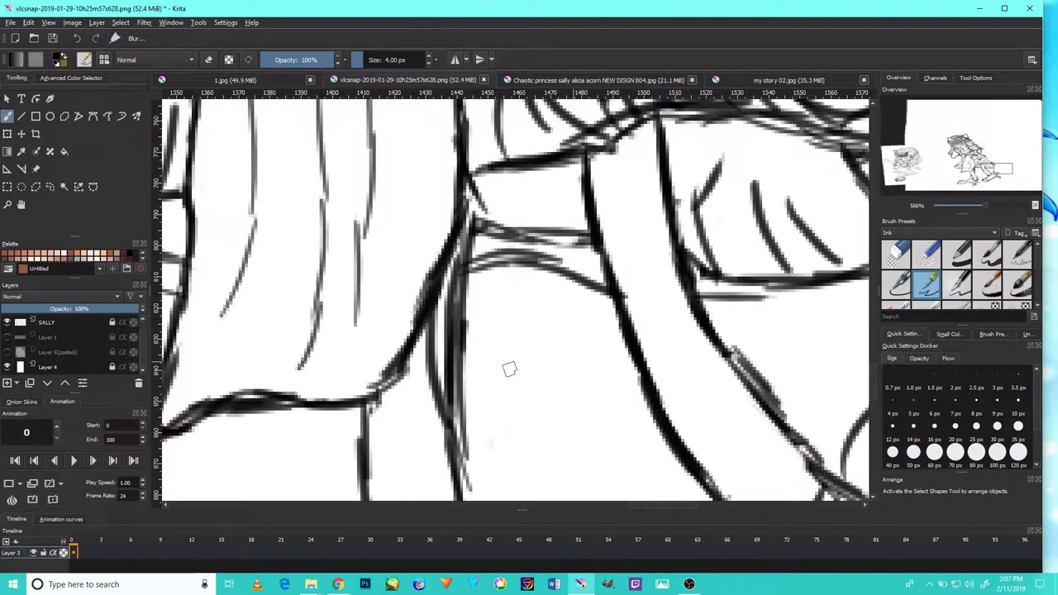
scroll(516, 376, "down", 2)
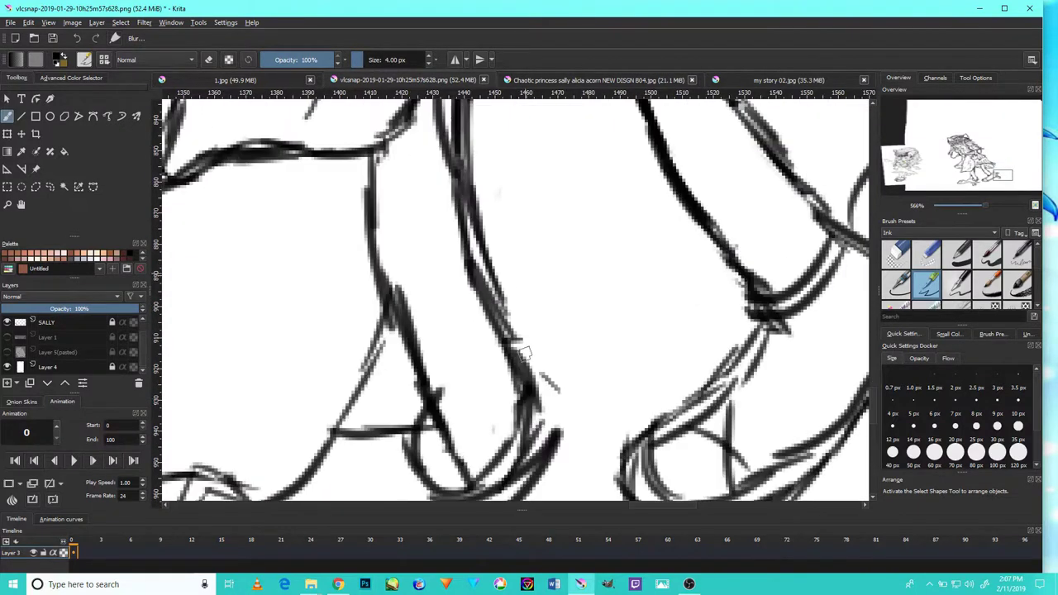
scroll(521, 364, "down", 2)
scroll(520, 355, "down", 4)
scroll(537, 413, "up", 2)
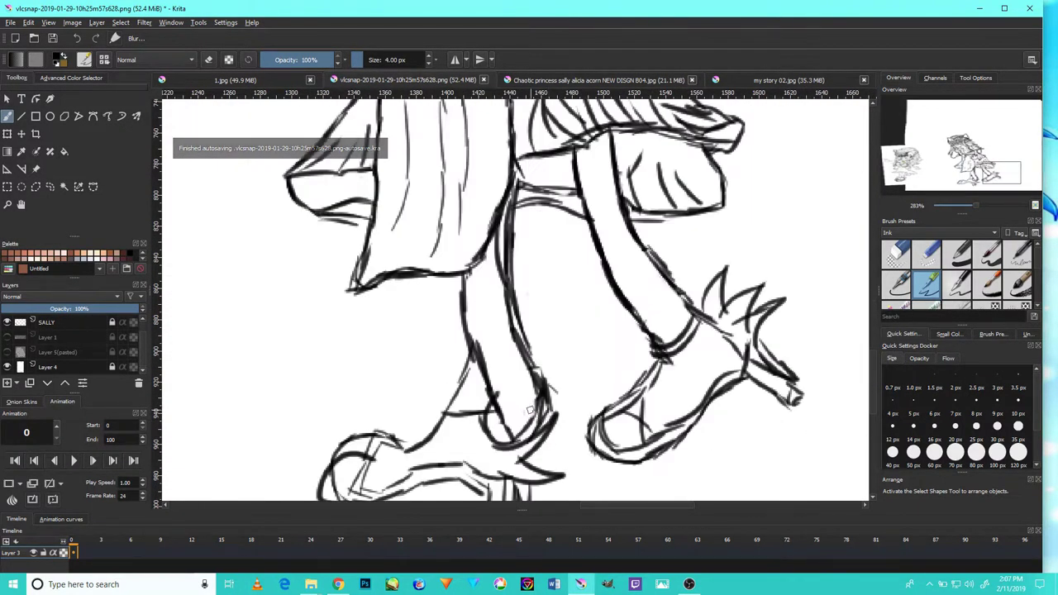
scroll(731, 310, "up", 3)
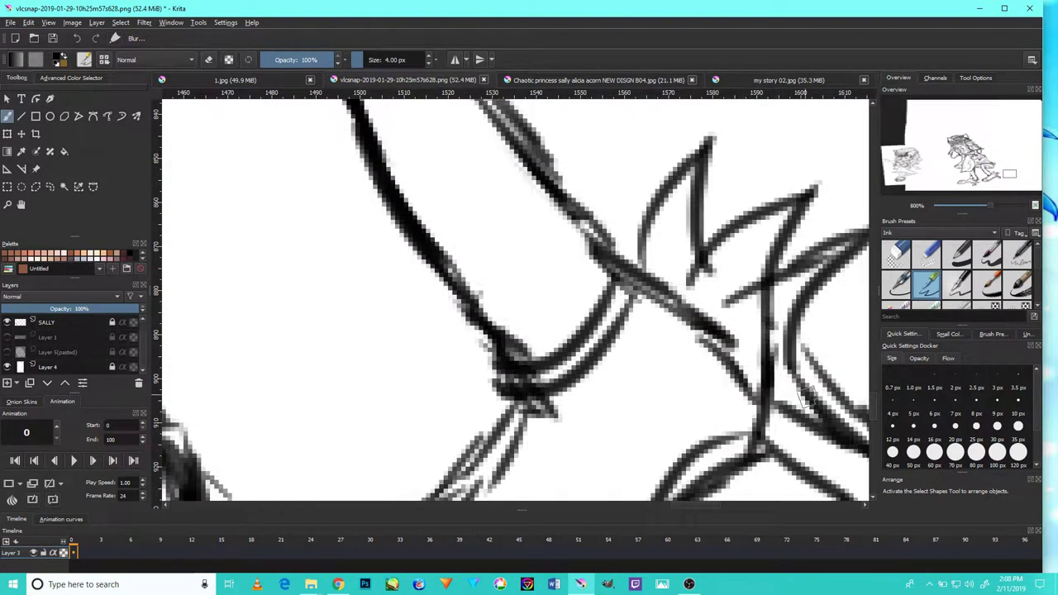
Erase the rough strokes on the foot outline and the stray lines along the ankle
scroll(793, 272, "down", 2)
scroll(748, 246, "up", 2)
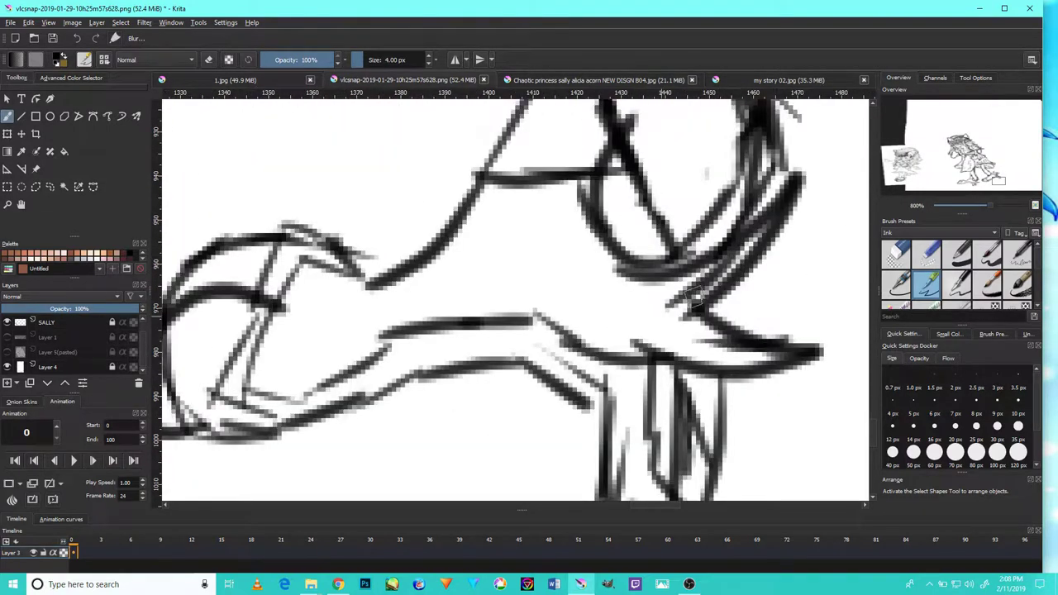
scroll(727, 239, "down", 4)
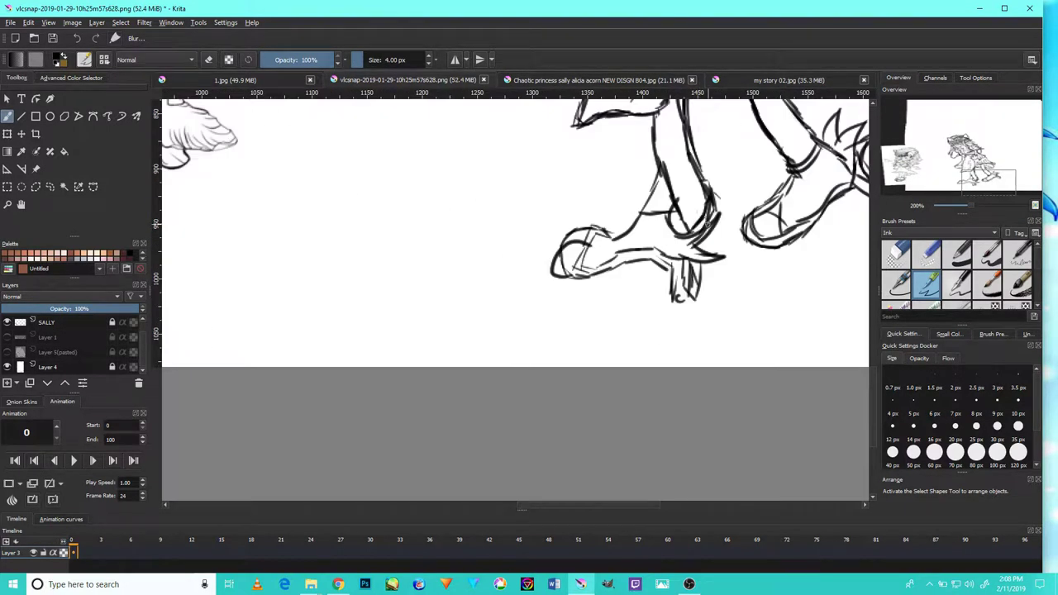
scroll(708, 223, "up", 2)
key("e")
left_click_drag(702, 264, 686, 286)
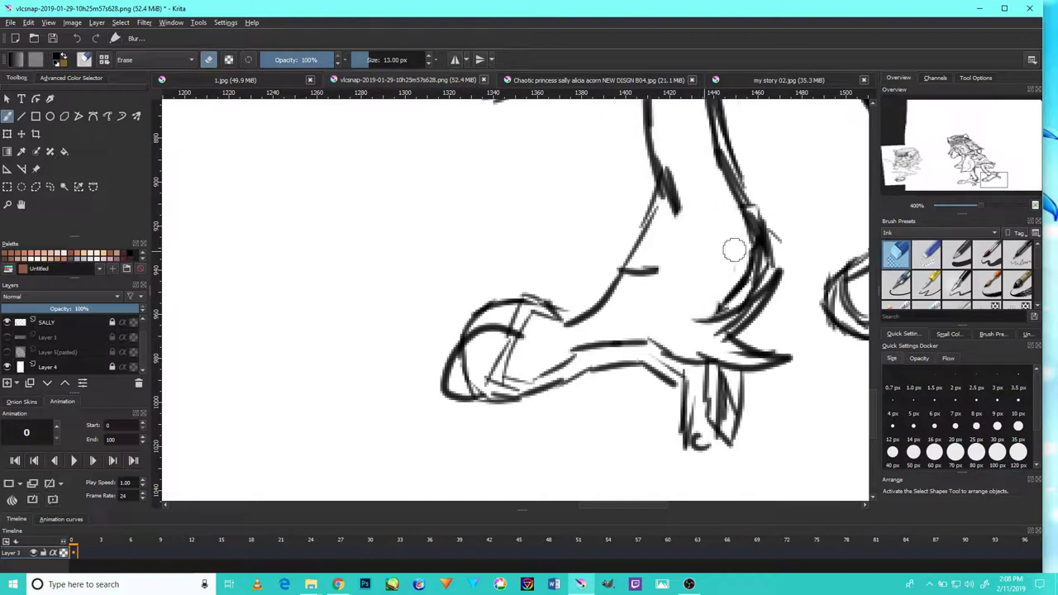
mouse_move(737, 251)
left_mouse_down()
mouse_move(751, 247)
mouse_move(756, 271)
mouse_move(727, 241)
left_mouse_up()
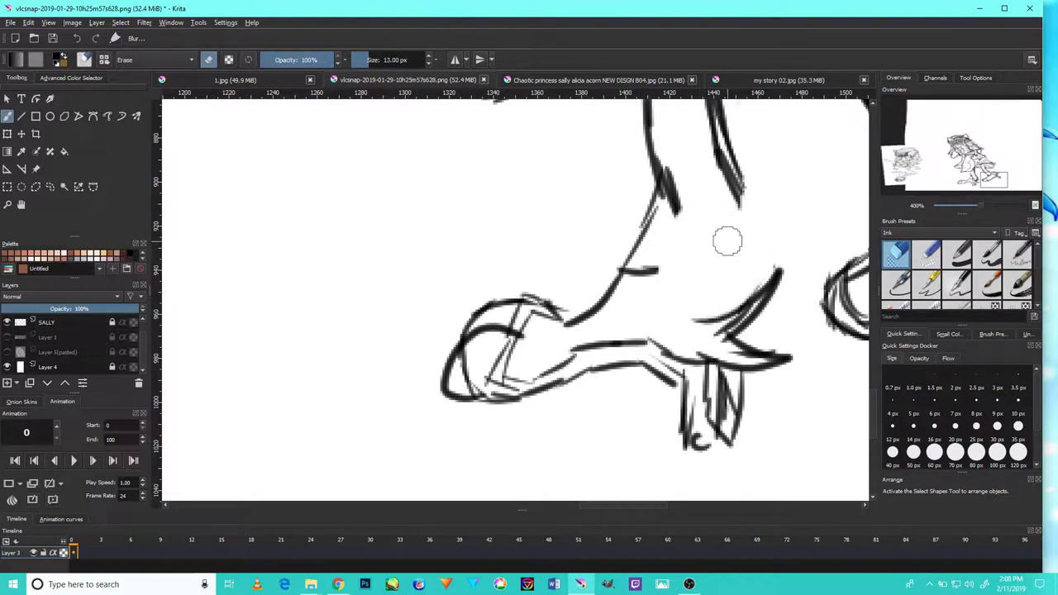
Back on the ink brush, redraw the foot's upper curve, thicken the ankle strands and add lines below
key("slash")
mouse_move(752, 289)
left_mouse_down()
mouse_move(782, 204)
mouse_move(727, 277)
left_mouse_up()
right_click(697, 213)
right_click(777, 262)
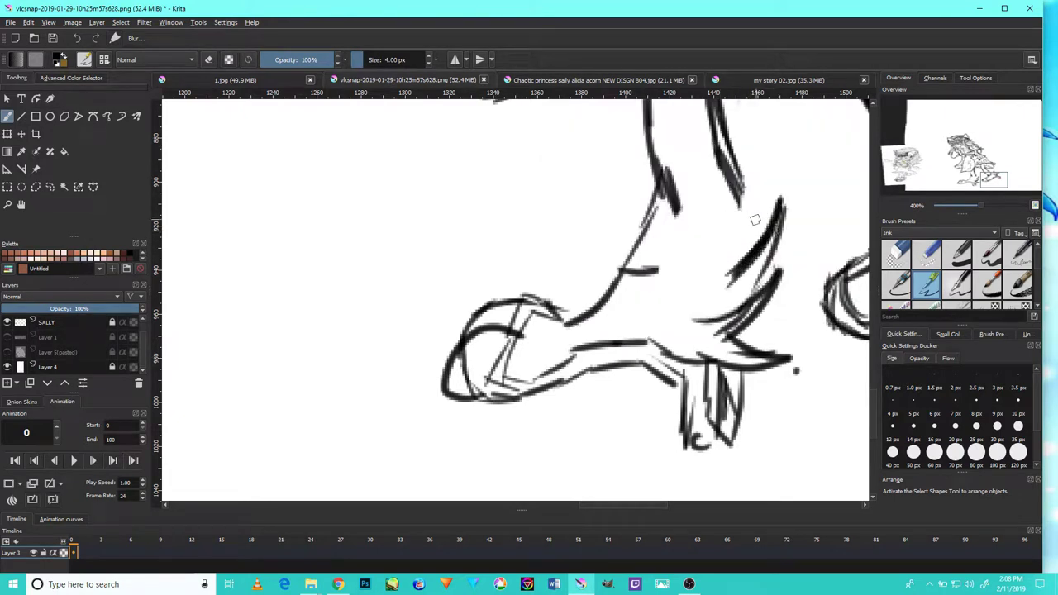
left_click_drag(765, 233, 712, 157)
mouse_move(641, 219)
left_mouse_down()
mouse_move(756, 236)
mouse_move(674, 277)
left_mouse_up()
left_click_drag(665, 281, 642, 254)
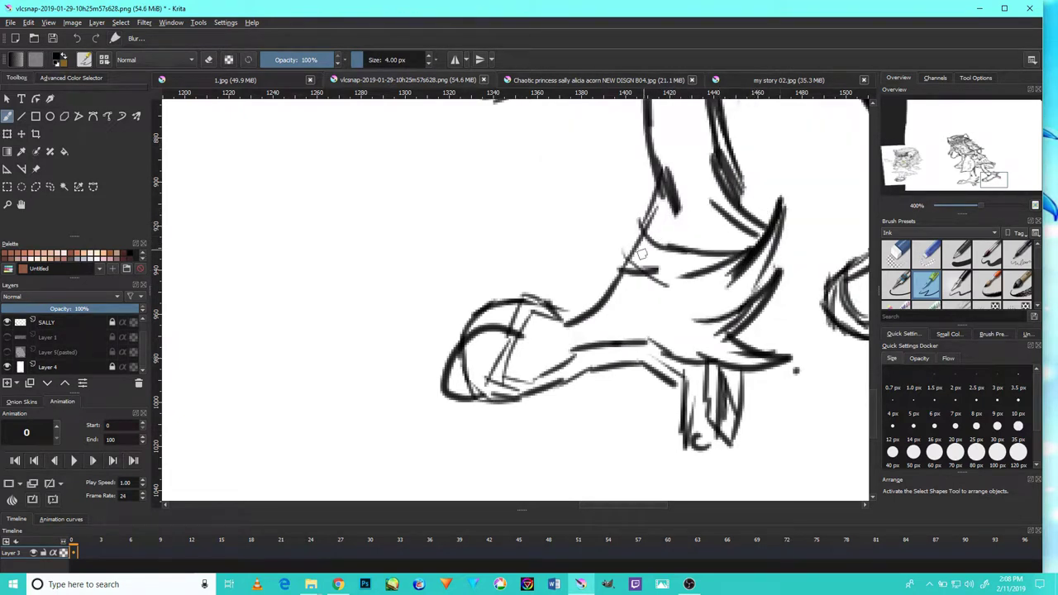
scroll(645, 249, "up", 2)
Thicken the toe's left curve and bottom edge, close its outline and add a top stroke
mouse_move(537, 360)
left_mouse_down()
mouse_move(446, 215)
mouse_move(661, 217)
mouse_move(744, 155)
left_mouse_up()
scroll(662, 216, "down", 1)
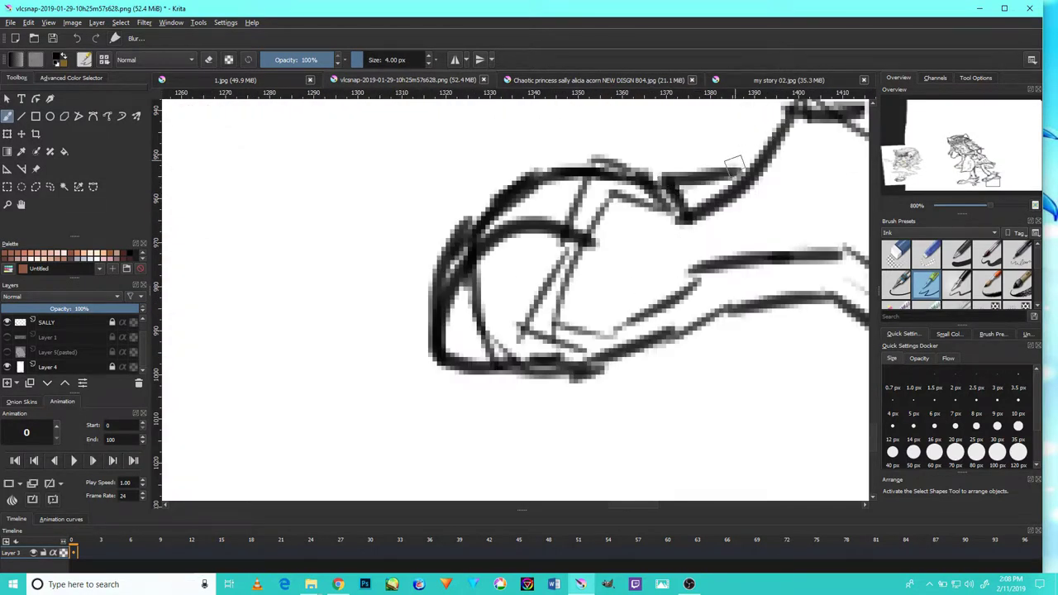
scroll(699, 220, "down", 1)
left_click_drag(821, 277, 680, 363)
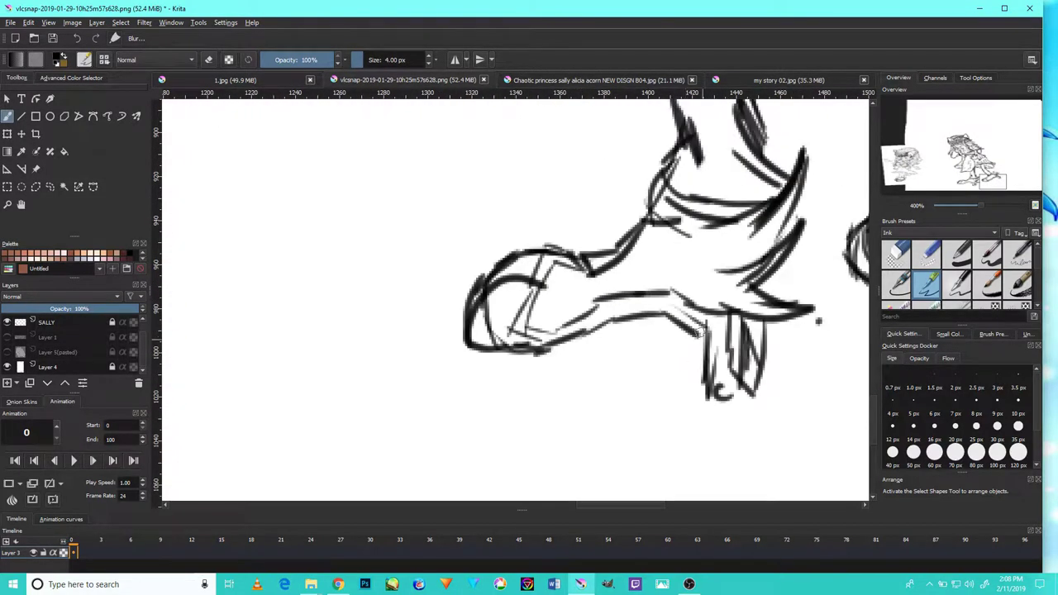
mouse_move(713, 424)
left_mouse_down()
mouse_move(712, 351)
mouse_move(617, 344)
mouse_move(496, 356)
mouse_move(463, 339)
left_mouse_up()
mouse_move(467, 269)
left_mouse_down()
mouse_move(452, 305)
mouse_move(582, 248)
left_mouse_up()
left_click_drag(713, 245, 720, 330)
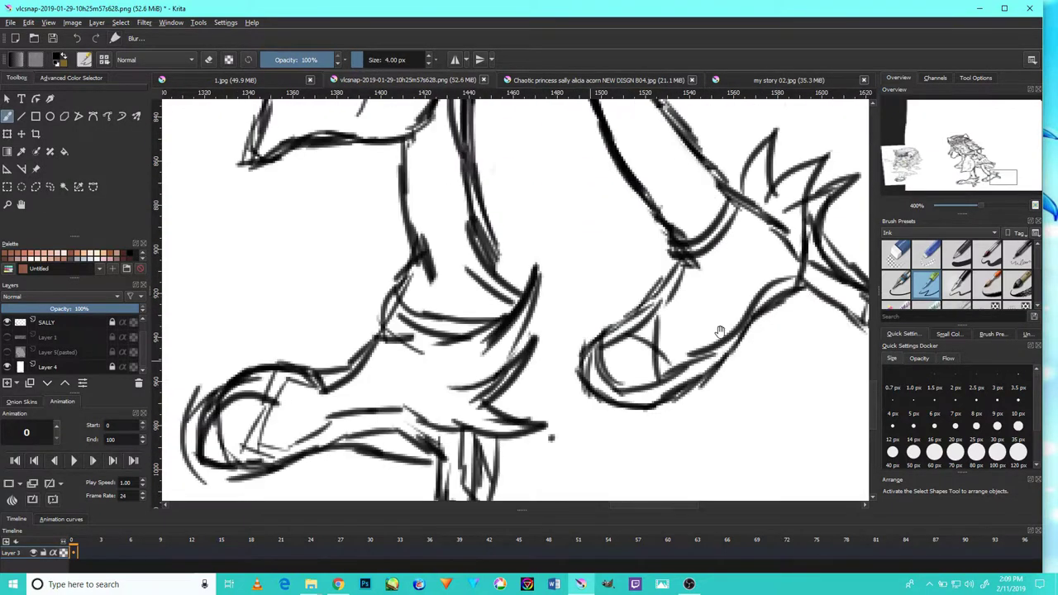
Thicken the lower-right edge of the second foot and center both figures in view
left_click_drag(832, 294, 788, 334)
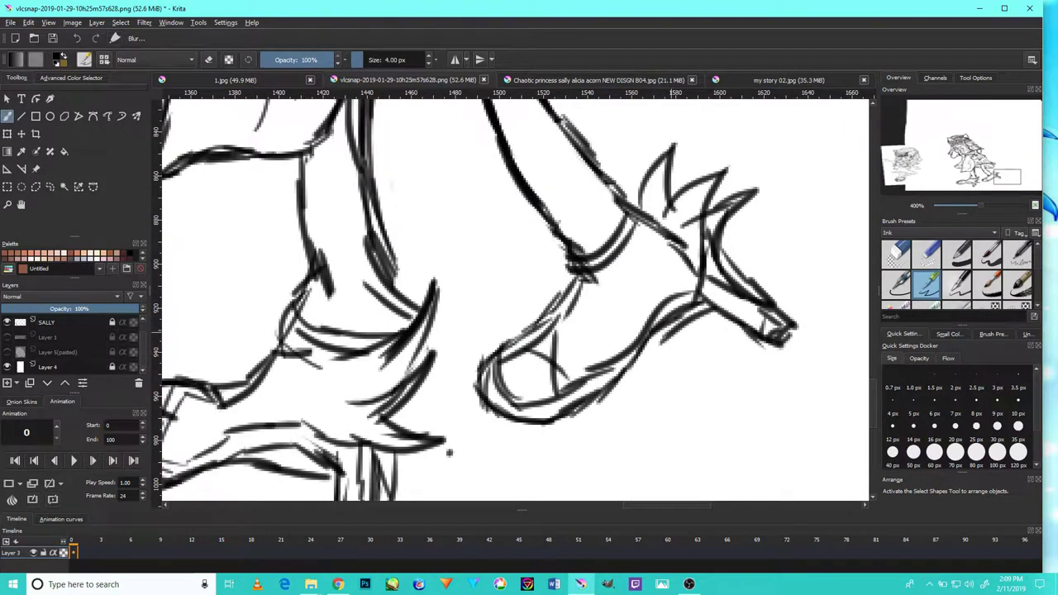
left_click_drag(665, 335, 572, 421)
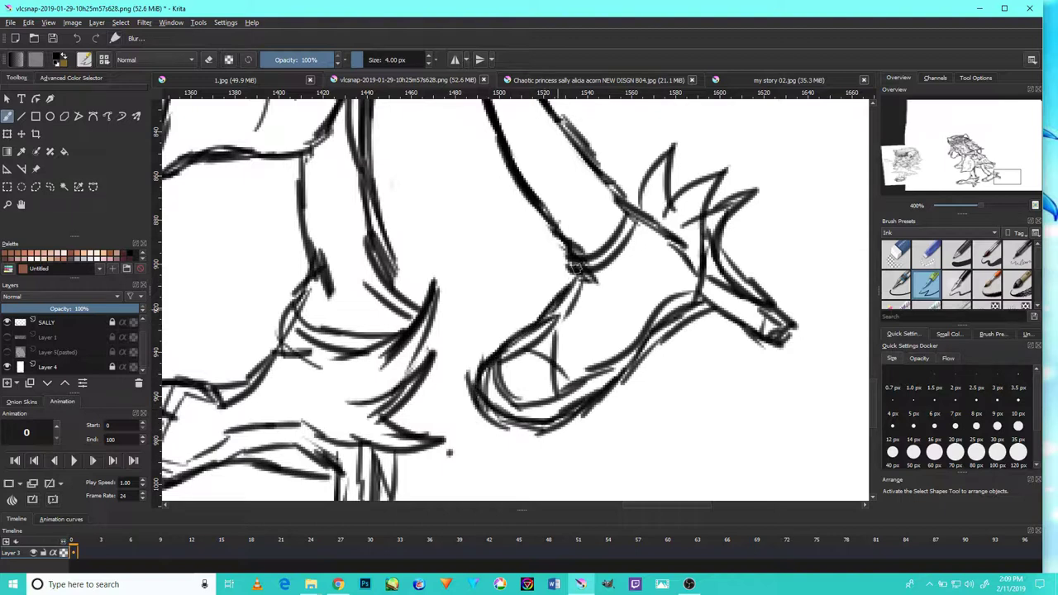
scroll(650, 282, "down", 4)
left_click_drag(652, 165, 587, 267)
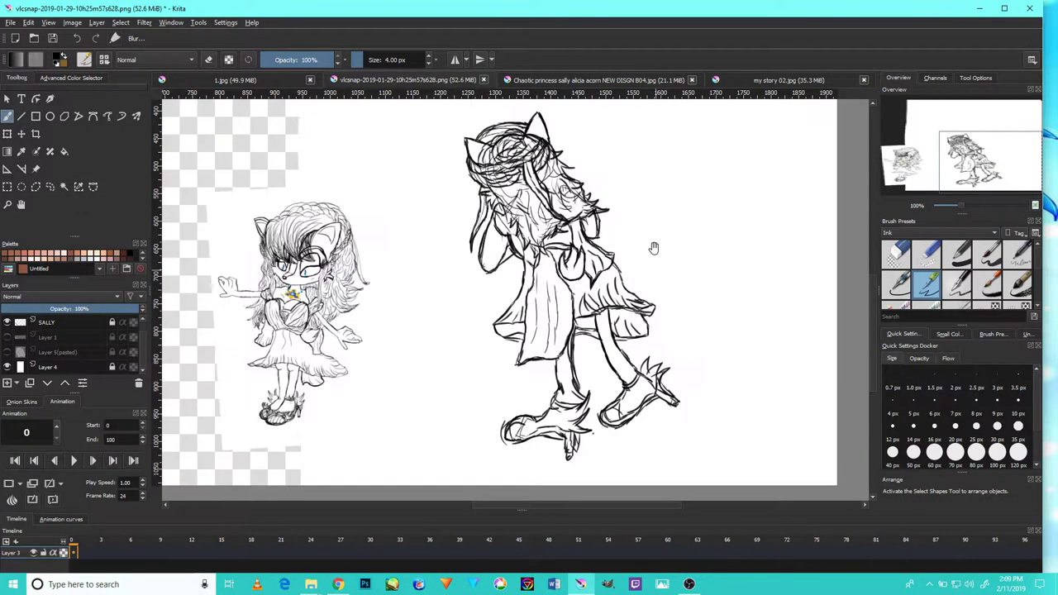
Handwrite the word 'Awesome' beside the figure
scroll(638, 267, "up", 3)
left_click_drag(658, 195, 609, 326)
left_click_drag(609, 254, 659, 265)
mouse_move(658, 264)
left_mouse_down()
mouse_move(784, 236)
mouse_move(620, 250)
left_mouse_up()
left_click_drag(702, 227, 698, 233)
mouse_move(702, 289)
left_mouse_down()
mouse_move(808, 246)
mouse_move(835, 143)
left_mouse_up()
Write 'Sally' and 'Acorn' beneath it and add a curved doodle below the writing
left_click_drag(590, 257, 648, 330)
mouse_move(661, 306)
left_mouse_down()
mouse_move(692, 317)
mouse_move(812, 289)
left_mouse_up()
mouse_move(705, 367)
left_mouse_down()
mouse_move(719, 238)
mouse_move(636, 382)
left_mouse_up()
left_click_drag(661, 326, 726, 338)
left_click_drag(754, 291, 772, 285)
left_click_drag(764, 347, 846, 347)
scroll(744, 362, "down", 5)
left_click_drag(741, 376, 738, 413)
left_click_drag(720, 398, 747, 410)
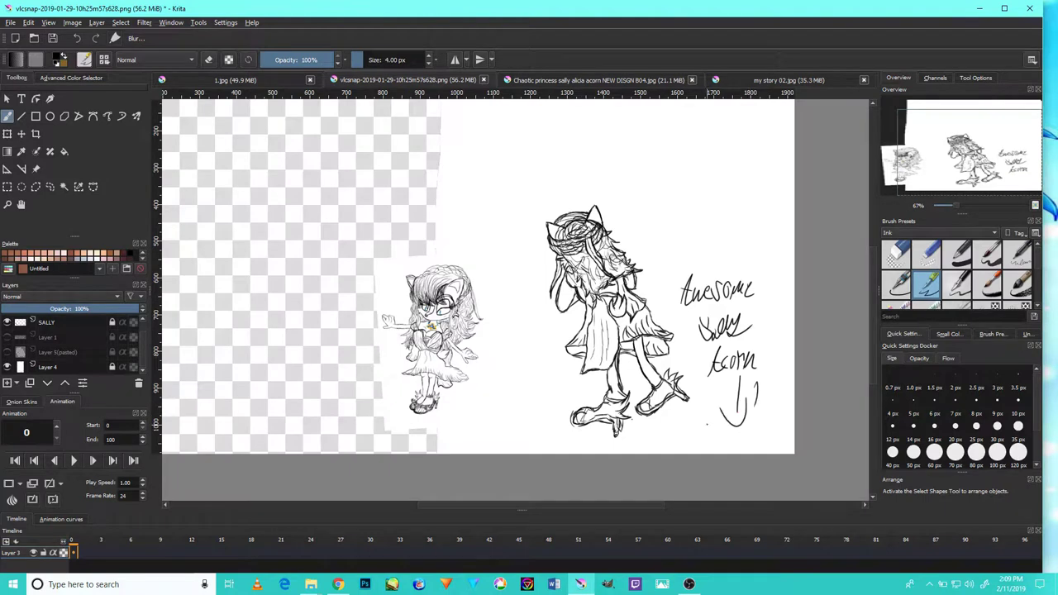
Bring up the screen recorder and the VLC player from the system tray and start the video
left_click(690, 584)
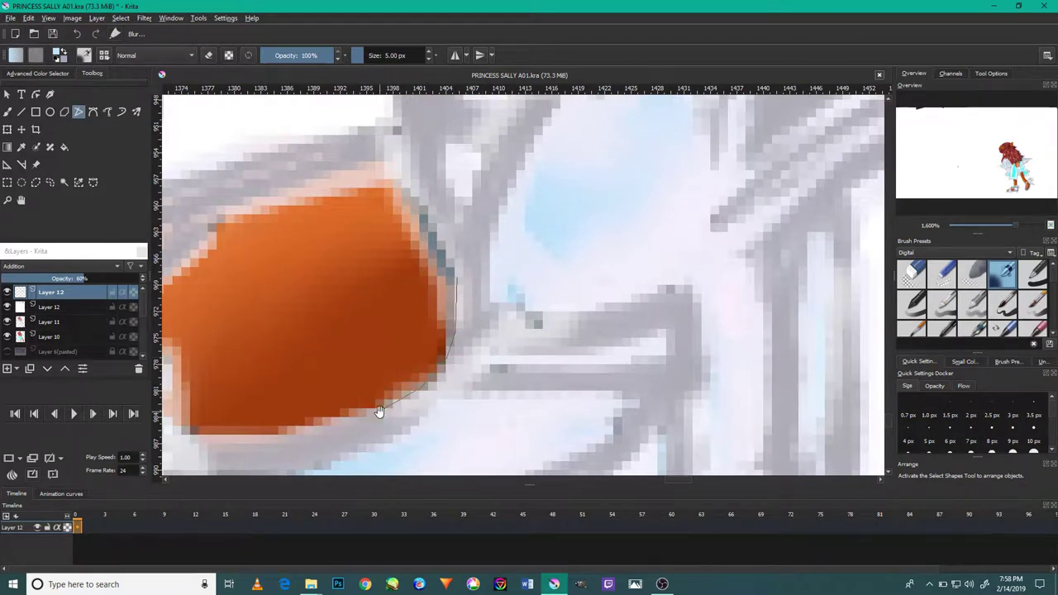
left_click_drag(386, 415, 468, 385)
left_click(928, 585)
left_click(907, 541)
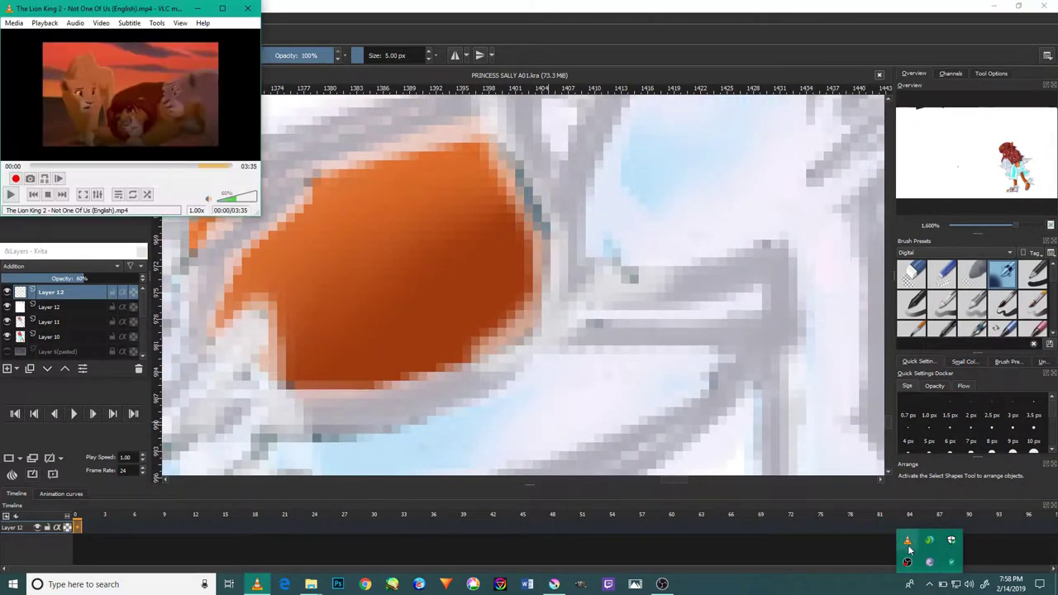
left_click(11, 194)
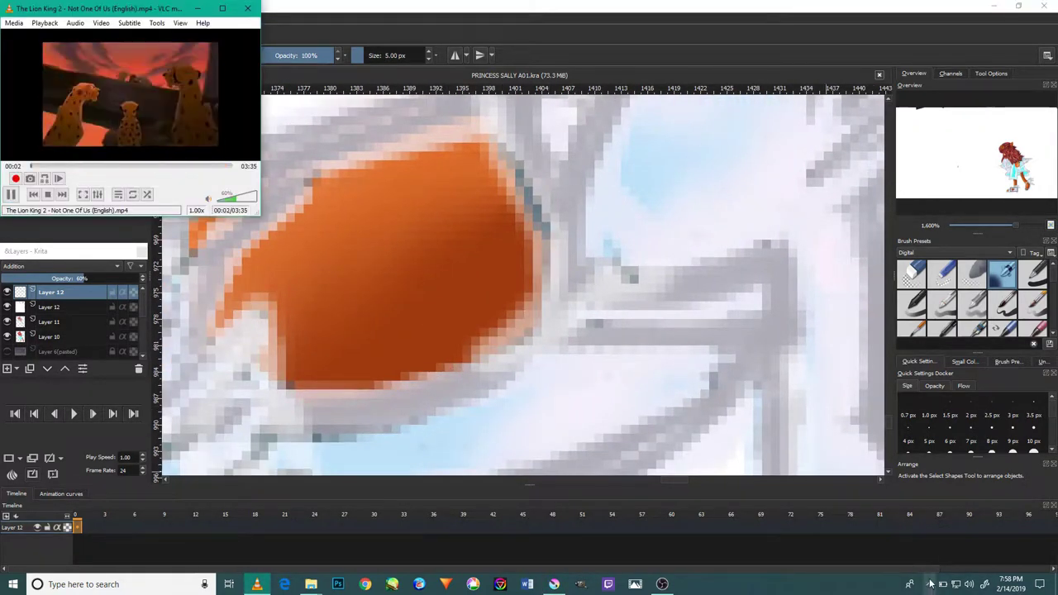
Return to the coloured PRINCESS SALLY A01.kra painting in Krita
left_click(496, 366)
scroll(487, 376, "down", 3)
scroll(463, 347, "up", 3)
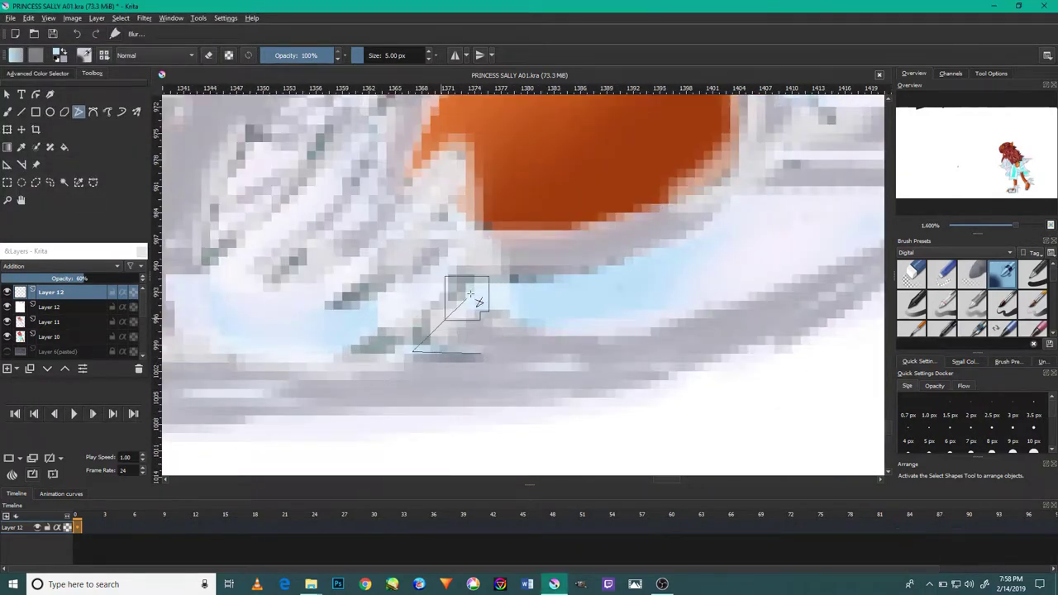
Soften the dark spot near the shoe tip with polyline Blur lines
scroll(648, 297, "down", 3)
scroll(713, 350, "up", 3)
left_click(582, 183)
left_click(554, 201)
left_click(622, 216)
scroll(636, 295, "down", 5)
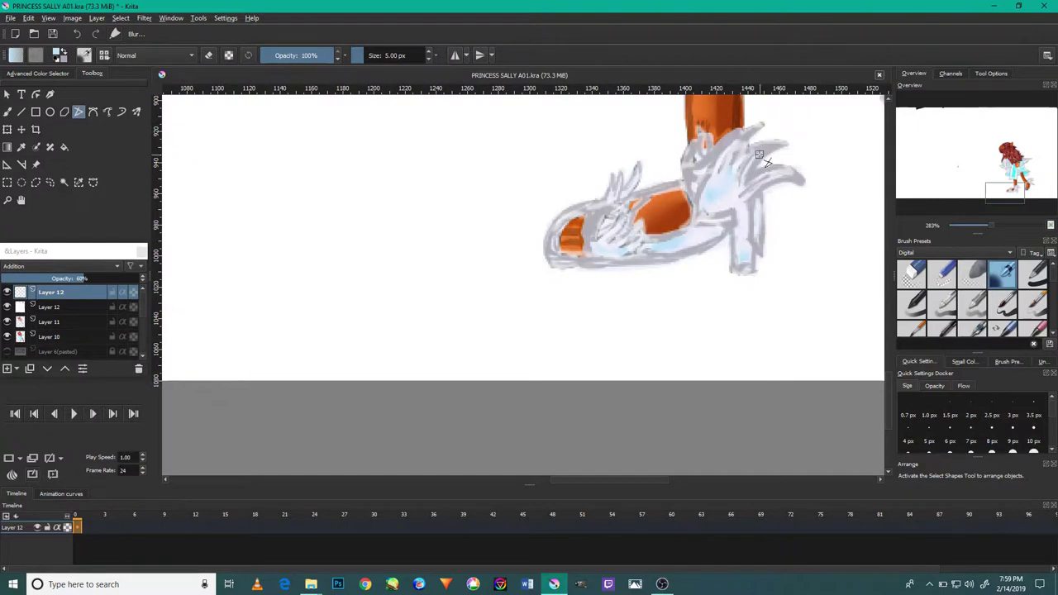
scroll(648, 236, "up", 3)
scroll(750, 185, "up", 5)
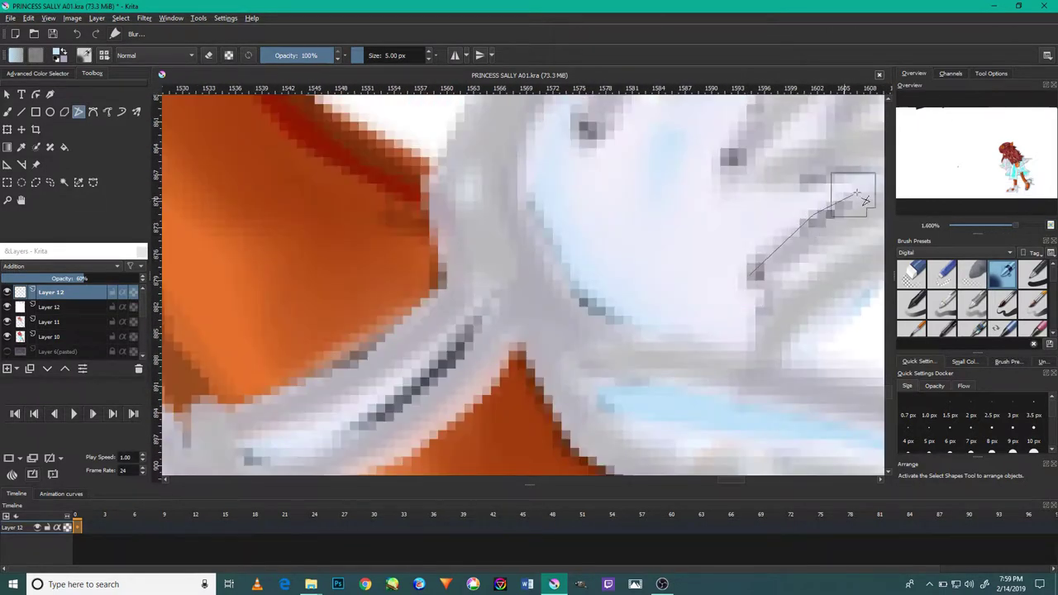
scroll(719, 169, "up", 3)
left_click(578, 283)
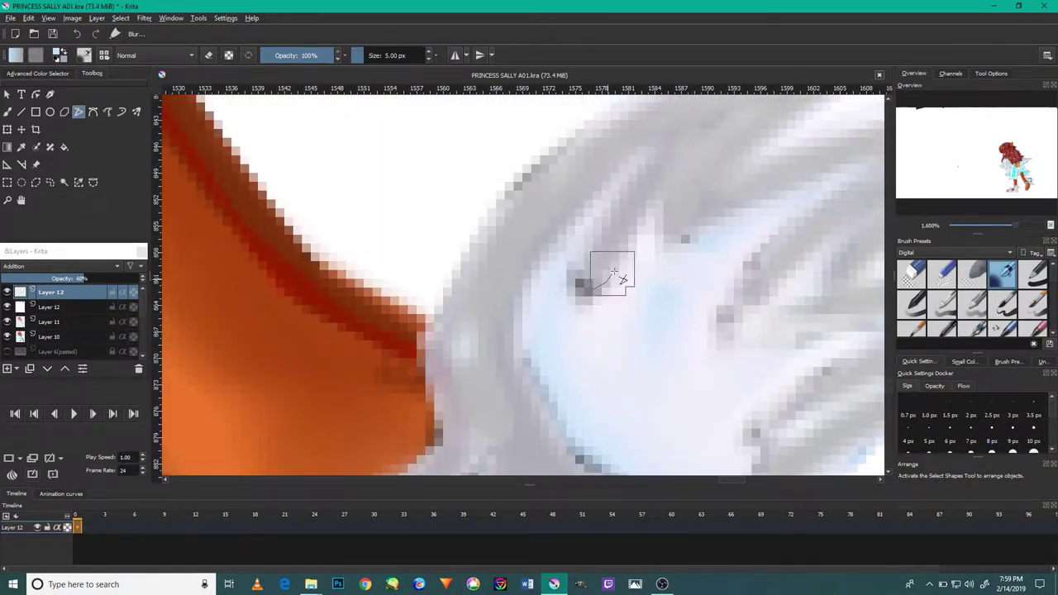
Blur along the orange edge of the leg beside the shoe's pointed strands
scroll(504, 256, "down", 3)
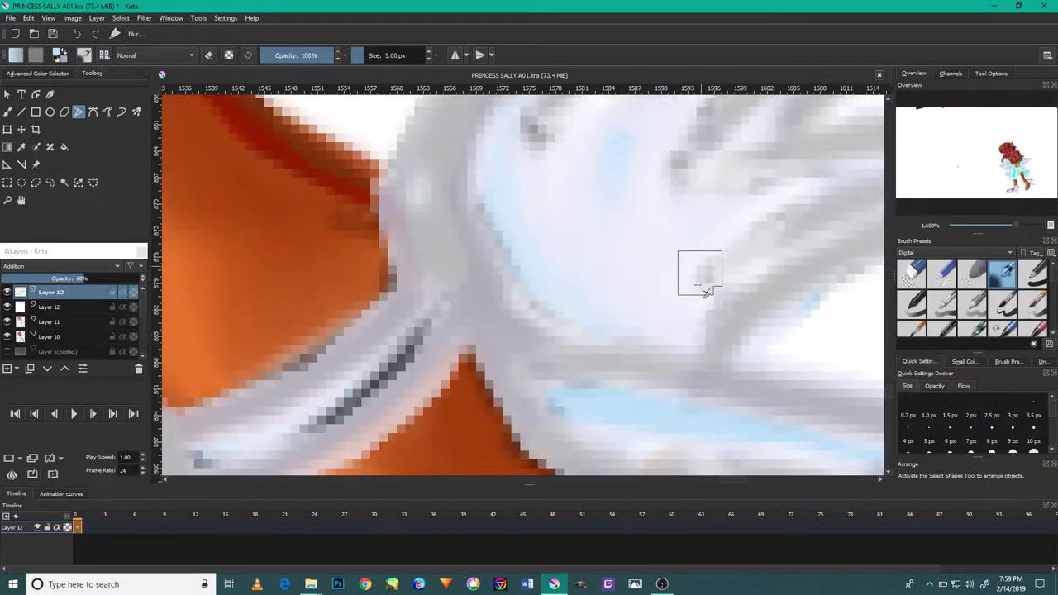
scroll(699, 276, "down", 4)
scroll(660, 265, "up", 3)
scroll(669, 286, "down", 1)
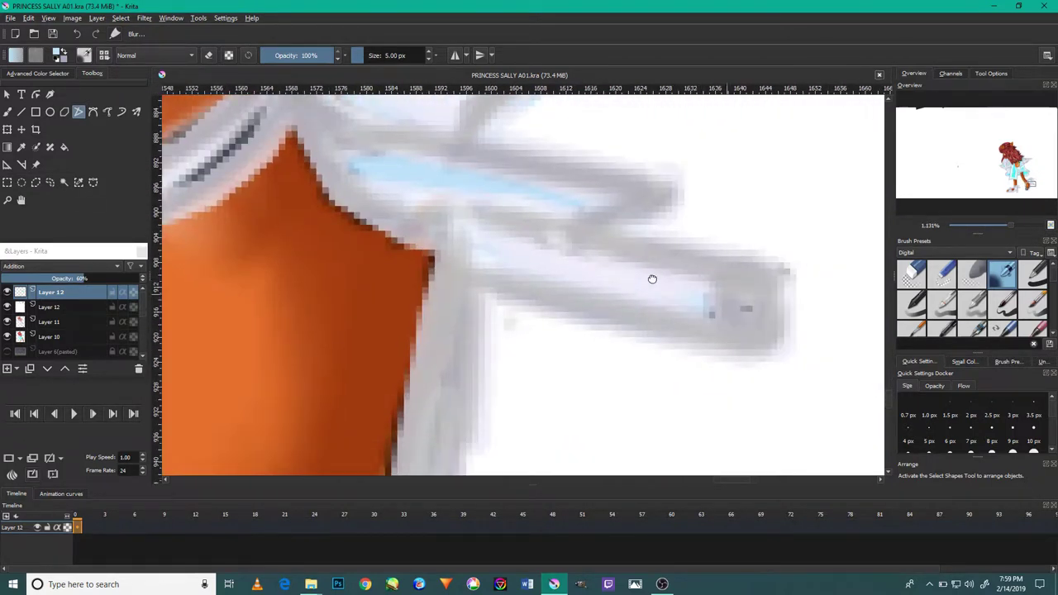
scroll(702, 293, "up", 1)
left_click_drag(622, 208, 641, 258)
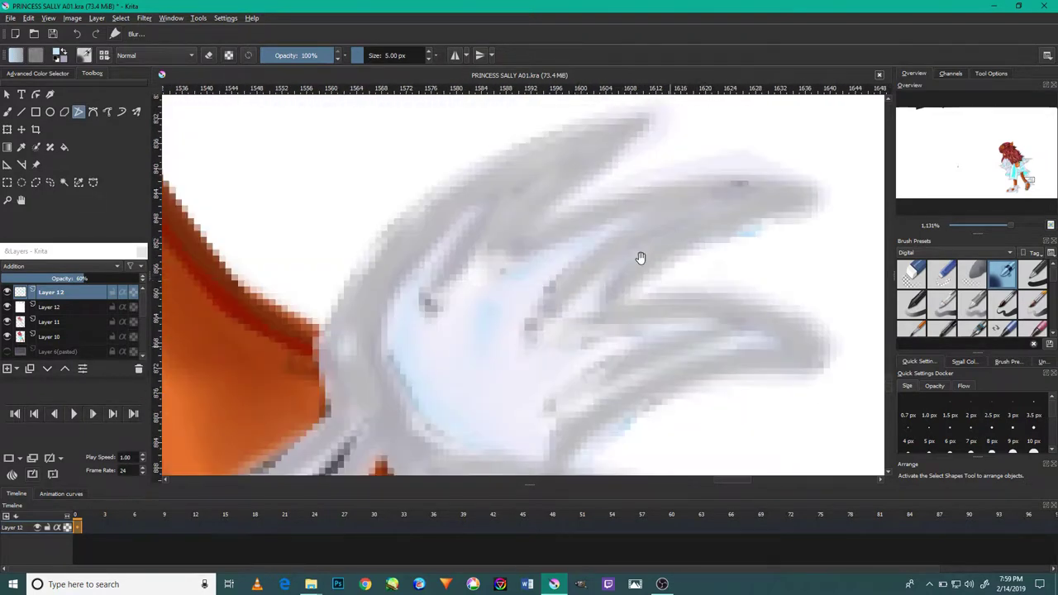
scroll(529, 281, "down", 3)
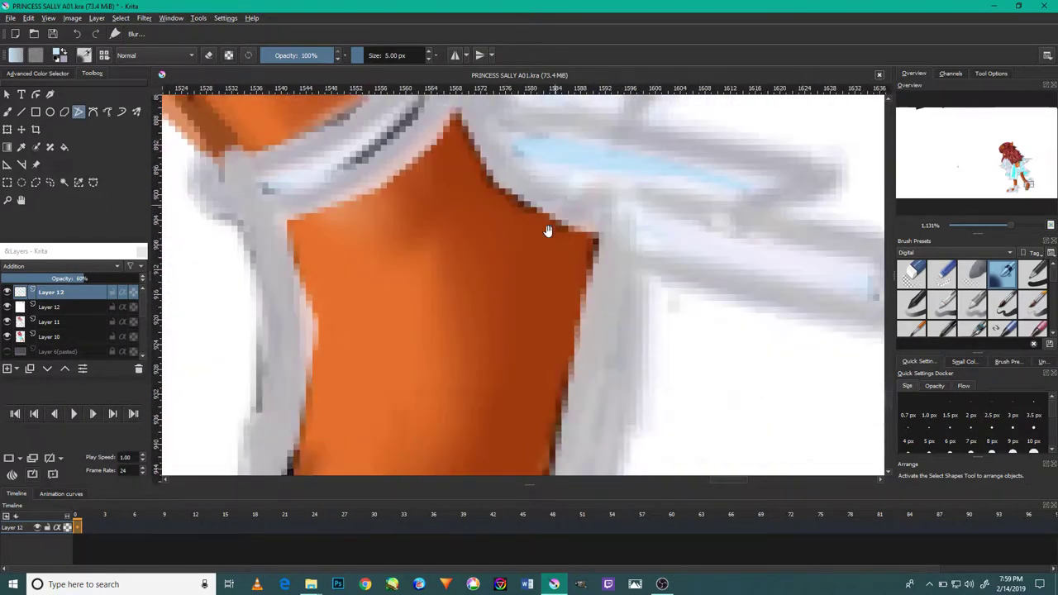
left_click_drag(582, 403, 522, 428)
scroll(570, 331, "down", 2)
scroll(554, 382, "down", 1)
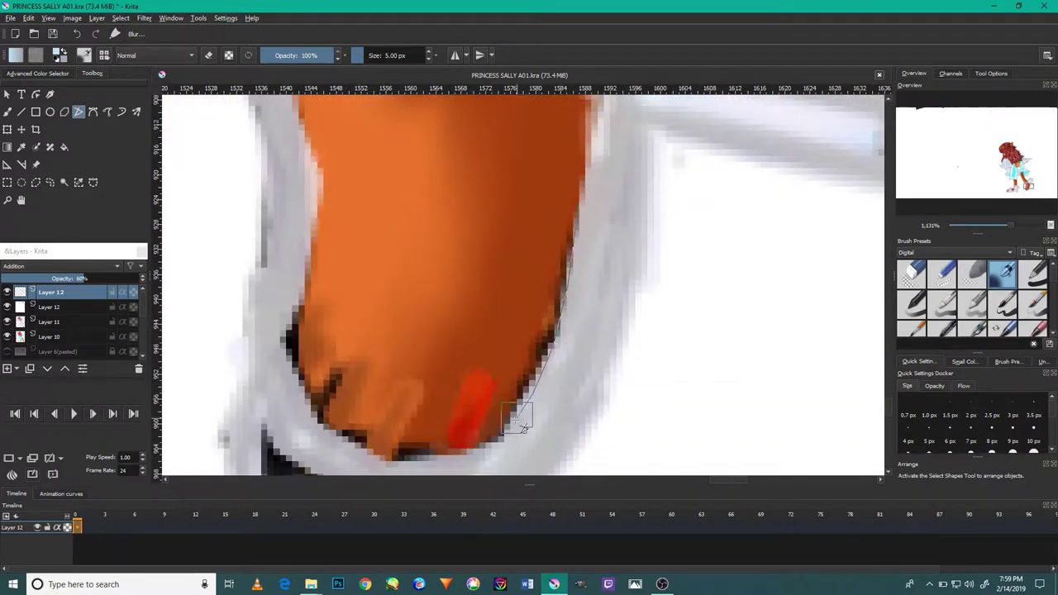
left_click_drag(293, 334, 293, 335)
Blur the dark band below the leg, the shoe's left edge and the grey-band streaks
scroll(437, 243, "down", 2)
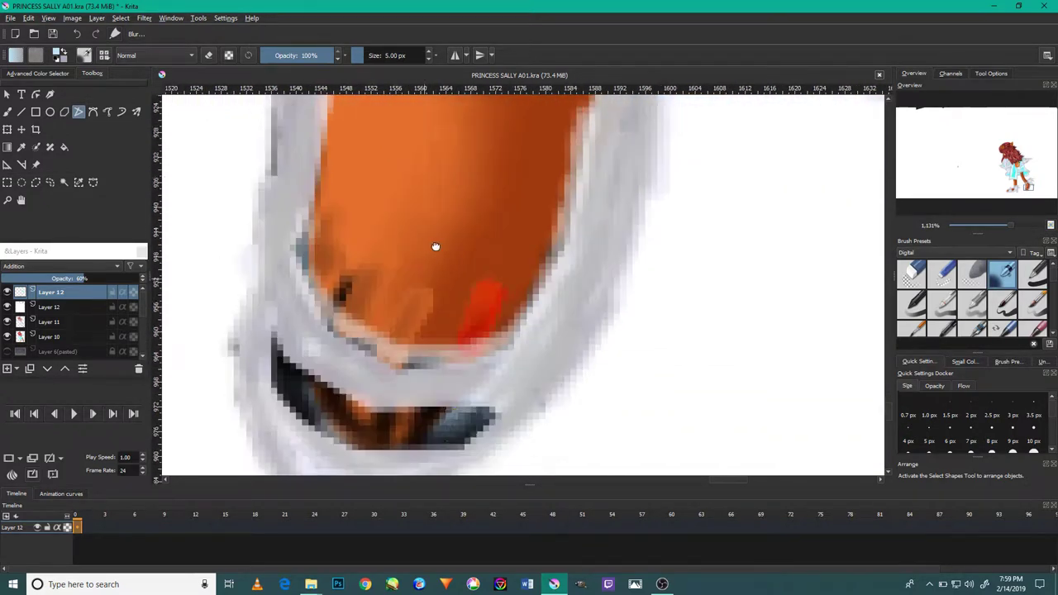
left_click_drag(439, 426, 369, 410)
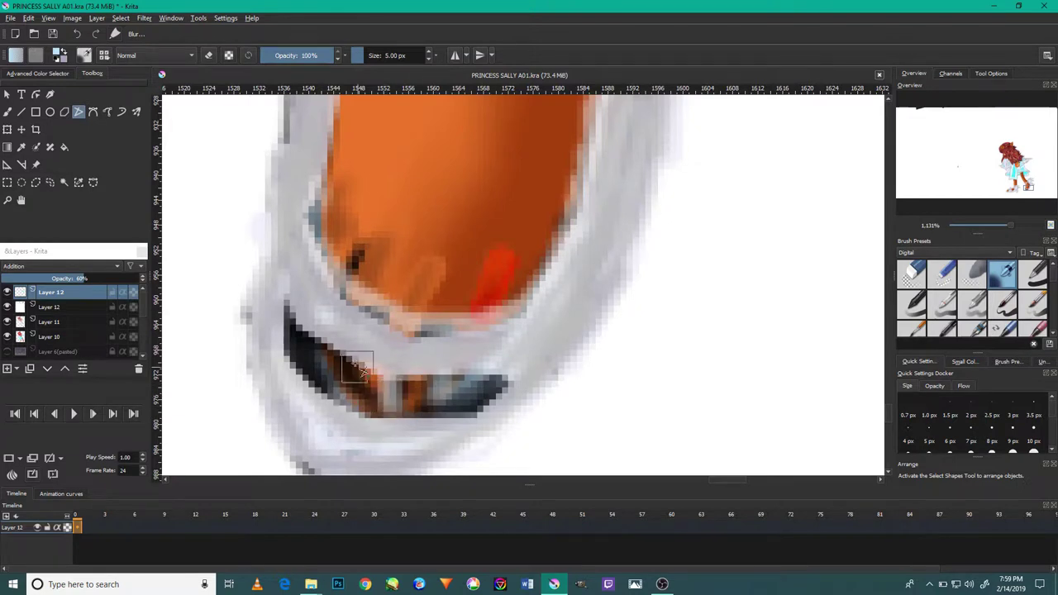
scroll(354, 413, "down", 1)
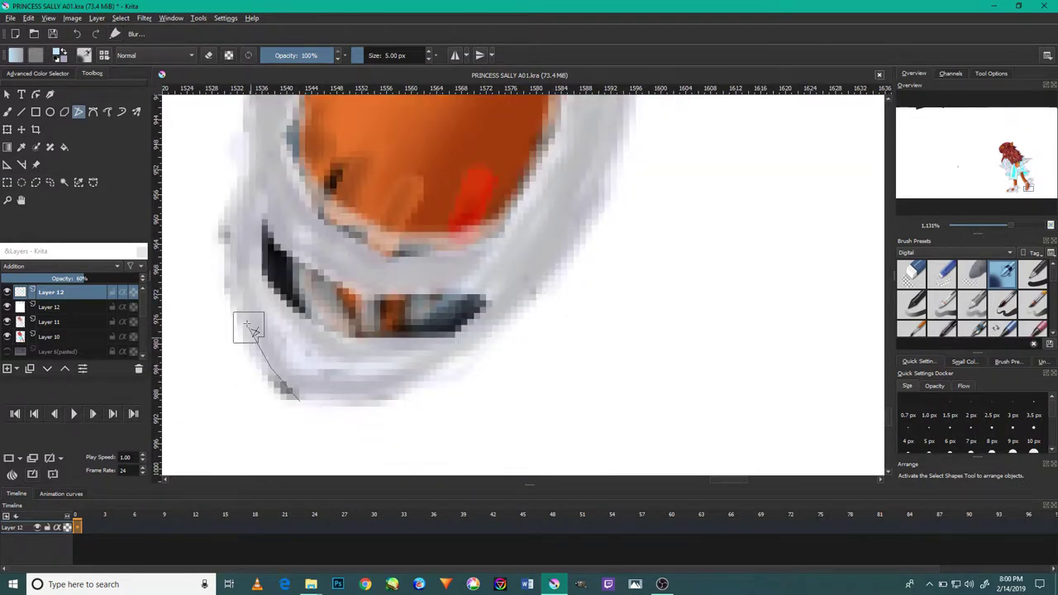
left_click_drag(354, 413, 308, 399)
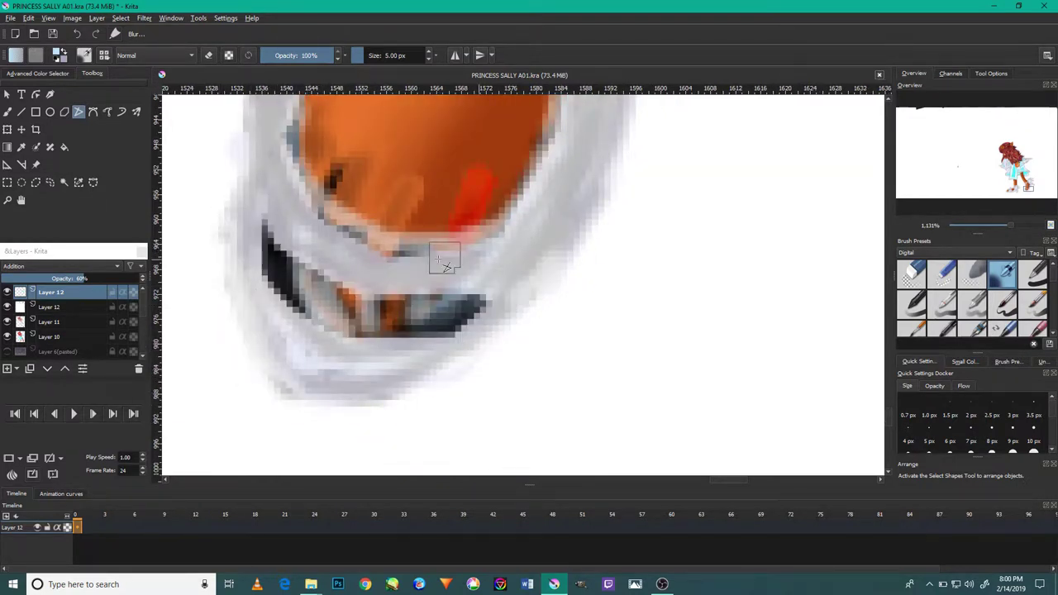
left_click_drag(291, 303, 314, 309)
left_click_drag(270, 219, 330, 185)
mouse_move(388, 322)
left_mouse_down()
mouse_move(475, 297)
mouse_move(295, 306)
left_mouse_up()
mouse_move(272, 272)
left_mouse_down()
mouse_move(347, 329)
mouse_move(368, 213)
left_mouse_up()
Smooth the leg's orange-to-grey right edge and the edges of the red patch
scroll(347, 331, "up", 3)
left_click_drag(608, 351, 627, 295)
left_click_drag(567, 331, 529, 405)
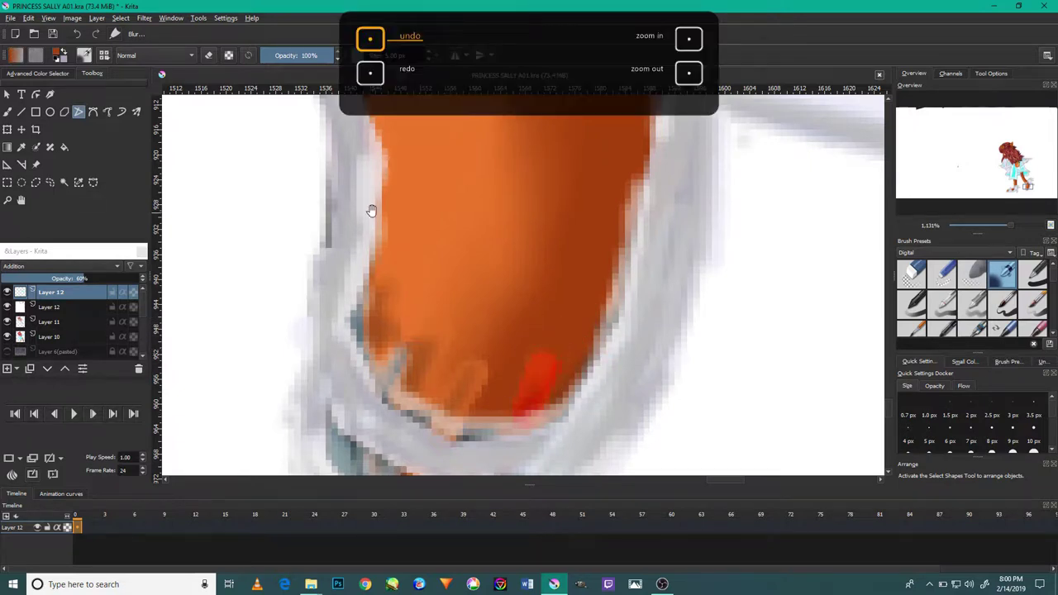
Blur the hard orange edges along the glove cuff
key("minus")
key("minus")
key("minus")
key("minus")
scroll(412, 206, "up", 5)
left_click_drag(475, 235, 307, 285)
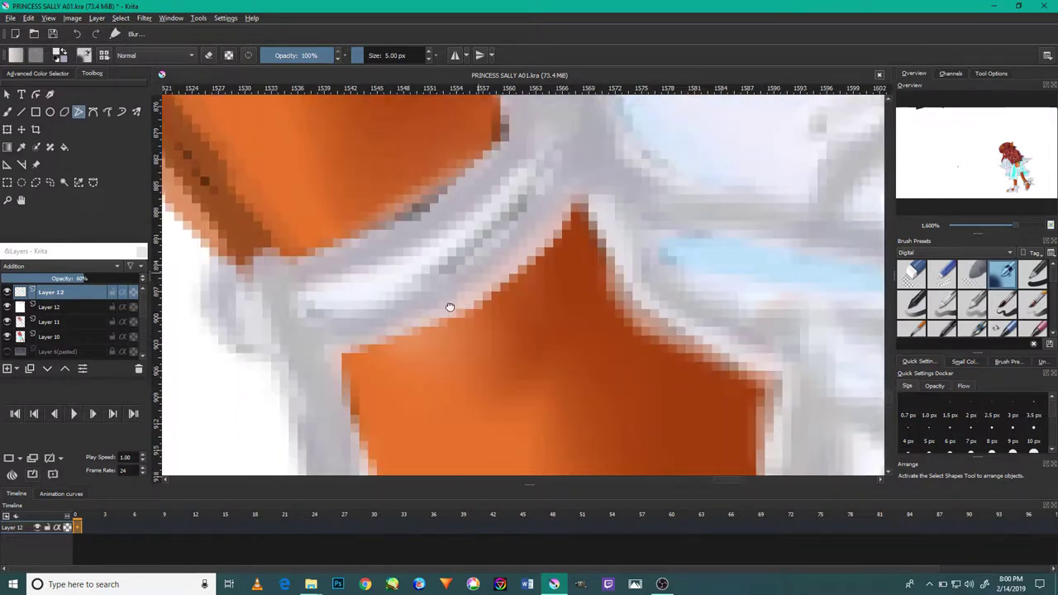
left_click_drag(472, 180, 382, 282)
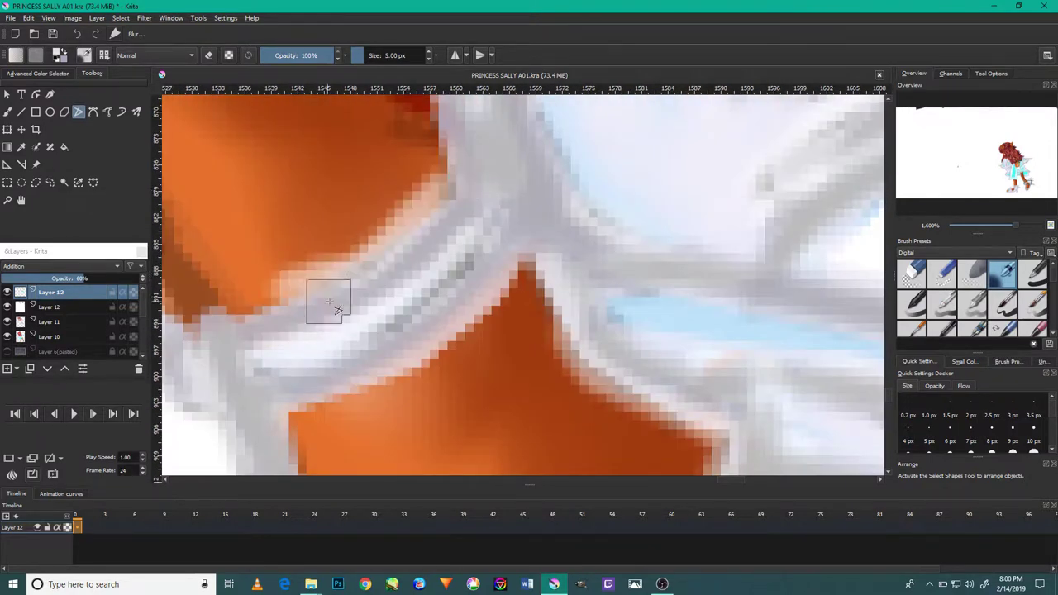
key("minus")
key("minus")
scroll(373, 350, "up", 3)
left_click_drag(419, 413, 428, 195)
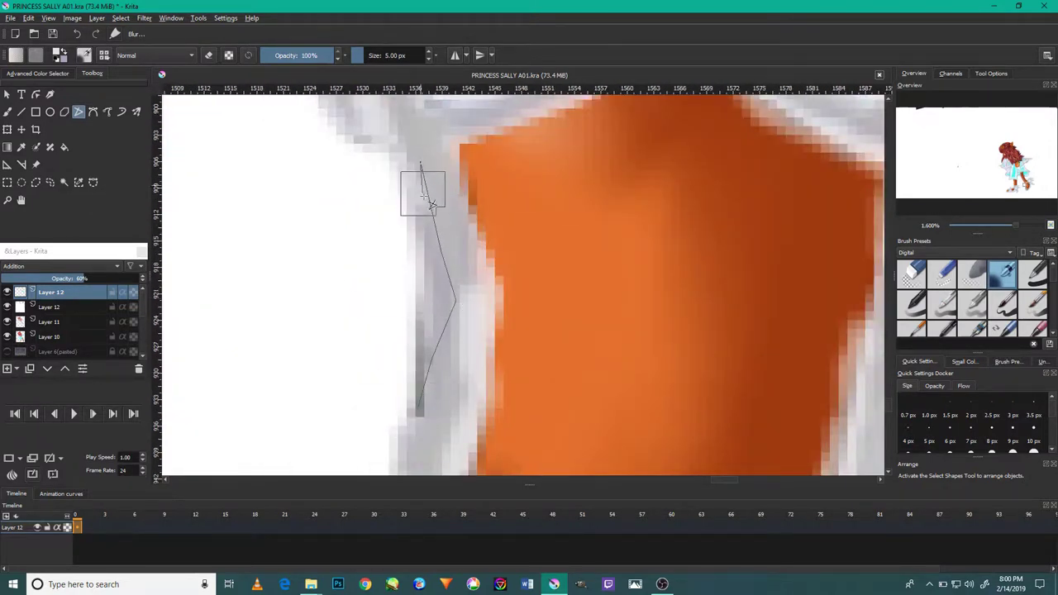
key("minus")
key("minus")
scroll(449, 354, "up", 3)
left_click_drag(395, 209, 498, 291)
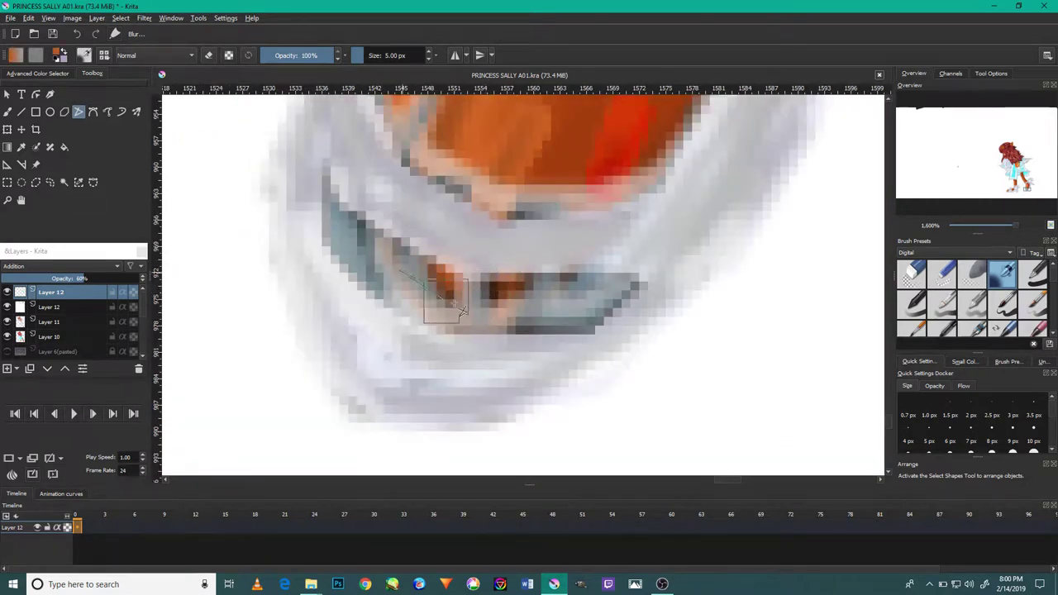
Soften the orange arm's left edge from the upper arm down to the cuff
mouse_move(434, 140)
left_mouse_down()
mouse_move(472, 247)
mouse_move(424, 229)
mouse_move(460, 271)
mouse_move(389, 229)
mouse_move(580, 355)
left_mouse_up()
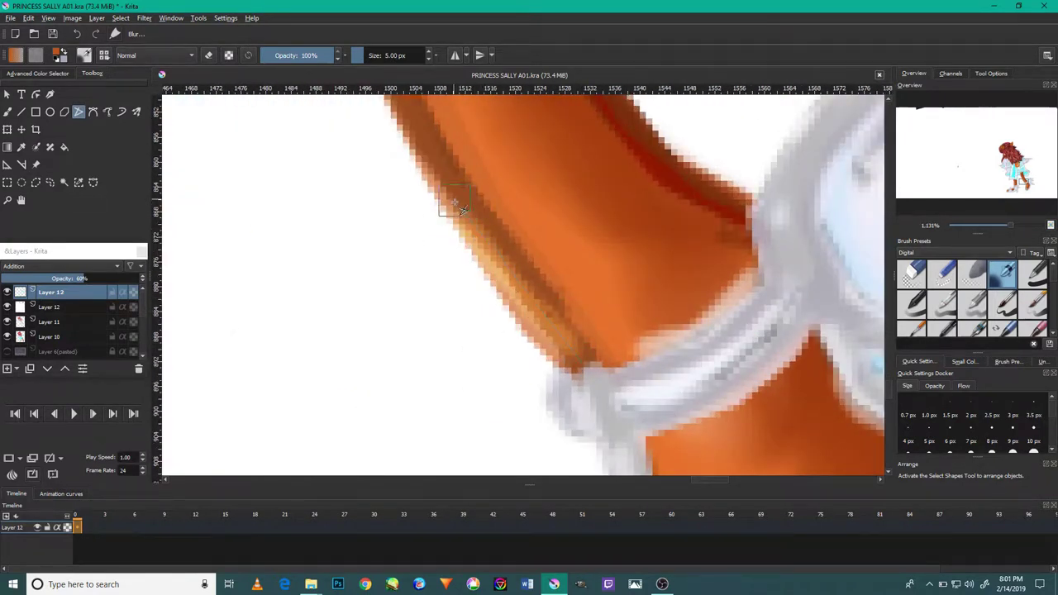
left_click_drag(454, 203, 498, 221)
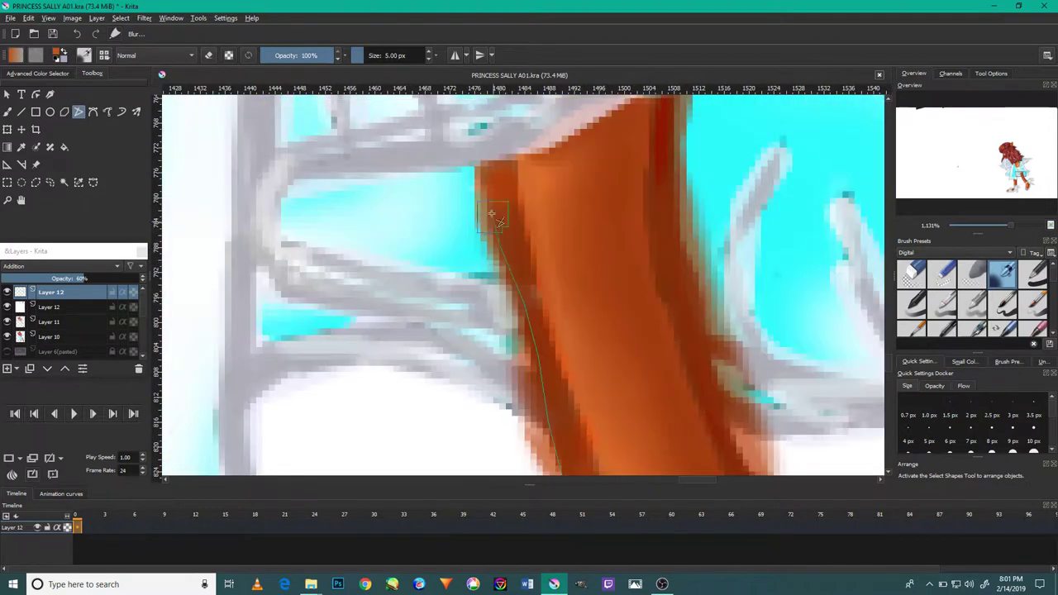
left_click_drag(531, 307, 499, 190)
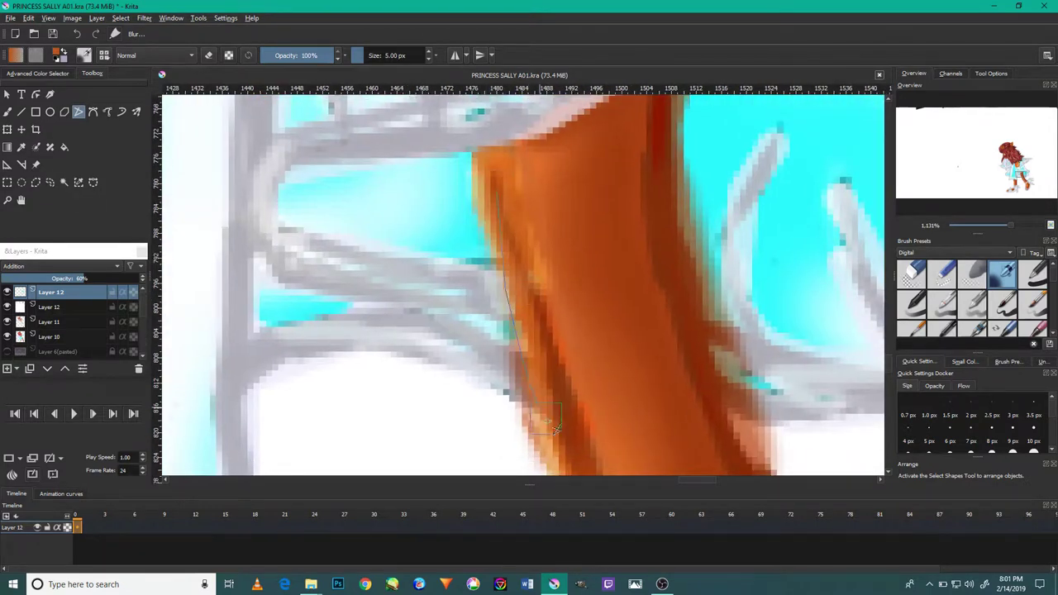
scroll(537, 281, "down", 3)
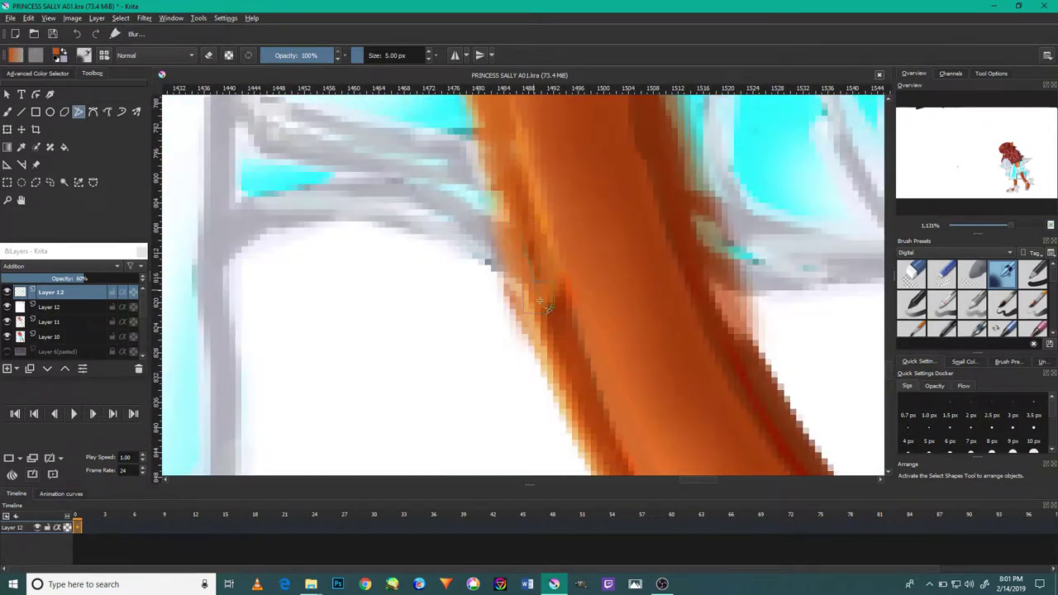
left_click_drag(589, 427, 543, 278)
scroll(529, 264, "down", 2)
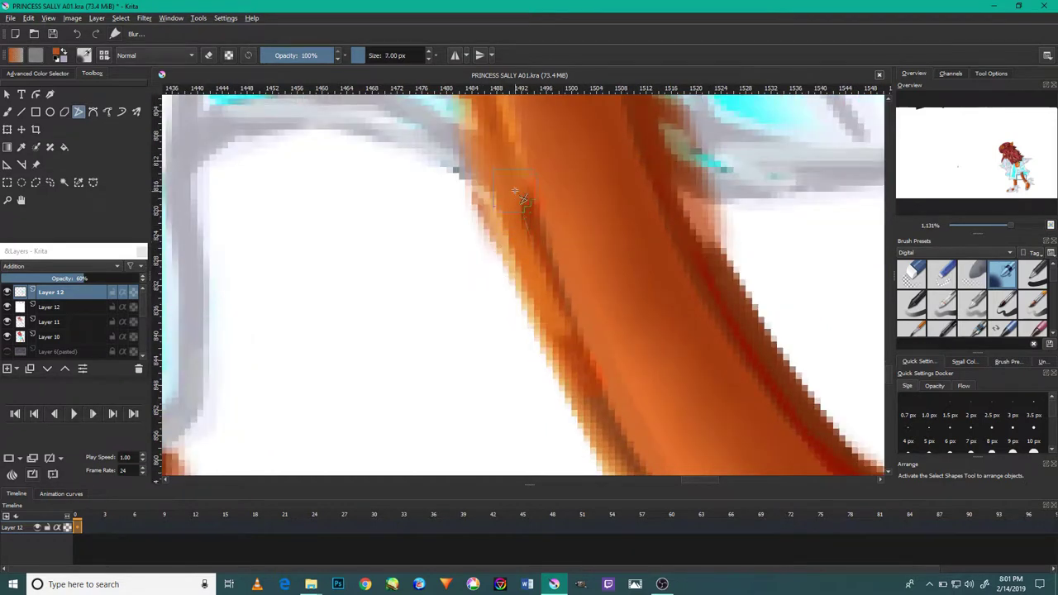
scroll(530, 295, "down", 2)
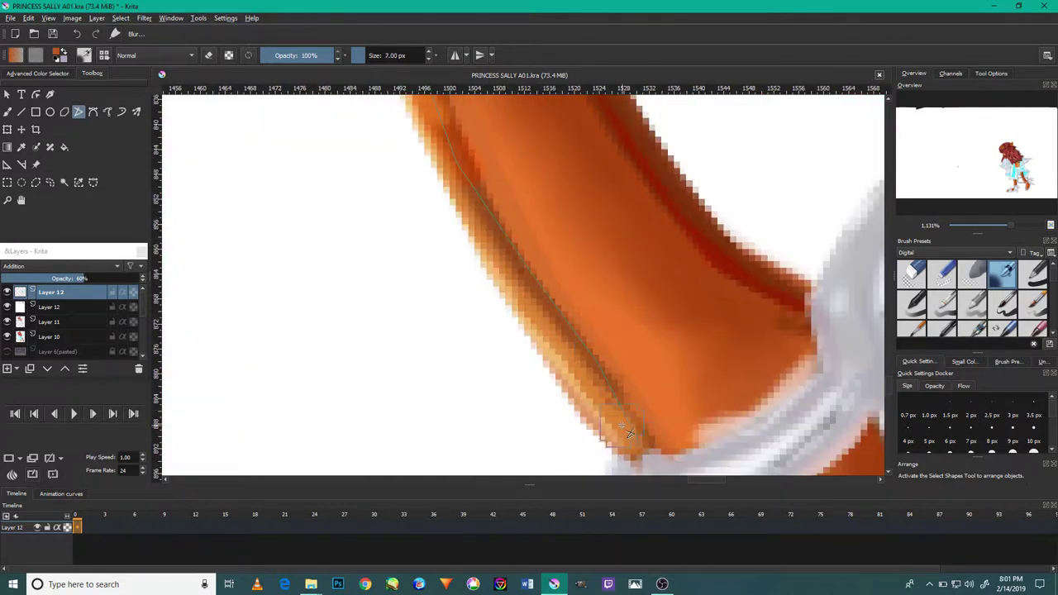
left_click_drag(621, 426, 645, 440)
left_click_drag(479, 234, 606, 409)
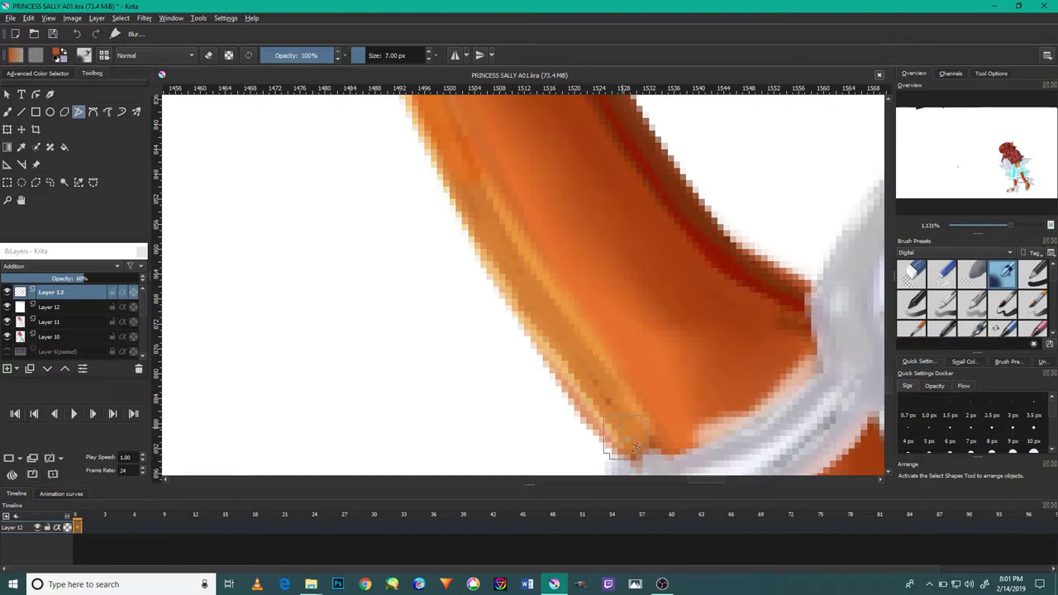
scroll(540, 300, "down", 2)
left_click_drag(531, 330, 468, 211)
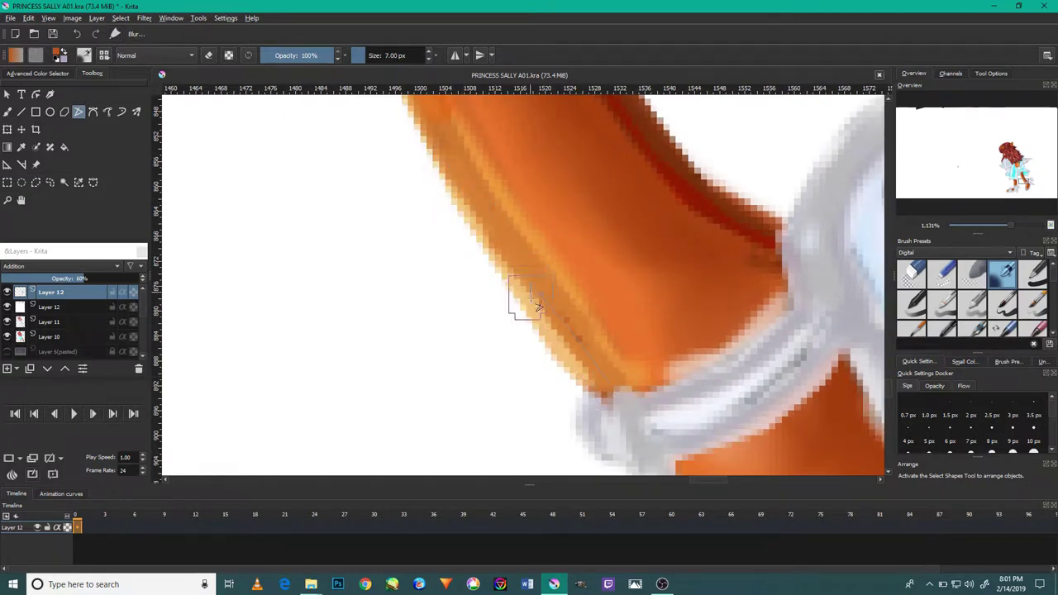
Soften the left edge at the top of the leg
scroll(556, 310, "down", 5)
scroll(415, 223, "up", 4)
scroll(415, 224, "up", 1)
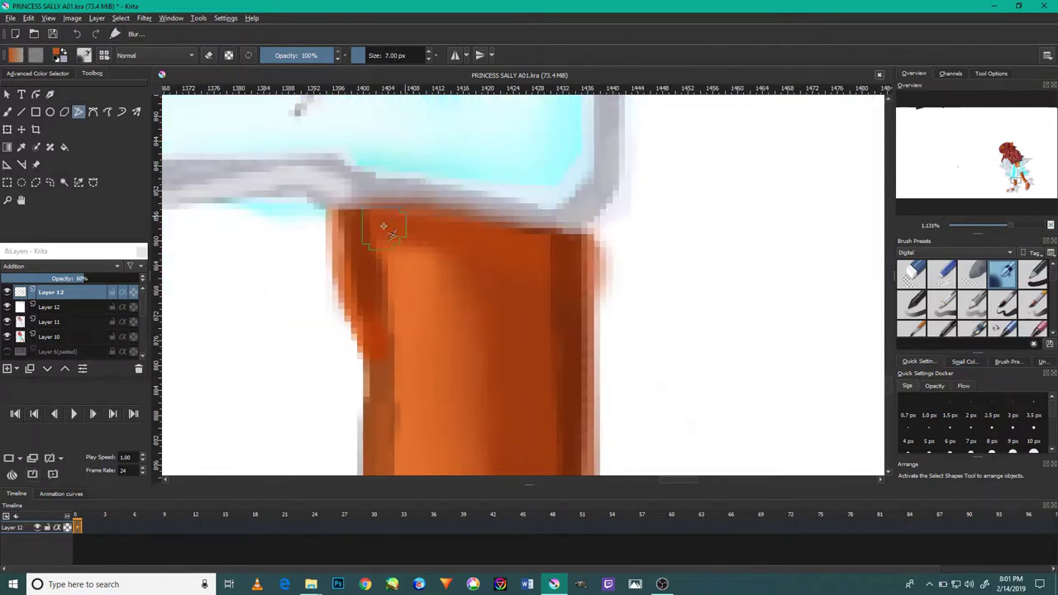
left_click_drag(360, 296, 388, 295)
left_click_drag(349, 331, 369, 342)
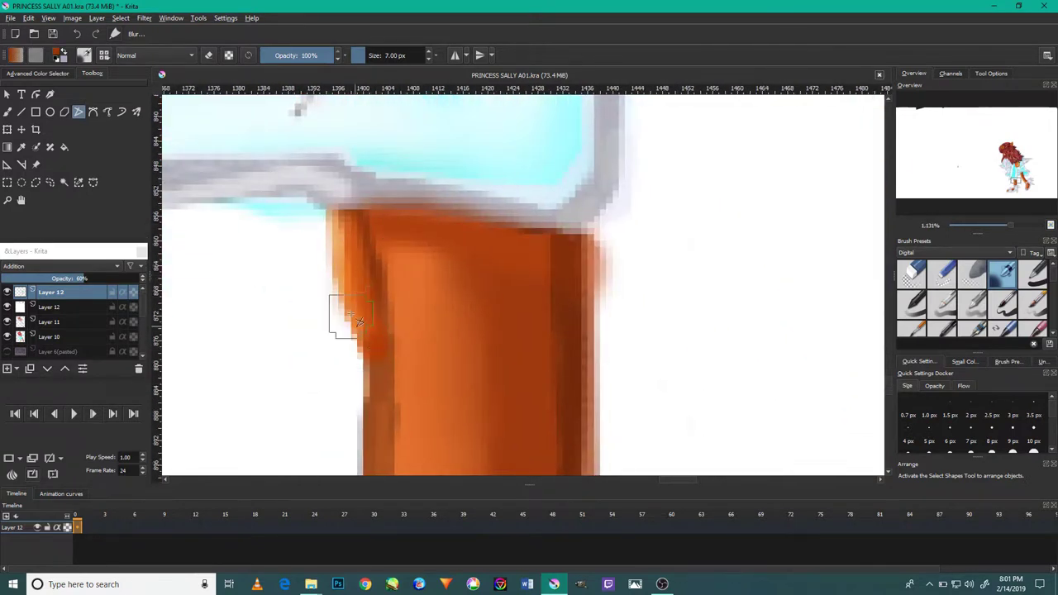
Blur the dark streaks above the shoe and the leg's dark right edge, then check the result
scroll(381, 373, "down", 3)
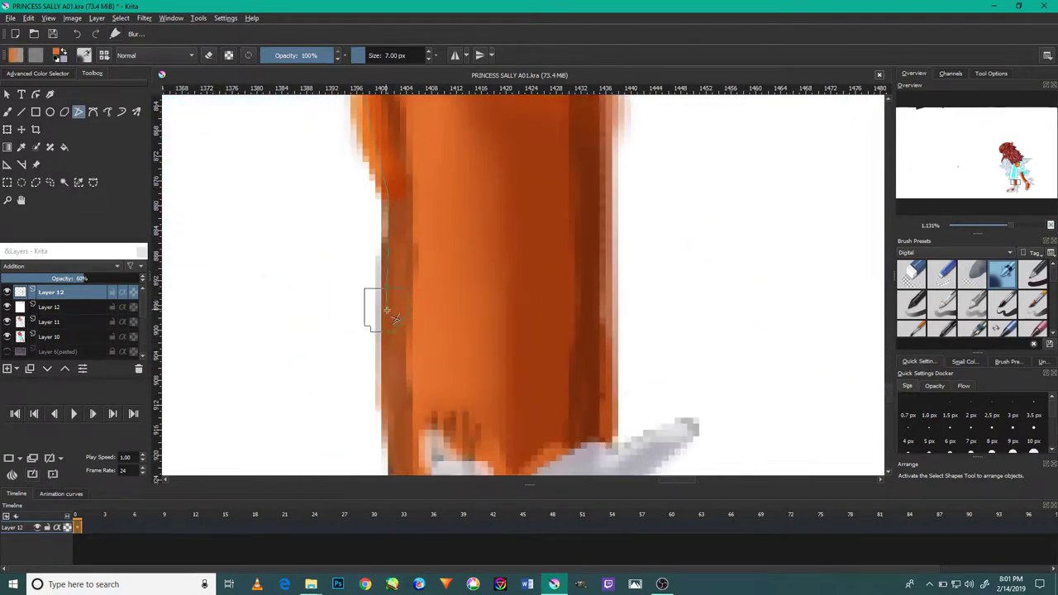
scroll(396, 359, "down", 1)
scroll(421, 308, "up", 1)
scroll(424, 248, "up", 1)
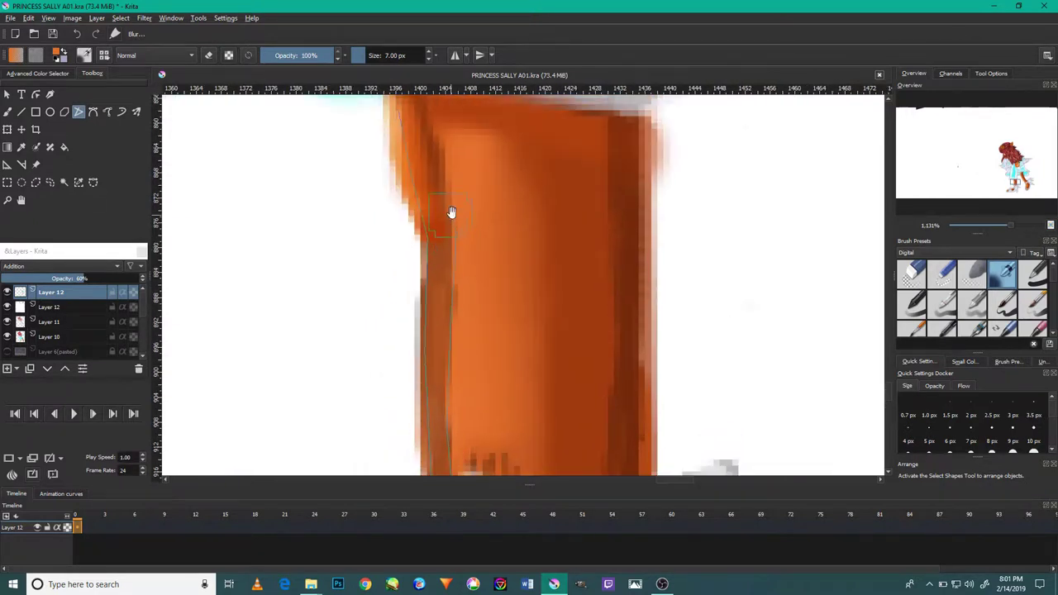
scroll(429, 183, "up", 1)
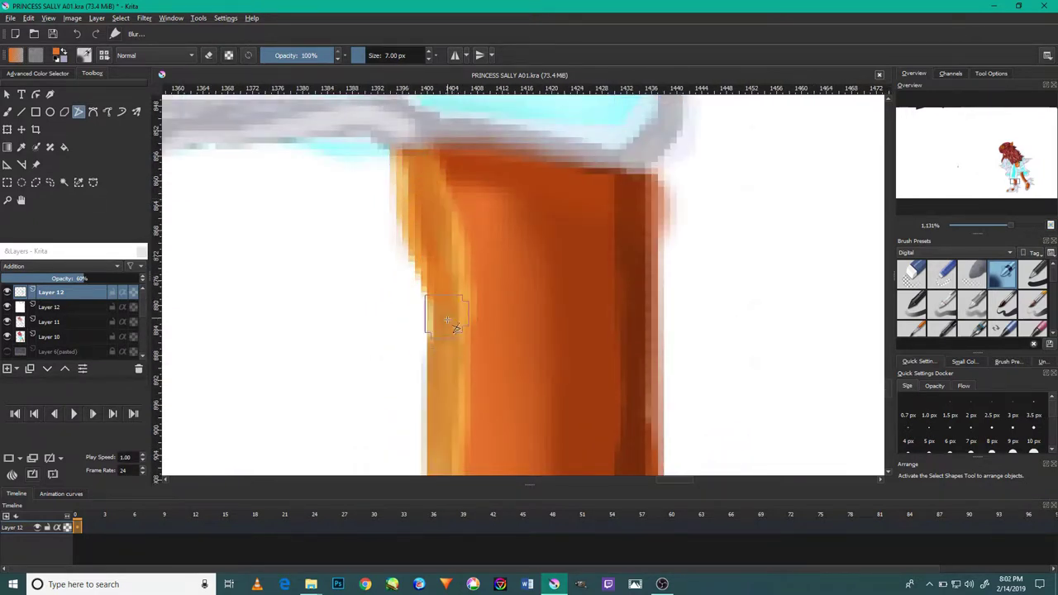
scroll(425, 307, "down", 3)
left_click_drag(506, 315, 520, 322)
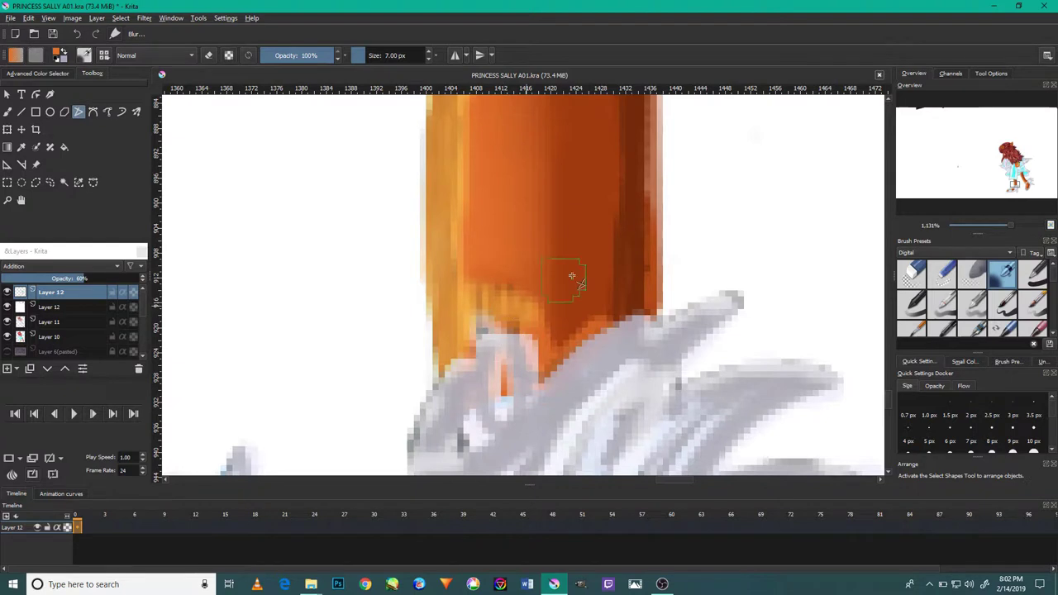
mouse_move(656, 306)
left_mouse_down()
mouse_move(637, 208)
mouse_move(642, 279)
mouse_move(667, 177)
left_mouse_up()
scroll(639, 184, "down", 5)
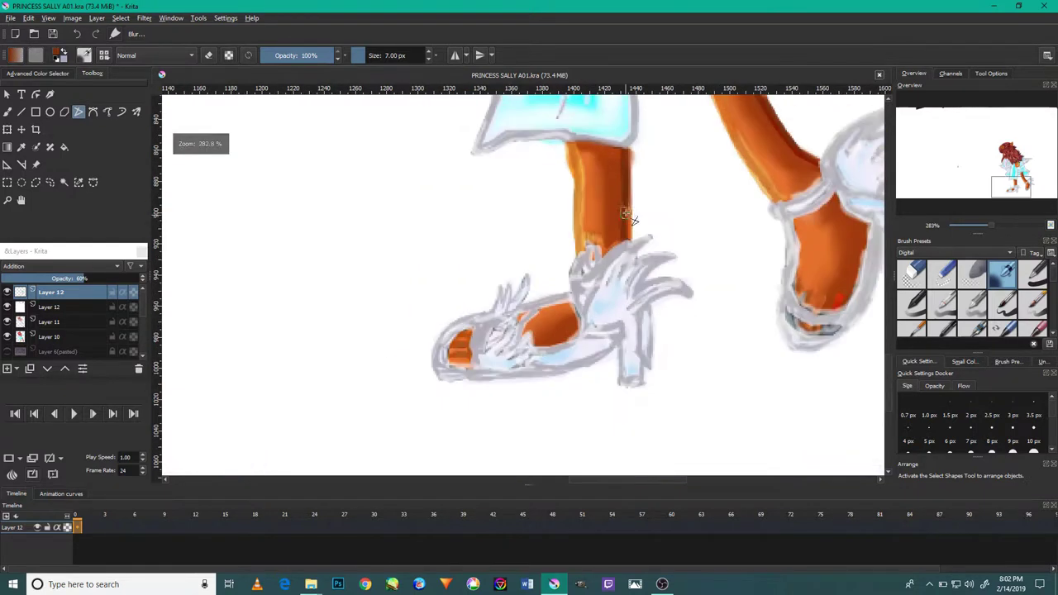
scroll(606, 237, "up", 2)
scroll(595, 247, "down", 6)
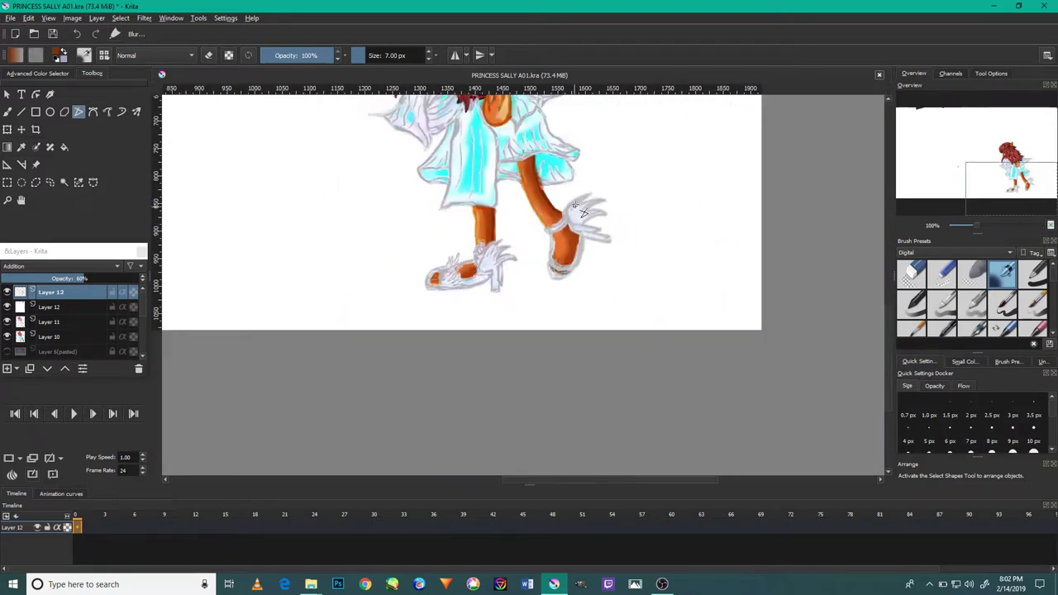
scroll(579, 259, "up", 1)
scroll(579, 258, "up", 6)
scroll(531, 331, "down", 3)
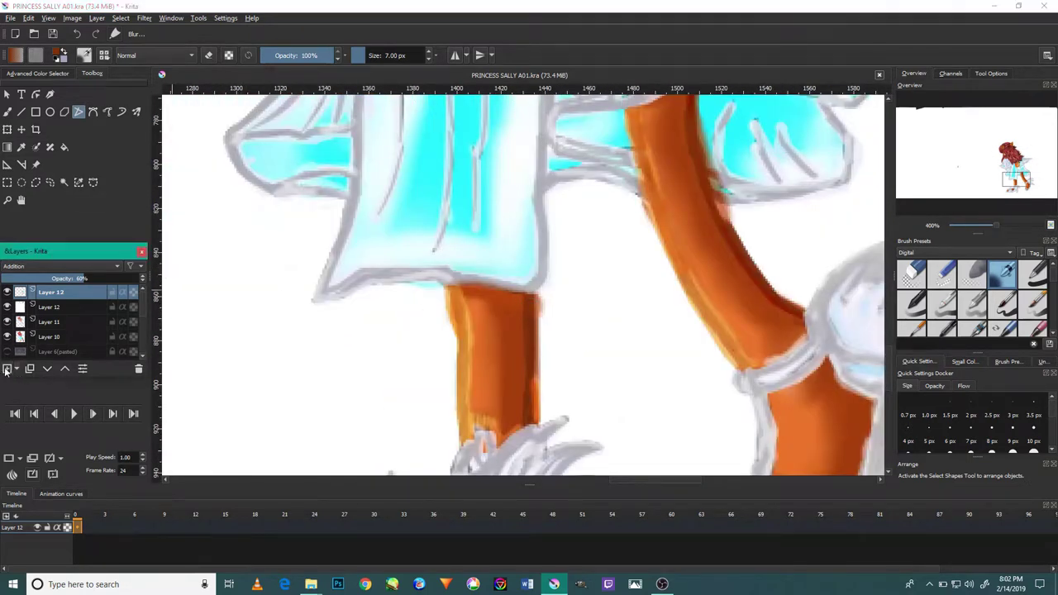
Add a blank layer and blur the leg's right edge above the shoe, undoing the last stroke
key("Insert")
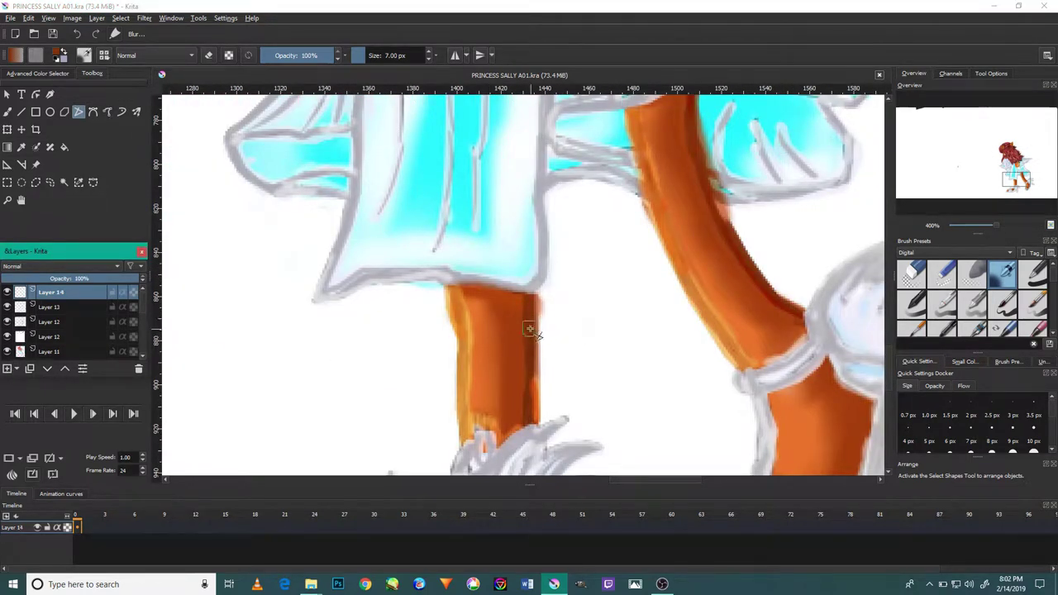
scroll(385, 197, "down", 6)
scroll(333, 176, "down", 2)
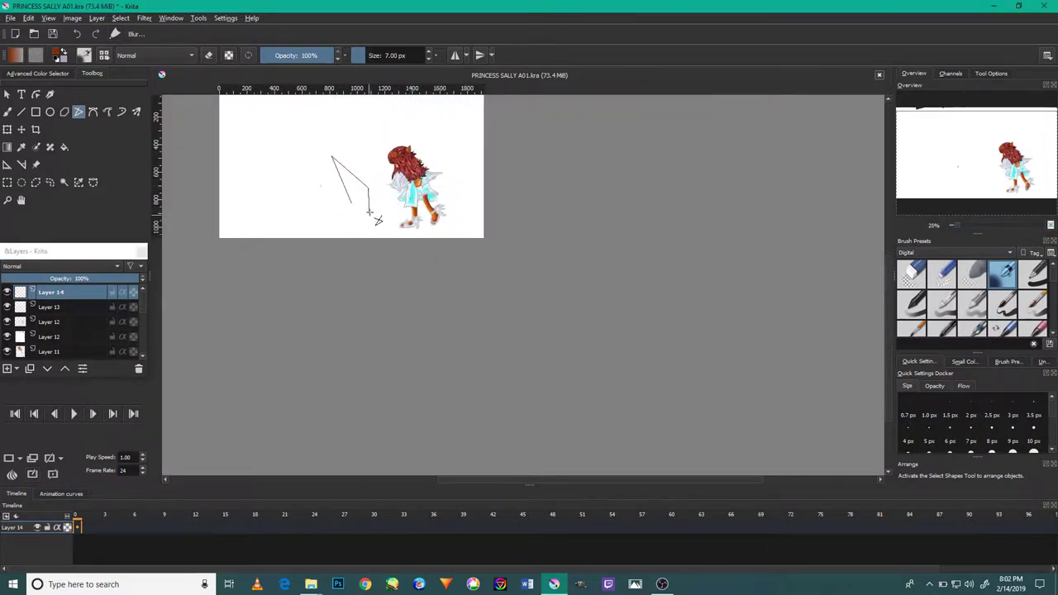
scroll(395, 232, "up", 10)
left_click_drag(545, 147, 512, 235)
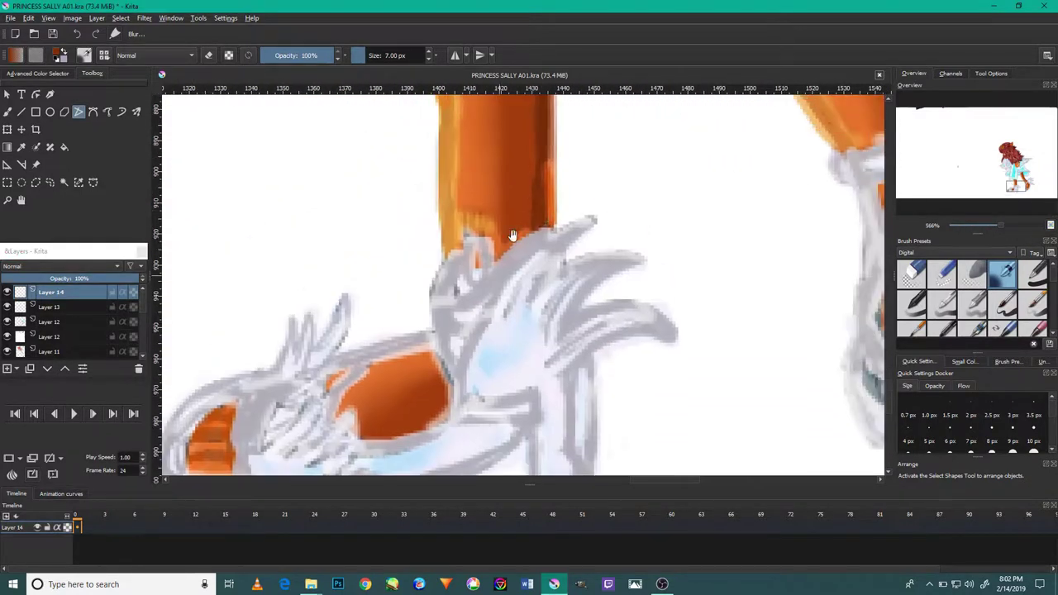
left_click_drag(545, 140, 557, 182)
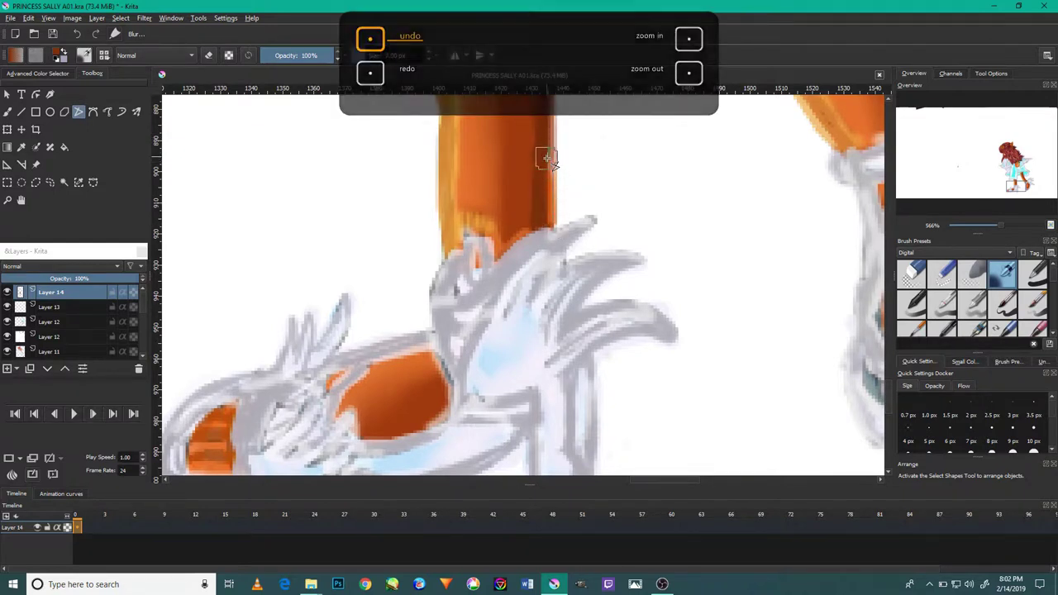
left_click_drag(555, 137, 541, 177)
scroll(541, 178, "up", 2)
scroll(541, 181, "up", 2)
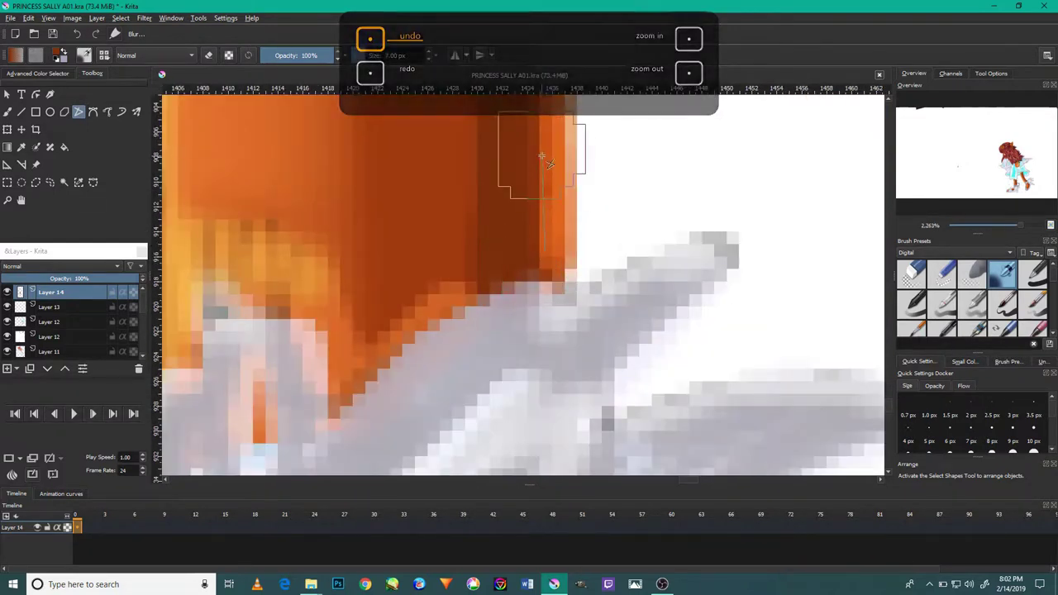
scroll(541, 190, "up", 2)
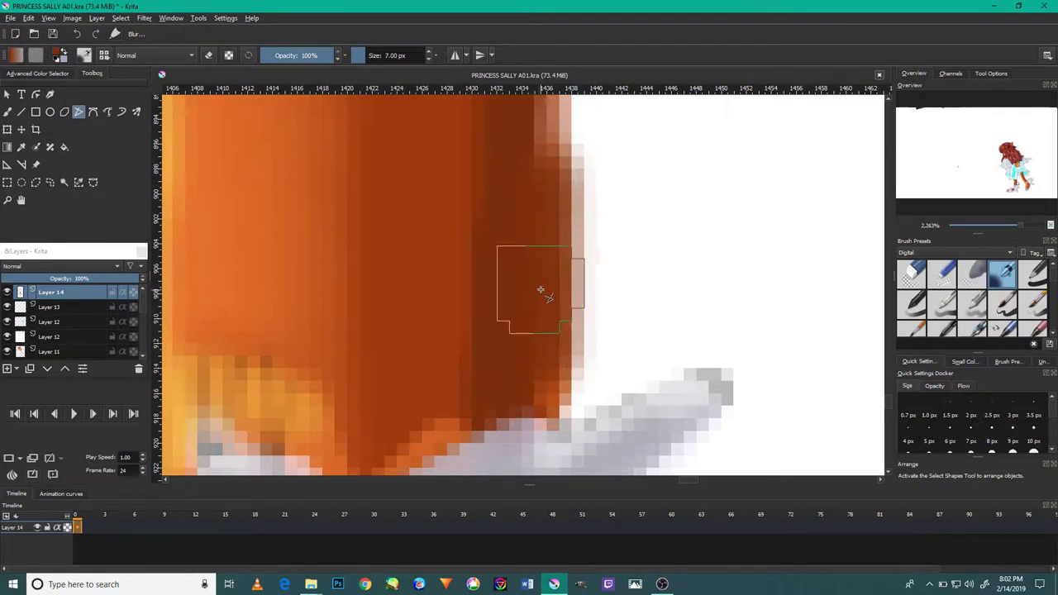
key("ctrl+z")
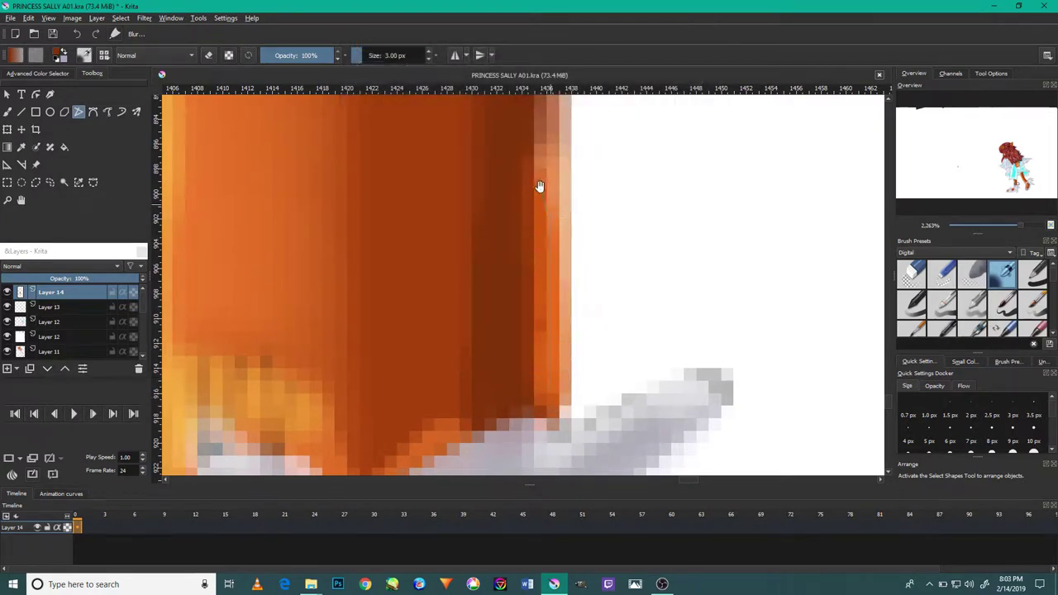
Draw dark brown shading lines down the first leg's right edge
scroll(539, 186, "down", 1)
scroll(539, 186, "down", 1)
scroll(542, 165, "down", 1)
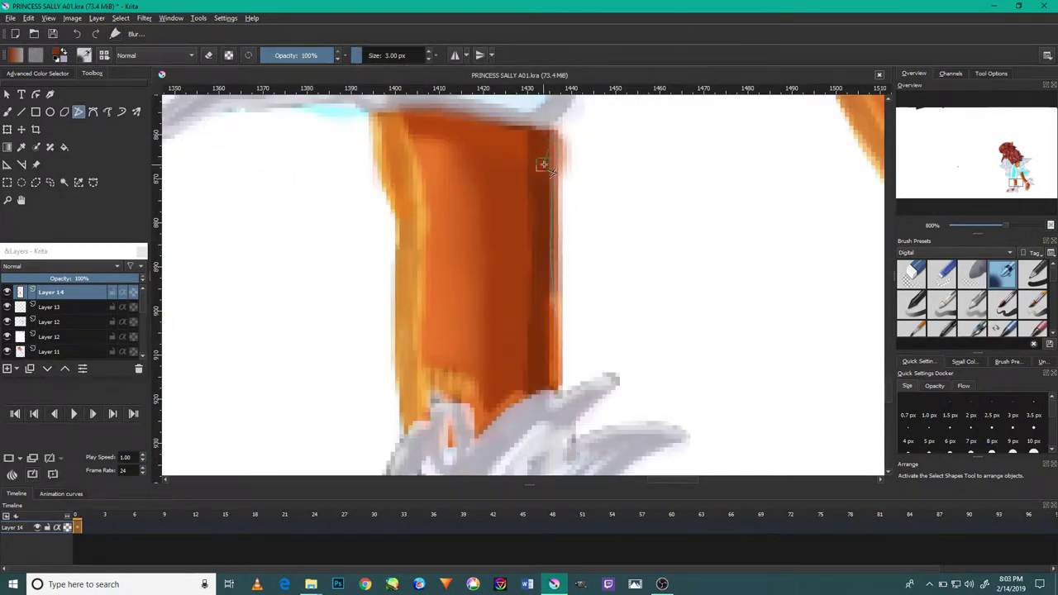
left_click_drag(542, 162, 560, 155)
left_click_drag(552, 331, 550, 385)
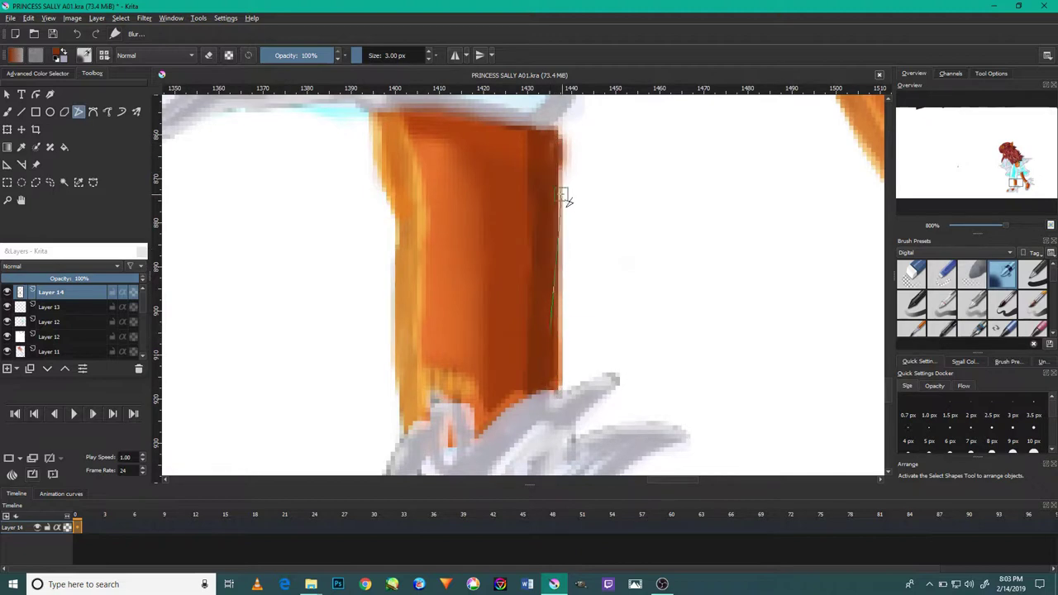
scroll(562, 385, "up", 2)
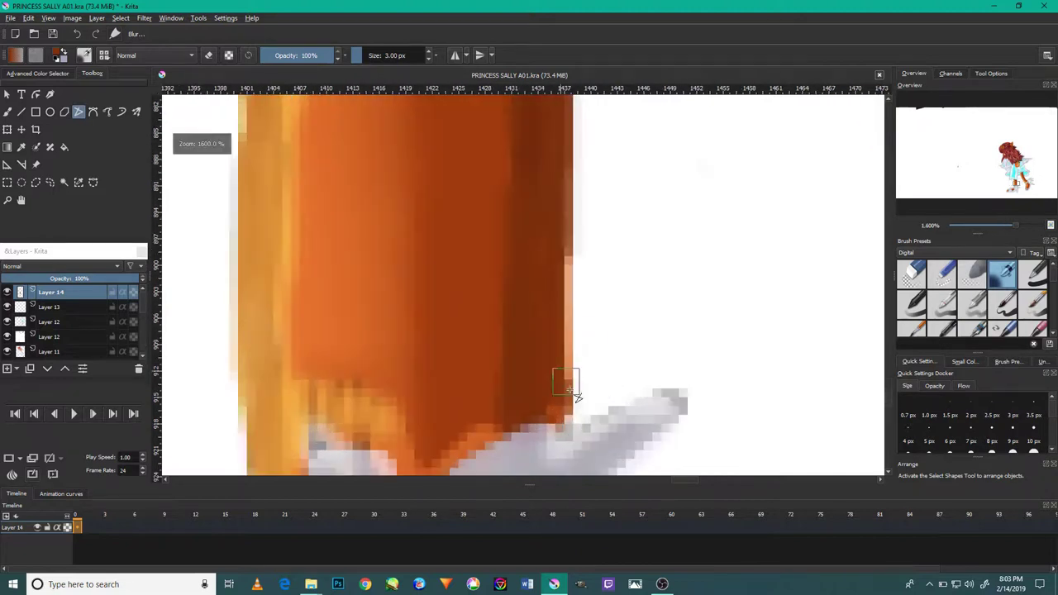
left_click_drag(560, 253, 552, 269)
scroll(552, 269, "down", 4)
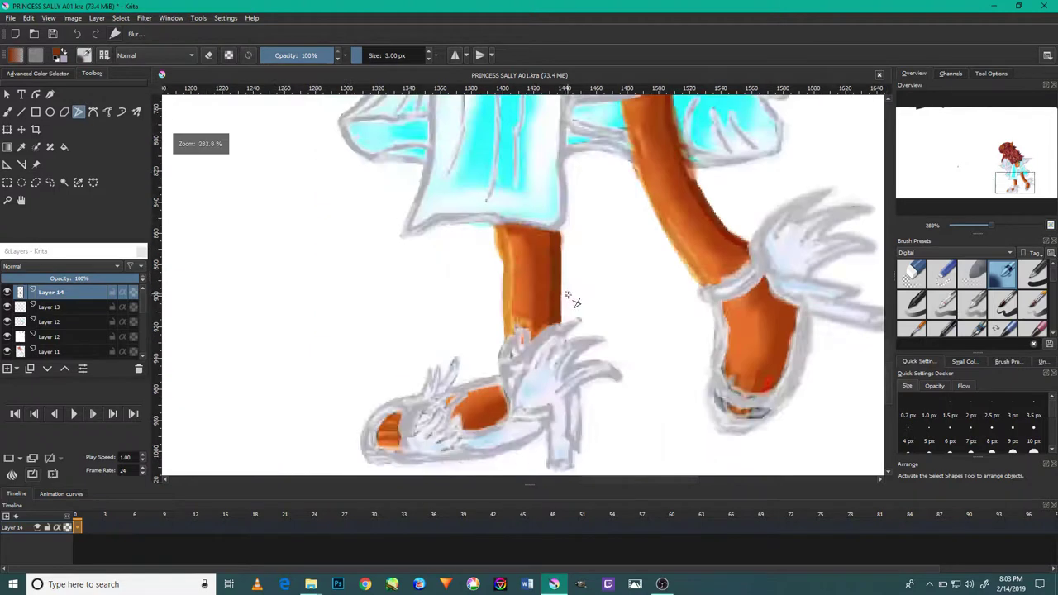
scroll(678, 247, "up", 3)
Draw dark brown polyline shading lines along the other leg's right edge
left_click_drag(625, 227, 590, 237)
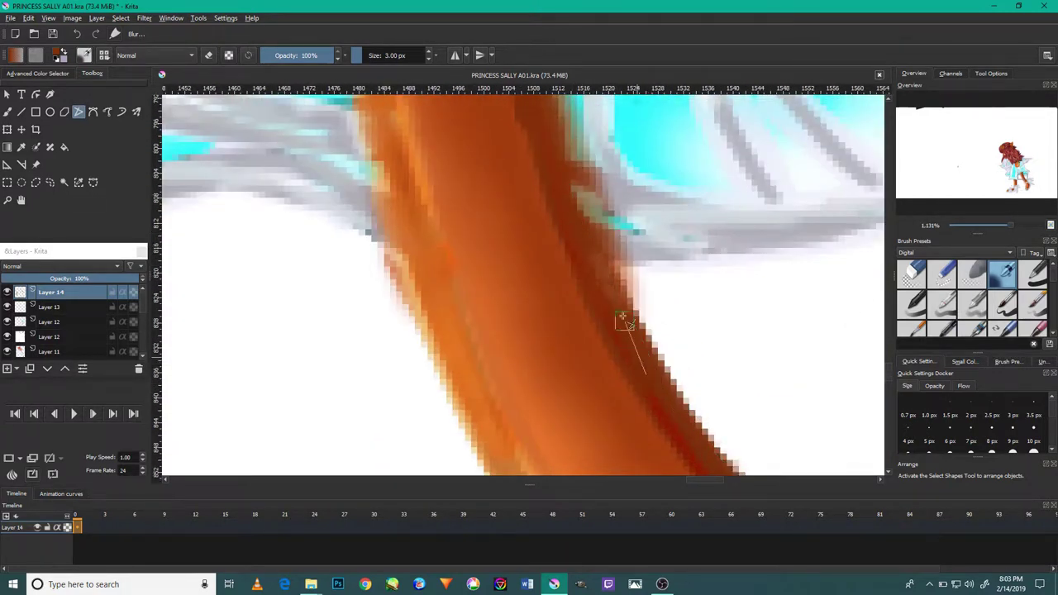
mouse_move(608, 248)
left_mouse_down()
mouse_move(570, 206)
mouse_move(582, 248)
left_mouse_up()
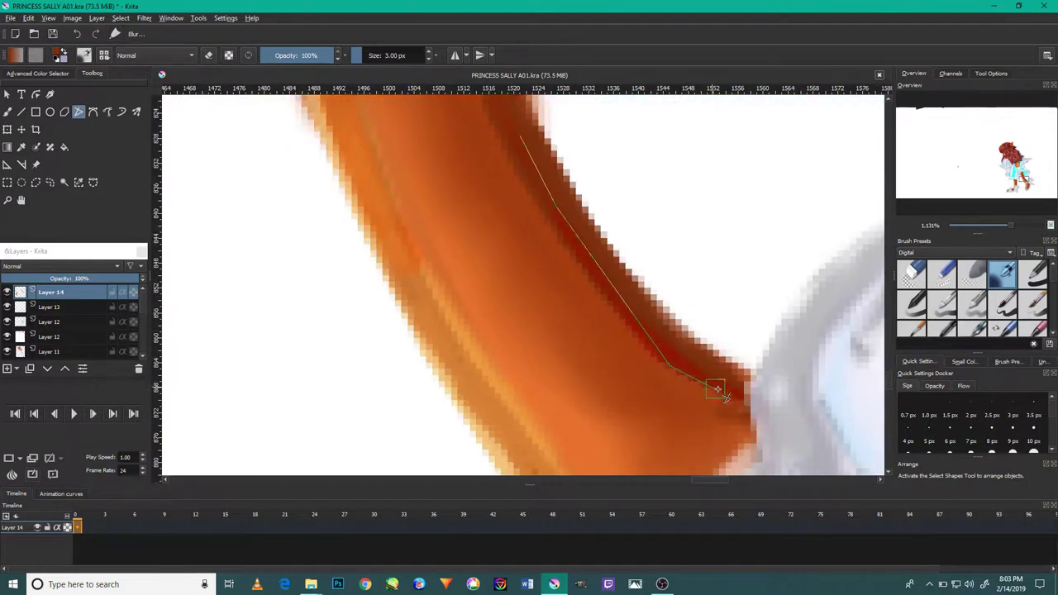
left_click_drag(613, 250, 606, 196)
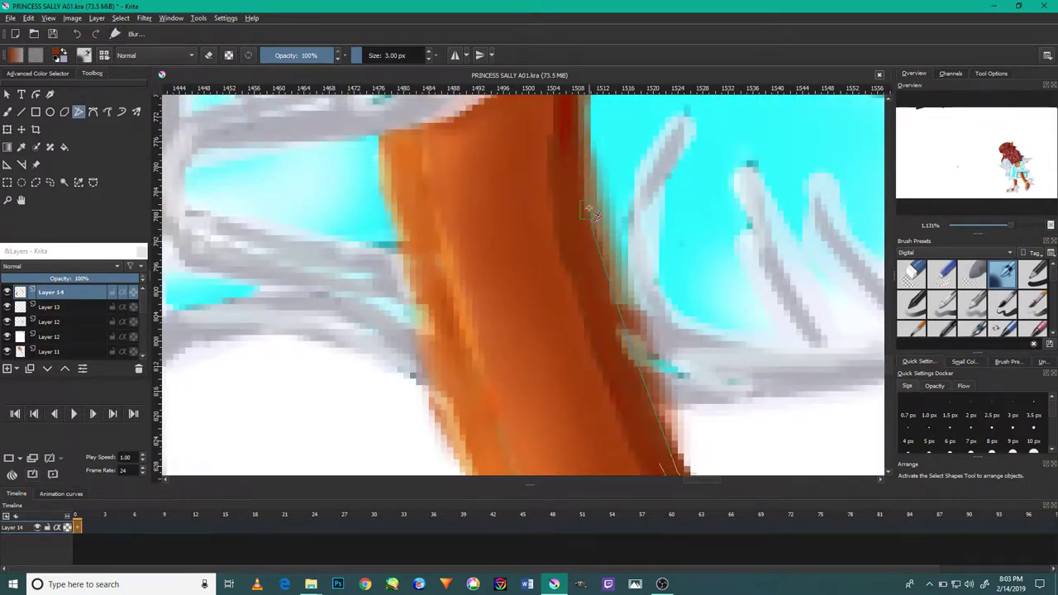
double_click(595, 211)
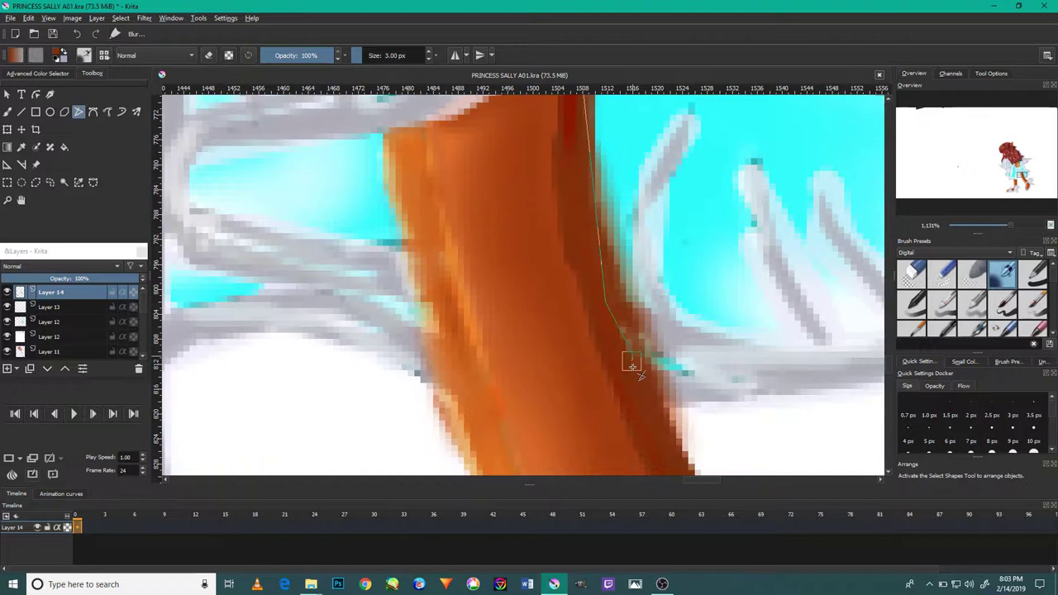
left_click(597, 314)
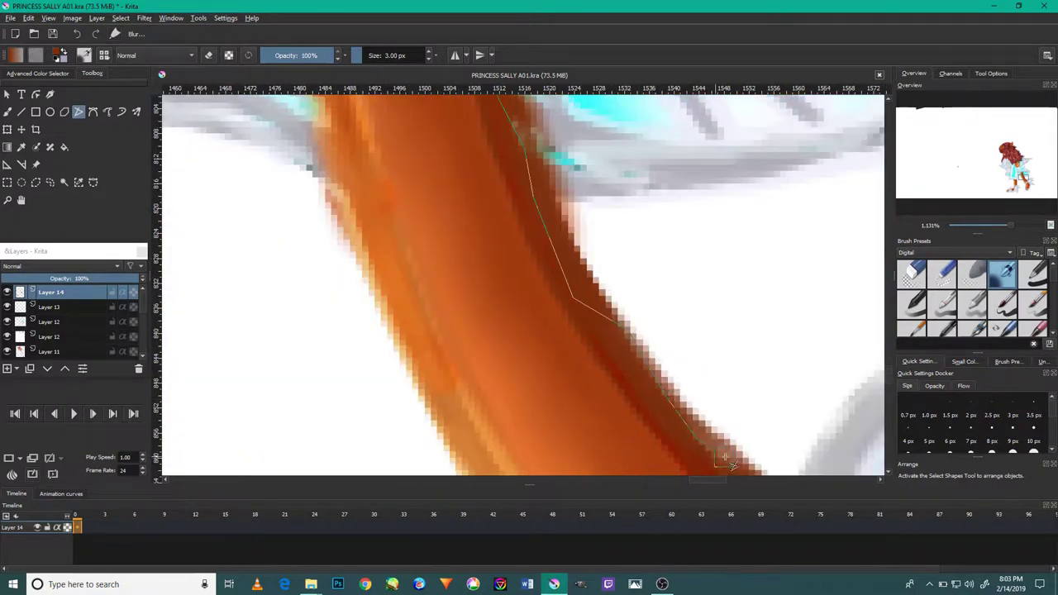
double_click(694, 440)
left_click_drag(648, 321, 574, 181)
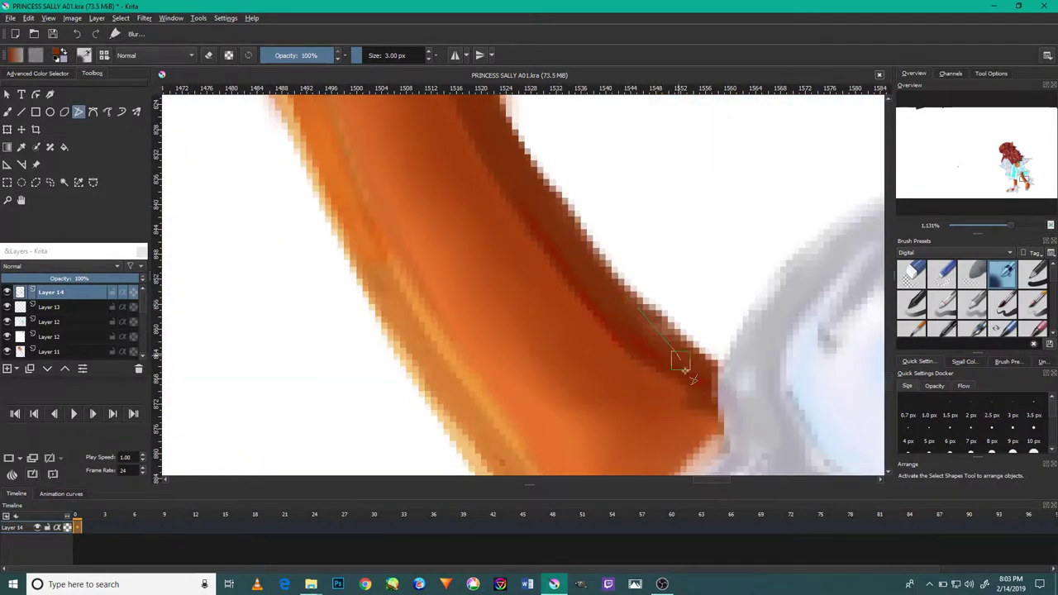
double_click(583, 295)
double_click(636, 357)
double_click(644, 314)
Add a new Layer 15 at the top of the layer stack
scroll(609, 289, "down", 3)
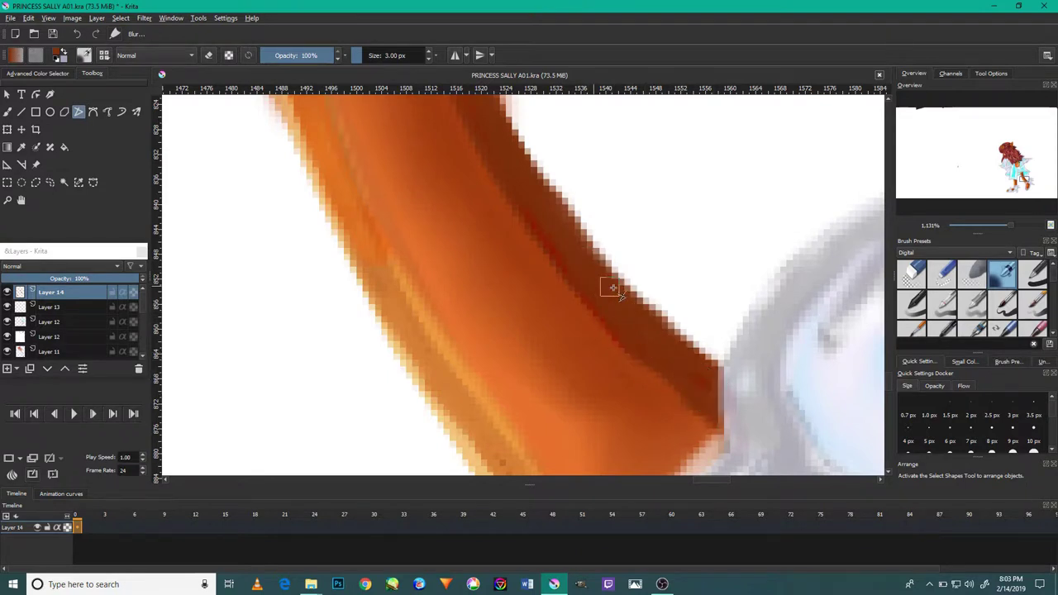
scroll(578, 256, "down", 5)
scroll(546, 219, "up", 3)
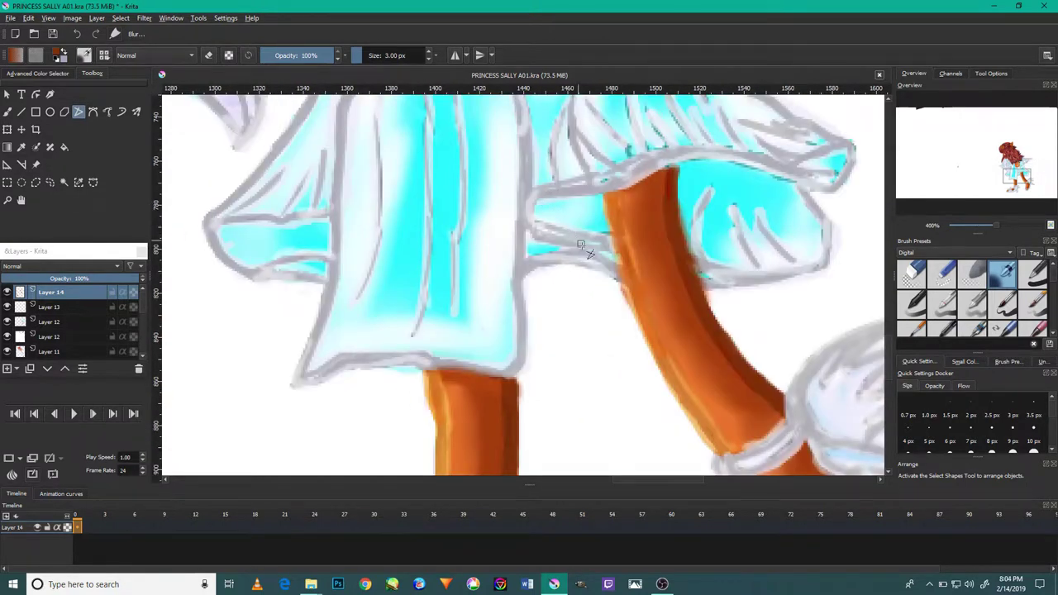
left_click(7, 368)
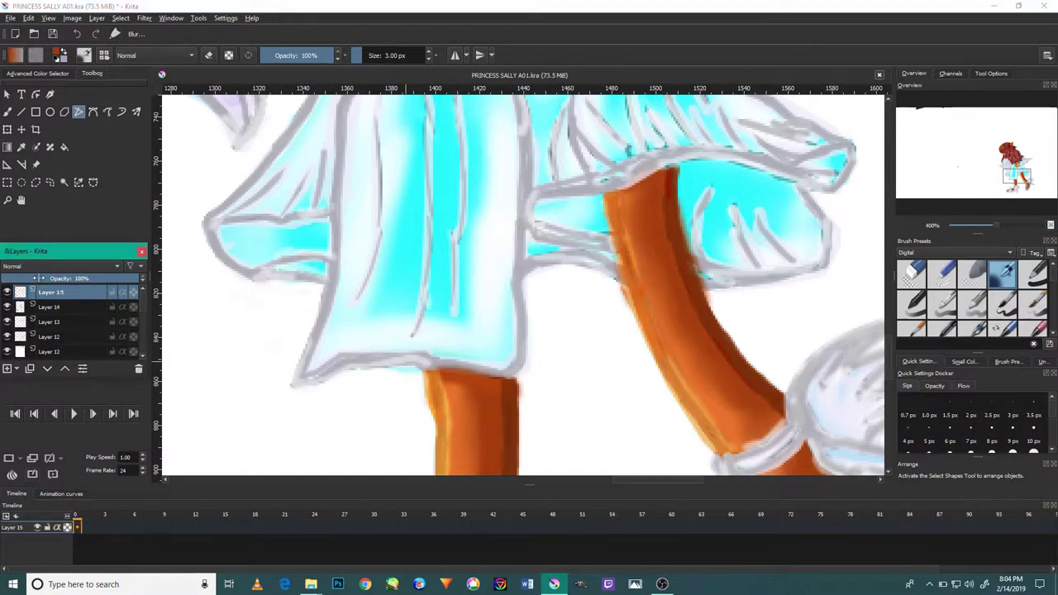
Set Layer 15's blending mode to Lighten
left_click(58, 265)
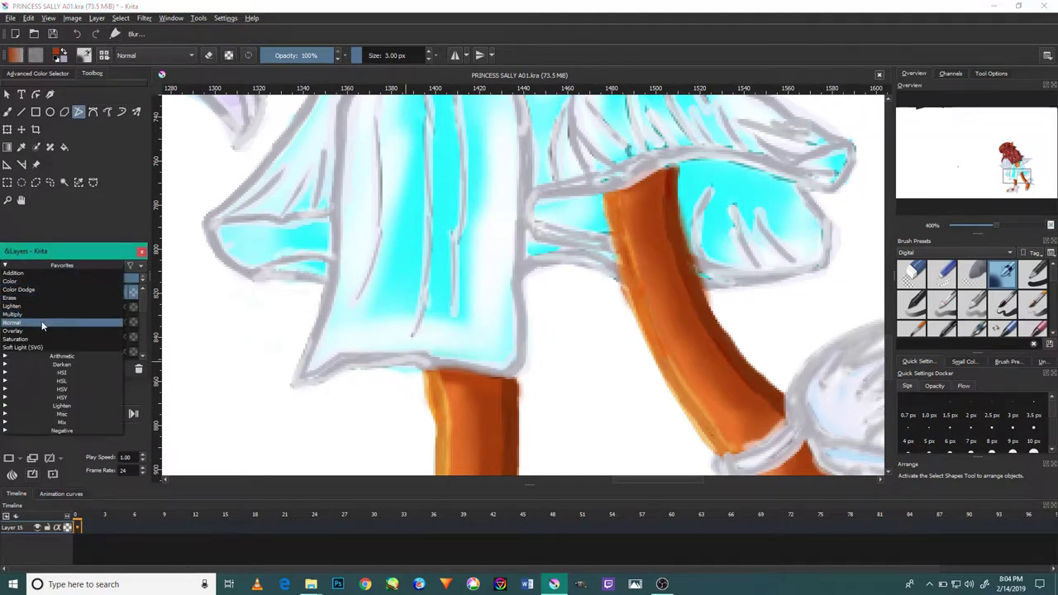
left_click(39, 306)
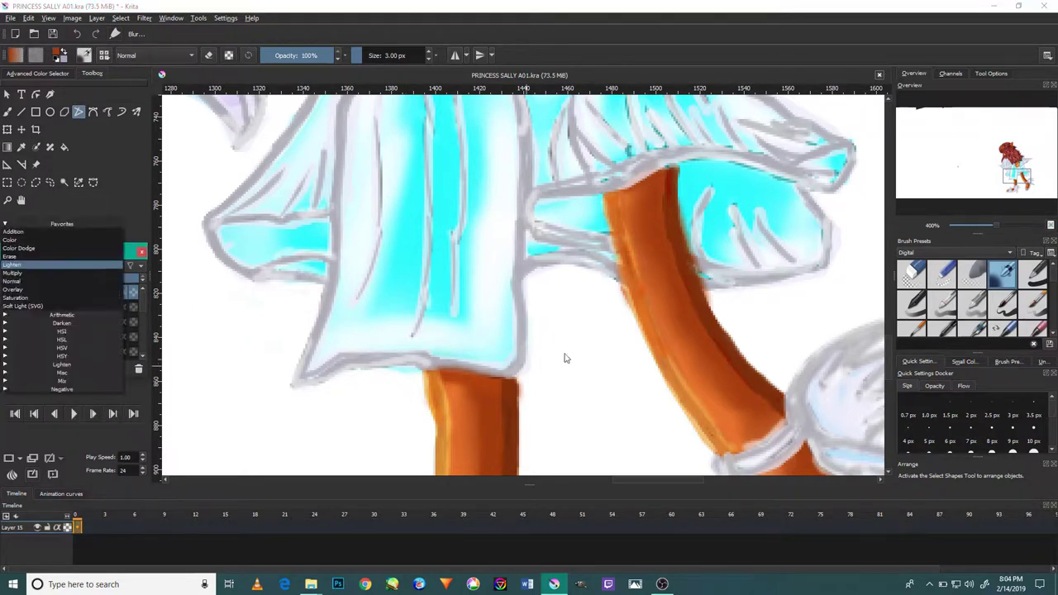
left_click_drag(547, 371, 542, 222)
scroll(542, 222, "up", 3)
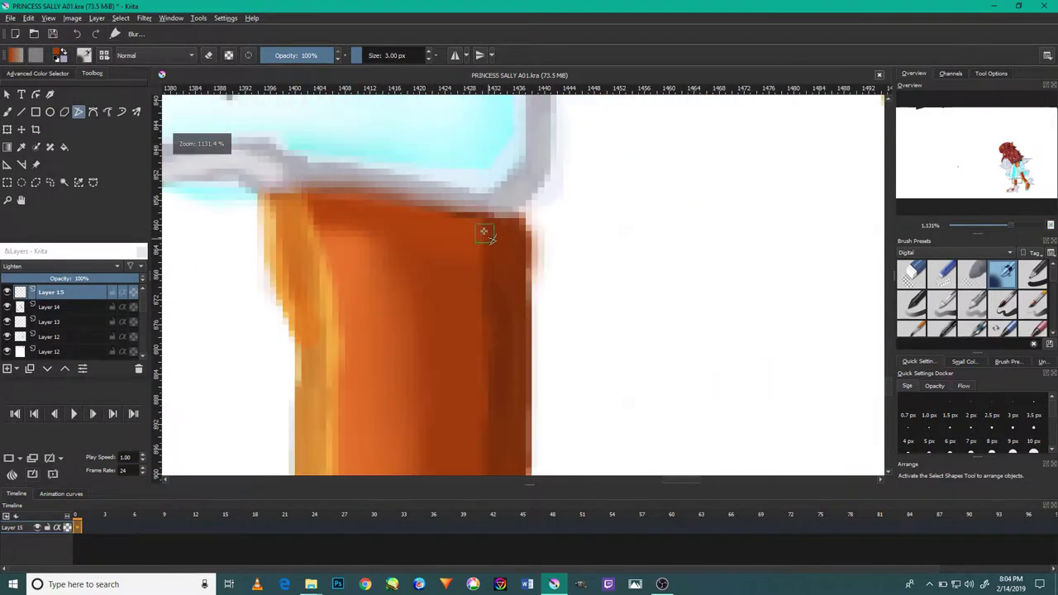
left_click_drag(460, 168, 462, 413)
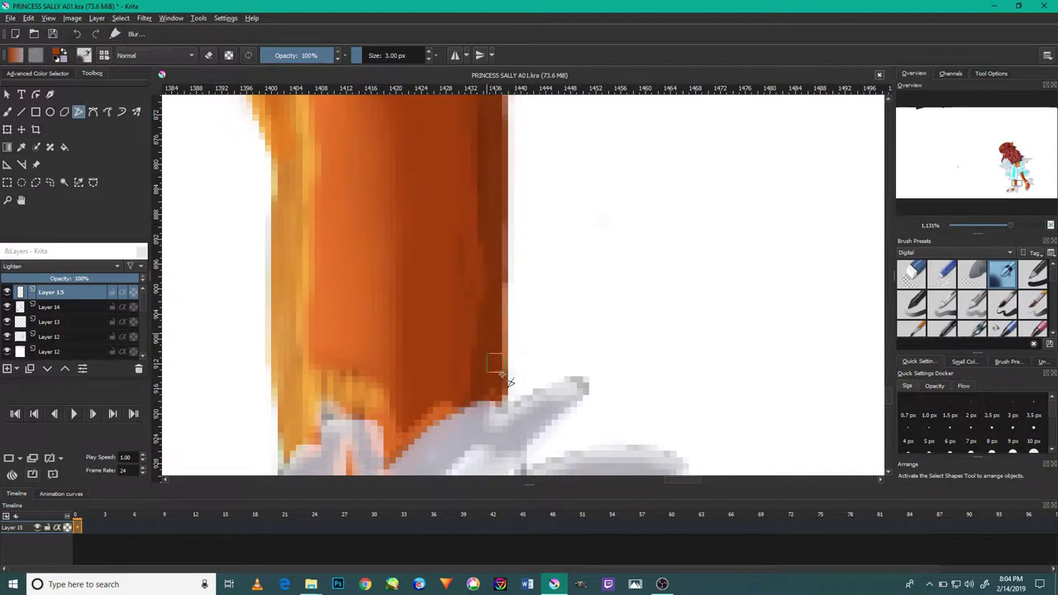
scroll(513, 215, "up", 2)
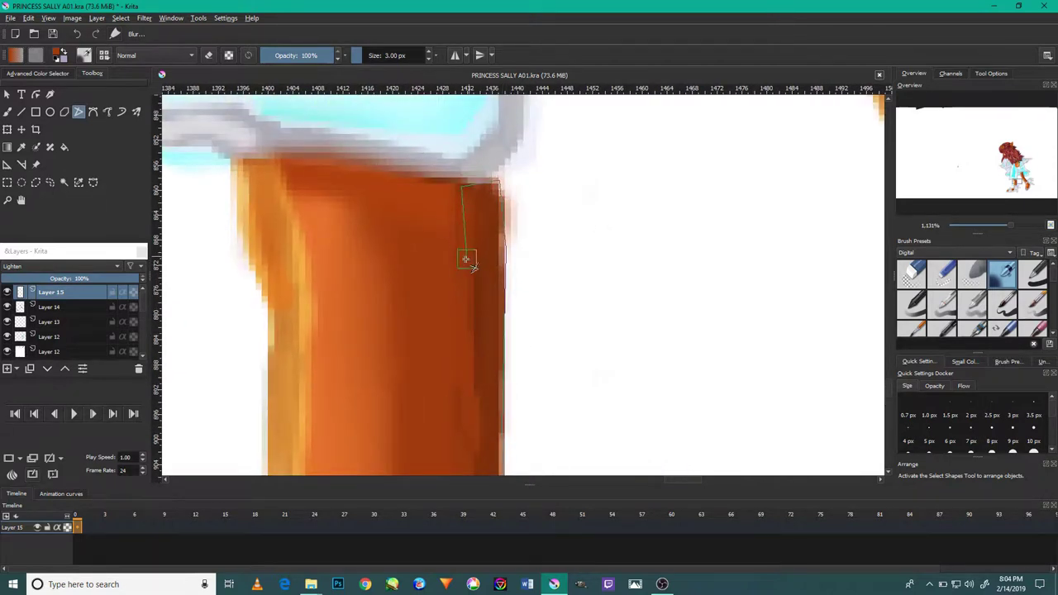
left_click_drag(488, 331, 510, 187)
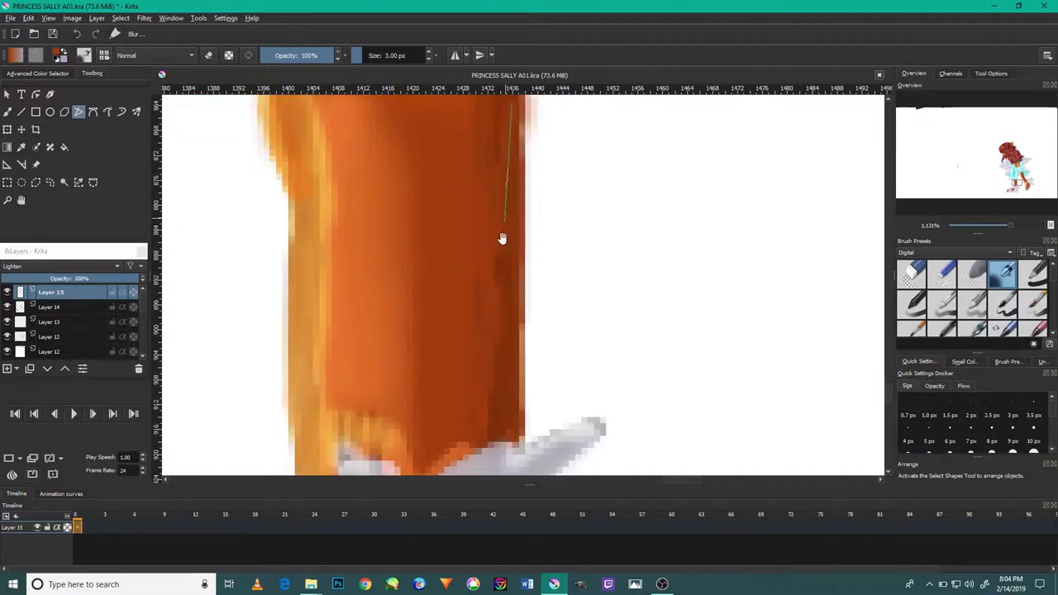
Fill reddish-brown shading strips along the first leg's right edge
left_click_drag(492, 423, 507, 345)
left_click_drag(488, 433, 521, 422)
scroll(529, 222, "up", 3)
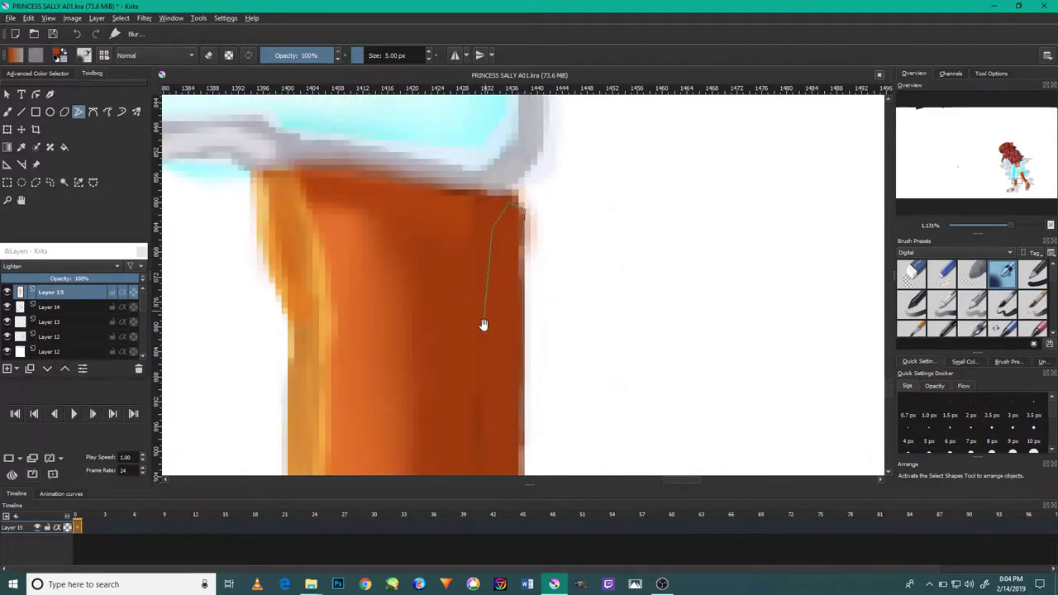
scroll(485, 347, "down", 5)
left_click_drag(484, 310, 522, 417)
left_click_drag(496, 306, 496, 382)
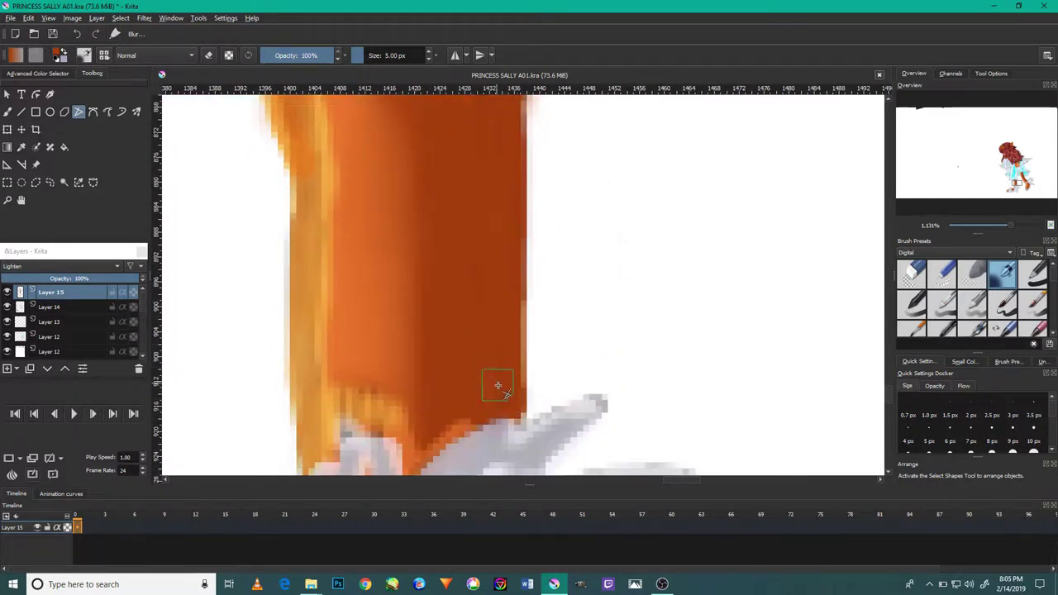
scroll(545, 347, "down", 3)
scroll(609, 303, "up", 4)
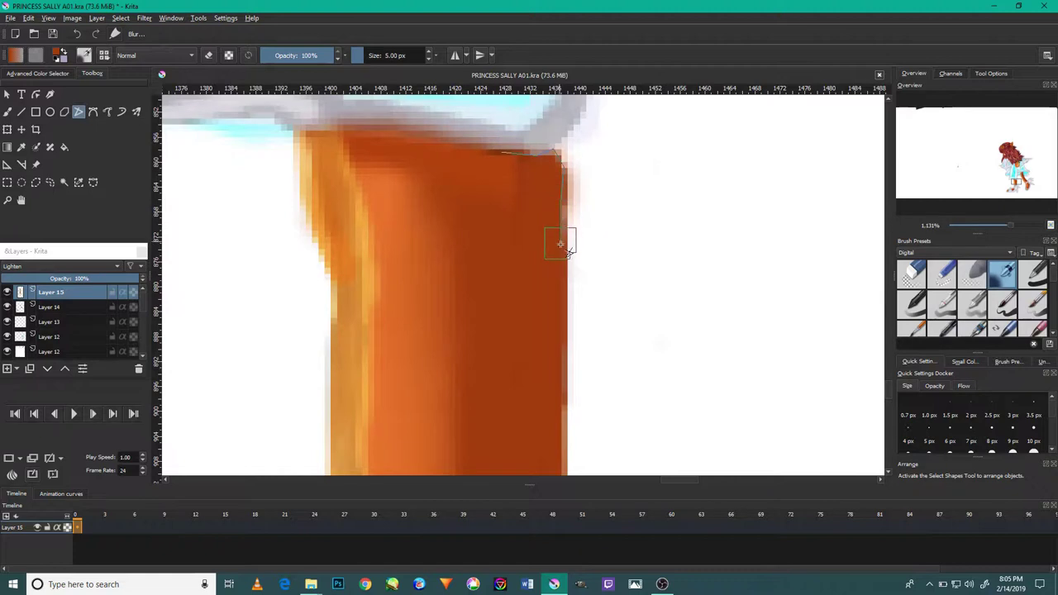
scroll(545, 324, "down", 4)
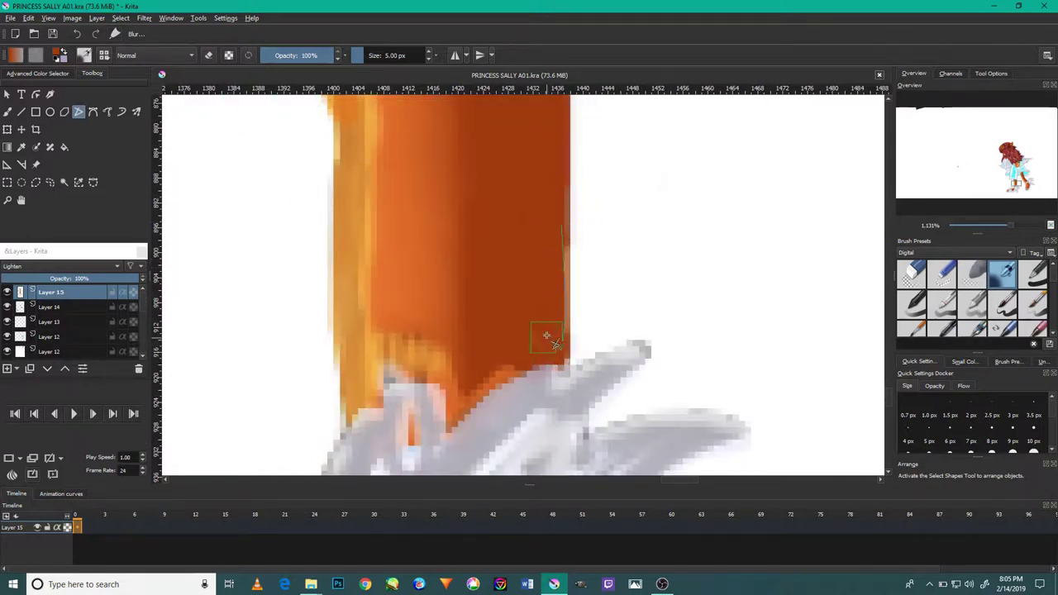
scroll(565, 252, "up", 2)
Trace and fill darker reddish-brown shading along the other leg's right edge
left_click_drag(563, 248, 559, 395)
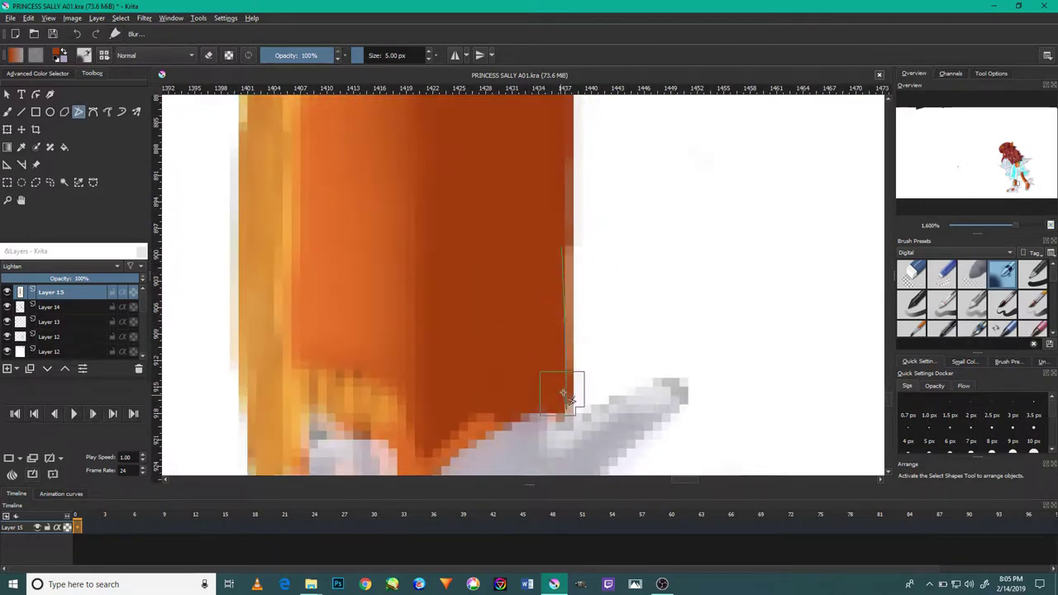
scroll(581, 339, "down", 5)
scroll(629, 228, "up", 5)
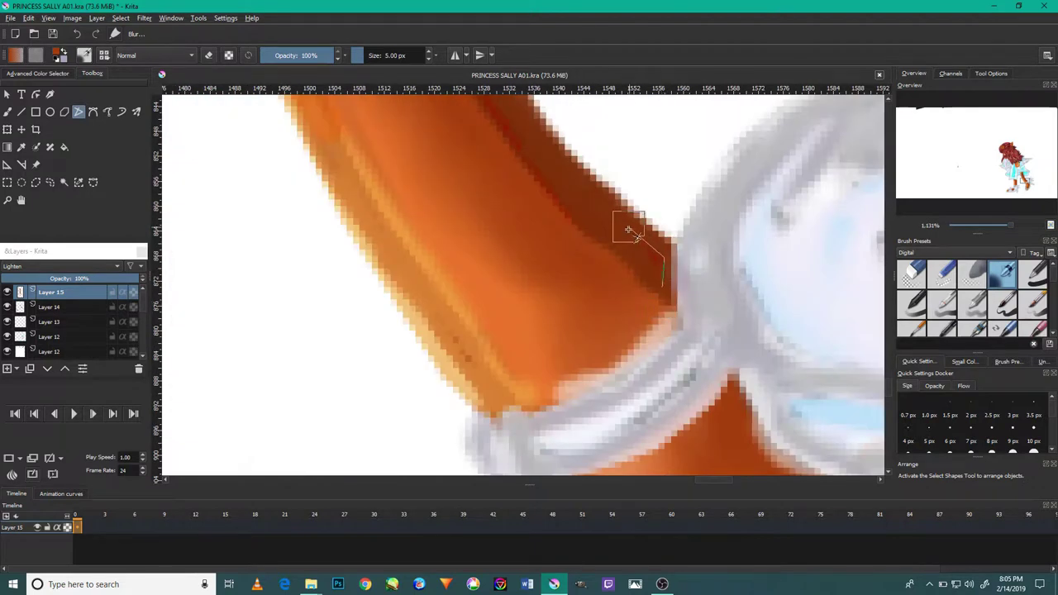
mouse_move(556, 197)
left_mouse_down()
mouse_move(548, 223)
mouse_move(567, 272)
mouse_move(540, 237)
mouse_move(537, 151)
left_mouse_up()
left_click_drag(526, 275, 524, 285)
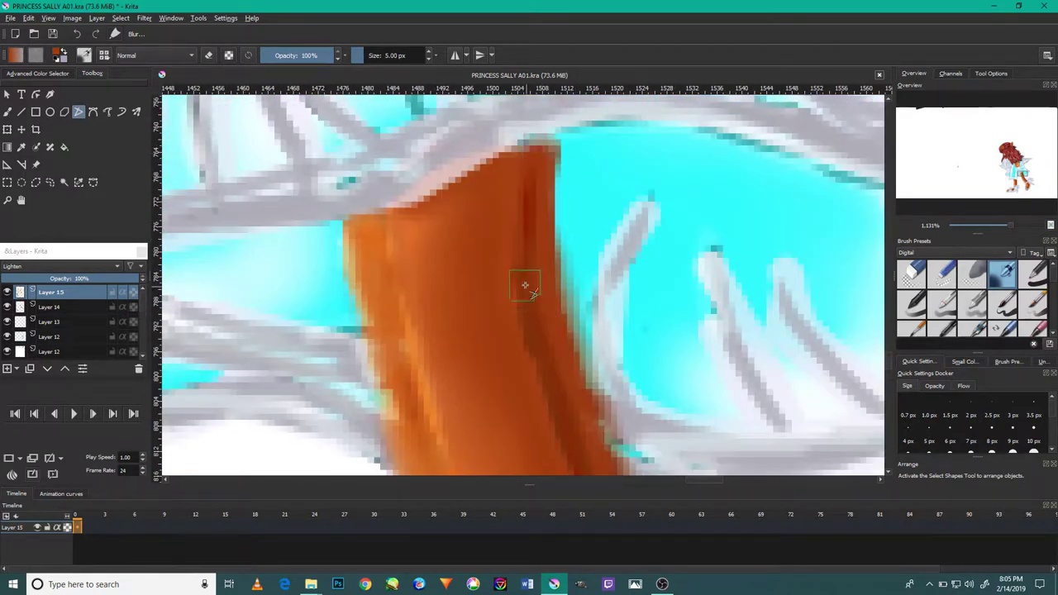
mouse_move(541, 325)
left_mouse_down()
mouse_move(534, 289)
mouse_move(562, 330)
mouse_move(547, 296)
left_mouse_up()
left_click_drag(655, 401, 653, 417)
mouse_move(521, 284)
left_mouse_down()
mouse_move(491, 267)
mouse_move(484, 195)
mouse_move(510, 165)
mouse_move(484, 201)
mouse_move(550, 314)
mouse_move(626, 401)
mouse_move(612, 395)
left_mouse_up()
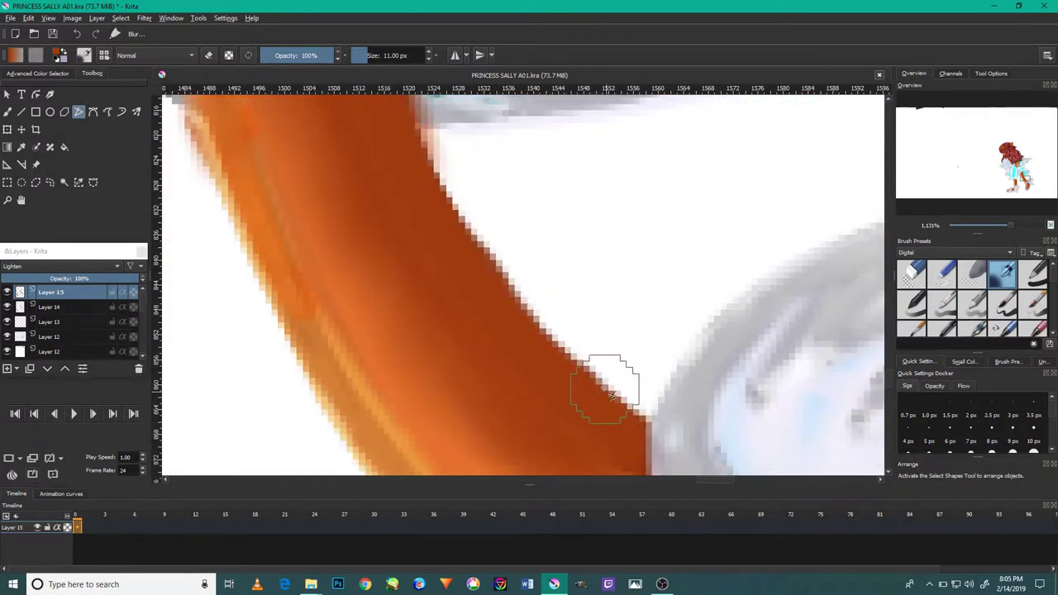
scroll(611, 395, "down", 3)
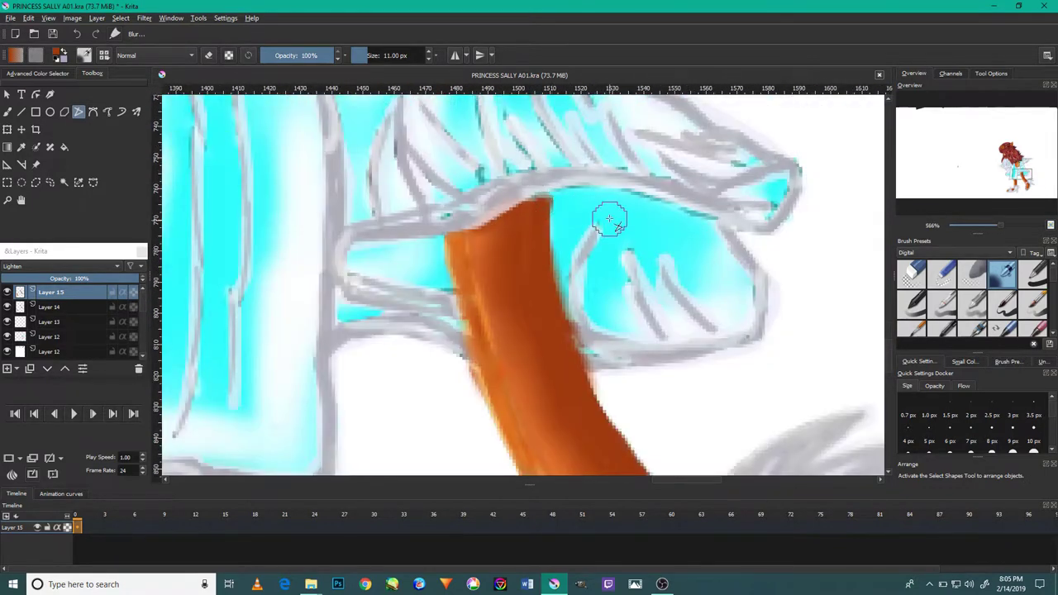
Pick the dress's cyan and paint cyan strokes over the dress edge above the leg
left_click(652, 236, "ctrl")
scroll(653, 236, "up", 5)
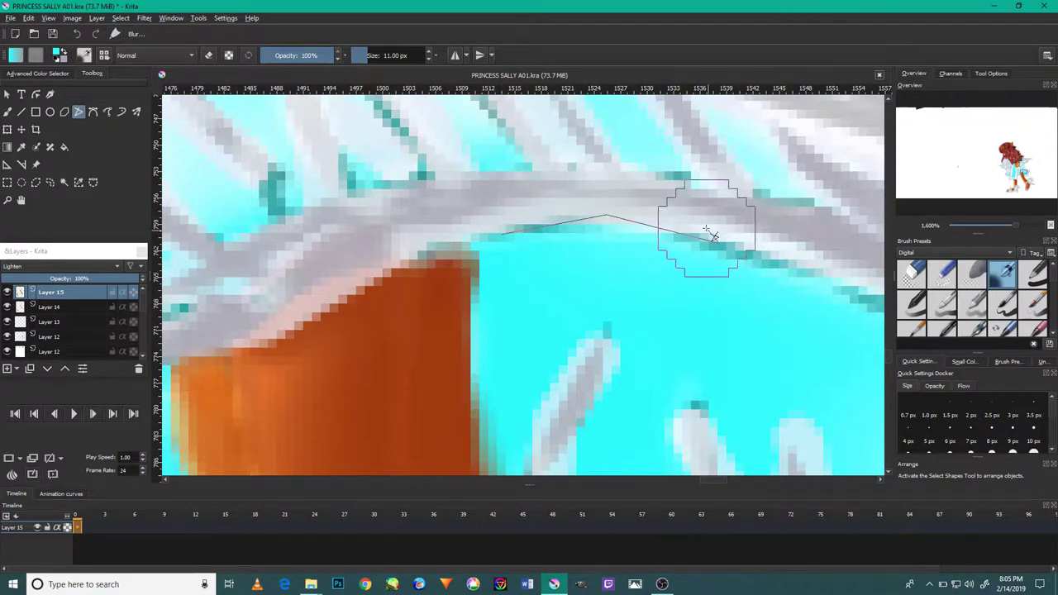
left_click_drag(710, 235, 716, 233)
left_click_drag(590, 188, 756, 285)
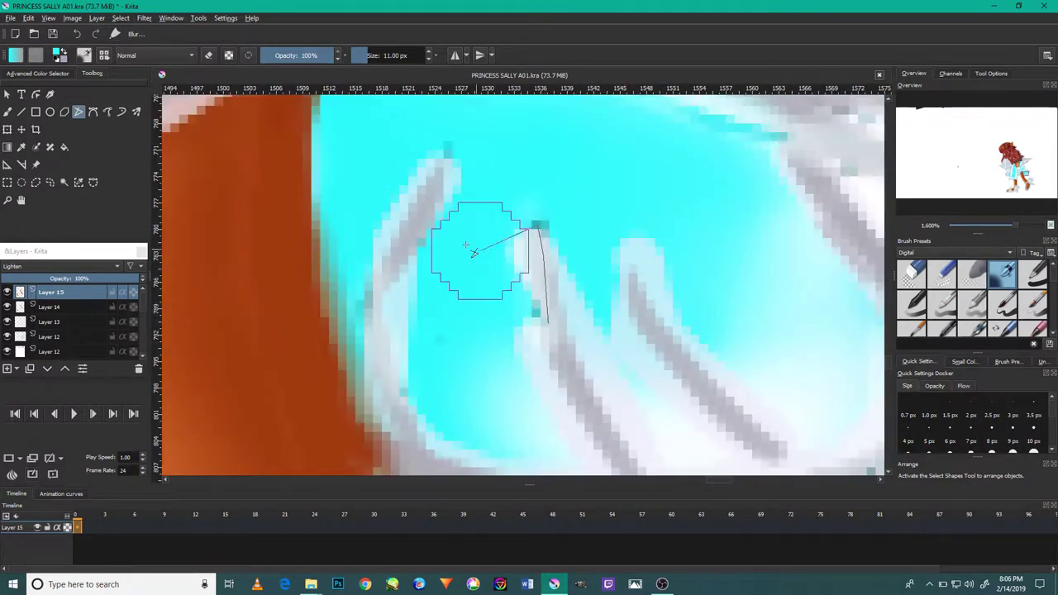
Blend a straight multi-point stroke along a skirt fold line
left_click(439, 163)
left_click(395, 306)
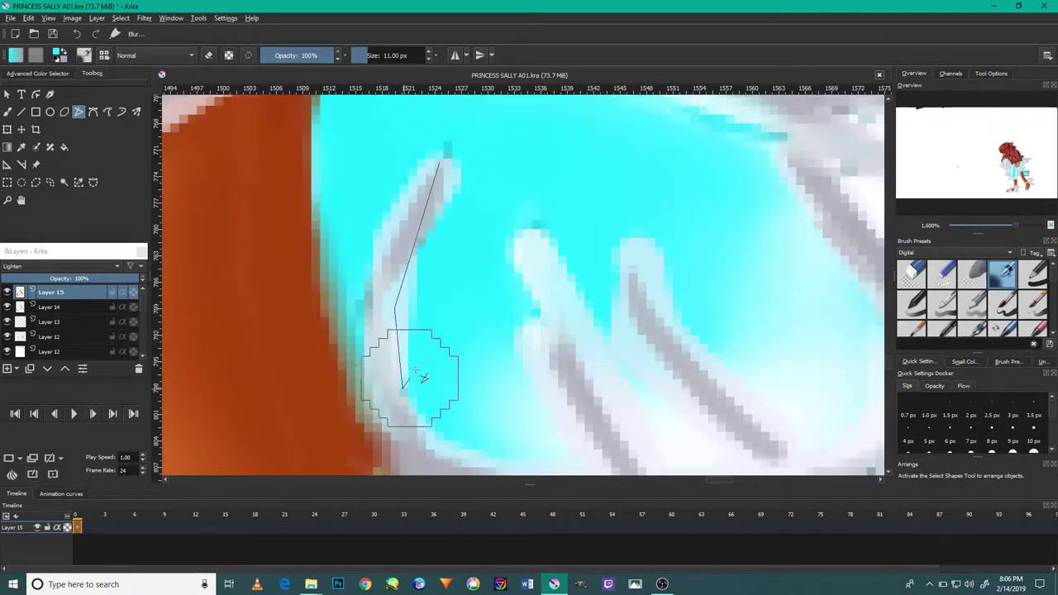
double_click(415, 372)
scroll(578, 289, "down", 3)
scroll(448, 413, "up", 2)
Blend straight strokes along the hem and the upper skirt edge
left_click(430, 411)
left_click(484, 431)
left_click(696, 406)
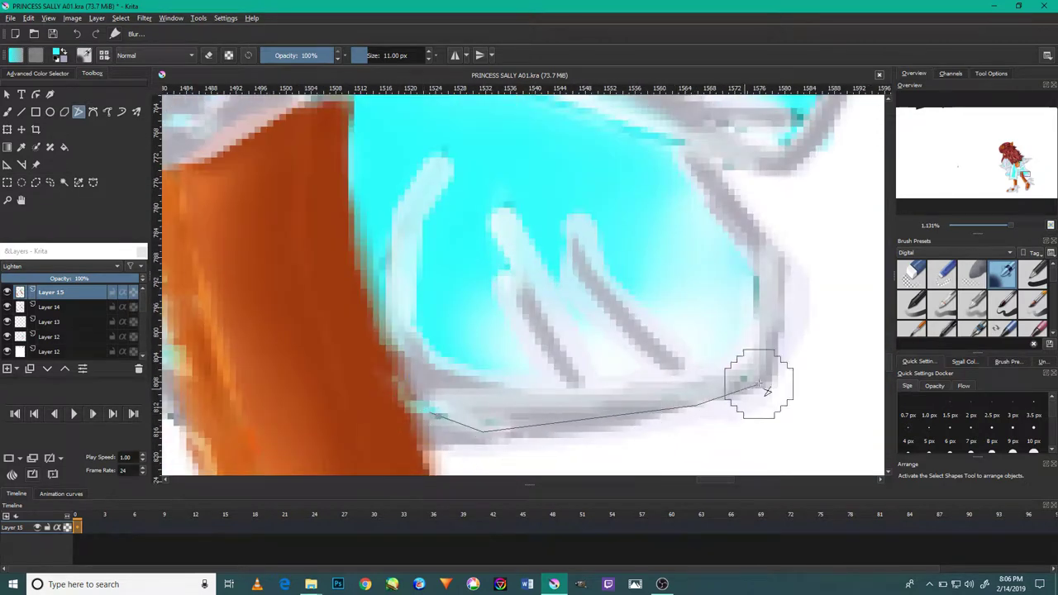
double_click(773, 277)
left_click_drag(760, 156, 756, 283)
left_click(769, 285)
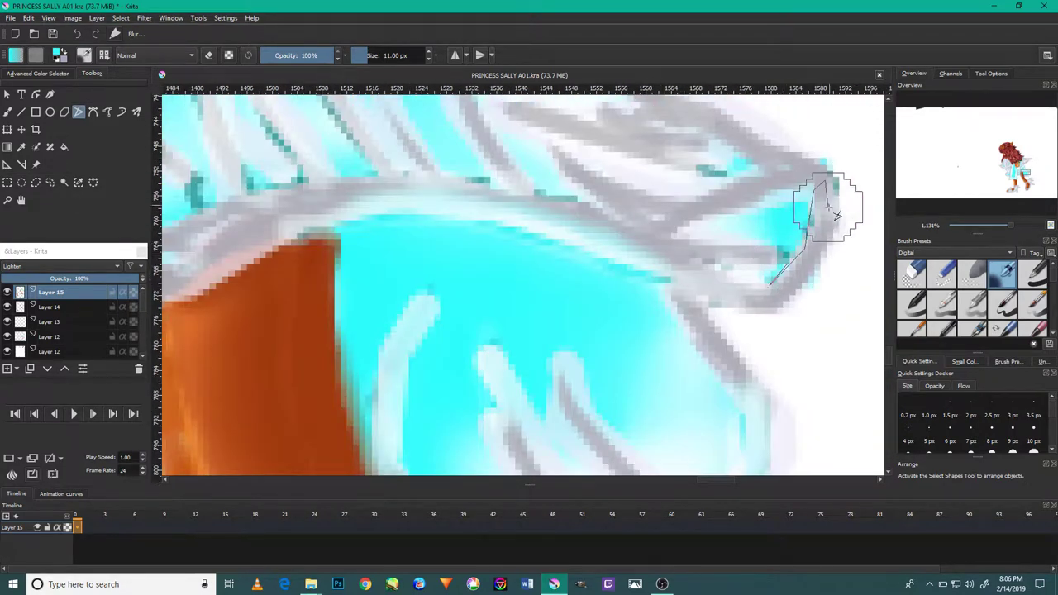
double_click(826, 203)
Blend a long straight lightening stroke across a neighbouring skirt fold
left_click_drag(714, 153, 782, 208)
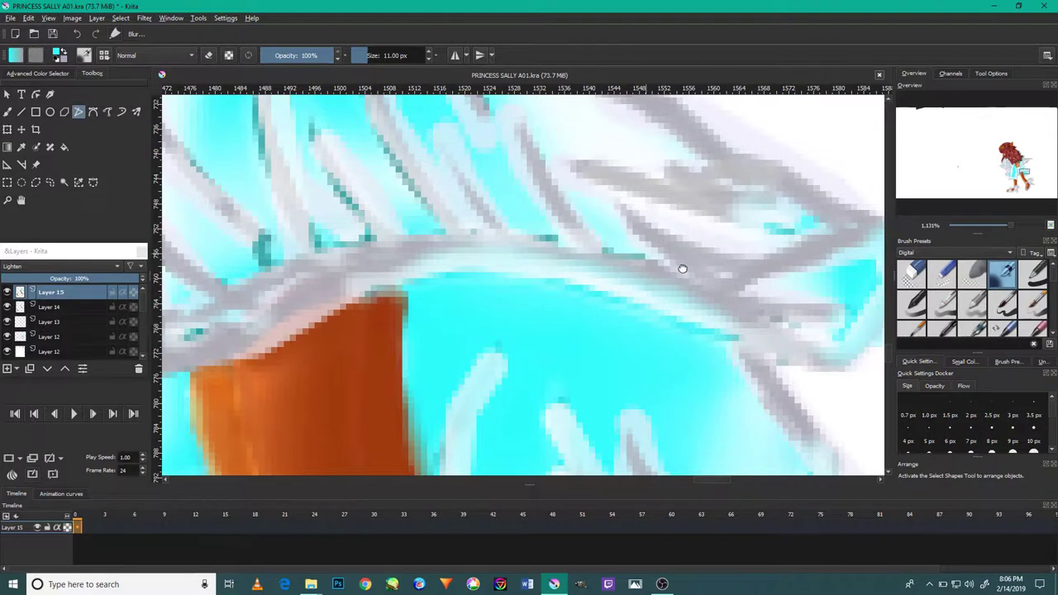
left_click_drag(651, 256, 739, 275)
left_click(694, 268)
left_click(583, 258)
left_click(413, 262)
double_click(400, 261)
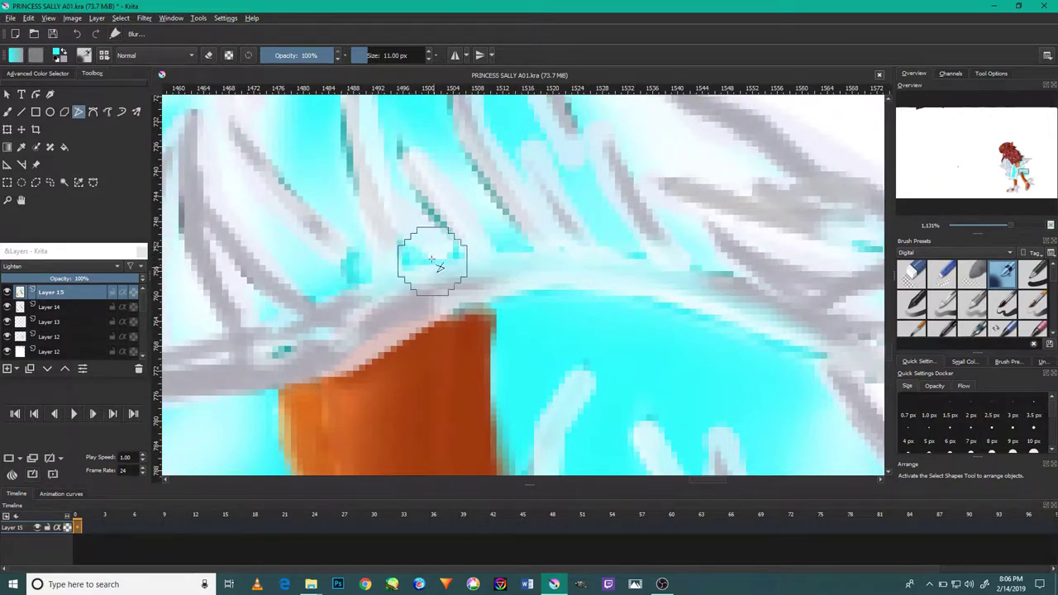
Soften the blue and grey strokes down the skirt and across the lower skirt
mouse_move(376, 248)
left_mouse_down()
mouse_move(500, 140)
mouse_move(472, 256)
left_mouse_up()
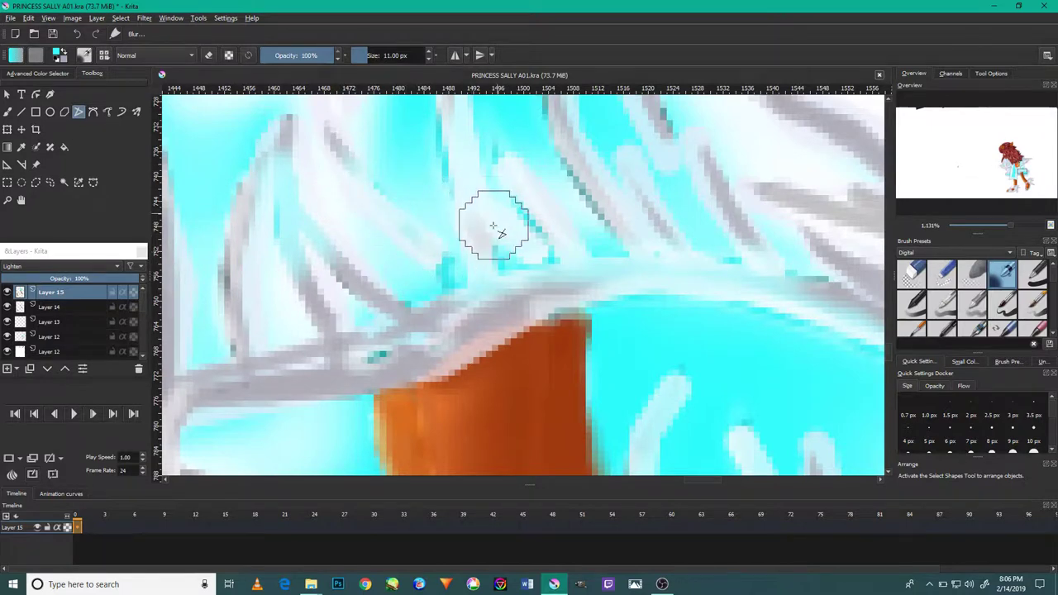
scroll(528, 281, "down", 2)
scroll(546, 330, "up", 2)
scroll(542, 417, "down", 2)
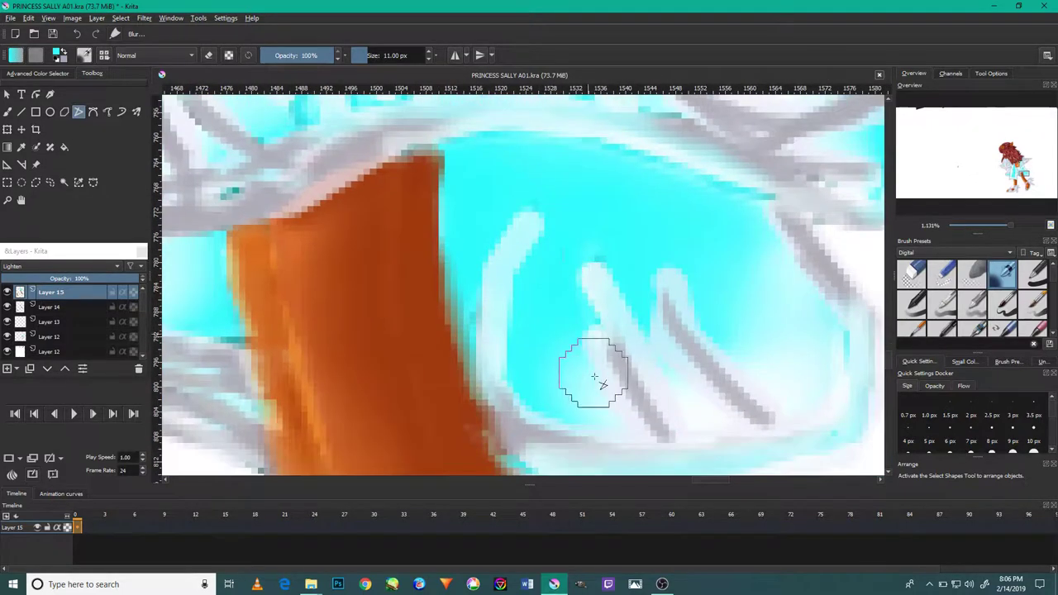
scroll(487, 363, "down", 1)
scroll(482, 365, "down", 3)
scroll(619, 326, "up", 5)
scroll(578, 322, "up", 1)
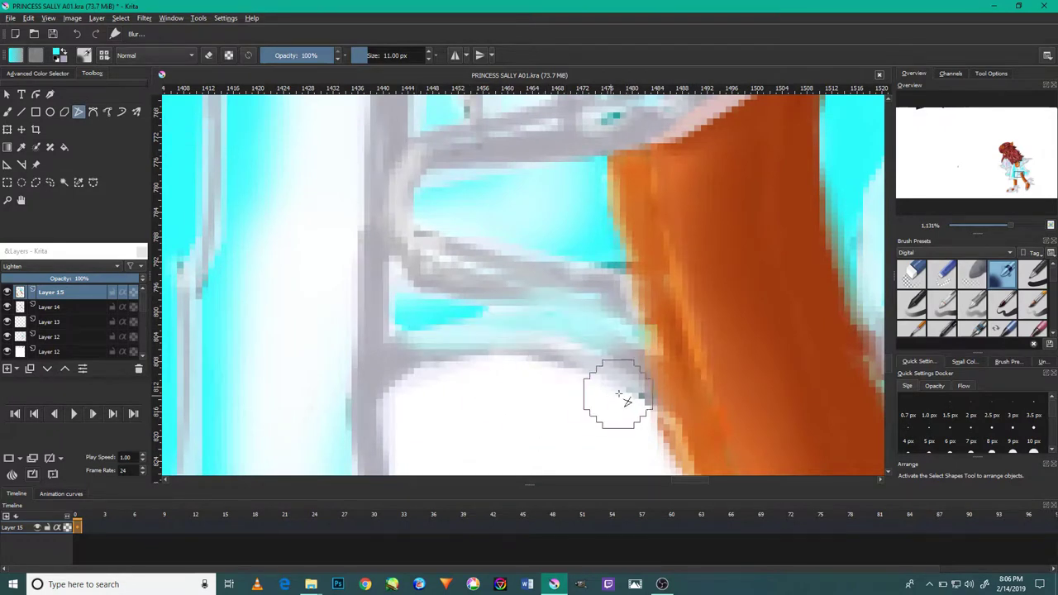
left_click_drag(524, 183, 584, 300)
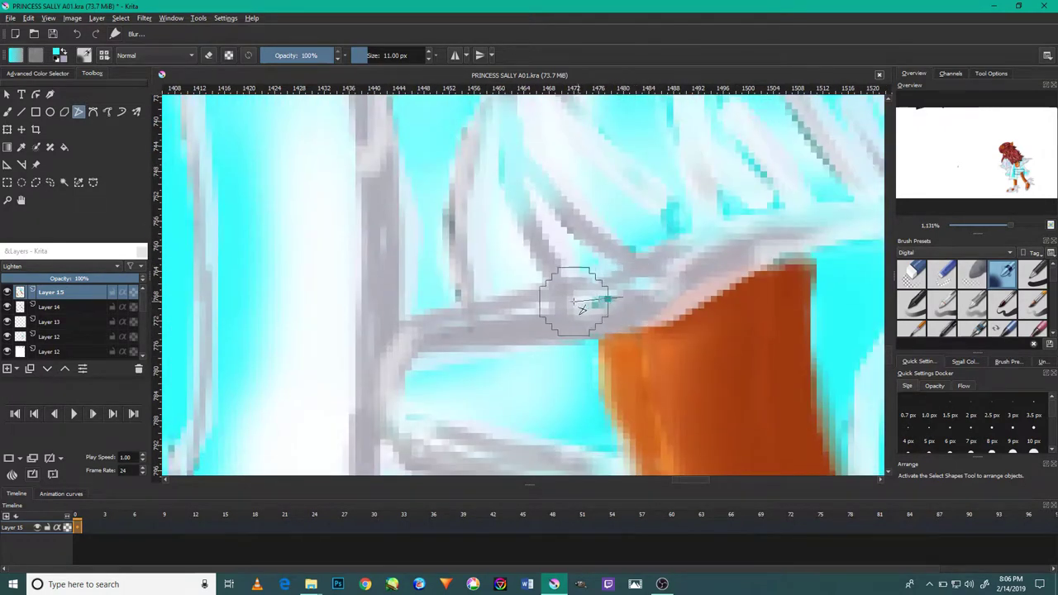
left_click_drag(454, 221, 456, 248)
scroll(566, 229, "down", 3)
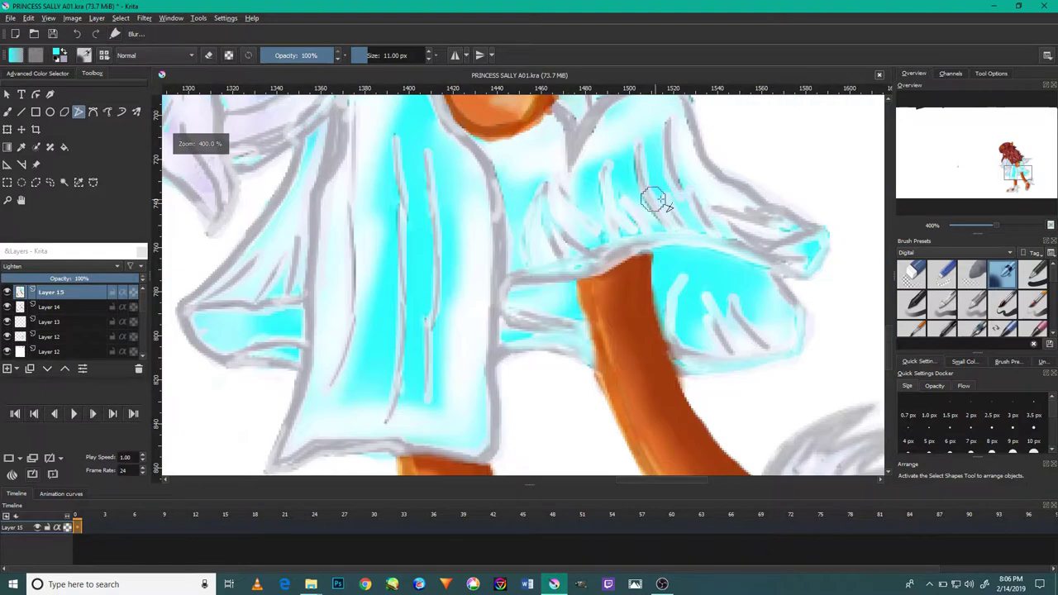
scroll(741, 298, "up", 3)
left_click_drag(603, 177, 620, 398)
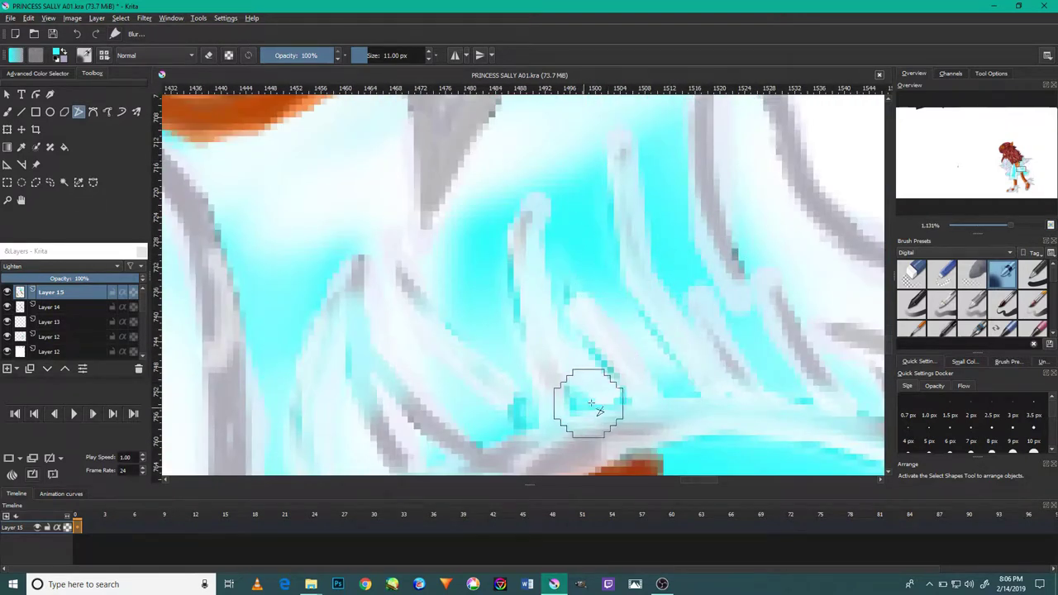
left_click_drag(413, 402, 571, 406)
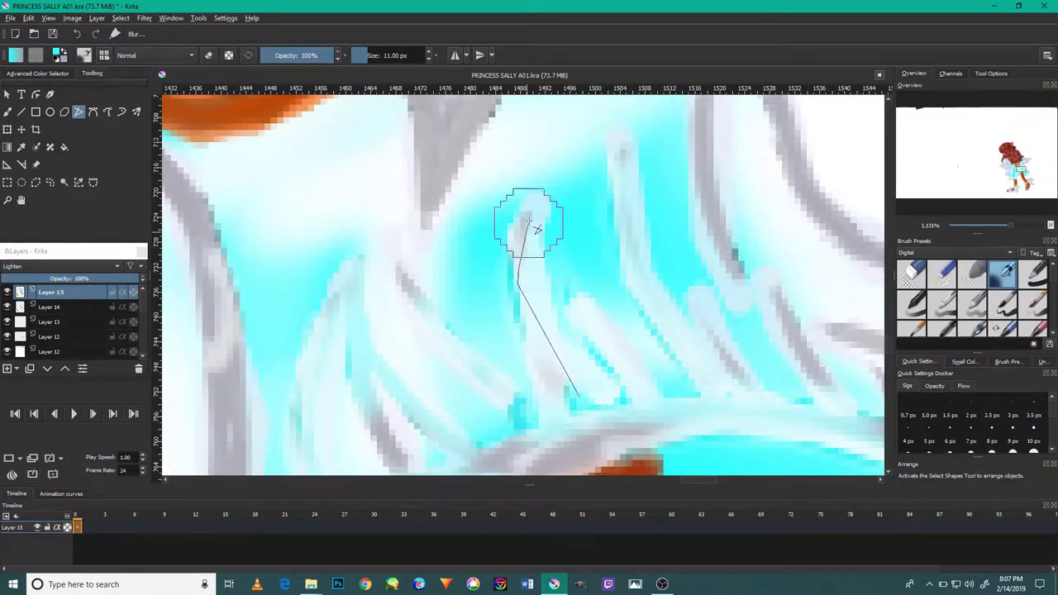
Pan across the dress folds to the fold beside the orange chest fur
scroll(720, 239, "down", 3)
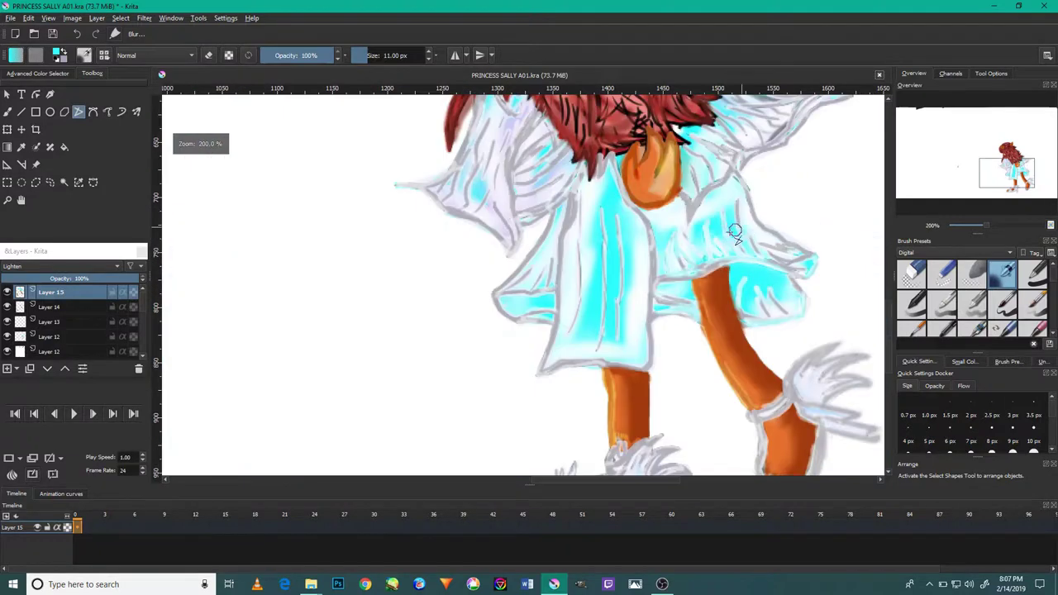
scroll(659, 281, "up", 3)
left_click_drag(524, 182, 546, 359)
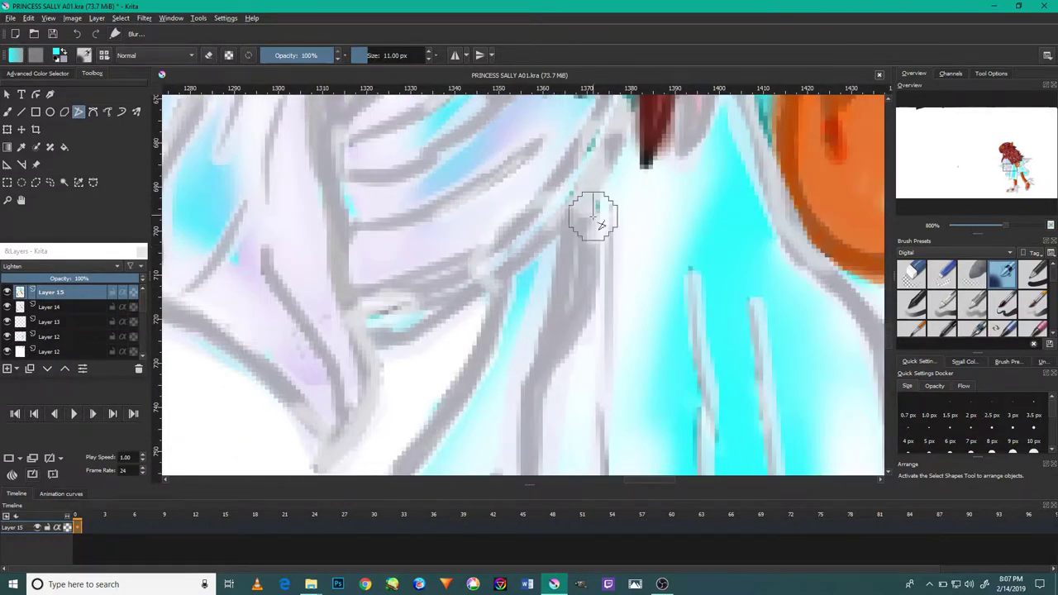
left_click_drag(555, 283, 653, 220)
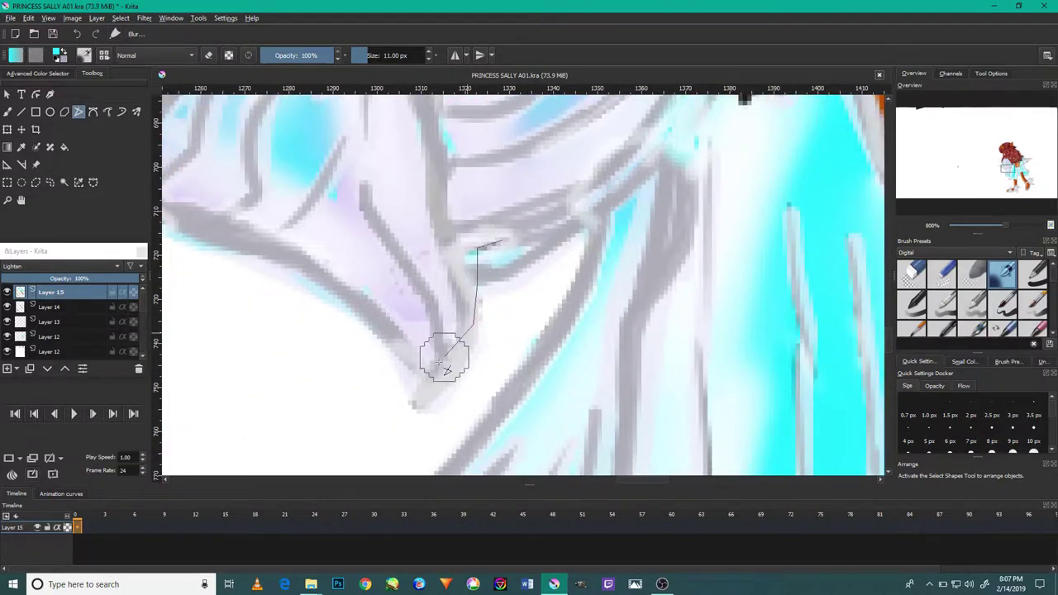
left_click_drag(465, 338, 462, 267)
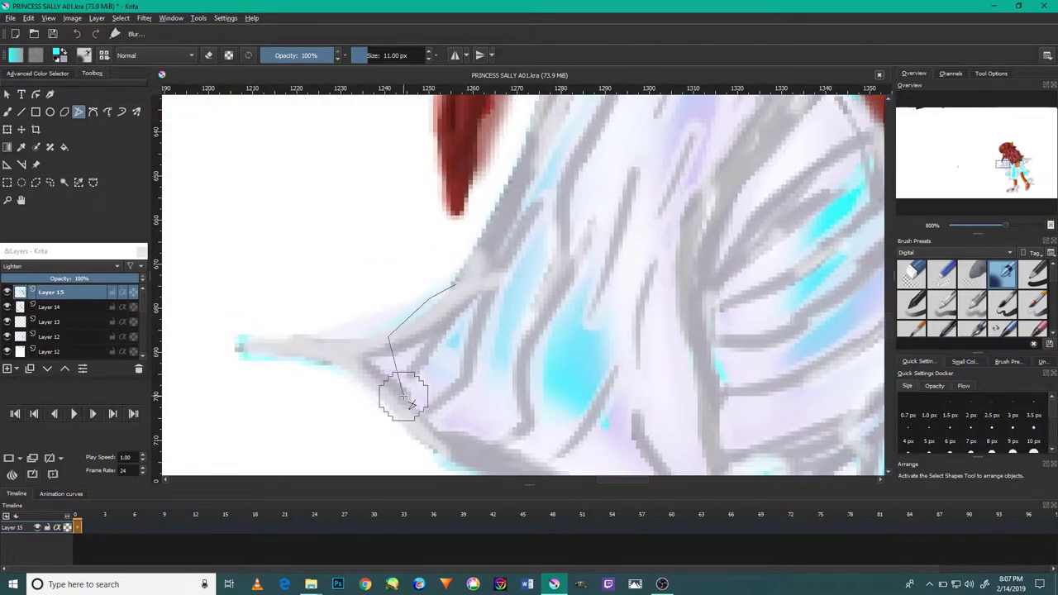
left_click_drag(594, 370, 547, 226)
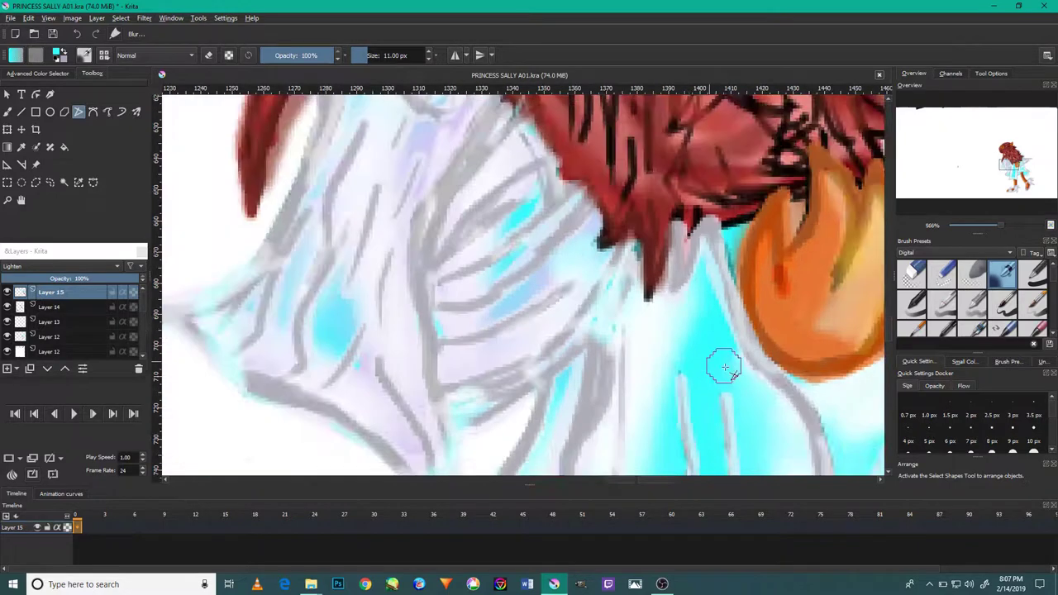
scroll(779, 385, "down", 4)
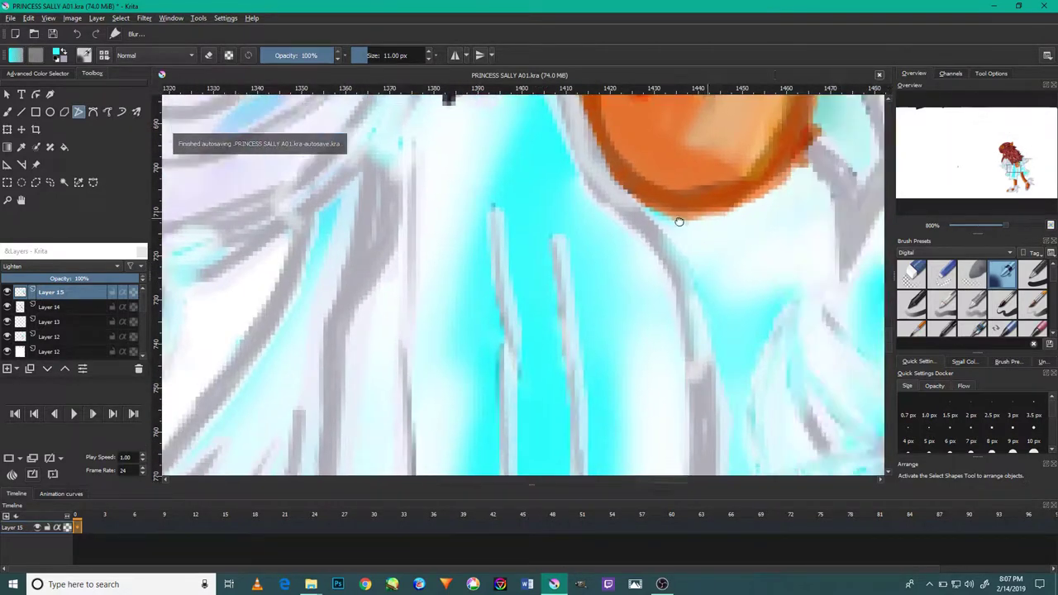
left_click_drag(775, 314, 609, 361)
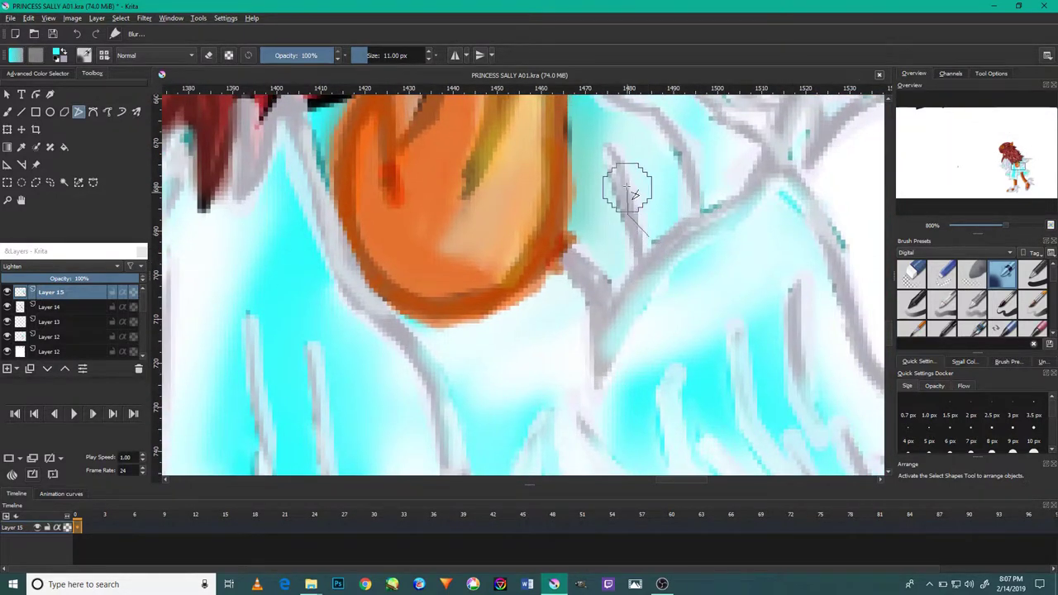
left_click_drag(851, 263, 735, 178)
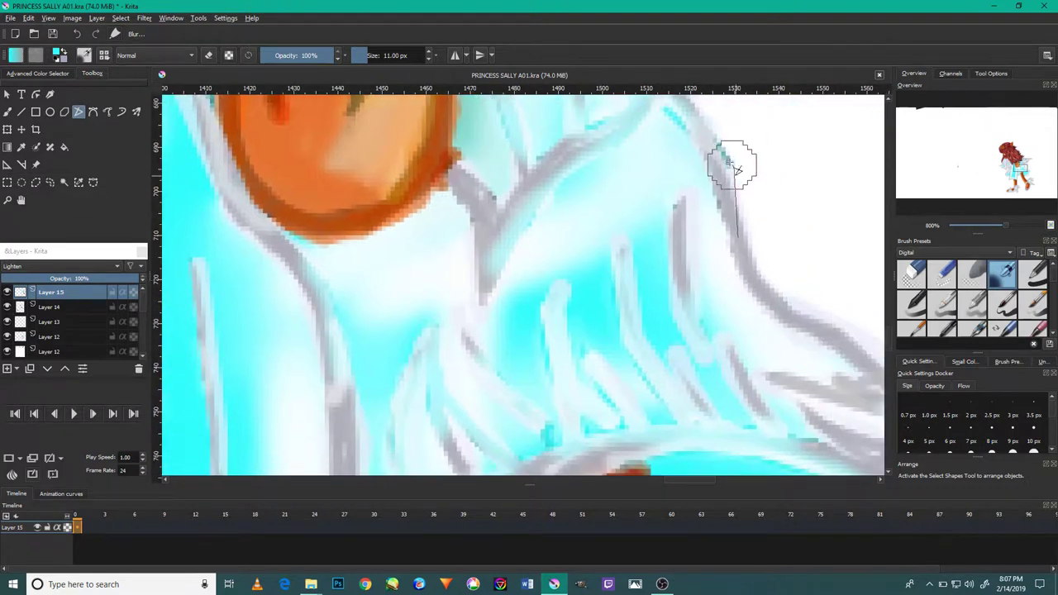
Try a thin stroke beside the chest fur, then undo and cancel it
scroll(672, 211, "down", 5)
scroll(578, 283, "up", 2)
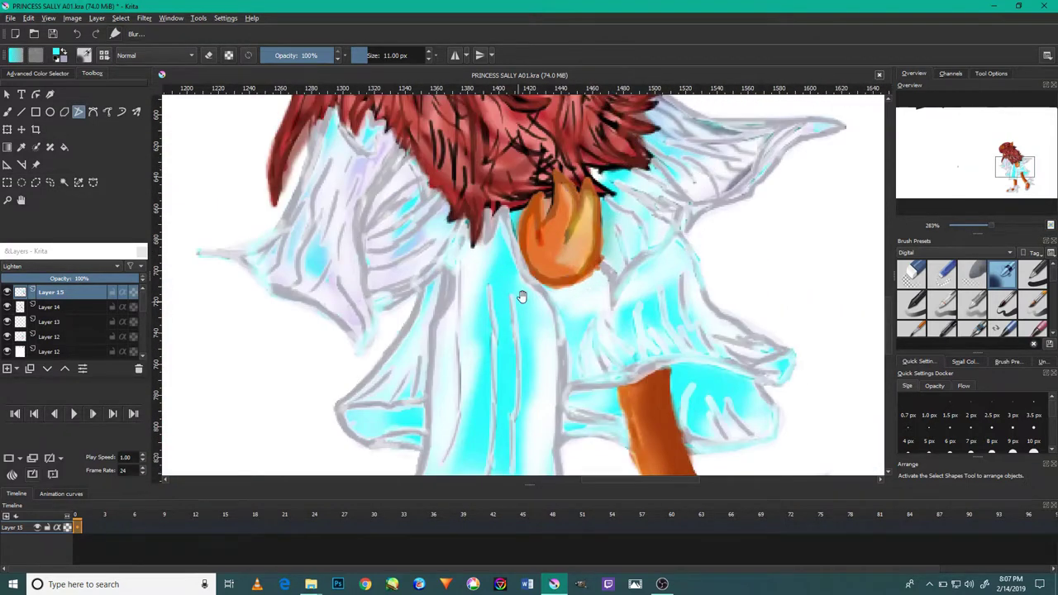
scroll(497, 271, "up", 2)
scroll(497, 270, "up", 2)
left_click_drag(510, 201, 541, 432)
key("ctrl+z")
scroll(541, 433, "down", 5)
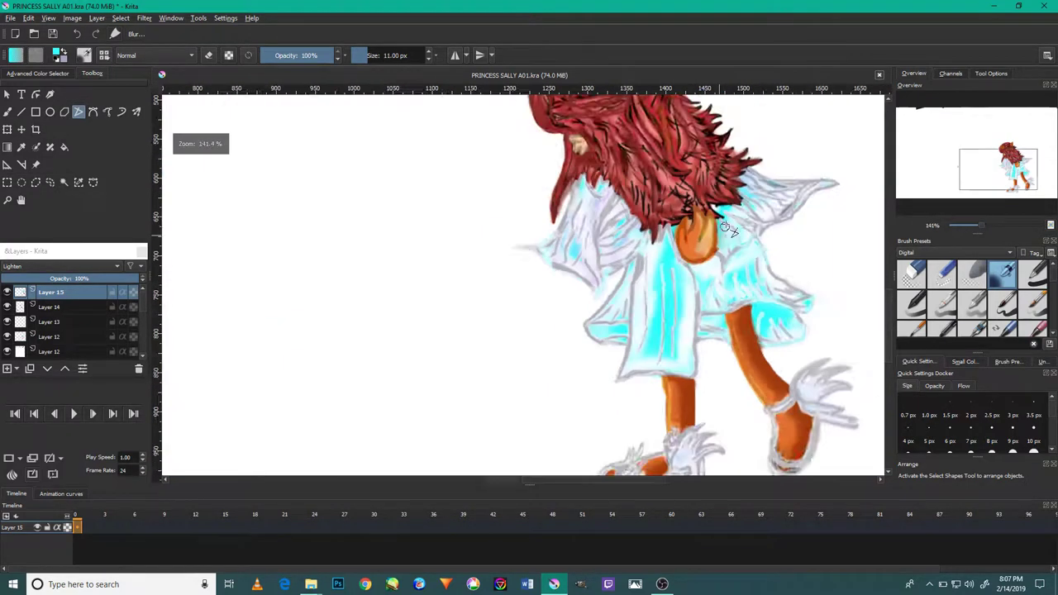
scroll(679, 378, "up", 5)
key("Escape")
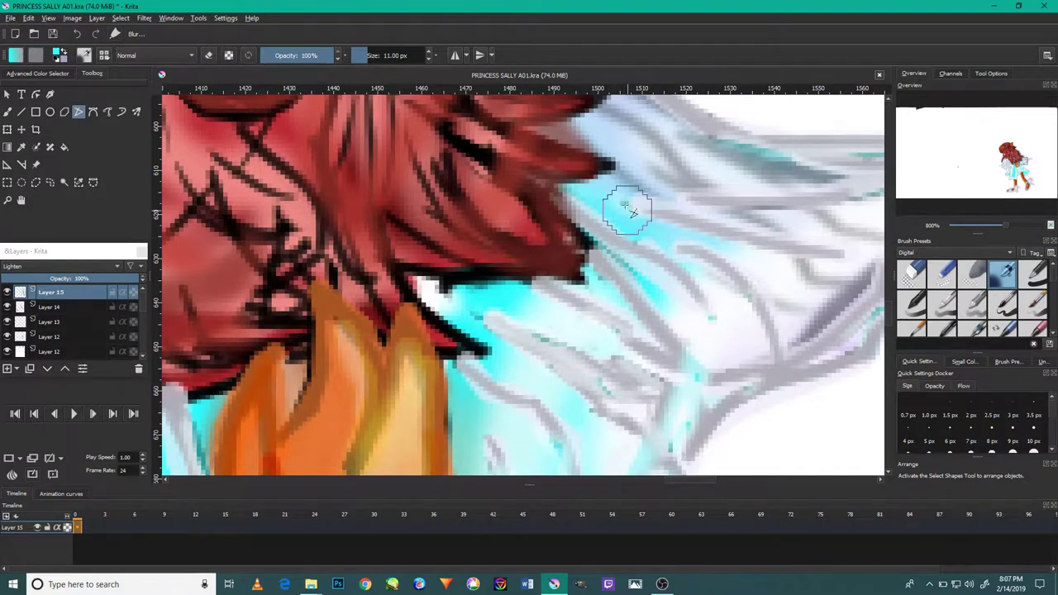
Blend cyan along the dress fold and soften lines near the flared dress tip
mouse_move(610, 368)
left_mouse_down()
mouse_move(577, 363)
mouse_move(644, 413)
left_mouse_up()
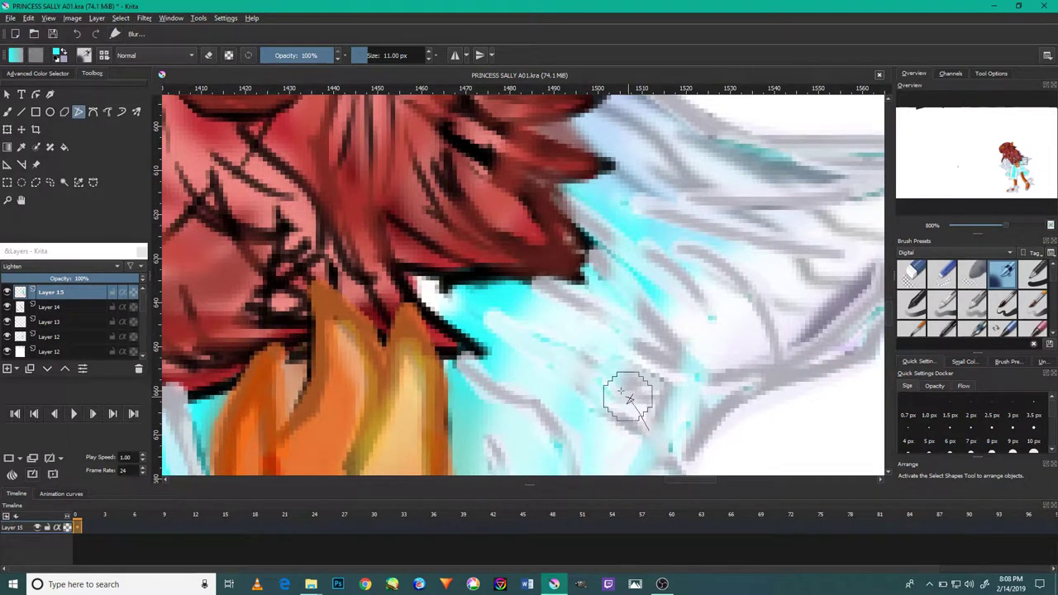
scroll(609, 385, "down", 8)
scroll(665, 361, "up", 9)
left_click_drag(665, 361, 785, 238)
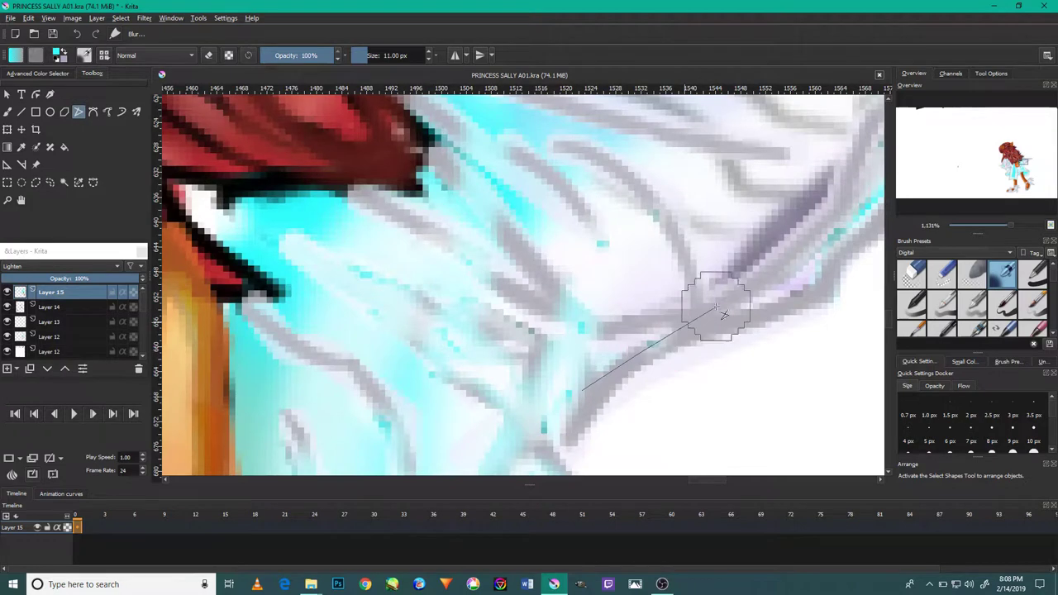
left_click_drag(541, 446, 543, 359)
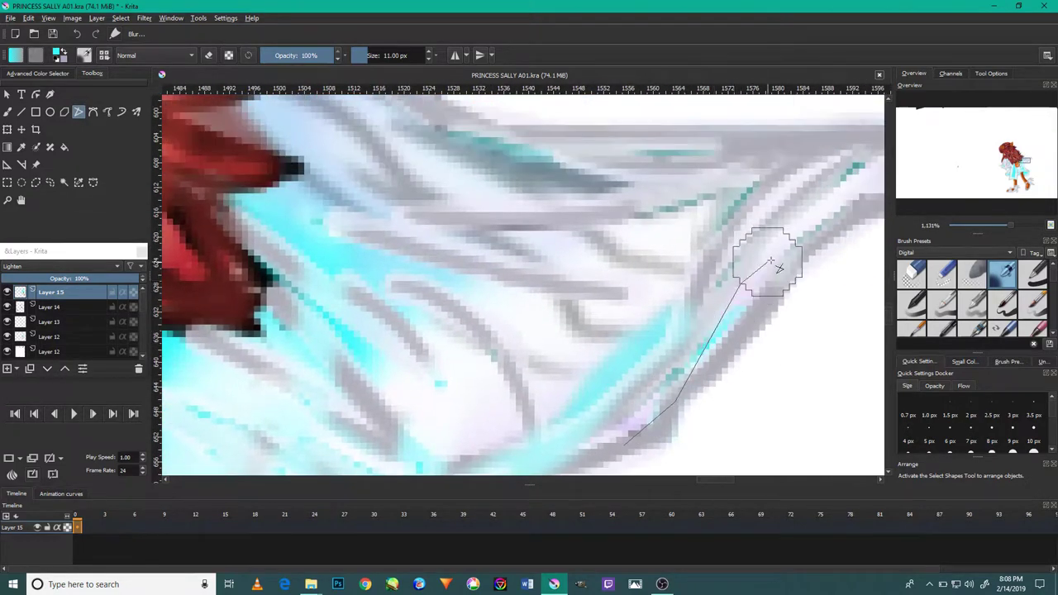
mouse_move(713, 323)
left_mouse_down()
mouse_move(802, 218)
mouse_move(546, 254)
mouse_move(685, 295)
left_mouse_up()
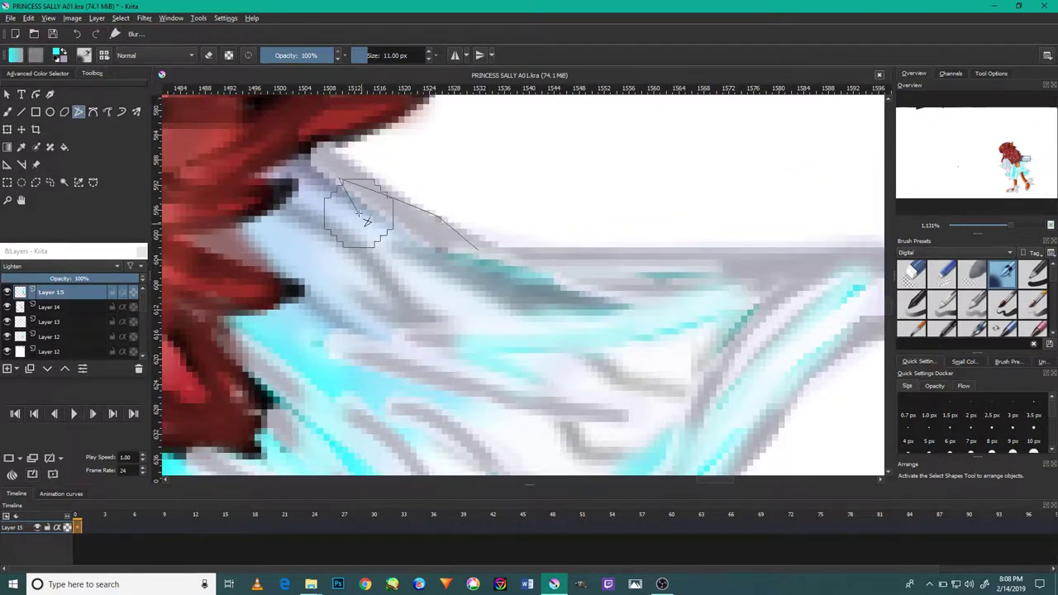
View the whole character at 100% and zoom back in
key("1")
scroll(647, 368, "up", 5)
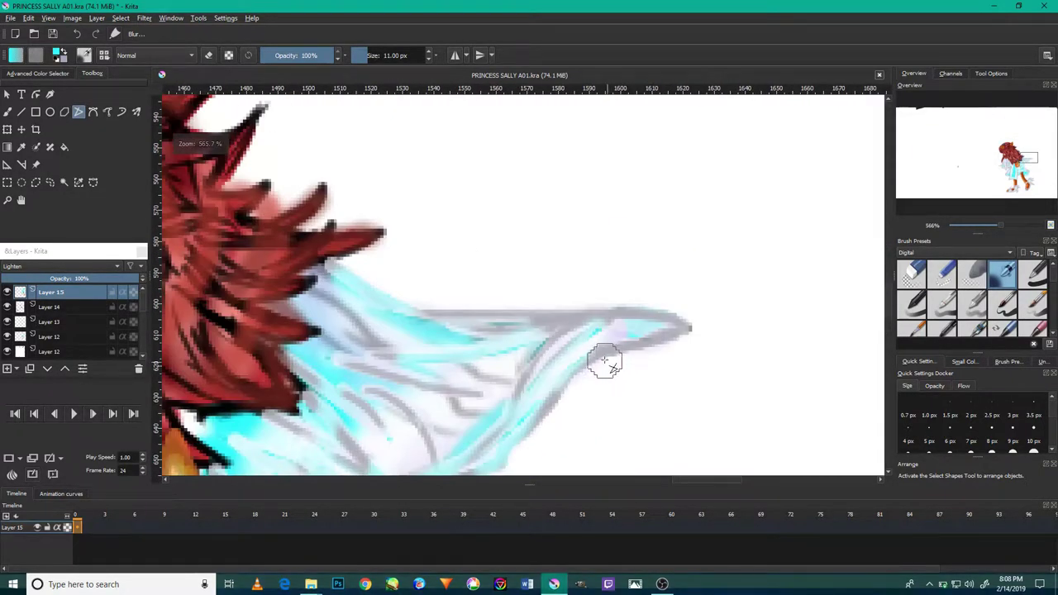
scroll(609, 362, "up", 3)
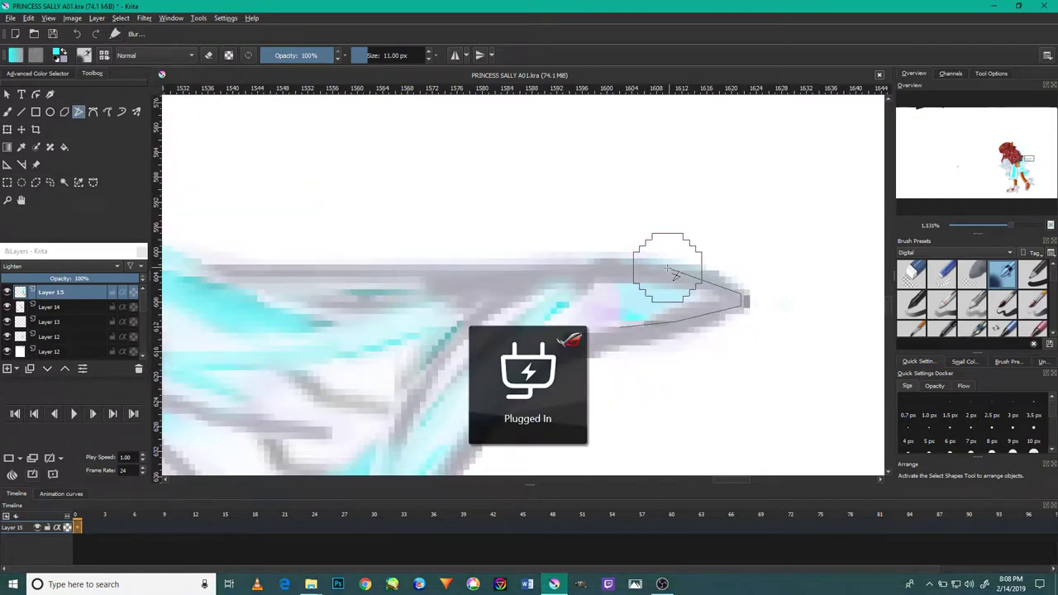
scroll(578, 350, "down", 2)
scroll(580, 353, "down", 1)
scroll(580, 354, "down", 2)
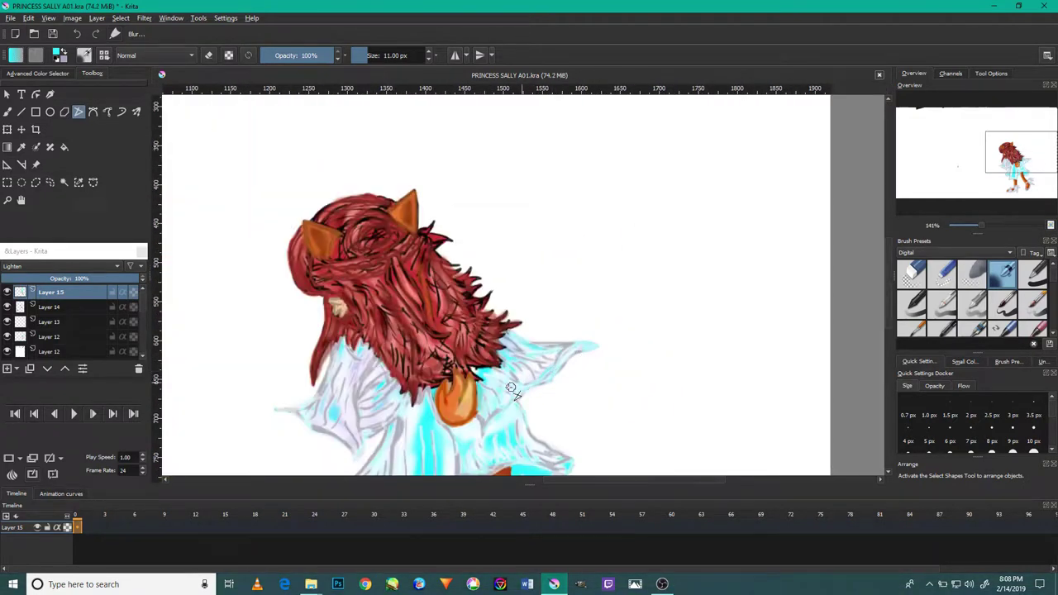
Zoom into the left foot and blend light cyan along the fur beneath it
scroll(496, 372, "down", 2)
scroll(394, 404, "up", 3)
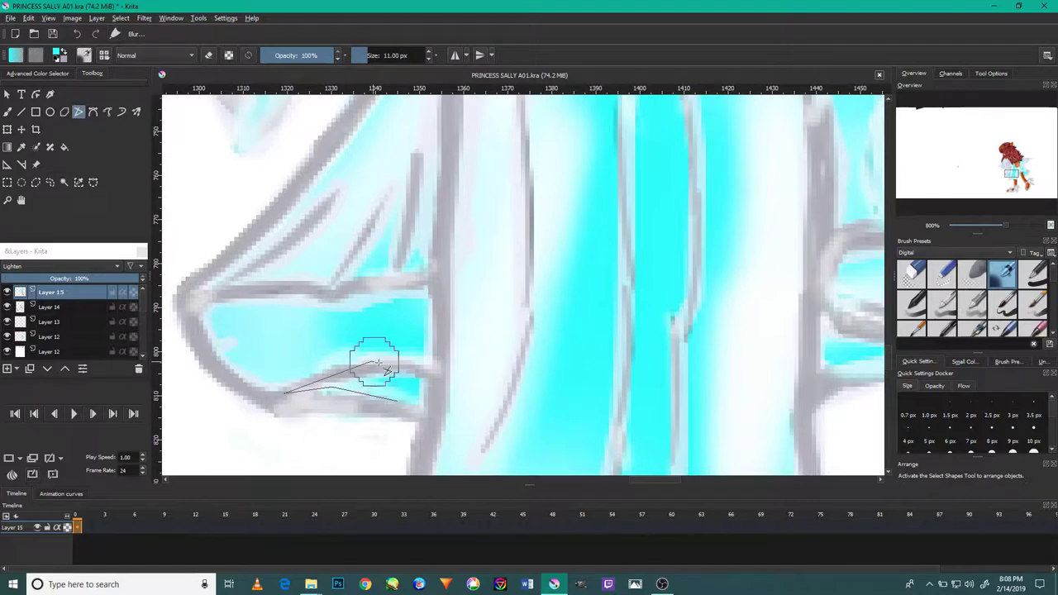
scroll(690, 325, "down", 4)
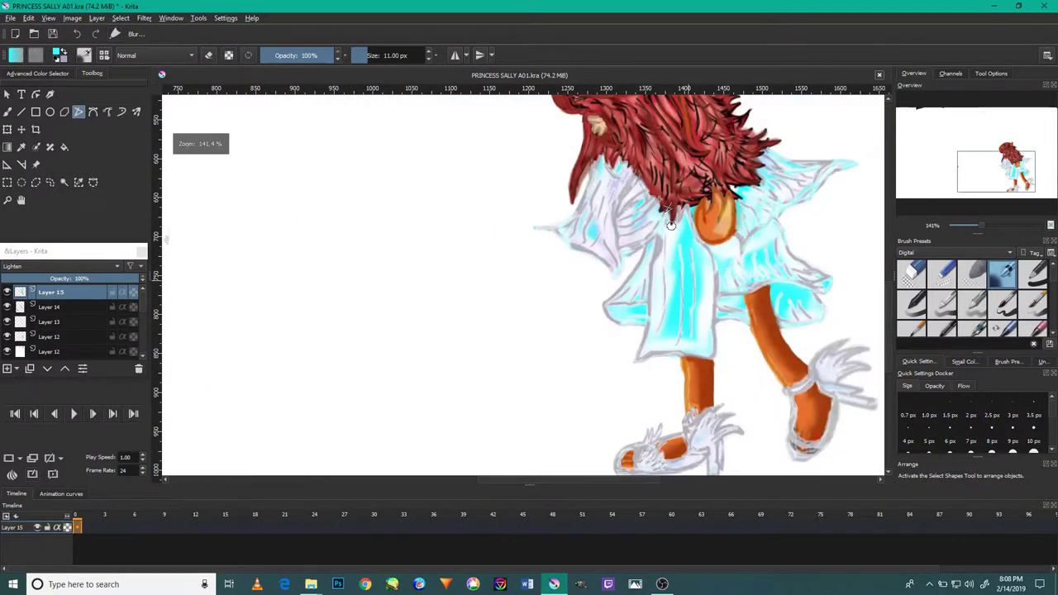
scroll(641, 317, "up", 3)
scroll(641, 317, "down", 3)
mouse_move(630, 296)
left_mouse_down()
mouse_move(614, 314)
mouse_move(571, 290)
mouse_move(571, 350)
mouse_move(580, 301)
left_mouse_up()
scroll(602, 331, "up", 4)
scroll(406, 343, "up", 1)
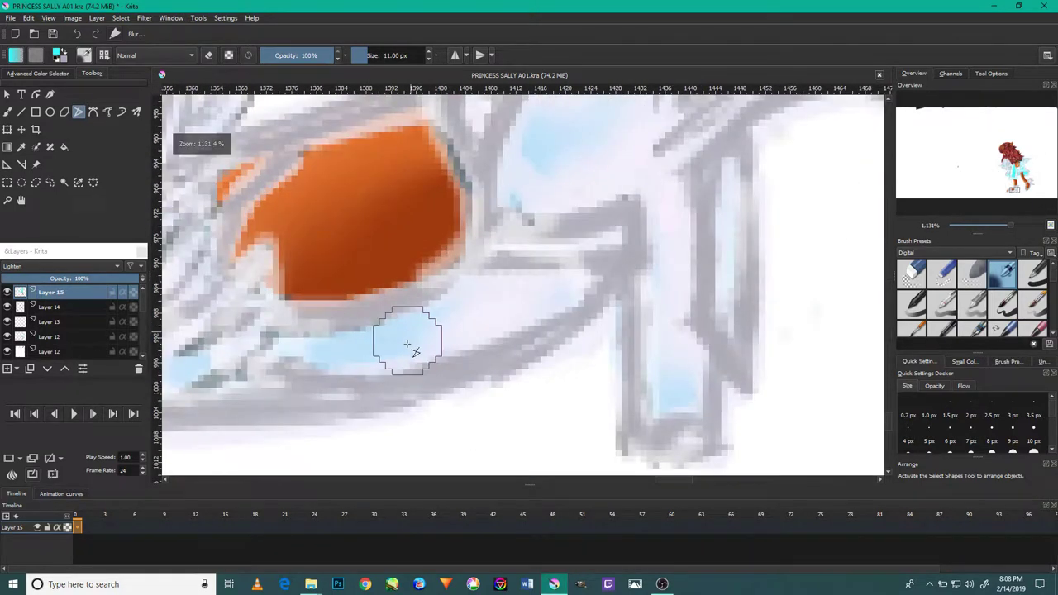
scroll(504, 223, "up", 1)
left_click_drag(431, 159, 579, 272)
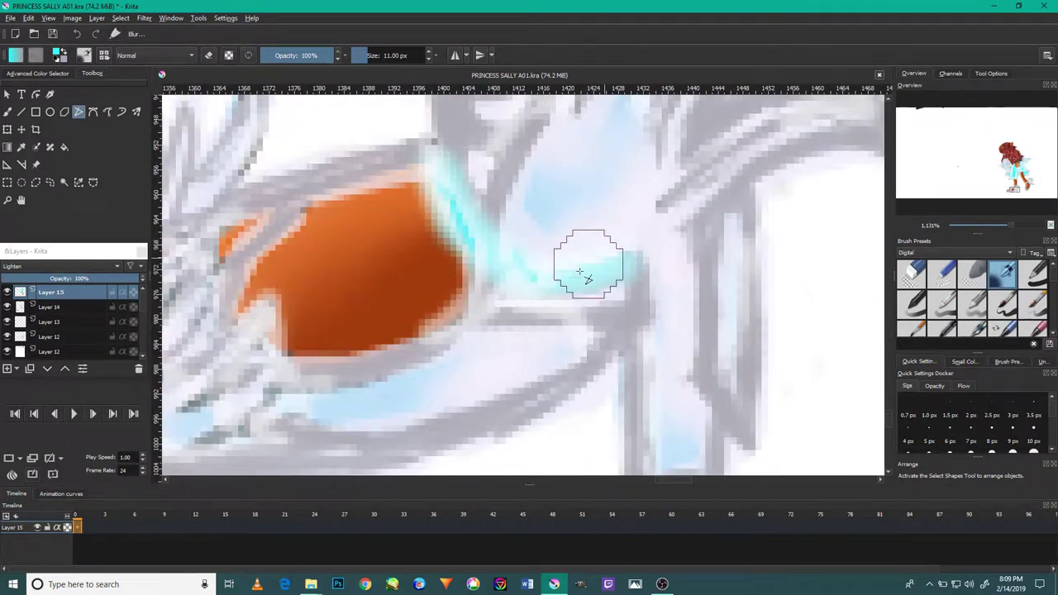
Soften the grey fur around the left orange toe and the central orange foot
left_click_drag(188, 329, 401, 288)
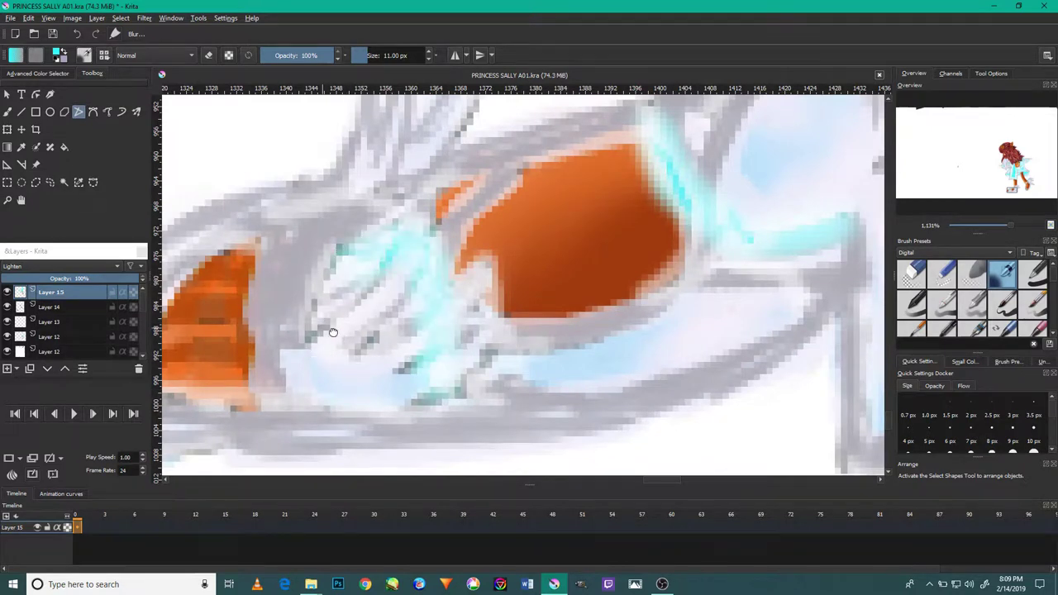
left_click_drag(332, 332, 421, 269)
left_click_drag(283, 382, 432, 167)
left_click_drag(490, 200, 412, 324)
mouse_move(389, 248)
left_mouse_down()
mouse_move(495, 184)
mouse_move(488, 149)
left_mouse_up()
left_click_drag(484, 166, 472, 207)
left_click_drag(472, 141, 513, 240)
left_click_drag(652, 247, 665, 190)
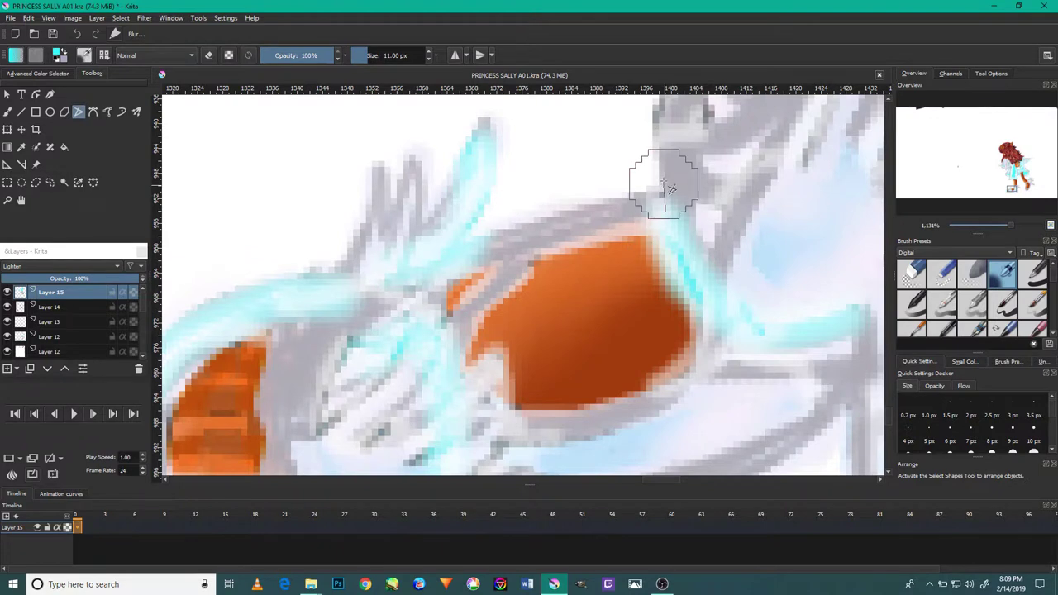
Blend soft light-blue polyline strokes along the claw's upper and lower edges
left_click_drag(602, 314, 606, 206)
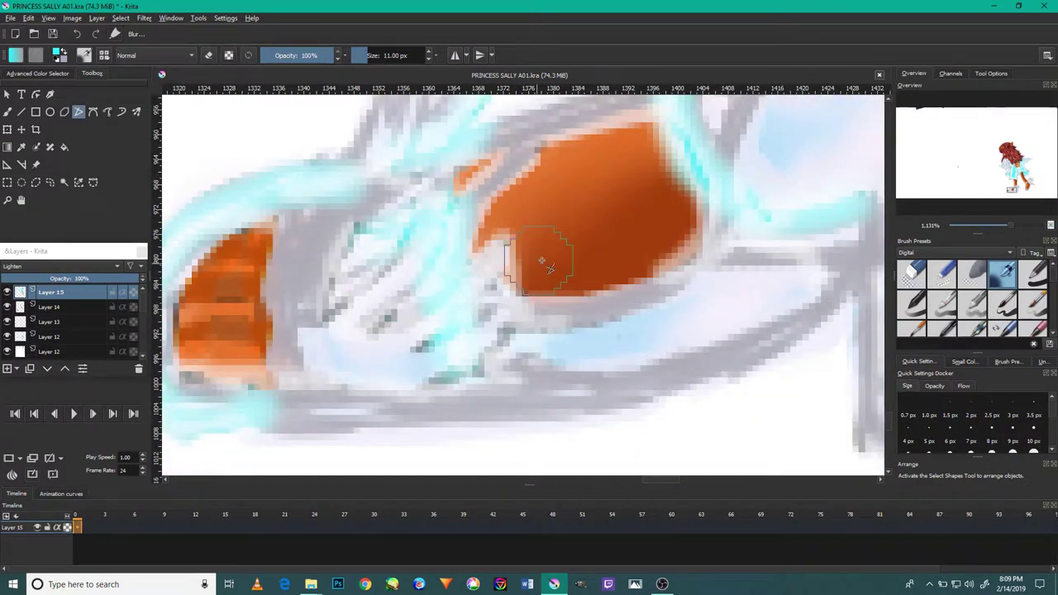
scroll(538, 277, "down", 1)
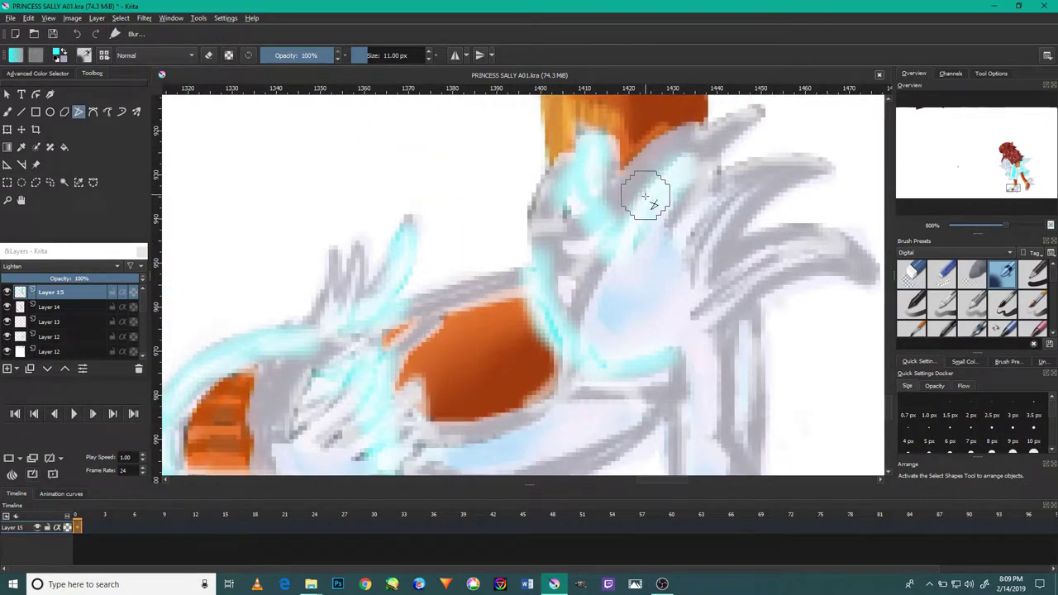
scroll(650, 196, "down", 1)
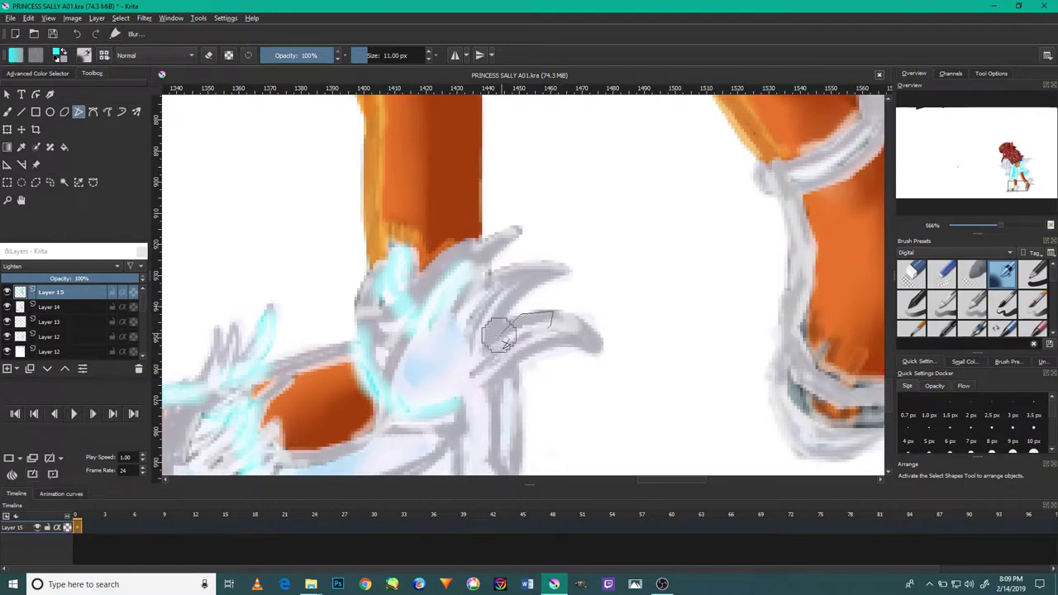
double_click(501, 359)
double_click(514, 235)
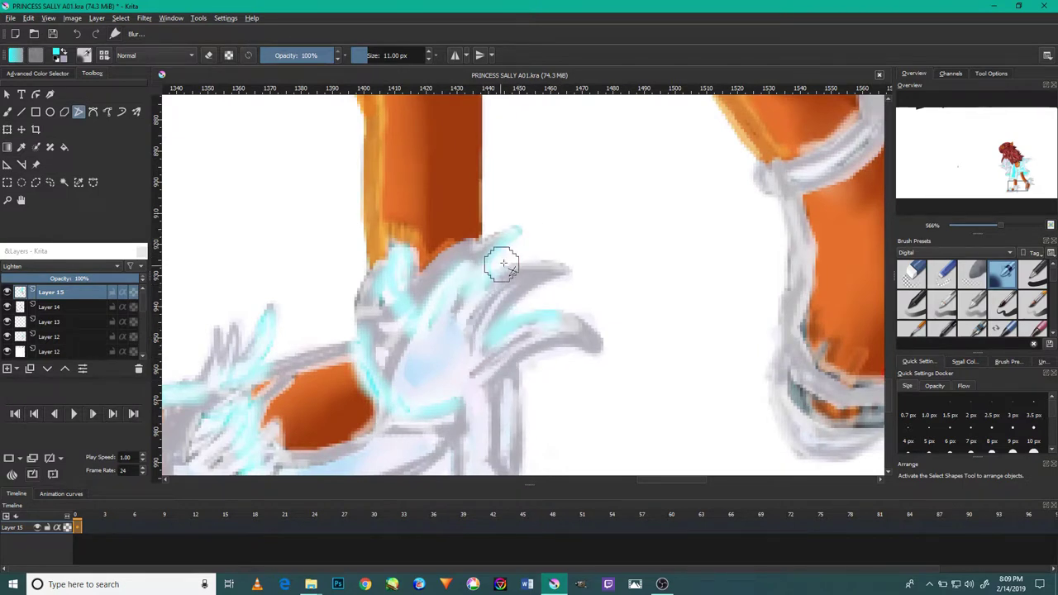
double_click(553, 281)
scroll(562, 349, "down", 3)
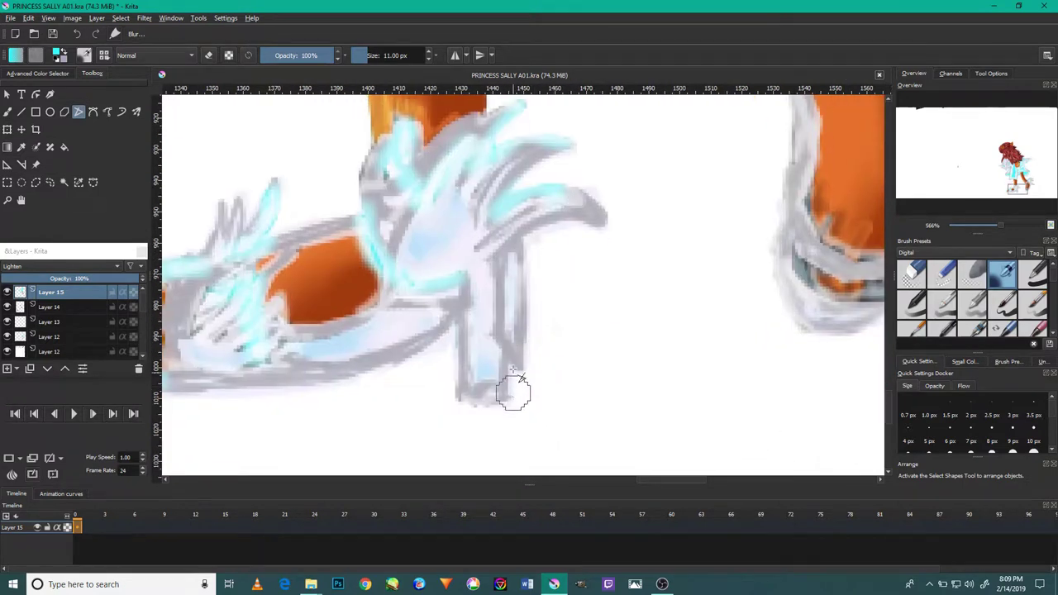
double_click(514, 289)
Soften the other foot's claw edges with cyan blur strokes
scroll(621, 317, "up", 1)
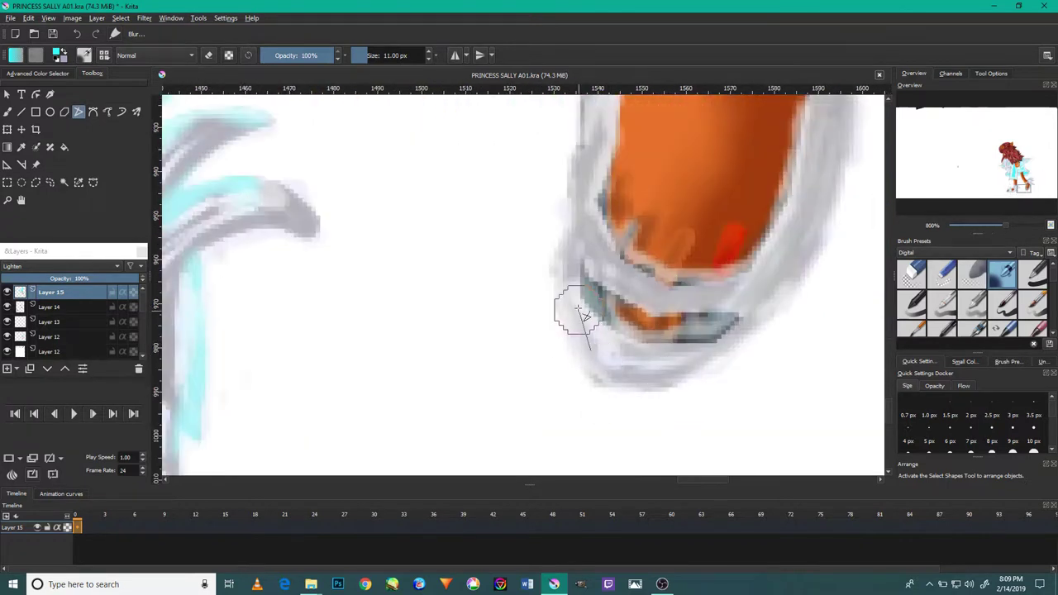
double_click(568, 219)
double_click(707, 355)
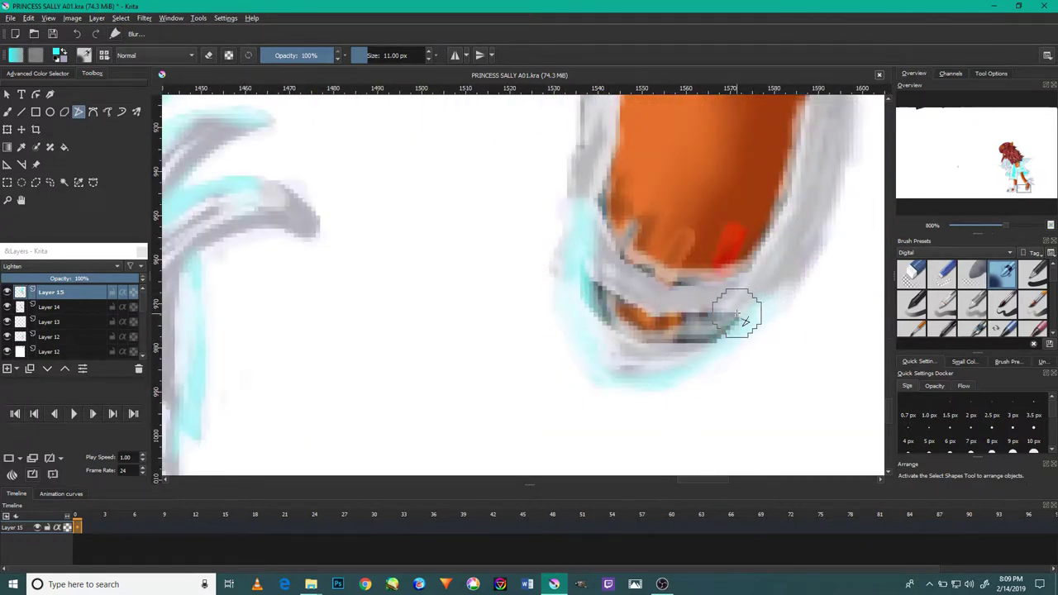
double_click(583, 284)
Blur along the cuff edge, cancelling an unfinished outline along the leg
scroll(567, 299, "up", 2)
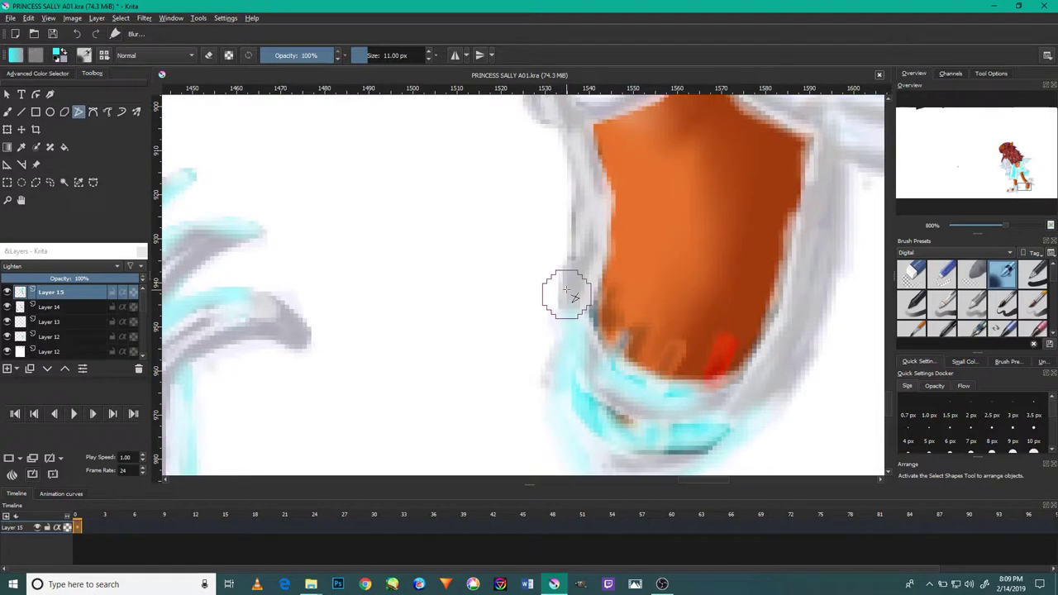
left_click_drag(578, 248, 580, 336)
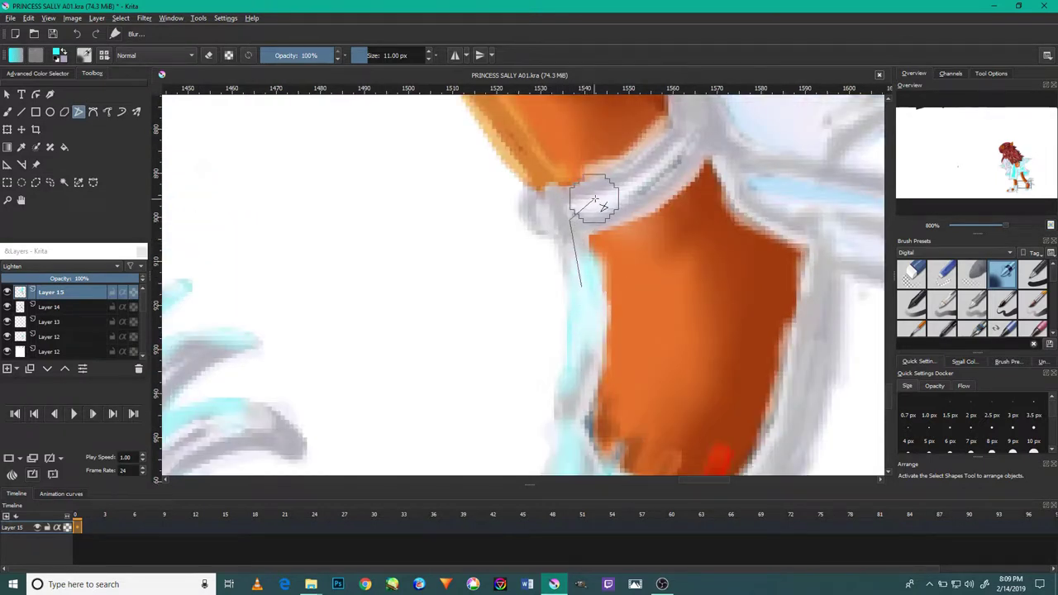
double_click(694, 128)
scroll(755, 302, "down", 2)
left_click(741, 192)
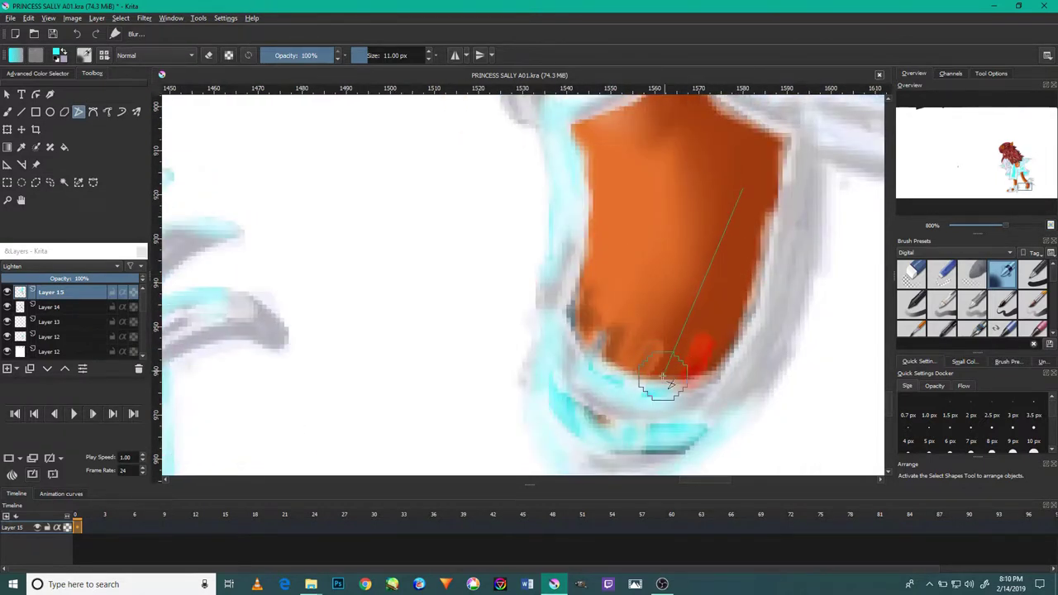
scroll(781, 239, "up", 3)
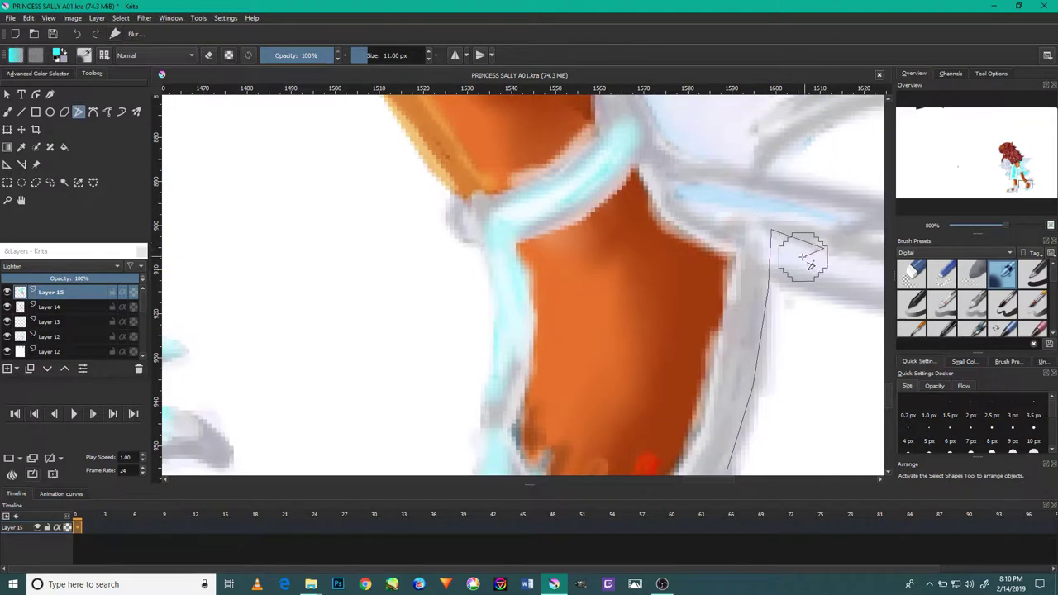
scroll(718, 320, "up", 3)
key("Escape")
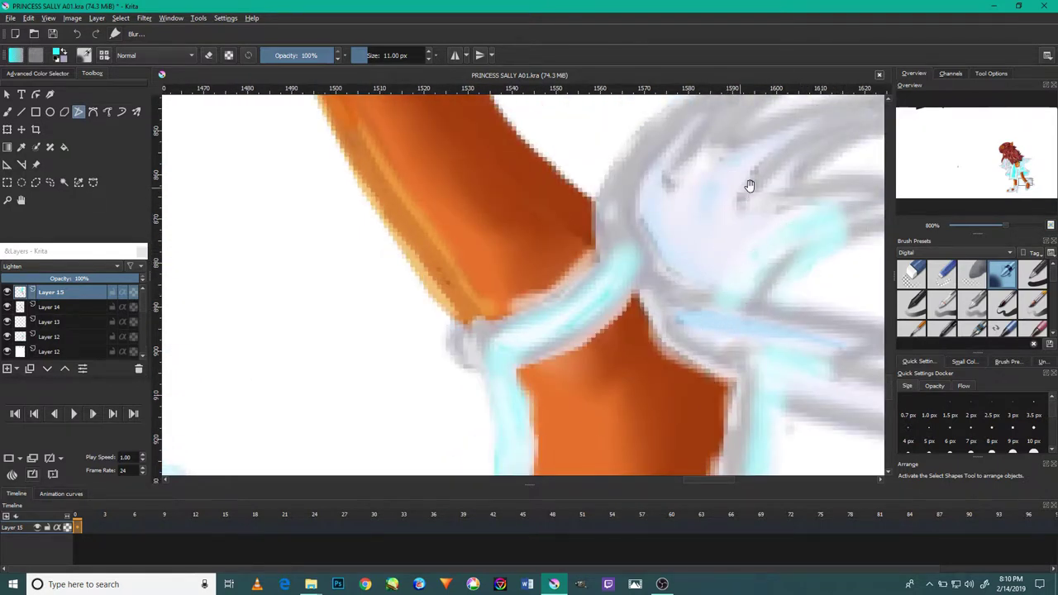
Blur along the second finger-like fur tuft
scroll(672, 243, "up", 3)
left_click(780, 185)
scroll(666, 261, "up", 1)
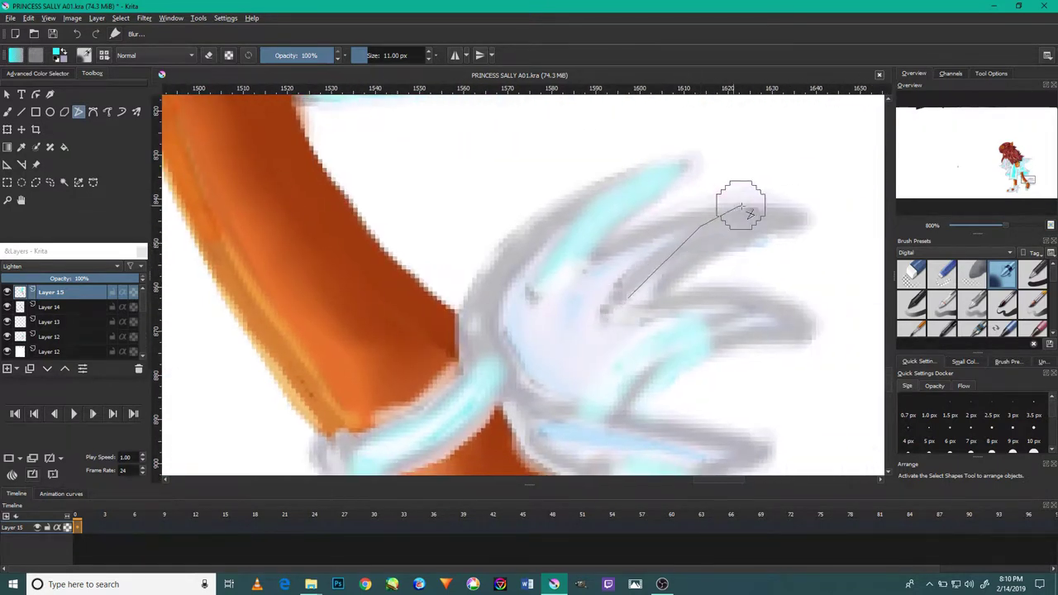
double_click(735, 248)
double_click(785, 343)
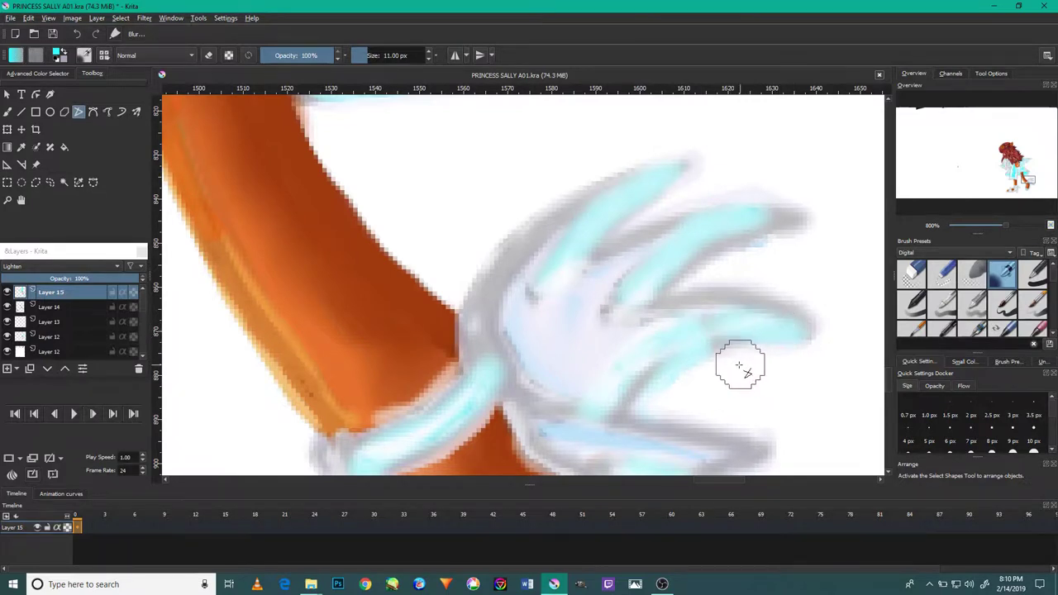
scroll(738, 366, "up", 1)
Outline and blur the cuff area
left_click(599, 283)
left_click(652, 289)
left_click(751, 229)
double_click(805, 180)
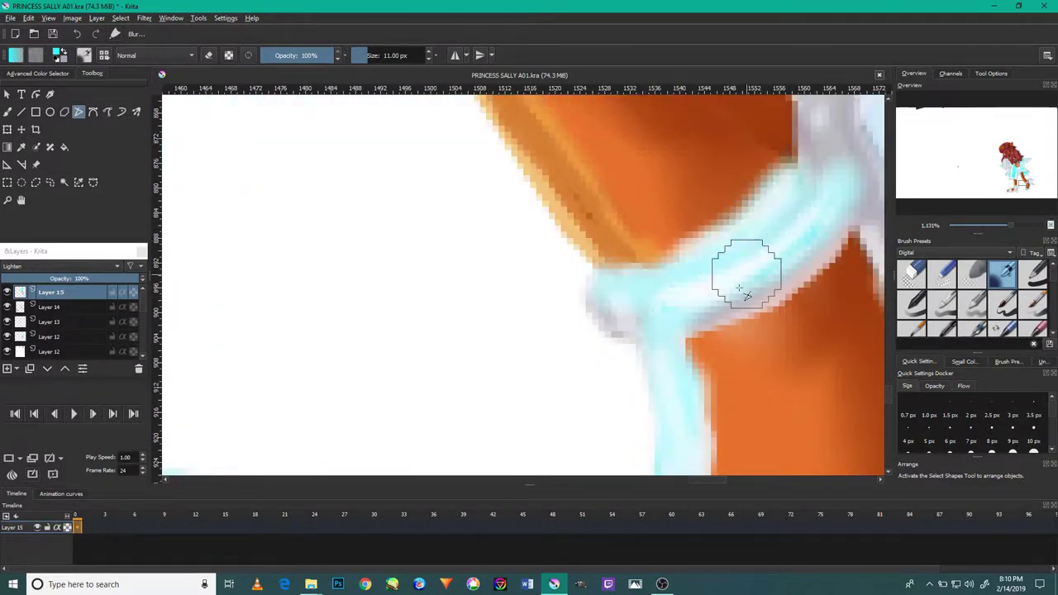
scroll(710, 190, "down", 3)
scroll(669, 182, "down", 2)
Outline and blur the leg's edge area
left_click(670, 172)
left_click(613, 287)
left_click(617, 325)
double_click(649, 364)
scroll(650, 363, "down", 3)
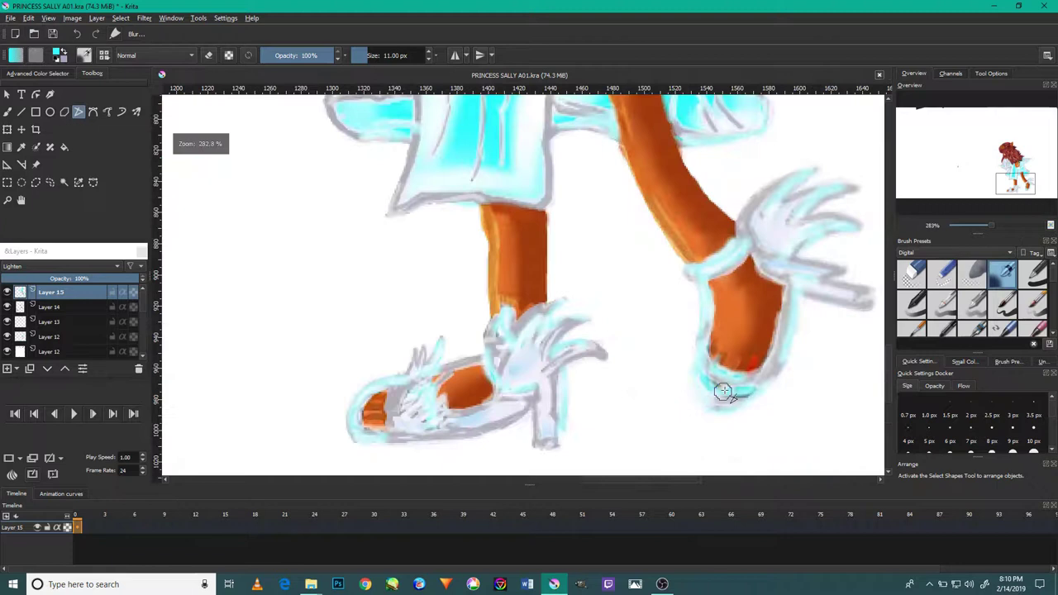
scroll(720, 390, "up", 2)
scroll(834, 293, "up", 2)
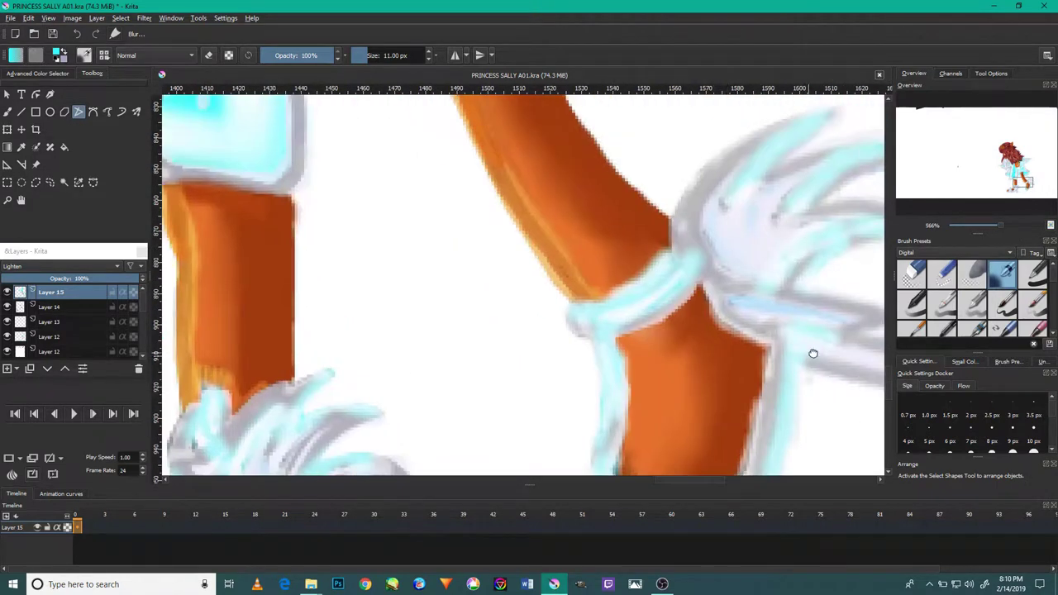
Blur the other cuff into soft light blue and blur the fur tufts
left_click(680, 309)
double_click(707, 296)
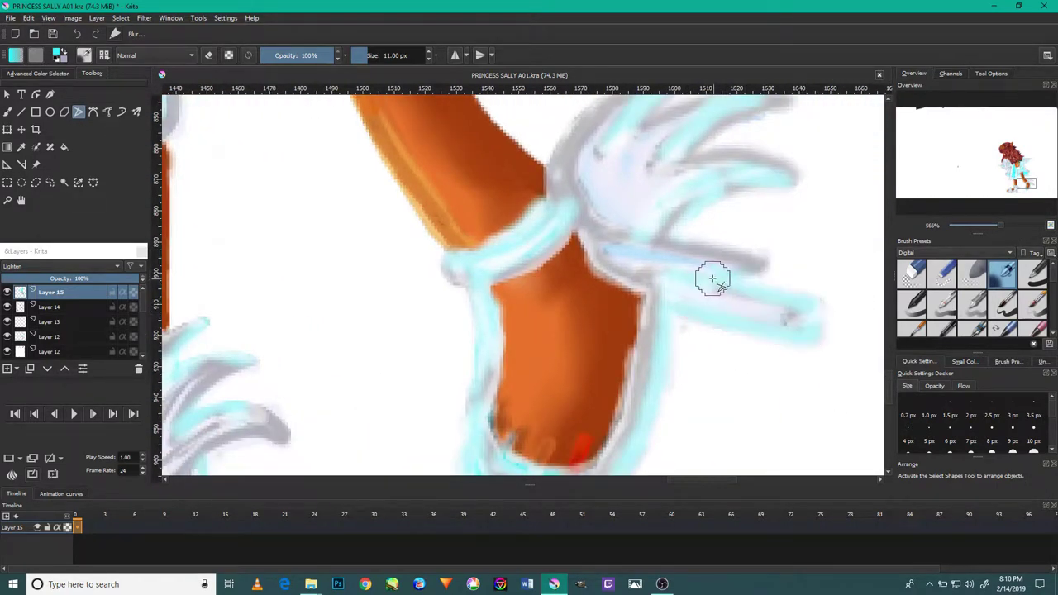
double_click(564, 162)
scroll(568, 215, "up", 1)
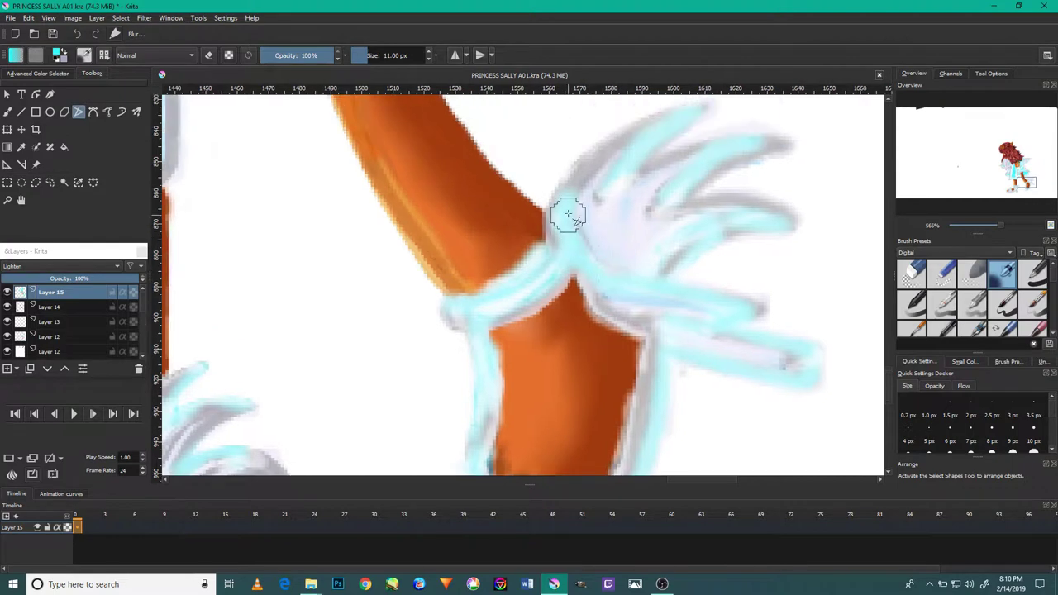
double_click(754, 218)
scroll(670, 224, "up", 1)
Blur the upper fur tuft, then sample the orange colour from the ear
left_click(553, 268)
left_click(592, 200)
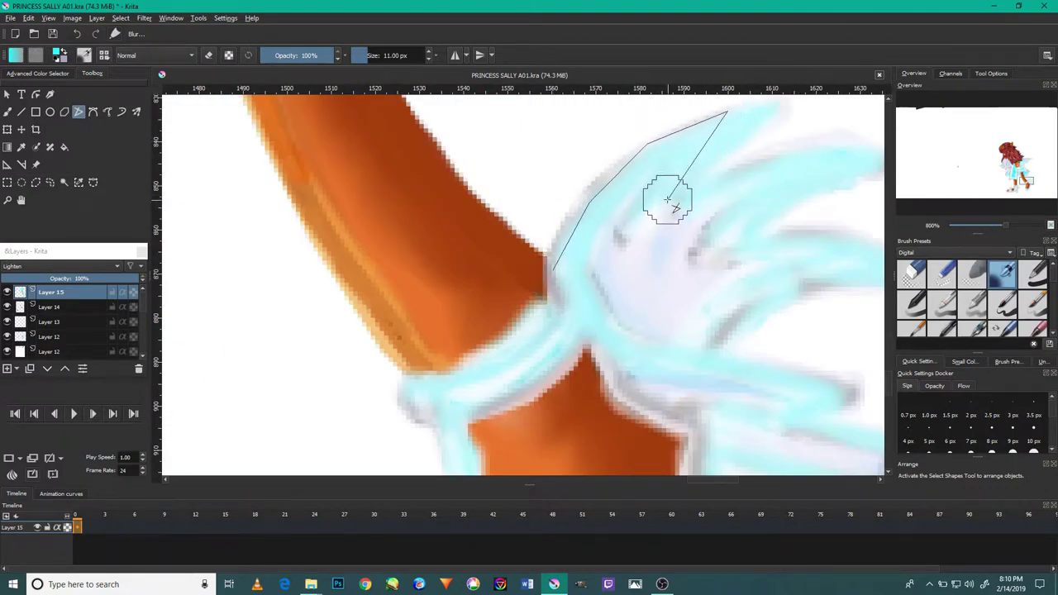
double_click(676, 203)
scroll(676, 203, "down", 4)
scroll(676, 203, "down", 2)
scroll(596, 361, "up", 2)
scroll(597, 361, "up", 3)
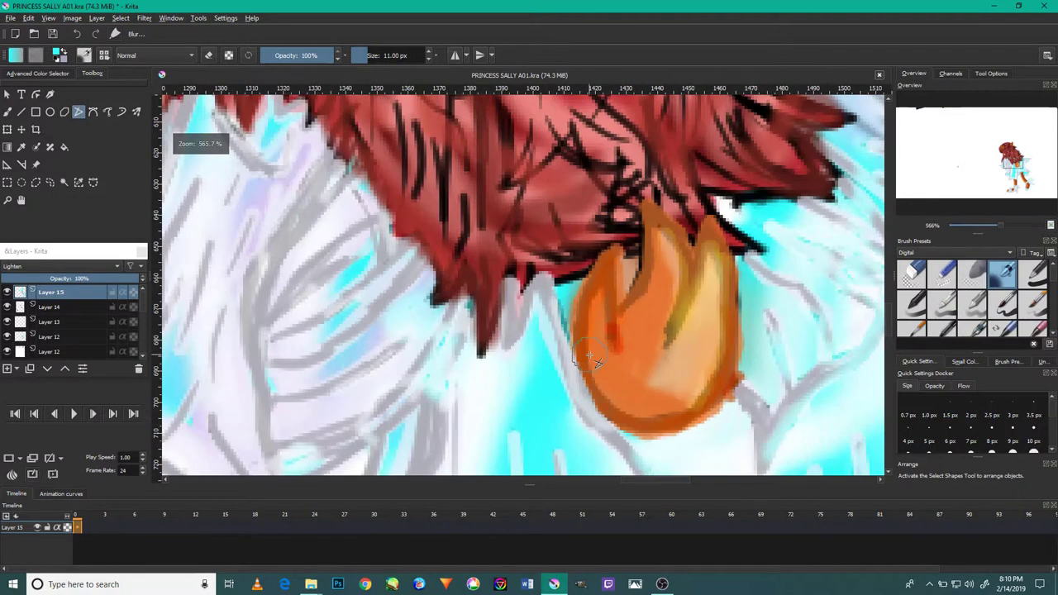
left_click(597, 362, "ctrl")
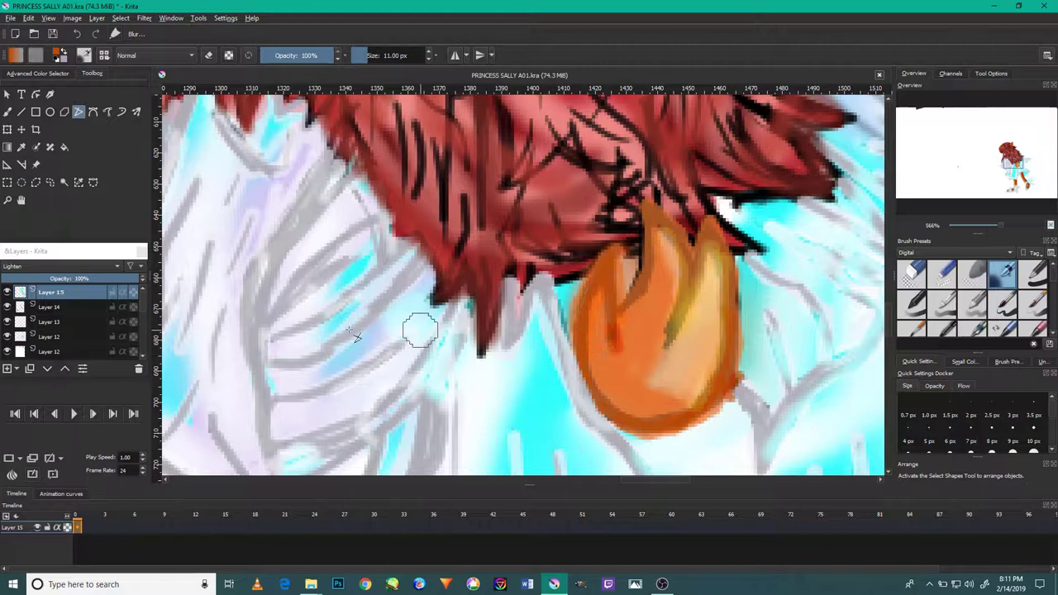
On Layer 14, undo the last stroke, choose a finer brush and zoom in on the chest tuft
left_click(50, 309)
left_click(593, 294)
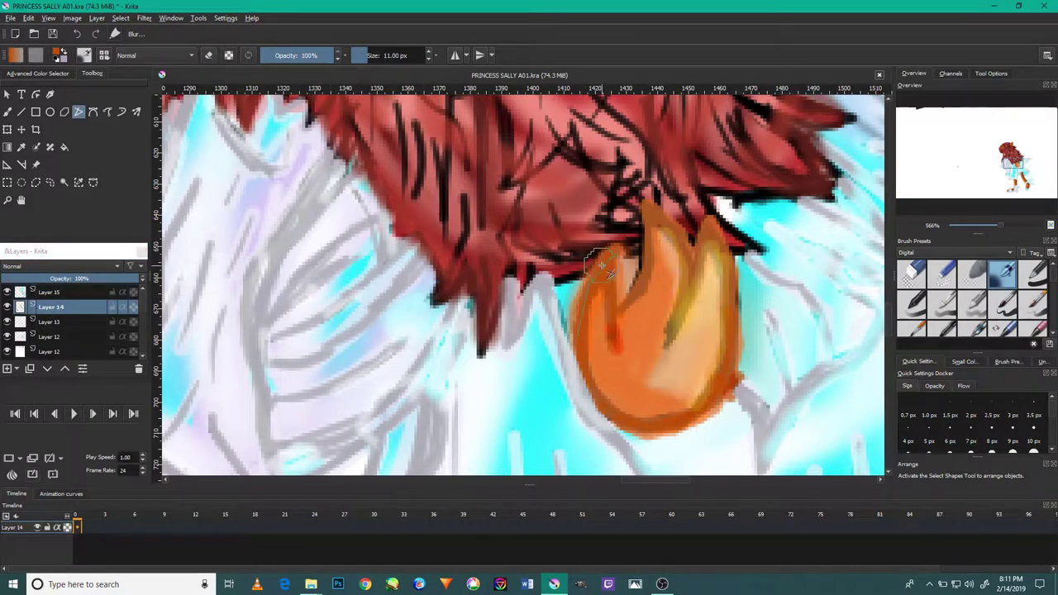
key("ctrl+z")
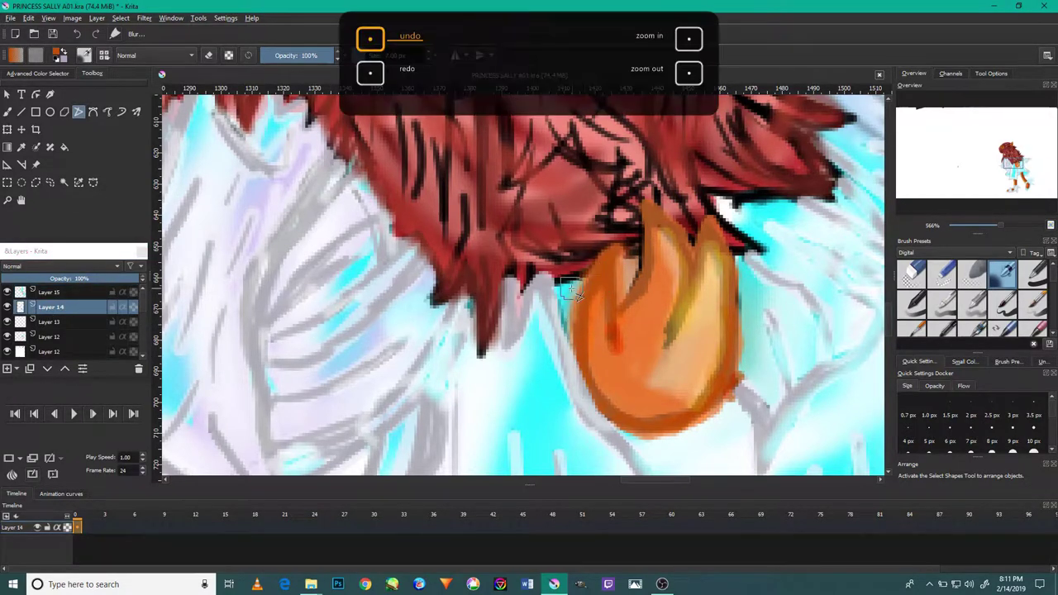
left_click(1033, 275)
key("plus")
key("plus")
key("plus")
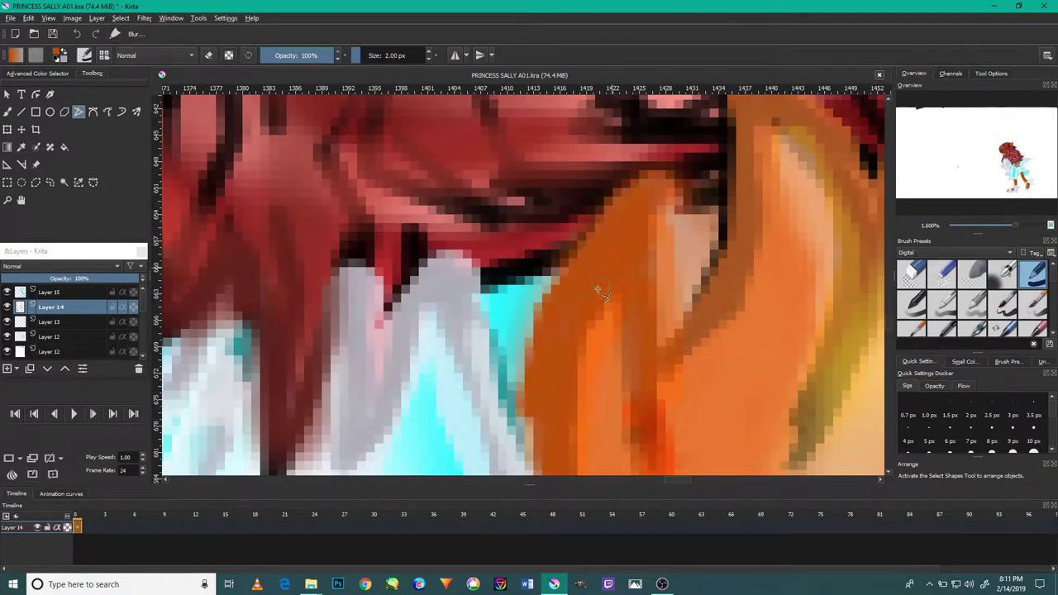
Fill a darker orange band along the tuft's bottom edge, redrawing it after one undone attempt
scroll(609, 276, "down", 2)
scroll(560, 267, "down", 2)
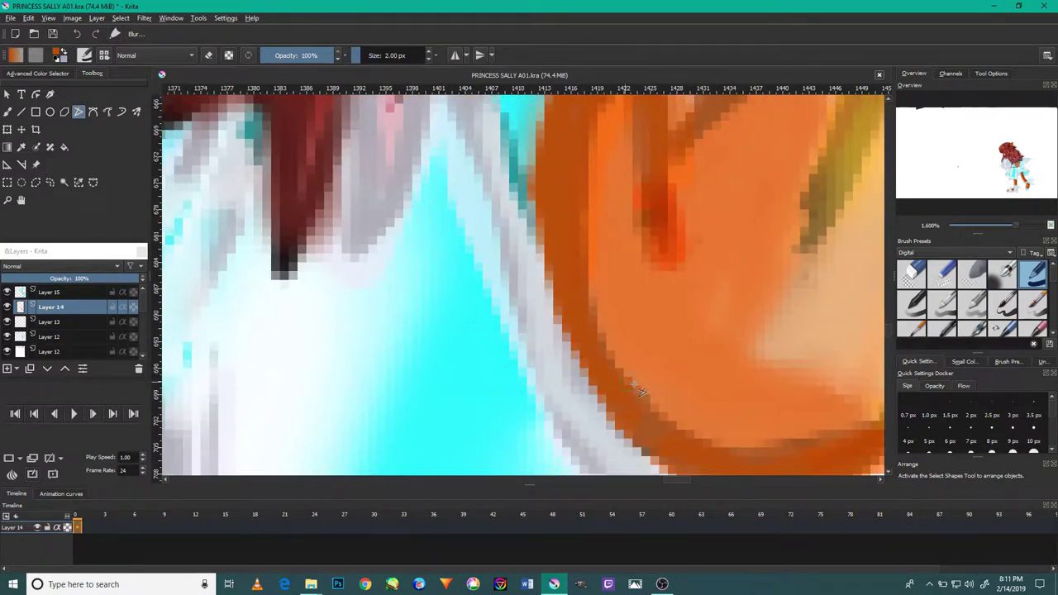
left_click_drag(617, 394, 545, 364)
left_click_drag(754, 379, 670, 329)
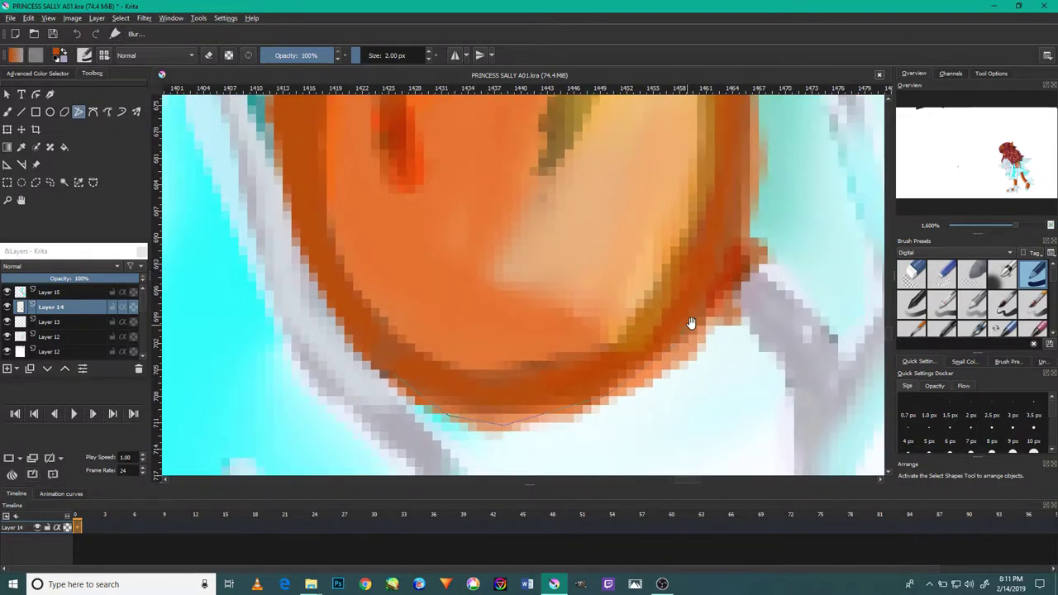
double_click(745, 252)
key("ctrl+z")
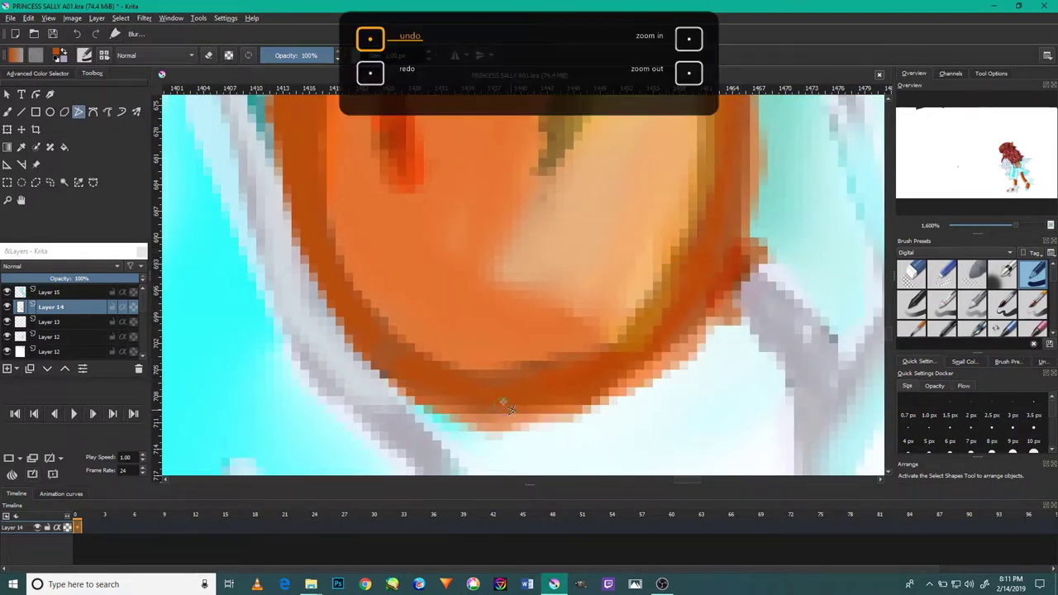
left_click(452, 416)
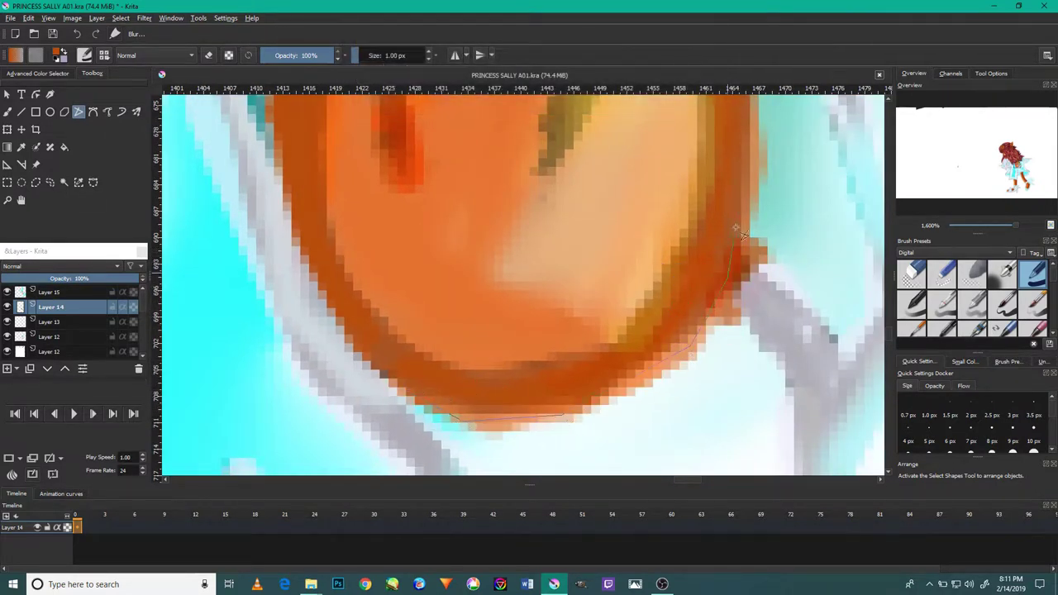
double_click(707, 280)
Add darker orange fills along the tuft's right edge and in the wedges between its points
scroll(678, 358, "up", 3)
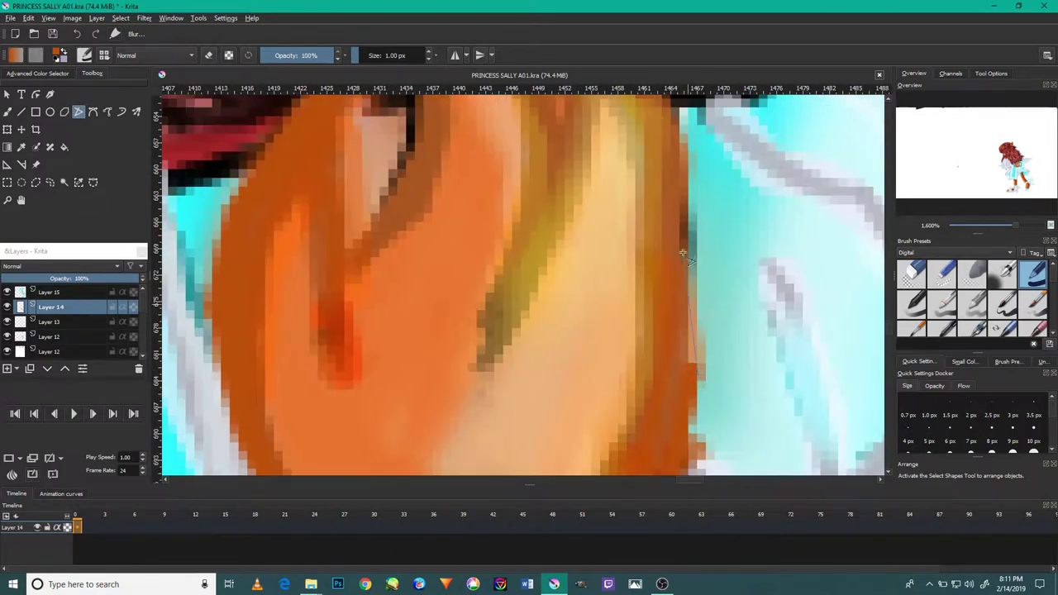
scroll(669, 248, "up", 3)
double_click(618, 198)
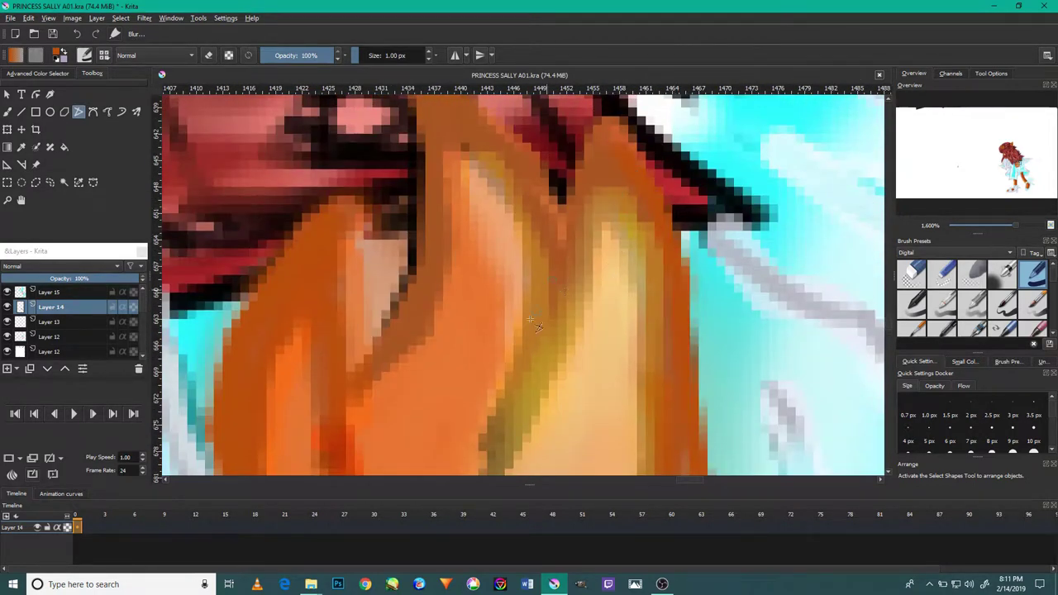
double_click(547, 258)
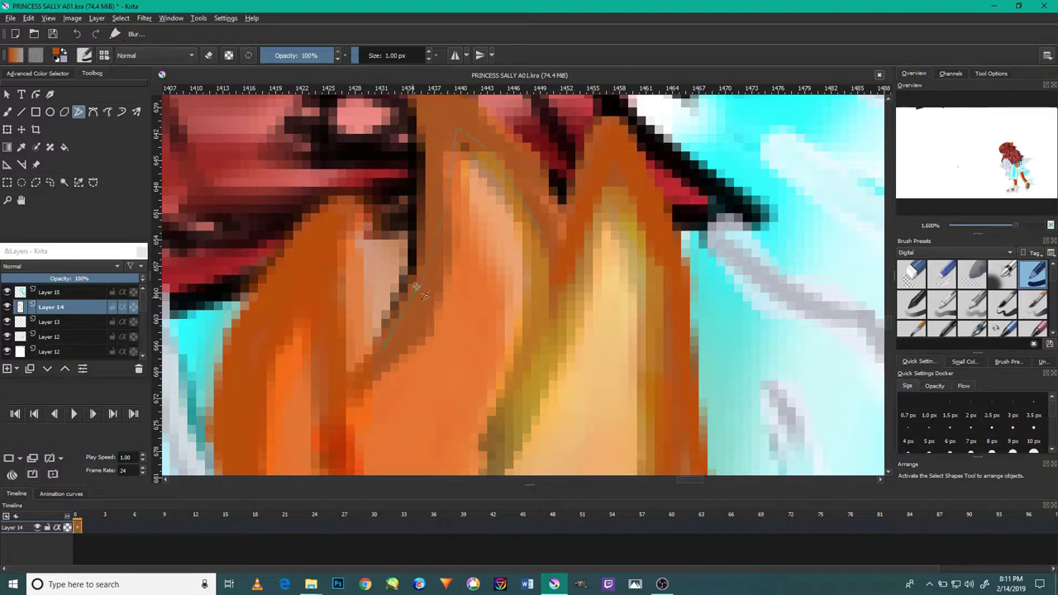
scroll(416, 287, "up", 3)
double_click(429, 223)
Draw dark orange edge strokes along the tuft's bottom and right side
scroll(555, 306, "down", 3)
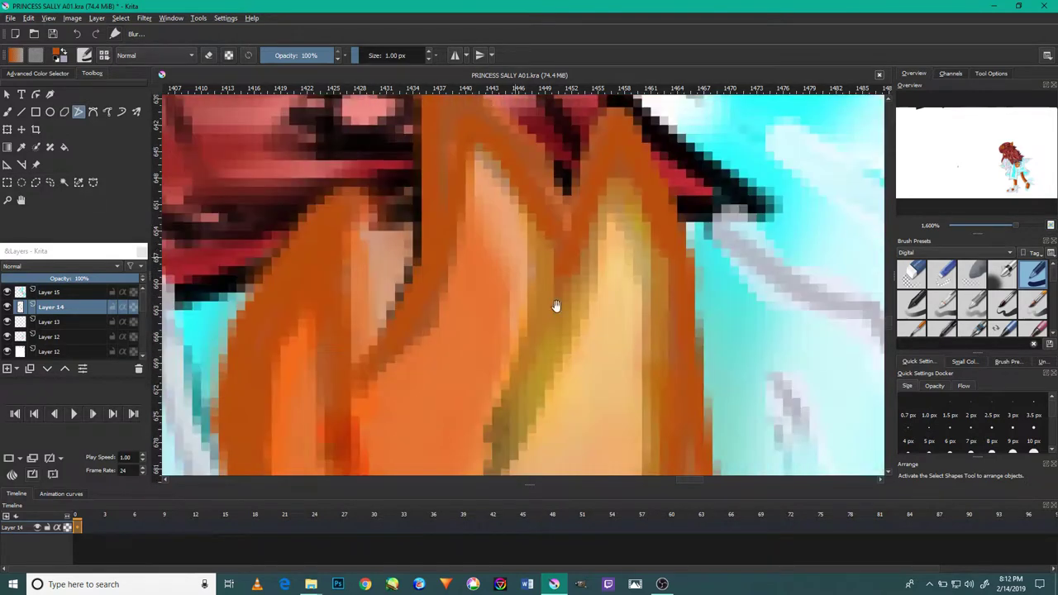
scroll(585, 379, "down", 5)
scroll(699, 251, "up", 2)
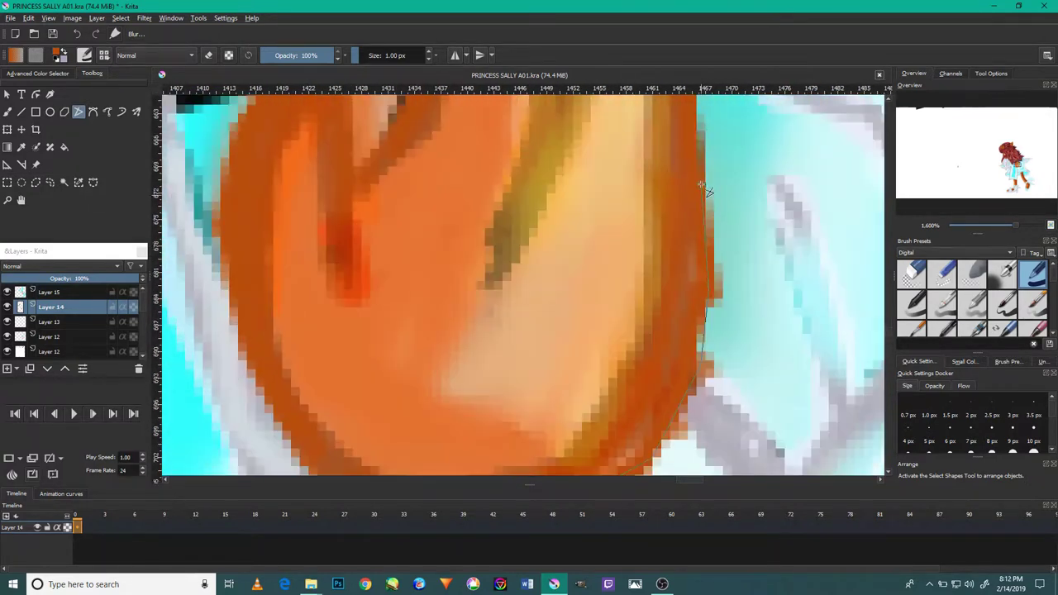
scroll(678, 231, "up", 2)
scroll(653, 211, "up", 2)
scroll(648, 202, "down", 2)
scroll(648, 202, "down", 4)
scroll(657, 355, "up", 4)
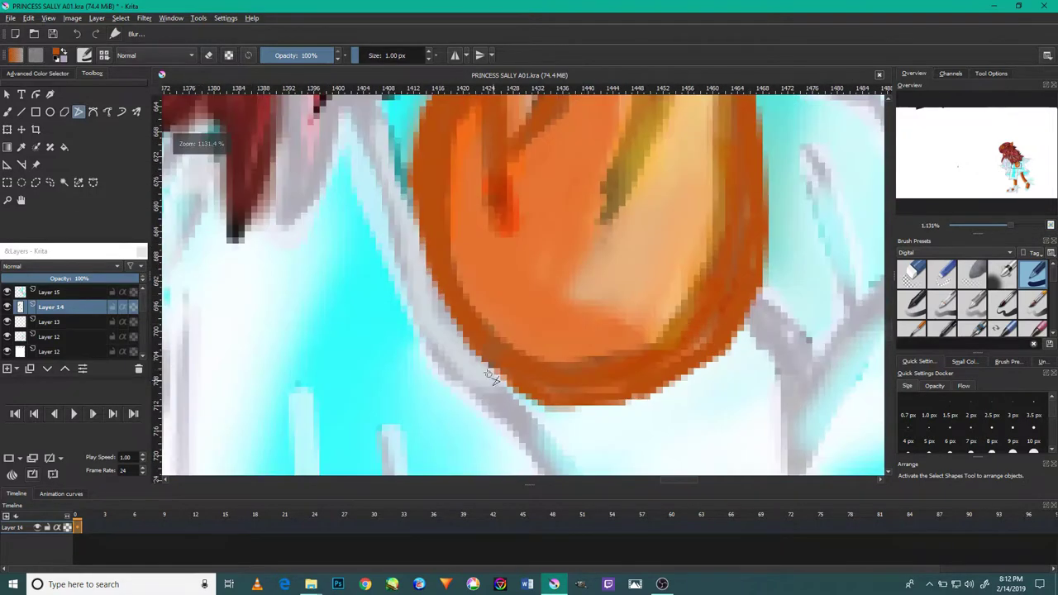
scroll(588, 399, "up", 2)
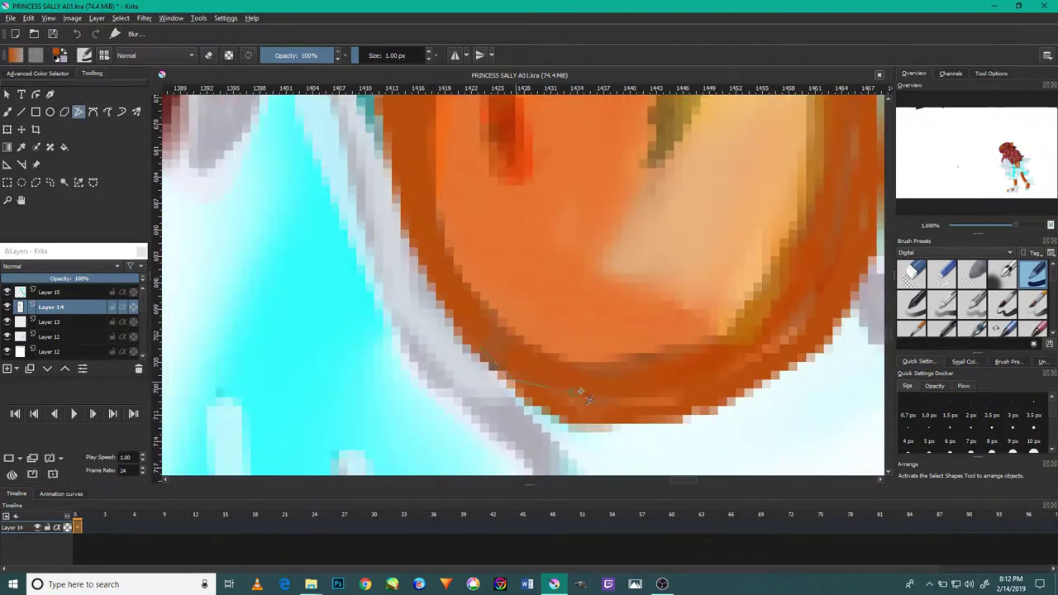
double_click(707, 357)
double_click(843, 118)
left_click(60, 291)
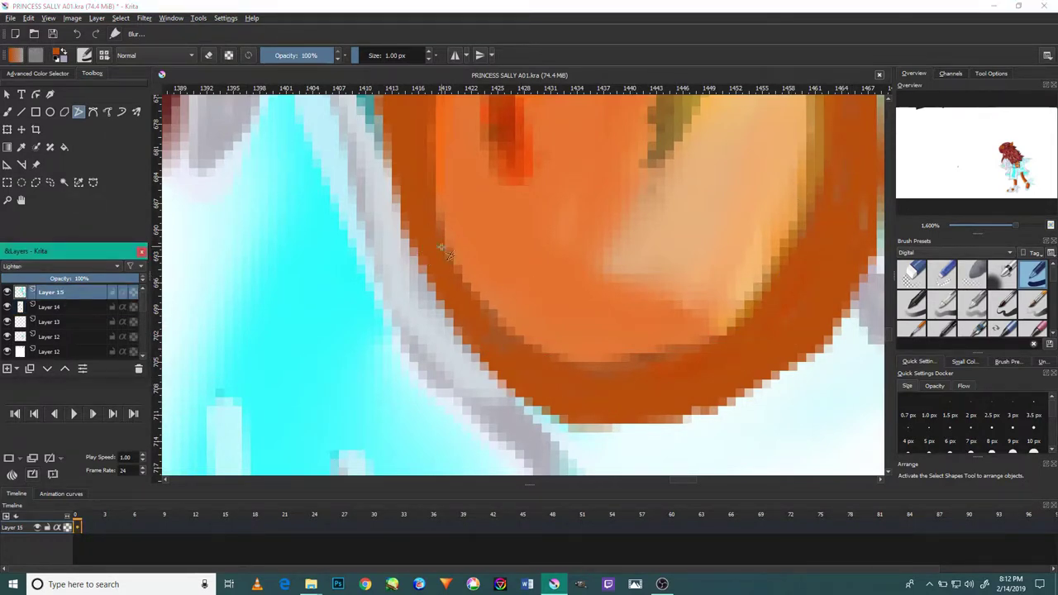
left_click(442, 243)
scroll(774, 234, "up", 1)
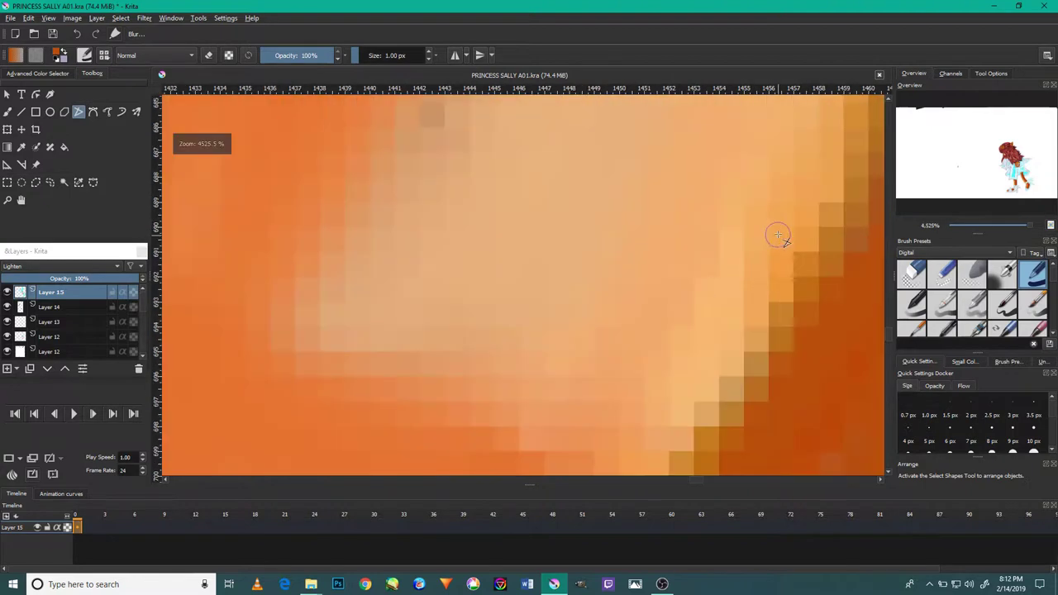
scroll(774, 234, "down", 2)
left_click_drag(744, 181, 690, 314)
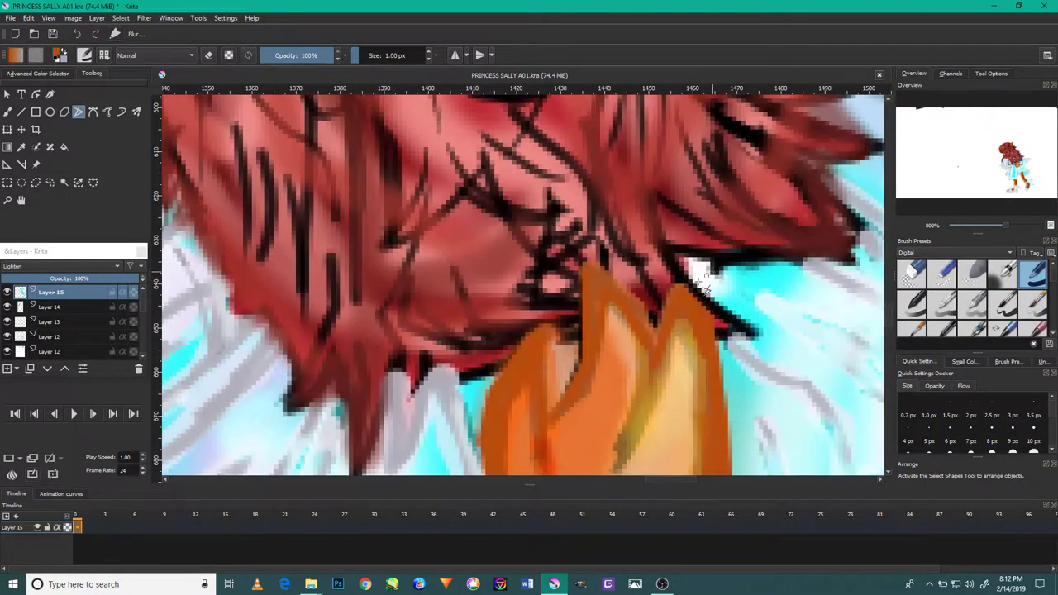
scroll(715, 277, "up", 1)
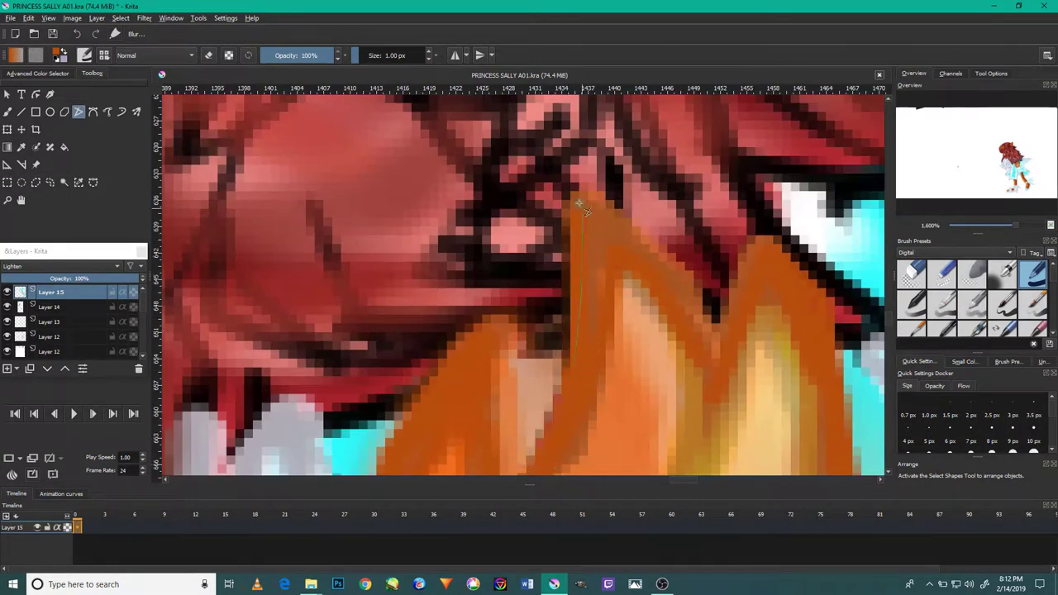
scroll(626, 293, "down", 2)
scroll(796, 237, "up", 2)
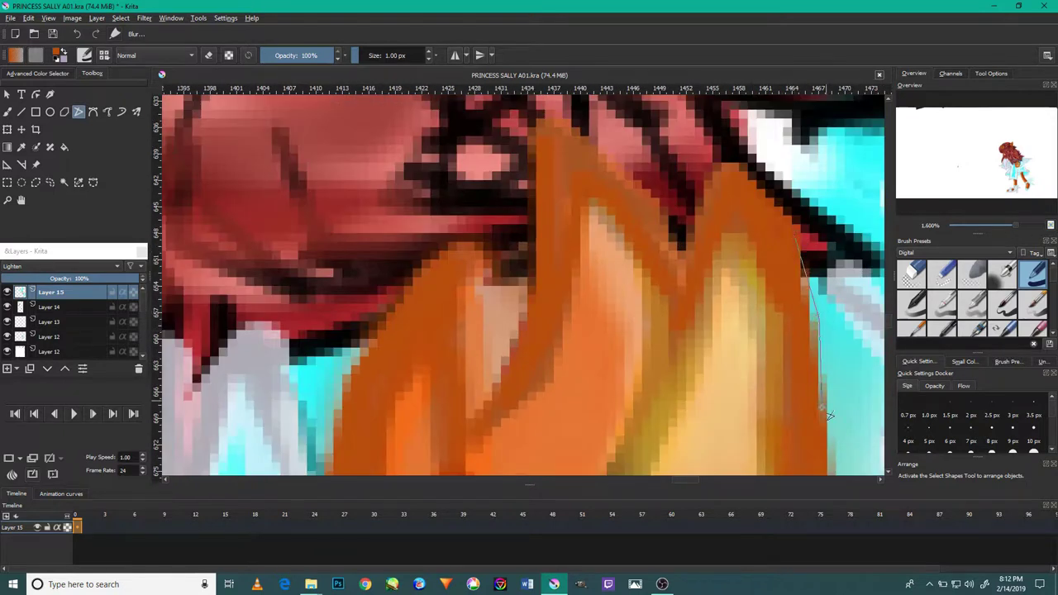
scroll(802, 422, "down", 2)
scroll(711, 347, "down", 1)
scroll(706, 355, "down", 4)
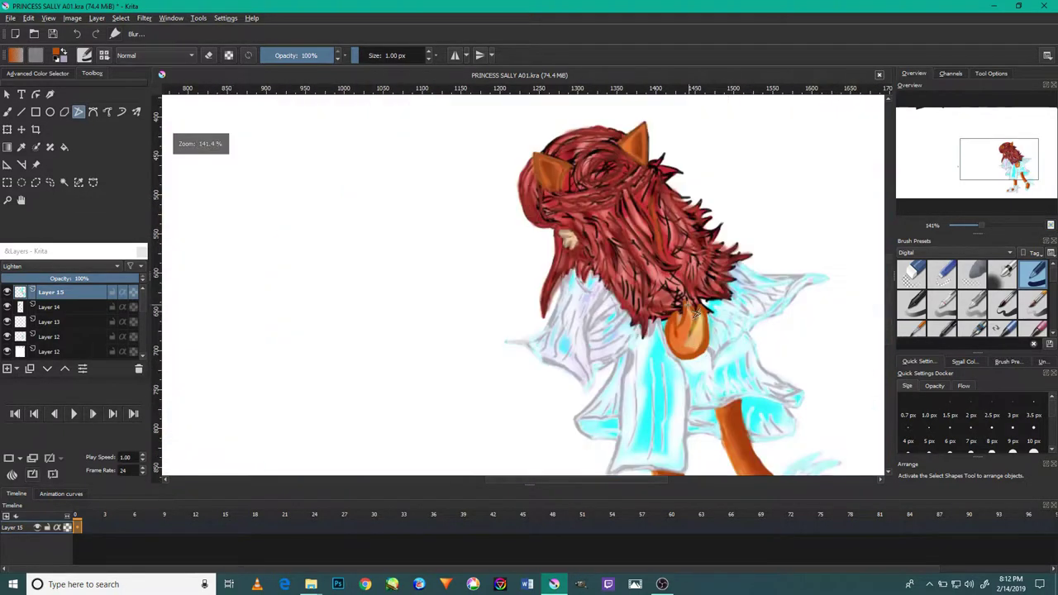
left_click_drag(732, 283, 634, 301)
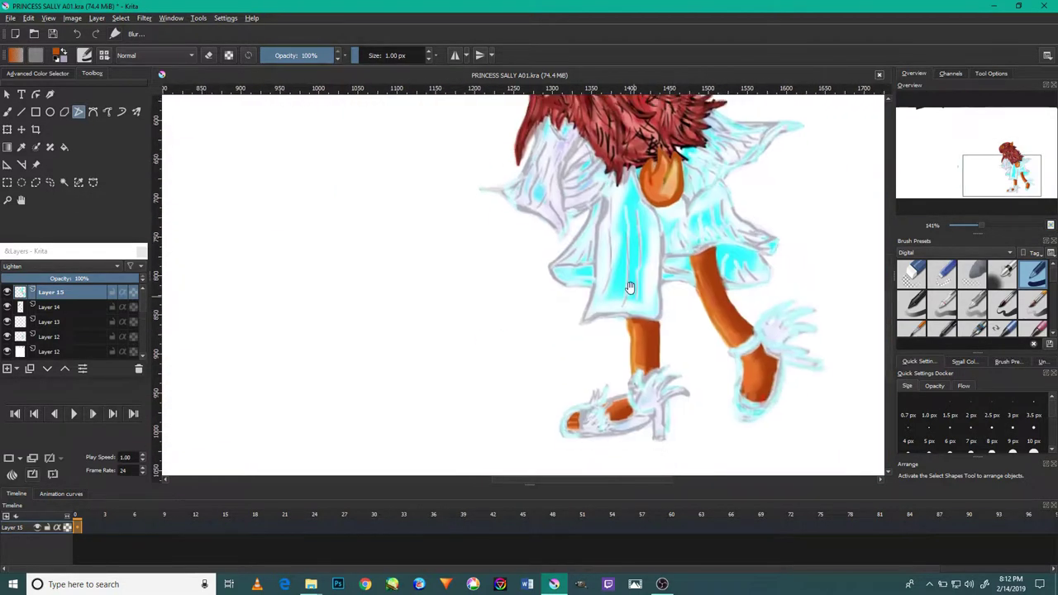
left_click_drag(676, 252, 709, 376)
scroll(473, 220, "up", 4)
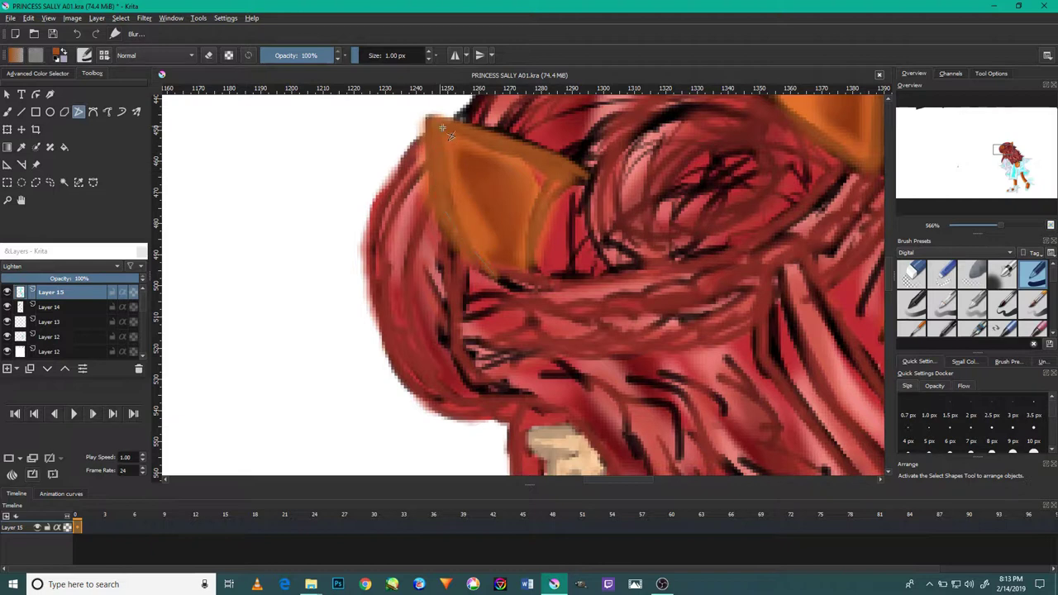
Fill the traced shapes on the left ear and then the right ear
left_click(501, 281)
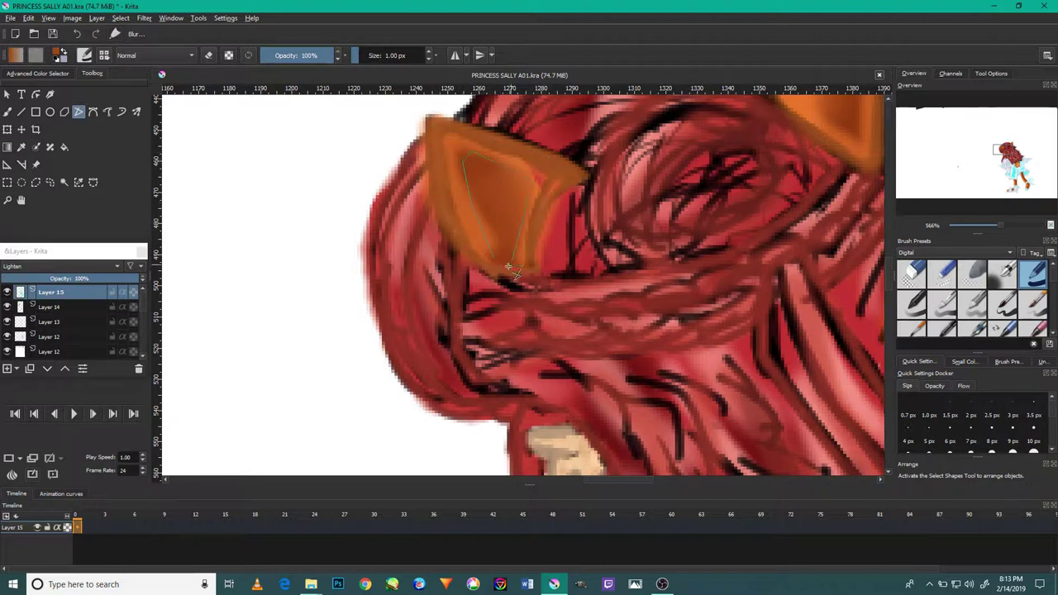
scroll(504, 240, "down", 3)
scroll(578, 172, "down", 2)
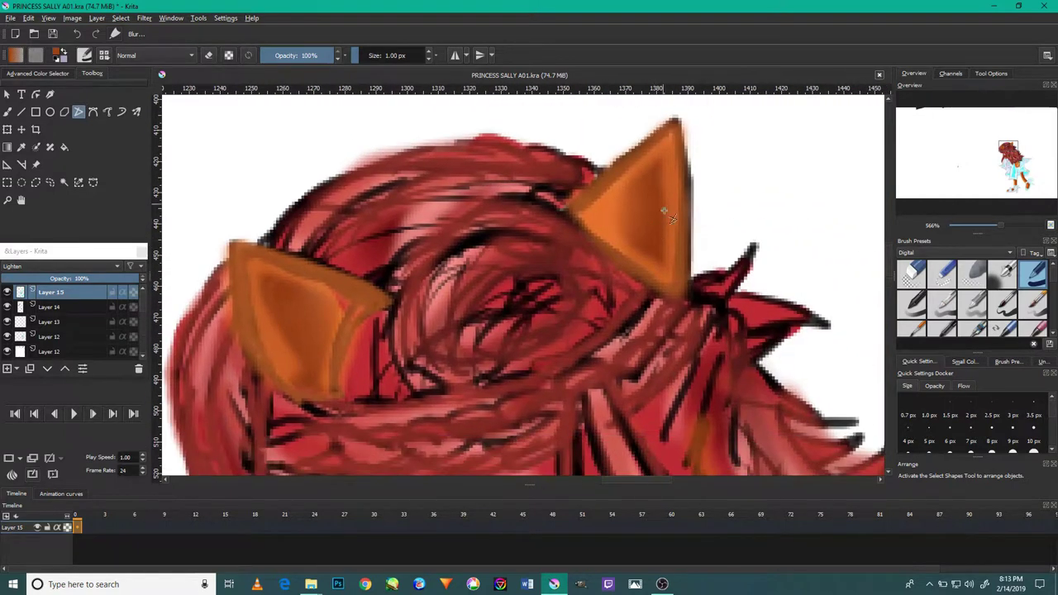
scroll(664, 214, "up", 5)
left_click_drag(694, 301, 661, 161)
scroll(694, 231, "up", 3)
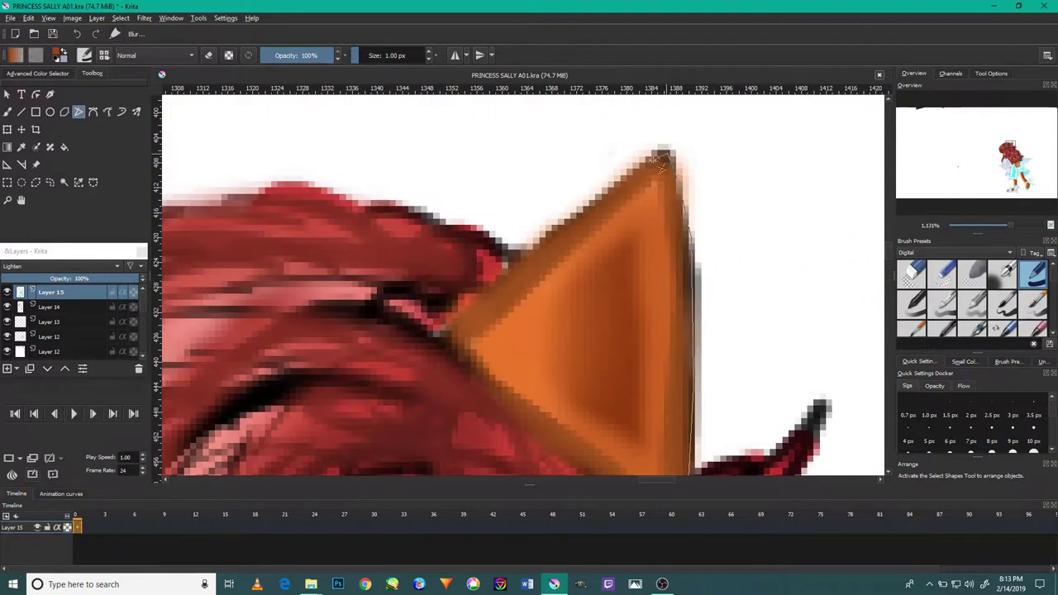
left_click_drag(471, 371, 446, 322)
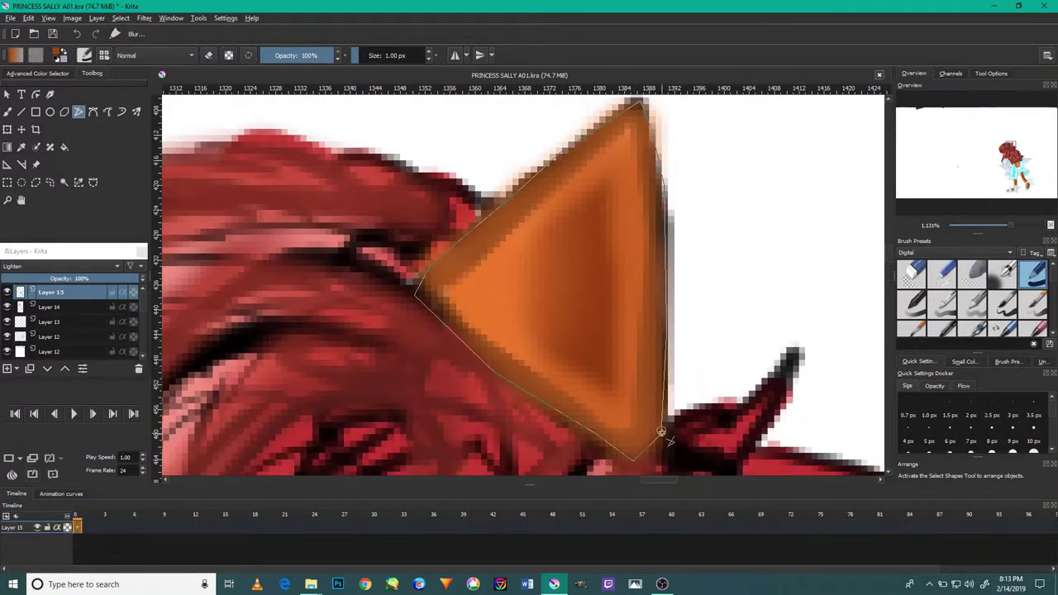
left_click(661, 430)
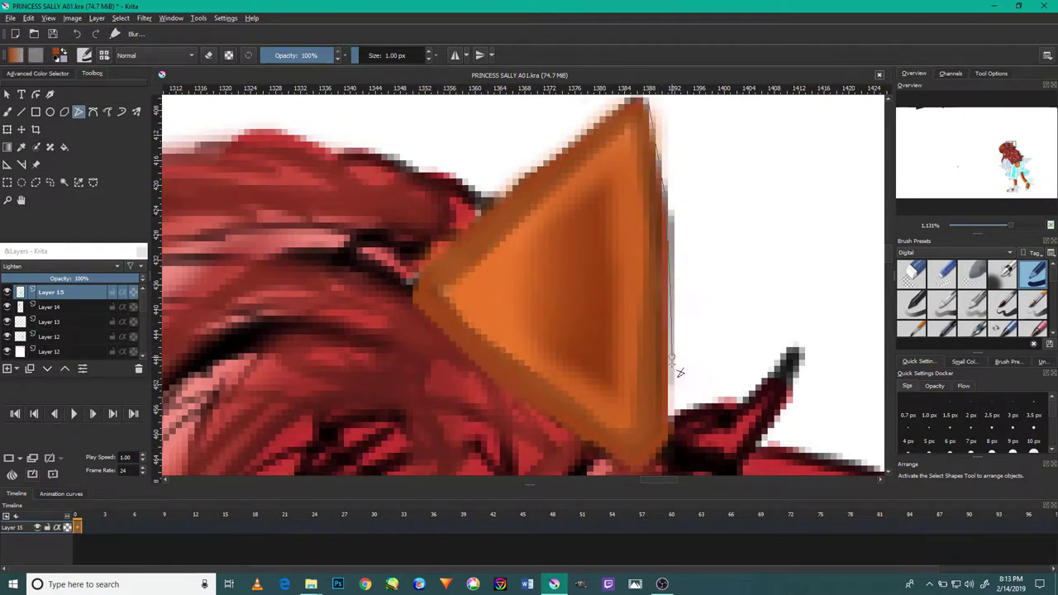
Inspect the leg edge, then apply a softening blur stroke across a red hair strand
scroll(499, 347, "down", 5)
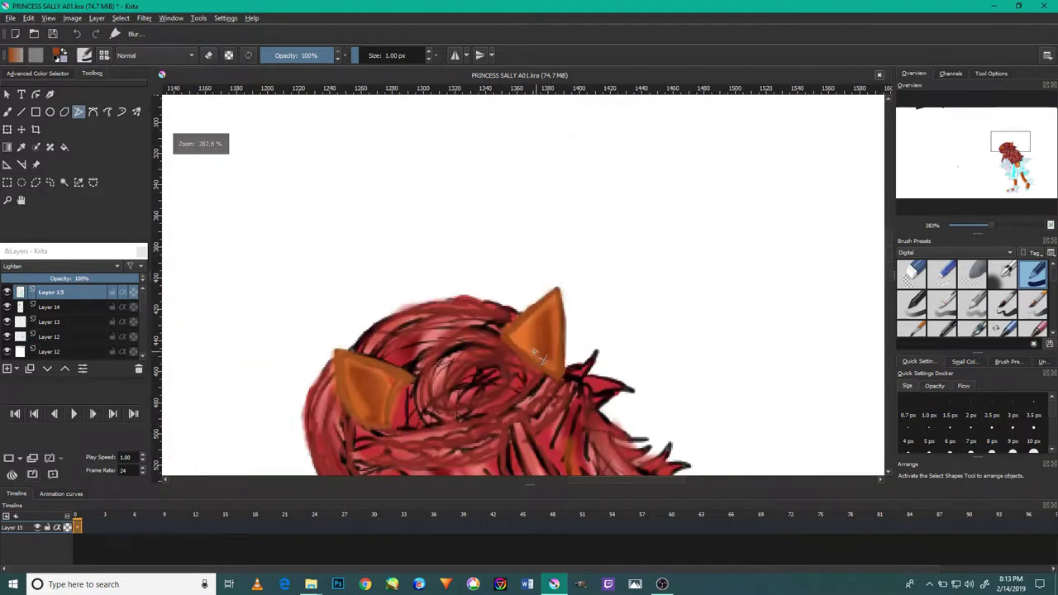
scroll(578, 330, "down", 3)
scroll(597, 306, "down", 3)
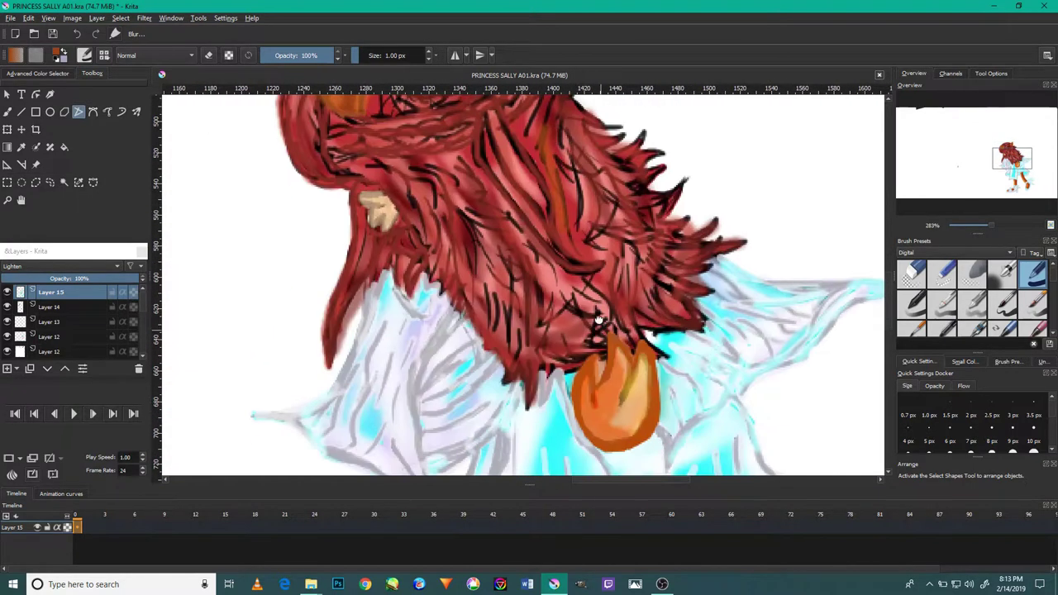
scroll(602, 303, "down", 3)
scroll(604, 247, "down", 3)
scroll(496, 278, "up", 6)
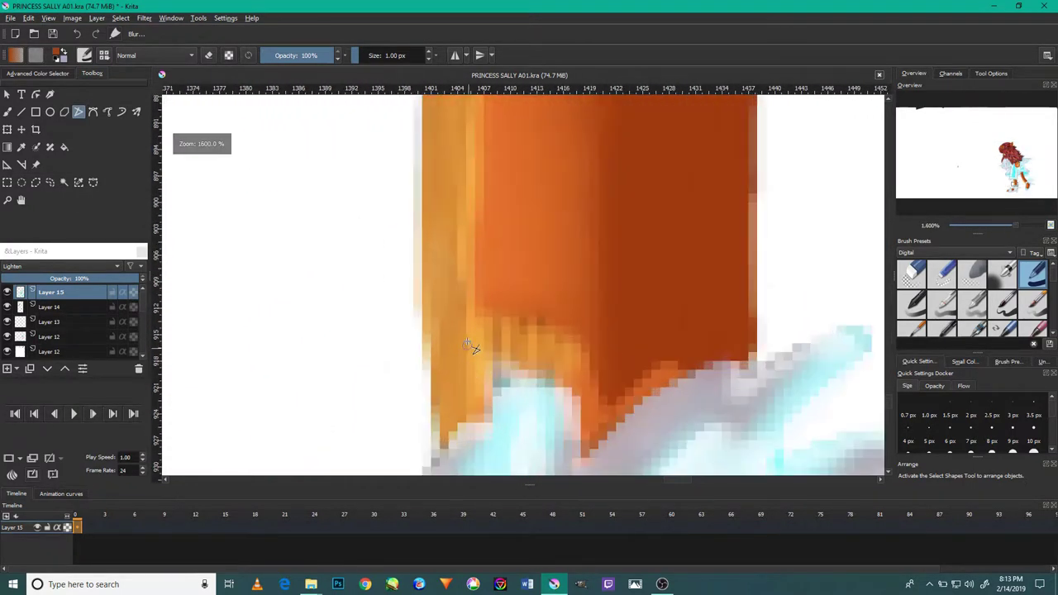
left_click_drag(473, 204, 470, 283)
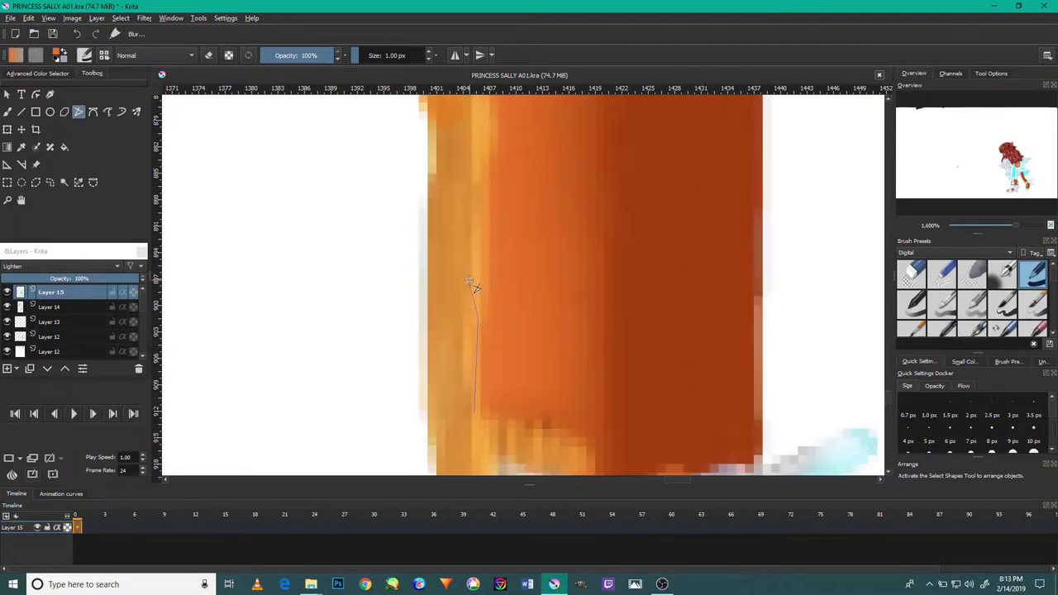
scroll(501, 273, "down", 6)
scroll(501, 272, "up", 1)
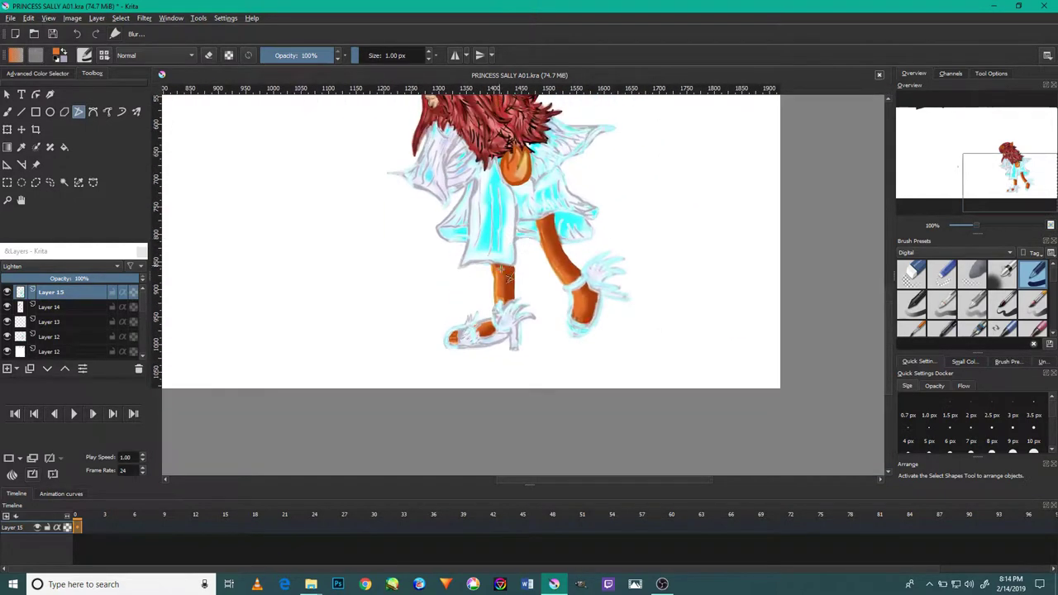
scroll(501, 277, "up", 2)
scroll(500, 277, "down", 4)
left_click_drag(532, 149, 479, 227)
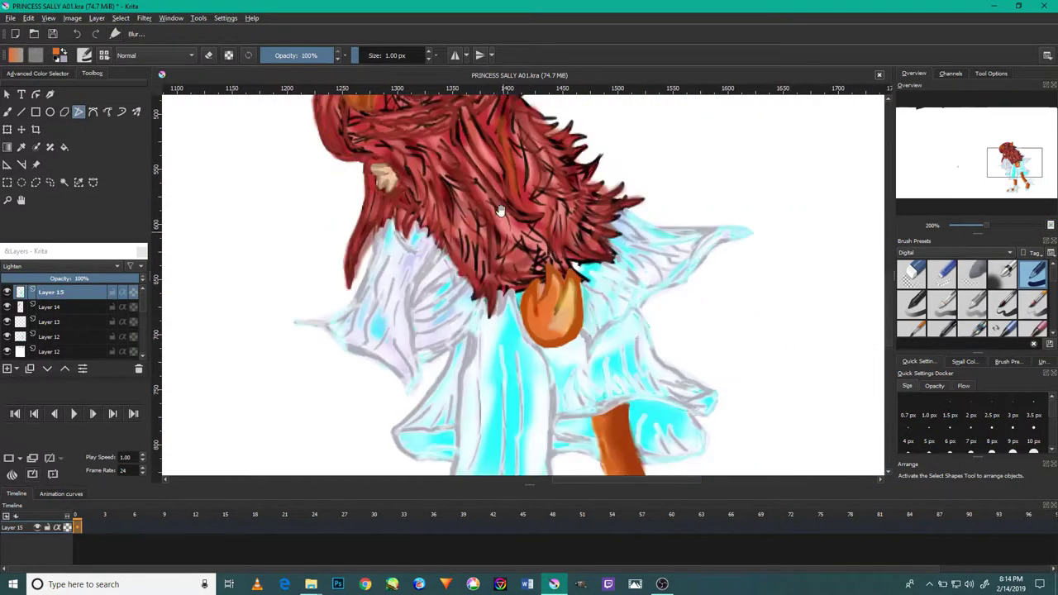
scroll(488, 248, "up", 5)
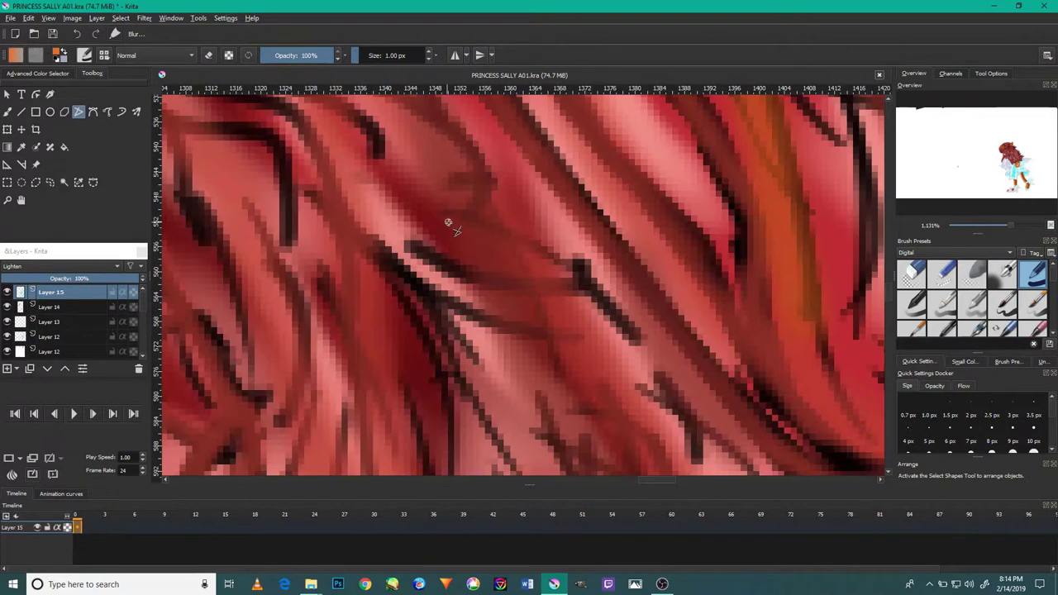
double_click(607, 312)
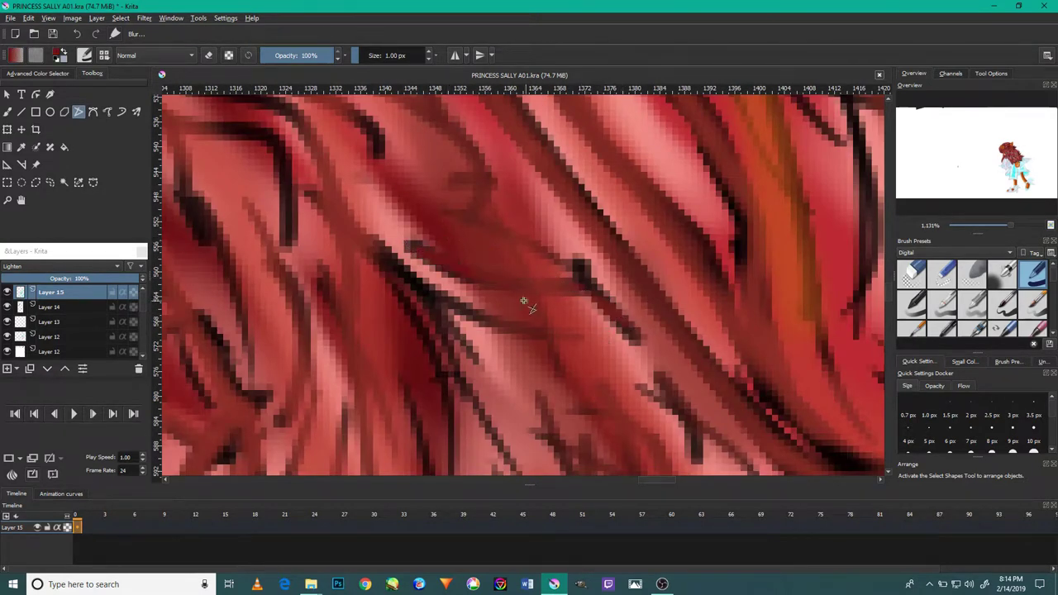
Enlarge the blur brush slightly and blur a dark hair strand to lighten it
key("bracketright")
left_click(423, 263)
left_click(489, 284)
double_click(638, 343)
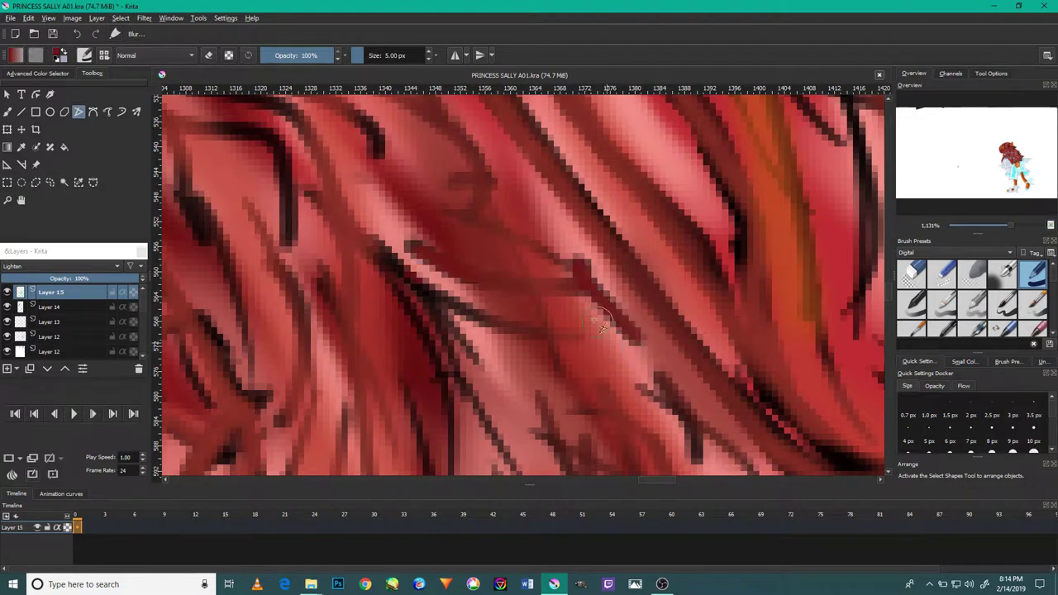
left_click_drag(461, 322, 380, 241)
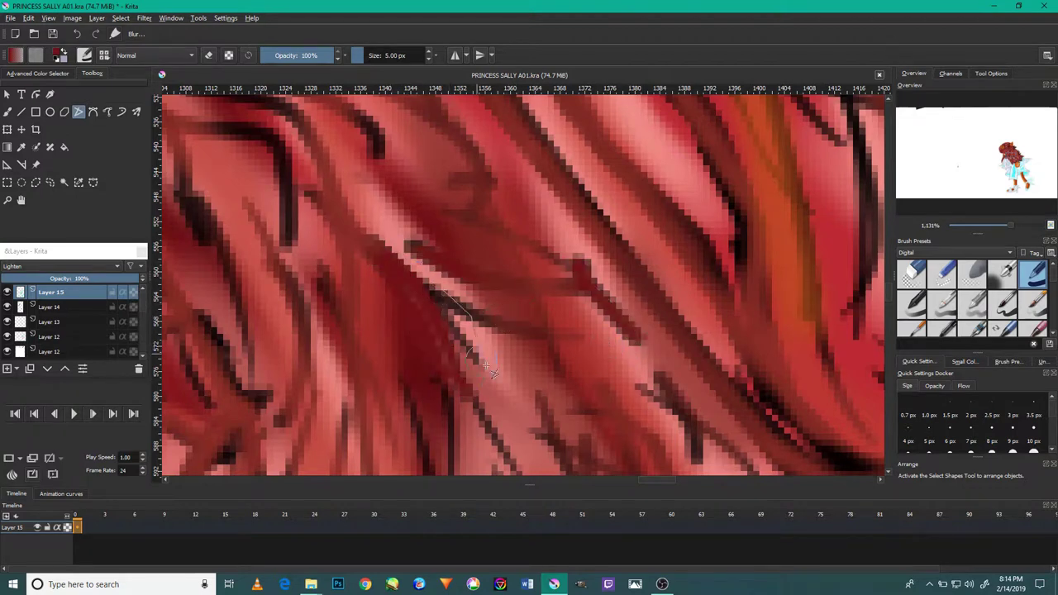
Blur a stroke along the hair edge, extending it higher up the hair
scroll(485, 366, "down", 5)
scroll(417, 347, "up", 3)
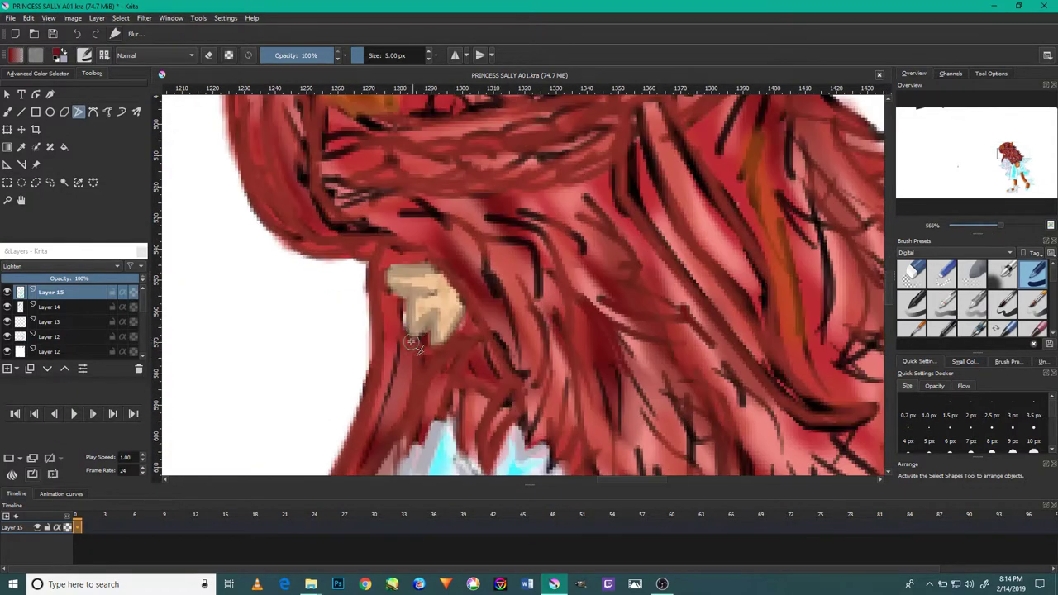
scroll(396, 341, "down", 3)
scroll(372, 357, "down", 2)
scroll(366, 369, "up", 3)
left_click(364, 404)
left_click(404, 261)
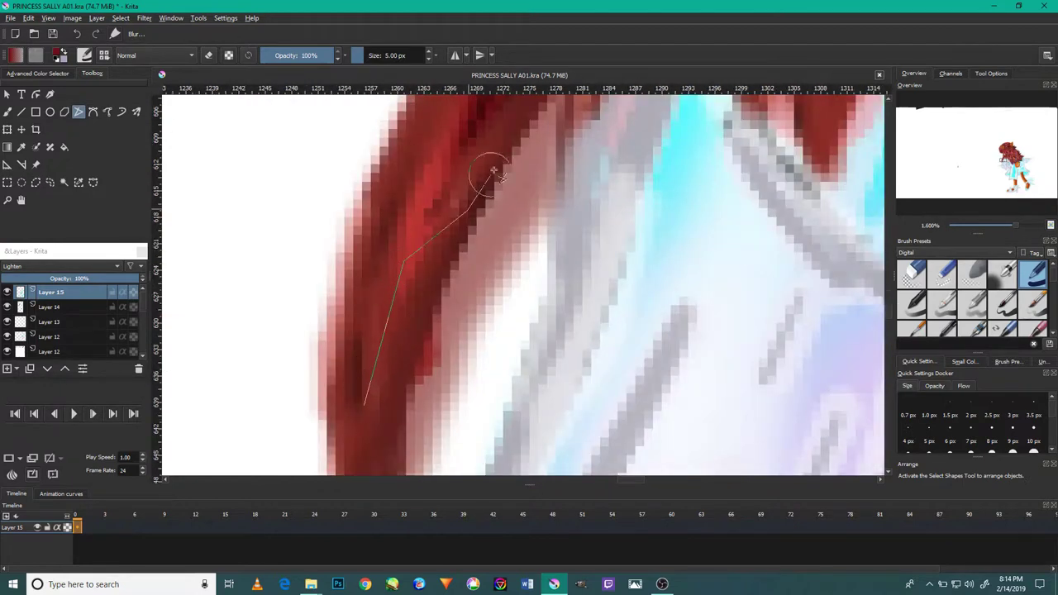
scroll(465, 223, "up", 2)
scroll(458, 232, "up", 1)
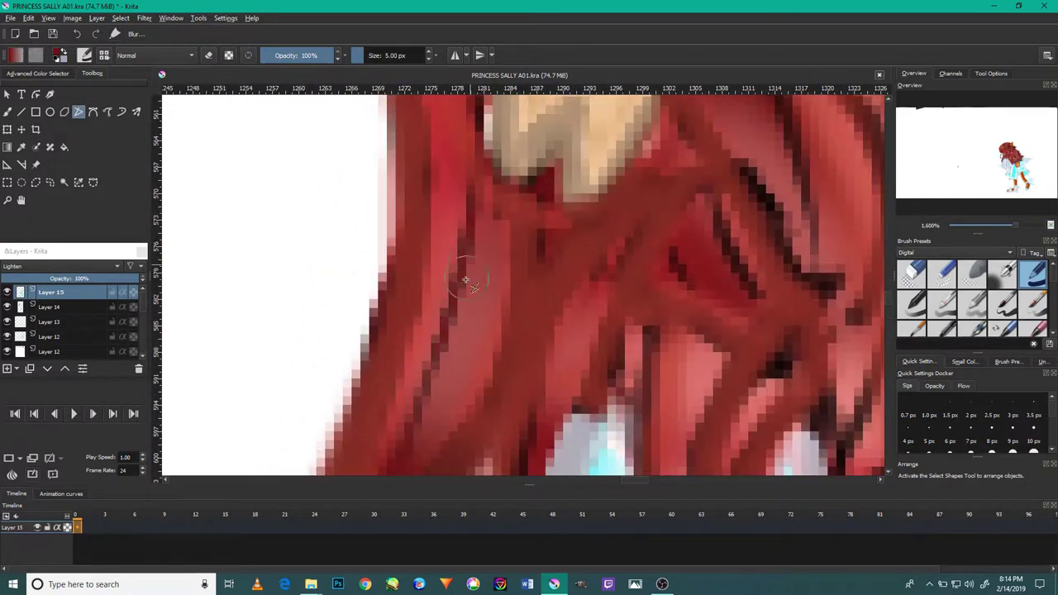
left_click_drag(468, 265, 486, 187)
scroll(818, 219, "up", 1)
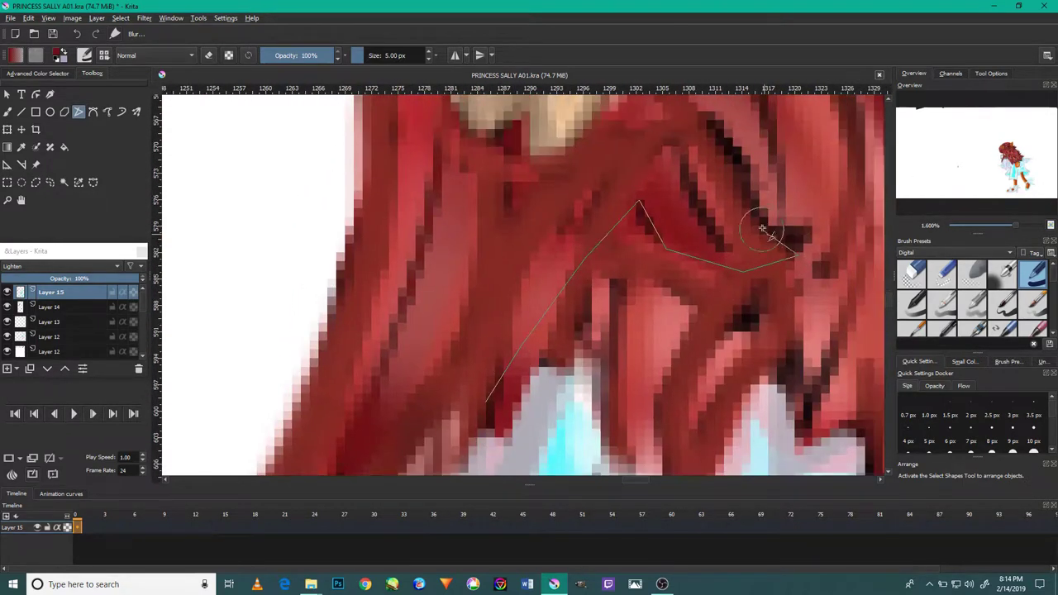
double_click(708, 227)
Blend the hair near the face and along the outer hair edge
scroll(708, 227, "down", 2)
scroll(649, 224, "up", 1)
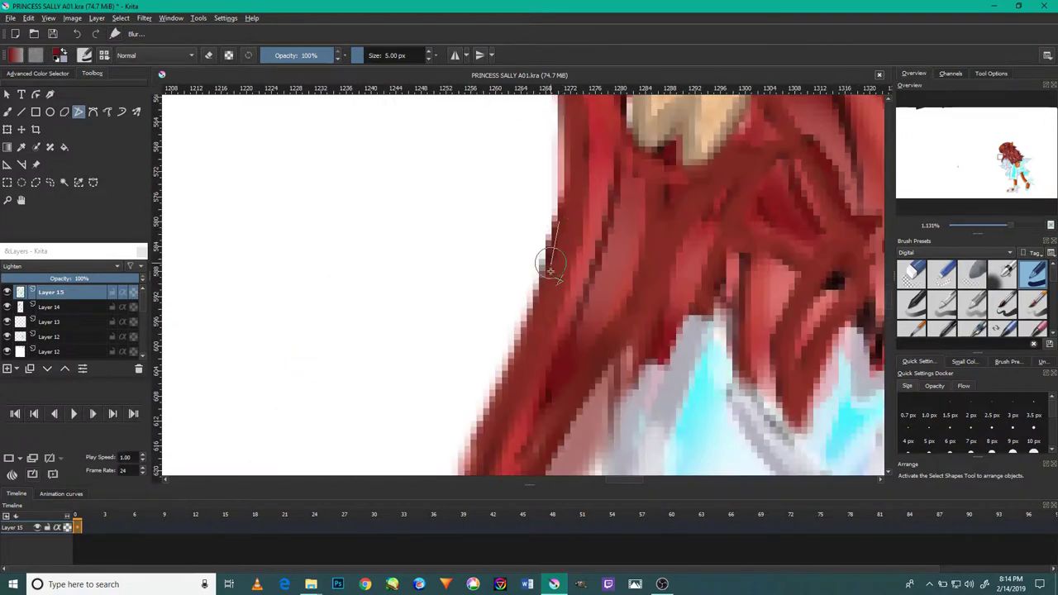
scroll(603, 331, "up", 3)
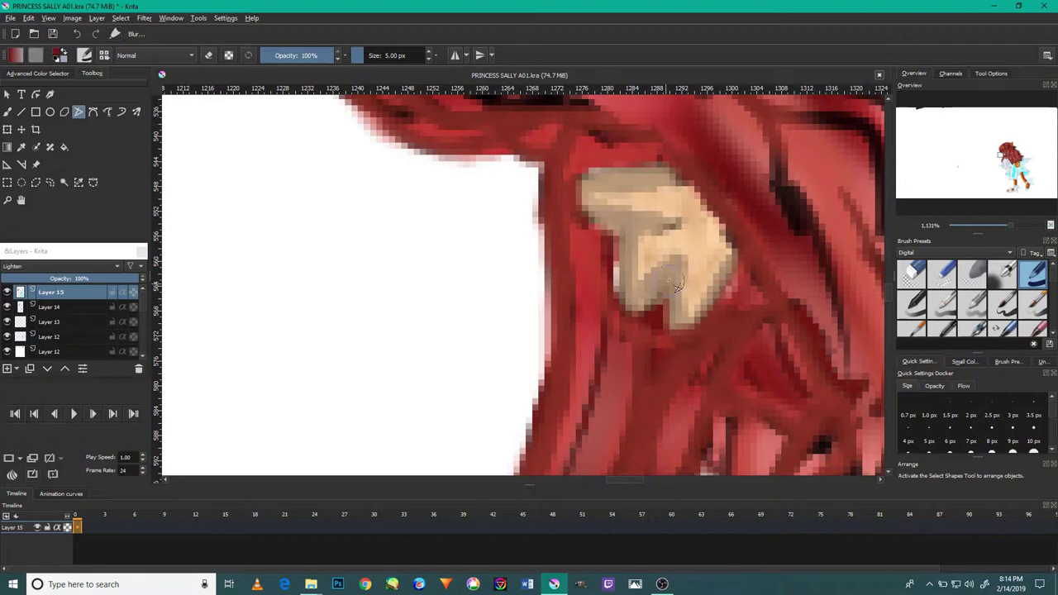
scroll(643, 234, "down", 3)
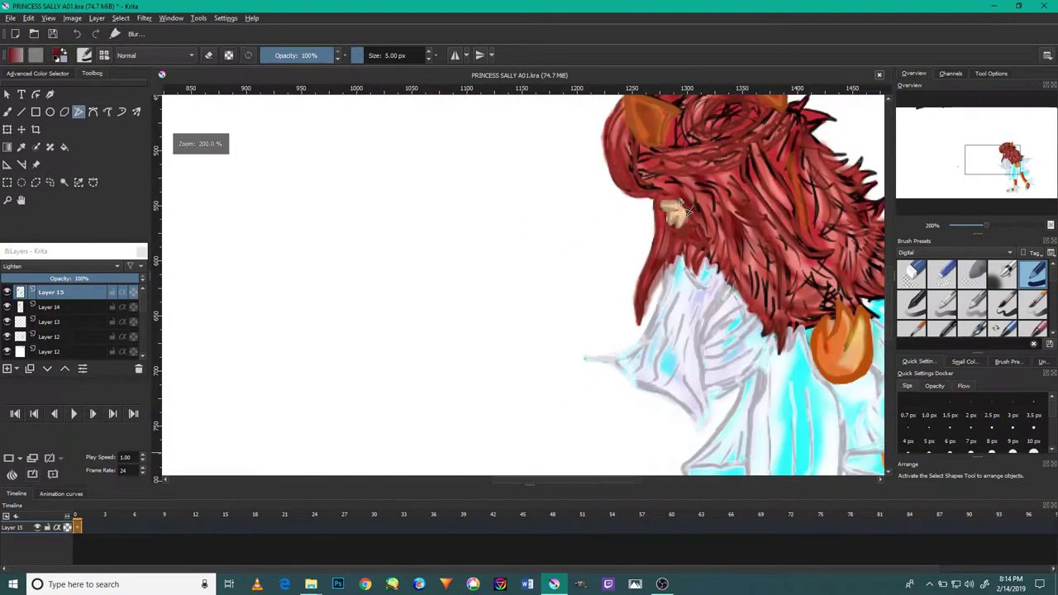
scroll(644, 232, "up", 3)
scroll(637, 248, "up", 2)
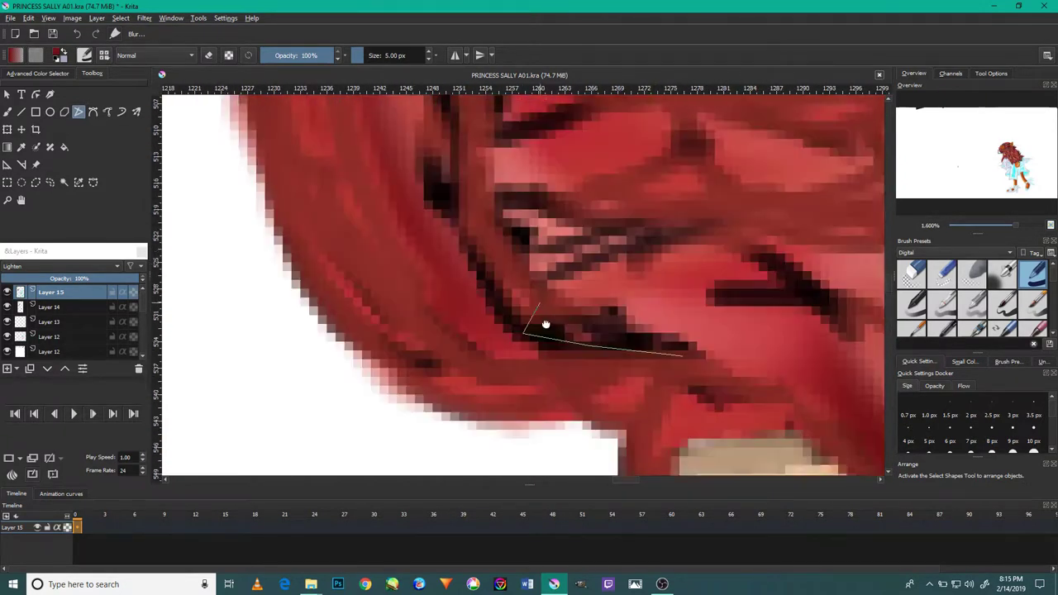
left_click(484, 297)
left_click(504, 222)
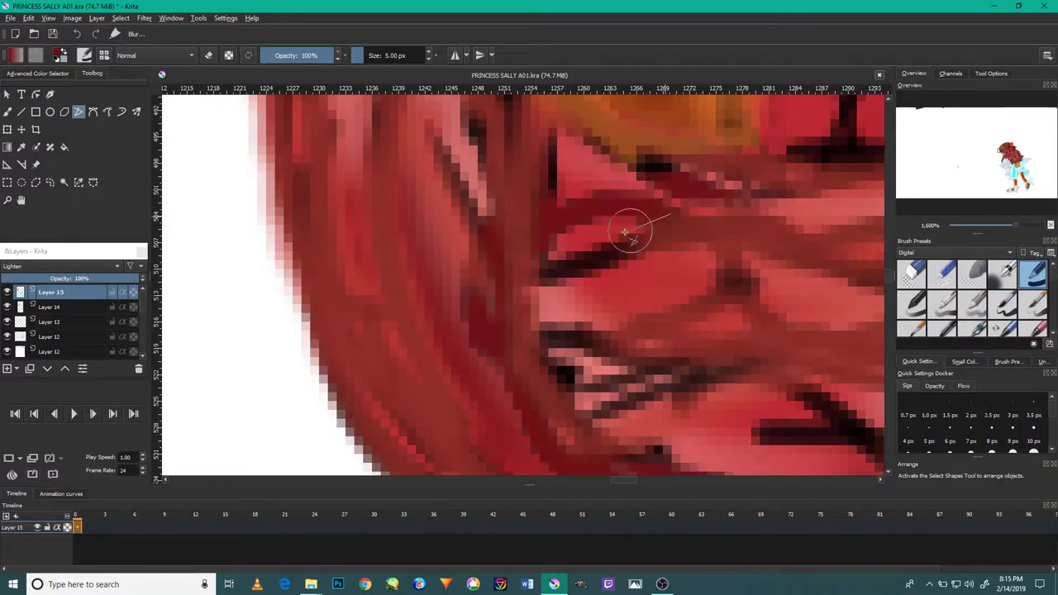
scroll(572, 236, "down", 5)
scroll(572, 236, "up", 5)
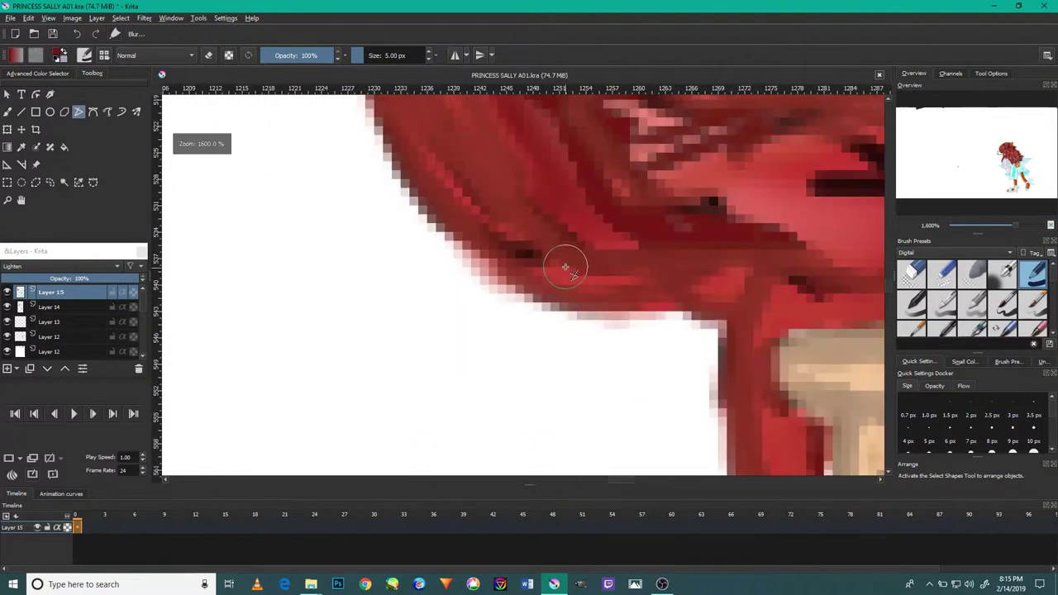
left_click(520, 253)
left_click(708, 210)
double_click(803, 349)
Smooth another hair area with a multi-point blur stroke across the strands
left_click_drag(708, 159, 619, 389)
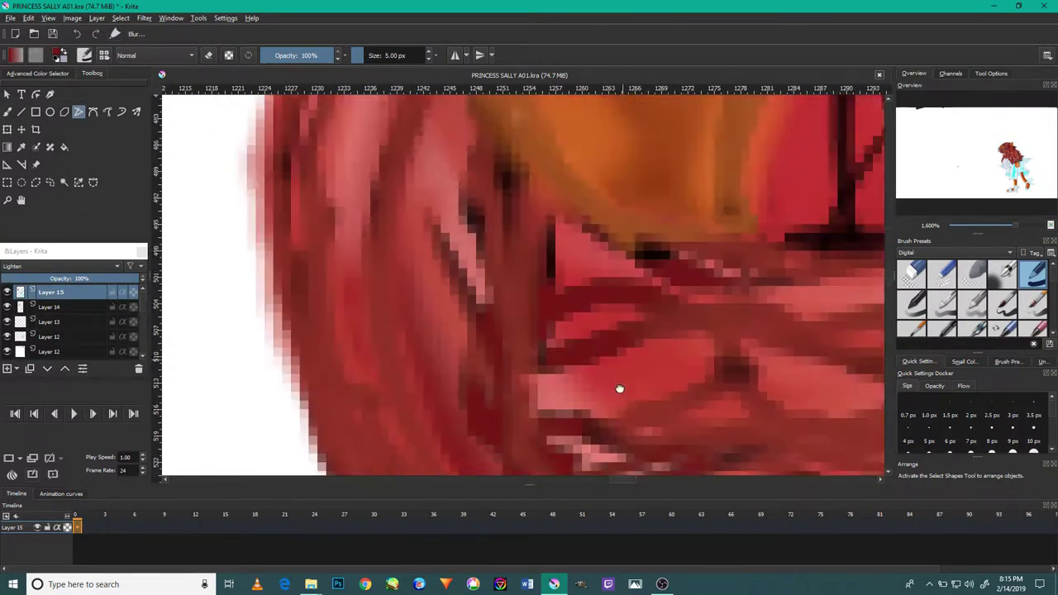
left_click(493, 205)
left_click(473, 268)
left_click(485, 343)
left_click(526, 433)
left_click(547, 261)
double_click(569, 376)
scroll(568, 376, "down", 6)
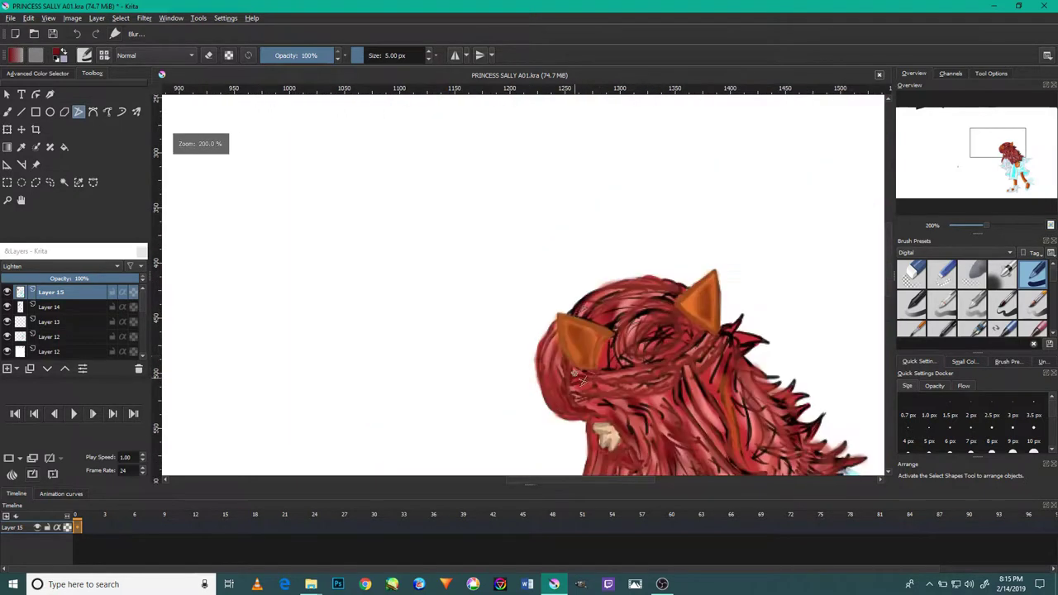
scroll(582, 349, "up", 4)
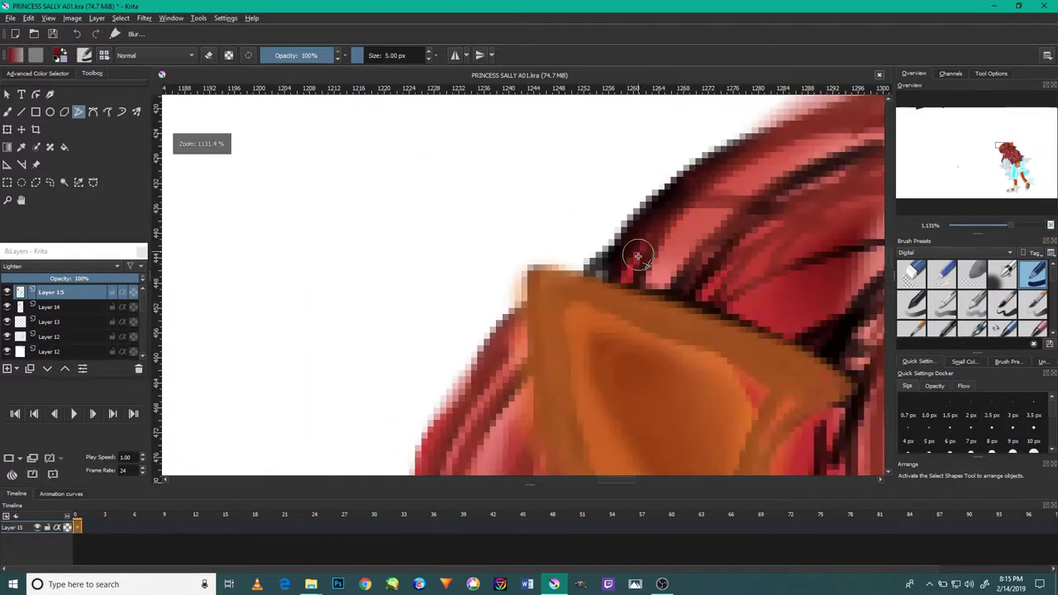
scroll(506, 459, "down", 1)
Try blur strokes by the ear and across the top hair, discarding unfinished ones
left_click(561, 432)
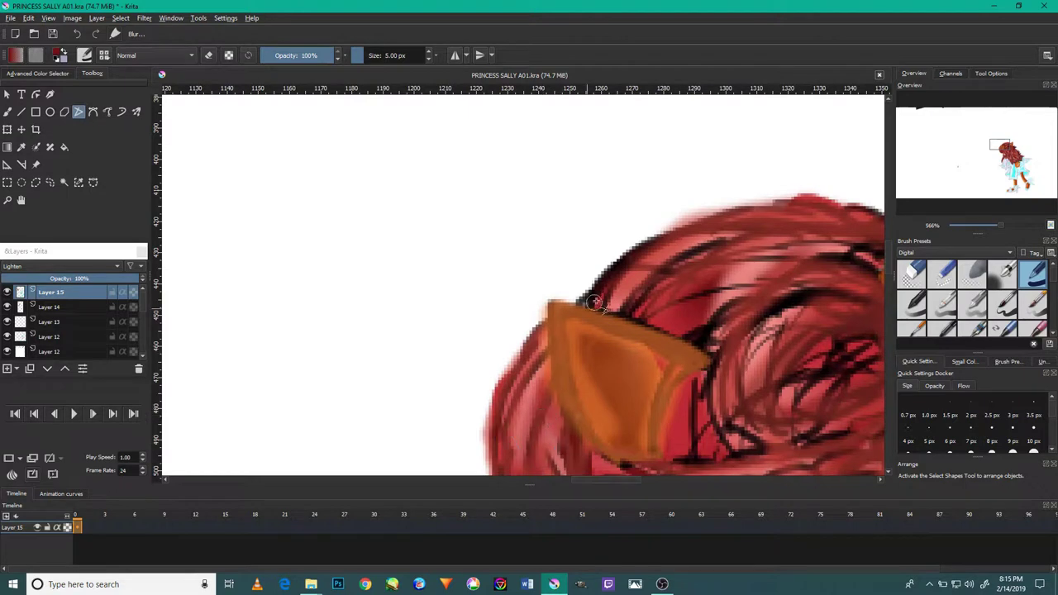
left_click_drag(595, 303, 576, 321)
left_click_drag(798, 229, 717, 236)
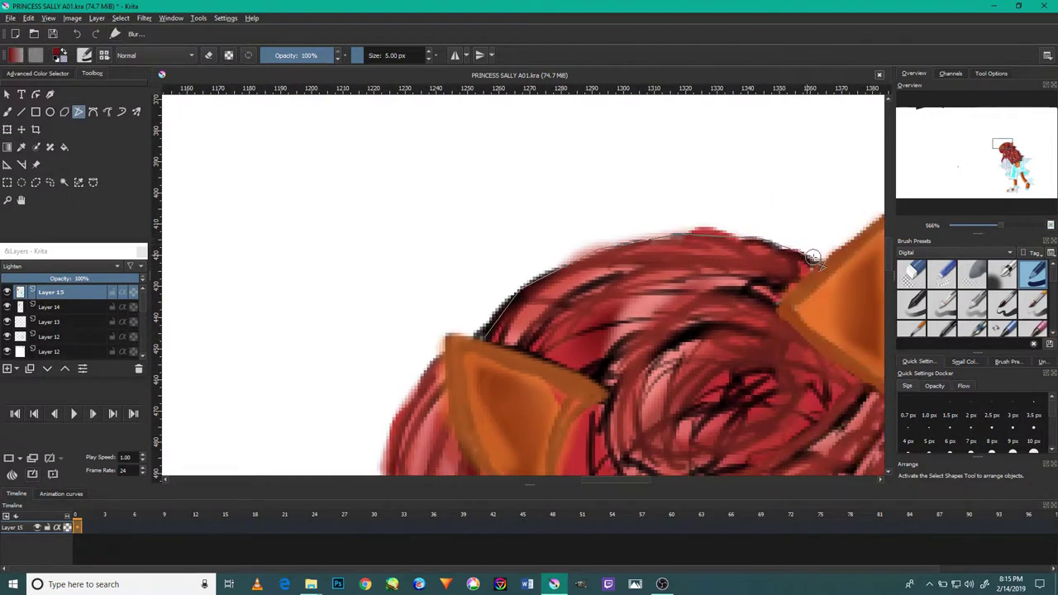
key("Escape")
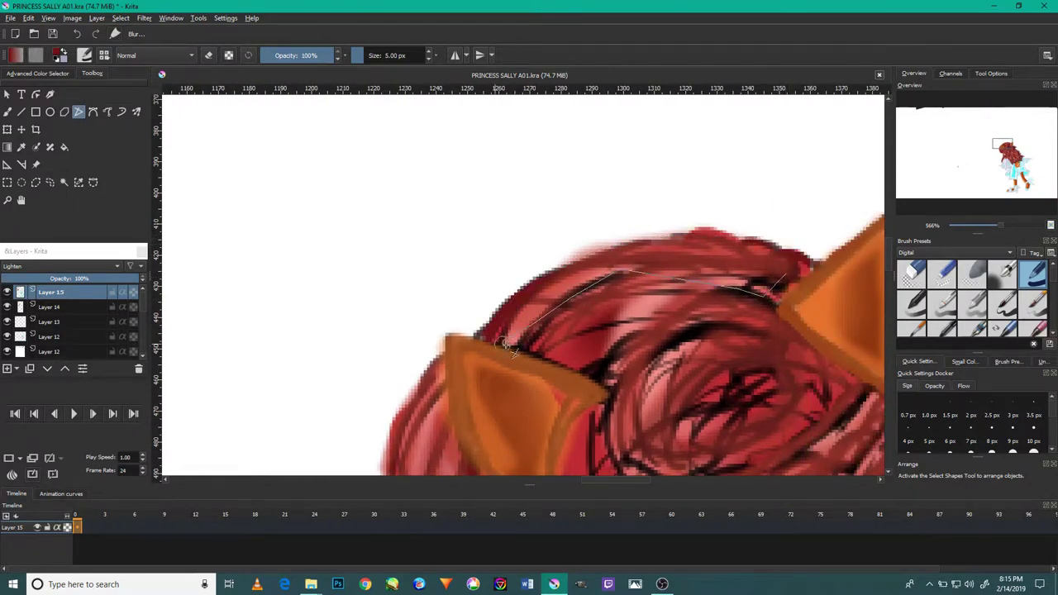
key("Escape")
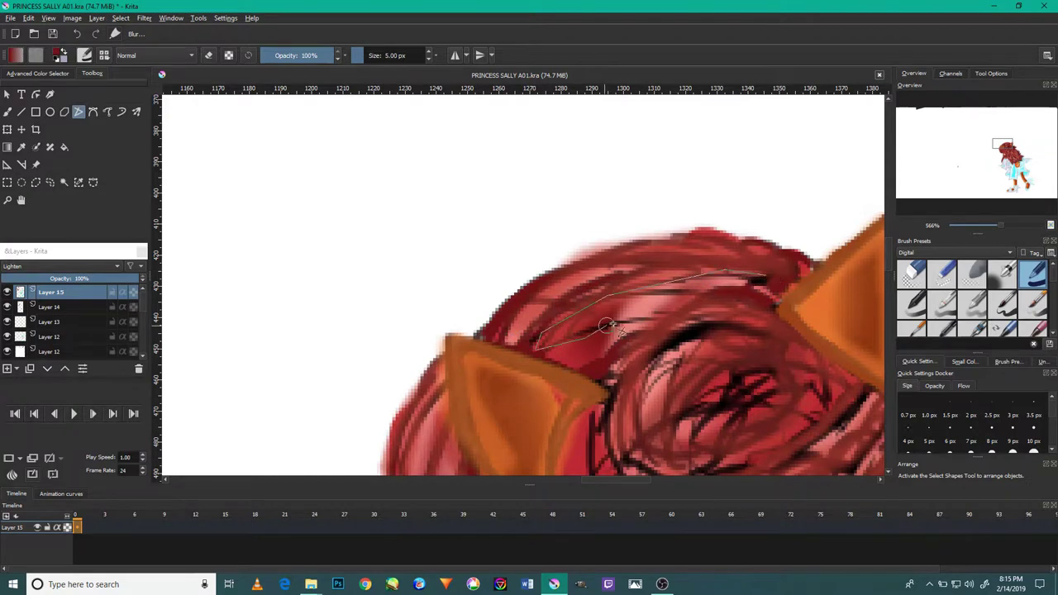
scroll(767, 281, "up", 2)
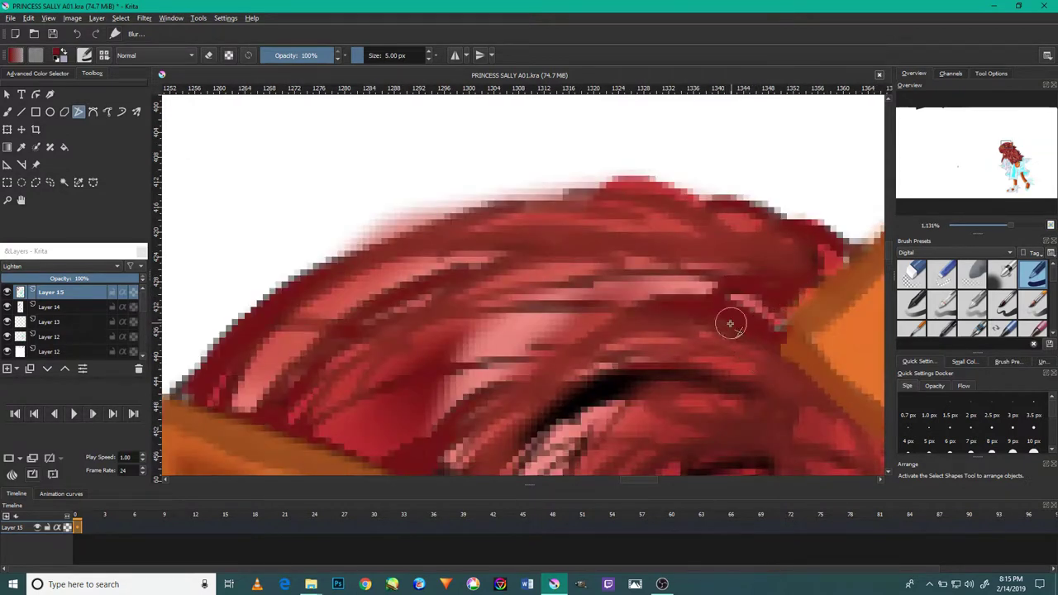
scroll(500, 422, "down", 2)
left_click(501, 421)
left_click(798, 229)
key("Escape")
scroll(593, 376, "down", 2)
left_click(475, 397)
Blur two polyline strokes across the dark red-hair strands near the ears
left_click(679, 358)
left_click(762, 244)
left_click(762, 182)
left_click(363, 409)
double_click(436, 357)
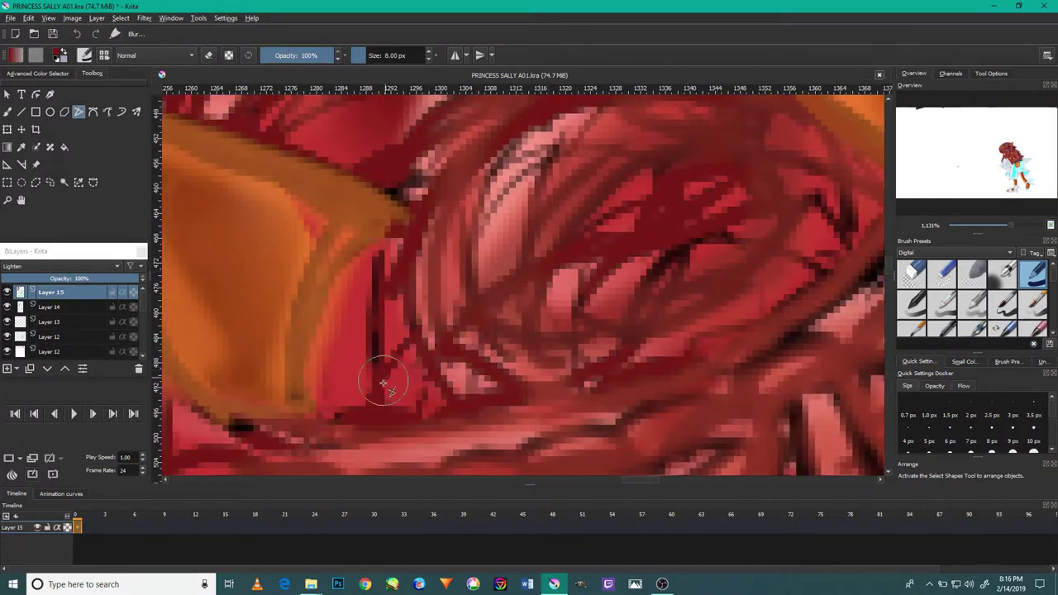
left_click(624, 307)
left_click(686, 256)
left_click(826, 248)
double_click(841, 169)
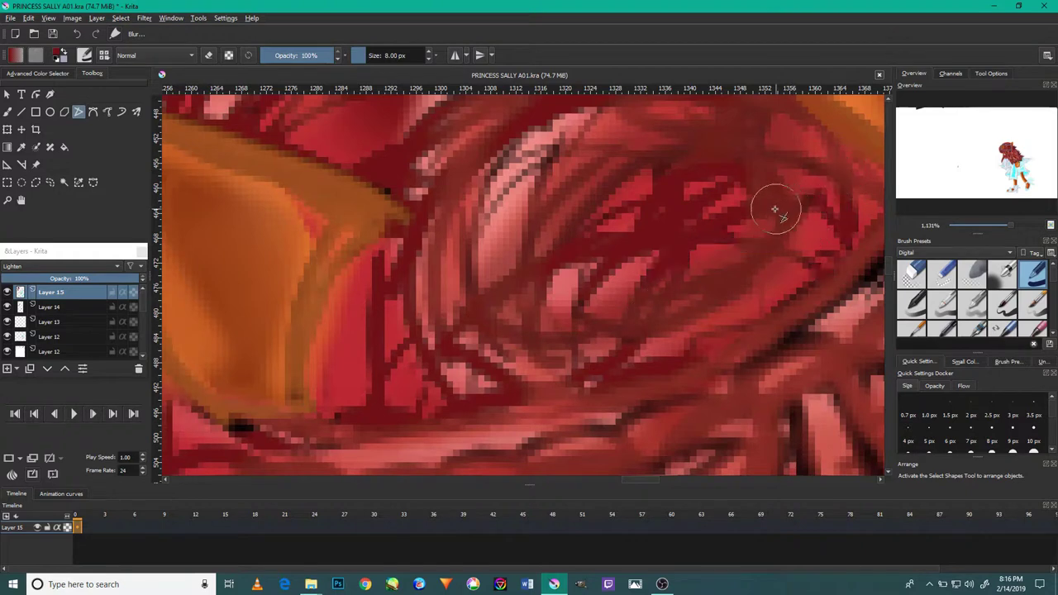
Soften the dark strands in the upper hair and beside the ear
scroll(463, 165, "down", 2)
left_click(426, 165)
left_click(541, 138)
double_click(330, 334)
double_click(379, 344)
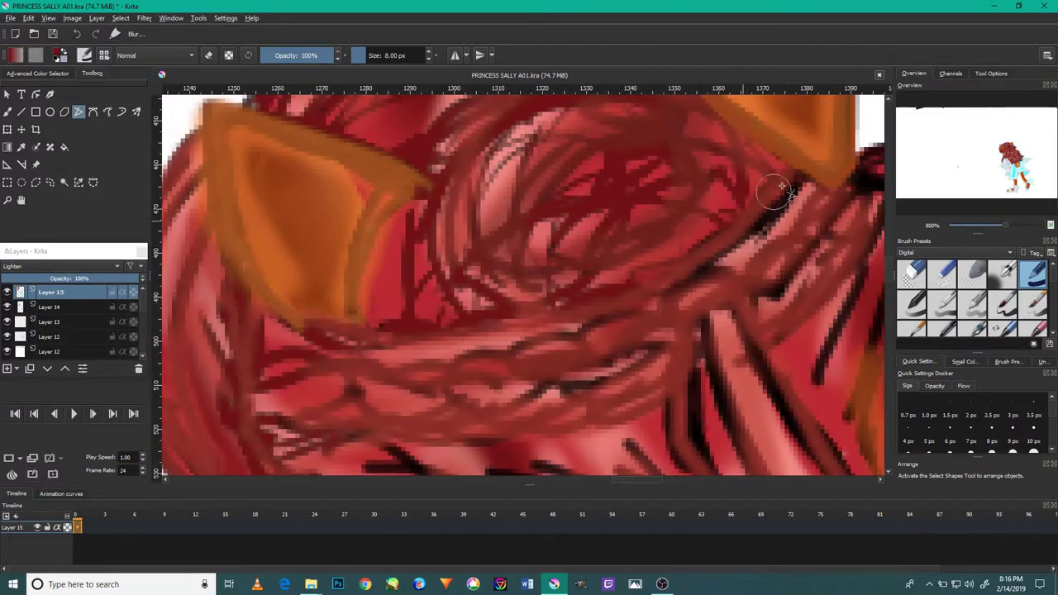
double_click(685, 281)
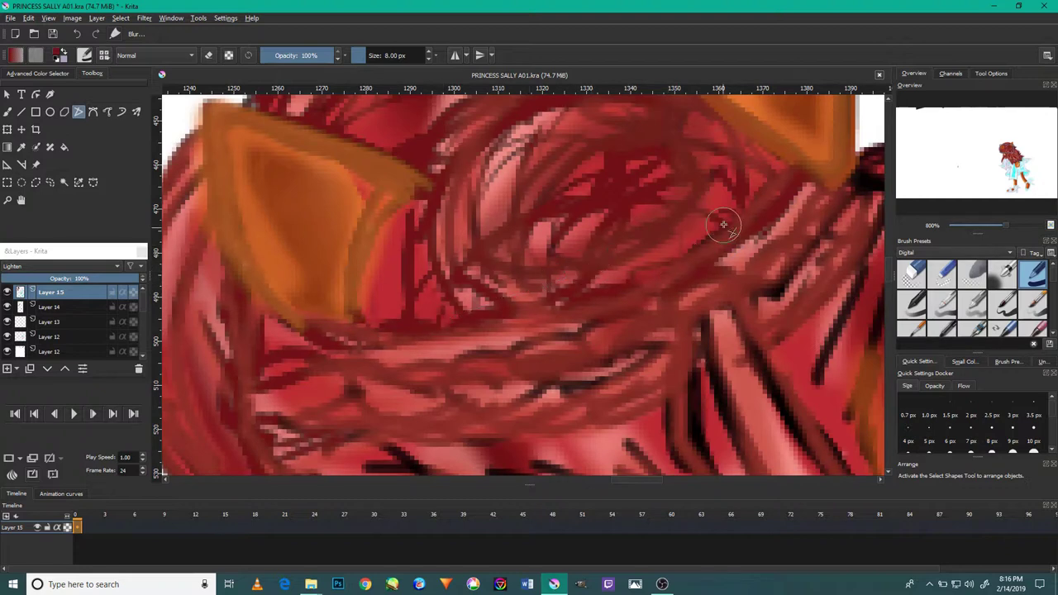
double_click(665, 265)
Blur the dark strokes traced along hair strands above the face
scroll(633, 288, "down", 5)
left_click(415, 317)
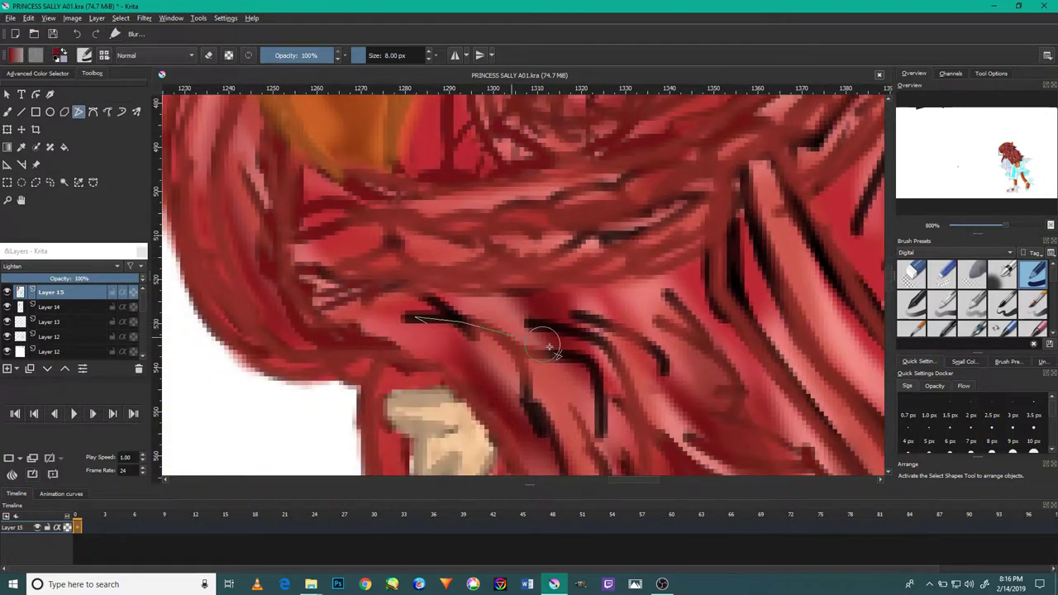
double_click(606, 437)
double_click(546, 319)
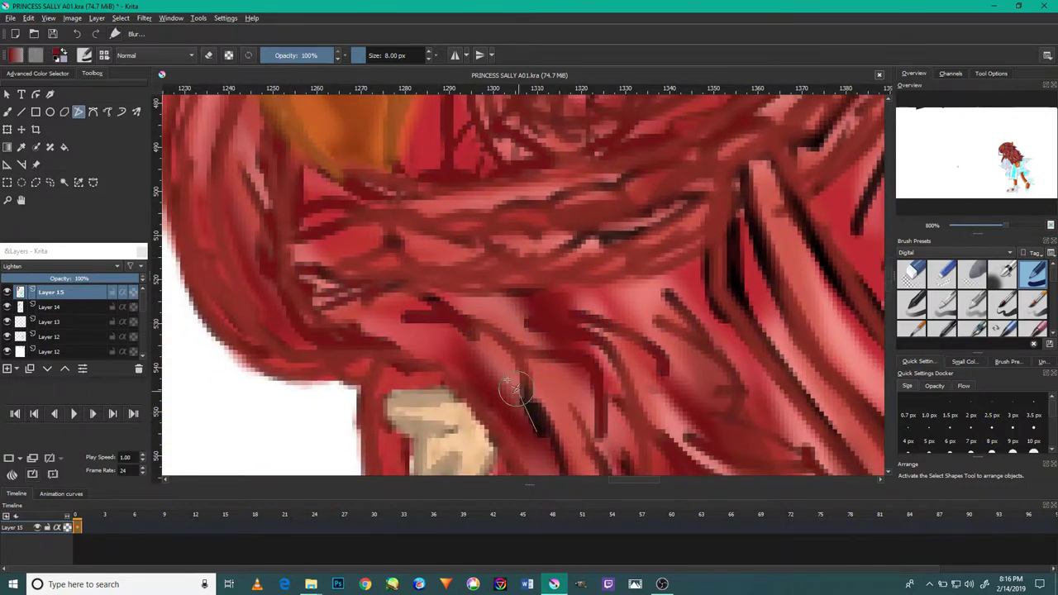
left_click(389, 245)
double_click(551, 310)
Smooth the dark strands on the left and right sides of the hair
scroll(551, 310, "down", 5)
scroll(376, 307, "up", 4)
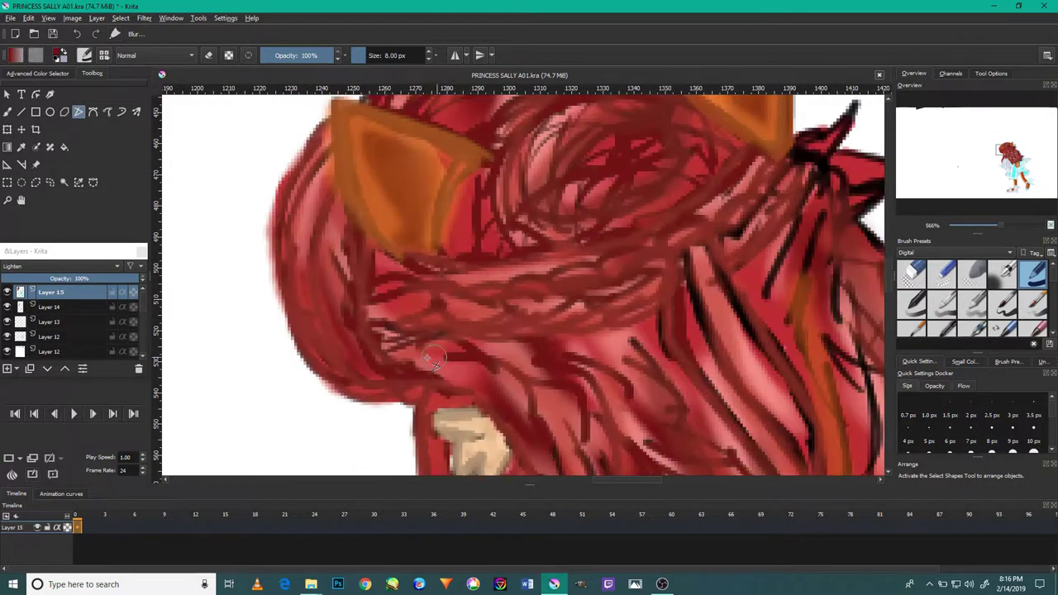
scroll(376, 307, "up", 3)
double_click(511, 318)
left_click_drag(750, 341, 527, 264)
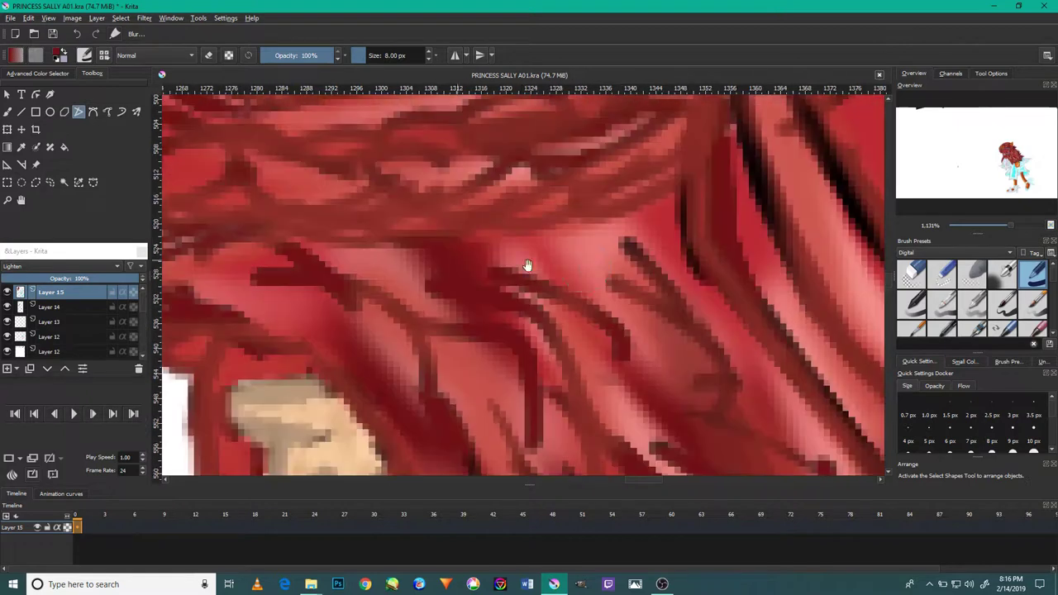
double_click(351, 284)
left_click(678, 188)
double_click(703, 265)
Blur the dark spot between the hair strands
scroll(703, 265, "down", 5)
scroll(614, 307, "up", 3)
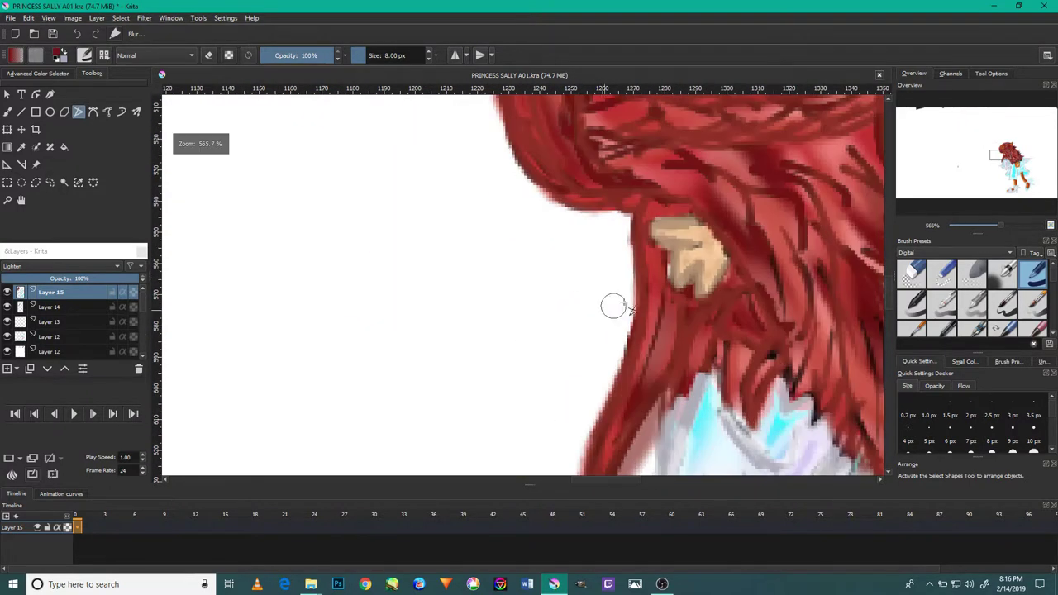
scroll(600, 360, "up", 2)
scroll(600, 361, "up", 4)
left_click(586, 272)
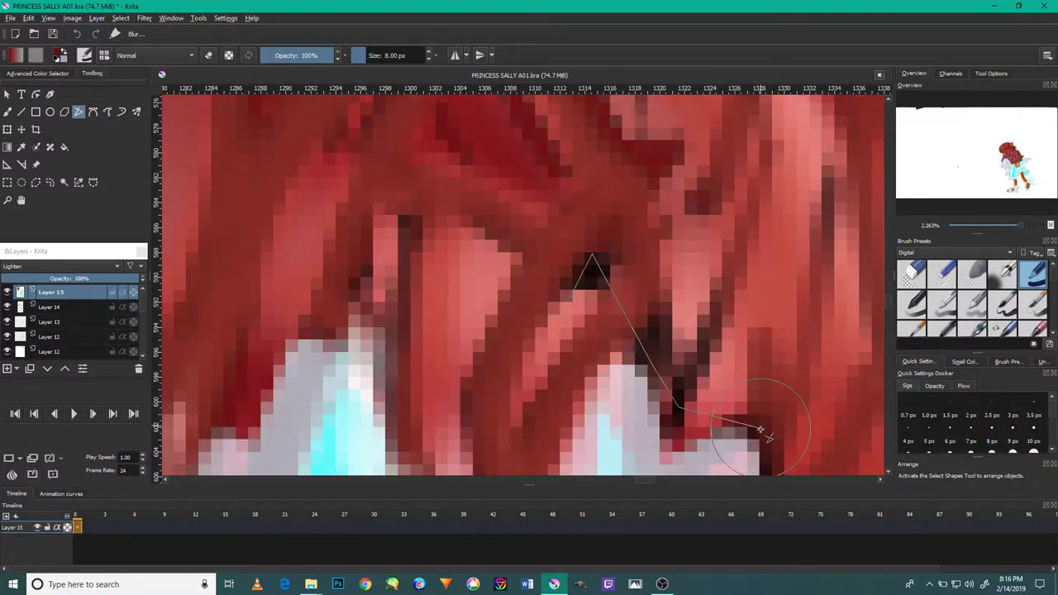
double_click(743, 434)
left_click(416, 221)
scroll(356, 306, "down", 3)
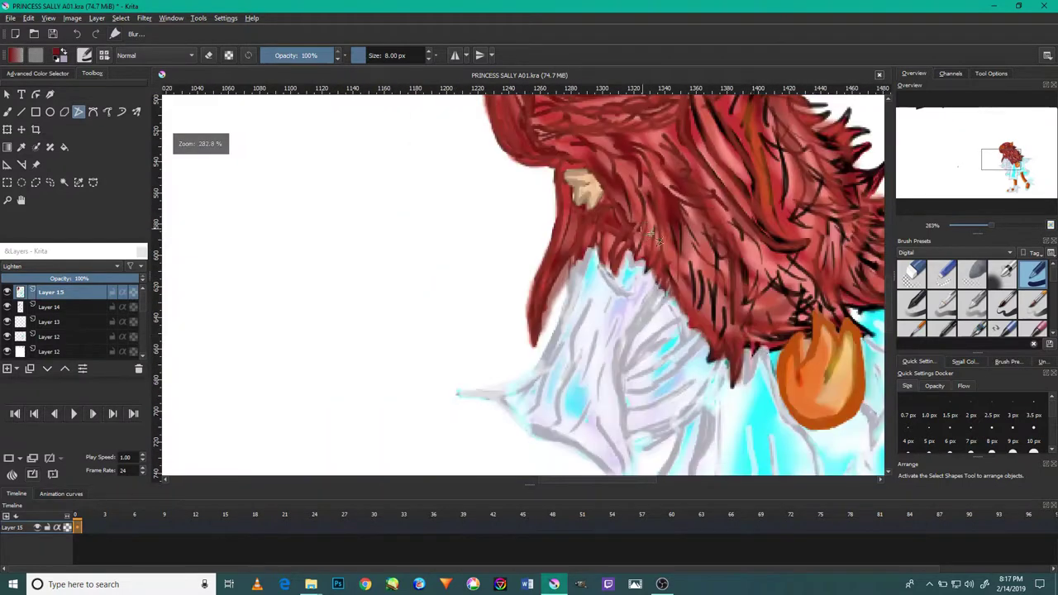
Blur the black stroke along the lower hair edge into dark red
scroll(680, 361, "up", 2)
left_click(682, 339)
left_click(691, 285)
left_click(686, 241)
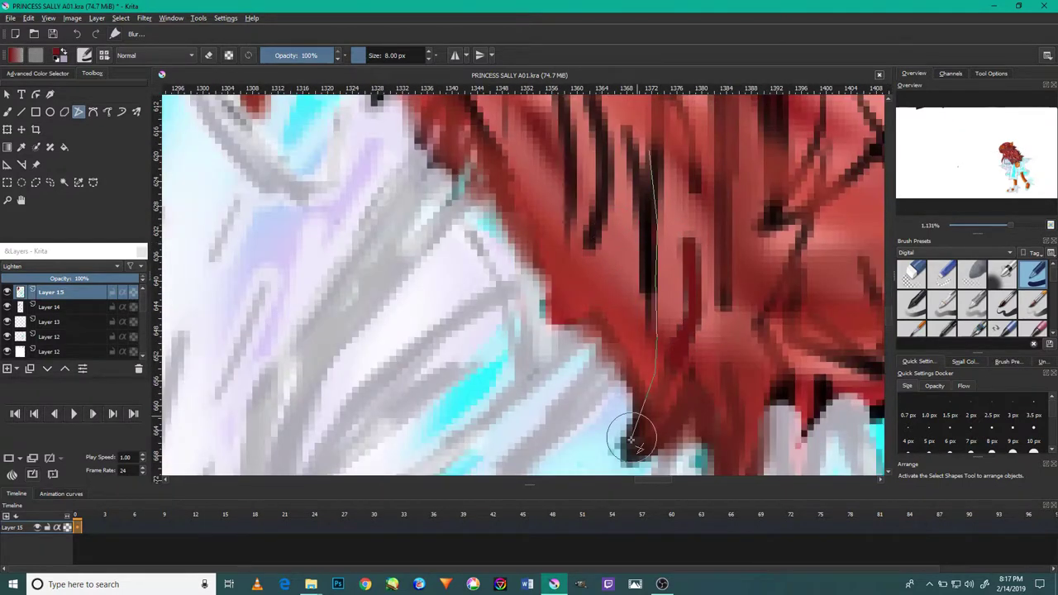
left_click_drag(621, 280, 621, 354)
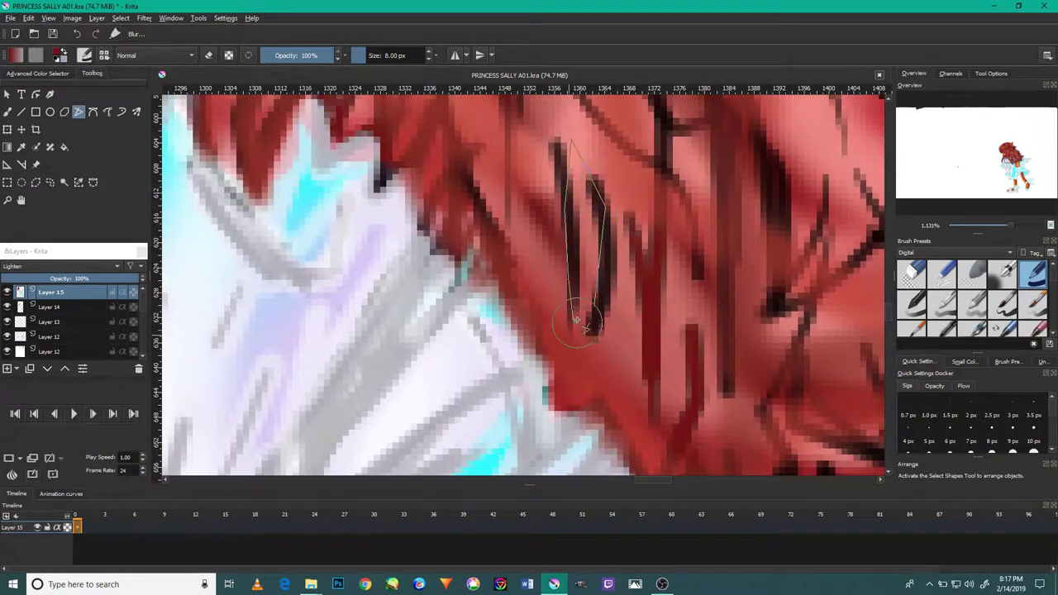
double_click(572, 331)
Outline another black hair strand and blur its inside
left_click_drag(529, 217, 591, 330)
left_click(553, 376)
left_click(481, 248)
left_click(446, 316)
double_click(539, 336)
Soften the next two dark strands in the lower hair
left_click_drag(562, 176, 566, 284)
left_click(592, 210)
double_click(592, 336)
left_click_drag(496, 229, 542, 270)
left_click(405, 210)
double_click(426, 318)
Blur the dark strokes in the right part of the hair
scroll(661, 378, "down", 5)
scroll(661, 377, "up", 4)
left_click(640, 269)
double_click(767, 264)
left_click_drag(744, 224, 717, 317)
left_click(661, 266)
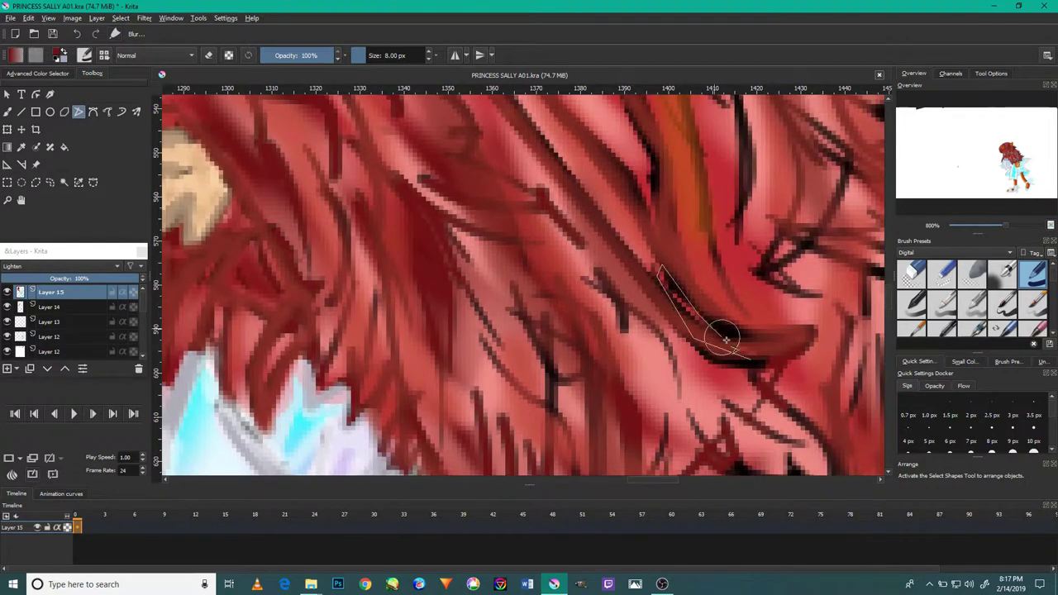
double_click(641, 344)
left_click_drag(687, 392, 593, 318)
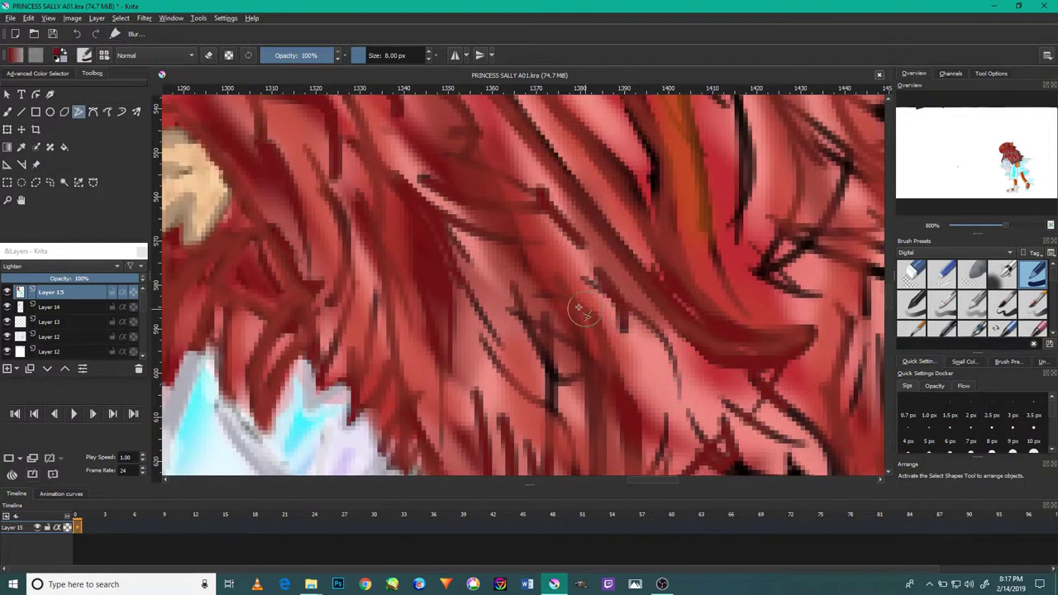
double_click(552, 426)
Trace a long dark strand near the dress and blur it
left_click(545, 374)
scroll(583, 352, "down", 3)
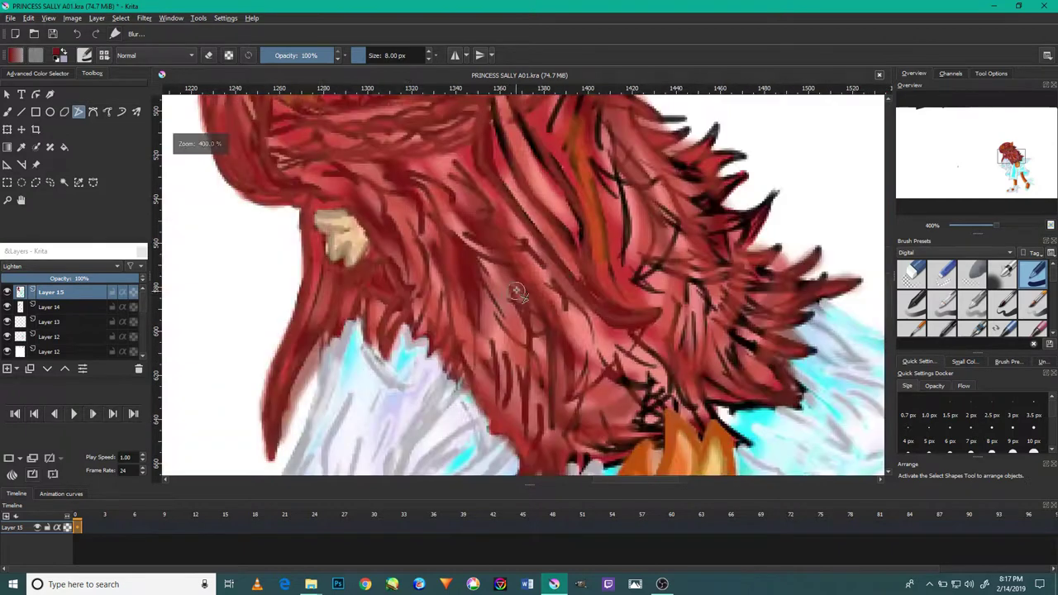
scroll(559, 323, "up", 3)
left_click(583, 295)
left_click(580, 242)
left_click(566, 201)
scroll(548, 214, "up", 2)
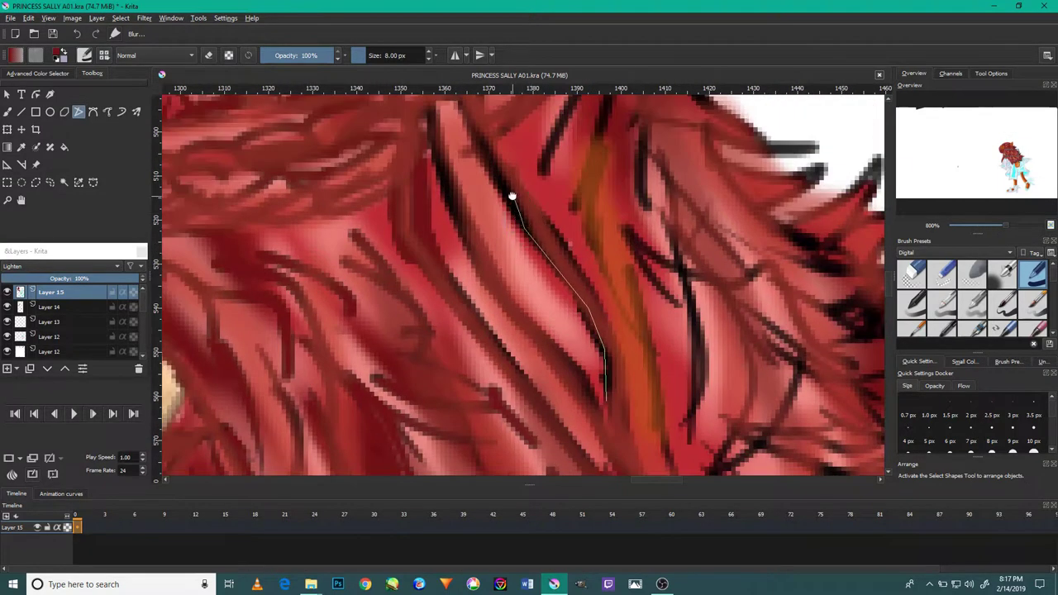
scroll(507, 201, "up", 2)
scroll(473, 226, "down", 3)
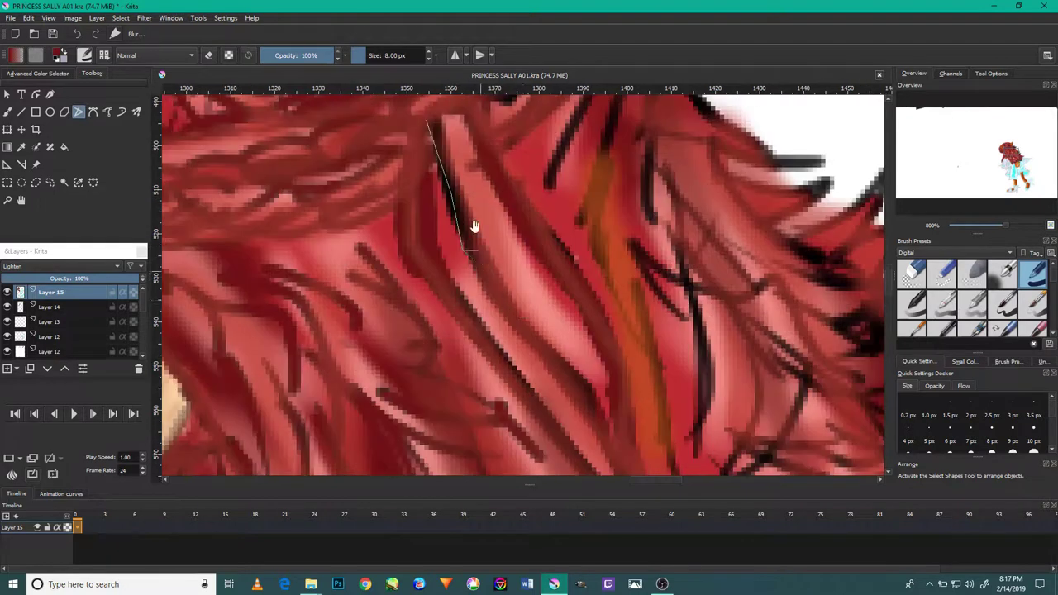
double_click(604, 417)
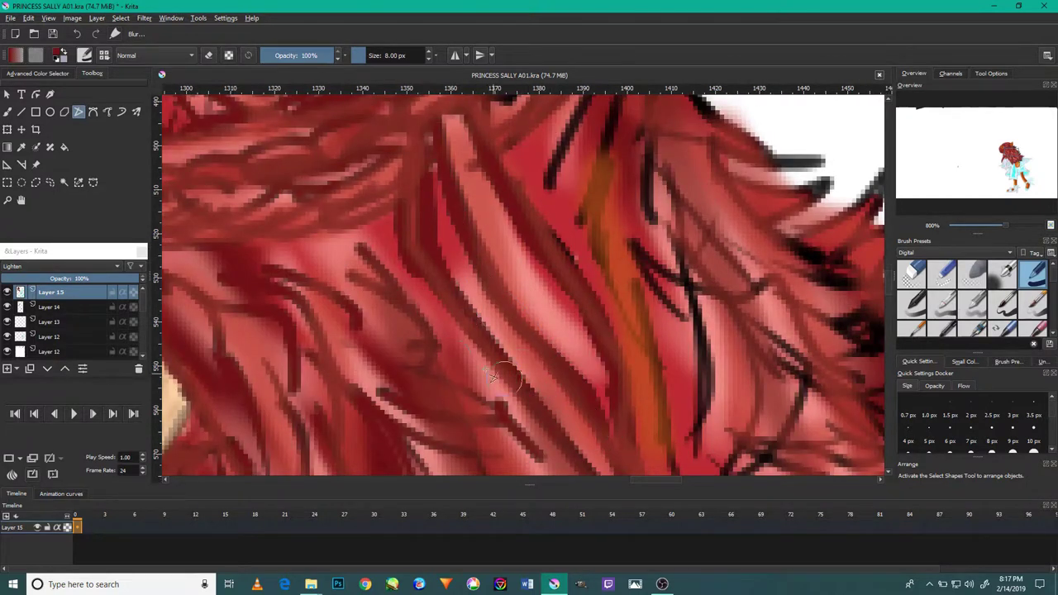
Soften two outlined black areas near the hair edge
scroll(570, 272, "up", 2)
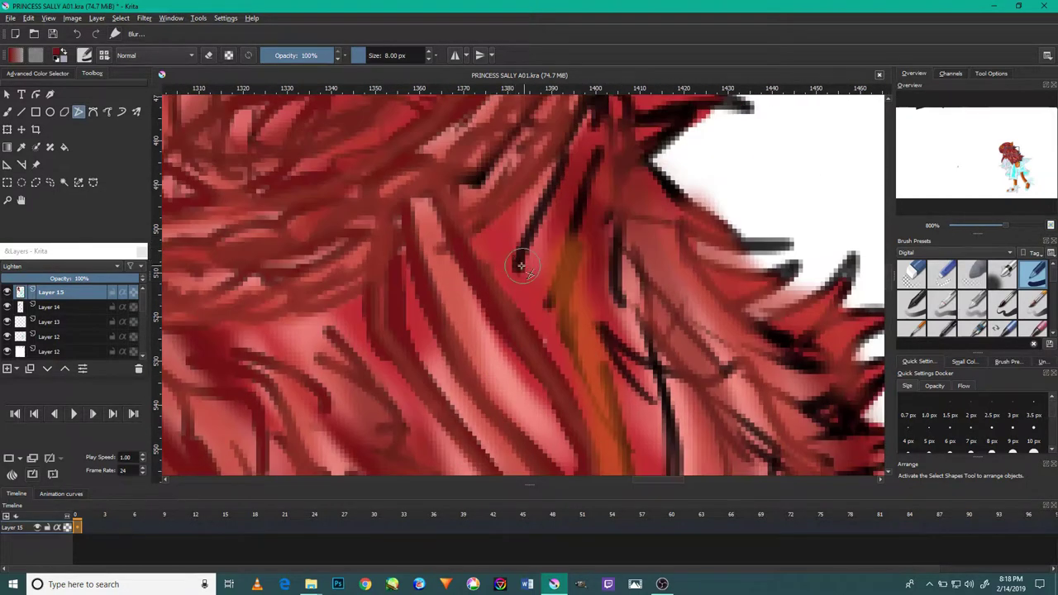
scroll(519, 254, "up", 2)
left_click(494, 331)
left_click(576, 146)
double_click(522, 198)
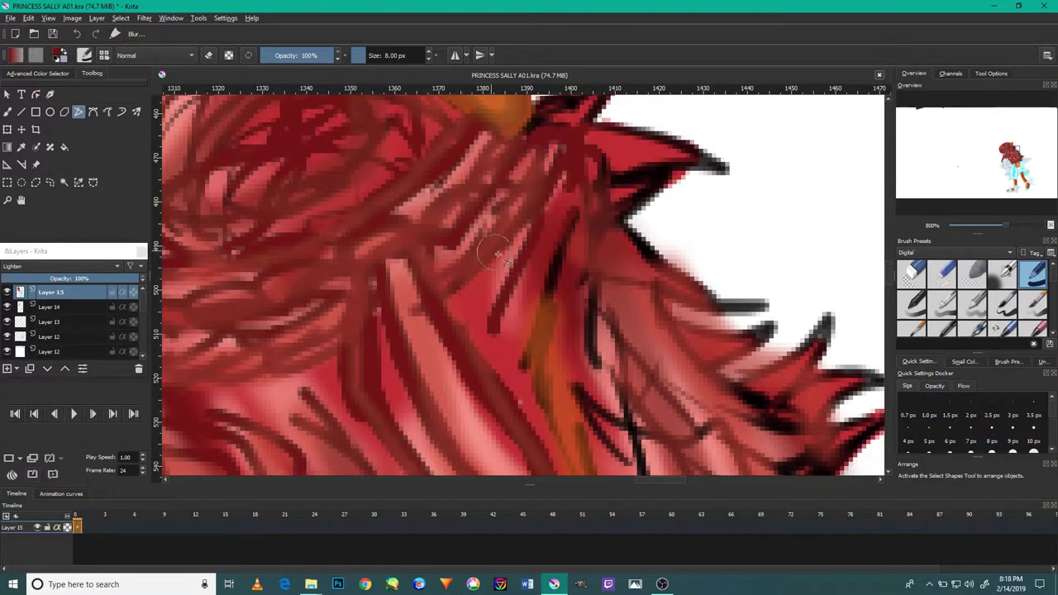
left_click(555, 274)
double_click(536, 364)
Blur the black outline on a spiky hair tip
scroll(507, 354, "up", 2)
left_click(476, 271)
left_click(508, 222)
left_click(528, 220)
double_click(569, 195)
Blur the dark area along the right hair spike
left_click(514, 294)
left_click(676, 304)
left_click(588, 339)
double_click(556, 306)
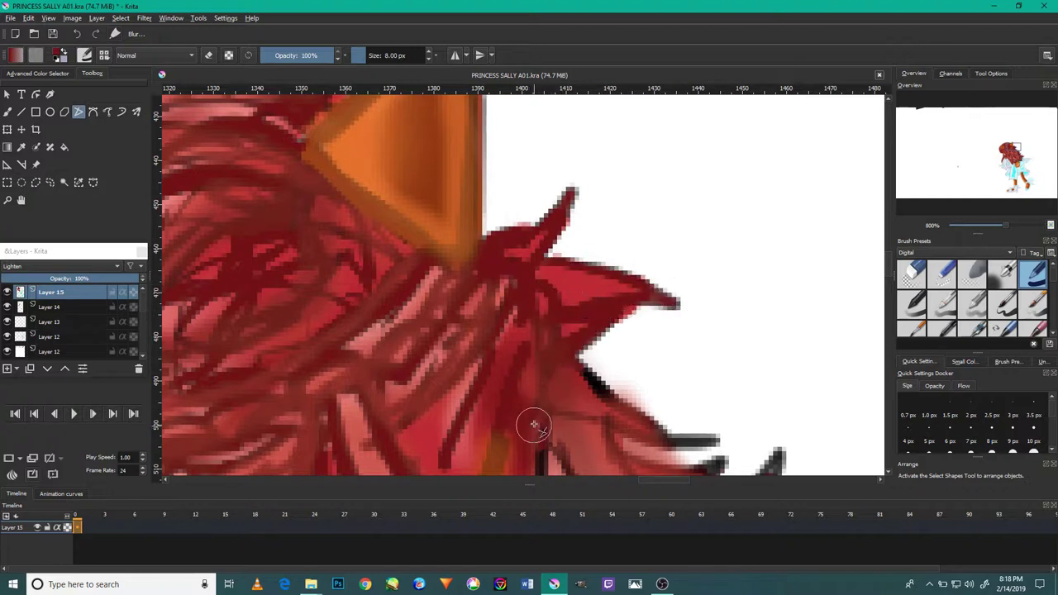
Soften a long black stroke in the hair into red
scroll(532, 425, "down", 3)
scroll(517, 406, "up", 3)
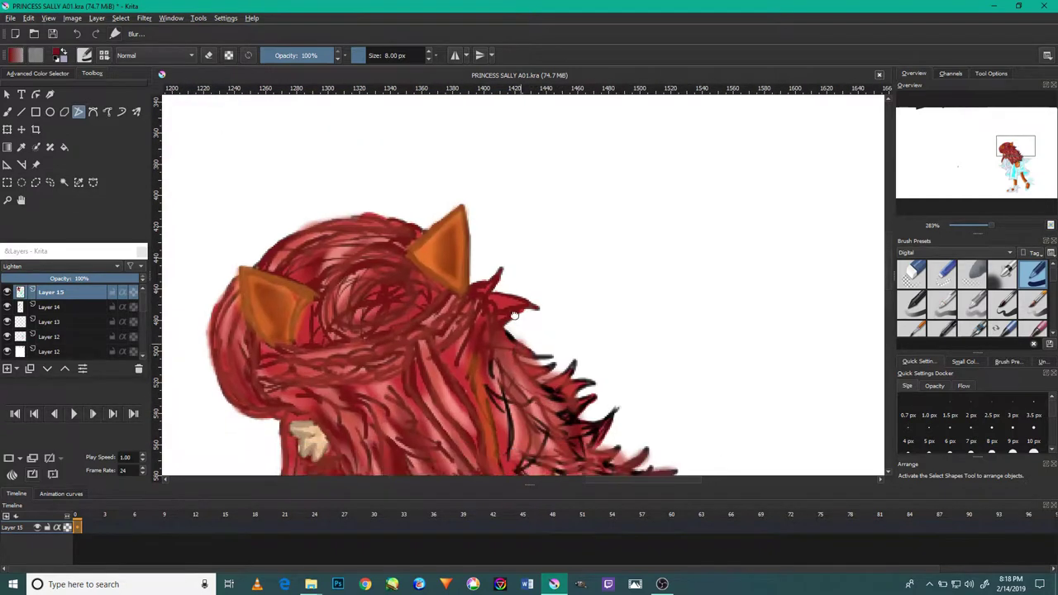
left_click(505, 404)
left_click(500, 248)
left_click(461, 130)
double_click(458, 194)
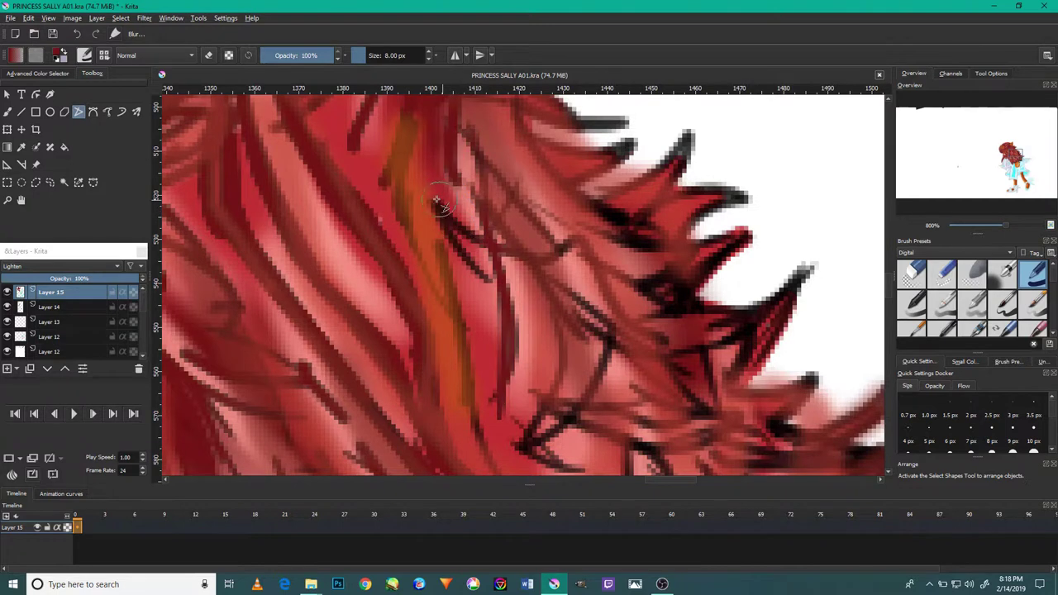
Brush-blur the black strokes down from the right hair spike tips
left_click_drag(545, 450, 550, 369)
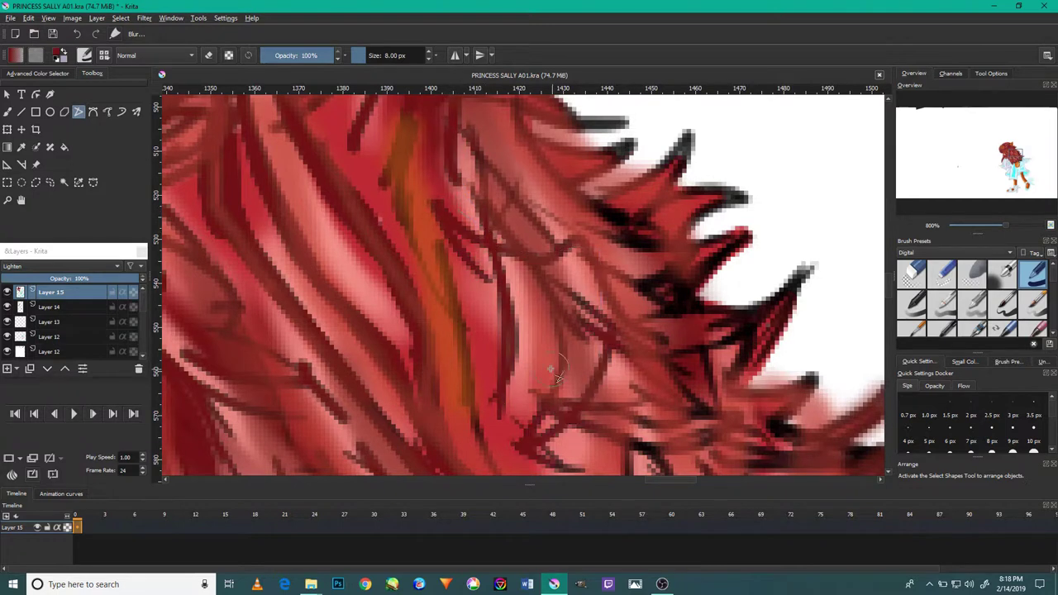
scroll(574, 295, "up", 2)
left_click_drag(548, 212, 490, 202)
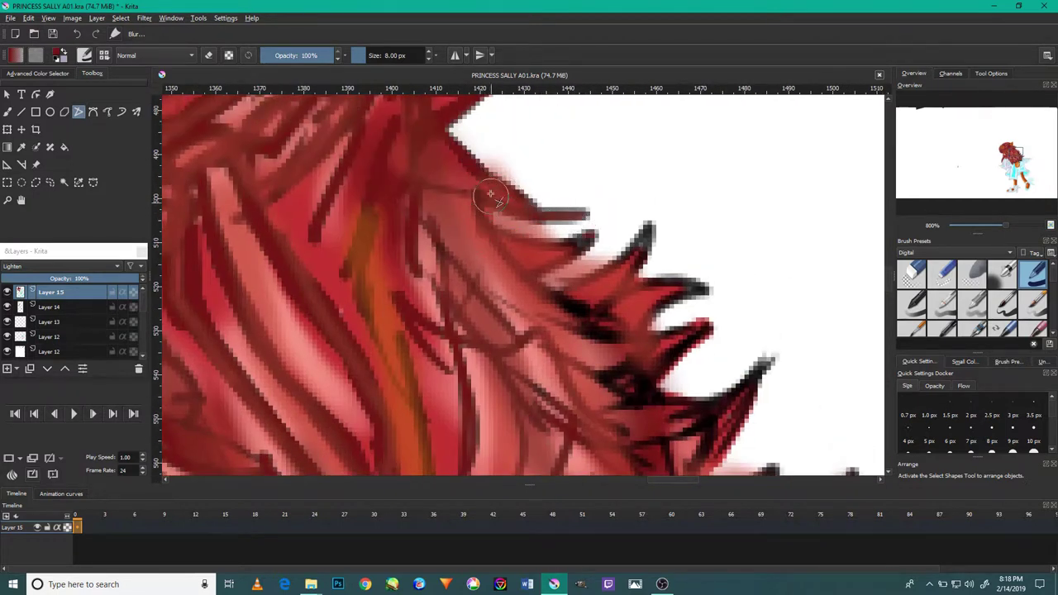
left_click_drag(650, 234, 648, 395)
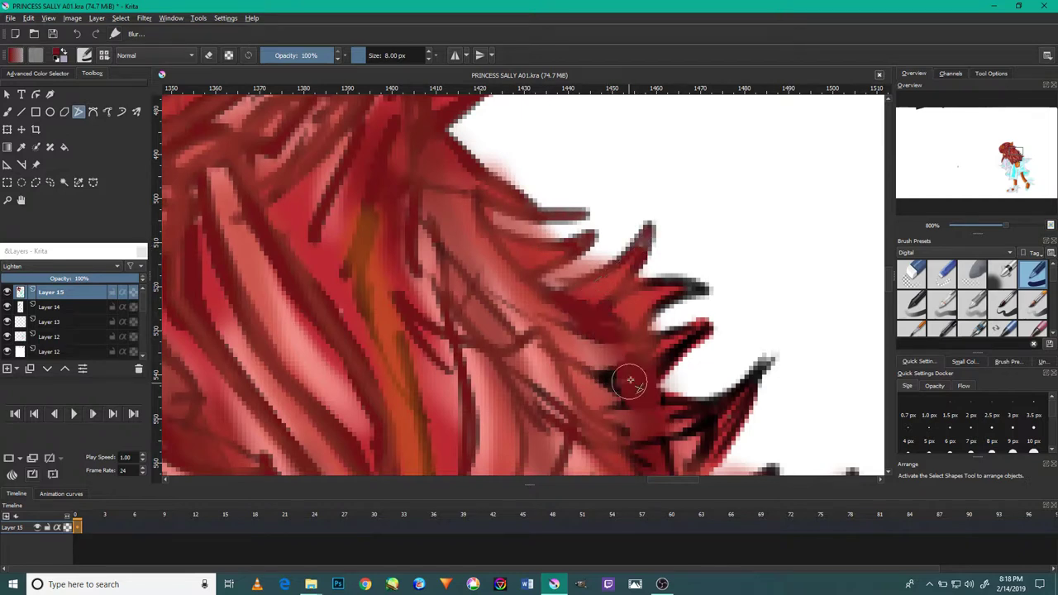
scroll(648, 395, "down", 2)
left_click_drag(711, 192, 616, 271)
Blur the dark hair and black spot above the orange chest fur
scroll(595, 331, "down", 5)
scroll(595, 330, "up", 6)
mouse_move(581, 357)
left_mouse_down()
mouse_move(520, 201)
mouse_move(388, 422)
left_mouse_up()
scroll(468, 285, "up", 1)
left_click_drag(486, 221, 407, 197)
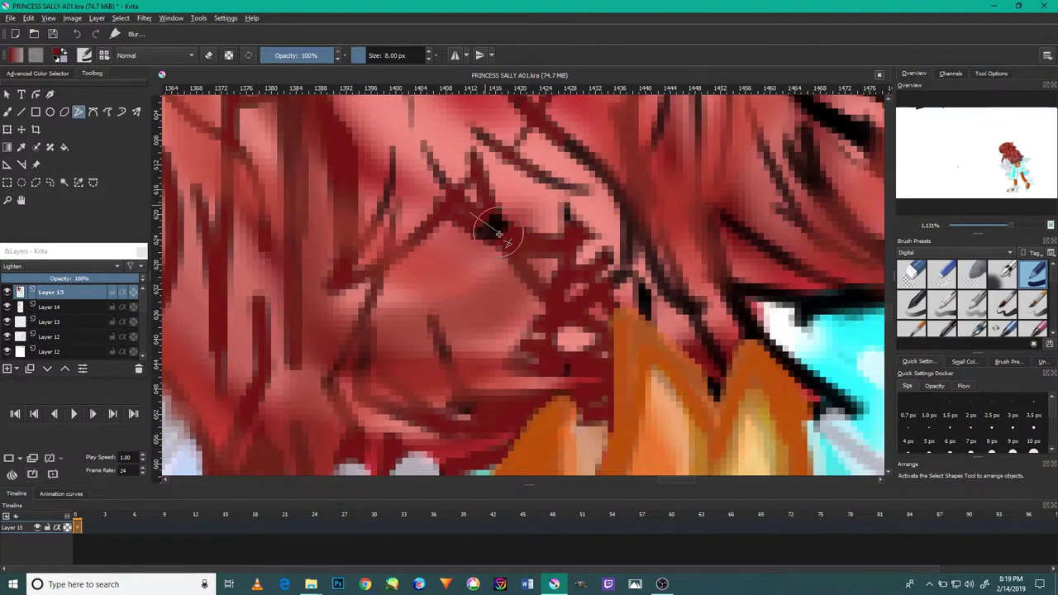
Blur the remaining black spike and the hair's lower edge into dark red
scroll(408, 197, "down", 3)
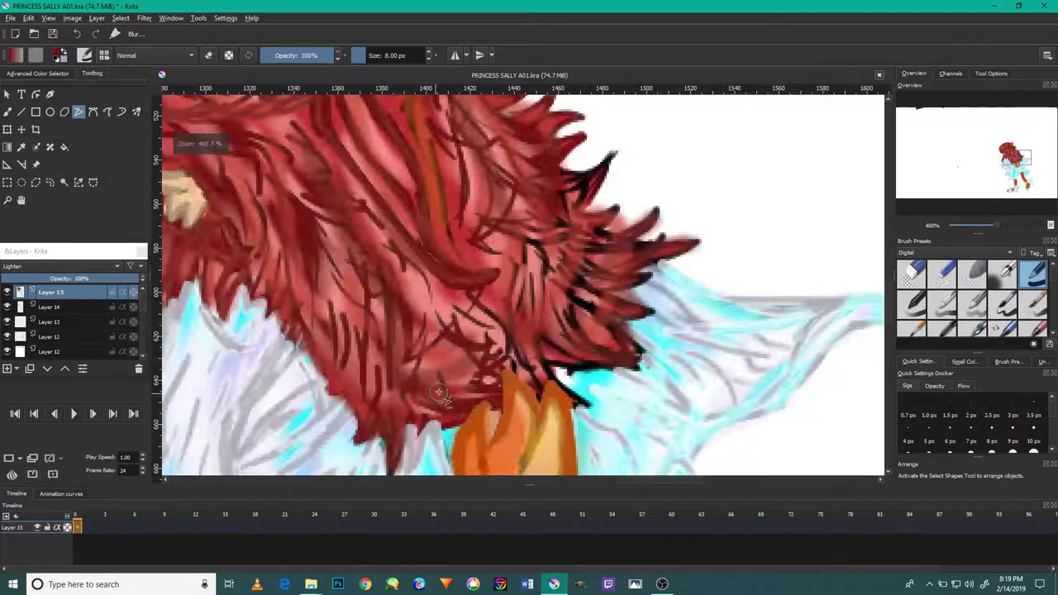
scroll(475, 213, "up", 1)
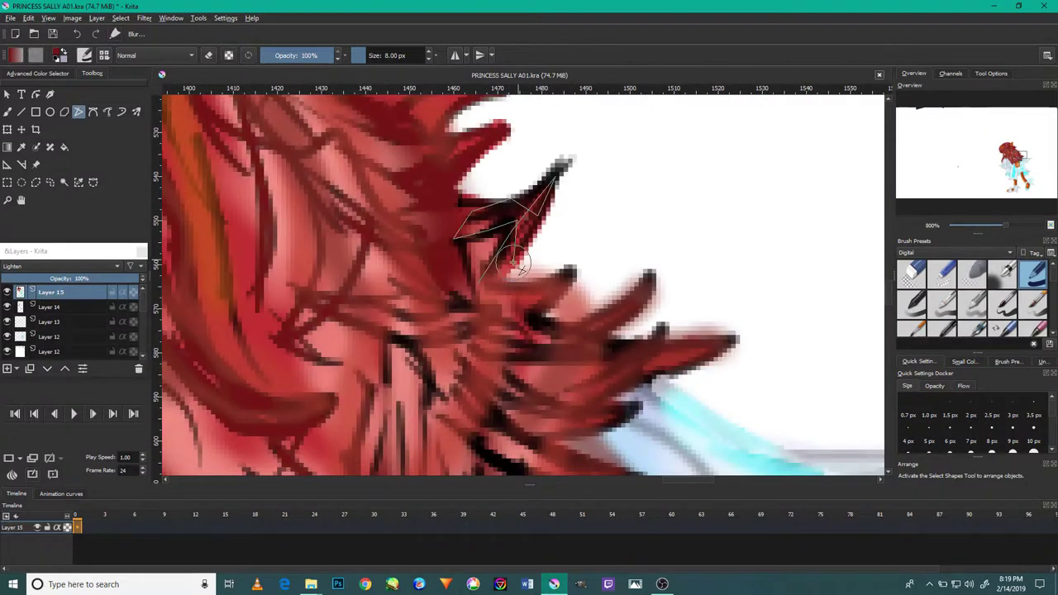
left_click_drag(475, 213, 488, 258)
left_click_drag(438, 417, 386, 345)
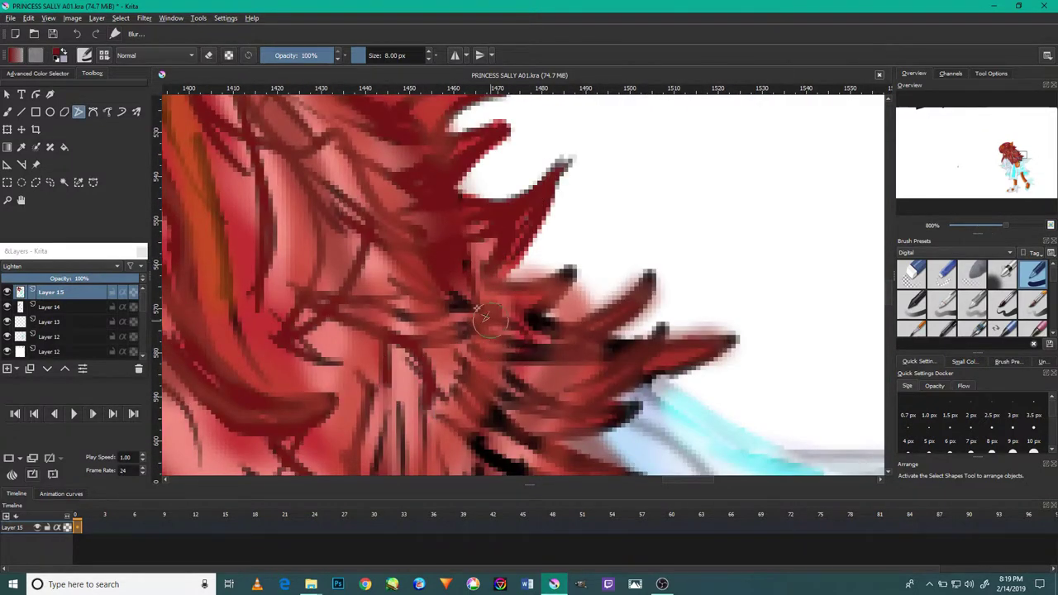
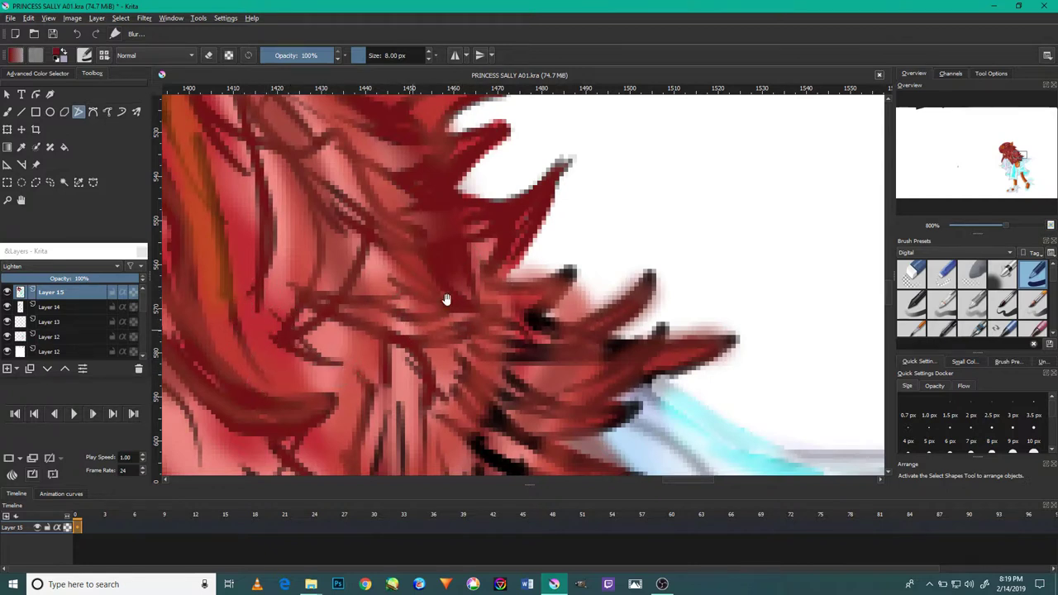
Blur over the dark edge lines running across the red hair
left_click_drag(421, 318, 509, 409)
scroll(490, 265, "down", 3)
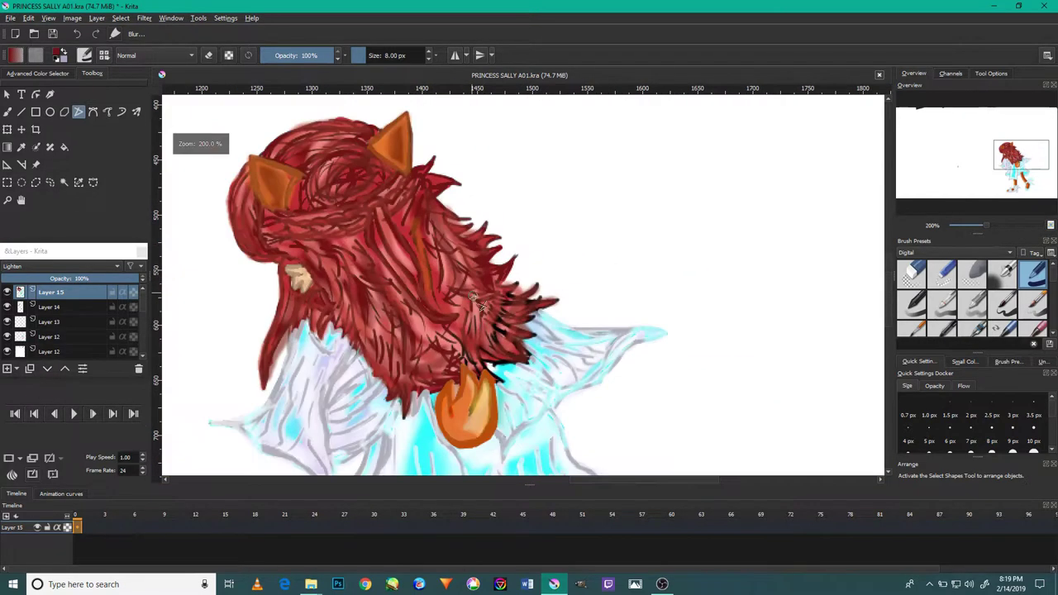
scroll(478, 351, "up", 4)
left_click_drag(446, 252, 712, 242)
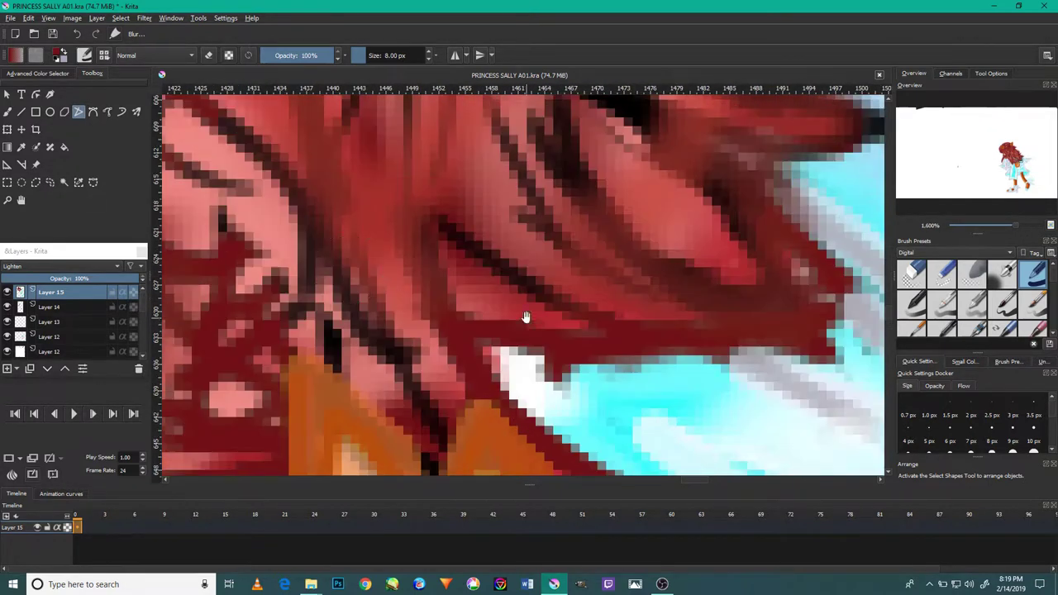
left_click_drag(372, 355, 405, 357)
left_click_drag(329, 224, 355, 318)
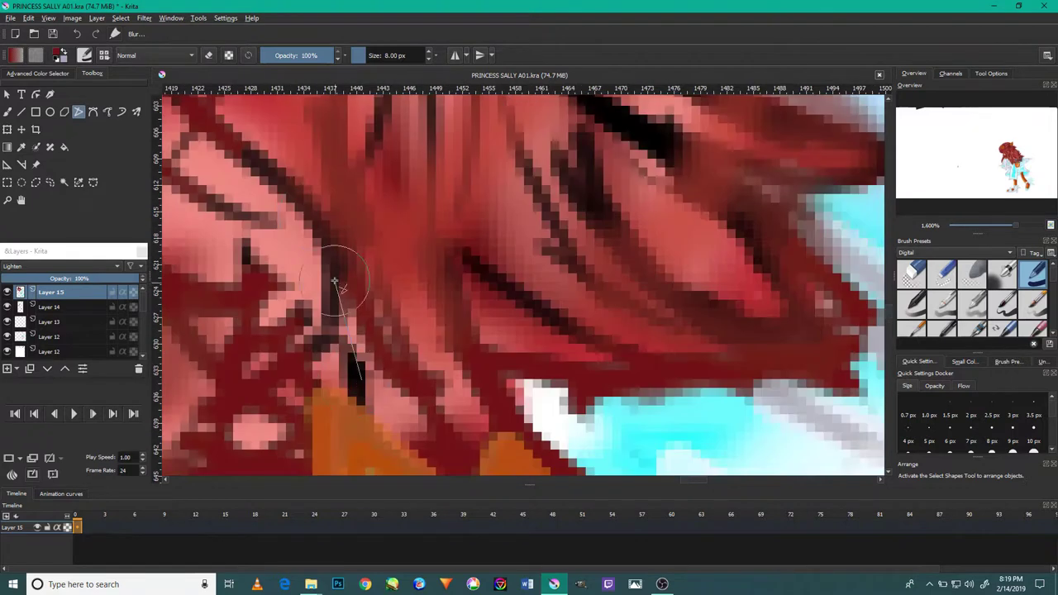
scroll(372, 282, "down", 5)
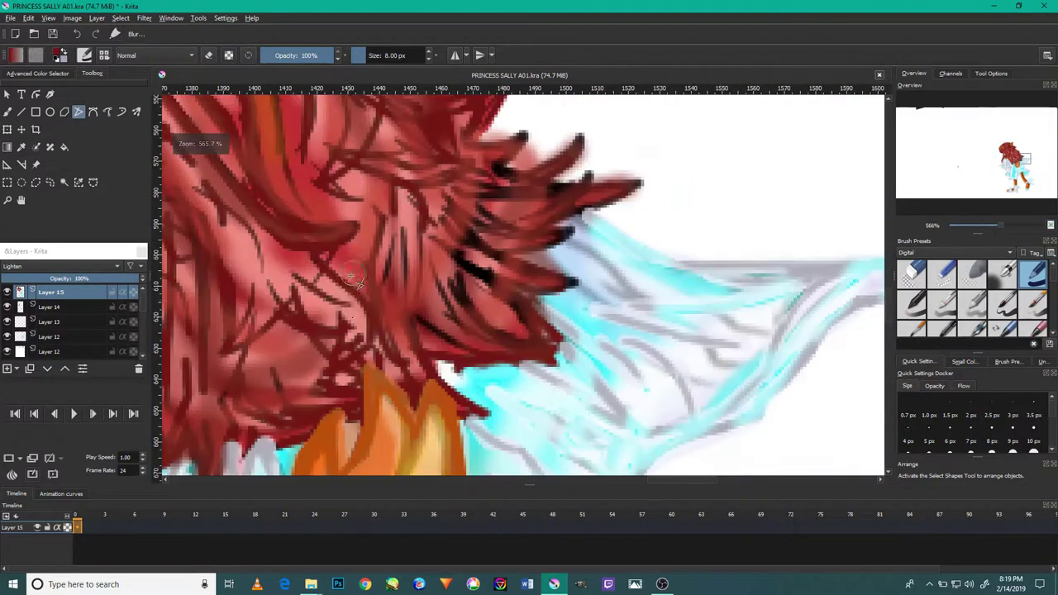
scroll(277, 271, "up", 5)
Soften the hair strands near the right edge with the Blur brush
mouse_move(368, 237)
left_mouse_down()
mouse_move(430, 248)
mouse_move(529, 331)
mouse_move(611, 322)
mouse_move(636, 261)
left_mouse_up()
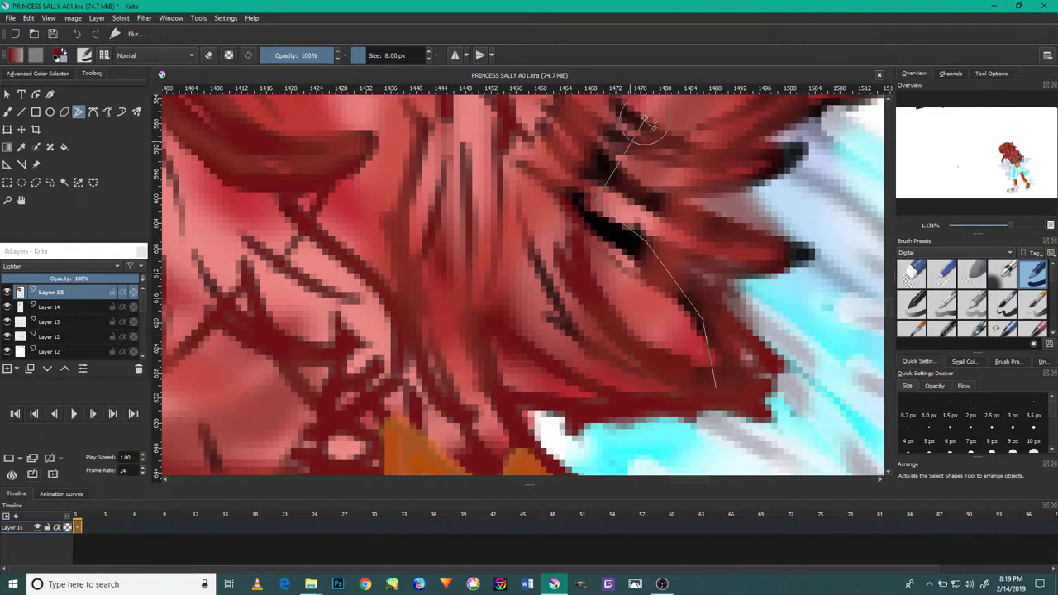
scroll(609, 263, "down", 5)
scroll(608, 263, "up", 5)
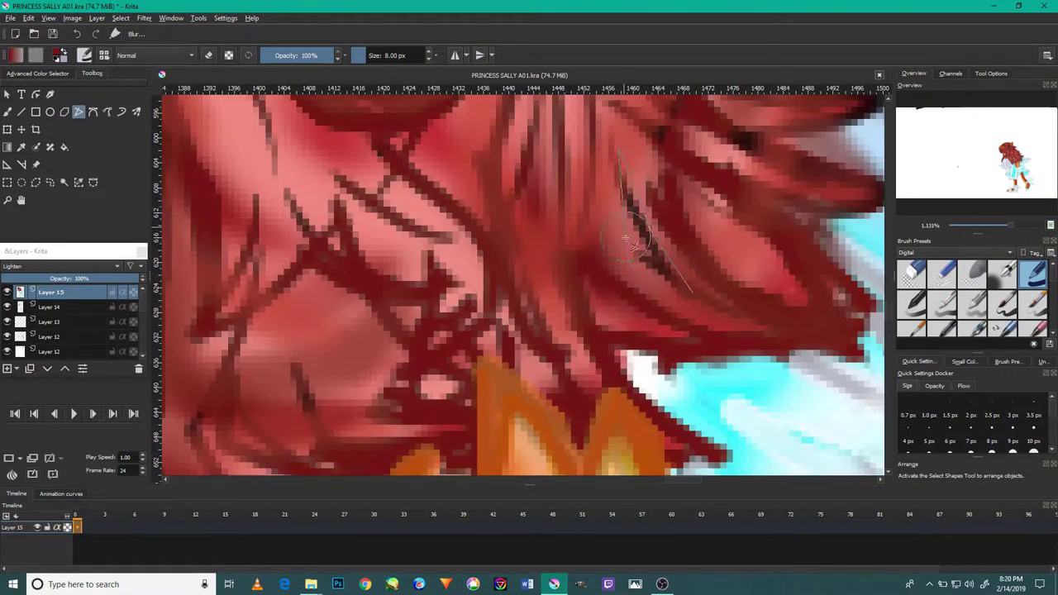
scroll(603, 248, "up", 1)
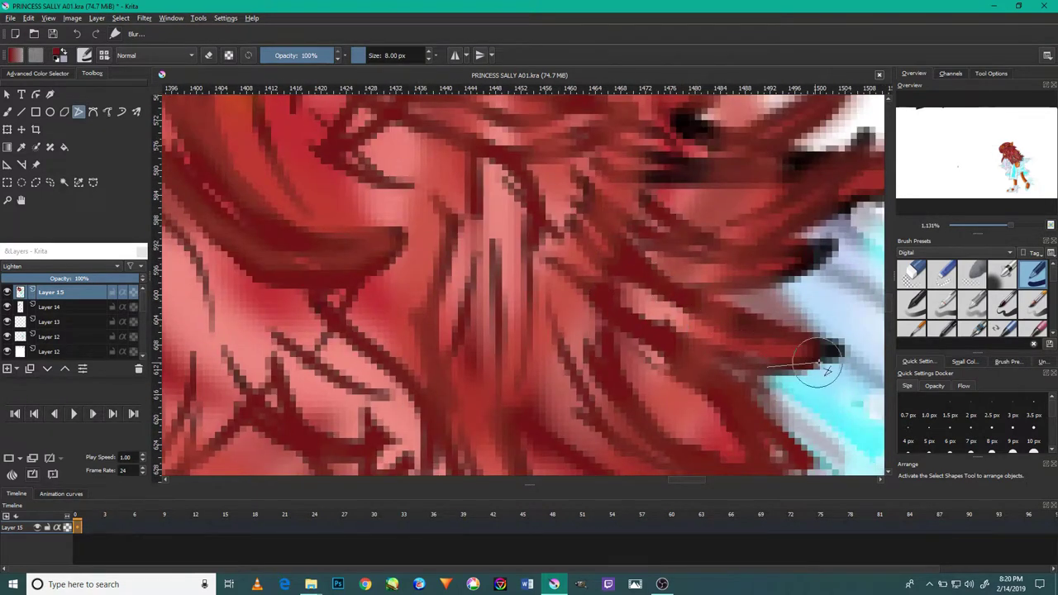
scroll(625, 241, "up", 3)
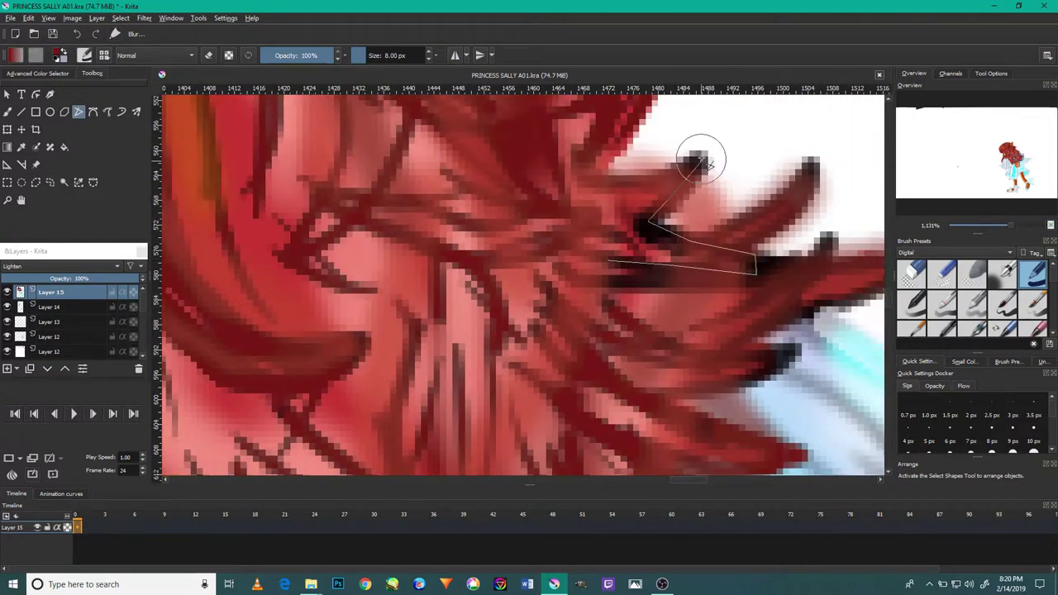
Smooth away the dark strand tips on the hair's right side
left_click_drag(719, 349, 670, 317)
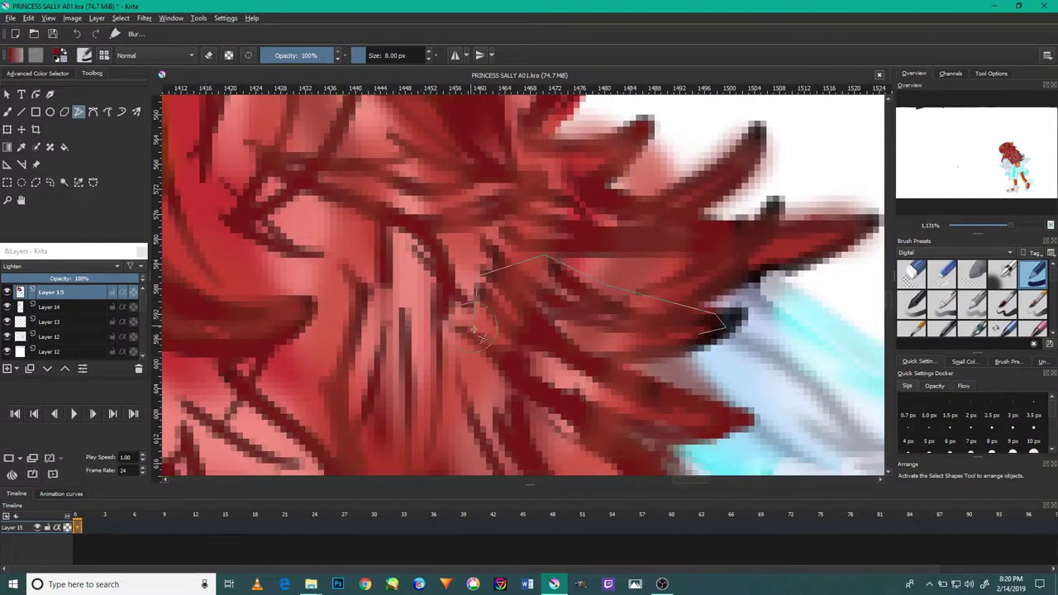
left_click_drag(478, 331, 700, 281)
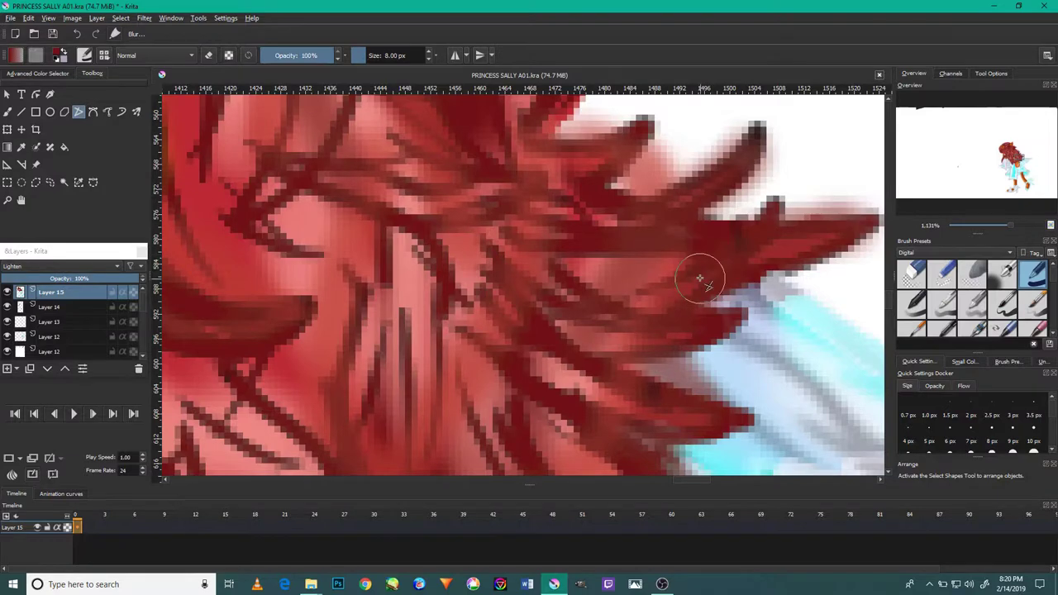
scroll(700, 281, "down", 10)
scroll(677, 265, "up", 8)
scroll(665, 255, "down", 2)
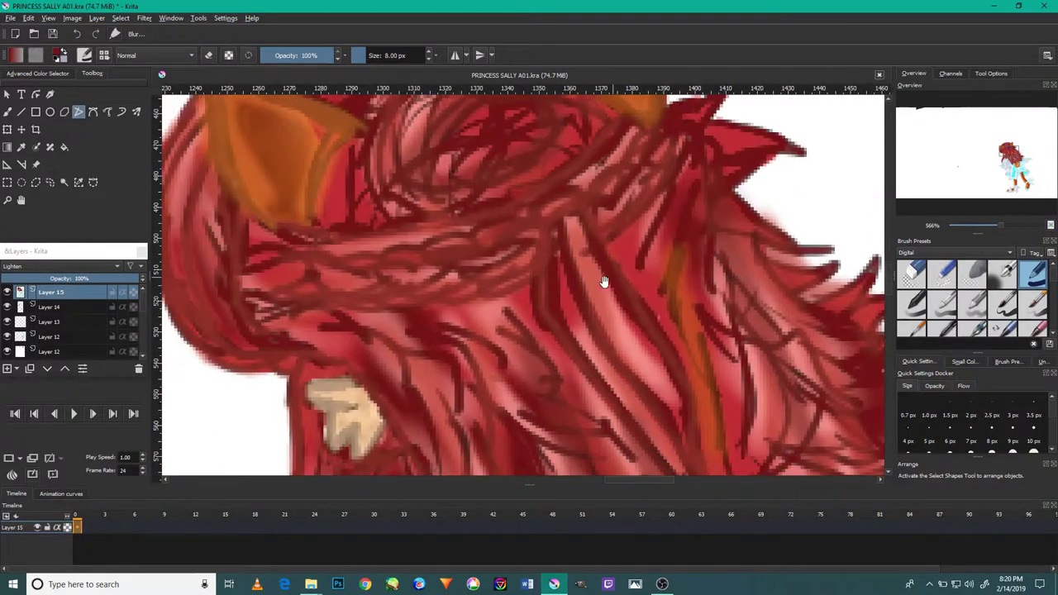
left_click_drag(569, 242, 430, 307)
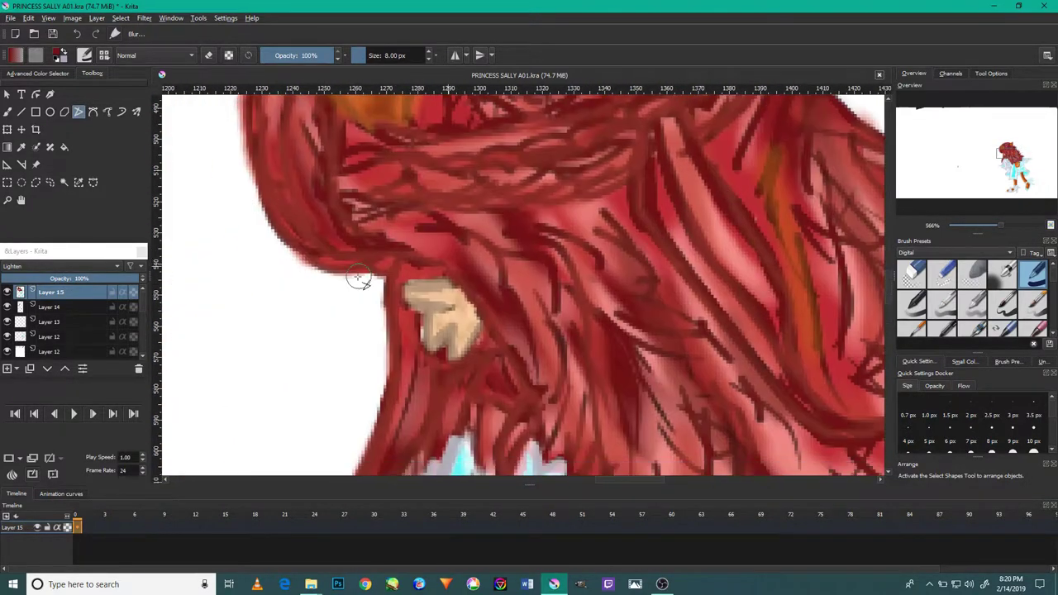
Sample the skin tone and polygon-fill the skin patch's edges to reshape it
scroll(429, 307, "up", 3)
left_click(430, 305, "ctrl")
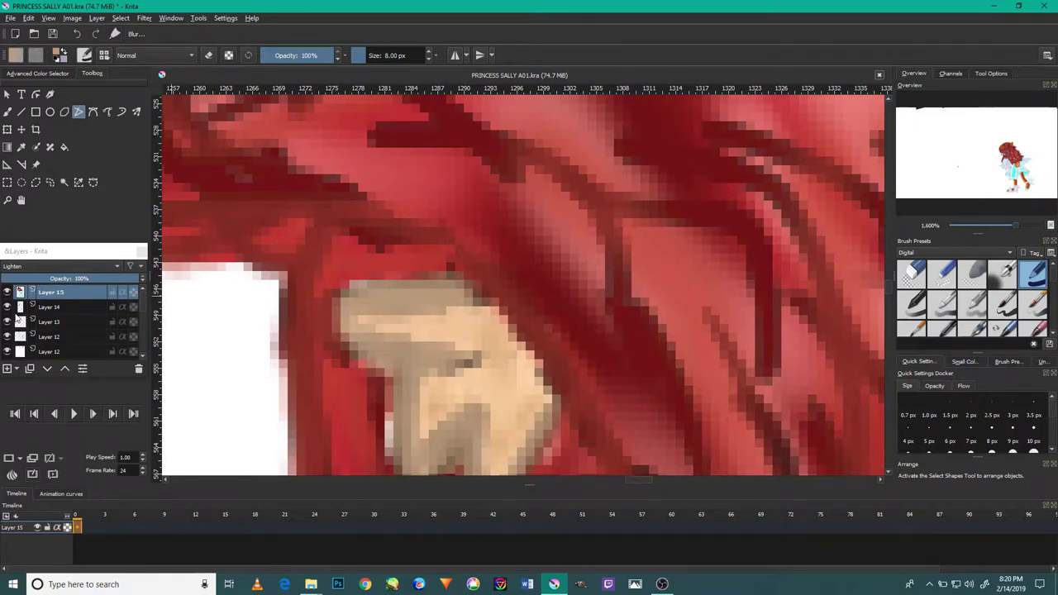
left_click_drag(455, 295, 363, 310)
key("ctrl+z")
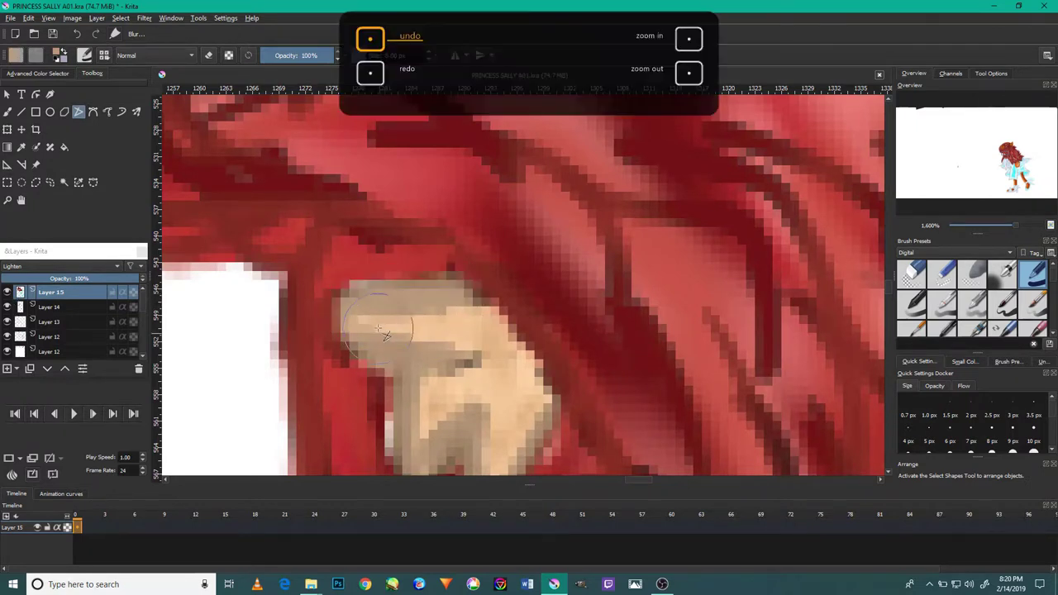
left_click_drag(463, 298, 361, 298)
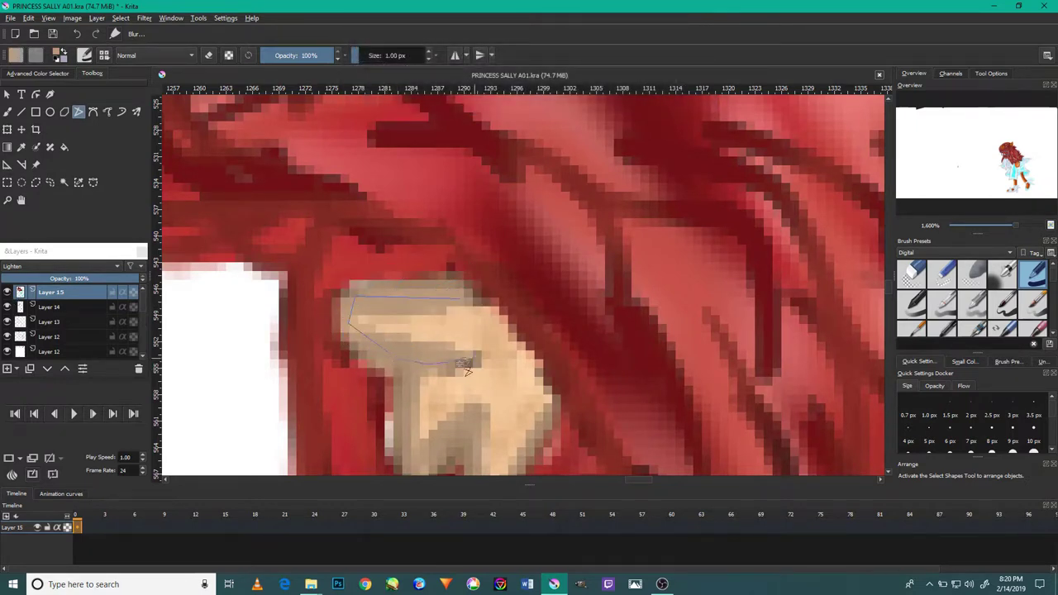
scroll(407, 459, "down", 1)
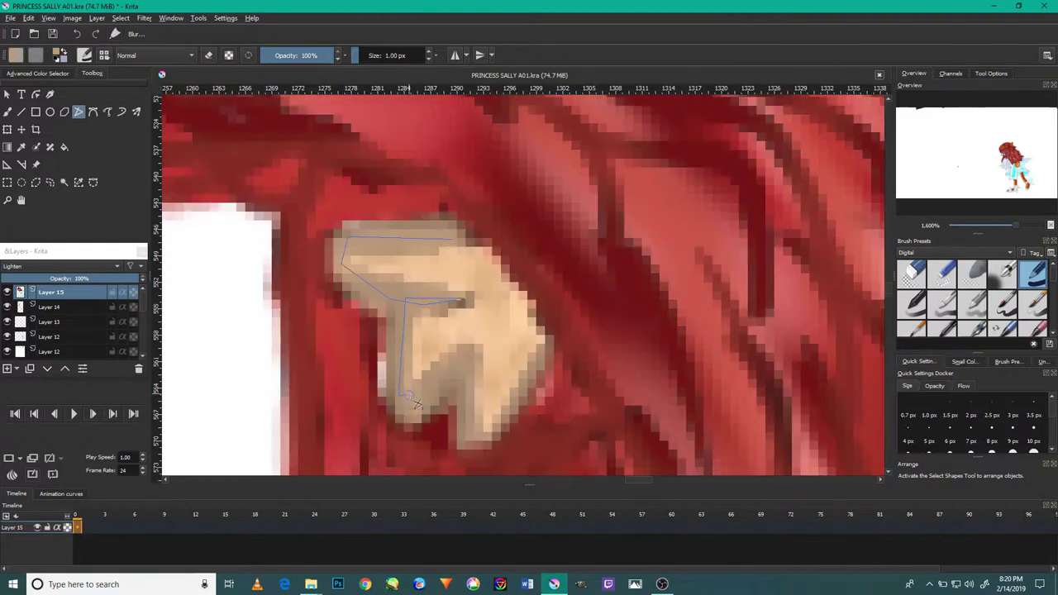
double_click(549, 361)
double_click(478, 443)
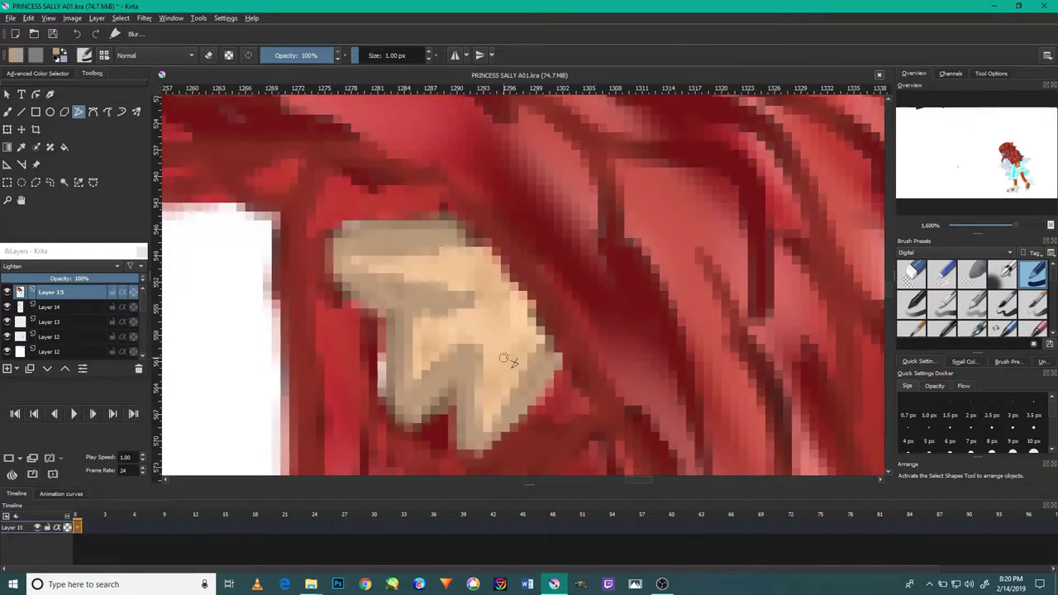
left_click(547, 333)
double_click(478, 284)
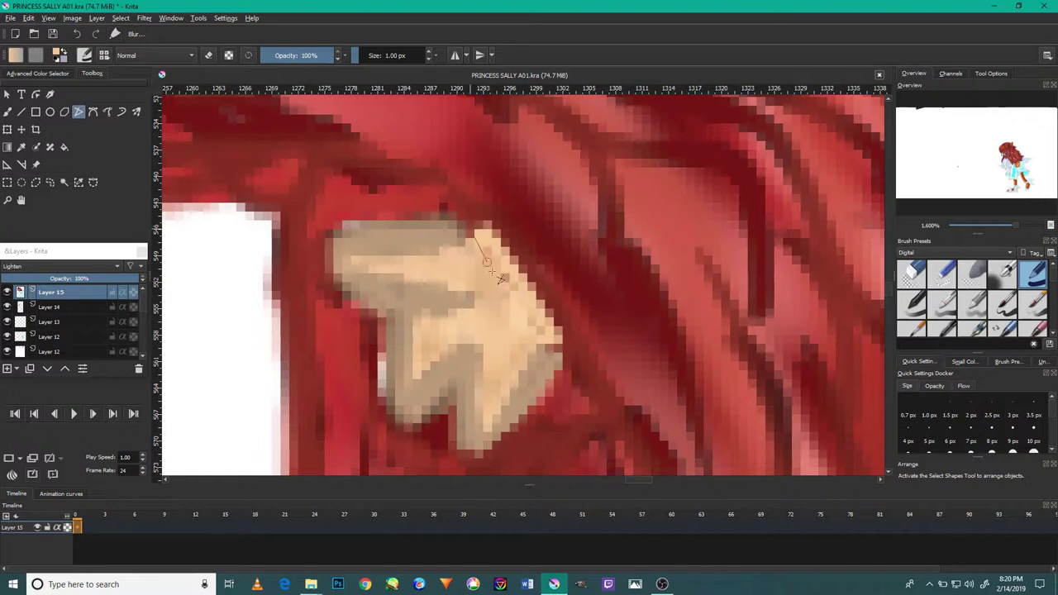
scroll(444, 337, "down", 5)
scroll(445, 336, "up", 6)
Sample the hair red and fill along the skin patch's border
left_click(454, 405, "ctrl")
double_click(455, 425)
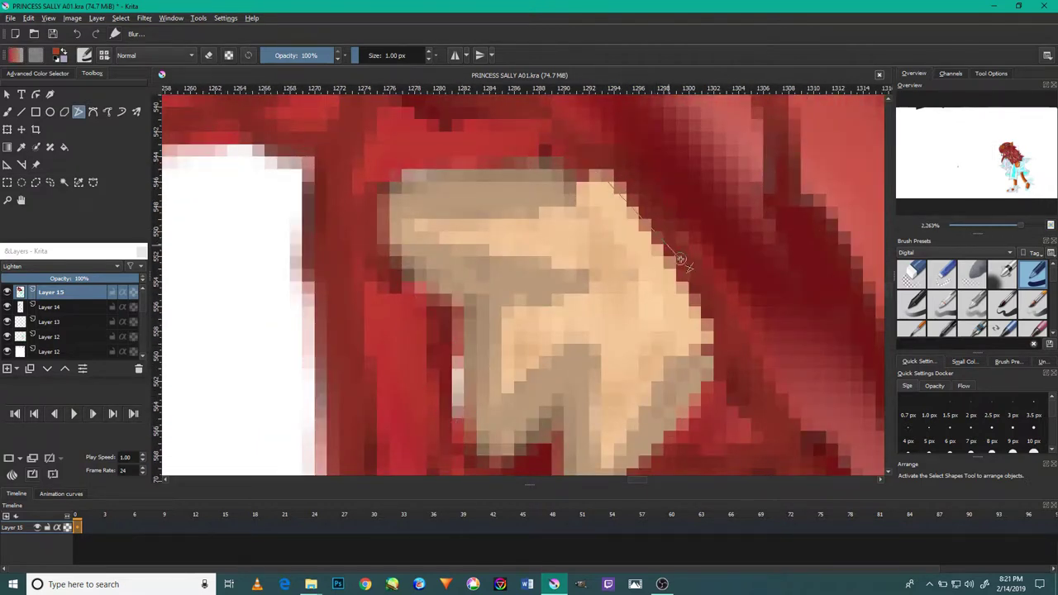
double_click(720, 369)
scroll(721, 369, "down", 7)
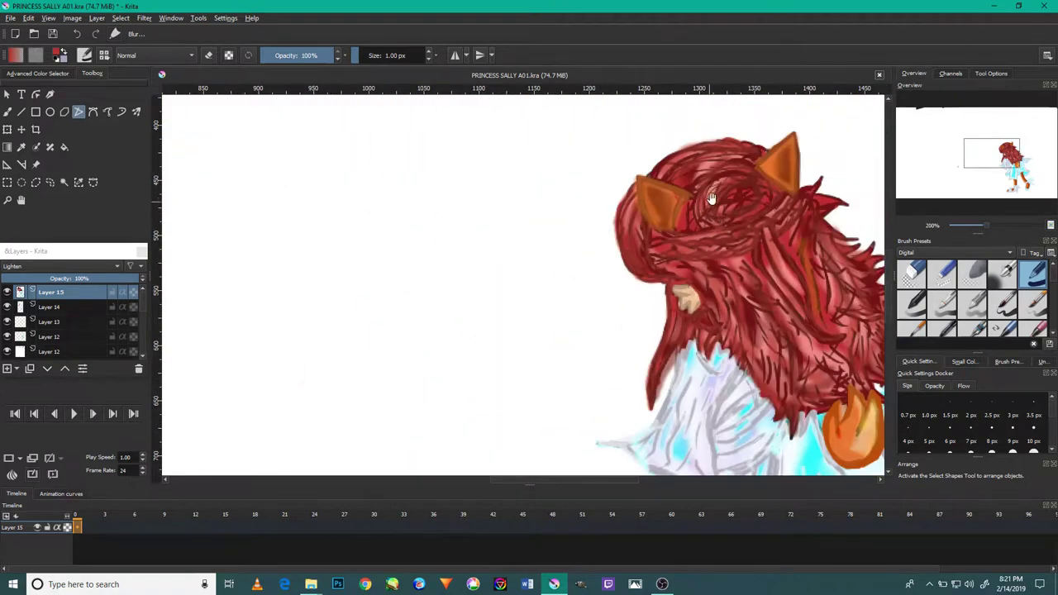
Sample the light dress colour and lighten a small area by the grey fold
scroll(477, 241, "up", 6)
scroll(538, 205, "down", 1)
scroll(534, 246, "up", 1)
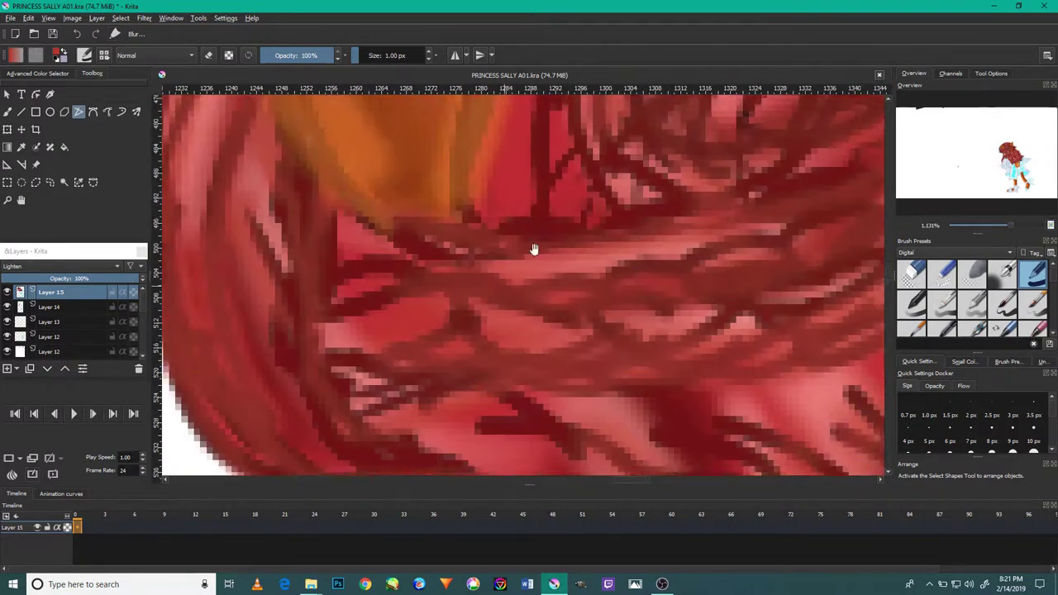
scroll(494, 160, "down", 1)
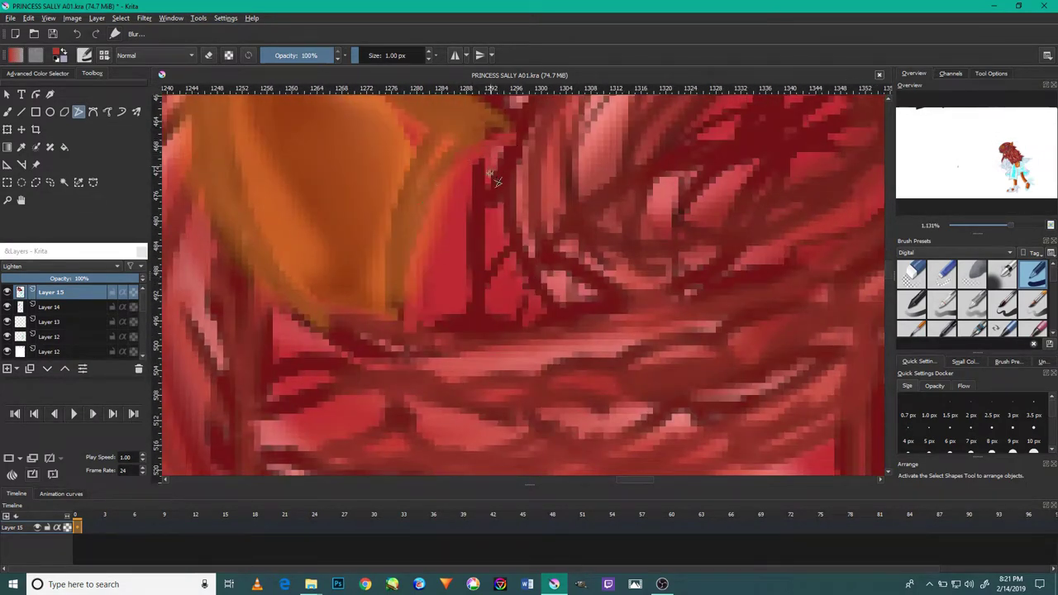
scroll(495, 159, "down", 3)
scroll(477, 291, "up", 2)
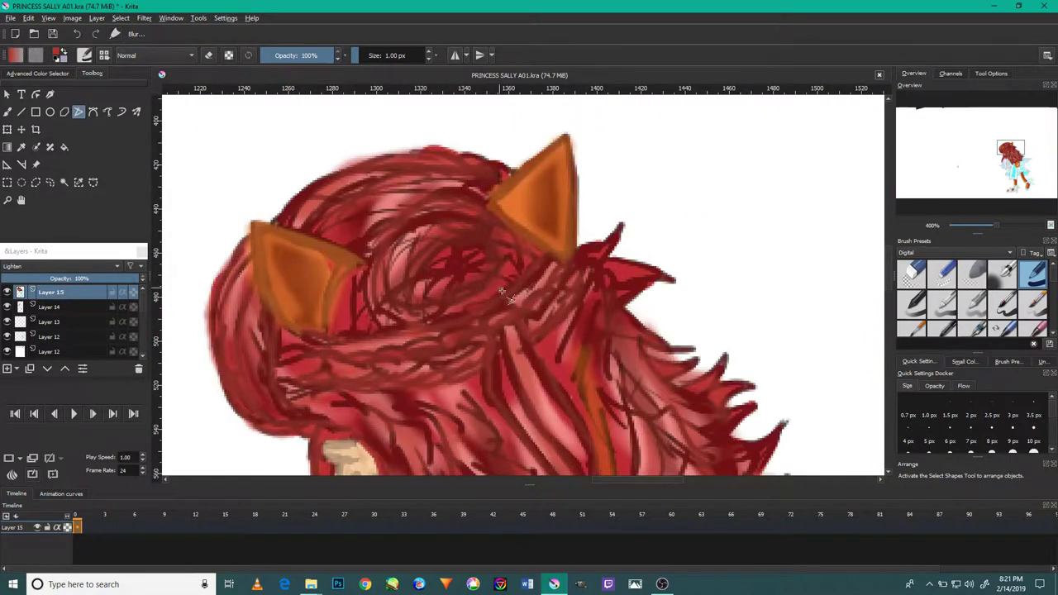
scroll(479, 293, "down", 3)
scroll(486, 305, "down", 3)
scroll(492, 316, "down", 3)
scroll(492, 317, "down", 5)
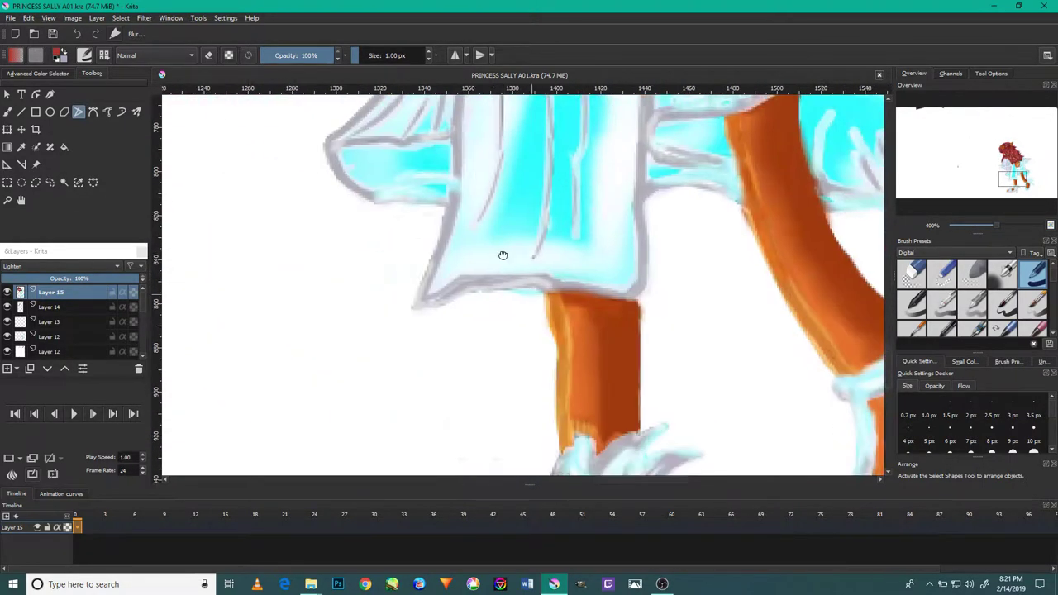
scroll(503, 255, "down", 3)
scroll(612, 174, "up", 2)
scroll(611, 175, "right", 3)
scroll(456, 218, "up", 5)
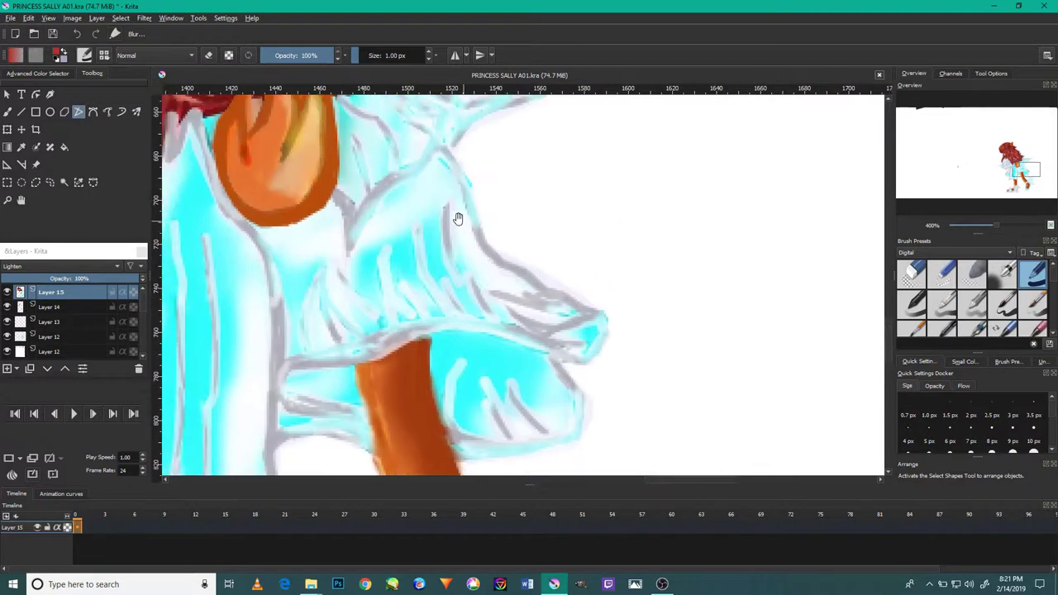
scroll(432, 278, "up", 2)
left_click(432, 278, "ctrl")
scroll(420, 283, "up", 4)
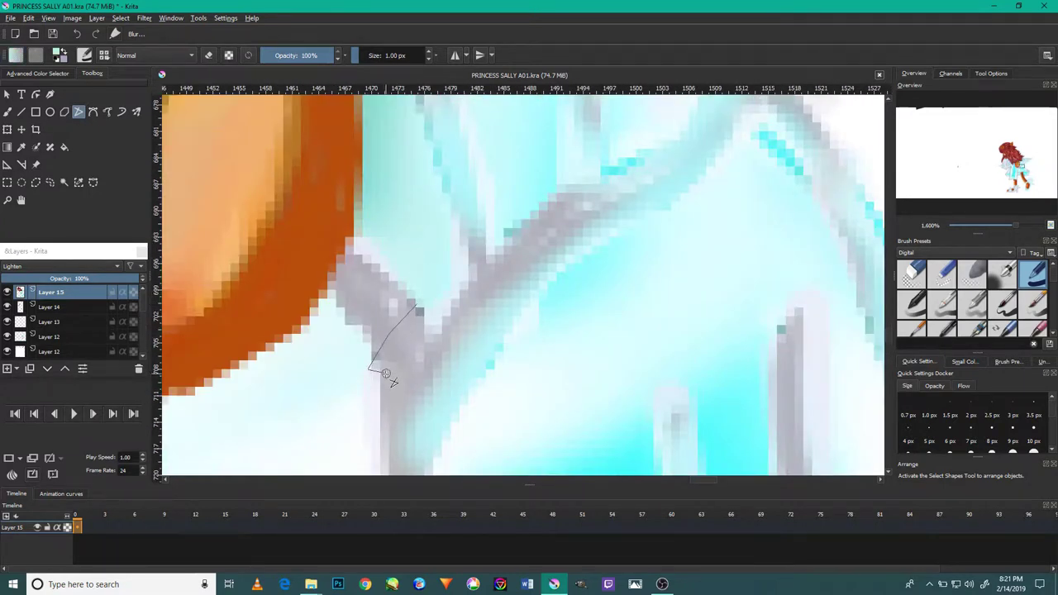
left_click_drag(385, 373, 394, 378)
scroll(672, 229, "down", 3)
scroll(673, 229, "down", 5)
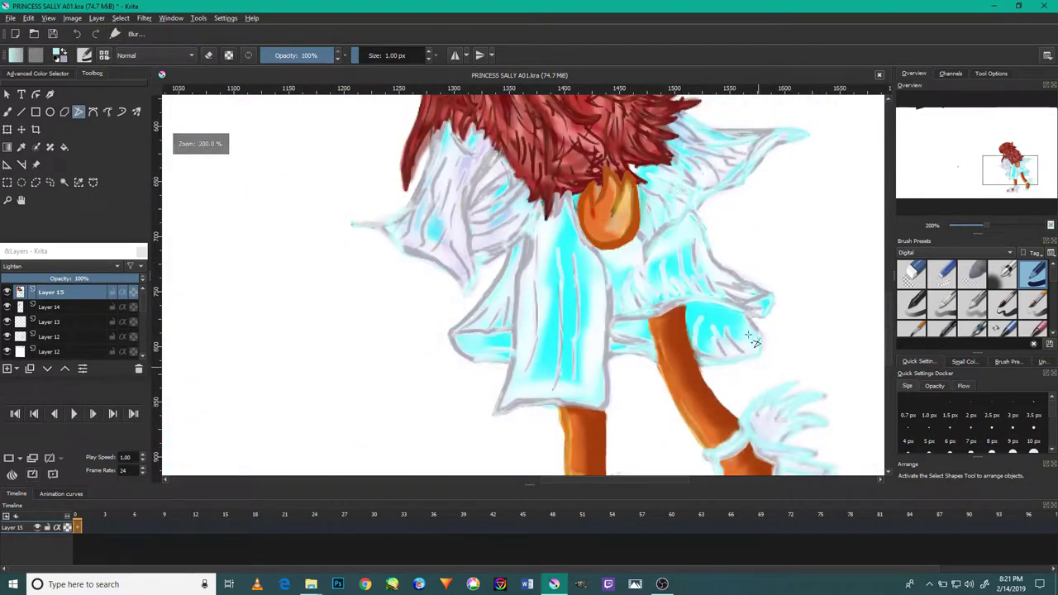
Fill an outlined dress area beside the hair with the lighter tone
mouse_move(791, 342)
left_mouse_down()
mouse_move(727, 211)
mouse_move(660, 267)
left_mouse_up()
scroll(696, 231, "up", 3)
left_click_drag(703, 225, 591, 357)
left_click_drag(523, 357, 525, 355)
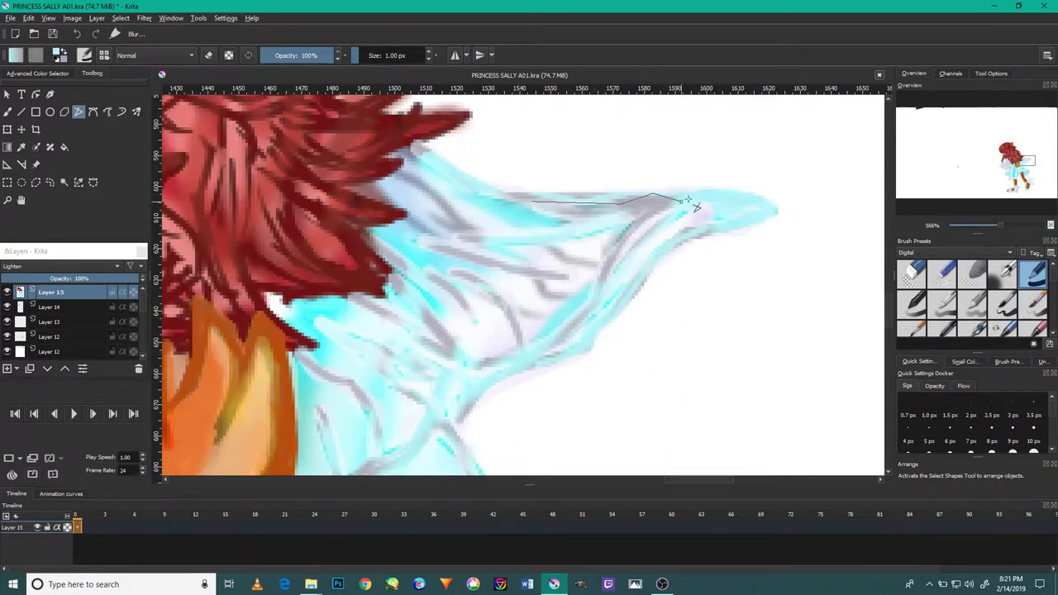
Begin tracing an outline at the hair tip near the blue strands
left_click_drag(532, 196, 496, 199)
scroll(521, 169, "up", 3)
scroll(521, 169, "up", 3)
left_click(469, 235)
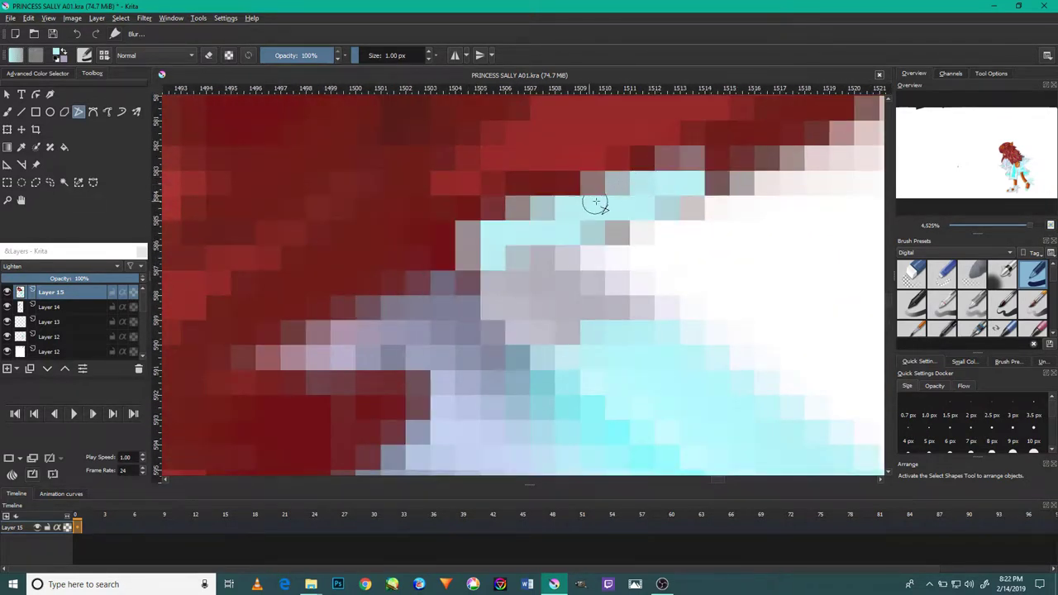
left_click(423, 276)
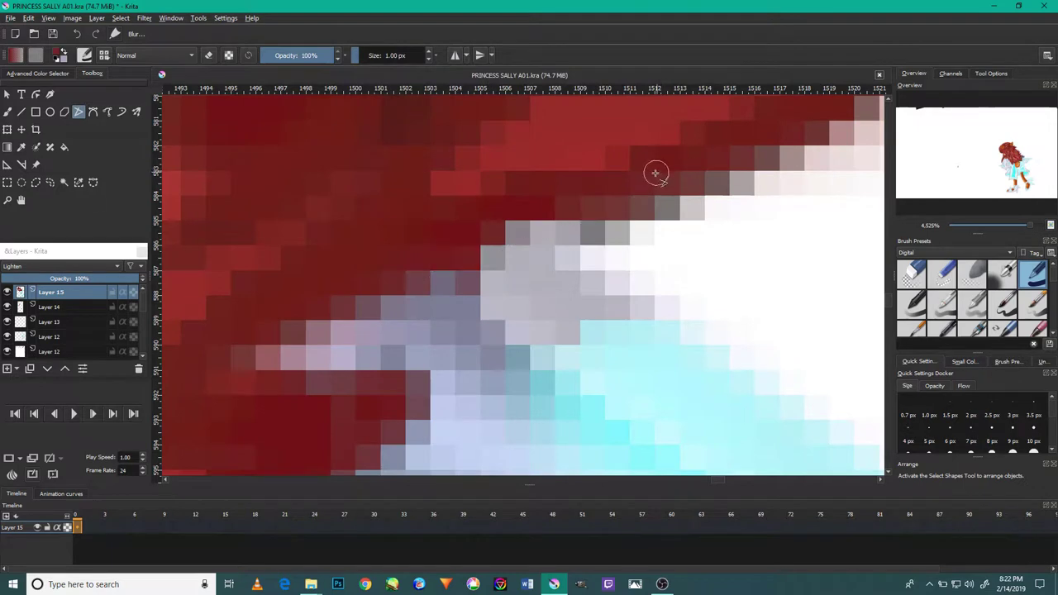
Sample the flame's orange at the neck and add a new layer above Layer 15
scroll(656, 165, "down", 5)
scroll(627, 162, "down", 5)
scroll(616, 165, "up", 2)
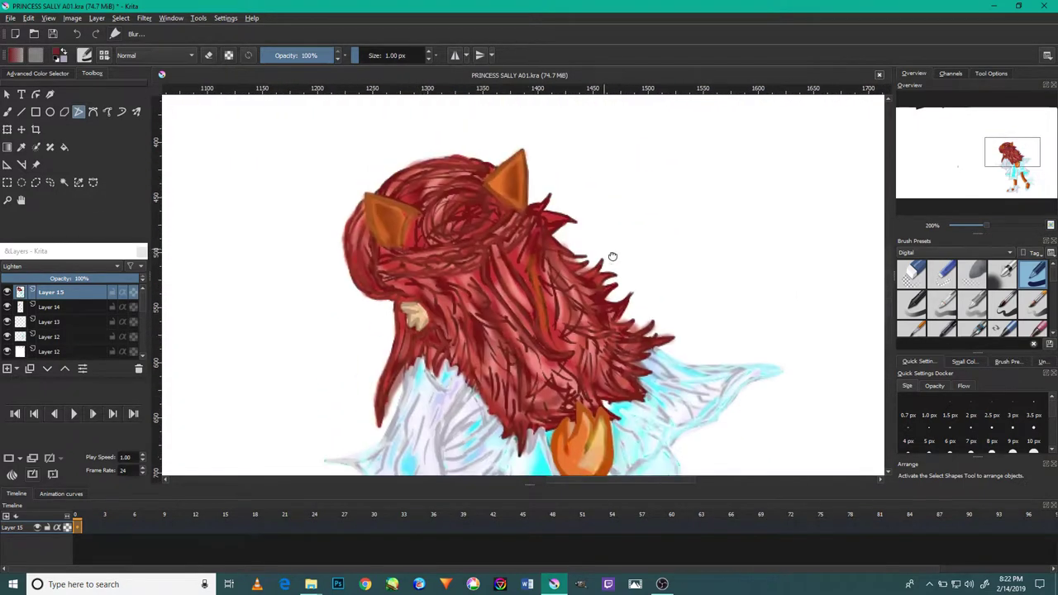
scroll(628, 174, "up", 1)
scroll(700, 224, "down", 2)
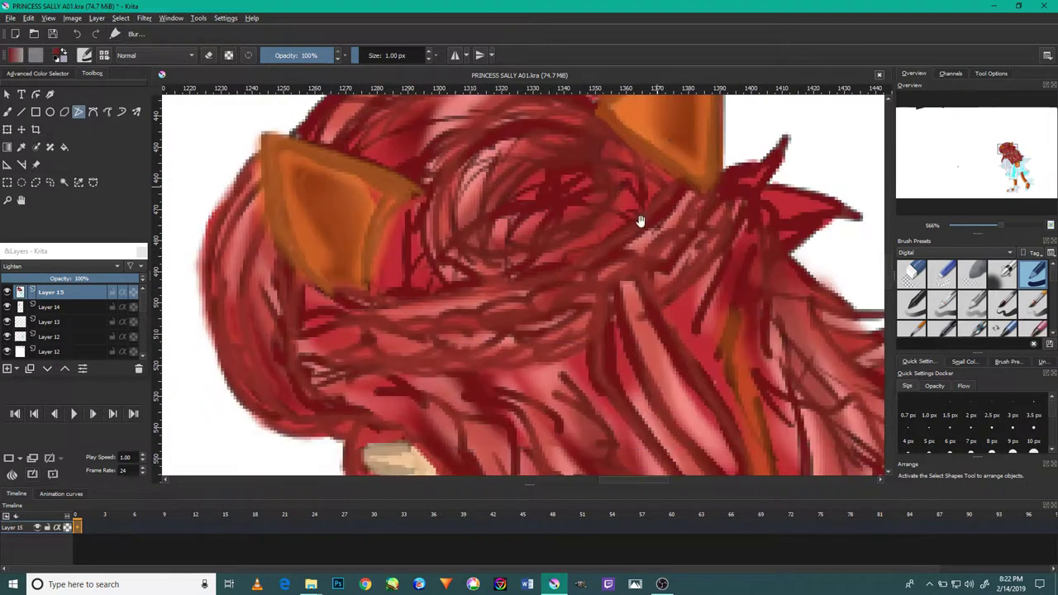
scroll(668, 160, "down", 3)
scroll(590, 220, "down", 3)
scroll(636, 255, "down", 2)
scroll(635, 254, "down", 3)
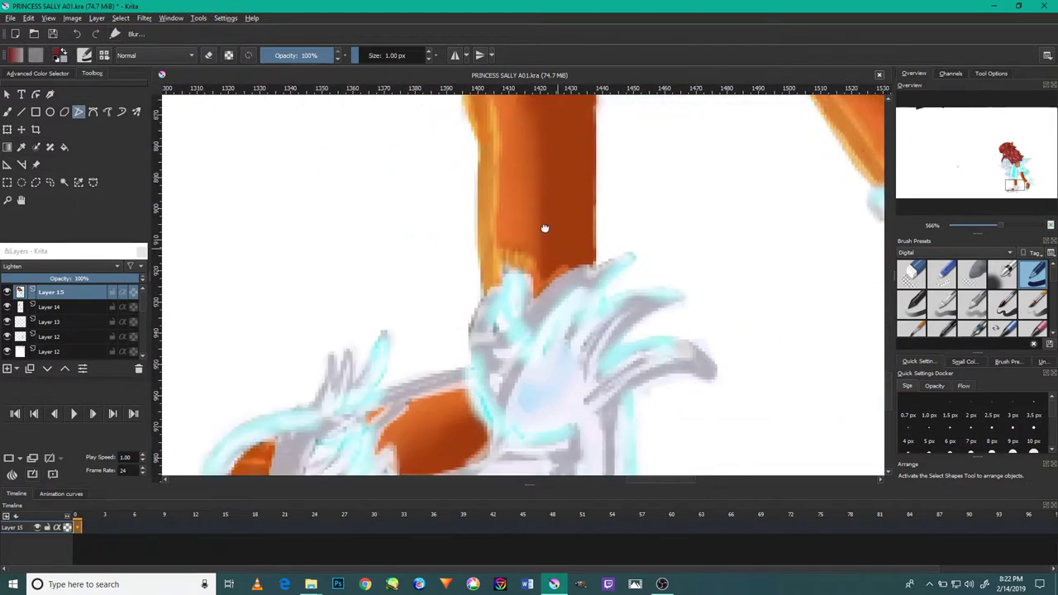
scroll(640, 220, "right", 3)
scroll(645, 226, "down", 2)
scroll(580, 312, "right", 2)
scroll(581, 313, "up", 3)
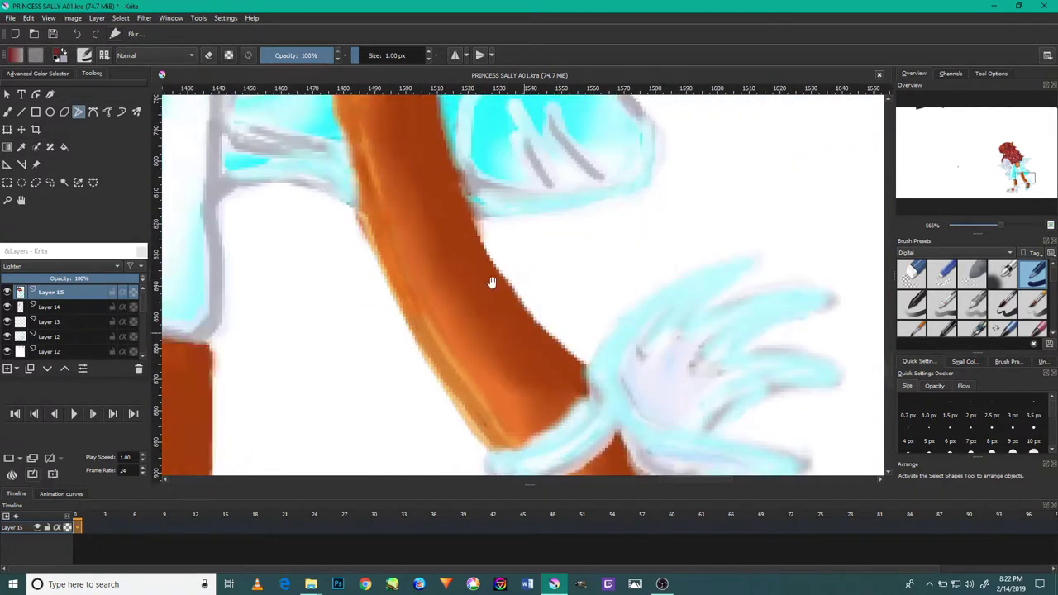
scroll(543, 361, "up", 3)
scroll(507, 302, "up", 3)
scroll(463, 314, "left", 2)
left_click(409, 283, "ctrl")
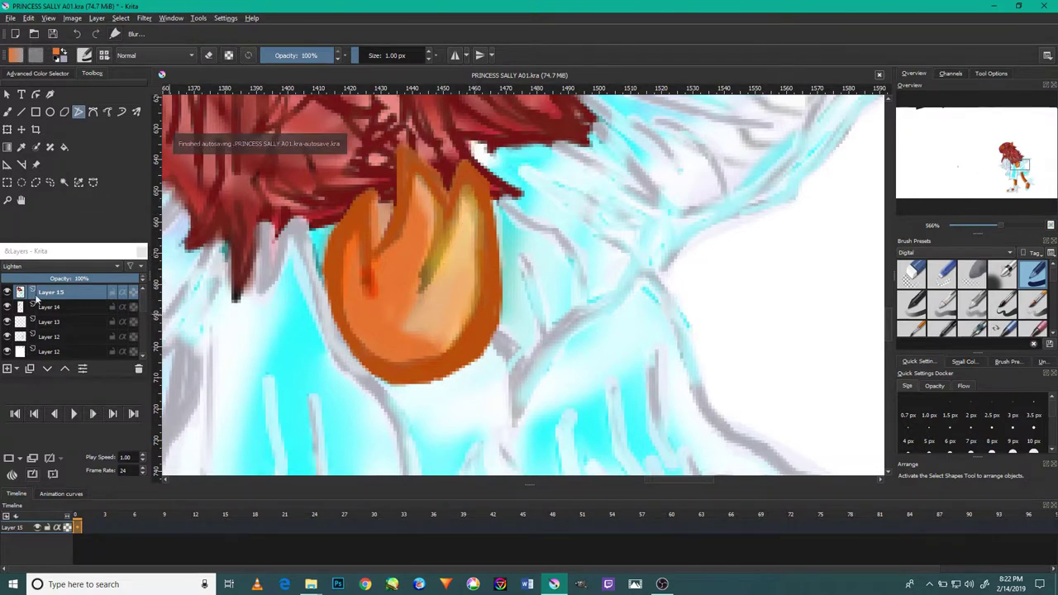
left_click(7, 369)
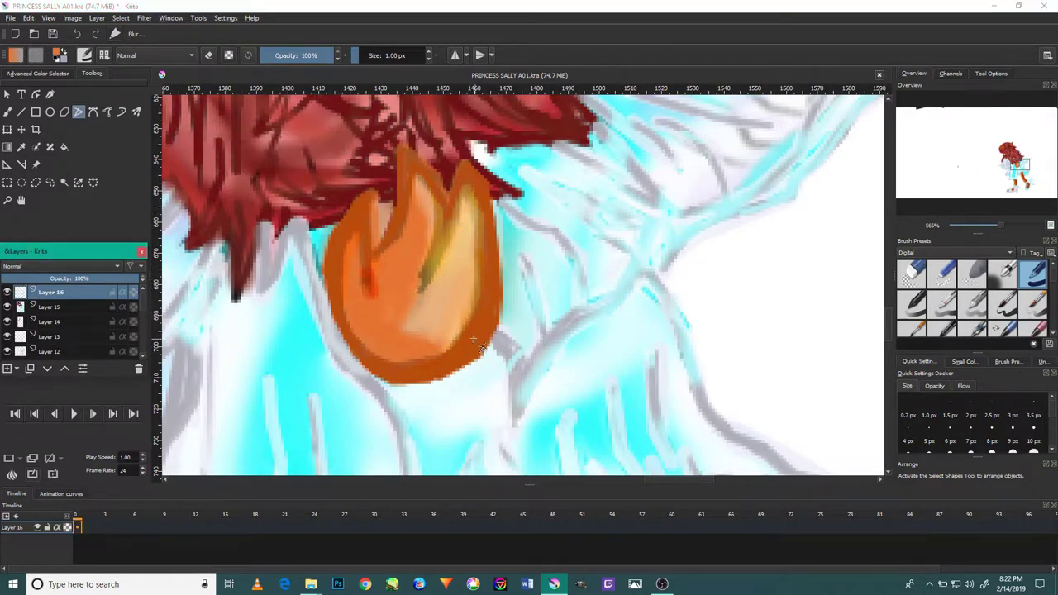
Set Layer 16's blend mode to Lighten after trying Color Dodge
left_click(7, 111)
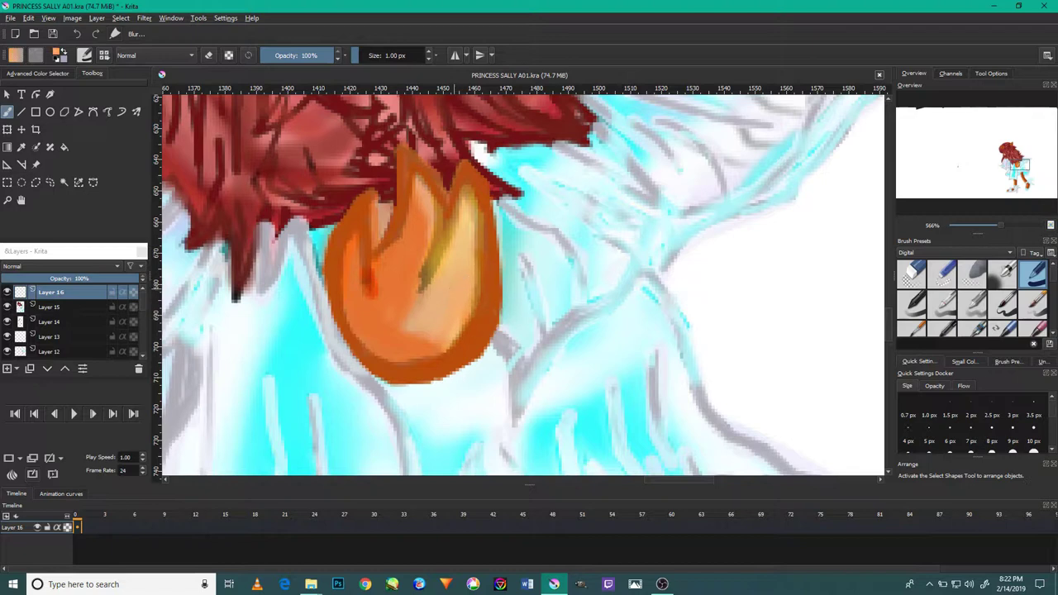
left_click(64, 268)
left_click(58, 304)
left_click(79, 112)
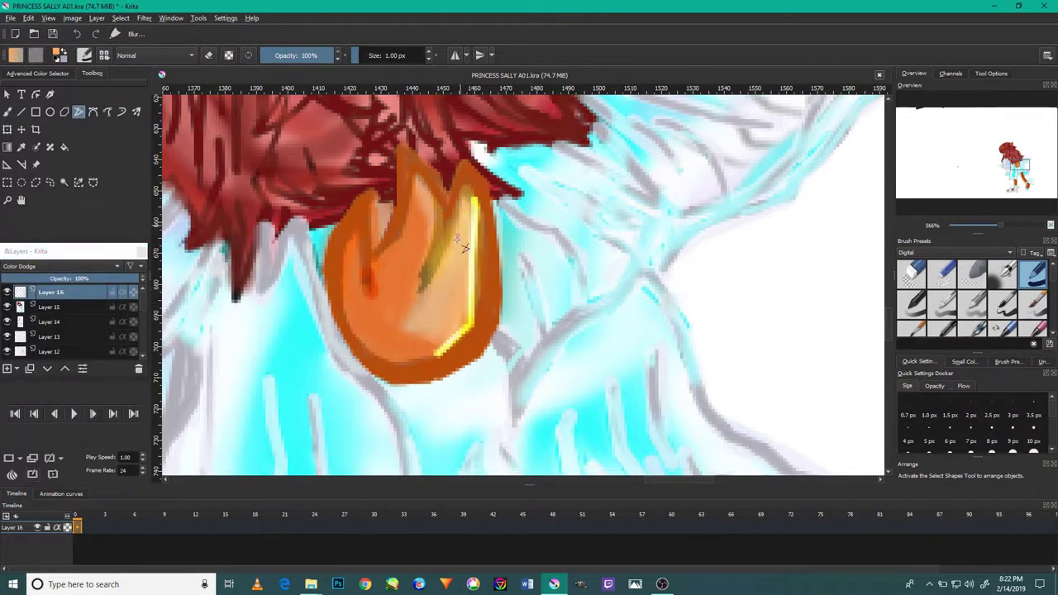
left_click(64, 266)
left_click(57, 305)
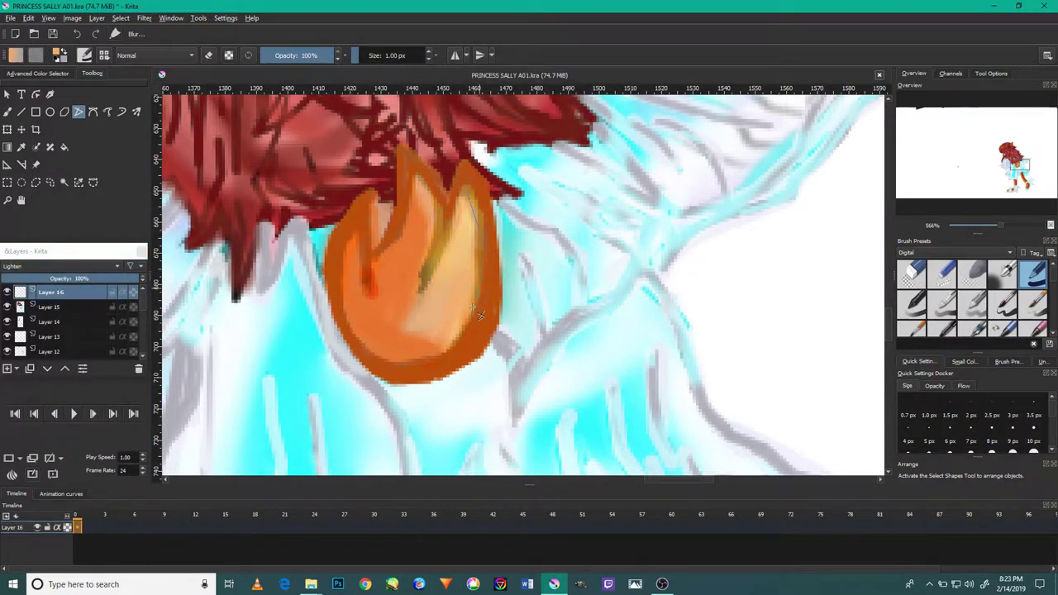
Paint a lighter-orange highlight along the flame's right side, replacing a too-bright stroke
left_click_drag(472, 307, 443, 338)
key("ctrl+z")
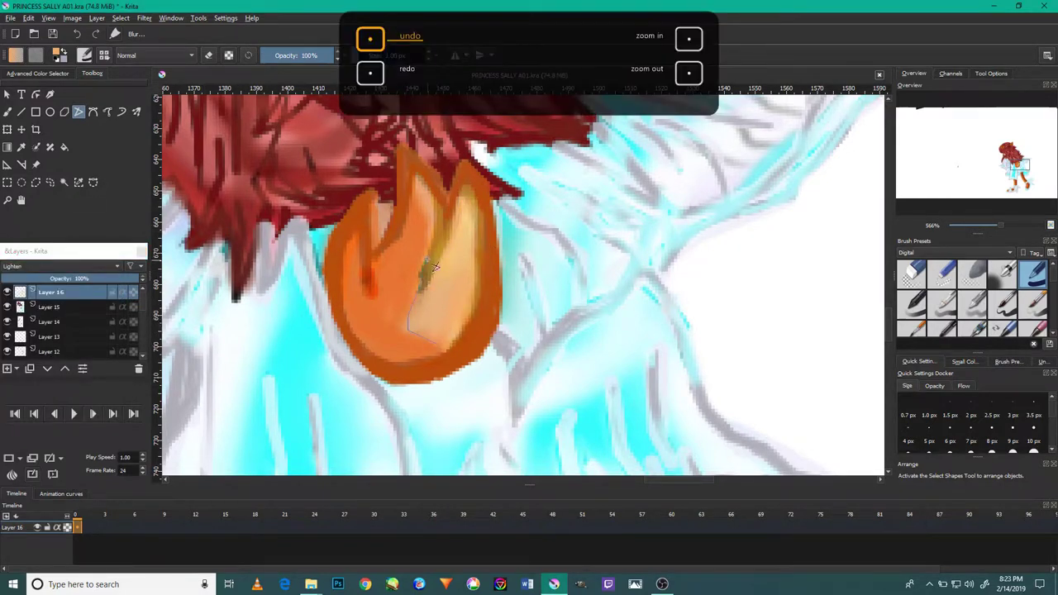
mouse_move(411, 341)
left_mouse_down()
mouse_move(430, 240)
mouse_move(447, 268)
mouse_move(449, 253)
left_mouse_up()
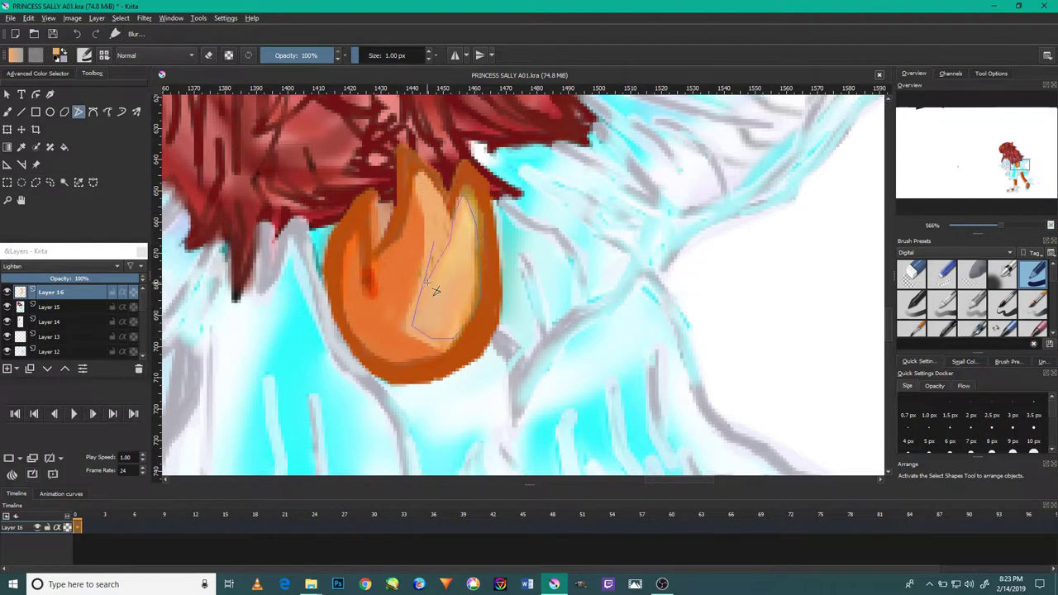
left_click_drag(434, 287, 433, 285)
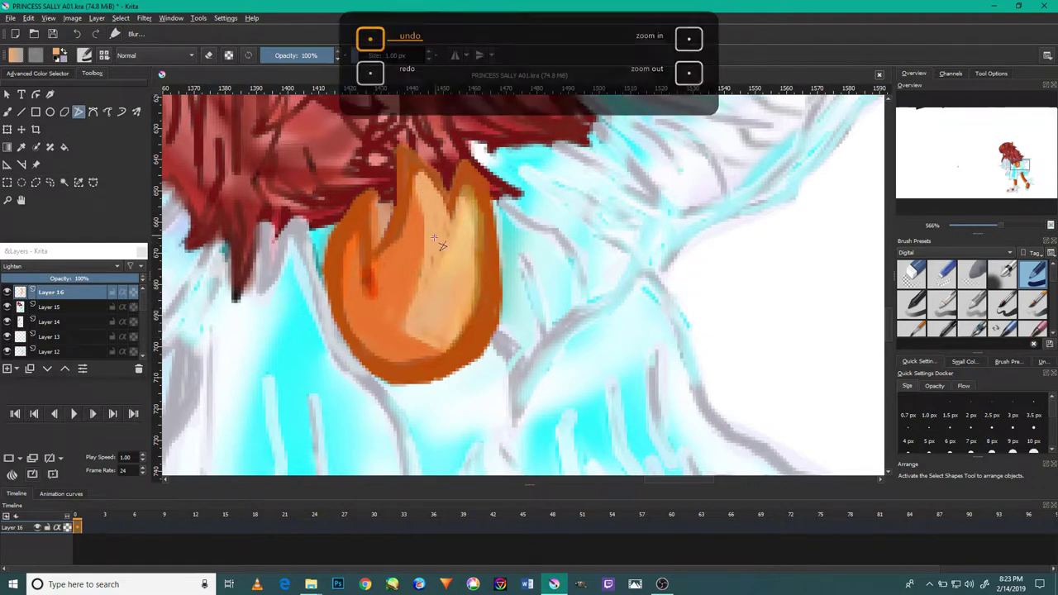
Blur freehand-outlined areas inside the flame to soften the highlight
scroll(421, 216, "up", 2)
scroll(421, 216, "up", 1)
left_click_drag(436, 244, 456, 182)
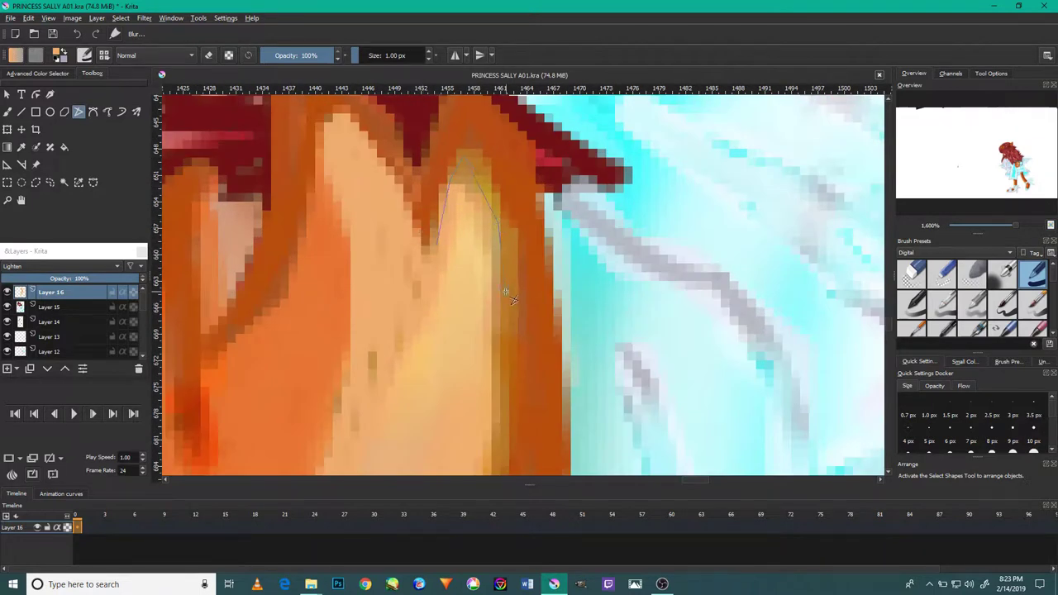
scroll(512, 296, "down", 3)
scroll(463, 309, "down", 2)
scroll(384, 380, "up", 2)
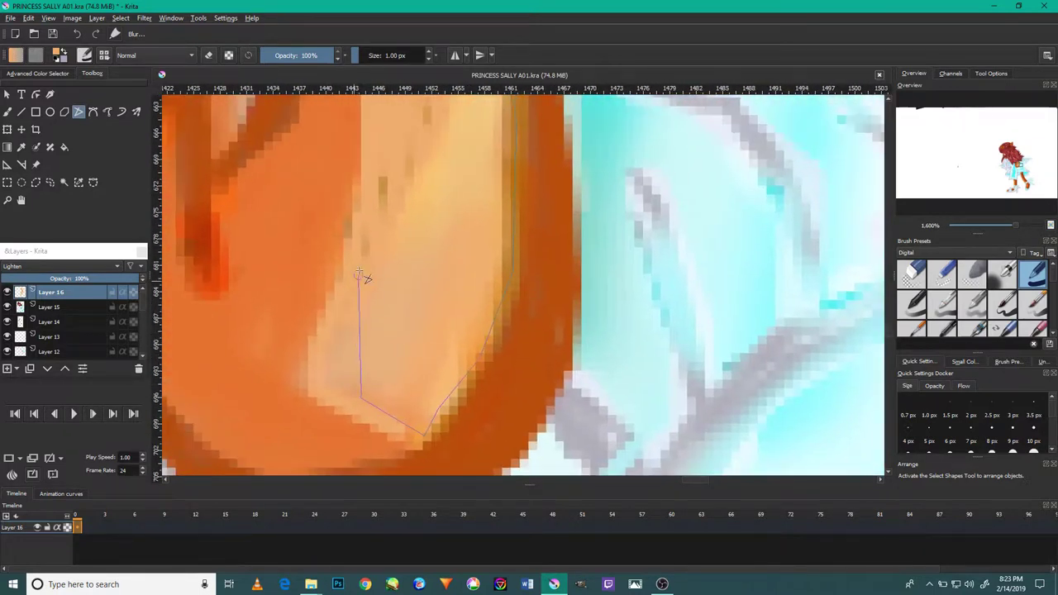
scroll(396, 277, "up", 2)
left_click_drag(382, 164, 384, 167)
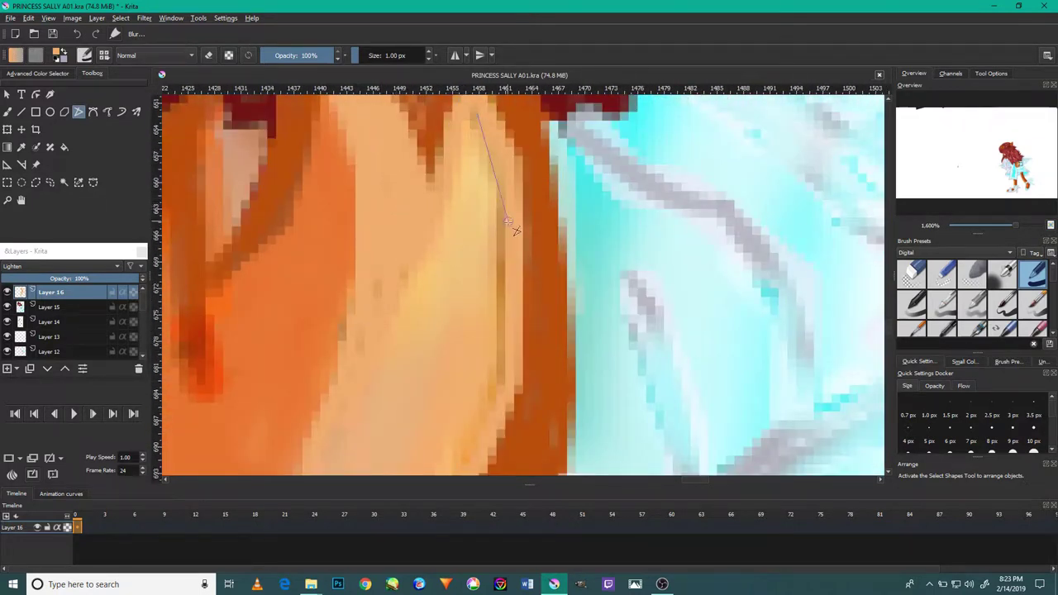
scroll(496, 307, "down", 1)
left_click_drag(495, 307, 436, 360)
left_click_drag(338, 358, 330, 357)
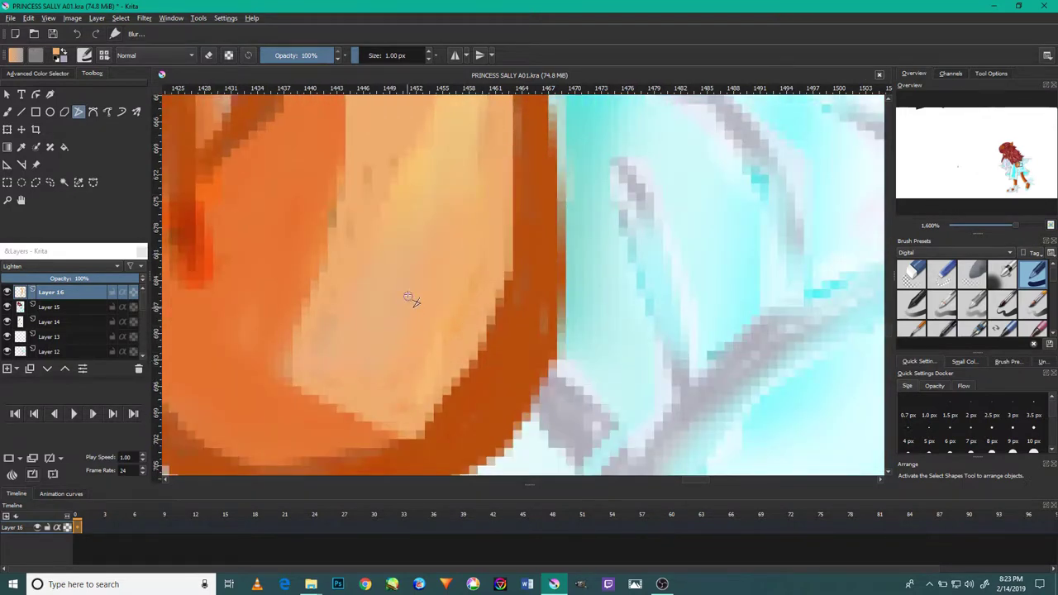
scroll(406, 302, "down", 2)
scroll(406, 304, "down", 2)
scroll(406, 307, "up", 3)
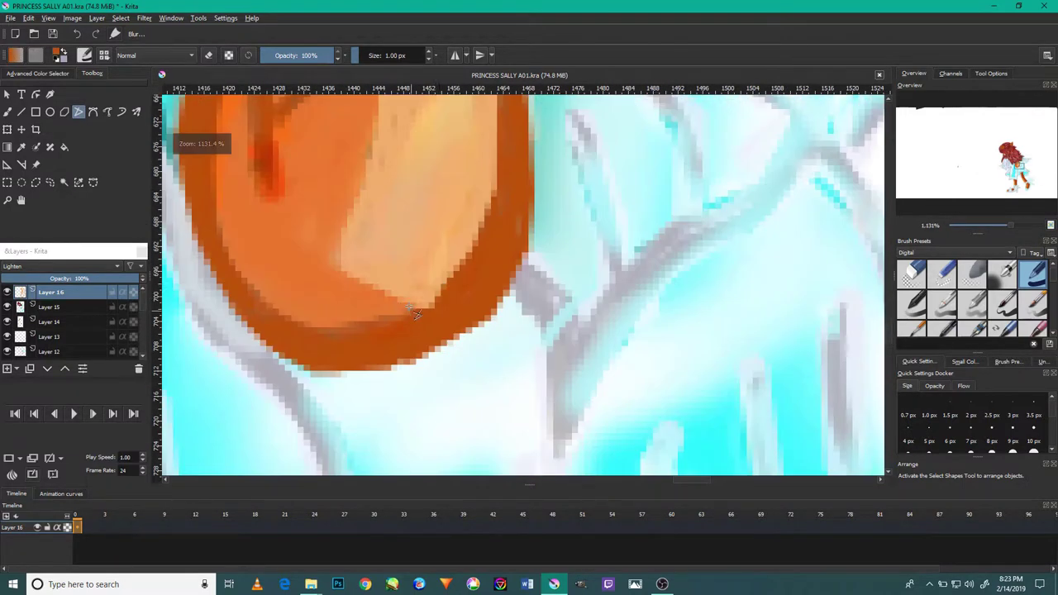
Soften the flame's lower and right orange edges
left_click_drag(494, 188, 439, 307)
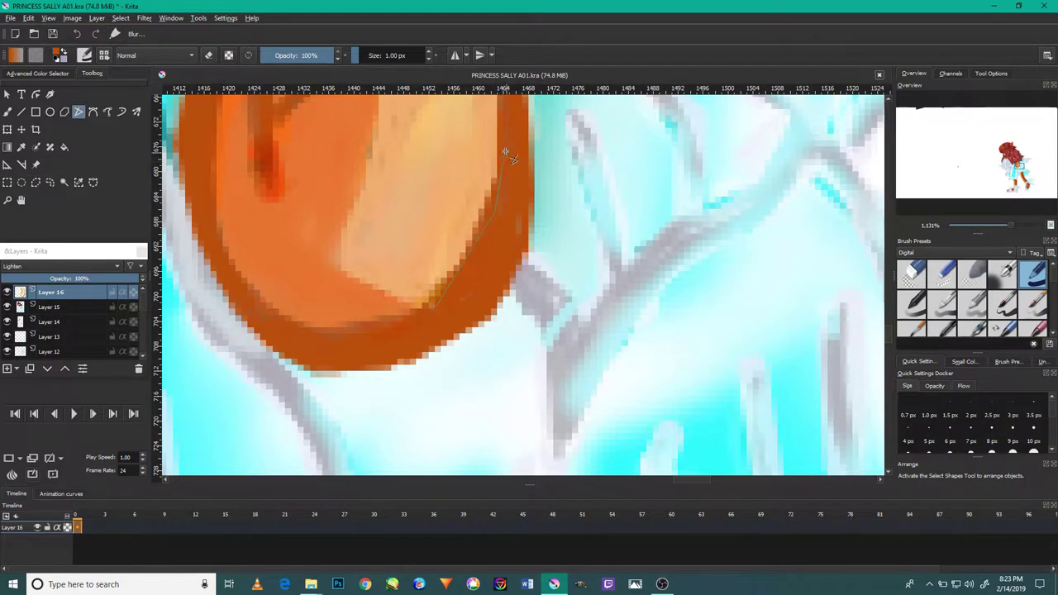
scroll(509, 160, "up", 2)
scroll(488, 166, "up", 1)
scroll(435, 154, "up", 1)
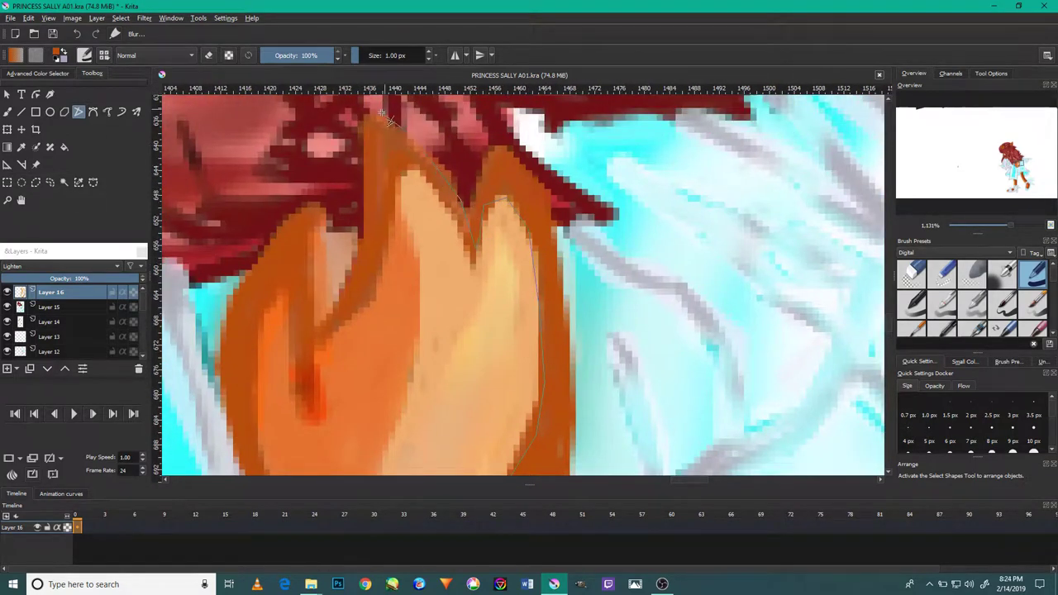
left_click_drag(334, 352, 338, 356)
scroll(389, 187, "down", 3)
scroll(548, 334, "down", 1)
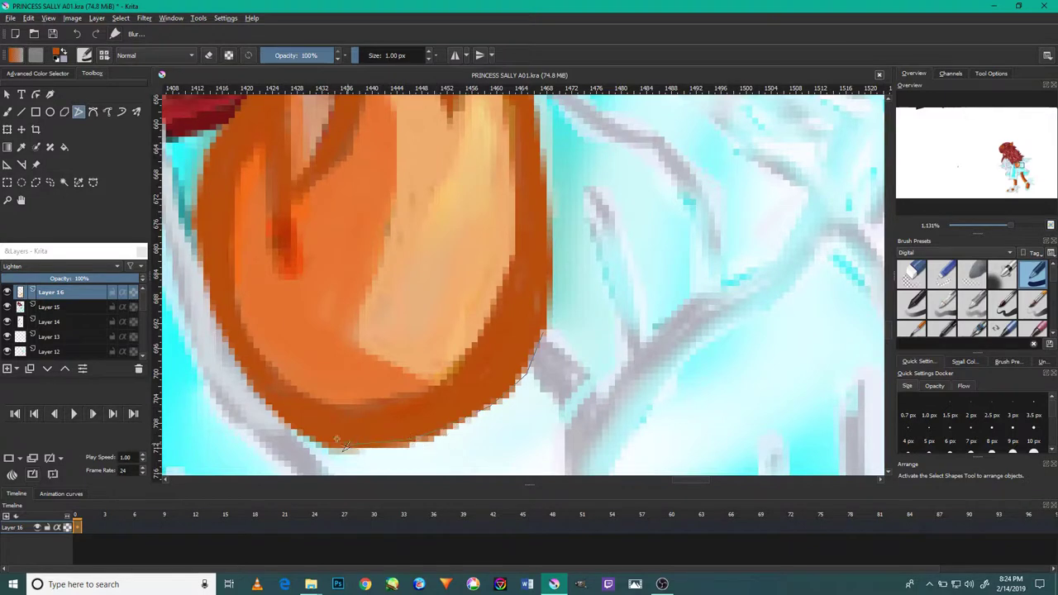
scroll(221, 322, "up", 3)
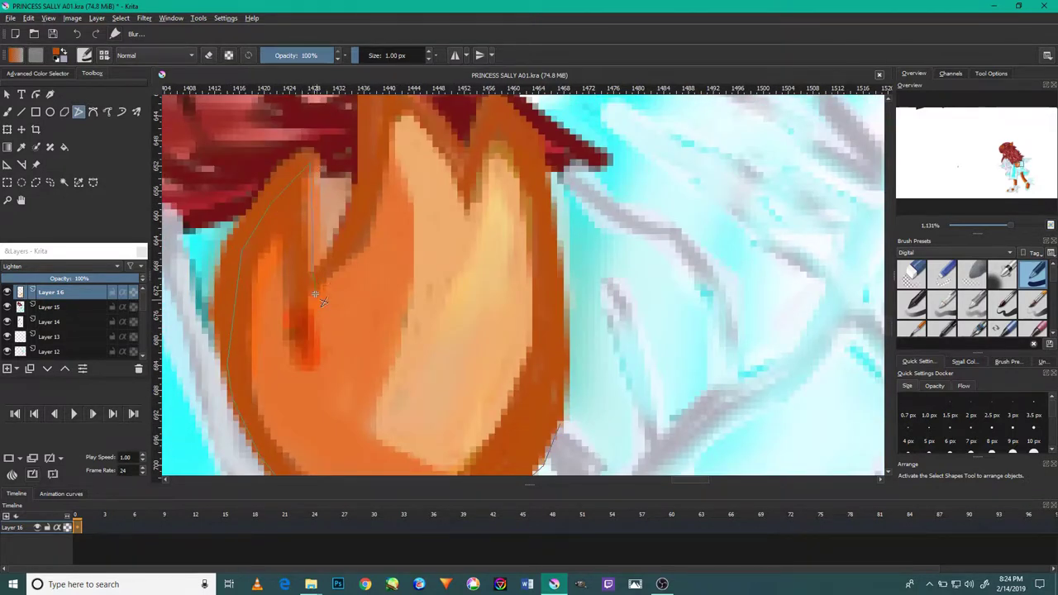
scroll(532, 161, "down", 4)
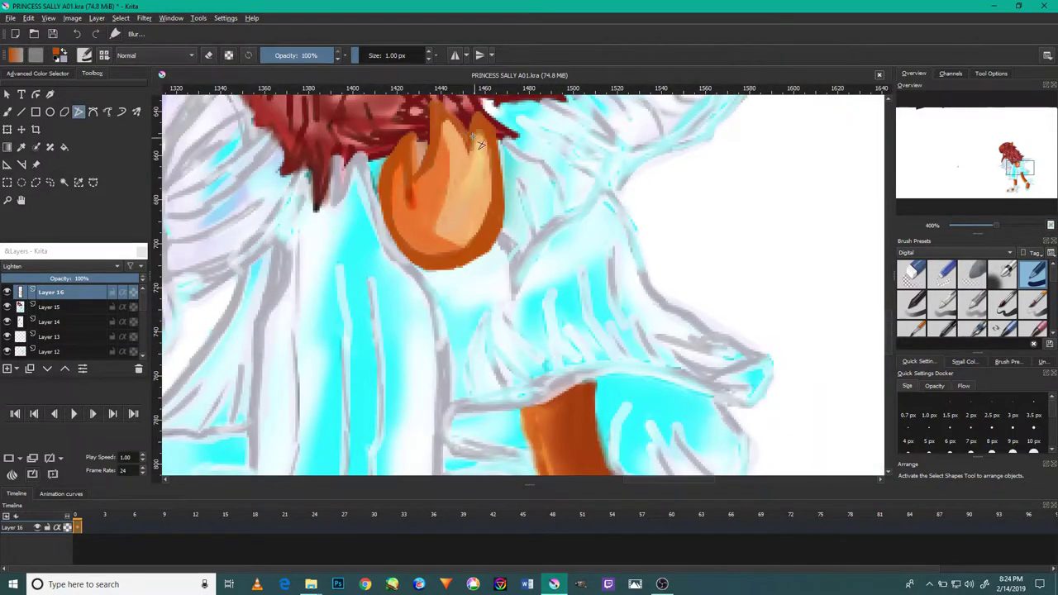
scroll(496, 198, "up", 2)
scroll(471, 233, "up", 3)
Smooth the orange edge below the hair and blend along the straight guide line
left_click_drag(471, 234, 558, 357)
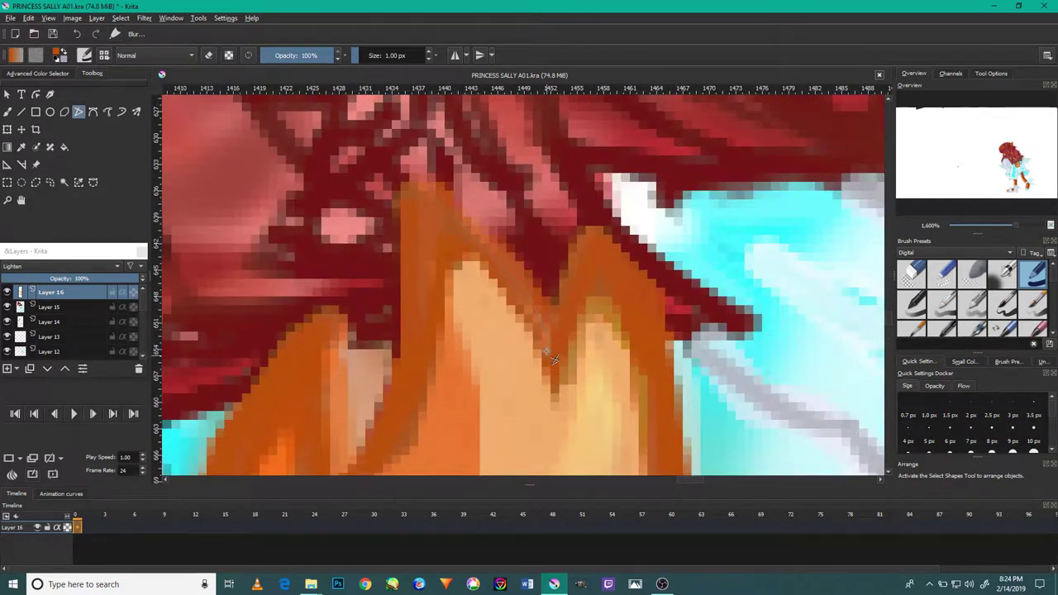
mouse_move(429, 192)
left_mouse_down()
mouse_move(542, 341)
mouse_move(514, 141)
left_mouse_up()
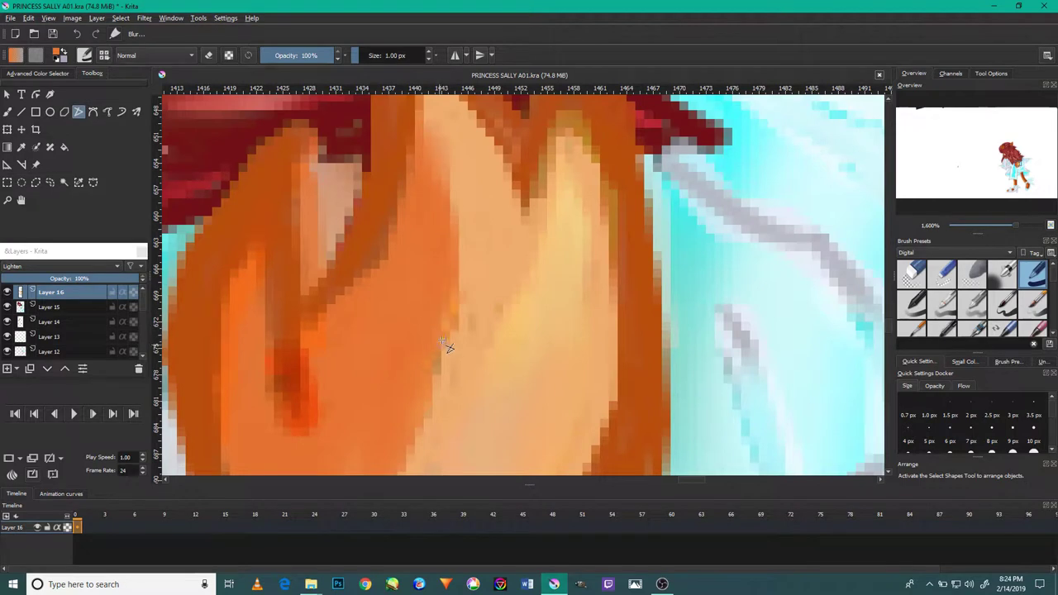
left_click_drag(442, 321, 435, 157)
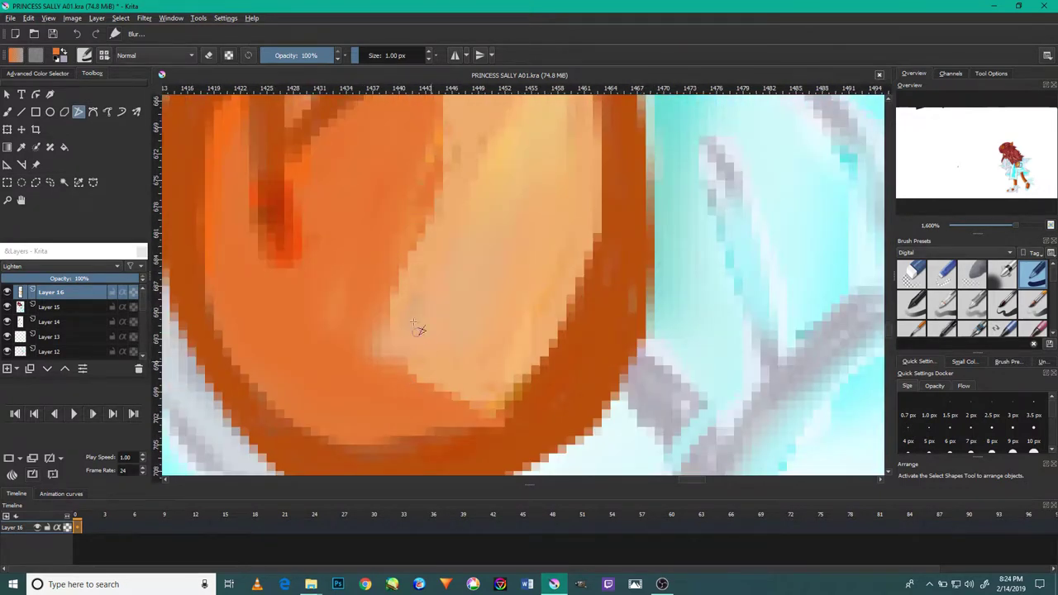
left_click_drag(437, 118, 464, 283)
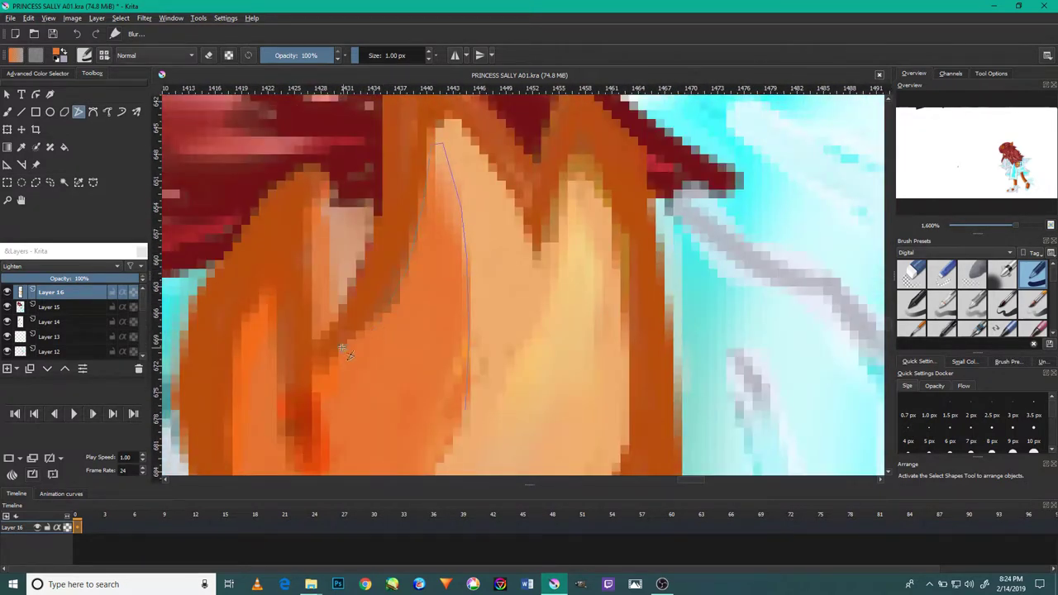
scroll(527, 303, "down", 5)
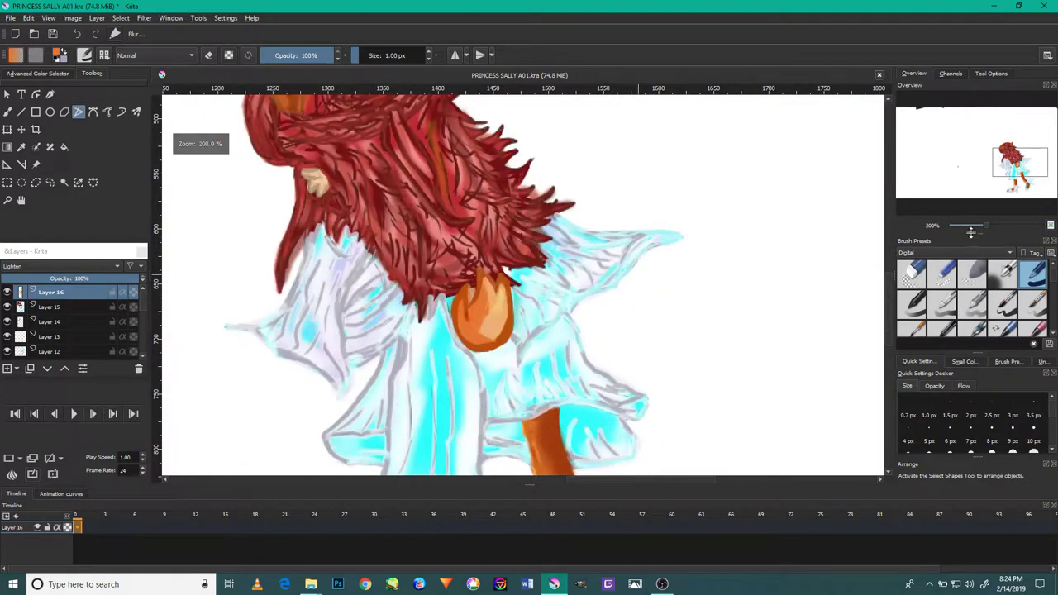
scroll(442, 311, "up", 3)
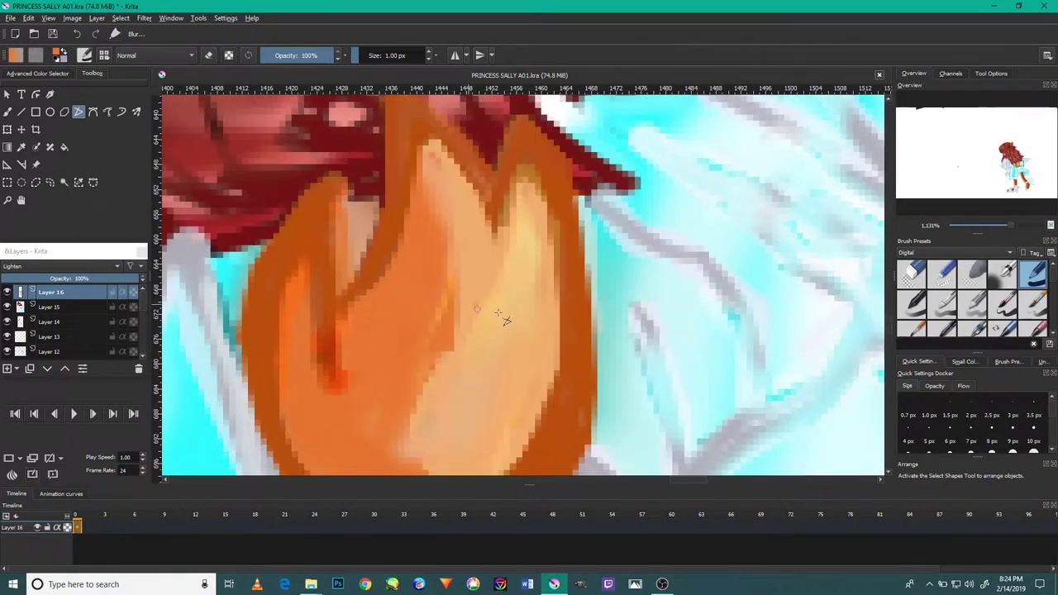
left_click(1013, 276)
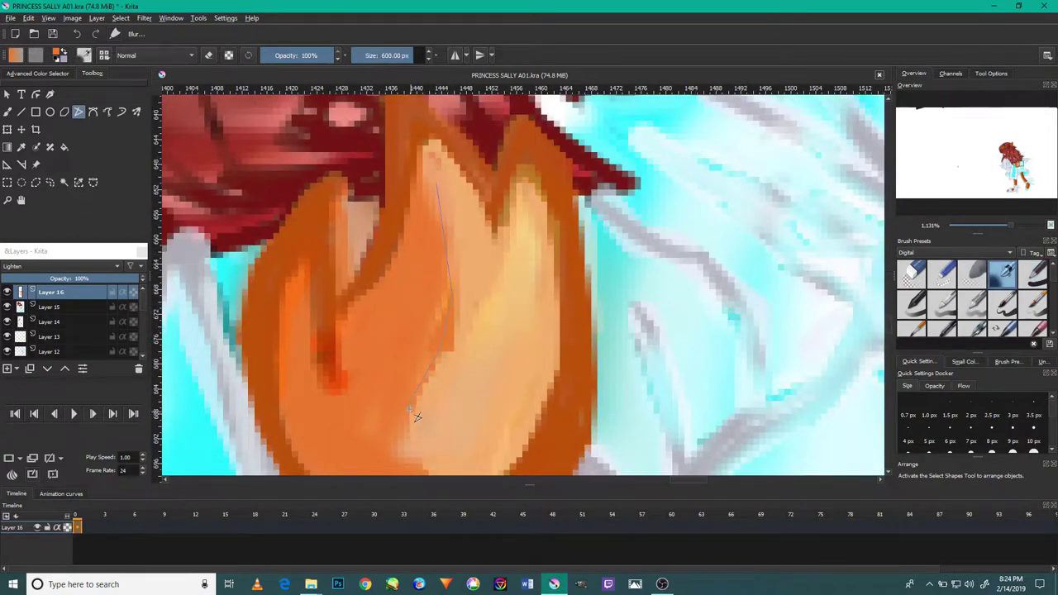
Blend the orange tuft with straight Blur-brush lines, undoing a too-bright first line
left_click_drag(409, 408, 411, 410)
key("ctrl+z")
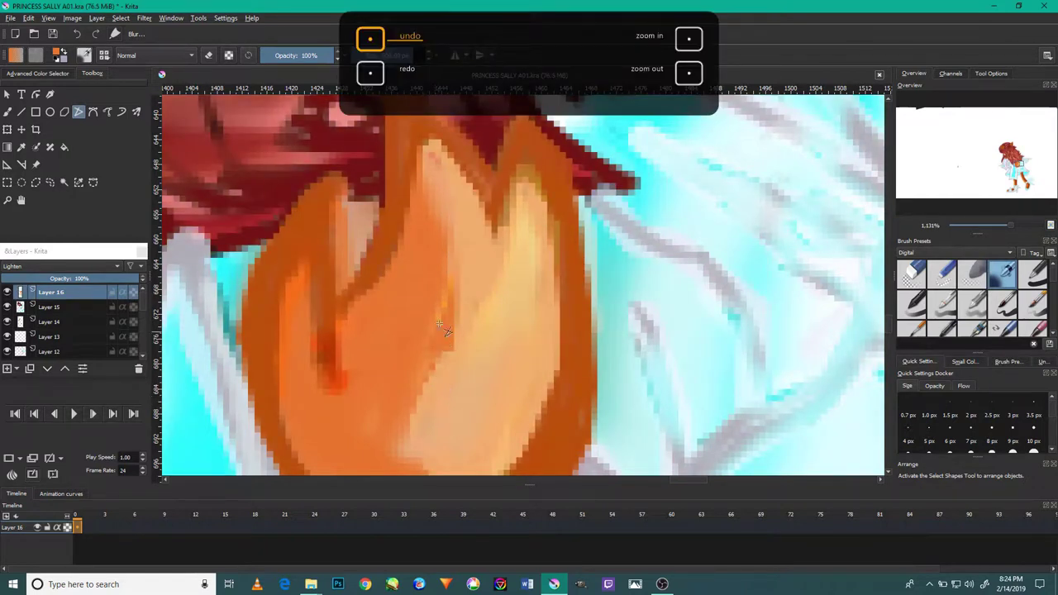
left_click(417, 425)
scroll(464, 215, "down", 2)
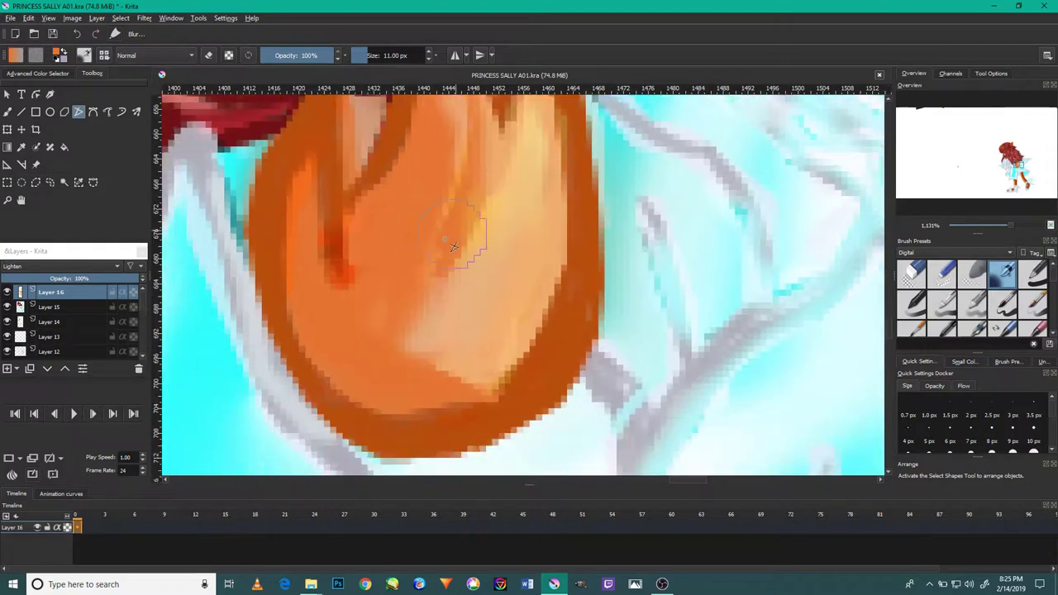
left_click(463, 384)
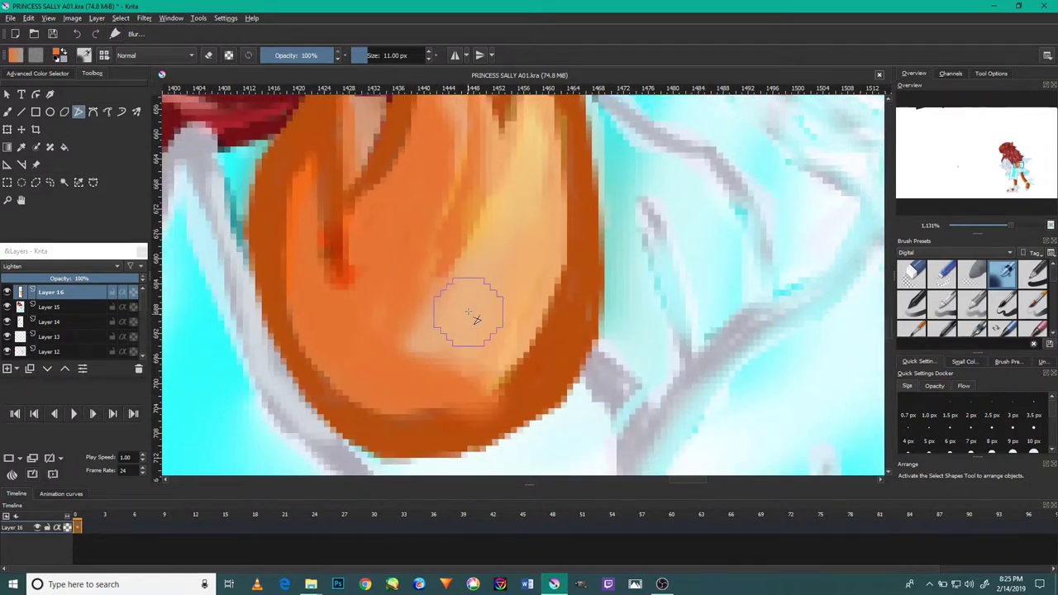
scroll(476, 321, "down", 5)
scroll(462, 355, "up", 2)
scroll(459, 374, "up", 2)
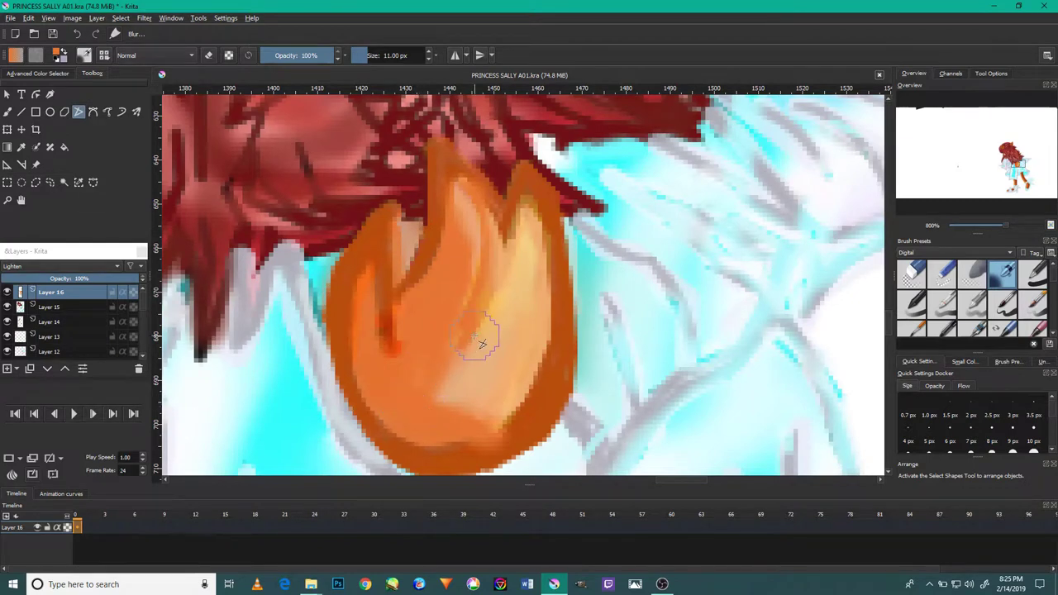
scroll(475, 335, "down", 5)
scroll(465, 228, "up", 3)
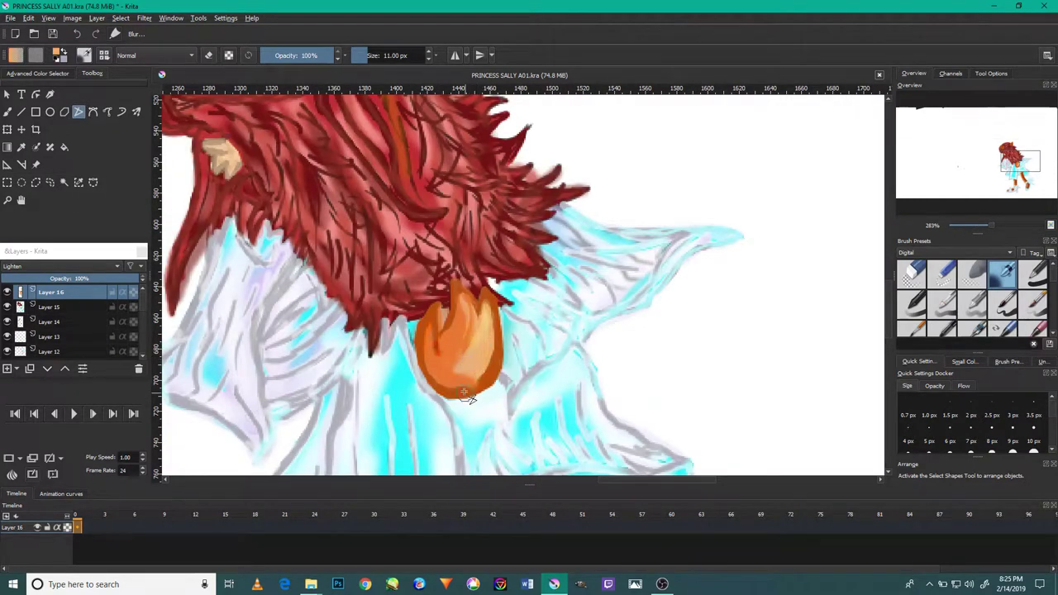
scroll(465, 395, "up", 3)
Lasso-fill a lighter highlight shape inside the orange tuft
left_click_drag(437, 350, 520, 174)
left_click_drag(493, 365, 489, 364)
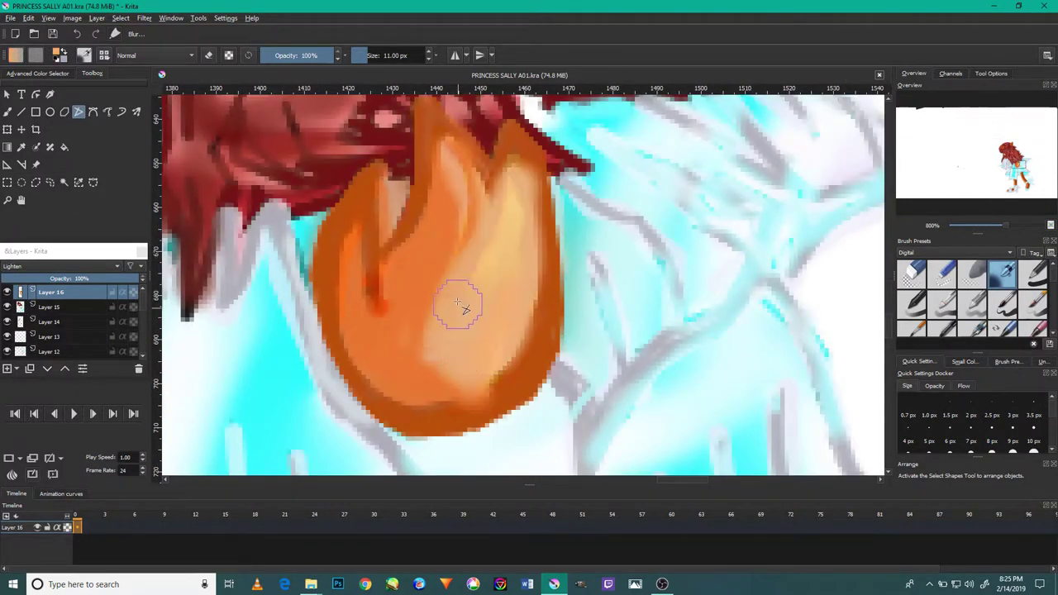
left_click_drag(446, 183, 471, 306)
left_click_drag(437, 129, 467, 318)
scroll(492, 338, "down", 5)
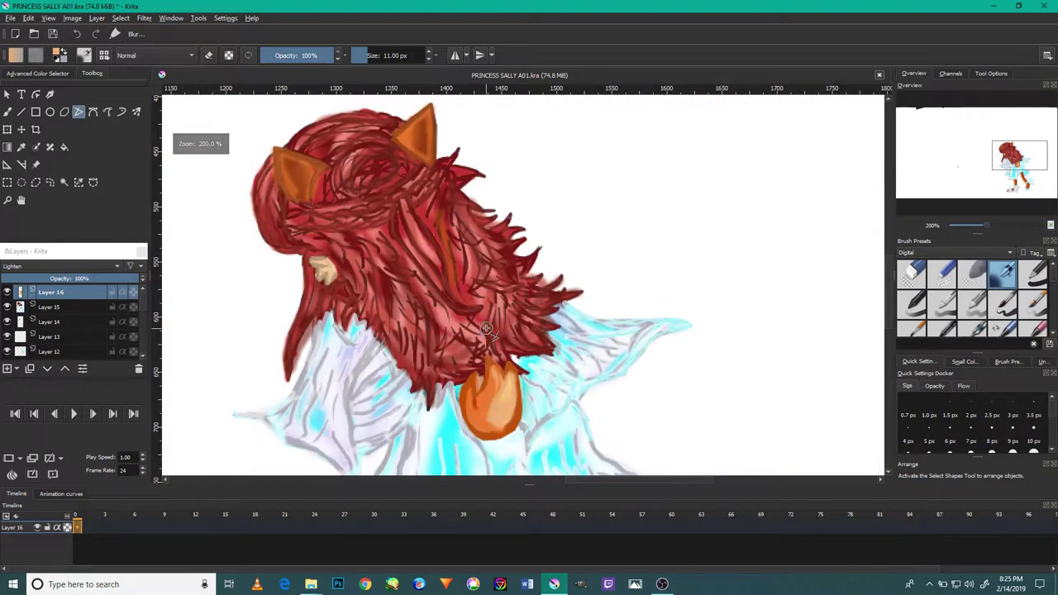
Zoom in and out over the character to inspect her from hair to dress
scroll(494, 314, "down", 1)
scroll(494, 277, "up", 3)
scroll(494, 277, "down", 2)
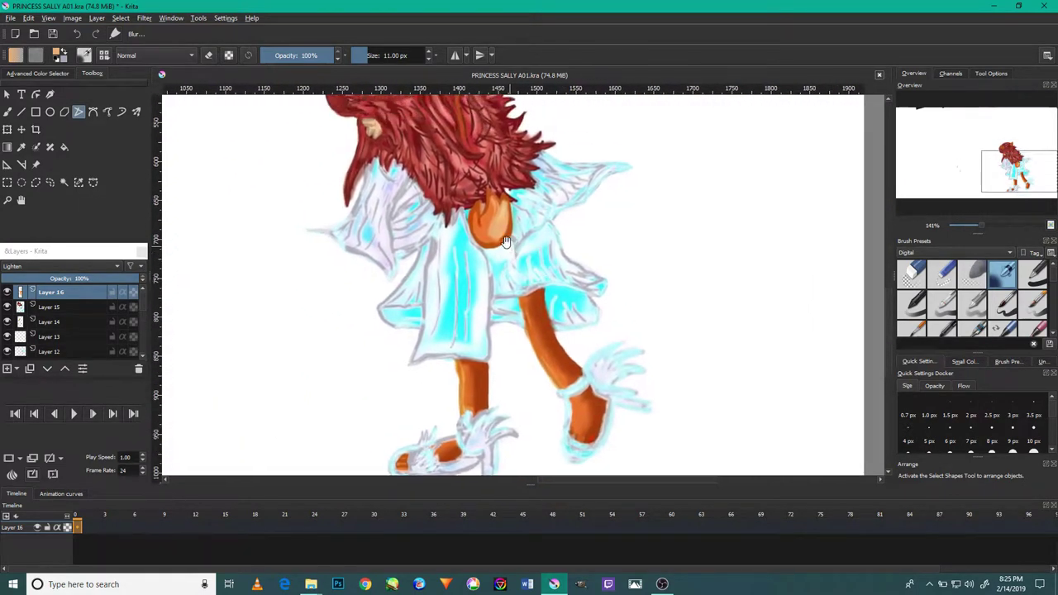
scroll(494, 277, "up", 2)
scroll(488, 285, "down", 3)
scroll(476, 293, "up", 4)
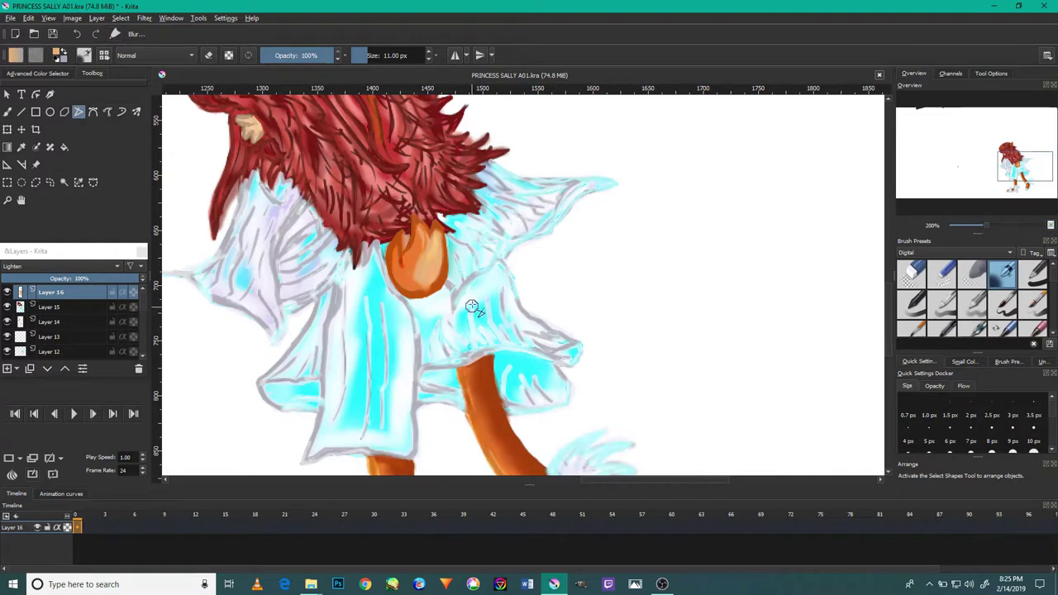
scroll(476, 293, "down", 3)
scroll(467, 294, "down", 2)
scroll(272, 428, "up", 1)
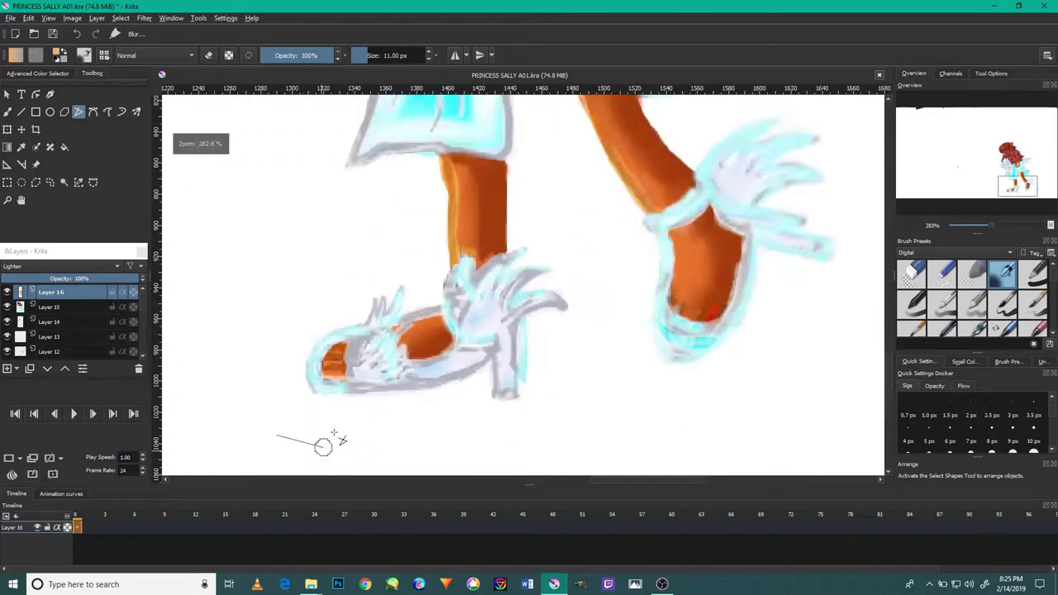
scroll(331, 434, "up", 1)
Pan down to the furry shoes, zoom back out, then bring up the OBS Studio window
left_click_drag(730, 240, 537, 301)
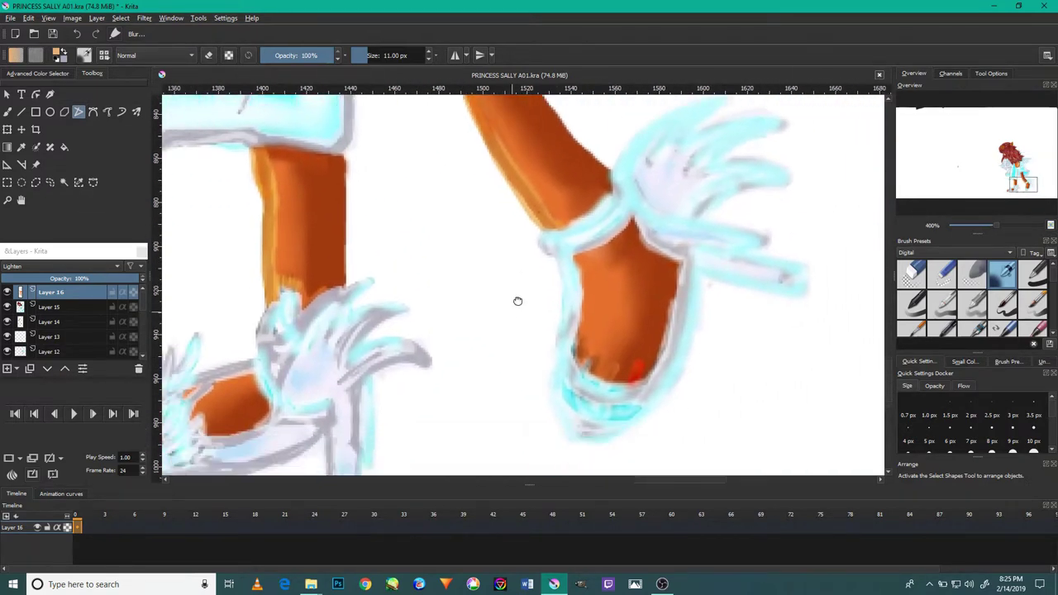
scroll(559, 354, "up", 3)
scroll(547, 220, "up", 3)
scroll(570, 250, "up", 3)
scroll(570, 251, "up", 3)
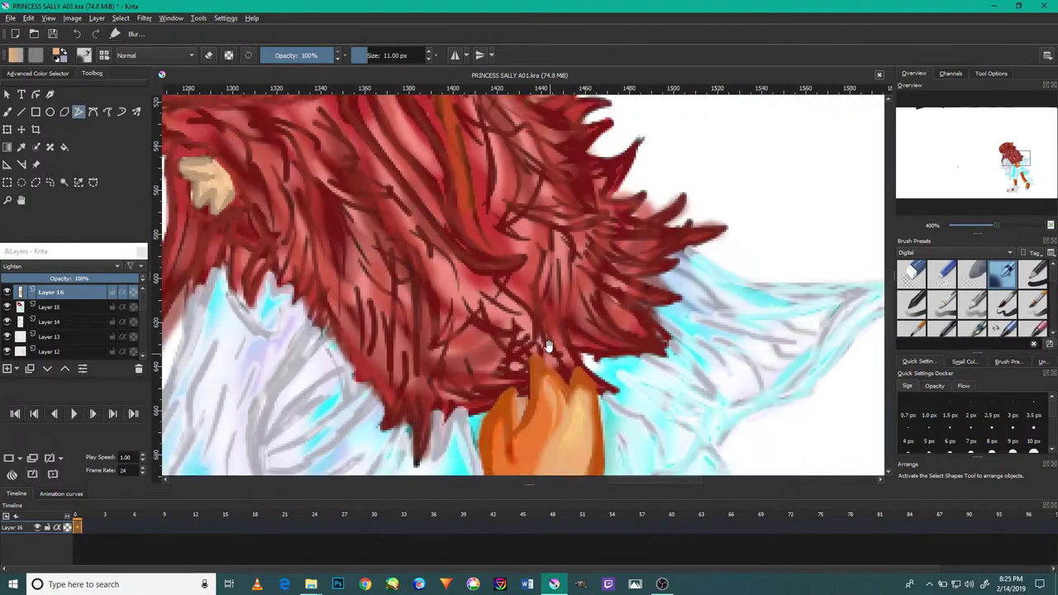
scroll(570, 251, "up", 3)
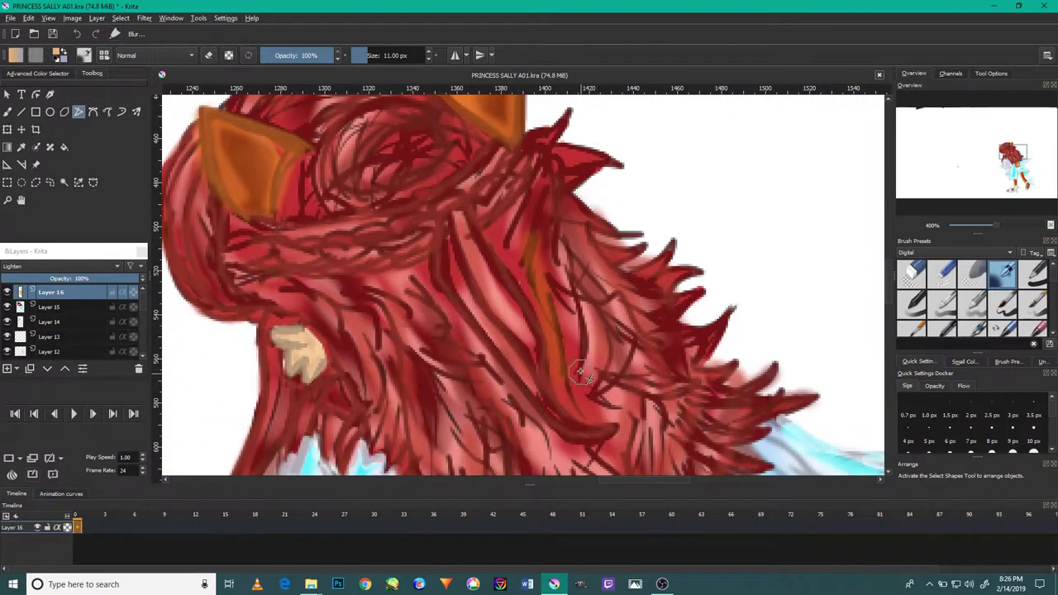
scroll(580, 374, "down", 5)
scroll(562, 277, "up", 2)
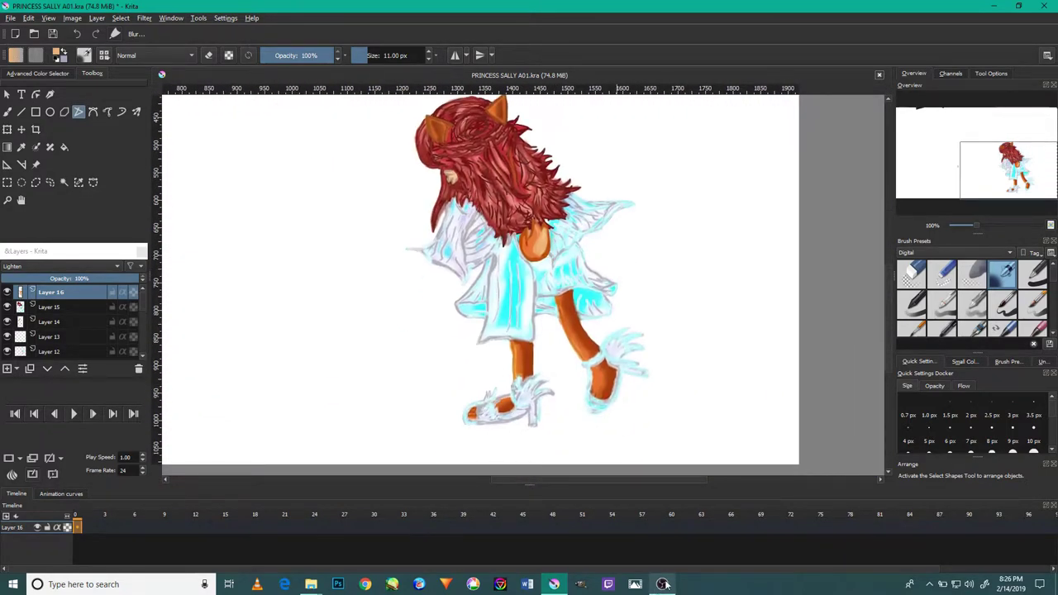
left_click(663, 585)
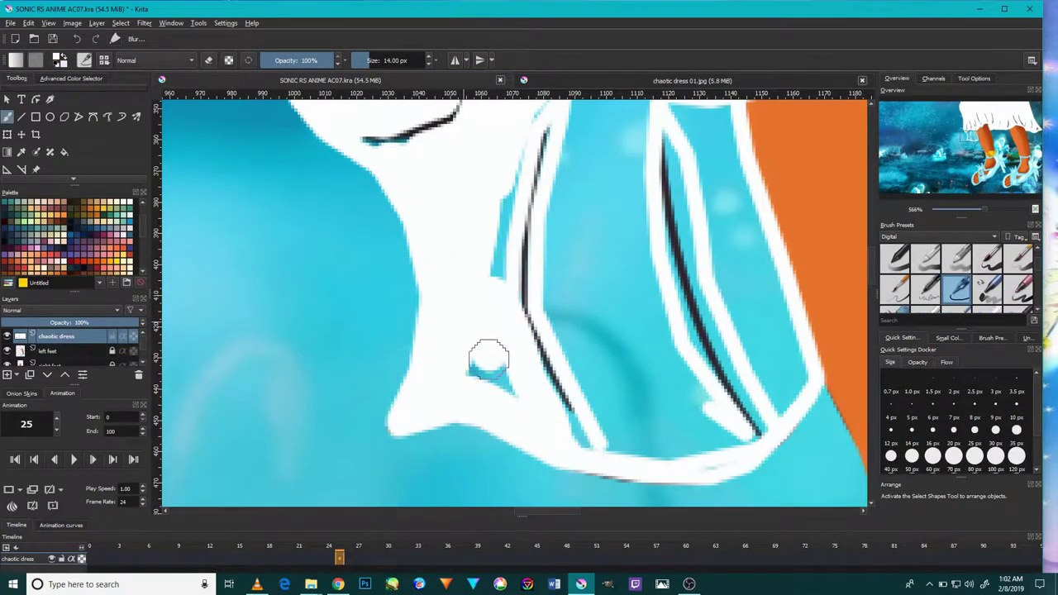
Paint white over the dress's lower inner edge and its blue panel
left_click_drag(507, 173, 500, 311)
scroll(618, 264, "down", 2)
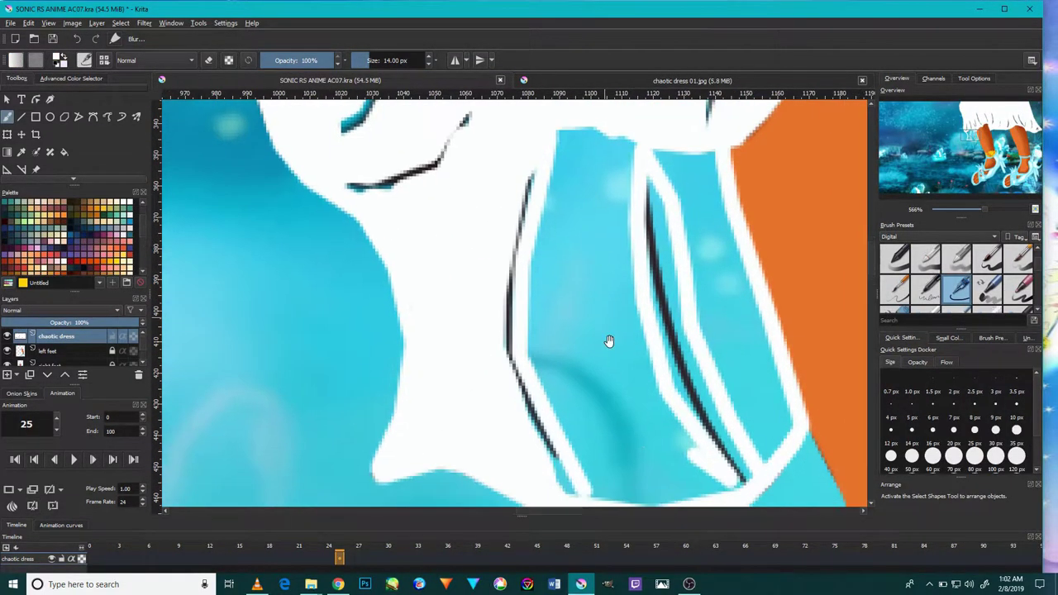
scroll(579, 388, "down", 2)
mouse_move(682, 451)
left_mouse_down()
mouse_move(553, 439)
mouse_move(720, 427)
mouse_move(652, 399)
mouse_move(661, 444)
mouse_move(625, 141)
left_mouse_up()
scroll(672, 432, "down", 1)
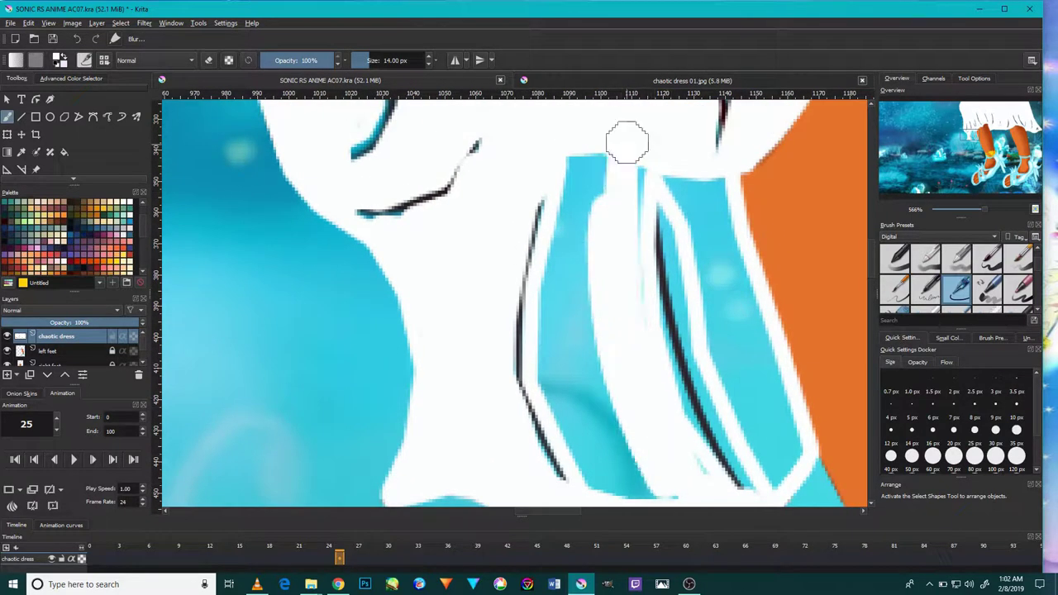
mouse_move(619, 350)
left_mouse_down()
mouse_move(641, 162)
mouse_move(586, 146)
mouse_move(632, 453)
mouse_move(548, 302)
mouse_move(659, 489)
mouse_move(663, 416)
mouse_move(719, 479)
mouse_move(642, 166)
mouse_move(683, 224)
mouse_move(682, 214)
mouse_move(680, 307)
left_mouse_up()
Inspect the hem and shin, then check the chaotic dress 01.jpg reference and return to the artwork
scroll(686, 309, "down", 3)
scroll(686, 309, "down", 2)
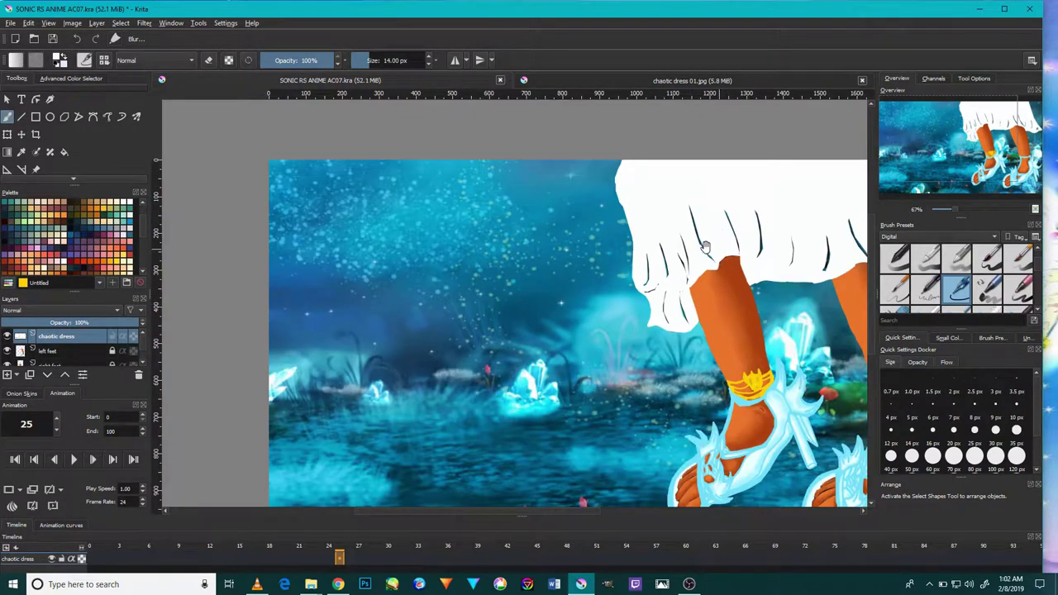
scroll(686, 309, "down", 1)
scroll(686, 309, "down", 1)
scroll(708, 239, "down", 4)
scroll(801, 284, "up", 7)
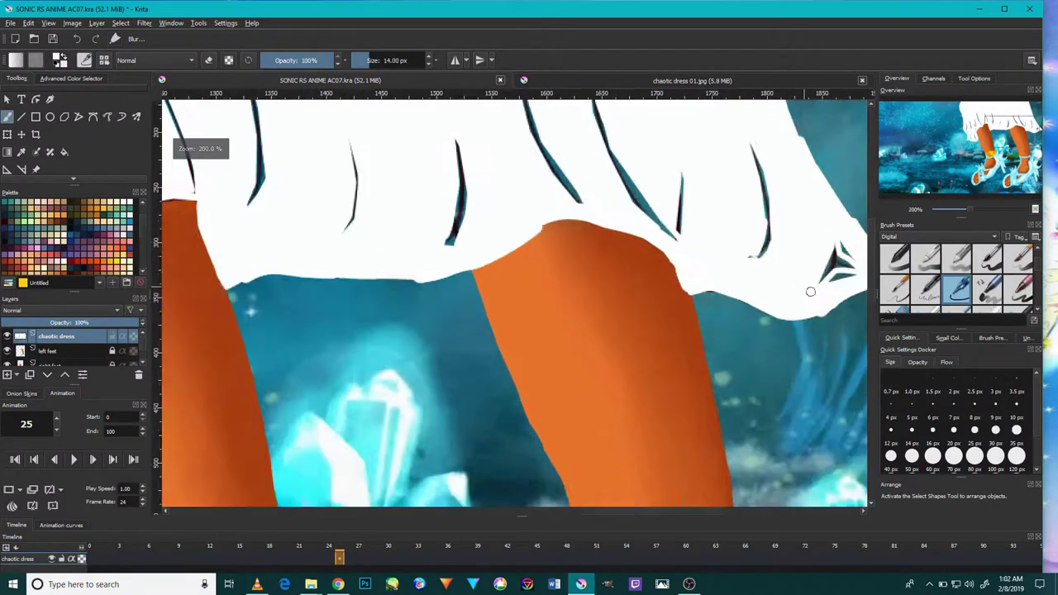
scroll(843, 281, "up", 1)
left_click_drag(859, 273, 739, 350)
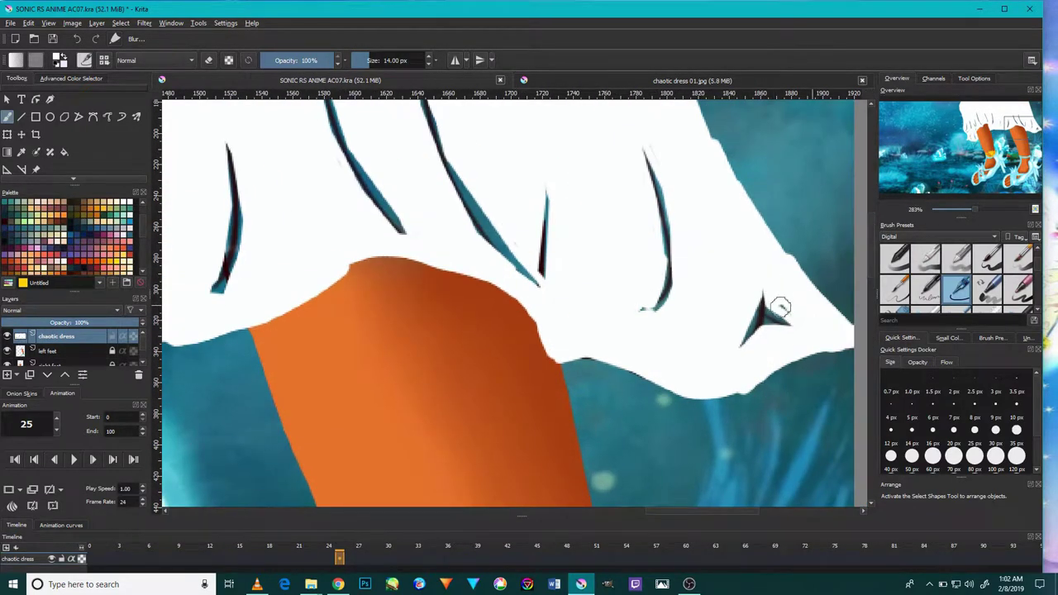
scroll(508, 231, "down", 4)
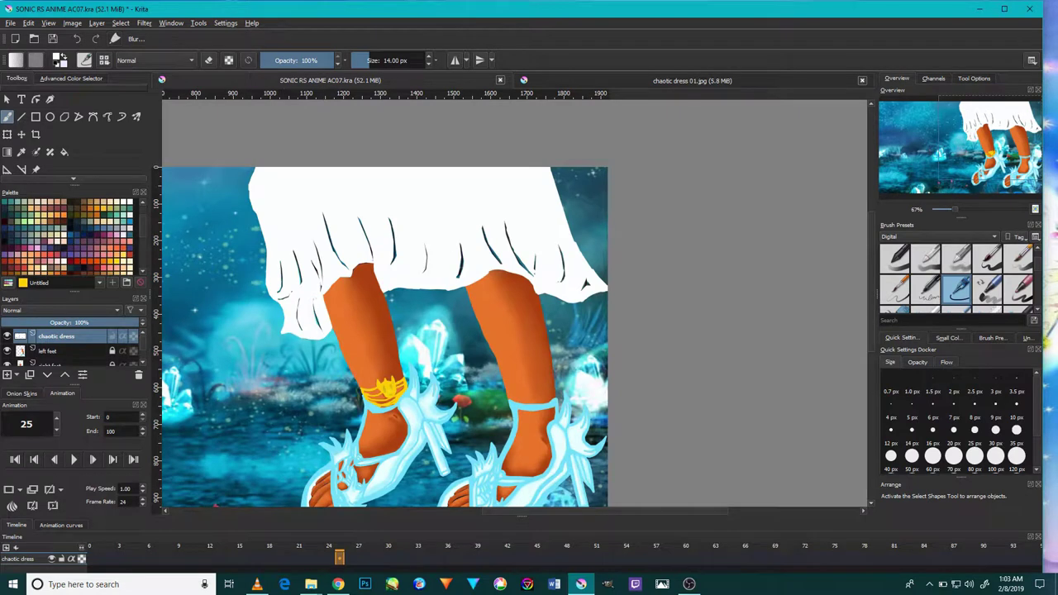
left_click(698, 82)
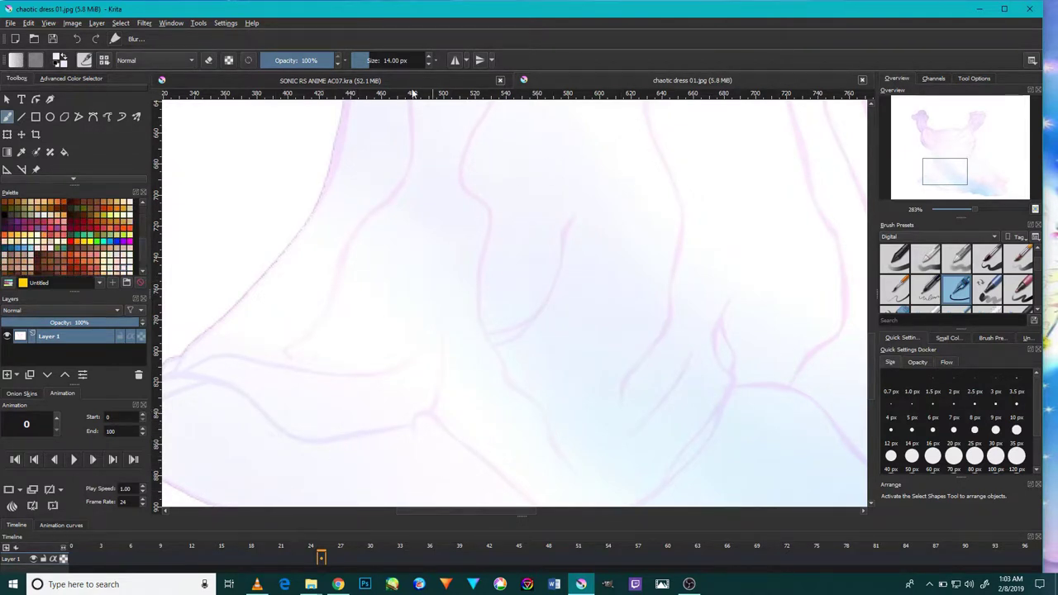
left_click(364, 81)
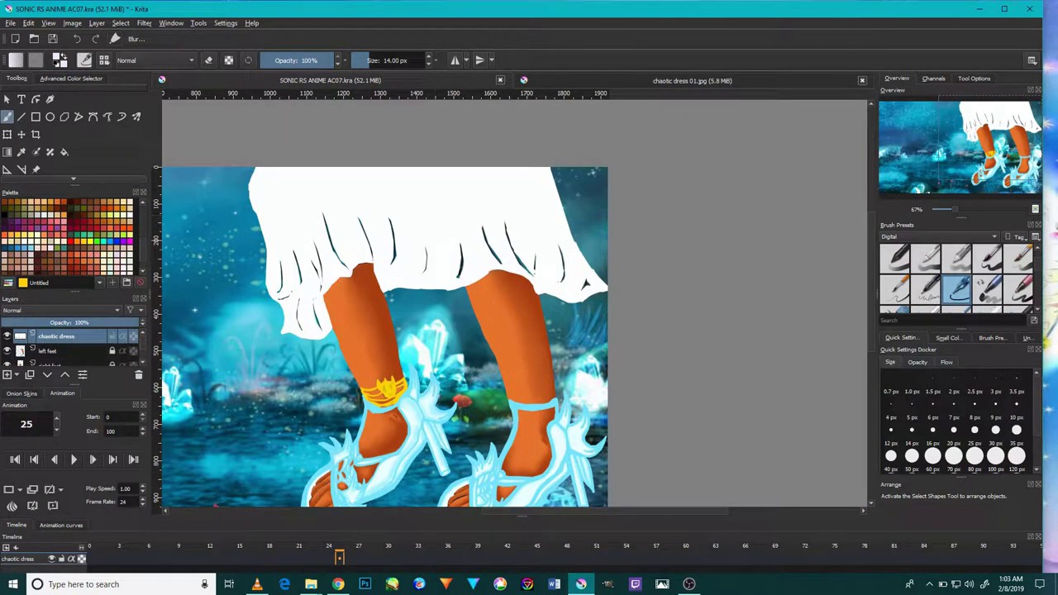
Switch to a different brush preset and shrink the brush size
scroll(993, 264, "up", 2)
left_click(990, 259)
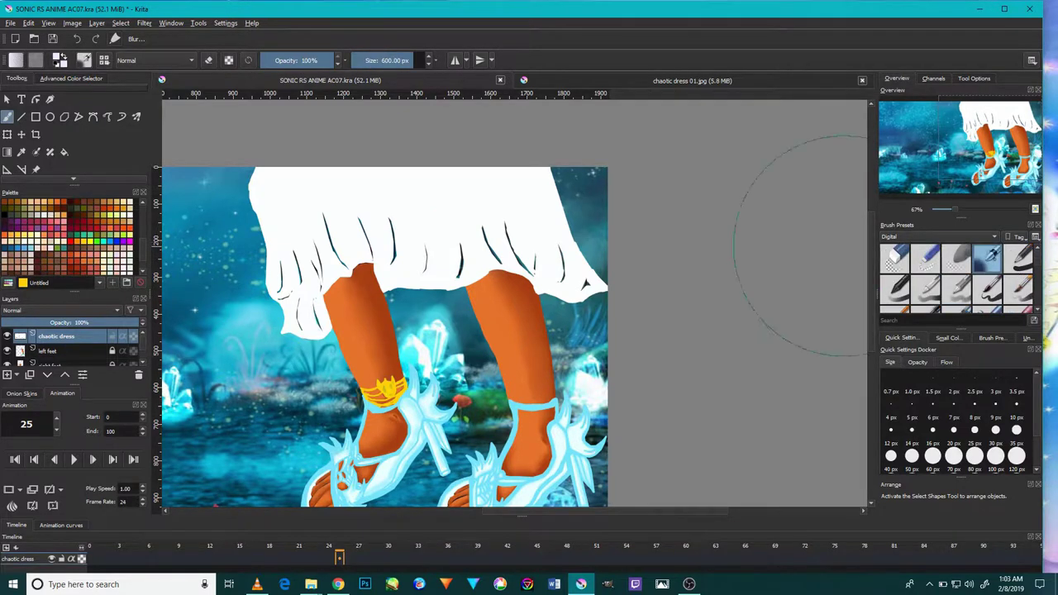
scroll(413, 177, "down", 1)
left_click_drag(404, 179, 696, 287)
Trace the dress's left edge and fill white strips to widen the dress
left_click_drag(491, 190, 482, 254)
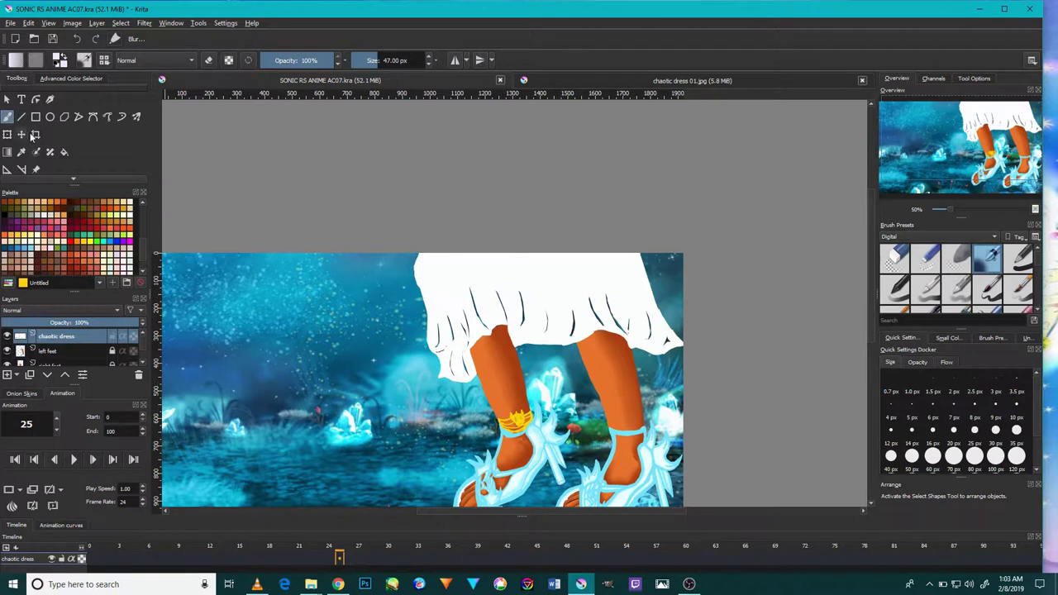
scroll(432, 260, "up", 3)
scroll(396, 307, "up", 2)
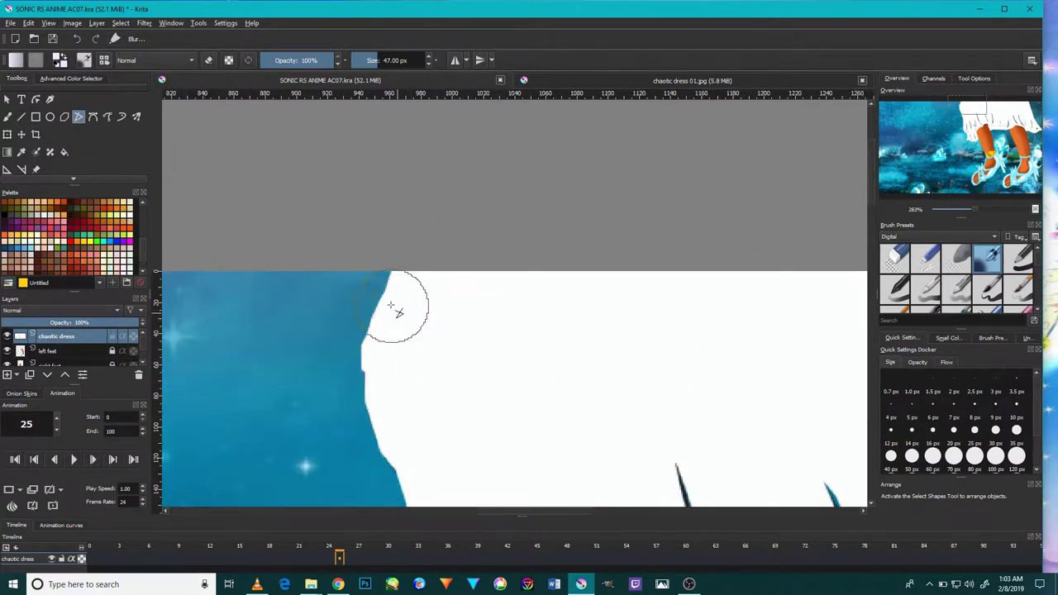
left_click_drag(403, 264, 368, 338)
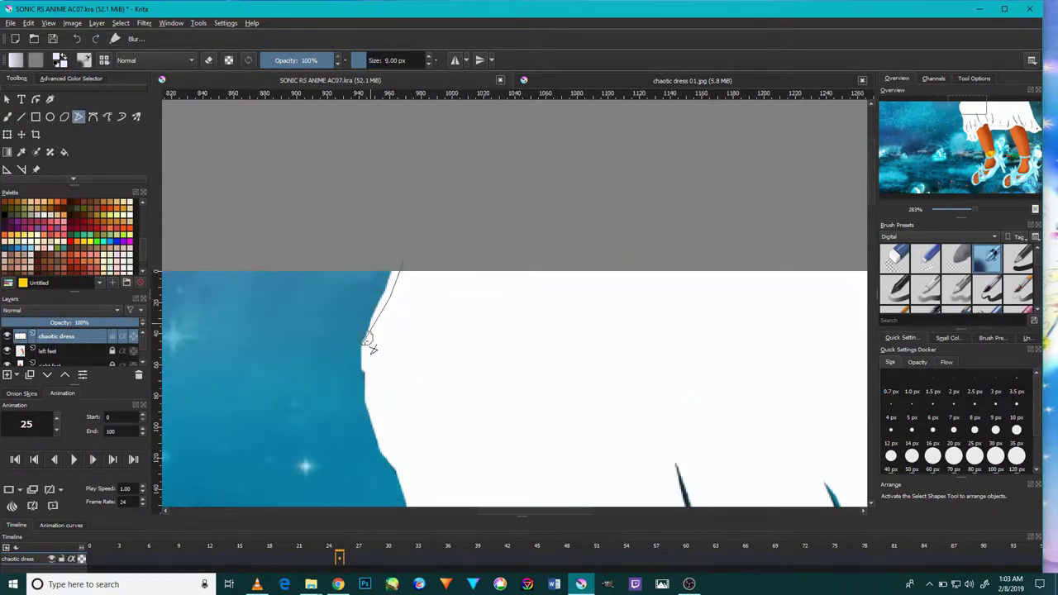
left_click_drag(384, 457, 390, 465)
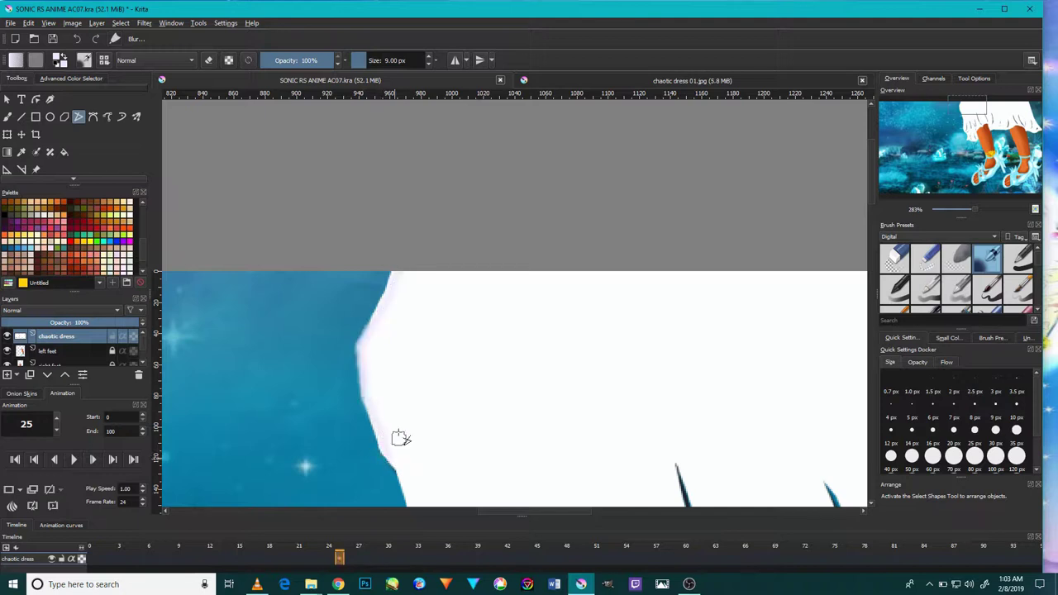
left_click_drag(395, 263, 397, 279)
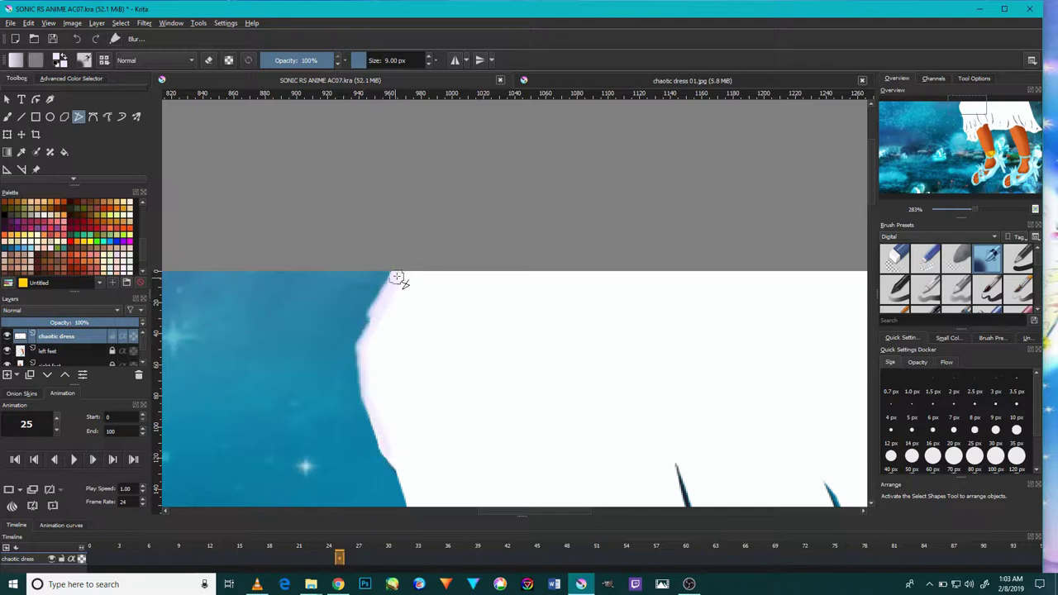
Trace the hem edge rightward across the dress, panning along it
scroll(402, 460, "down", 1)
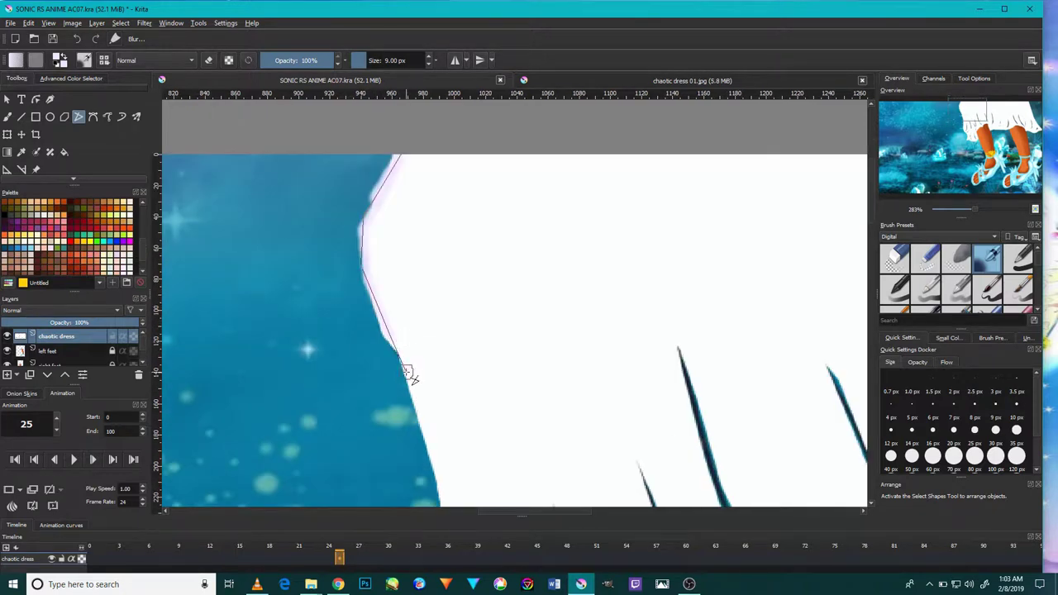
scroll(424, 432, "down", 1)
scroll(438, 396, "down", 1)
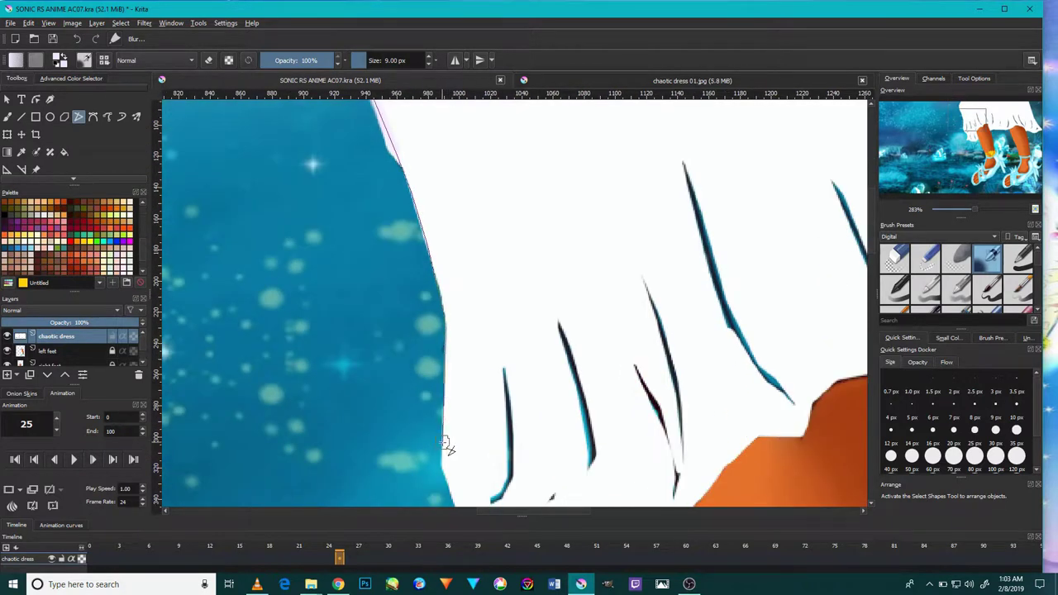
scroll(448, 444, "down", 1)
scroll(500, 442, "down", 1)
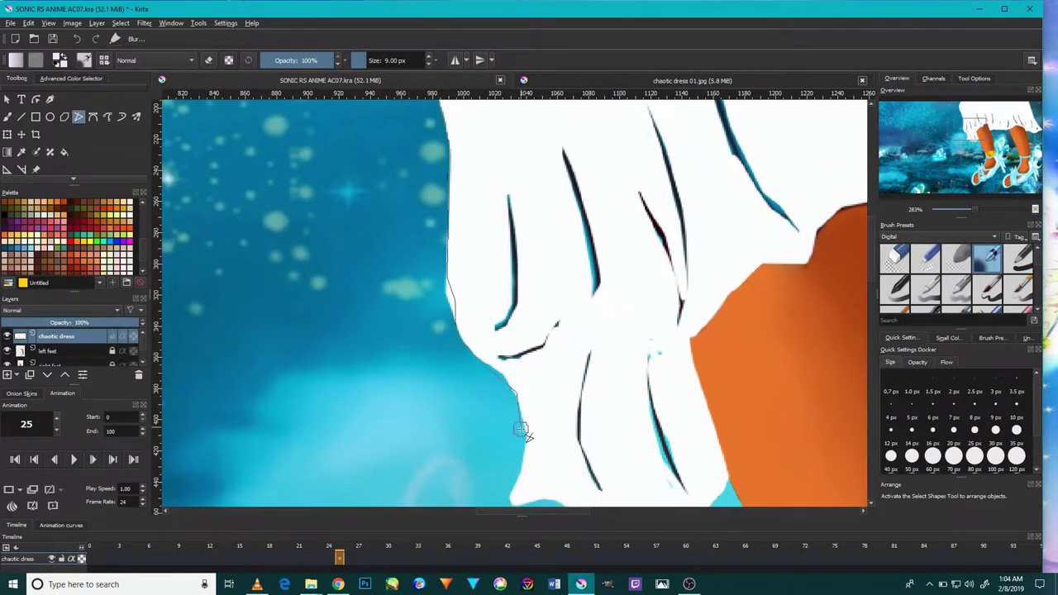
scroll(526, 461, "down", 1)
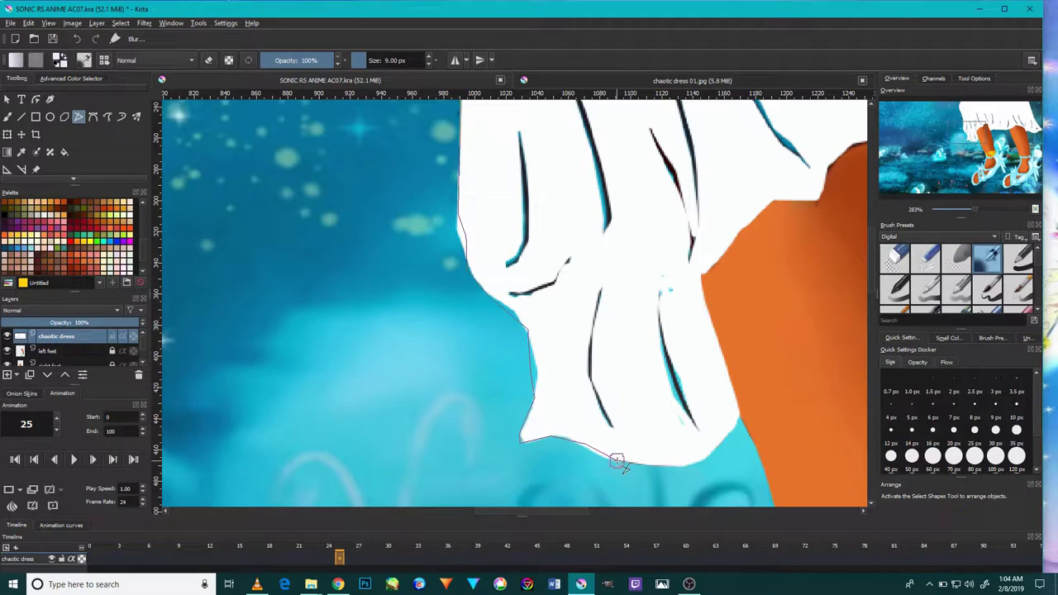
scroll(703, 375, "up", 1)
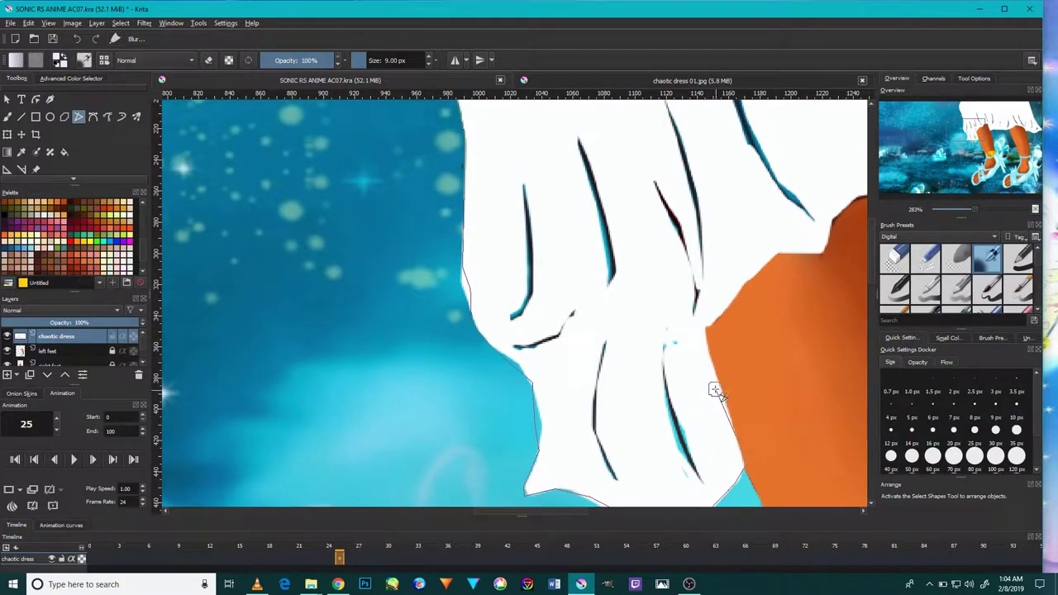
left_click_drag(807, 258, 743, 332)
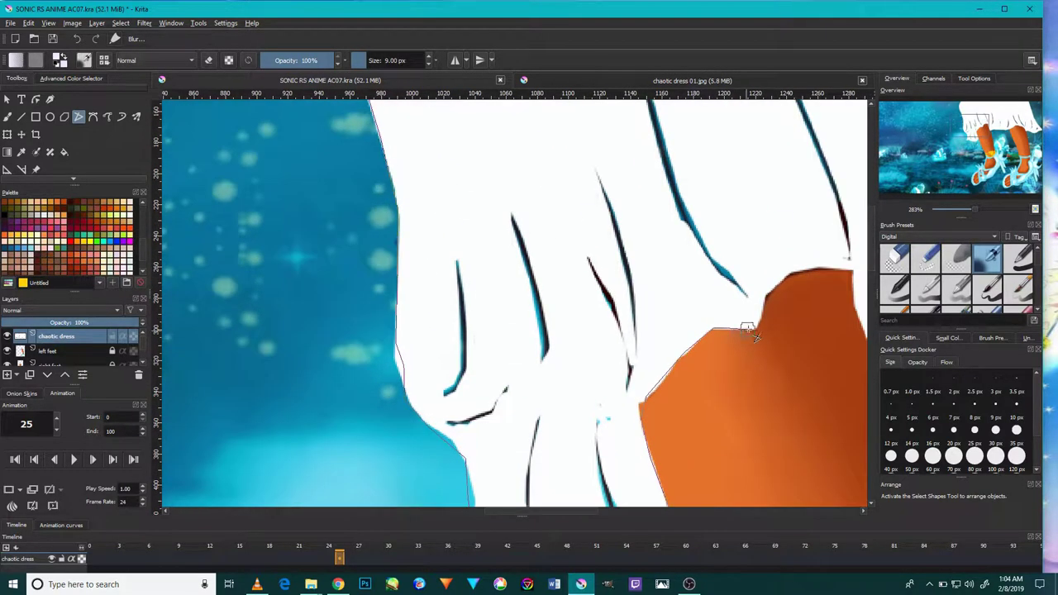
left_click_drag(842, 266, 725, 291)
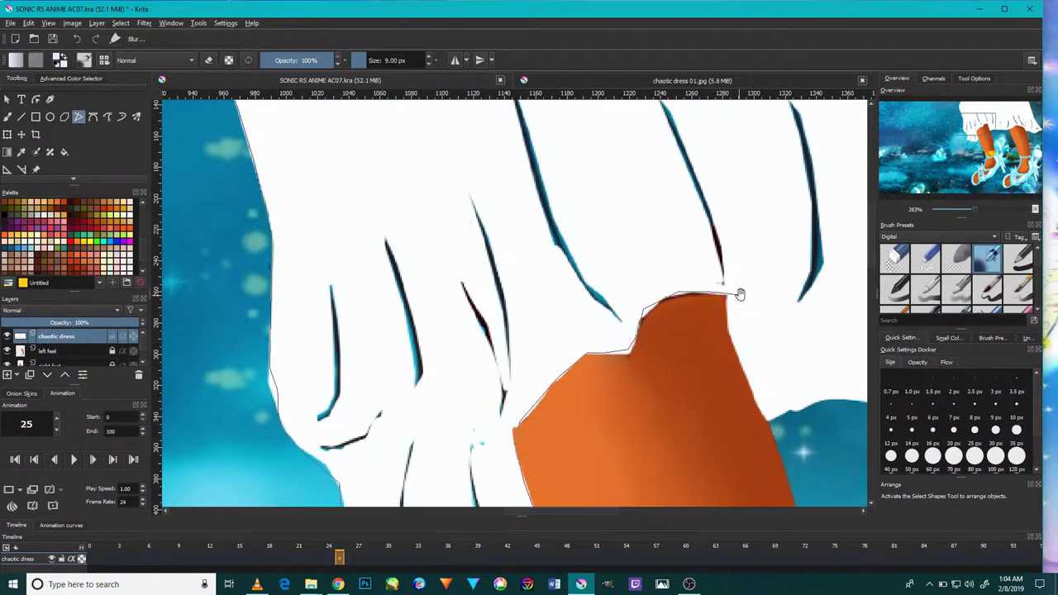
left_click_drag(761, 415, 689, 406)
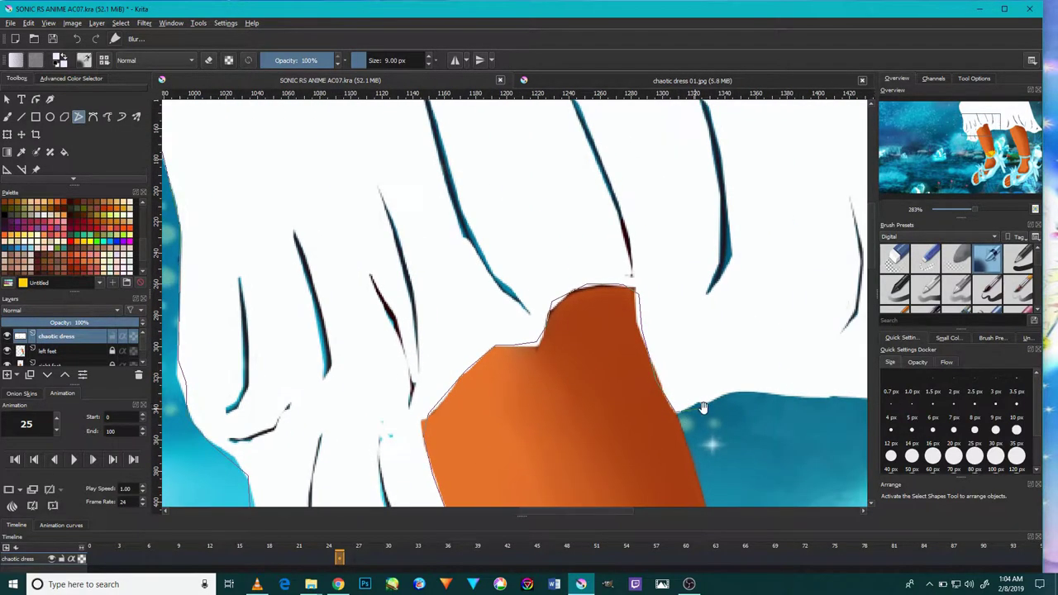
left_click_drag(808, 393, 703, 382)
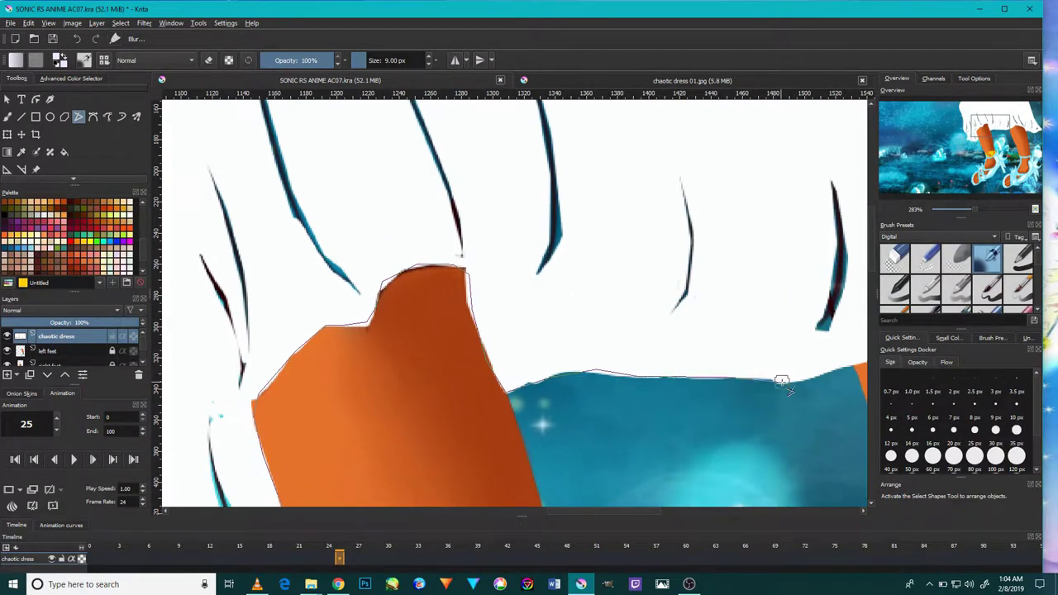
Continue the hem trace down the orange leg's edge to the hem's right end
left_click_drag(779, 382, 741, 386)
left_click_drag(838, 326, 743, 373)
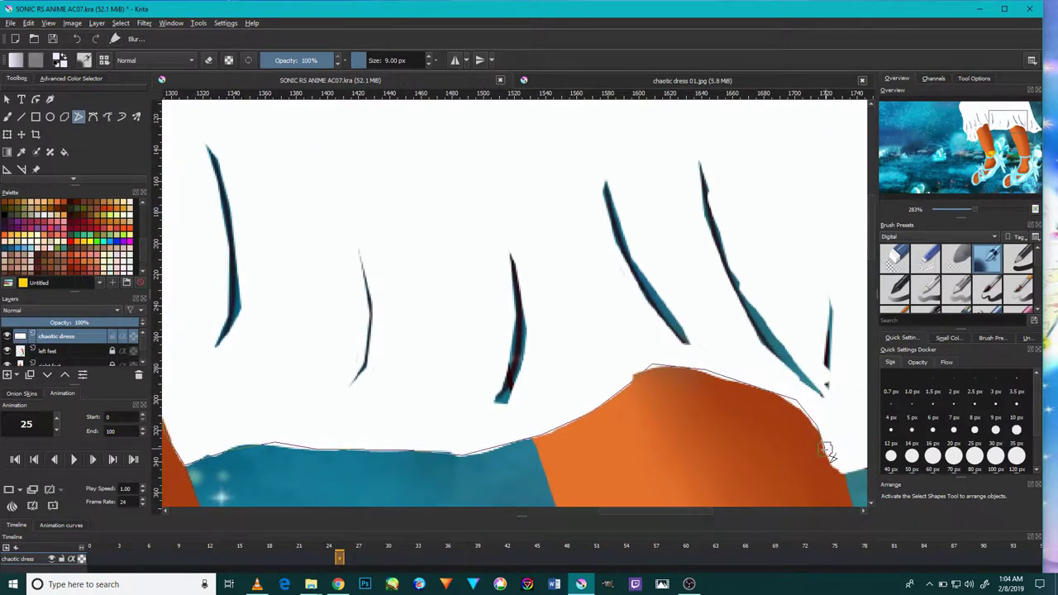
mouse_move(826, 450)
left_mouse_down()
mouse_move(806, 451)
mouse_move(797, 413)
left_mouse_up()
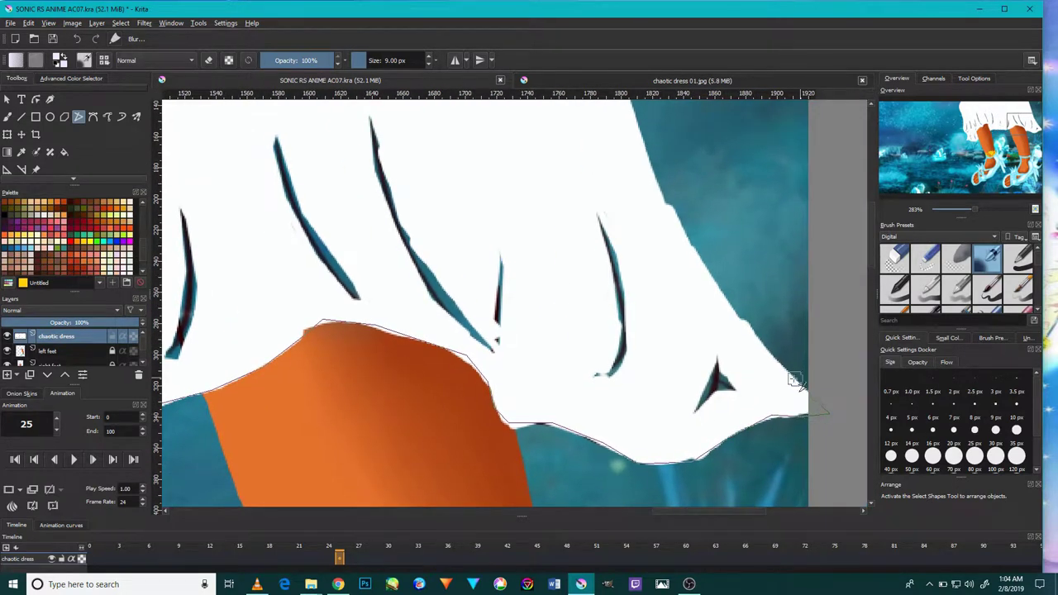
left_click_drag(737, 321, 711, 402)
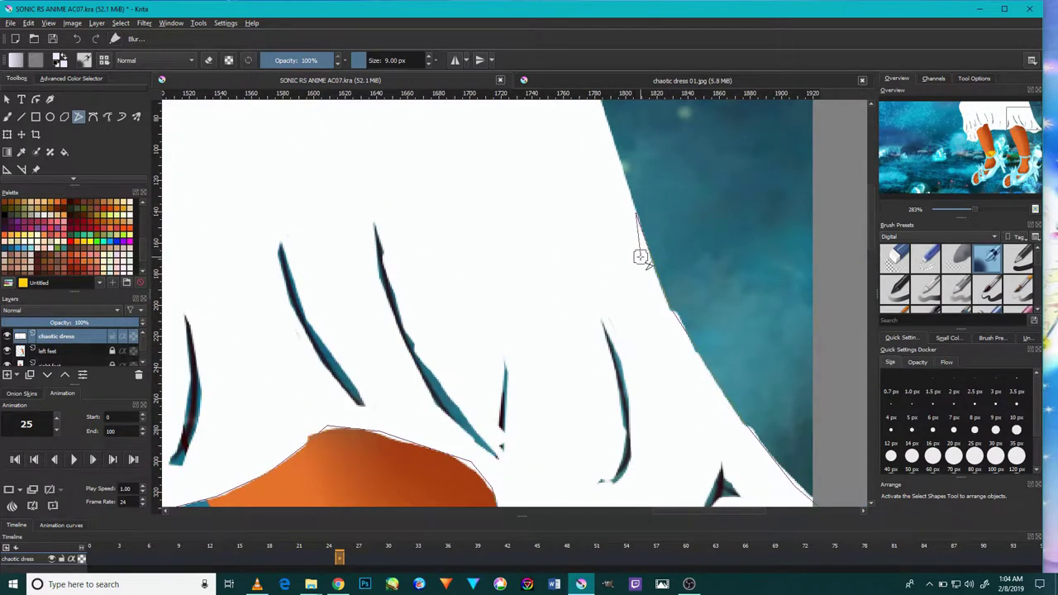
left_click_drag(642, 173, 692, 248)
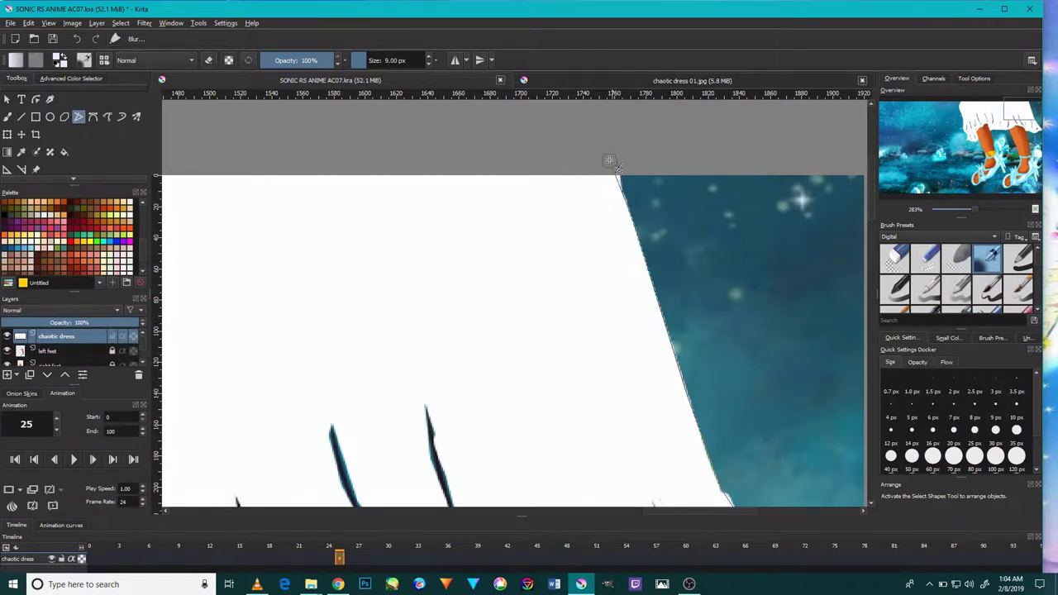
scroll(569, 343, "down", 4)
scroll(303, 444, "up", 3)
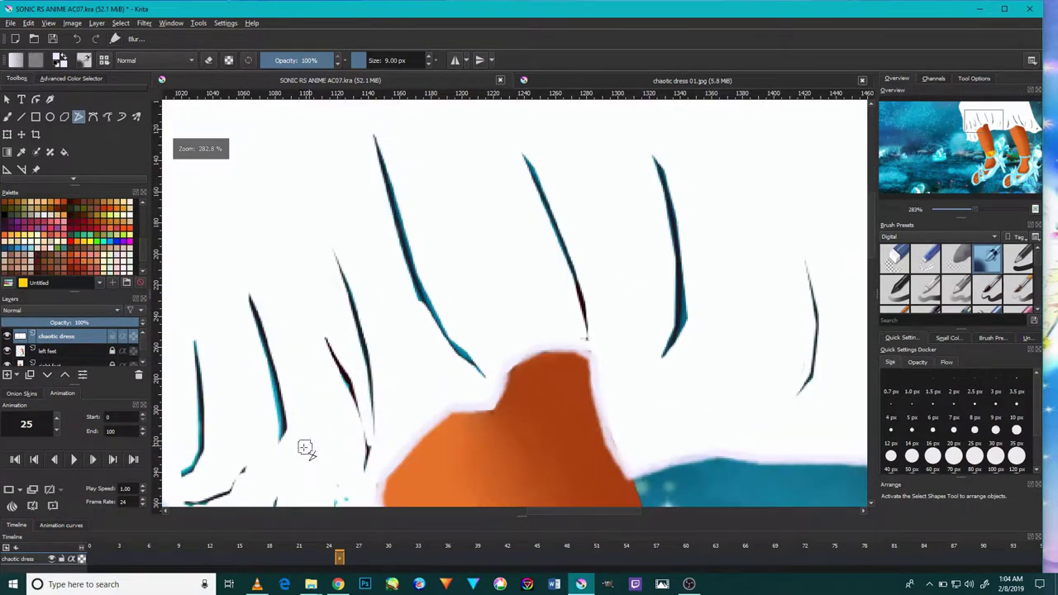
Start a polyline at the hem's left side, running to the leg's top edge
scroll(338, 417, "down", 1)
scroll(354, 413, "up", 1)
scroll(371, 406, "up", 1)
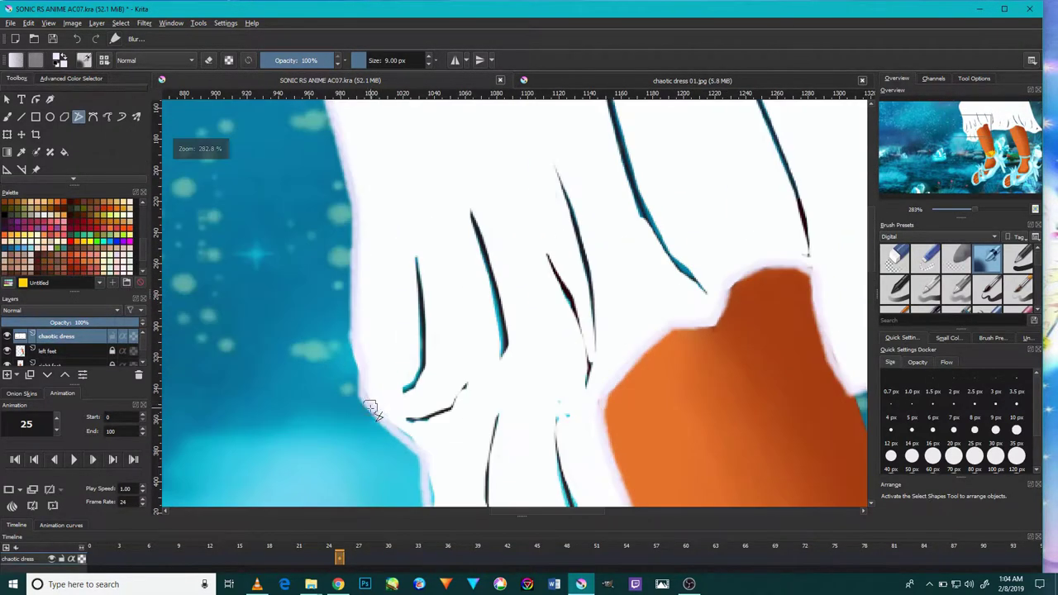
left_click(501, 358)
left_click(578, 381)
left_click(604, 381)
left_click(666, 312)
left_click(704, 291)
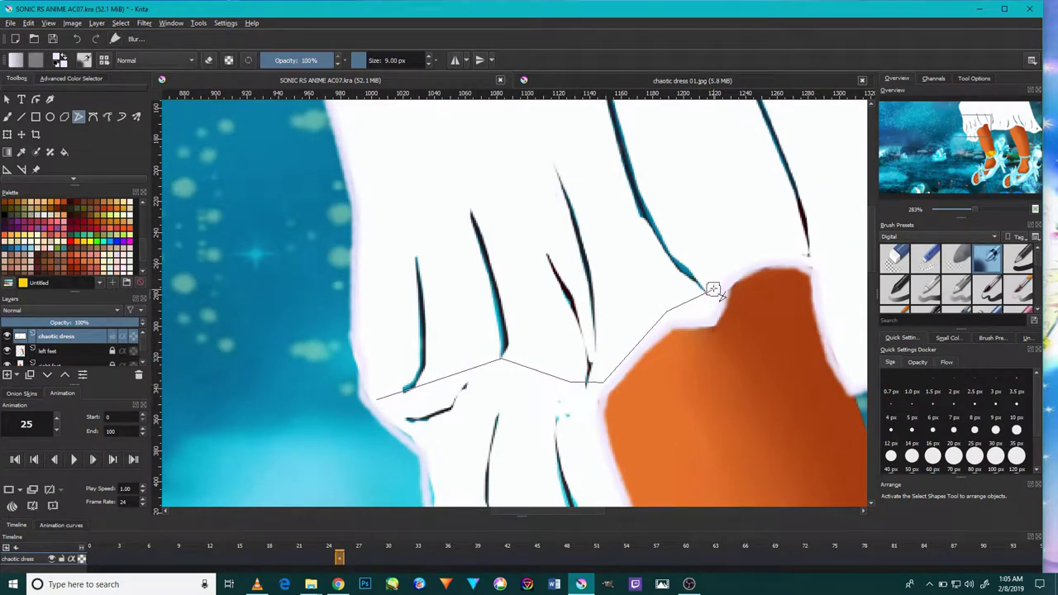
left_click_drag(783, 288, 554, 354)
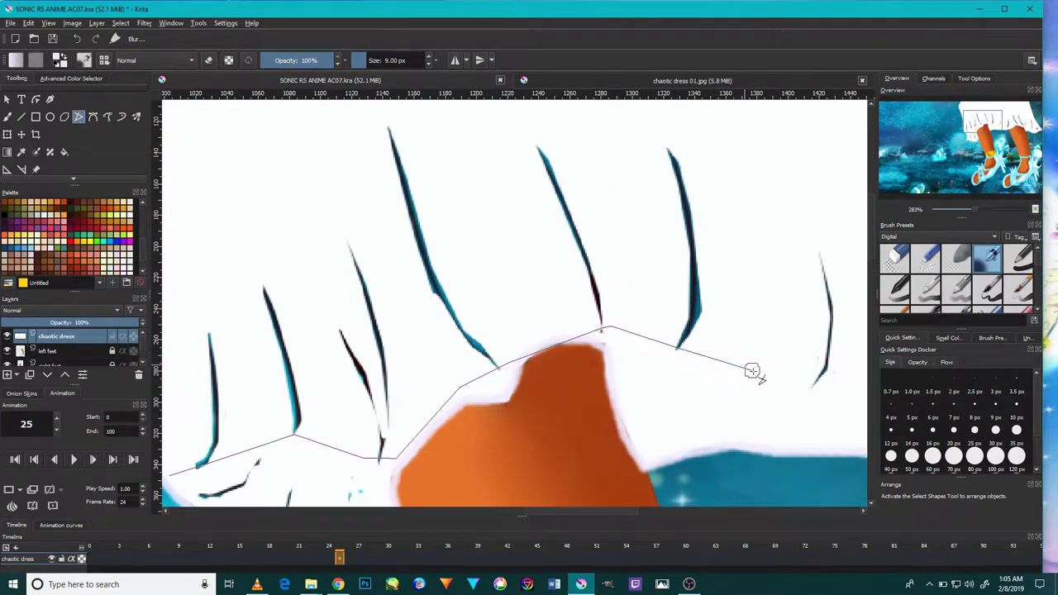
Continue the line along the hem to its right tip and finish it to soften the edge
left_click(818, 388)
left_click_drag(818, 389, 665, 407)
left_click(810, 418)
mouse_move(818, 417)
left_mouse_down()
mouse_move(694, 447)
mouse_move(711, 409)
mouse_move(745, 418)
left_mouse_up()
left_click(709, 413)
left_click(787, 388)
left_click(810, 443)
mouse_move(807, 442)
left_mouse_down()
mouse_move(739, 437)
mouse_move(739, 402)
left_mouse_up()
left_click(768, 424)
mouse_move(822, 439)
left_mouse_down()
mouse_move(779, 432)
mouse_move(774, 408)
left_mouse_up()
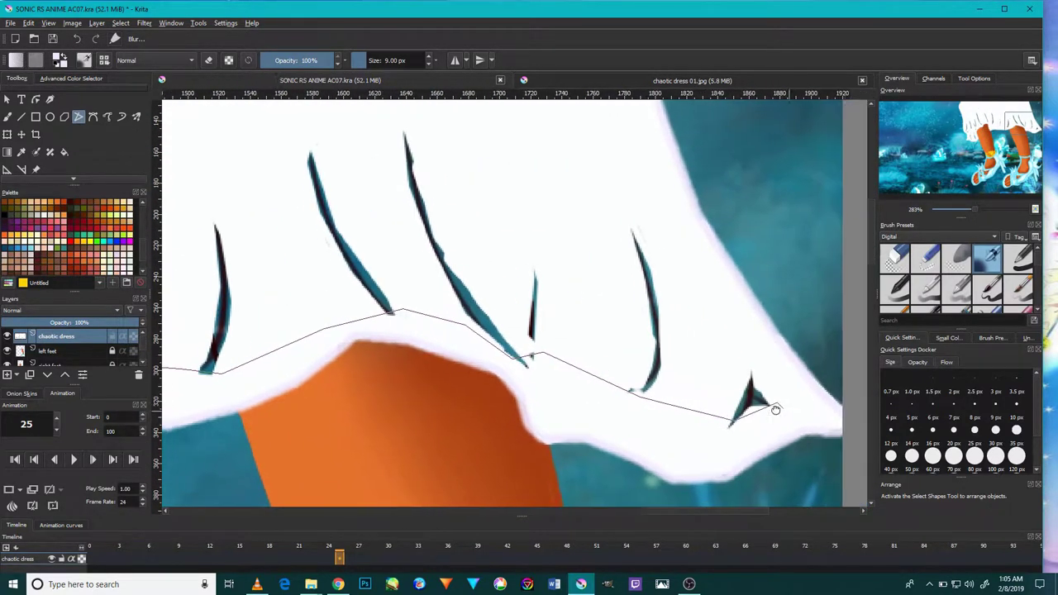
double_click(827, 413)
Draw a second line across the hem to the leg's top corner, blurring that edge
scroll(725, 373, "down", 2)
scroll(724, 372, "down", 2)
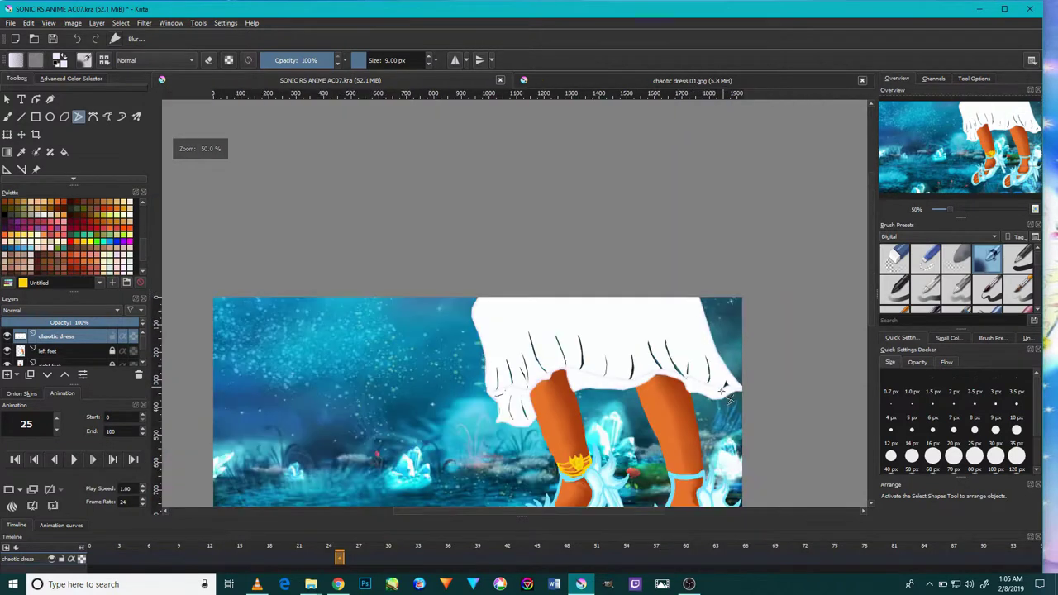
scroll(375, 440, "up", 2)
scroll(376, 440, "up", 3)
left_click(247, 339)
left_click(314, 309)
left_click(457, 317)
left_click(582, 206)
left_click(690, 176)
double_click(747, 205)
Outline the orange leg's edge where the white hem overlaps it
scroll(634, 331, "down", 2)
scroll(653, 327, "up", 2)
scroll(663, 318, "up", 2)
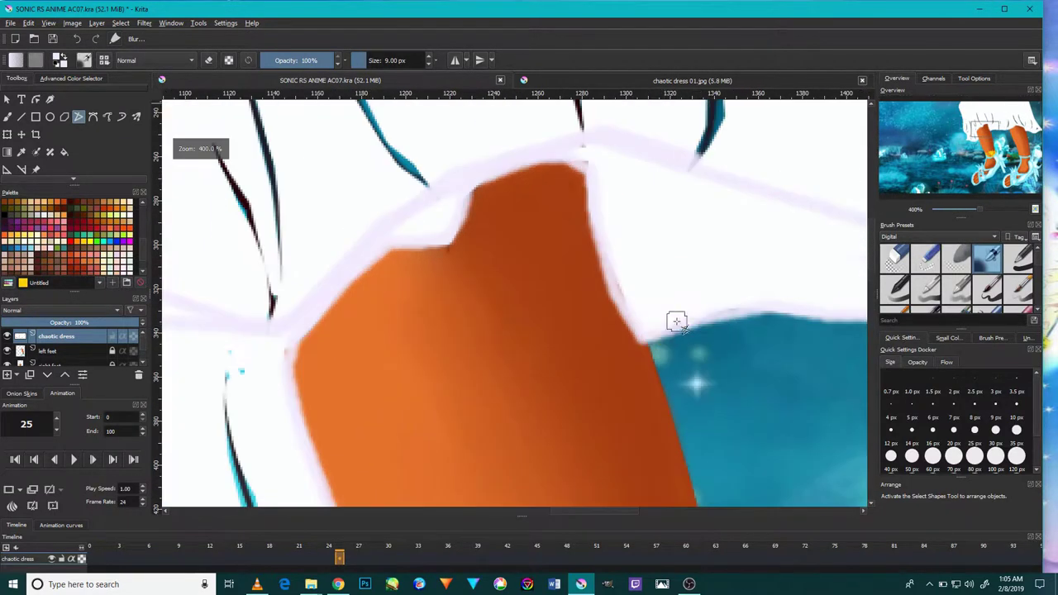
left_click(648, 332)
left_click(717, 304)
mouse_move(776, 295)
left_mouse_down()
mouse_move(701, 335)
mouse_move(646, 323)
left_mouse_up()
left_click(761, 323)
left_click_drag(760, 323, 687, 341)
left_click(704, 341)
left_click_drag(788, 293, 711, 342)
left_click(722, 318)
Extend the outline across the dress to the white/teal edge and close it to fill white
left_click(771, 309)
mouse_move(786, 321)
left_mouse_down()
mouse_move(736, 343)
mouse_move(660, 305)
left_mouse_up()
left_click(735, 343)
left_click(752, 396)
left_click(774, 418)
left_click_drag(843, 420, 727, 388)
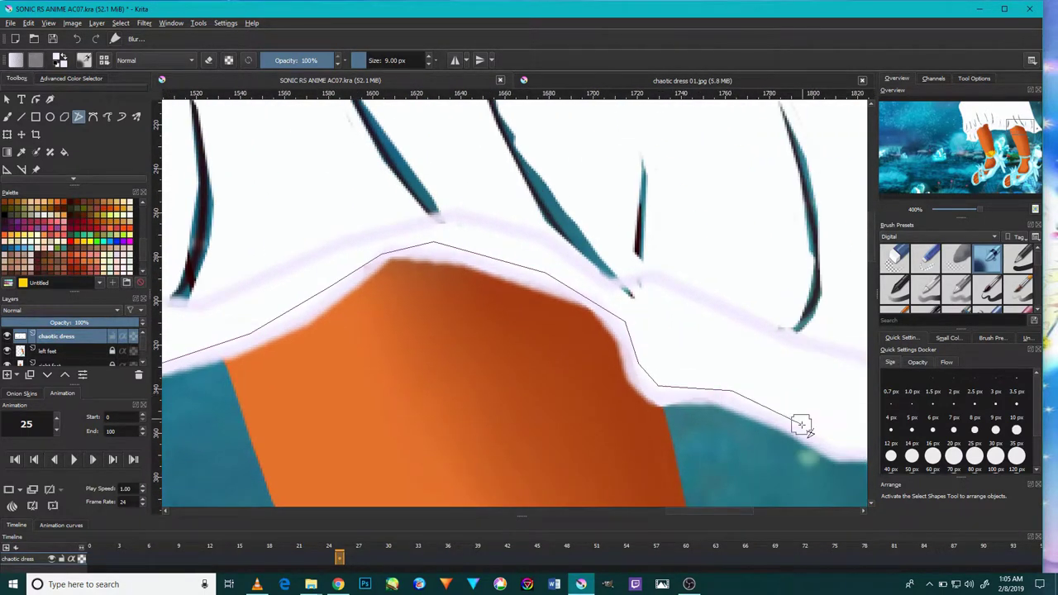
left_click_drag(802, 421, 727, 416)
left_click(727, 415)
left_click(788, 394)
left_click_drag(788, 394, 850, 373)
double_click(830, 380)
Outline and fill a second hem shape on the right, then view the whole skirt and legs
left_click(802, 370)
left_click(756, 364)
left_click(704, 382)
left_click(398, 291)
left_click_drag(283, 248, 441, 305)
left_click(441, 305)
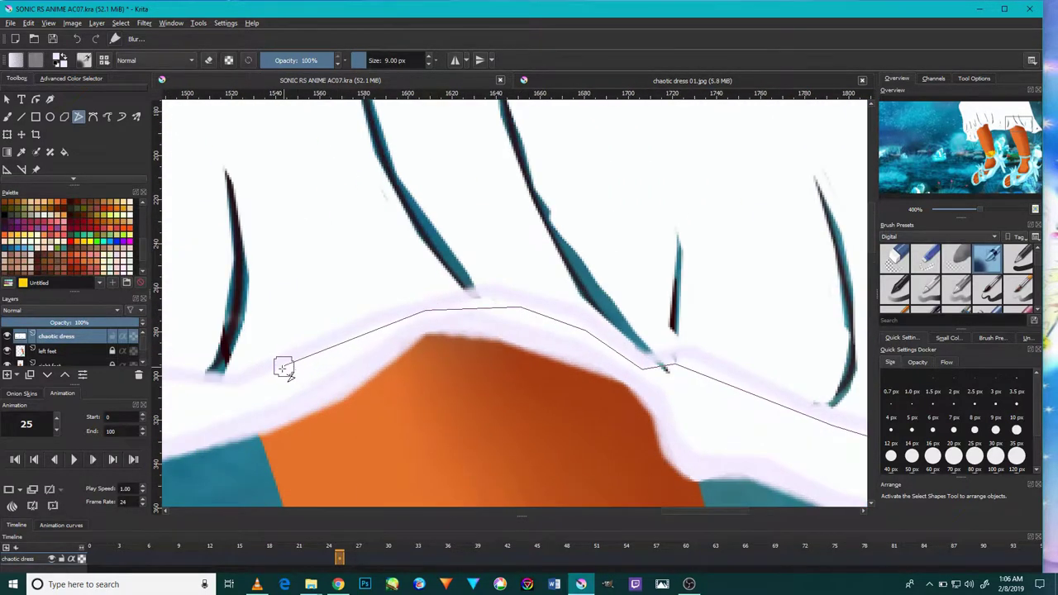
left_click(243, 377)
left_click_drag(243, 378, 396, 360)
left_click_drag(255, 338, 552, 408)
left_click(399, 358)
double_click(263, 347)
key("1")
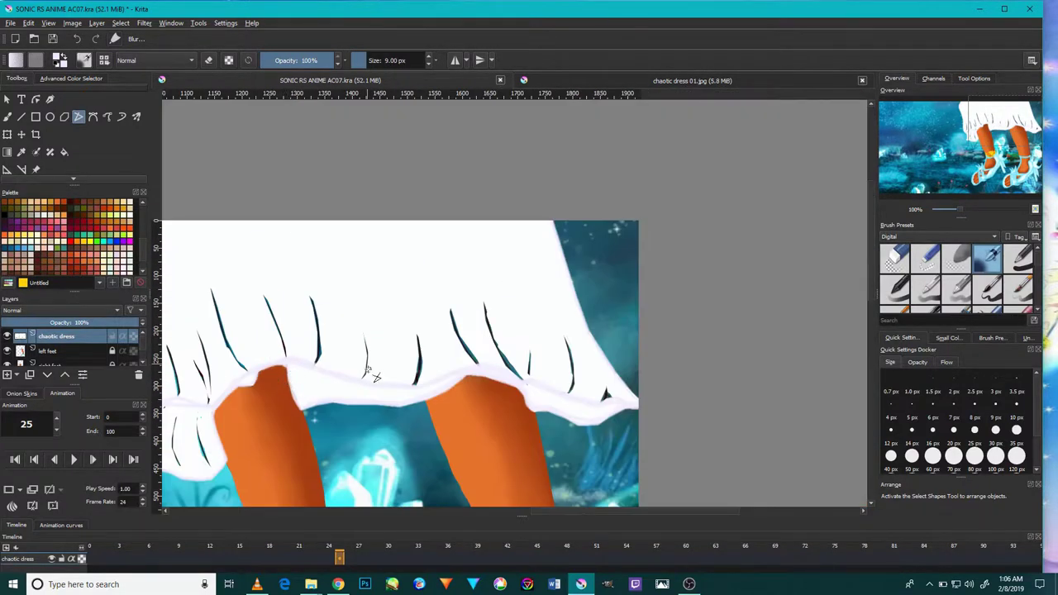
Soften the dress's right edge with three lavender blur polylines
scroll(503, 330, "up", 4)
left_click(486, 201)
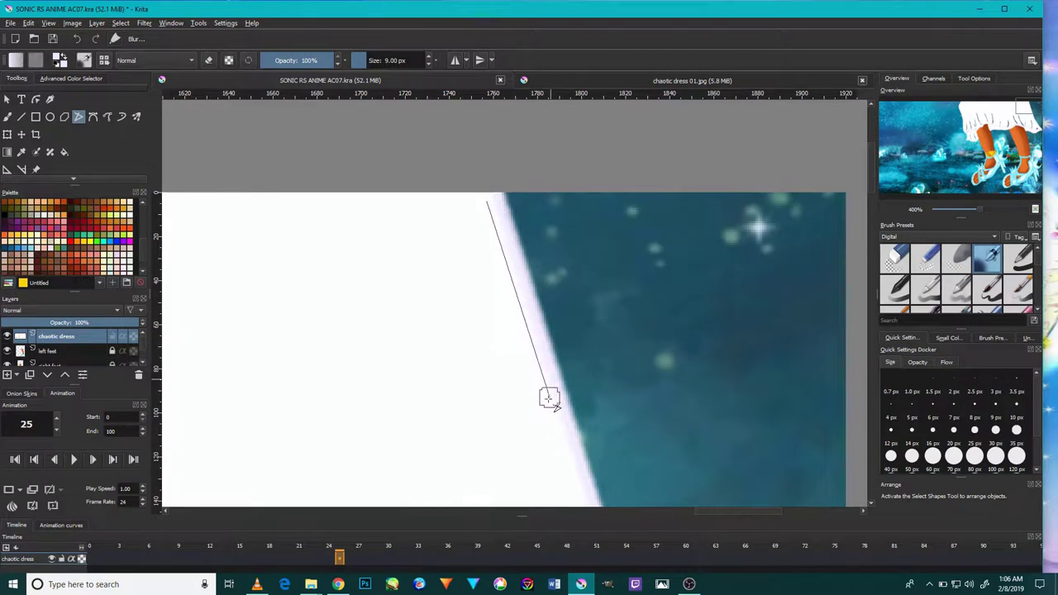
double_click(545, 396)
left_click(489, 184)
double_click(525, 354)
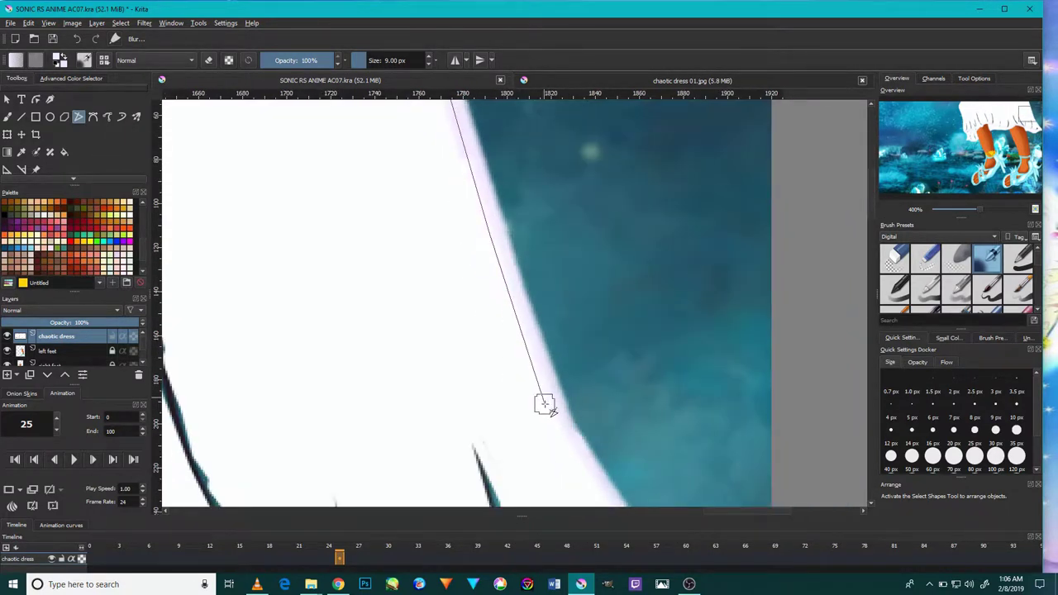
scroll(543, 402, "down", 5)
scroll(578, 364, "down", 1)
left_click(626, 405)
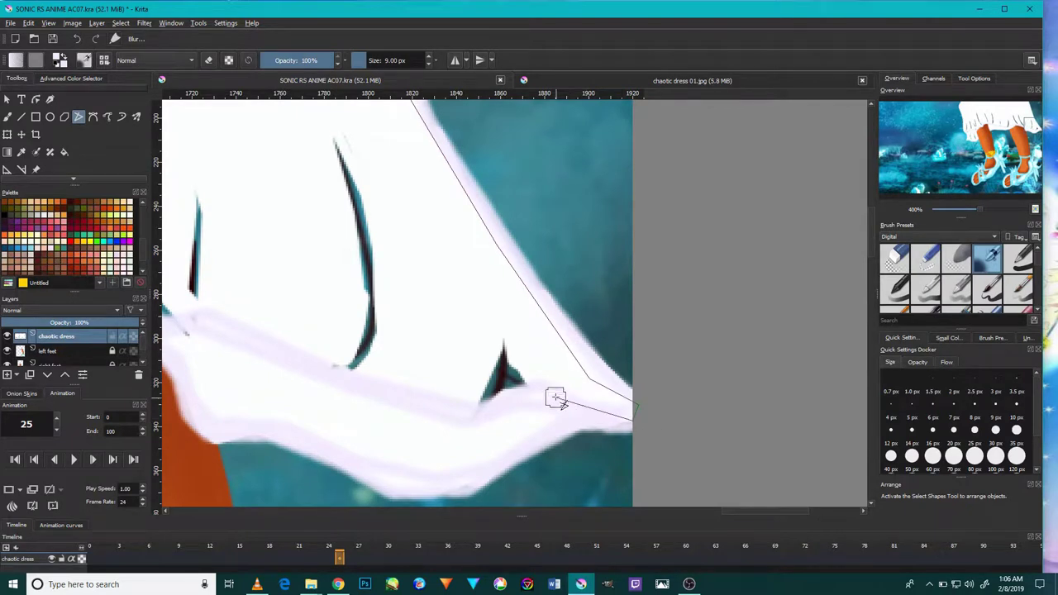
double_click(504, 384)
Trace blur points along the lower dress edge and up its left side
scroll(504, 384, "down", 5)
scroll(384, 389, "up", 4)
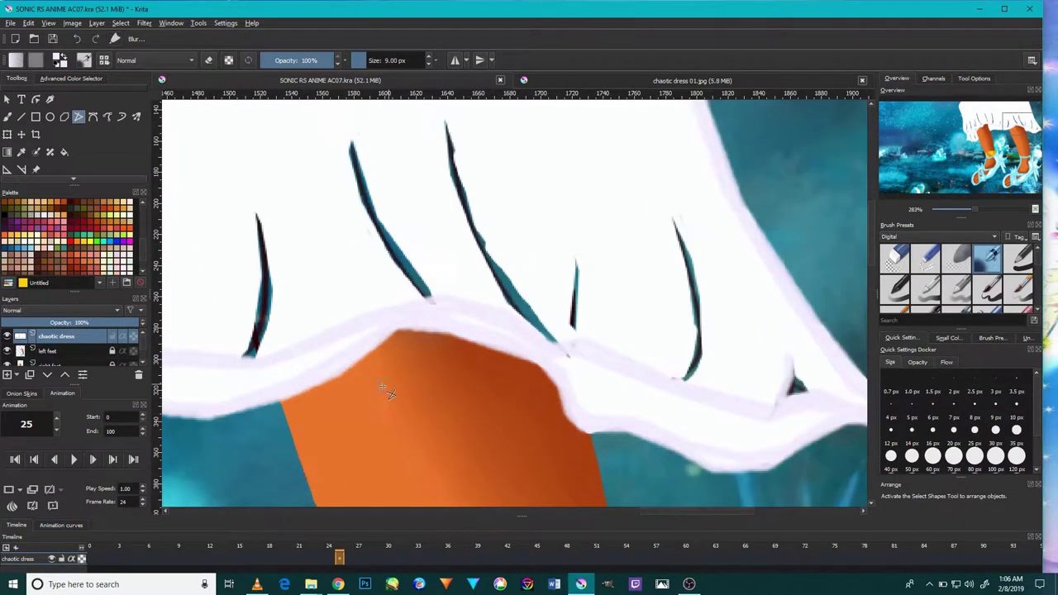
scroll(355, 386, "left", 3)
scroll(468, 361, "left", 3)
left_click(385, 463)
scroll(331, 430, "left", 1)
left_click(429, 400)
left_click(291, 438)
left_click(280, 376)
Outline the hem's left end as a closed polygon and fill it white
scroll(290, 347, "up", 2)
scroll(256, 239, "up", 2)
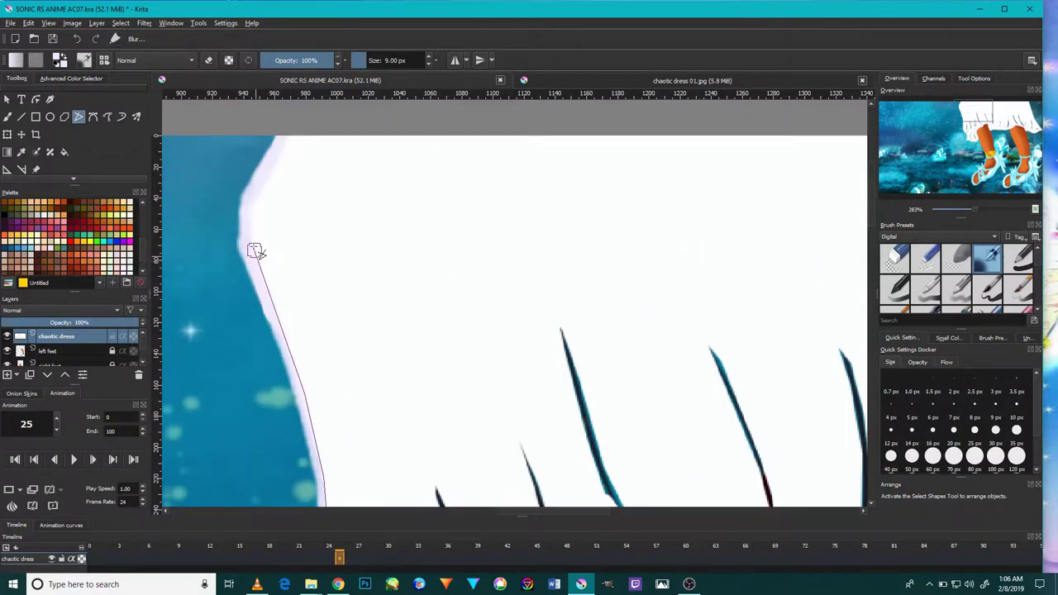
scroll(434, 422, "down", 3)
scroll(434, 422, "down", 3, "ctrl")
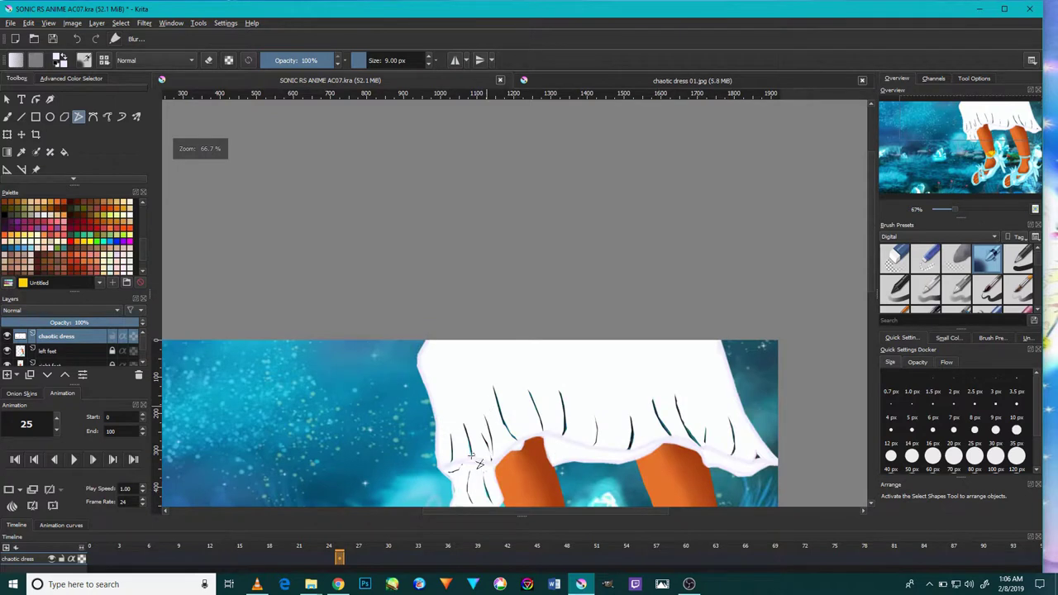
scroll(435, 423, "down", 2, "ctrl")
scroll(510, 446, "up", 5, "ctrl")
scroll(510, 446, "right", 1)
scroll(538, 406, "up", 1, "ctrl")
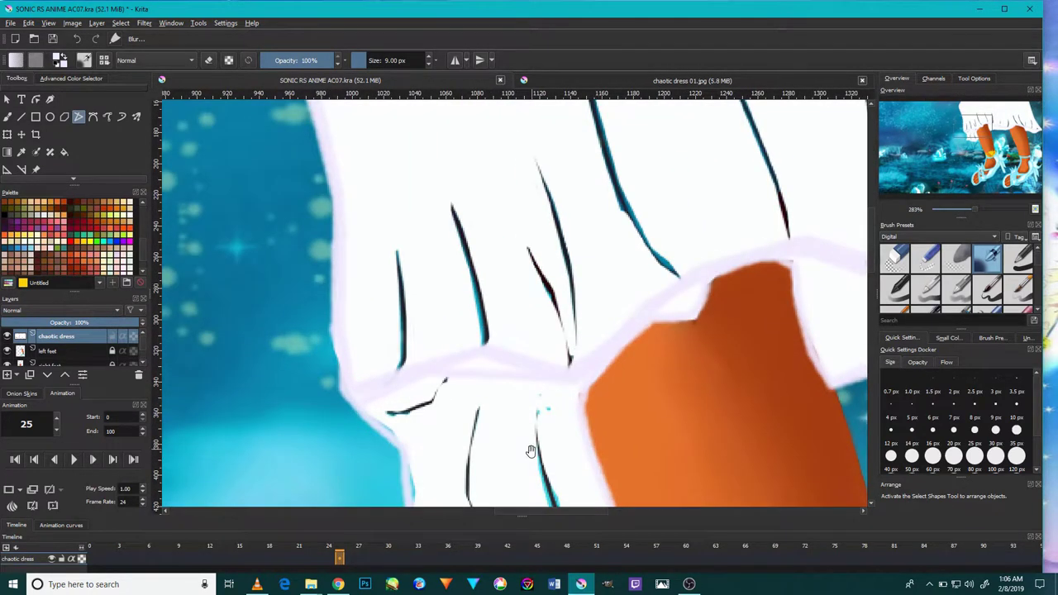
scroll(413, 299, "up", 1, "ctrl")
left_click(427, 312)
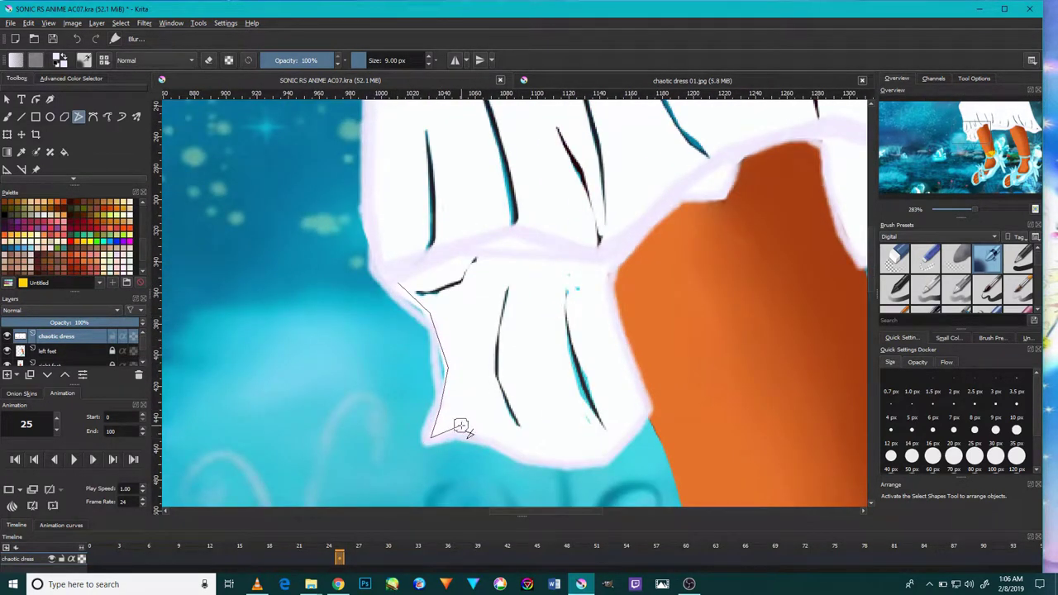
left_click(534, 458)
left_click(640, 403)
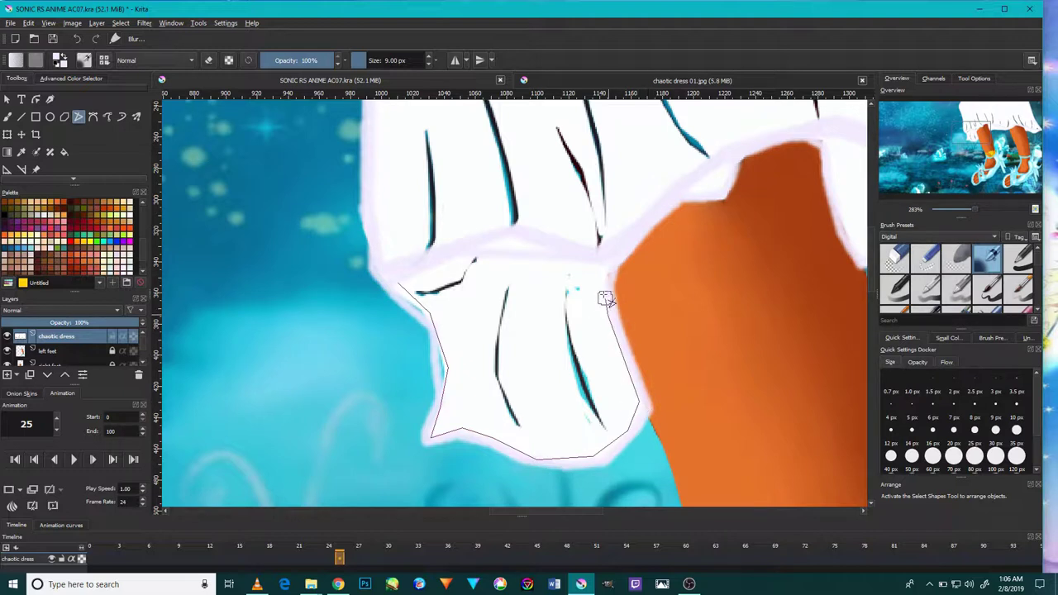
double_click(616, 256)
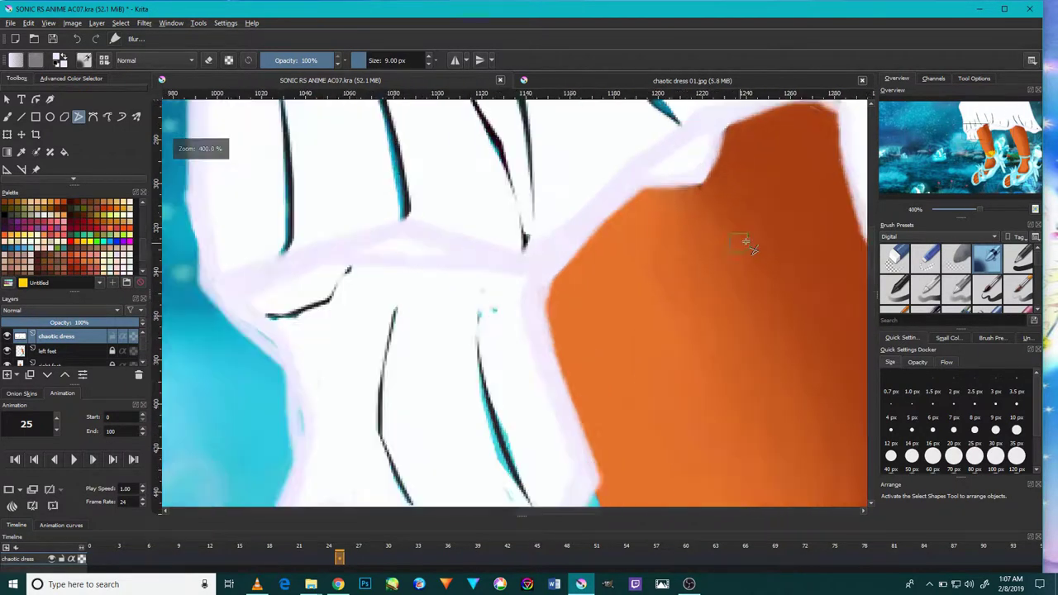
Move to the other part of the skirt and start a new outline along the hem
scroll(743, 243, "down", 3)
scroll(562, 345, "up", 2)
left_click_drag(562, 345, 553, 374)
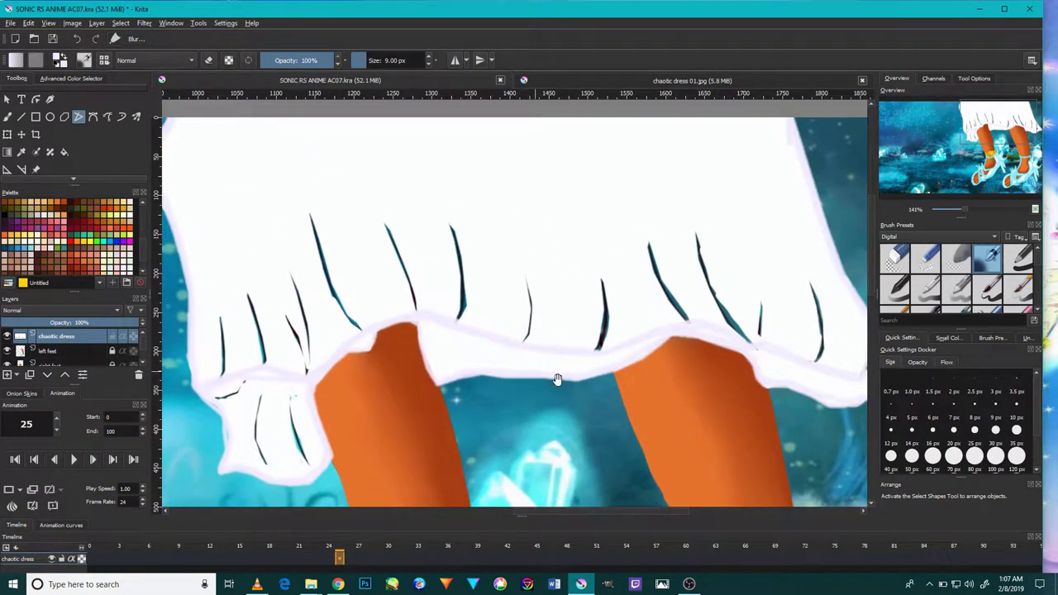
scroll(456, 363, "up", 2)
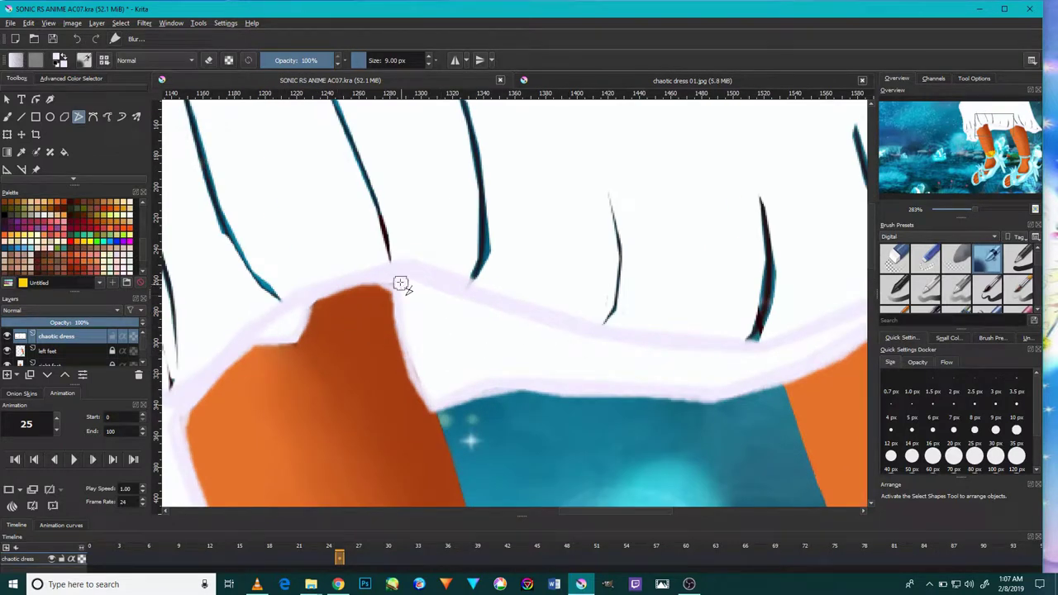
left_click(435, 392)
left_click(487, 377)
left_click(644, 381)
Add a final hem point, view the whole skirt, then switch to SONIC RS ANIME AC07.kra
left_click(794, 370)
key("1")
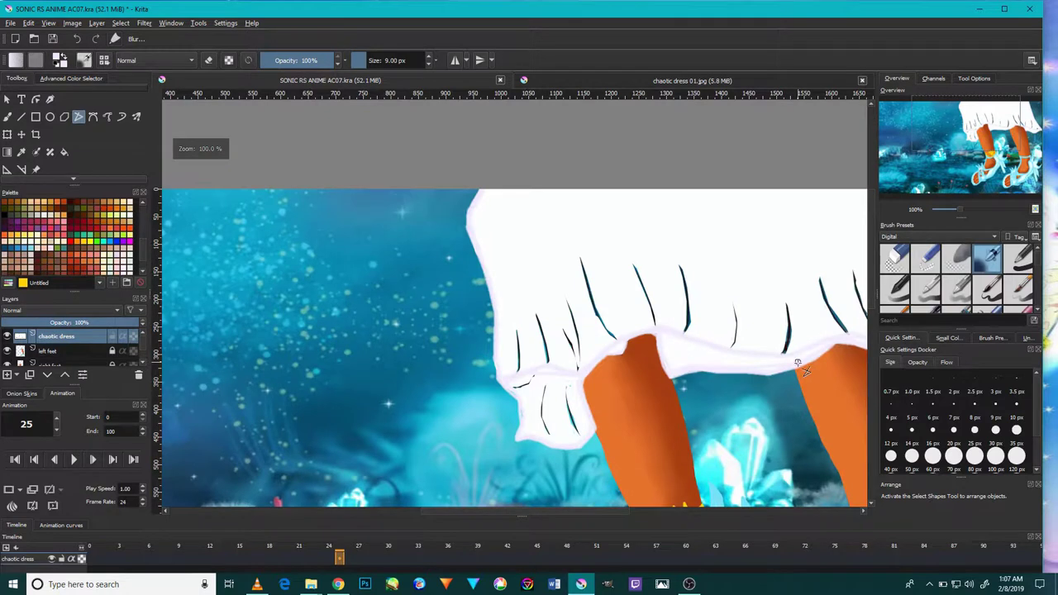
mouse_move(615, 353)
left_mouse_down()
mouse_move(585, 410)
mouse_move(638, 378)
left_mouse_up()
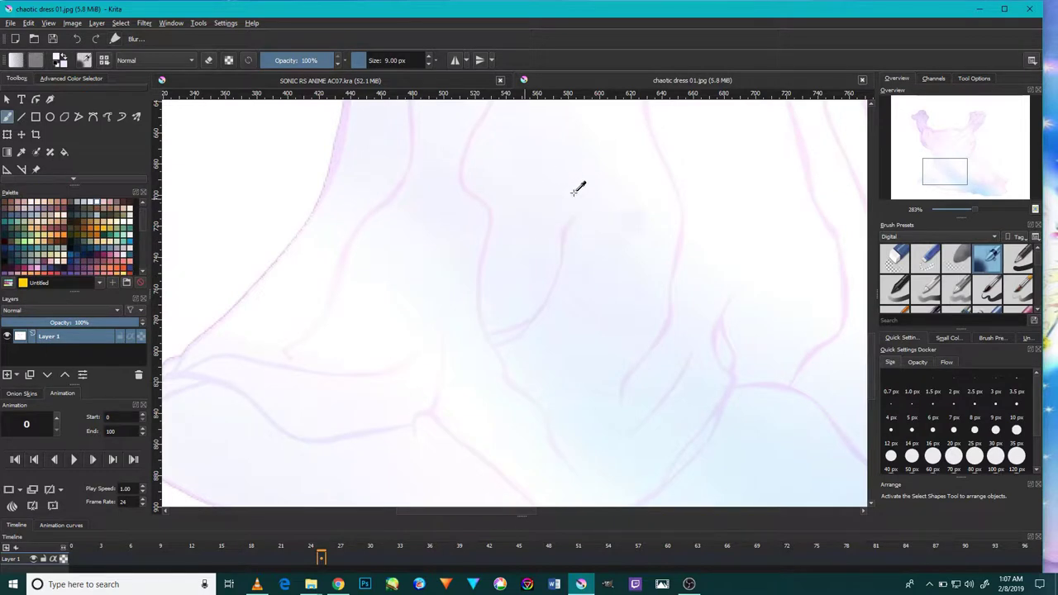
scroll(513, 398, "down", 5)
scroll(396, 380, "up", 3)
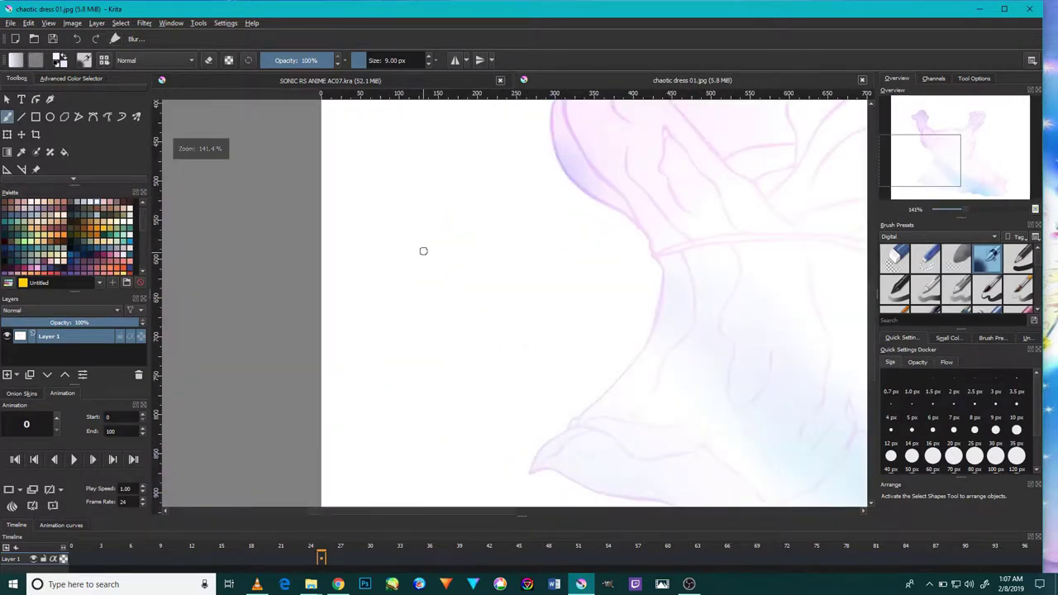
key("ctrl+Tab")
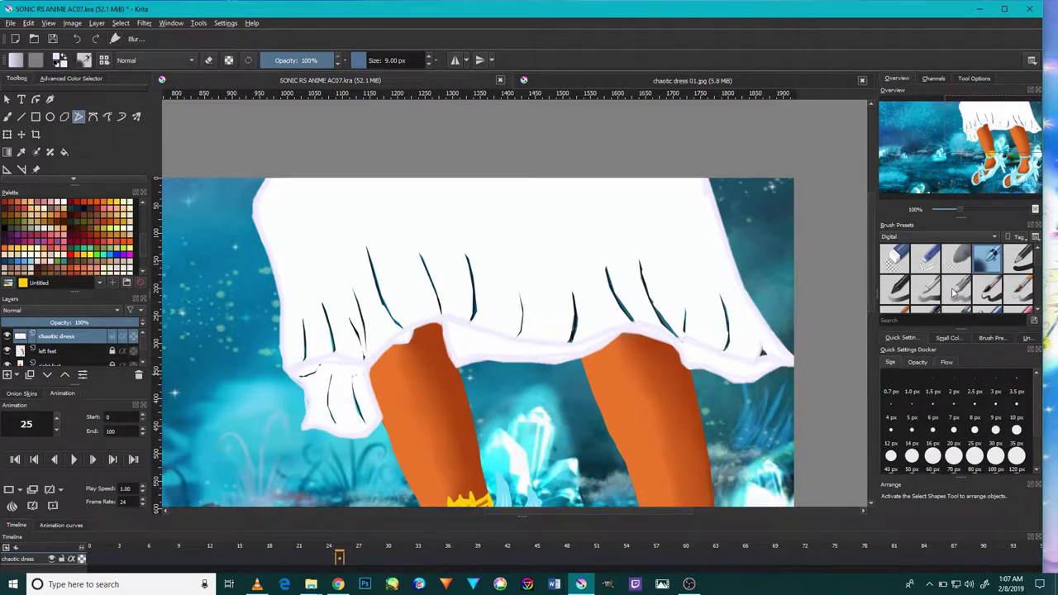
Lasso the first dark teal hem strokes and blur them into lavender
scroll(724, 347, "up", 3)
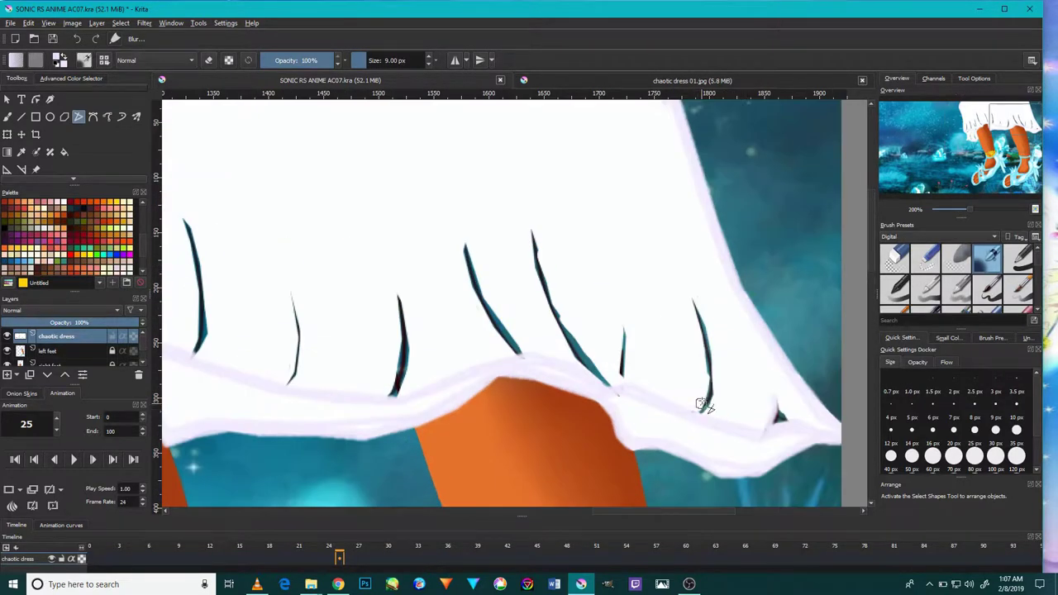
left_click_drag(688, 302, 691, 297)
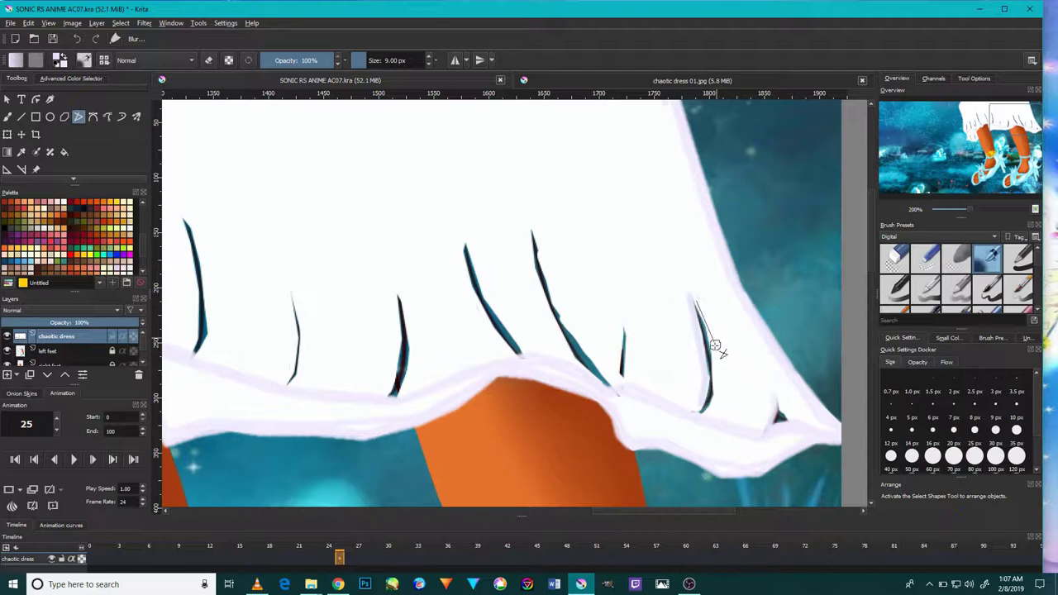
left_click_drag(780, 400, 781, 428)
mouse_move(622, 402)
left_mouse_down()
mouse_move(589, 387)
mouse_move(616, 402)
mouse_move(551, 397)
mouse_move(491, 323)
mouse_move(529, 407)
left_mouse_up()
scroll(550, 396, "down", 5)
scroll(540, 397, "up", 7)
key("ctrl+f")
Lasso and blur the stroke tip, the left fold stroke and the lower-left stroke into soft purple
scroll(479, 366, "down", 5)
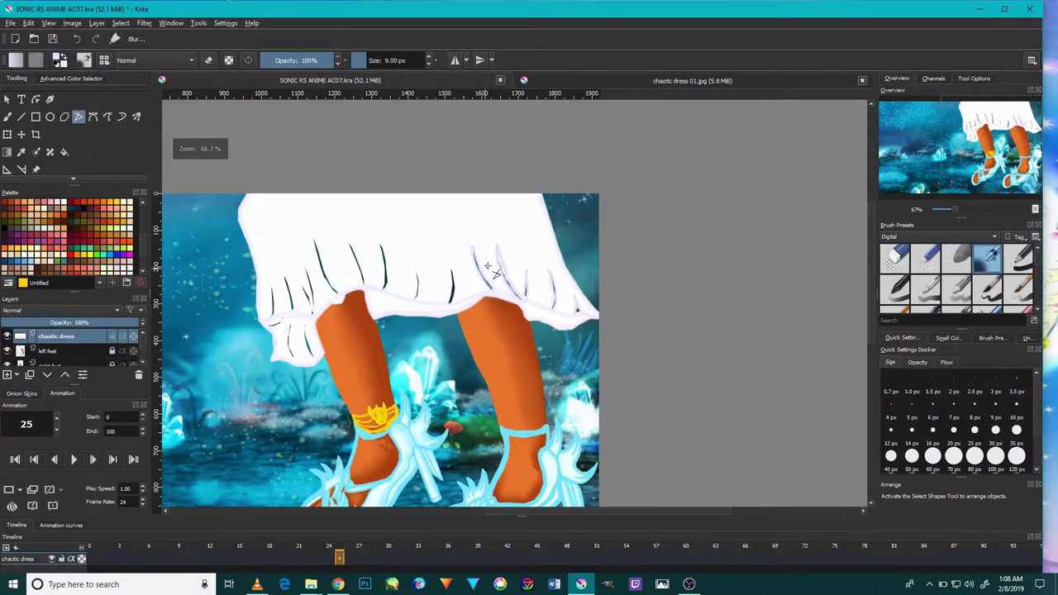
scroll(447, 409, "up", 4)
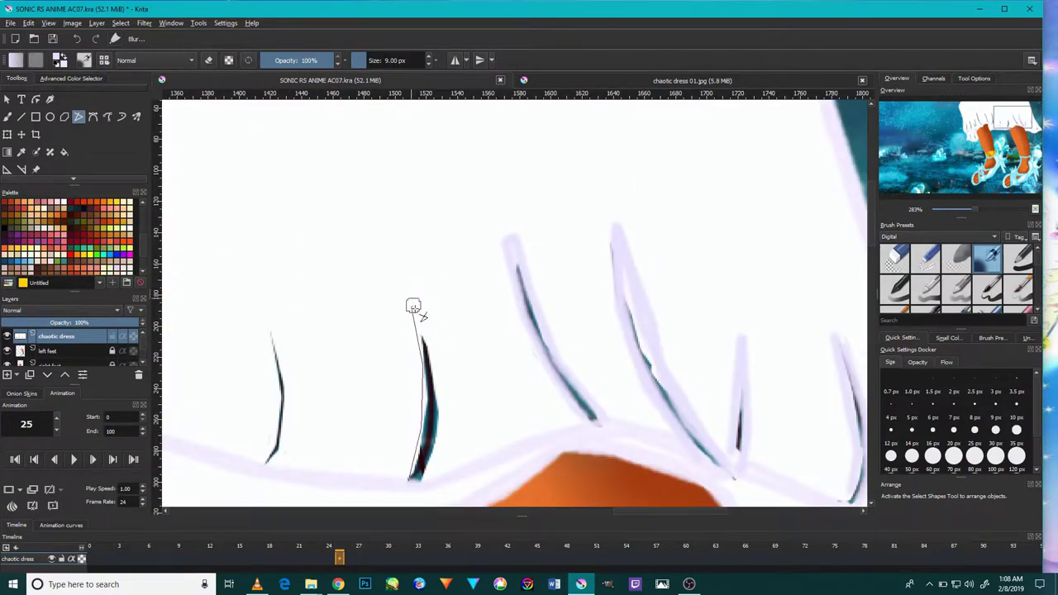
mouse_move(444, 415)
left_mouse_down()
mouse_move(427, 483)
mouse_move(405, 463)
left_mouse_up()
key("ctrl+f")
mouse_move(366, 413)
left_mouse_down()
mouse_move(461, 354)
mouse_move(379, 313)
mouse_move(372, 262)
mouse_move(394, 366)
left_mouse_up()
left_click_drag(369, 404, 369, 396)
key("ctrl+f")
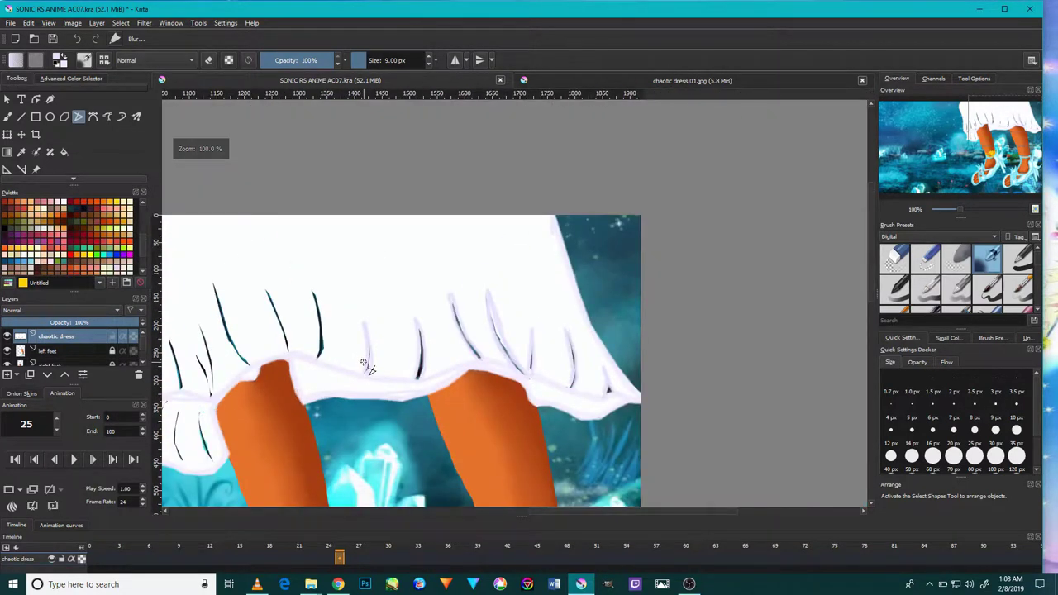
scroll(366, 366, "down", 3)
scroll(330, 358, "up", 4)
mouse_move(289, 493)
left_mouse_down()
mouse_move(293, 347)
mouse_move(278, 248)
mouse_move(302, 229)
mouse_move(330, 454)
mouse_move(306, 488)
left_mouse_up()
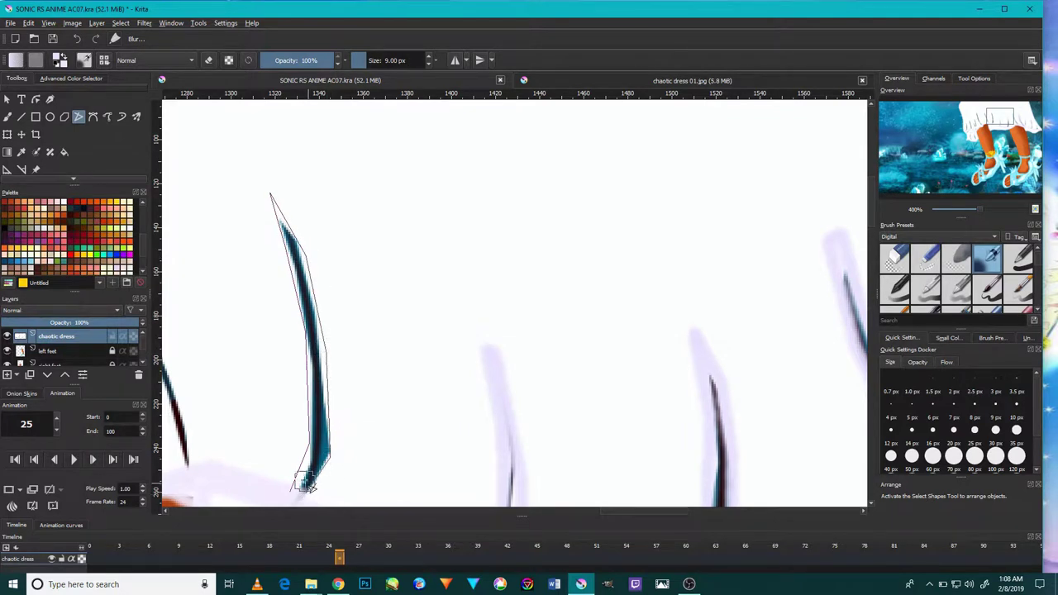
key("ctrl+f")
Lasso and delete the middle dark stroke and the blue stroke on the hem
scroll(314, 457, "down", 5)
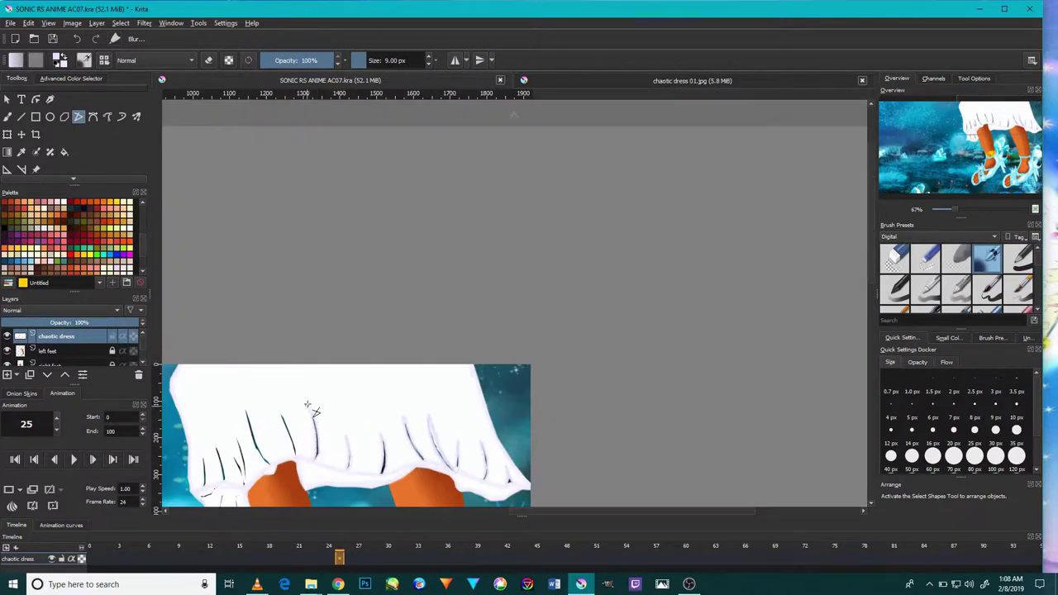
scroll(328, 376, "up", 1)
scroll(433, 389, "up", 6)
mouse_move(539, 406)
left_mouse_down()
mouse_move(491, 287)
mouse_move(529, 389)
left_mouse_up()
scroll(465, 345, "up", 2)
scroll(506, 337, "down", 2)
key("Delete")
scroll(327, 385, "left", 3)
mouse_move(427, 425)
left_mouse_down()
mouse_move(295, 244)
mouse_move(243, 107)
mouse_move(314, 289)
mouse_move(437, 430)
left_mouse_up()
scroll(295, 244, "up", 3)
scroll(355, 295, "down", 3)
key("Delete")
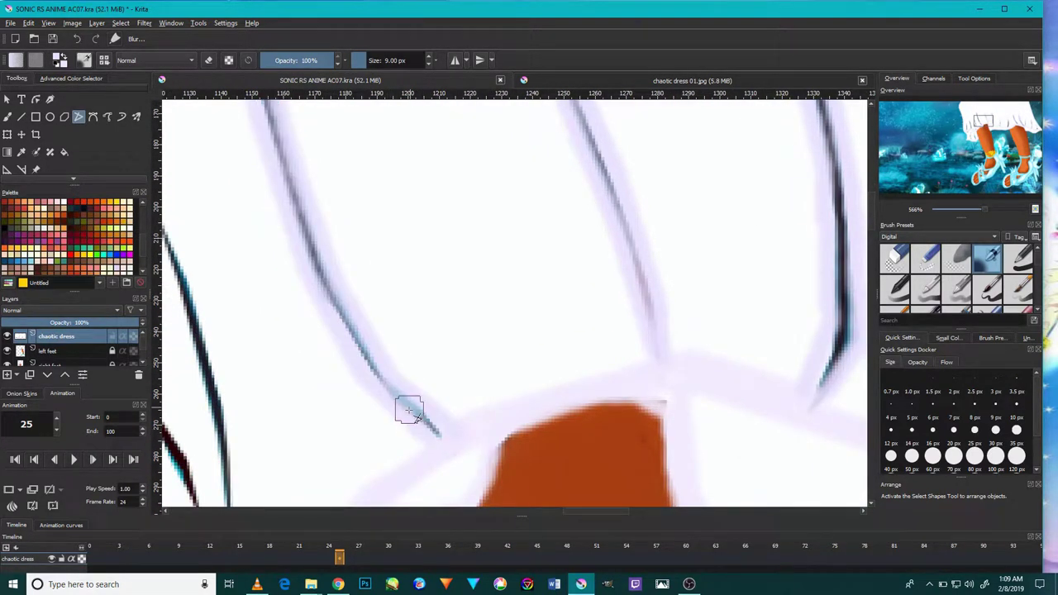
At 100% zoom, lasso and delete the remaining right and left dark hem strokes
key("1")
scroll(404, 411, "up", 1)
scroll(366, 436, "up", 1)
mouse_move(401, 467)
left_mouse_down()
mouse_move(364, 210)
mouse_move(406, 378)
mouse_move(402, 485)
mouse_move(326, 272)
mouse_move(397, 448)
mouse_move(368, 450)
left_mouse_up()
key("Delete")
key("Delete")
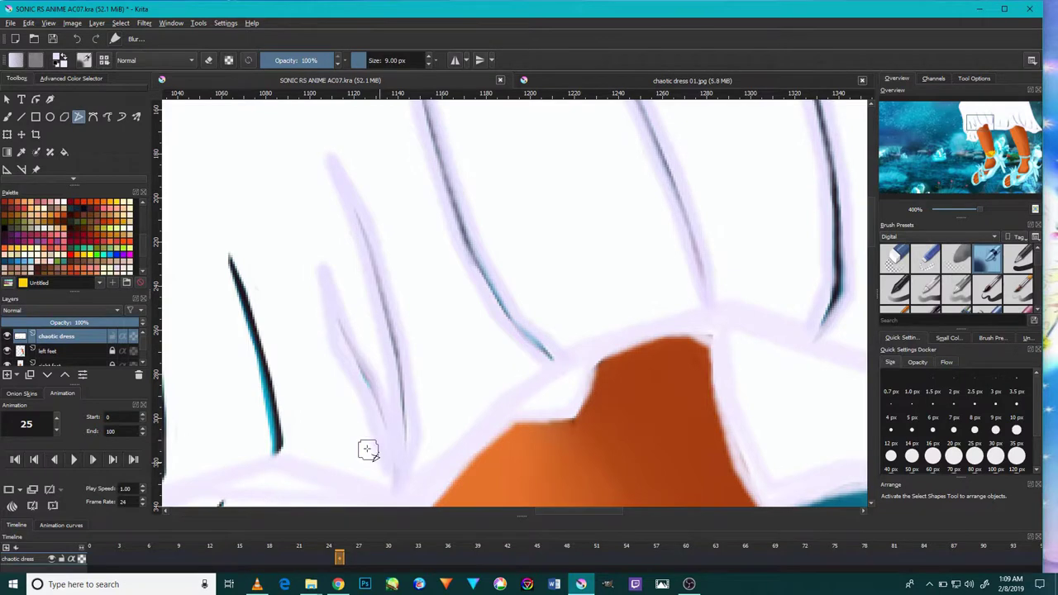
scroll(367, 451, "down", 1)
scroll(354, 432, "down", 1)
scroll(355, 432, "up", 2)
mouse_move(302, 479)
left_mouse_down()
mouse_move(259, 276)
mouse_move(319, 460)
mouse_move(307, 479)
mouse_move(253, 255)
mouse_move(243, 297)
mouse_move(301, 415)
mouse_move(329, 208)
mouse_move(362, 376)
mouse_move(342, 421)
left_mouse_up()
key("Delete")
key("Delete")
Review the softened hem folds and pick a different brush for shading
scroll(350, 427, "down", 3)
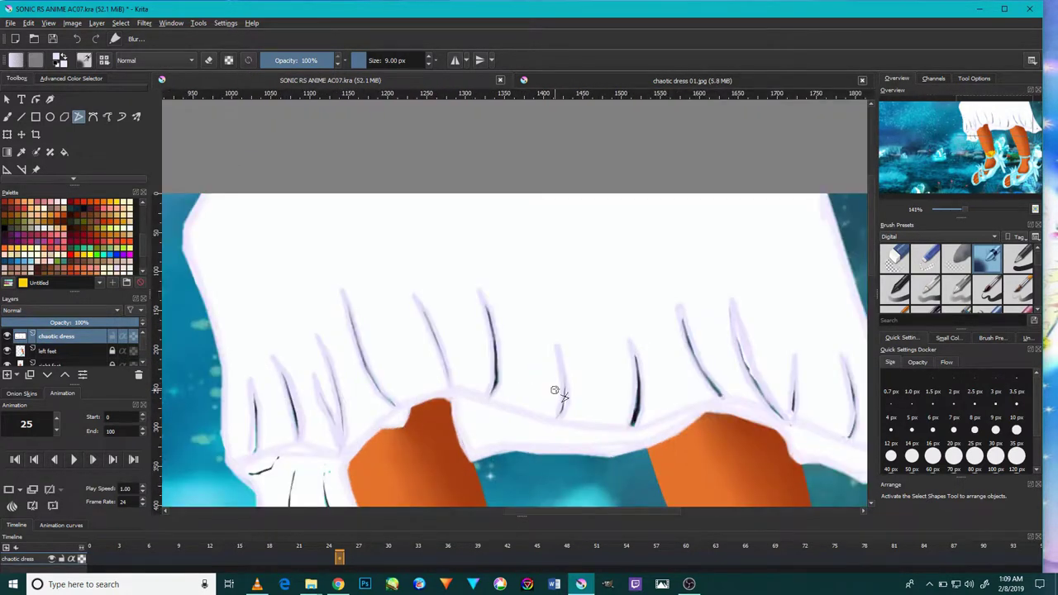
scroll(345, 334, "up", 3)
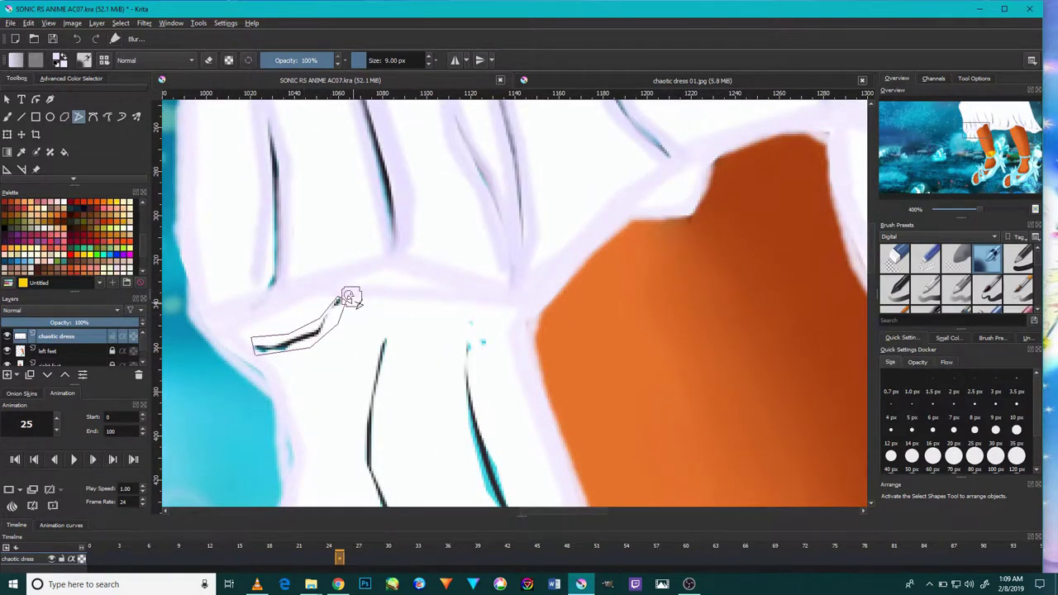
scroll(351, 304, "down", 3)
scroll(351, 304, "down", 3)
scroll(366, 402, "up", 6)
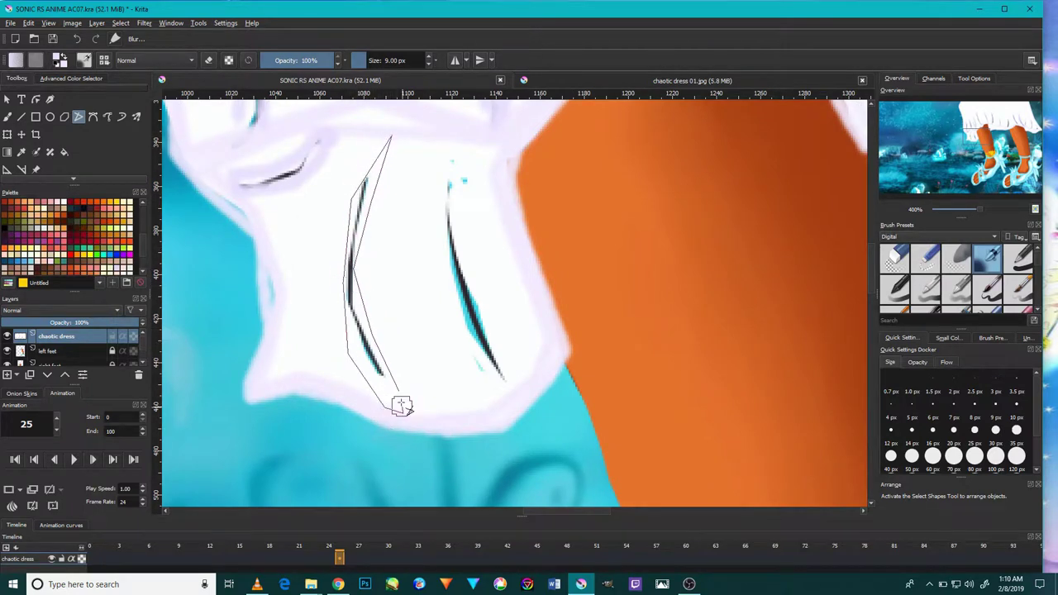
scroll(402, 420, "down", 2)
scroll(401, 420, "down", 2)
scroll(406, 406, "up", 4)
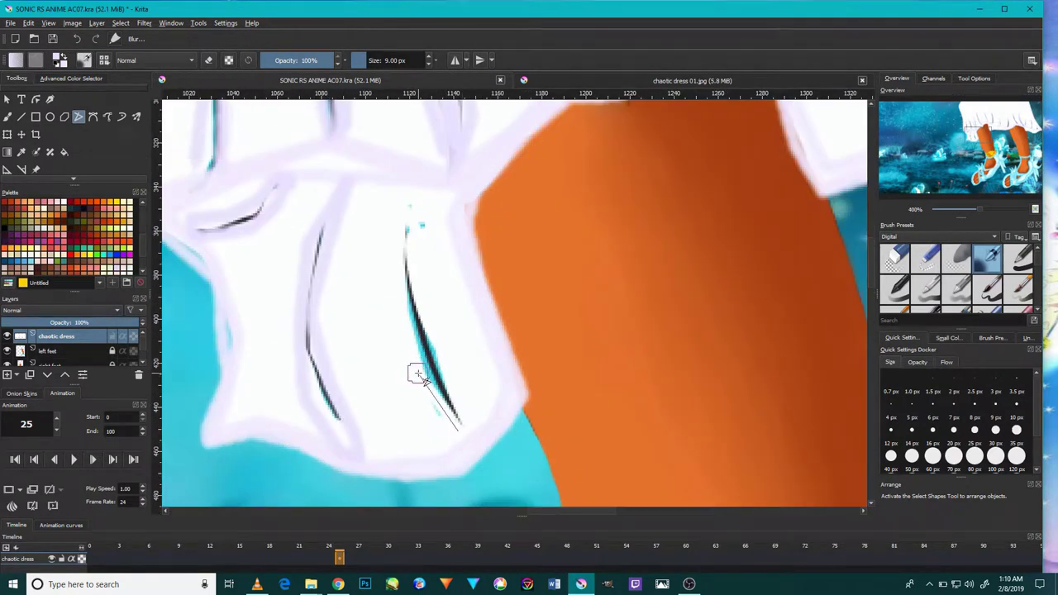
scroll(470, 445, "down", 2)
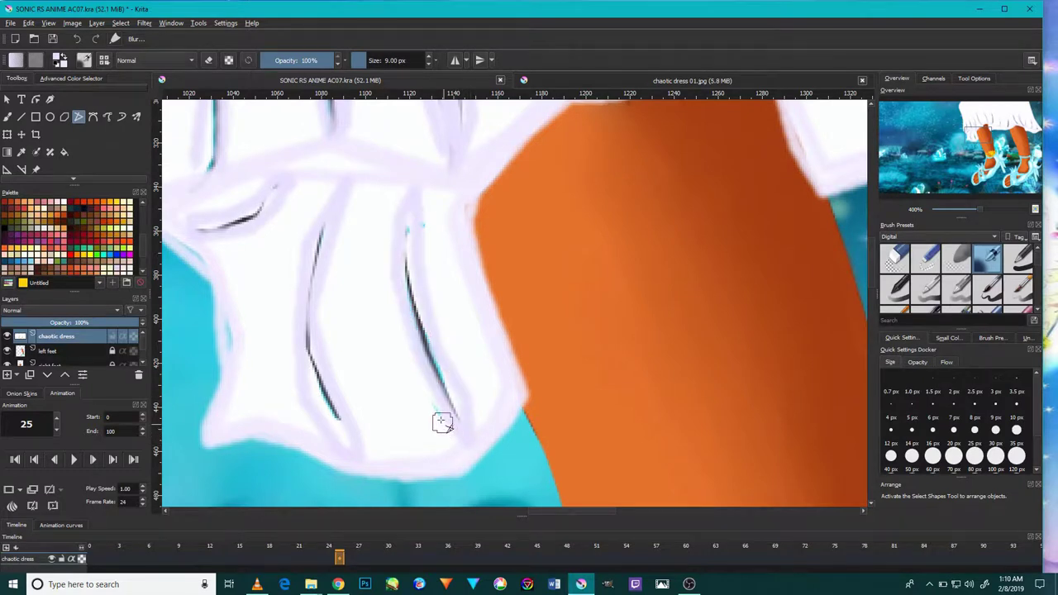
scroll(441, 422, "down", 2)
scroll(430, 402, "down", 1)
scroll(417, 406, "down", 1)
scroll(410, 407, "up", 3)
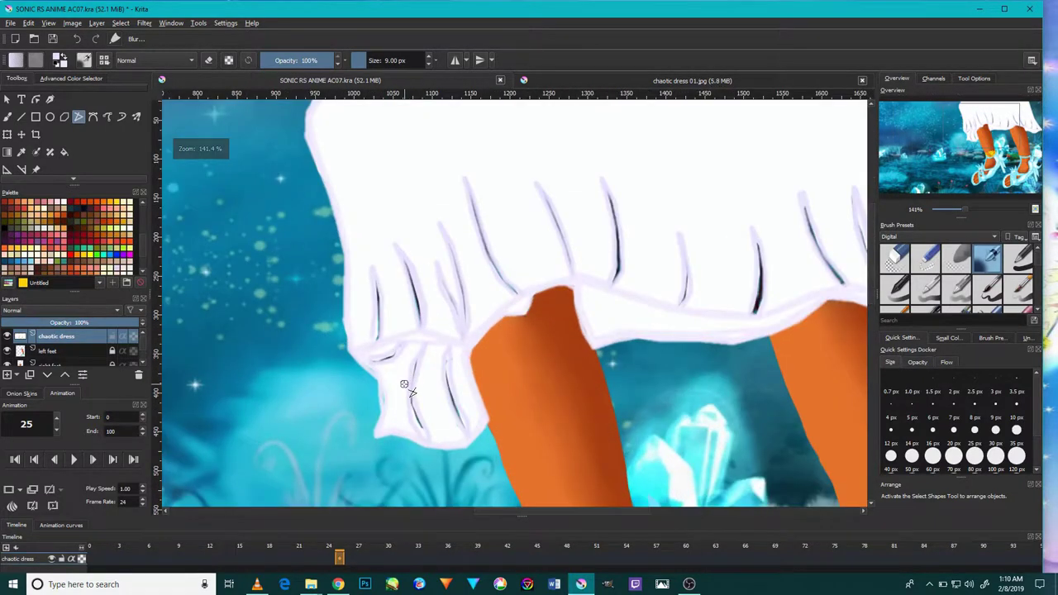
left_click(956, 289)
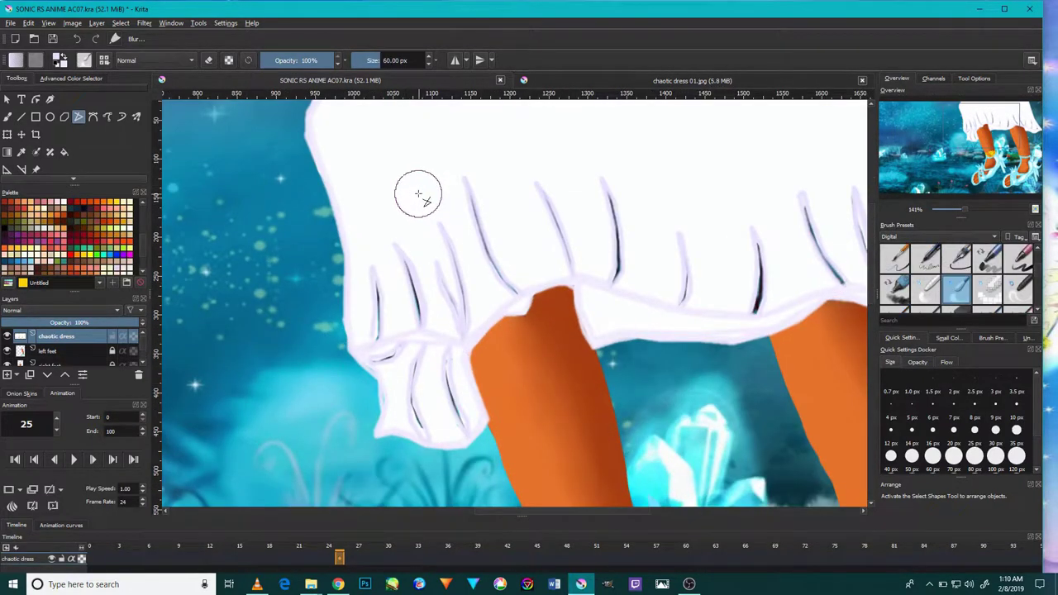
Reduce the Blur brush size to 14 px and zoom in on the hem
scroll(337, 218, "up", 2)
scroll(352, 278, "up", 1)
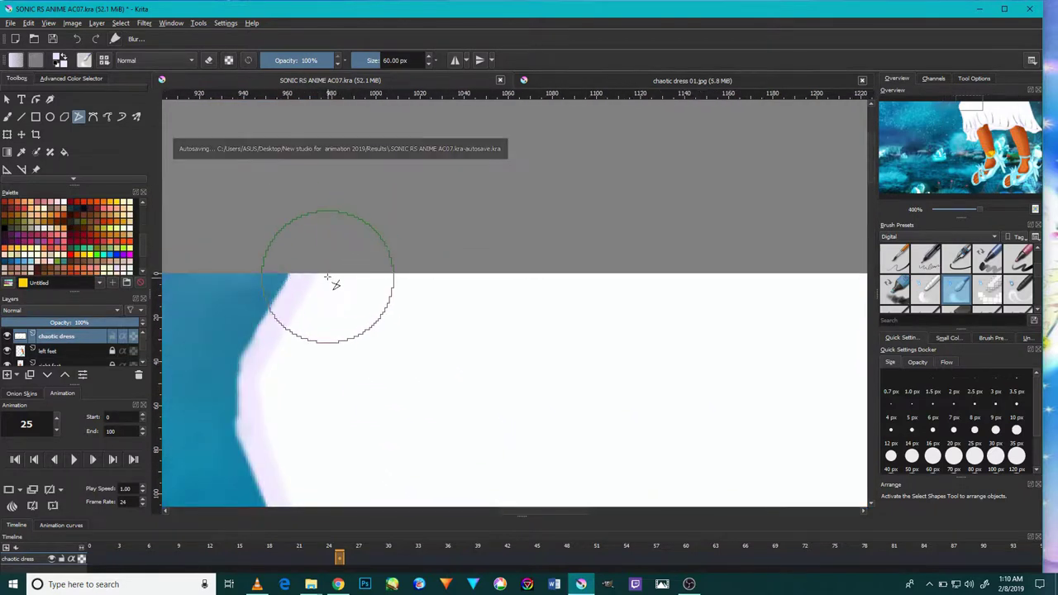
left_click_drag(334, 283, 297, 285)
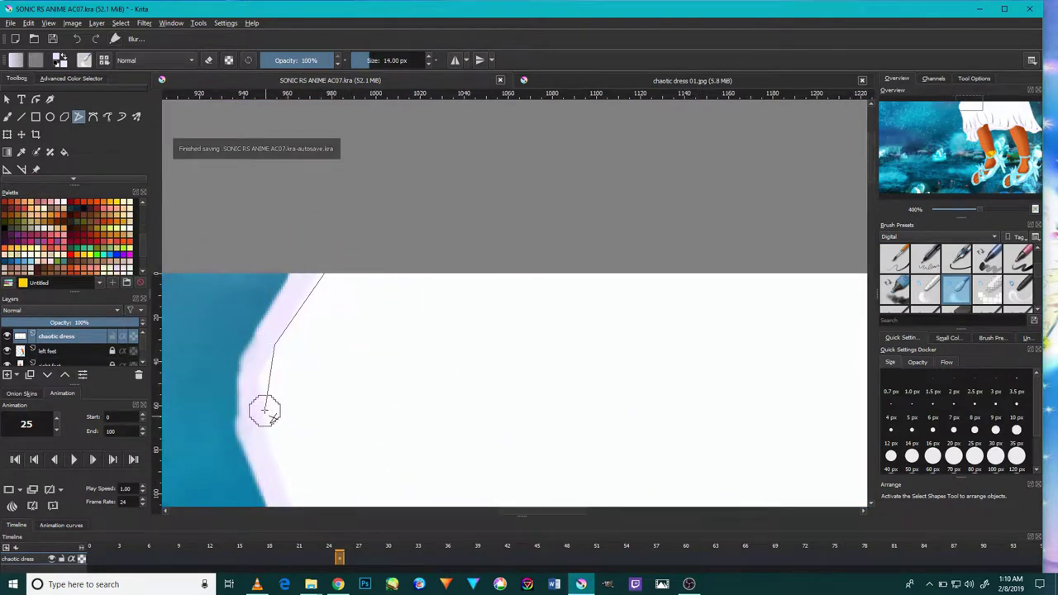
scroll(290, 438, "down", 1)
scroll(302, 389, "down", 1)
scroll(321, 394, "down", 2)
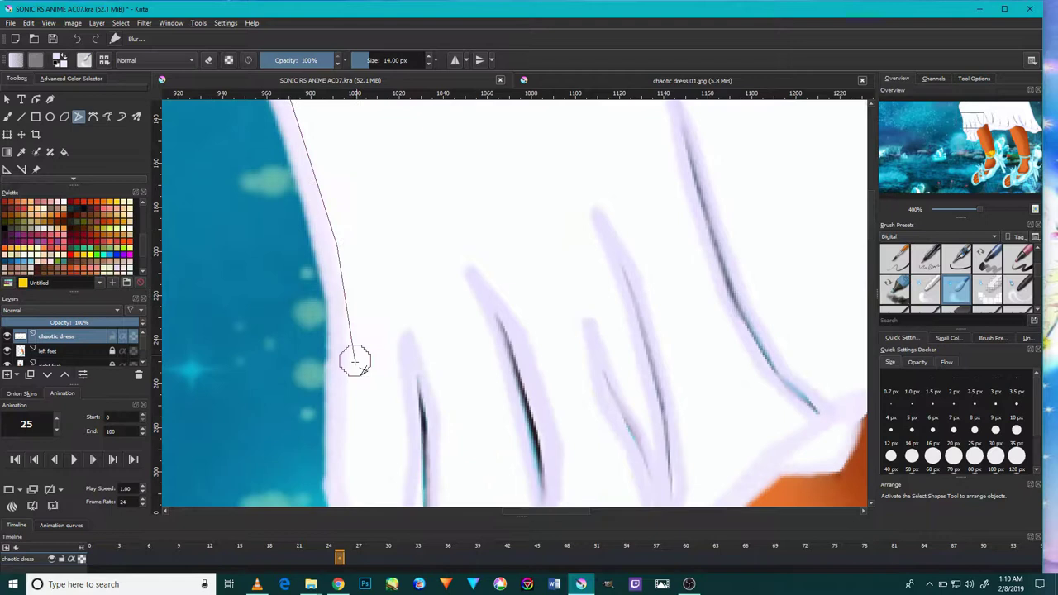
scroll(355, 361, "down", 3)
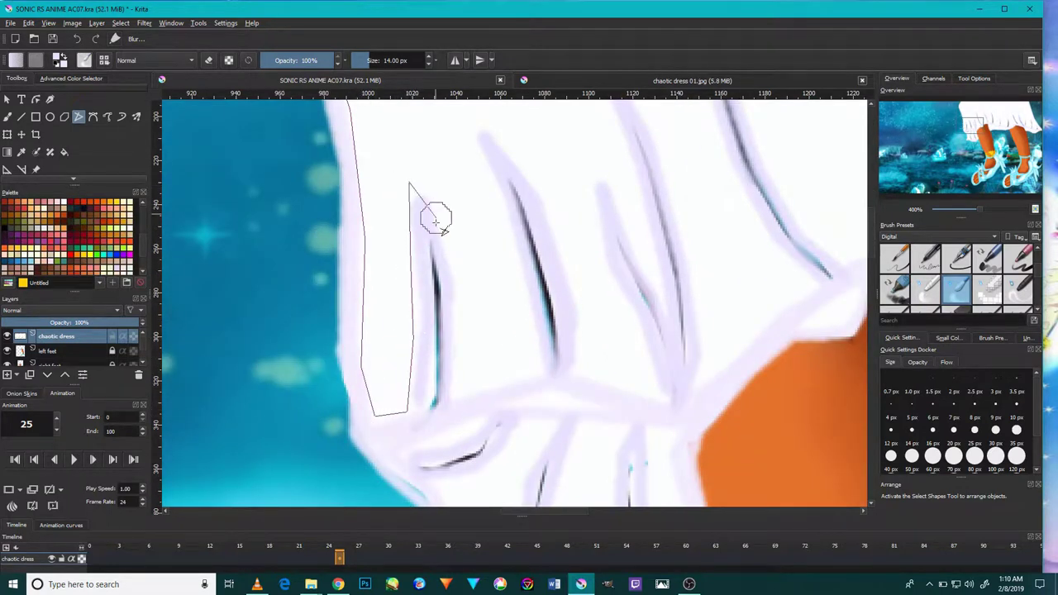
Outline the first cluster of hem fold spikes and blur them
left_click(540, 369)
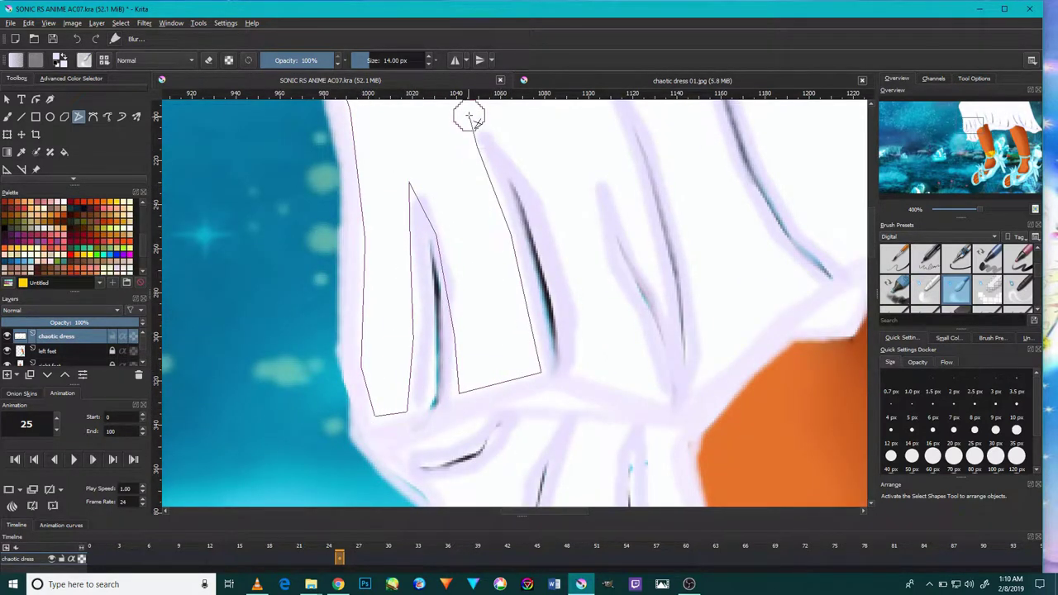
left_click(646, 325)
left_click(597, 239)
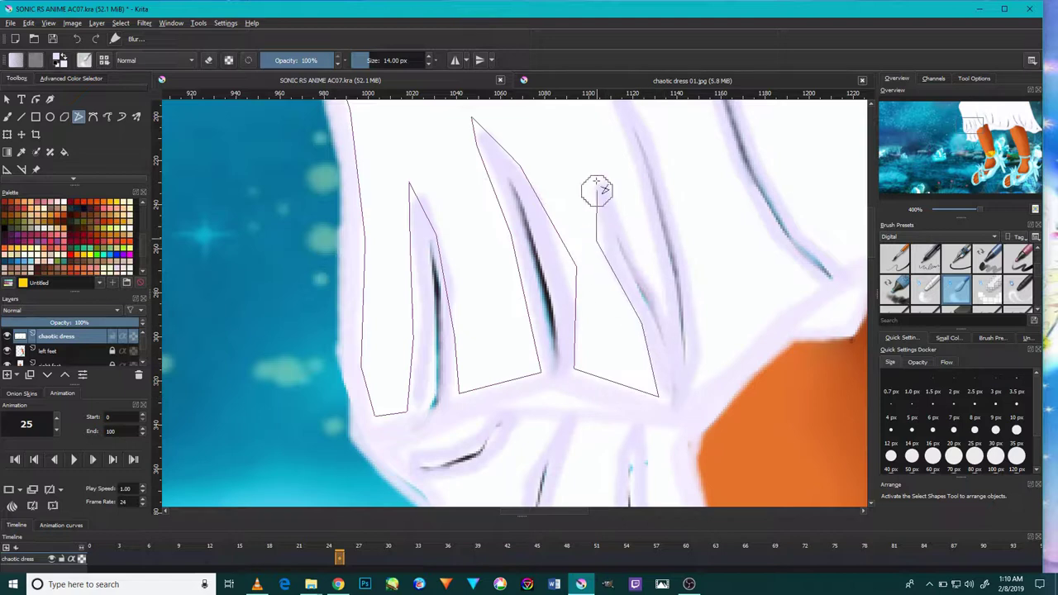
left_click(660, 304)
scroll(652, 302, "up", 2)
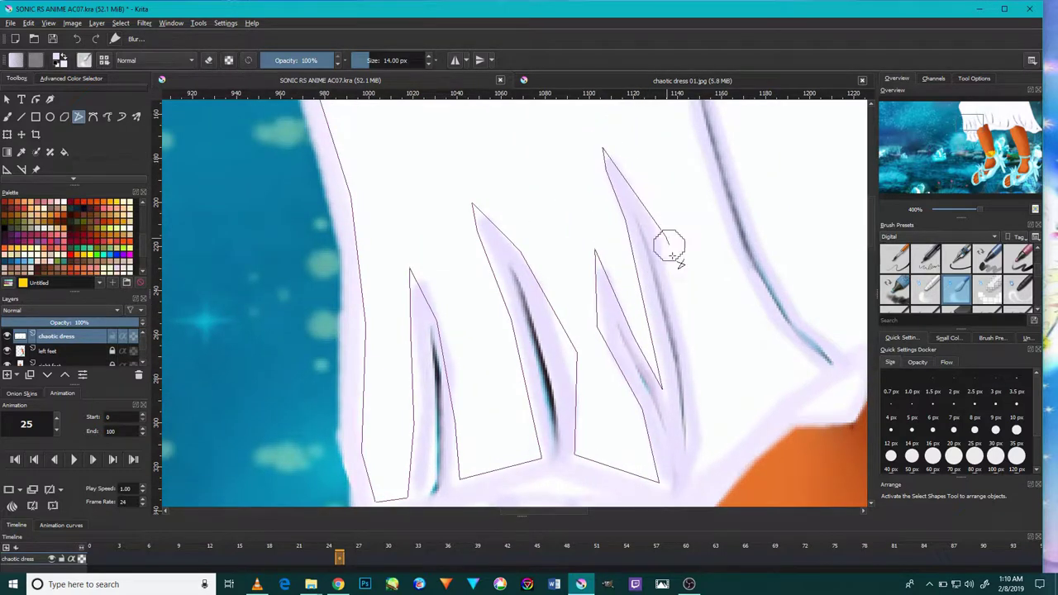
scroll(686, 386, "down", 1)
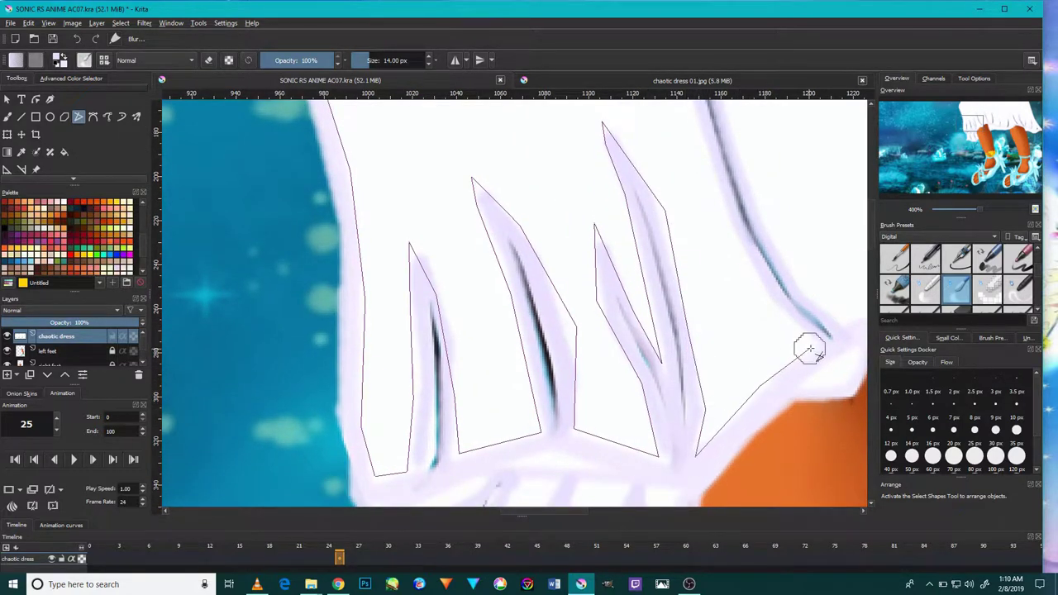
left_click(810, 350)
scroll(776, 351, "up", 4)
left_click(740, 347)
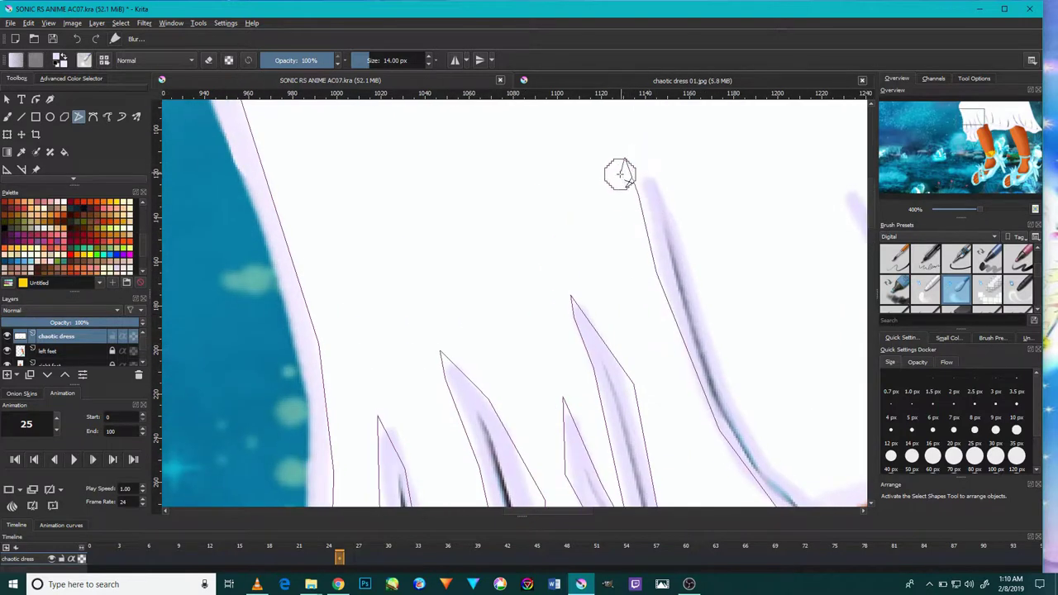
double_click(620, 173)
Begin a new outline around the right-hand hem folds
scroll(661, 214, "up", 1)
left_click(584, 183)
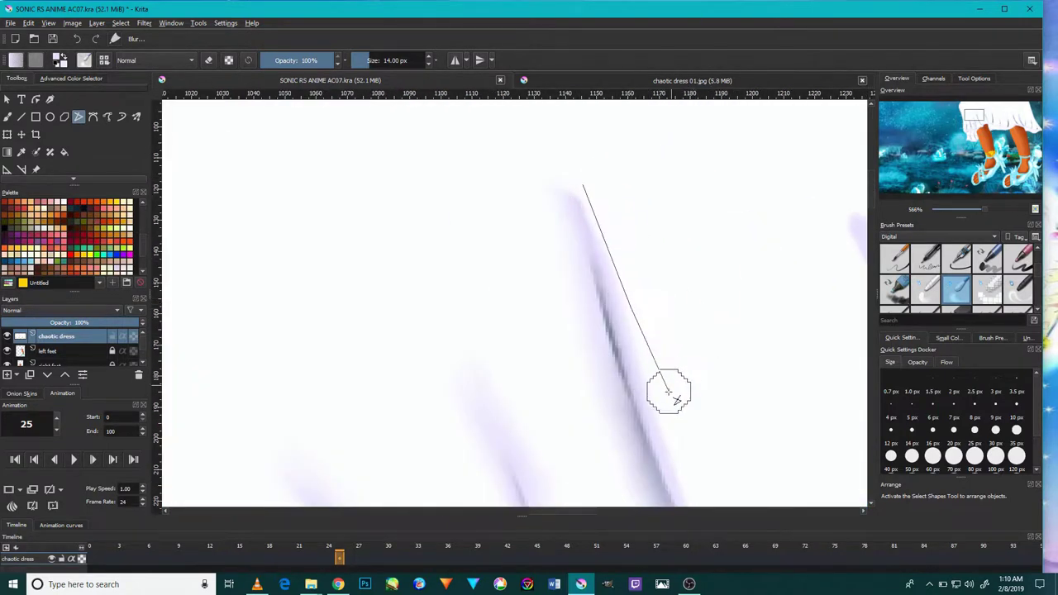
left_click(679, 405)
left_click(653, 425)
left_click(740, 403)
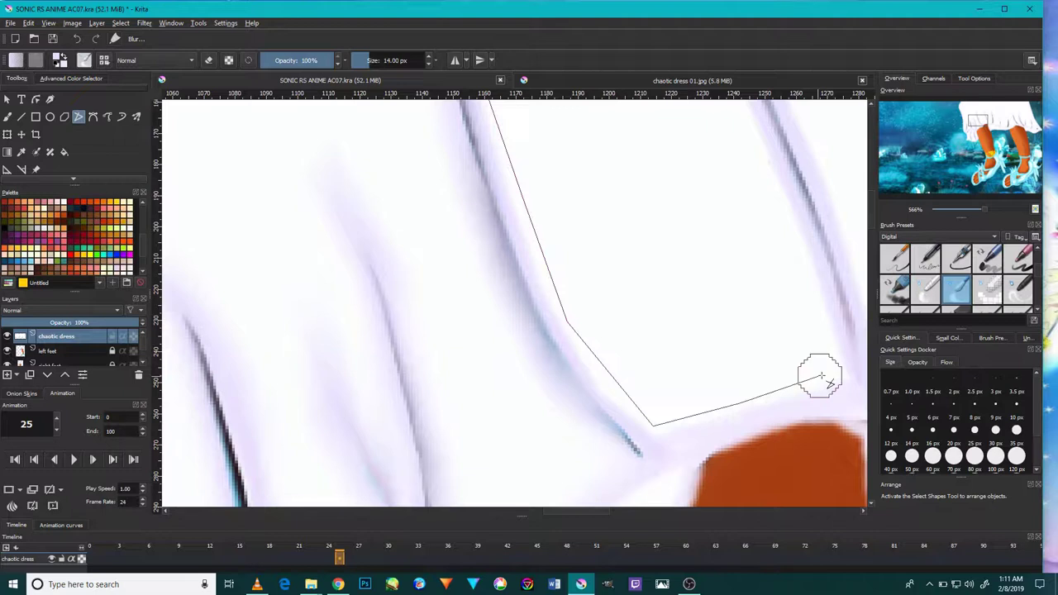
left_click(785, 381)
scroll(768, 389, "up", 2)
scroll(677, 248, "up", 5)
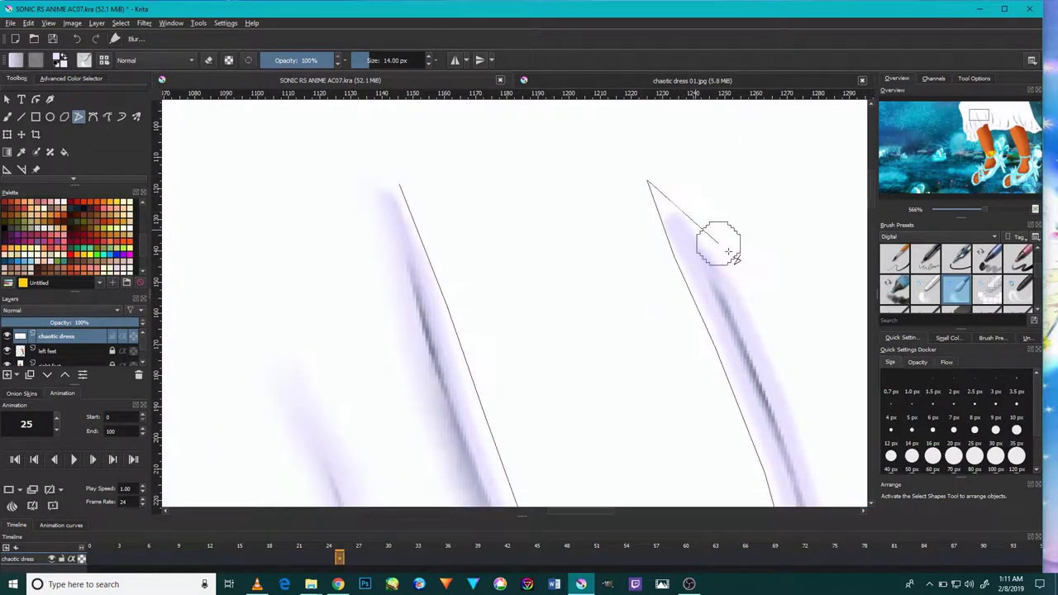
left_click(647, 181)
Extend the right-fold outline around the pointed fold's corners
scroll(744, 372, "down", 5)
left_click(706, 347)
left_click(820, 373)
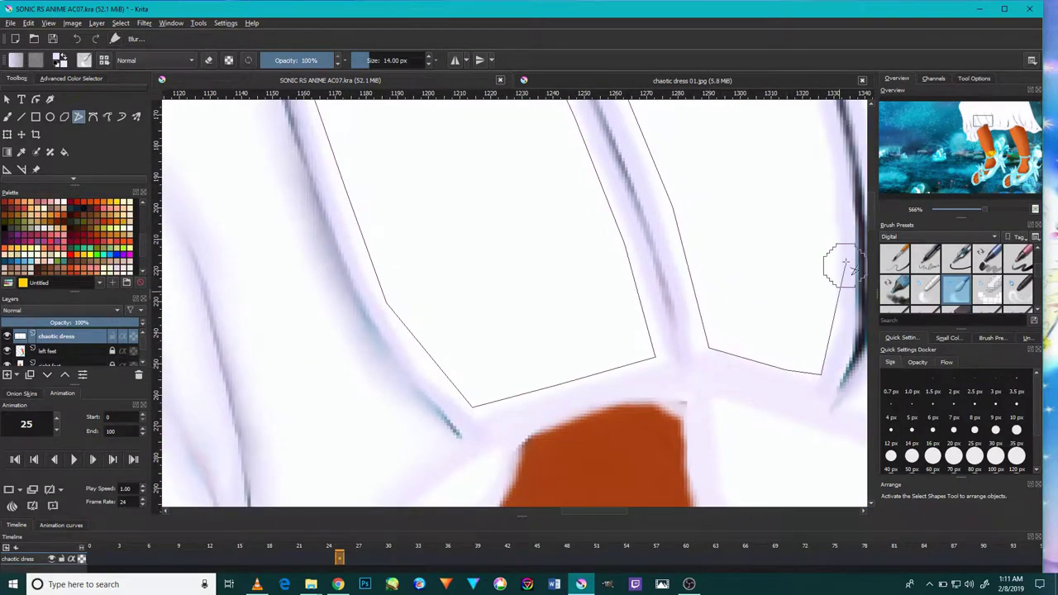
scroll(826, 322, "up", 3)
scroll(777, 342, "up", 2)
scroll(741, 245, "up", 2)
left_click(740, 211)
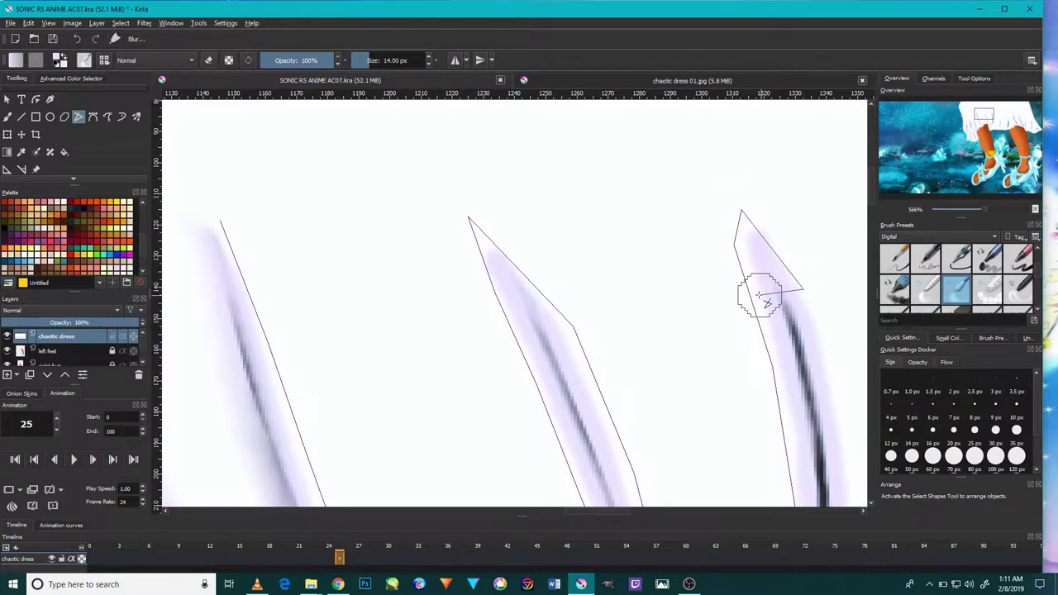
scroll(768, 314, "down", 4)
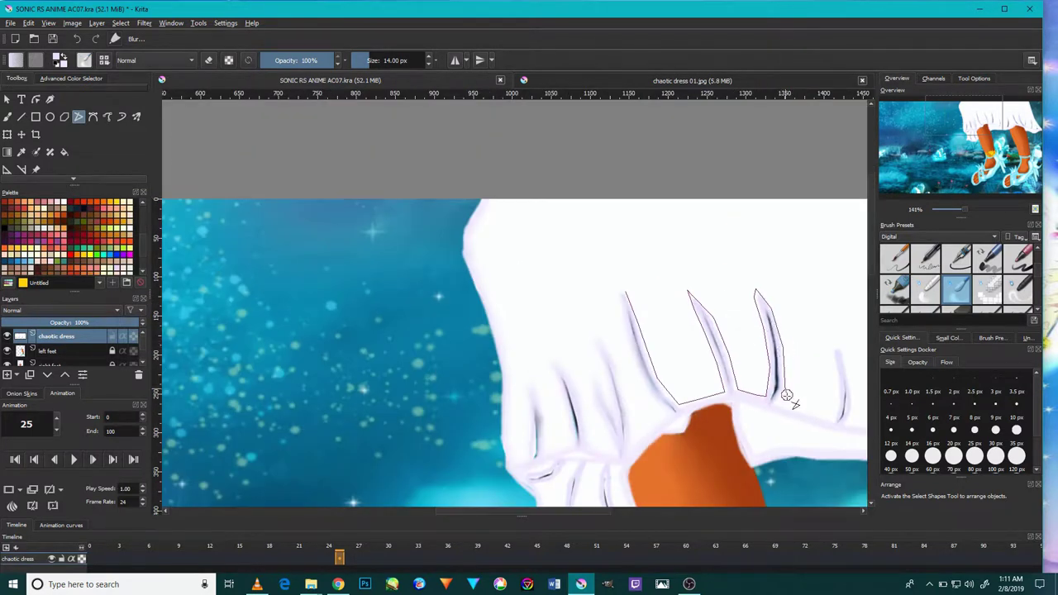
left_click(833, 333)
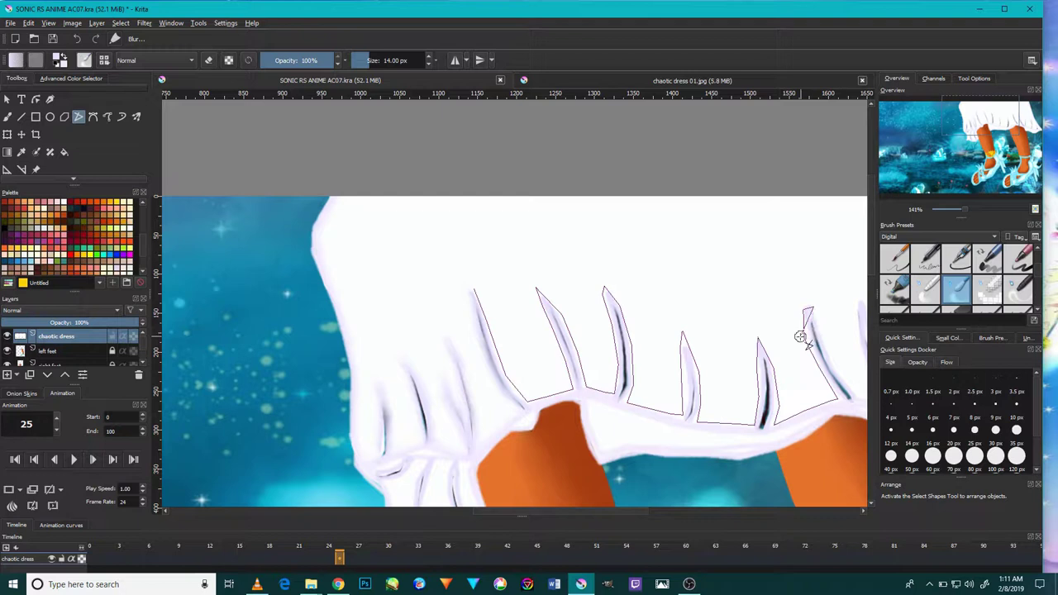
Trace the rightmost fold spikes out to the hem's right end
scroll(685, 378, "up", 2)
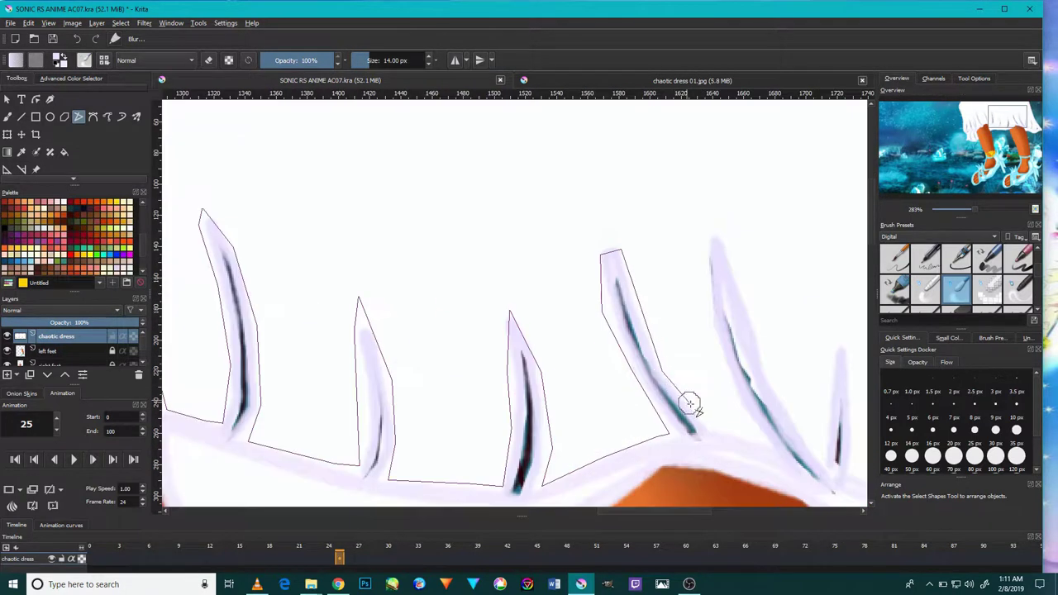
mouse_move(733, 382)
left_mouse_down()
mouse_move(705, 252)
mouse_move(762, 342)
left_mouse_up()
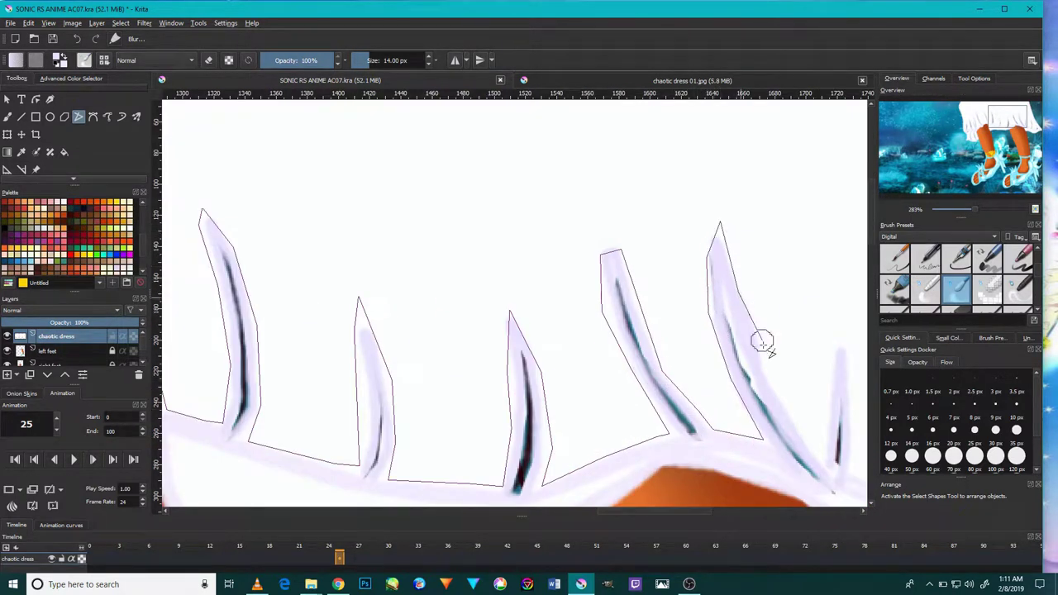
left_click_drag(826, 349, 674, 376)
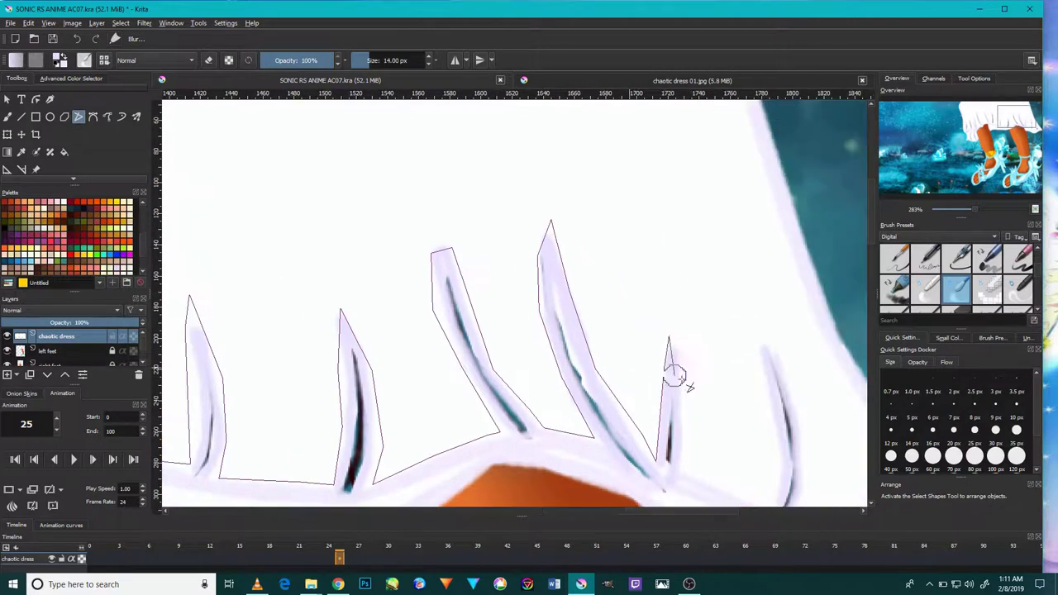
left_click_drag(685, 463, 698, 467)
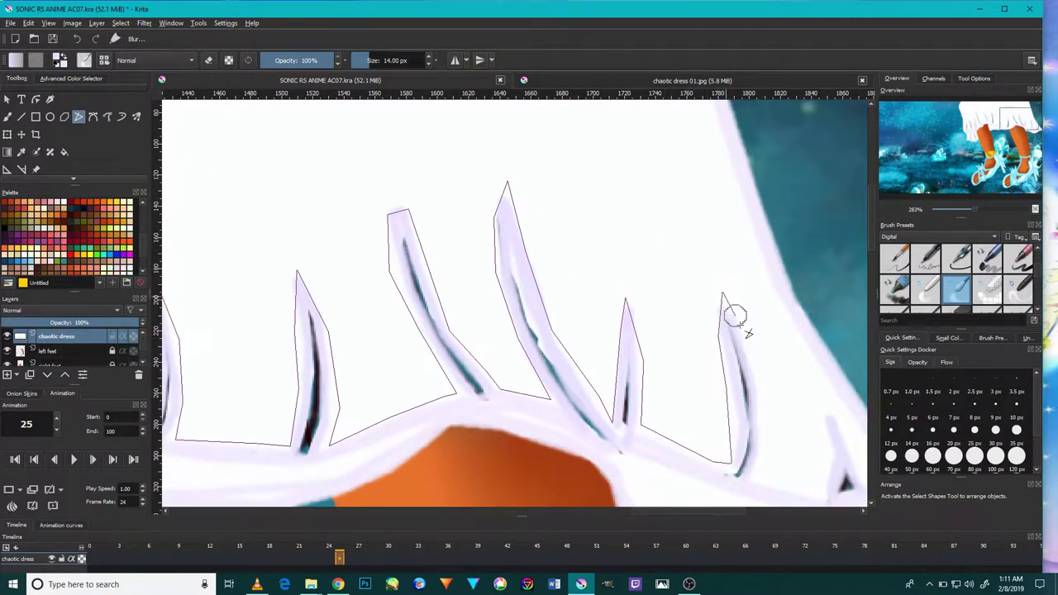
left_click_drag(765, 410, 744, 376)
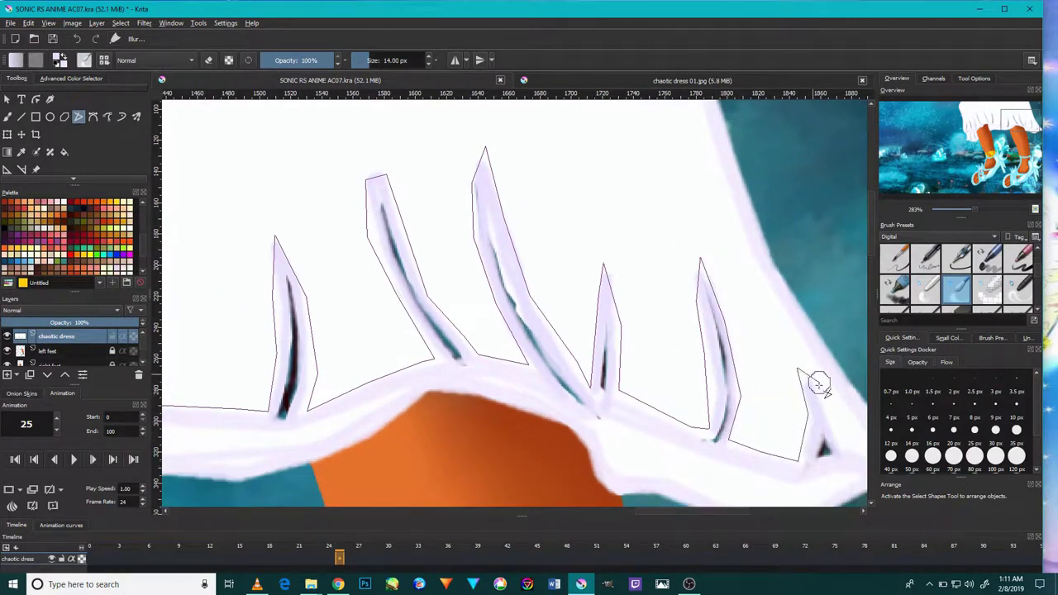
left_click_drag(818, 382, 789, 436)
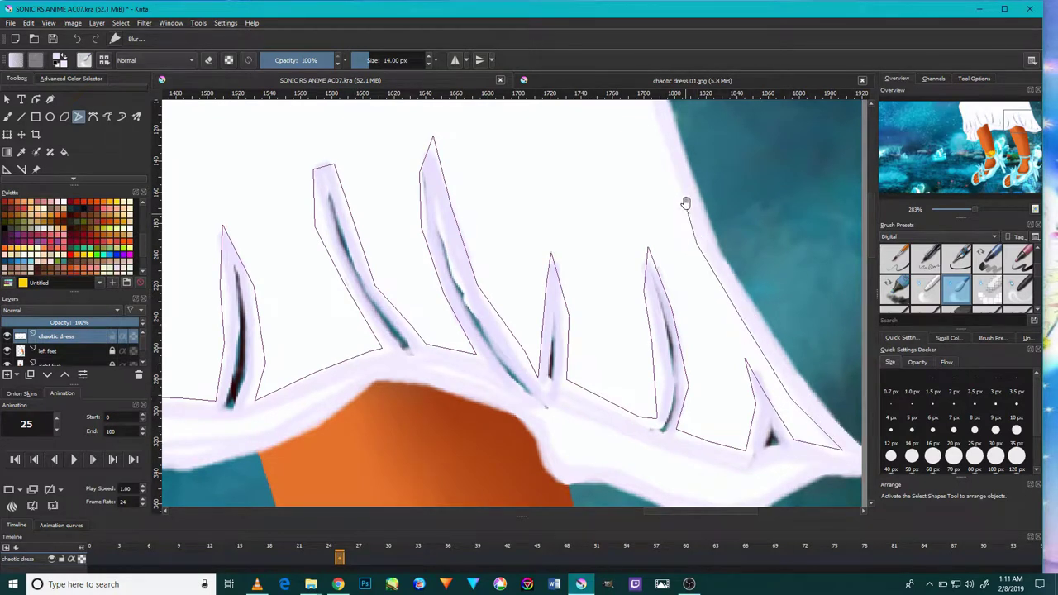
scroll(685, 203, "down", 1)
left_click_drag(609, 208, 627, 355)
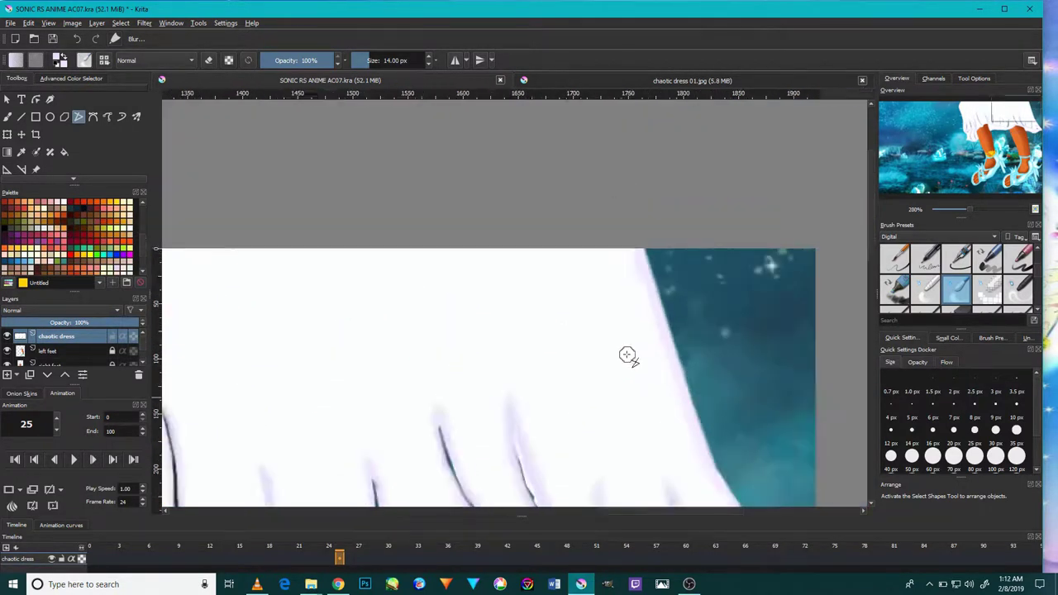
scroll(685, 450, "up", 1)
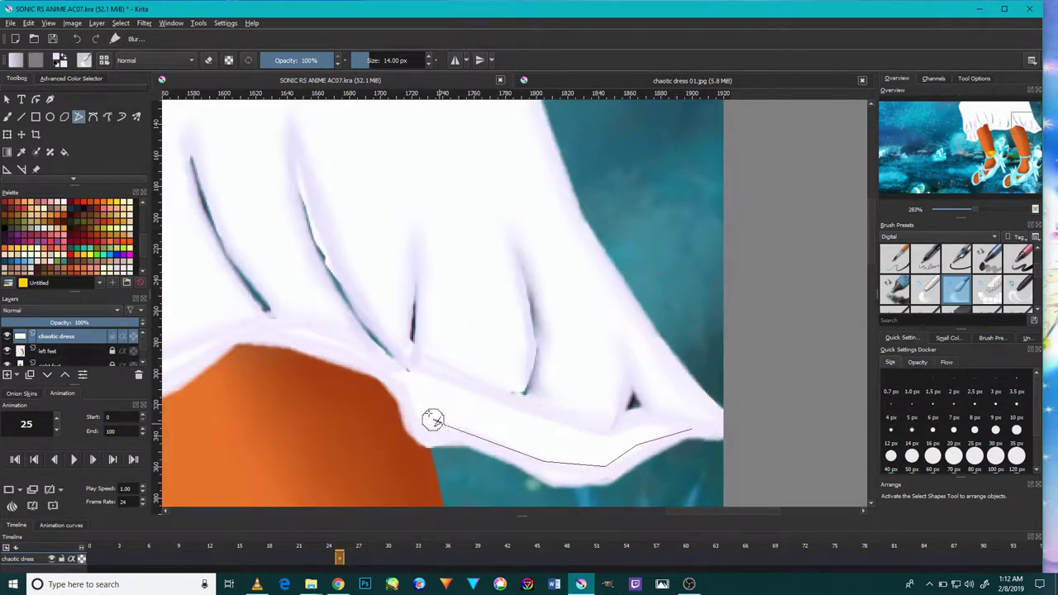
scroll(652, 421, "down", 1)
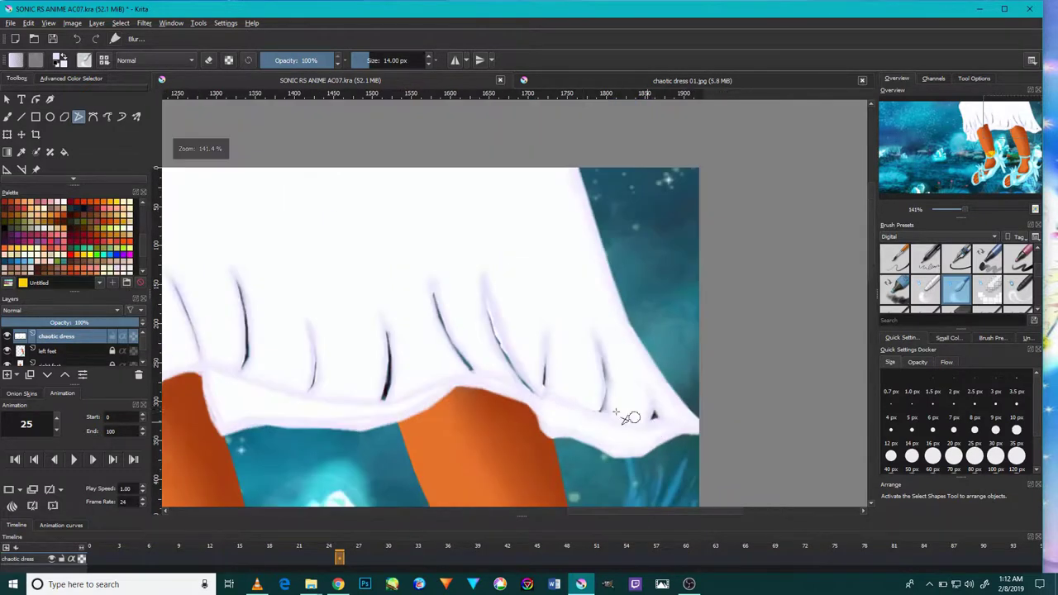
scroll(513, 378, "up", 1)
Outline the hem's lower band and blur it
mouse_move(477, 364)
left_mouse_down()
mouse_move(549, 392)
mouse_move(627, 348)
left_mouse_up()
scroll(549, 392, "down", 2)
scroll(598, 364, "up", 3)
left_click(625, 339)
left_click(333, 430)
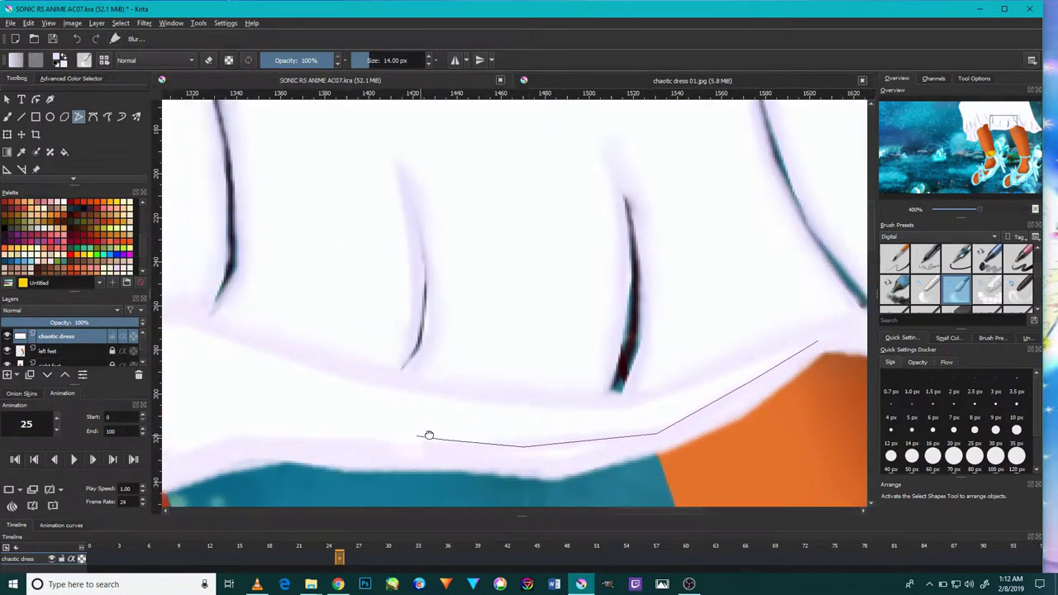
left_click(436, 437)
left_click(531, 356)
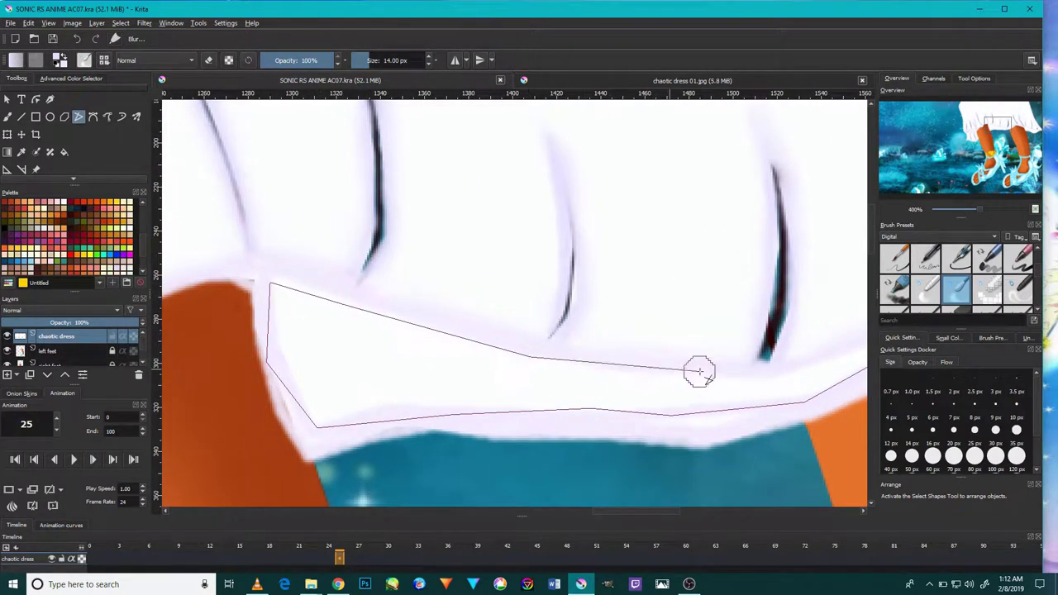
left_click(702, 378)
left_click(651, 406)
double_click(815, 346)
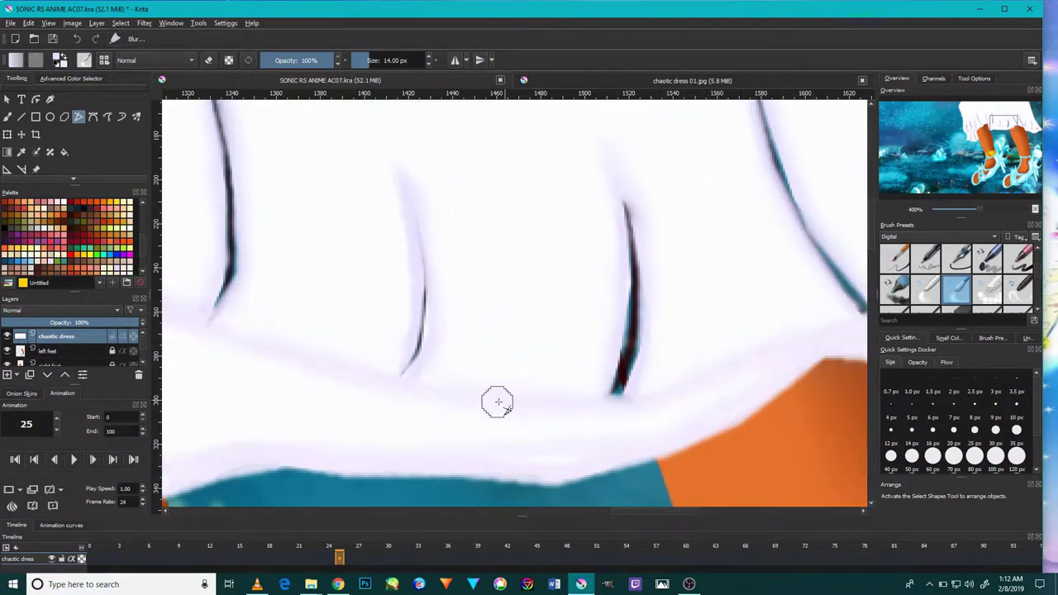
Outline and soften the folds beside the leg and the left fold
scroll(491, 402, "down", 4)
scroll(343, 363, "up", 3)
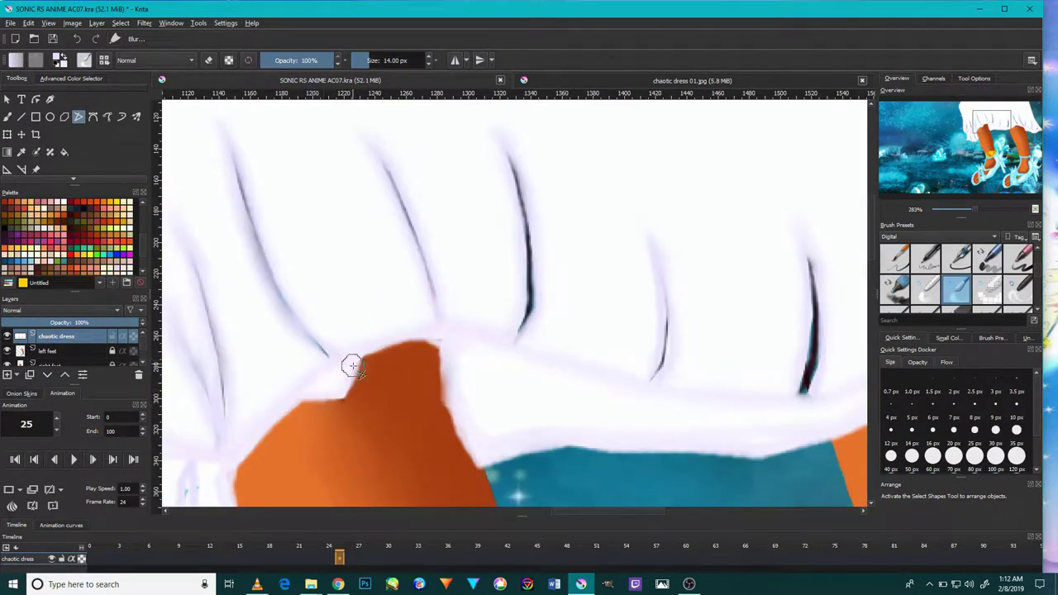
scroll(353, 361, "down", 4)
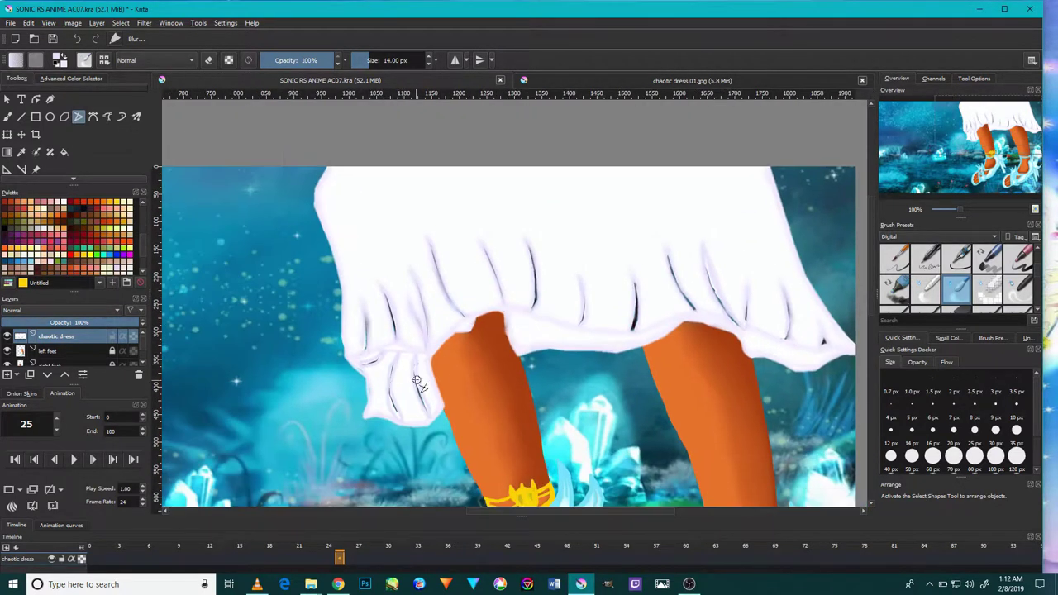
scroll(420, 373, "up", 5)
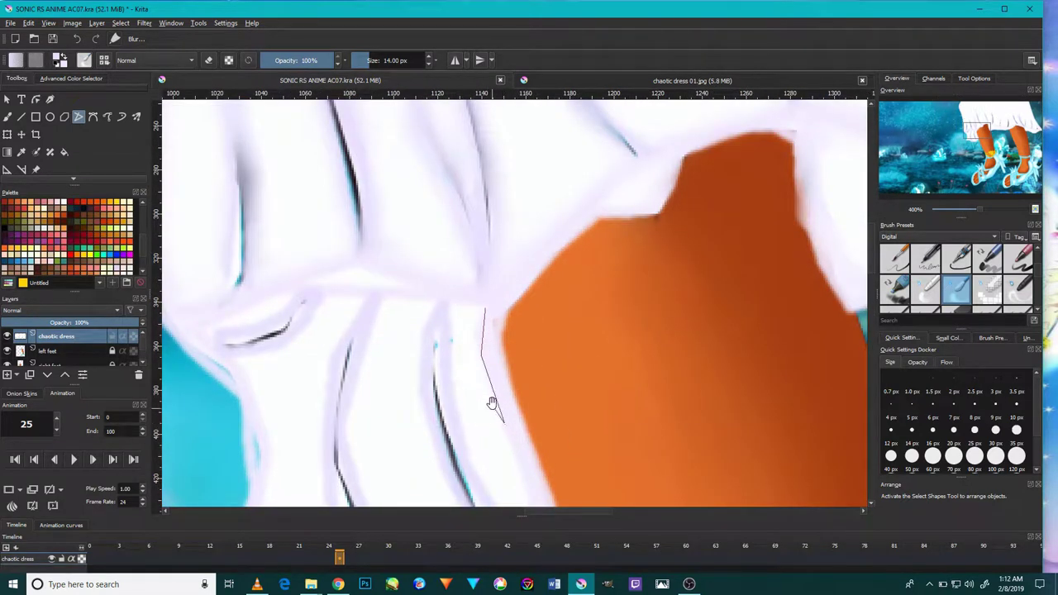
left_click_drag(490, 407, 509, 399)
double_click(470, 246)
left_click_drag(477, 487, 479, 436)
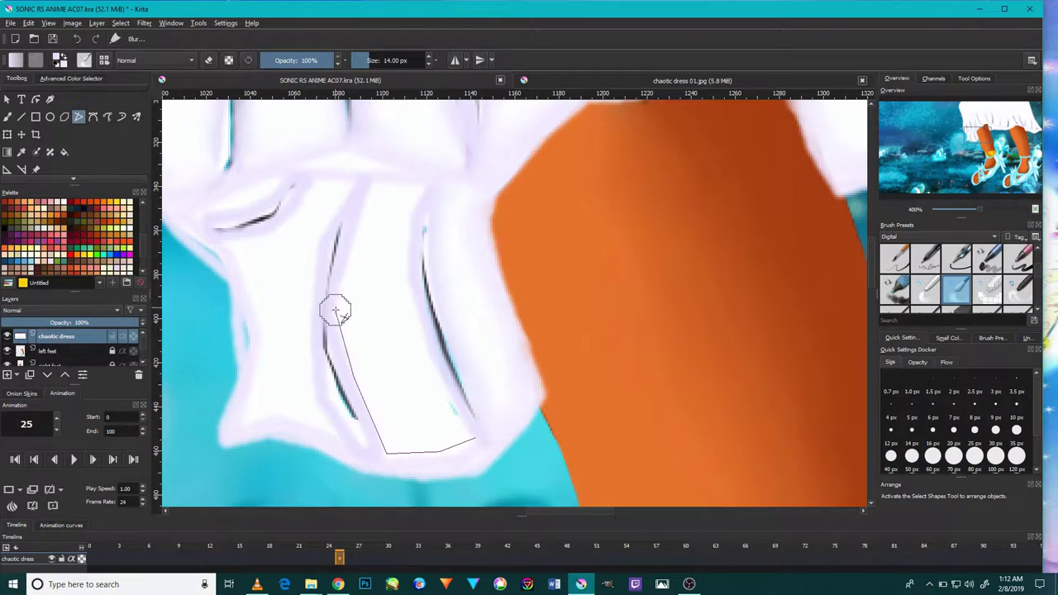
double_click(473, 436)
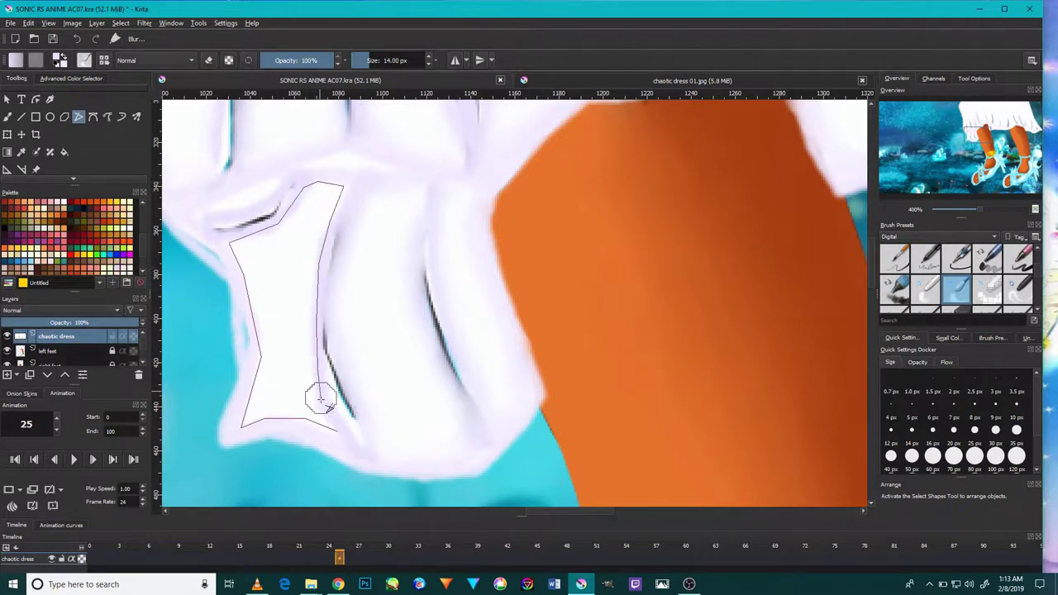
double_click(337, 431)
scroll(342, 295, "down", 2)
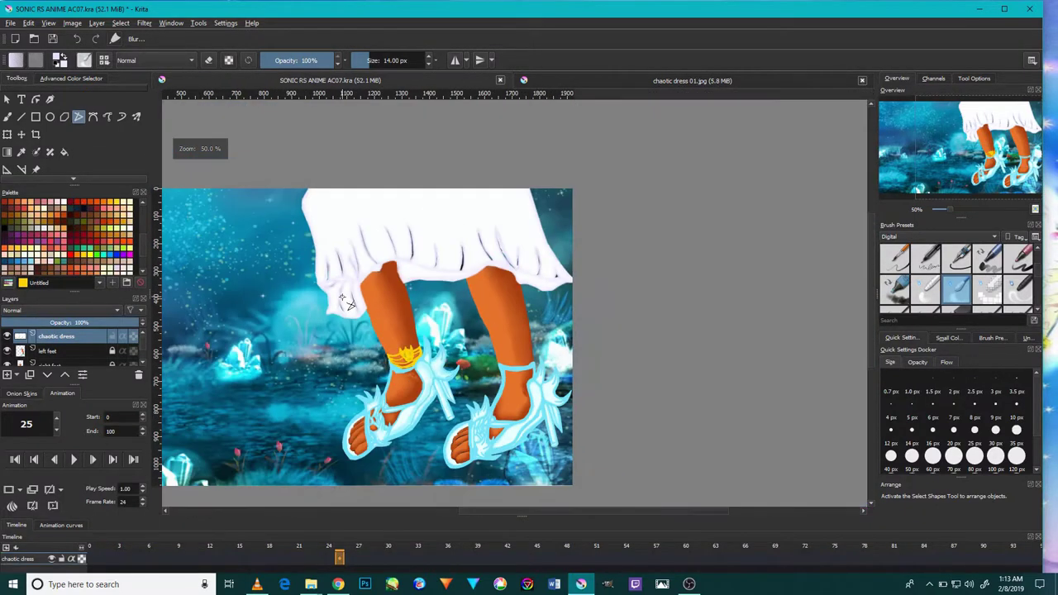
Bring the whole dress into view and outline the left fold
scroll(371, 343, "down", 3)
scroll(406, 288, "up", 1)
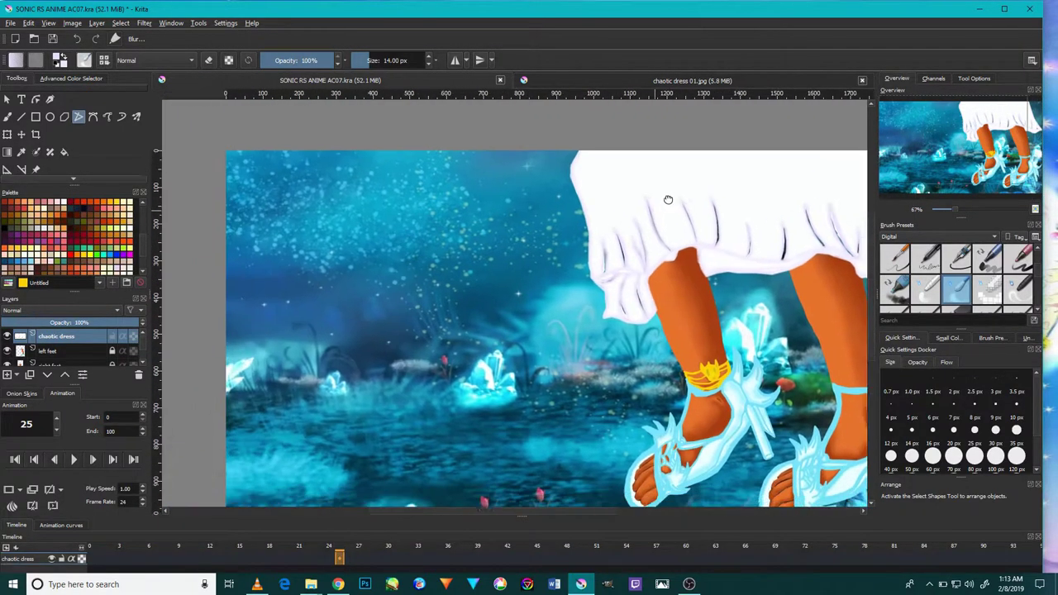
left_click_drag(669, 201, 503, 224)
scroll(500, 249, "up", 8)
left_click(492, 325)
left_click(418, 315)
left_click(352, 332)
left_click(322, 362)
left_click(214, 386)
left_click(354, 313)
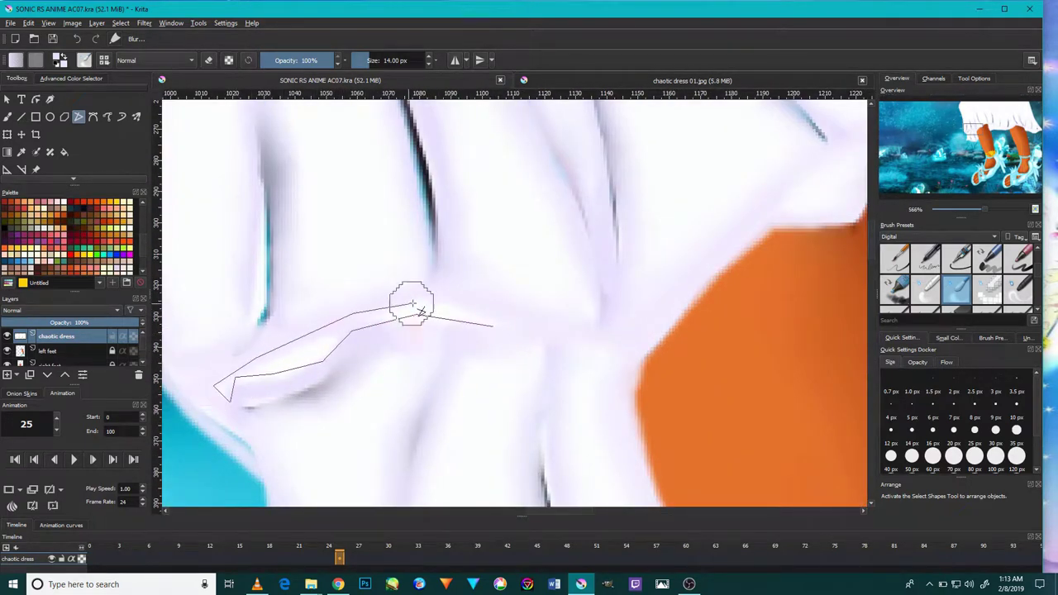
Outline and smooth the hem's bottom edge from the lower-left fold
scroll(524, 295, "down", 3)
scroll(286, 361, "up", 2)
left_click(231, 368)
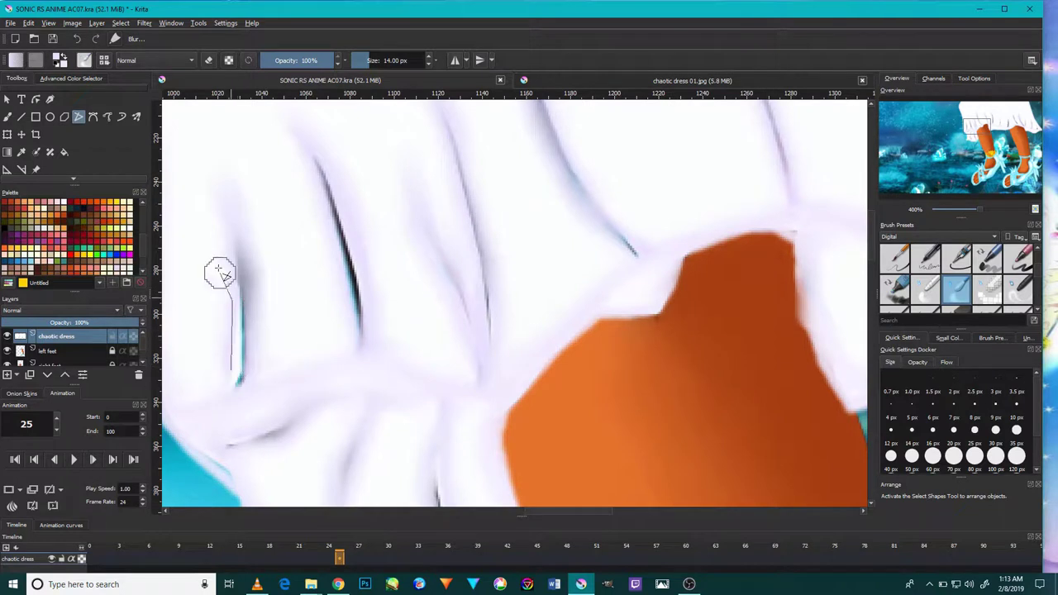
scroll(230, 370, "down", 3)
scroll(455, 301, "up", 1)
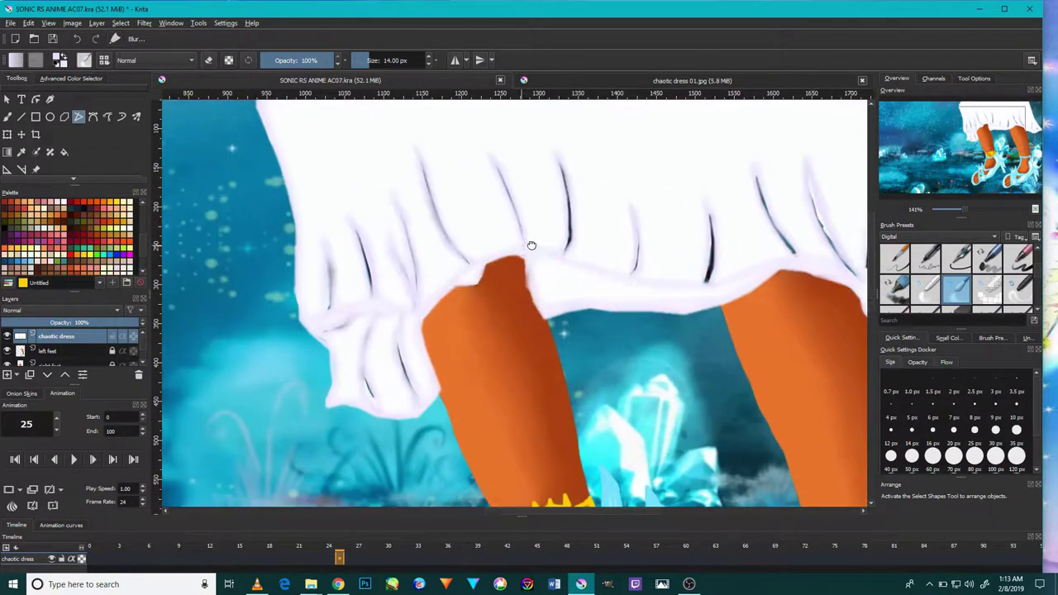
scroll(369, 381, "up", 2)
scroll(370, 380, "up", 2)
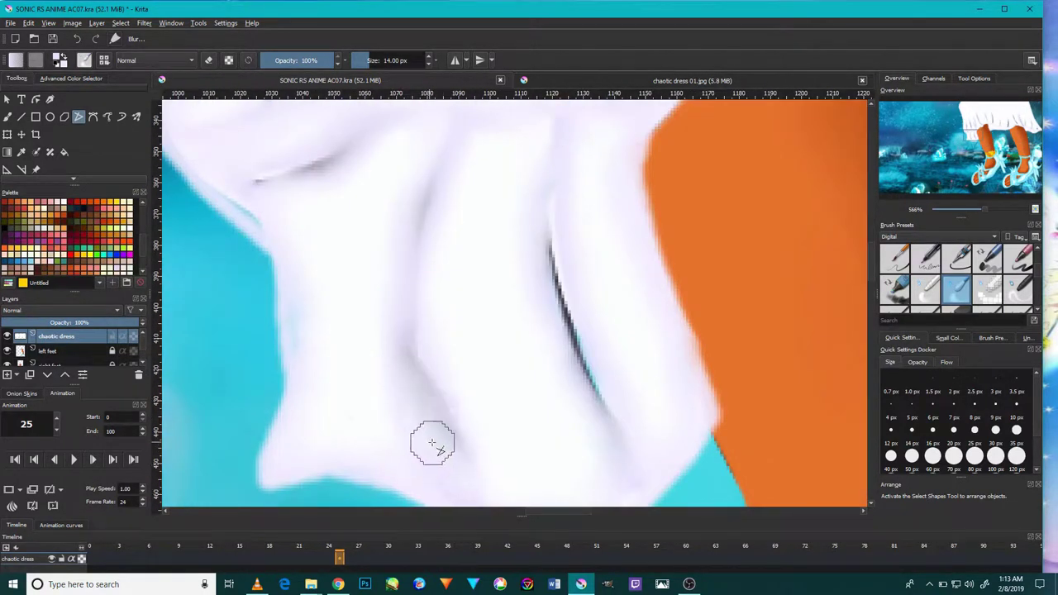
scroll(433, 441, "down", 4)
scroll(484, 326, "up", 1)
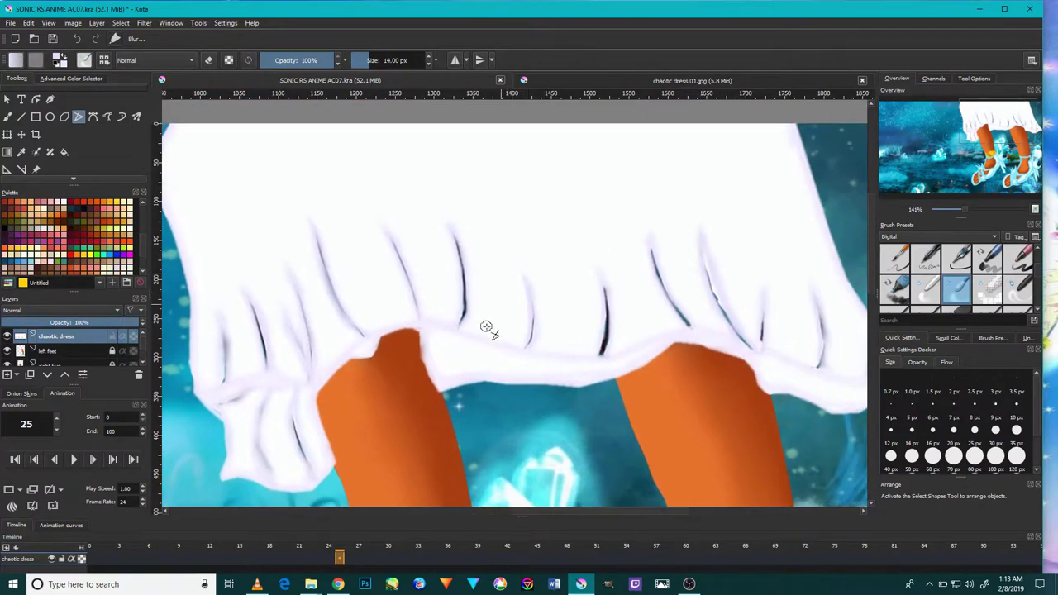
scroll(413, 347, "down", 3)
scroll(369, 357, "up", 1)
scroll(370, 357, "up", 5)
left_click(267, 366)
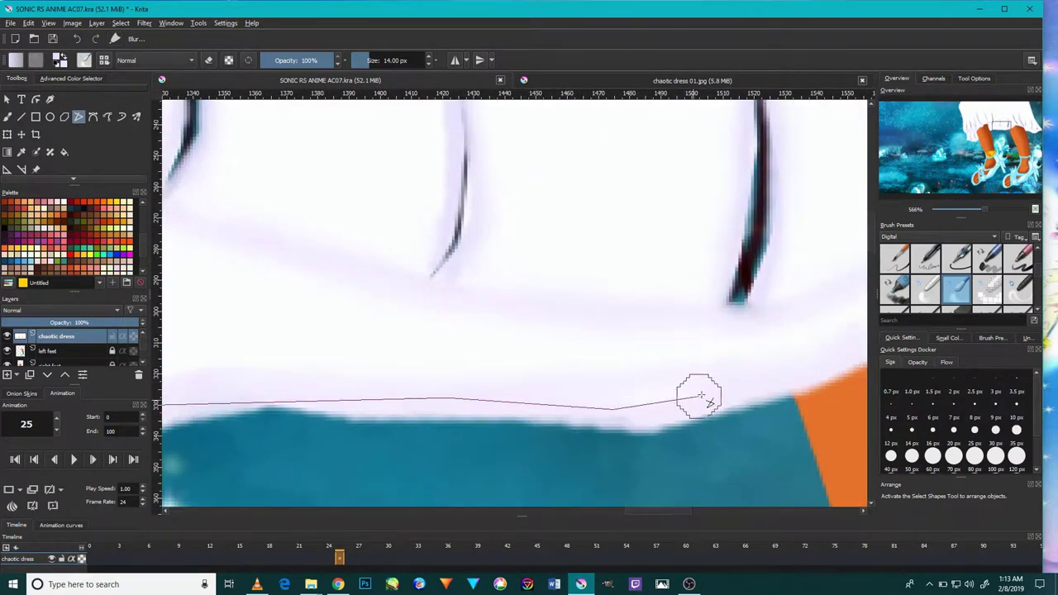
left_click(831, 293)
double_click(256, 411)
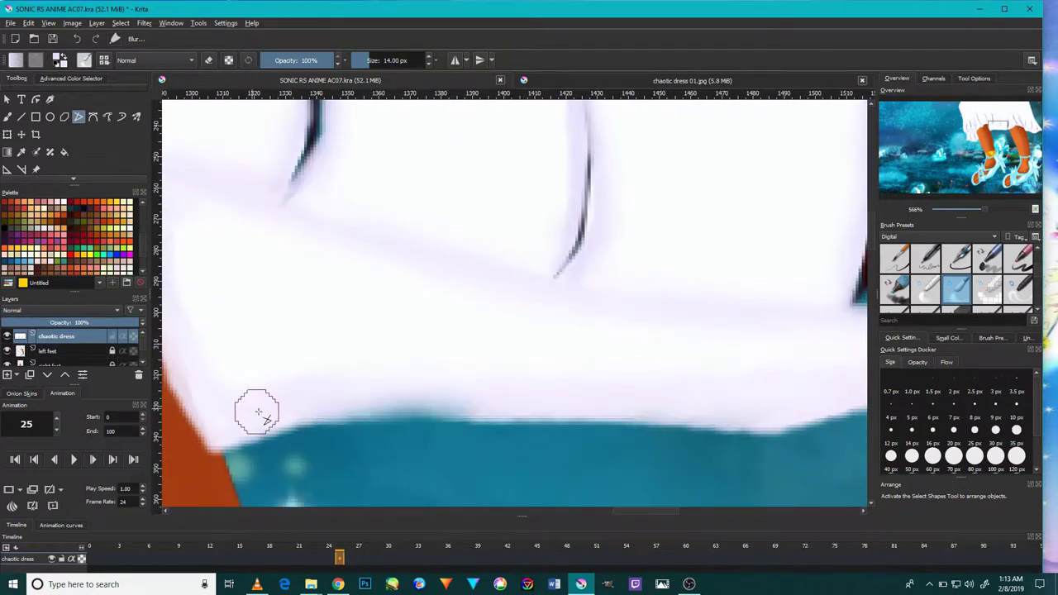
Outline and soften the hem's left corner
scroll(485, 361, "down", 5)
scroll(479, 300, "up", 2)
left_click(248, 467)
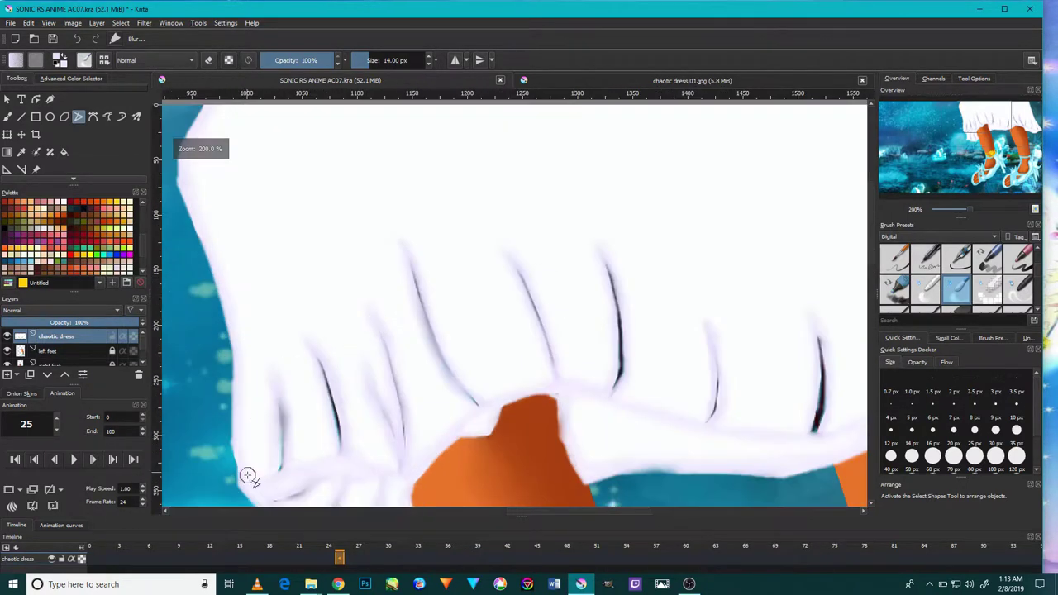
left_click(503, 134)
double_click(248, 462)
Zoom out and pan so the dress and sandals sit lower in view
scroll(437, 382, "down", 1)
scroll(436, 382, "down", 1)
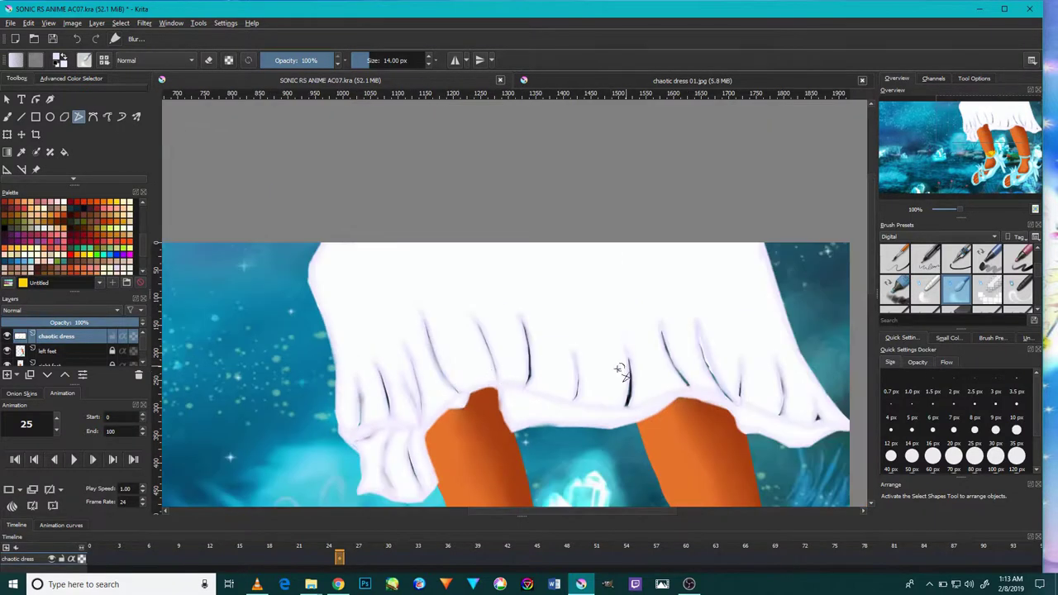
scroll(409, 446, "down", 1)
scroll(534, 390, "up", 1)
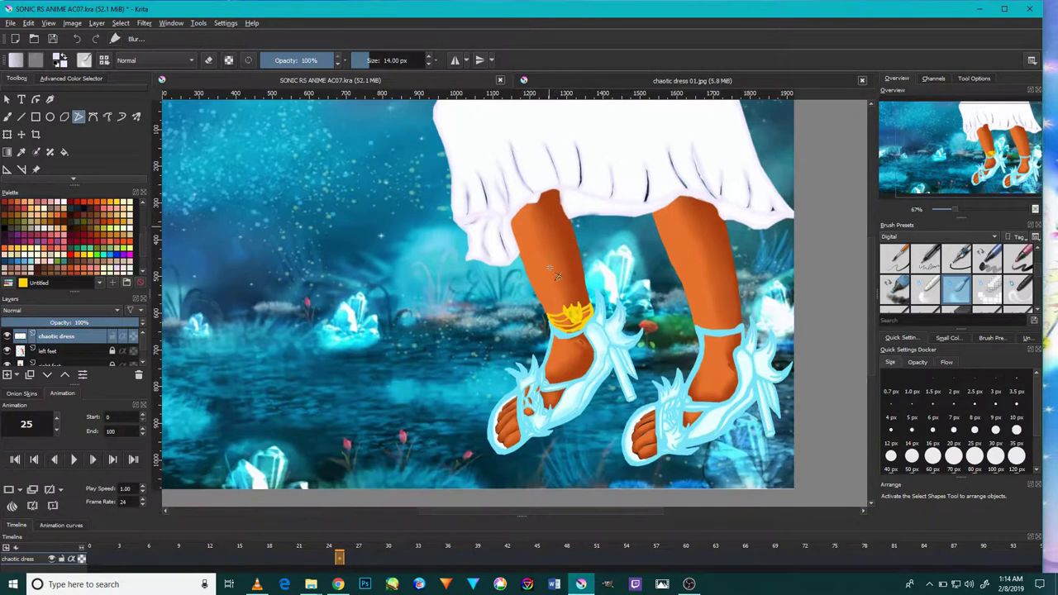
scroll(569, 395, "up", 1)
scroll(569, 395, "up", 2)
scroll(569, 389, "down", 4)
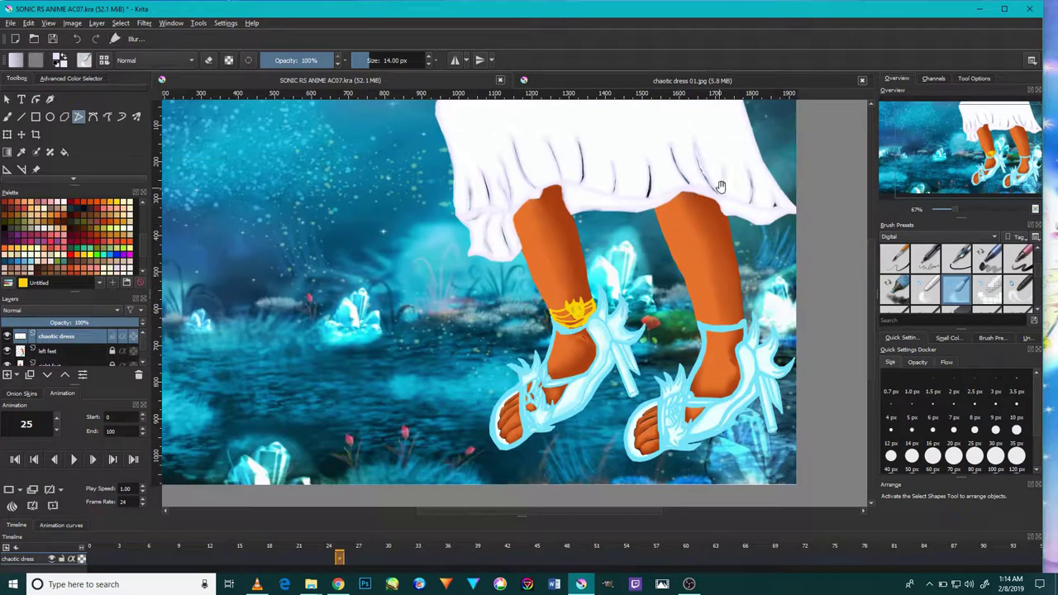
left_click_drag(615, 247, 491, 434)
Check the chaotic dress 01.jpg reference, then select the Blur brush at 84 px
left_click(686, 81)
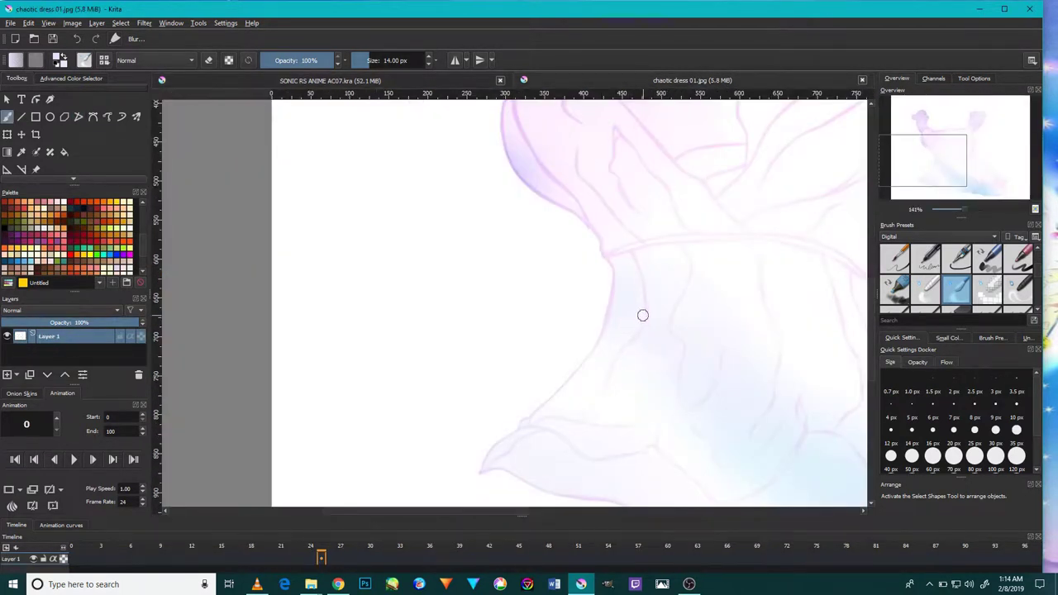
left_click(416, 80)
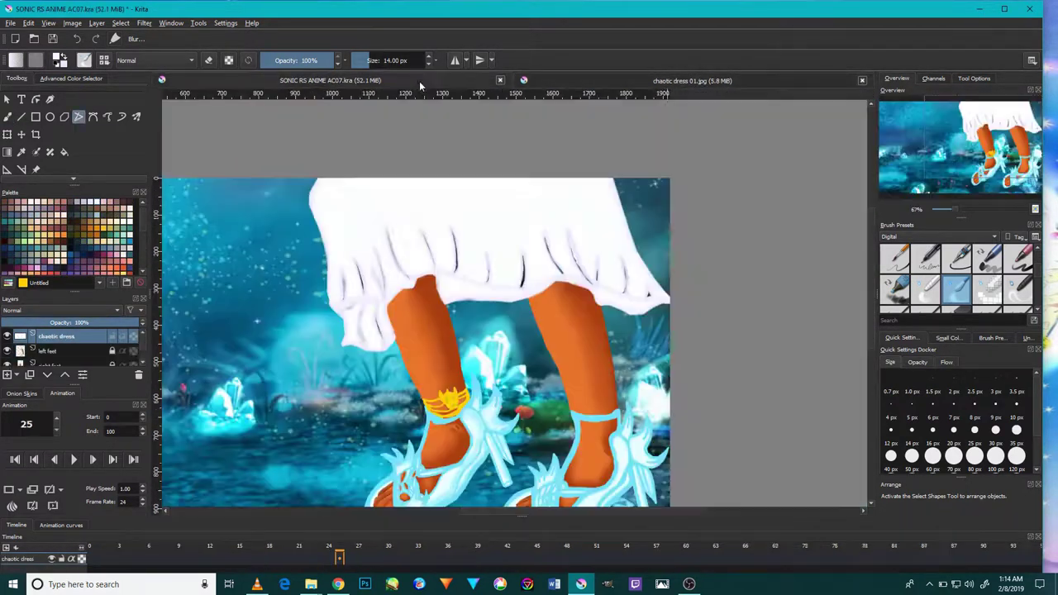
left_click(988, 259)
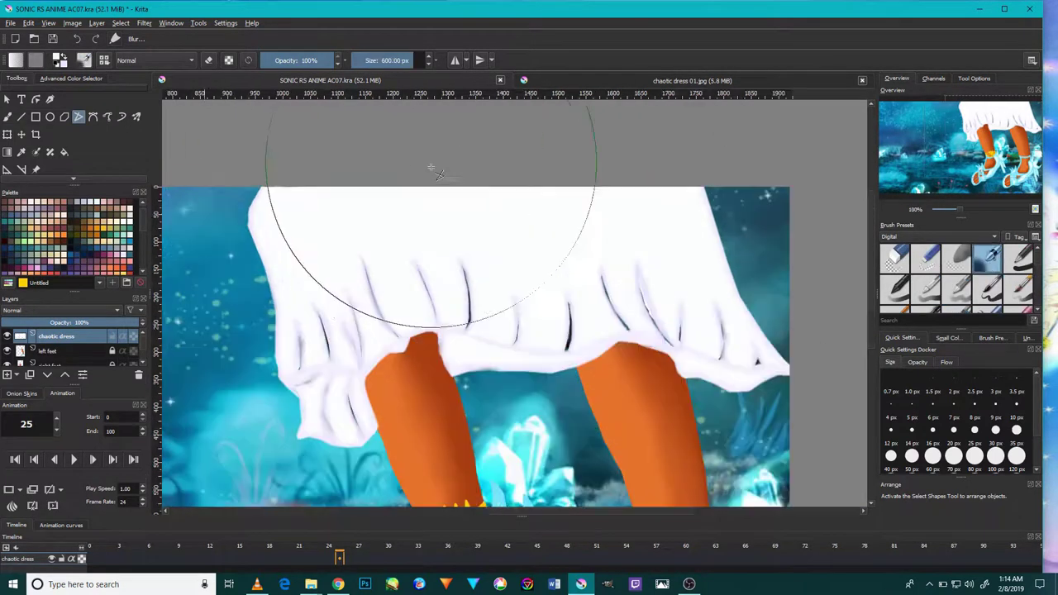
key("1")
key("bracketleft")
key("bracketleft")
key("bracketleft")
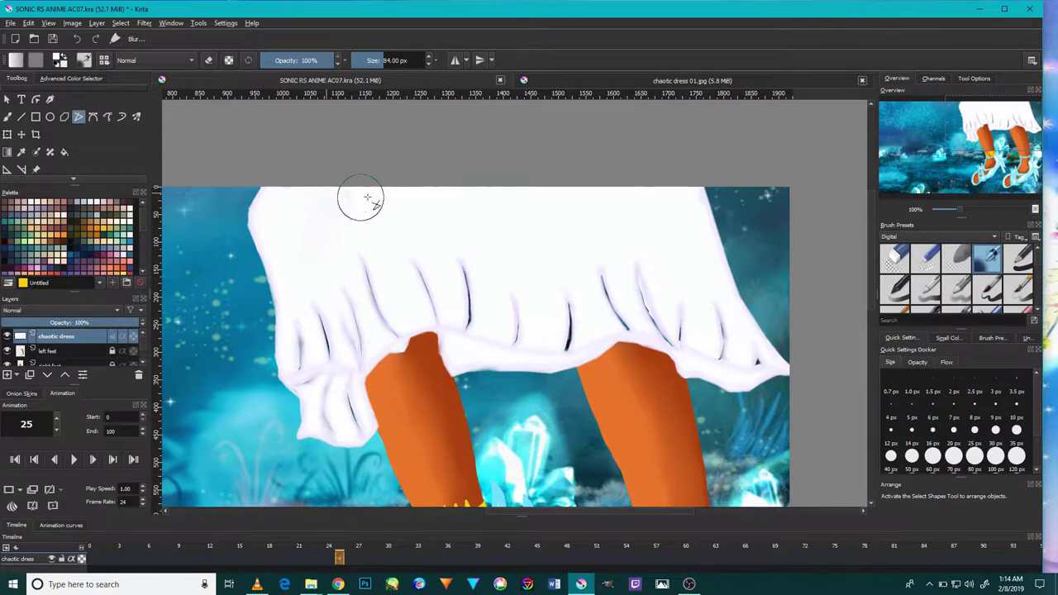
Blur two line paths along the creases on the dress's left side
scroll(283, 189, "up", 3)
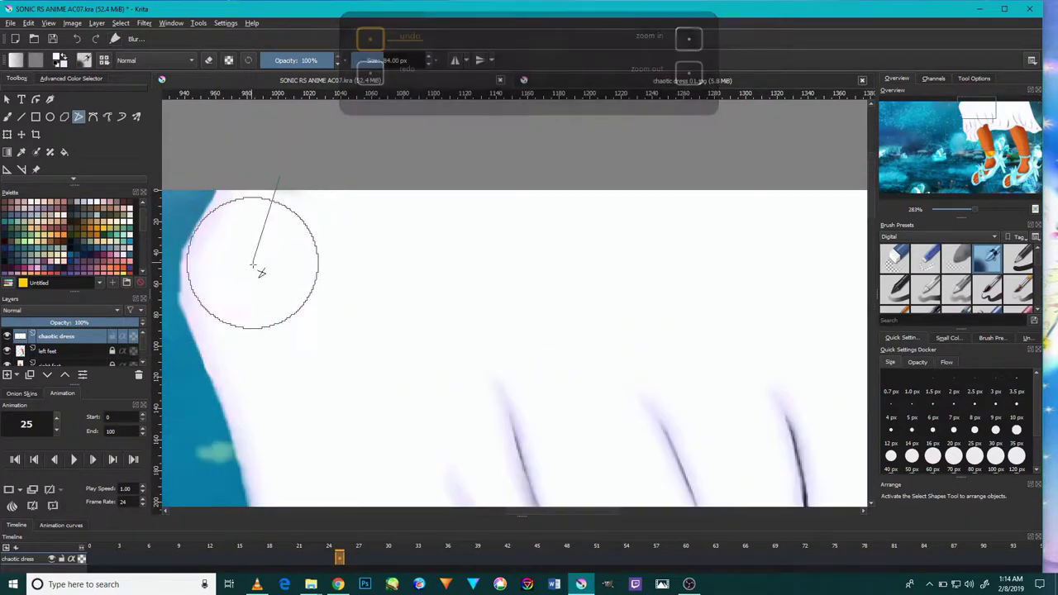
scroll(286, 336, "down", 3)
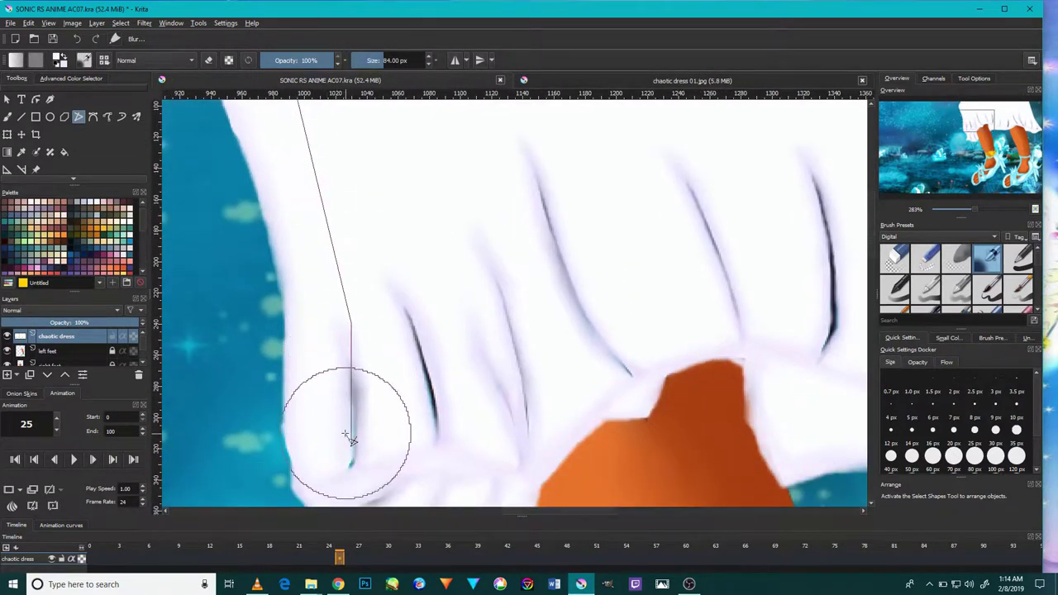
scroll(382, 326, "up", 2)
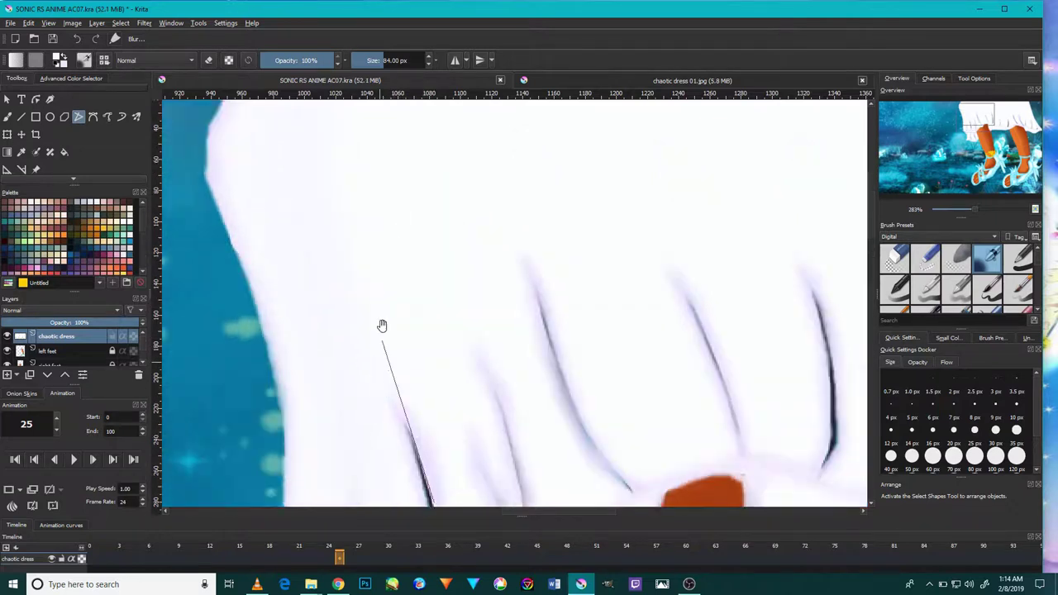
scroll(383, 331, "up", 2)
scroll(455, 299, "down", 2)
scroll(418, 441, "down", 1)
scroll(413, 448, "up", 1)
left_click(411, 459)
left_click(390, 379)
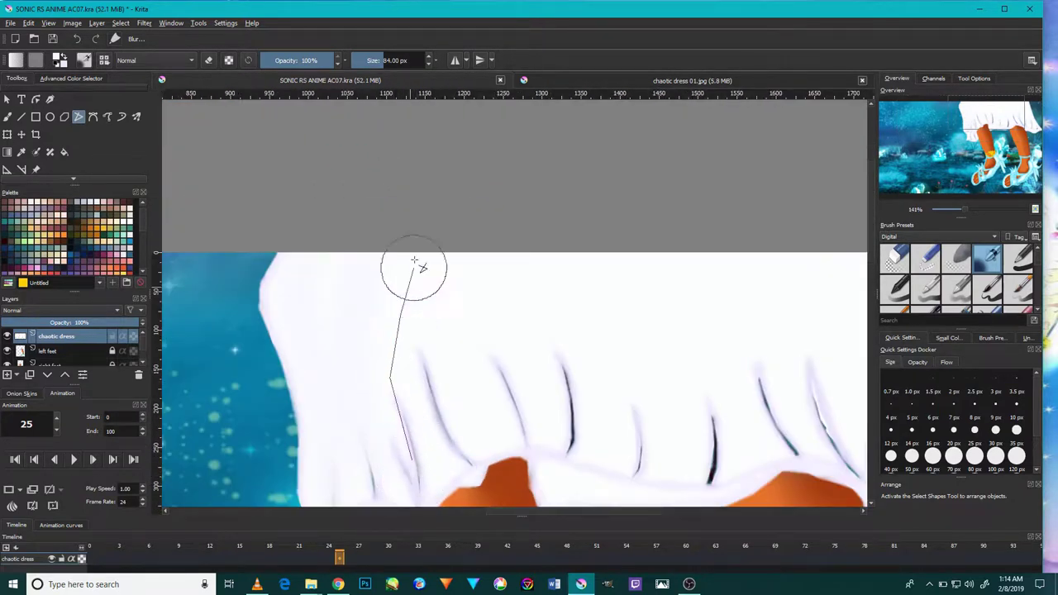
double_click(462, 441)
left_click(432, 377)
double_click(461, 263)
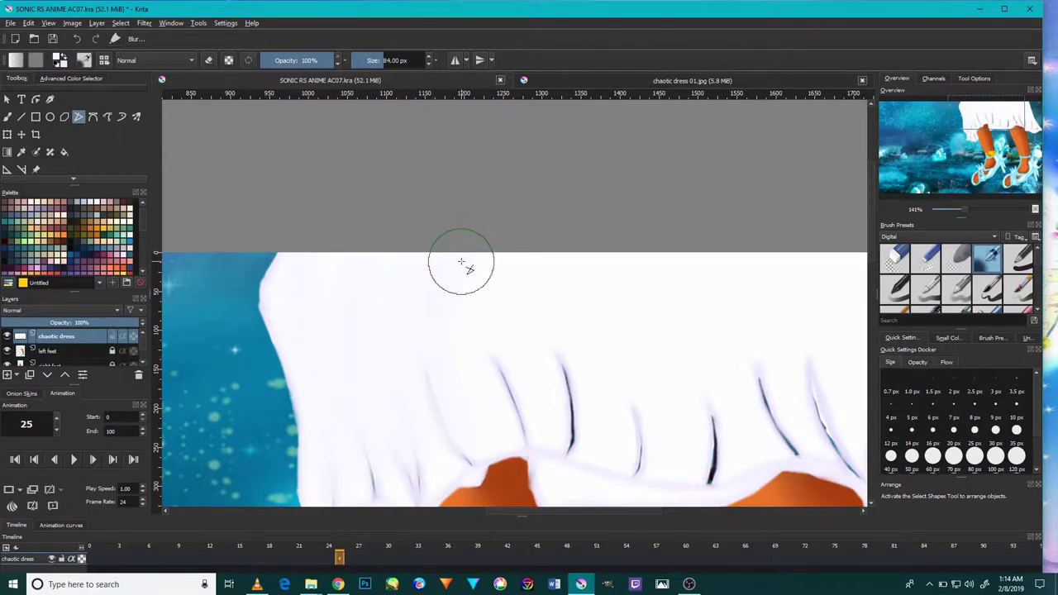
Blur away the dark crease strokes across the middle of the hem
left_click_drag(509, 346, 437, 317)
left_click(494, 416)
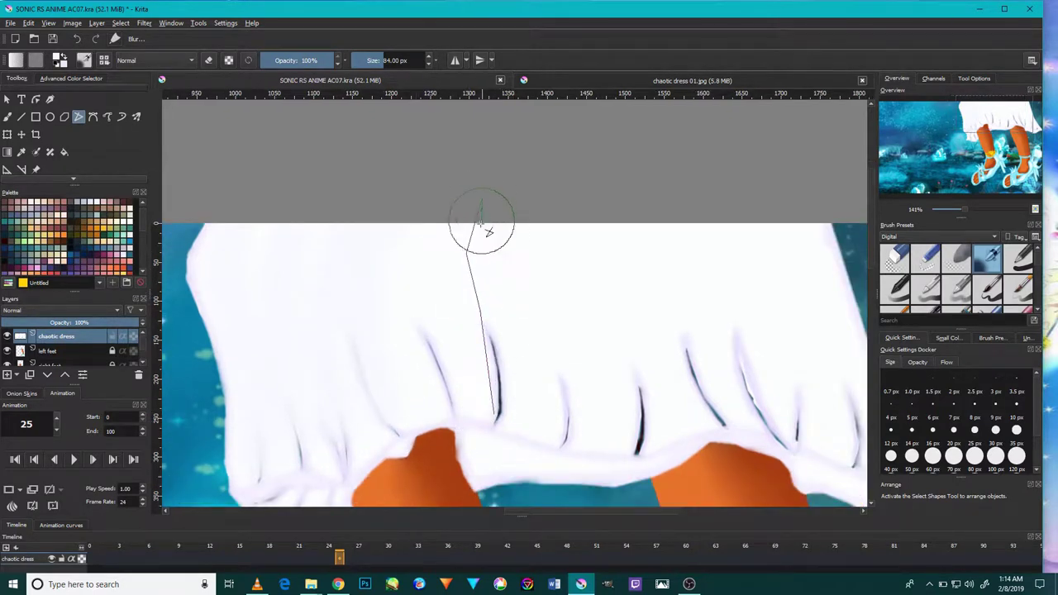
left_click(455, 406)
scroll(472, 331, "down", 2)
scroll(504, 364, "up", 1)
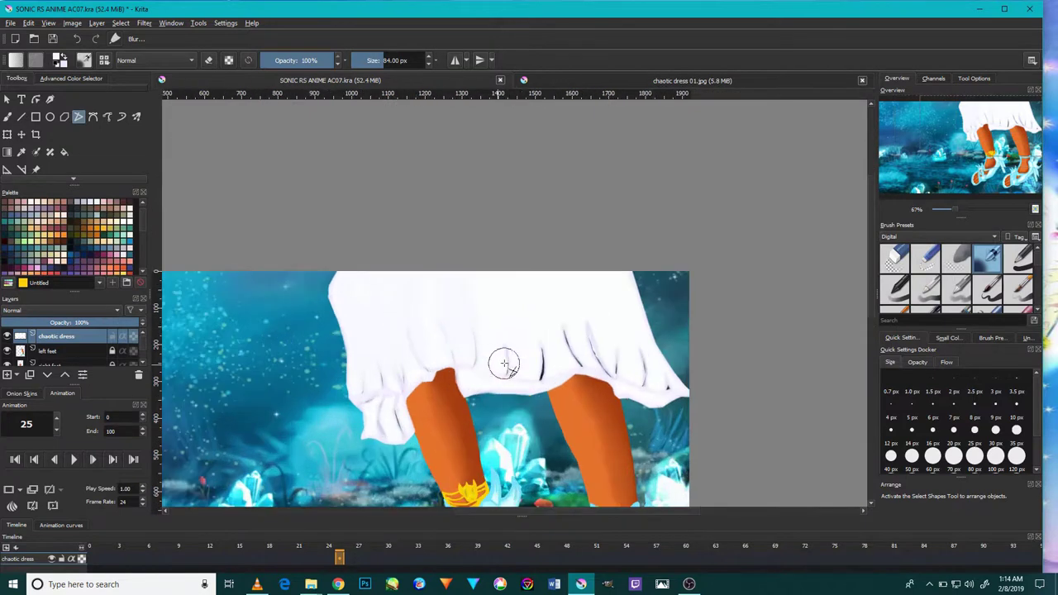
scroll(504, 363, "up", 2)
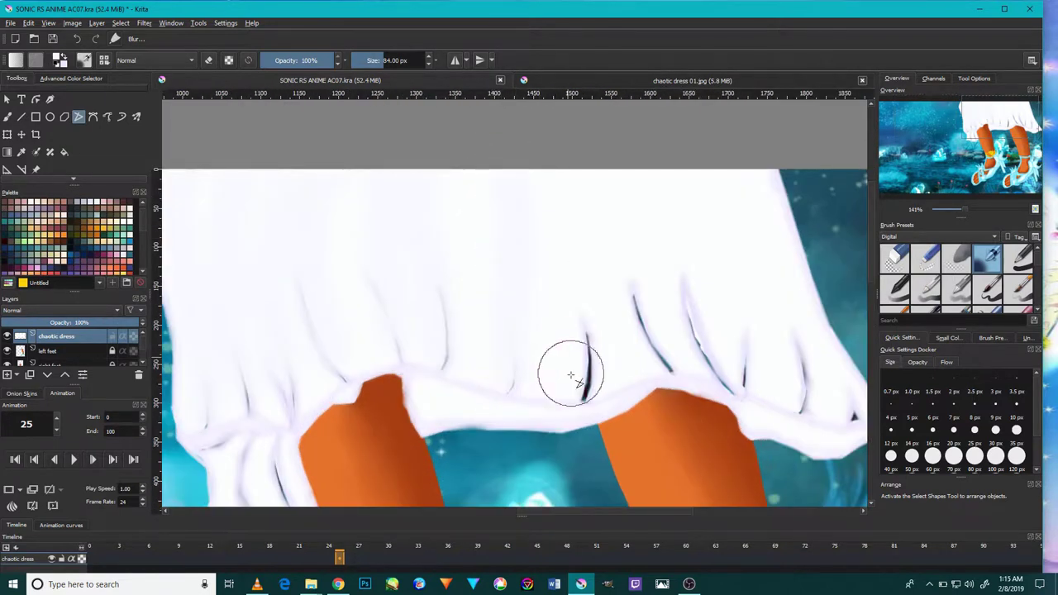
left_click_drag(570, 376, 583, 175)
left_click_drag(677, 378, 629, 177)
left_click_drag(727, 388, 688, 142)
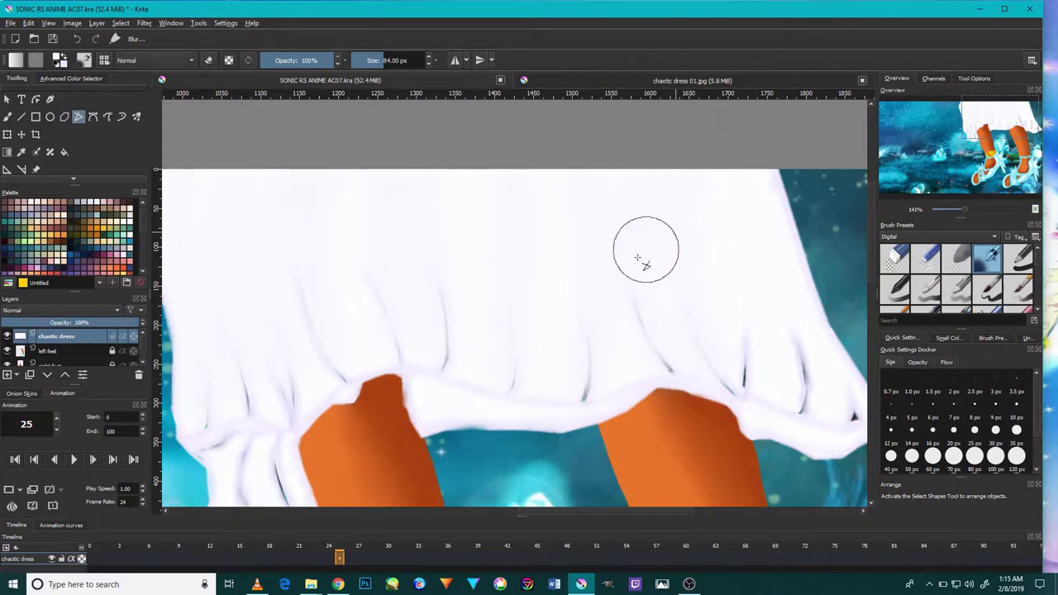
Blur the remaining folds along the dress edge and hem's left side
scroll(625, 266, "down", 2)
scroll(626, 267, "up", 2)
mouse_move(650, 330)
left_mouse_down()
mouse_move(650, 239)
mouse_move(625, 358)
mouse_move(543, 177)
mouse_move(680, 464)
mouse_move(599, 184)
left_mouse_up()
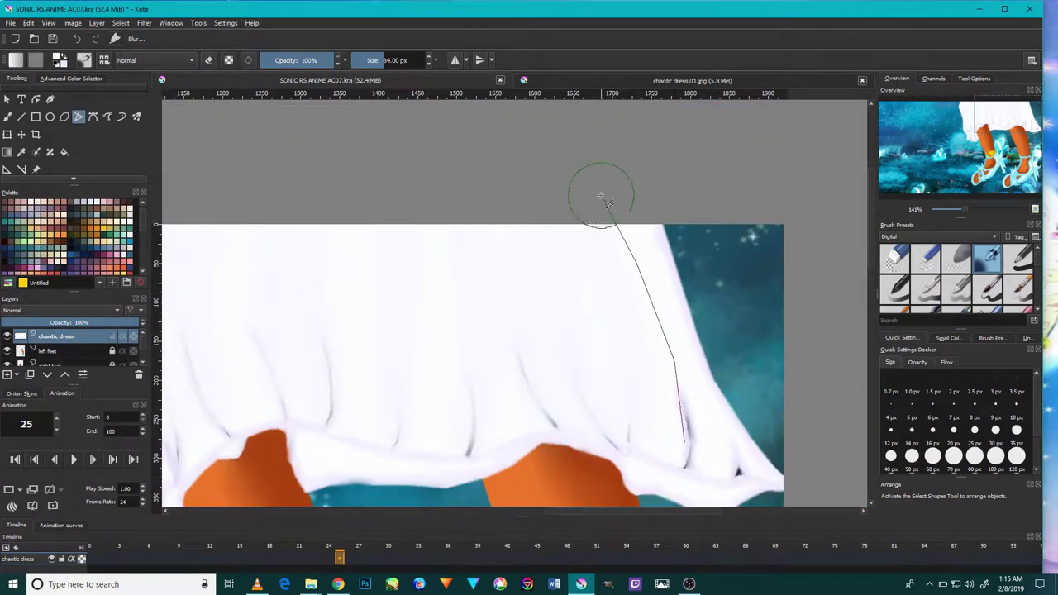
left_click_drag(738, 476, 595, 178)
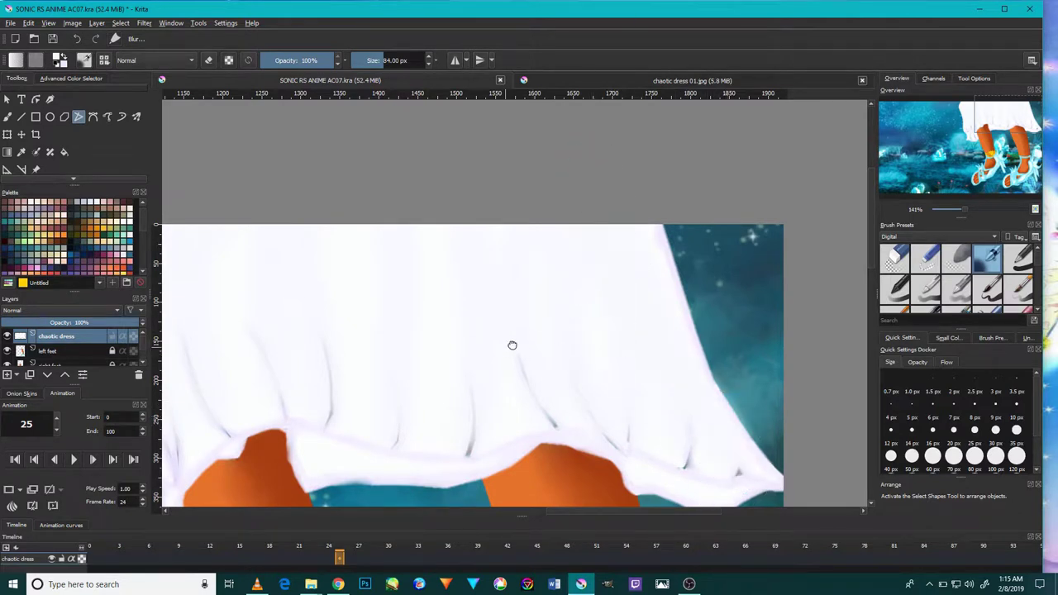
left_click_drag(382, 430, 361, 286)
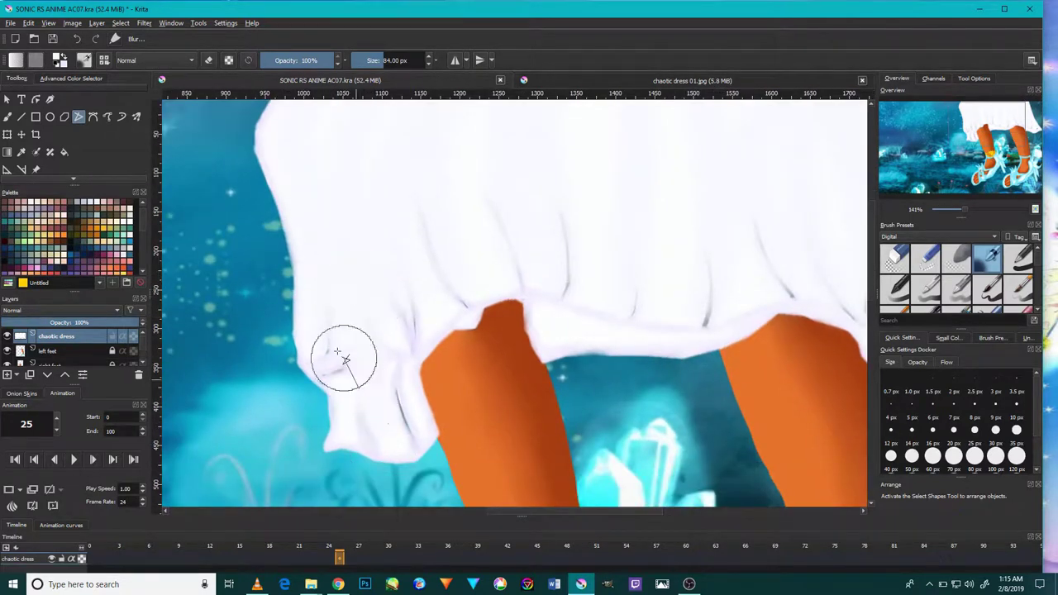
left_click_drag(403, 448, 433, 284)
scroll(496, 333, "up", 3)
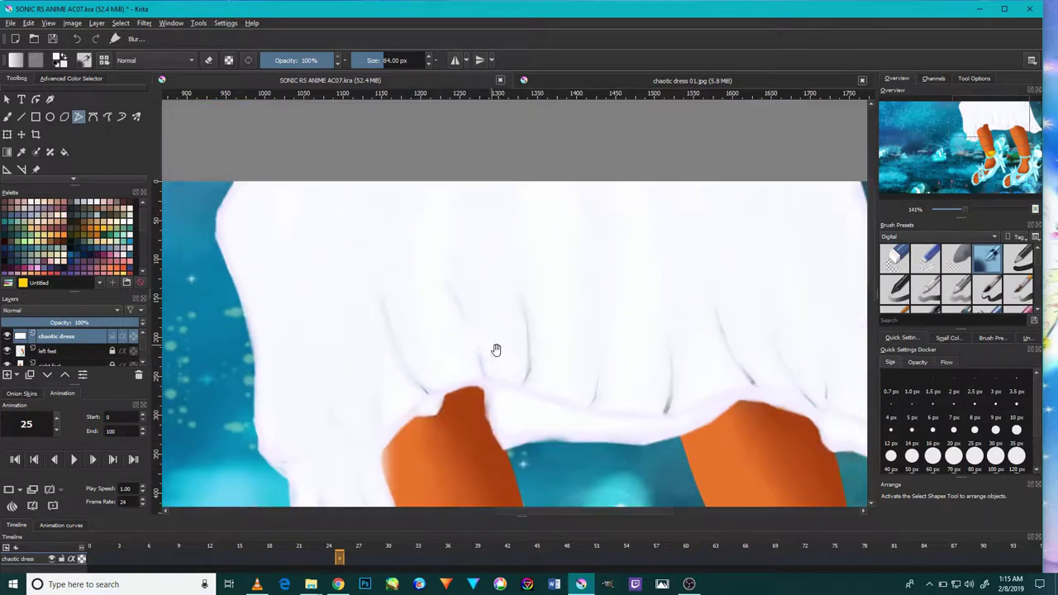
Blur the right-side folds rising from the white dress hem with blur paths
left_click_drag(666, 423, 671, 268)
double_click(668, 263)
left_click(749, 388)
double_click(640, 176)
scroll(590, 307, "right", 5)
left_click(633, 465)
left_click(496, 215)
double_click(580, 341)
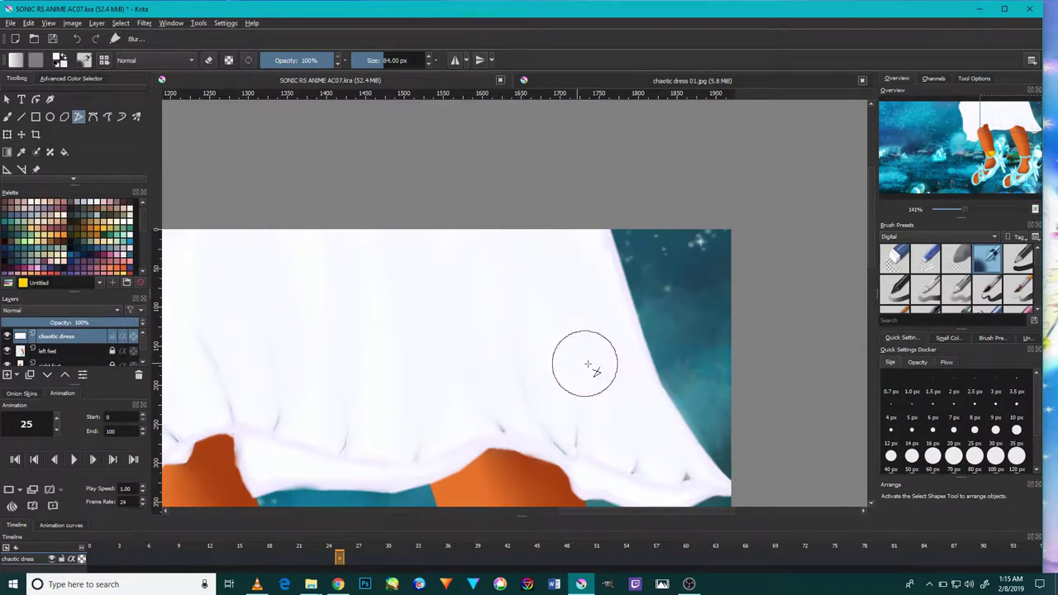
Trace and apply blur paths over the remaining dark creases across the dress
scroll(576, 359, "down", 5)
scroll(633, 405, "up", 6)
scroll(744, 363, "up", 2)
left_click(738, 357)
left_click(319, 207)
double_click(417, 280)
scroll(475, 295, "down", 3)
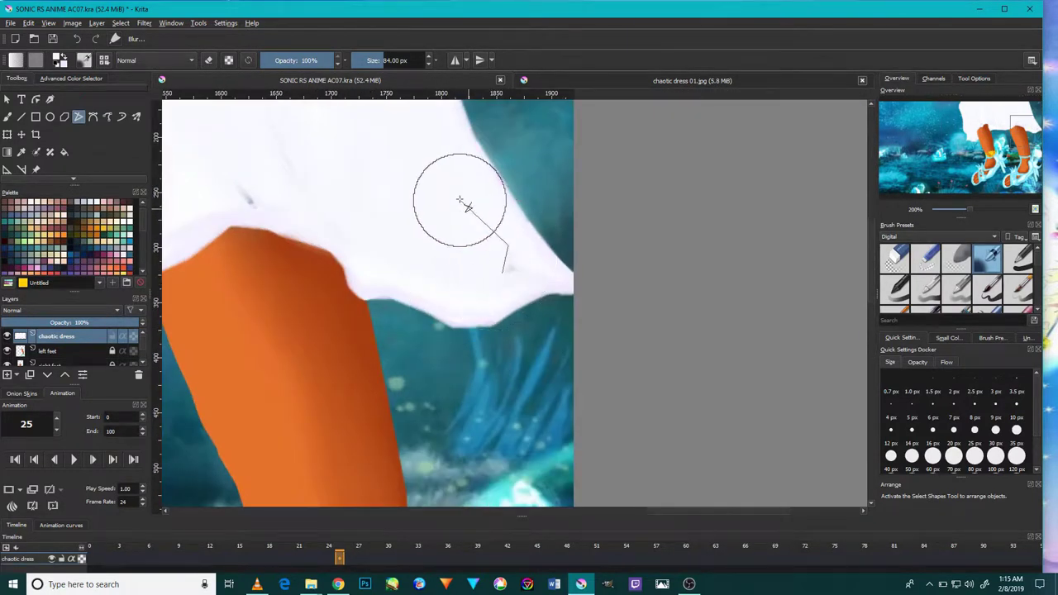
left_click_drag(408, 207, 518, 408)
left_click(355, 387)
left_click(278, 288)
left_click(253, 290)
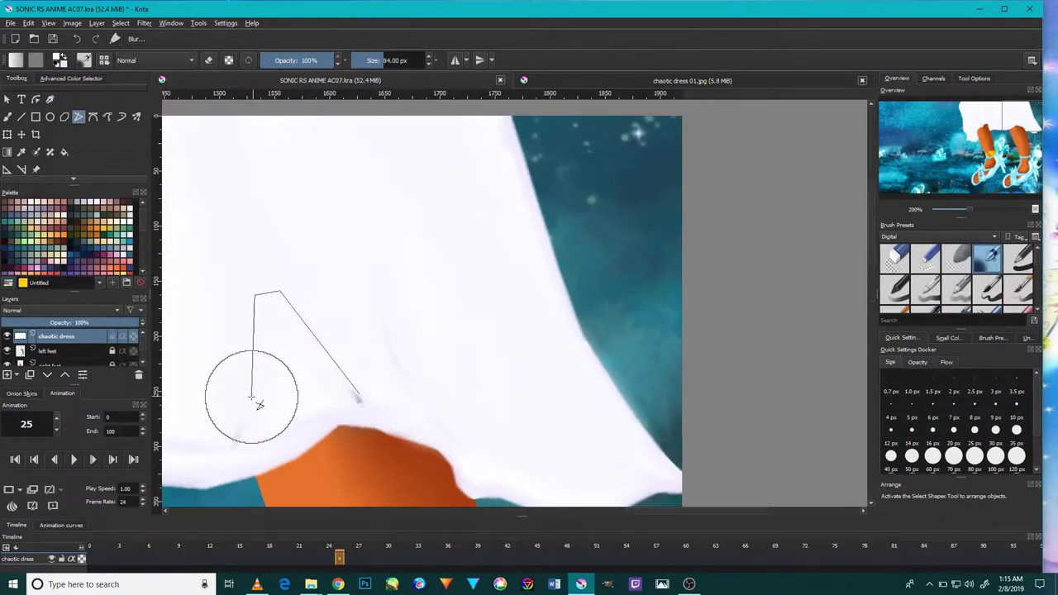
double_click(229, 425)
Apply a blur path along the middle of the dress hem
scroll(331, 354, "down", 2)
scroll(339, 324, "down", 6)
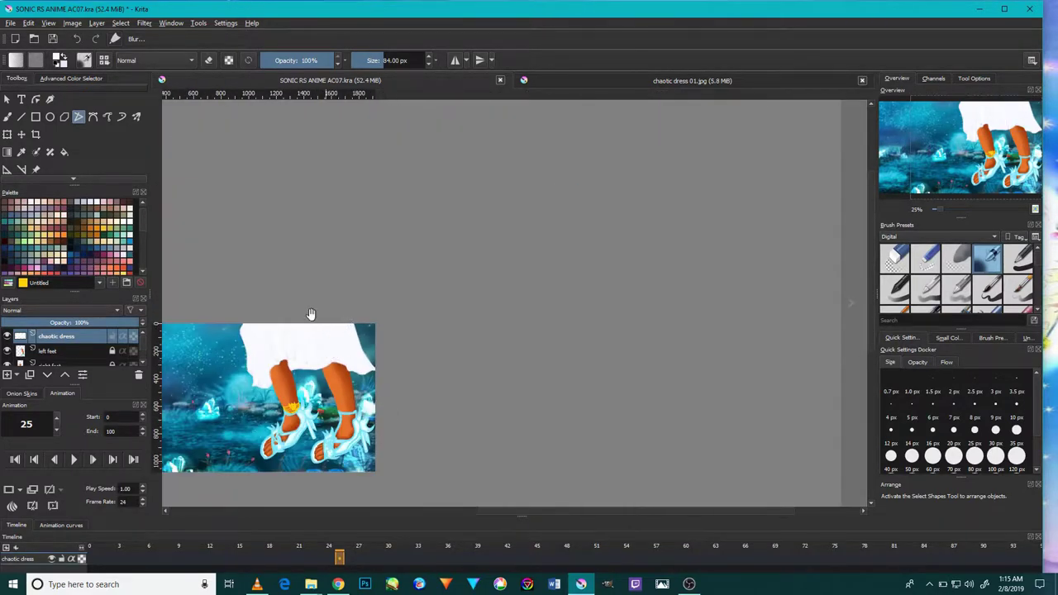
scroll(309, 311, "up", 1)
scroll(405, 295, "up", 5)
left_click(594, 309)
left_click(800, 357)
double_click(811, 287)
scroll(715, 297, "down", 6)
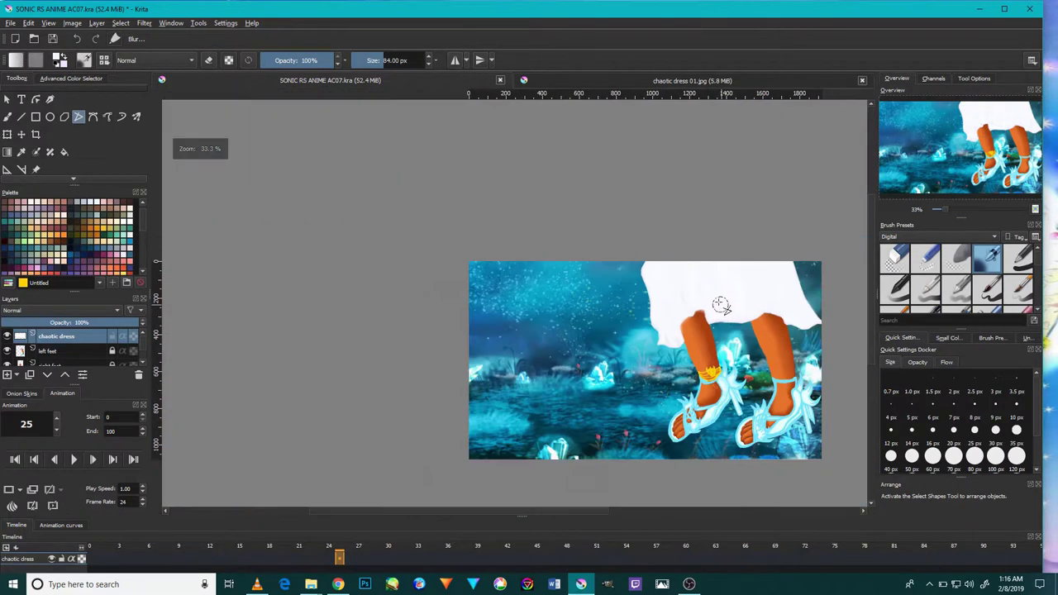
scroll(625, 364, "up", 5)
Blur the hem edge over the right orange leg
left_click(625, 376)
left_click(648, 322)
left_click(778, 327)
mouse_move(790, 303)
left_mouse_down()
mouse_move(669, 322)
mouse_move(769, 380)
mouse_move(751, 373)
left_mouse_up()
left_click(680, 335)
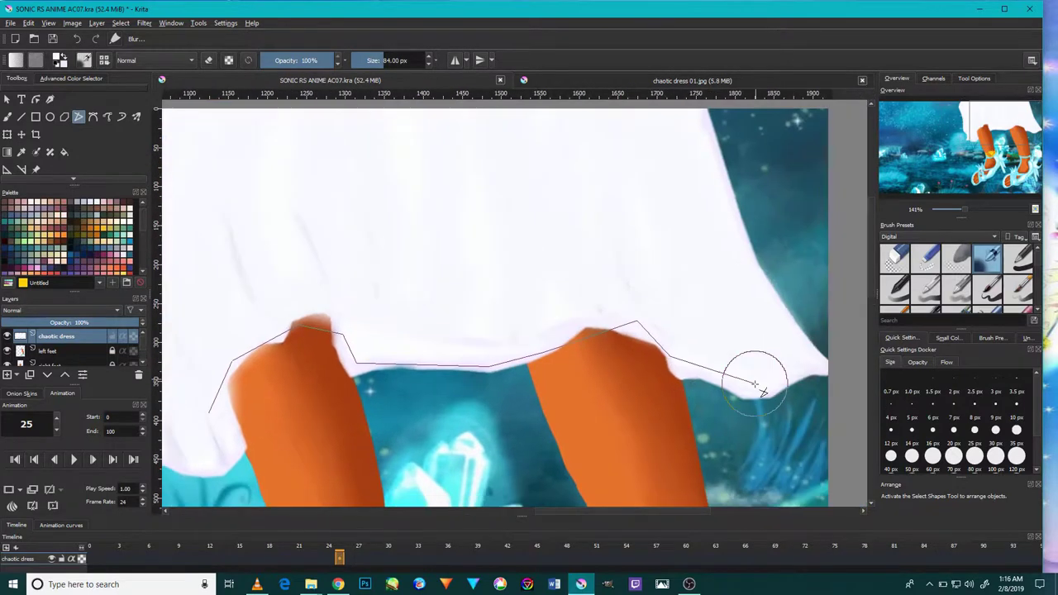
double_click(826, 364)
Outline the left hem over the left leg and blur it
left_click_drag(499, 356, 707, 322)
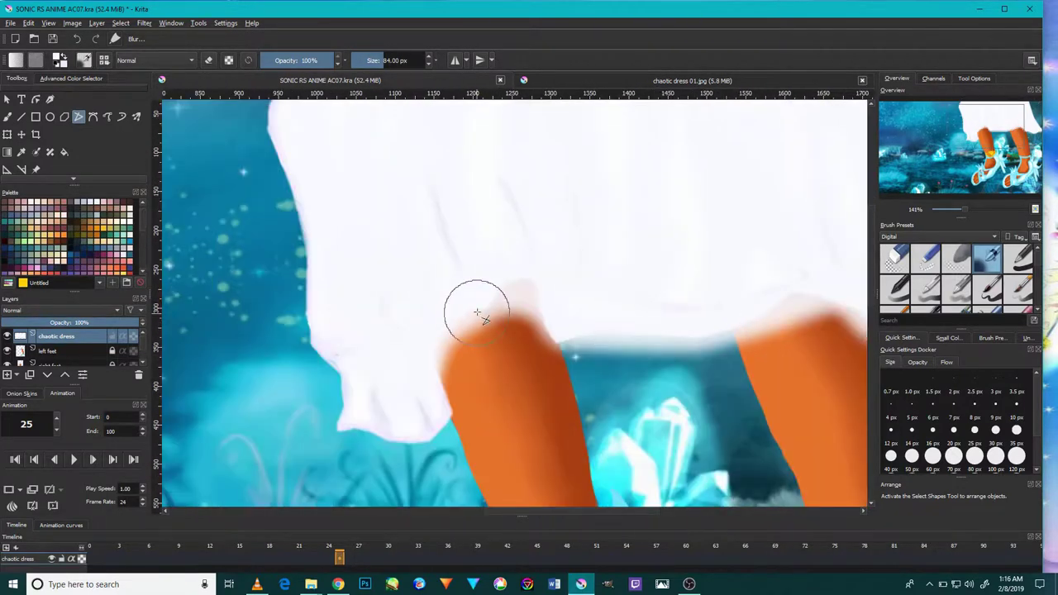
left_click(439, 414)
left_click(390, 427)
left_click(341, 423)
left_click(346, 376)
left_click(307, 294)
left_click_drag(316, 225, 331, 299)
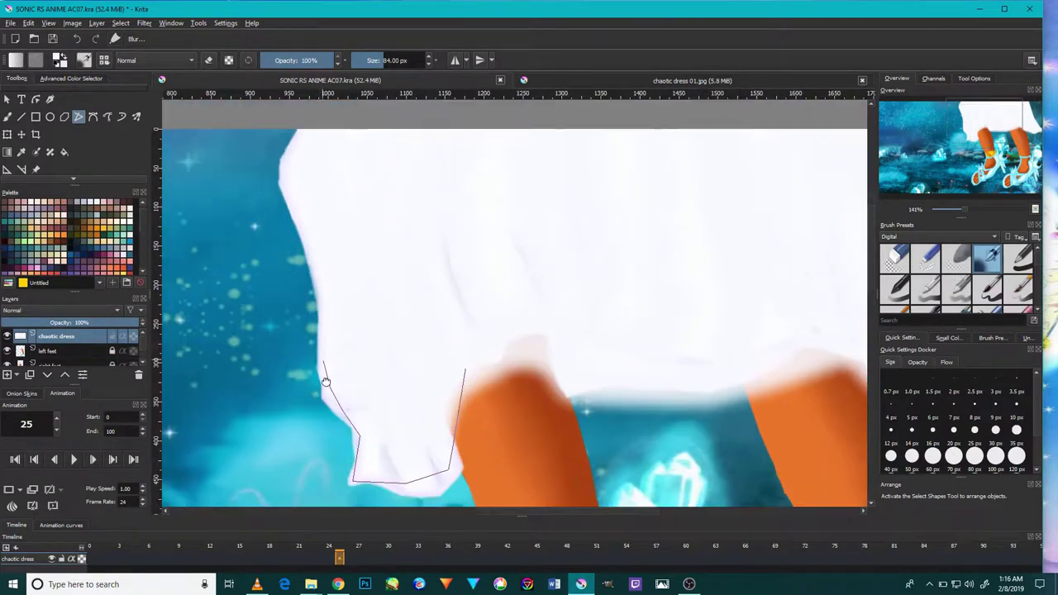
left_click(306, 136)
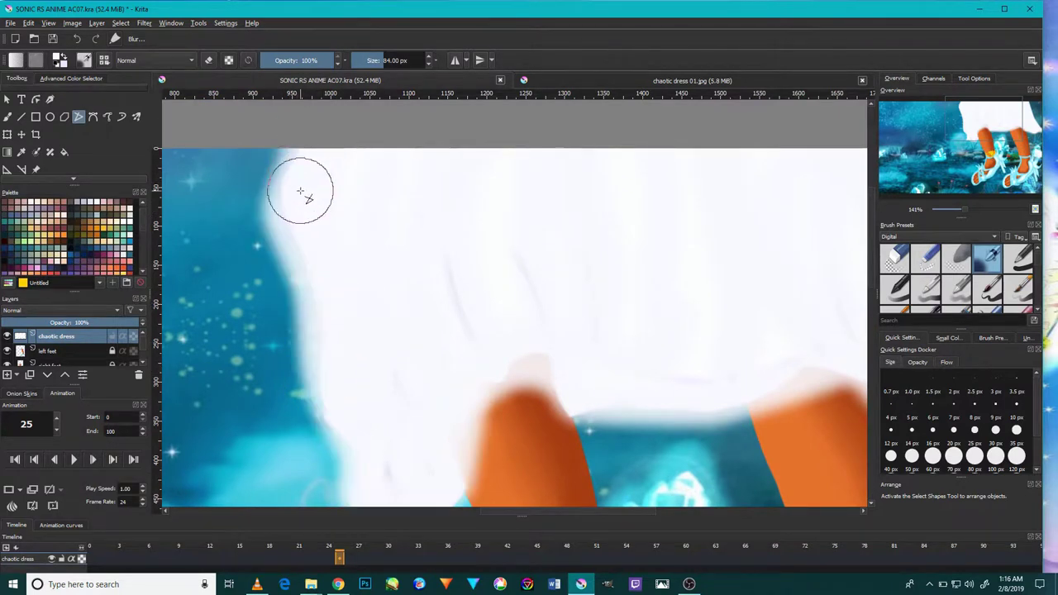
Trace along the dress's left edge and extend the hem selection outline
key("minus")
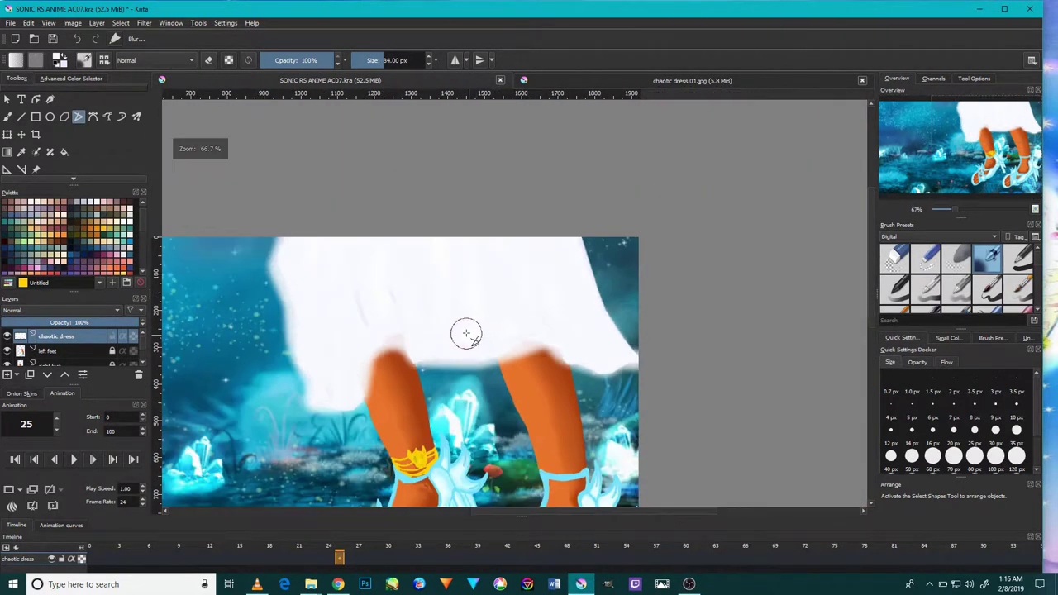
key("plus")
left_click_drag(348, 322, 631, 401)
mouse_move(262, 130)
left_mouse_down()
mouse_move(239, 165)
mouse_move(274, 278)
mouse_move(331, 346)
mouse_move(322, 264)
mouse_move(323, 419)
mouse_move(345, 363)
mouse_move(411, 450)
mouse_move(438, 355)
left_mouse_up()
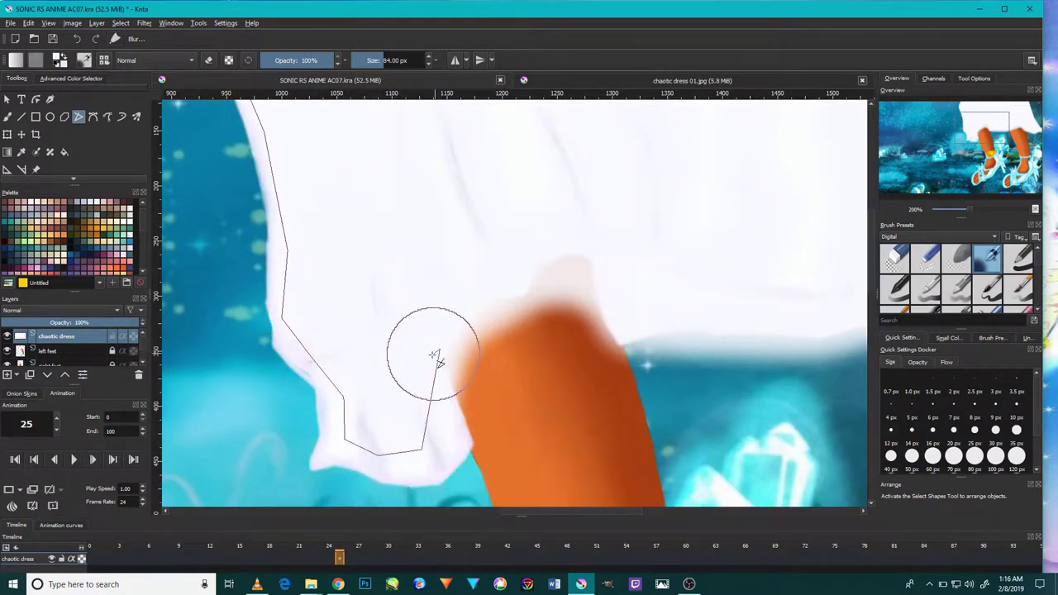
key("minus")
key("plus")
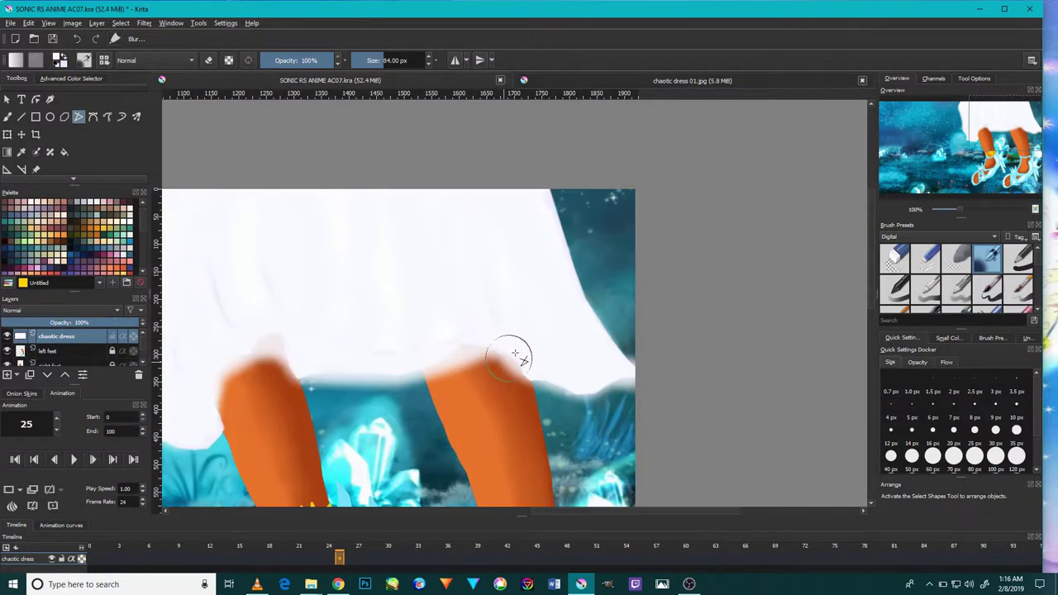
key("plus")
left_click(596, 434)
scroll(512, 247, "up", 3)
scroll(496, 264, "down", 1)
key("minus")
key("minus")
key("minus")
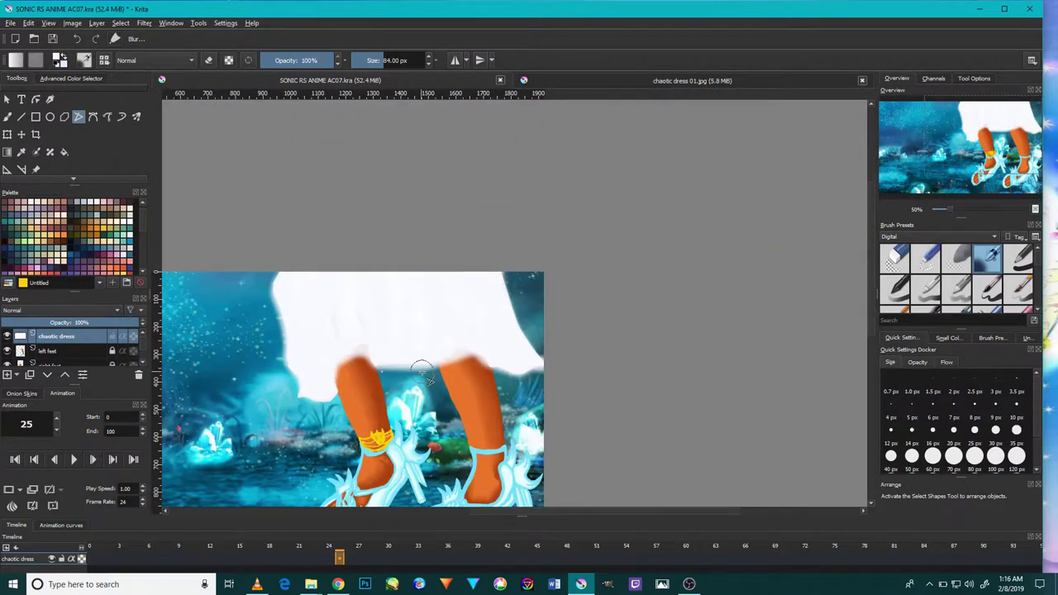
key("minus")
key("minus")
key("plus")
key("plus")
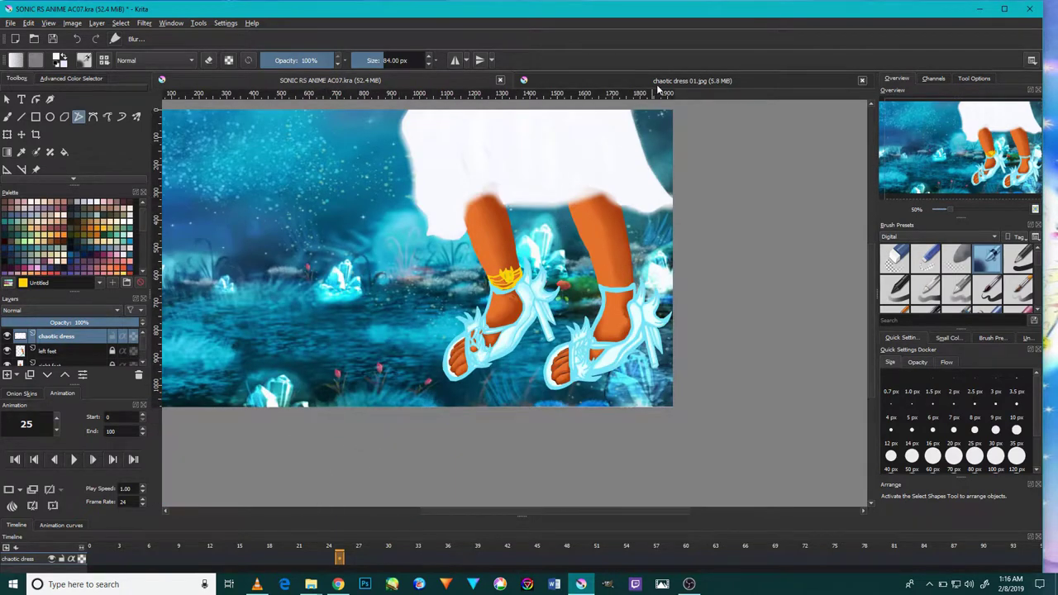
Sample lavender from chaotic dress 01.jpg, then return to SONIC RS ANIME AC07.kra
left_click(657, 81)
left_click(509, 182, "ctrl")
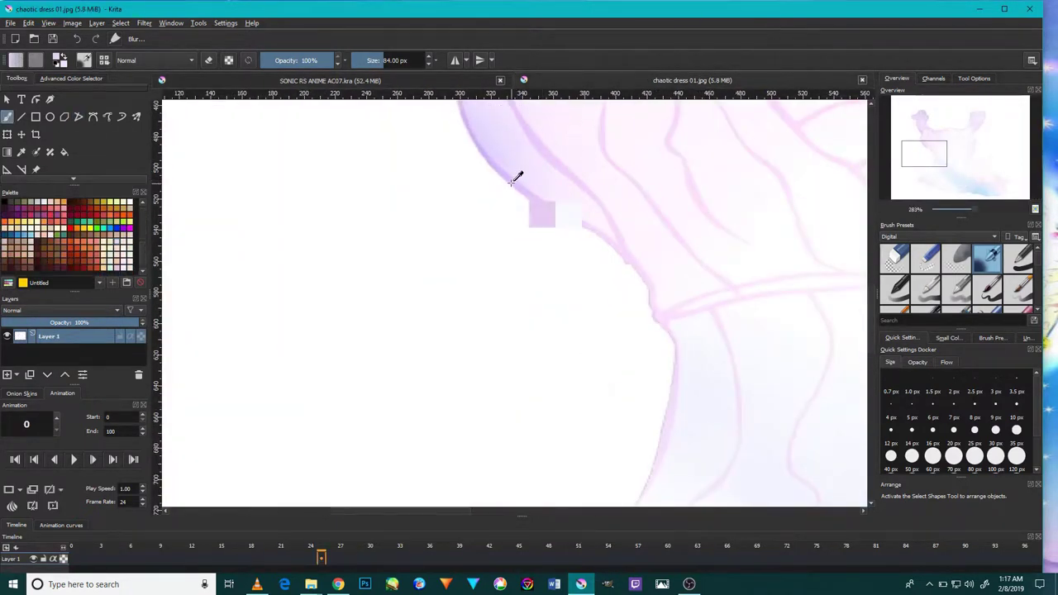
scroll(517, 198, "up", 3)
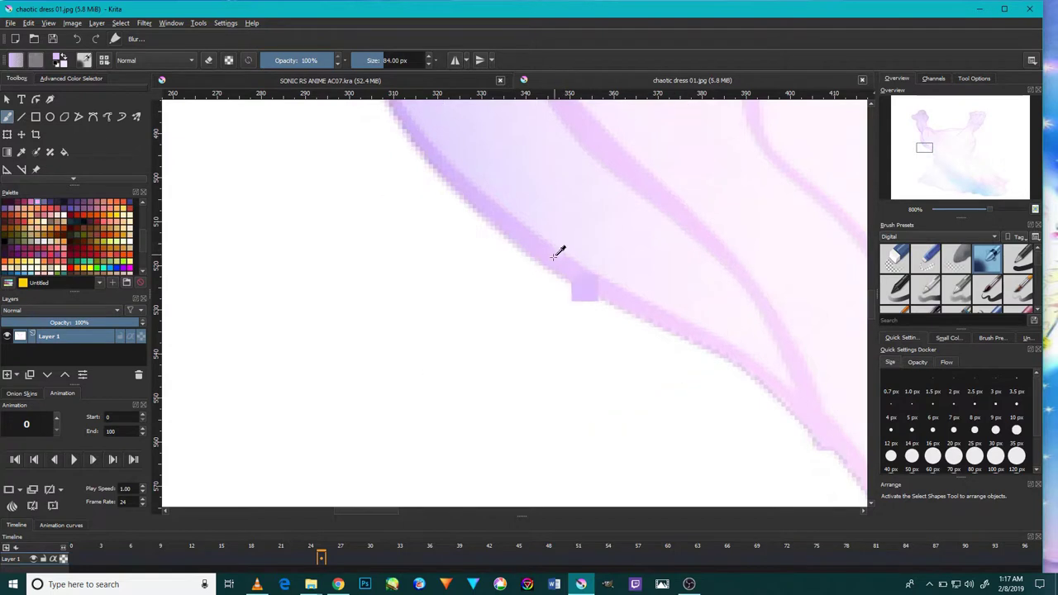
left_click(329, 80)
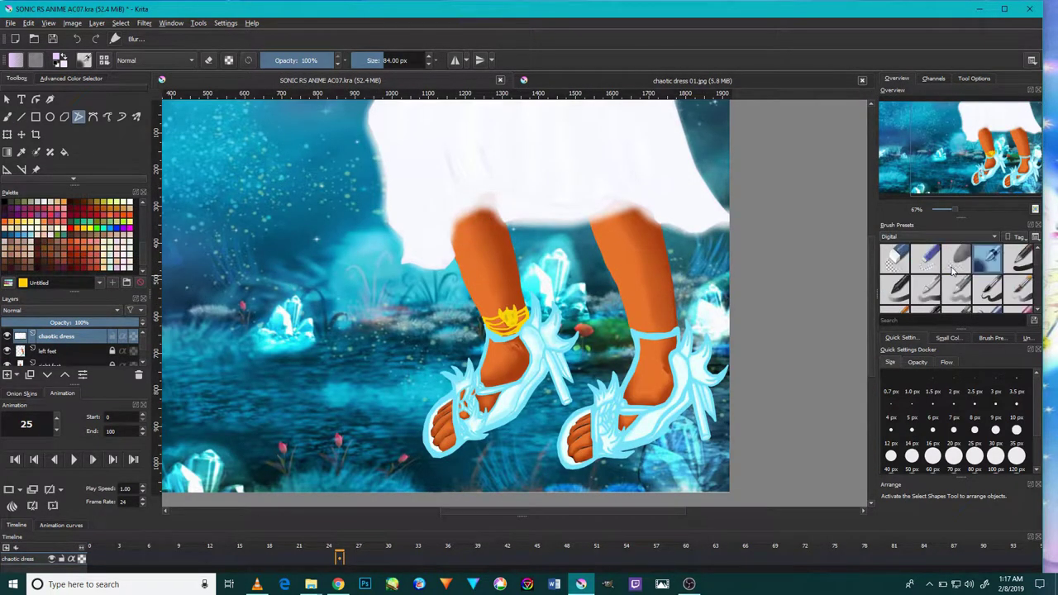
Undo the stray stroke on the dress's left edge
scroll(436, 202, "up", 3)
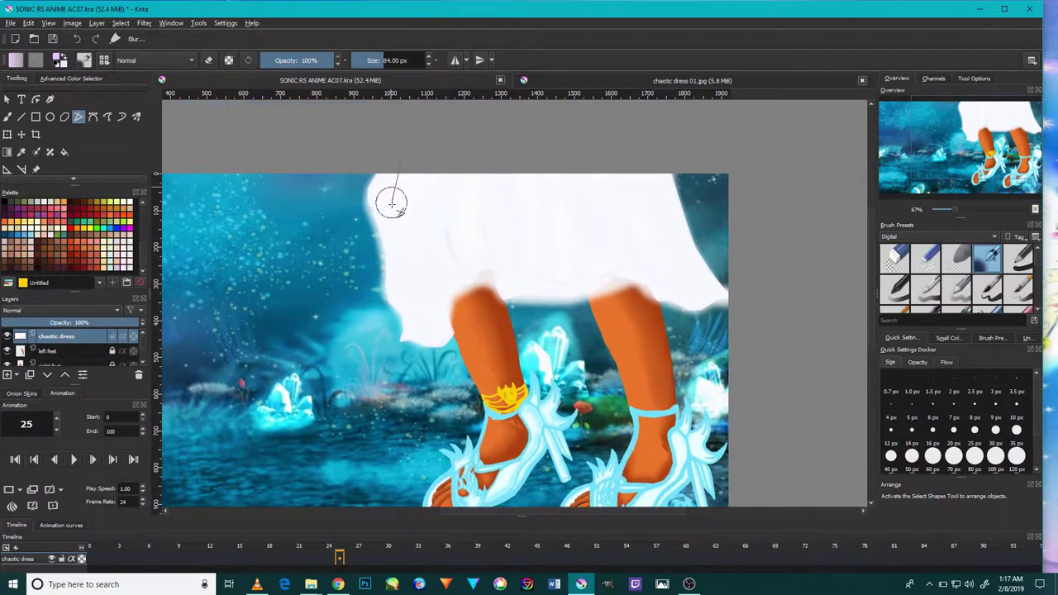
key("ctrl+z")
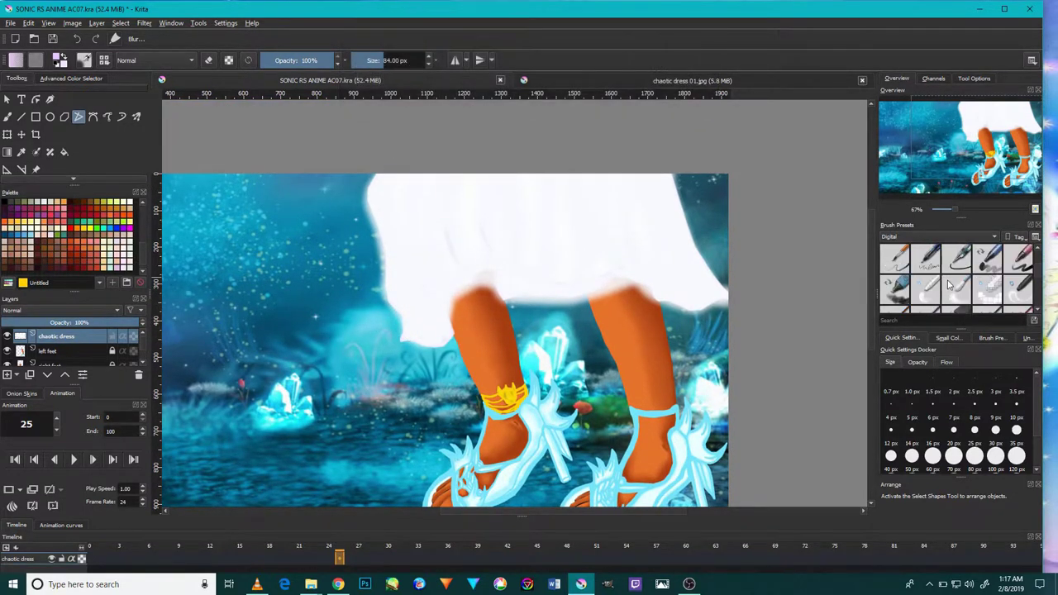
scroll(951, 285, "down", 2)
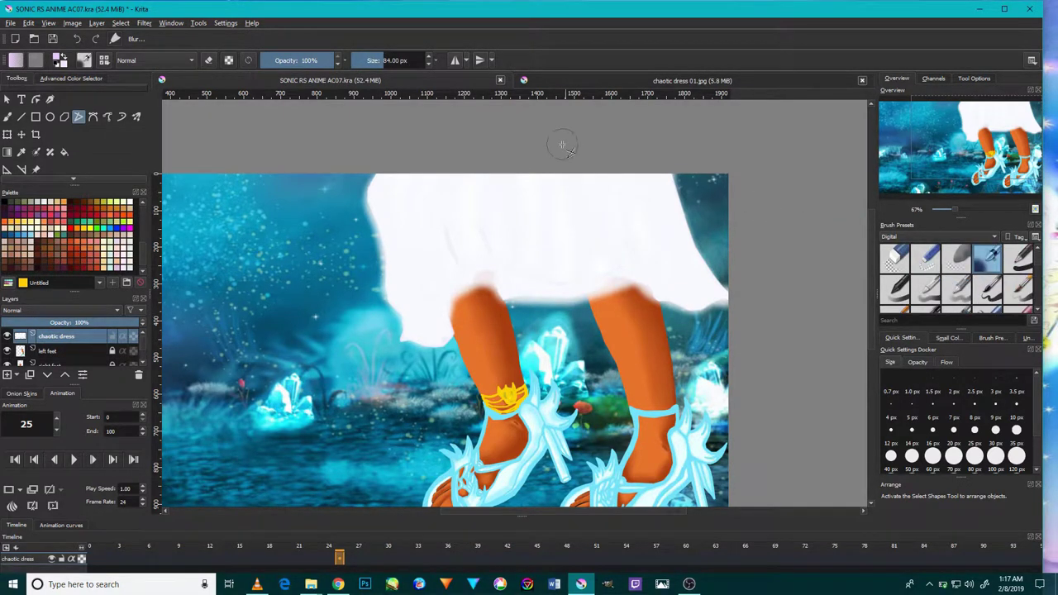
left_click_drag(561, 145, 498, 307)
scroll(440, 403, "up", 1)
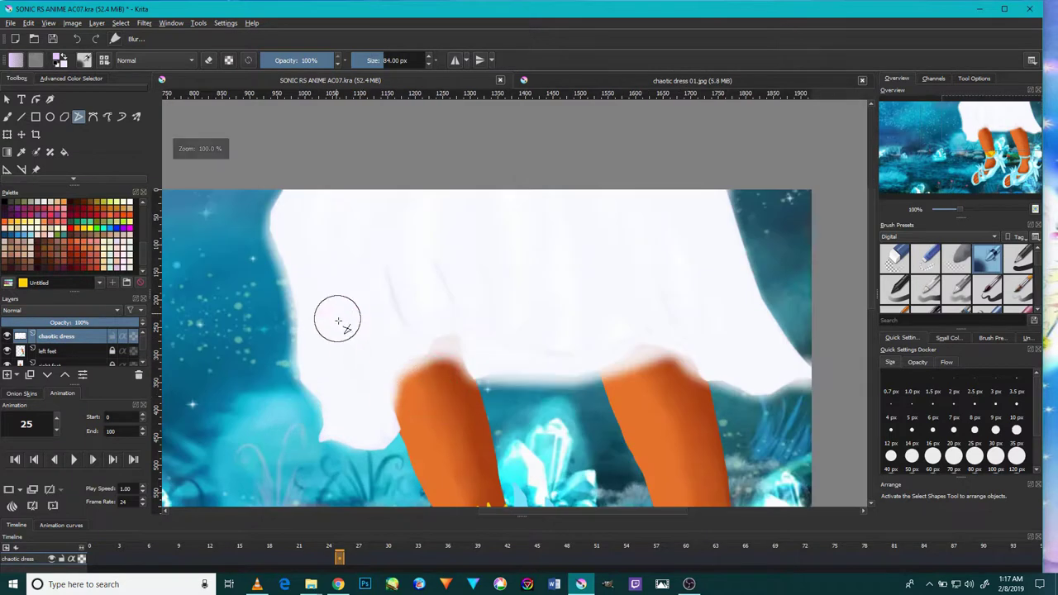
Shade the dress's left side and lower edge lavender, adding vertical fold strokes
mouse_move(370, 390)
left_mouse_down()
mouse_move(307, 303)
mouse_move(309, 236)
left_mouse_up()
mouse_move(347, 388)
left_mouse_down()
mouse_move(373, 424)
mouse_move(521, 355)
mouse_move(664, 339)
mouse_move(793, 351)
mouse_move(735, 161)
left_mouse_up()
left_click_drag(661, 194, 668, 321)
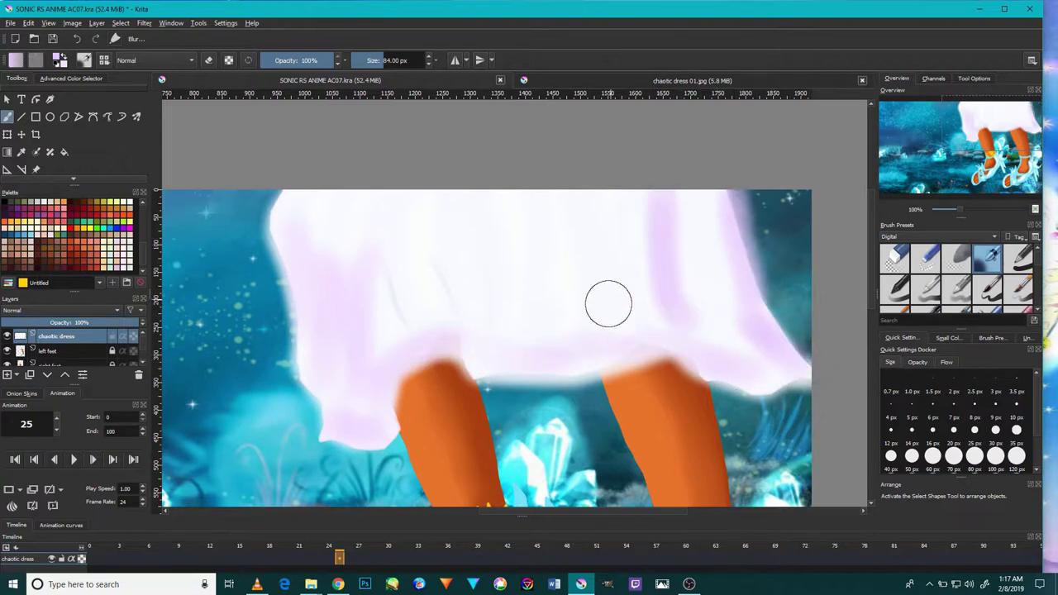
left_click_drag(648, 284, 644, 330)
left_click_drag(595, 232, 579, 322)
mouse_move(545, 227)
left_mouse_down()
mouse_move(488, 330)
mouse_move(432, 256)
left_mouse_up()
scroll(686, 312, "down", 3)
scroll(650, 256, "up", 3)
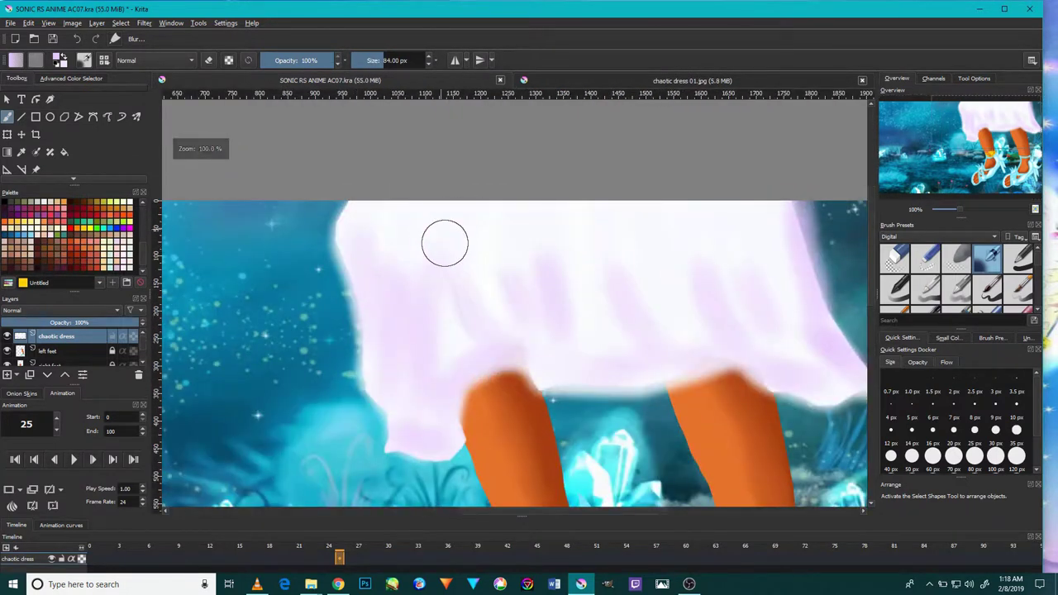
scroll(959, 281, "down", 1)
scroll(958, 285, "down", 1)
scroll(960, 289, "down", 1)
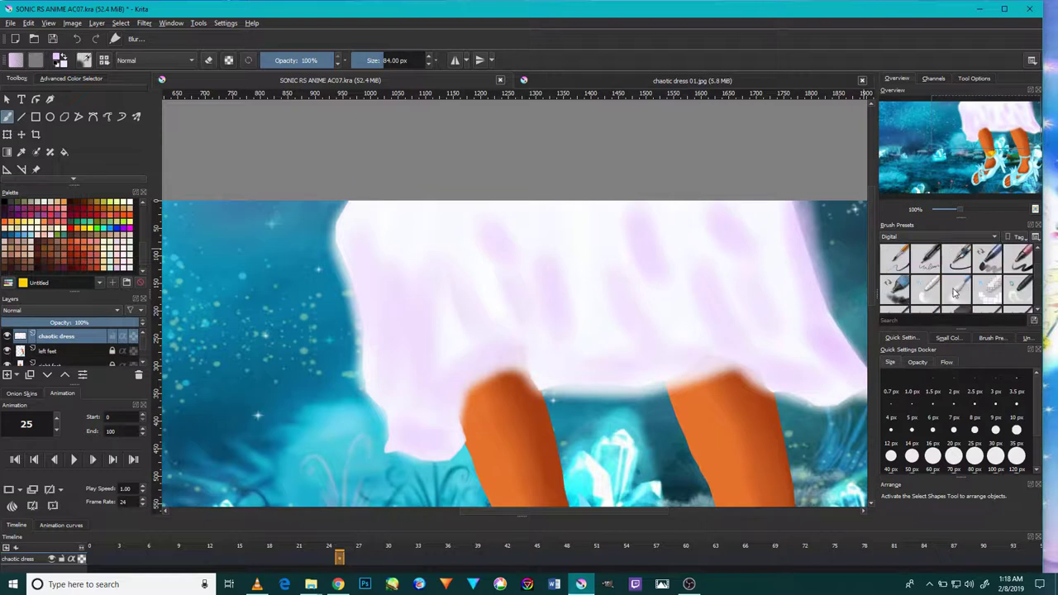
Select a soft blending brush preset at 60 px
left_click(956, 291)
scroll(504, 244, "up", 1)
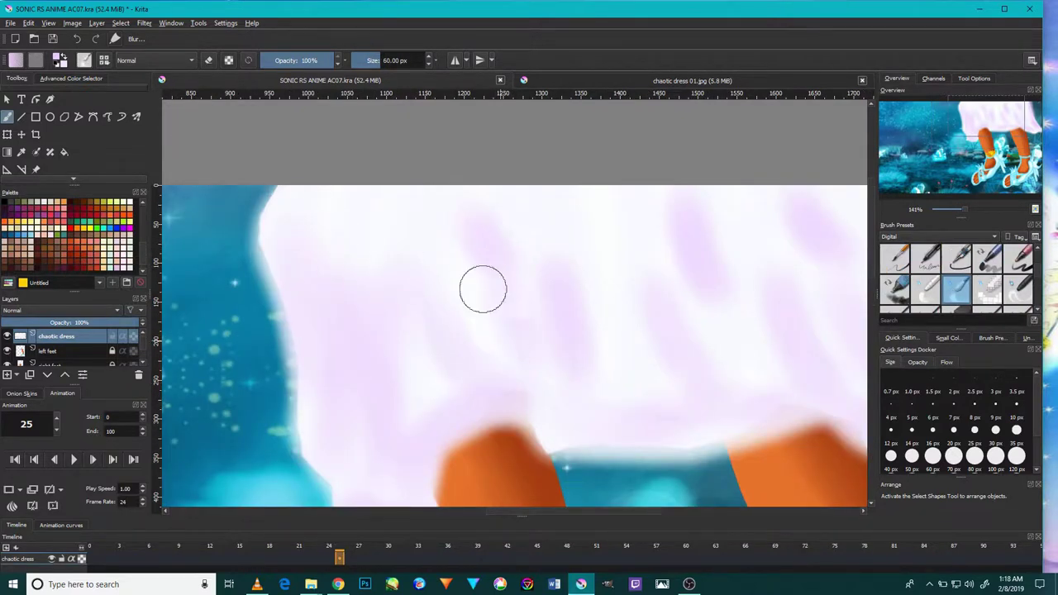
scroll(633, 292, "down", 1)
scroll(639, 286, "down", 1)
scroll(623, 218, "up", 3)
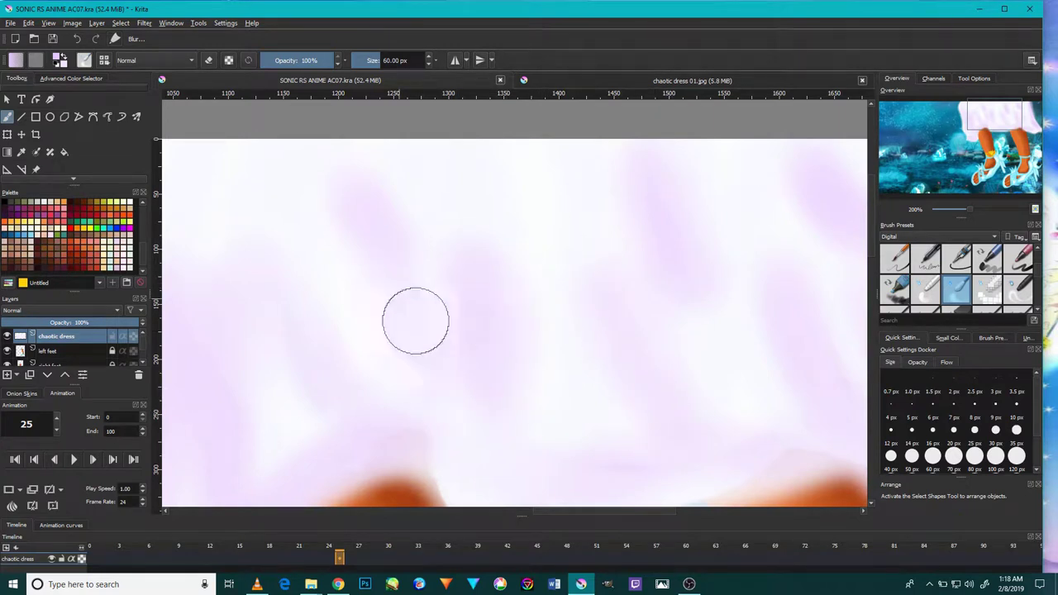
scroll(381, 431, "down", 3)
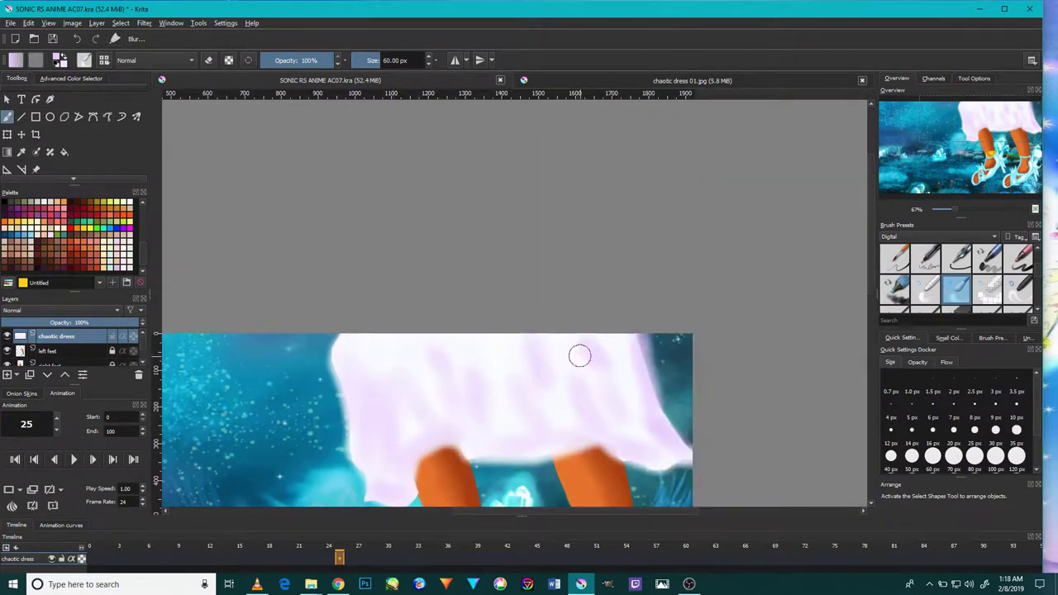
scroll(538, 388, "up", 3)
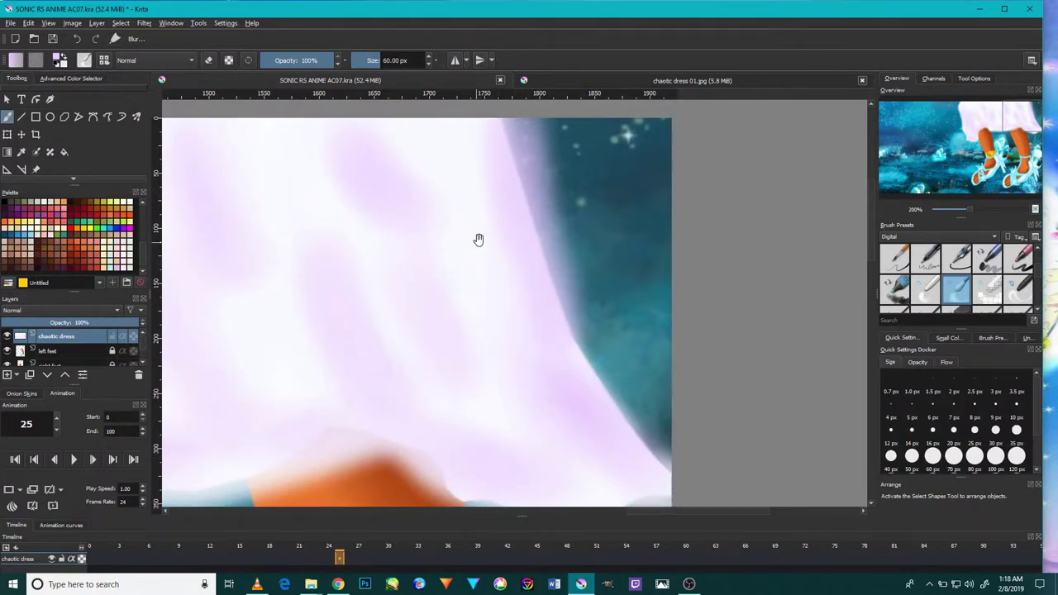
Pan and zoom to inspect the lavender folds along the dress's right edge
left_click_drag(475, 239, 486, 363)
scroll(392, 254, "down", 3)
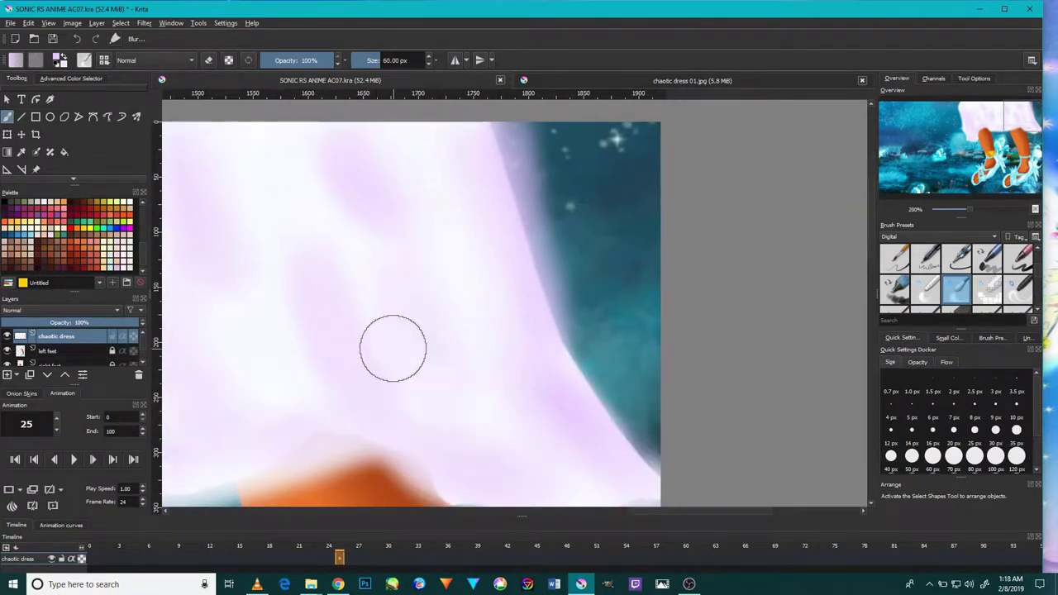
left_click_drag(349, 289, 357, 371)
scroll(315, 330, "down", 3)
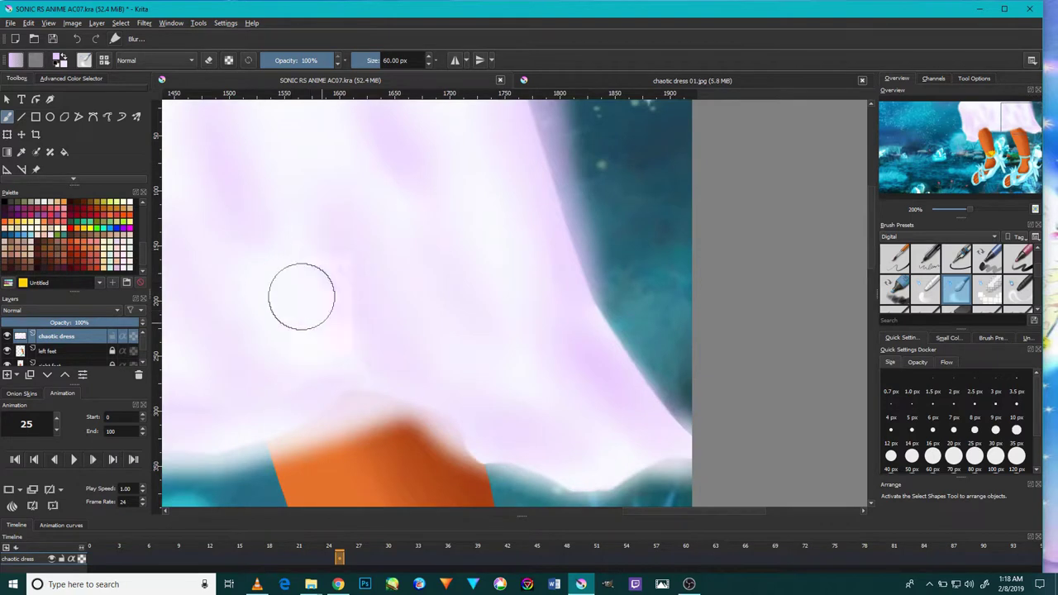
scroll(371, 321, "left", 1)
scroll(377, 323, "left", 2)
scroll(361, 303, "left", 1)
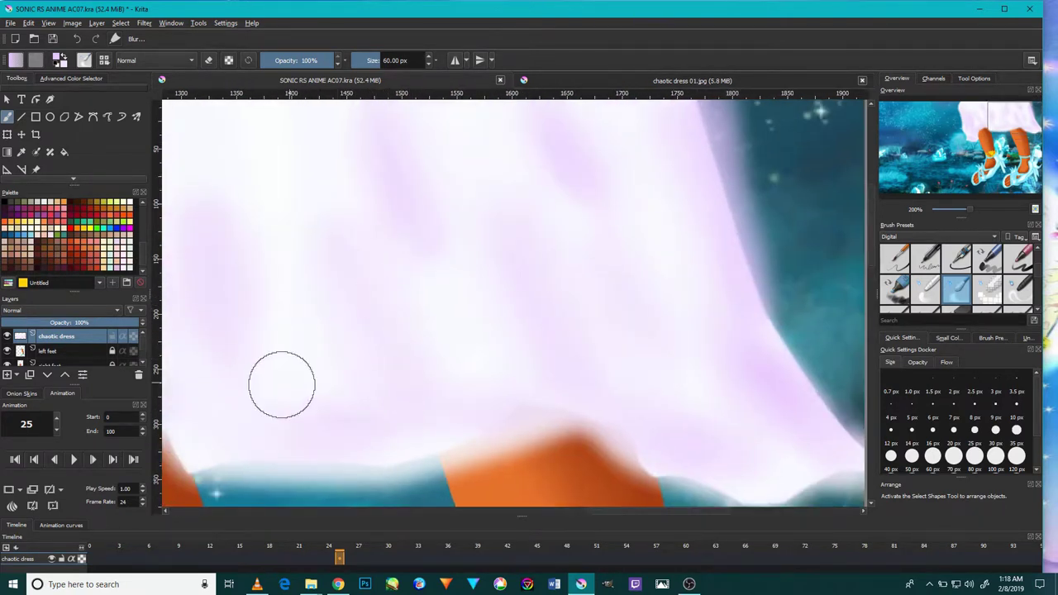
scroll(355, 408, "up", 2)
Pan to the top of the dress and zoom around to inspect the folds
left_click_drag(283, 243, 359, 367)
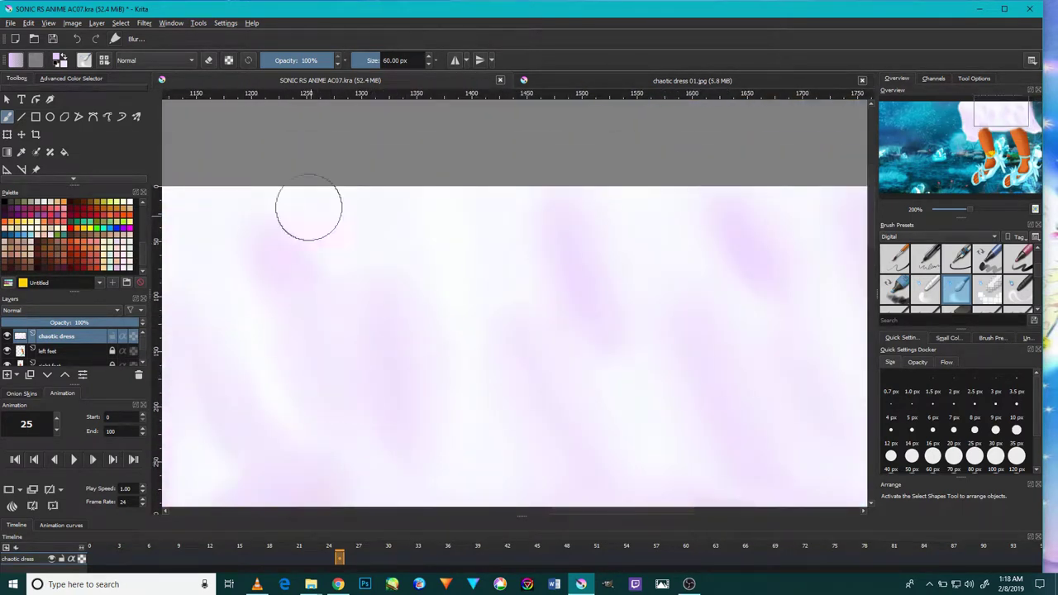
scroll(281, 338, "down", 3)
scroll(281, 338, "left", 3)
scroll(380, 235, "up", 2)
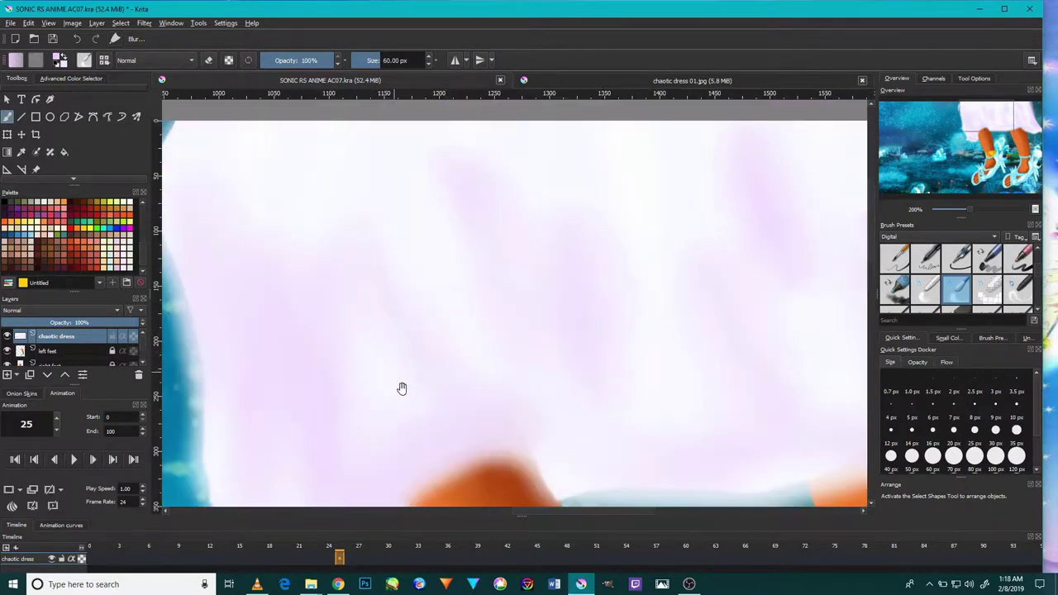
scroll(319, 345, "up", 3)
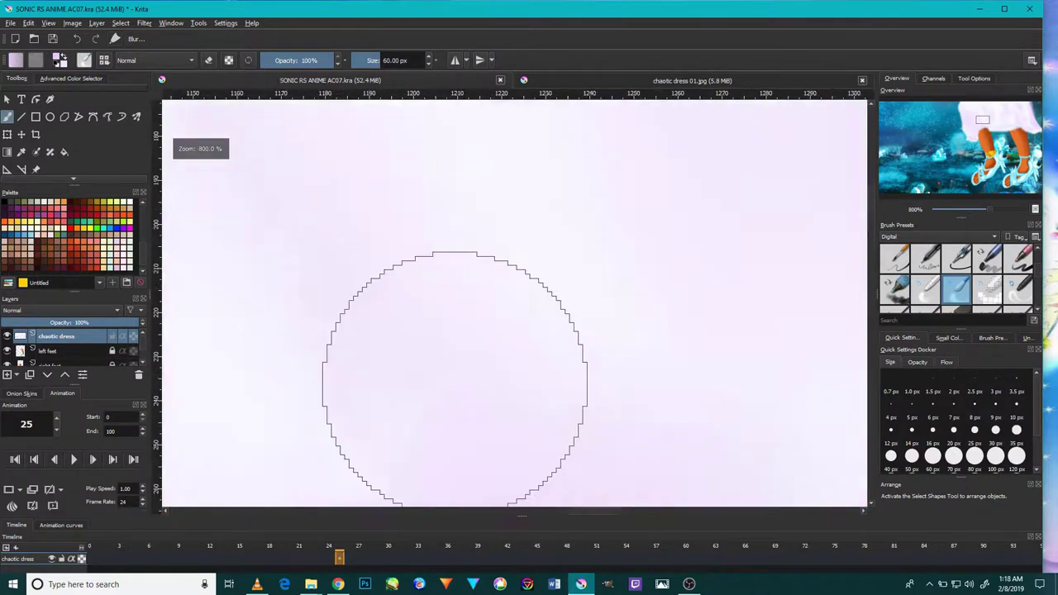
scroll(453, 378, "down", 5)
scroll(444, 438, "down", 5)
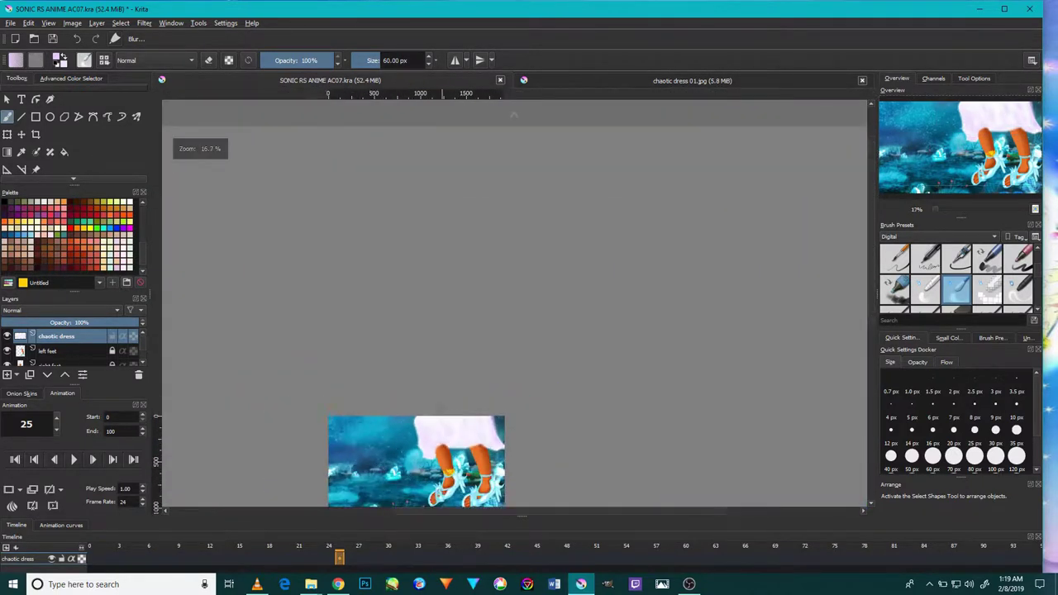
scroll(421, 455, "up", 5)
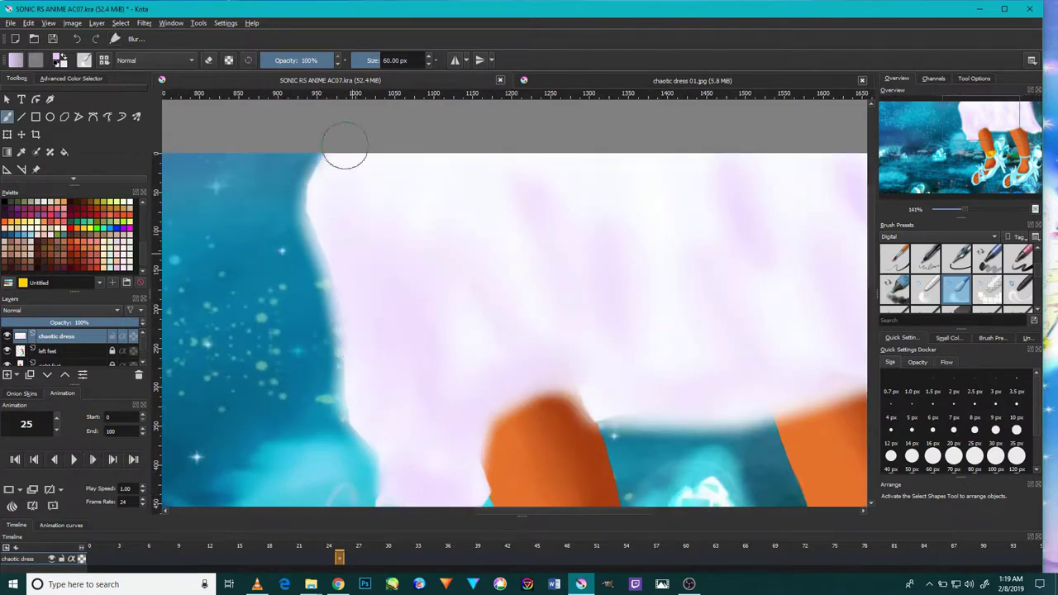
scroll(613, 412, "down", 3)
scroll(750, 371, "up", 1)
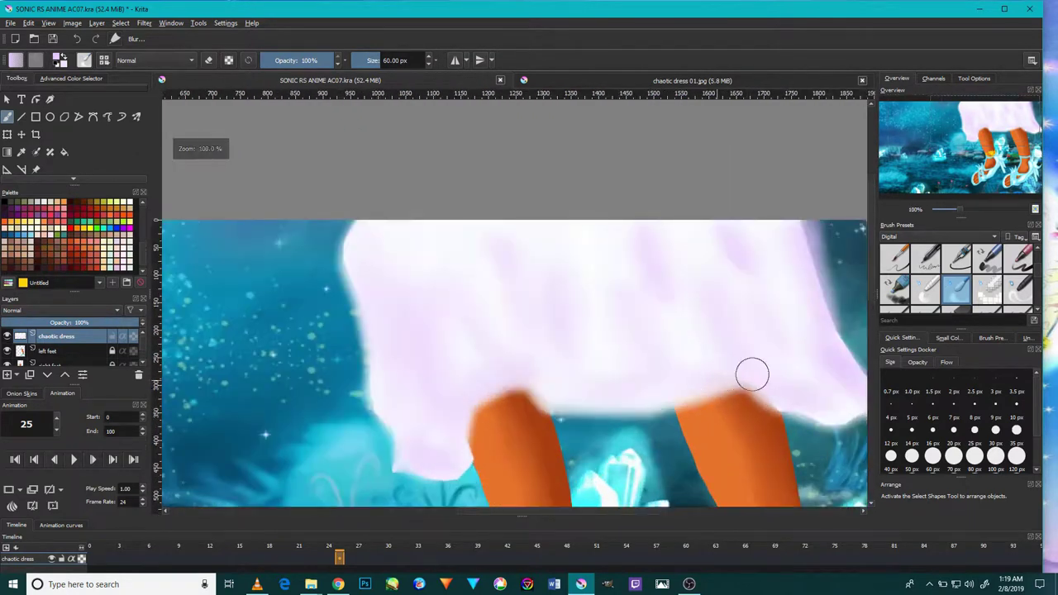
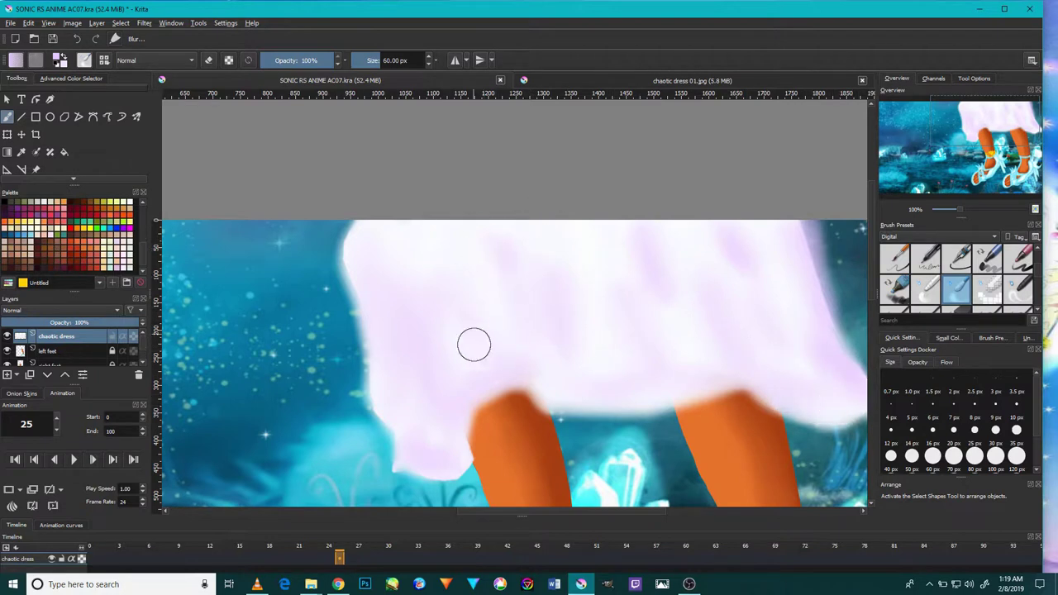
Blur the chaotic dress layer's edge above the left leg at 141% zoom
scroll(471, 363, "down", 2)
scroll(471, 364, "down", 1)
scroll(447, 366, "up", 4)
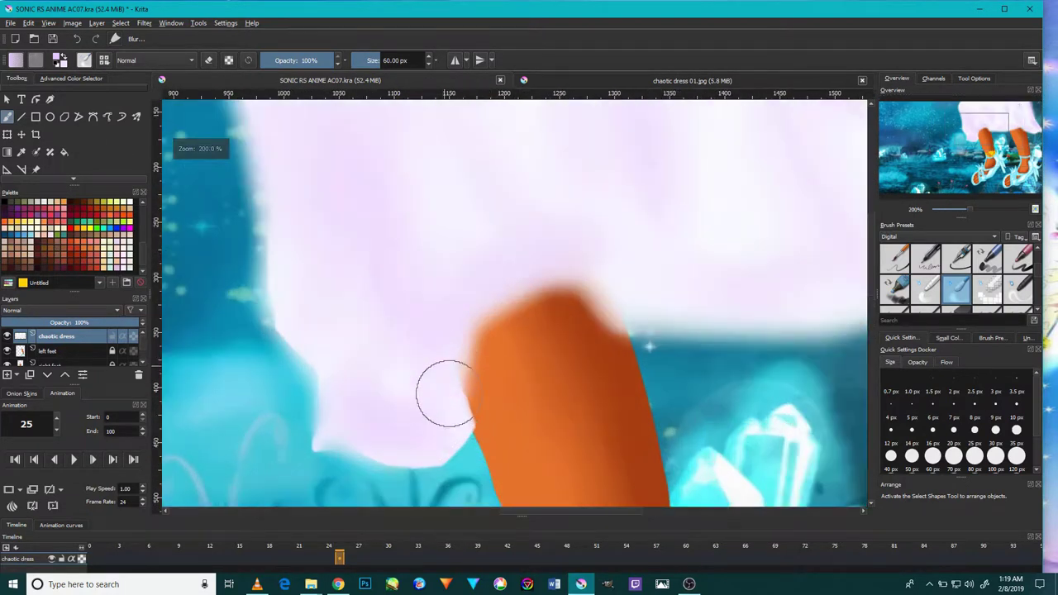
scroll(685, 275, "down", 3)
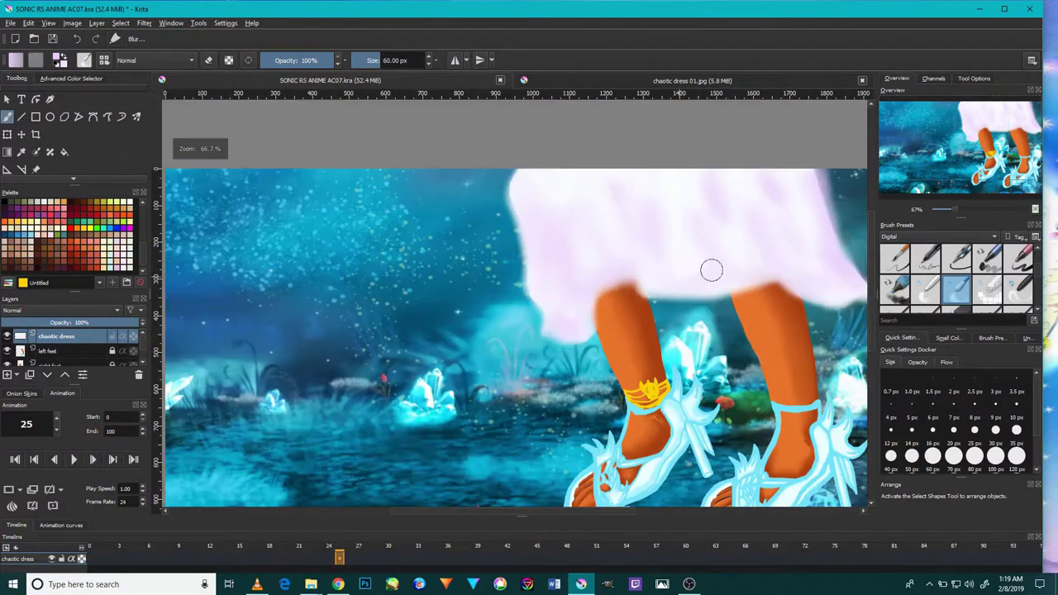
scroll(685, 275, "up", 2)
left_click_drag(737, 241, 596, 338)
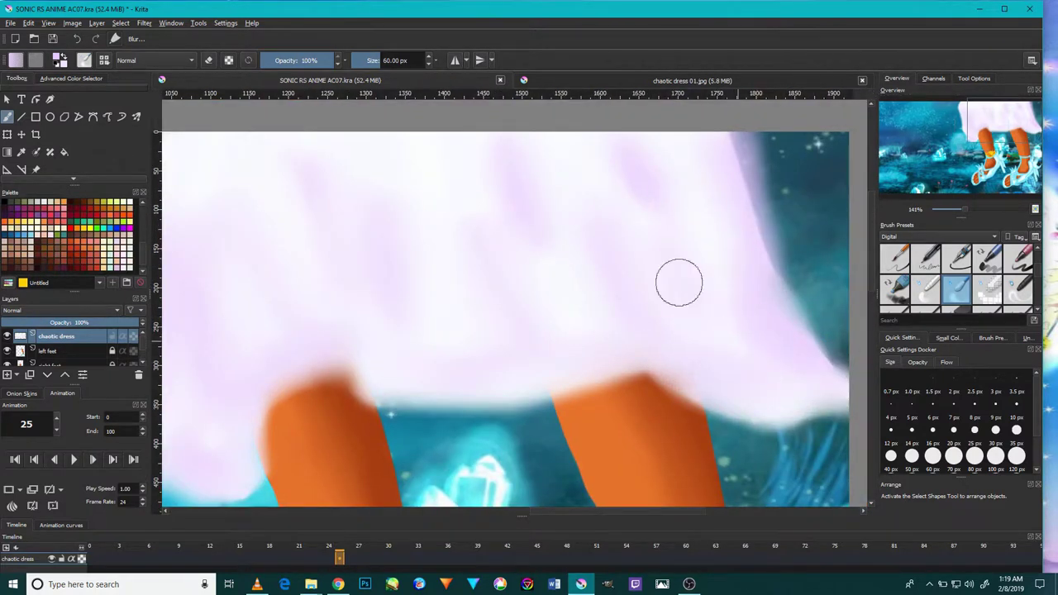
left_click_drag(430, 274, 508, 303)
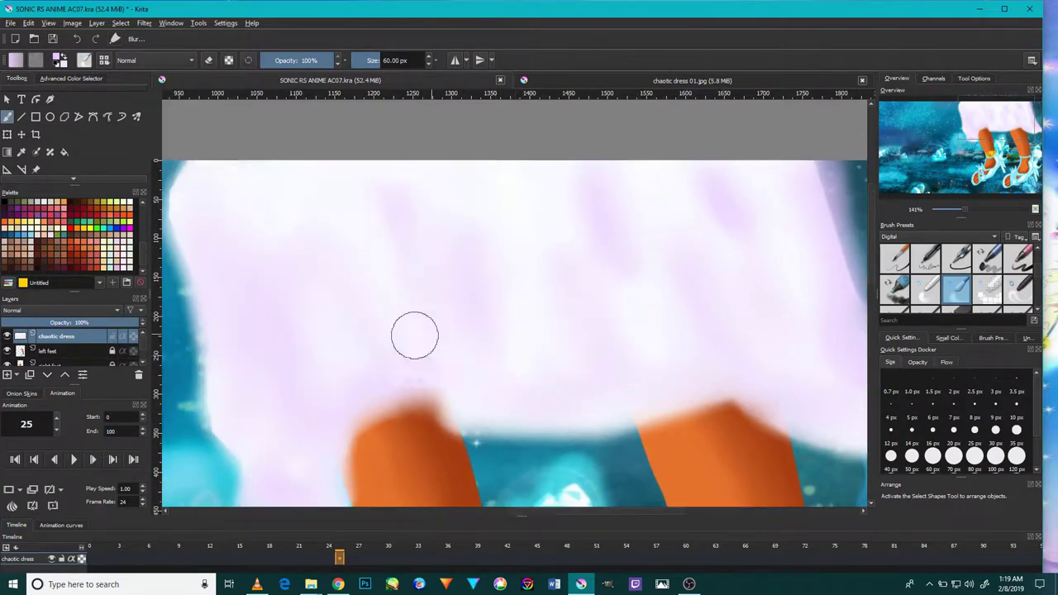
scroll(565, 283, "down", 3)
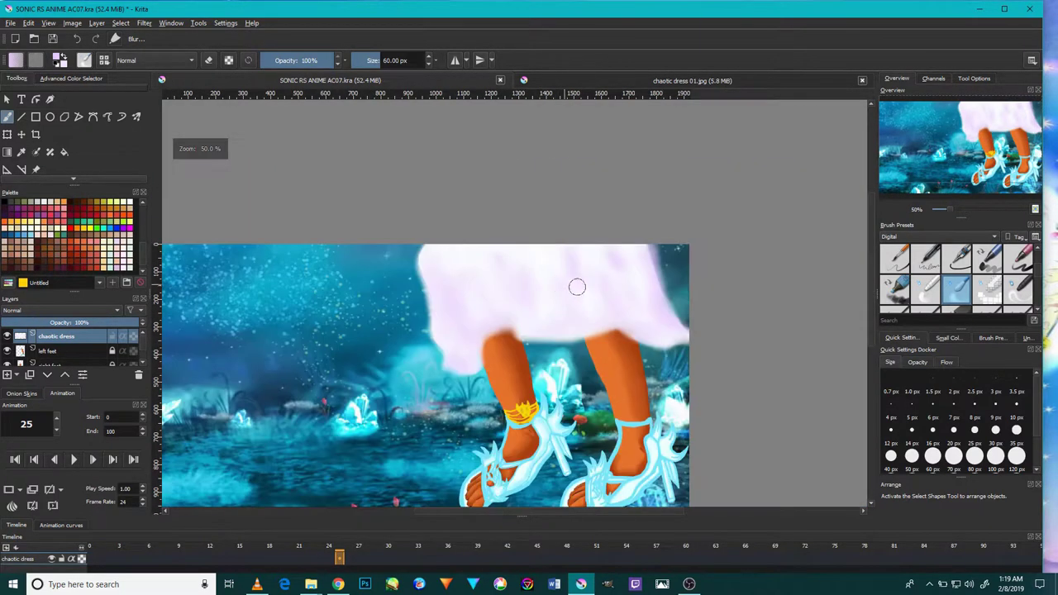
scroll(680, 314, "up", 3)
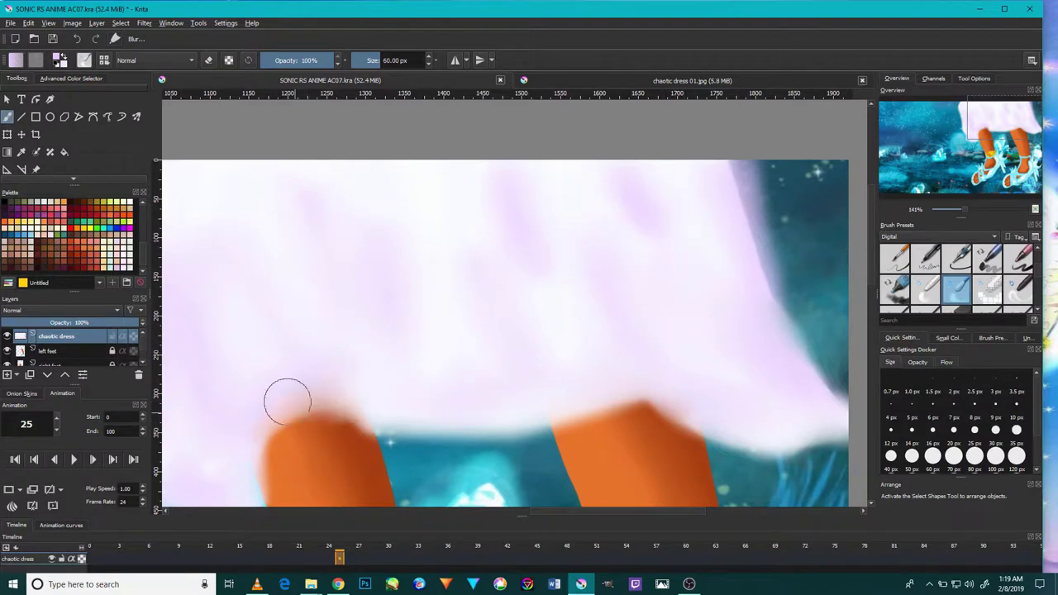
left_click_drag(292, 406, 486, 369)
Hide the file browser panel to get back to the painting
scroll(631, 207, "down", 2)
scroll(579, 248, "down", 2)
scroll(465, 298, "up", 4)
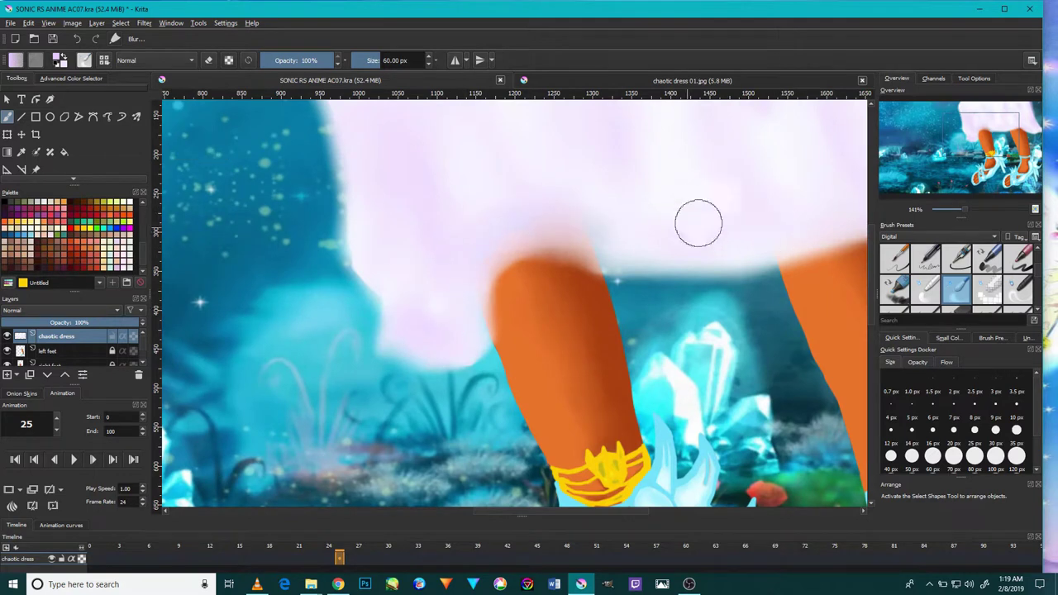
scroll(691, 230, "down", 4)
left_click(375, 507)
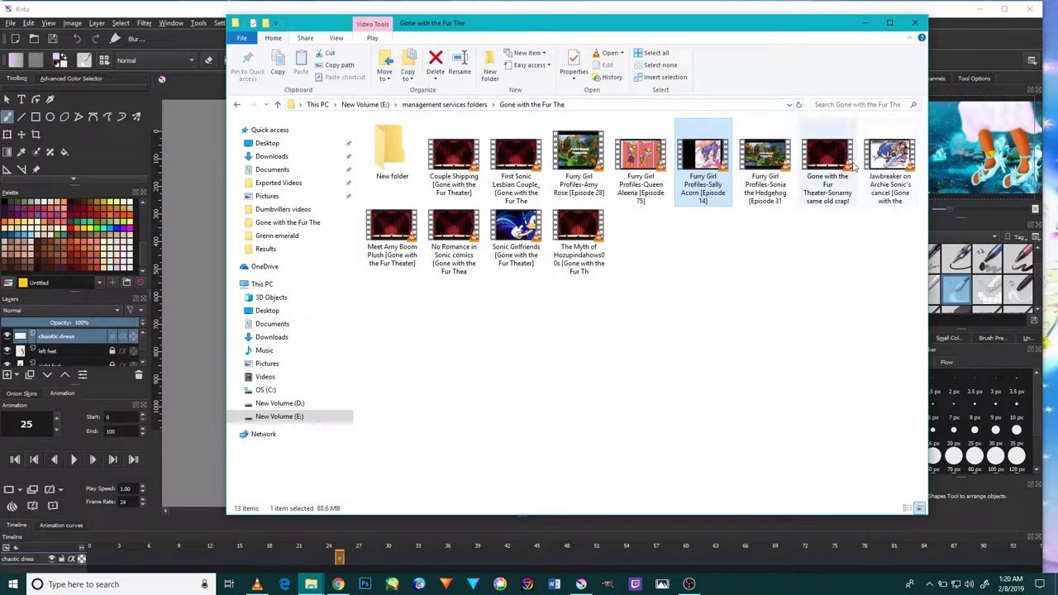
left_click(458, 234)
left_click(864, 22)
Zoom and pan around the canvas to review the softened dress hem
scroll(657, 290, "up", 4)
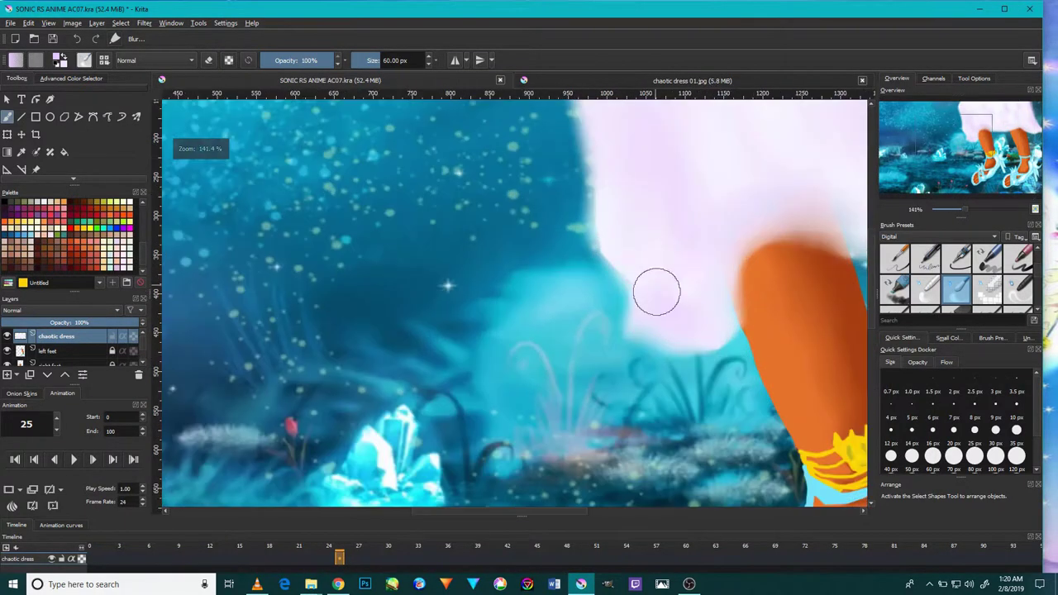
scroll(676, 216, "up", 3)
scroll(631, 323, "up", 2)
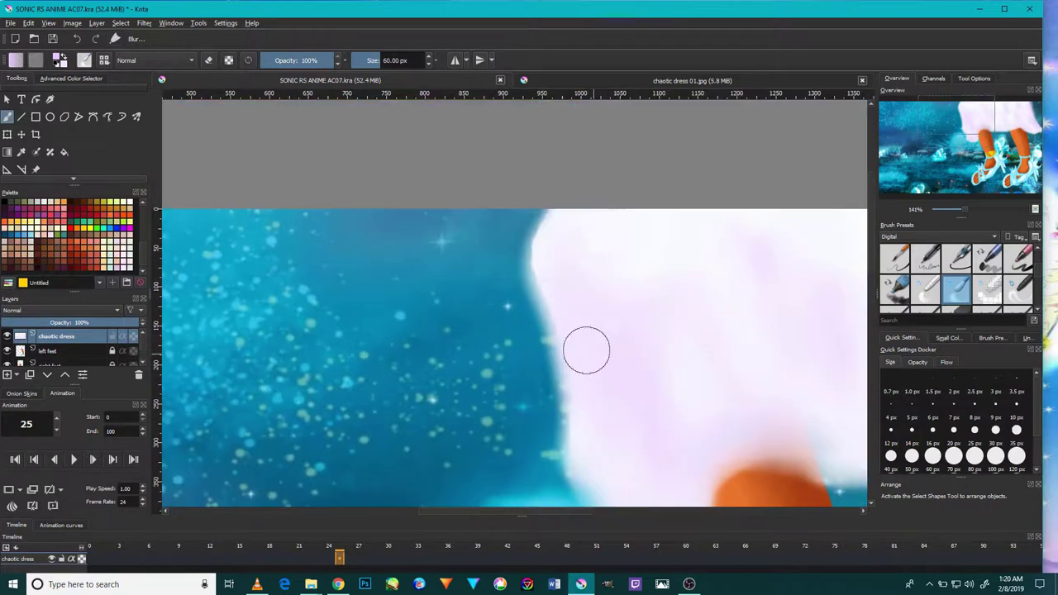
scroll(695, 327, "down", 3)
scroll(727, 328, "down", 2)
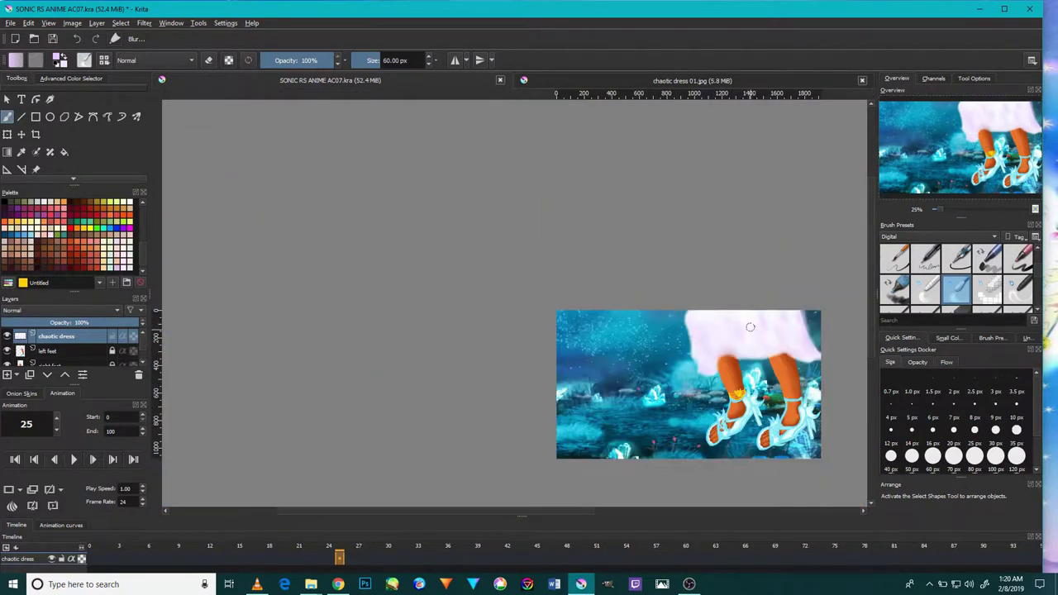
left_click_drag(762, 305, 633, 330)
scroll(633, 330, "up", 4)
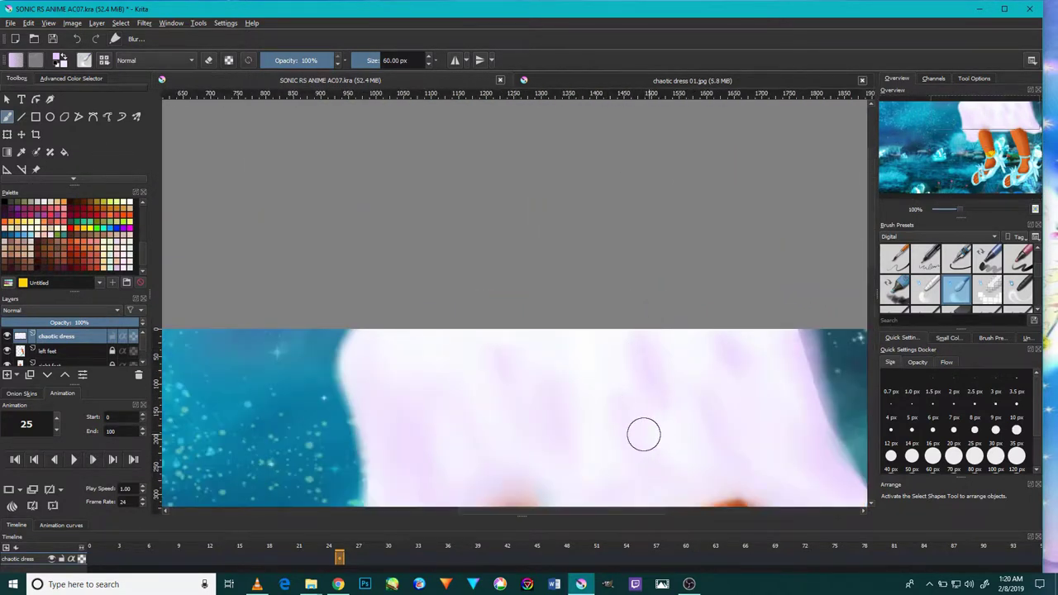
scroll(656, 425, "down", 2)
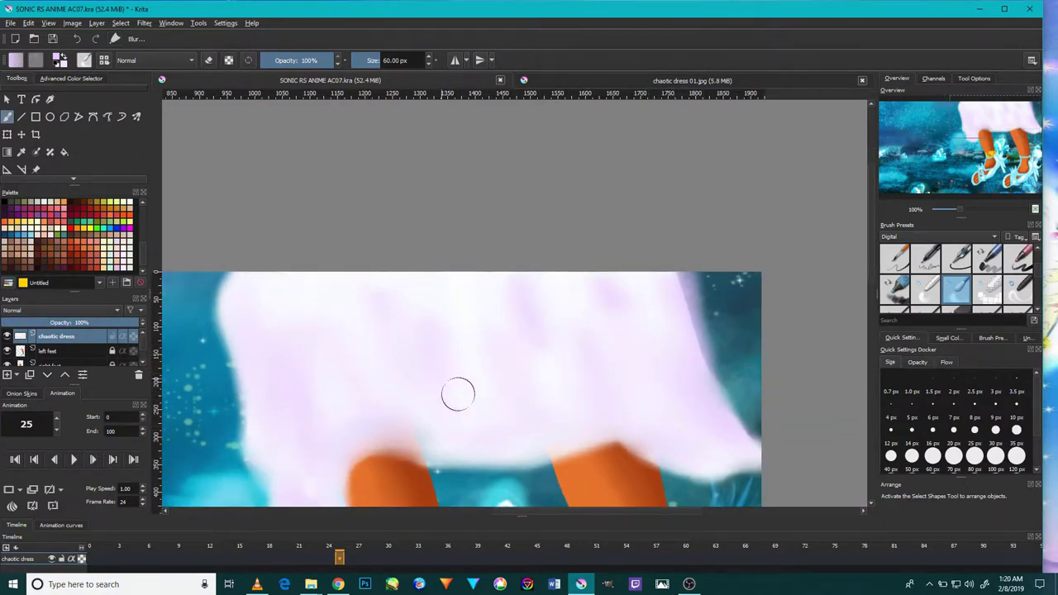
scroll(457, 394, "down", 3)
Sample a colour from the chaotic dress 01.jpg sketch, then return to SONIC RS ANIME AC07.kra
left_click(661, 80)
scroll(646, 234, "down", 1)
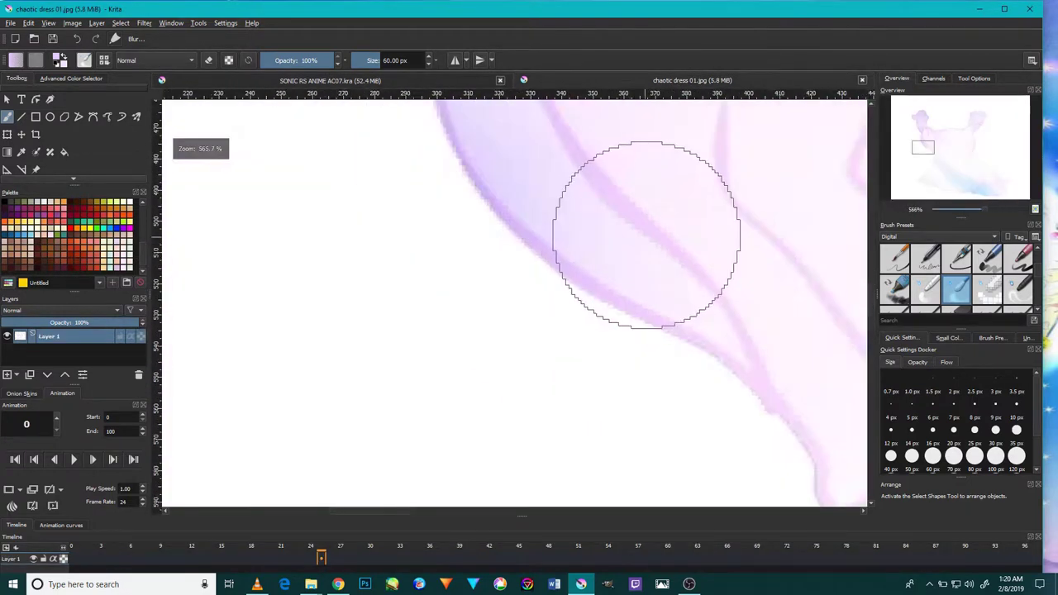
scroll(646, 235, "down", 5)
scroll(668, 265, "up", 1)
scroll(633, 347, "up", 1)
scroll(625, 340, "up", 3)
left_click(625, 335, "ctrl")
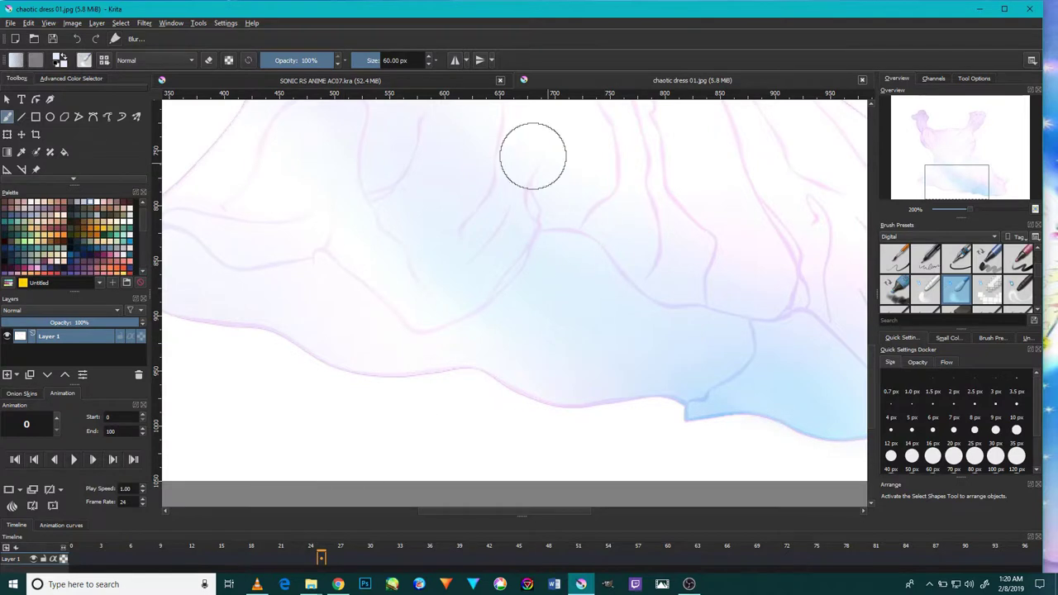
left_click(330, 80)
Blur the upper part of the white dress with a large soft blending brush
scroll(1010, 294, "down", 2)
scroll(990, 281, "down", 1)
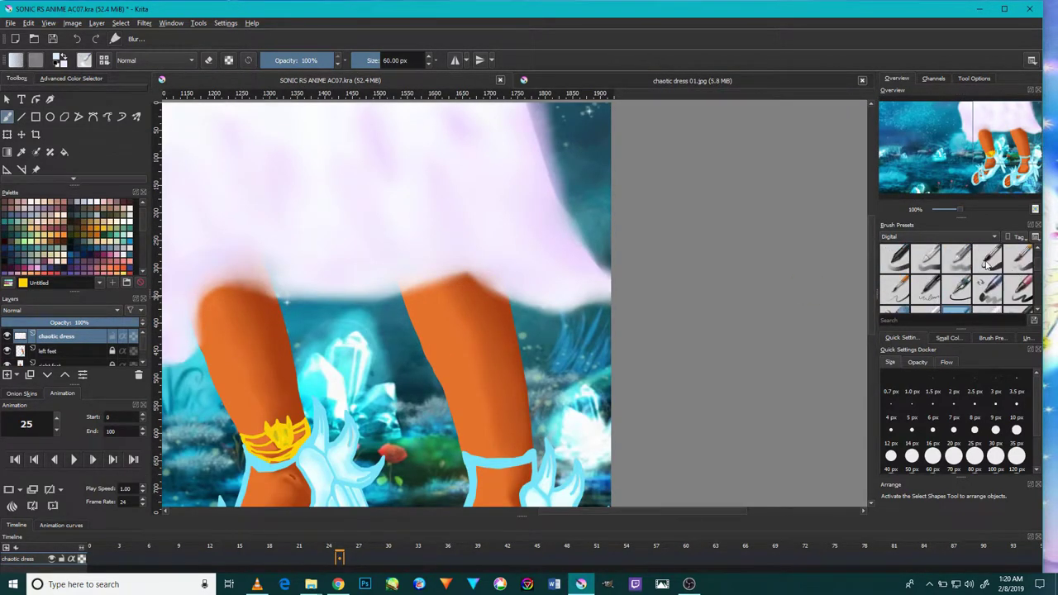
left_click(895, 261)
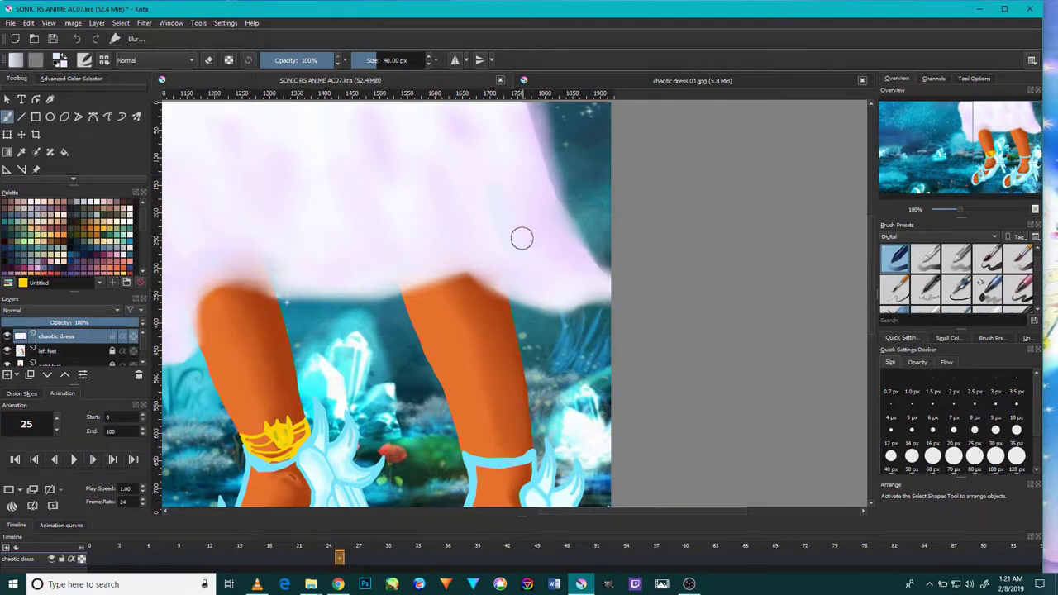
left_click(988, 258)
mouse_move(543, 242)
left_mouse_down()
mouse_move(616, 331)
mouse_move(579, 334)
left_mouse_up()
mouse_move(630, 388)
left_mouse_down()
mouse_move(602, 354)
mouse_move(501, 283)
mouse_move(529, 312)
mouse_move(347, 260)
left_mouse_up()
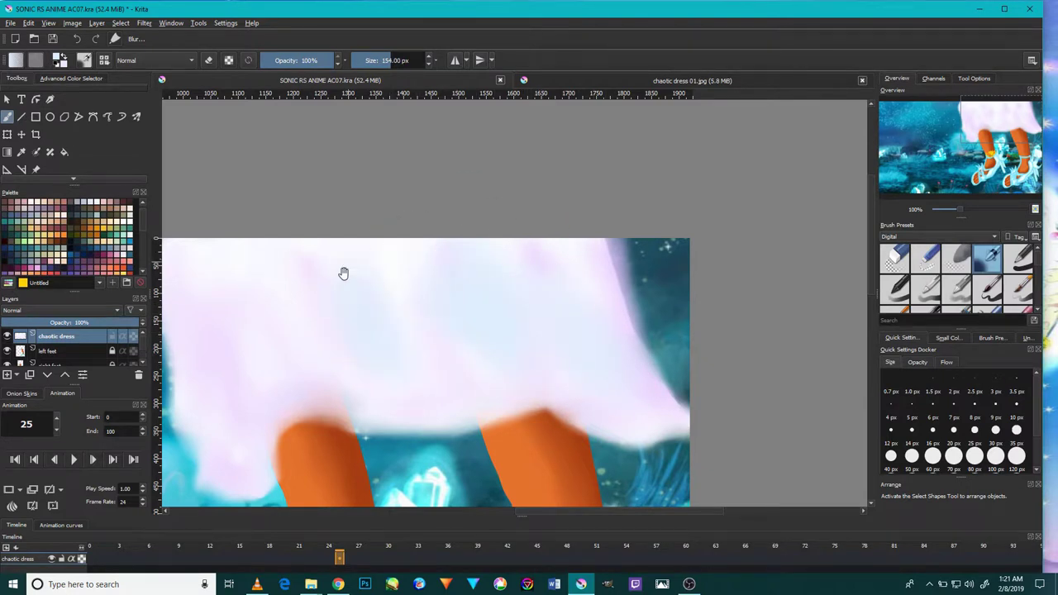
Paint the dress's right edge whiter over the dark blue background
key("minus")
key("minus")
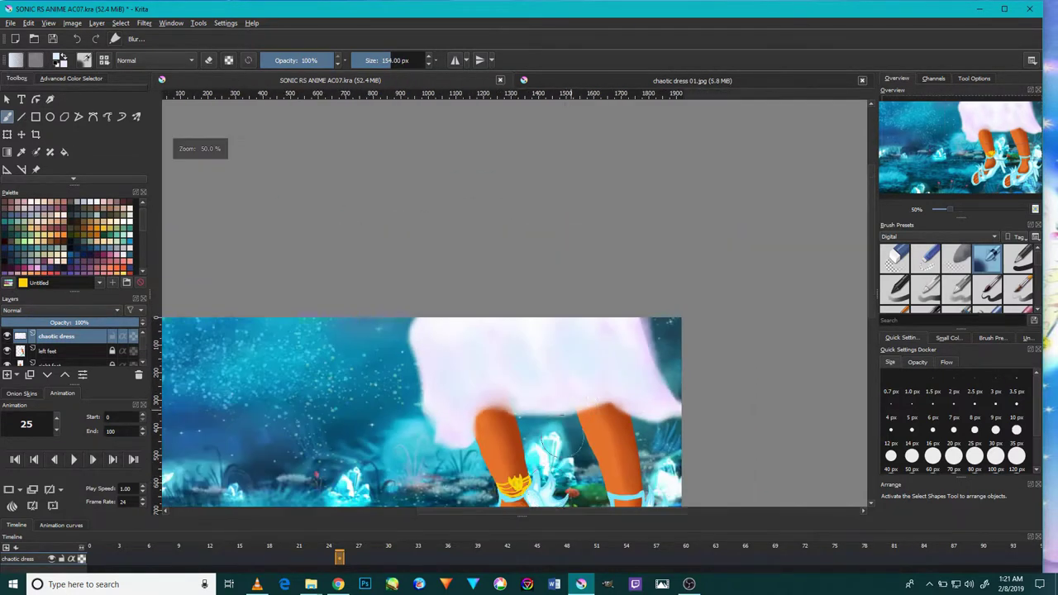
scroll(567, 418, "up", 4)
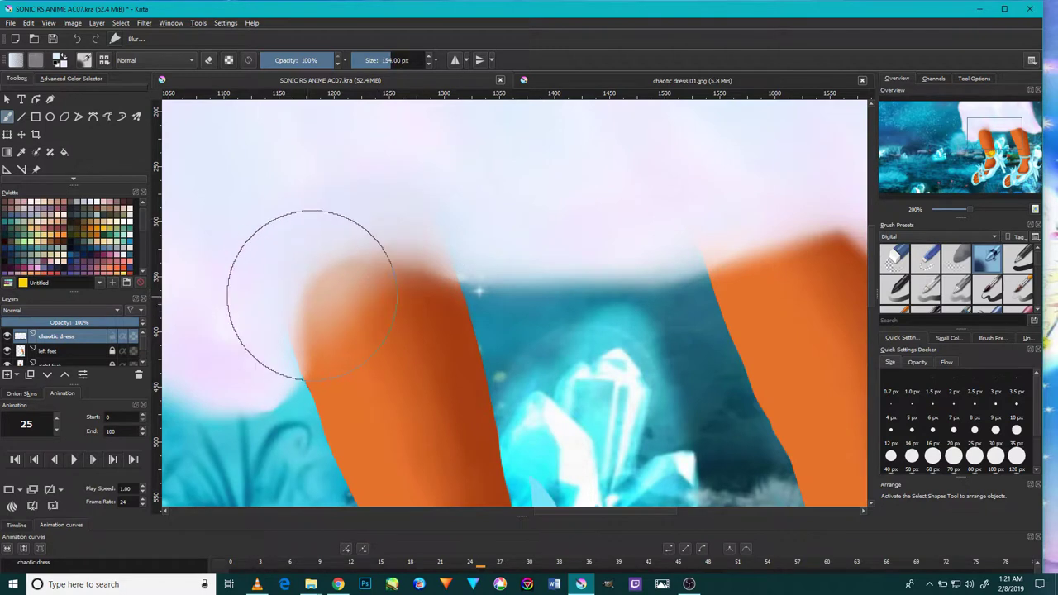
scroll(299, 295, "down", 4)
left_click_drag(535, 265, 491, 204)
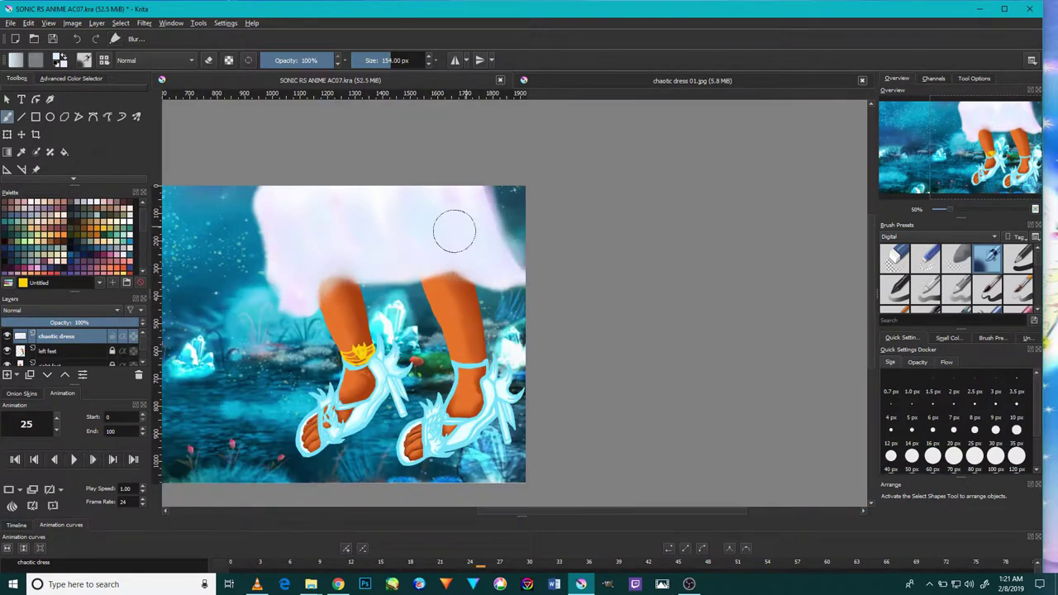
scroll(288, 279, "down", 2)
scroll(289, 279, "up", 2)
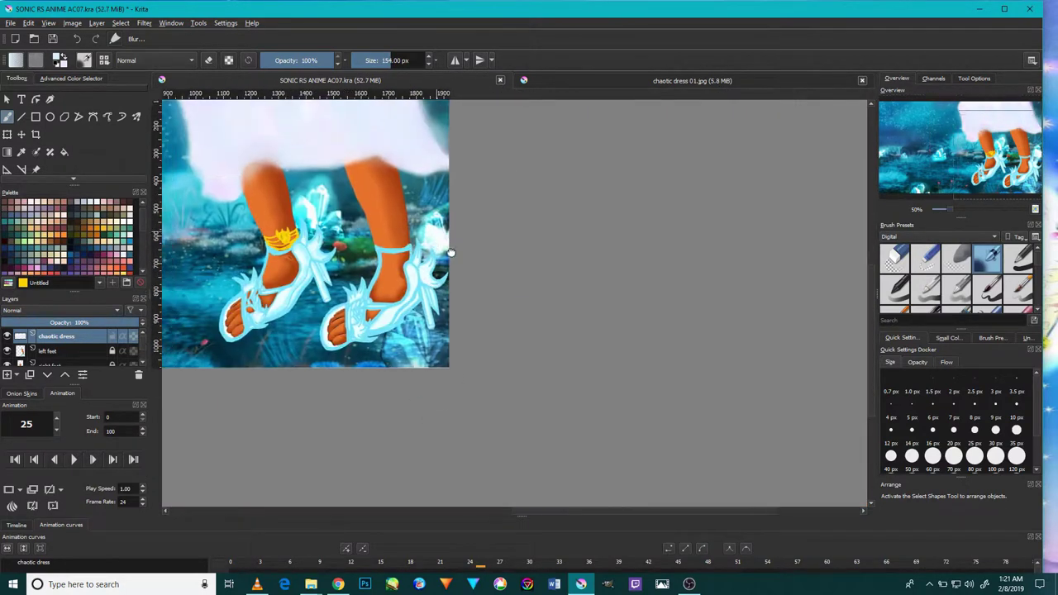
Check the upper-left of the chaotic dress 01.jpg sketch, then return to the painting
left_click(674, 81)
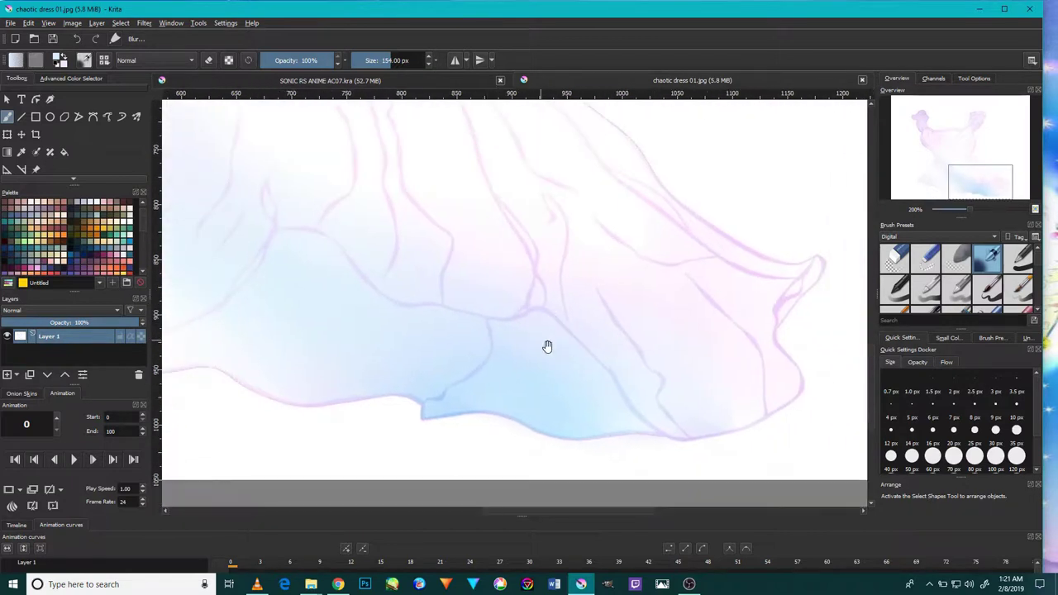
mouse_move(556, 458)
left_mouse_down()
mouse_move(529, 406)
mouse_move(569, 347)
mouse_move(401, 272)
left_mouse_up()
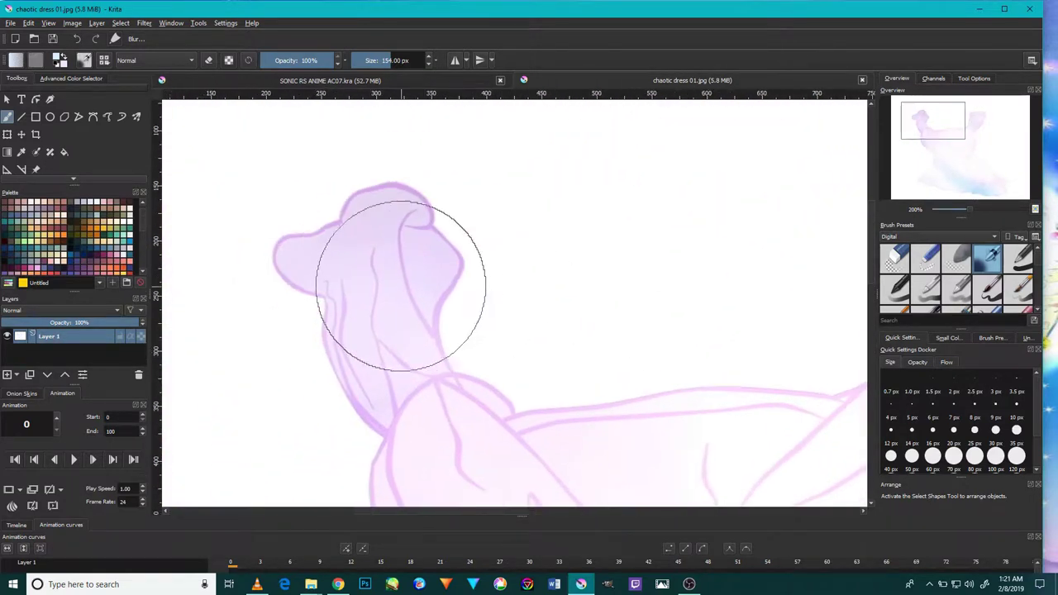
left_click(362, 80)
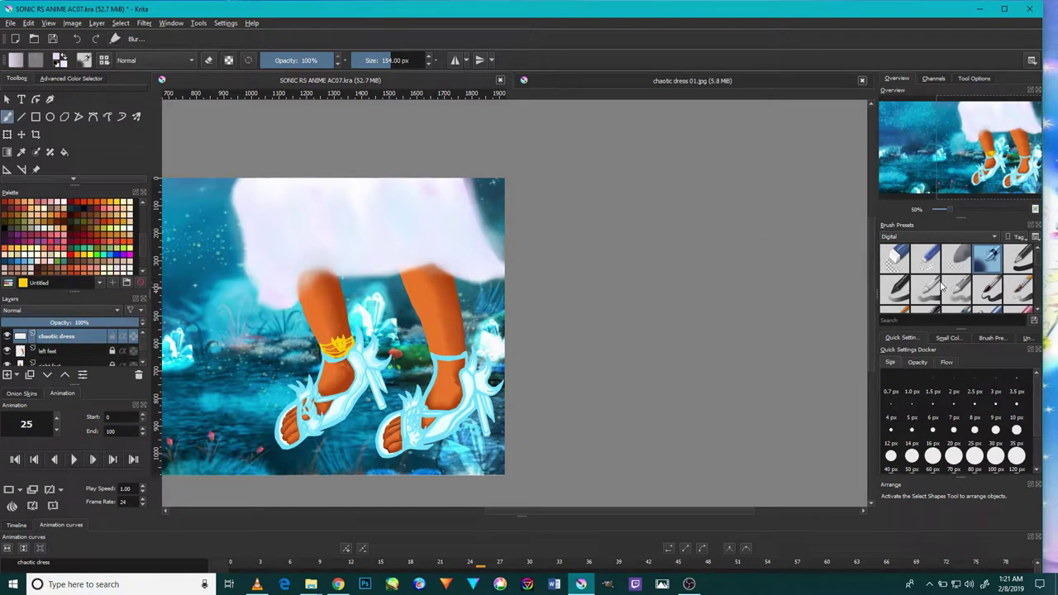
Switch to a different brush preset at 50 px
scroll(933, 287, "down", 2)
left_click(1017, 287)
scroll(372, 240, "up", 1)
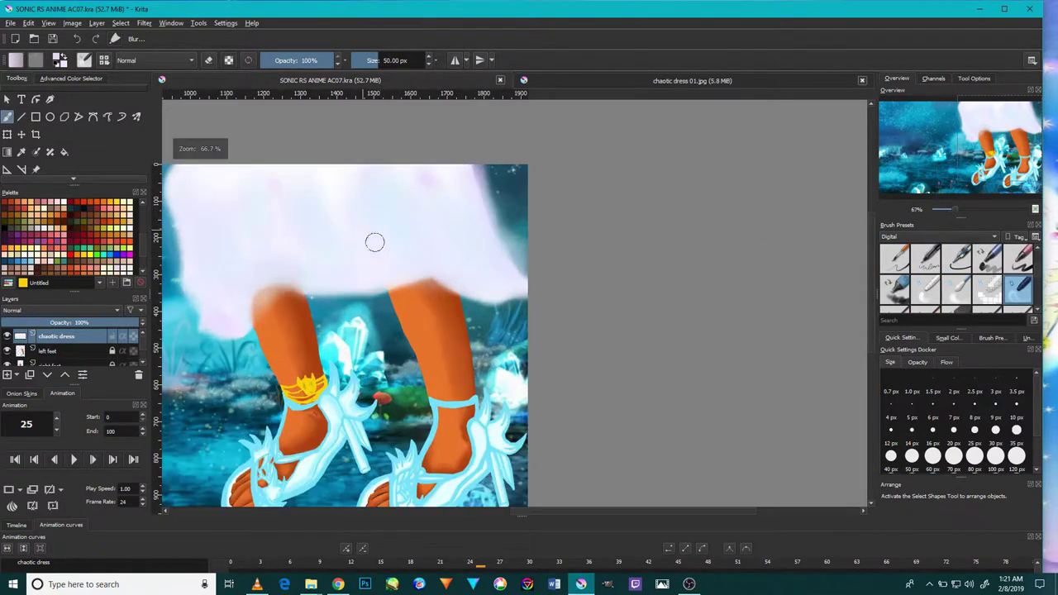
scroll(443, 224, "up", 3)
scroll(487, 194, "down", 3)
scroll(512, 204, "up", 2)
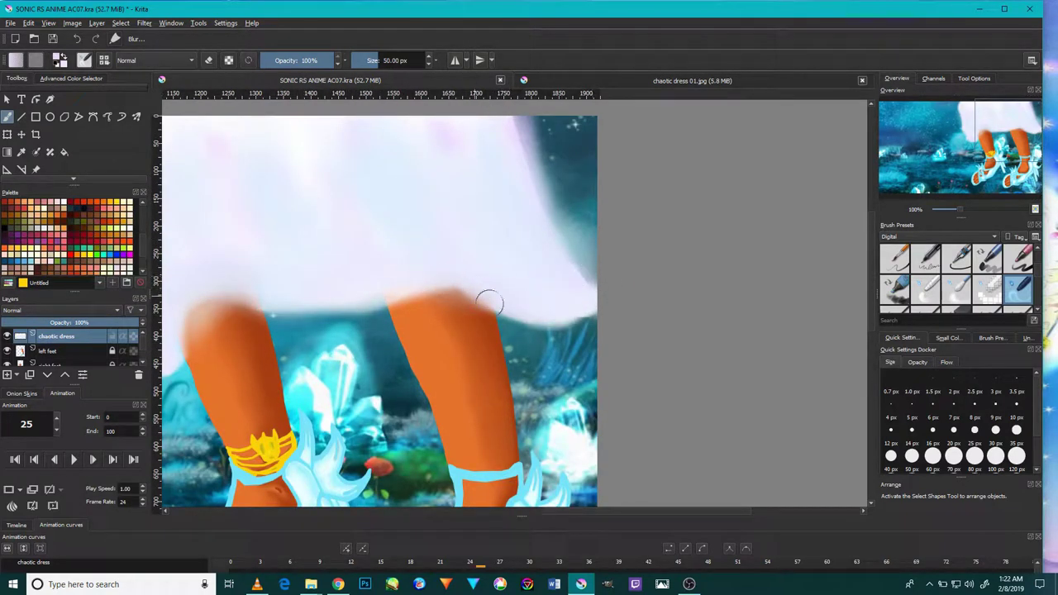
Zoom and pan along the left leg and dress hem to inspect the blending
left_click_drag(493, 286, 582, 301)
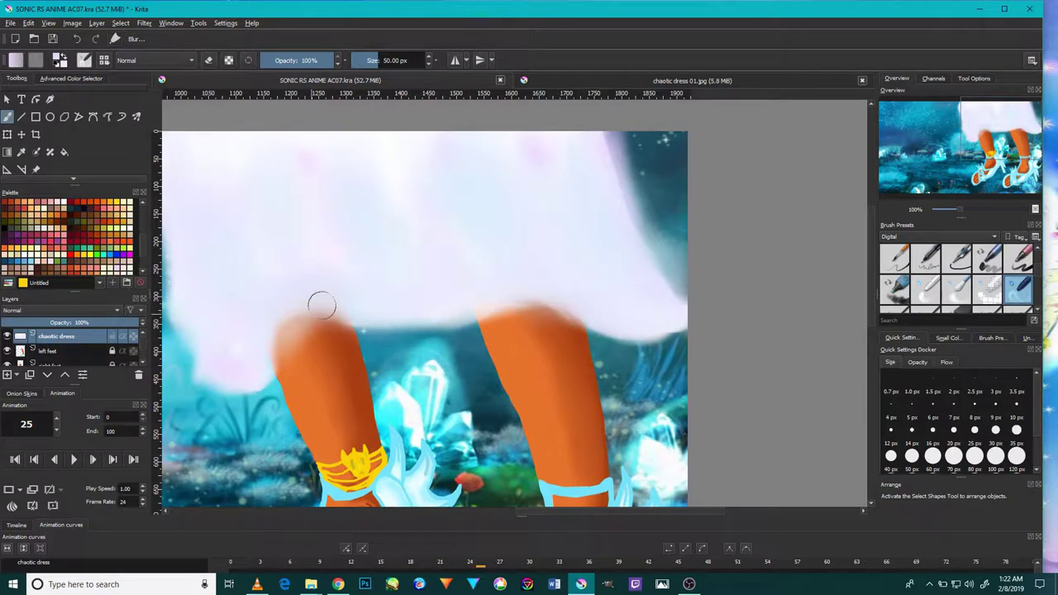
left_click_drag(248, 337, 290, 408)
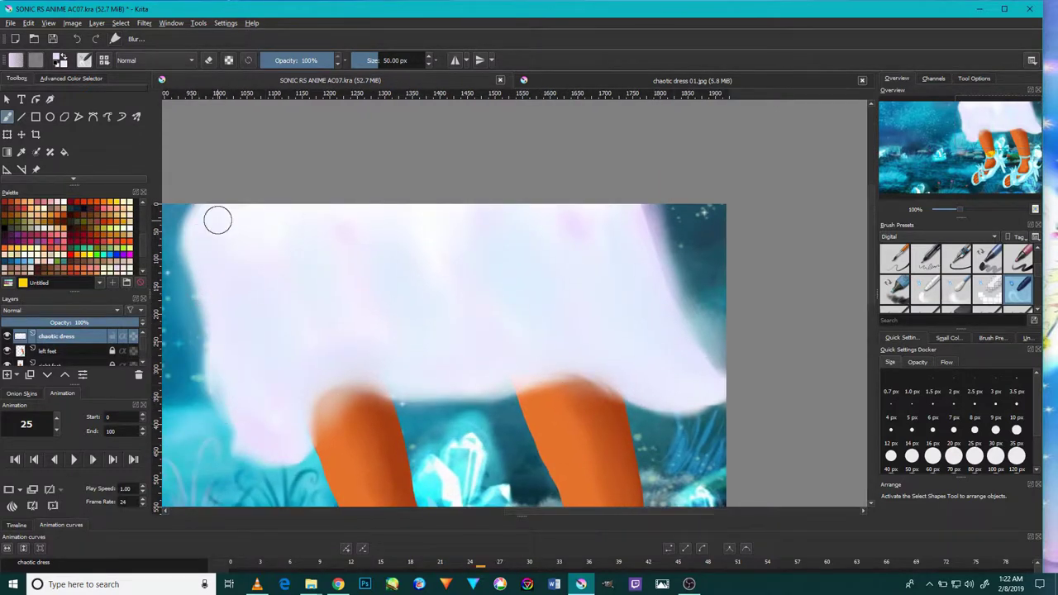
scroll(471, 334, "down", 2)
scroll(475, 338, "up", 2)
scroll(467, 335, "up", 1)
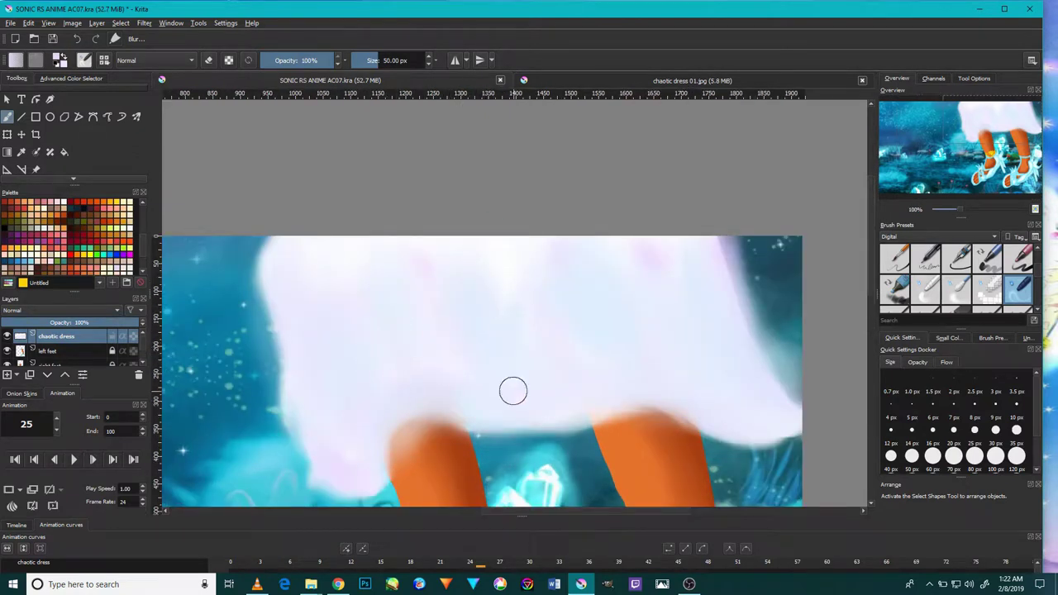
scroll(474, 356, "up", 3)
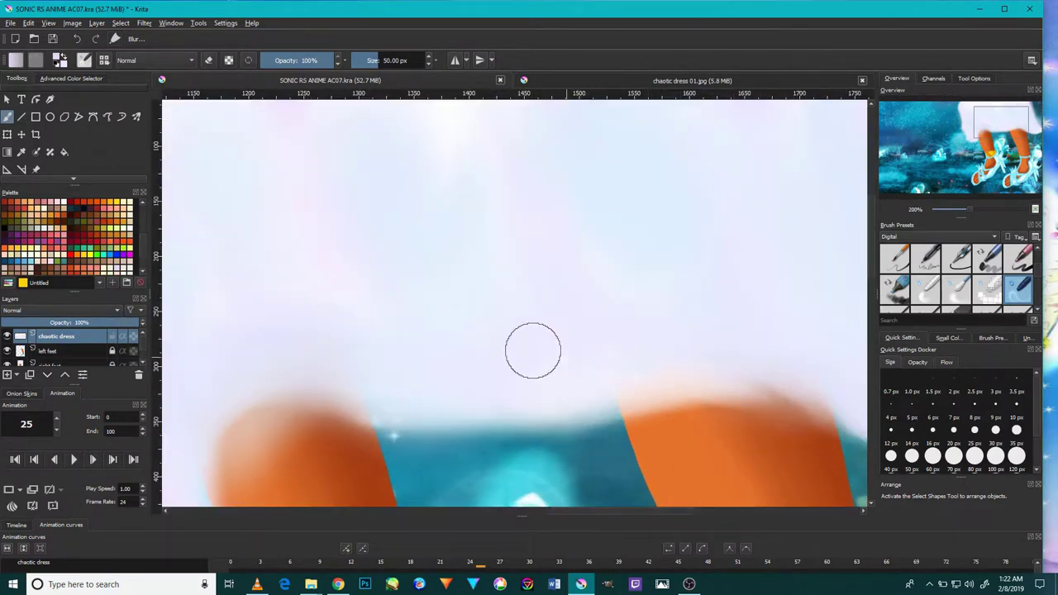
left_click_drag(565, 357, 559, 300)
left_click_drag(418, 307, 417, 401)
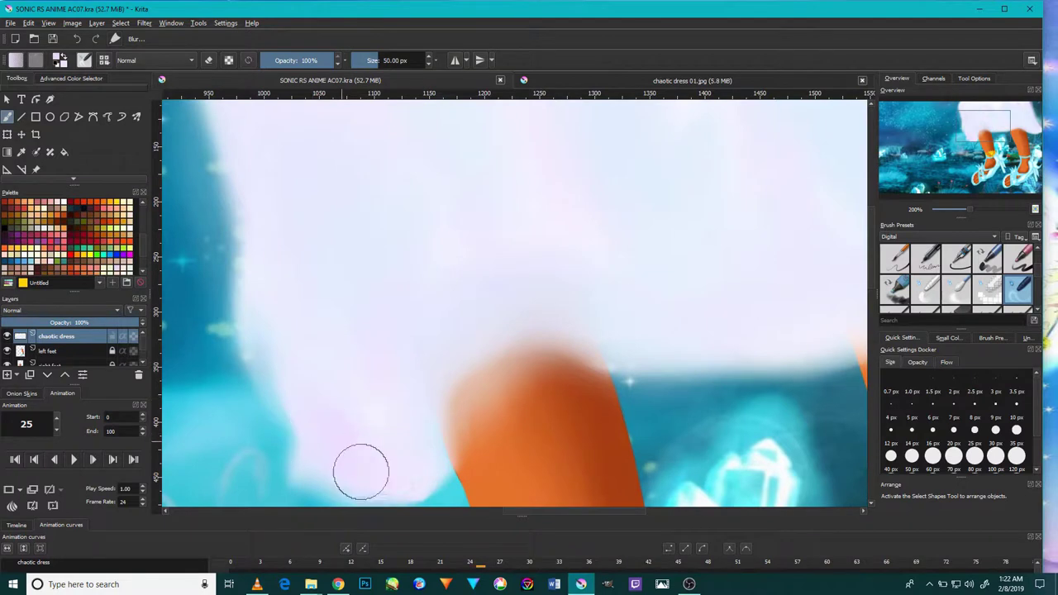
Check the dress's top edge and full legs, then bring OBS to the front
left_click_drag(675, 324, 505, 360)
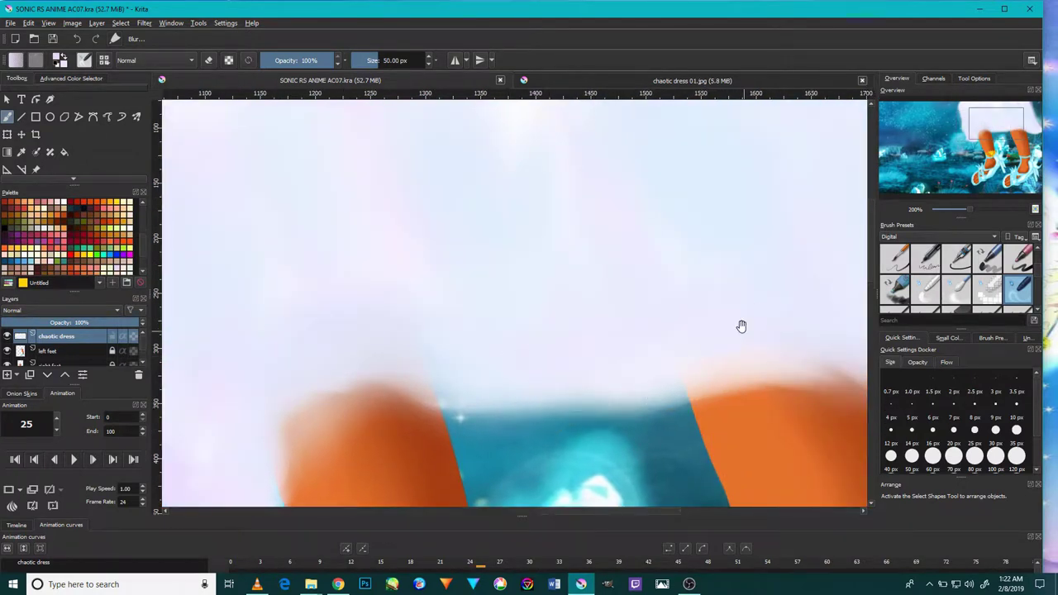
left_click_drag(734, 331, 689, 385)
left_click_drag(687, 314, 702, 400)
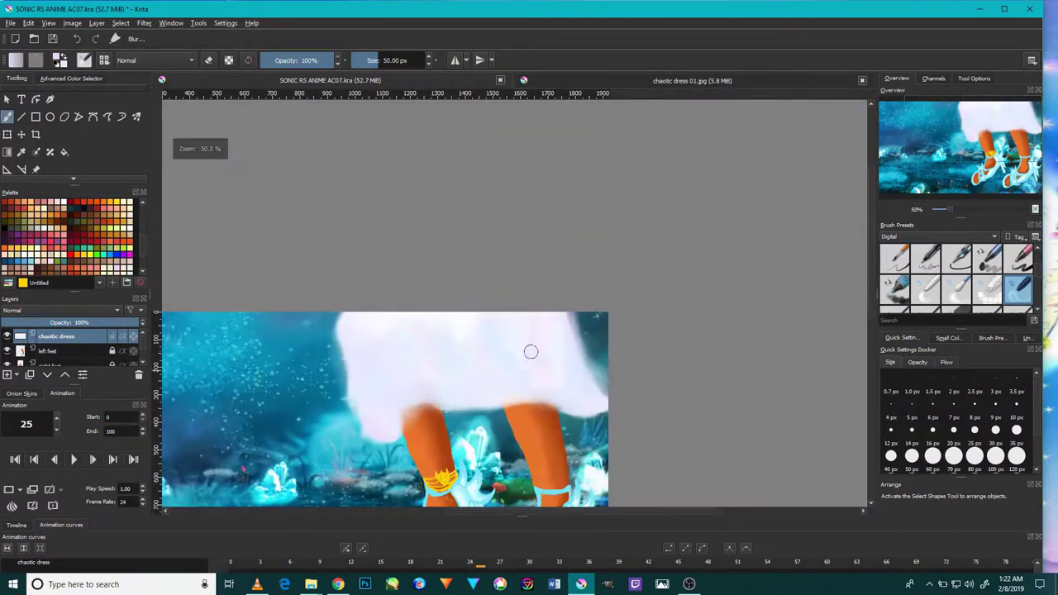
scroll(633, 385, "down", 4)
scroll(420, 383, "down", 1)
scroll(462, 358, "up", 1)
left_click_drag(430, 332, 575, 271)
left_click(688, 585)
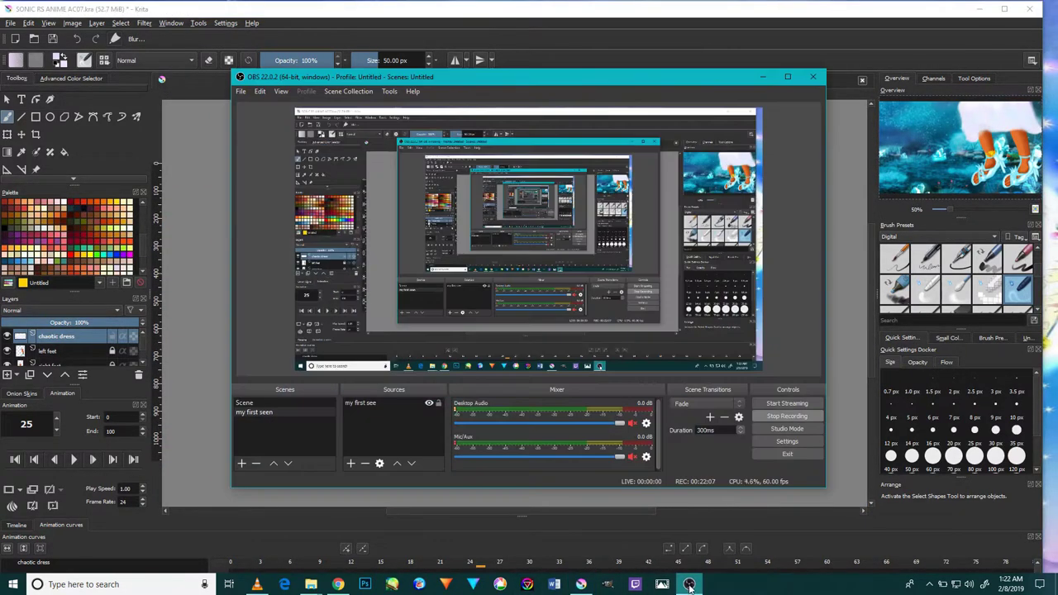
Restart the OBS recording, then return to the forest B05.kra painting
left_click(688, 584)
scroll(553, 233, "up", 3)
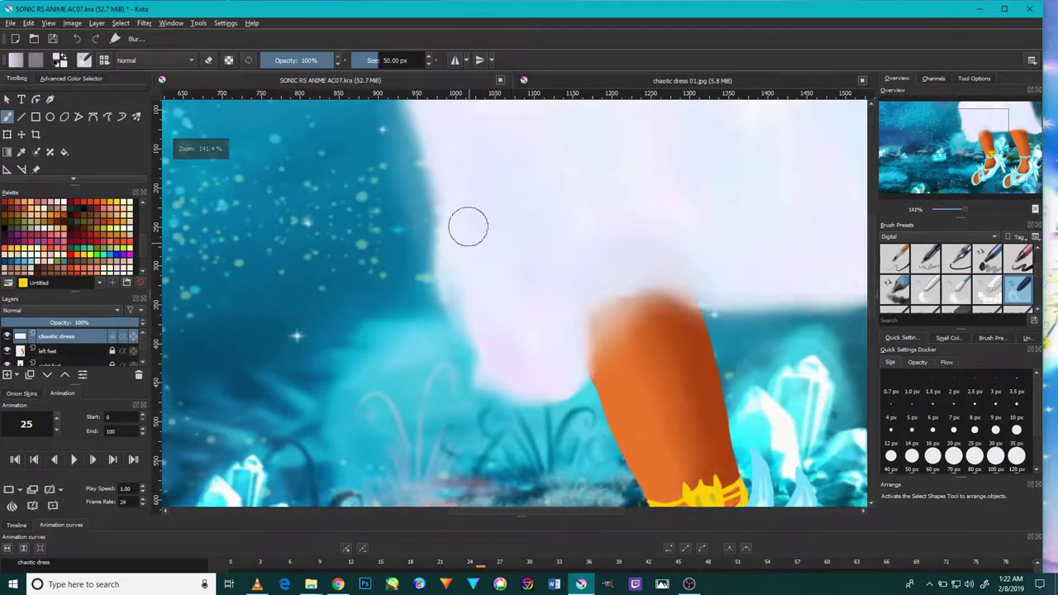
scroll(509, 341, "up", 2)
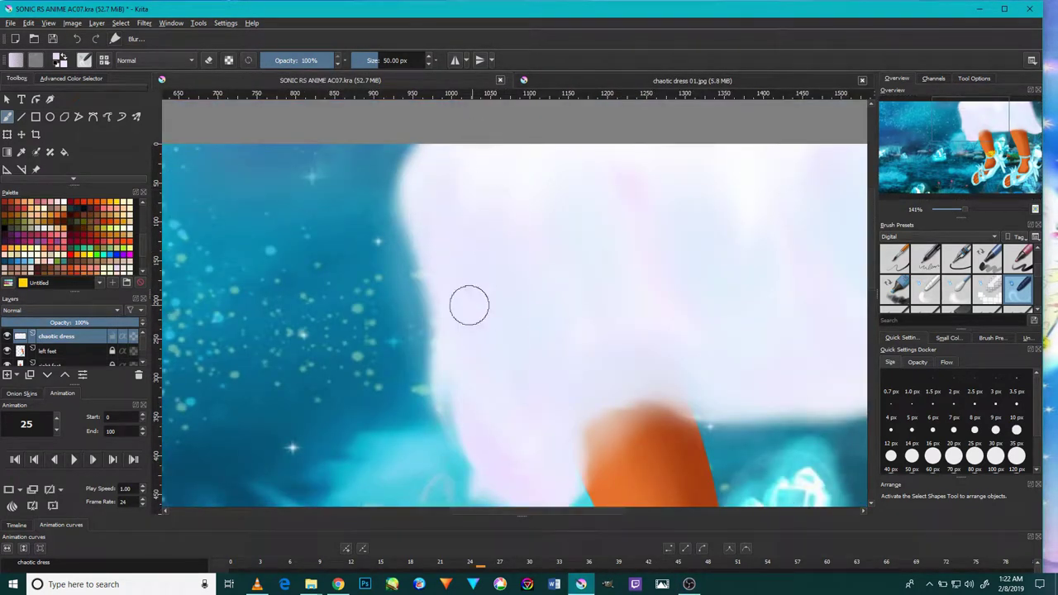
scroll(639, 332, "down", 4)
scroll(598, 344, "up", 3)
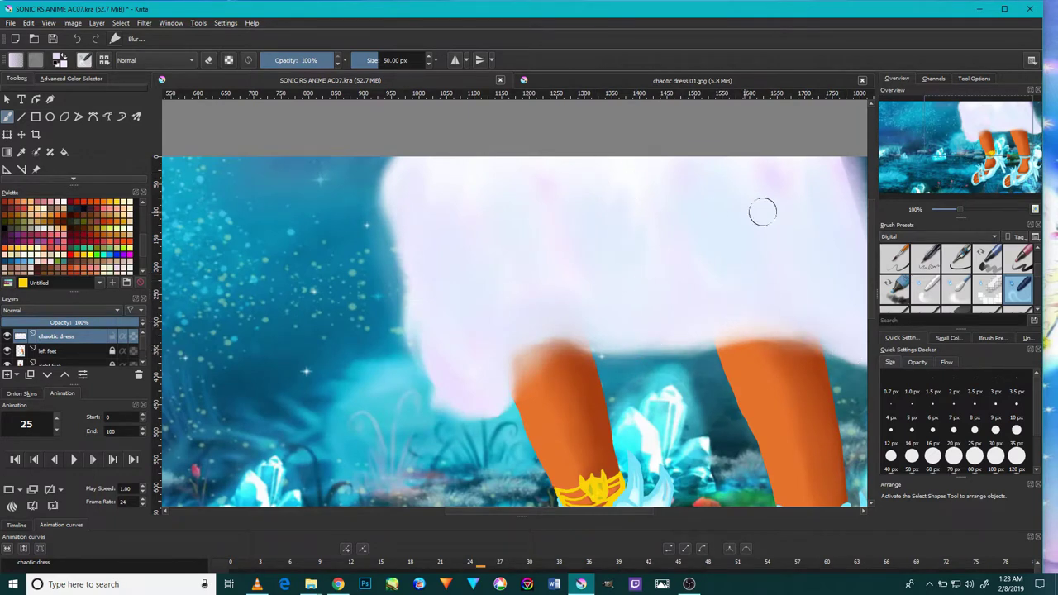
scroll(695, 201, "down", 3)
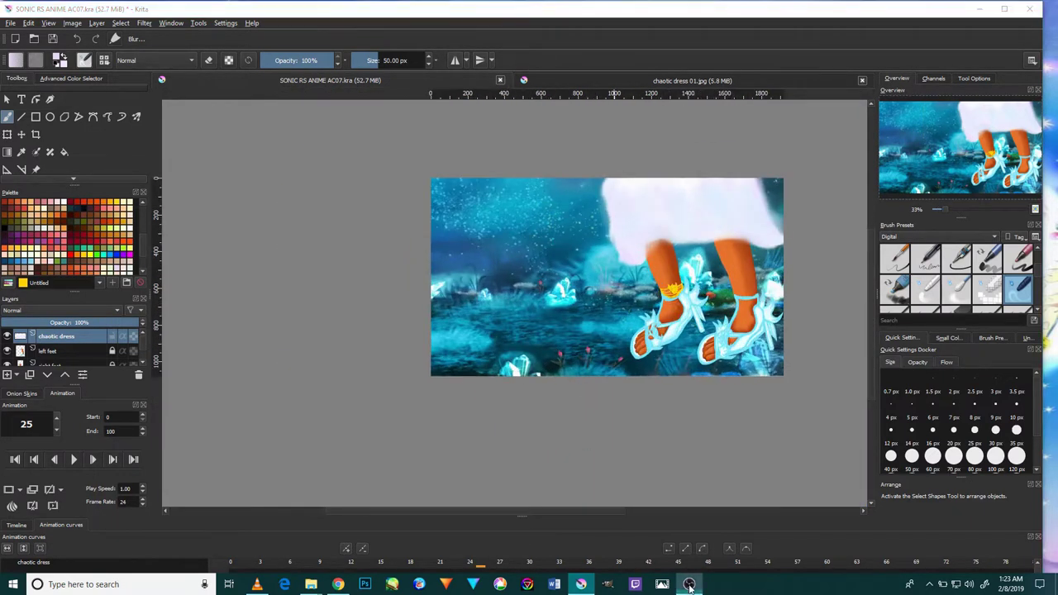
left_click(688, 583)
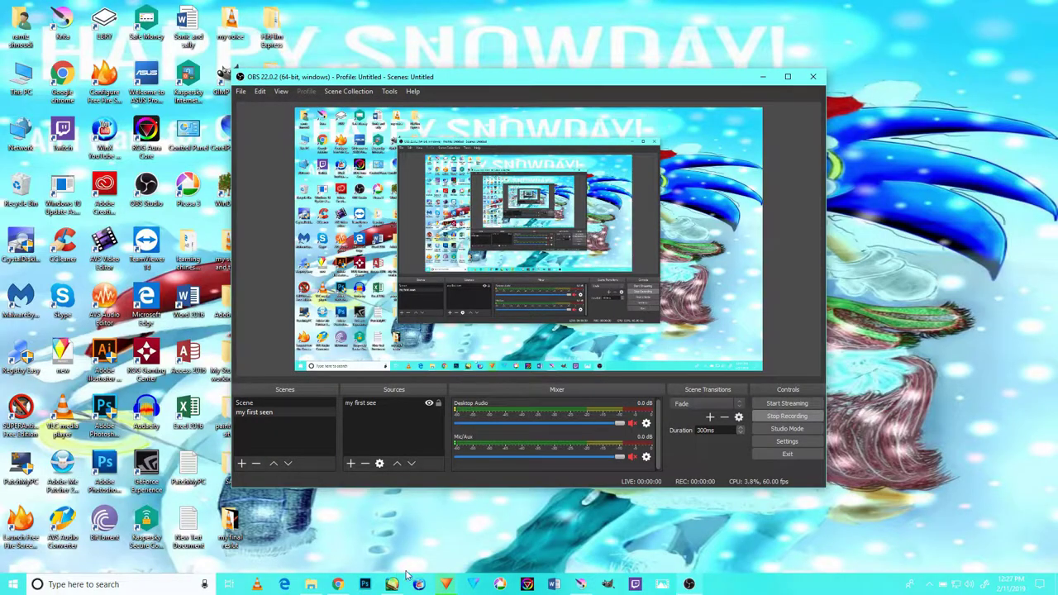
left_click(580, 584)
scroll(500, 345, "up", 2)
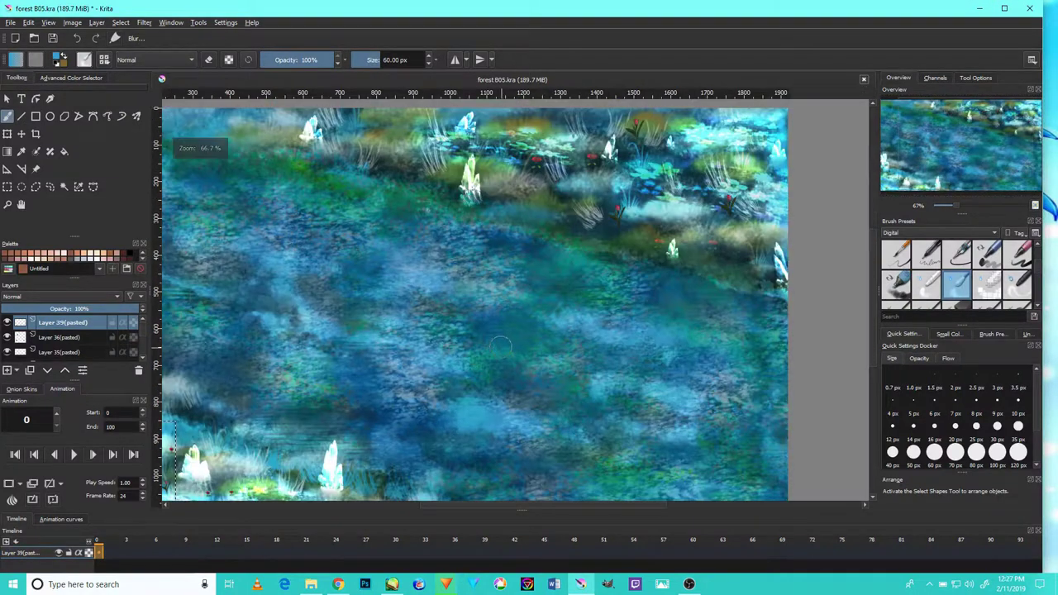
Select Layer 36 and set its blend mode to Luminosity
mouse_move(526, 282)
left_mouse_down()
mouse_move(559, 260)
mouse_move(562, 307)
mouse_move(586, 266)
left_mouse_up()
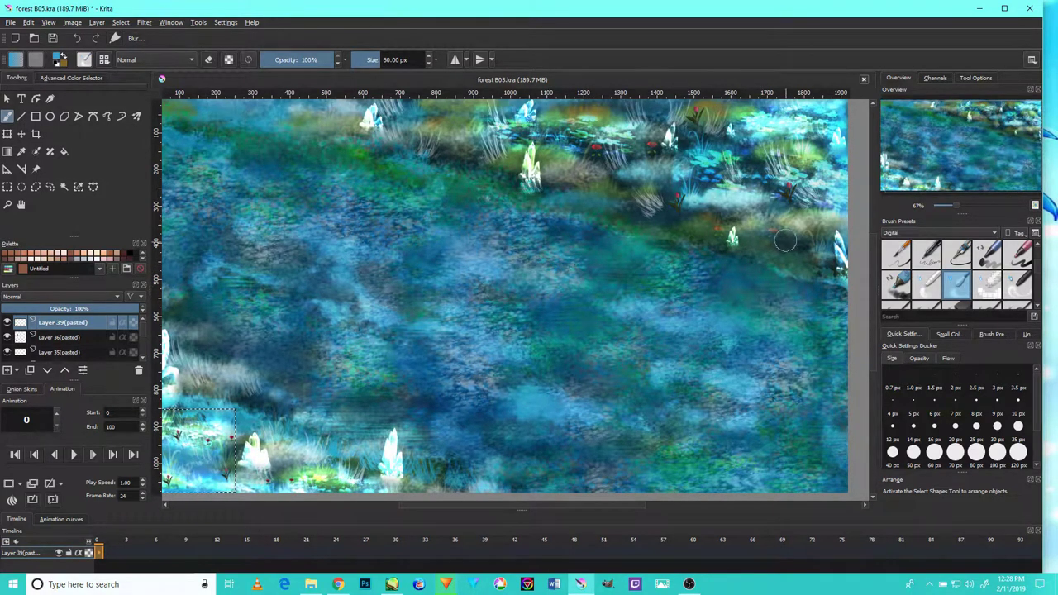
left_click_drag(460, 462, 545, 418)
mouse_move(627, 307)
left_mouse_down()
mouse_move(600, 396)
mouse_move(433, 419)
left_mouse_up()
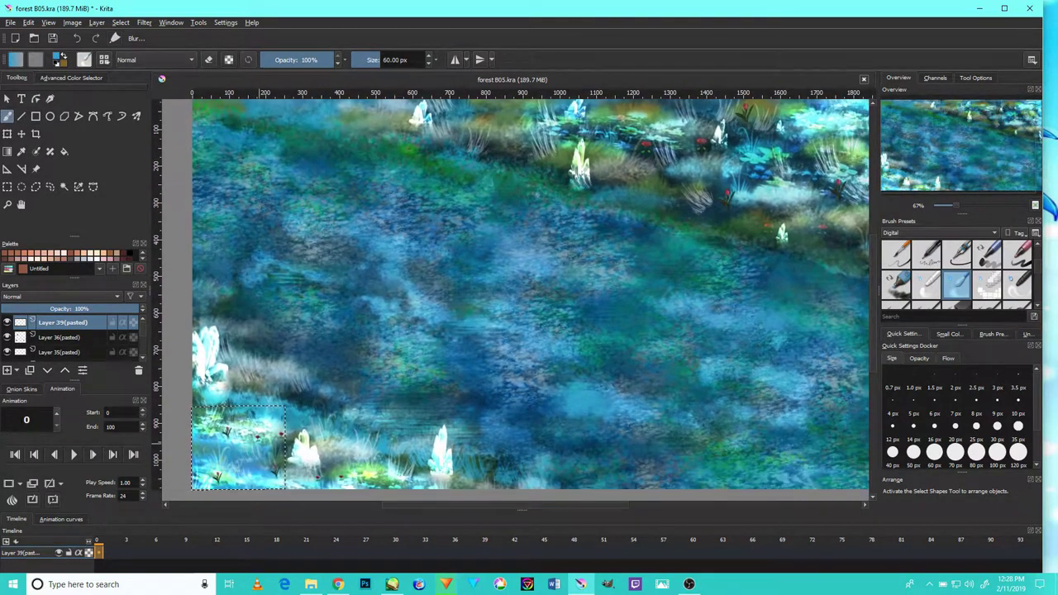
left_click(58, 337)
left_click(65, 295)
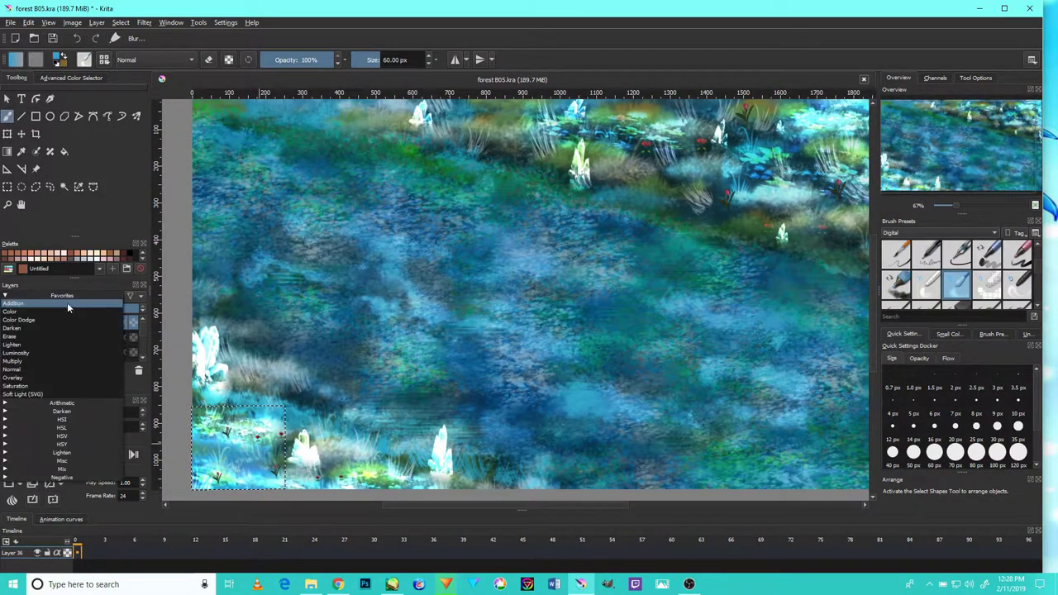
left_click(66, 354)
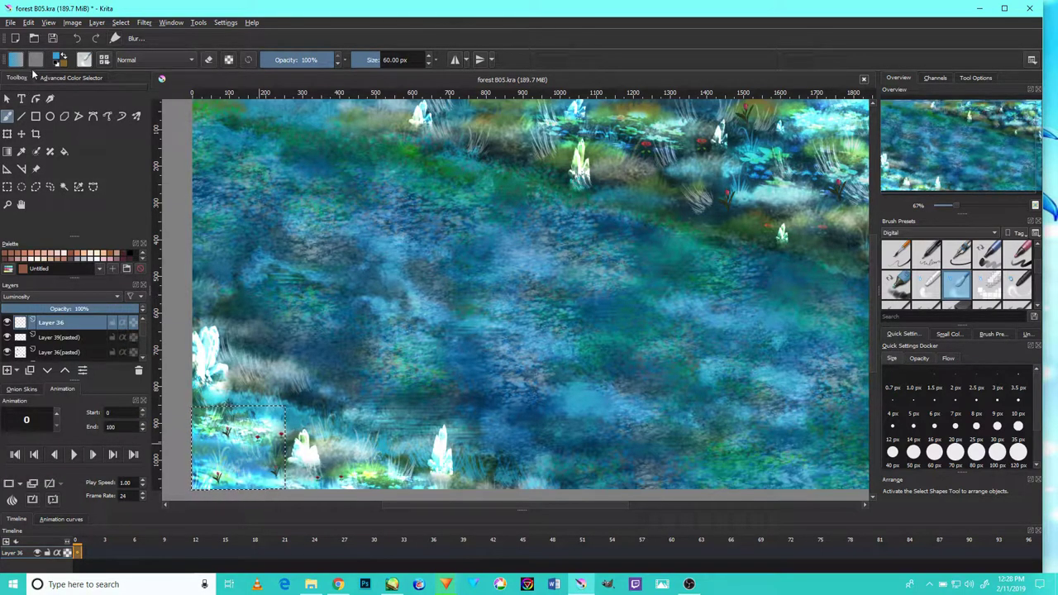
Pick a bright cyan in the colour wheel
left_click(56, 78)
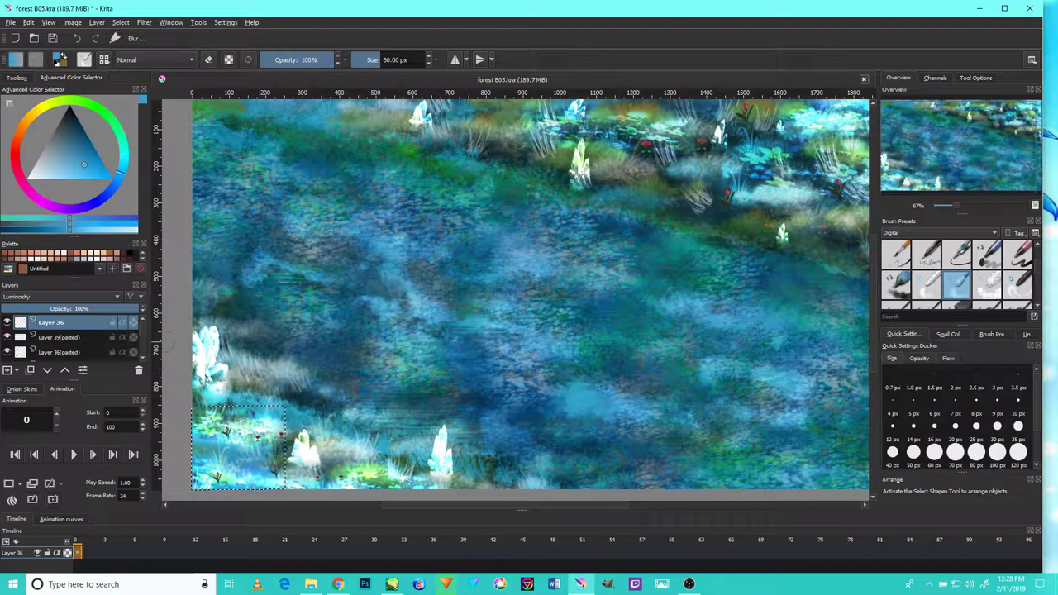
left_click_drag(107, 174, 127, 162)
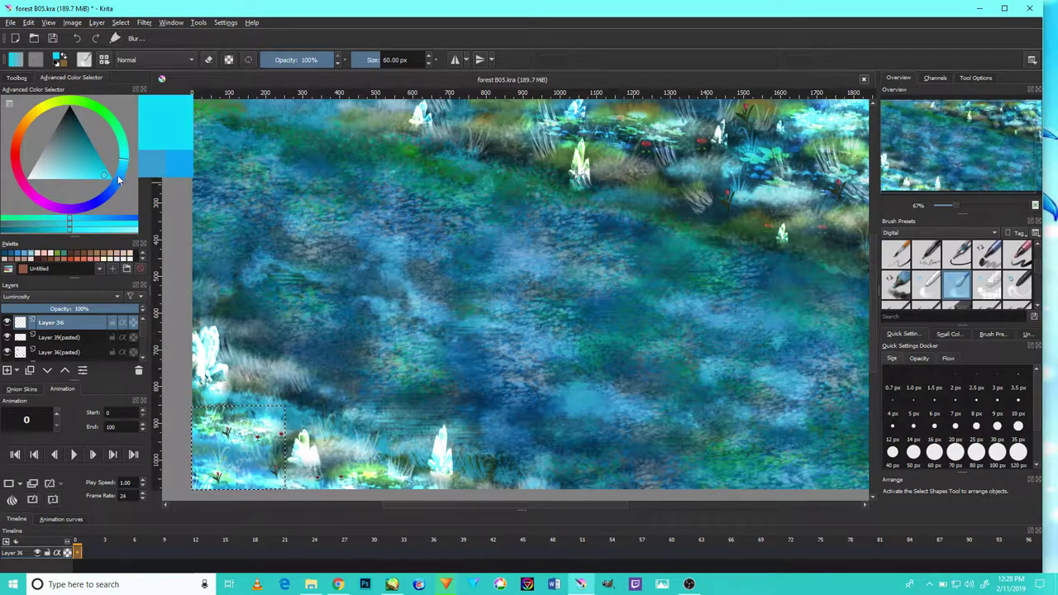
left_click_drag(107, 181, 112, 177)
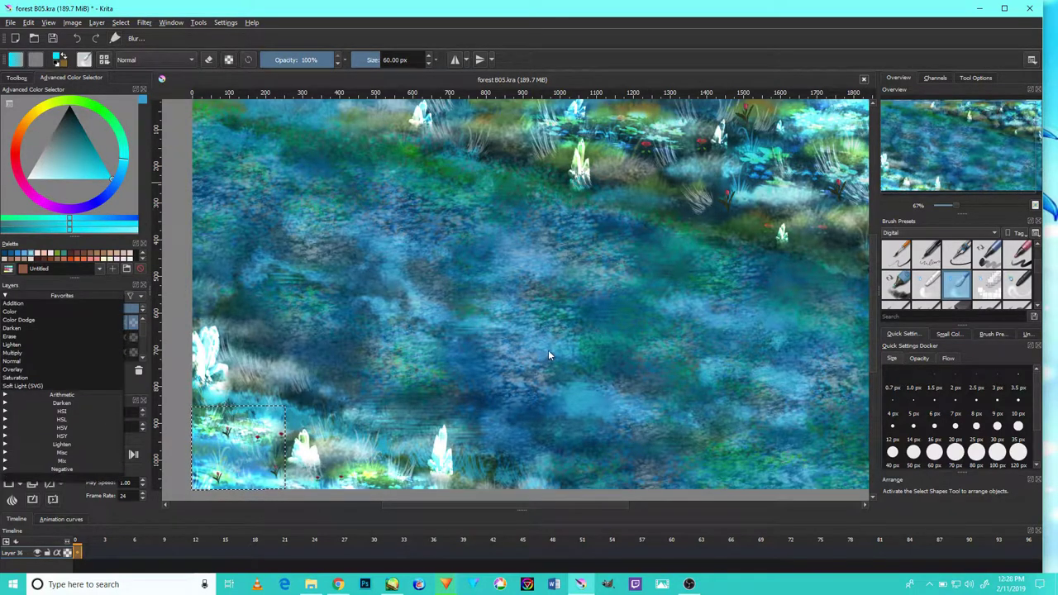
left_click(1014, 265)
Choose a different brush preset and shrink its size
scroll(1015, 268, "down", 2)
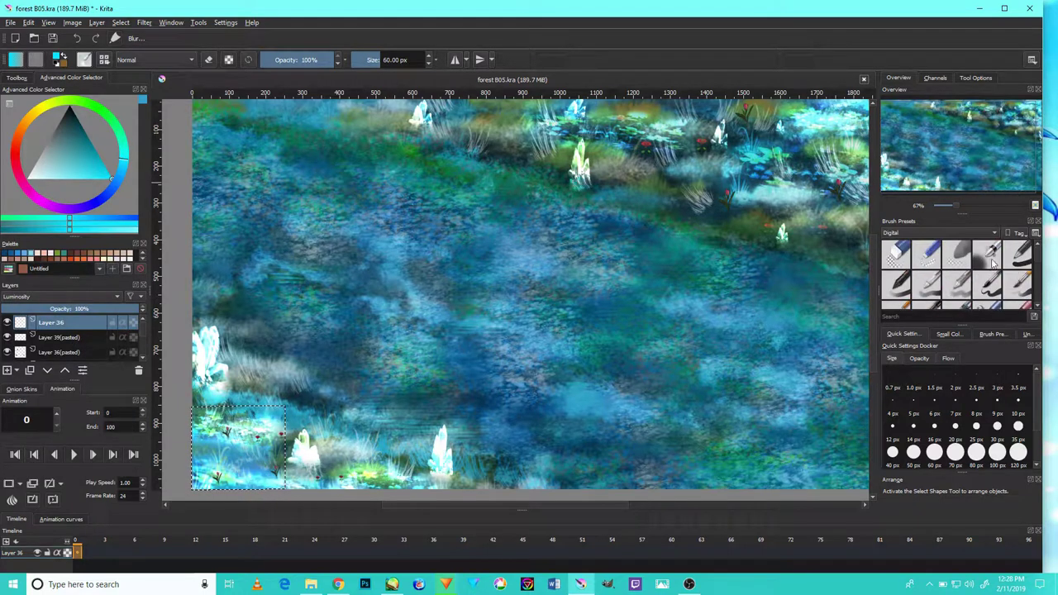
left_click(989, 254)
scroll(539, 378, "up", 2)
mouse_move(539, 378)
left_mouse_down()
mouse_move(623, 307)
mouse_move(559, 361)
mouse_move(454, 374)
left_mouse_up()
left_click(121, 23)
left_click(142, 60)
key("bracketleft")
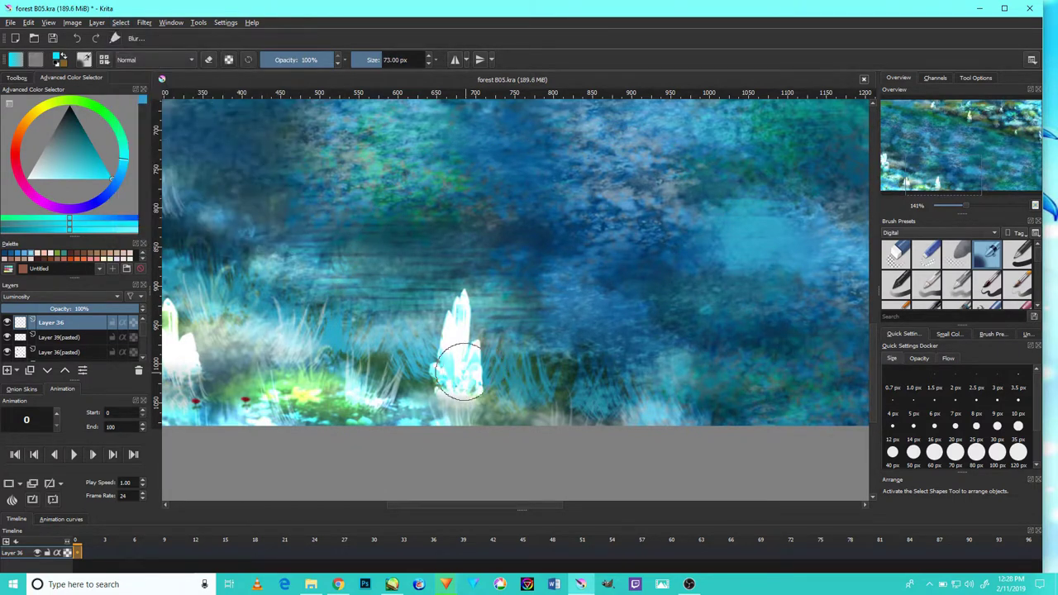
Change Layer 36's blend mode from Luminosity to Color
left_click(90, 296)
left_click(82, 315)
left_click(86, 297)
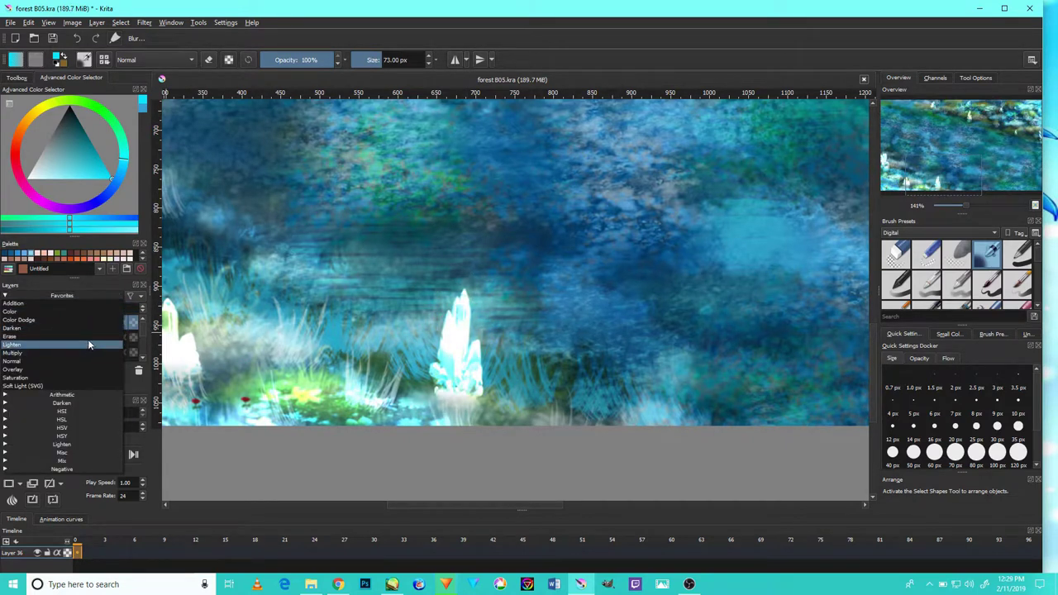
left_click(88, 310)
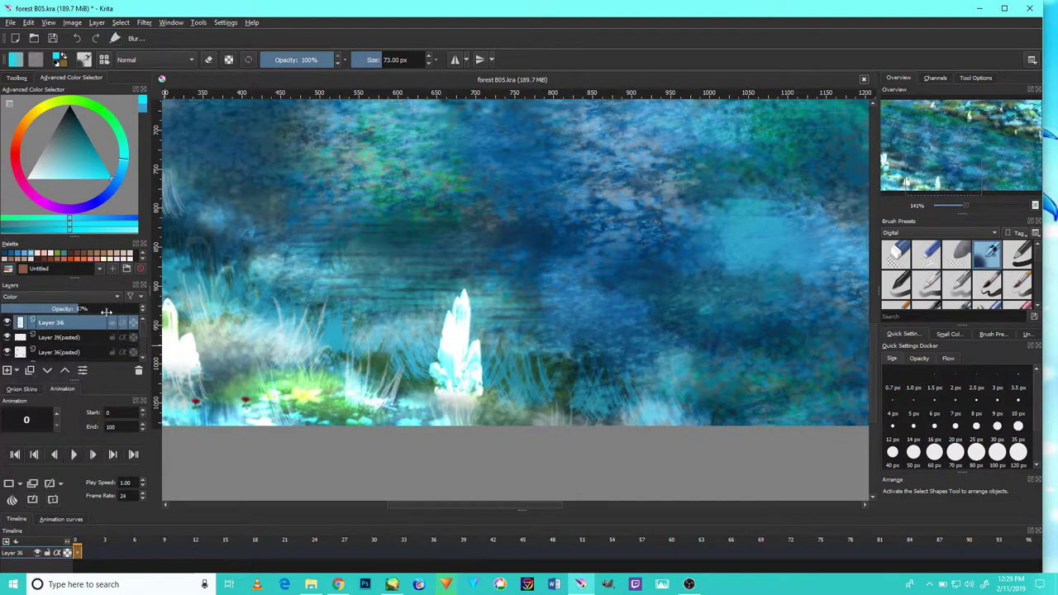
Raise Layer 36 opacity to 100% and tint a crystal brighter cyan
left_click_drag(108, 311, 146, 309)
left_click_drag(462, 308, 468, 331)
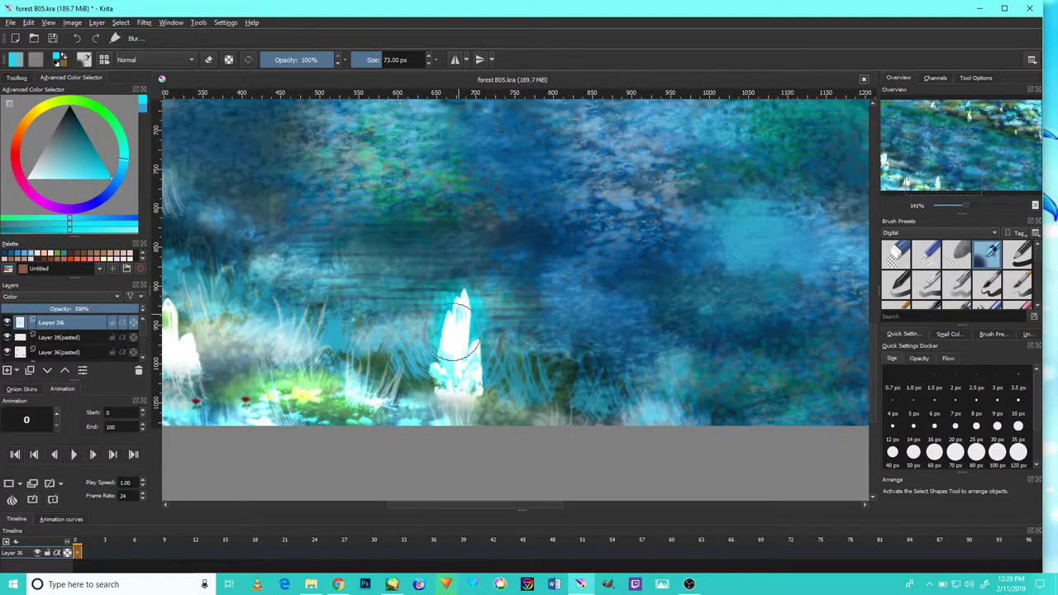
mouse_move(192, 352)
left_mouse_down()
mouse_move(332, 310)
mouse_move(551, 497)
left_mouse_up()
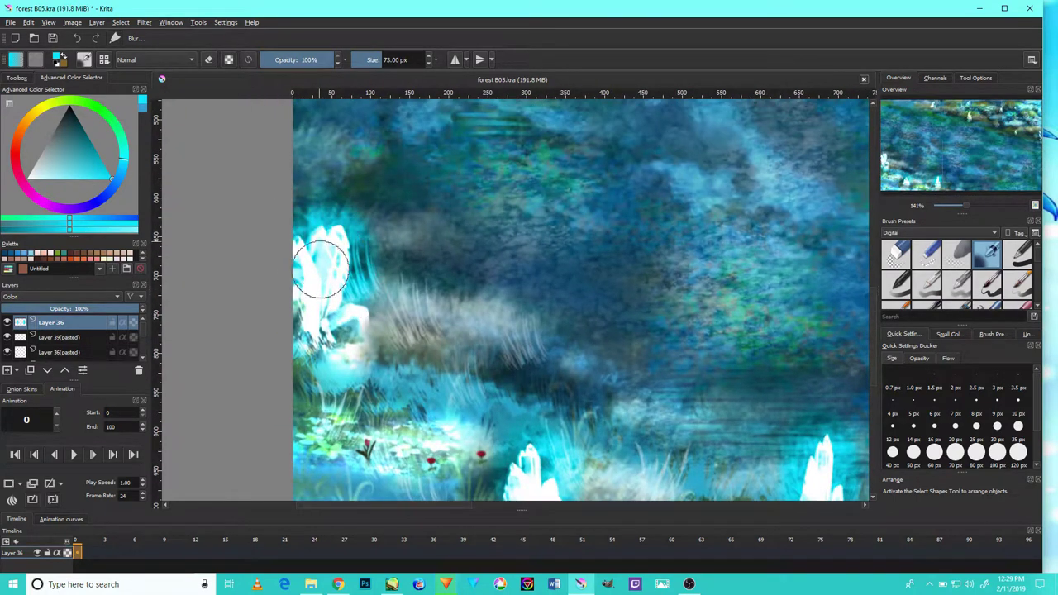
mouse_move(590, 279)
left_mouse_down()
mouse_move(583, 246)
mouse_move(522, 263)
mouse_move(425, 380)
left_mouse_up()
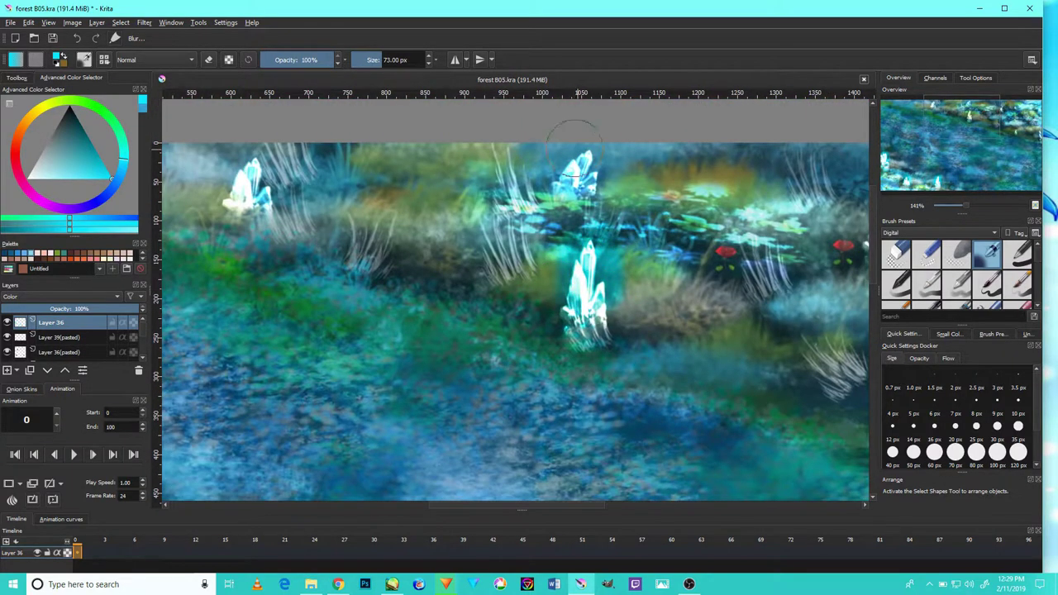
Pan across the painting's left, right and top areas, then switch to the YouTube video
mouse_move(419, 229)
left_mouse_down()
mouse_move(625, 305)
mouse_move(664, 289)
left_mouse_up()
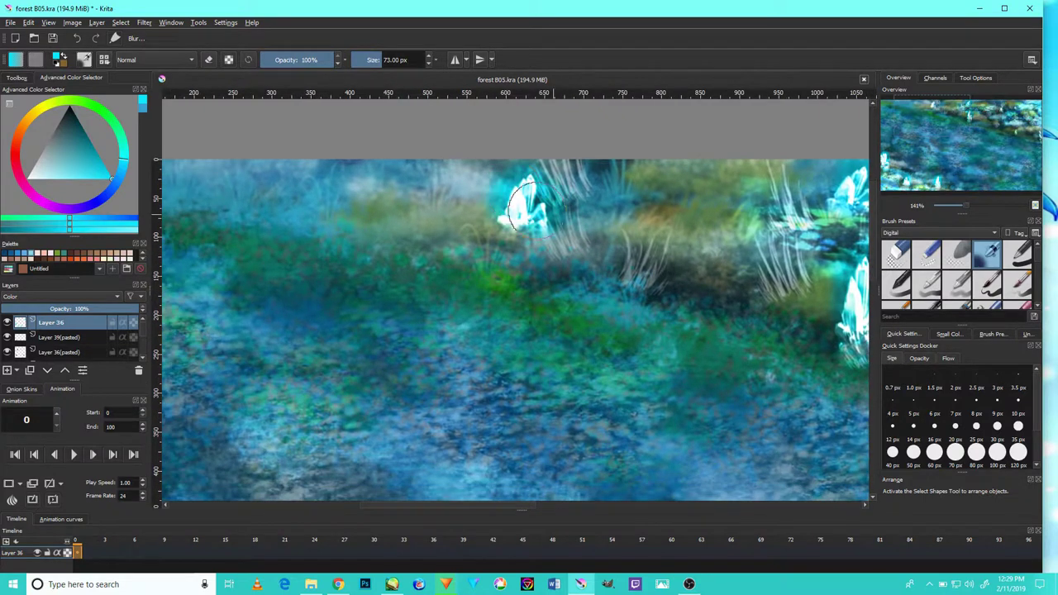
left_click_drag(616, 251, 459, 176)
left_click_drag(614, 272, 489, 264)
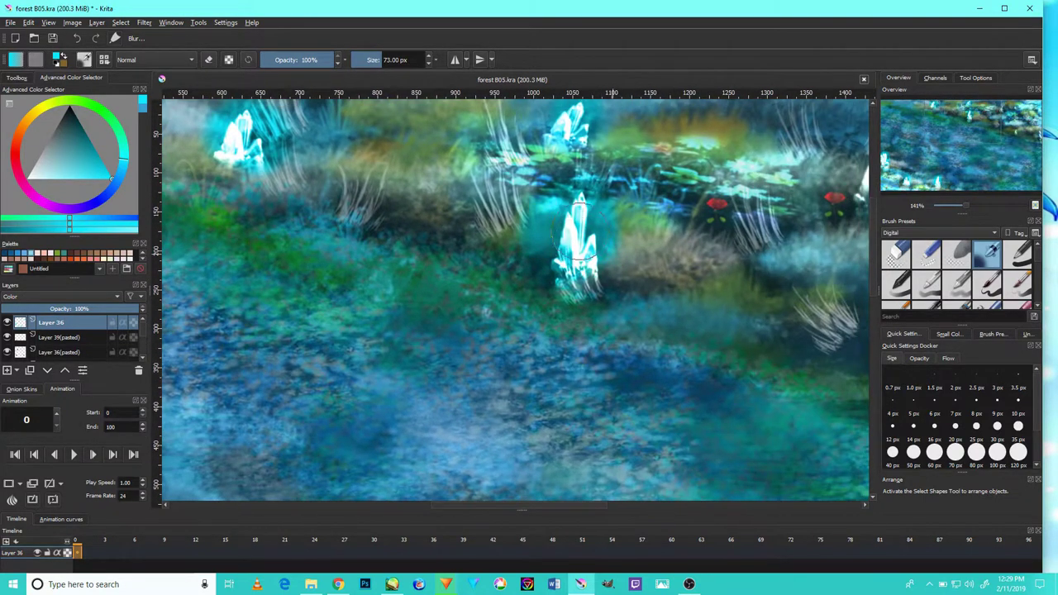
left_click_drag(628, 273, 503, 167)
left_click_drag(650, 288, 457, 259)
left_click_drag(611, 300, 493, 336)
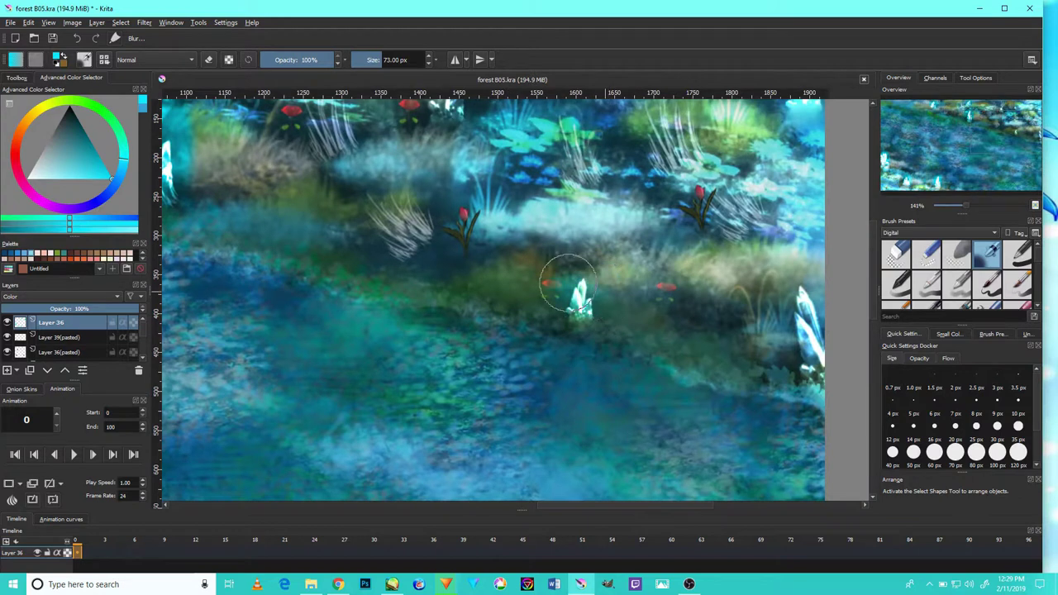
left_click_drag(586, 305, 521, 376)
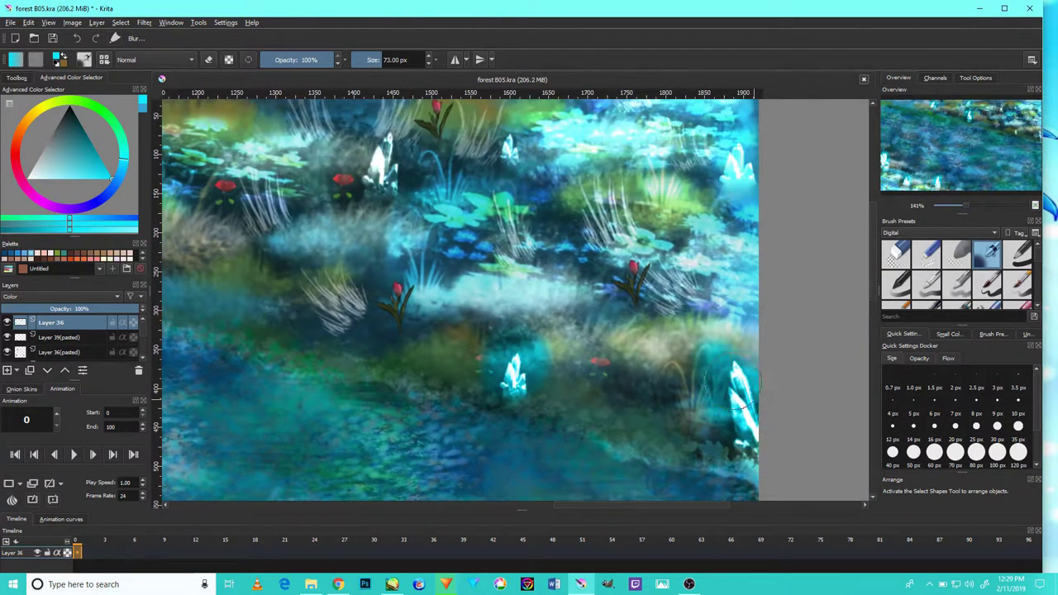
left_click_drag(613, 295, 721, 386)
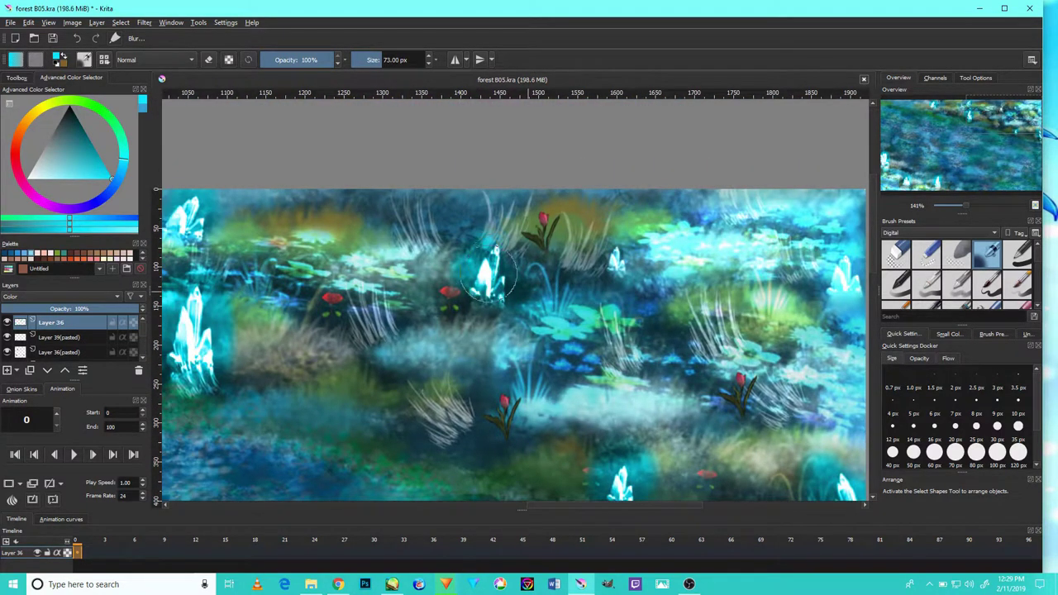
mouse_move(621, 239)
left_mouse_down()
mouse_move(552, 225)
mouse_move(441, 235)
left_mouse_up()
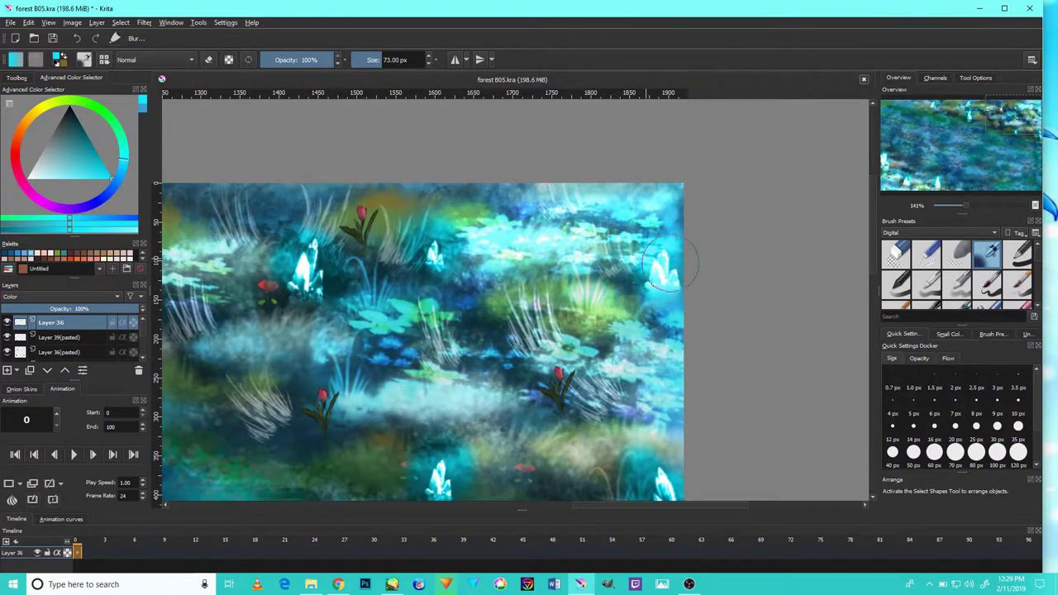
left_click(338, 584)
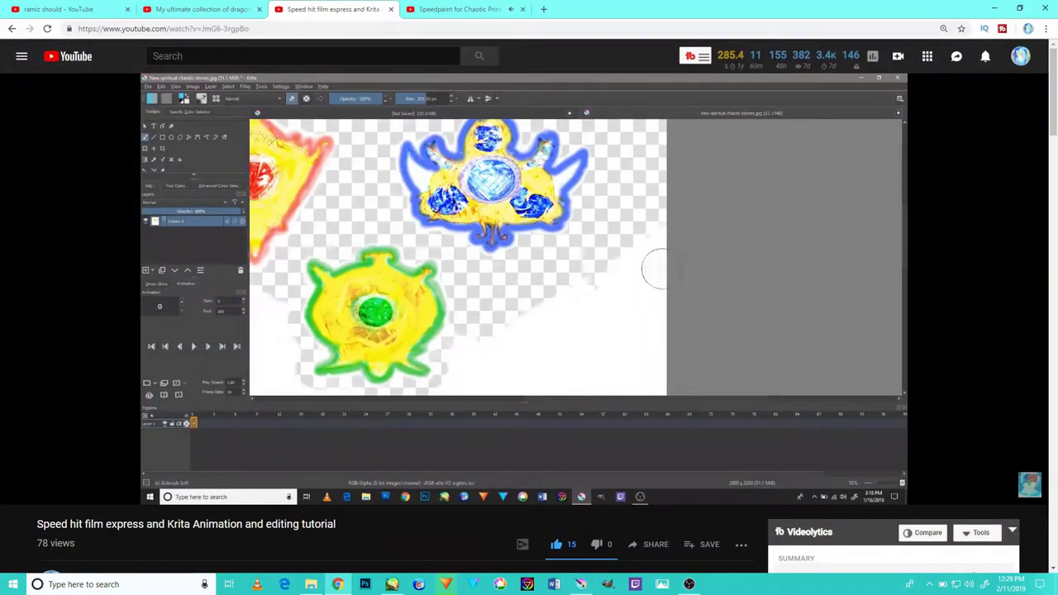
Cycle through two more YouTube video tabs, then minimize Chrome
key("ctrl+Tab")
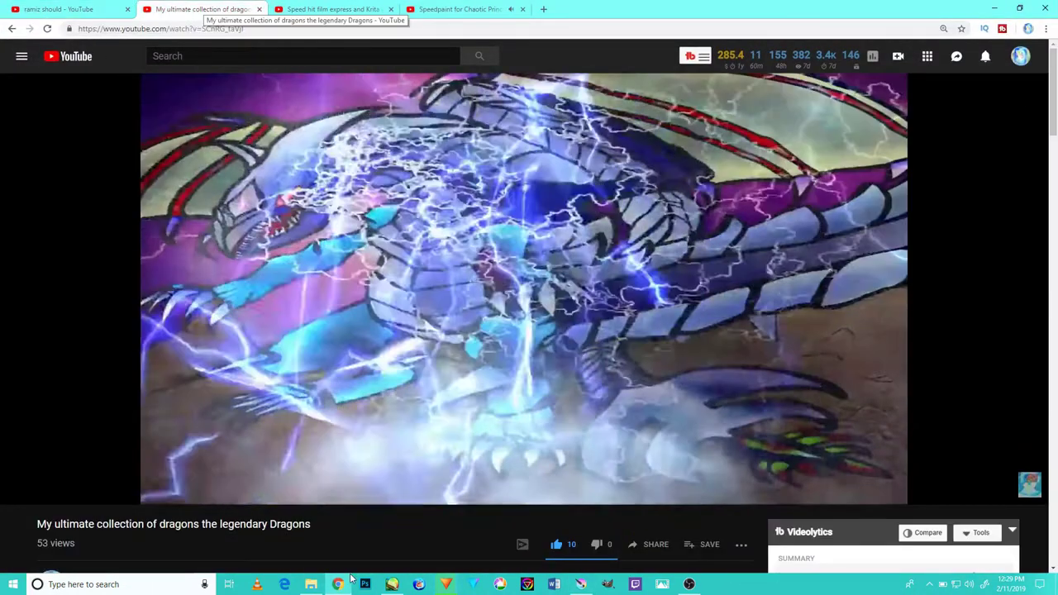
key("ctrl+Tab")
key("ctrl+Tab")
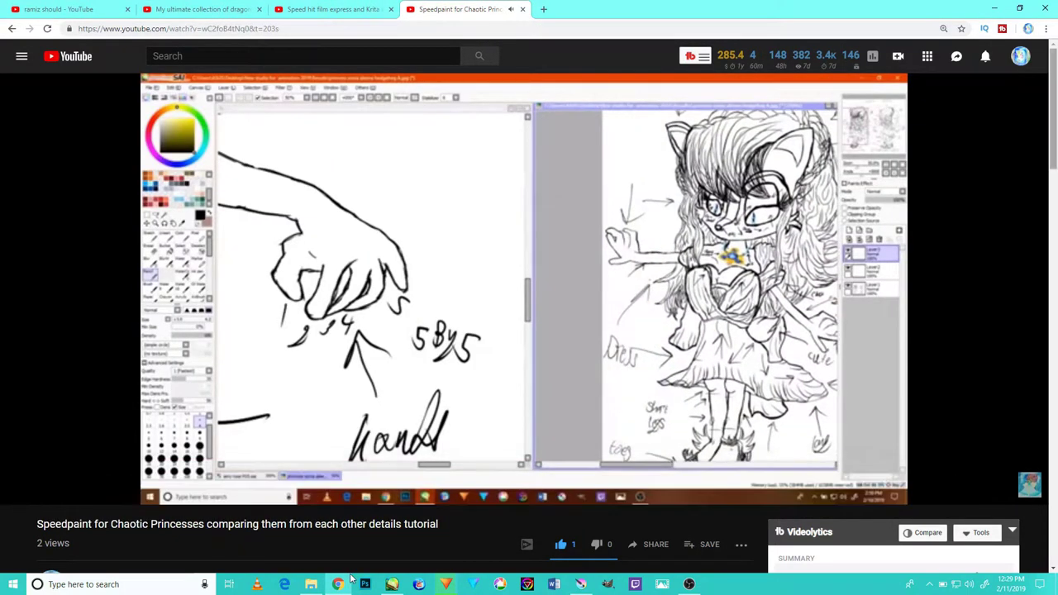
left_click(994, 9)
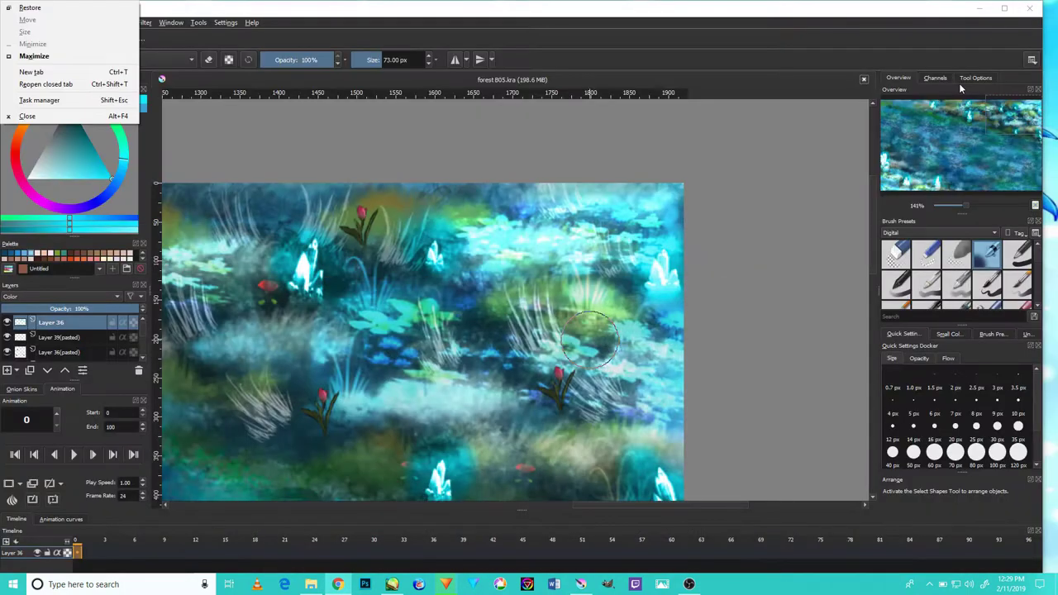
Add a new empty layer, Layer 37, on top of the painting
left_click(755, 272)
mouse_move(580, 247)
left_mouse_down()
mouse_move(713, 259)
mouse_move(759, 250)
left_mouse_up()
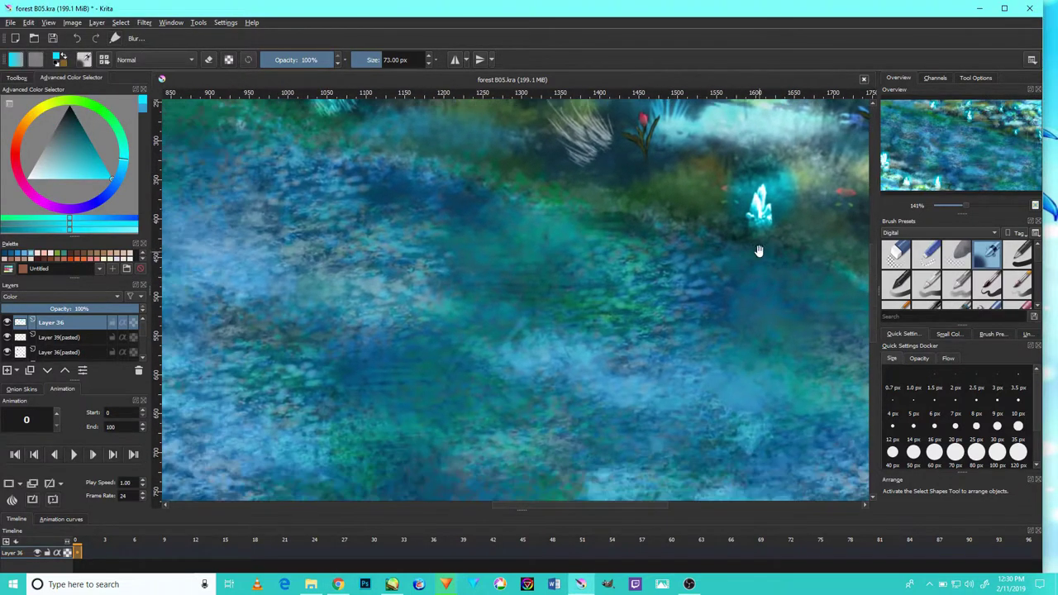
left_click(8, 372)
Browse the Favorites, Darken, HSI and HSL blend-mode groups for Layer 37
left_click(50, 296)
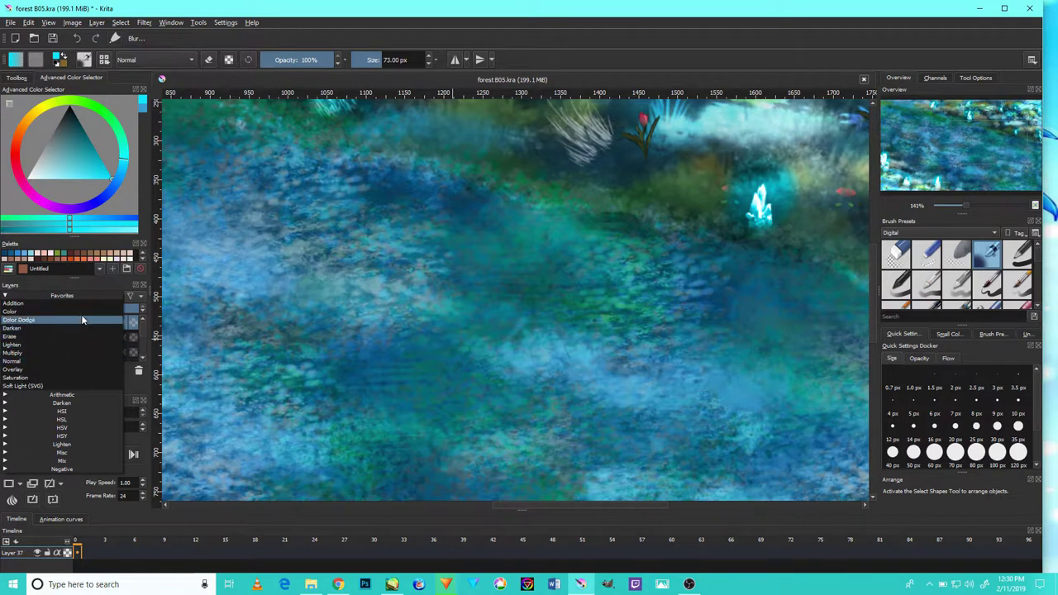
left_click(65, 295)
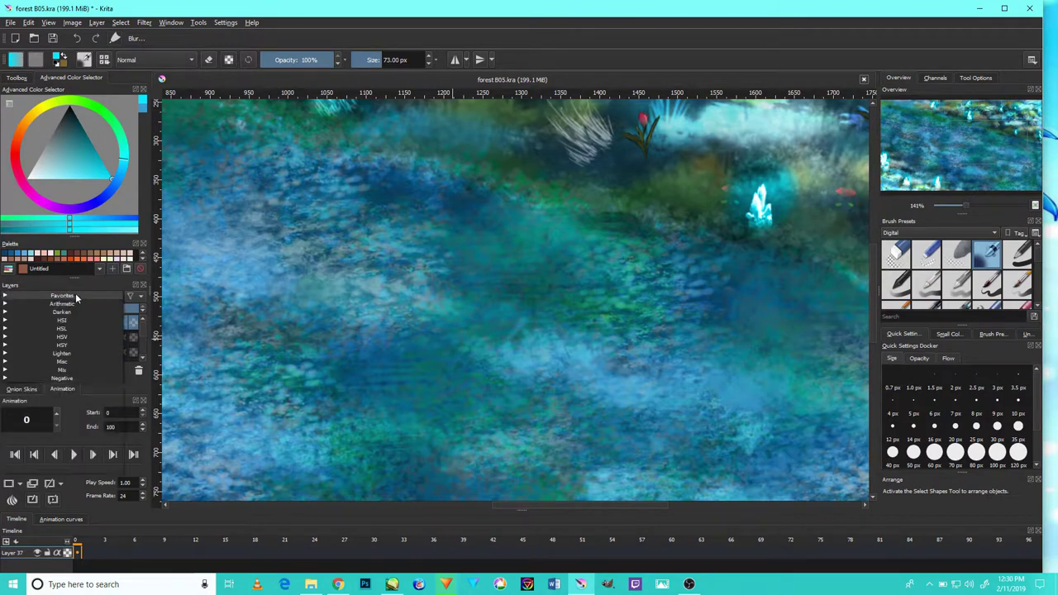
left_click(74, 294)
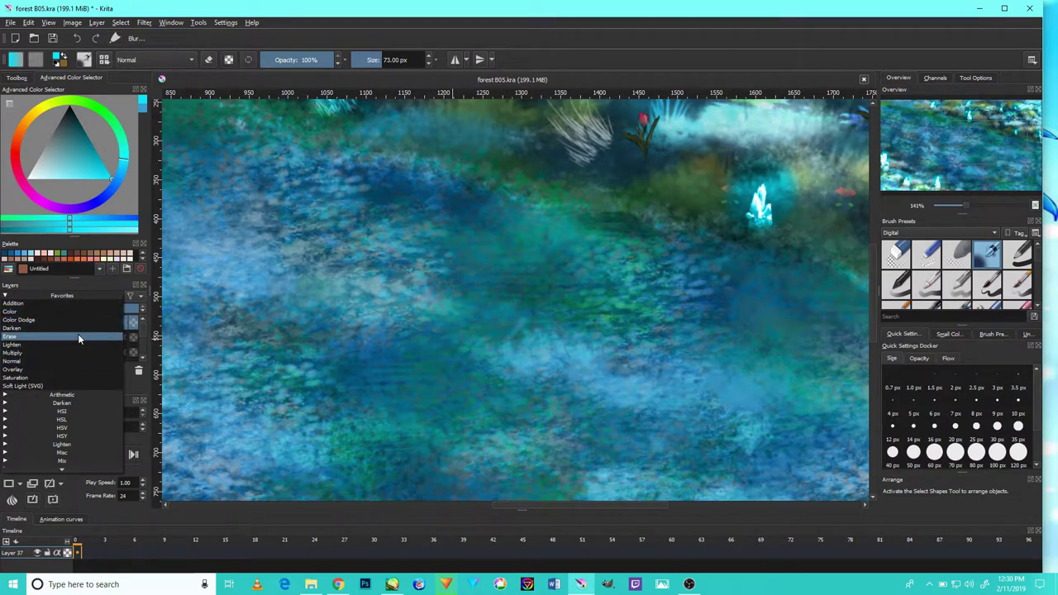
left_click(7, 297)
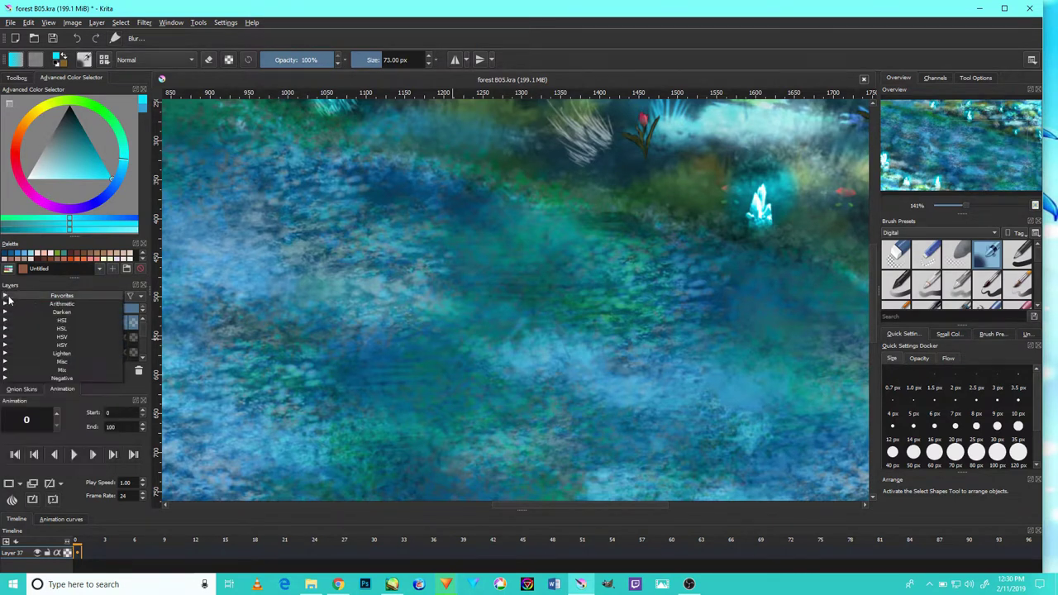
left_click(49, 311)
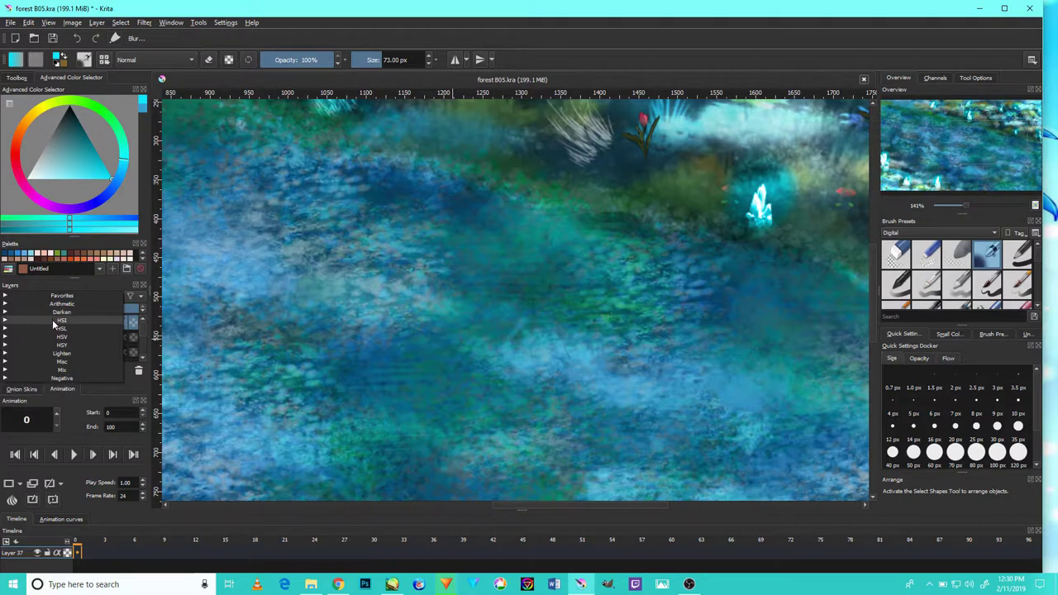
left_click(52, 319)
left_click(54, 319)
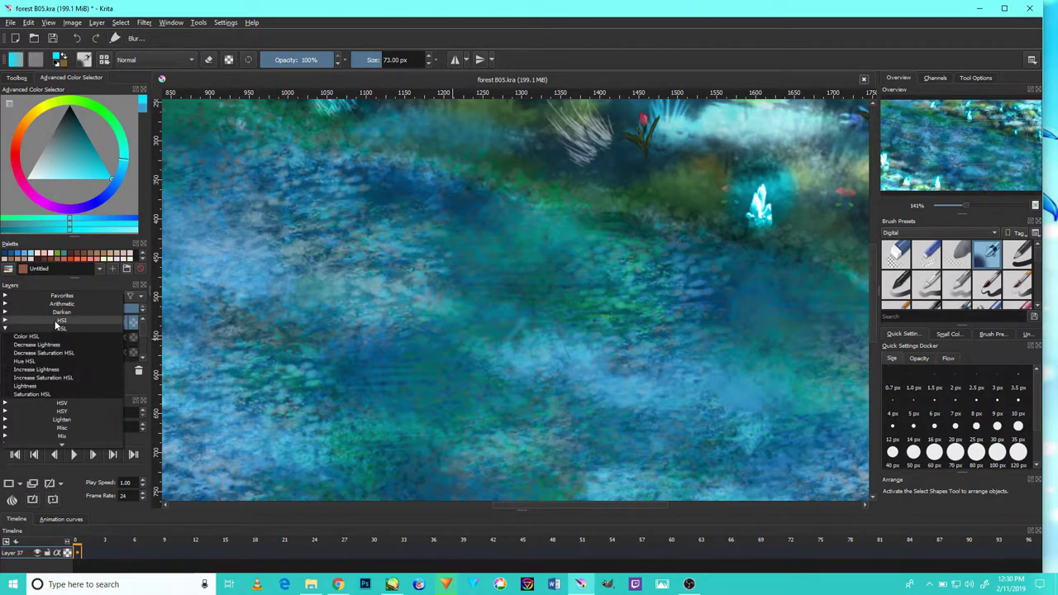
left_click(53, 321)
Set Layer 37 to Color Dodge and pick an olive-yellow colour
left_click(7, 321)
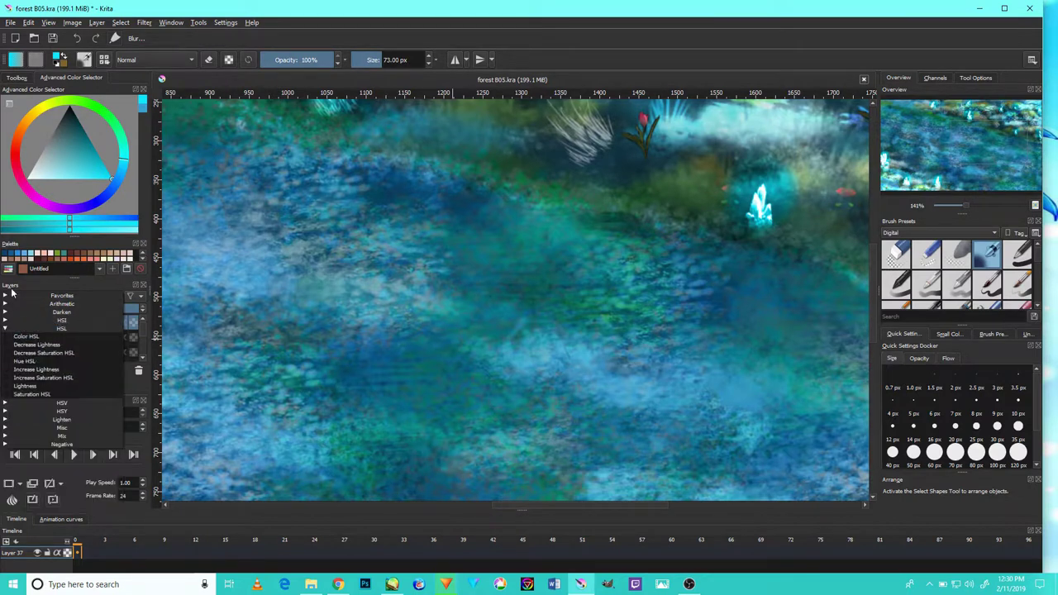
left_click(17, 328)
left_click(28, 295)
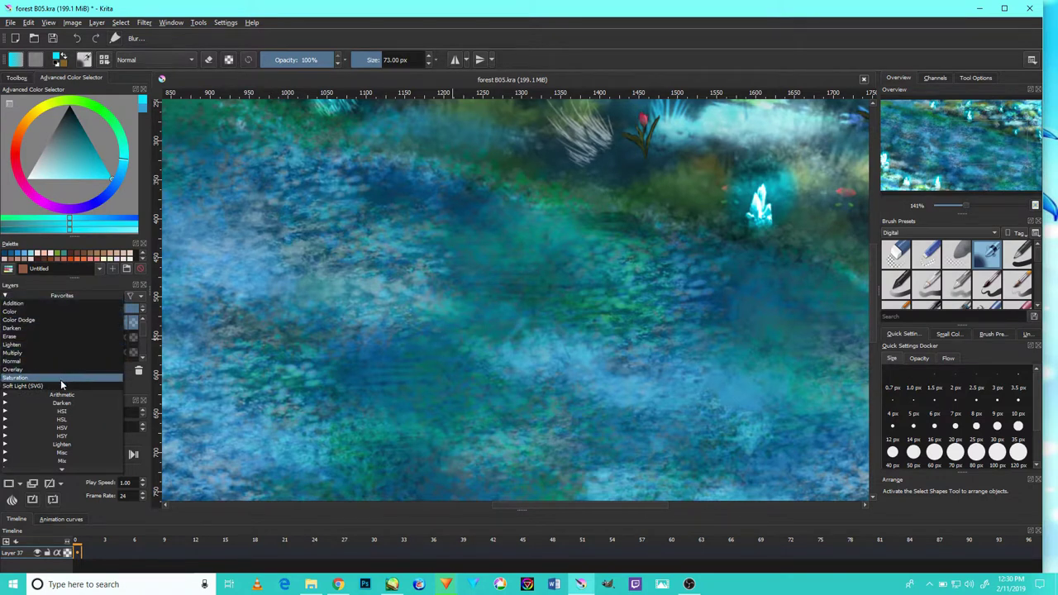
left_click(18, 319)
left_click(59, 298)
left_click(66, 106)
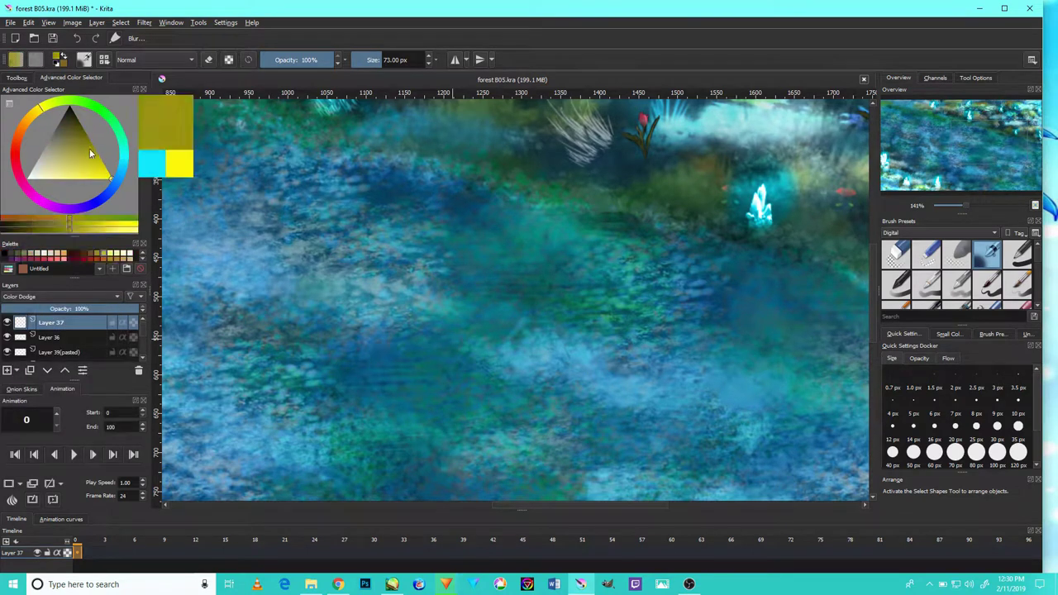
left_click_drag(90, 156, 110, 174)
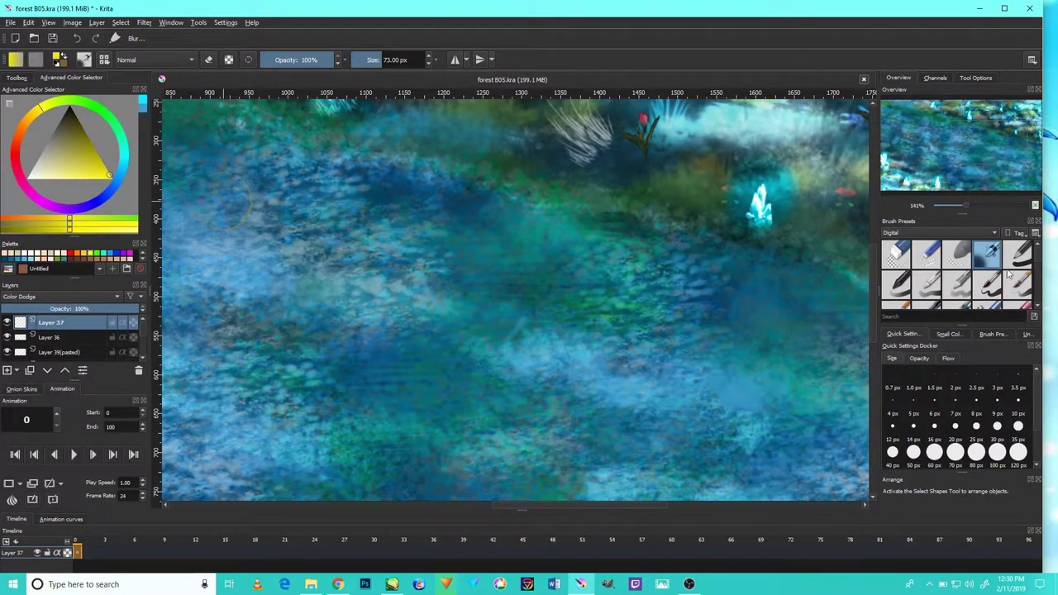
Pick a texture stamp brush from the Textures preset category
left_click(958, 234)
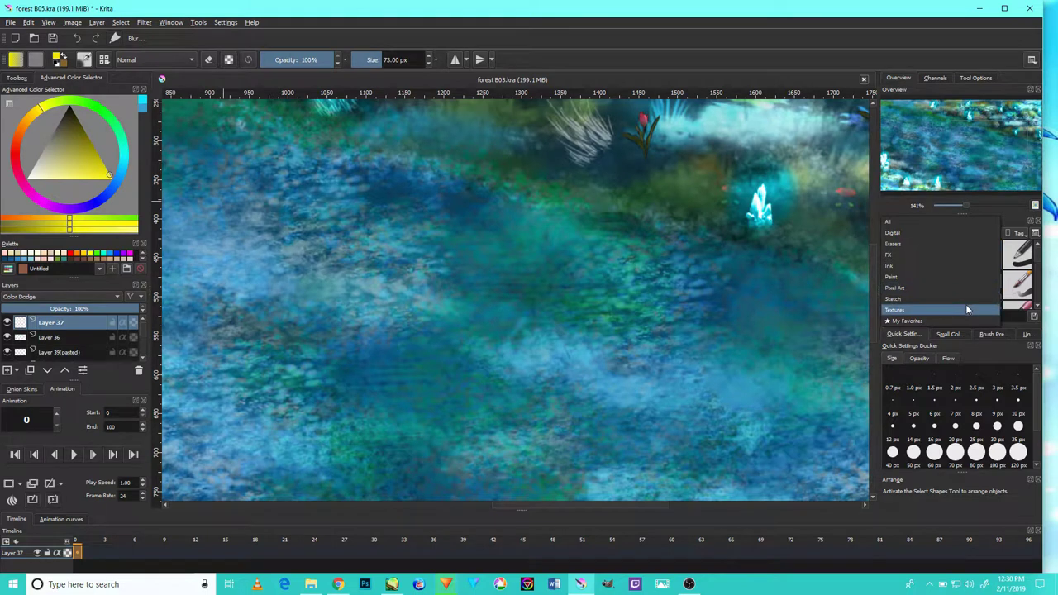
left_click(965, 304)
scroll(1034, 299, "down", 3)
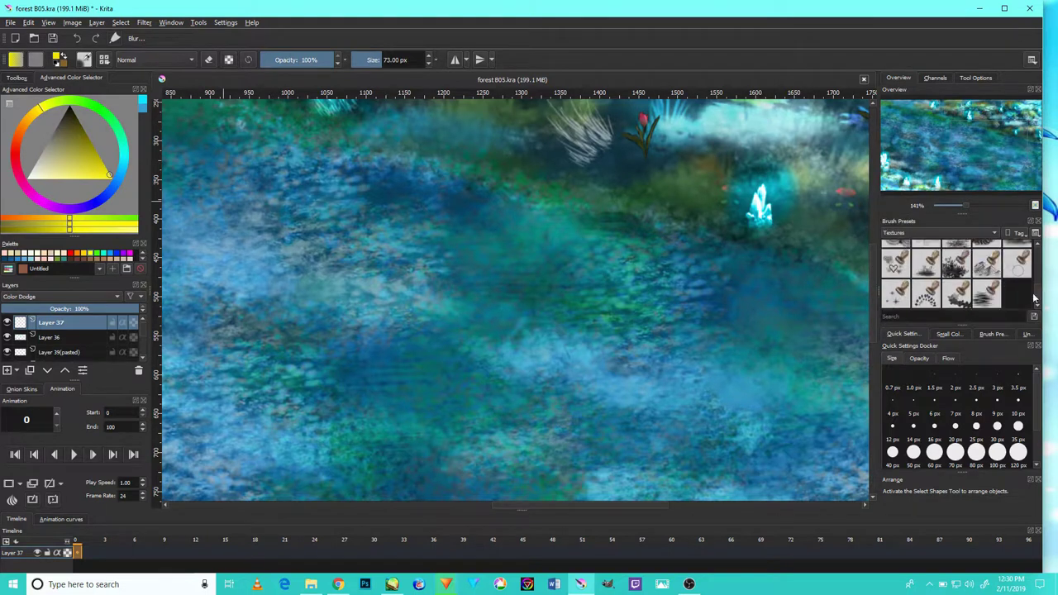
left_click(1018, 268)
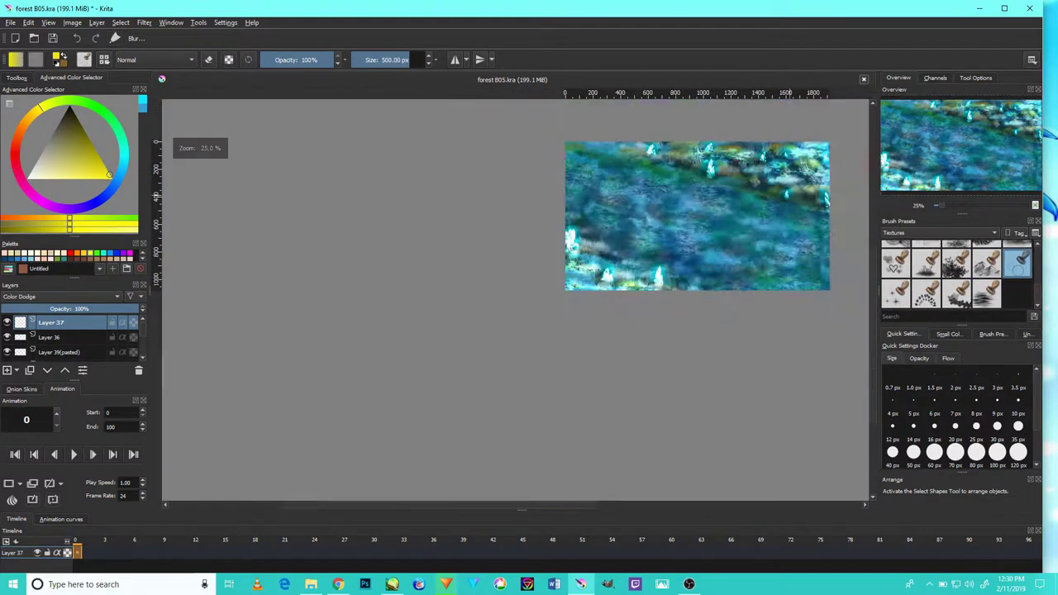
Shrink the brush to 1 px, preview soft proofing, and redo the green dotted ring above the crystal
mouse_move(264, 463)
left_mouse_down()
mouse_move(574, 339)
mouse_move(727, 223)
left_mouse_up()
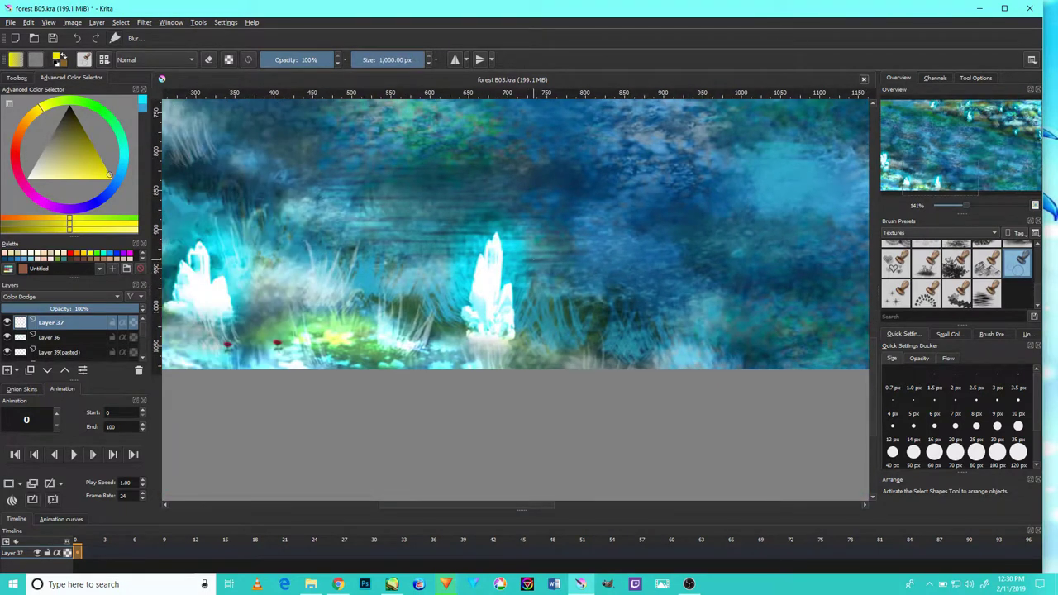
left_click_drag(628, 227, 575, 228)
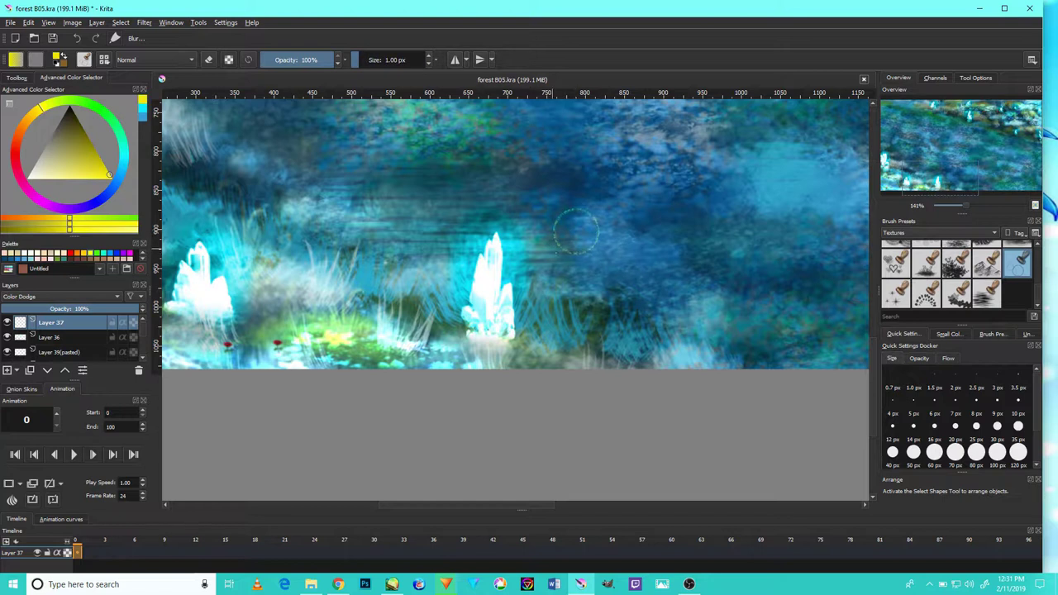
key("ctrl+y")
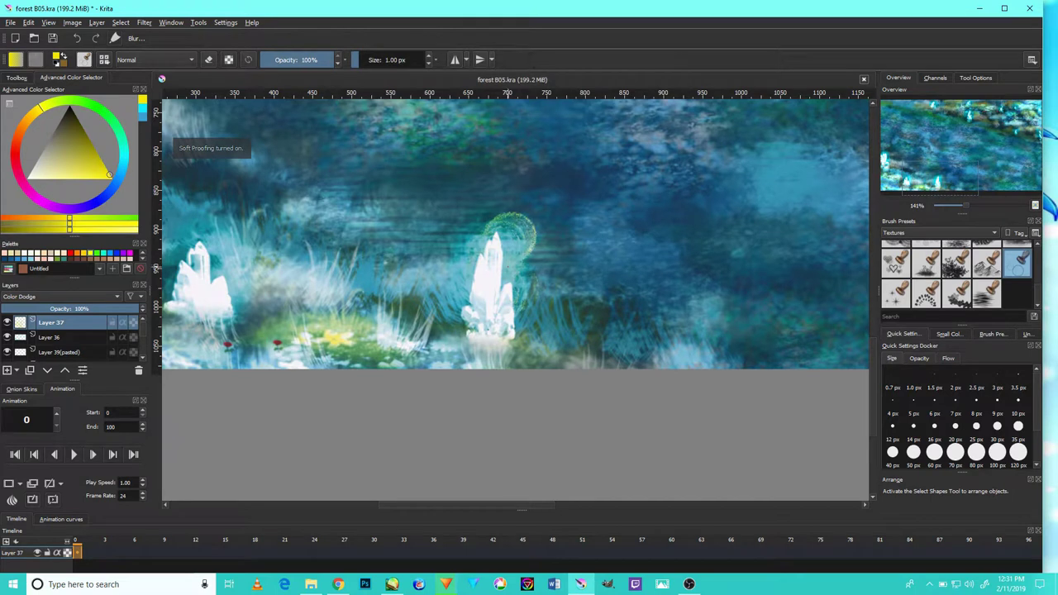
key("ctrl+y")
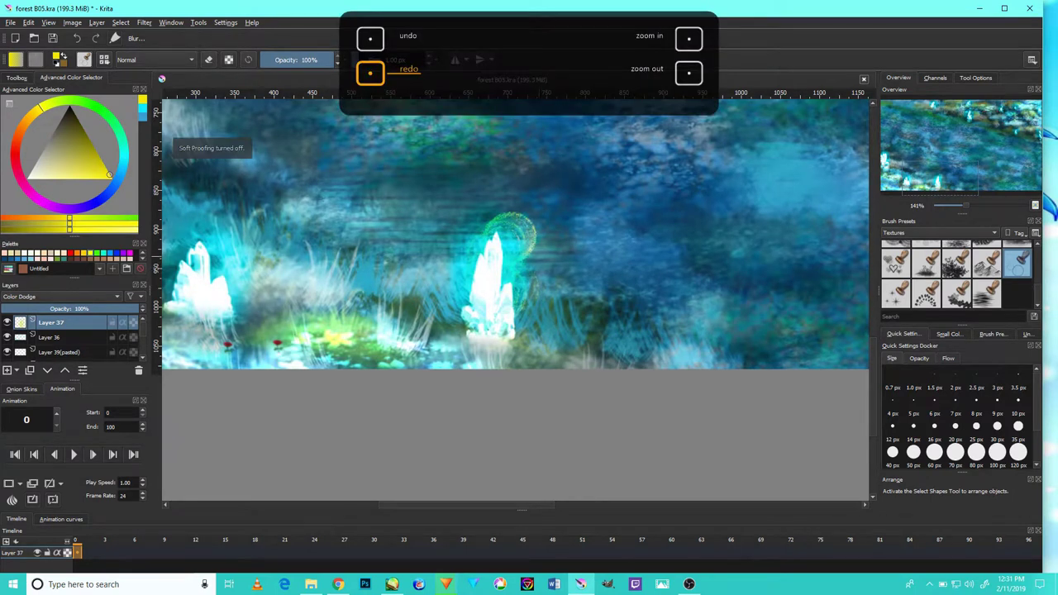
left_click(78, 38)
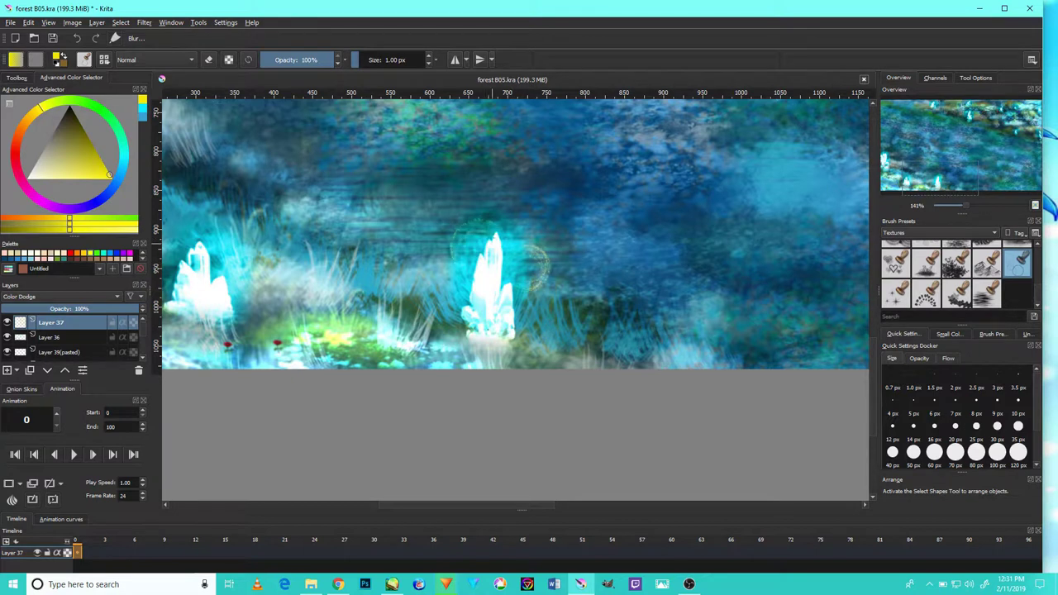
left_click(505, 213)
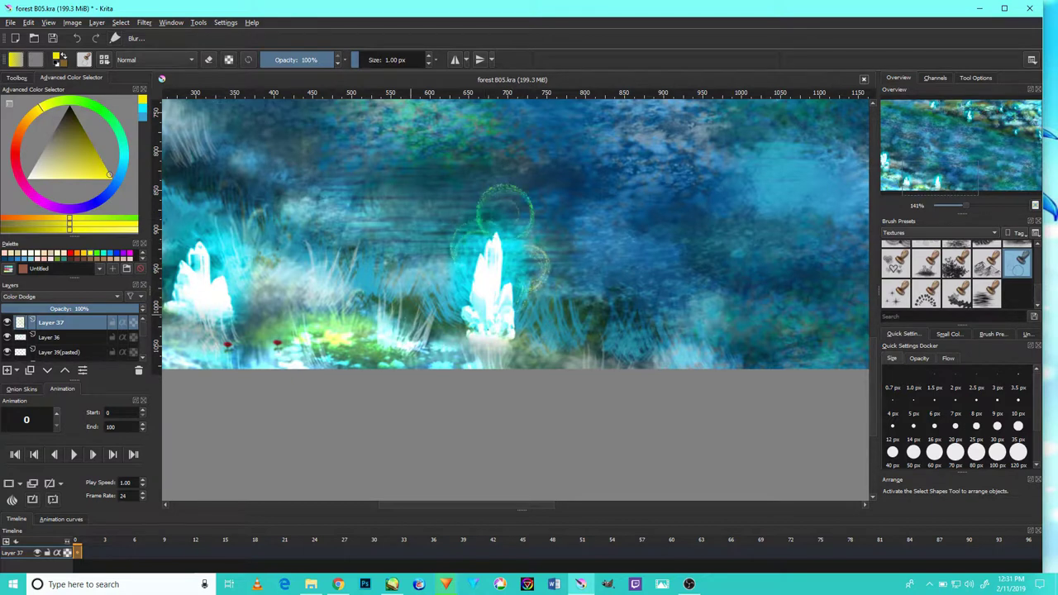
Stamp a green glow ring around the crystal at the painting's right edge
left_click_drag(405, 318, 562, 281)
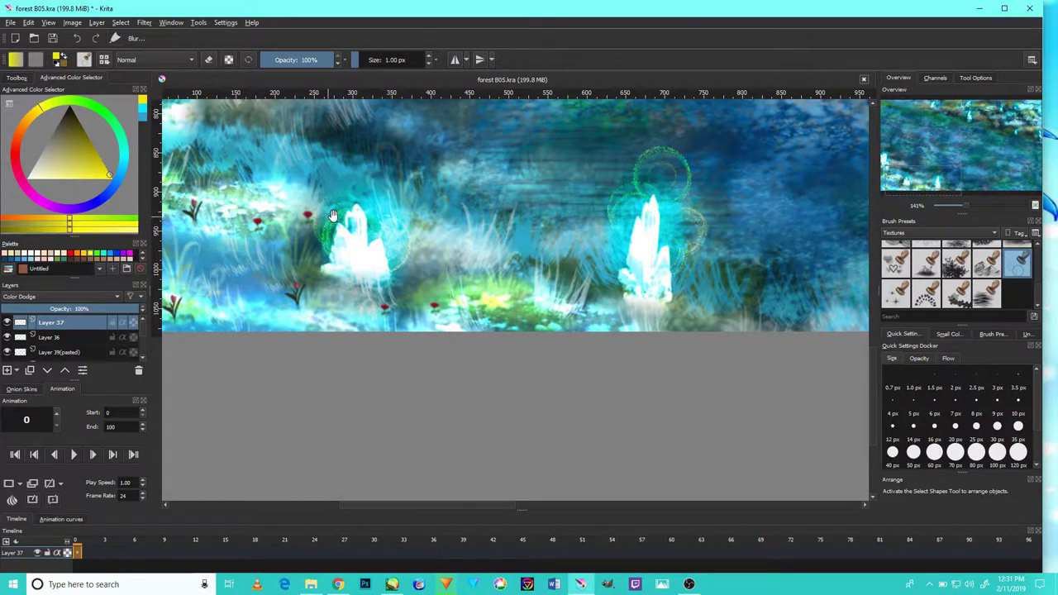
left_click_drag(180, 83, 395, 261)
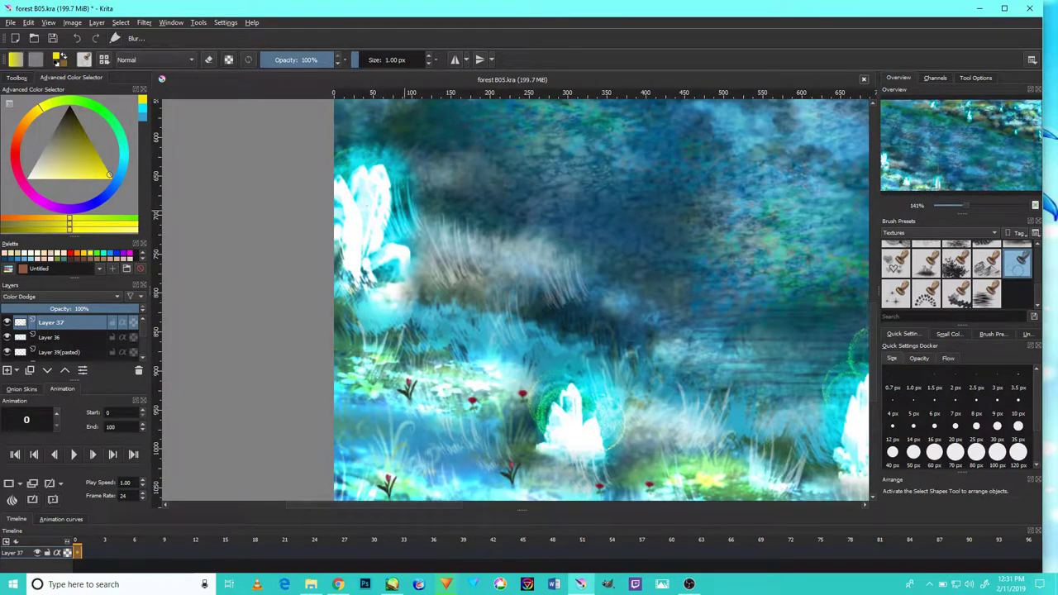
scroll(498, 177, "up", 5)
left_click_drag(586, 171, 537, 397)
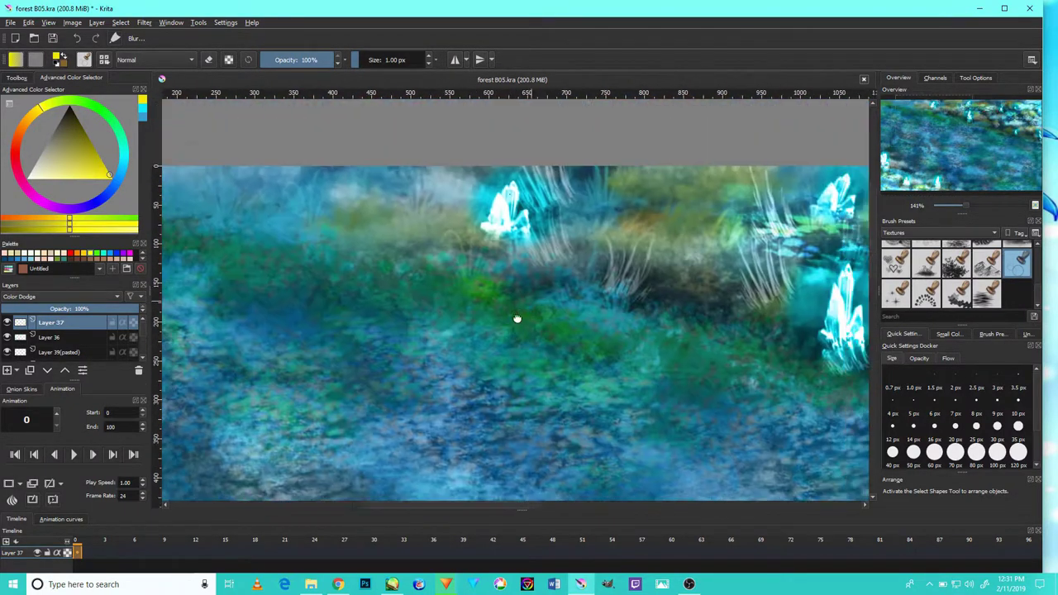
left_click_drag(597, 241, 487, 294)
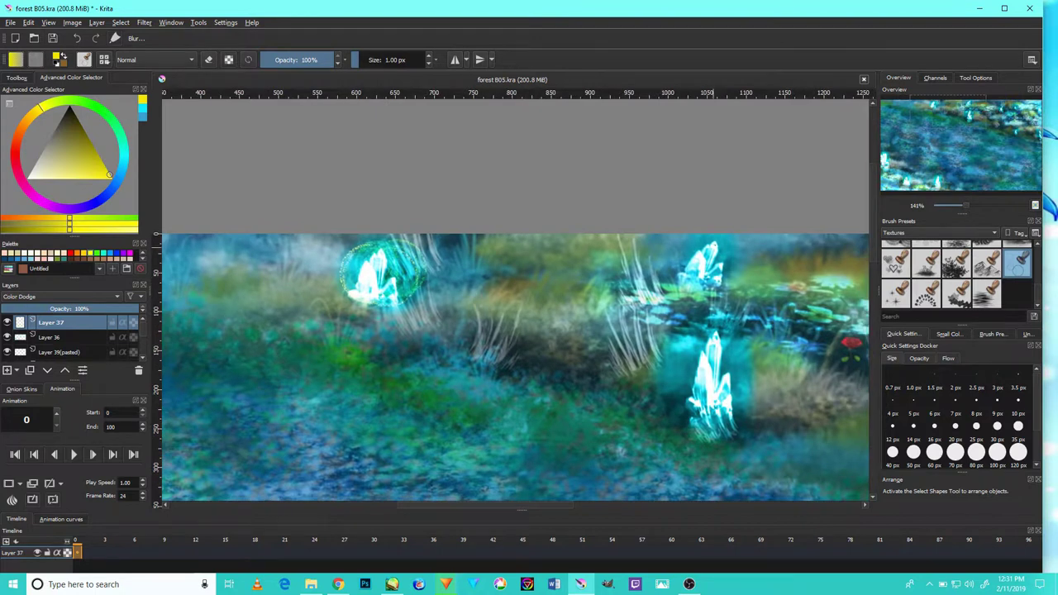
left_click_drag(512, 372, 471, 293)
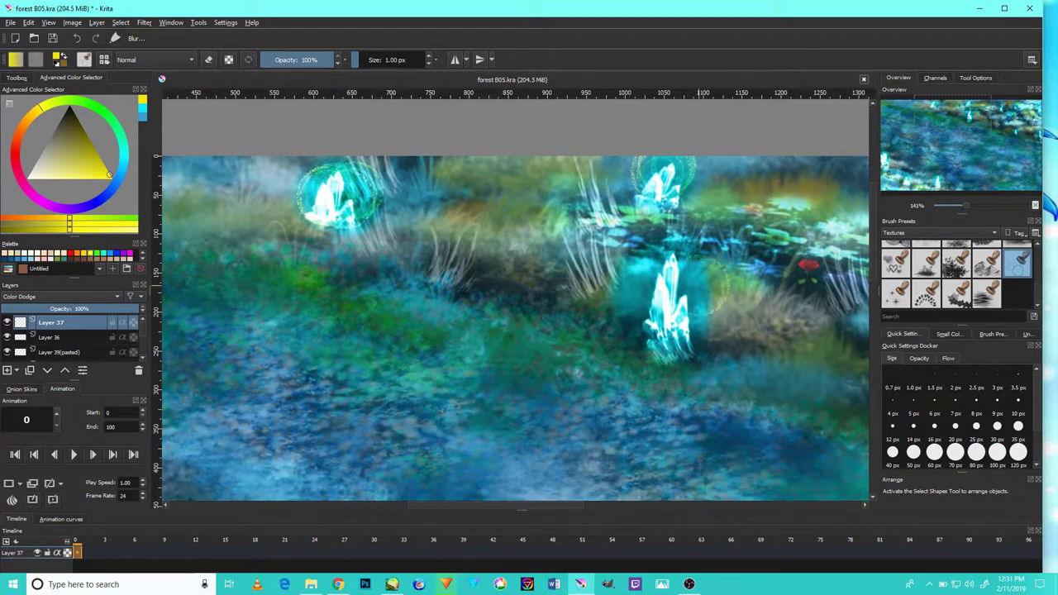
left_click_drag(677, 356, 531, 258)
left_click_drag(668, 305, 537, 411)
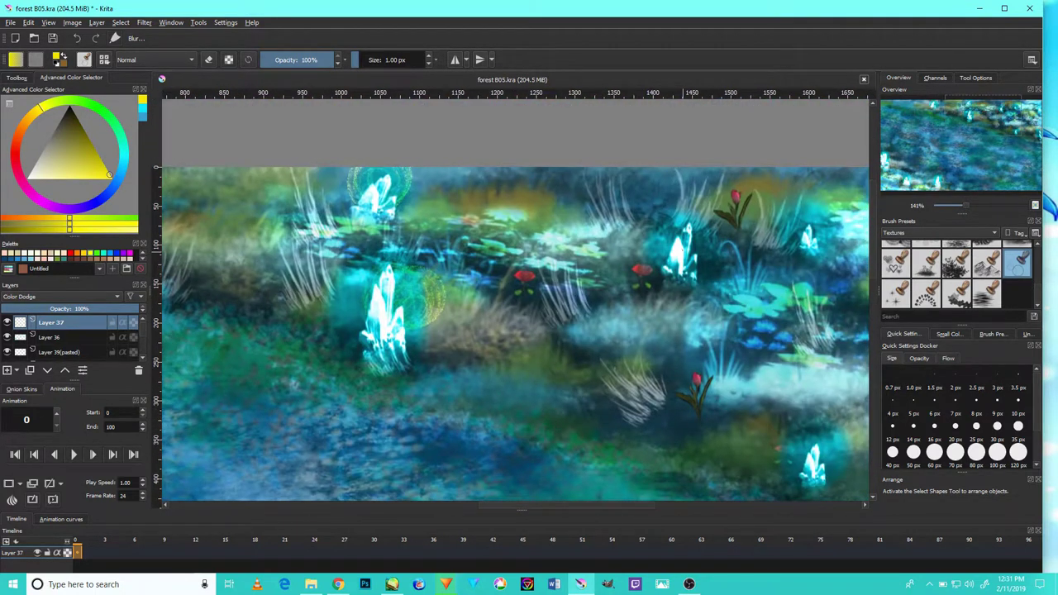
mouse_move(579, 289)
left_mouse_down()
mouse_move(508, 327)
mouse_move(484, 275)
left_mouse_up()
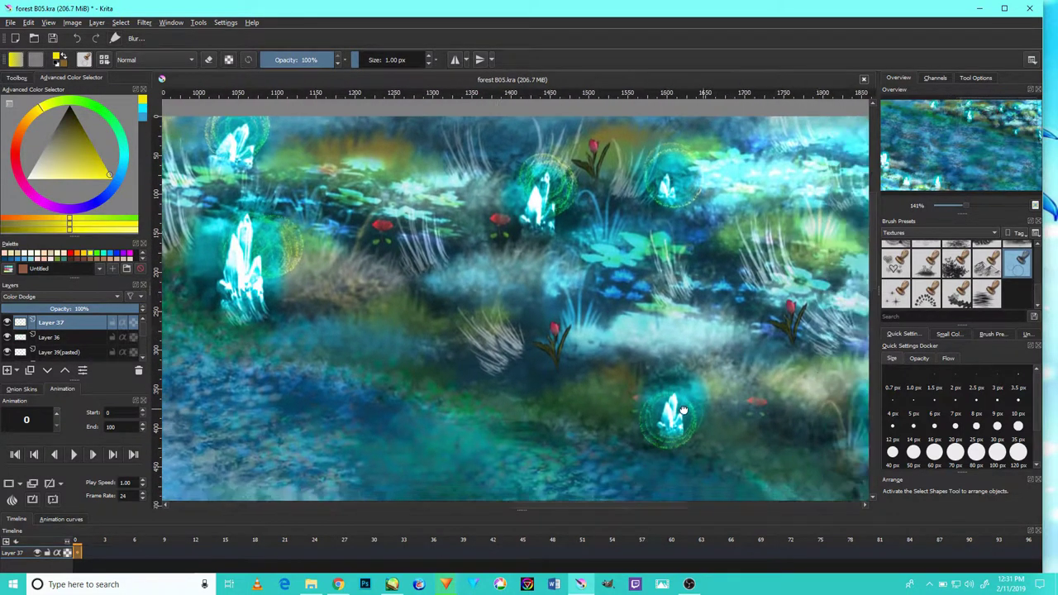
left_click_drag(827, 388, 693, 399)
left_click_drag(774, 348, 697, 388)
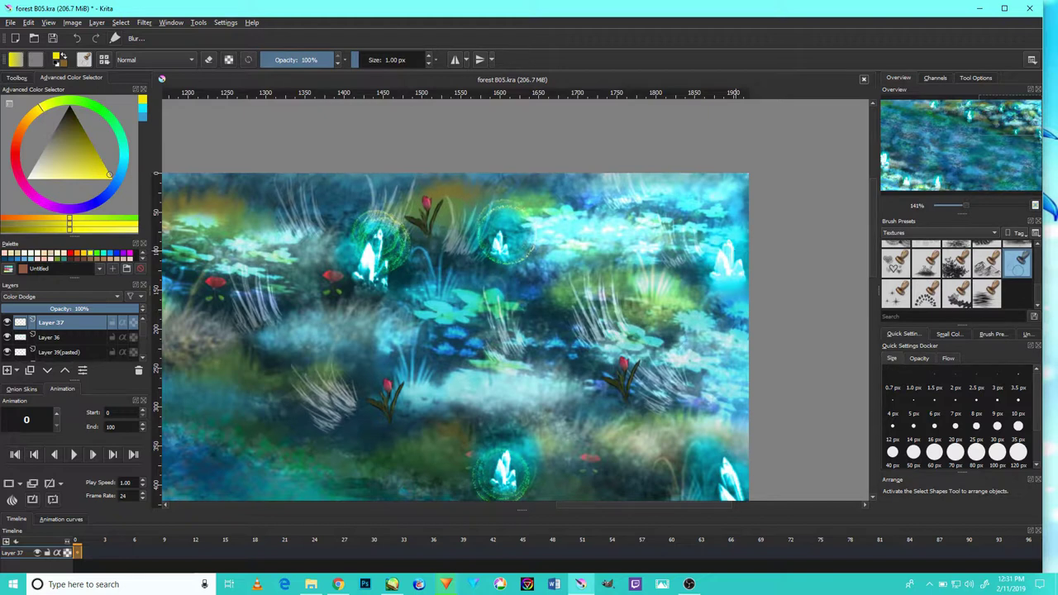
mouse_move(740, 307)
left_mouse_down()
mouse_move(730, 288)
mouse_move(735, 119)
left_mouse_up()
left_click(744, 343)
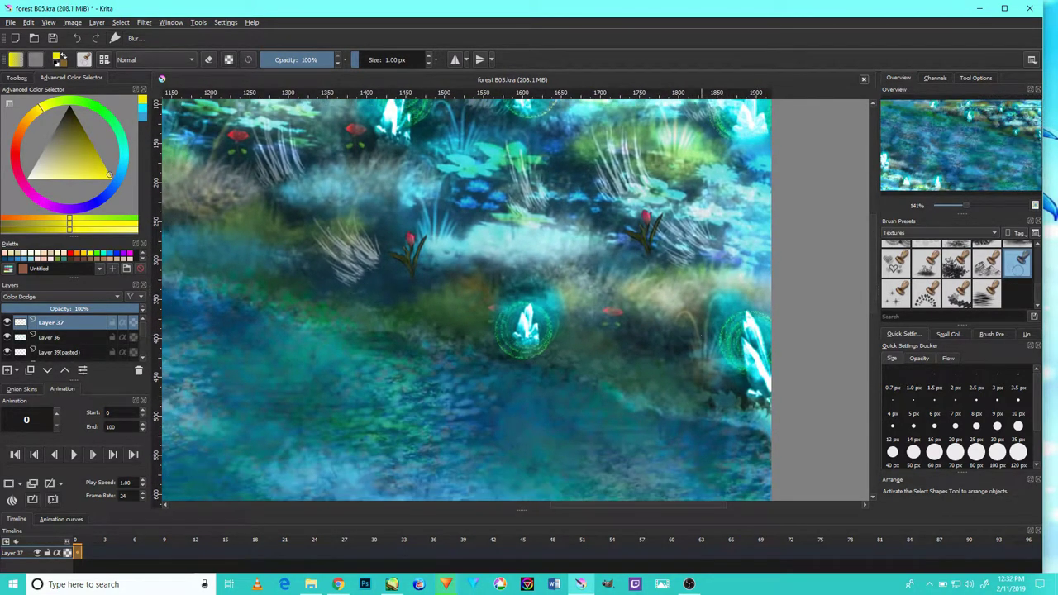
Select a large 200 px sparkle stamp preset from the Textures brushes
scroll(663, 386, "down", 3)
scroll(663, 386, "down", 2)
scroll(664, 386, "up", 2)
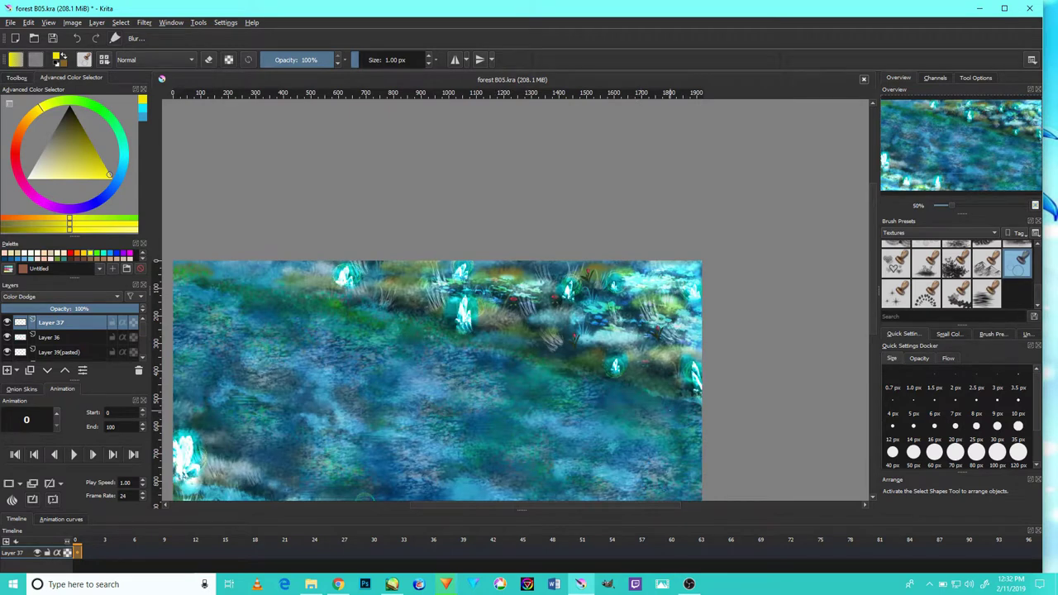
scroll(940, 285, "up", 3)
scroll(950, 279, "down", 3)
left_click(899, 302)
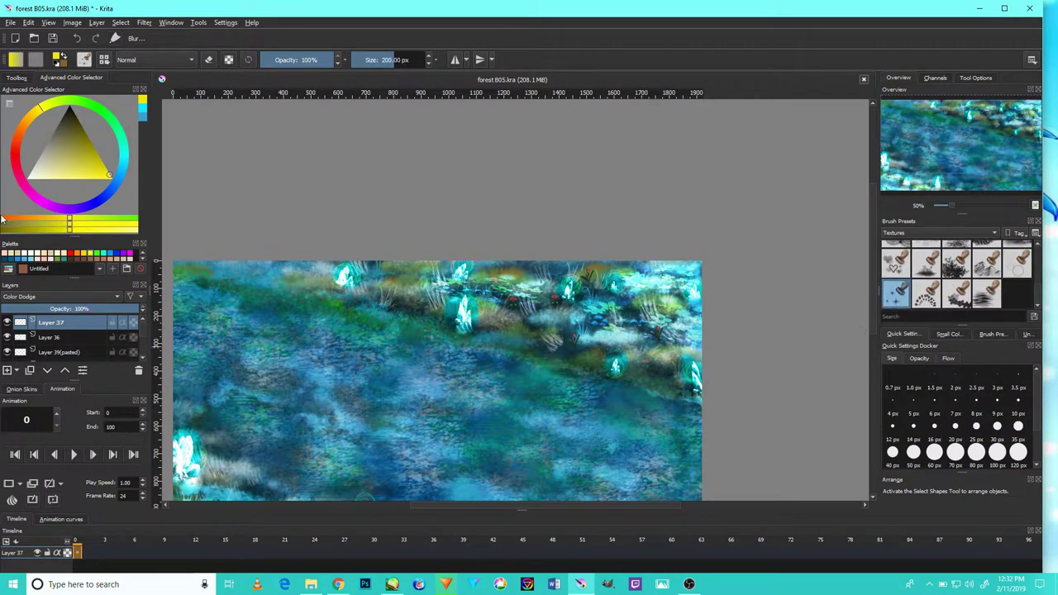
Switch to near-white, size the brush to about 118 px, and stamp three sparkles by a crystal
left_click(39, 185)
scroll(691, 363, "up", 1)
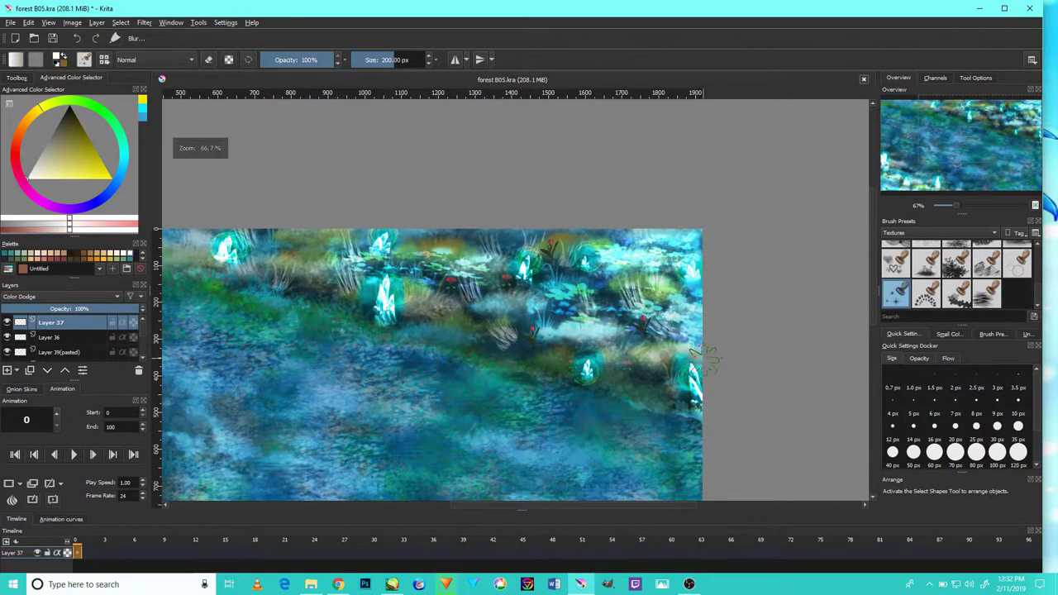
scroll(691, 363, "up", 4)
left_click_drag(669, 308, 632, 245)
left_click(649, 330)
scroll(645, 372, "down", 1)
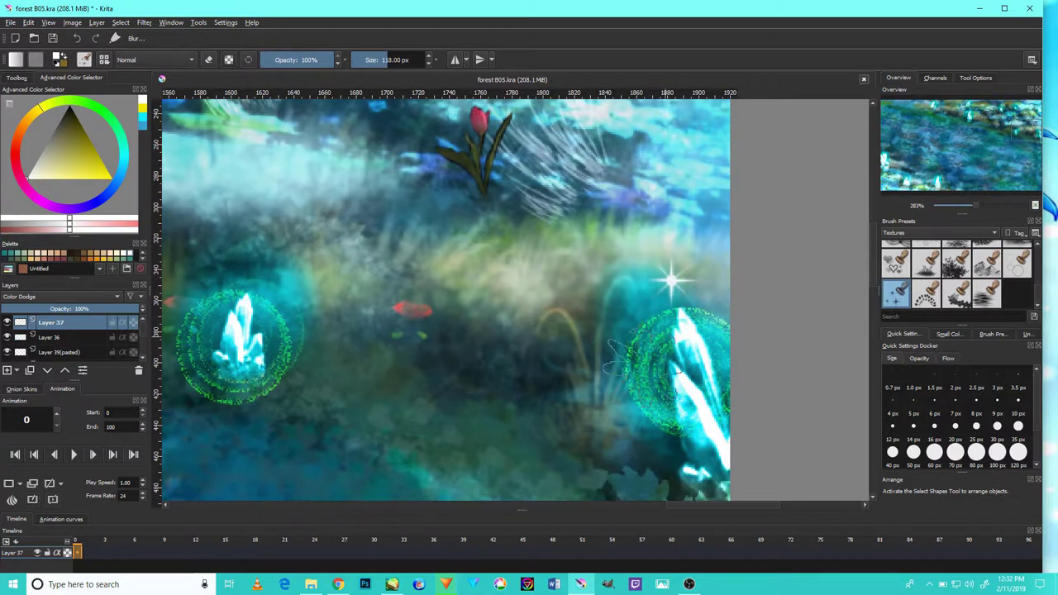
left_click(633, 440)
left_click(616, 357)
Shrink the brush and scatter smaller sparkles above and around the crystal
scroll(472, 338, "left", 5)
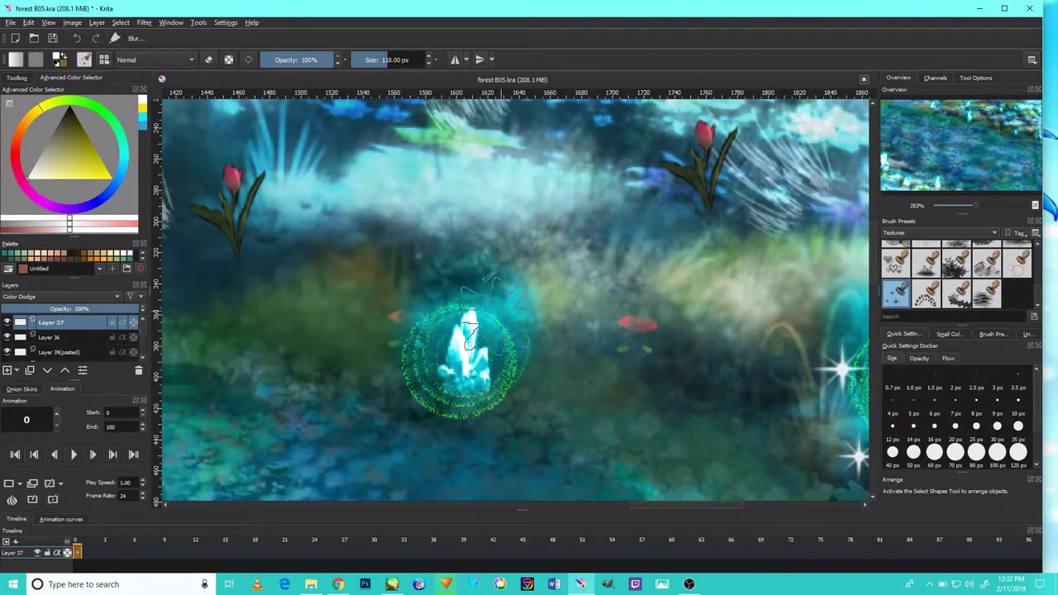
key("bracketleft")
key("bracketleft")
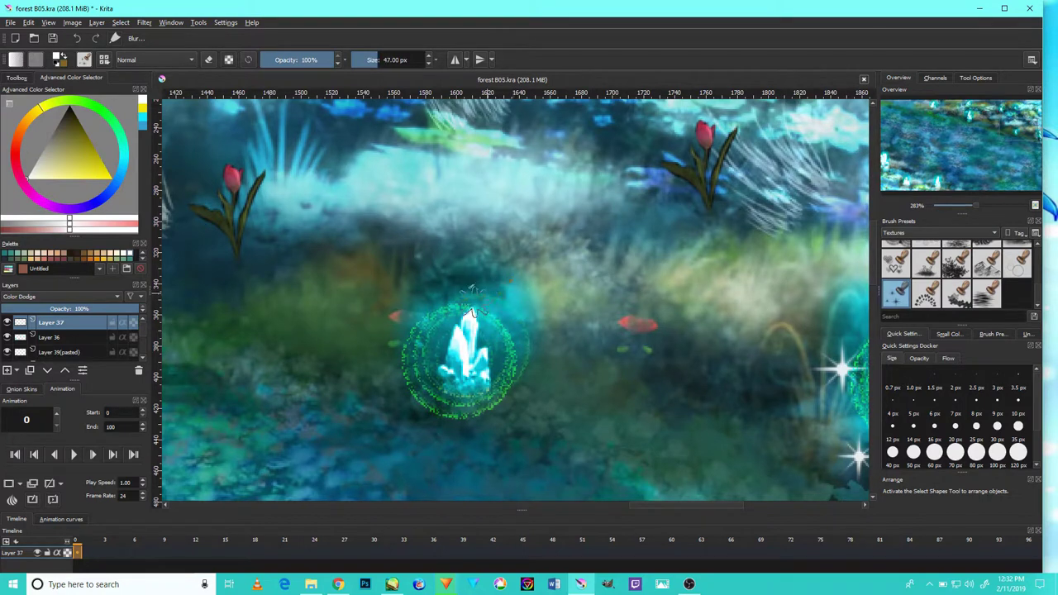
left_click(511, 294)
key("bracketleft")
left_click(518, 348)
left_click(426, 354)
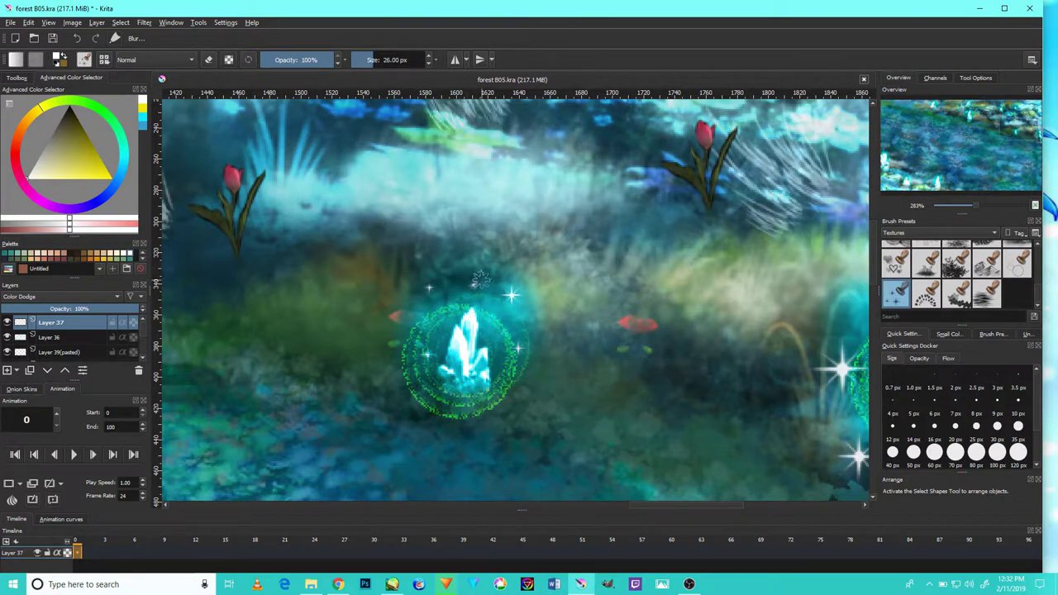
Enlarge the brush slightly and stamp sparkles beside and left of the tall crystal's glow
mouse_move(426, 267)
left_mouse_down()
mouse_move(543, 262)
mouse_move(626, 225)
left_mouse_up()
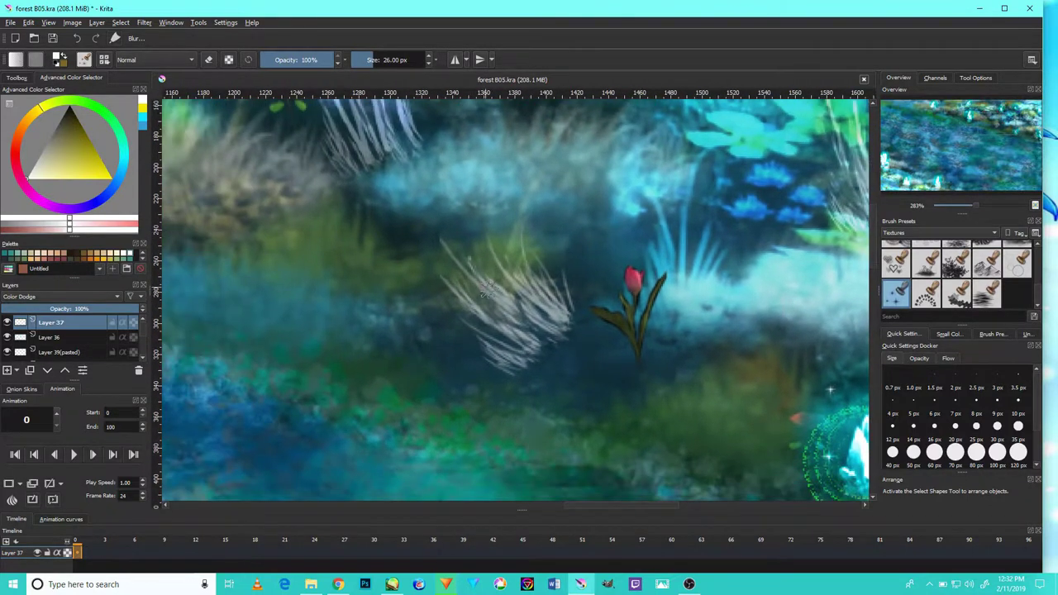
scroll(537, 291, "down", 2)
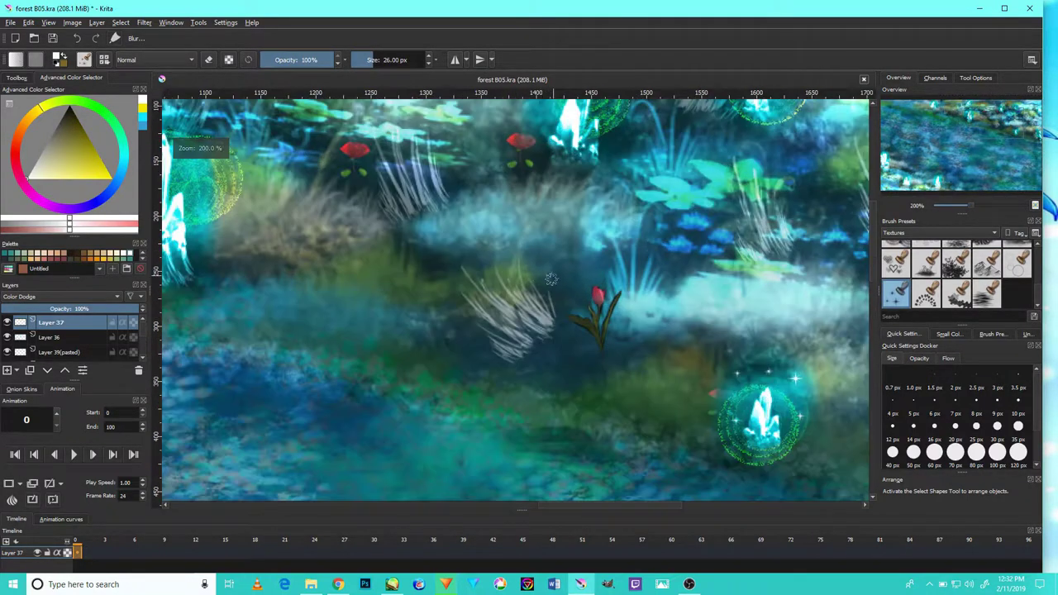
left_click_drag(463, 289, 550, 295)
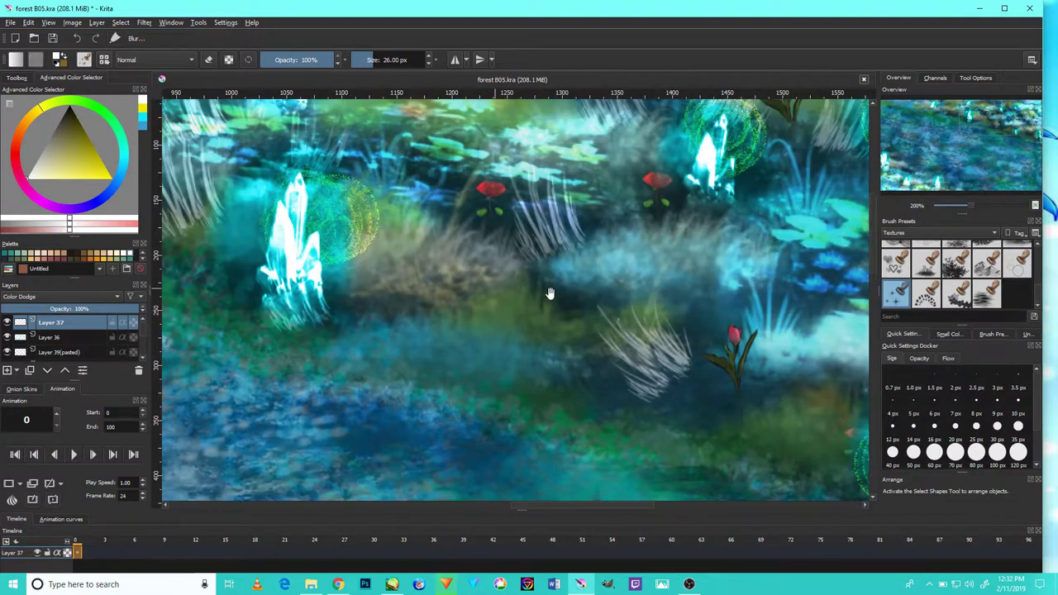
left_click_drag(409, 320, 453, 333)
scroll(361, 316, "up", 2)
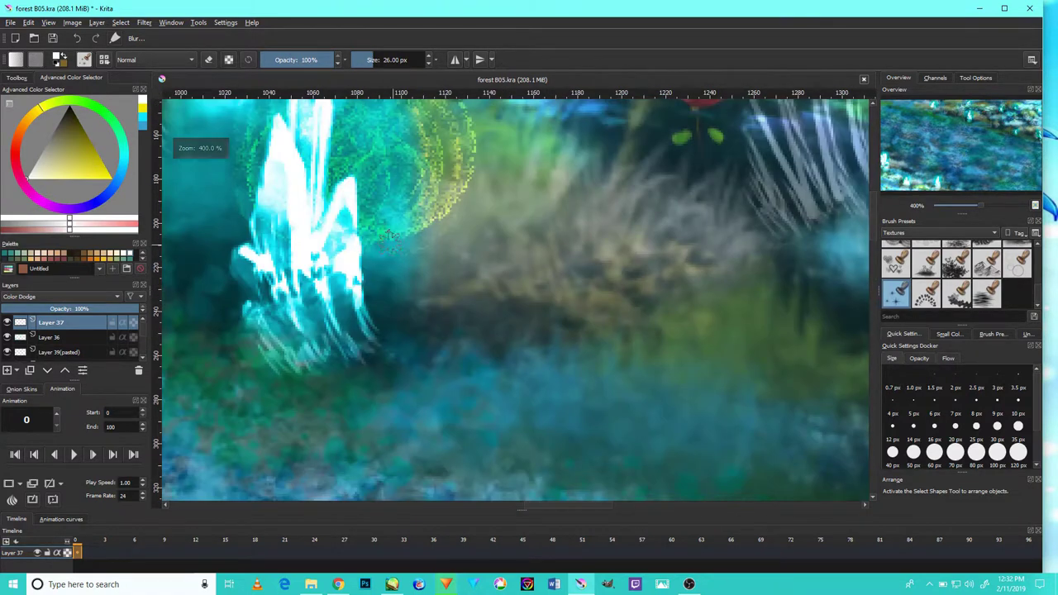
mouse_move(451, 277)
left_mouse_down()
mouse_move(492, 309)
mouse_move(531, 383)
left_mouse_up()
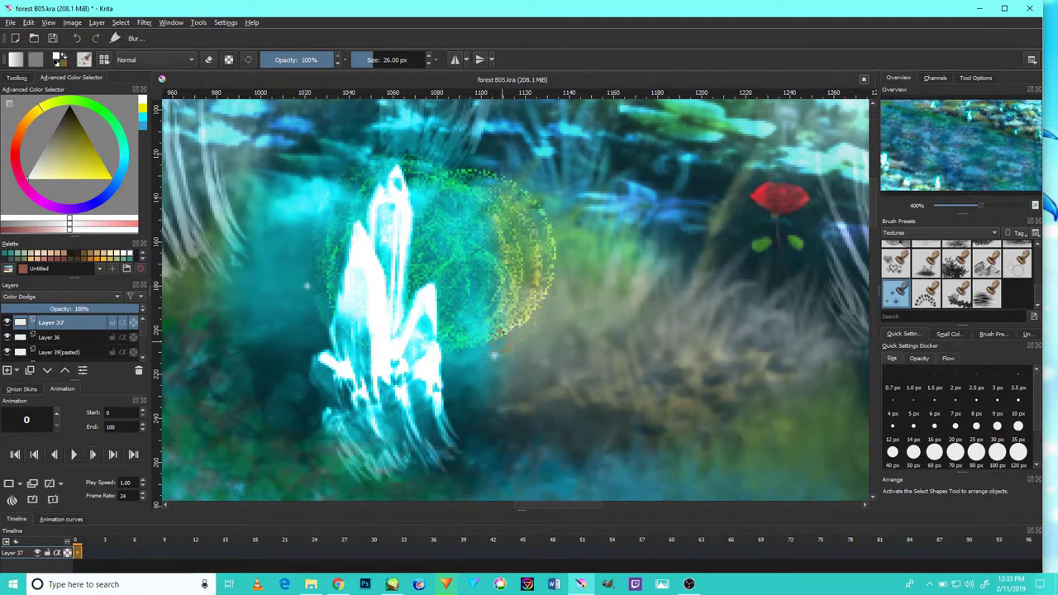
key("bracketright")
key("bracketright")
key("bracketright")
key("bracketright")
left_click_drag(519, 159, 529, 251)
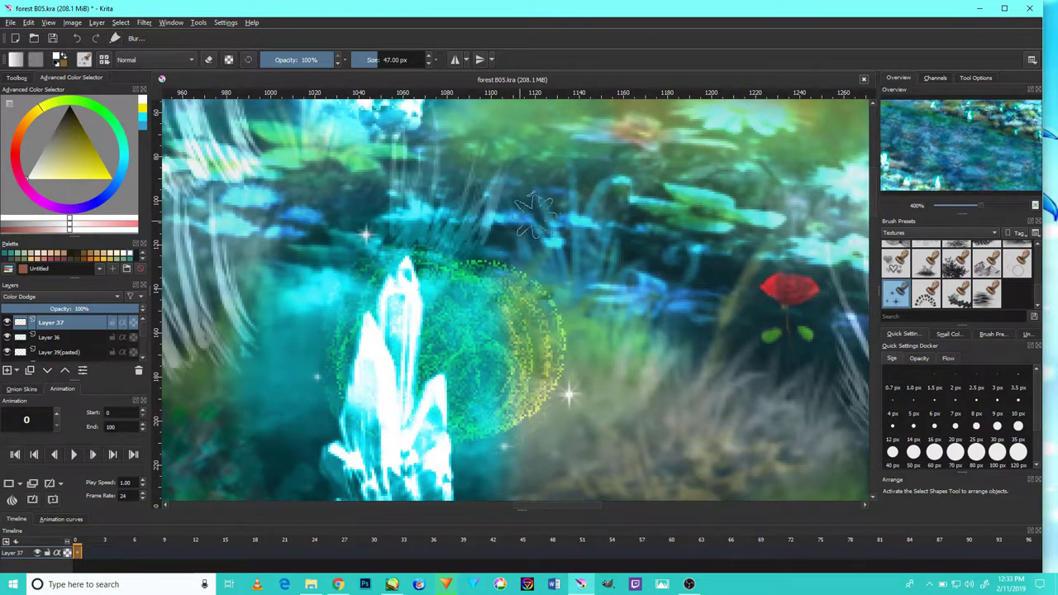
left_click(574, 265)
left_click(323, 308)
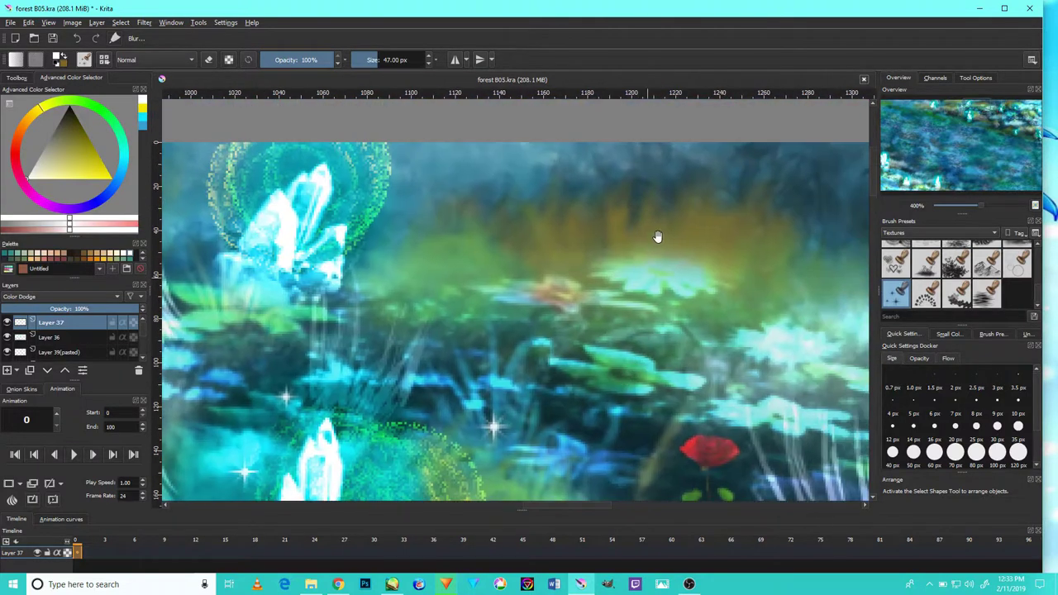
Add three more sparkles around and above the crystal near the painting's top
left_click_drag(728, 190, 657, 336)
scroll(524, 252, "up", 1)
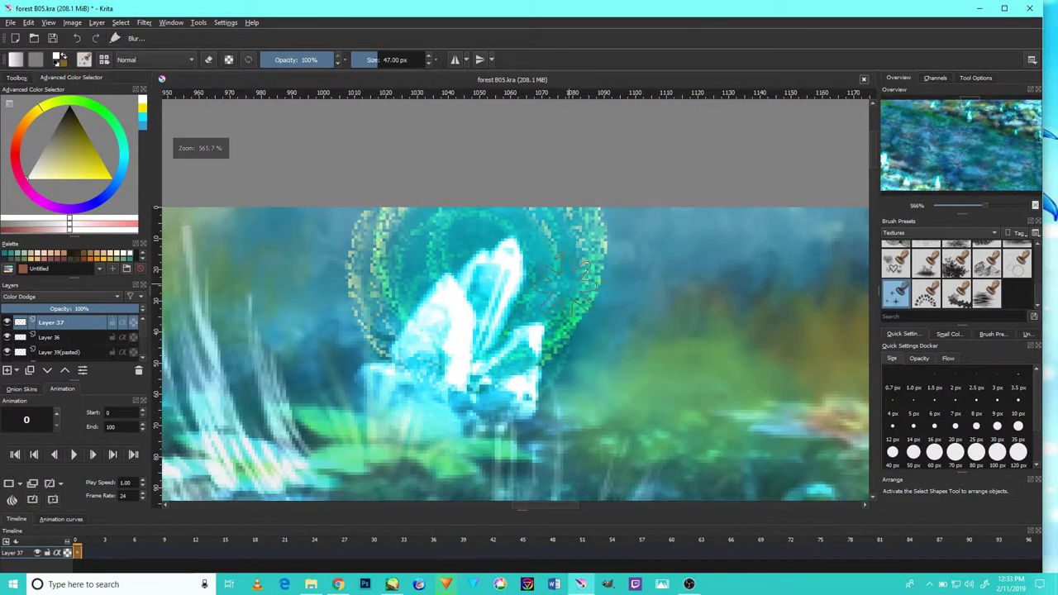
left_click(593, 333)
left_click(382, 295)
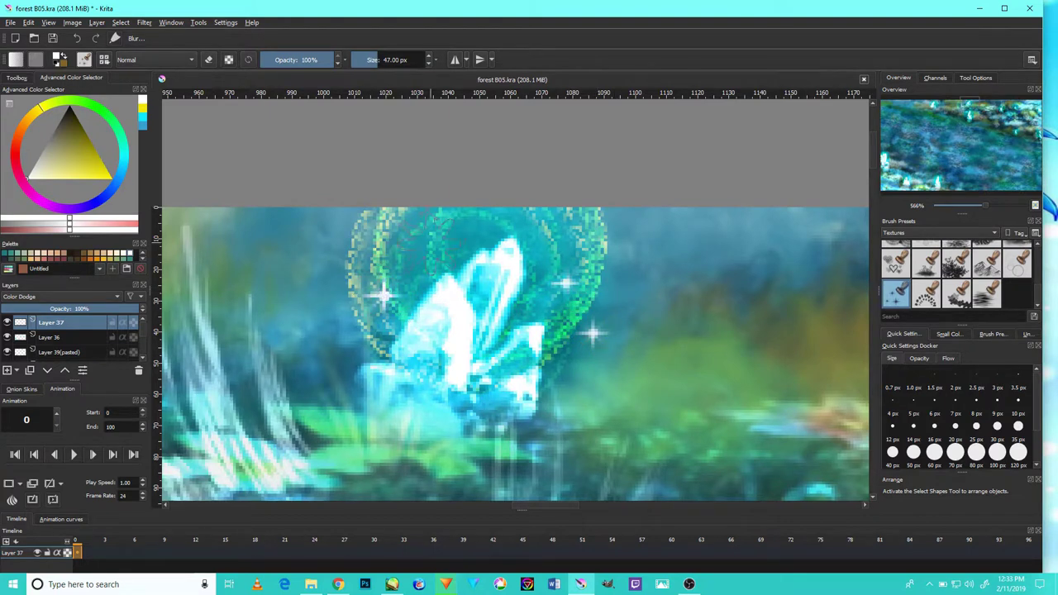
left_click(463, 214)
Scatter four more sparkles around and above another glowing crystal
scroll(570, 385, "down", 4)
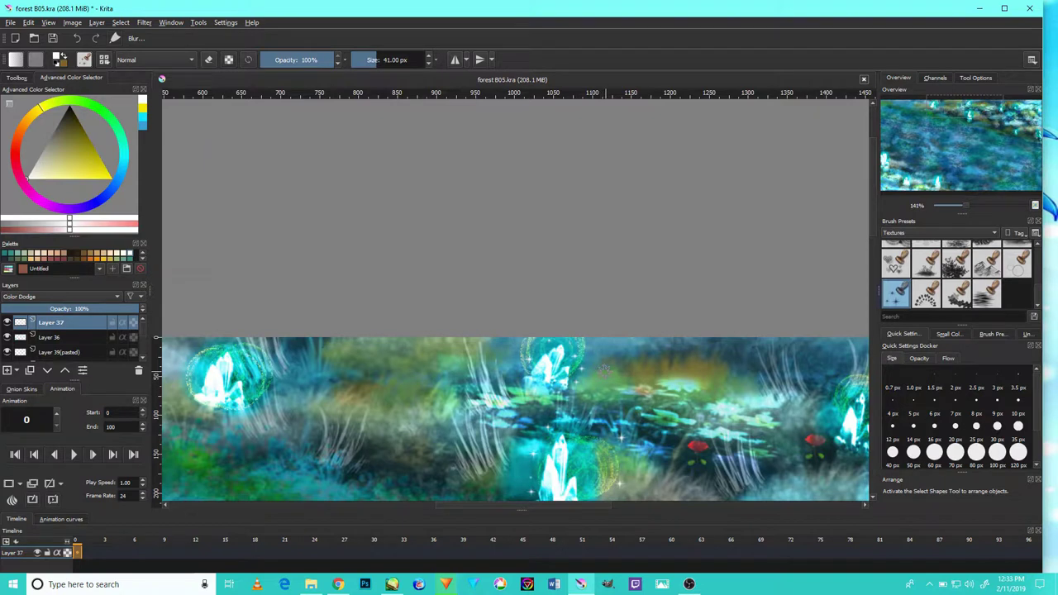
left_click_drag(673, 333, 495, 233)
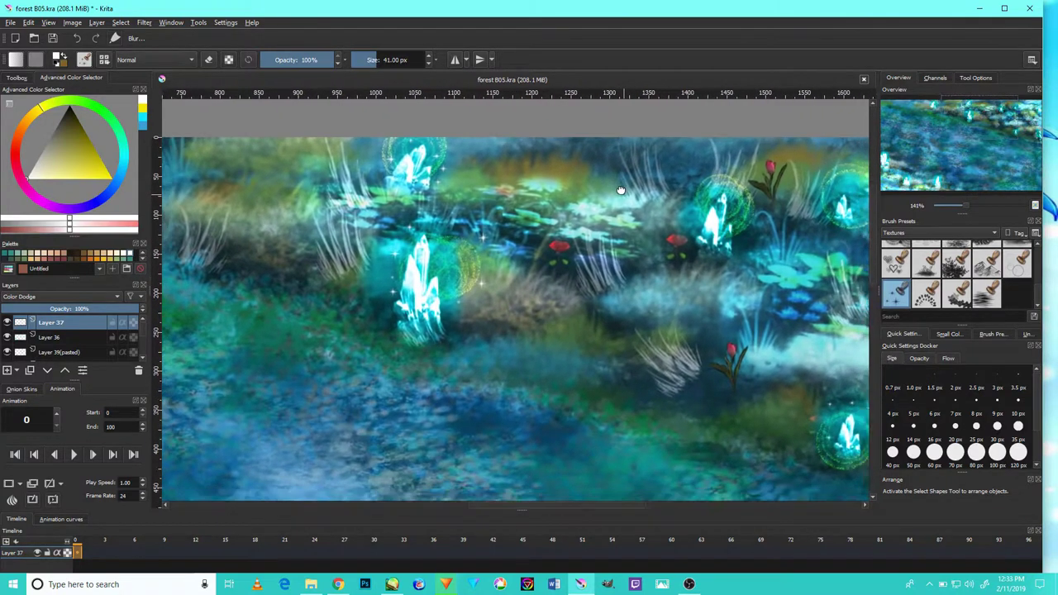
scroll(590, 276, "up", 2)
scroll(590, 277, "up", 2)
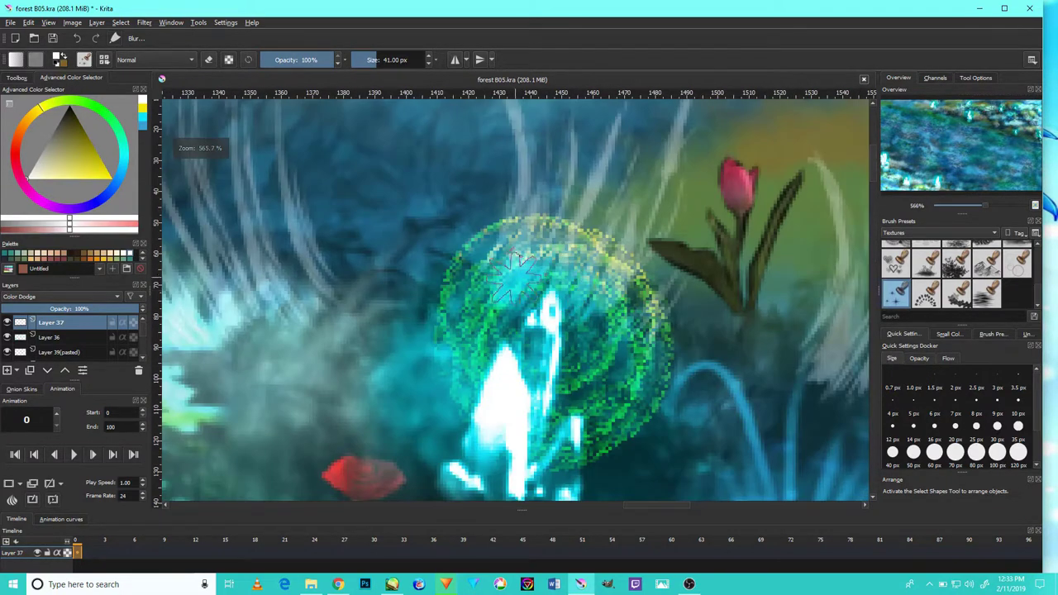
left_click(639, 256)
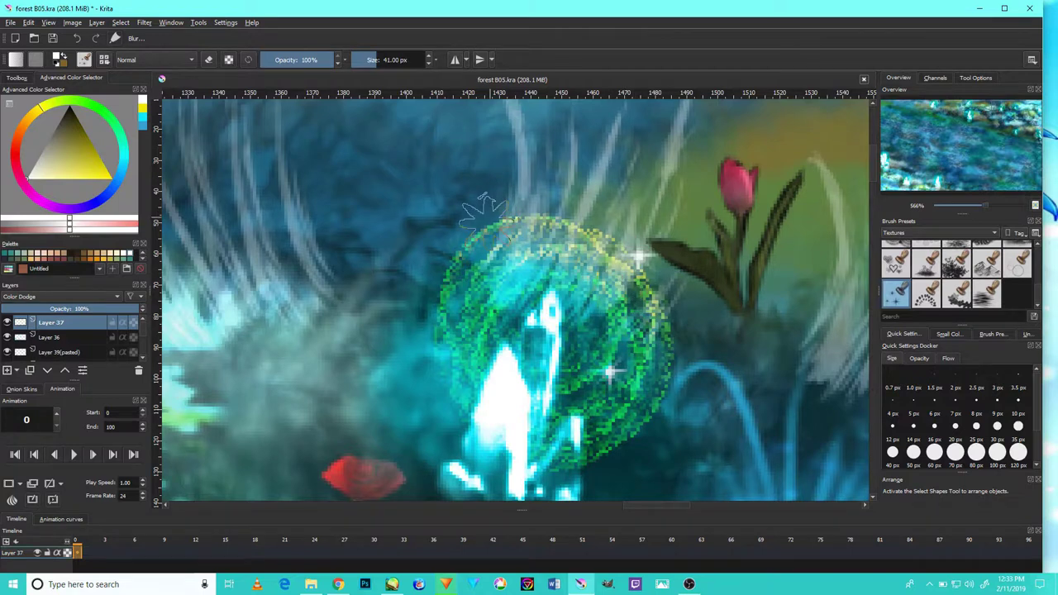
left_click(413, 321)
left_click(436, 238)
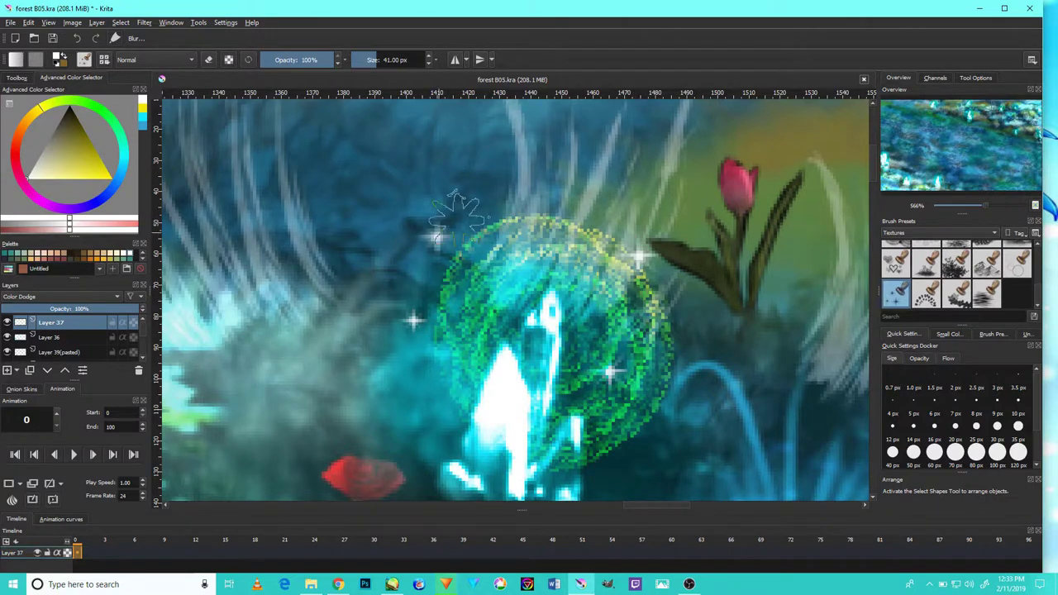
left_click(516, 184)
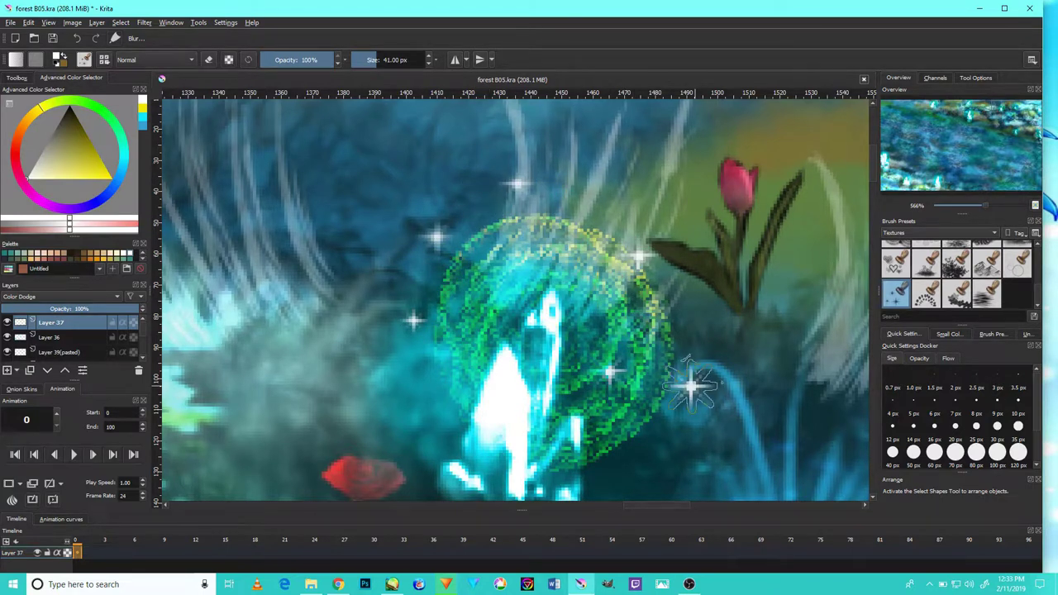
Scroll across and zoom the view to review the new sparkles
scroll(727, 314, "right", 1)
scroll(719, 302, "right", 6)
scroll(717, 297, "right", 2)
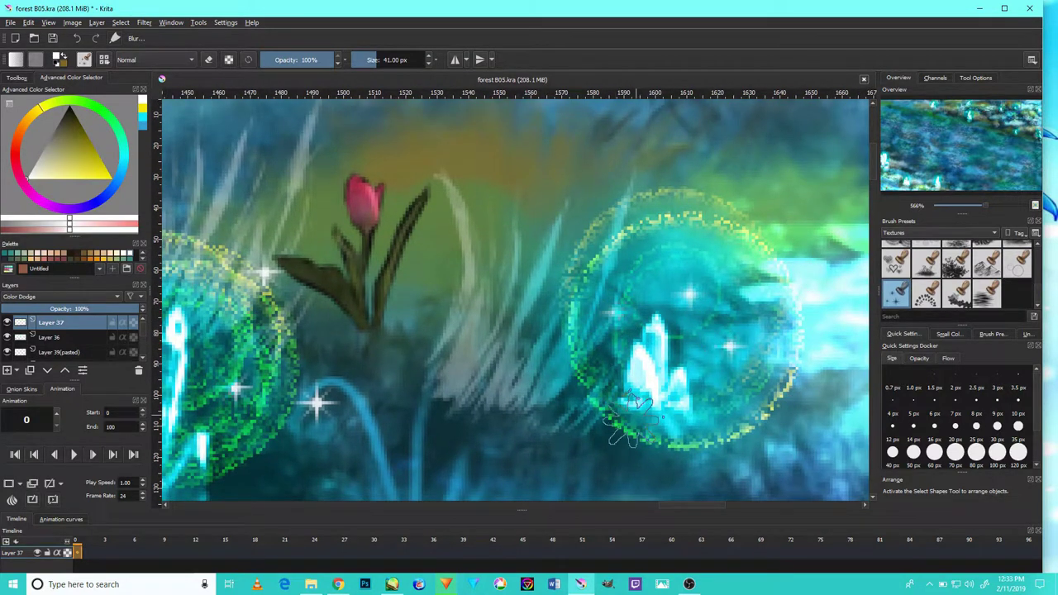
scroll(633, 375, "down", 4)
scroll(633, 374, "up", 1)
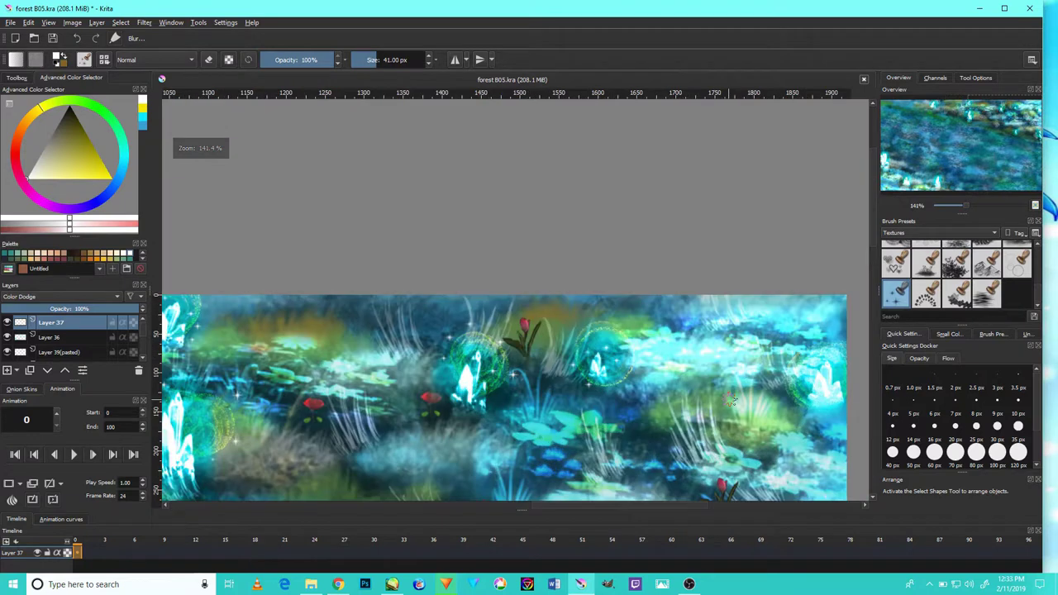
Stamp four white sparkles around the right-hand crystal orb
mouse_move(714, 376)
left_mouse_down()
mouse_move(702, 165)
mouse_move(675, 297)
left_mouse_up()
scroll(733, 195, "down", 1)
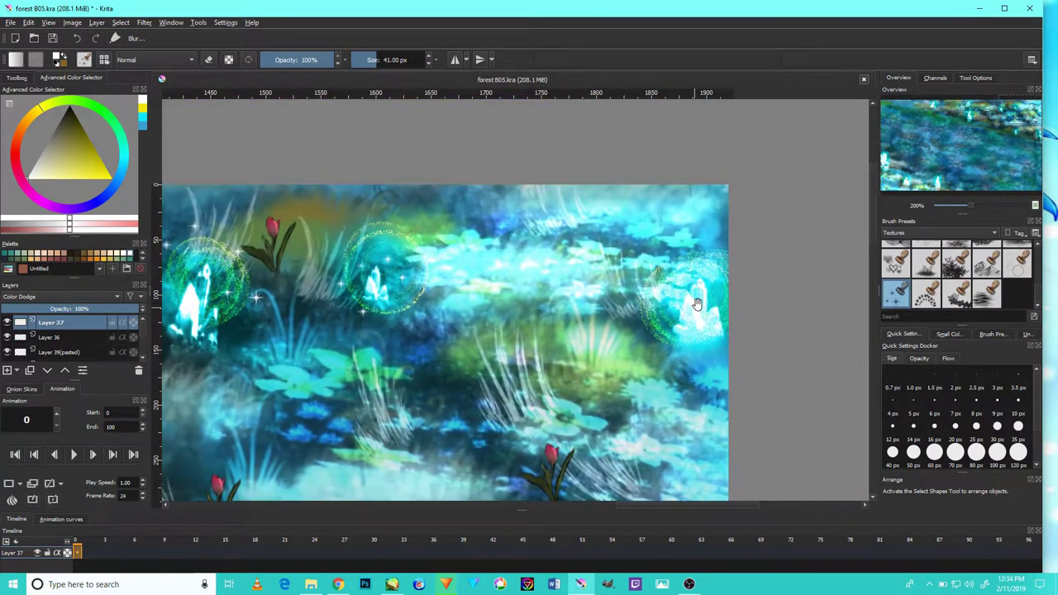
scroll(675, 297, "up", 5)
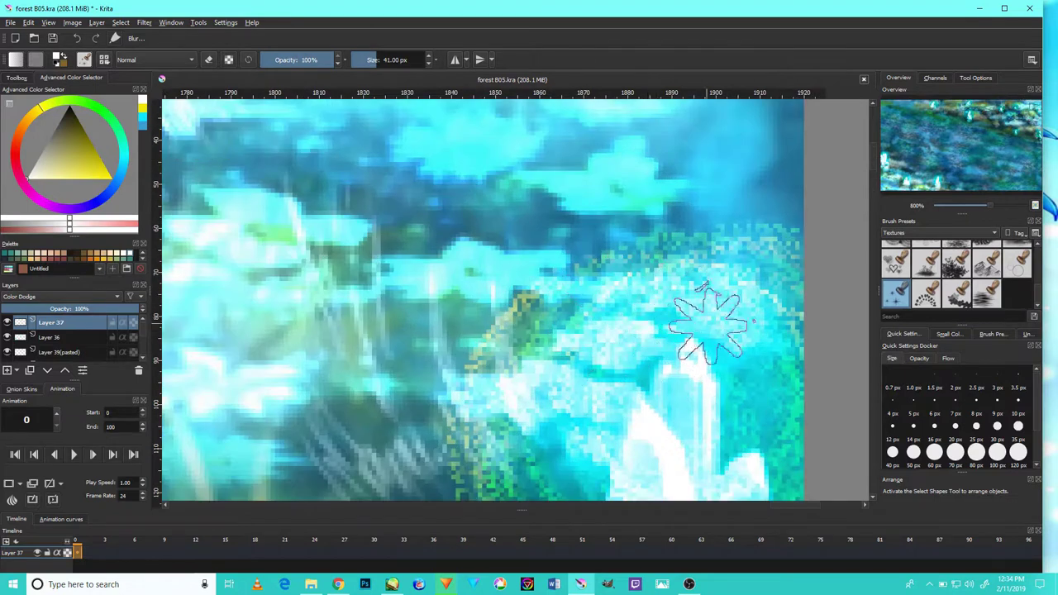
left_click(701, 185)
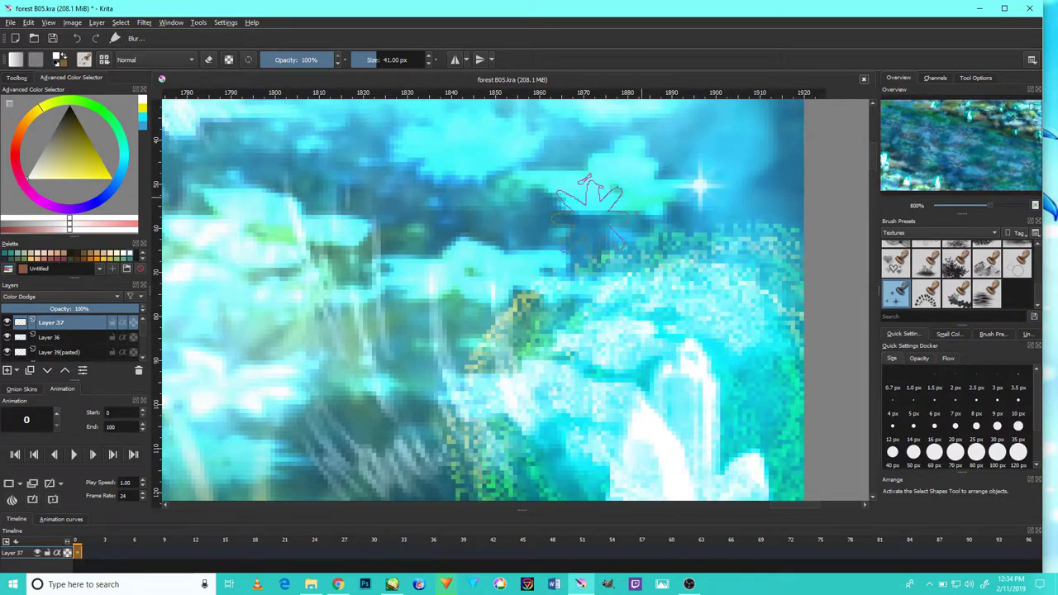
left_click(549, 234)
left_click(418, 395)
left_click(417, 326)
Pan and zoom across the painting to inspect the left crystals and the glowing orb
scroll(438, 428, "down", 4)
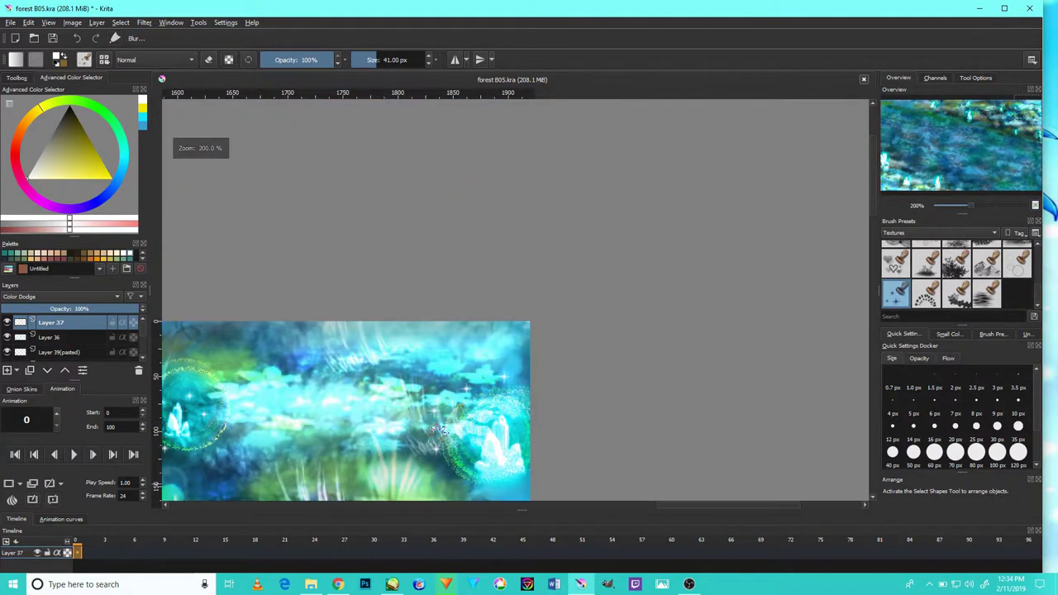
left_click_drag(378, 392, 452, 304)
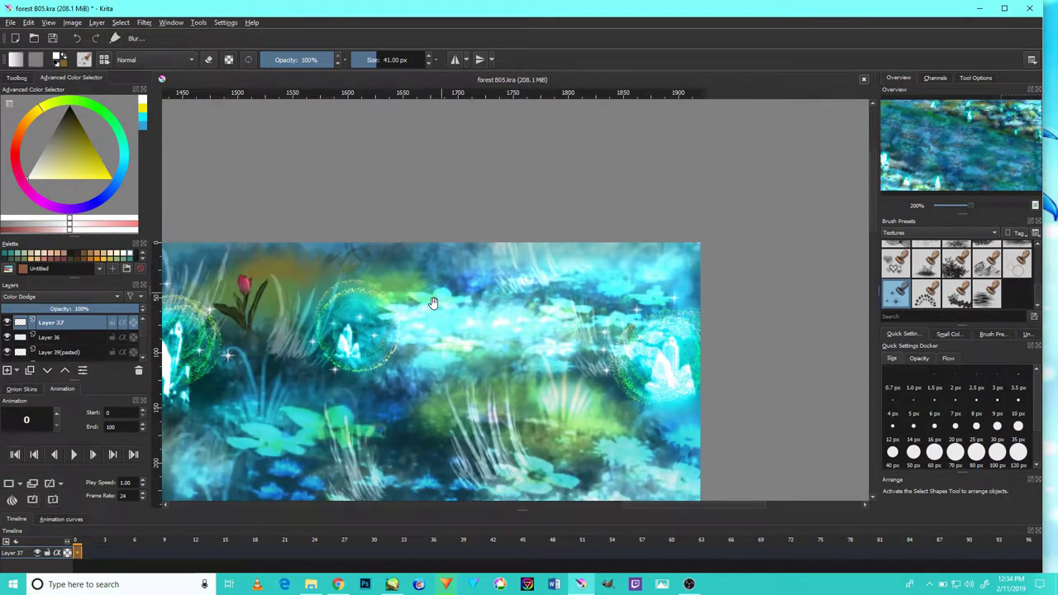
scroll(452, 304, "down", 3)
scroll(487, 291, "down", 1)
scroll(491, 290, "down", 3)
scroll(472, 236, "down", 2)
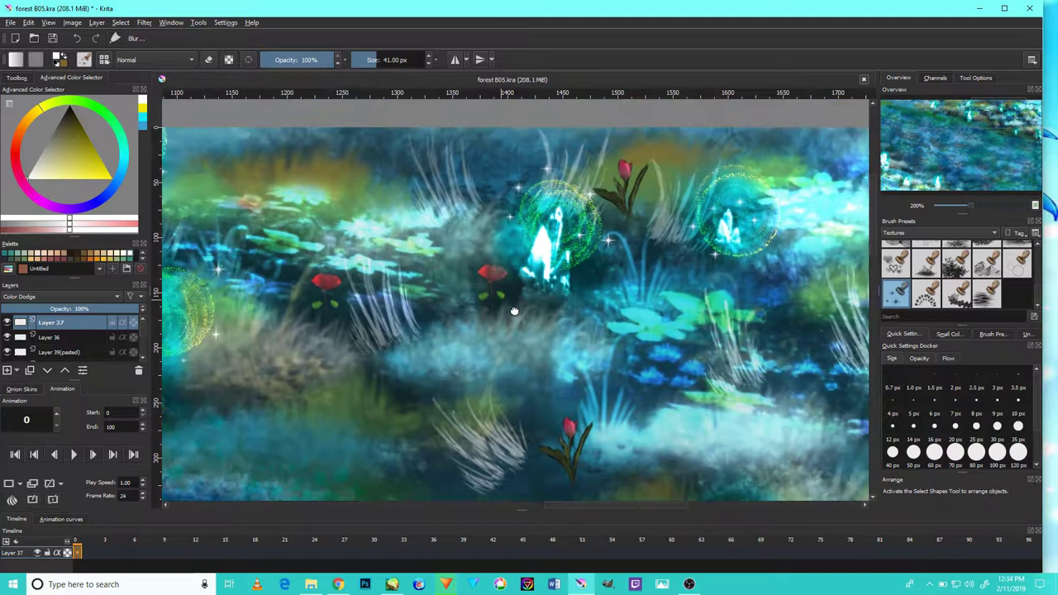
left_click_drag(450, 251, 595, 294)
left_click_drag(417, 268, 571, 285)
mouse_move(489, 300)
left_mouse_down()
mouse_move(655, 299)
mouse_move(597, 288)
left_mouse_up()
left_click_drag(295, 140, 460, 240)
scroll(446, 247, "up", 4)
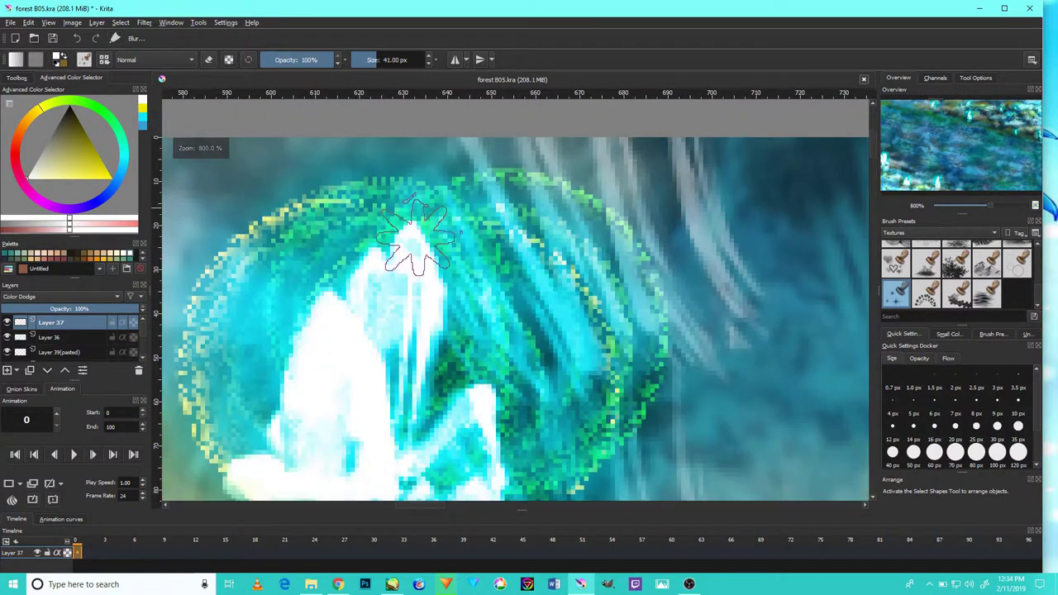
scroll(402, 248, "up", 1)
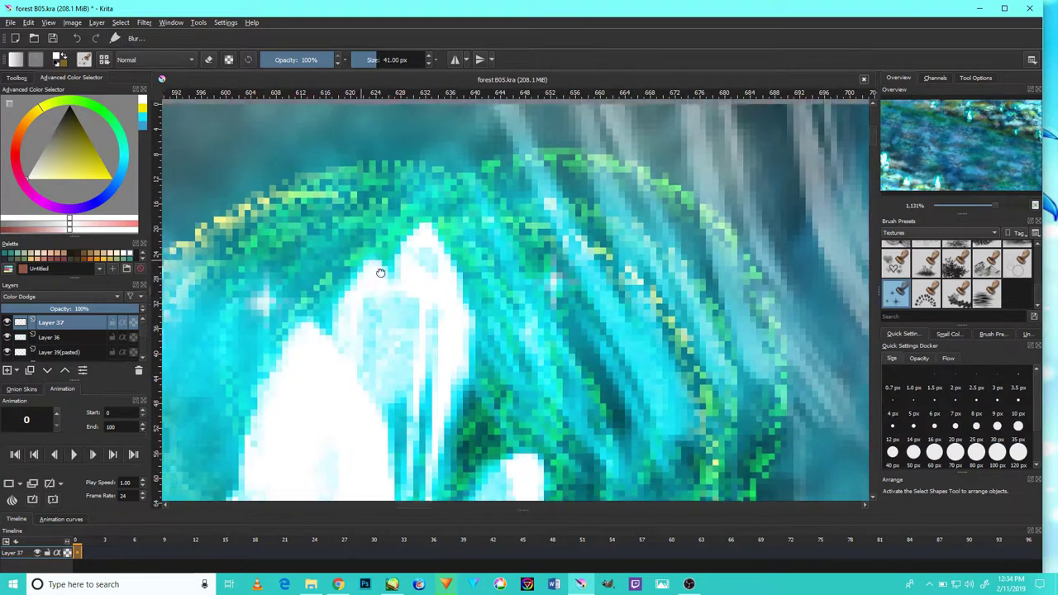
mouse_move(378, 272)
left_mouse_down()
mouse_move(448, 379)
mouse_move(743, 247)
left_mouse_up()
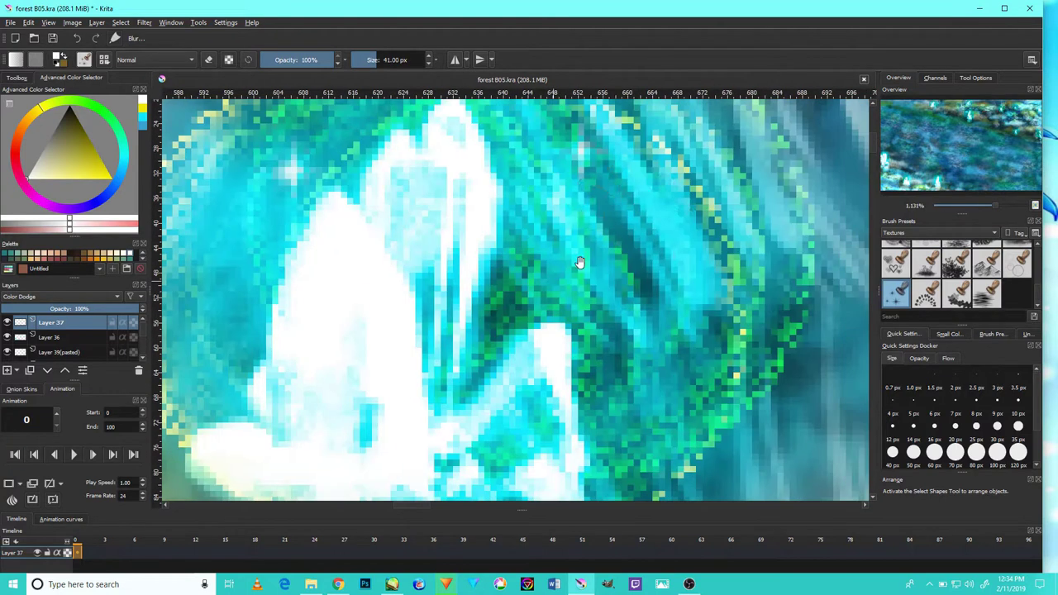
mouse_move(472, 319)
left_mouse_down()
mouse_move(671, 184)
mouse_move(565, 283)
left_mouse_up()
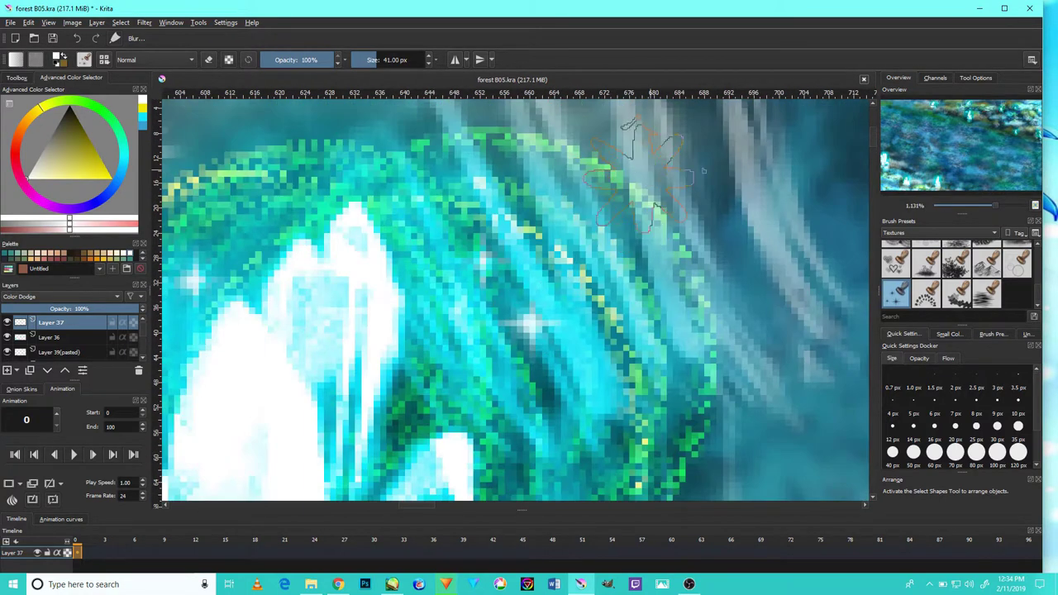
Stamp two sparkles beside the tall crystal among the lower crystals
scroll(584, 302, "down", 10)
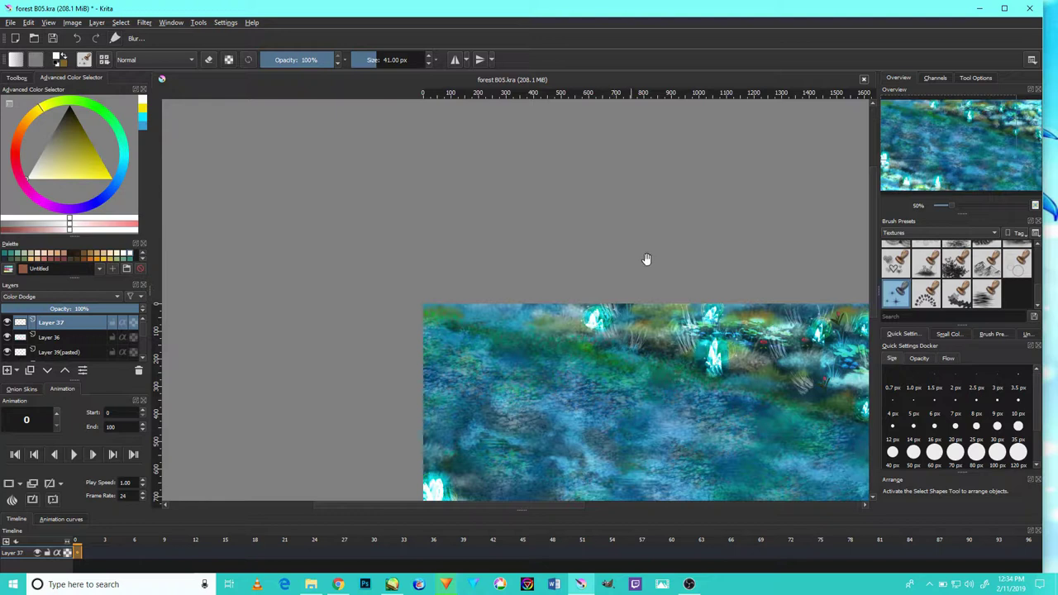
scroll(628, 248, "up", 1)
scroll(598, 231, "up", 1)
scroll(599, 272, "up", 2)
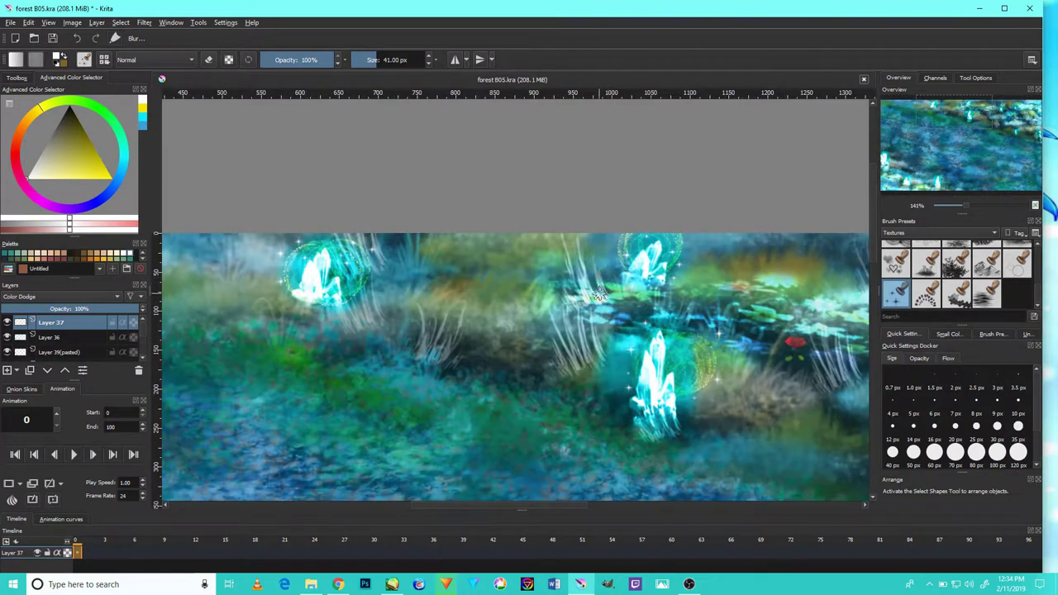
left_click_drag(647, 299, 567, 272)
left_click_drag(661, 281, 440, 308)
mouse_move(384, 330)
left_mouse_down()
mouse_move(366, 430)
mouse_move(448, 345)
mouse_move(515, 303)
mouse_move(544, 250)
mouse_move(605, 263)
left_mouse_up()
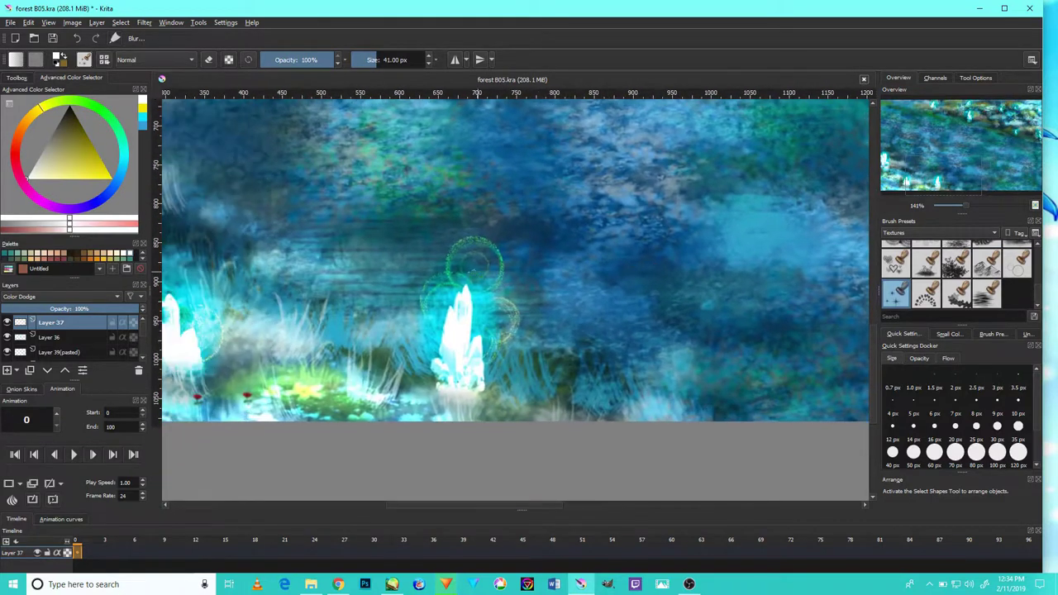
scroll(500, 326, "up", 2)
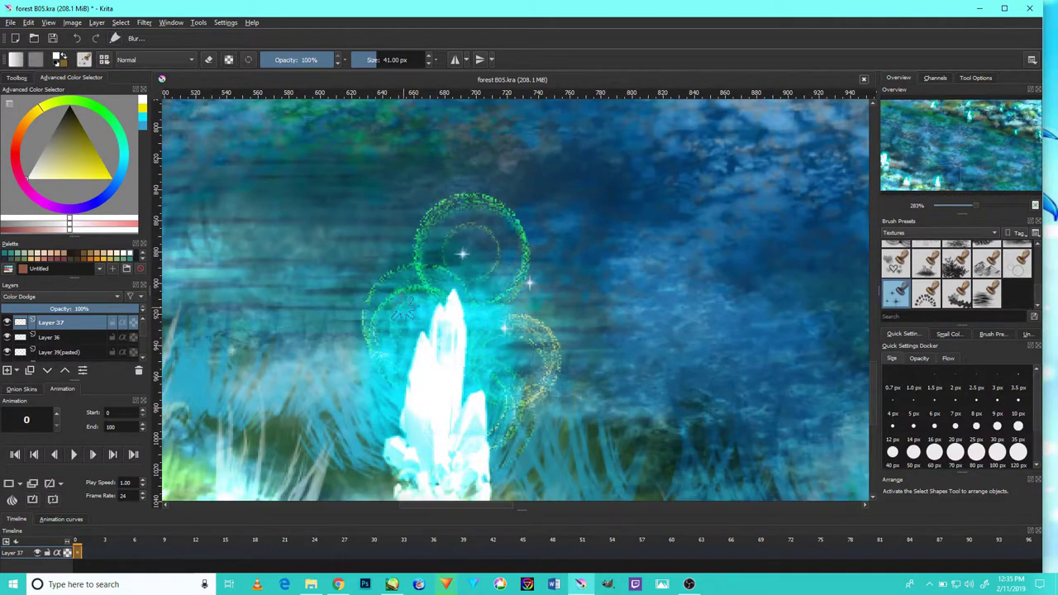
left_click(488, 353)
left_click(486, 291)
Stamp seven sparkles around the left-hand crystal's glow near the painting's left edge
mouse_move(361, 290)
left_mouse_down()
mouse_move(413, 272)
mouse_move(430, 253)
mouse_move(538, 255)
left_mouse_up()
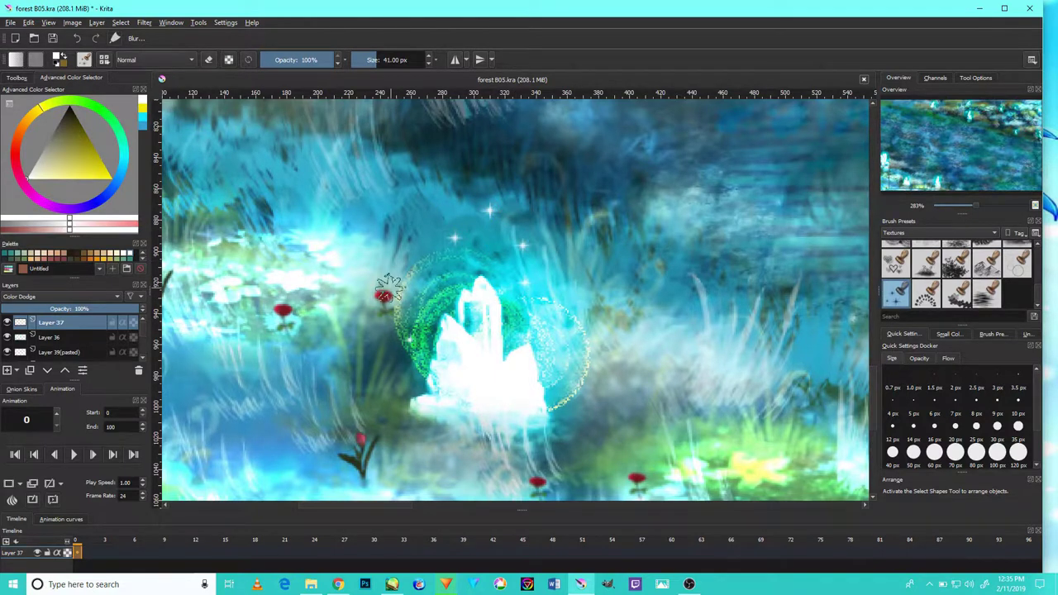
mouse_move(394, 234)
left_mouse_down()
mouse_move(458, 265)
mouse_move(467, 365)
left_mouse_up()
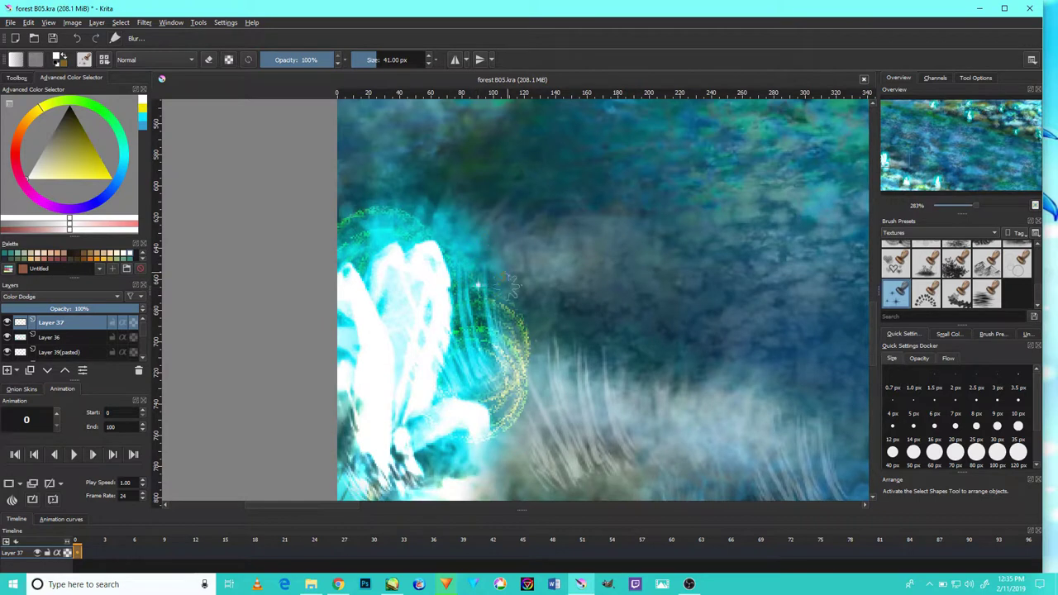
left_click(453, 218)
left_click(394, 200)
left_click(362, 186)
left_click(347, 240)
left_click(511, 261)
left_click(492, 215)
left_click(427, 187)
mouse_move(494, 188)
left_mouse_down()
mouse_move(581, 257)
mouse_move(504, 309)
left_mouse_up()
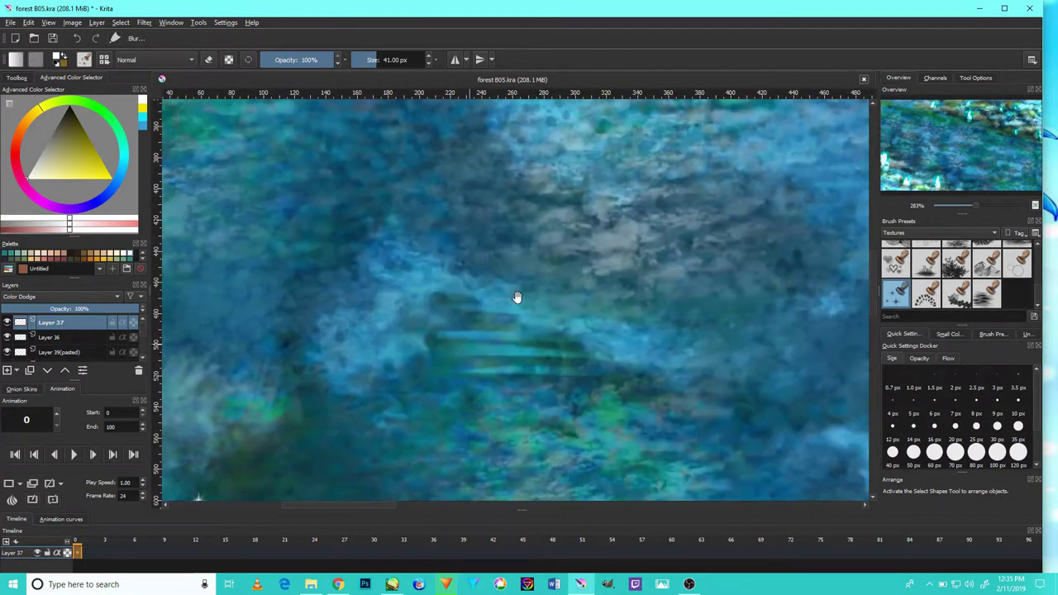
Select Layer 35 (pasted), expand the layer list and view the crystals at 100%
scroll(20, 351, "down", 3)
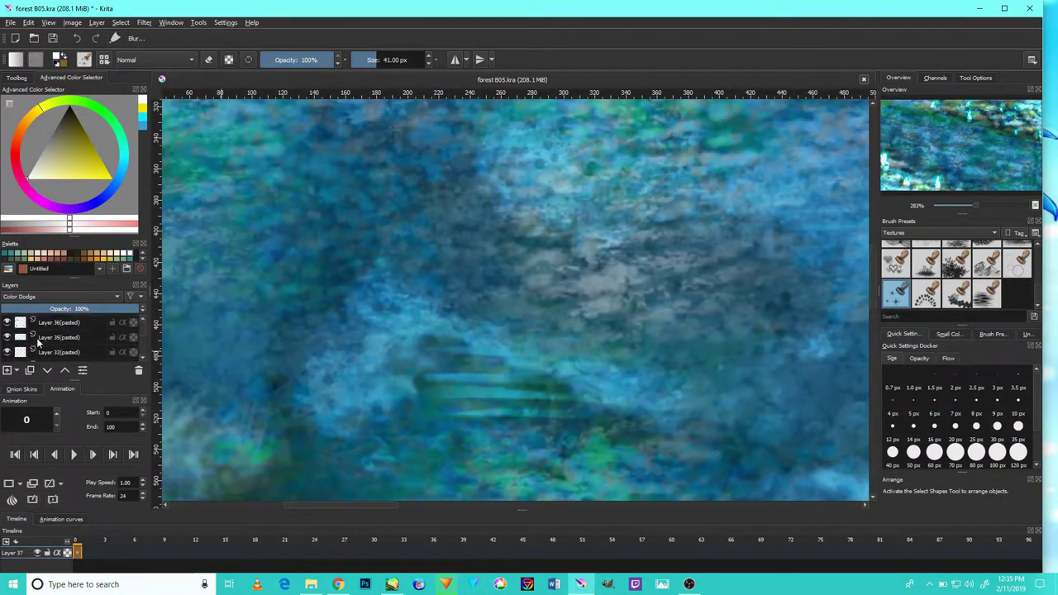
left_click(47, 340)
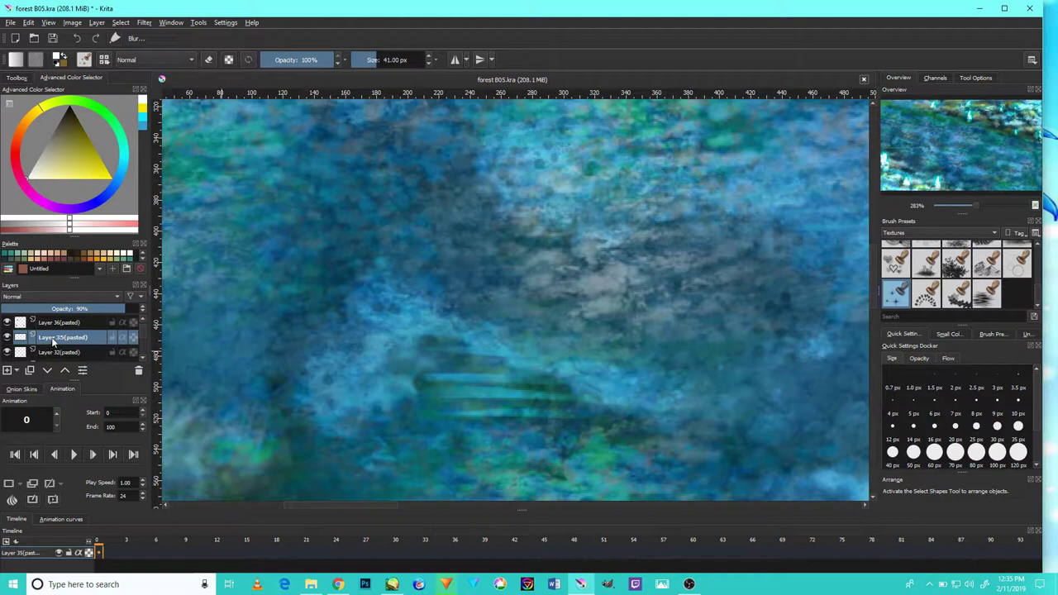
scroll(25, 338, "up", 3)
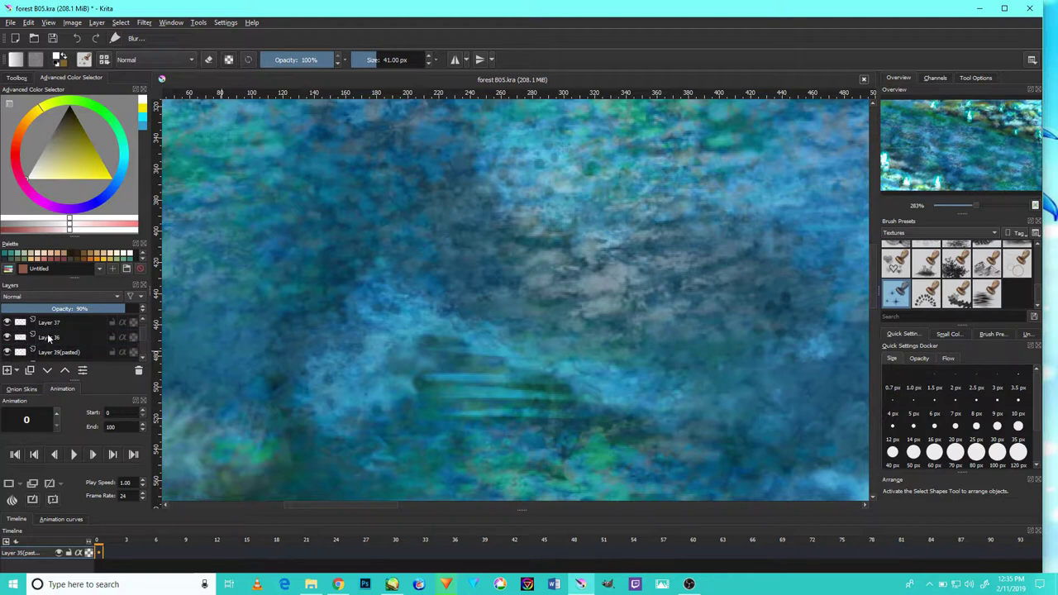
left_click_drag(74, 390, 74, 402)
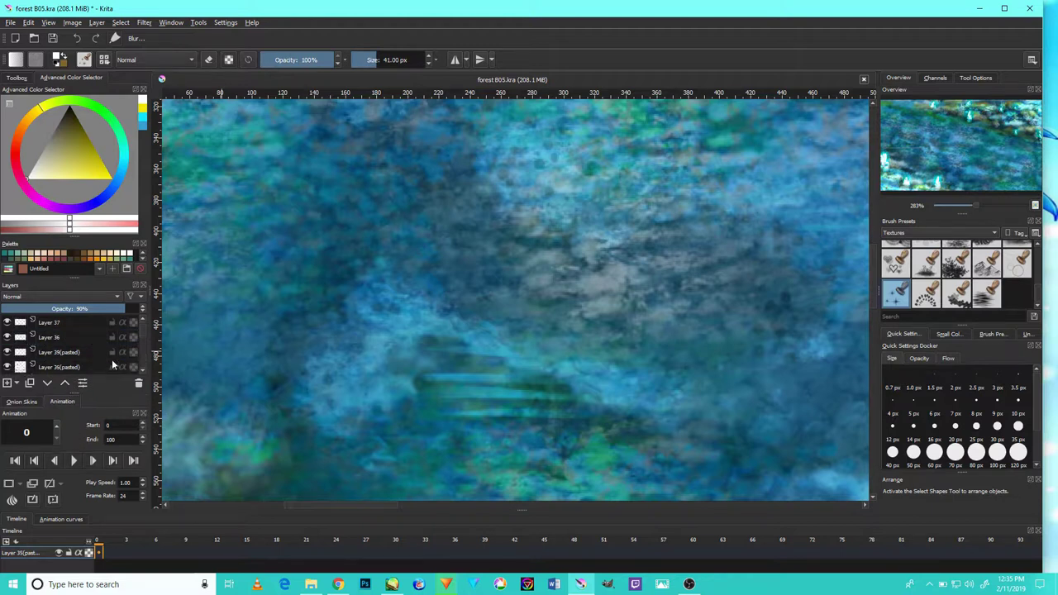
key("1")
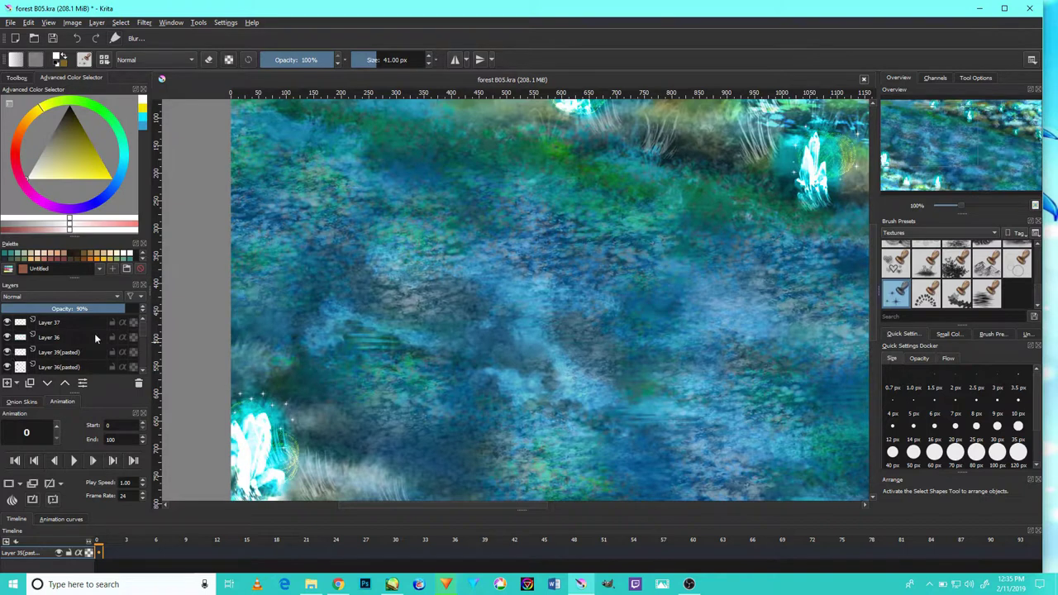
mouse_move(779, 290)
left_mouse_down()
mouse_move(590, 356)
mouse_move(584, 338)
mouse_move(558, 350)
left_mouse_up()
Compare glows by hiding Layer 39 (pasted) and setting Layer 36 (pasted) to 68% opacity
left_click(11, 335)
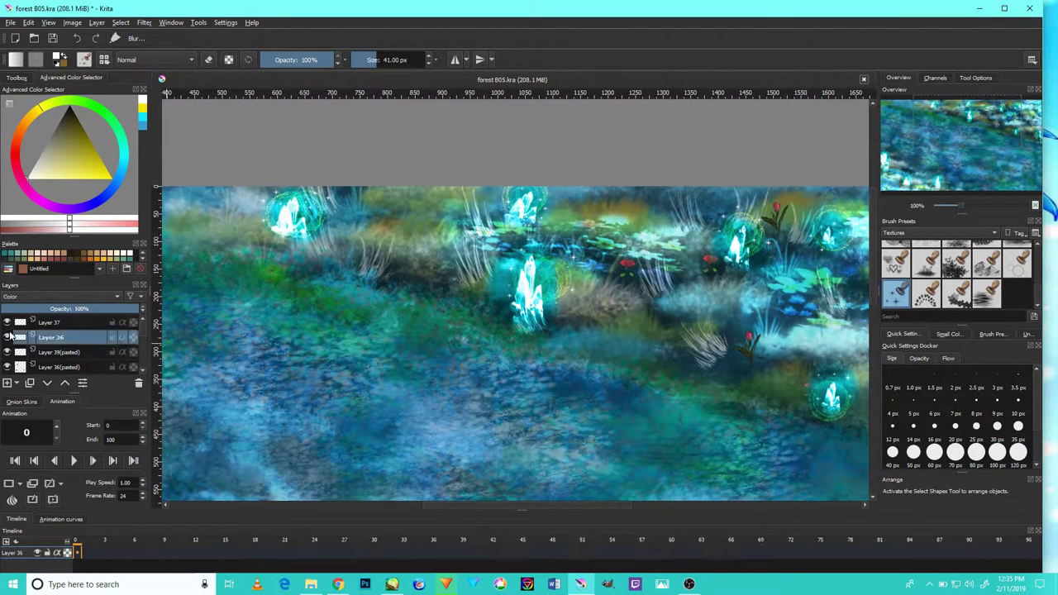
left_click(7, 352)
left_click(7, 367)
left_click(73, 366)
left_click(96, 309)
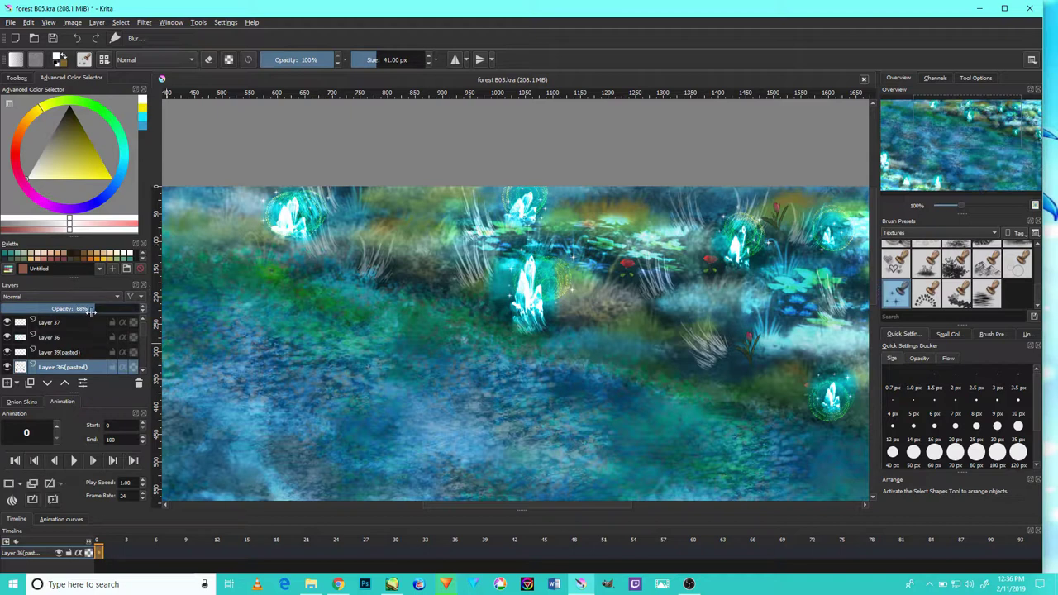
left_click(8, 352)
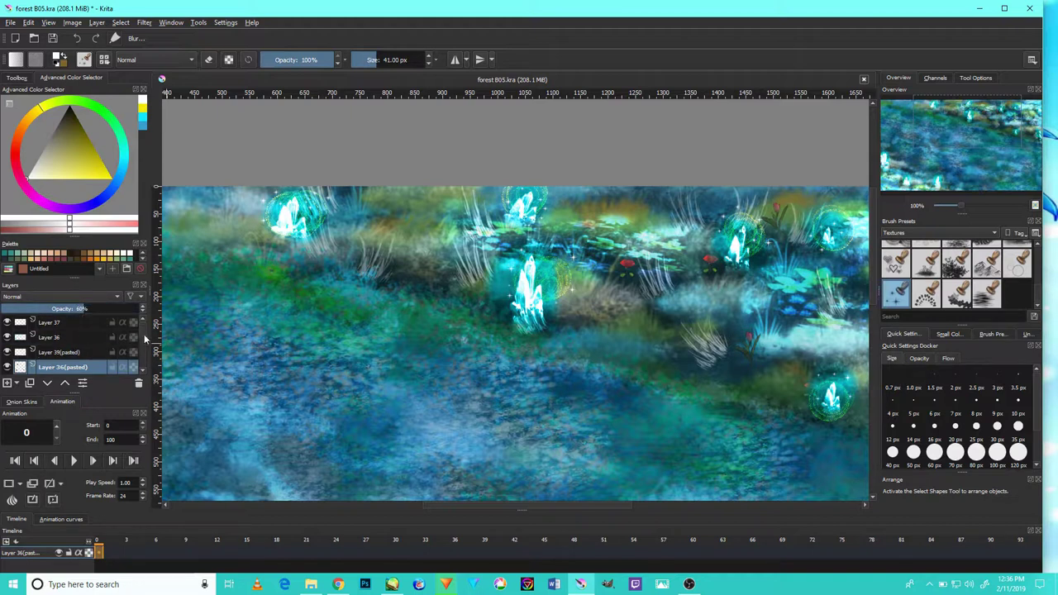
Toggle Layer 32 (pasted) back to visible and inspect the crystal-lit grass
scroll(144, 338, "down", 3)
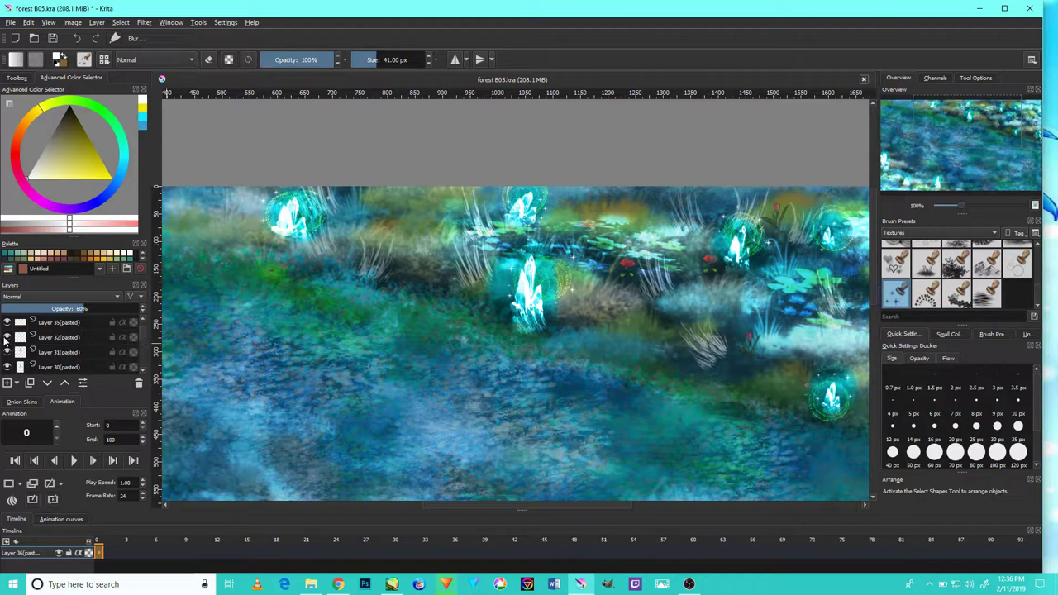
left_click(51, 339)
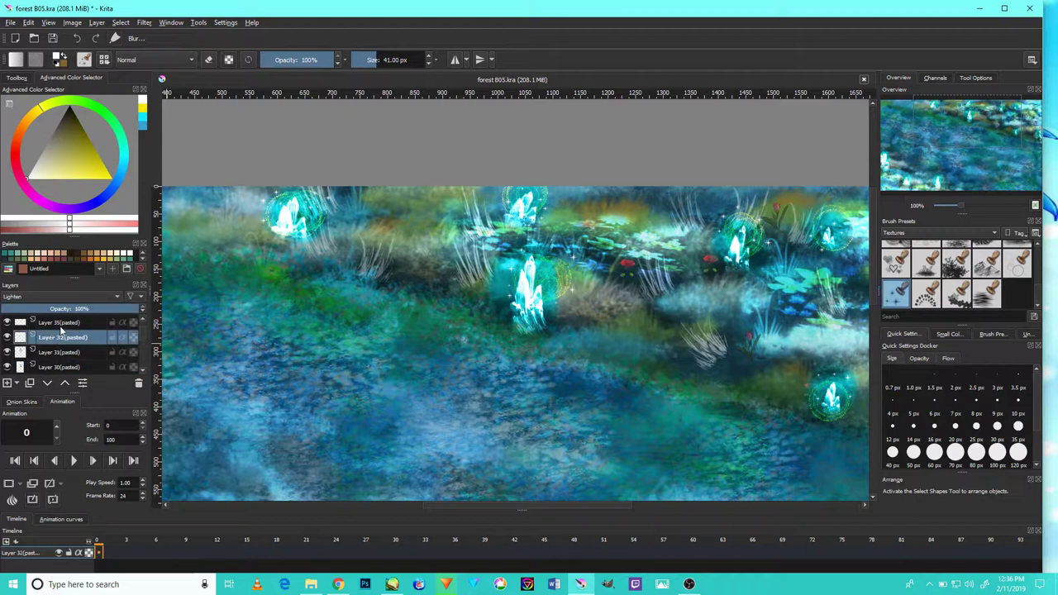
left_click(18, 324)
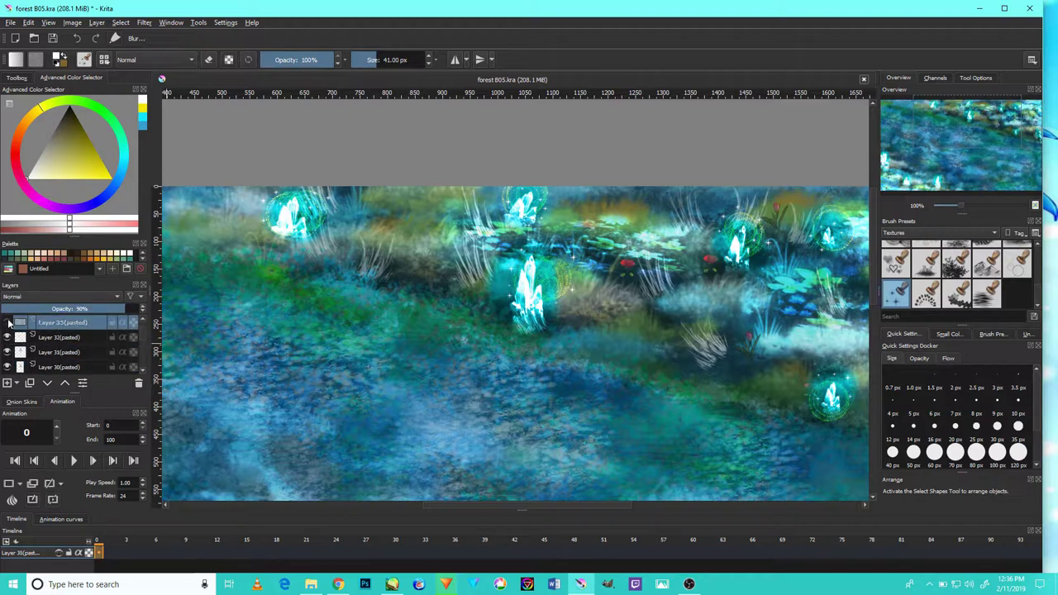
left_click(7, 337)
left_click(7, 338)
left_click(62, 338)
left_click(102, 309)
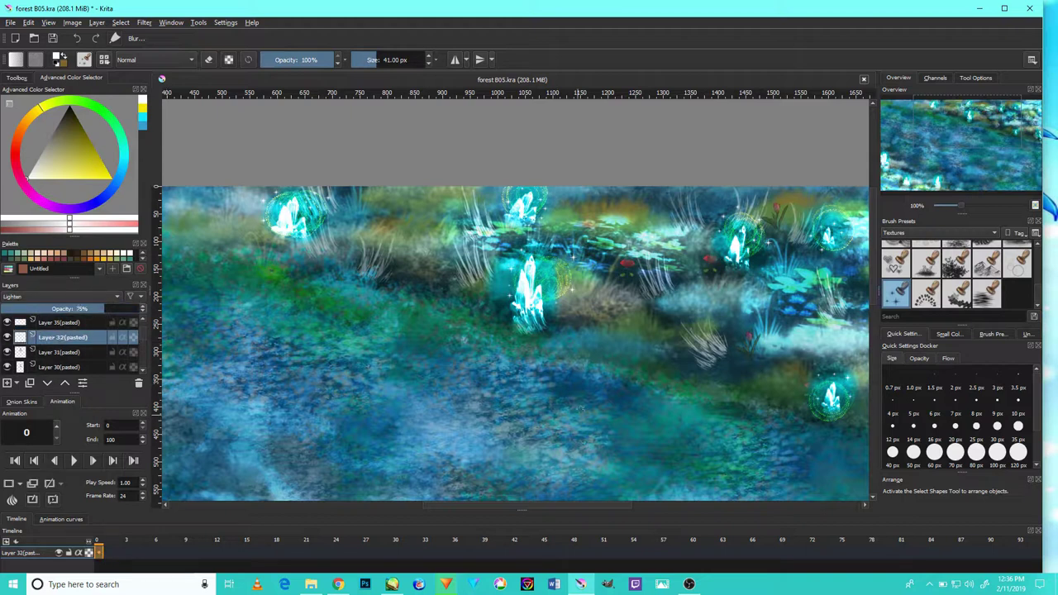
key("minus")
key("minus")
left_click_drag(558, 392, 607, 240)
key("plus")
key("plus")
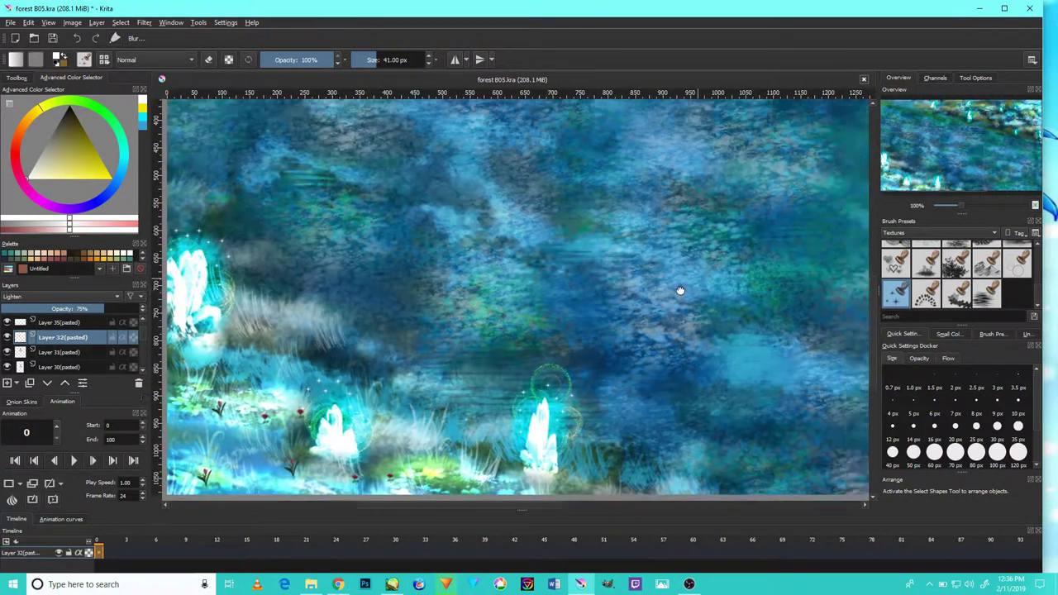
mouse_move(575, 368)
left_mouse_down()
mouse_move(560, 323)
mouse_move(600, 361)
mouse_move(490, 406)
mouse_move(472, 402)
mouse_move(566, 311)
left_mouse_up()
mouse_move(496, 377)
left_mouse_down()
mouse_move(647, 289)
mouse_move(602, 240)
mouse_move(622, 302)
left_mouse_up()
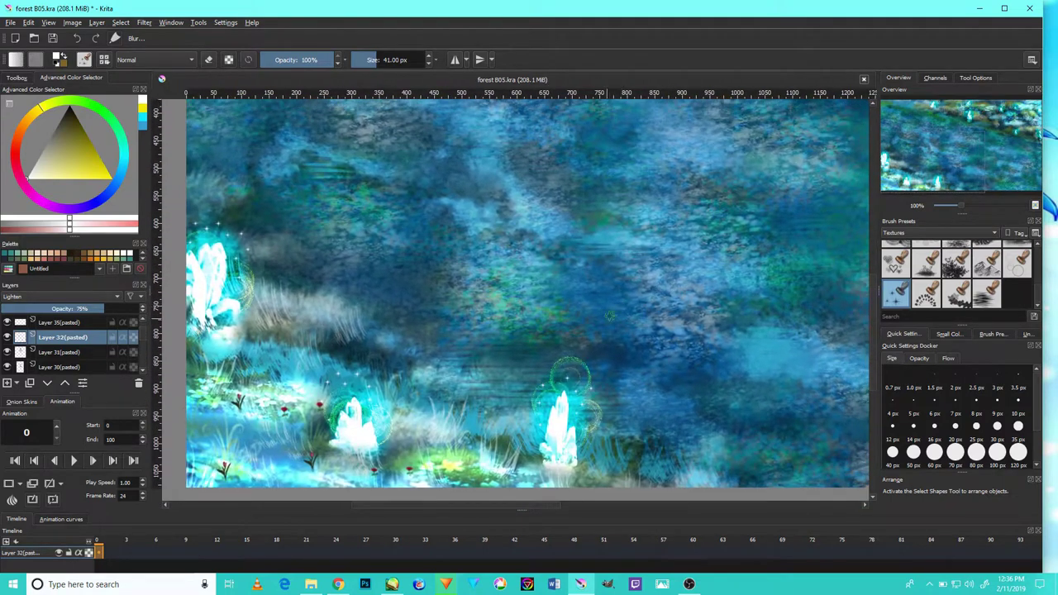
Check the Speedpaint YouTube tabs in Chrome, then return to Krita
left_click(340, 583)
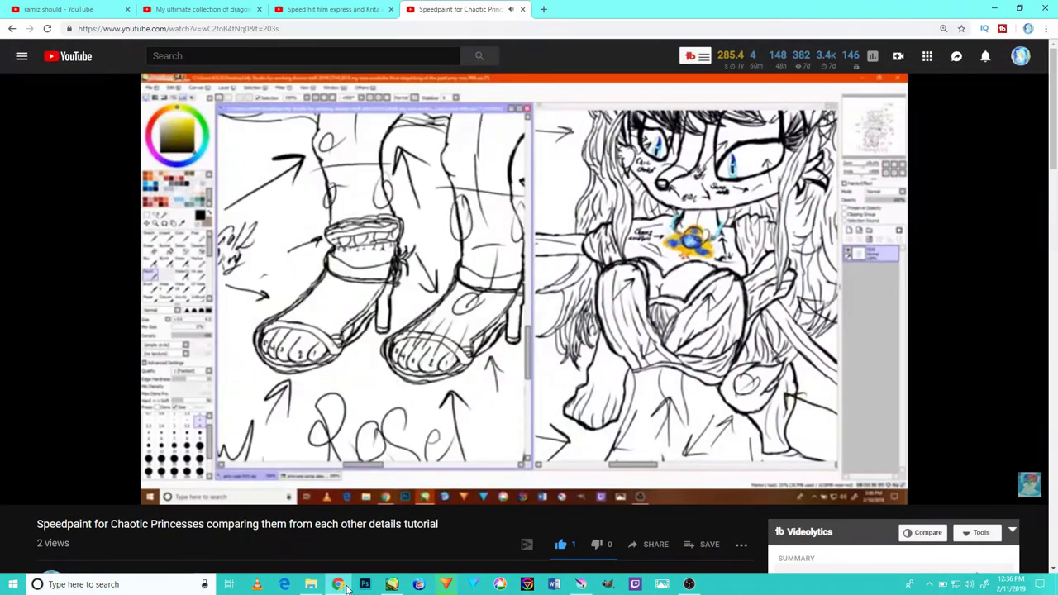
key("ctrl+shift+Tab")
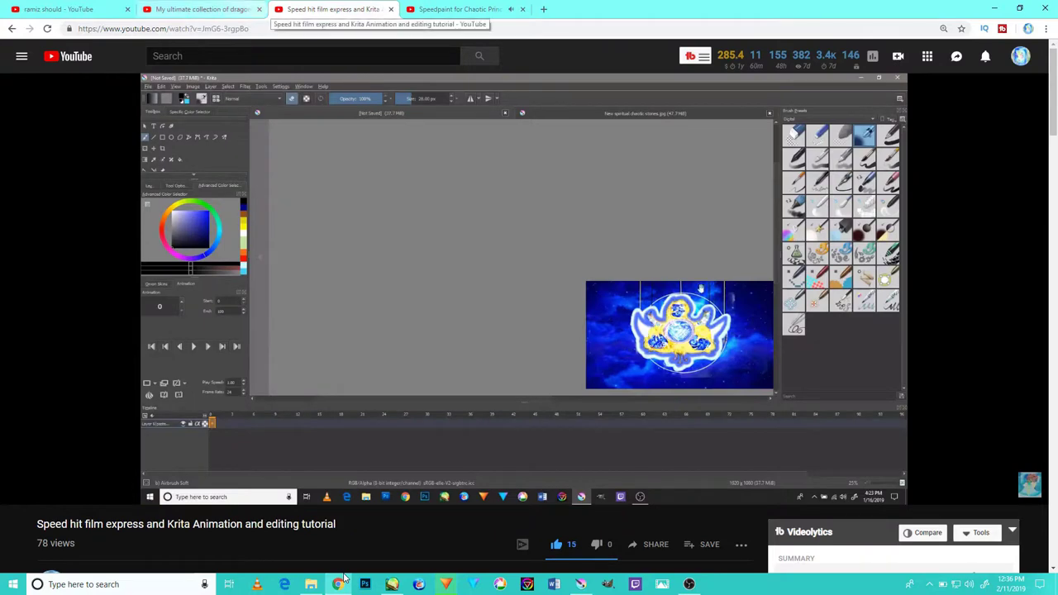
key("ctrl+shift+Tab")
key("ctrl+Tab")
key("ctrl+Tab")
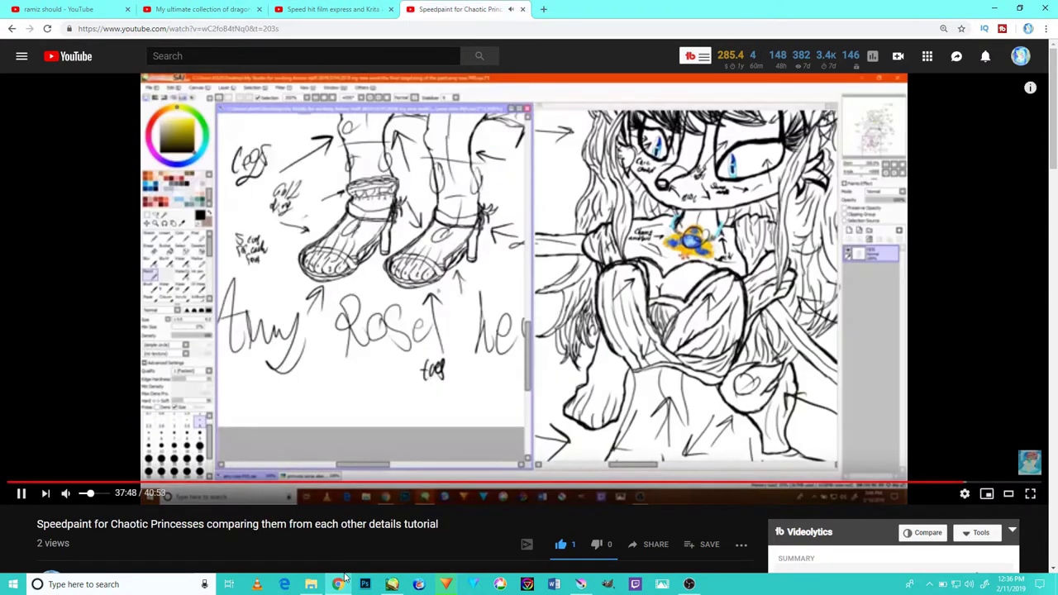
key("alt+Tab")
scroll(686, 381, "down", 2)
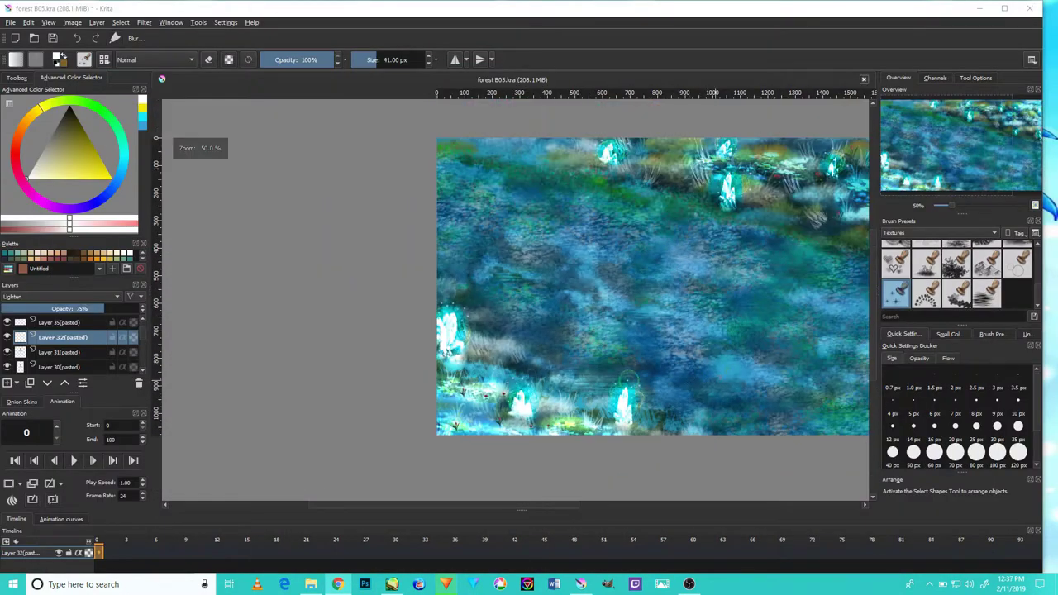
left_click(628, 382)
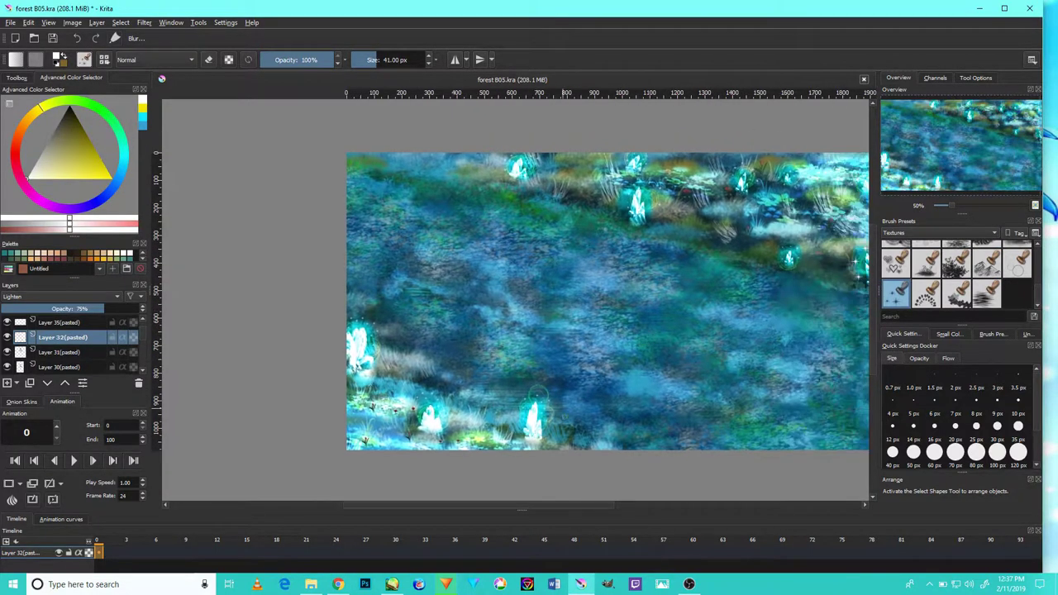
scroll(584, 409, "up", 3)
mouse_move(584, 409)
left_mouse_down()
mouse_move(602, 371)
mouse_move(595, 302)
mouse_move(602, 307)
mouse_move(553, 322)
mouse_move(627, 323)
mouse_move(584, 300)
mouse_move(526, 373)
mouse_move(513, 366)
mouse_move(639, 406)
mouse_move(667, 345)
mouse_move(595, 385)
mouse_move(609, 415)
mouse_move(607, 374)
mouse_move(577, 329)
mouse_move(550, 334)
mouse_move(547, 347)
mouse_move(707, 339)
mouse_move(762, 371)
mouse_move(762, 283)
mouse_move(587, 328)
mouse_move(603, 377)
left_mouse_up()
scroll(603, 378, "down", 3)
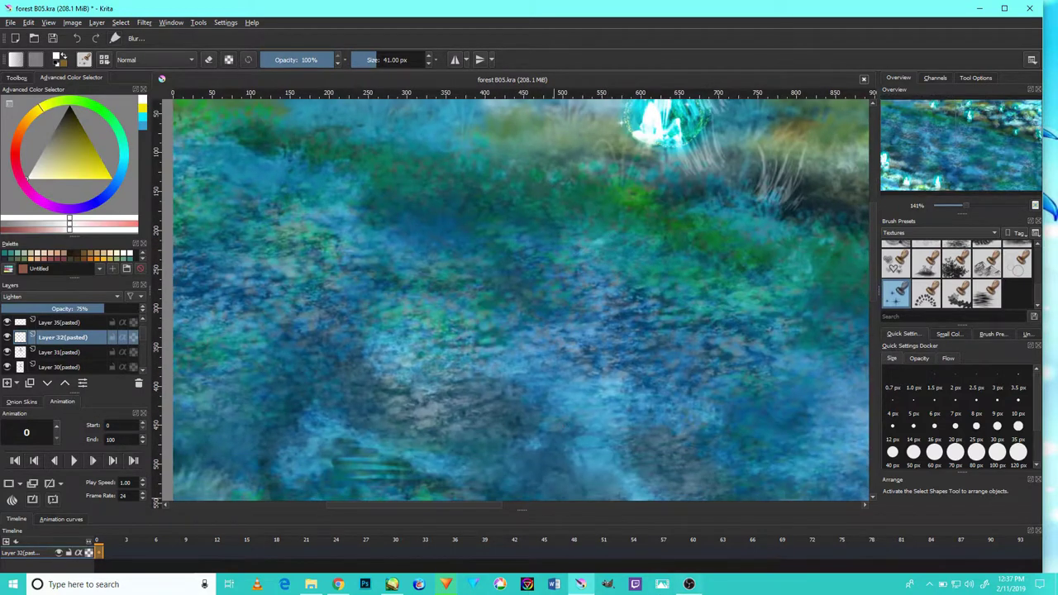
left_click(691, 586)
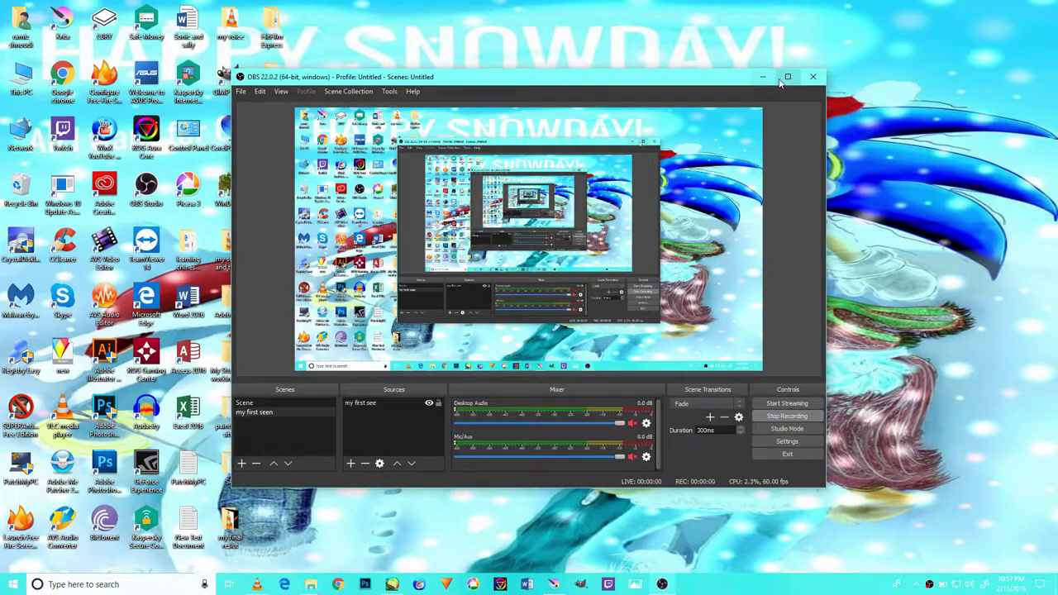
Minimize the OBS recorder window and bring Krita with past 03.kra to the front
left_click(762, 76)
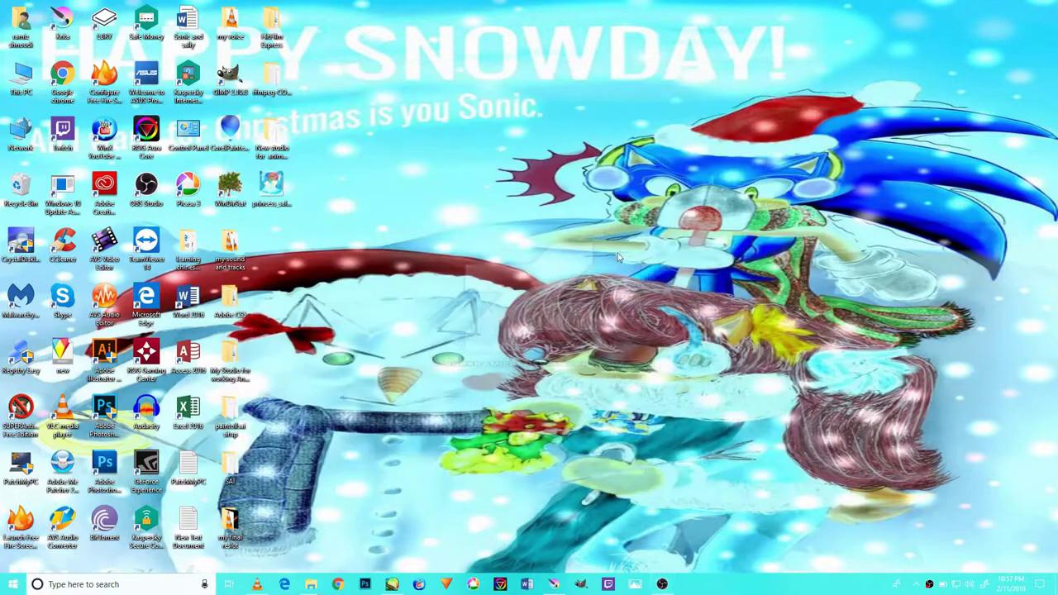
left_click(665, 583)
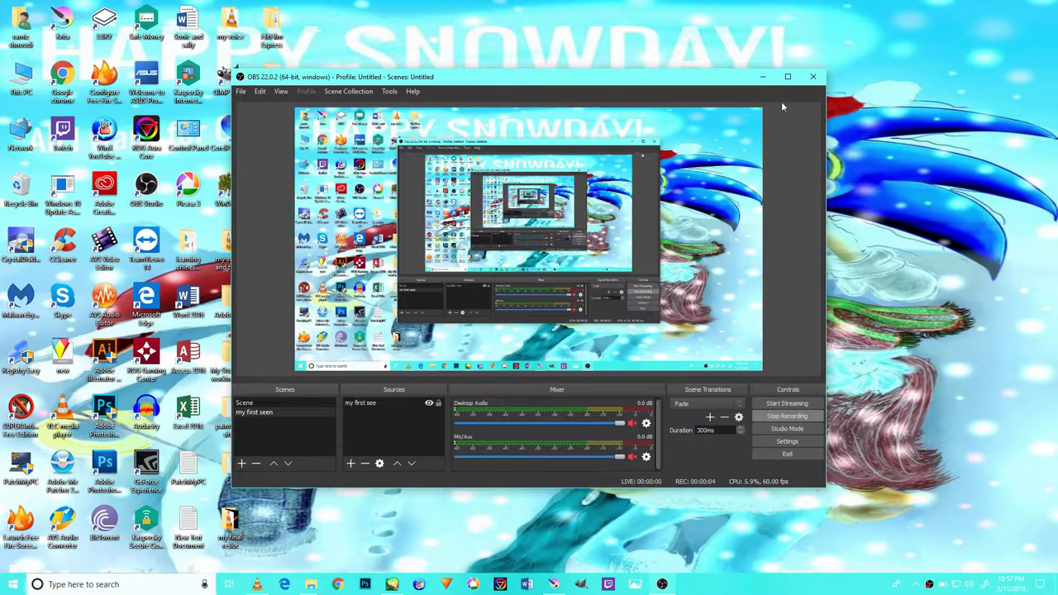
left_click(761, 77)
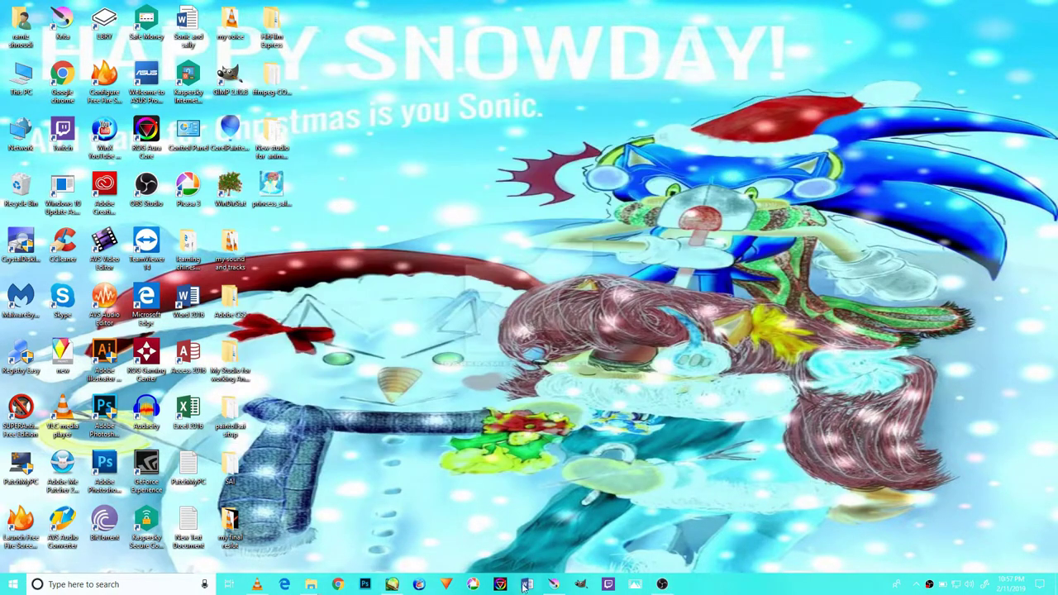
left_click(553, 584)
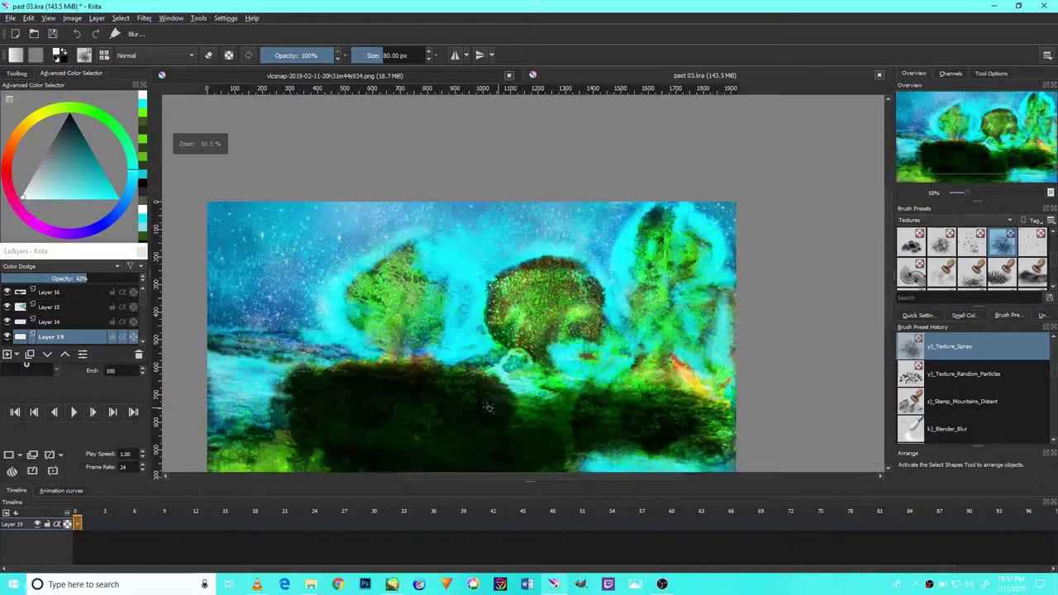
View past 03 at 100%, panning across the trees, sky, dark bush and stream
key("1")
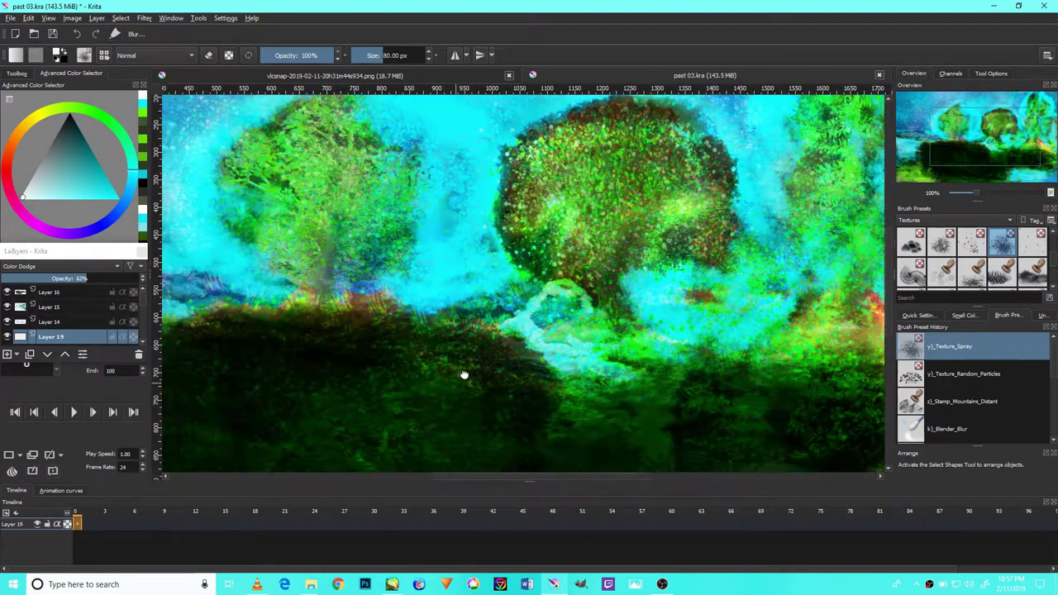
left_click_drag(410, 384, 487, 318)
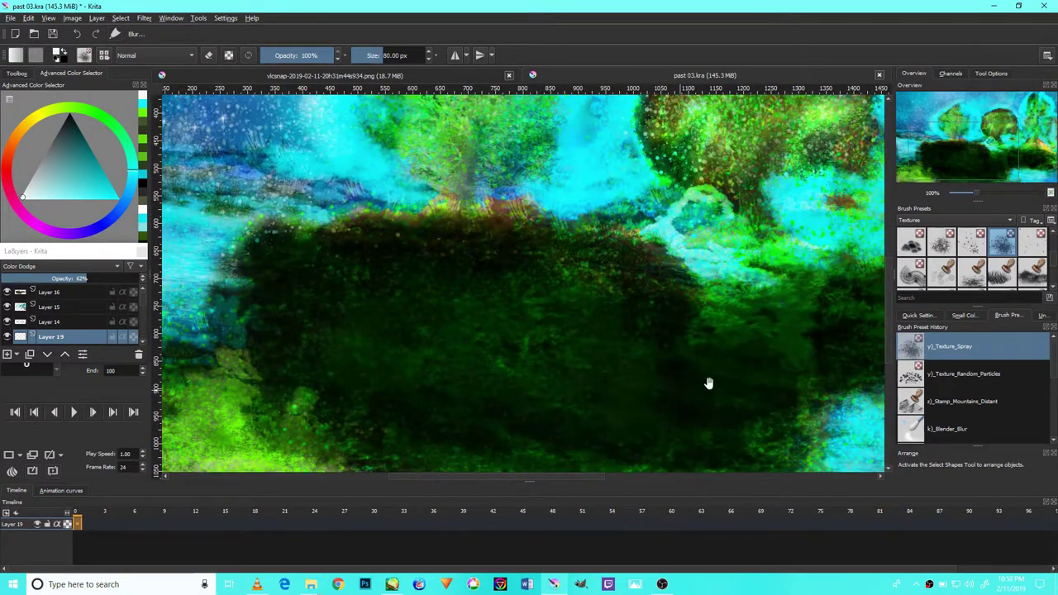
left_click_drag(703, 383, 578, 358)
mouse_move(653, 349)
left_mouse_down()
mouse_move(637, 377)
mouse_move(610, 325)
mouse_move(593, 400)
left_mouse_up()
left_click_drag(640, 287, 680, 254)
mouse_move(356, 358)
left_mouse_down()
mouse_move(537, 308)
mouse_move(715, 292)
left_mouse_up()
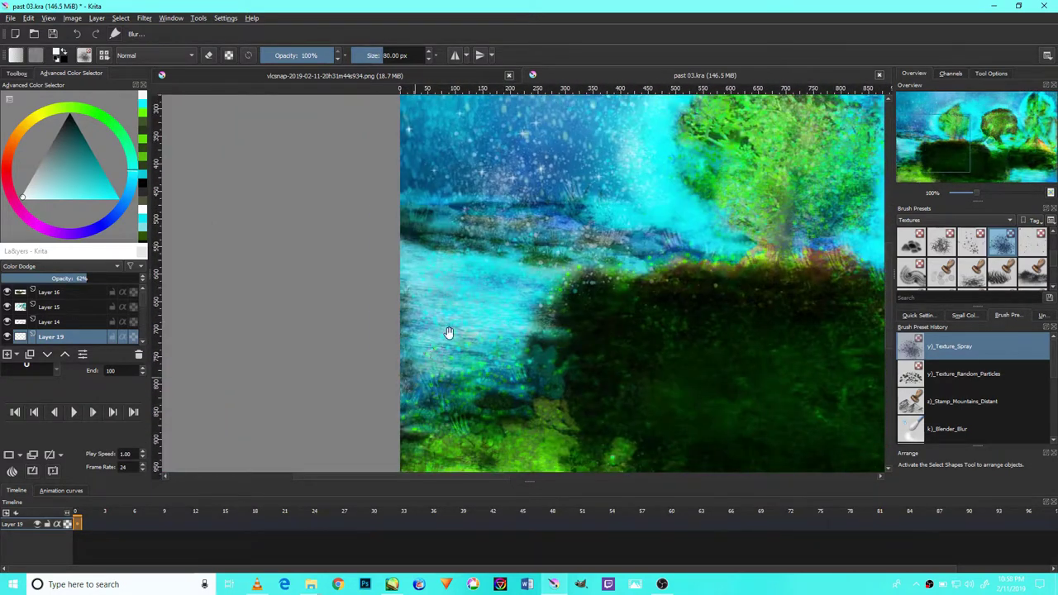
left_click_drag(628, 281, 629, 440)
left_click_drag(628, 347, 449, 323)
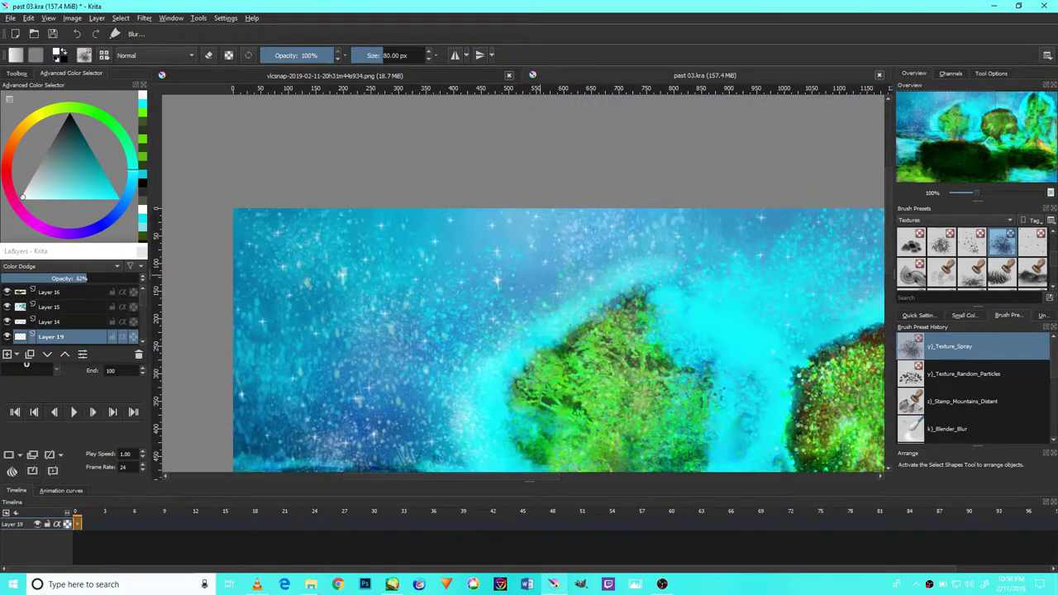
scroll(521, 330, "down", 1)
scroll(521, 331, "up", 2)
scroll(520, 331, "down", 1)
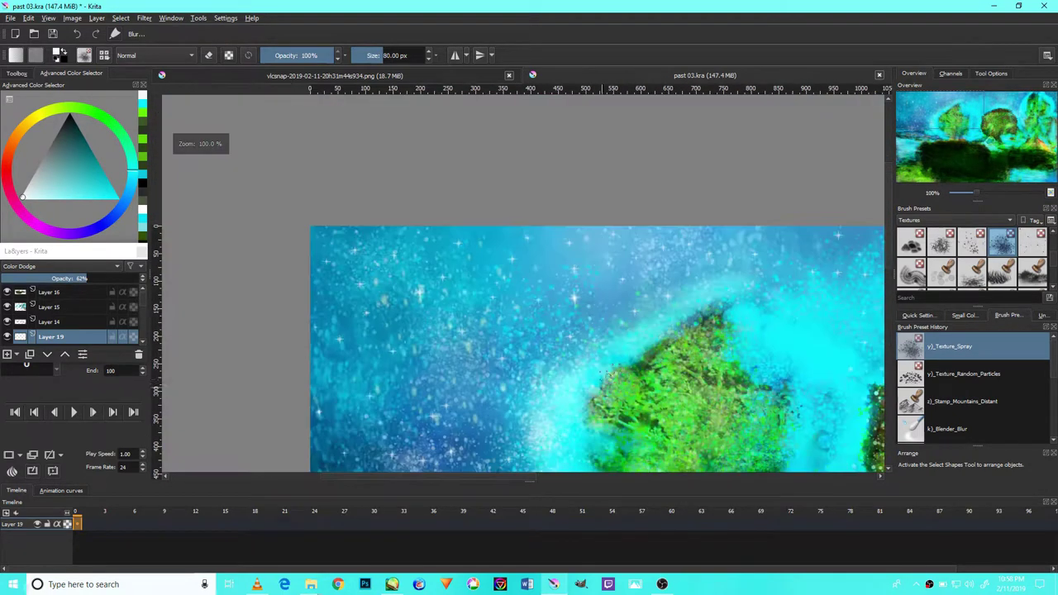
mouse_move(612, 237)
left_mouse_down()
mouse_move(408, 229)
mouse_move(647, 216)
mouse_move(510, 352)
left_mouse_up()
left_click_drag(585, 463, 609, 284)
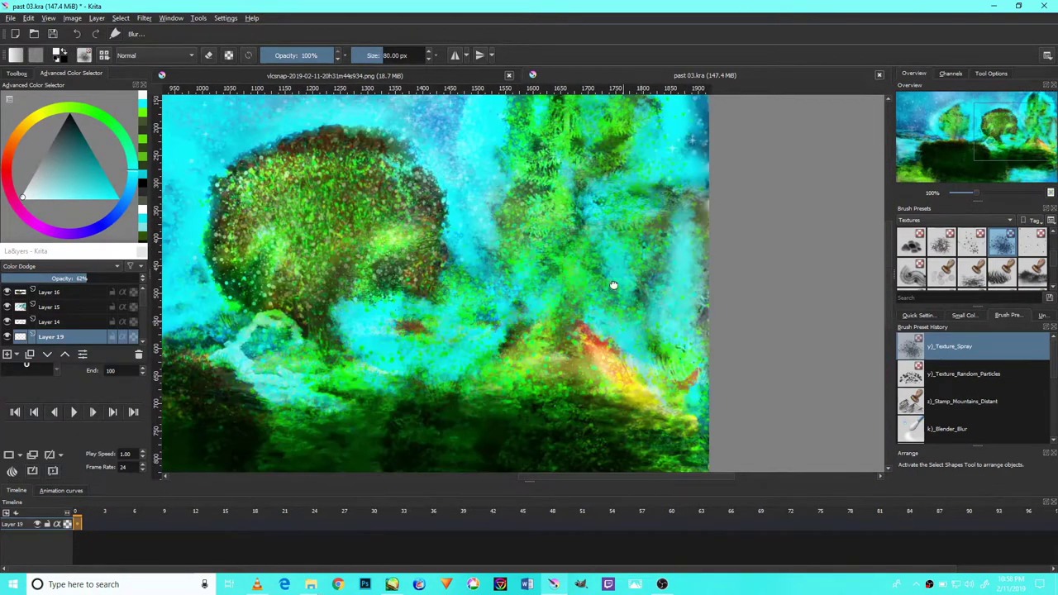
left_click_drag(645, 467, 632, 322)
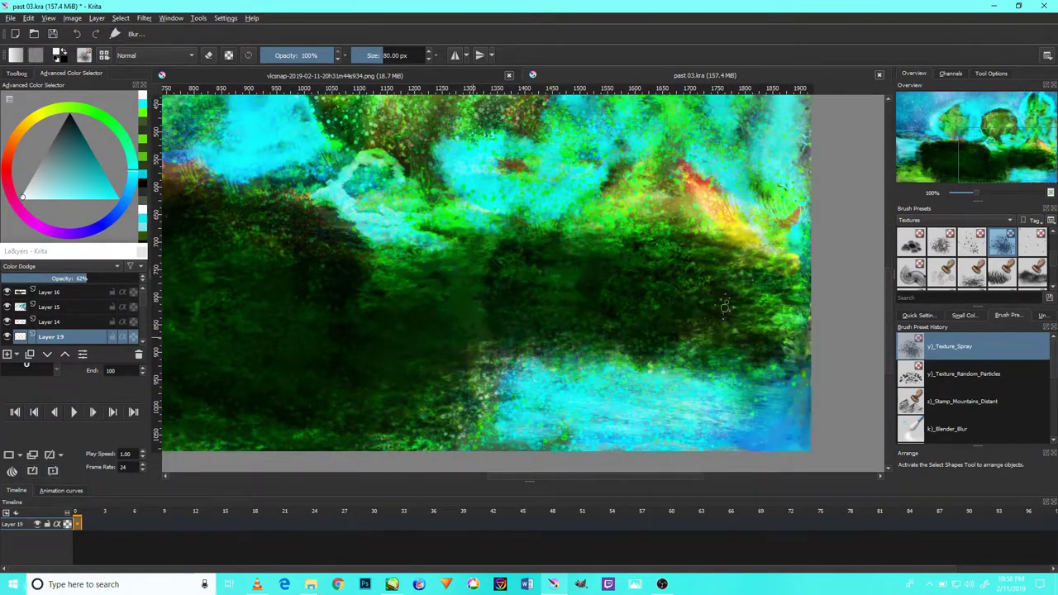
left_click_drag(748, 324, 999, 279)
Pick a deep blue paint colour and add a new paint layer, Layer 20
left_click_drag(433, 333, 464, 360)
left_click(114, 222)
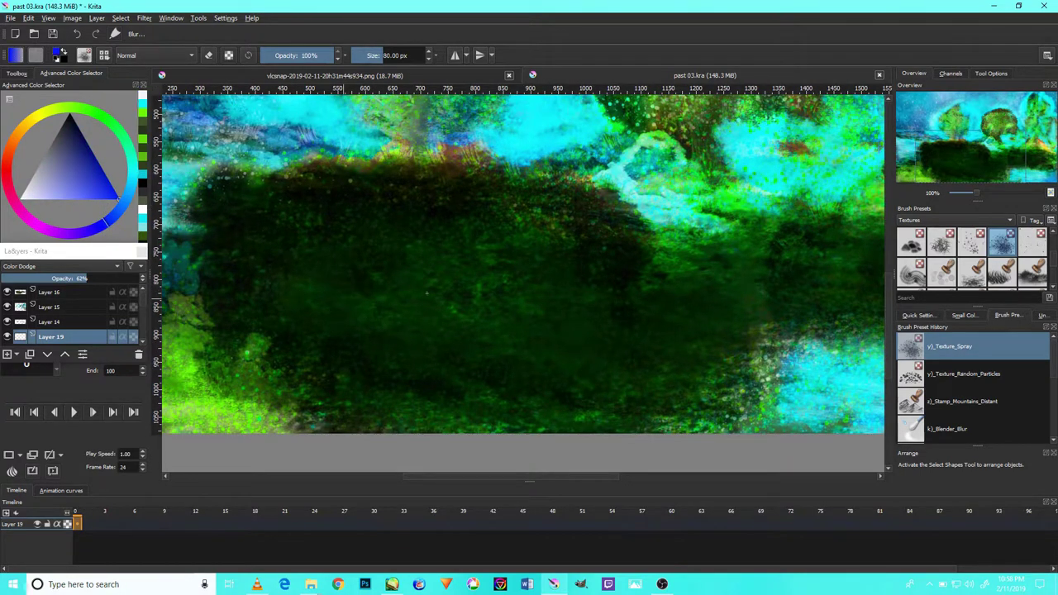
left_click_drag(379, 246, 460, 312)
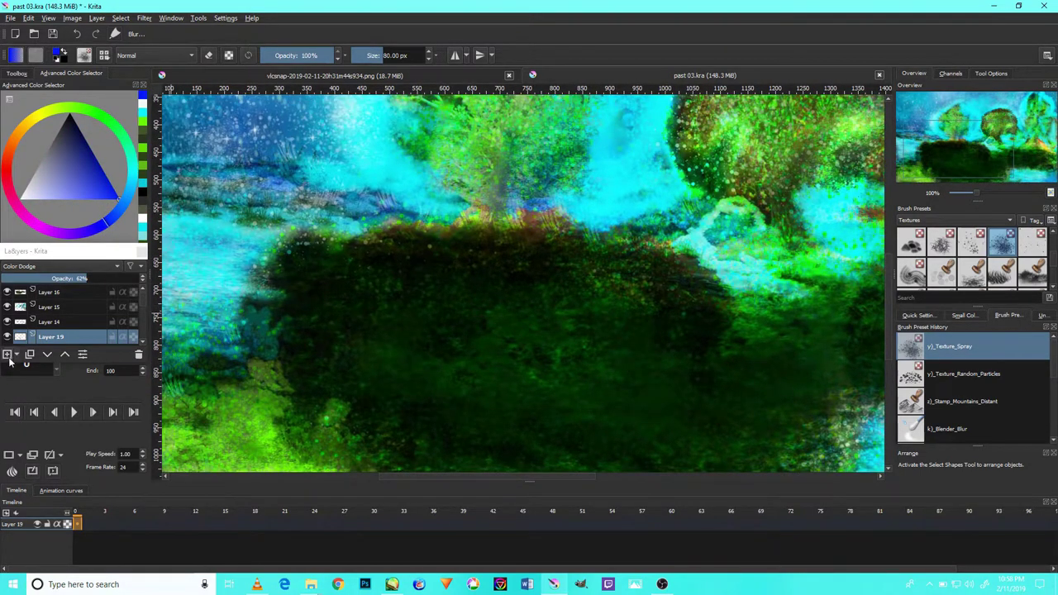
left_click(7, 354)
left_click(58, 266)
Set Layer 20 to Color Dodge blending and pan across the sky and trees
left_click(50, 288)
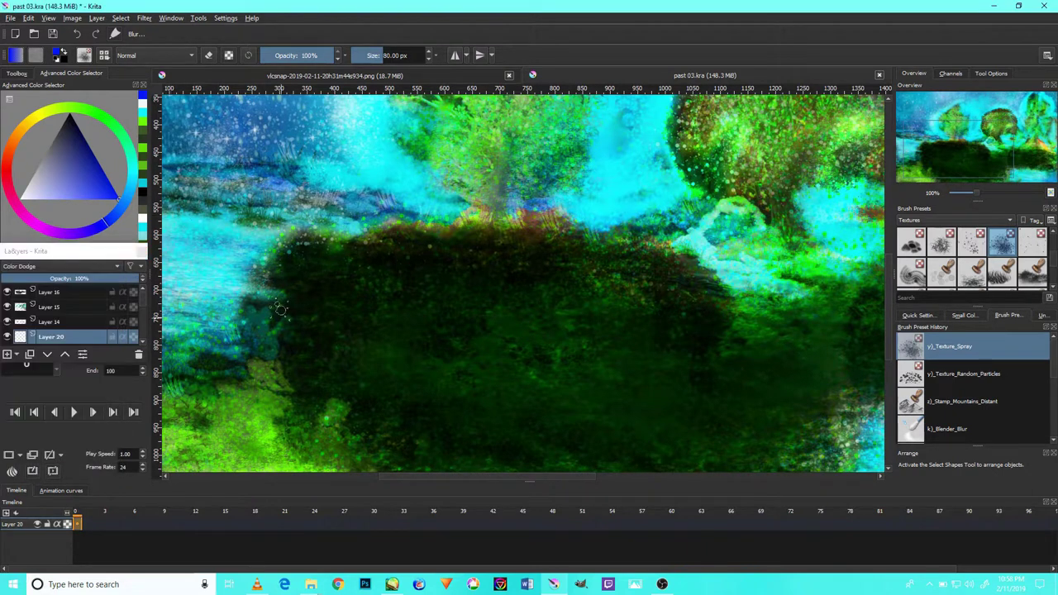
left_click_drag(244, 122, 354, 312)
left_click_drag(280, 214, 295, 312)
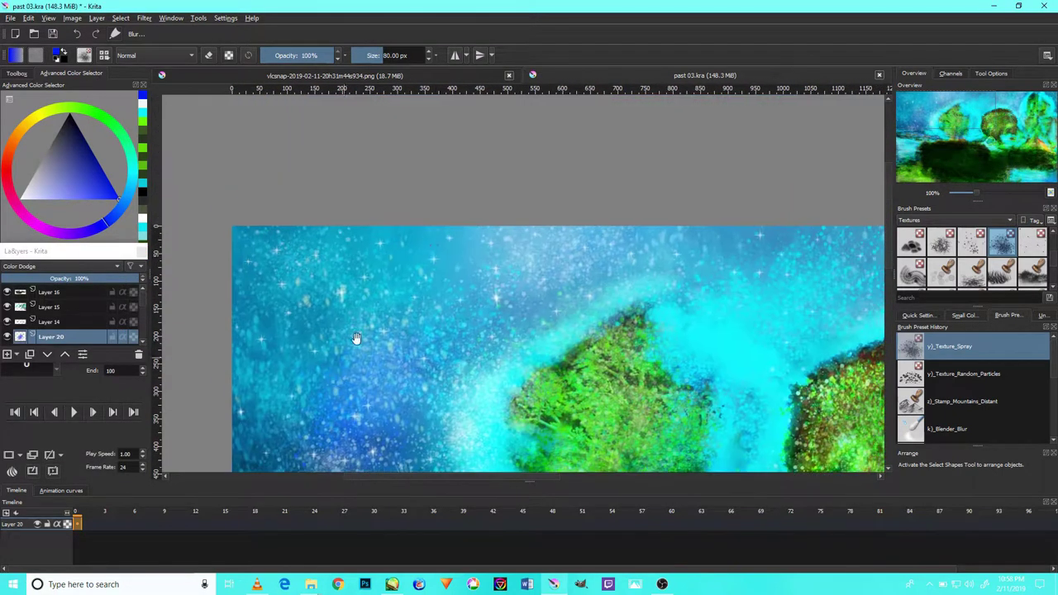
left_click_drag(665, 254, 393, 286)
left_click_drag(306, 378, 405, 318)
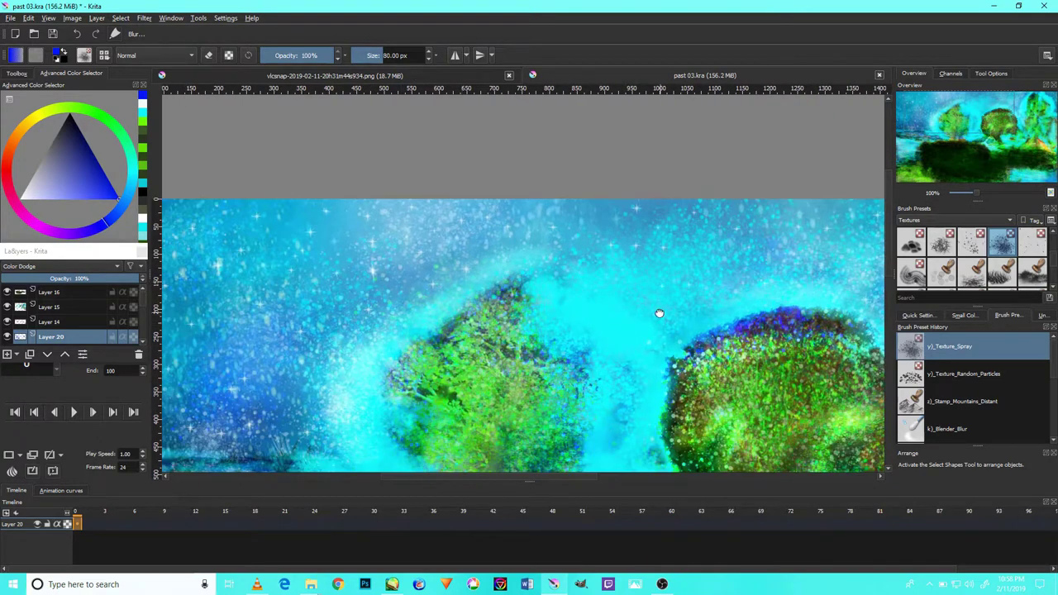
left_click_drag(655, 313, 406, 309)
left_click_drag(780, 252, 680, 262)
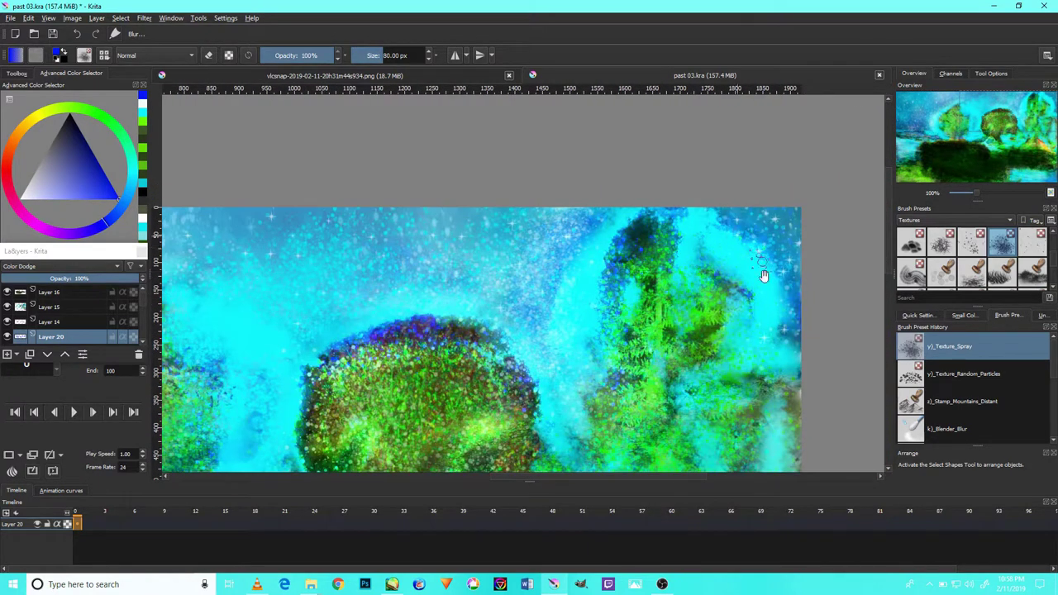
left_click_drag(413, 397, 587, 198)
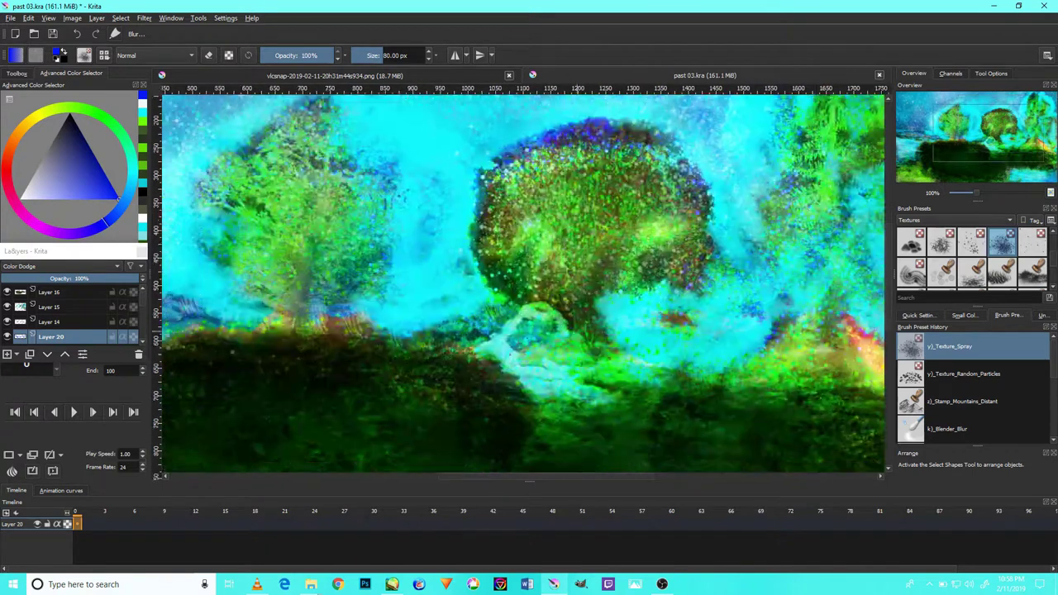
Pan and zoom over the dark bush, left tree and dark foreground
left_click_drag(439, 380, 662, 315)
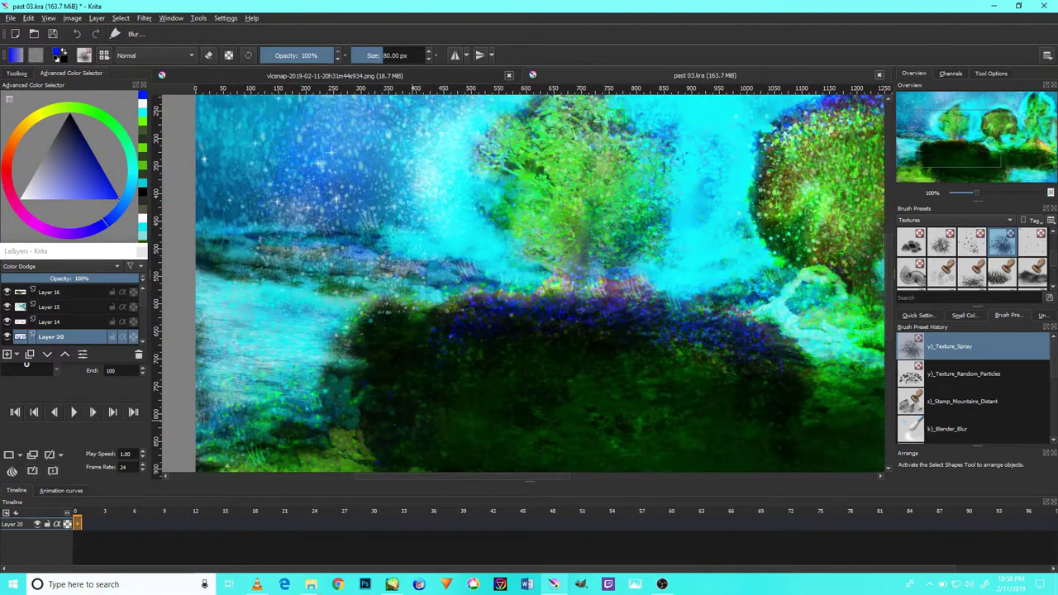
left_click_drag(415, 366, 526, 294)
left_click_drag(635, 463, 491, 384)
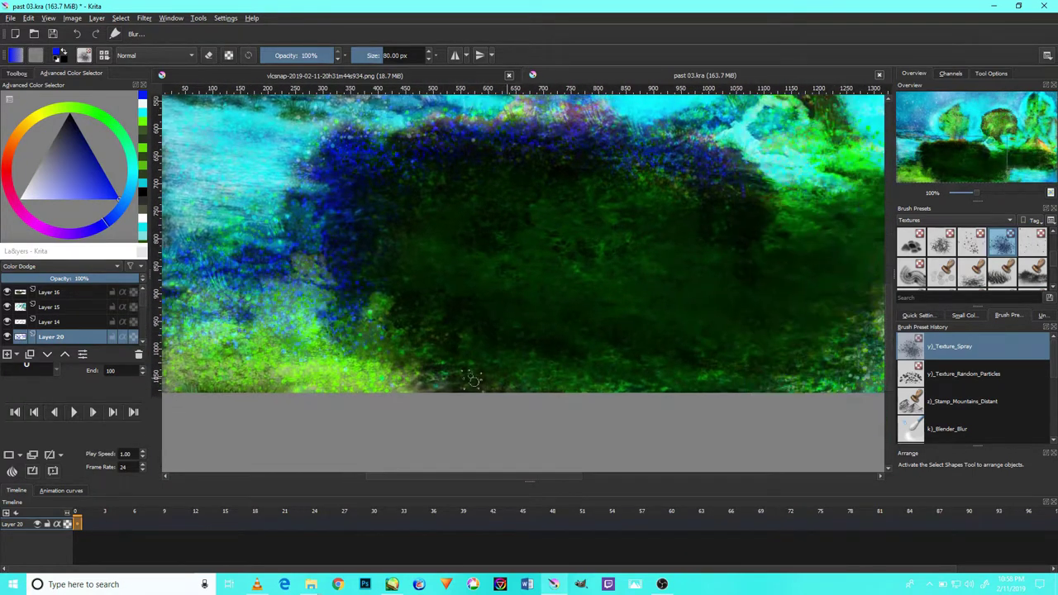
left_click_drag(709, 293, 698, 369)
mouse_move(655, 331)
left_mouse_down()
mouse_move(624, 307)
mouse_move(509, 296)
left_mouse_up()
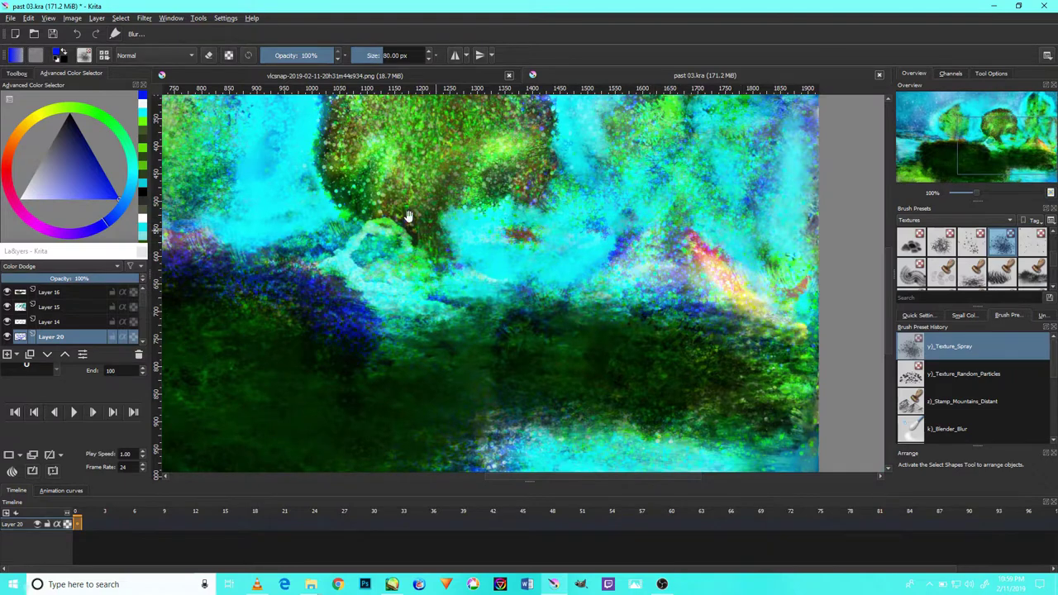
left_click_drag(408, 217, 537, 296)
left_click_drag(283, 292, 476, 255)
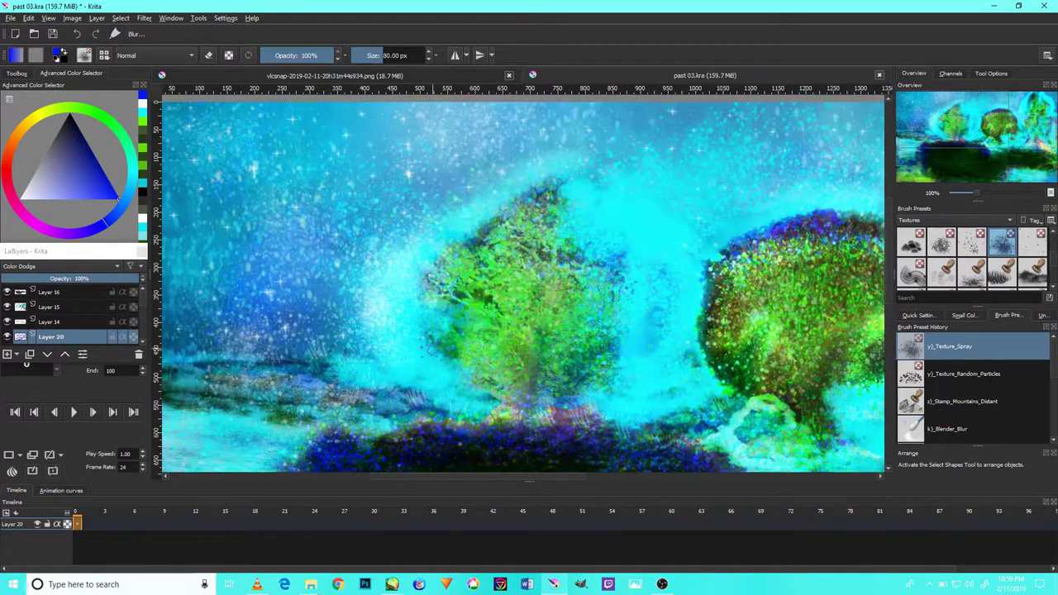
scroll(421, 355, "up", 3)
scroll(442, 299, "down", 2)
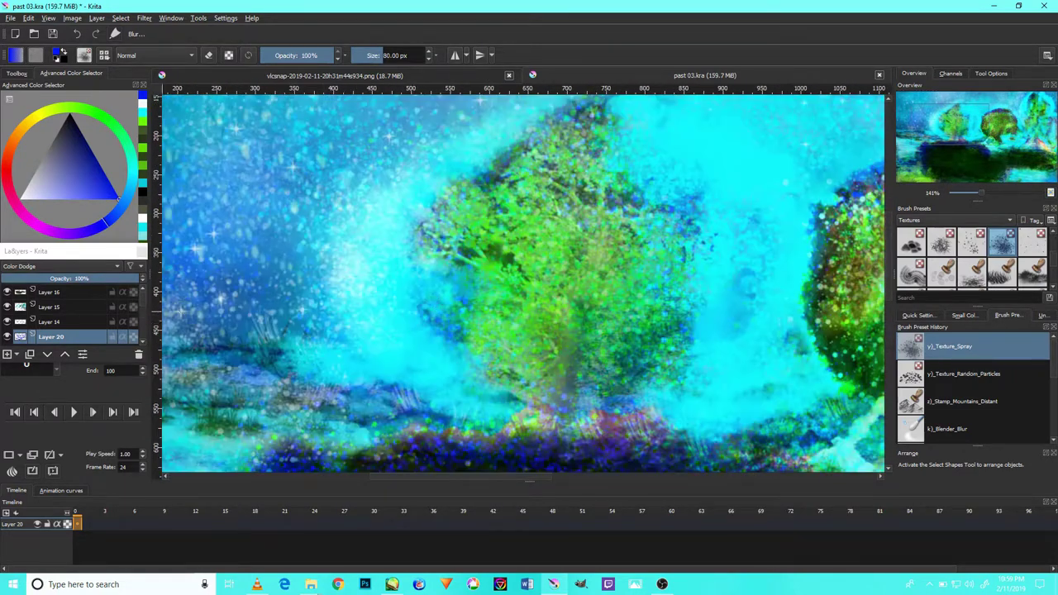
scroll(420, 278, "down", 1)
scroll(420, 277, "down", 1)
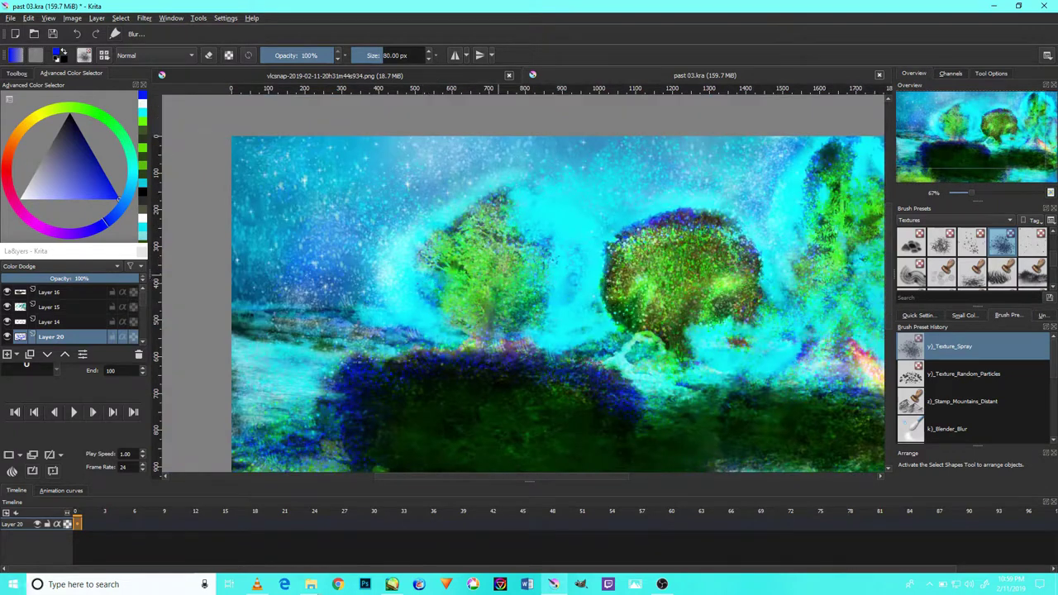
left_click_drag(644, 269, 483, 219)
scroll(578, 402, "up", 2)
scroll(461, 342, "up", 1)
scroll(484, 338, "down", 1)
scroll(498, 328, "up", 1)
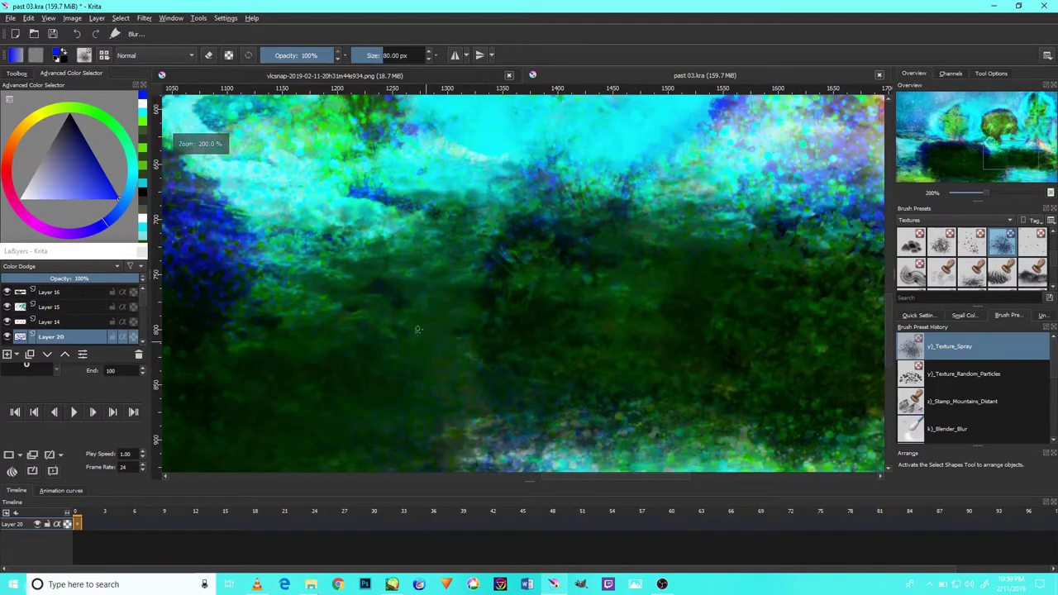
scroll(487, 330, "down", 3)
scroll(471, 335, "up", 3)
scroll(453, 341, "down", 3)
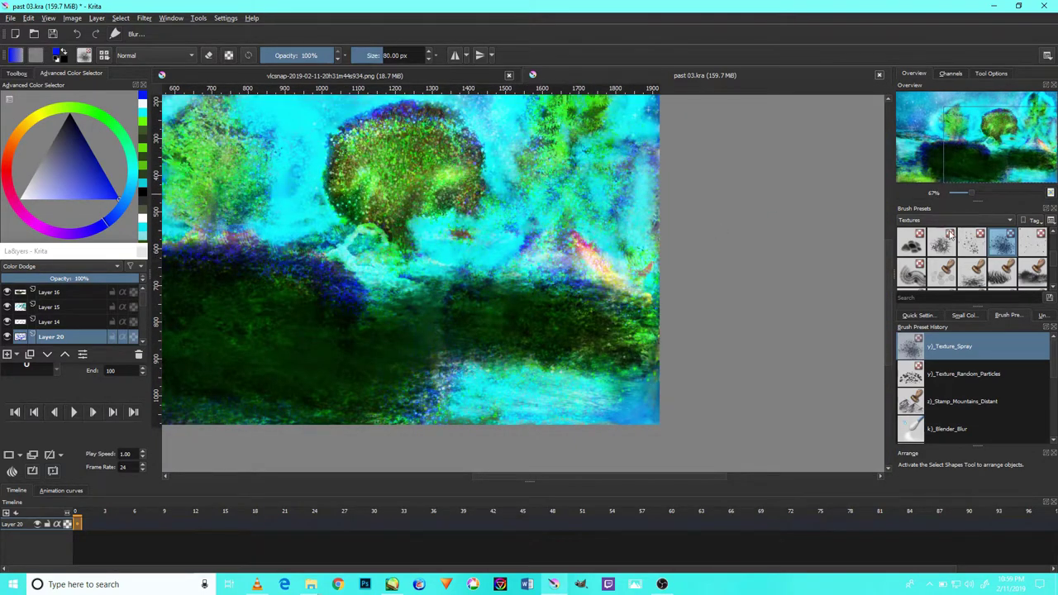
Choose the z)_Stamp_Grass_Patch brush with a yellow-green paint colour
left_click(1031, 281)
scroll(537, 331, "up", 2)
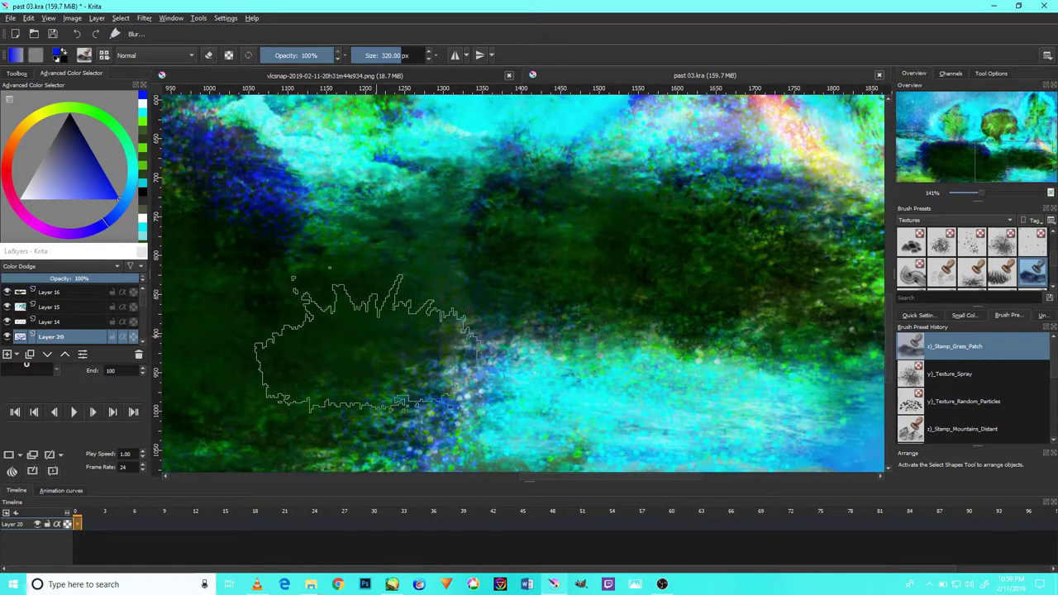
scroll(389, 323, "down", 1)
scroll(467, 305, "down", 2)
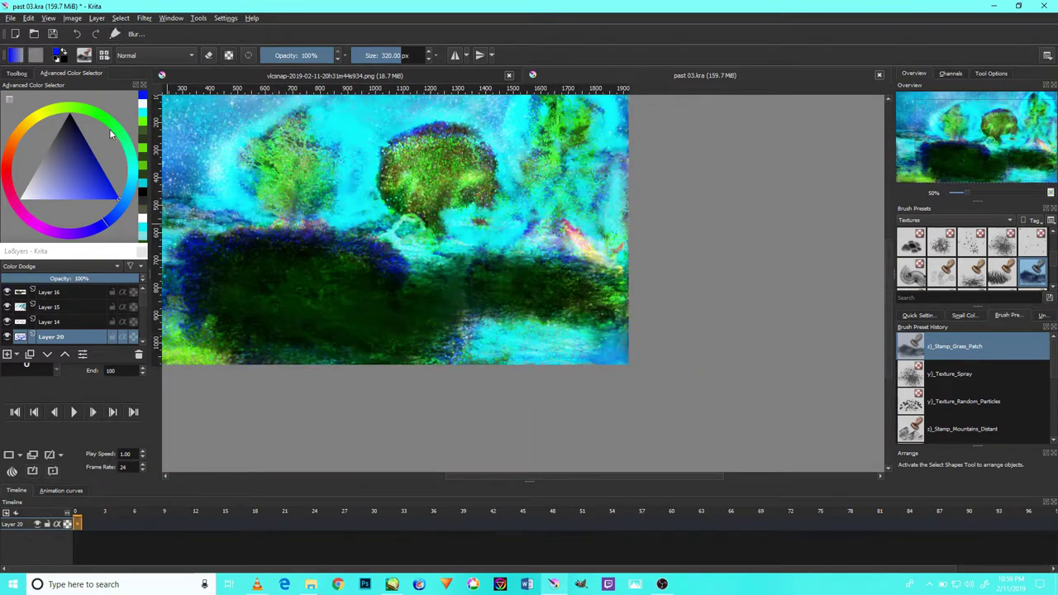
left_click(80, 110)
left_click_drag(203, 252, 541, 266)
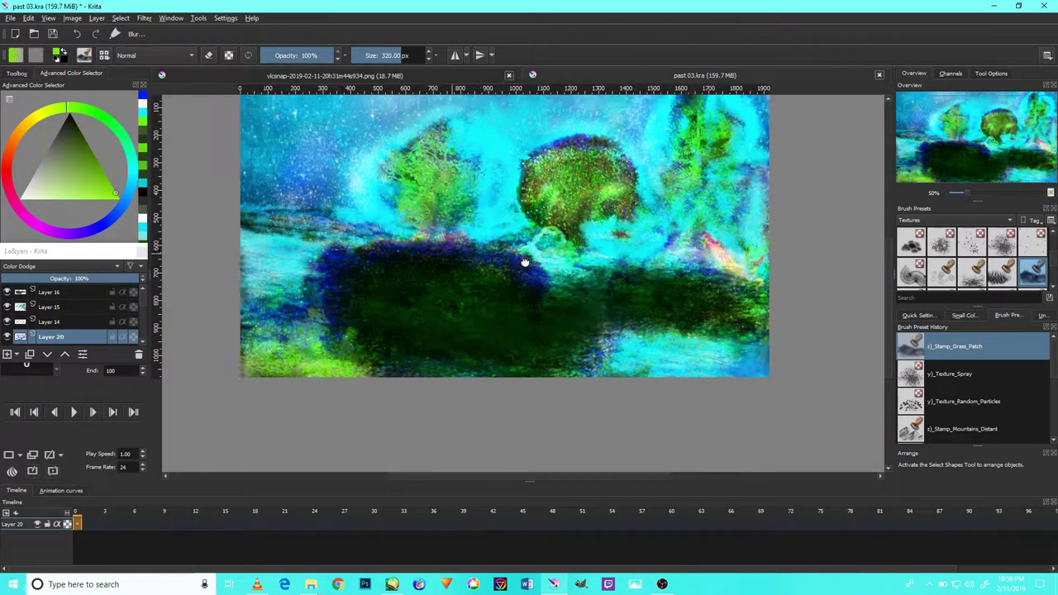
scroll(463, 256, "up", 5)
scroll(578, 177, "down", 2)
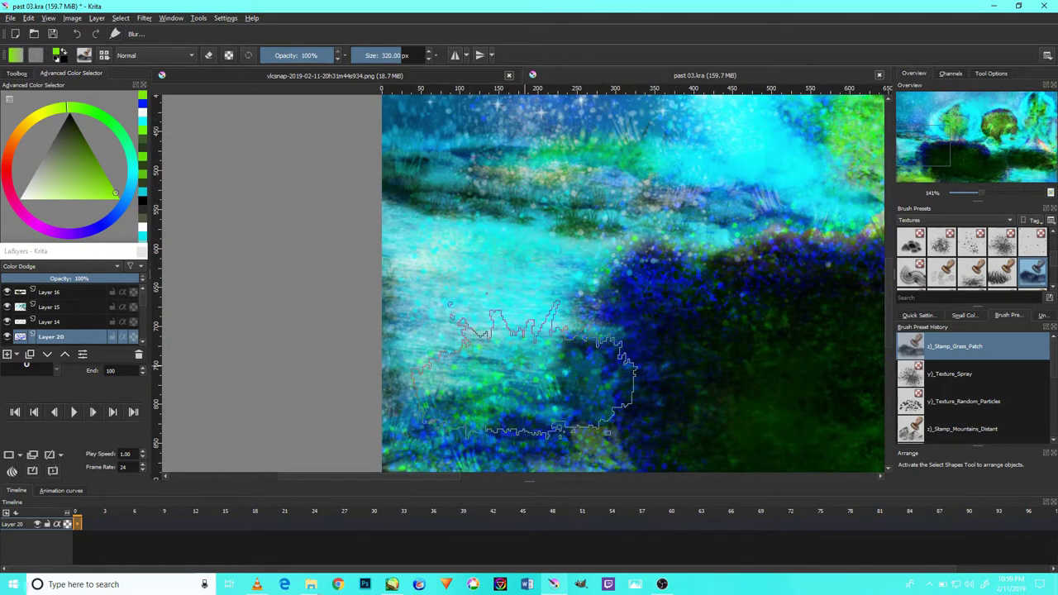
Pan to the cyan clearing and round tree, then select the z)_Stamp_Stylised_Tree brush
left_click_drag(578, 370, 578, 248)
left_click_drag(686, 376, 495, 305)
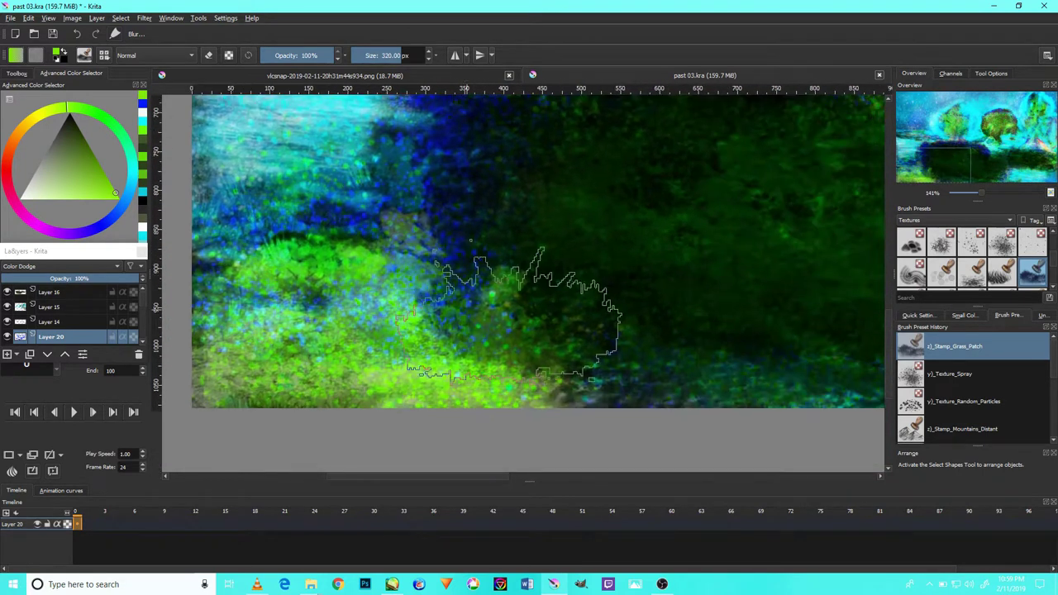
mouse_move(706, 347)
left_mouse_down()
mouse_move(600, 338)
mouse_move(602, 295)
left_mouse_up()
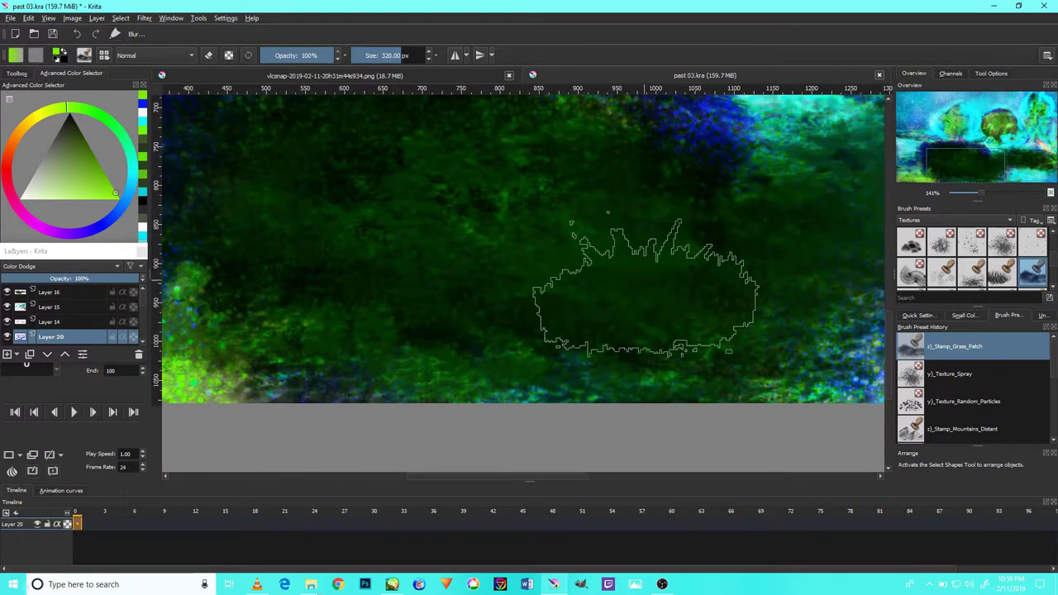
left_click_drag(715, 310, 650, 242)
left_click_drag(702, 319, 587, 337)
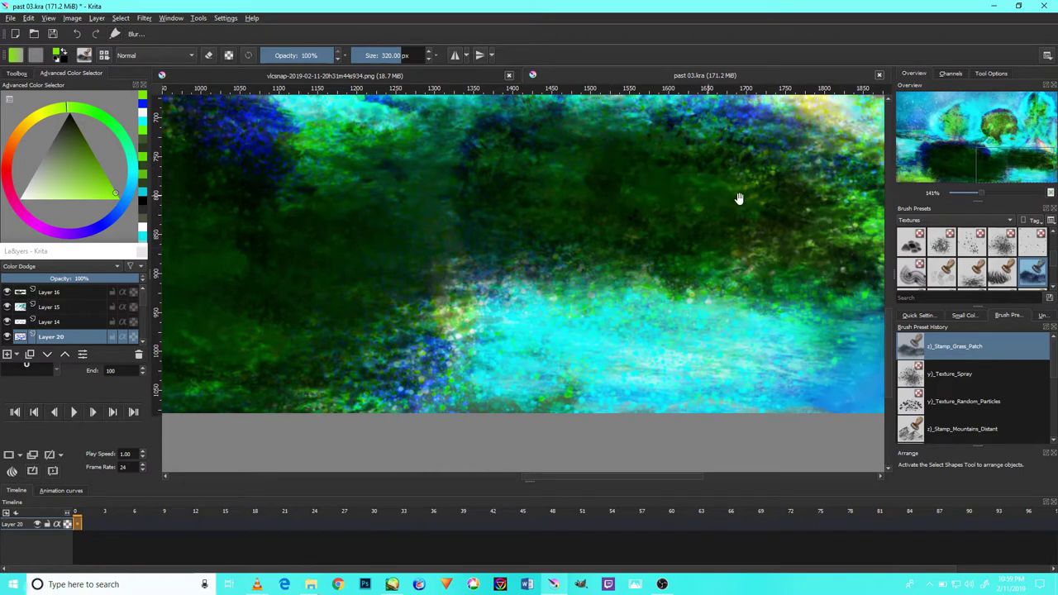
left_click_drag(732, 195, 684, 266)
mouse_move(644, 314)
left_mouse_down()
mouse_move(496, 372)
mouse_move(560, 438)
mouse_move(601, 194)
left_mouse_up()
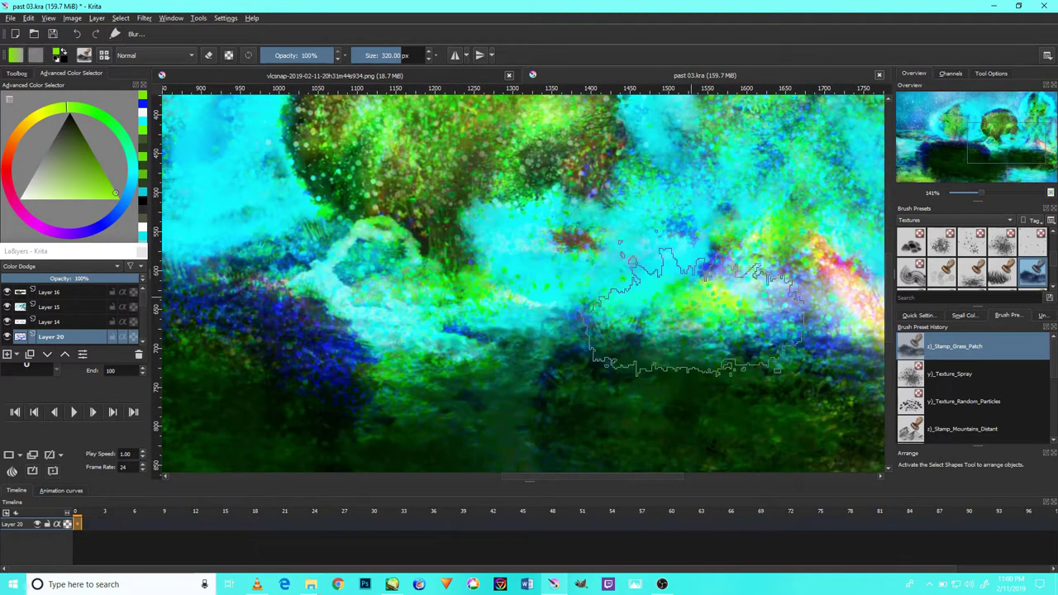
scroll(591, 326, "down", 5)
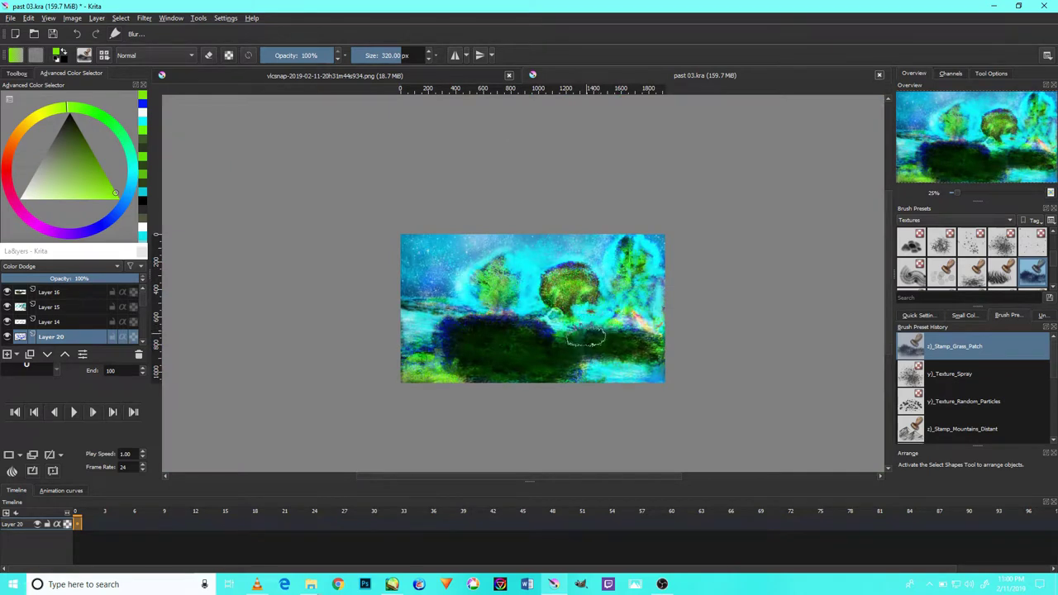
scroll(583, 337, "up", 4)
scroll(586, 298, "up", 3)
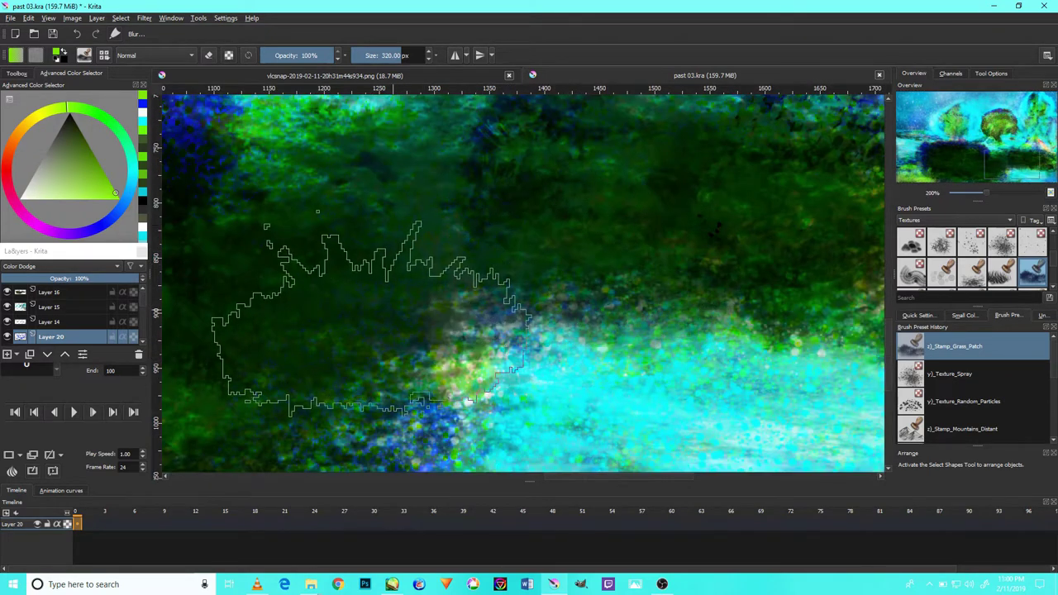
scroll(975, 276, "down", 2)
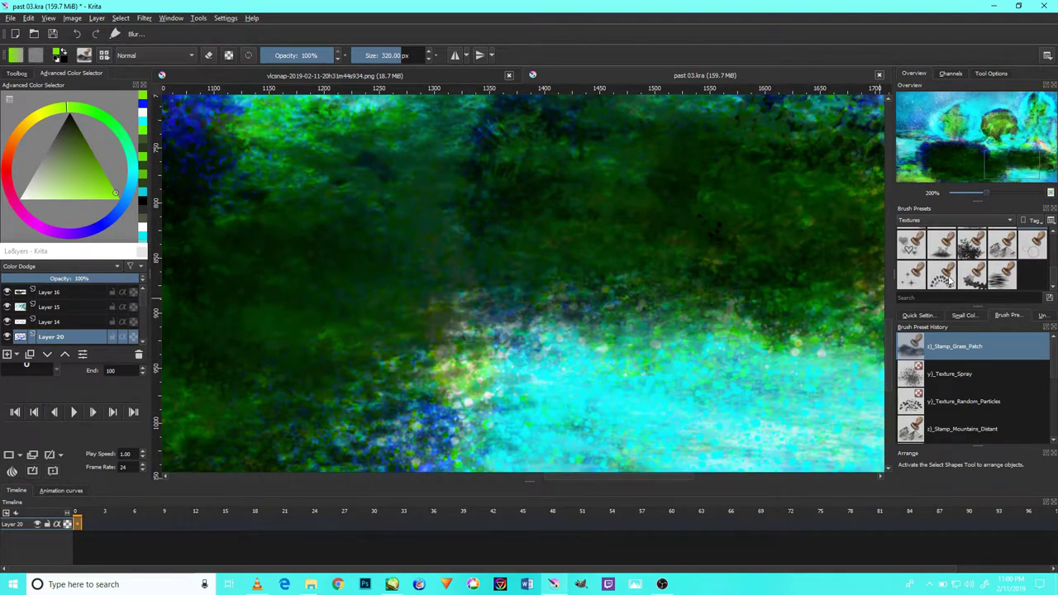
left_click(944, 279)
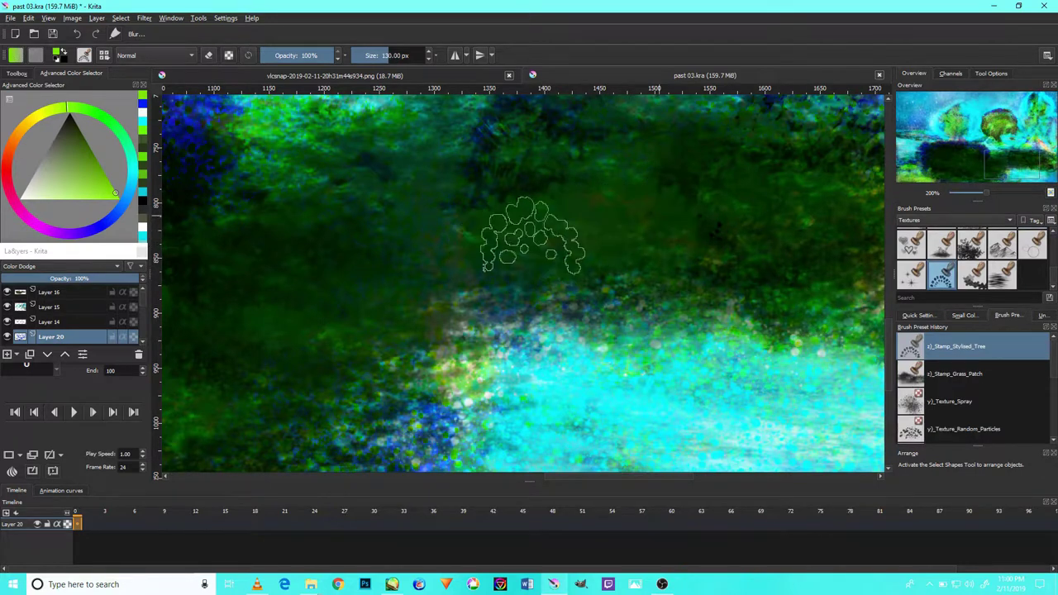
Sample a darker green from the left bush, then survey the right-hand trees
scroll(533, 235, "down", 2)
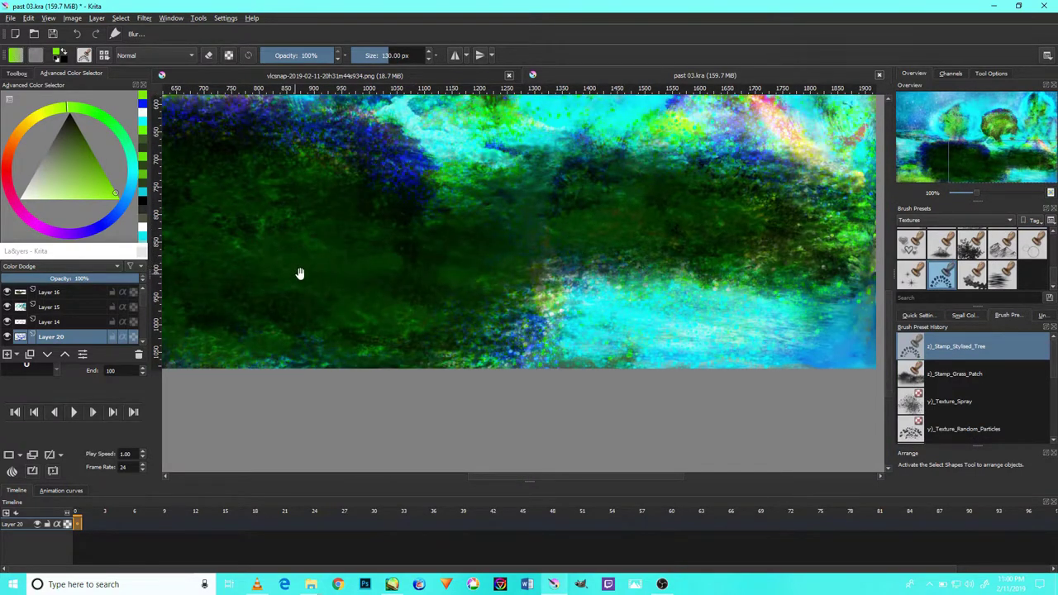
left_click_drag(300, 274, 660, 265)
left_click(492, 262, "ctrl")
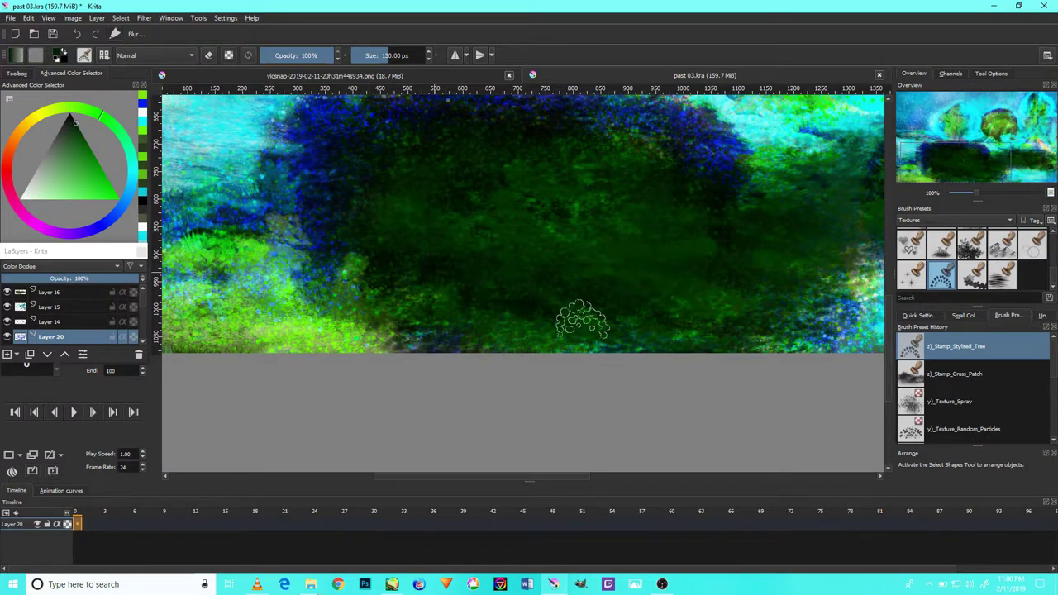
scroll(519, 267, "up", 3)
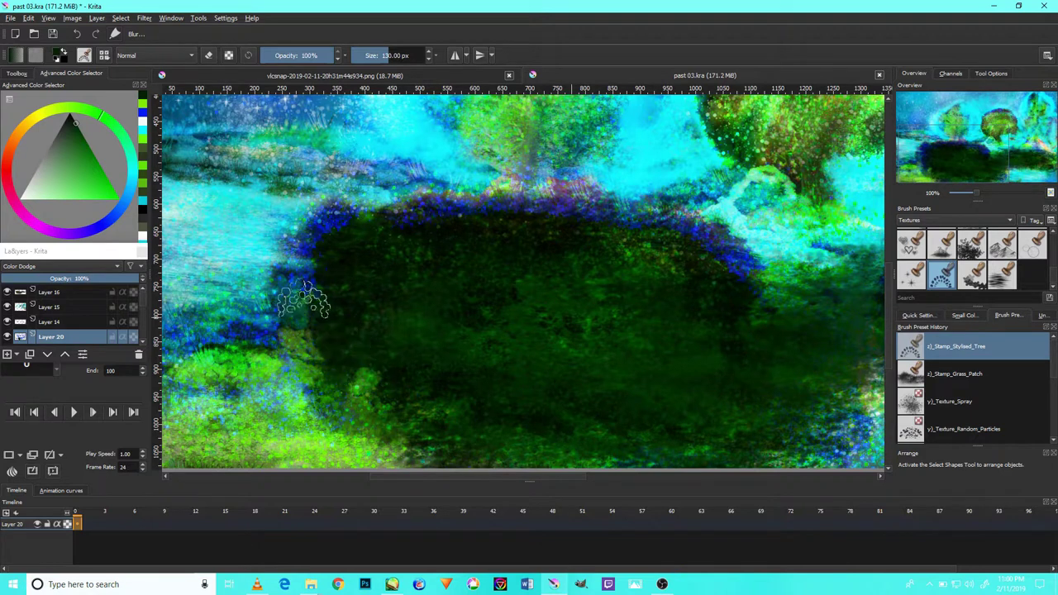
left_click_drag(758, 364, 672, 360)
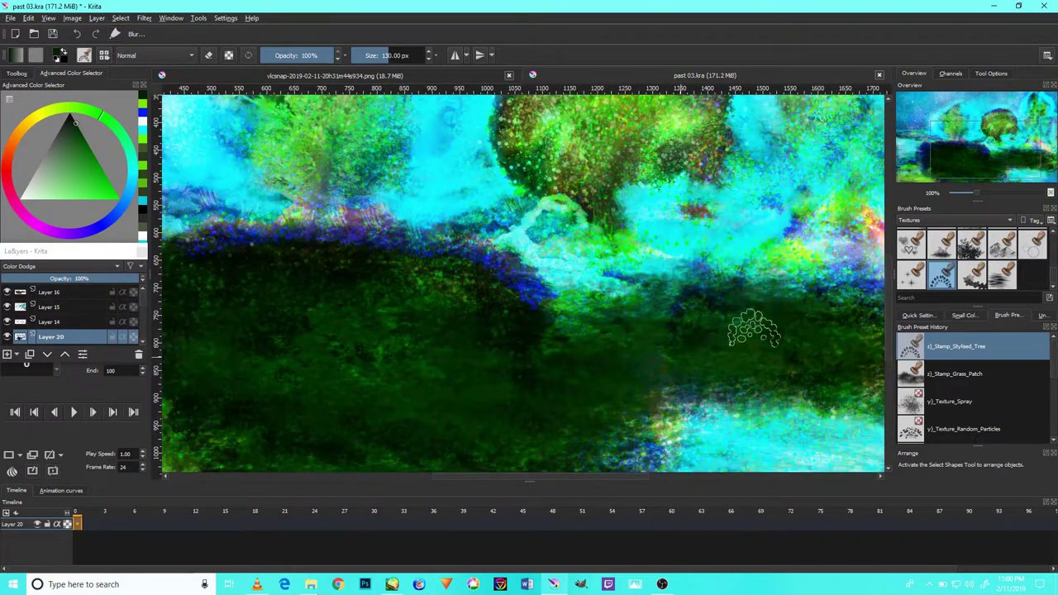
left_click_drag(741, 352, 559, 346)
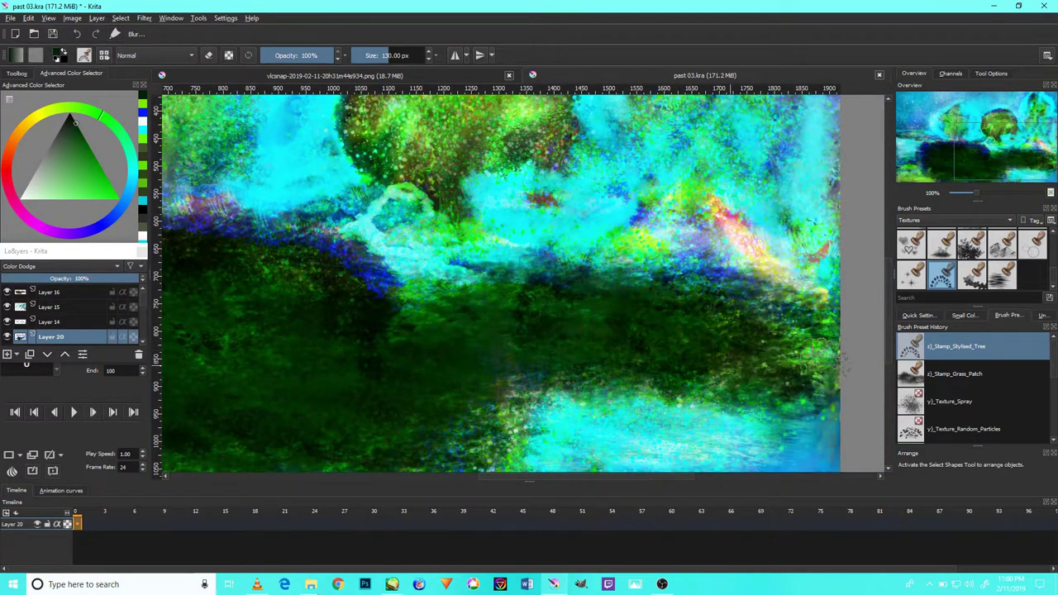
left_click_drag(442, 348, 551, 512)
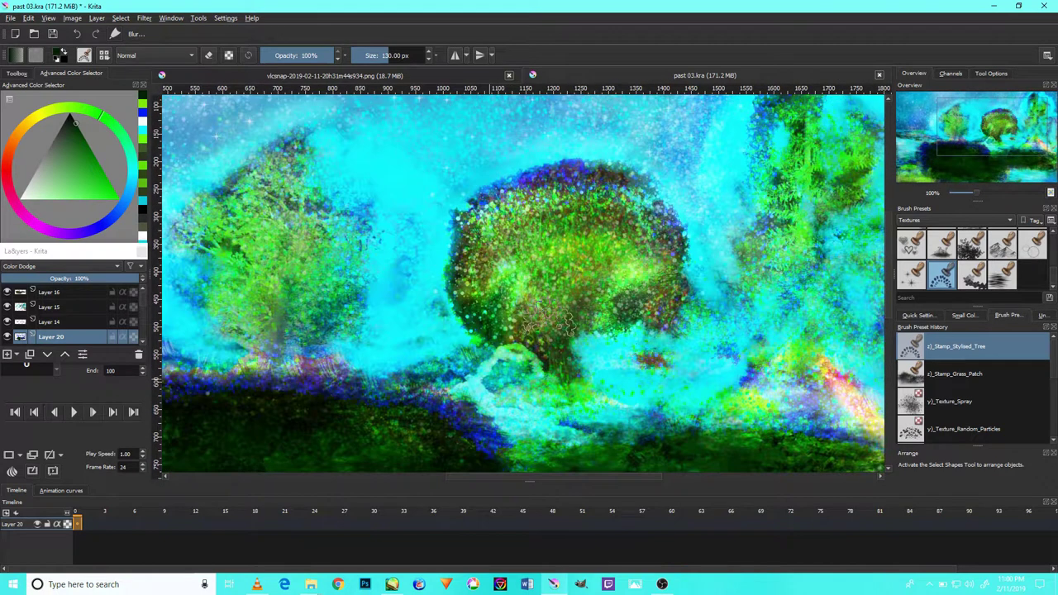
left_click_drag(702, 284, 591, 321)
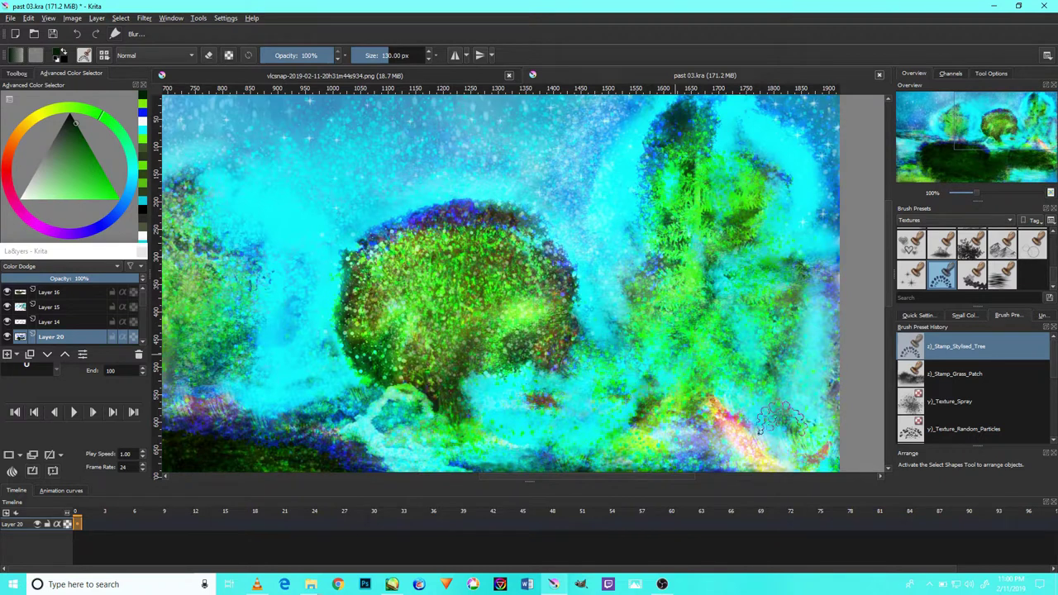
left_click_drag(616, 397, 699, 347)
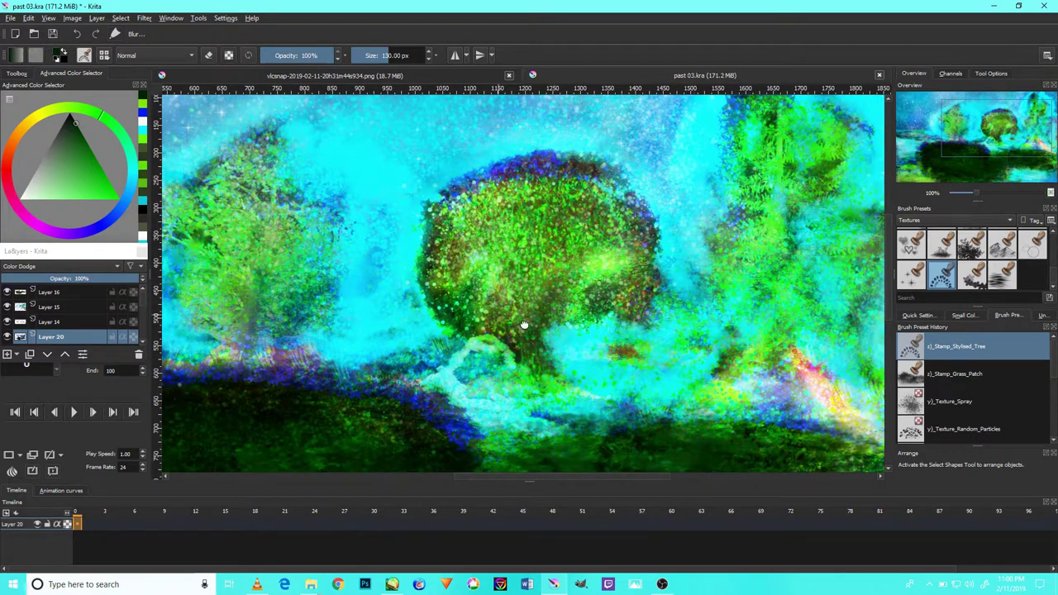
left_click_drag(494, 313, 655, 363)
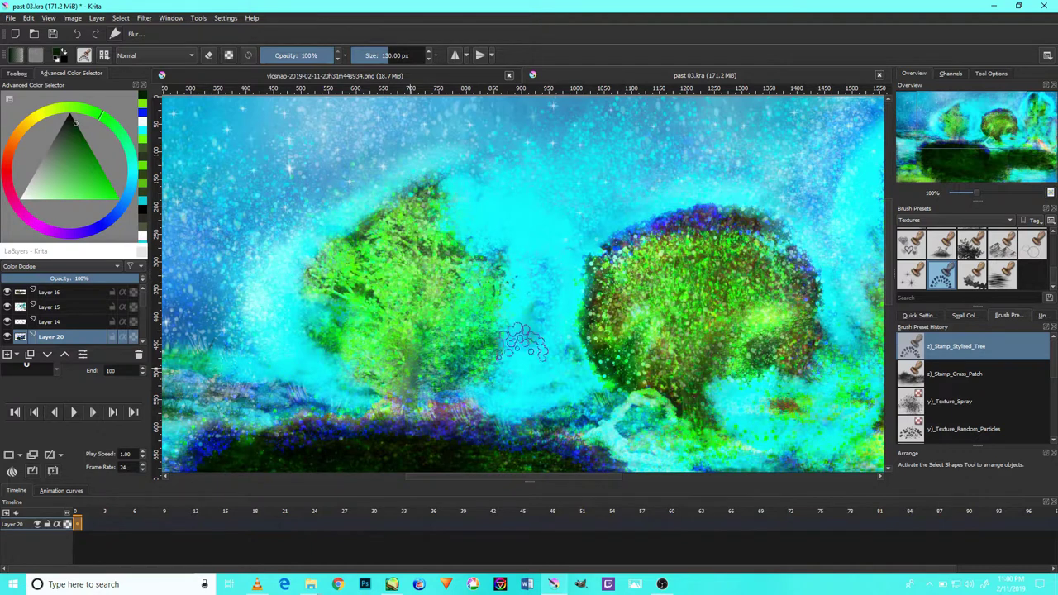
Zoom and pan between the right foreground and left side of the painting
scroll(616, 256, "down", 3)
scroll(613, 366, "up", 4)
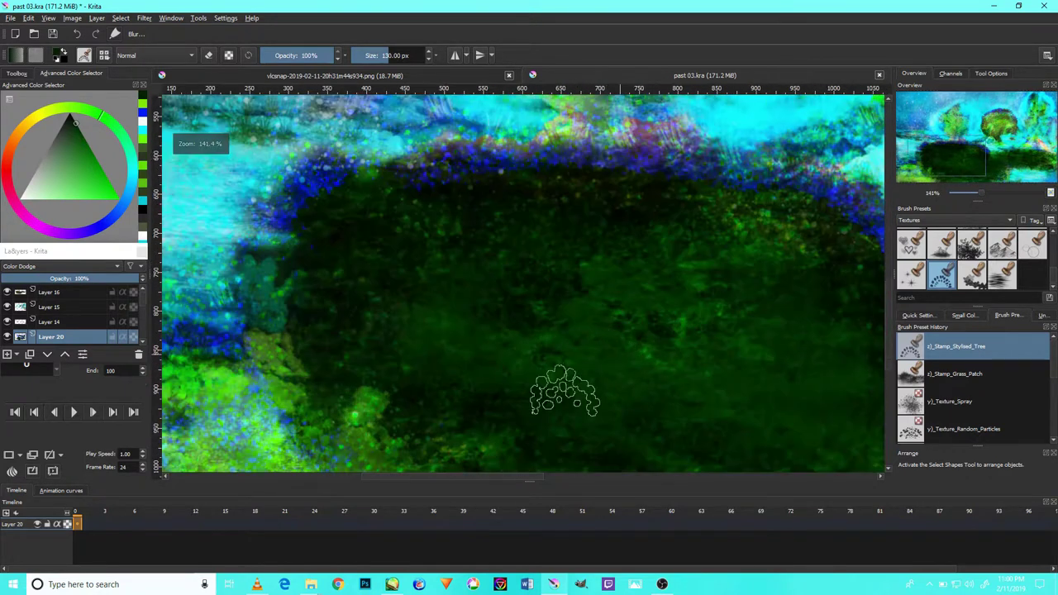
scroll(702, 347, "down", 3)
mouse_move(697, 313)
left_mouse_down()
mouse_move(534, 331)
mouse_move(609, 382)
mouse_move(760, 382)
left_mouse_up()
left_click_drag(227, 387, 423, 366)
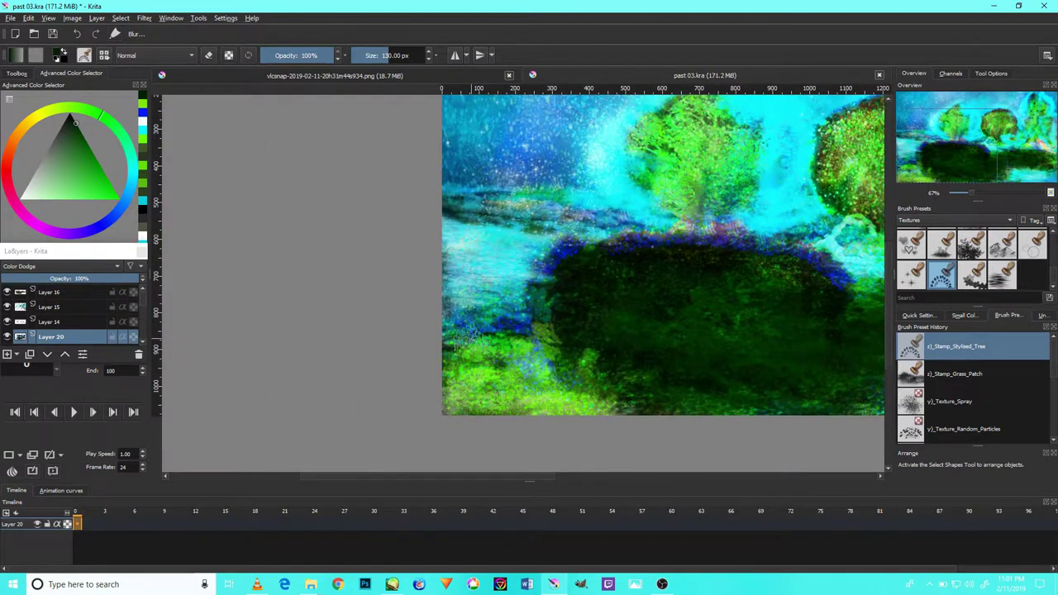
scroll(511, 334, "up", 3)
left_click_drag(459, 334, 219, 336)
scroll(625, 312, "up", 2)
scroll(626, 314, "up", 2)
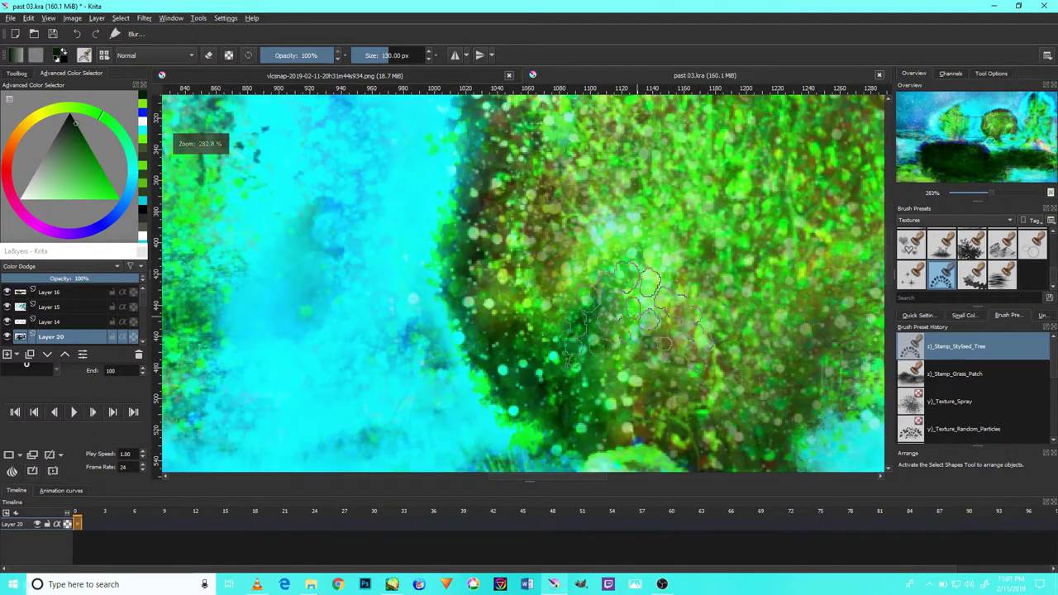
scroll(632, 317, "down", 2)
Centre on the round tree, pick a mid green, and add a layer above Layer 20
mouse_move(702, 309)
left_mouse_down()
mouse_move(541, 348)
mouse_move(396, 267)
left_mouse_up()
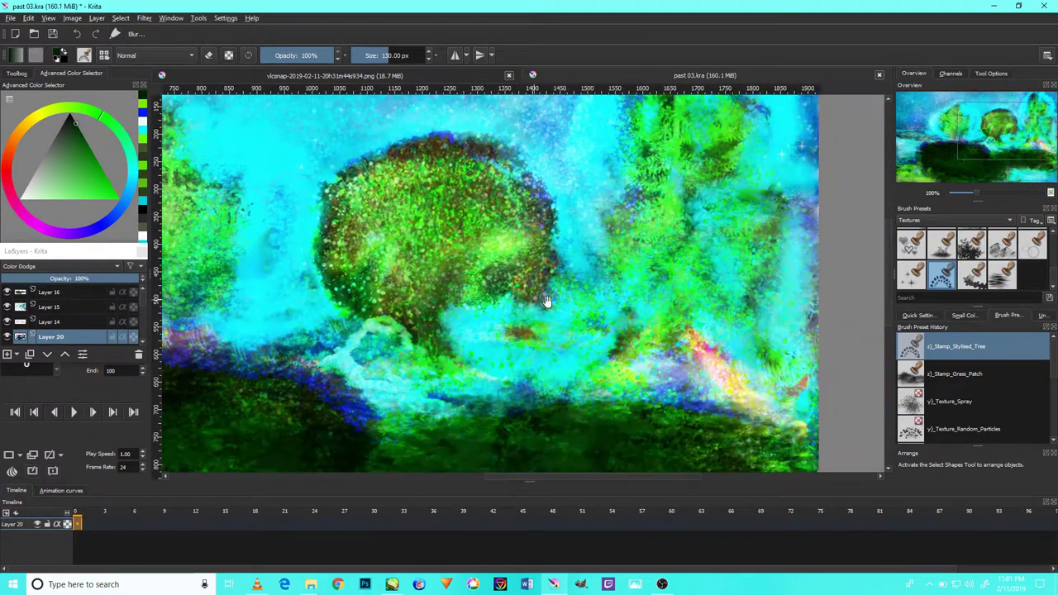
left_click_drag(583, 370, 513, 240)
mouse_move(575, 263)
left_mouse_down()
mouse_move(576, 373)
mouse_move(651, 315)
left_mouse_up()
left_click(538, 308, "ctrl")
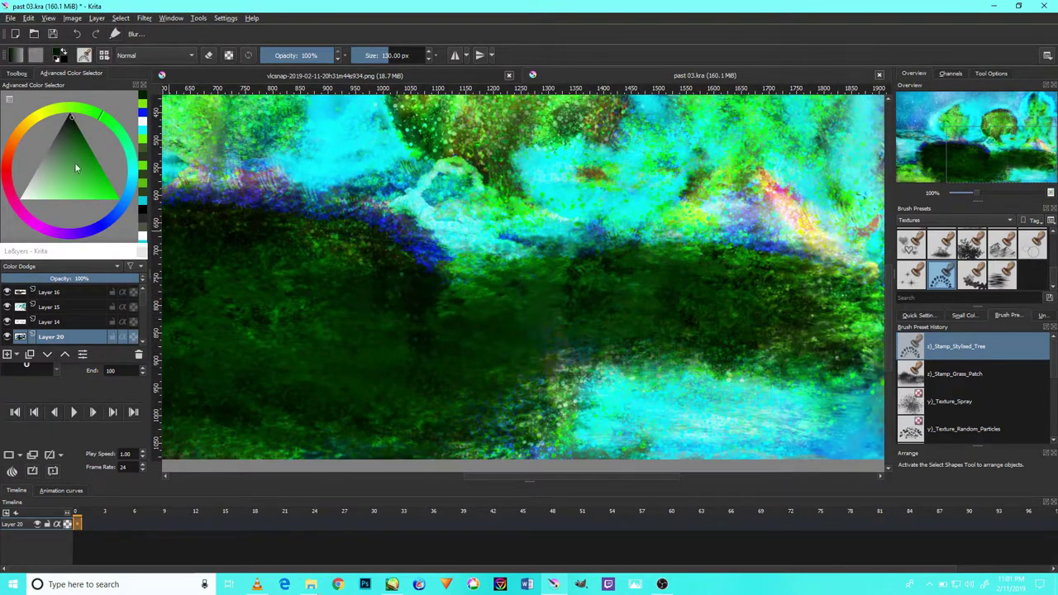
left_click_drag(76, 168, 88, 152)
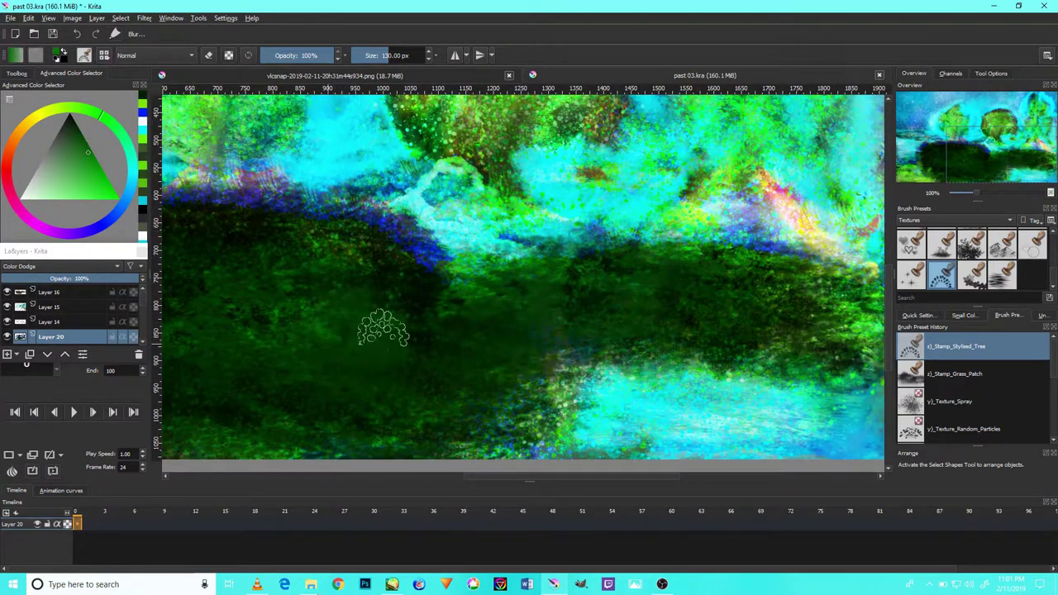
left_click(9, 357)
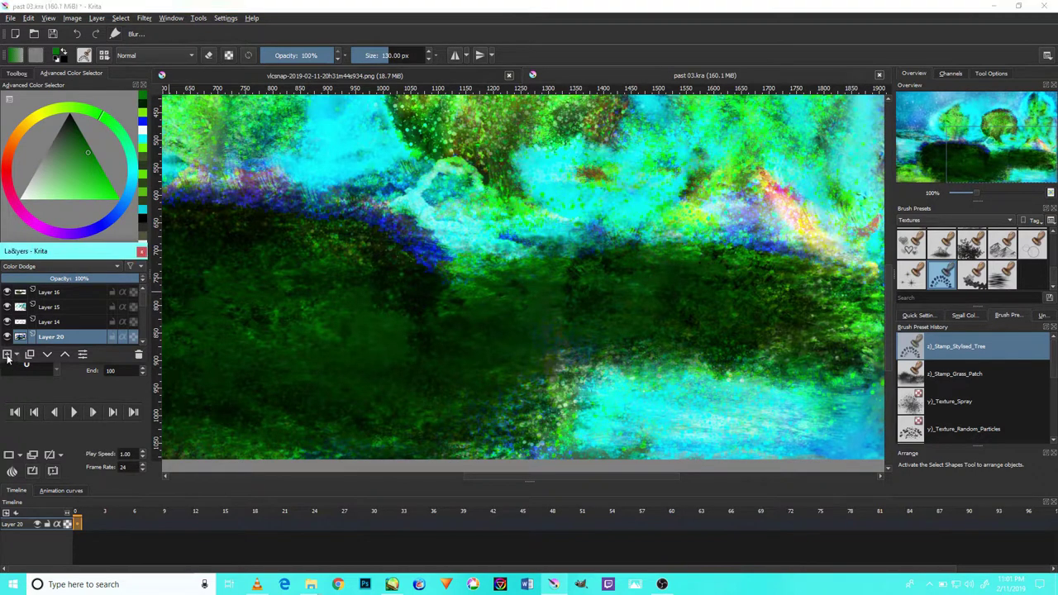
Set the new layer's blending mode to Darken and pan over the dark foreground
left_click(54, 265)
left_click(51, 297)
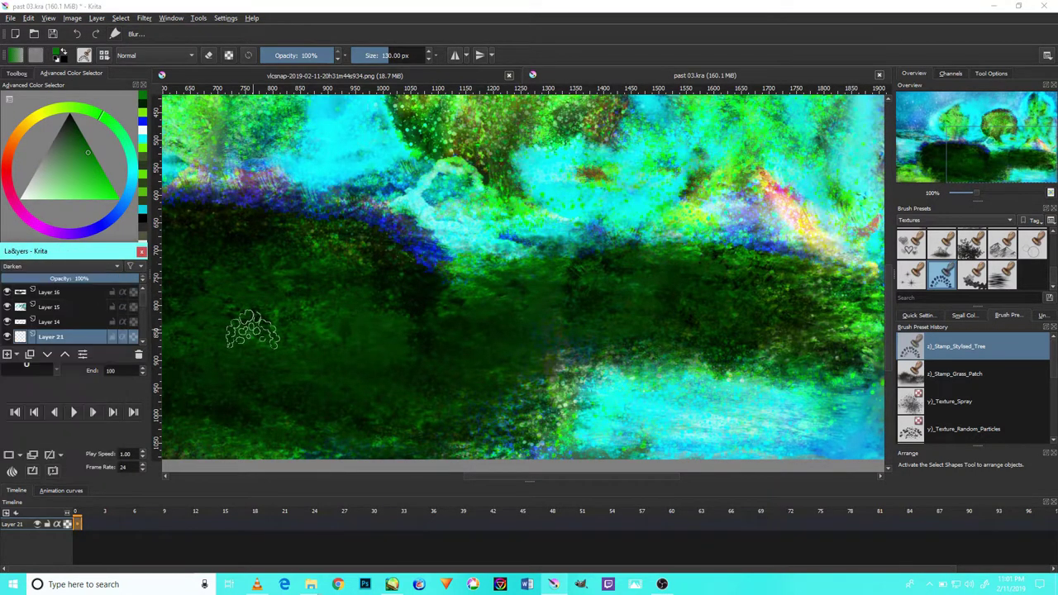
left_click_drag(327, 336, 413, 338)
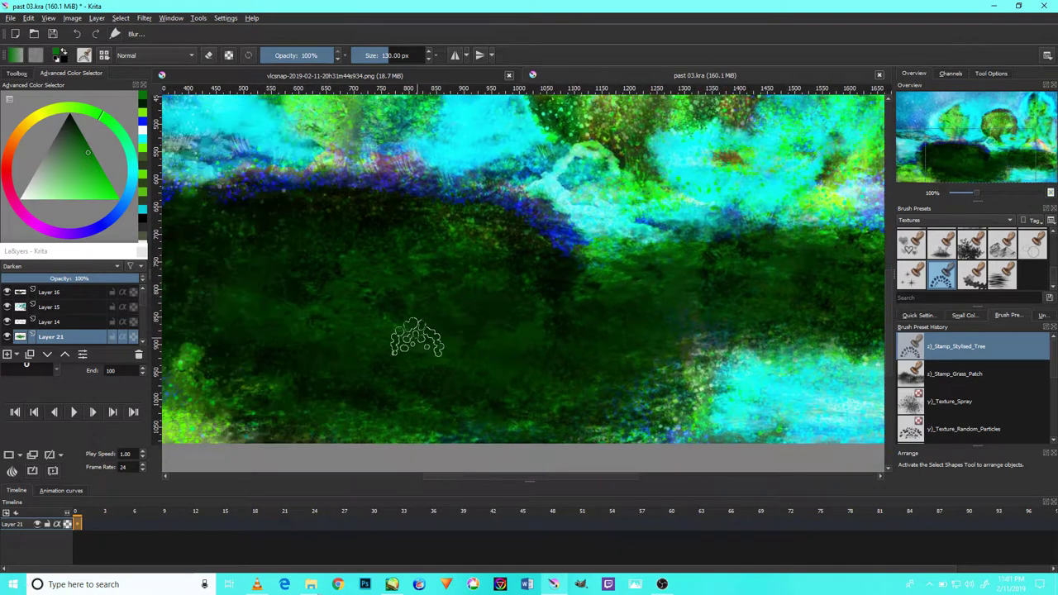
left_click_drag(338, 341, 451, 374)
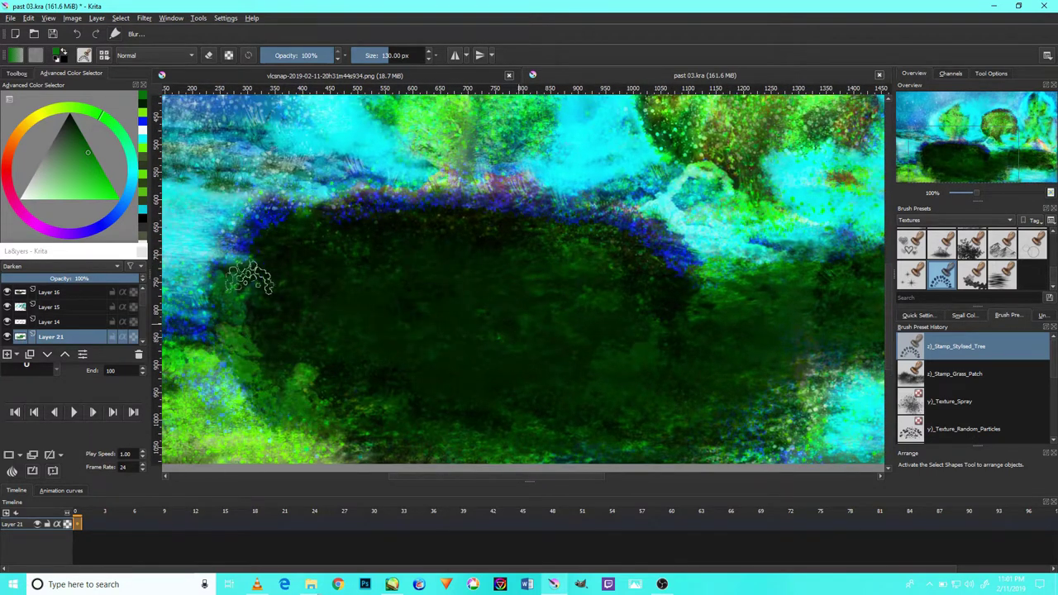
scroll(609, 286, "down", 2)
scroll(448, 401, "down", 1)
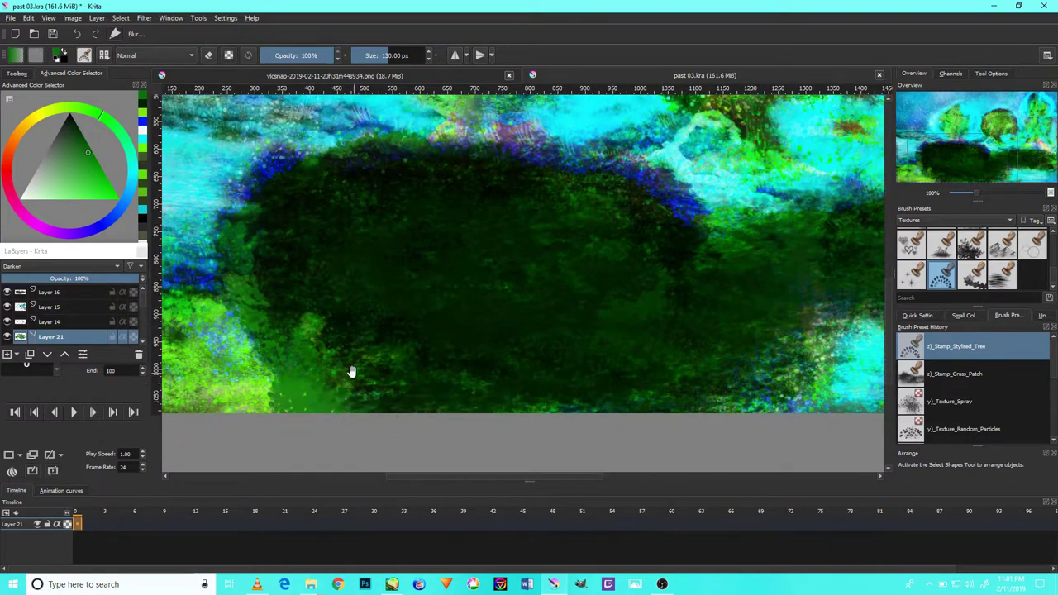
left_click_drag(349, 371, 608, 353)
scroll(482, 380, "right", 5)
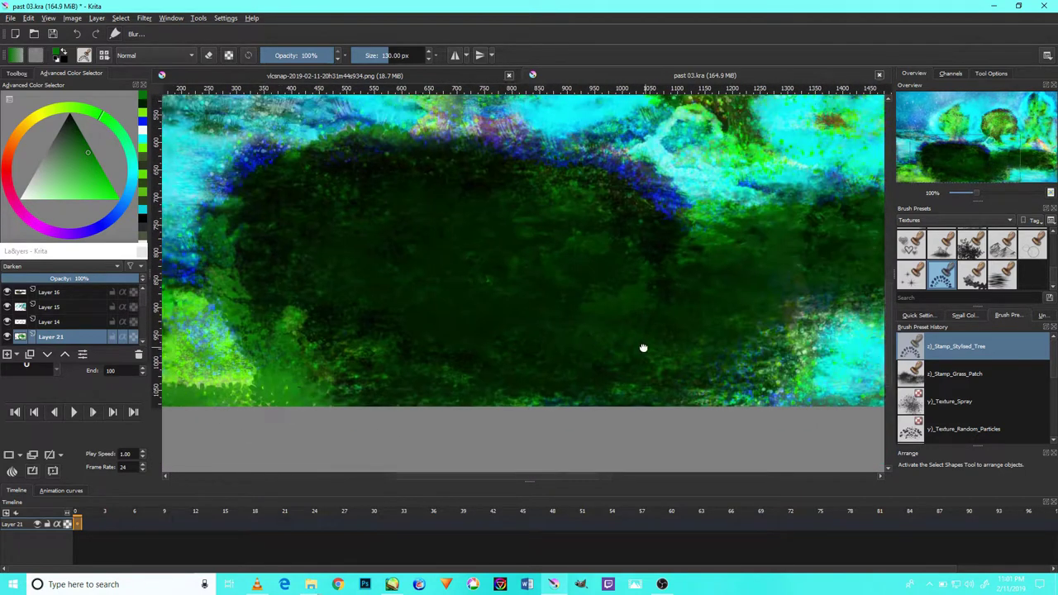
scroll(583, 335, "right", 5)
scroll(633, 354, "up", 2)
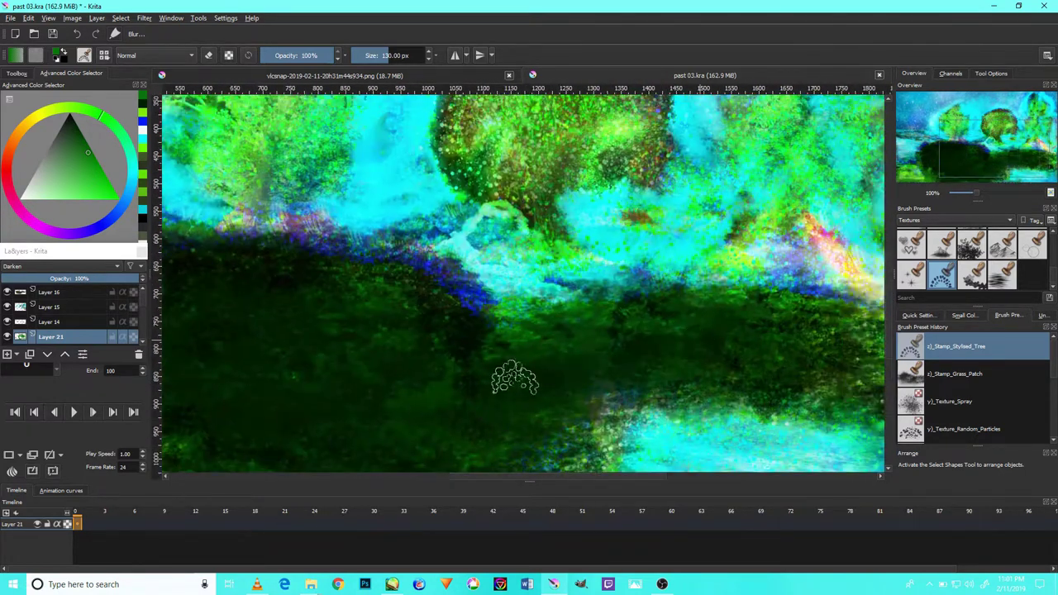
scroll(661, 330, "right", 3)
scroll(661, 331, "down", 1)
Try dark green tree stamps across the middle-right and water's edge, then undo them
mouse_move(713, 354)
left_mouse_down()
mouse_move(793, 331)
mouse_move(703, 295)
mouse_move(578, 301)
left_mouse_up()
left_click_drag(756, 373, 688, 376)
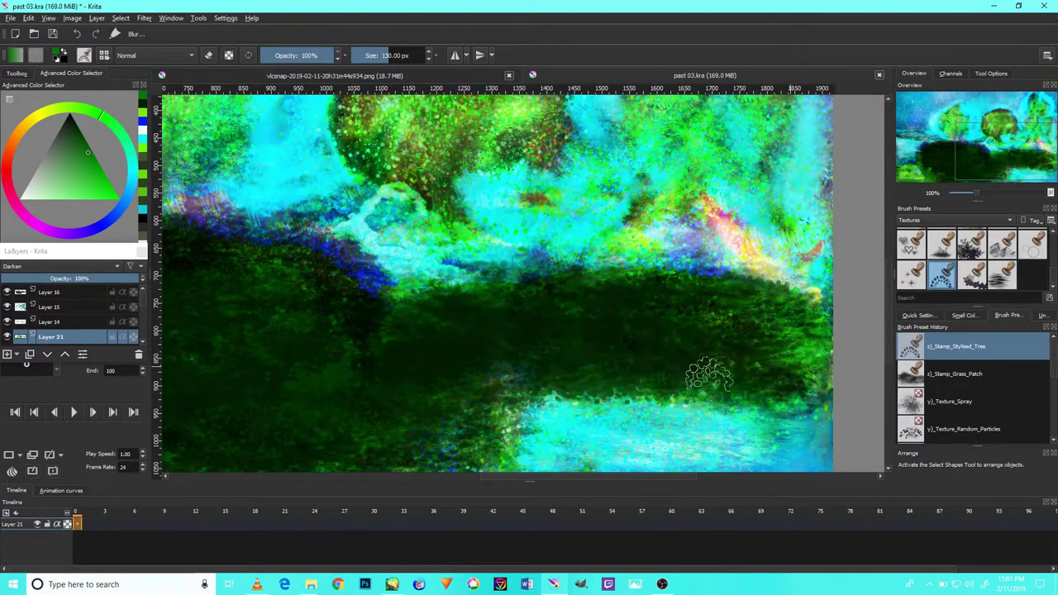
scroll(715, 371, "up", 2)
key("ctrl+z")
key("ctrl+z")
key("ctrl+z")
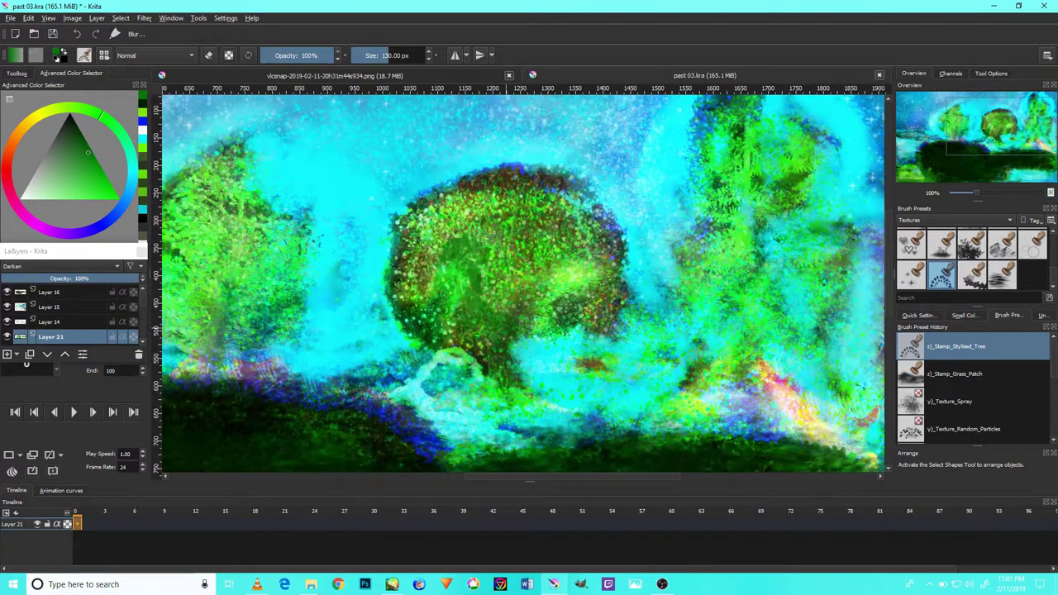
Shade the round tree, right-hand tree and left tree with dark green stamp strokes
mouse_move(570, 239)
left_mouse_down()
mouse_move(450, 272)
mouse_move(570, 240)
mouse_move(512, 314)
mouse_move(464, 302)
left_mouse_up()
left_click_drag(701, 291, 625, 325)
left_click_drag(653, 174, 628, 380)
left_click_drag(719, 149, 735, 364)
left_click_drag(694, 231, 620, 372)
left_click_drag(670, 140, 727, 231)
left_click_drag(628, 108, 645, 248)
left_click_drag(570, 256, 768, 281)
left_click_drag(388, 265, 248, 380)
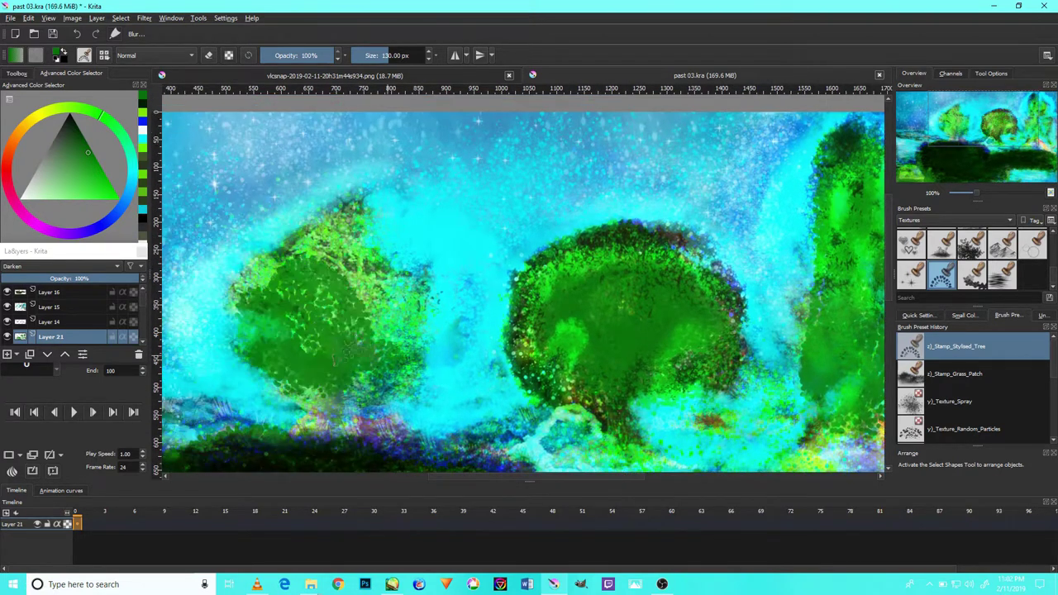
Lower Layer 21 to 65% opacity and add dark green stamps on the left tree and foreground
left_click_drag(87, 278, 95, 279)
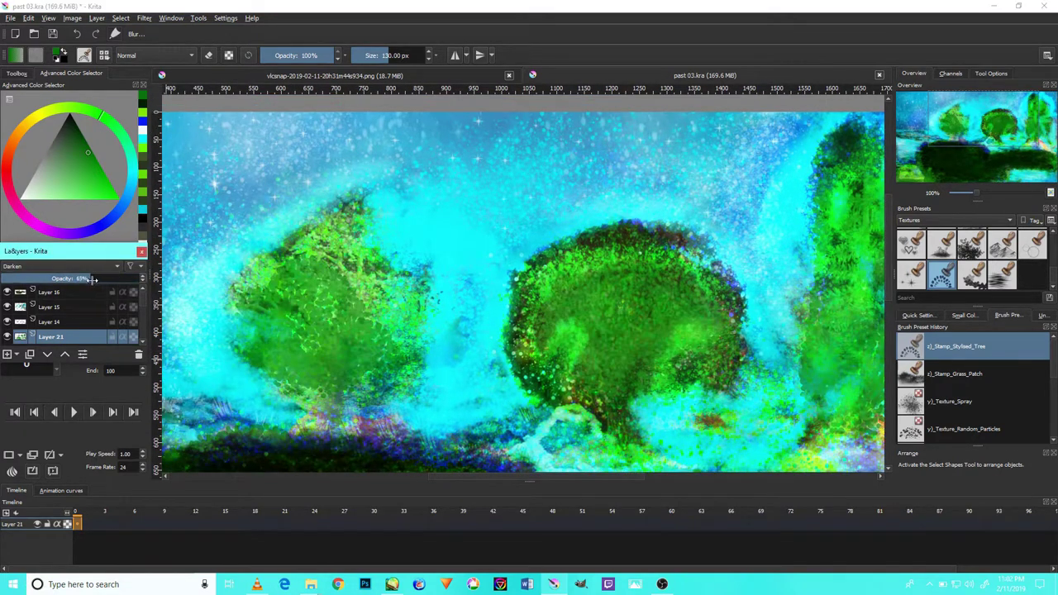
left_click_drag(396, 327, 261, 282)
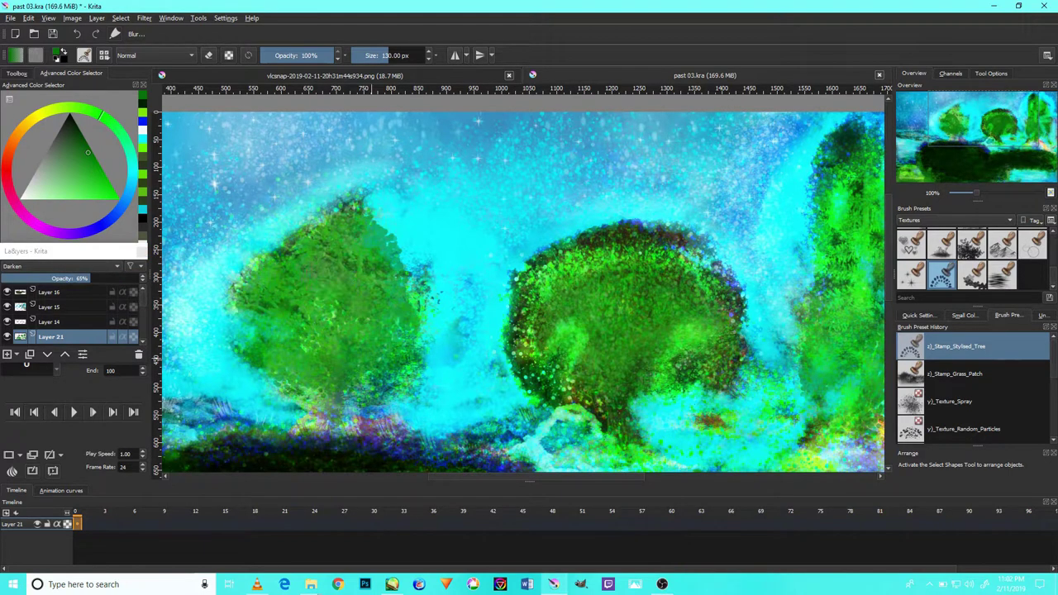
scroll(454, 405, "down", 4)
scroll(455, 439, "up", 6)
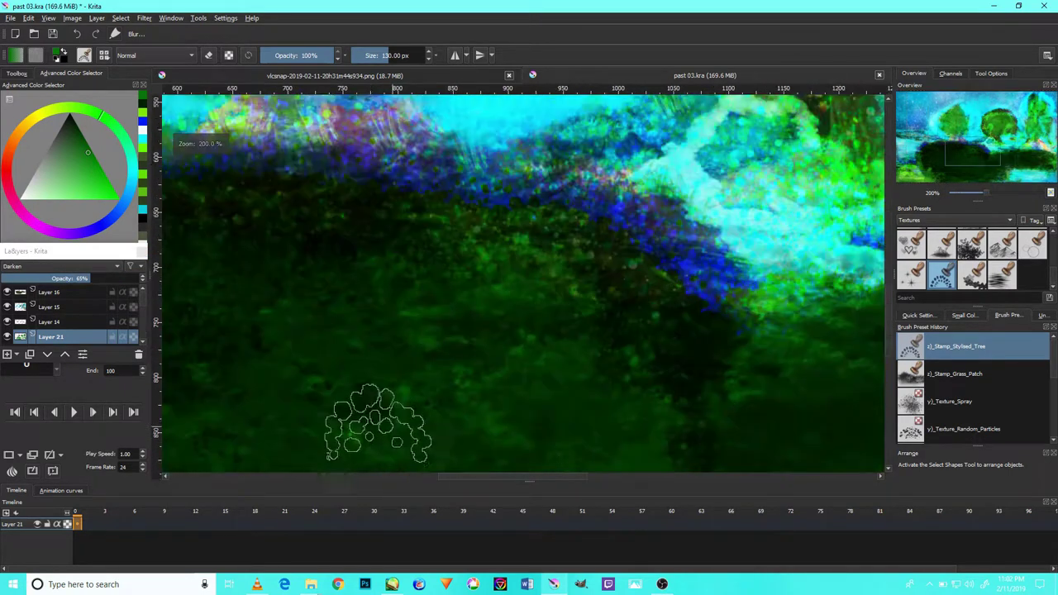
scroll(748, 356, "down", 1)
left_click(628, 319)
Pan and scroll around the painting to check the foreground, trees and sky
left_click_drag(680, 347, 505, 345)
scroll(673, 359, "right", 5)
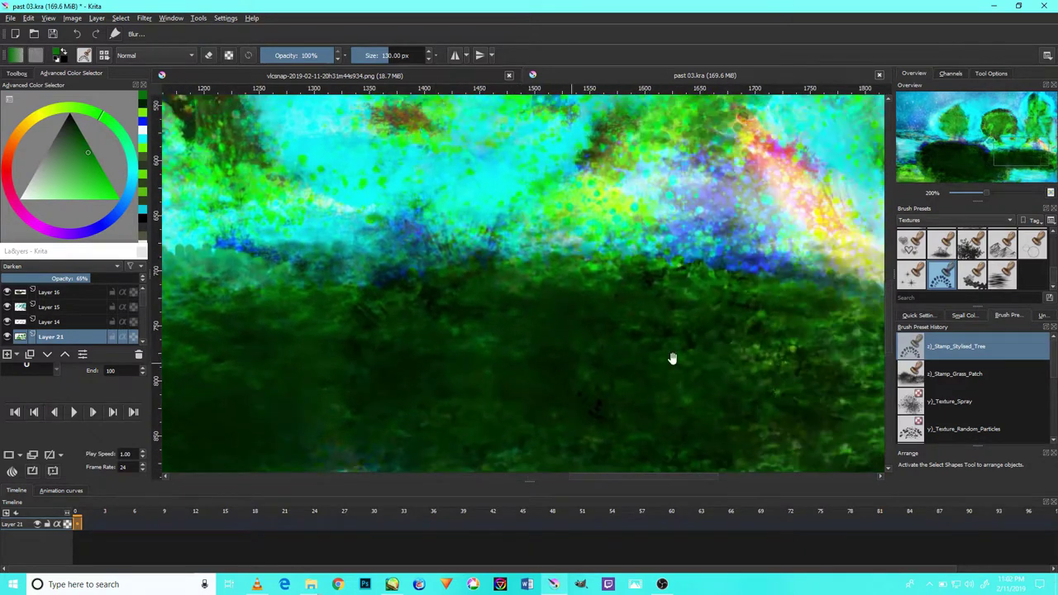
scroll(694, 372, "right", 5)
mouse_move(330, 237)
left_mouse_down()
mouse_move(562, 314)
mouse_move(715, 262)
left_mouse_up()
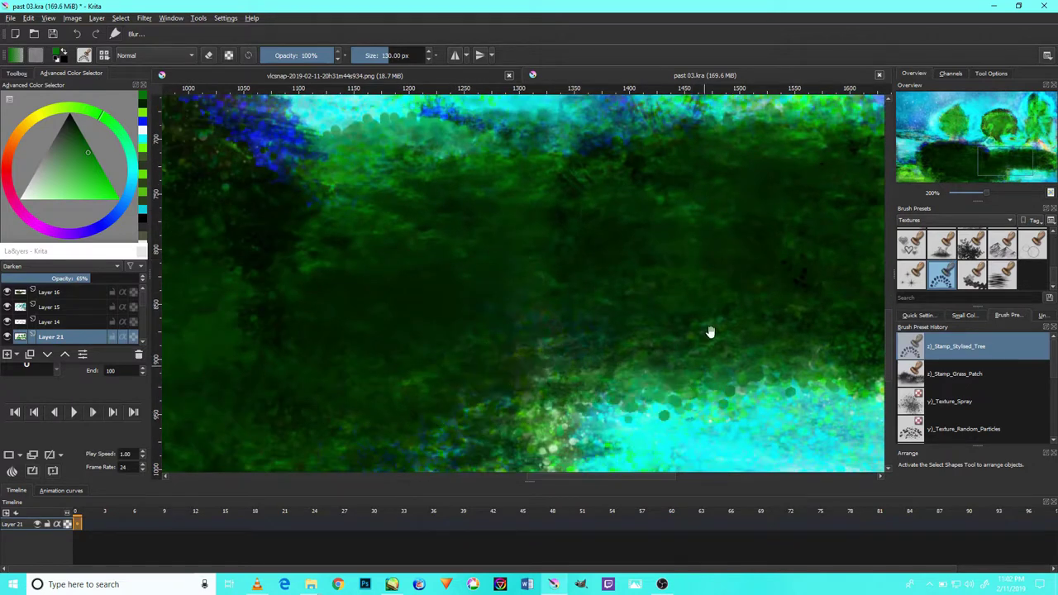
scroll(708, 331, "down", 3)
scroll(570, 297, "left", 1)
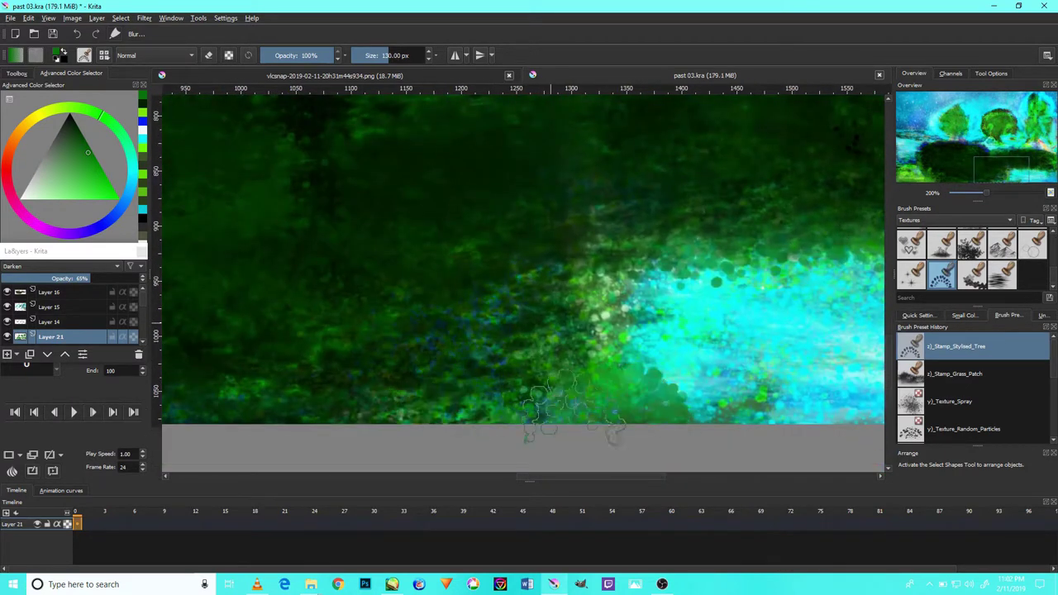
scroll(551, 347, "left", 4)
scroll(491, 366, "up", 3)
scroll(529, 369, "up", 2)
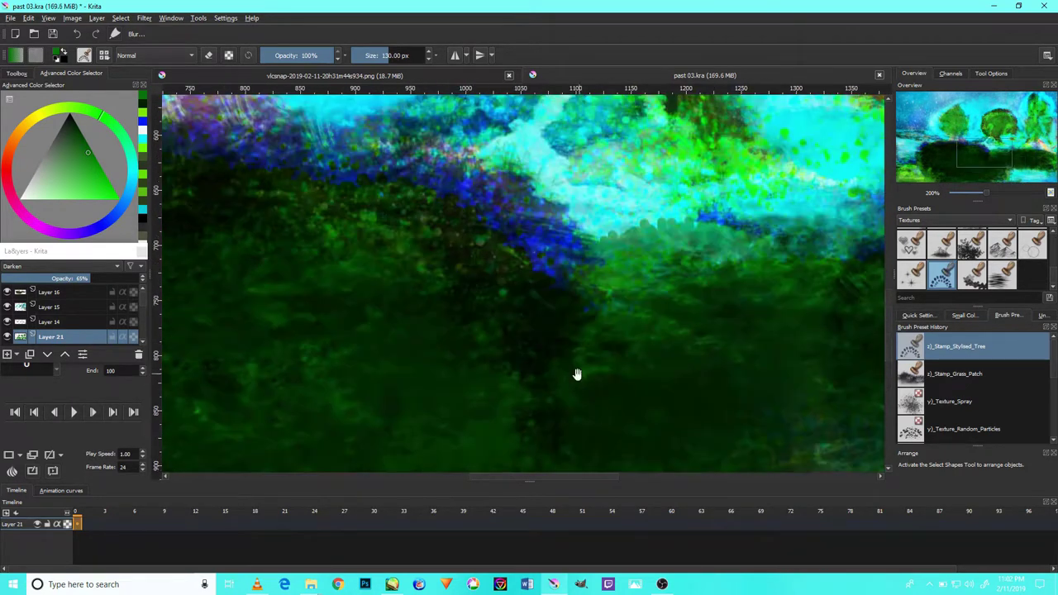
scroll(541, 269, "left", 4)
scroll(479, 297, "left", 4)
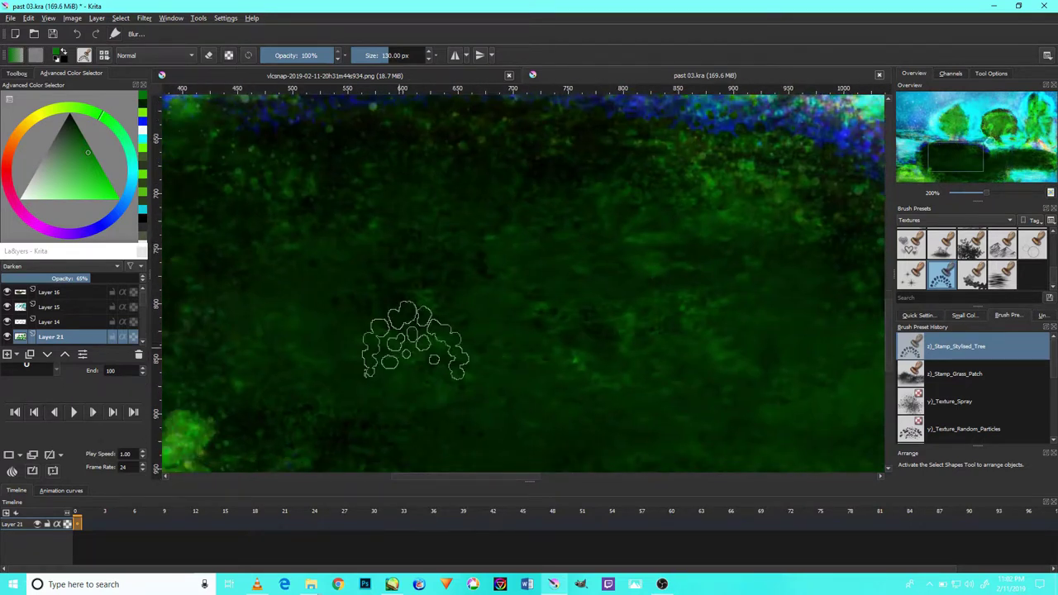
scroll(454, 335, "left", 4)
scroll(454, 334, "down", 2)
scroll(355, 388, "down", 2)
scroll(611, 289, "down", 3)
scroll(622, 286, "up", 2)
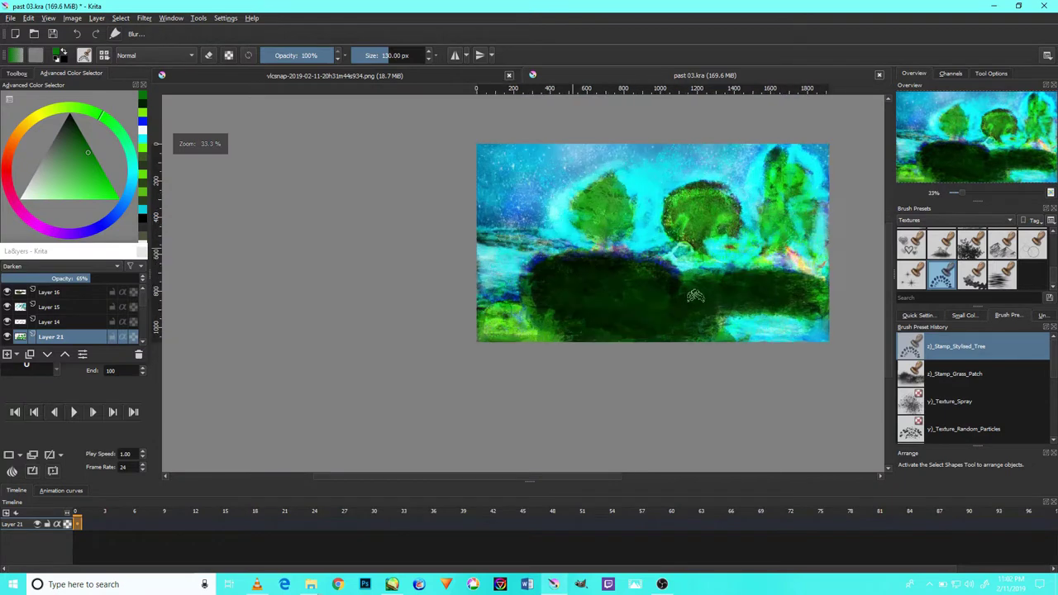
scroll(711, 297, "up", 2)
mouse_move(701, 292)
left_mouse_down()
mouse_move(508, 326)
mouse_move(488, 470)
left_mouse_up()
mouse_move(314, 330)
left_mouse_down()
mouse_move(388, 338)
mouse_move(388, 351)
left_mouse_up()
mouse_move(309, 355)
left_mouse_down()
mouse_move(383, 355)
mouse_move(515, 281)
left_mouse_up()
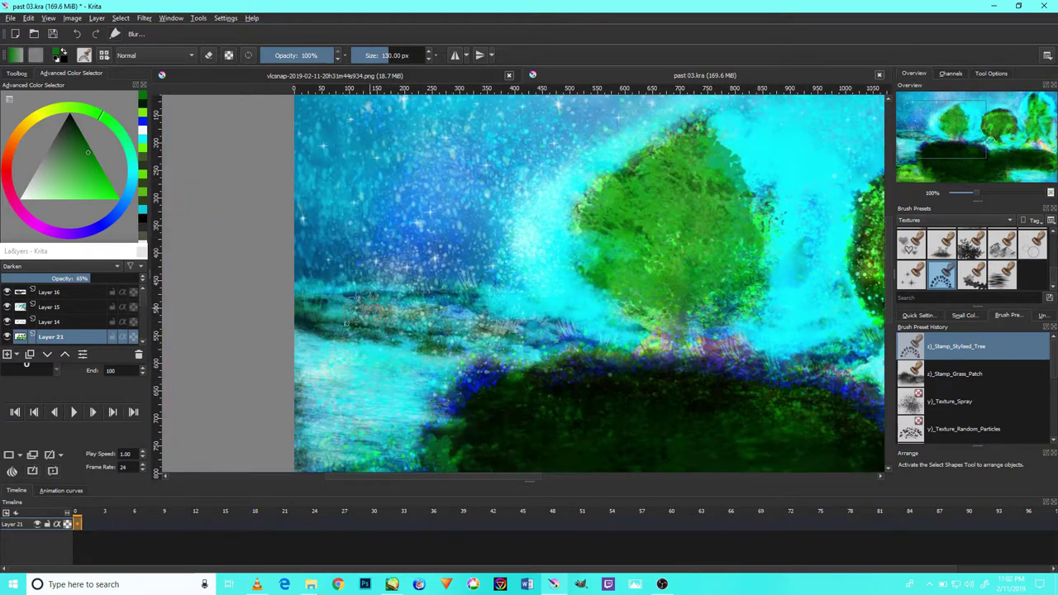
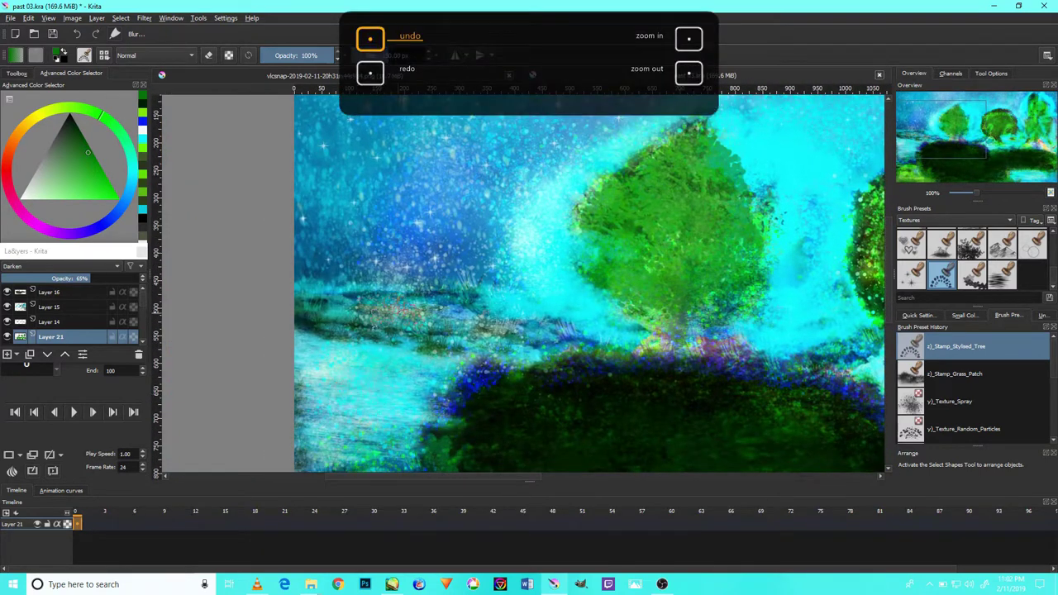
Zoom in on the river up close, then zoom back out to 100%
key("plus")
key("plus")
key("plus")
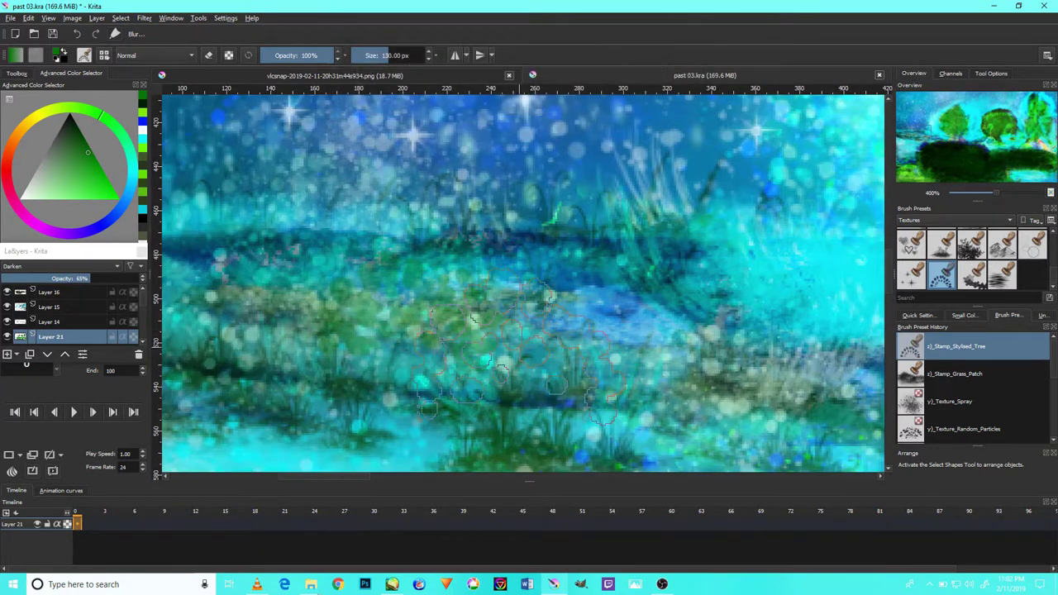
left_click_drag(376, 314, 538, 296)
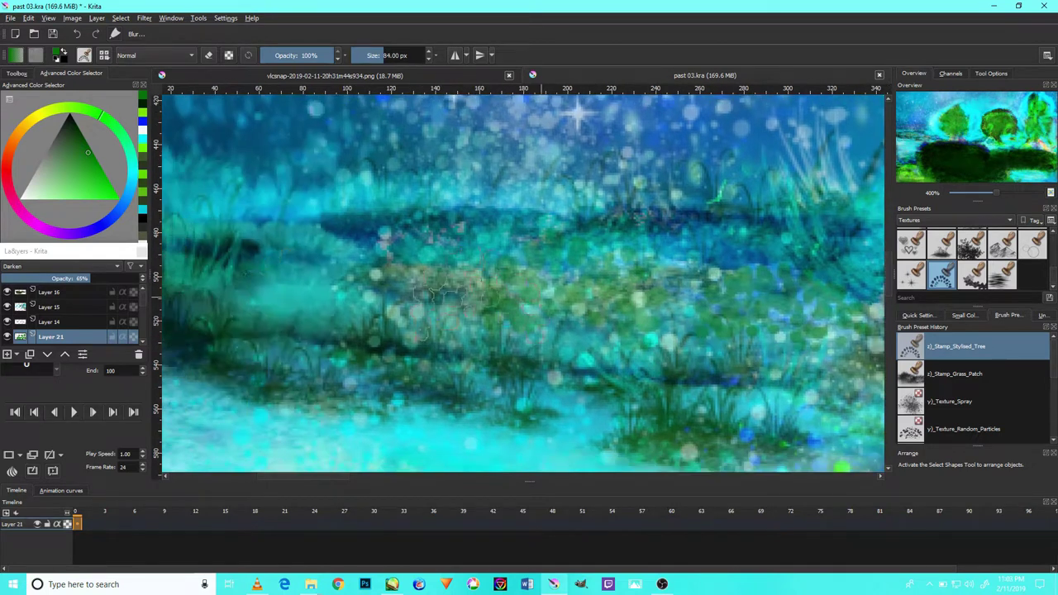
key("1")
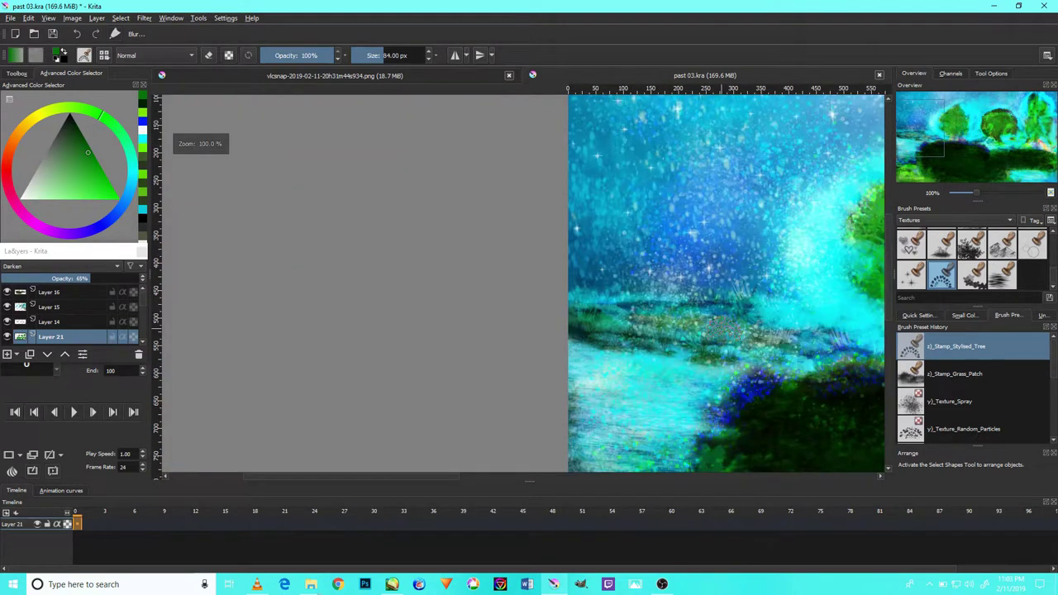
scroll(673, 303, "down", 1)
scroll(675, 352, "down", 2)
scroll(628, 351, "down", 1)
scroll(578, 347, "up", 5)
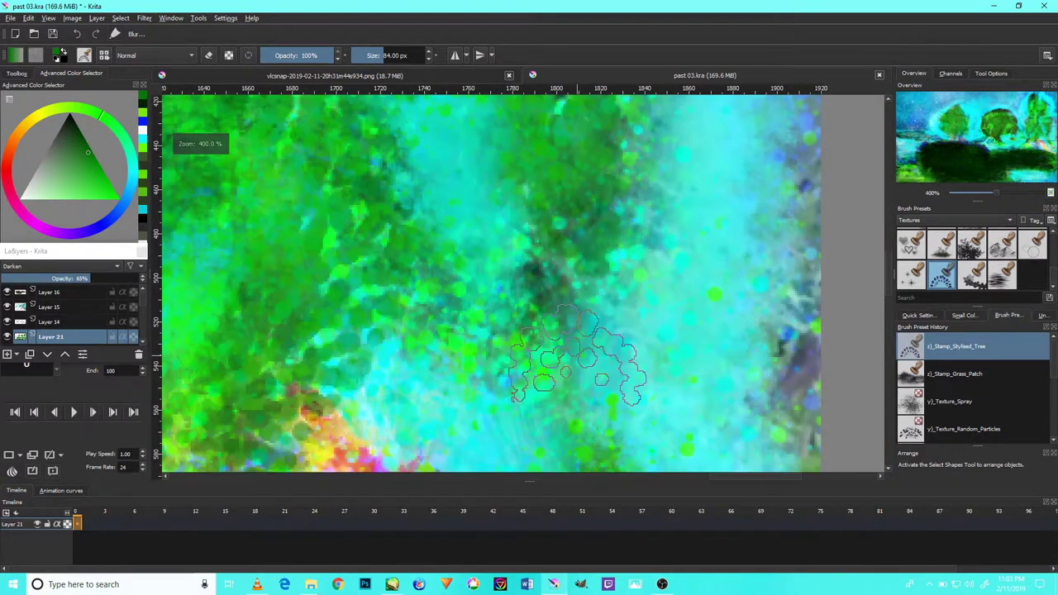
scroll(626, 353, "down", 2)
scroll(512, 290, "down", 1)
scroll(512, 289, "down", 1)
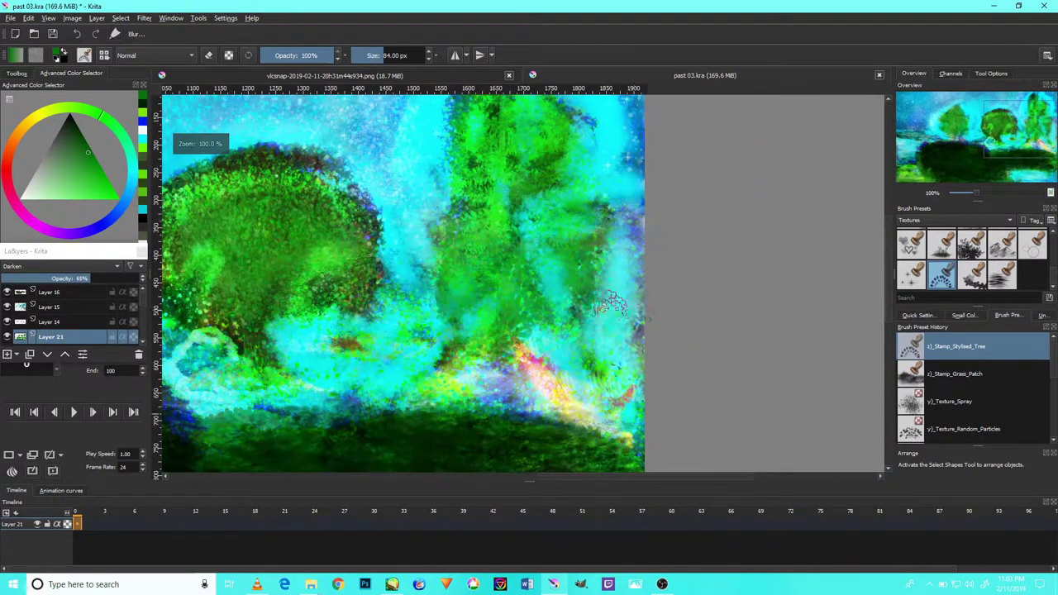
left_click_drag(591, 240, 591, 279)
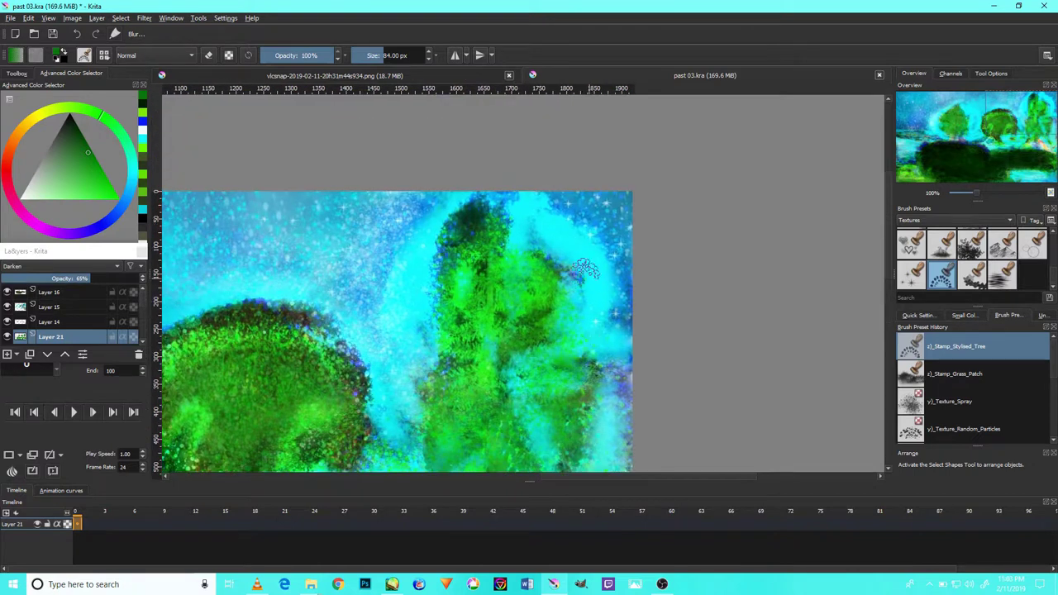
scroll(478, 341, "up", 1)
scroll(478, 341, "up", 1)
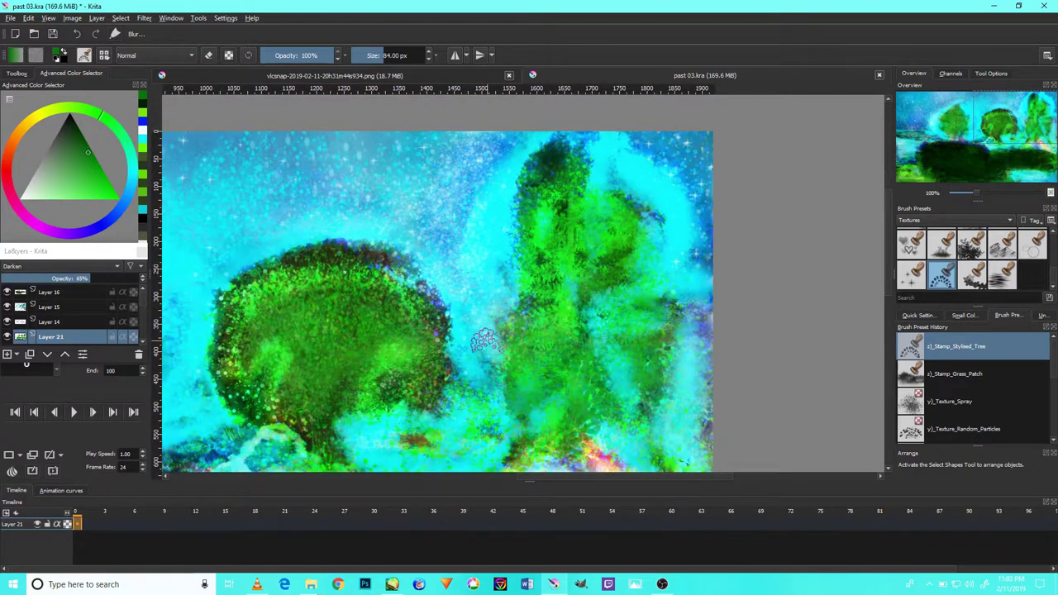
scroll(475, 342, "up", 1)
scroll(488, 335, "up", 1)
Pan across the tree foliage and over to the dark hill to inspect them
left_click_drag(432, 325, 686, 249)
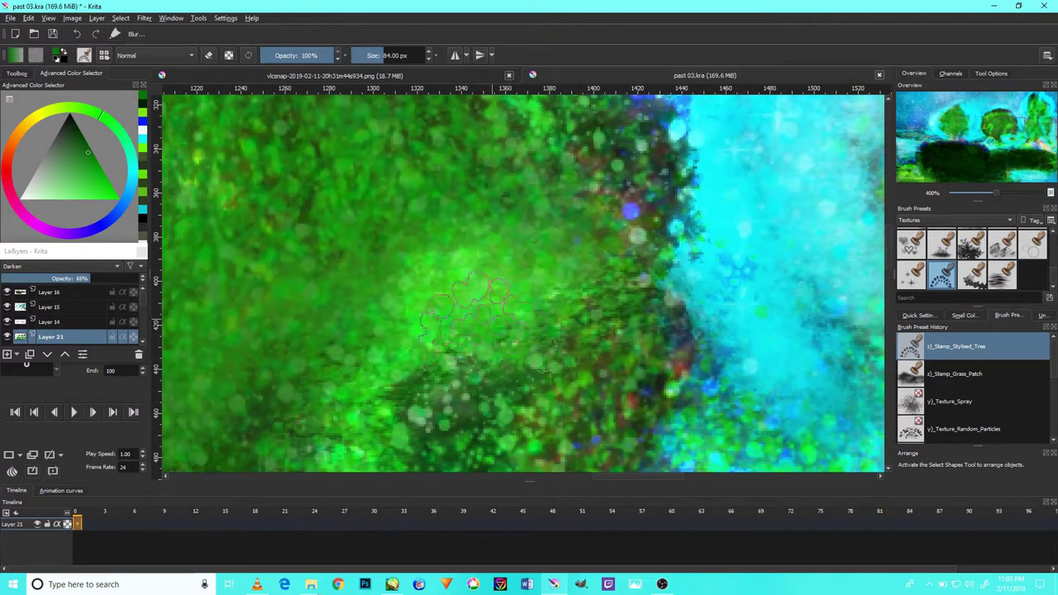
scroll(473, 332, "down", 3)
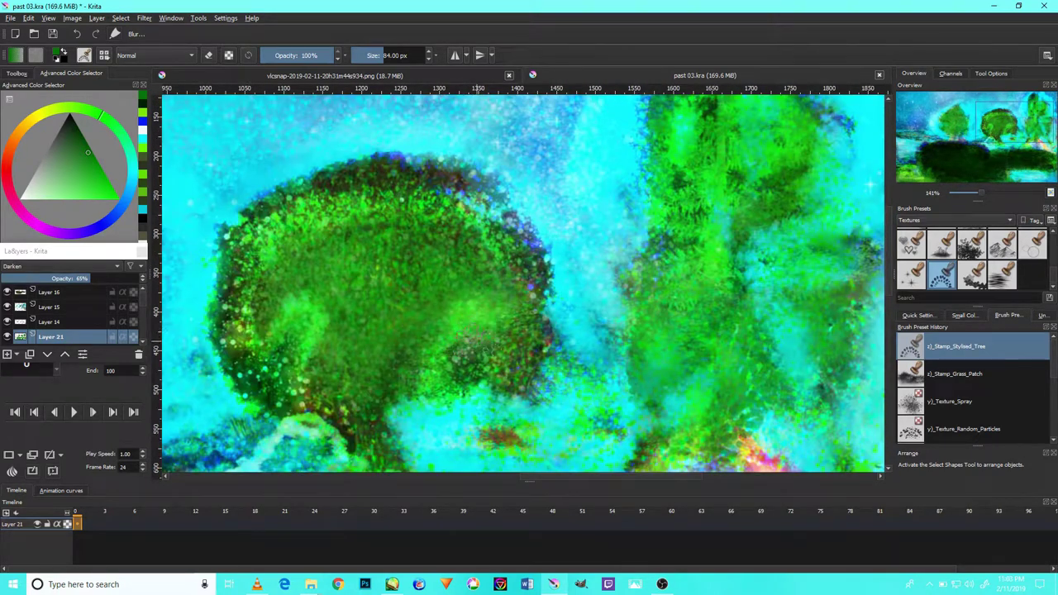
scroll(531, 272, "down", 5)
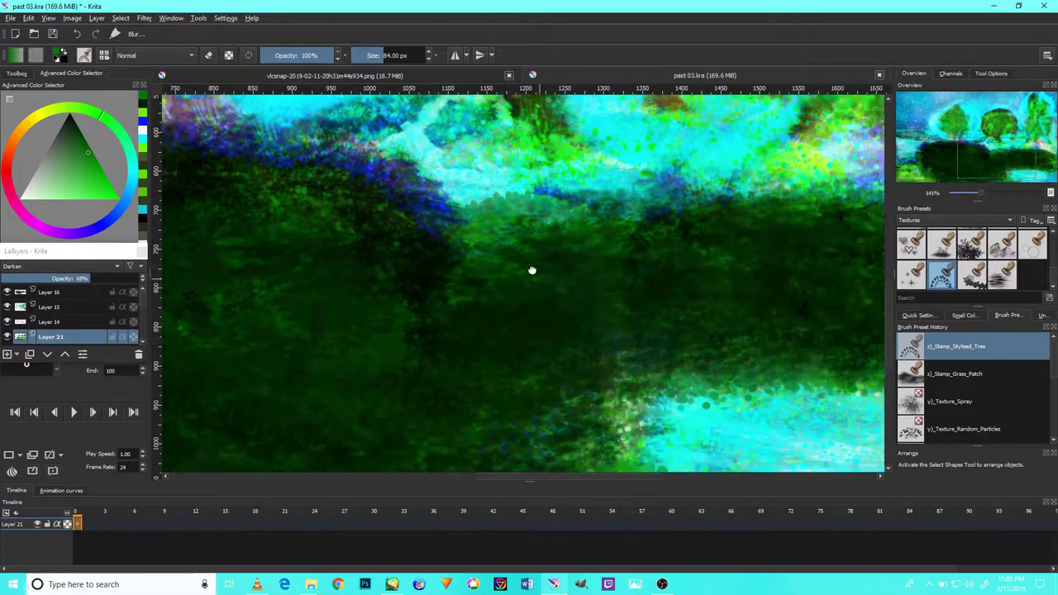
scroll(532, 269, "right", 2)
scroll(522, 342, "right", 2)
scroll(669, 314, "right", 2)
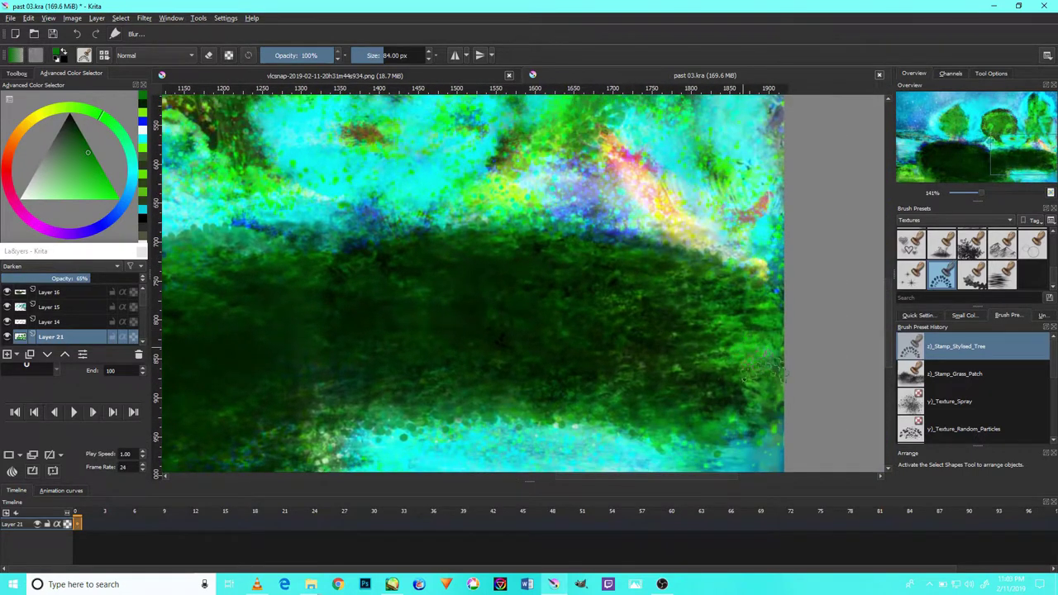
scroll(561, 305, "left", 4)
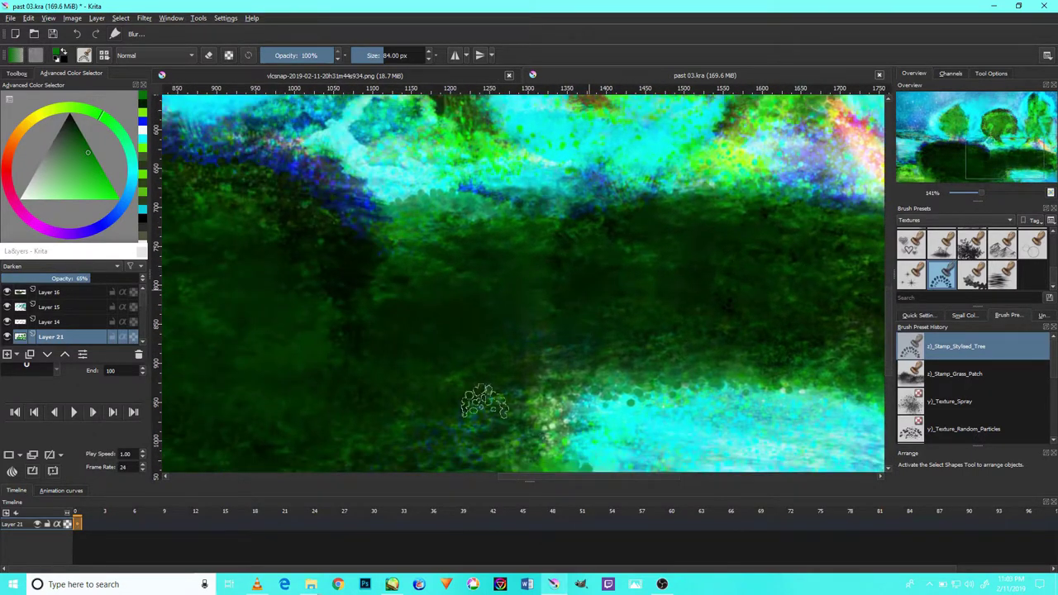
scroll(421, 326, "up", 2)
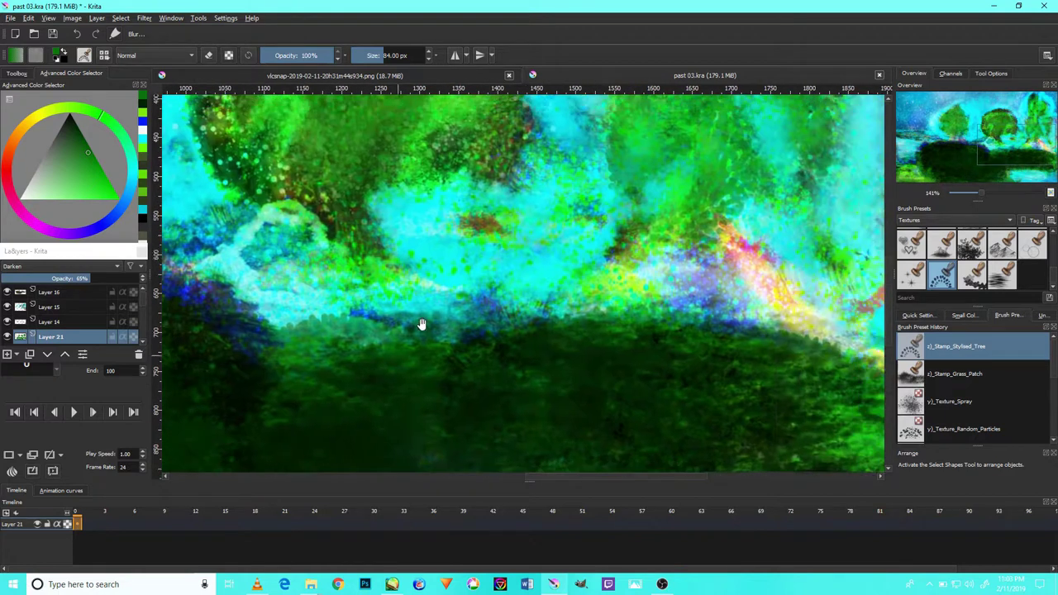
scroll(559, 355, "right", 3)
scroll(654, 373, "right", 2)
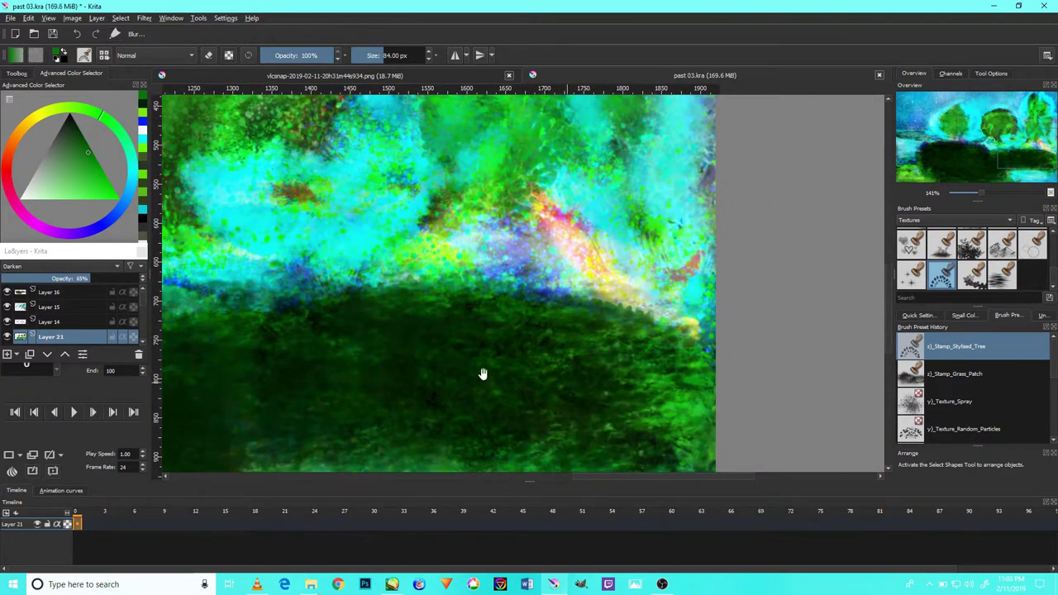
scroll(483, 373, "down", 2)
scroll(505, 362, "left", 5)
scroll(479, 349, "left", 5)
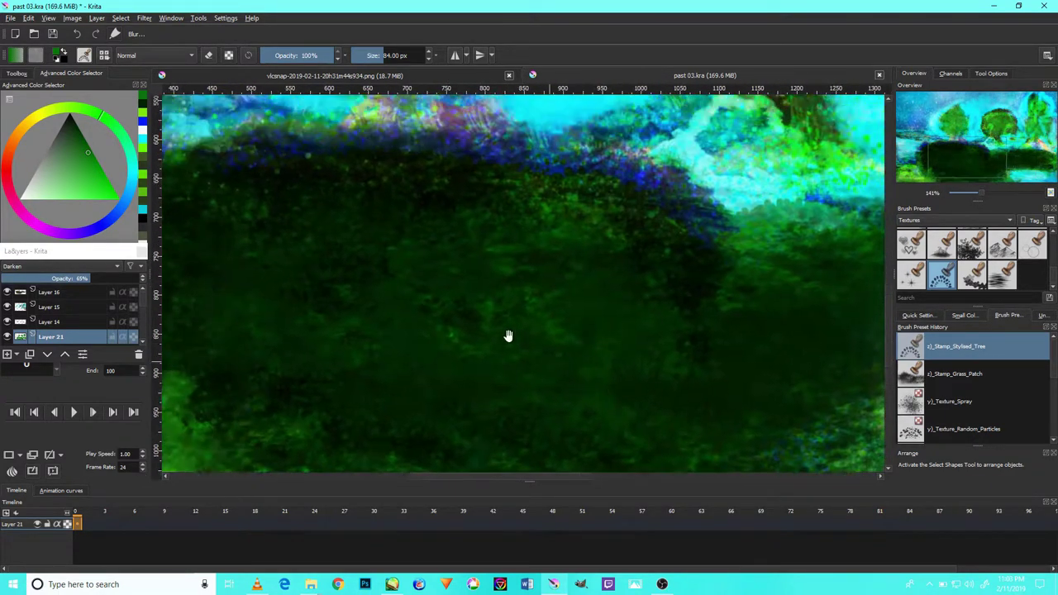
left_click_drag(509, 335, 651, 306)
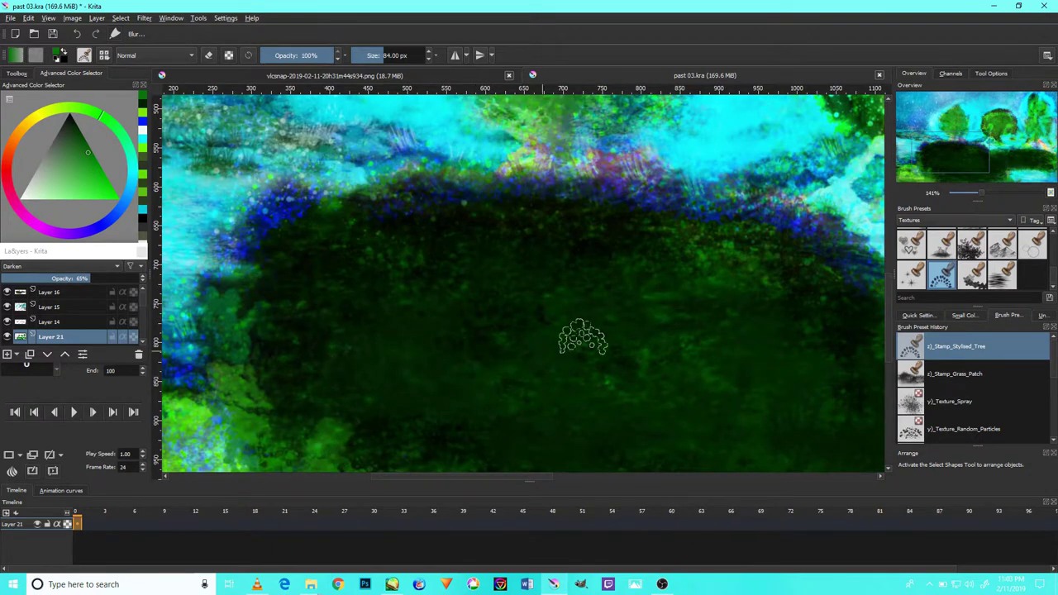
scroll(628, 317, "down", 2)
scroll(636, 313, "down", 1)
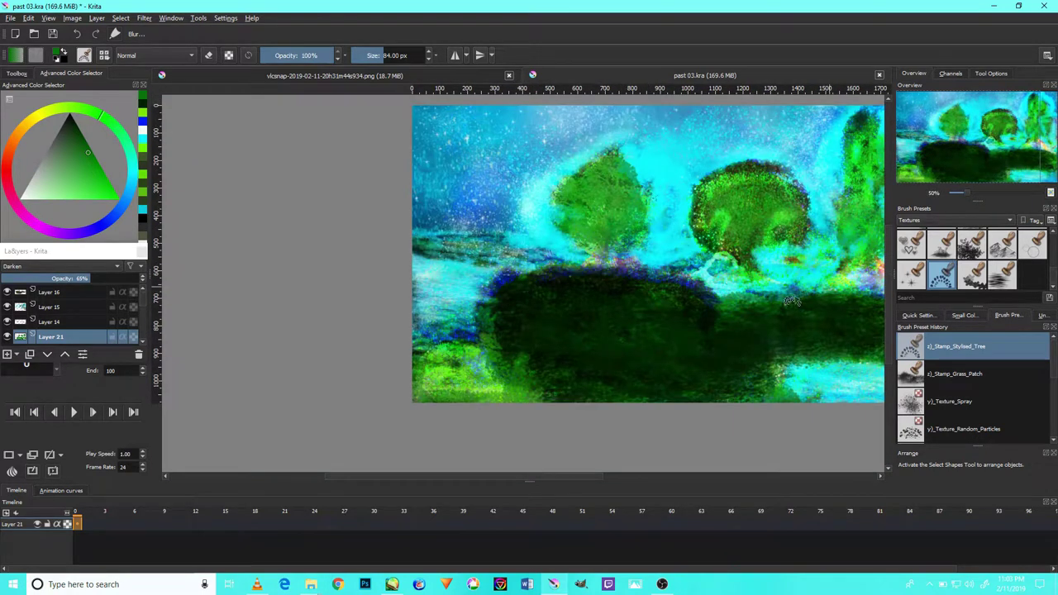
scroll(800, 303, "down", 1)
scroll(939, 272, "down", 1)
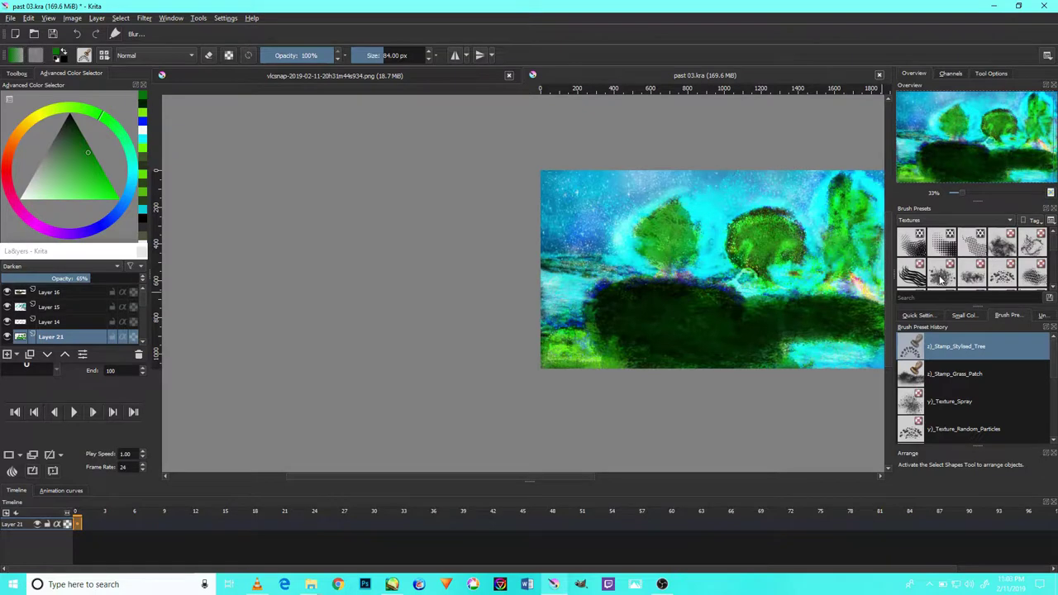
Add Layer 22 set to Multiply and load the y)_Texture_Noise brush at 120 px
left_click(912, 279)
left_click(8, 355)
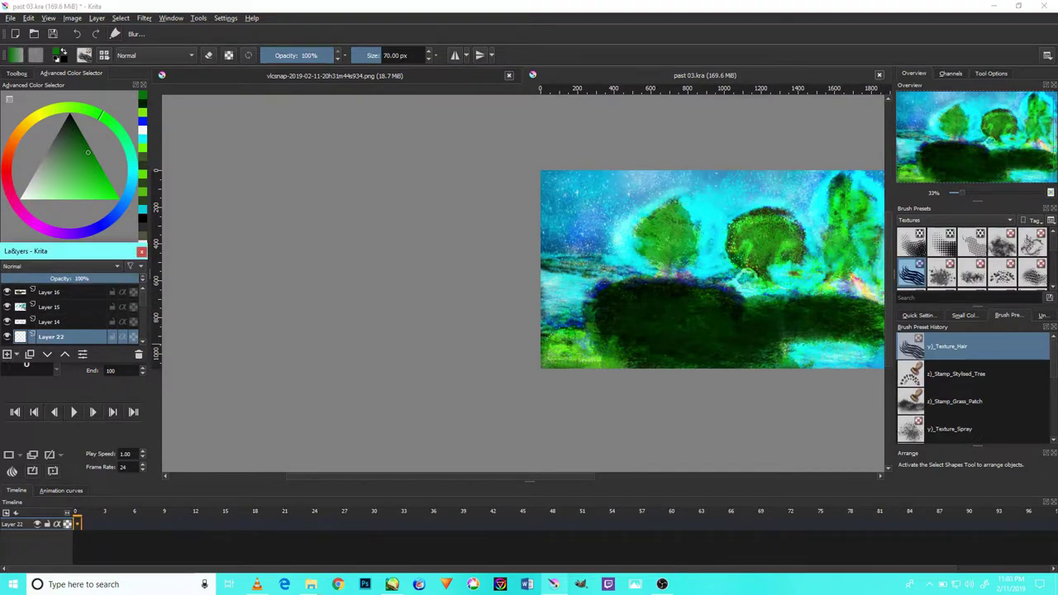
key("1")
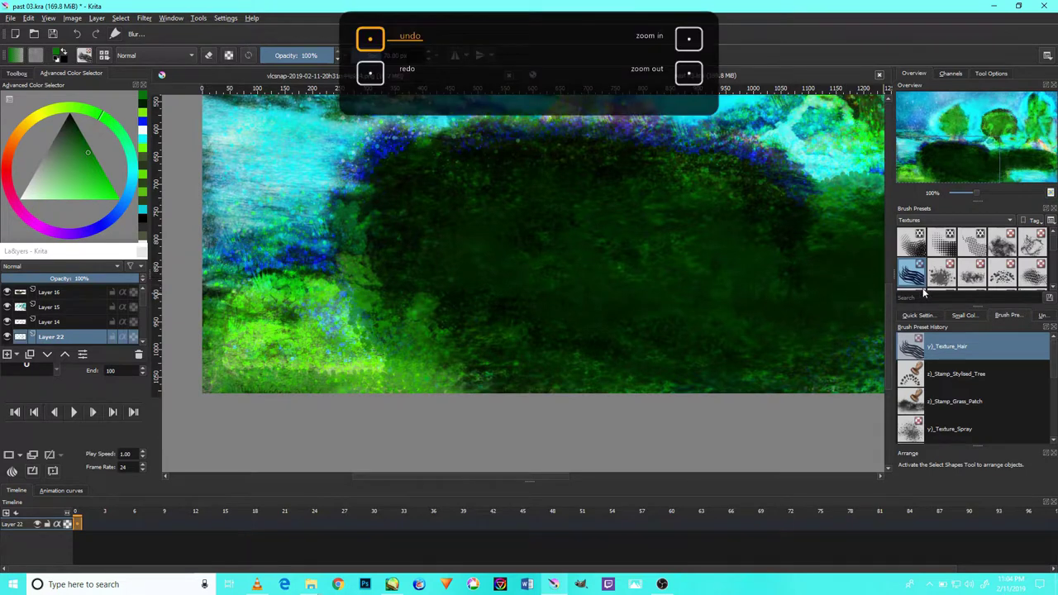
left_click(968, 276)
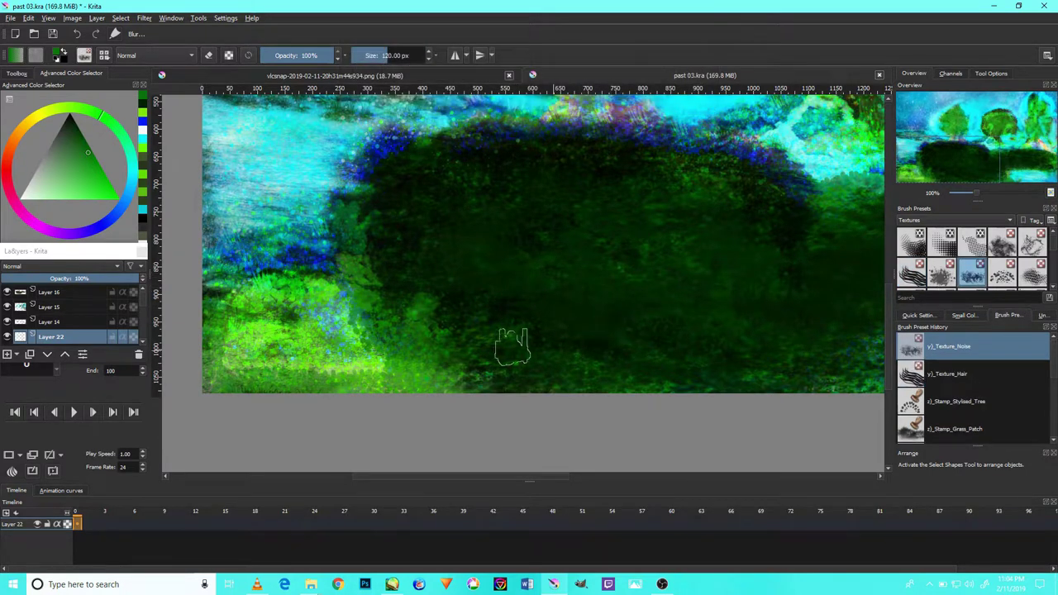
left_click(51, 266)
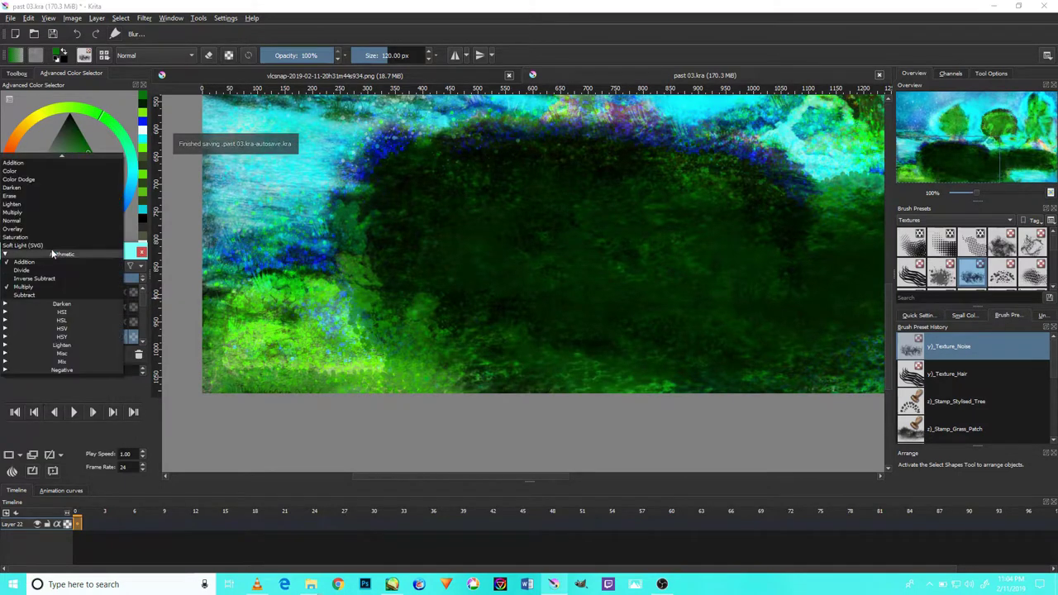
key("Escape")
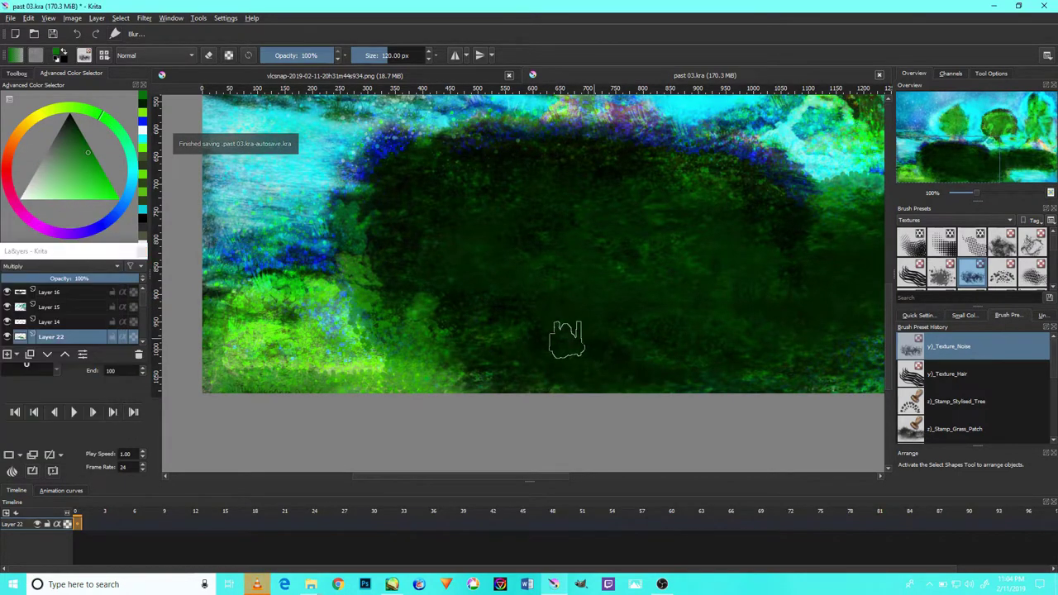
left_click_drag(502, 300, 647, 335)
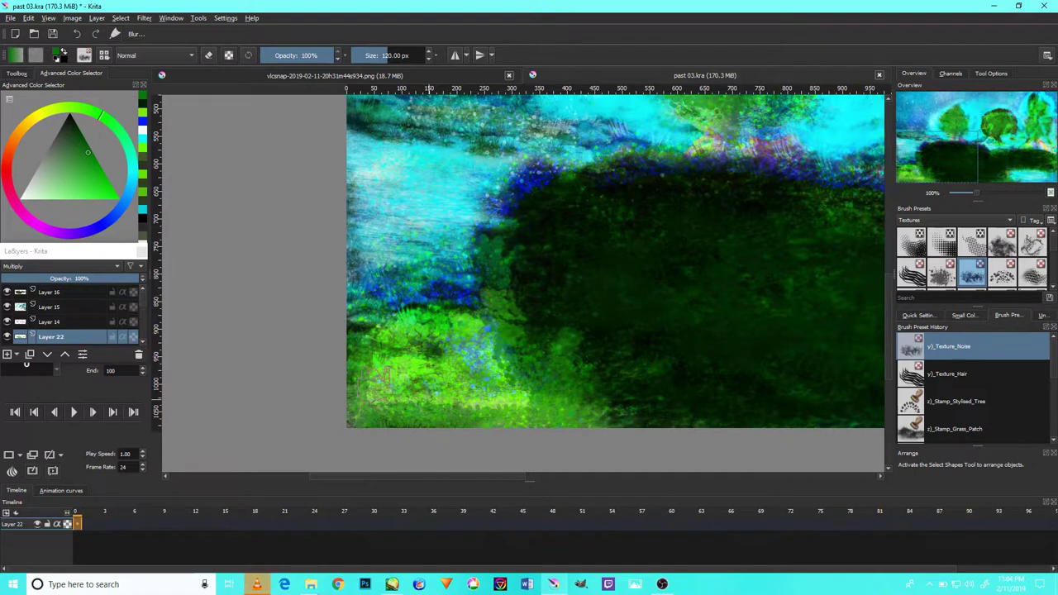
Darken the left tree with dark green textured strokes
left_click_drag(635, 399, 550, 399)
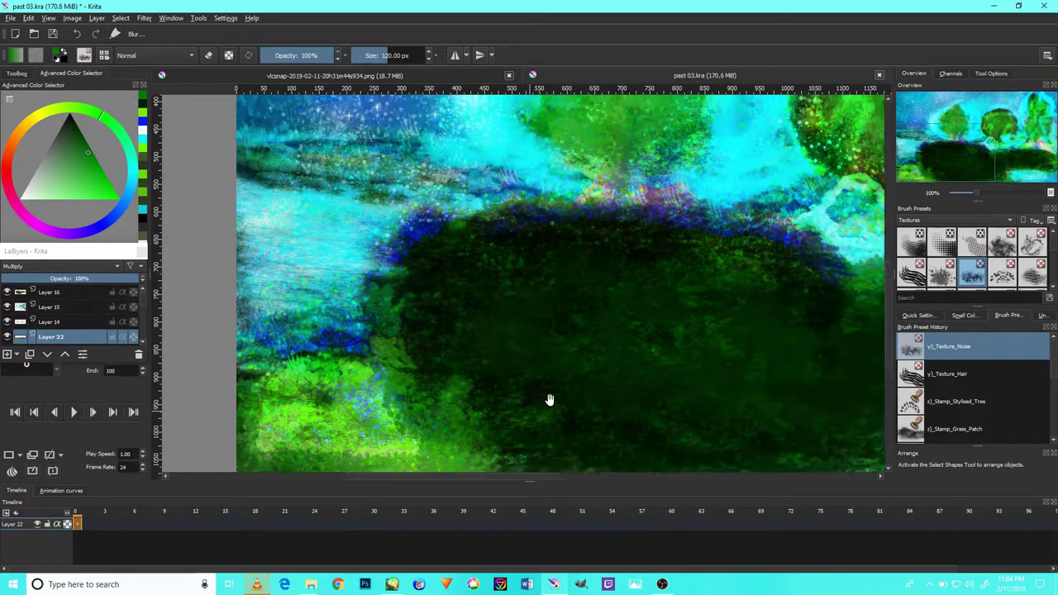
left_click_drag(716, 384, 791, 395)
left_click_drag(713, 383, 462, 338)
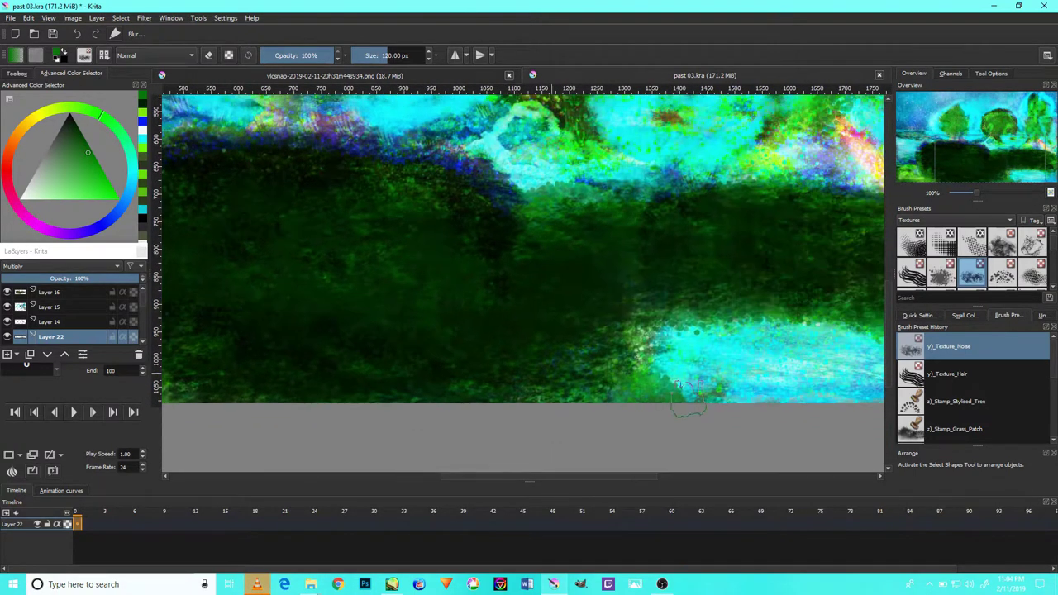
left_click_drag(760, 247, 678, 326)
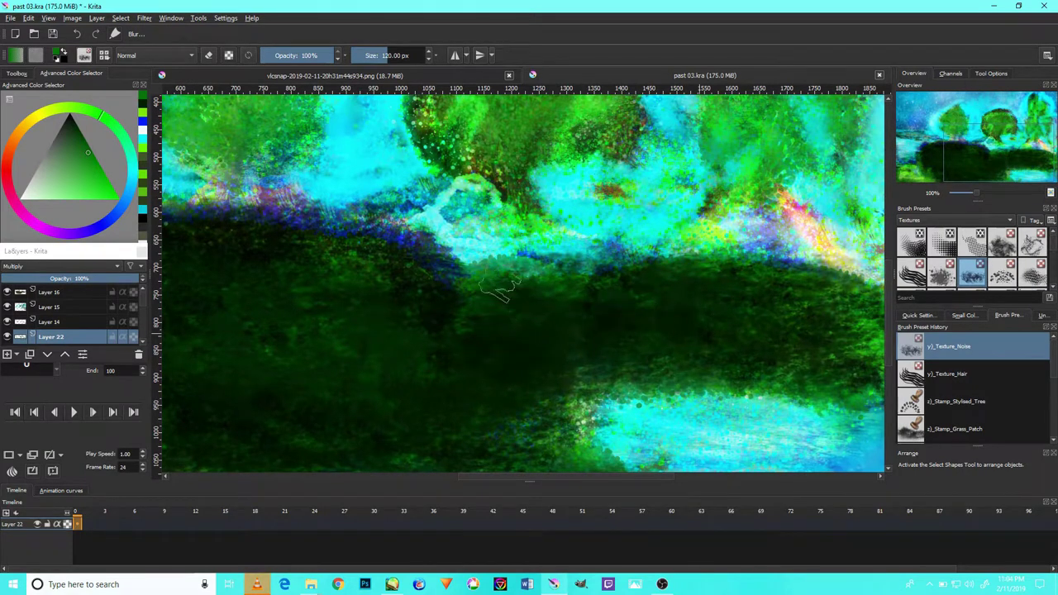
left_click_drag(793, 342, 628, 347)
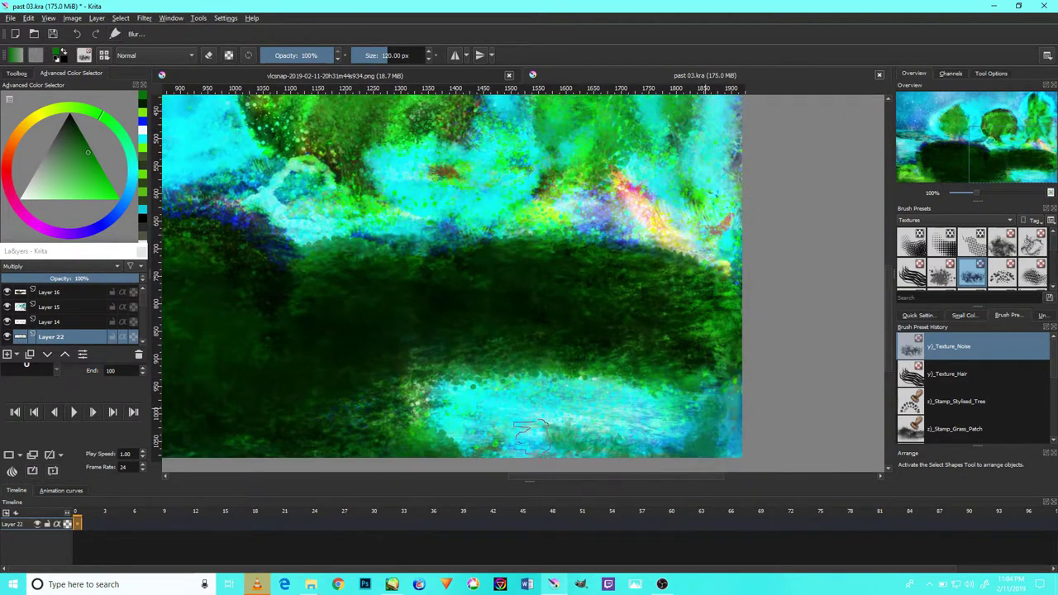
left_click_drag(710, 363, 710, 446)
left_click_drag(479, 338, 641, 342)
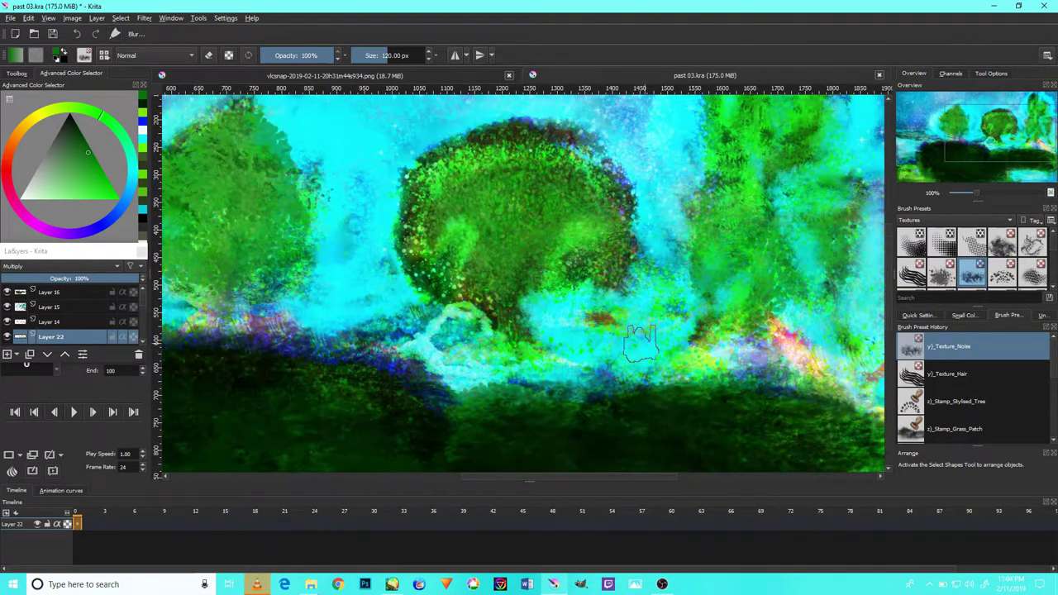
left_click_drag(405, 307, 463, 379)
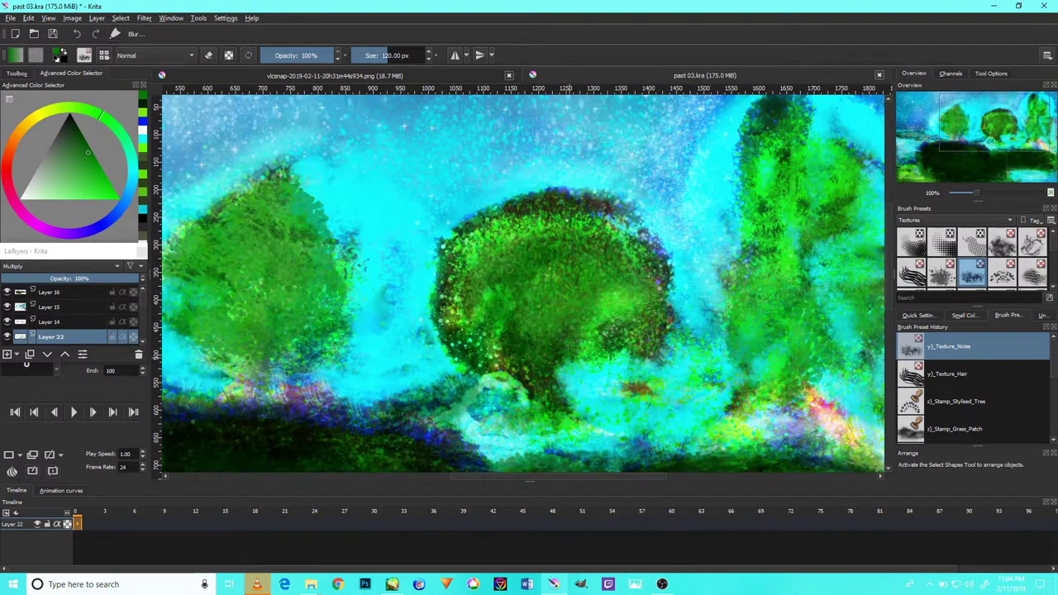
left_click_drag(470, 283, 656, 329)
left_click_drag(400, 419, 355, 265)
left_click_drag(512, 380, 496, 256)
left_click_drag(504, 330, 446, 248)
mouse_move(355, 322)
left_mouse_down()
mouse_move(529, 299)
mouse_move(387, 310)
left_mouse_up()
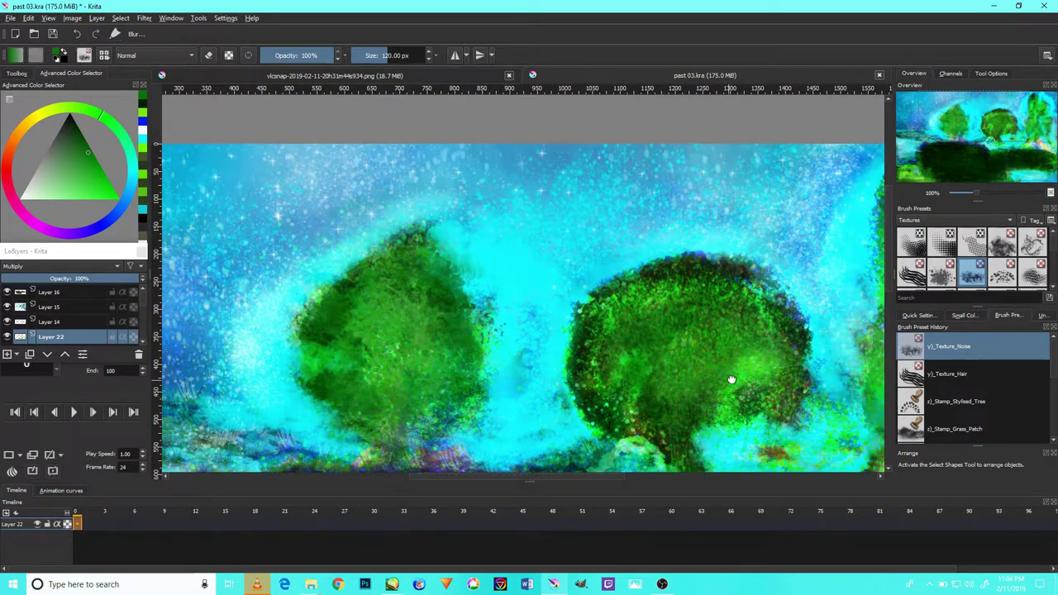
Darken the right tree and paint dark strokes around the tree top
left_click_drag(578, 326, 318, 285)
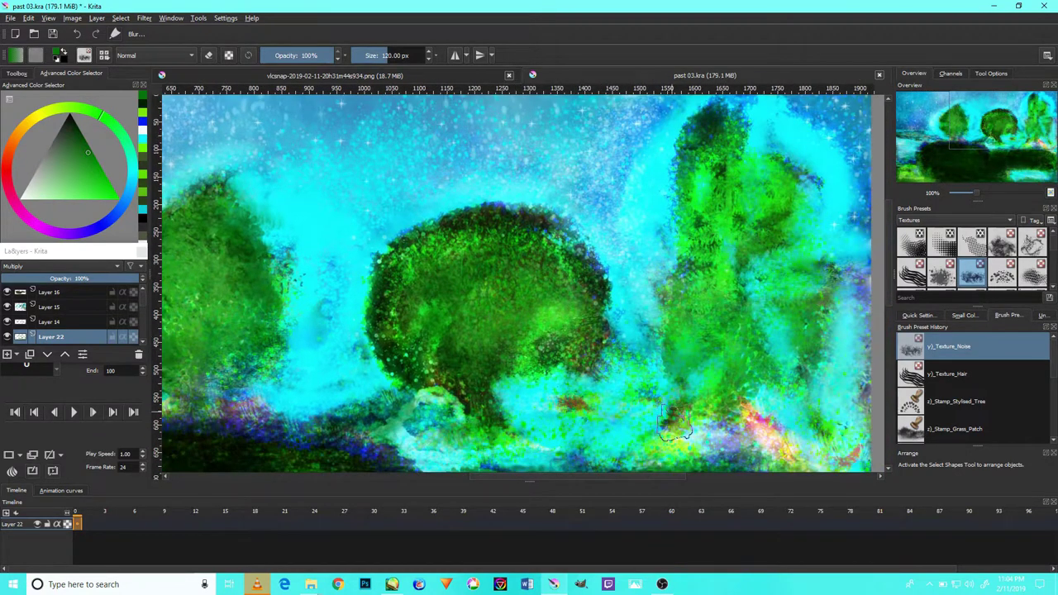
left_click_drag(679, 209, 682, 291)
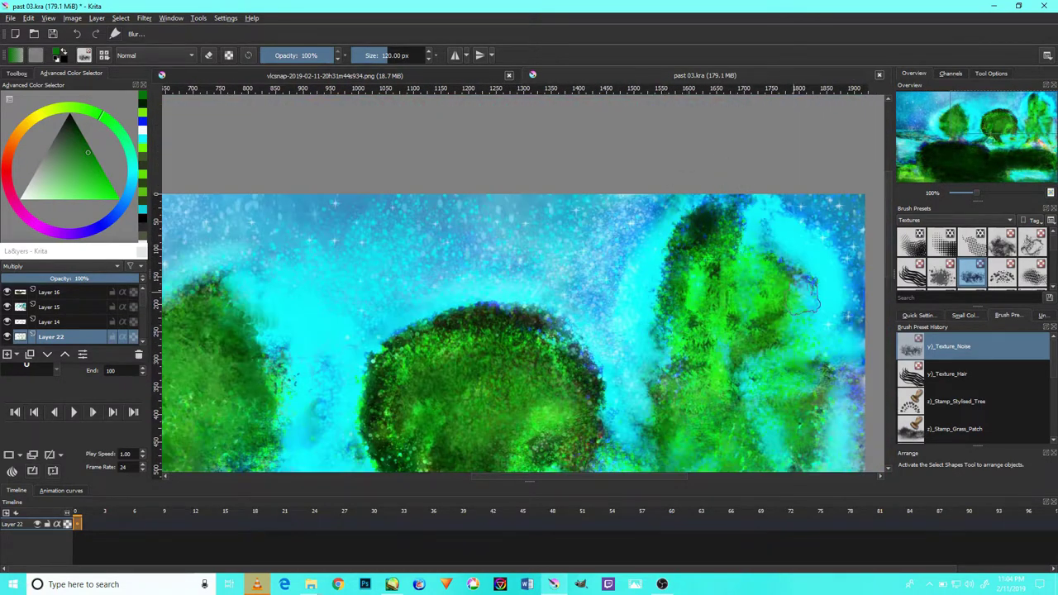
scroll(752, 190, "down", 1)
mouse_move(777, 199)
left_mouse_down()
mouse_move(826, 389)
mouse_move(794, 446)
mouse_move(769, 239)
mouse_move(751, 362)
left_mouse_up()
scroll(751, 361, "down", 2)
scroll(751, 361, "up", 3)
mouse_move(826, 364)
left_mouse_down()
mouse_move(785, 198)
mouse_move(661, 215)
left_mouse_up()
mouse_move(603, 247)
left_mouse_down()
mouse_move(603, 330)
mouse_move(628, 215)
mouse_move(715, 260)
left_mouse_up()
scroll(708, 260, "down", 3)
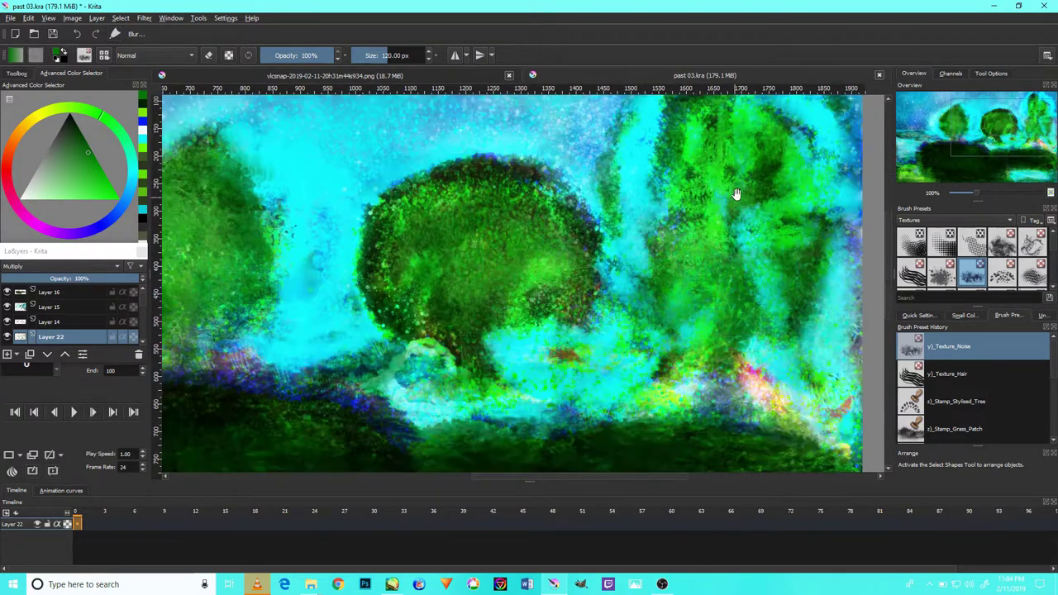
scroll(401, 405, "up", 2)
mouse_move(401, 405)
left_mouse_down()
mouse_move(380, 264)
mouse_move(595, 223)
mouse_move(652, 289)
left_mouse_up()
scroll(462, 272, "down", 2)
Soften the left tree's edges and turn the nearby cyan areas green
mouse_move(420, 203)
left_mouse_down()
mouse_move(198, 273)
mouse_move(339, 388)
left_mouse_up()
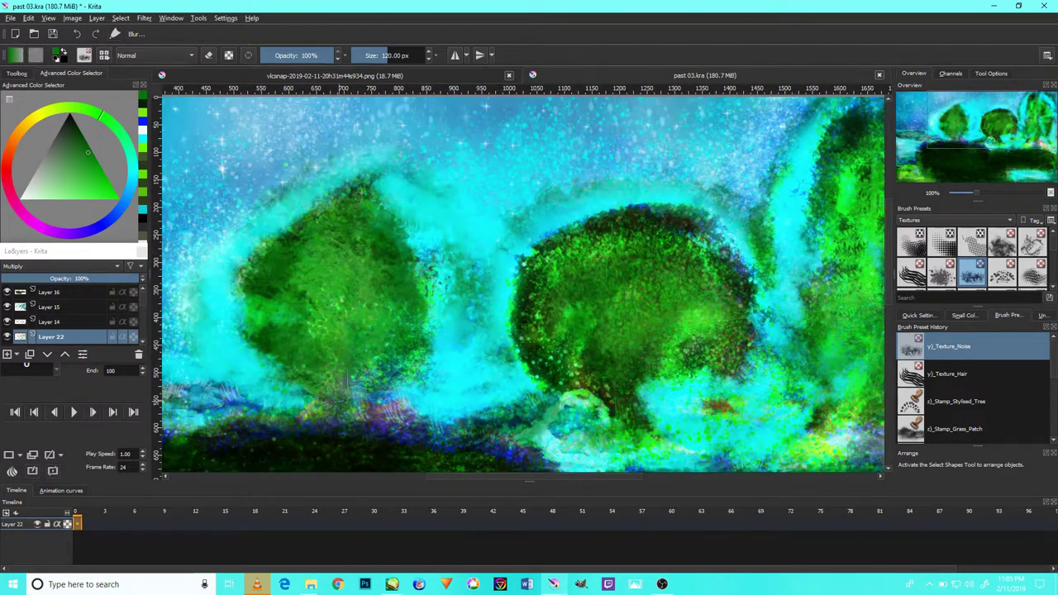
mouse_move(231, 161)
left_mouse_down()
mouse_move(194, 306)
mouse_move(190, 248)
left_mouse_up()
mouse_move(297, 173)
left_mouse_down()
mouse_move(446, 248)
mouse_move(372, 417)
left_mouse_up()
scroll(372, 418, "down", 2)
scroll(355, 388, "up", 1)
scroll(330, 355, "up", 3)
left_click_drag(318, 347, 264, 380)
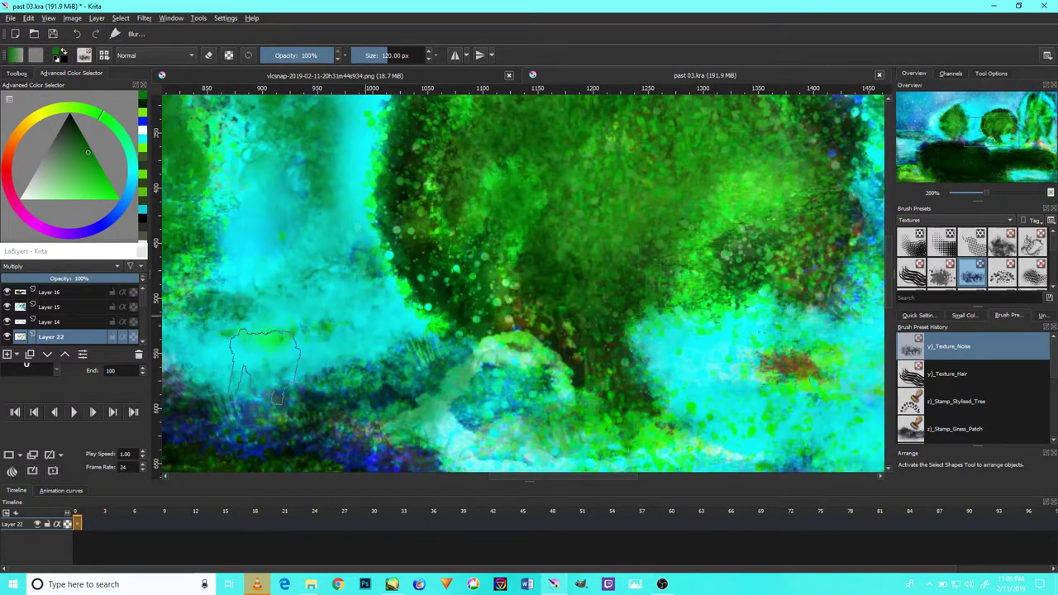
left_click_drag(694, 331, 727, 430)
Fill the cyan gaps around the central tree with dark green strokes
left_click_drag(689, 359, 649, 303)
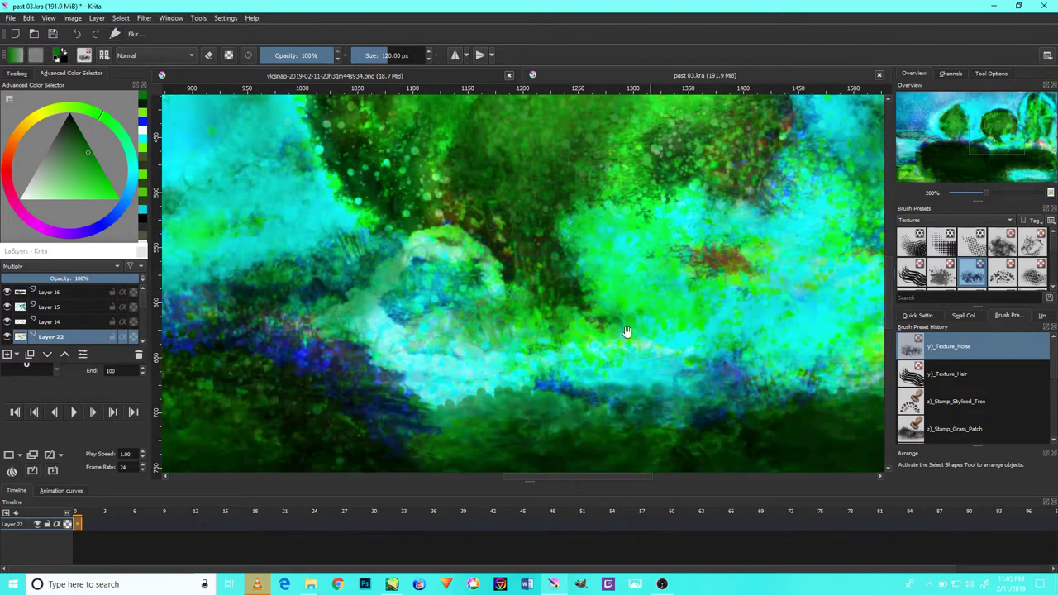
left_click_drag(706, 347, 606, 384)
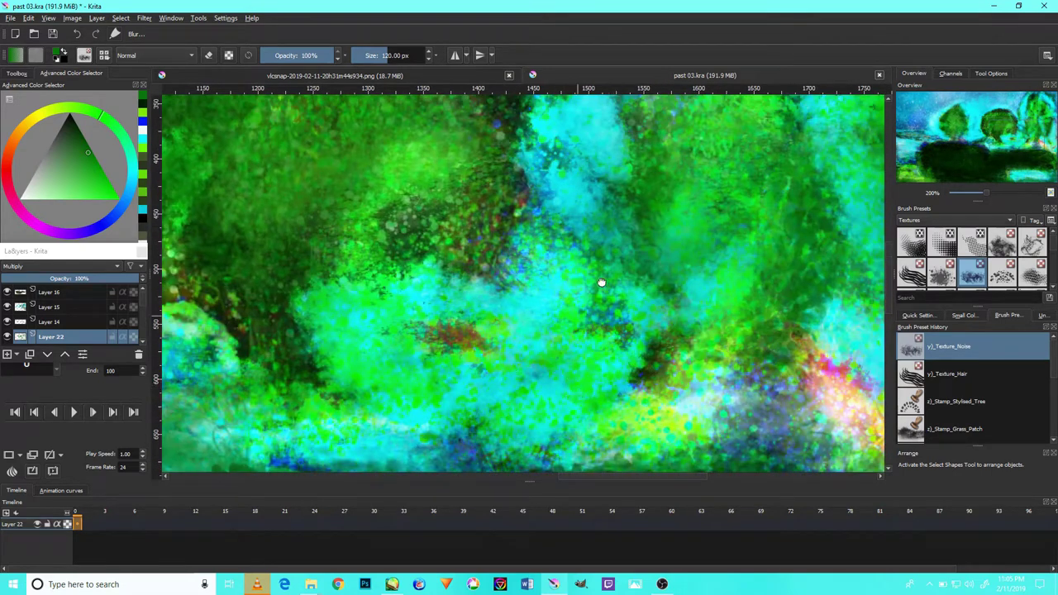
left_click_drag(598, 290, 562, 429)
left_click_drag(598, 229, 570, 413)
left_click_drag(579, 190, 537, 363)
left_click_drag(595, 165, 660, 190)
left_click_drag(697, 255, 490, 240)
mouse_move(703, 206)
left_mouse_down()
mouse_move(727, 219)
mouse_move(776, 314)
left_mouse_up()
left_click_drag(777, 314, 669, 306)
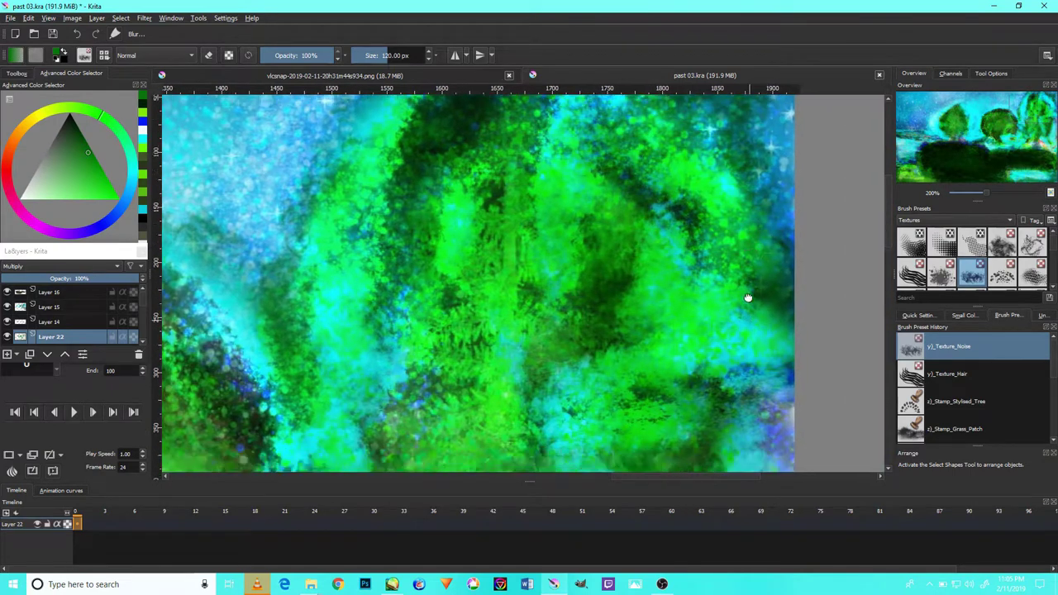
left_click_drag(743, 215, 760, 446)
left_click_drag(744, 265, 744, 446)
mouse_move(669, 421)
left_mouse_down()
mouse_move(818, 397)
mouse_move(743, 330)
mouse_move(628, 397)
left_mouse_up()
left_click_drag(785, 363, 760, 149)
mouse_move(672, 252)
left_mouse_down()
mouse_move(543, 343)
mouse_move(711, 289)
left_mouse_up()
Darken the upper-left tree mound's edge against the sky
left_click_drag(496, 289, 644, 272)
left_click_drag(462, 273, 603, 256)
mouse_move(579, 186)
left_mouse_down()
mouse_move(355, 264)
mouse_move(248, 446)
mouse_move(495, 182)
left_mouse_up()
mouse_move(249, 429)
left_mouse_down()
mouse_move(446, 281)
mouse_move(496, 430)
mouse_move(545, 397)
left_mouse_up()
Paint bright green highlights around the left tree mound
key("2")
scroll(522, 306, "up", 3)
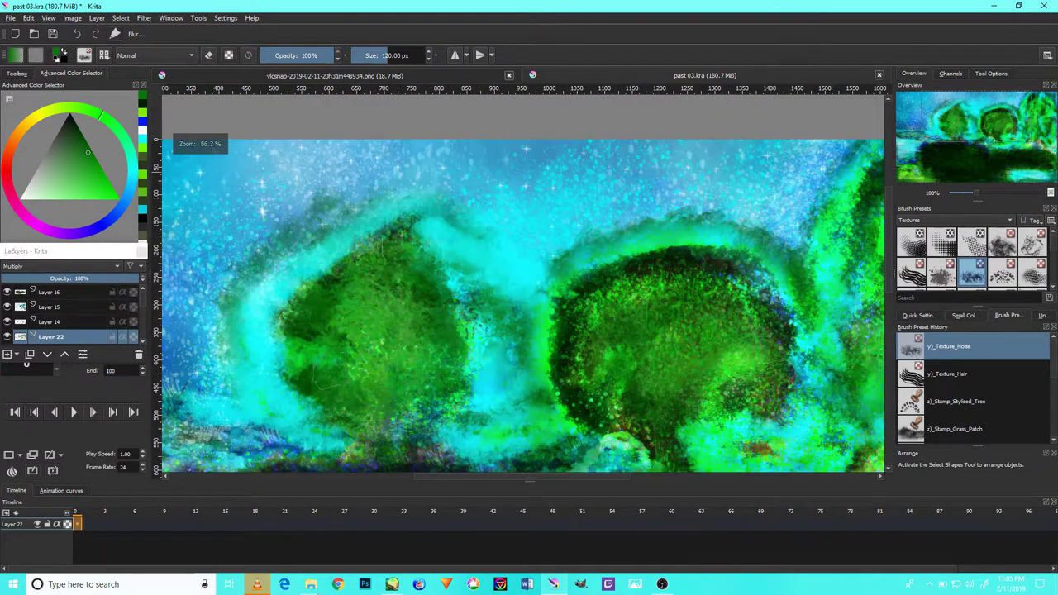
mouse_move(256, 347)
left_mouse_down()
mouse_move(273, 248)
mouse_move(363, 223)
mouse_move(479, 347)
mouse_move(434, 231)
left_mouse_up()
mouse_move(512, 273)
left_mouse_down()
mouse_move(488, 447)
mouse_move(272, 397)
mouse_move(281, 256)
mouse_move(397, 223)
mouse_move(611, 331)
left_mouse_up()
Select the y)_Texture_Random_Particles brush at 175 px, toggling the tree's green halo with undo/redo
scroll(578, 323, "up", 1)
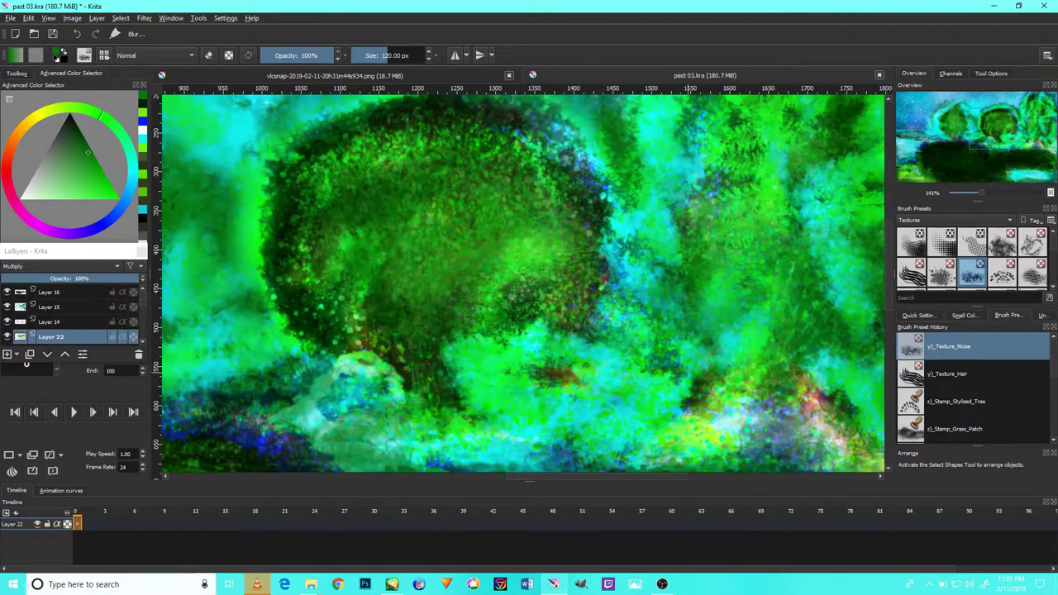
scroll(521, 248, "down", 3)
scroll(517, 206, "up", 3)
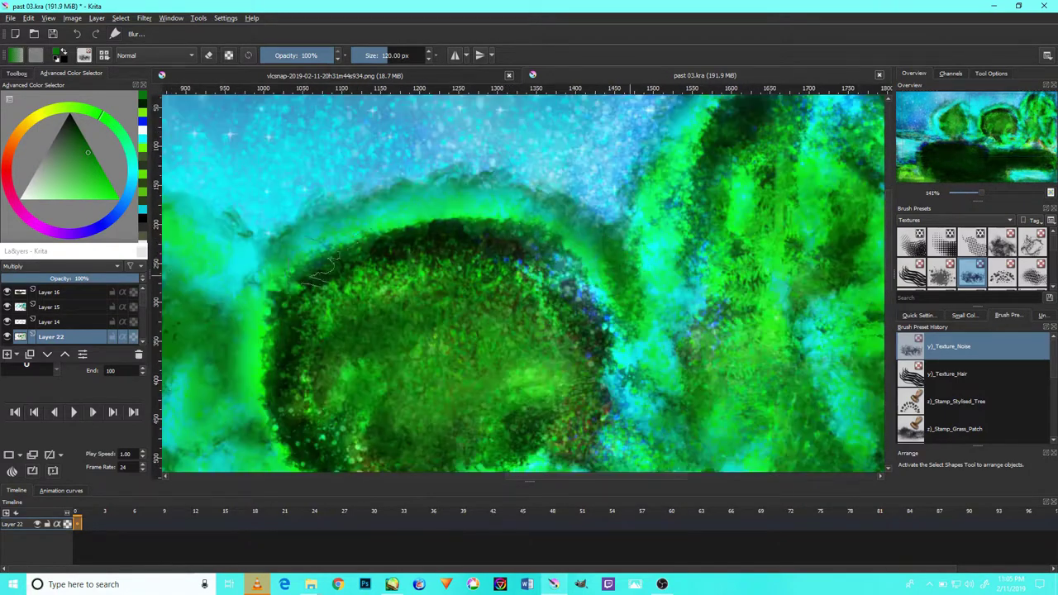
scroll(528, 177, "down", 3)
scroll(570, 347, "up", 3)
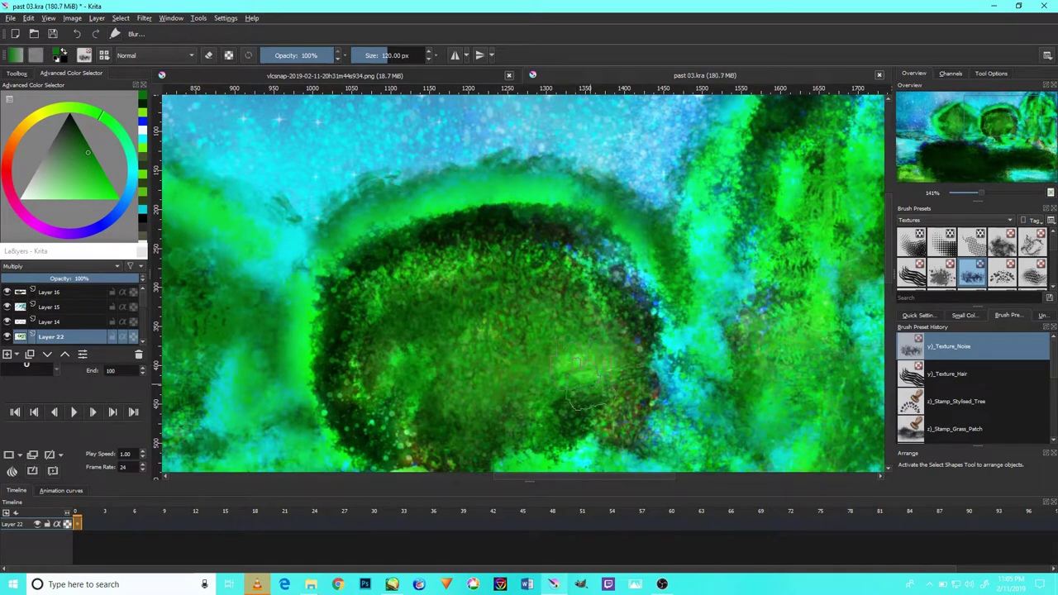
scroll(1016, 268, "down", 2)
scroll(1004, 271, "down", 2)
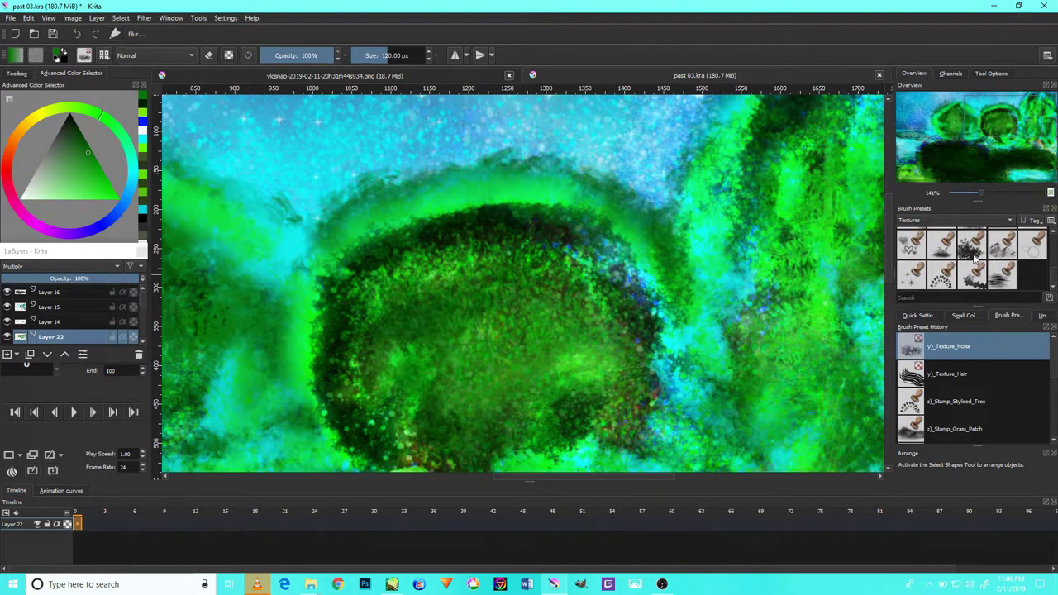
scroll(1011, 271, "up", 2)
left_click(1025, 250)
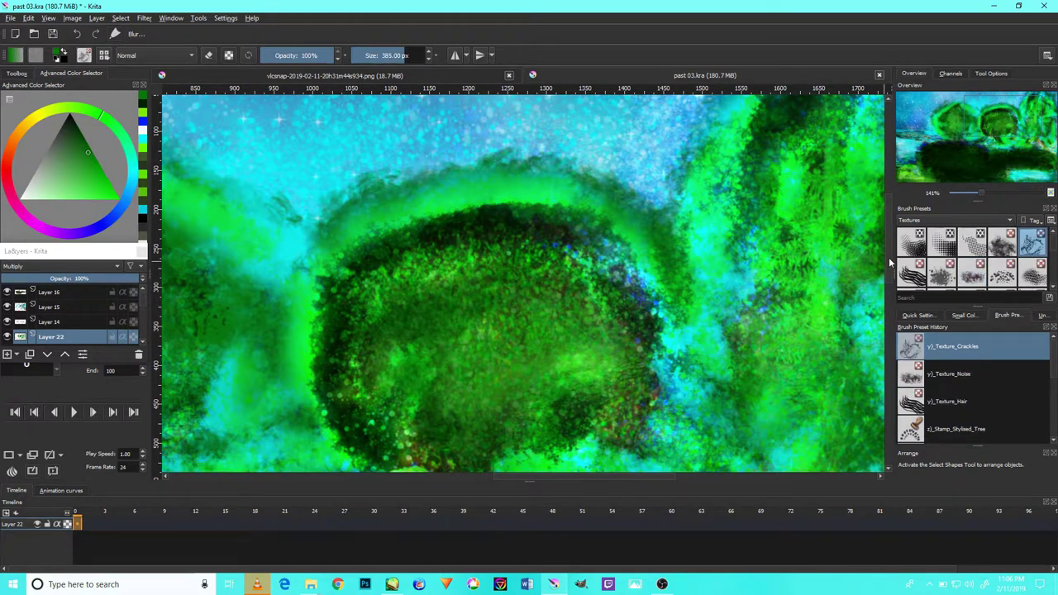
left_click(1001, 277)
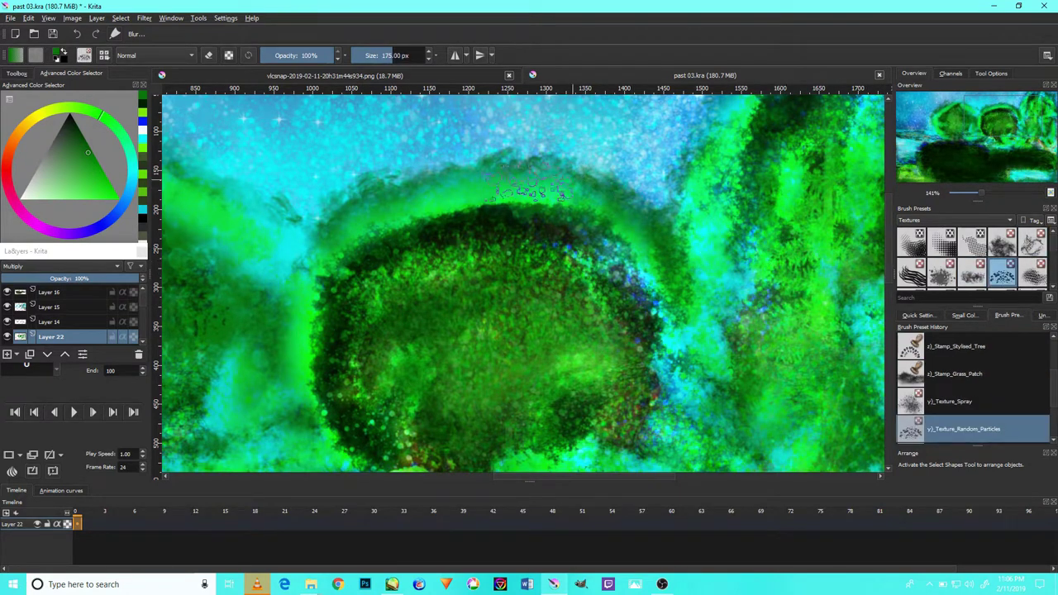
left_click(9, 456)
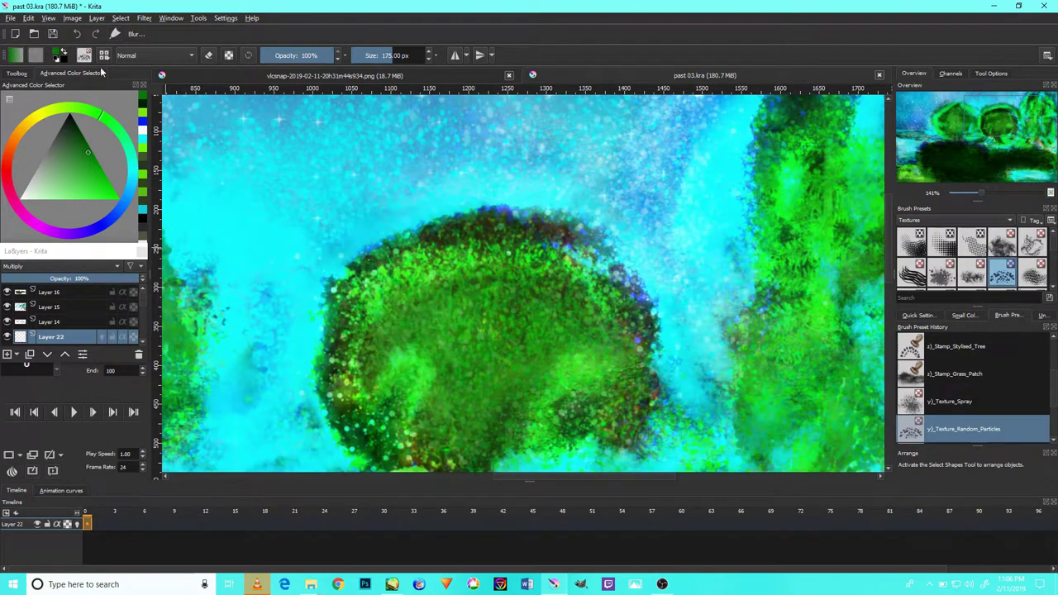
left_click(76, 34)
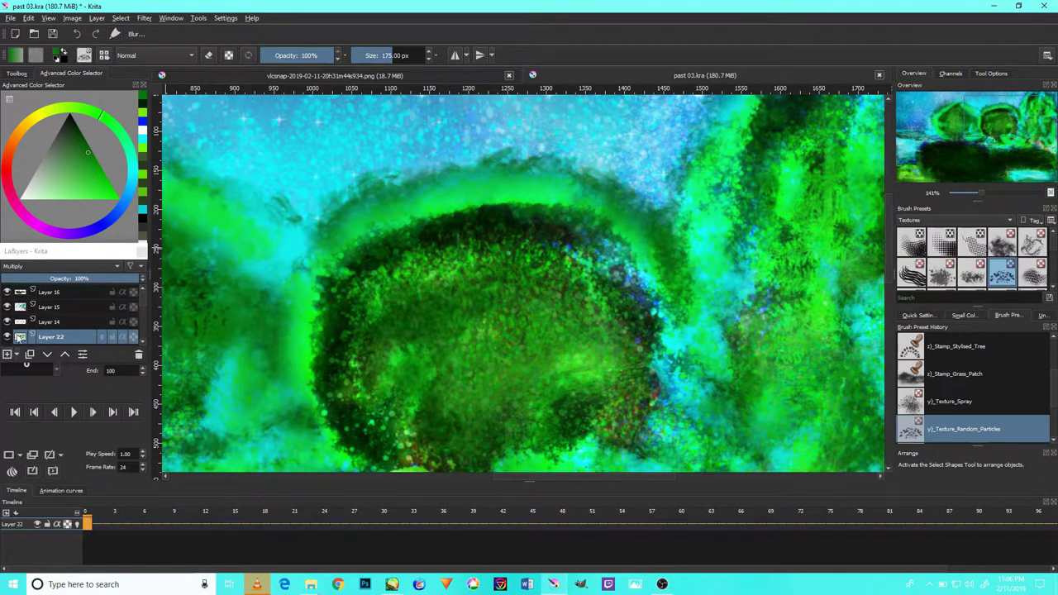
Create Layer 24 at the top of the stack with Multiply blending and 100% opacity
left_click(7, 354)
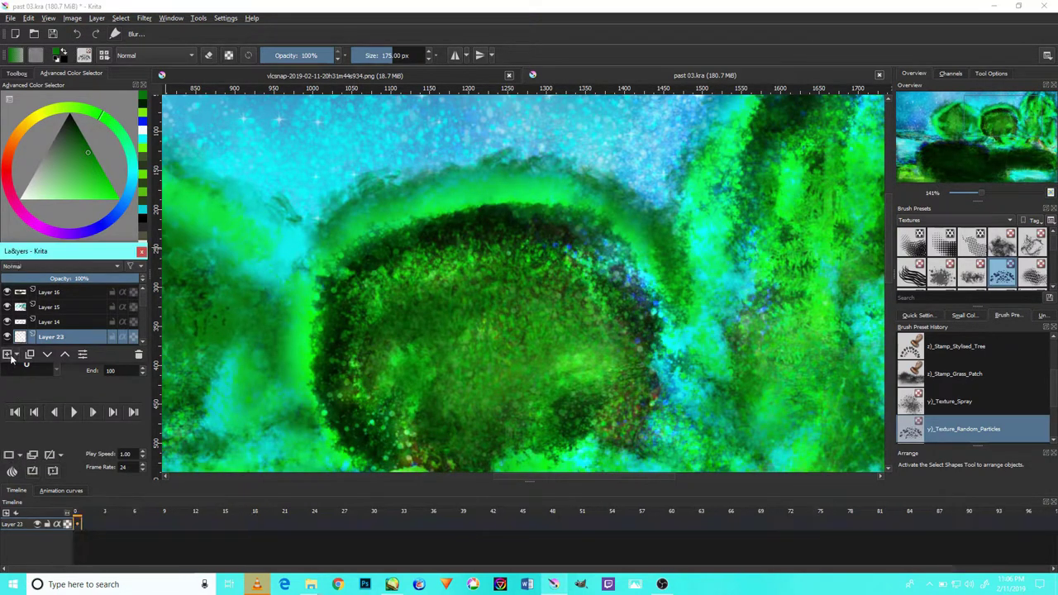
left_click(74, 293)
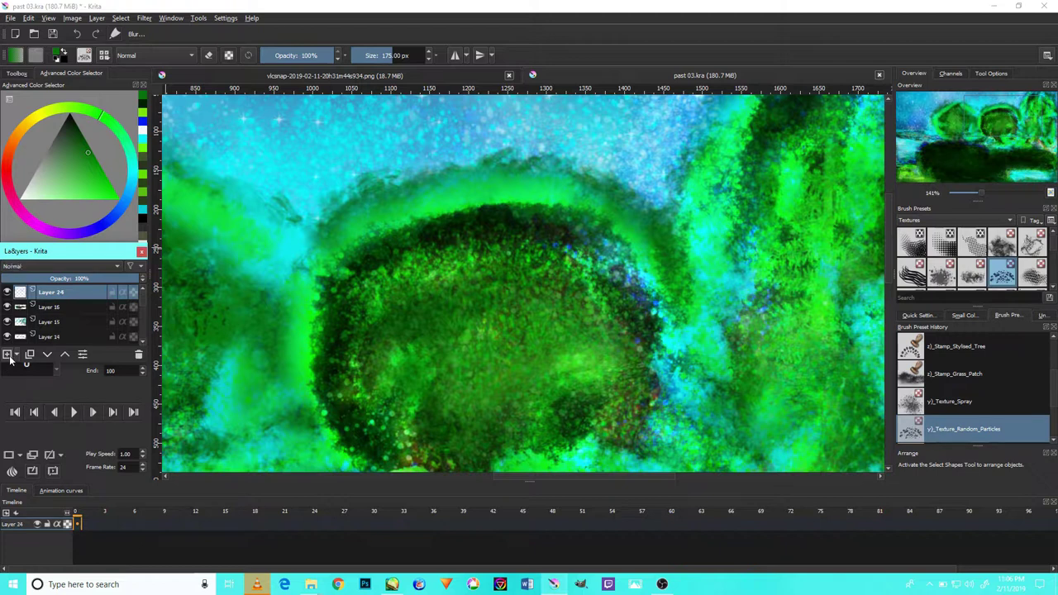
left_click_drag(130, 277, 145, 277)
left_click(95, 268)
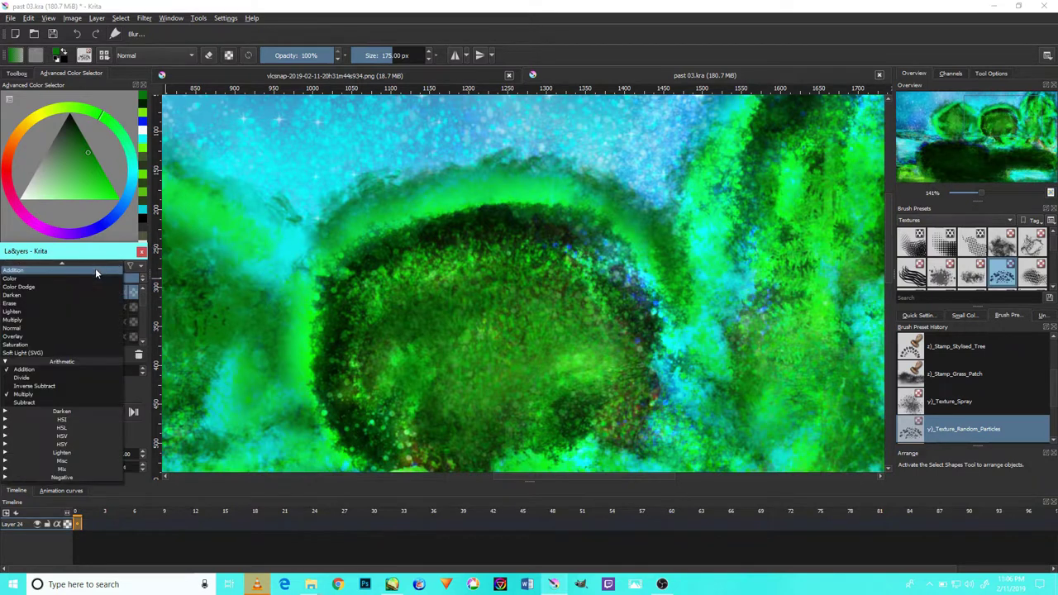
left_click(60, 309)
left_click(297, 302)
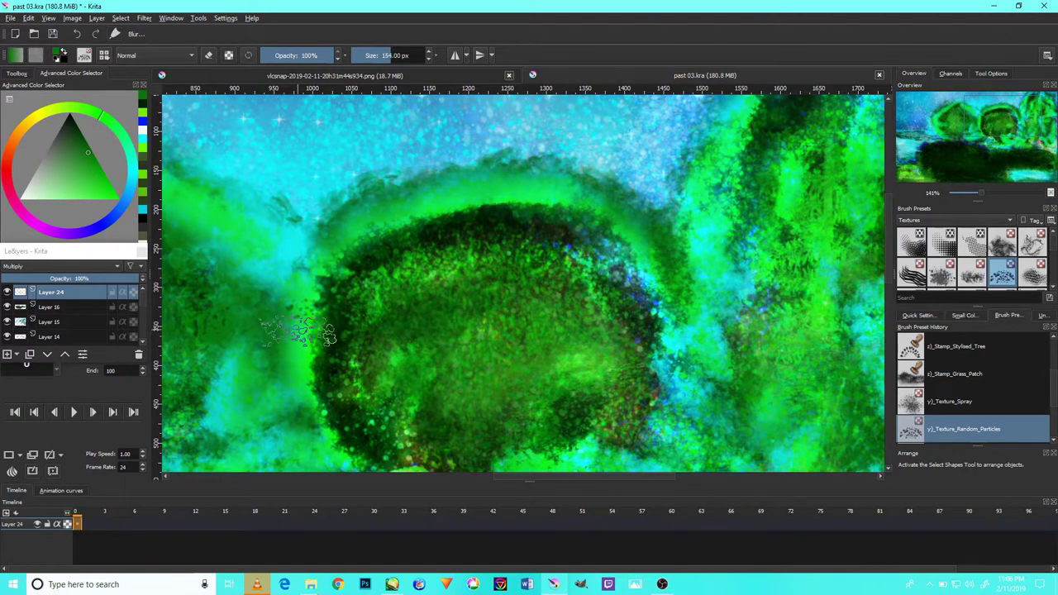
mouse_move(300, 345)
left_mouse_down()
mouse_move(314, 281)
mouse_move(467, 198)
mouse_move(591, 240)
mouse_move(698, 297)
left_mouse_up()
mouse_move(653, 227)
left_mouse_down()
mouse_move(504, 178)
mouse_move(384, 239)
mouse_move(326, 297)
mouse_move(372, 372)
mouse_move(597, 326)
mouse_move(669, 272)
mouse_move(578, 161)
mouse_move(537, 405)
mouse_move(420, 366)
left_mouse_up()
mouse_move(371, 302)
left_mouse_down()
mouse_move(649, 330)
mouse_move(626, 302)
mouse_move(463, 231)
mouse_move(314, 206)
mouse_move(452, 111)
left_mouse_up()
mouse_move(463, 178)
left_mouse_down()
mouse_move(372, 259)
mouse_move(462, 396)
mouse_move(355, 214)
mouse_move(429, 363)
mouse_move(671, 447)
mouse_move(744, 273)
mouse_move(578, 426)
mouse_move(743, 414)
mouse_move(719, 213)
left_mouse_up()
key("plus")
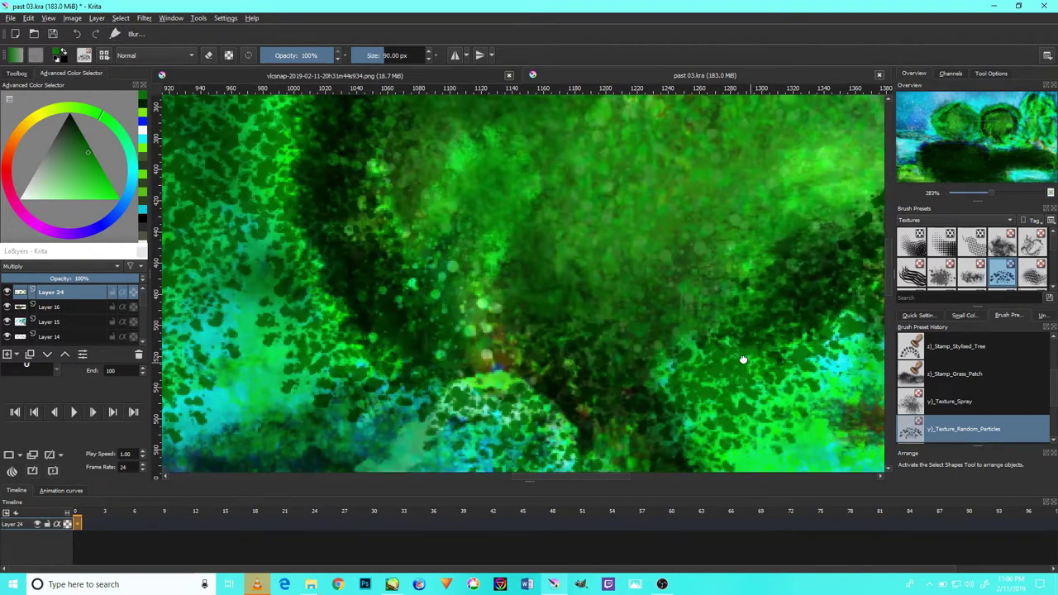
key("plus")
left_click_drag(633, 306, 698, 304)
key("minus")
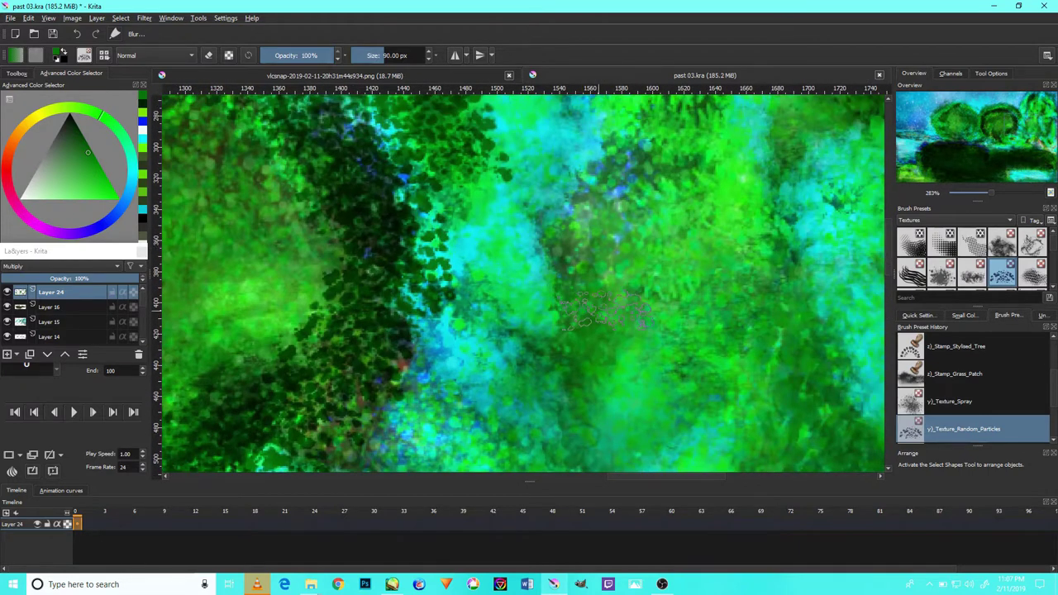
key("minus")
key("plus")
mouse_move(595, 289)
left_mouse_down()
mouse_move(574, 210)
mouse_move(535, 300)
left_mouse_up()
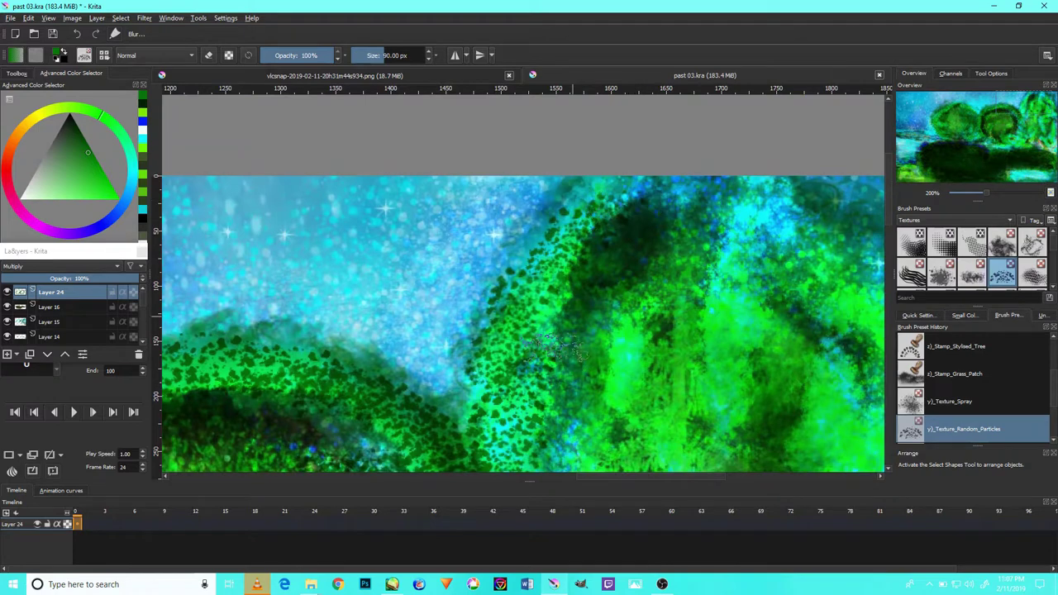
left_click_drag(562, 343, 636, 132)
left_click_drag(438, 420, 568, 246)
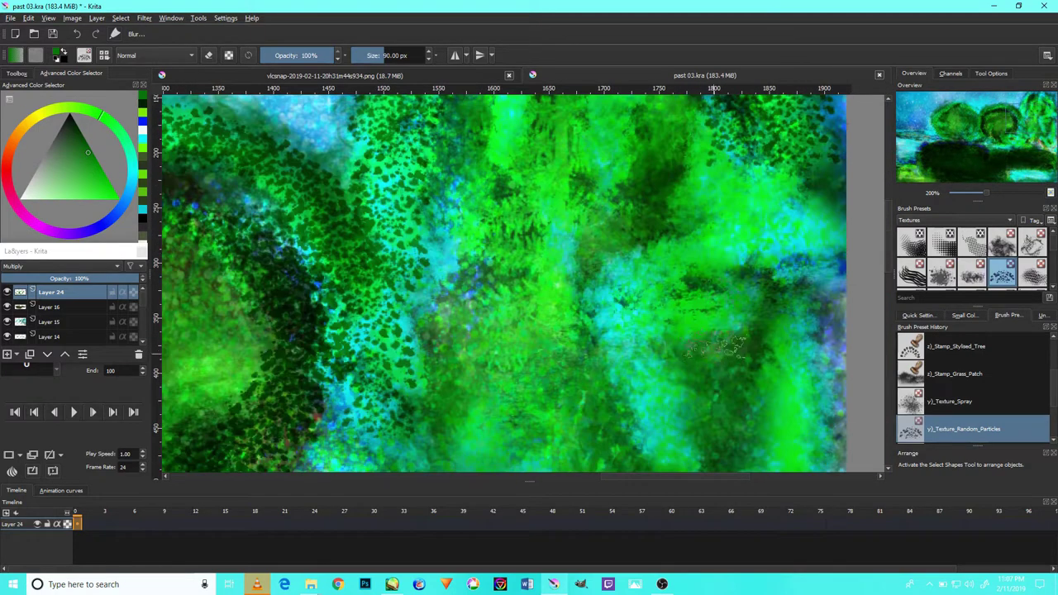
left_click_drag(615, 124, 614, 404)
left_click_drag(526, 165, 525, 363)
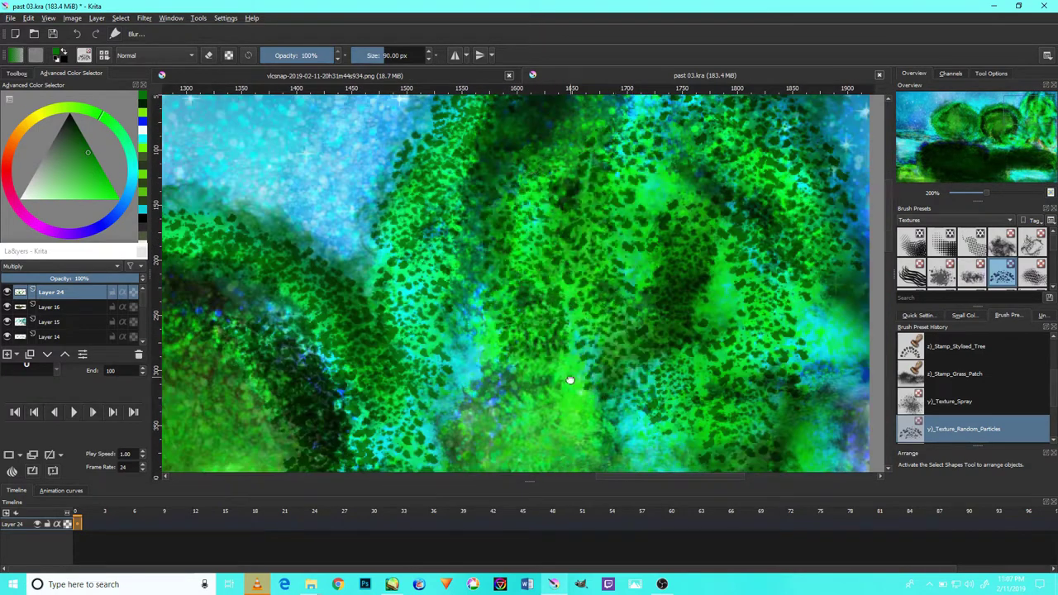
left_click_drag(620, 132, 603, 421)
key("2")
key("1")
mouse_move(689, 165)
left_mouse_down()
mouse_move(647, 298)
mouse_move(413, 392)
left_mouse_up()
key("2")
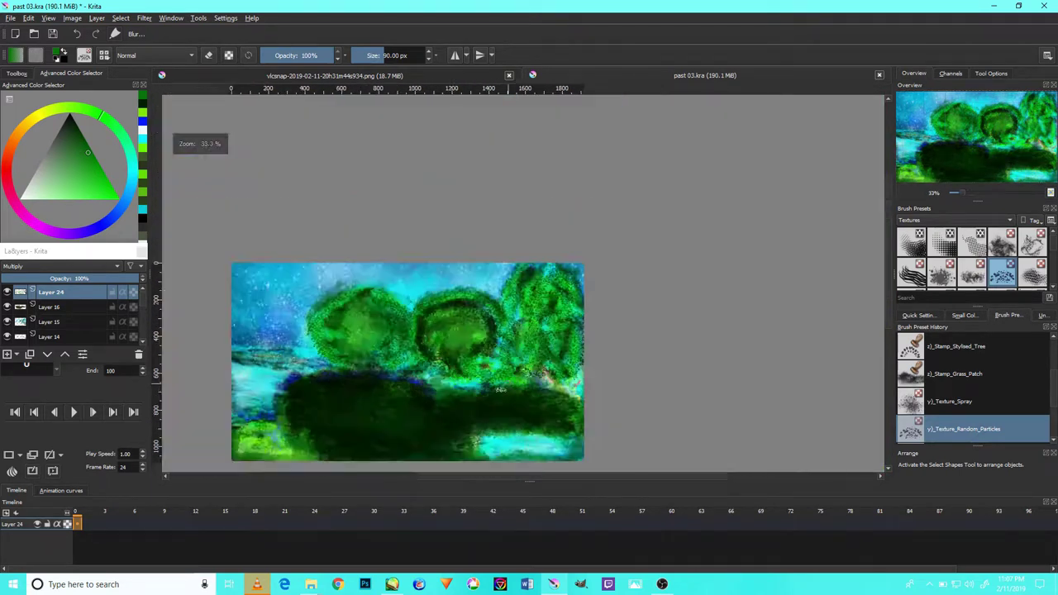
scroll(299, 446, "up", 2)
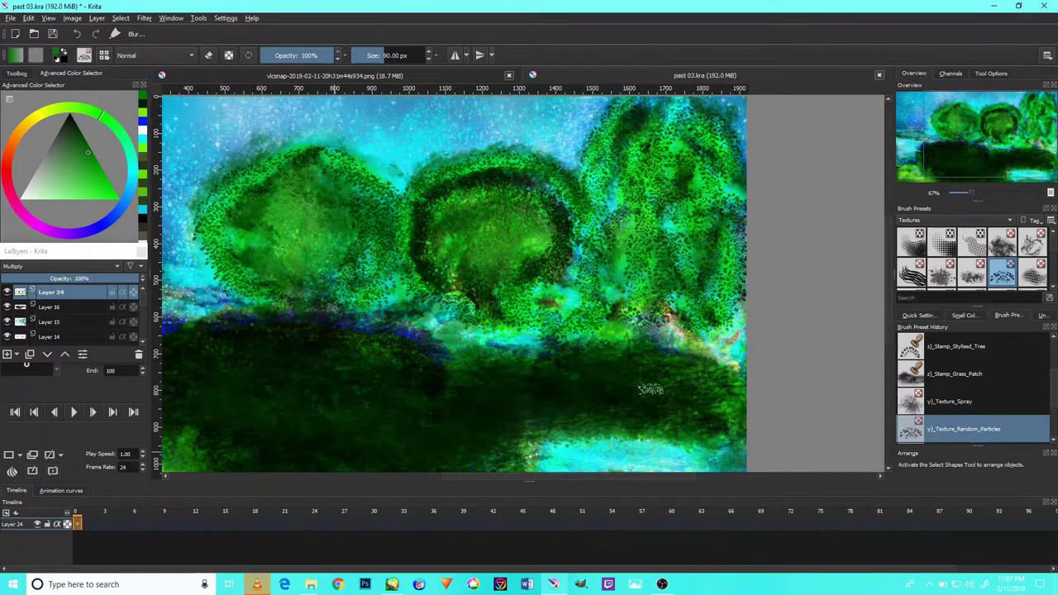
key("2")
key("1")
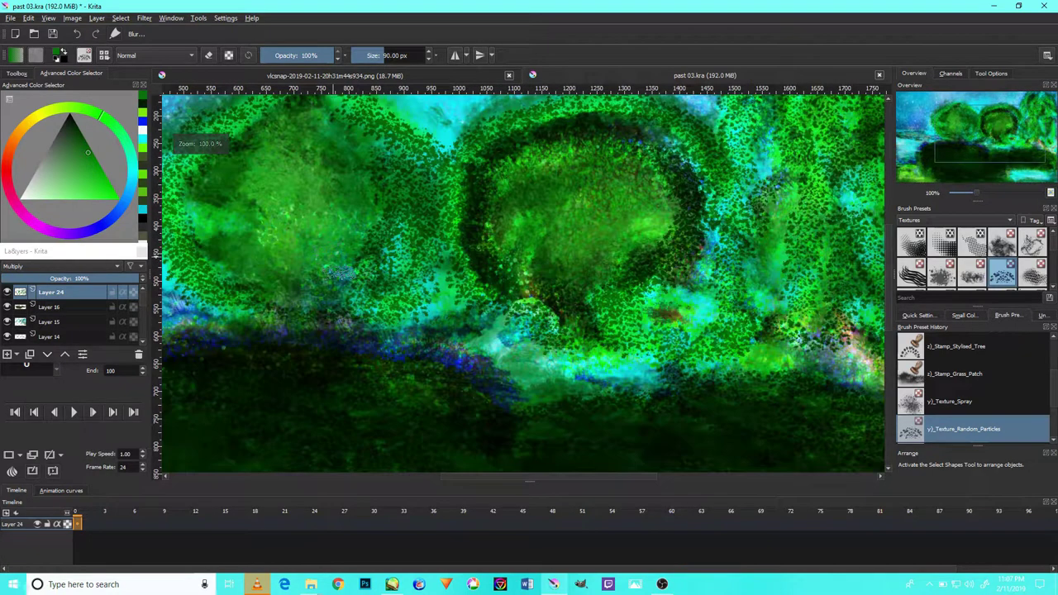
left_click_drag(90, 277, 103, 279)
key("minus")
key("minus")
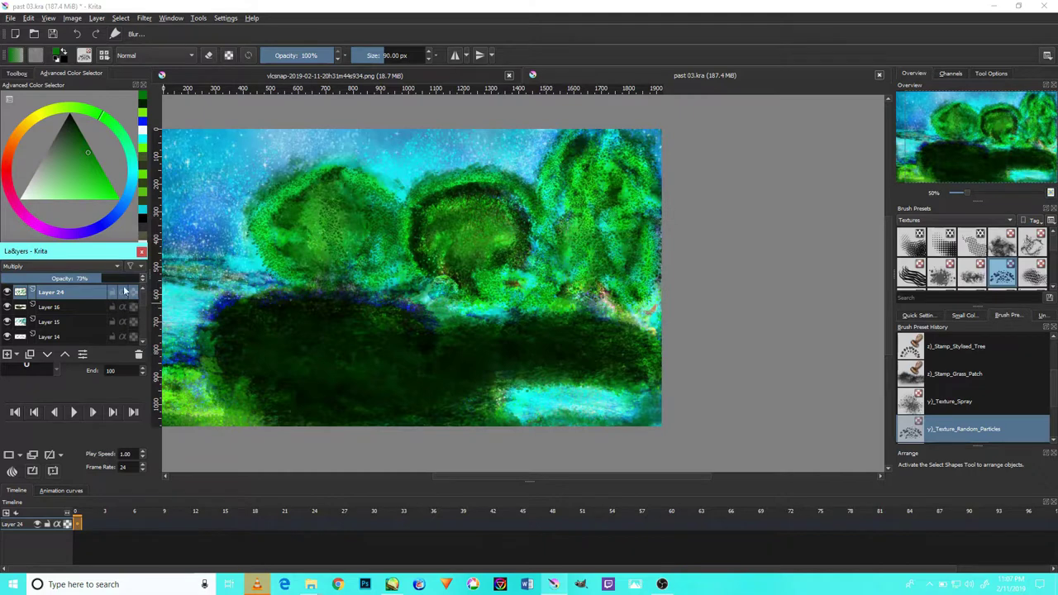
key("1")
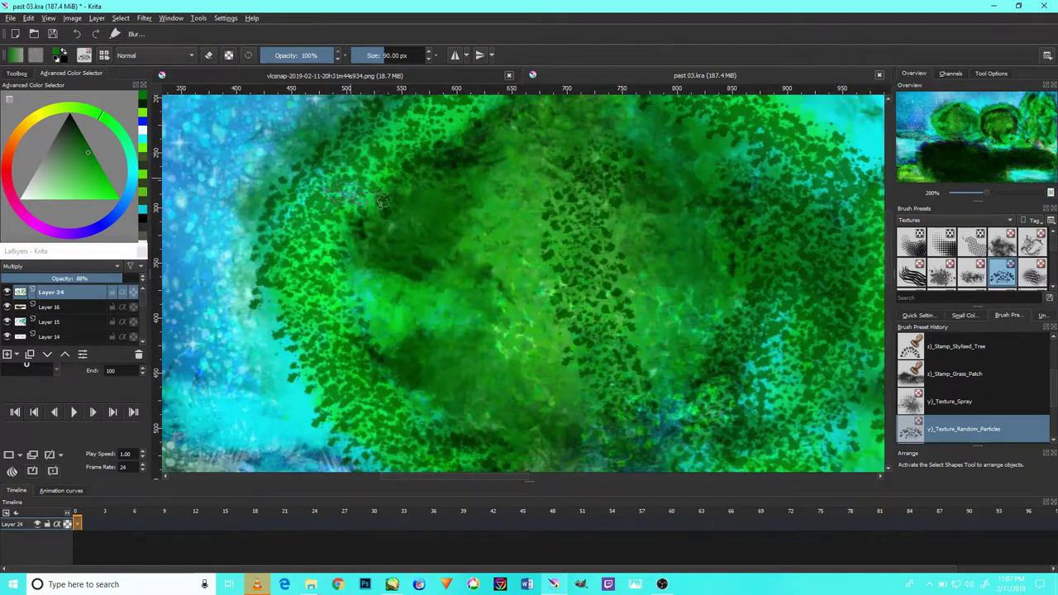
key("minus")
key("minus")
key("1")
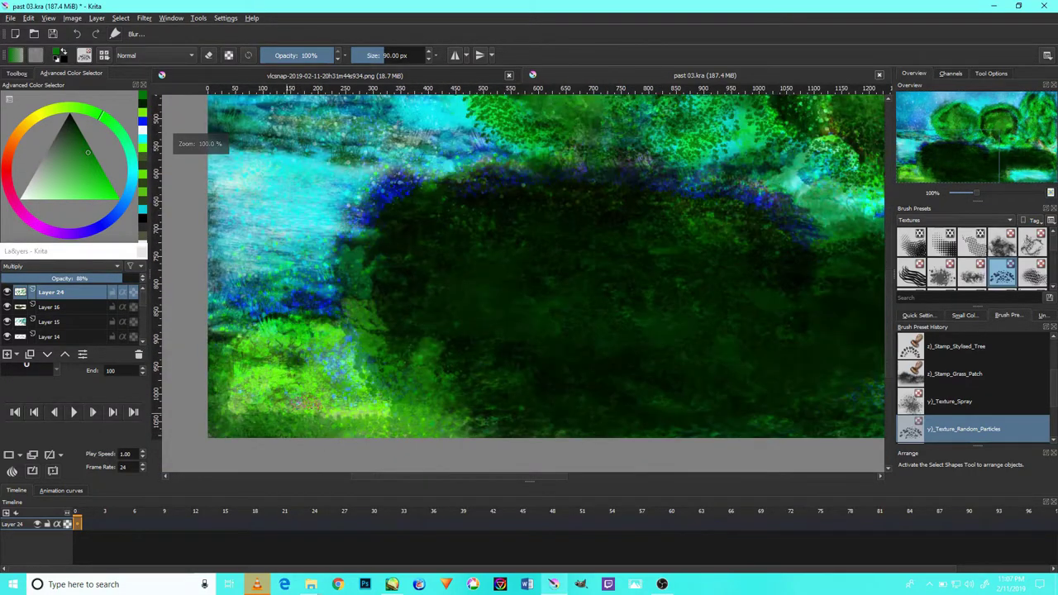
left_click_drag(386, 131, 505, 338)
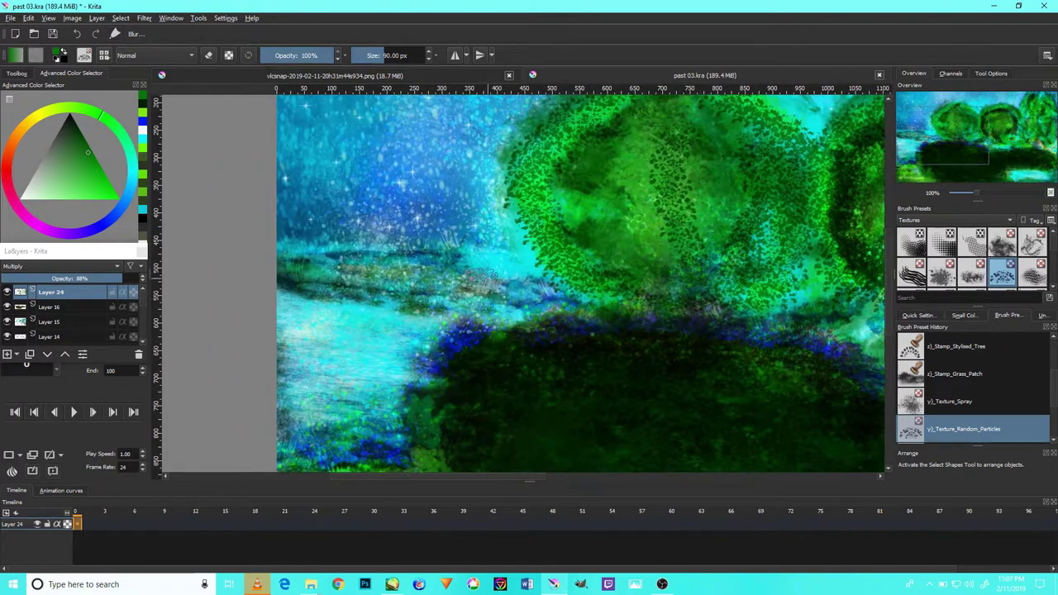
scroll(409, 410, "up", 3)
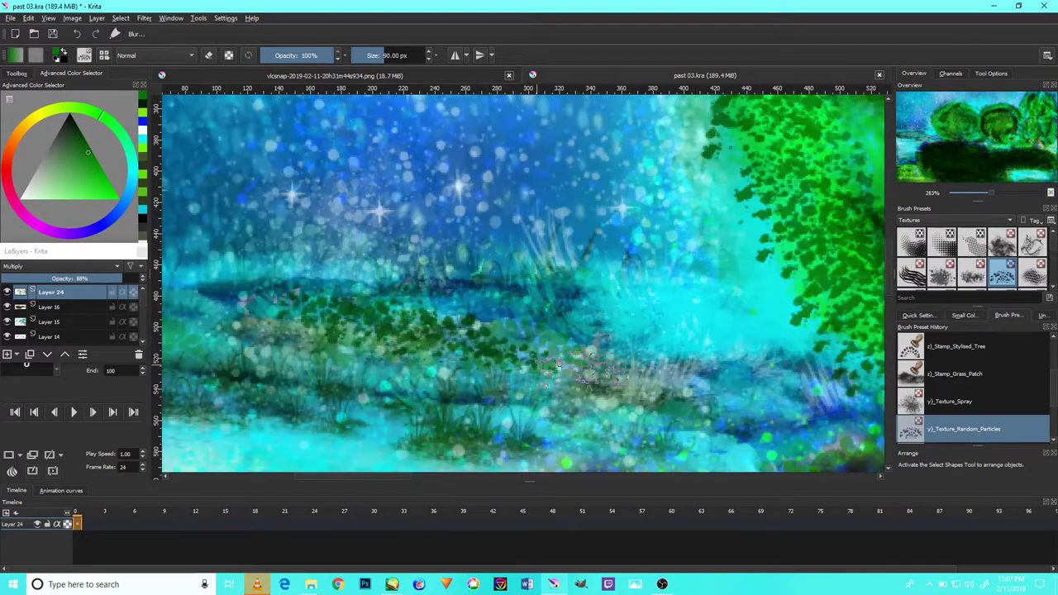
scroll(585, 320, "down", 2)
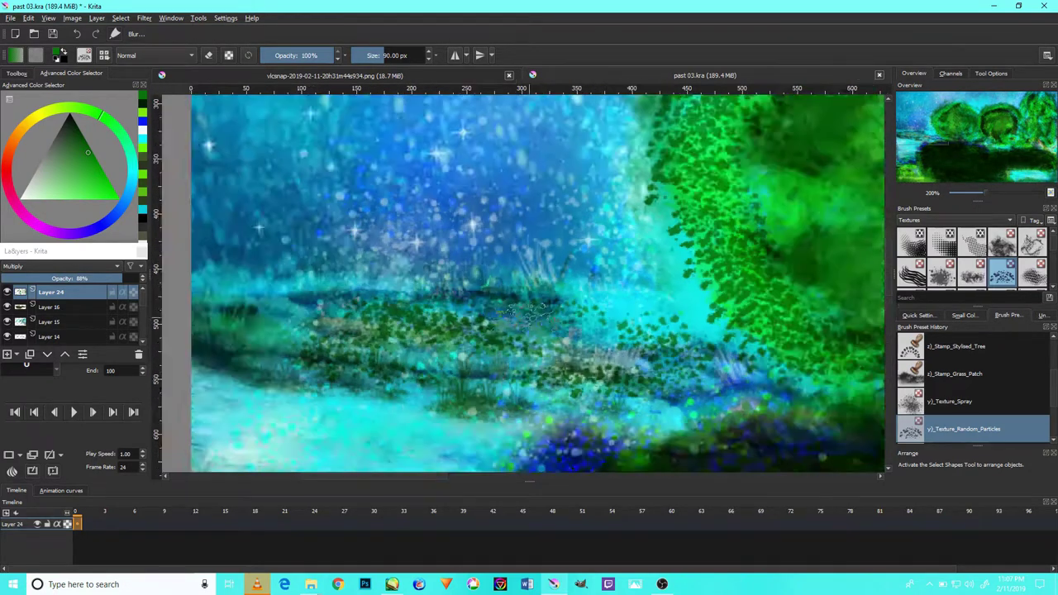
scroll(585, 321, "down", 2)
mouse_move(635, 367)
left_mouse_down()
mouse_move(534, 331)
mouse_move(302, 371)
left_mouse_up()
left_click_drag(609, 361, 506, 392)
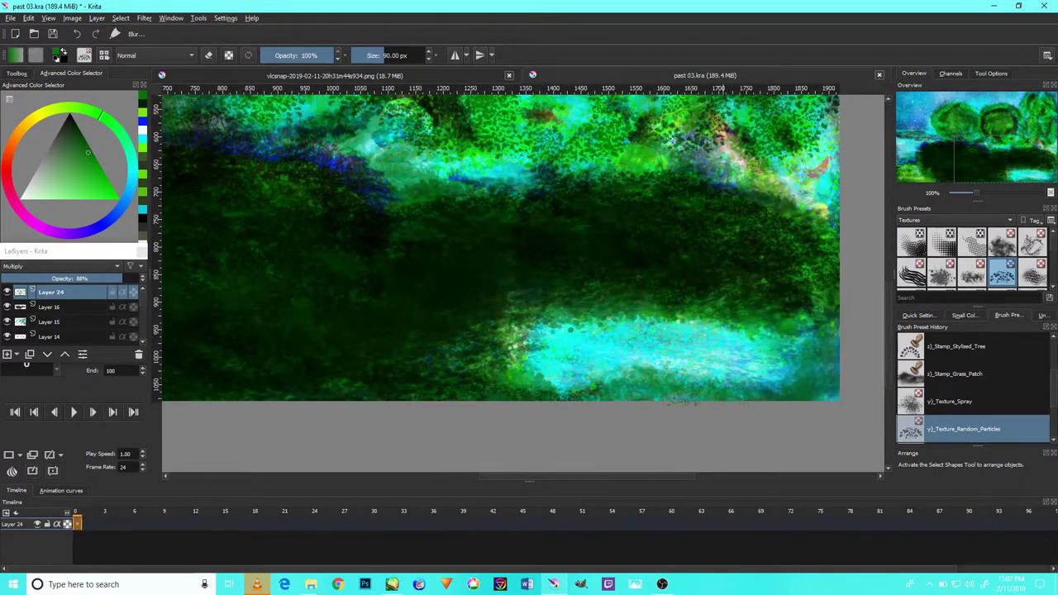
scroll(806, 364, "up", 2)
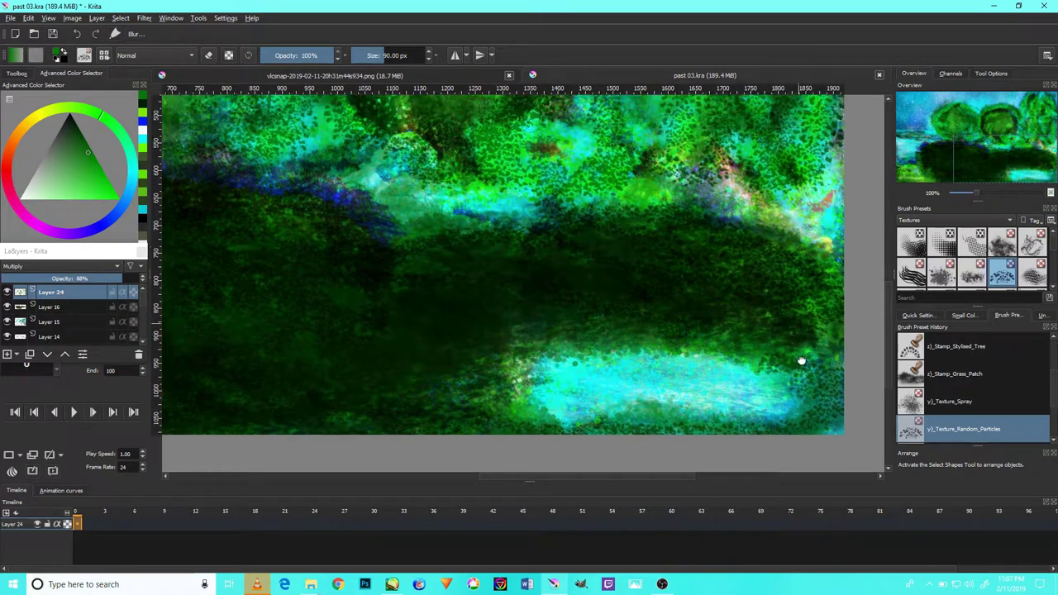
scroll(805, 363, "up", 2)
scroll(818, 347, "up", 3)
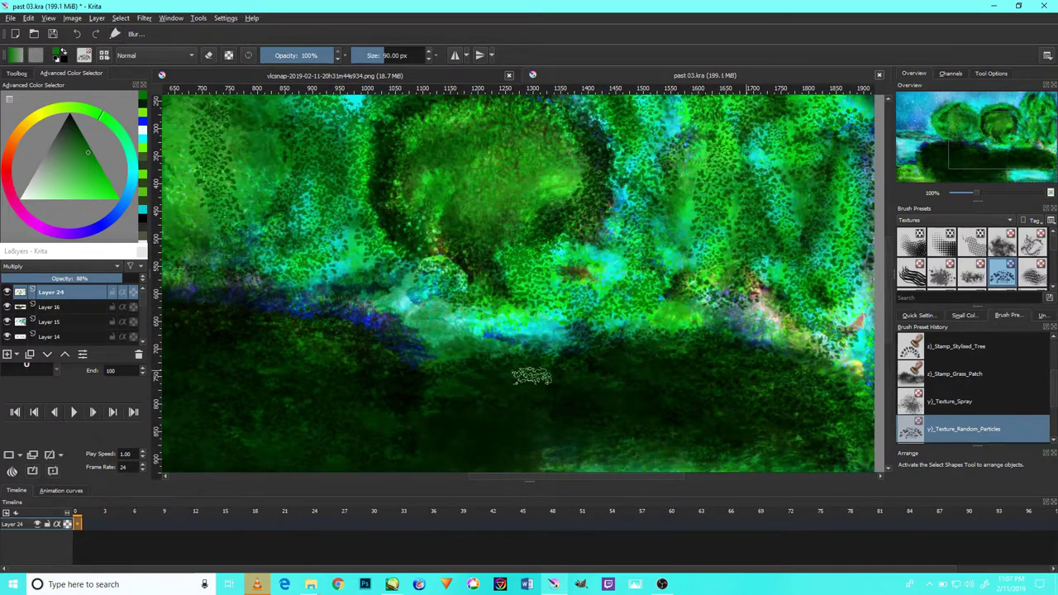
scroll(531, 377, "up", 2)
scroll(554, 384, "up", 2)
scroll(562, 353, "down", 5)
scroll(562, 352, "up", 8)
scroll(562, 353, "down", 2)
scroll(562, 353, "down", 3)
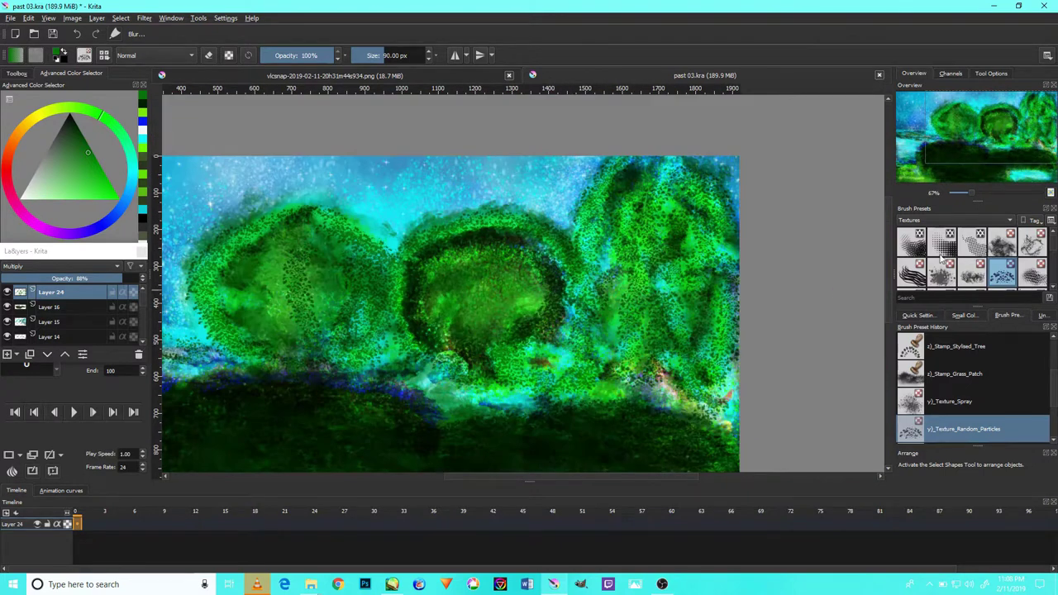
scroll(968, 281, "down", 2)
Load the Stamp_Leaves brush in a new green and stamp dark leaves over the right and centre foliage
left_click(972, 244)
scroll(421, 285, "up", 2)
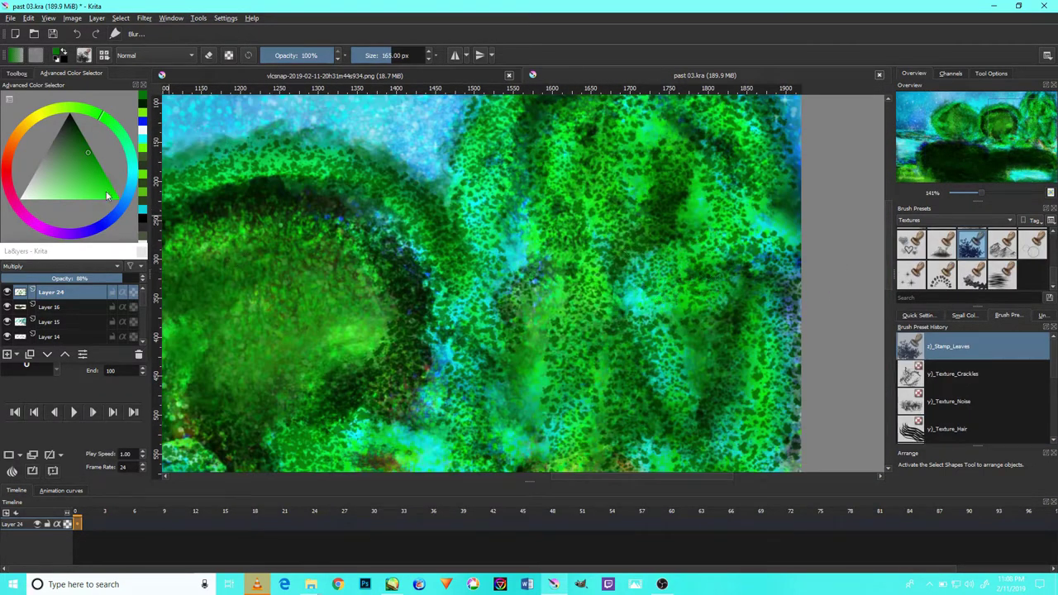
left_click(380, 264, "ctrl")
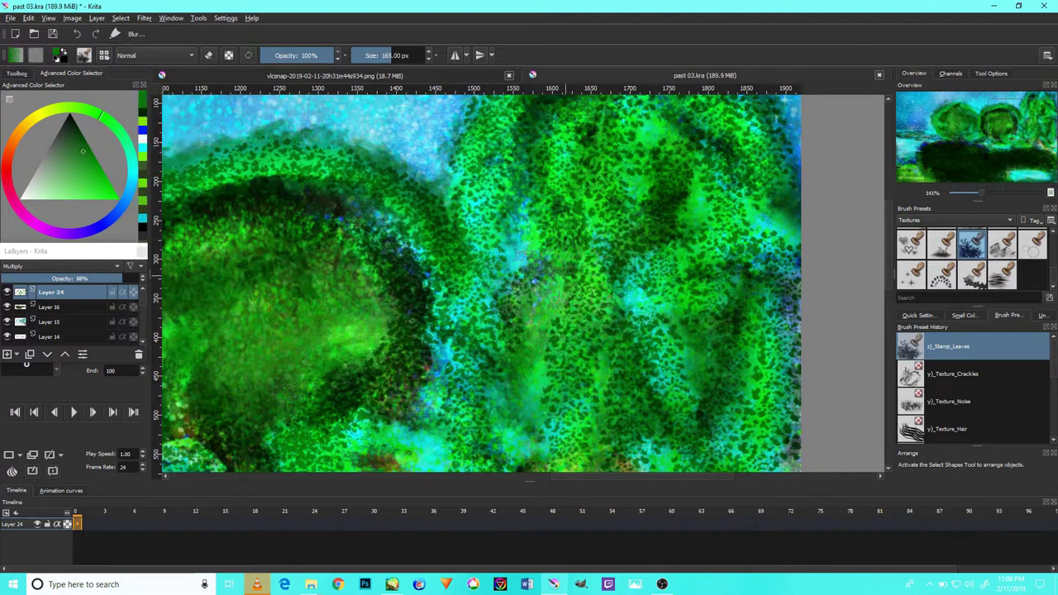
left_click_drag(676, 186, 686, 331)
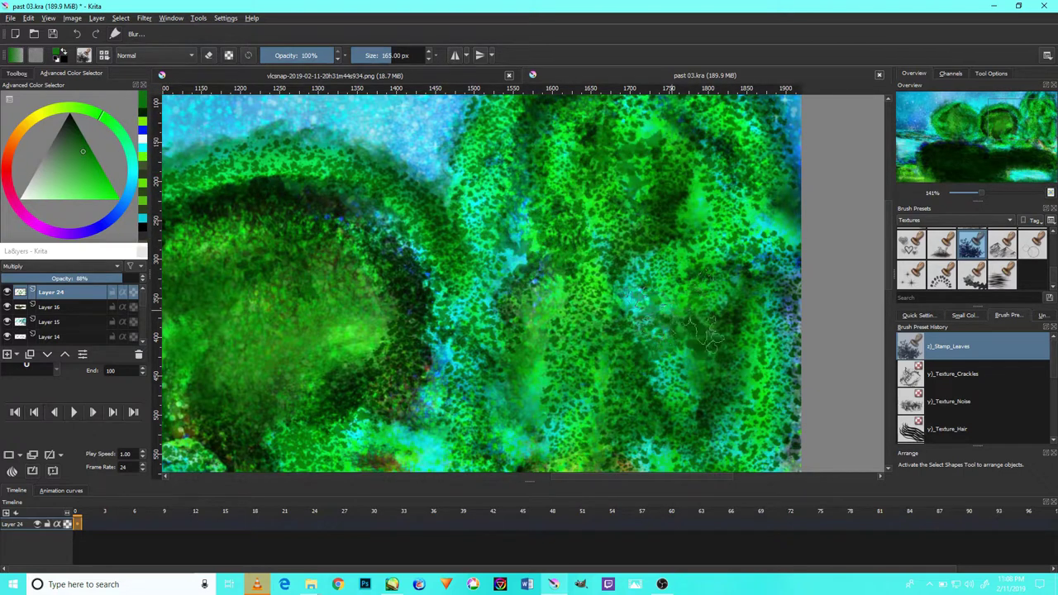
left_click_drag(670, 202, 685, 195)
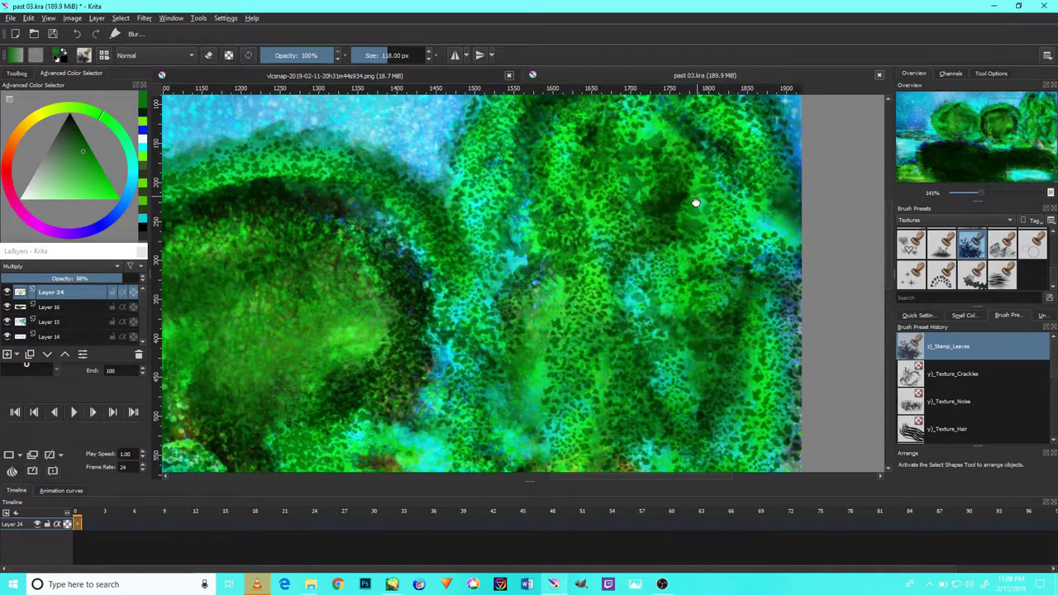
left_click_drag(615, 157, 673, 165)
mouse_move(686, 265)
left_mouse_down()
mouse_move(723, 293)
mouse_move(579, 240)
left_mouse_up()
mouse_move(545, 347)
left_mouse_down()
mouse_move(604, 413)
mouse_move(694, 413)
left_mouse_up()
left_click_drag(703, 291, 749, 206)
Shrink the brush slightly and stamp dark leaves across the middle tree
left_click_drag(450, 239, 570, 337)
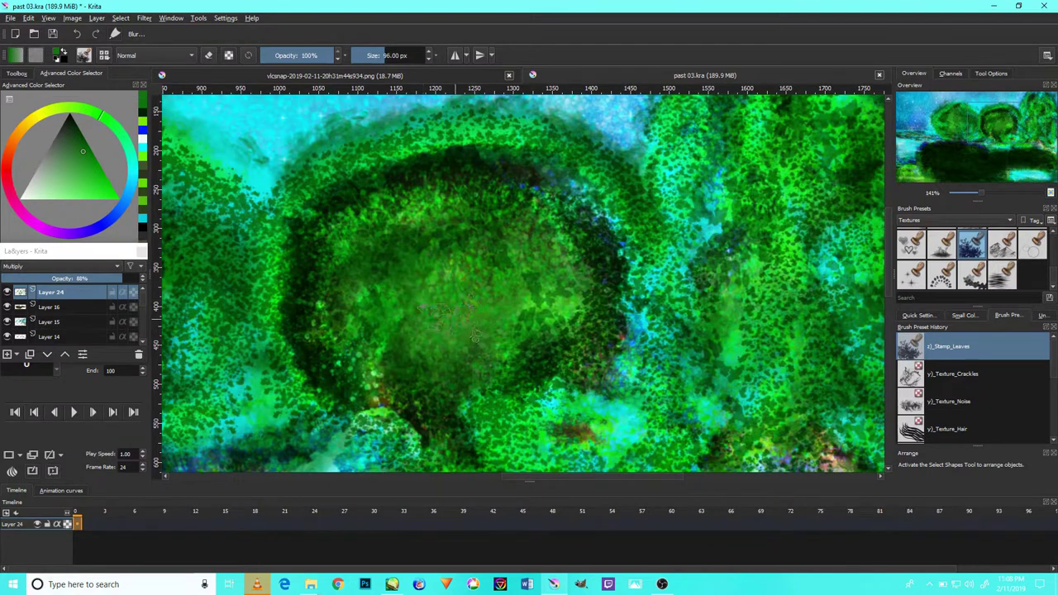
key("bracketleft")
mouse_move(446, 310)
left_mouse_down()
mouse_move(508, 240)
mouse_move(368, 278)
mouse_move(600, 227)
mouse_move(617, 295)
left_mouse_up()
left_click_drag(252, 273, 590, 277)
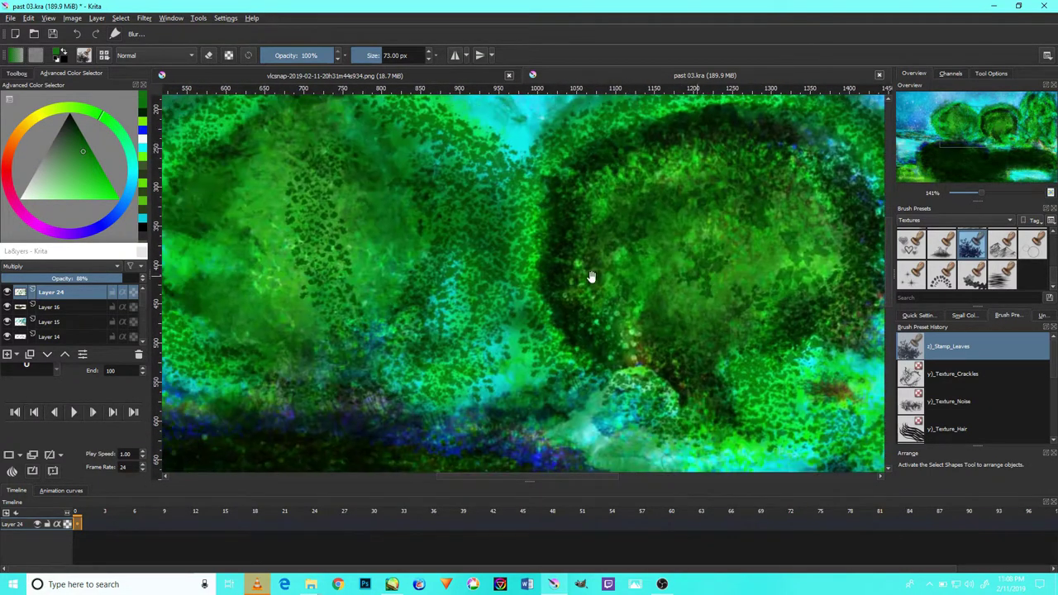
left_click_drag(336, 257, 366, 272)
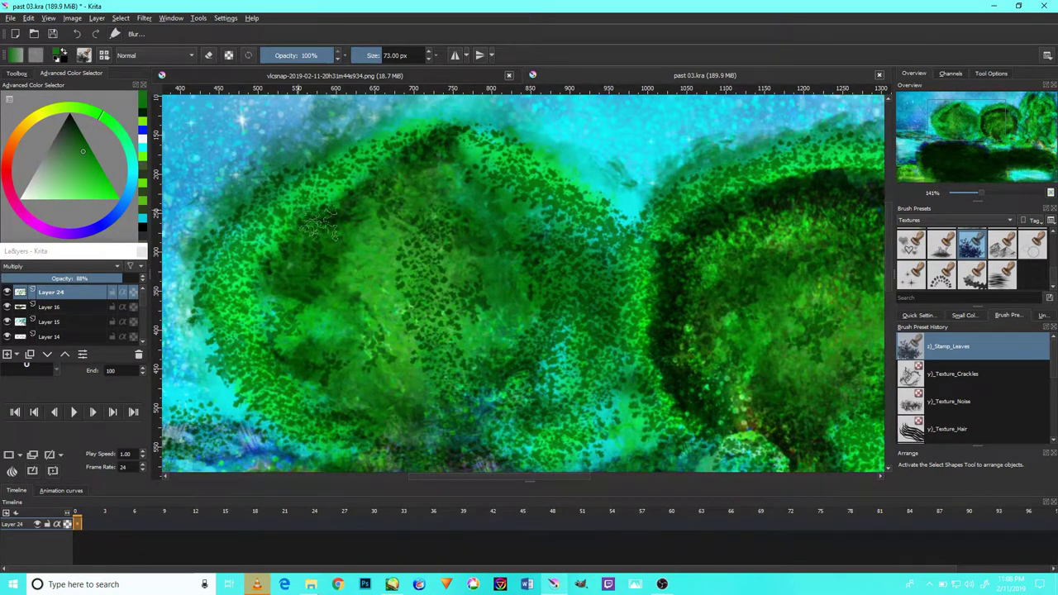
left_click_drag(320, 225, 304, 152)
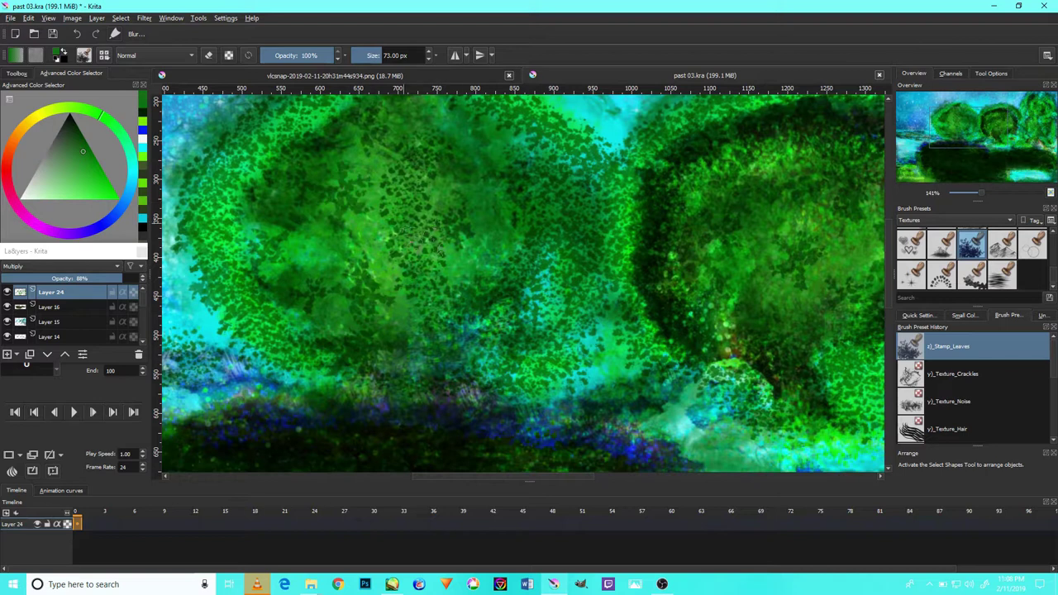
Stamp dark leaf texture along the ground near the water
scroll(579, 231, "up", 2)
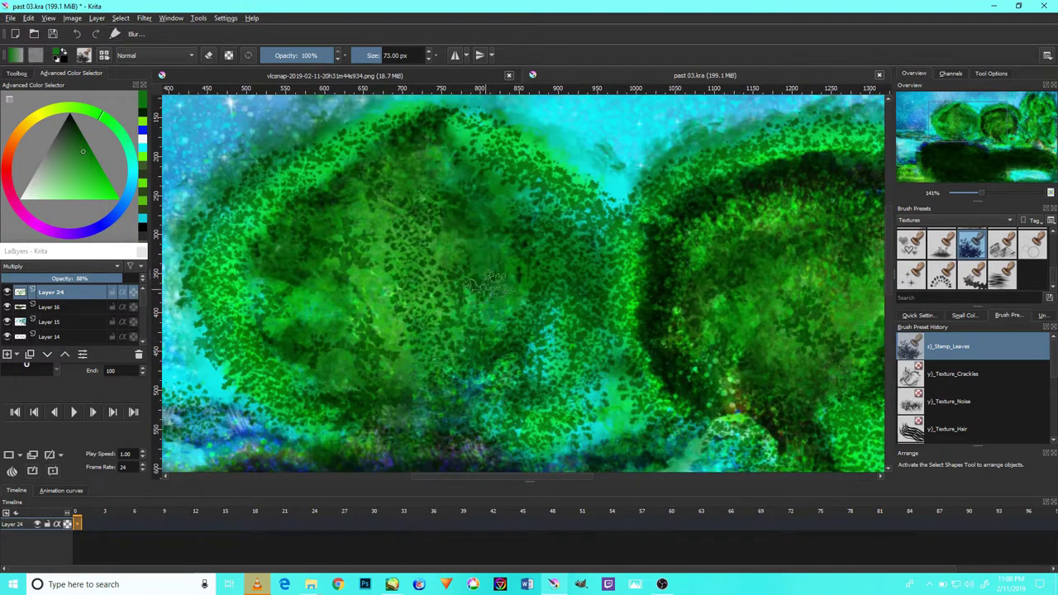
scroll(559, 356, "down", 5)
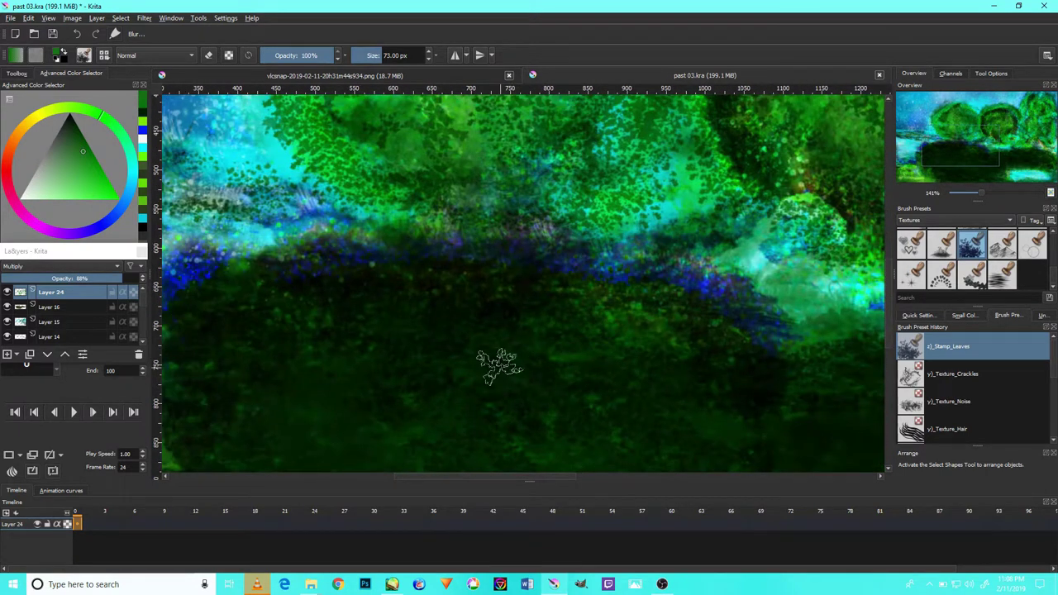
scroll(628, 355, "down", 5, "ctrl")
scroll(653, 348, "up", 6, "ctrl")
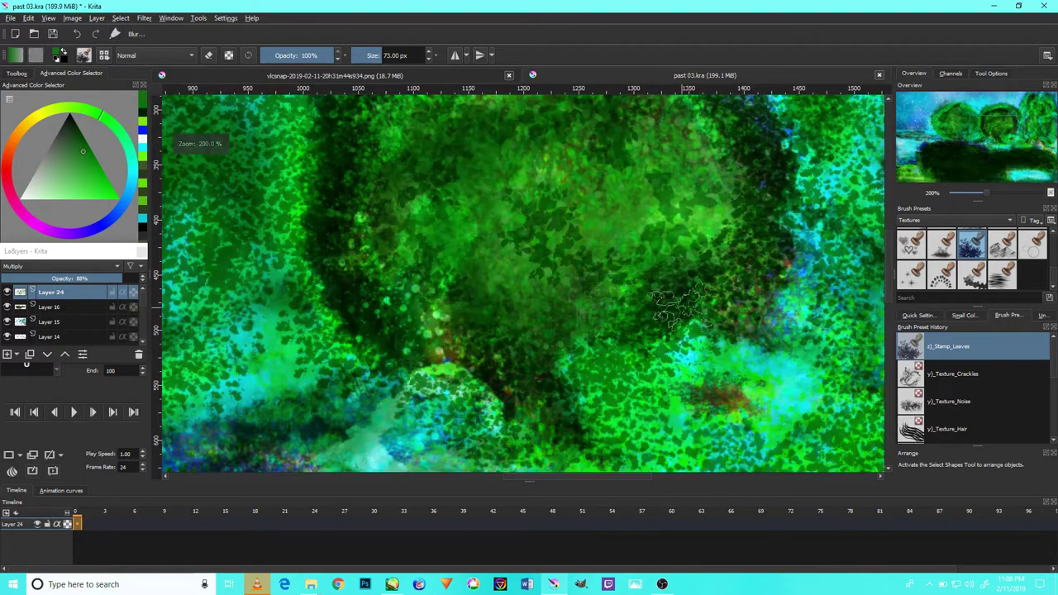
scroll(480, 166, "down", 3)
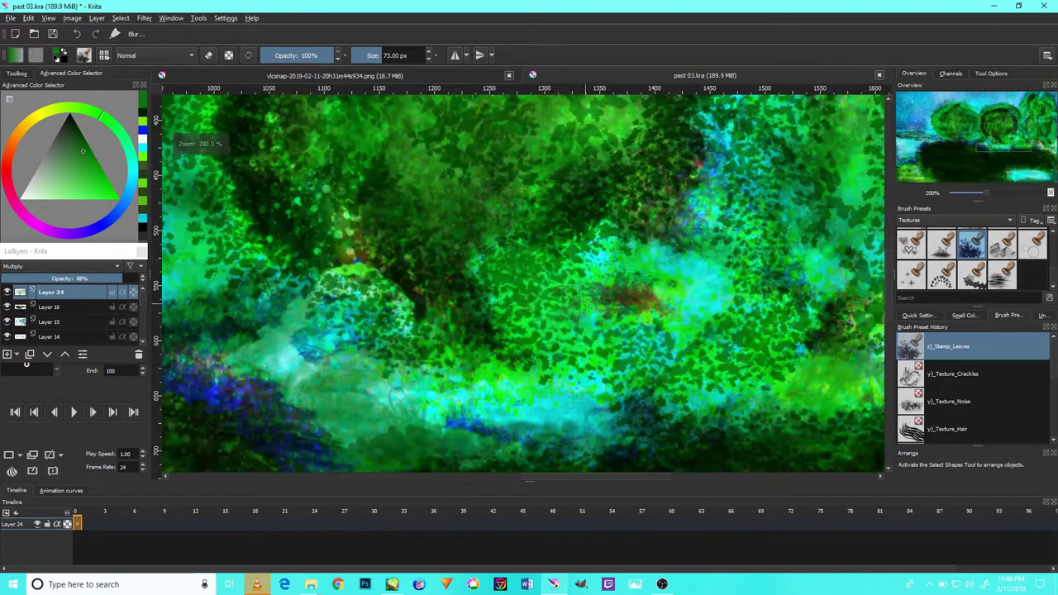
scroll(479, 166, "down", 2, "ctrl")
scroll(479, 165, "down", 2, "ctrl")
scroll(831, 401, "up", 2, "ctrl")
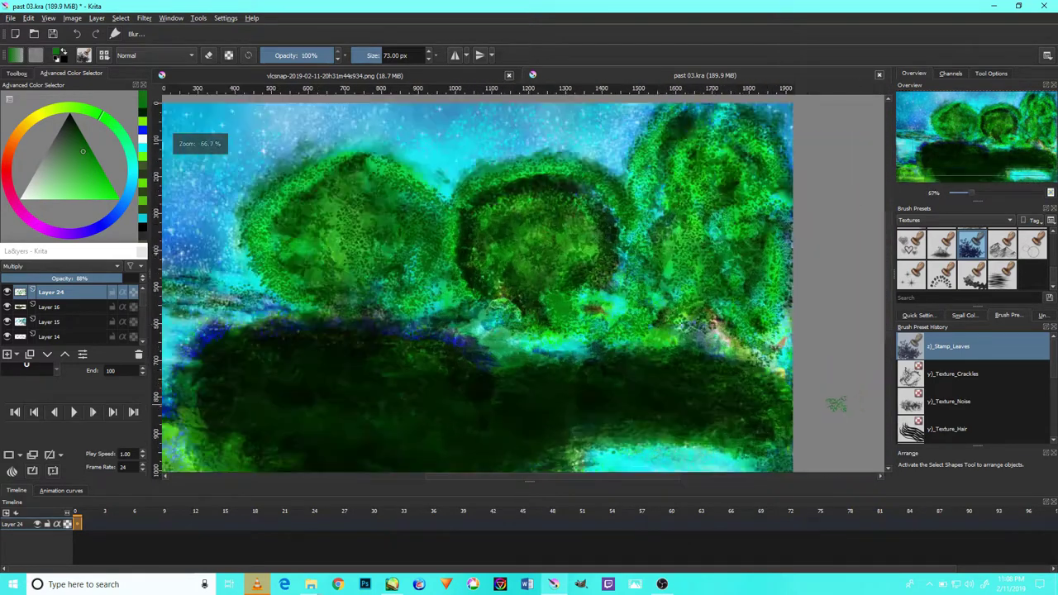
scroll(831, 402, "up", 1, "ctrl")
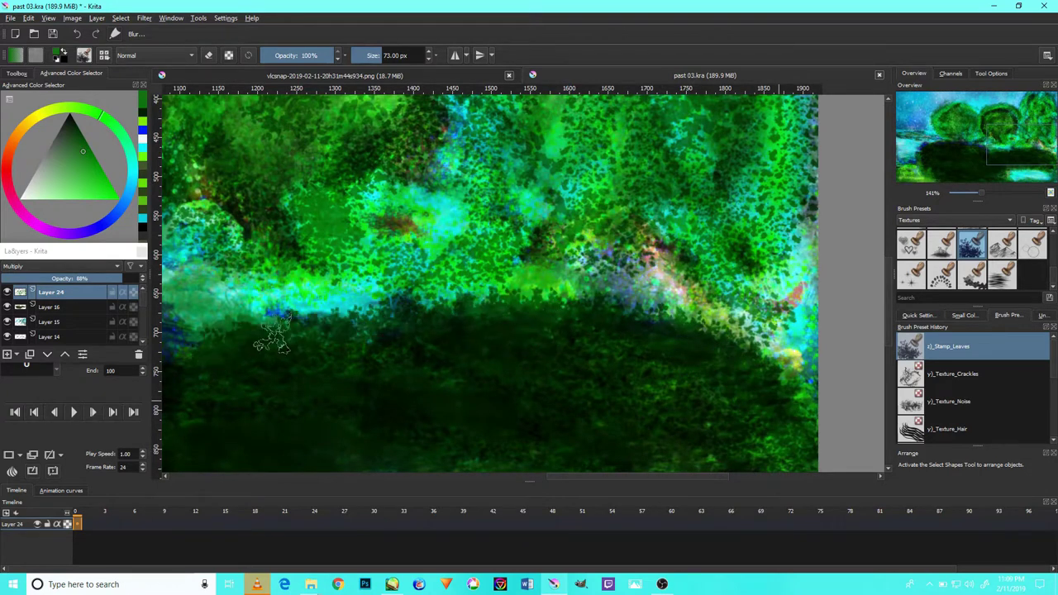
scroll(740, 388, "down", 2, "ctrl")
scroll(738, 391, "up", 2, "ctrl")
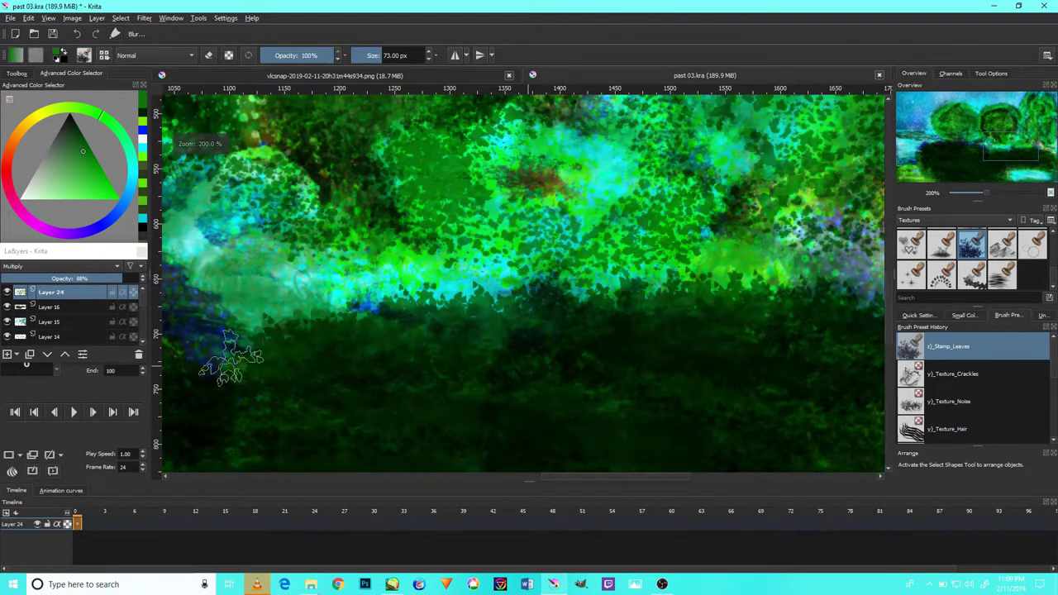
scroll(541, 348, "down", 2, "ctrl")
left_click_drag(444, 444, 506, 454)
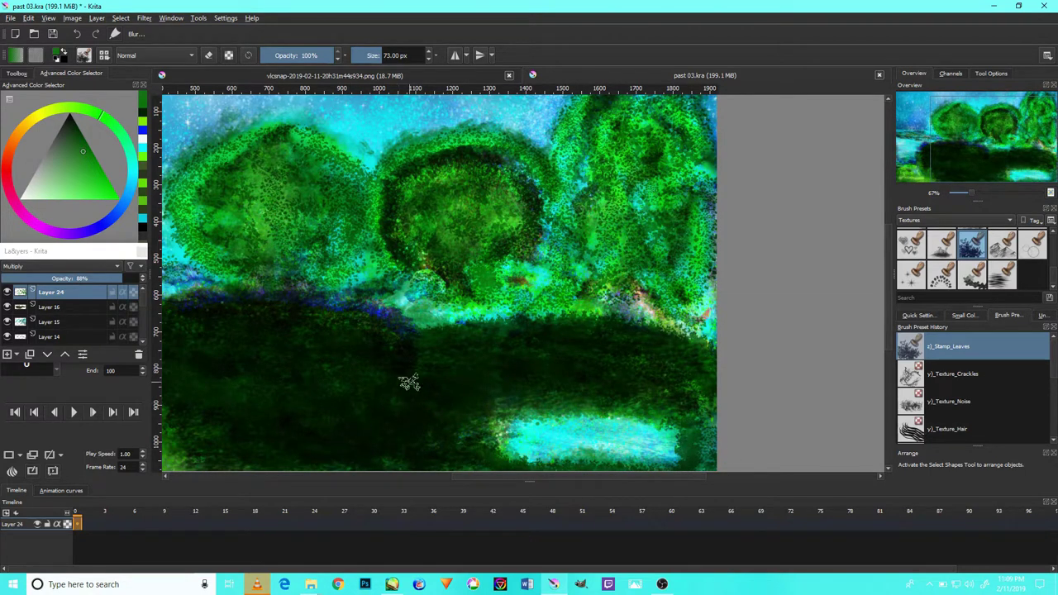
Undo the last two leaf stamps on the ground and load the Stamp_Herbals brush
left_click_drag(408, 370, 520, 338)
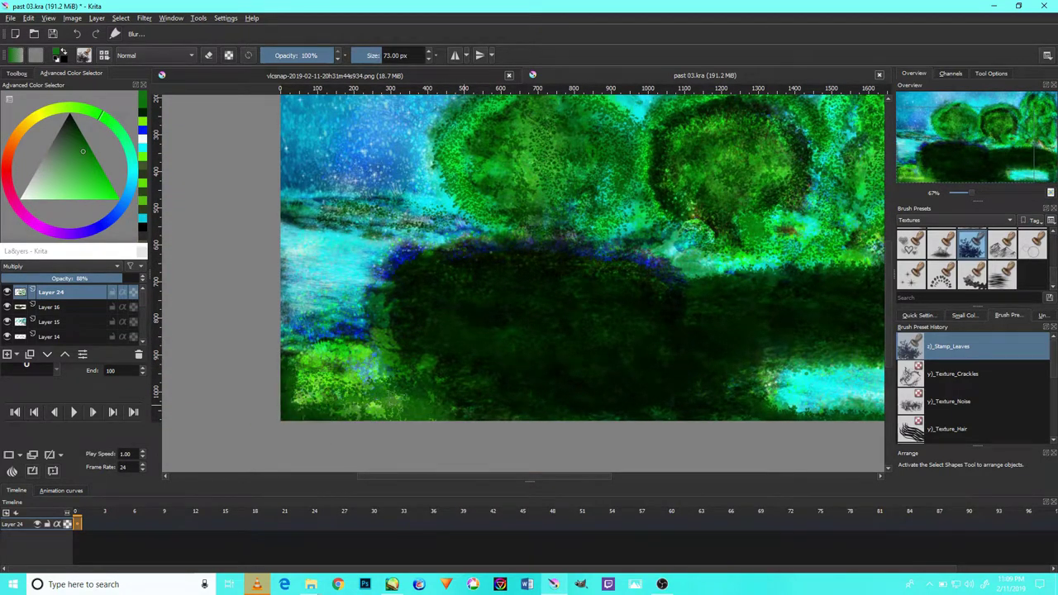
left_click_drag(320, 368, 378, 395)
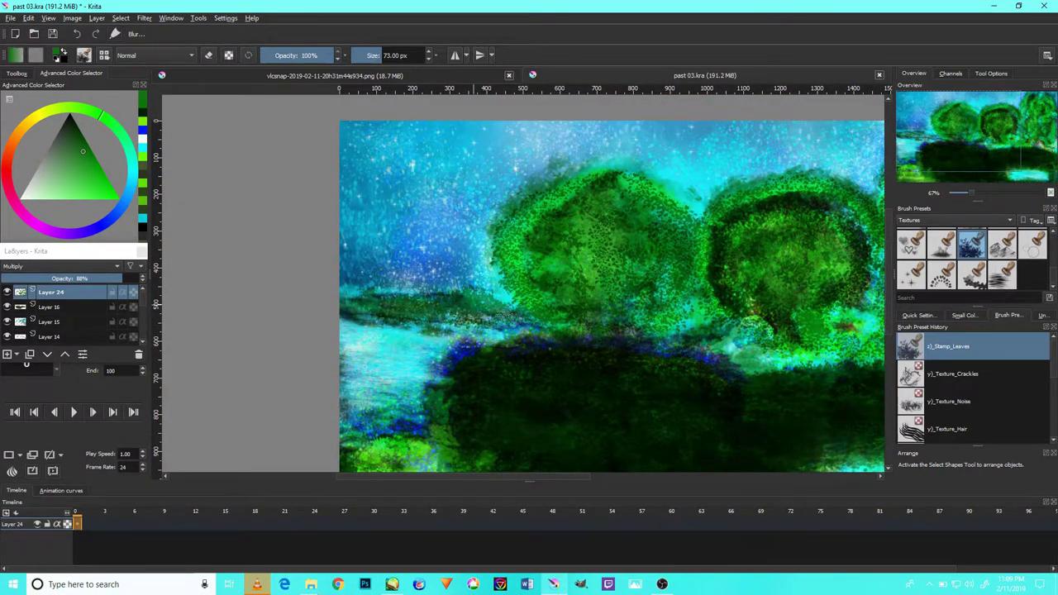
scroll(477, 310, "up", 3)
scroll(479, 326, "down", 1)
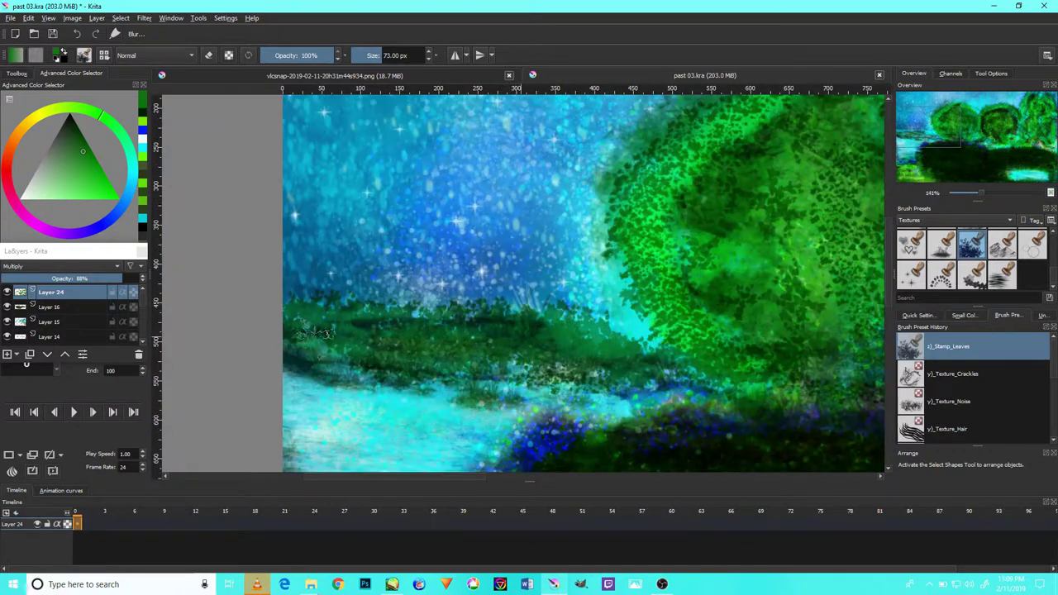
key("ctrl+z")
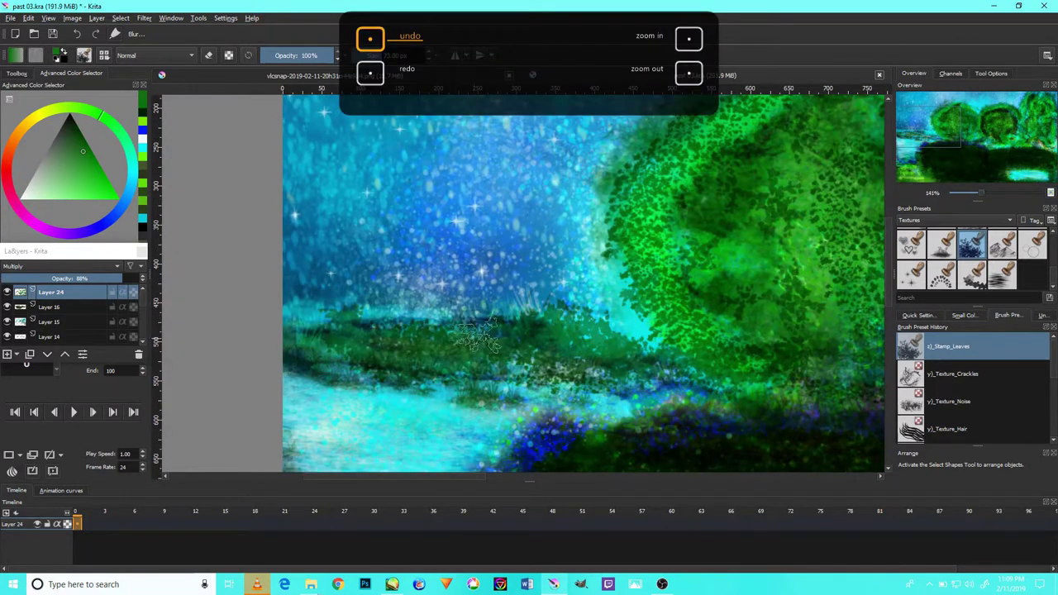
key("ctrl+z")
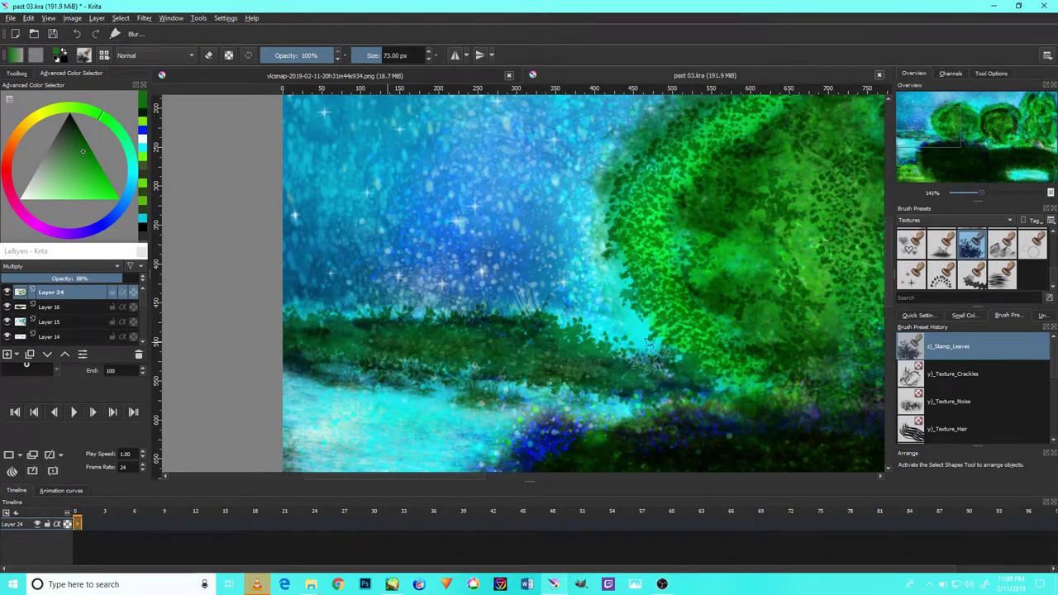
scroll(598, 330, "down", 4)
scroll(560, 298, "up", 3)
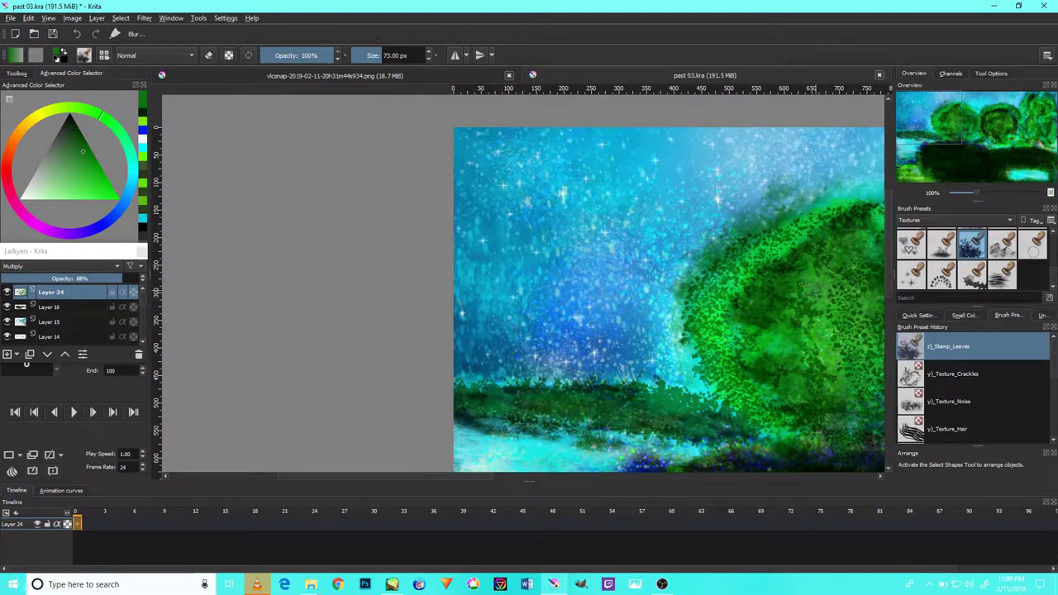
left_click(942, 246)
scroll(626, 371, "up", 1)
Stamp herbal grass along the ground, then dab blue herbal texture at the left
scroll(627, 372, "up", 2)
mouse_move(537, 396)
left_mouse_down()
mouse_move(347, 413)
mouse_move(297, 397)
left_mouse_up()
scroll(314, 273, "down", 2)
left_click(107, 222)
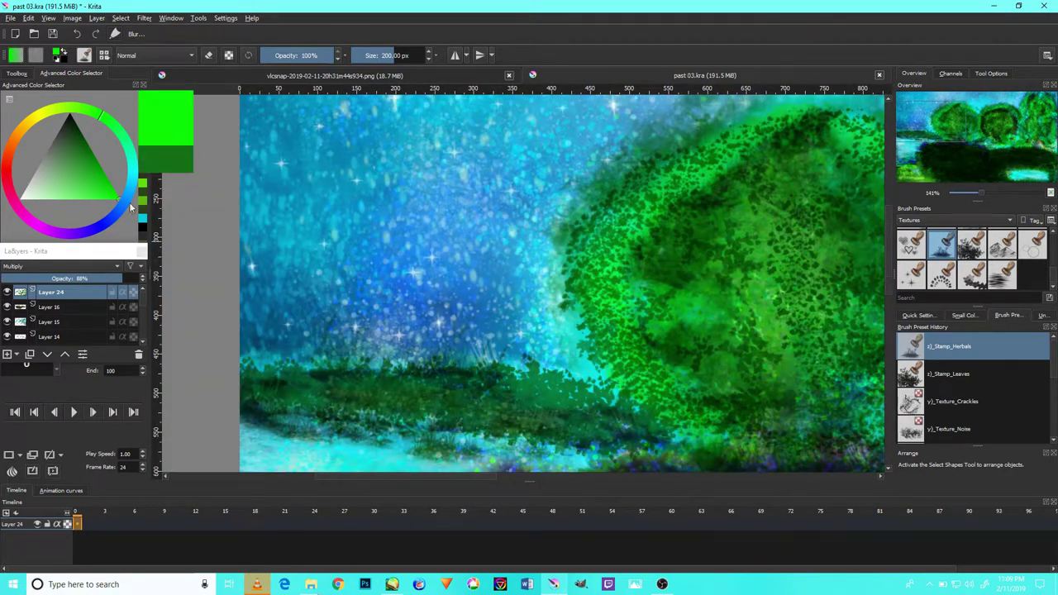
left_click(322, 389)
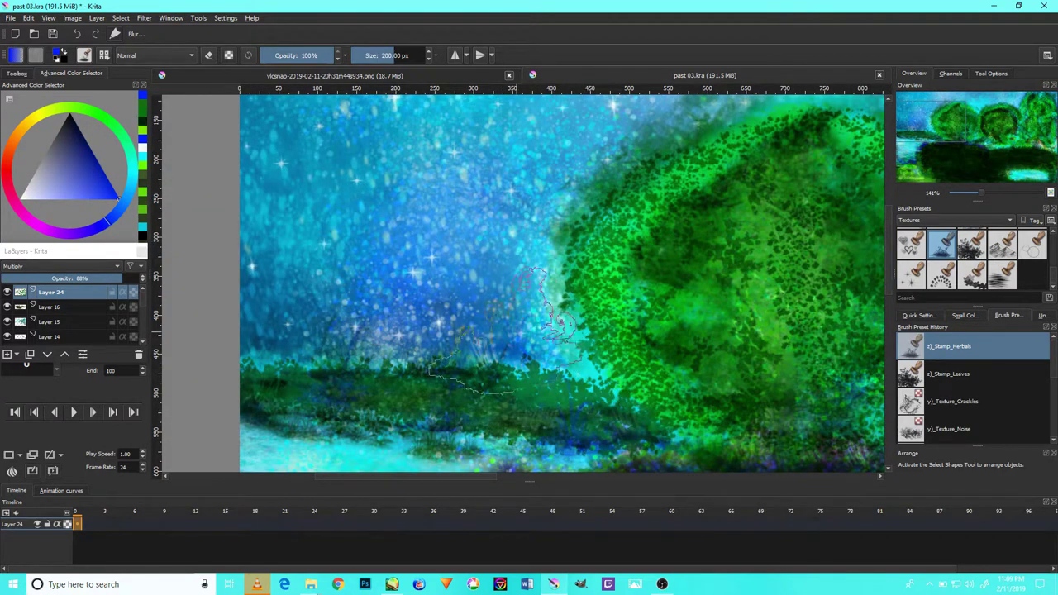
scroll(546, 397, "down", 3)
scroll(545, 396, "up", 3)
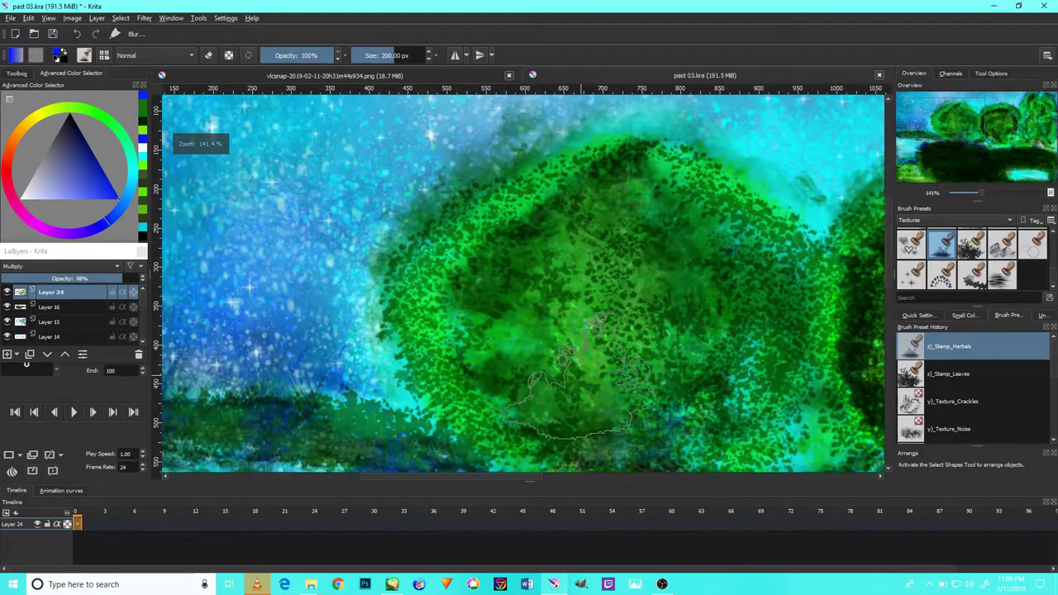
scroll(578, 397, "down", 1)
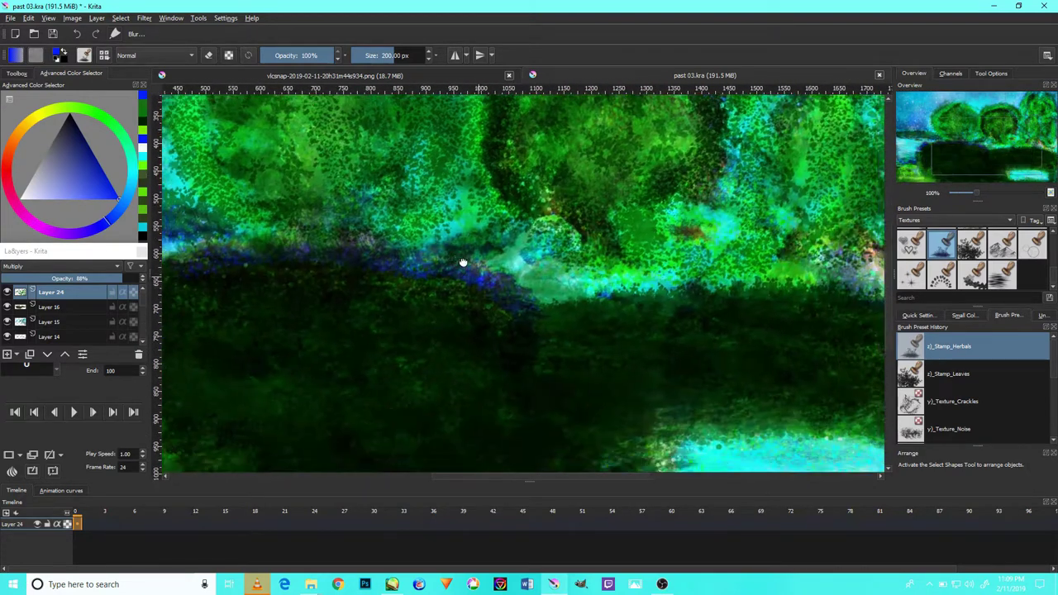
Stamp speckled herbal texture over the upper-left and lower-left areas
left_click_drag(694, 463, 546, 337)
left_click_drag(404, 323, 680, 327)
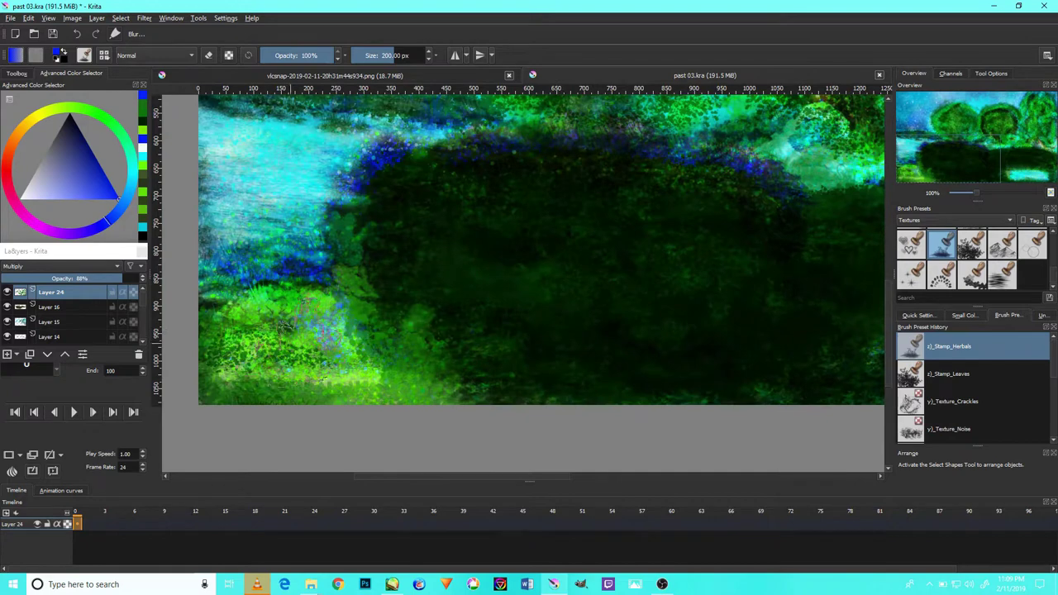
mouse_move(294, 266)
left_mouse_down()
mouse_move(257, 177)
mouse_move(265, 165)
mouse_move(372, 372)
mouse_move(194, 341)
left_mouse_up()
left_click_drag(448, 378, 411, 405)
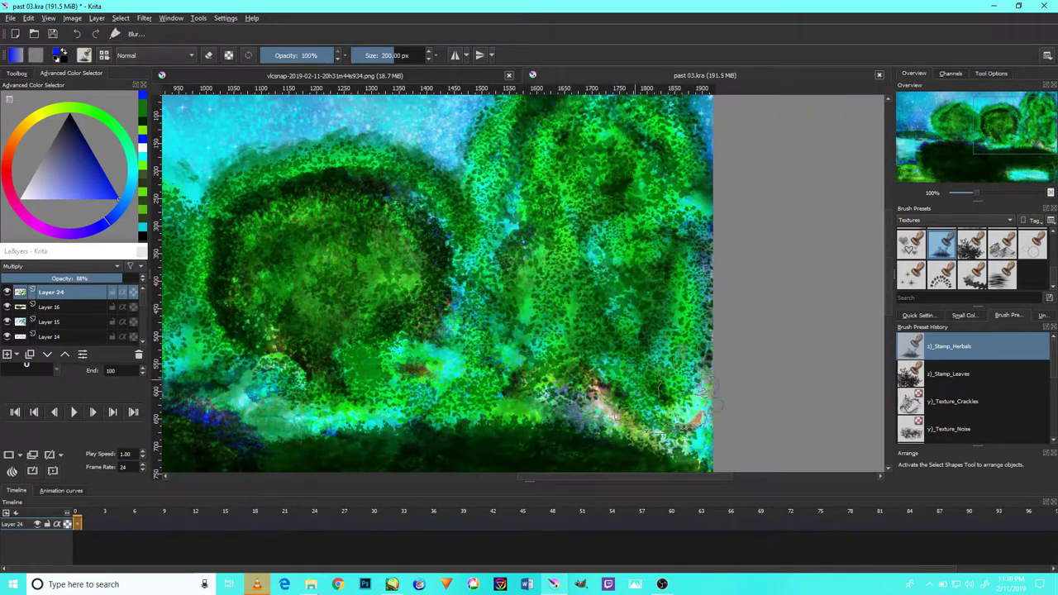
left_click_drag(620, 339, 917, 343)
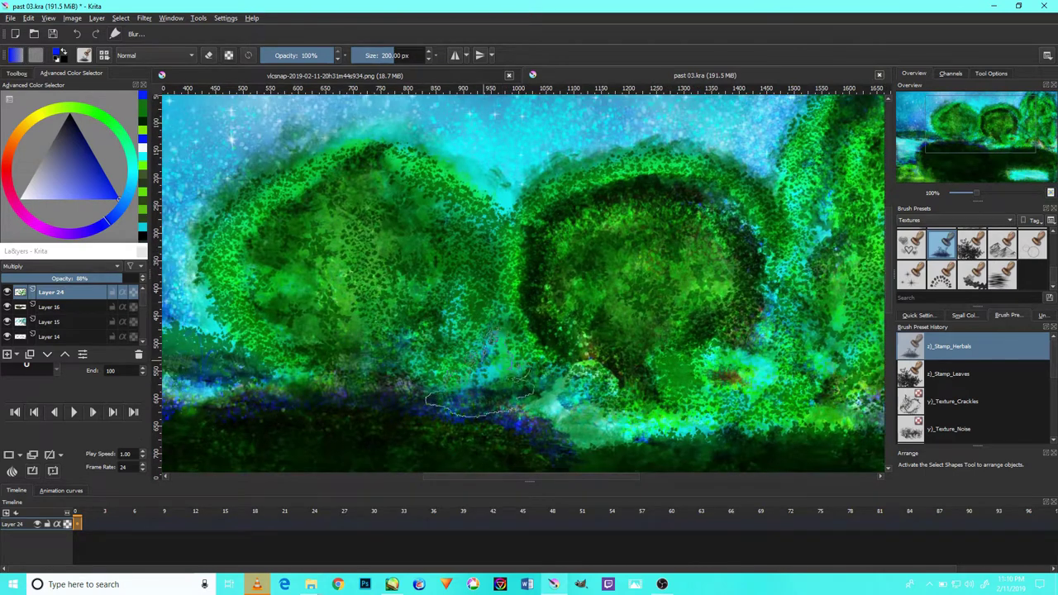
Pick a near-white painting colour and add a new empty layer above Layer 24
left_click(40, 187)
scroll(413, 220, "down", 5)
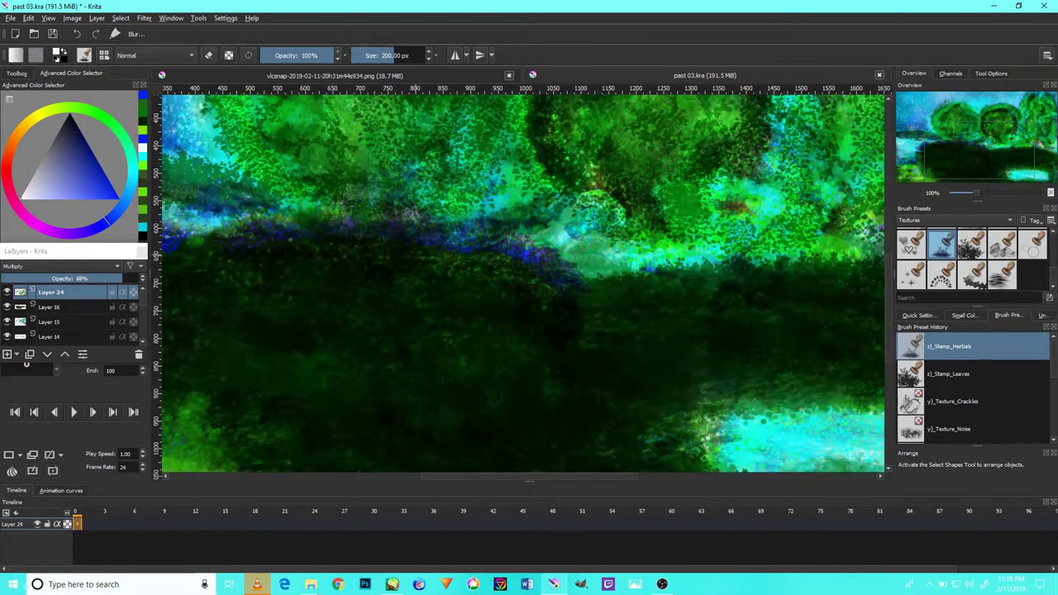
scroll(475, 347, "down", 3)
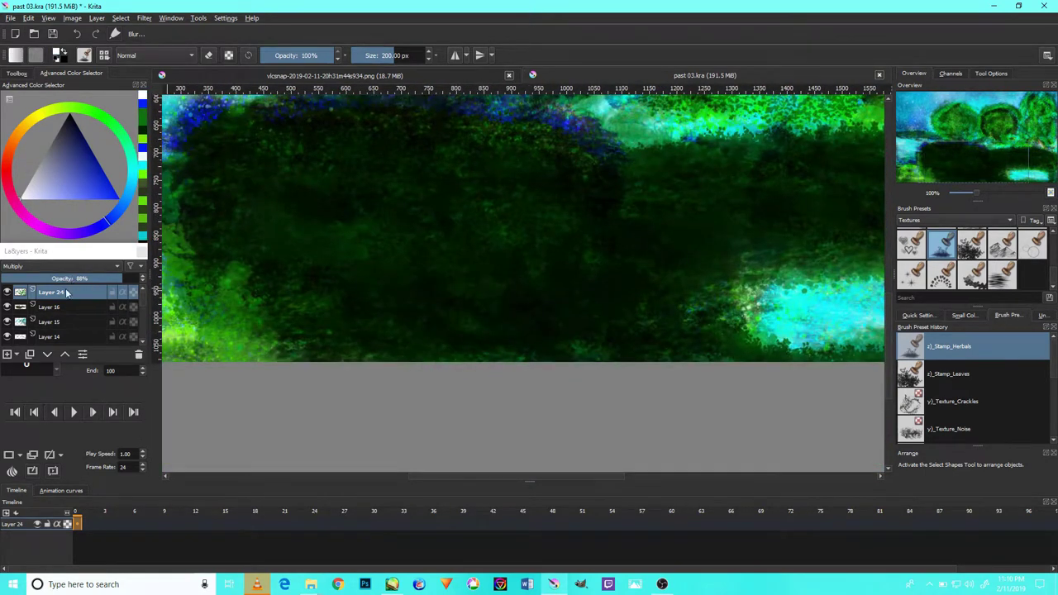
left_click(7, 353)
Set the new layer to Color Dodge and stamp glowing grass tufts across the lower foreground
left_click(83, 267)
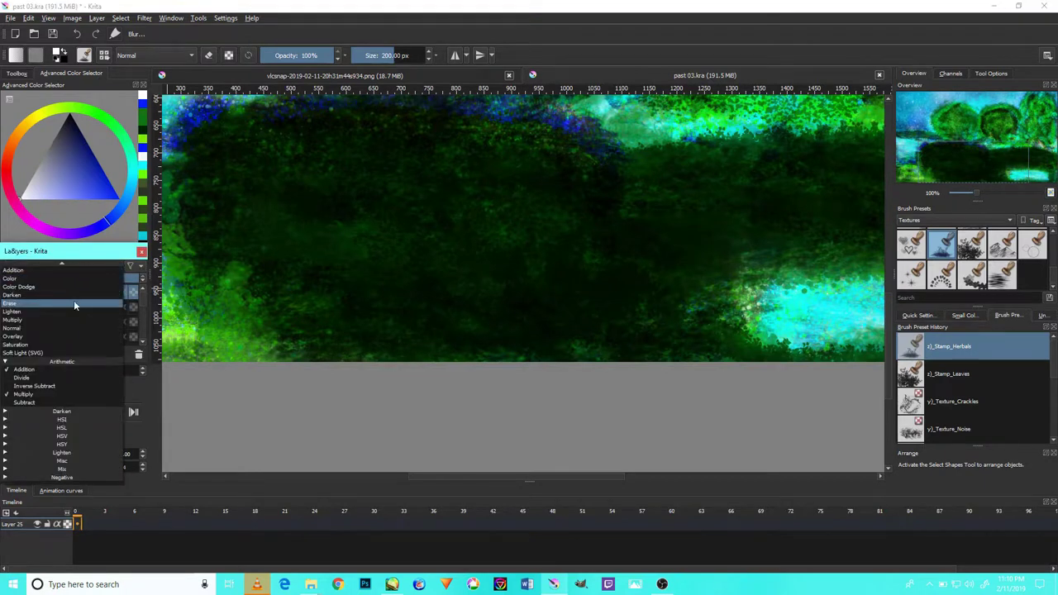
left_click(19, 287)
mouse_move(347, 343)
left_mouse_down()
mouse_move(483, 318)
mouse_move(622, 318)
left_mouse_up()
left_click(281, 318)
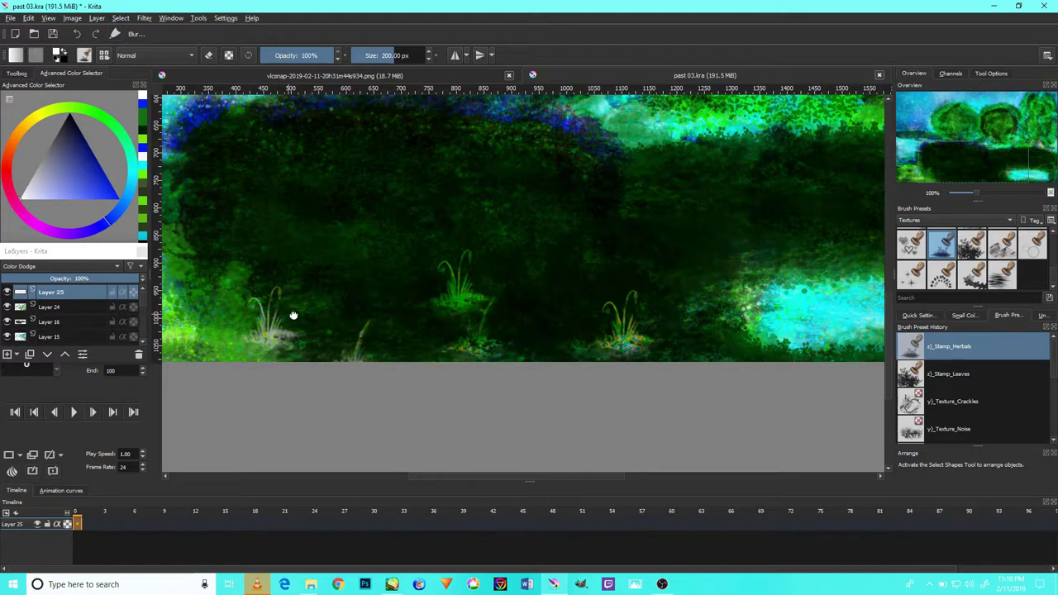
Stamp white grass over the water at left, then undo those two strokes
left_click_drag(142, 336, 405, 368)
scroll(417, 273, "up", 5)
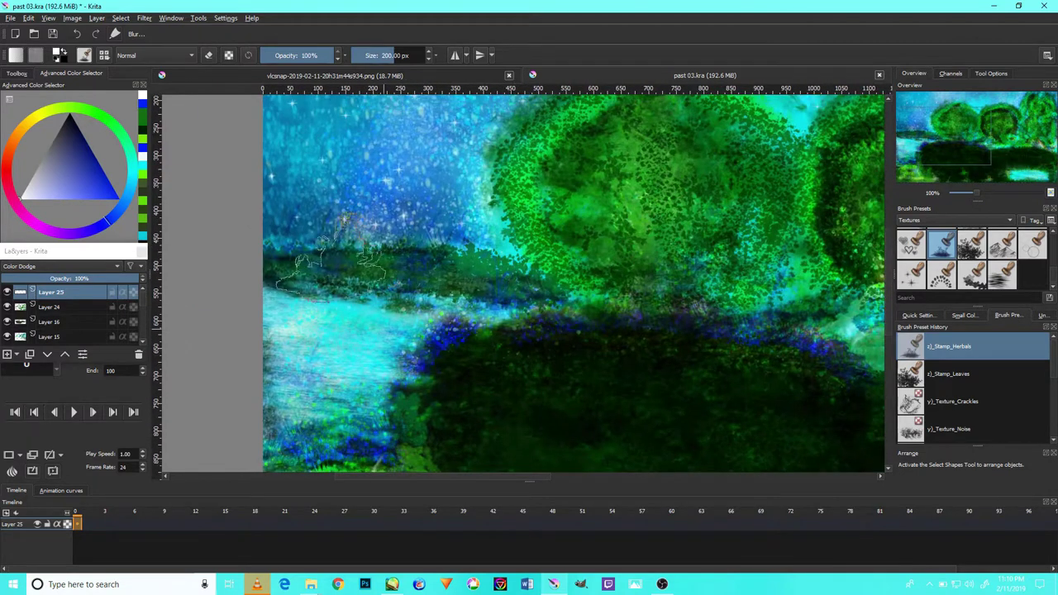
mouse_move(425, 256)
left_mouse_down()
mouse_move(504, 248)
mouse_move(495, 202)
mouse_move(281, 219)
left_mouse_up()
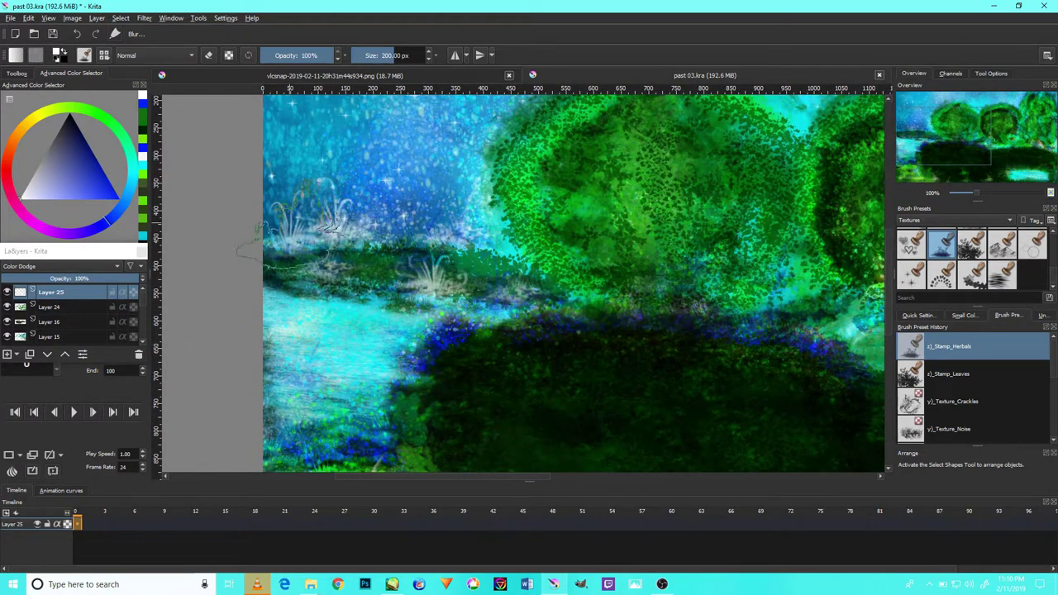
key("ctrl+z")
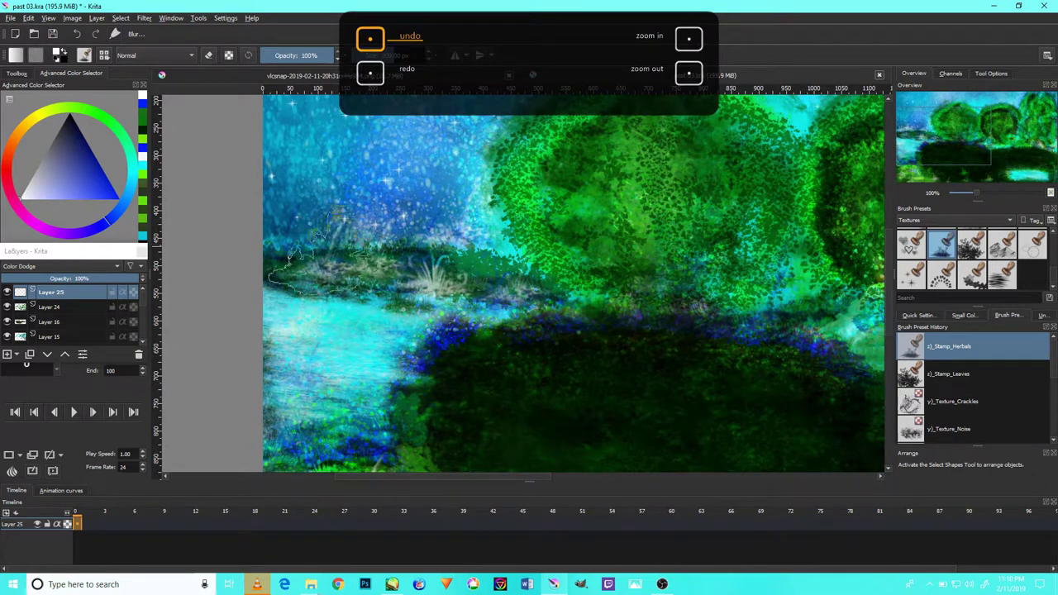
key("ctrl+z")
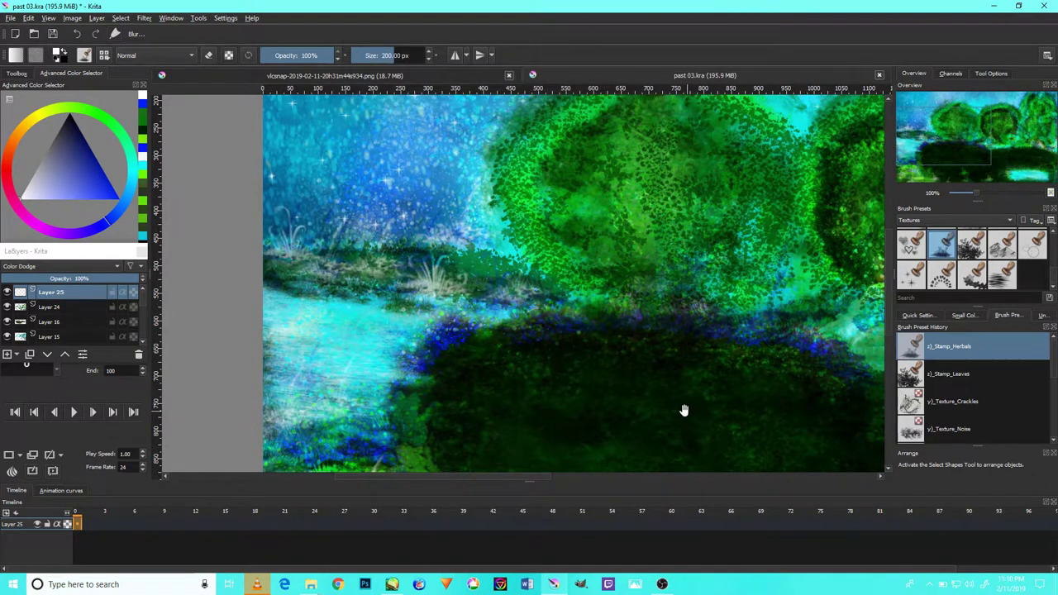
Pan and zoom around the painting to review the lower-right, right-edge and upper areas
left_click_drag(597, 354, 416, 189)
left_click_drag(614, 355, 543, 390)
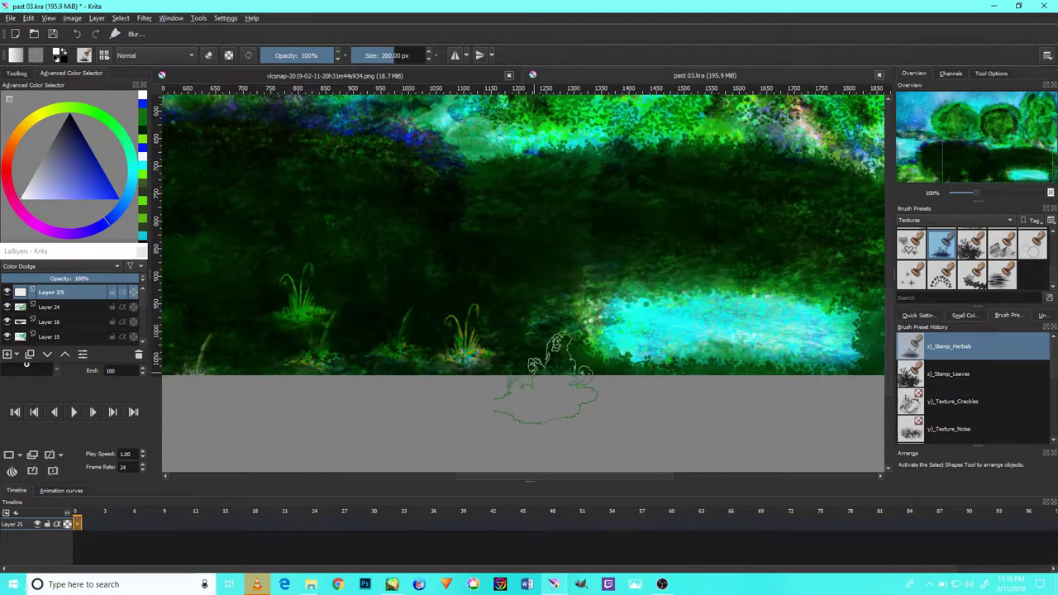
left_click_drag(554, 281, 471, 243)
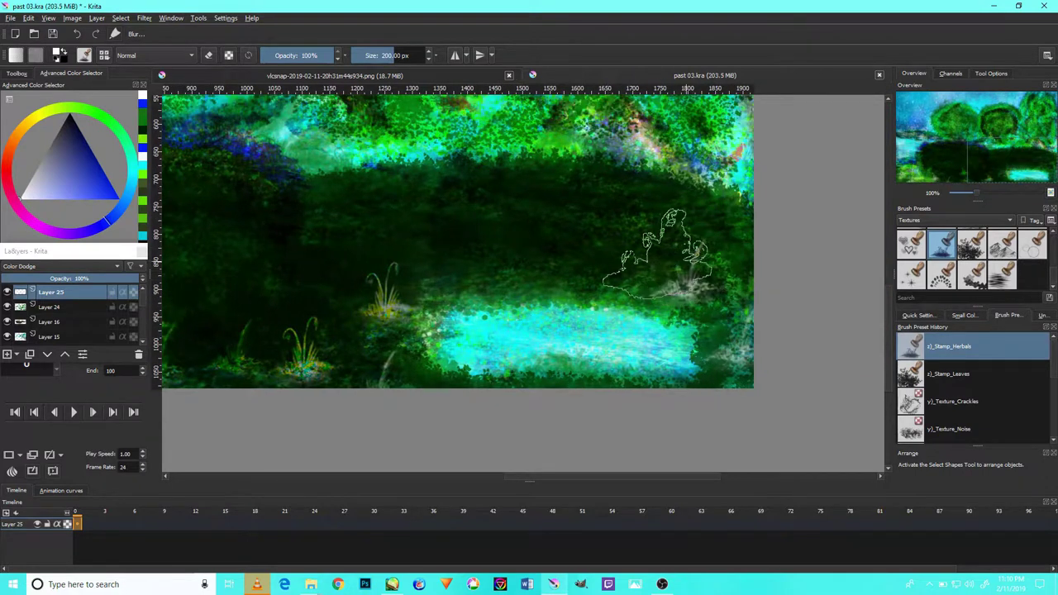
left_click_drag(677, 174, 620, 339)
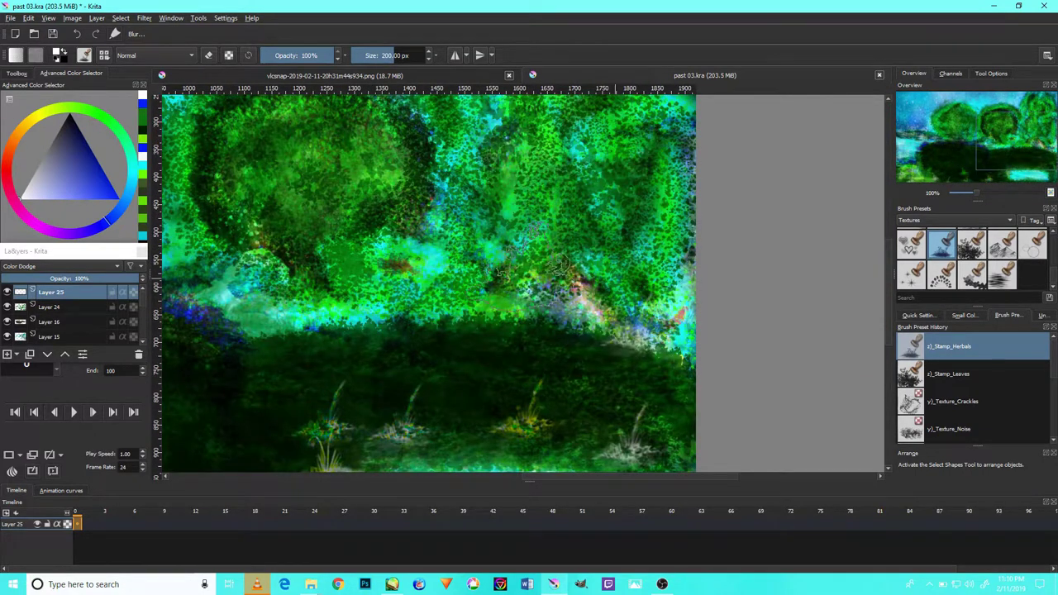
left_click_drag(426, 240, 624, 247)
scroll(434, 263, "down", 4)
scroll(436, 265, "up", 4)
scroll(430, 297, "up", 2)
scroll(429, 306, "down", 2)
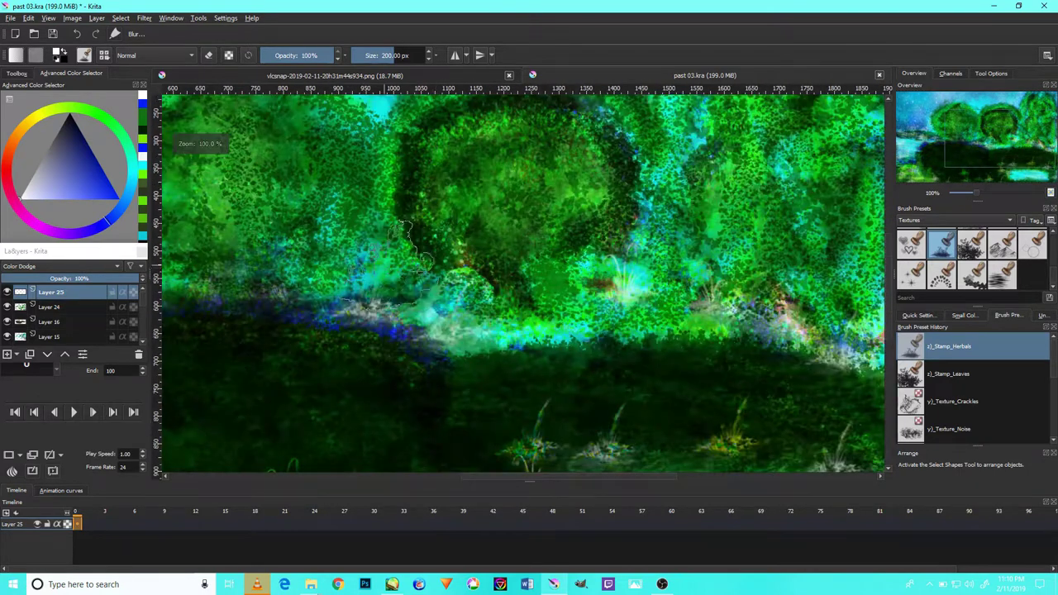
scroll(595, 347, "down", 4)
scroll(661, 389, "up", 3)
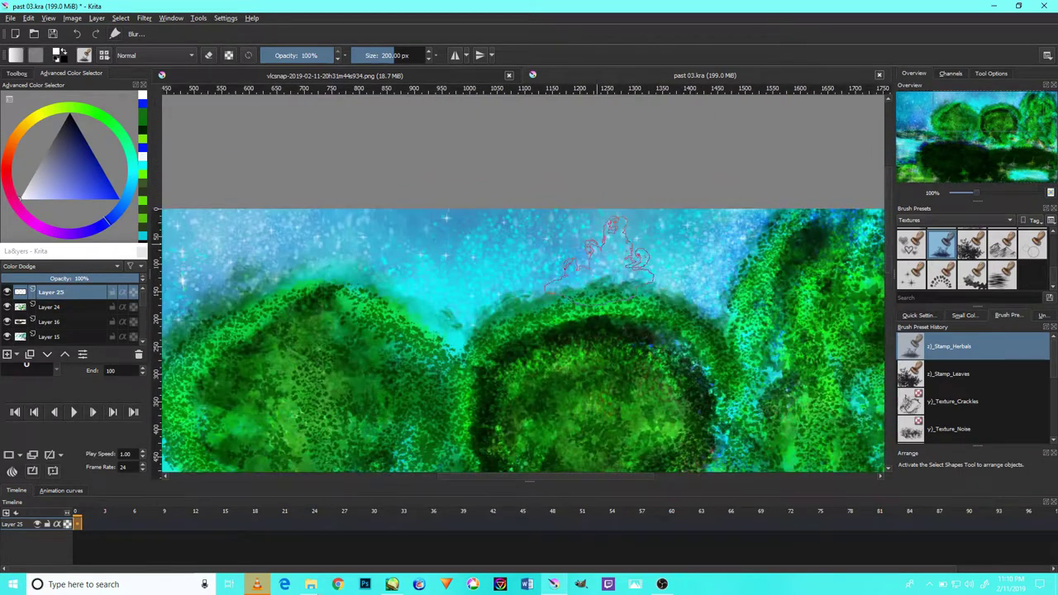
scroll(699, 409, "down", 1)
scroll(698, 409, "down", 1)
scroll(652, 355, "up", 2)
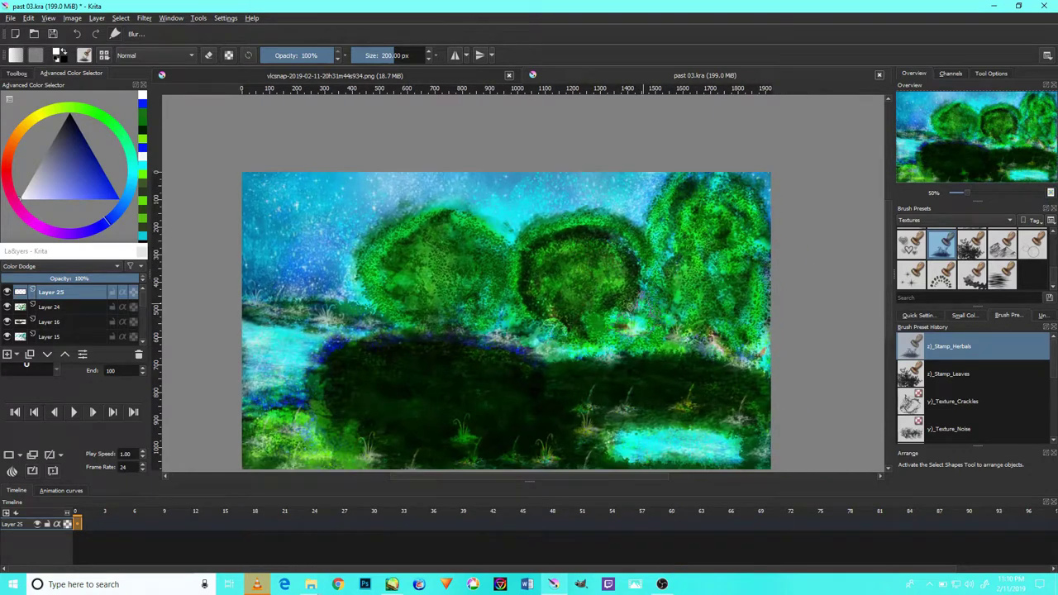
Check the VLC jump list and tray options, minimize OBS, and return to Krita
left_click(663, 583)
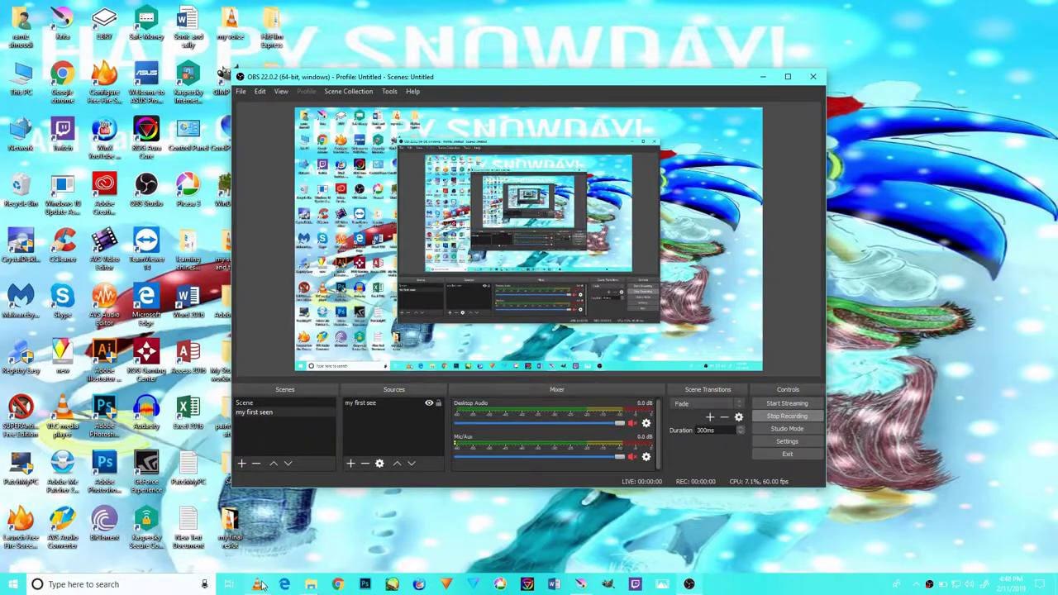
left_click(260, 584)
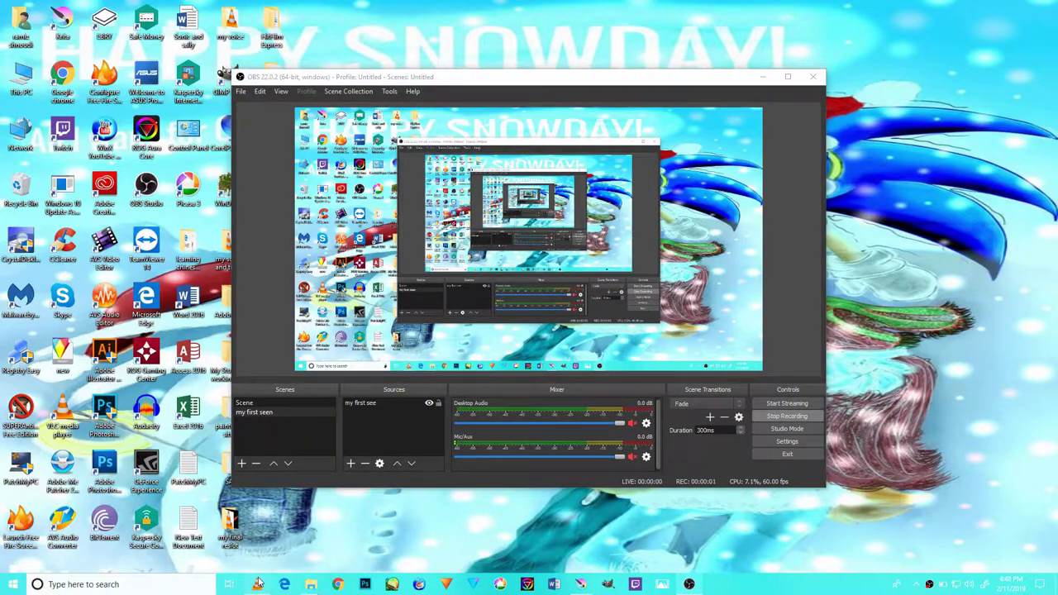
right_click(259, 584)
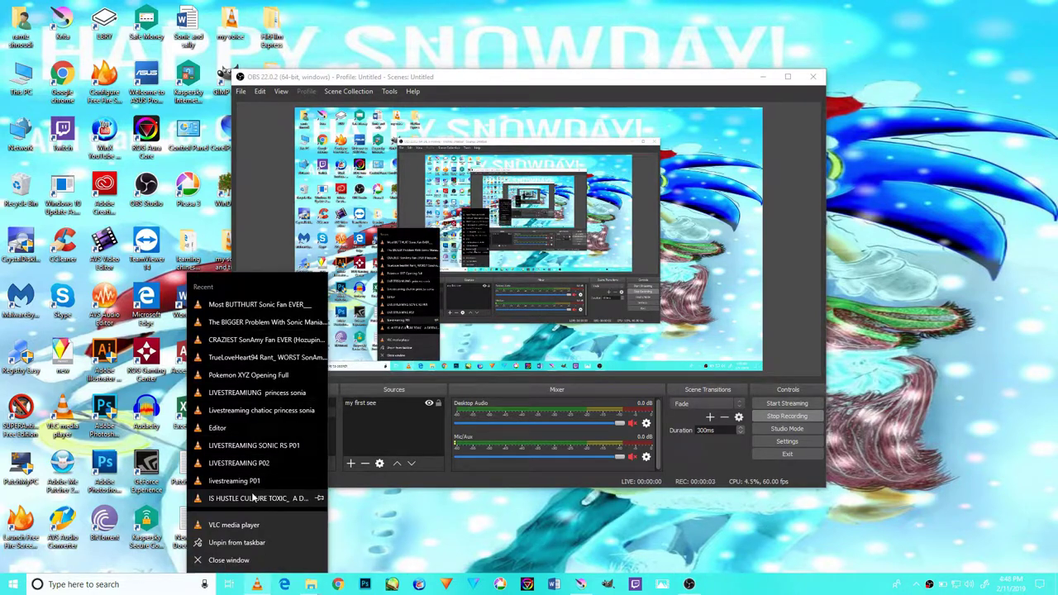
left_click(937, 566)
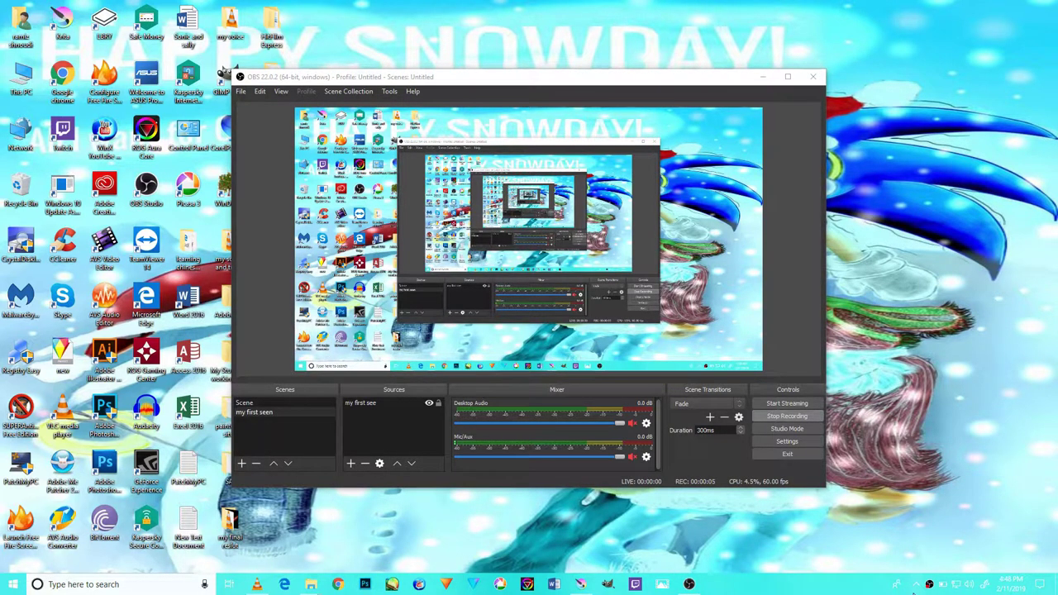
left_click(914, 588)
right_click(906, 543)
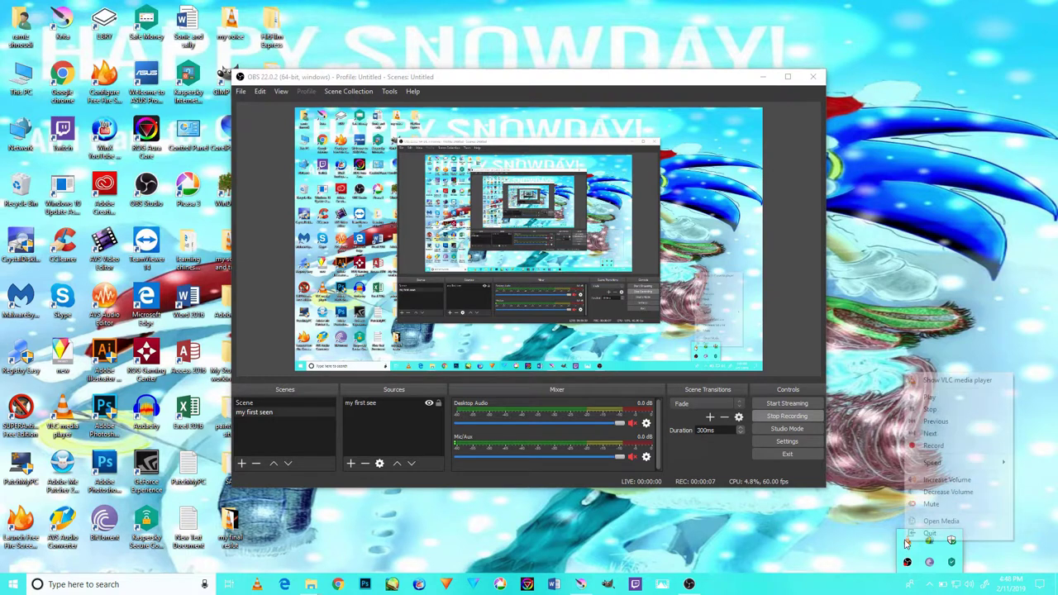
left_click(930, 405)
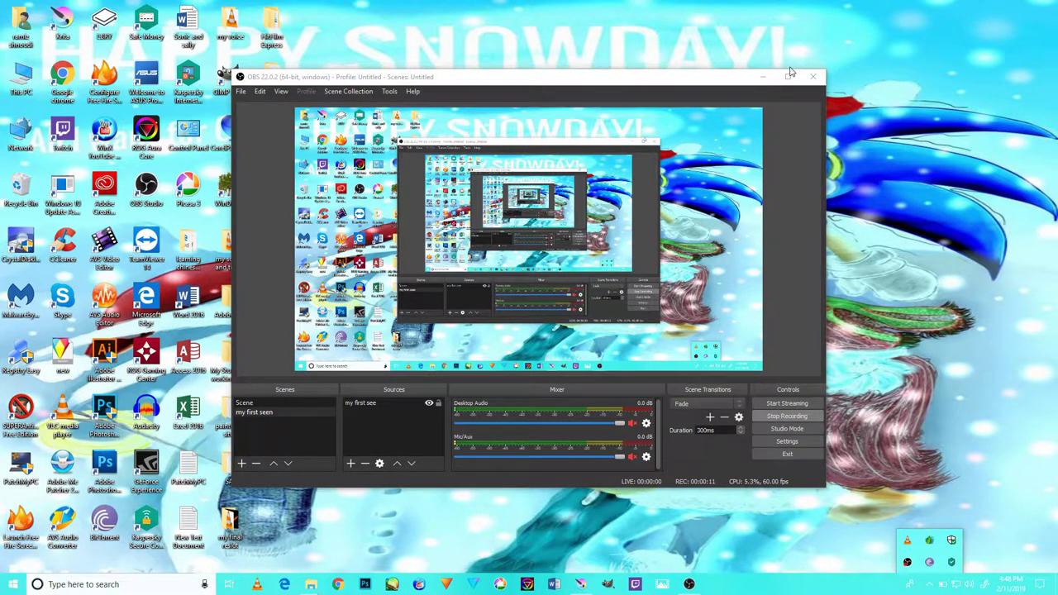
left_click(763, 79)
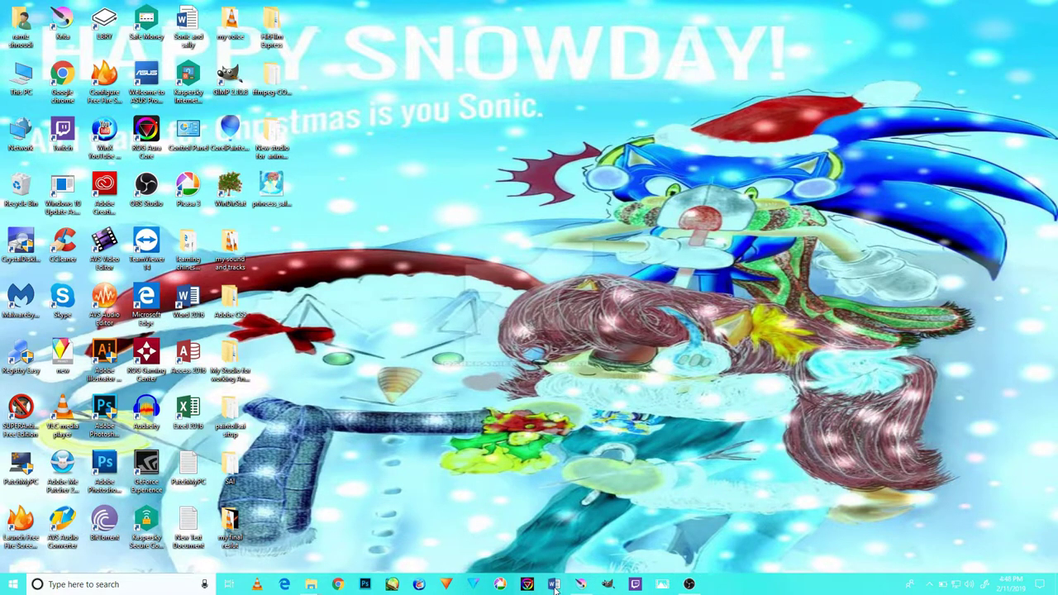
left_click(580, 585)
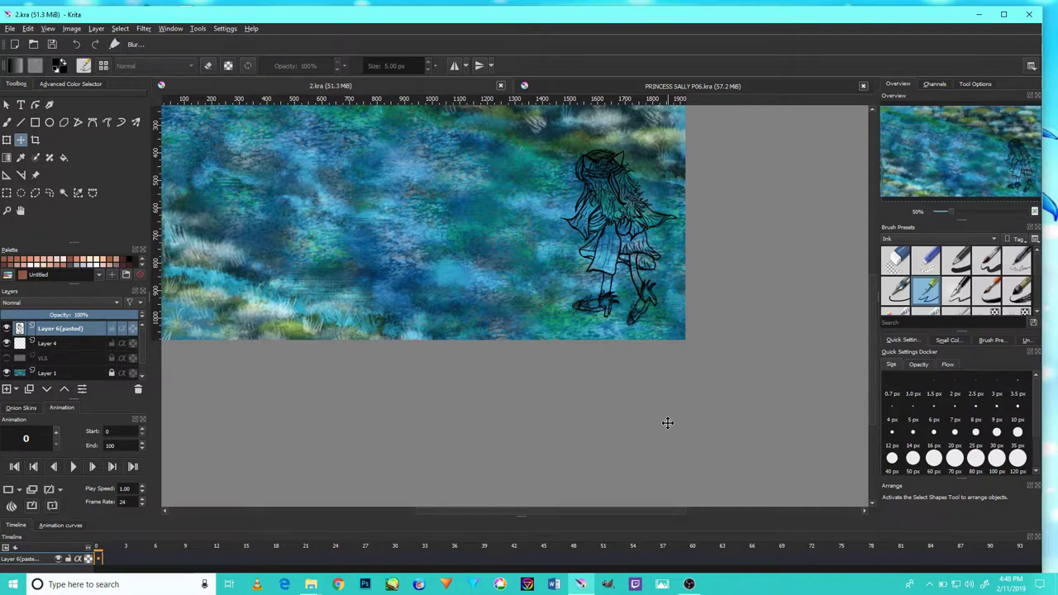
Show the perspective guide layer and drag the pasted character sketch right, then back up-left
scroll(643, 262, "up", 2)
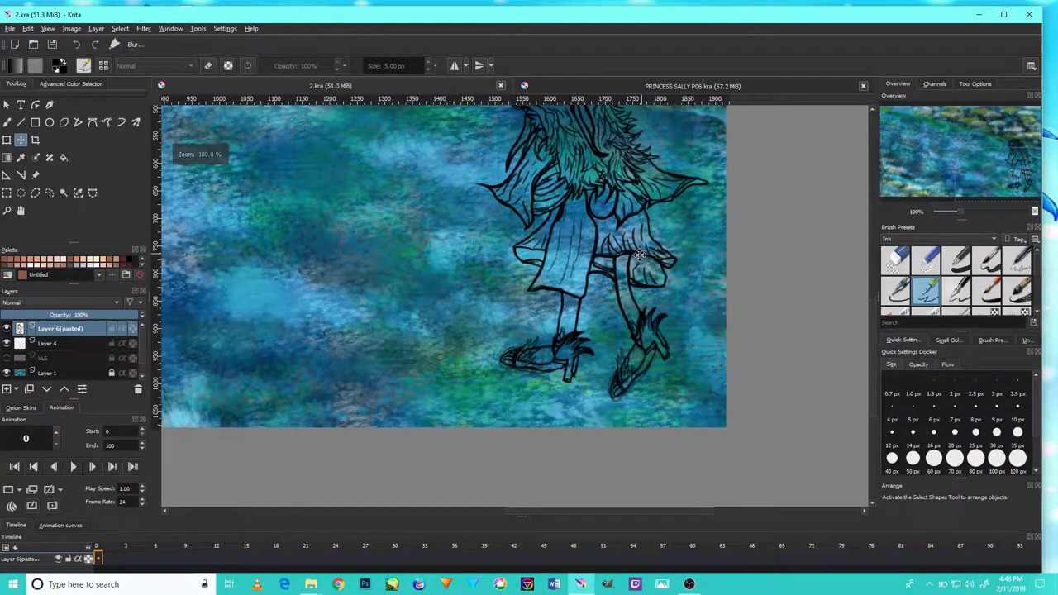
scroll(636, 263, "down", 2)
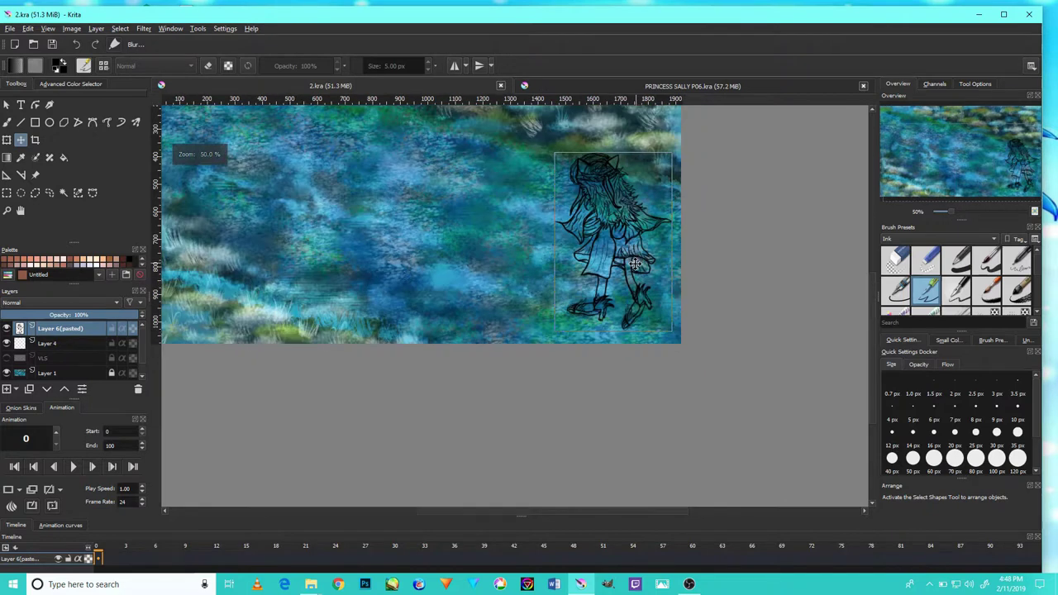
left_click_drag(626, 263, 685, 349)
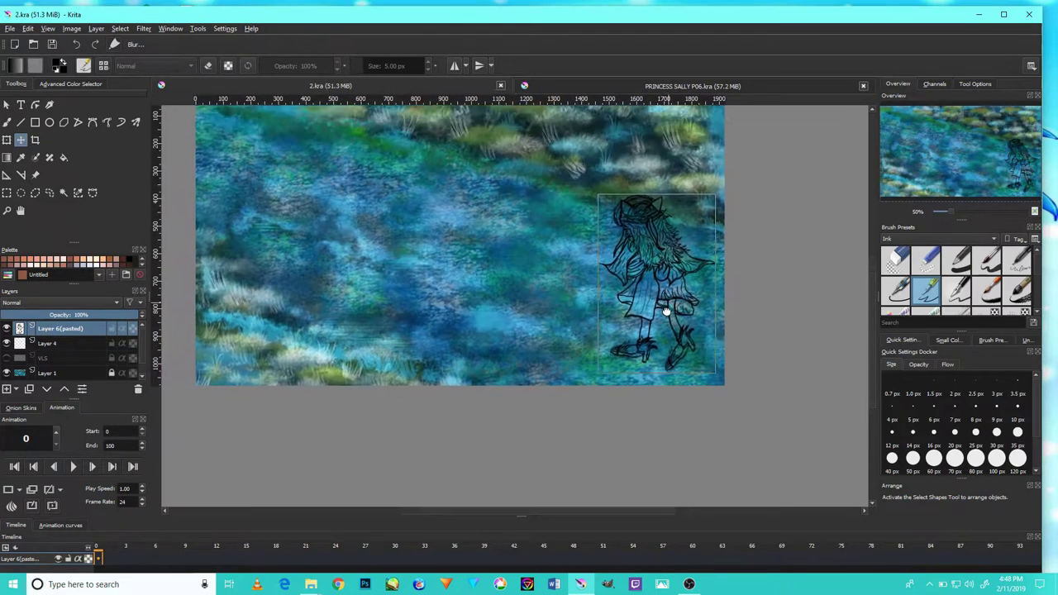
left_click_drag(685, 349, 695, 337)
left_click(7, 358)
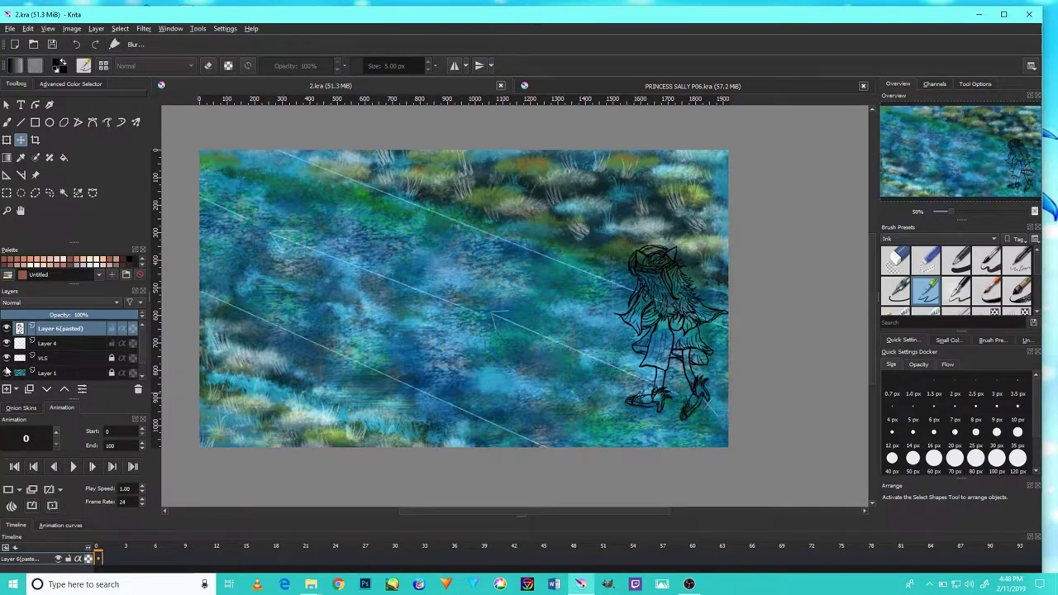
mouse_move(687, 357)
left_mouse_down()
mouse_move(712, 358)
mouse_move(730, 340)
mouse_move(683, 389)
left_mouse_up()
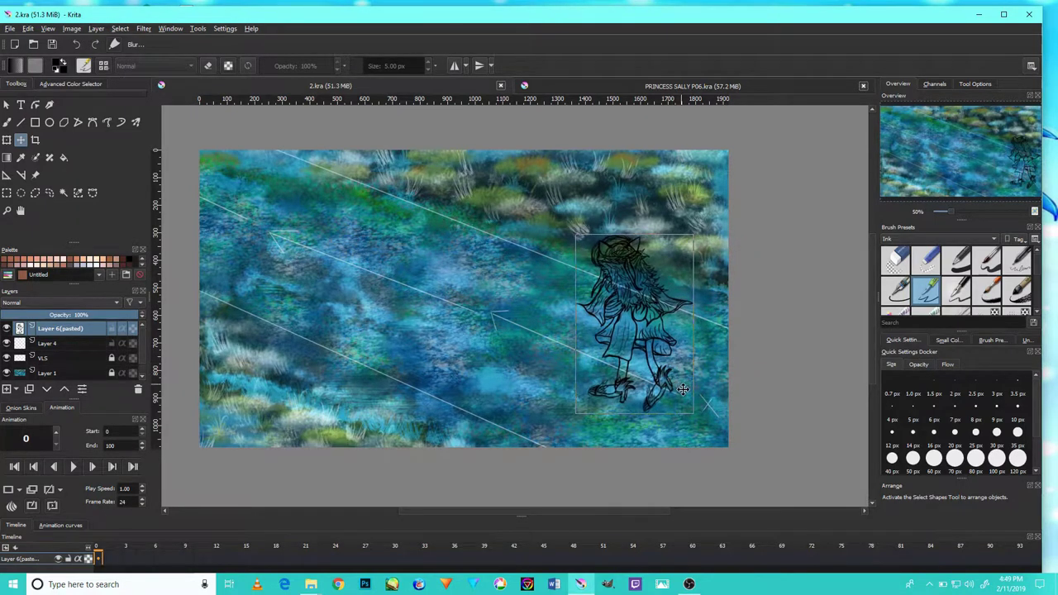
left_click_drag(680, 391, 570, 339)
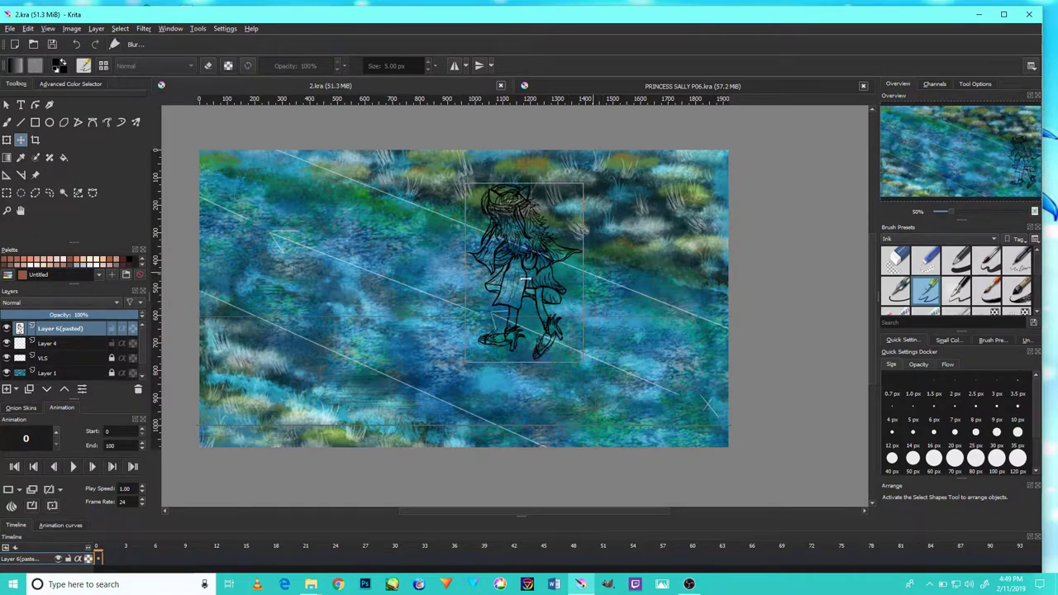
Move the sketch toward the lower right of the forest and nudge it slightly right
scroll(468, 280, "up", 1)
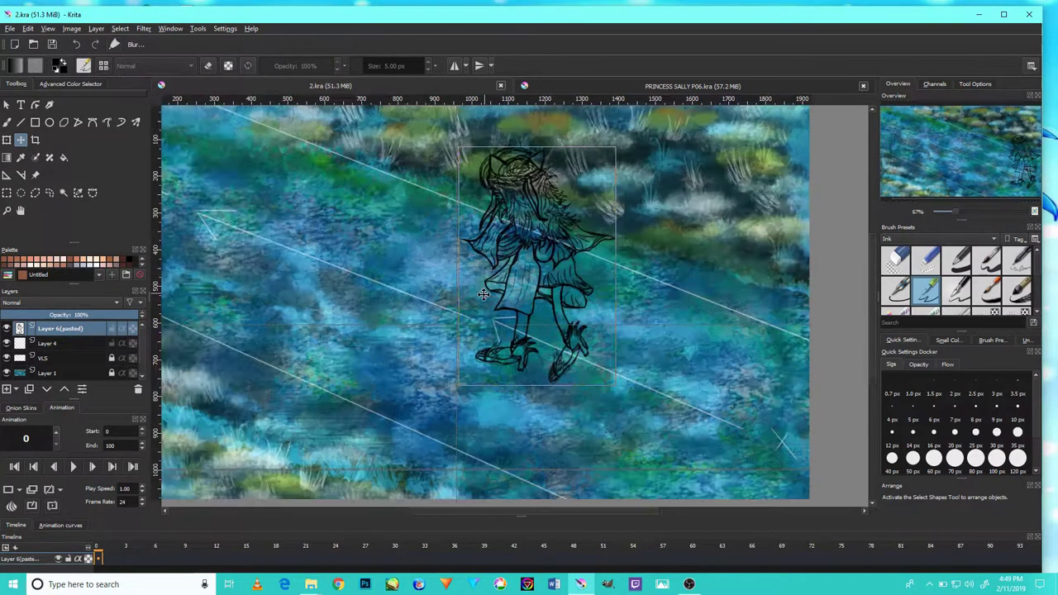
scroll(430, 297, "up", 3)
scroll(363, 326, "down", 3)
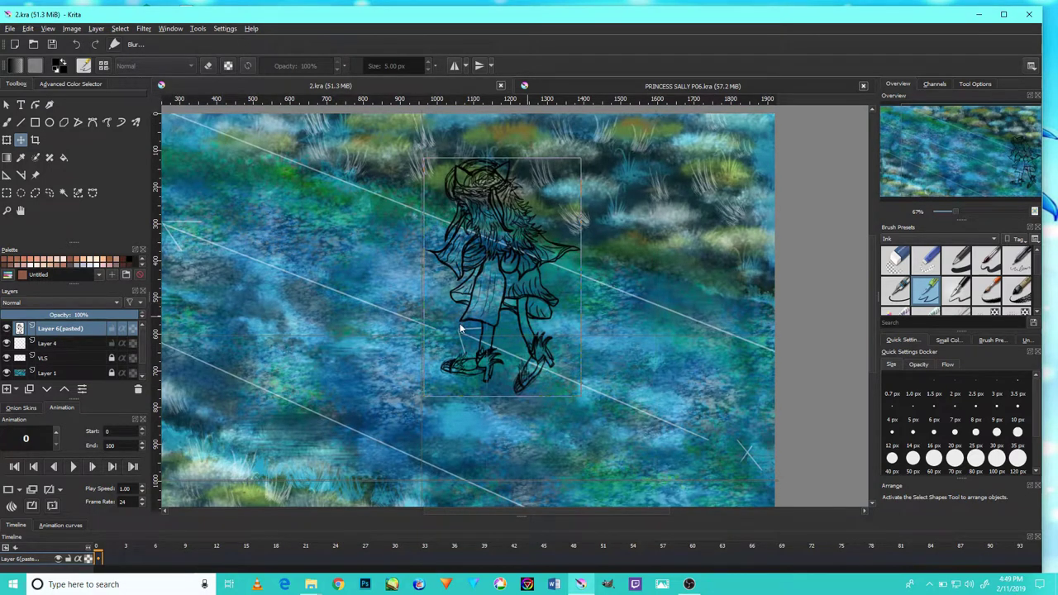
scroll(417, 334, "down", 2)
scroll(491, 309, "up", 2)
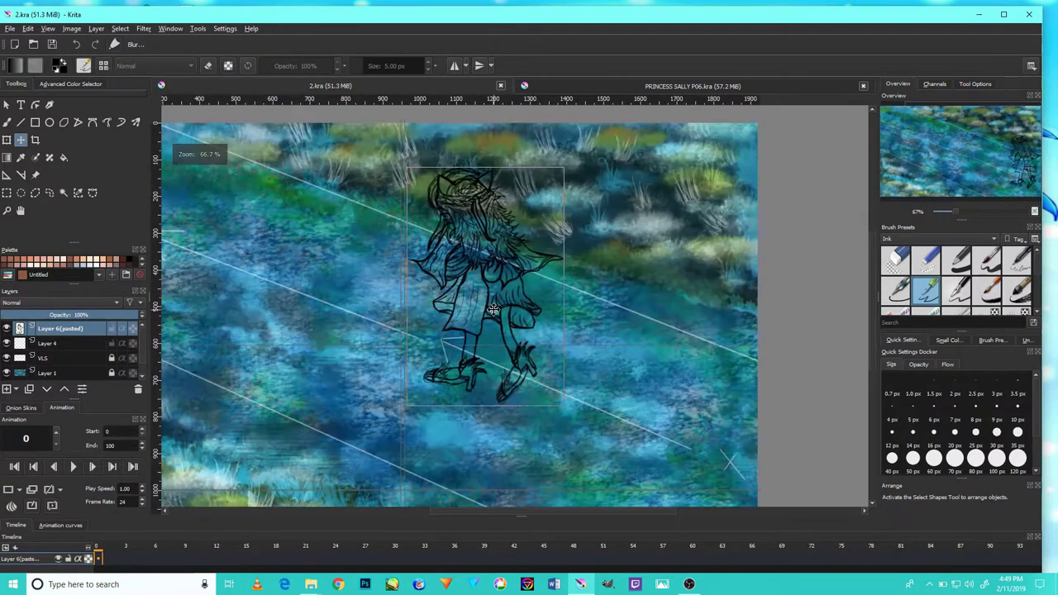
left_click_drag(516, 293, 532, 388)
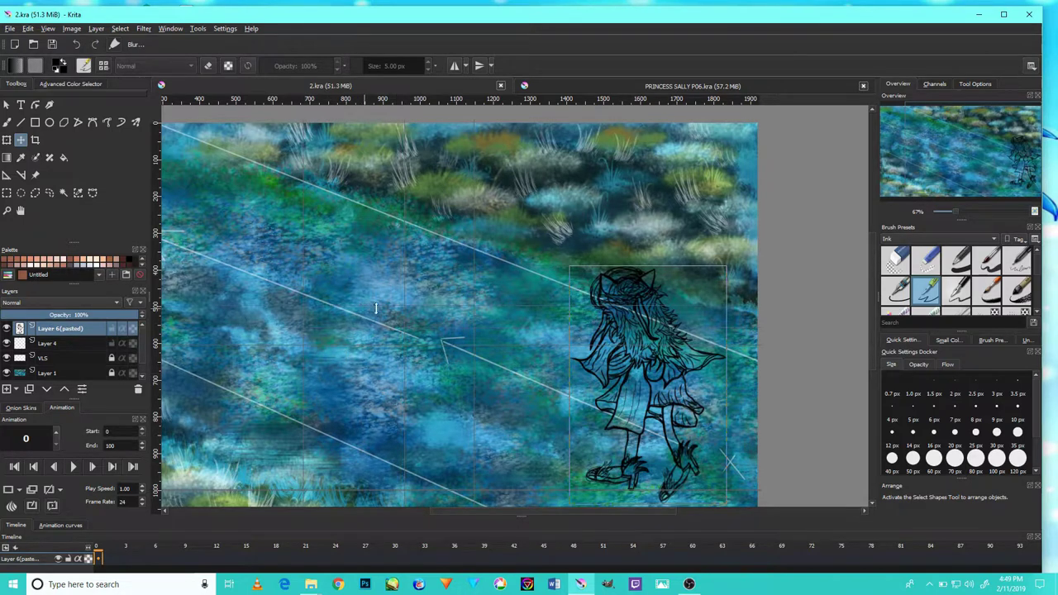
scroll(375, 308, "up", 2)
scroll(416, 333, "up", 2)
scroll(439, 353, "down", 3)
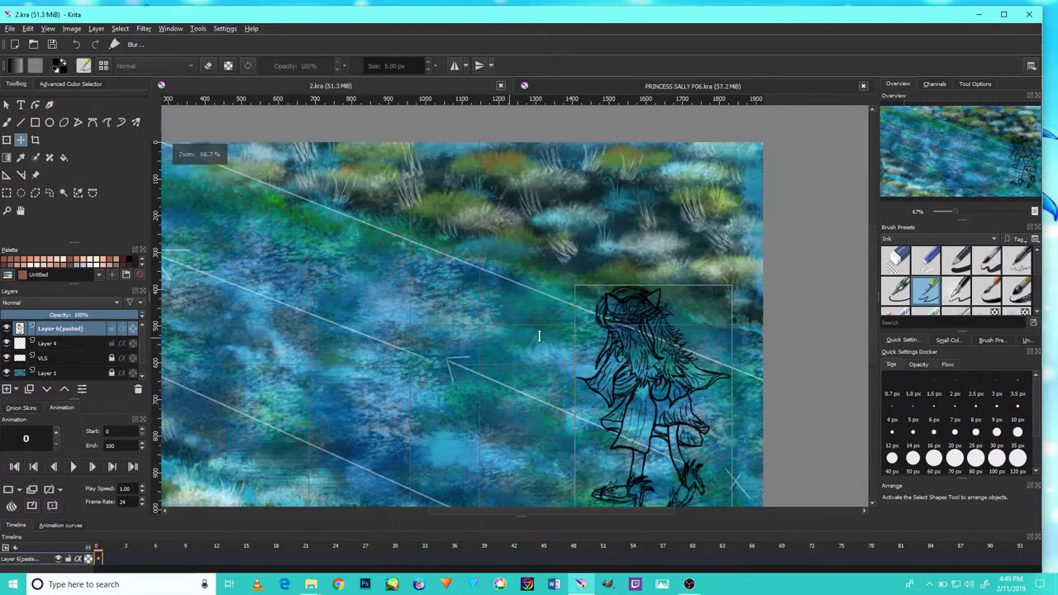
scroll(570, 355, "down", 3)
scroll(603, 380, "up", 2)
scroll(604, 411, "up", 1)
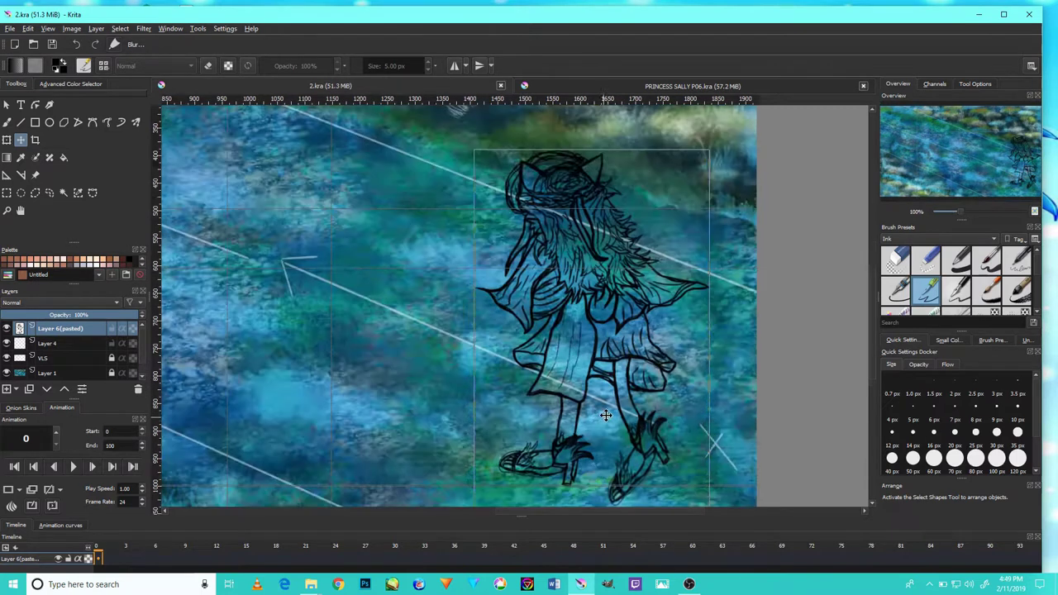
left_click_drag(607, 421, 646, 422)
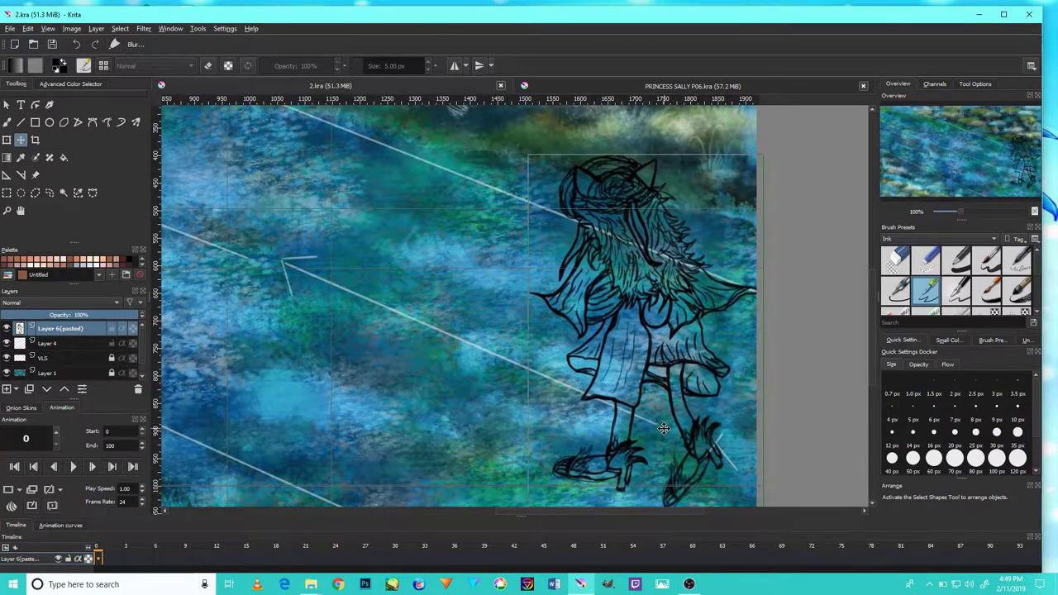
Nudge the sketch with Shift+arrow keys and start a transform on Layer 6 (pasted)
scroll(663, 427, "down", 1)
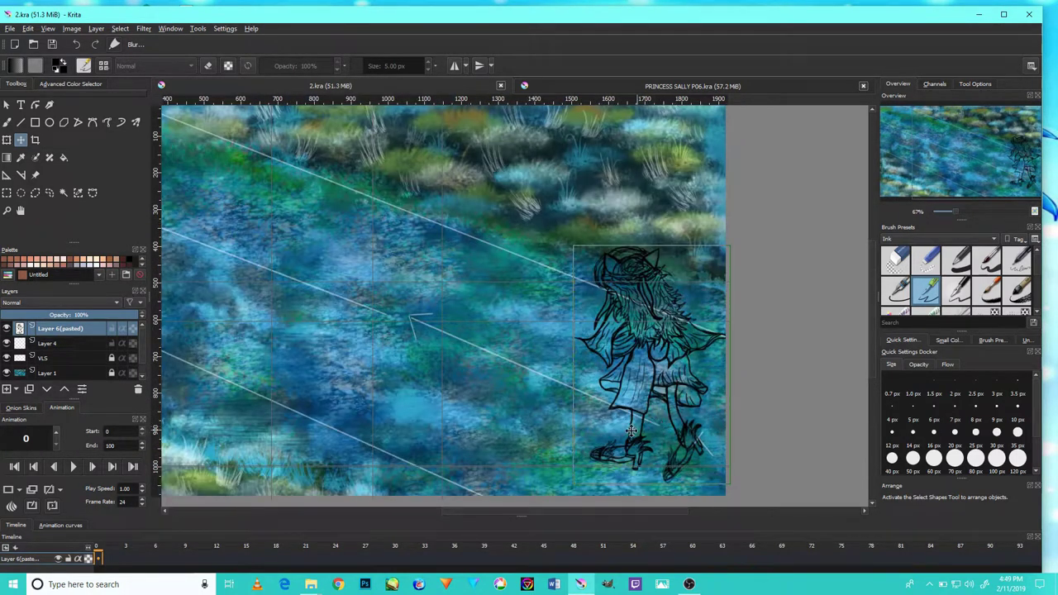
scroll(646, 425, "up", 1)
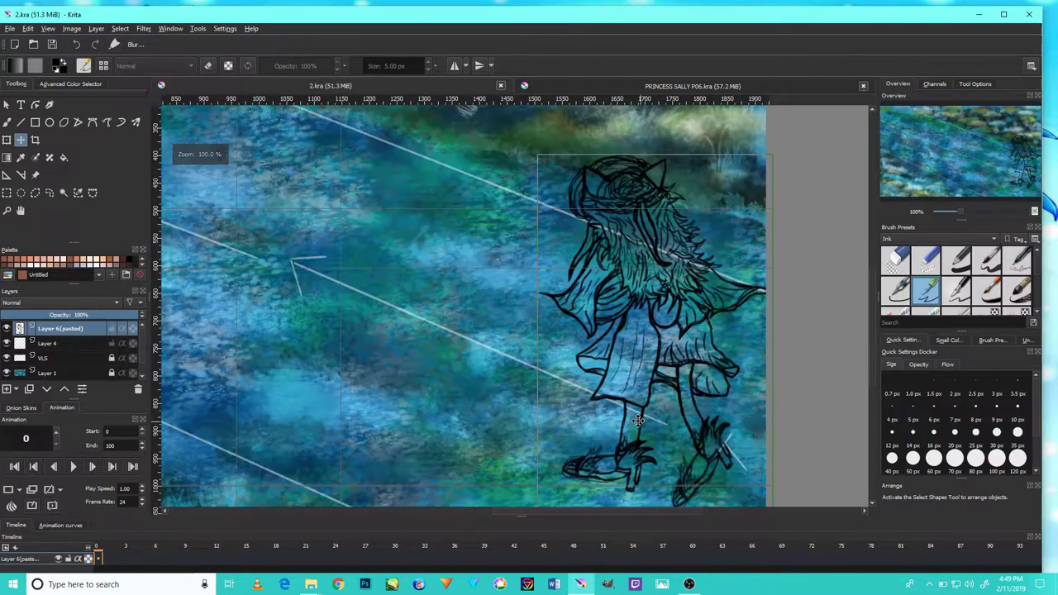
key("shift+Left")
key("shift+Left")
key("shift+Left")
key("shift+Left")
key("shift+Left")
key("shift+Left")
key("shift+Left")
key("shift+Left")
key("shift+Left")
key("shift+Up")
key("shift+Right")
key("shift+Right")
scroll(725, 440, "down", 1)
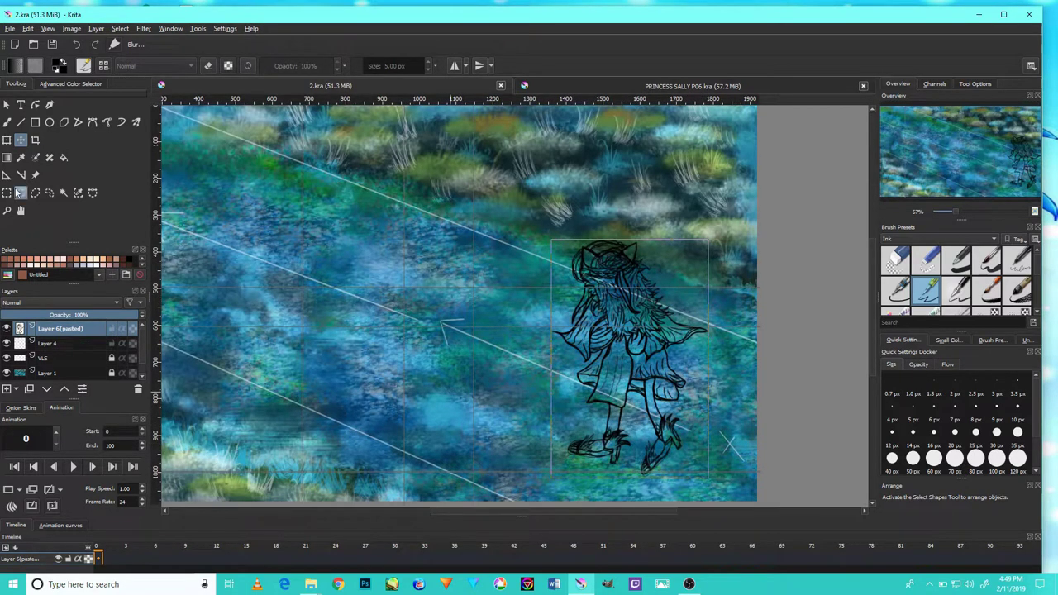
left_click(8, 141)
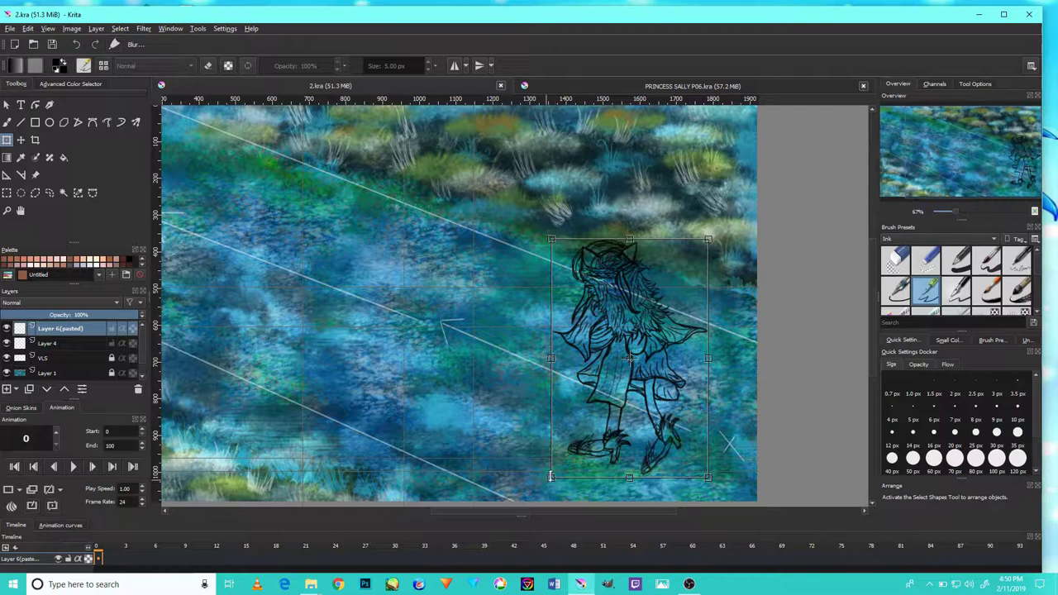
Rotate the sketch a few degrees clockwise and shift it around near the centre
left_click_drag(650, 415, 656, 407)
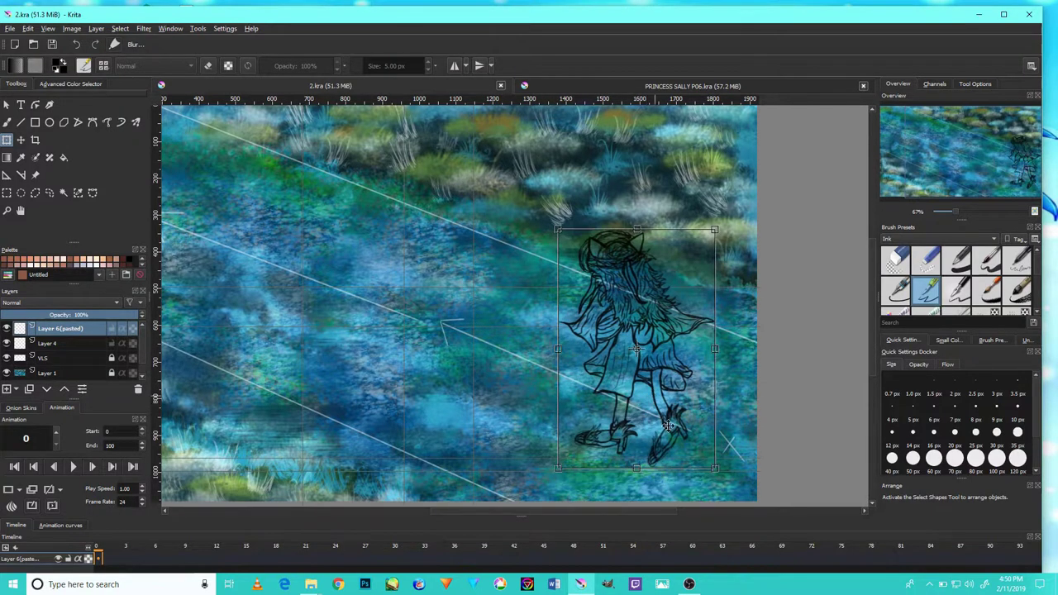
mouse_move(727, 235)
left_mouse_down()
mouse_move(728, 256)
mouse_move(710, 228)
left_mouse_up()
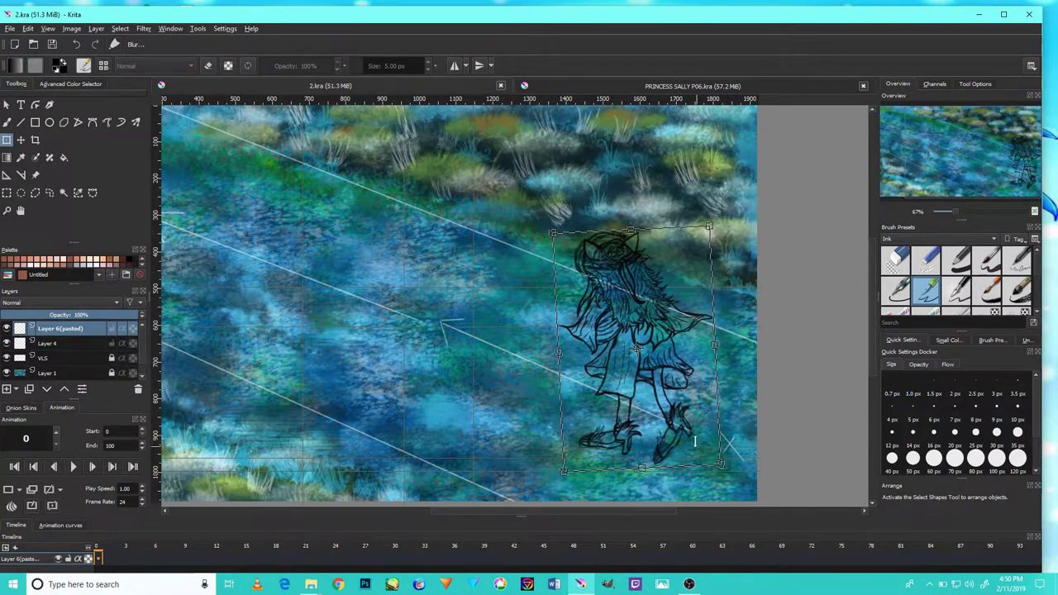
left_click_drag(692, 413, 731, 428)
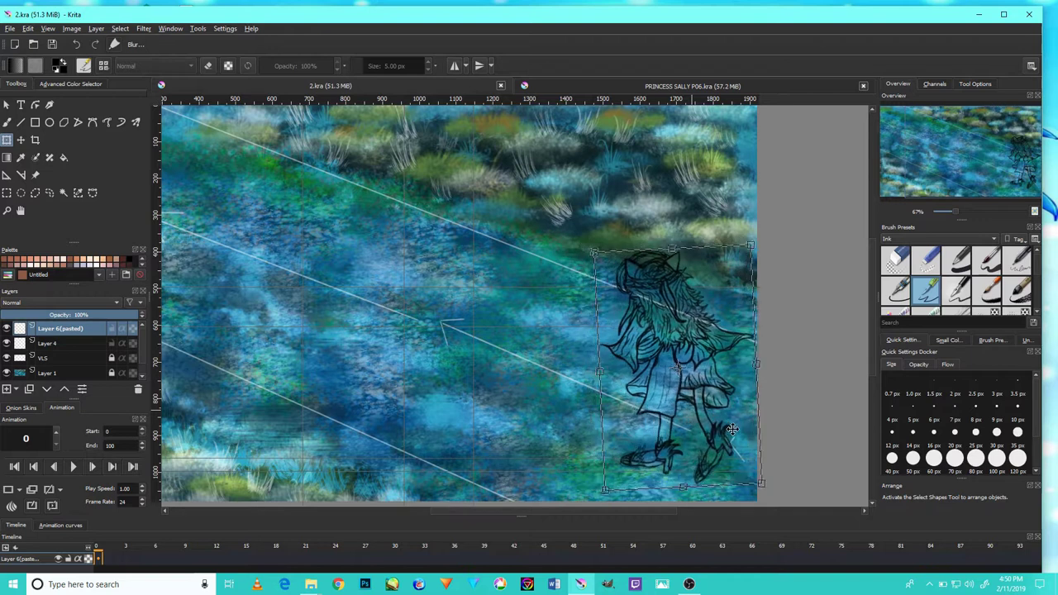
scroll(732, 429, "down", 1, "ctrl")
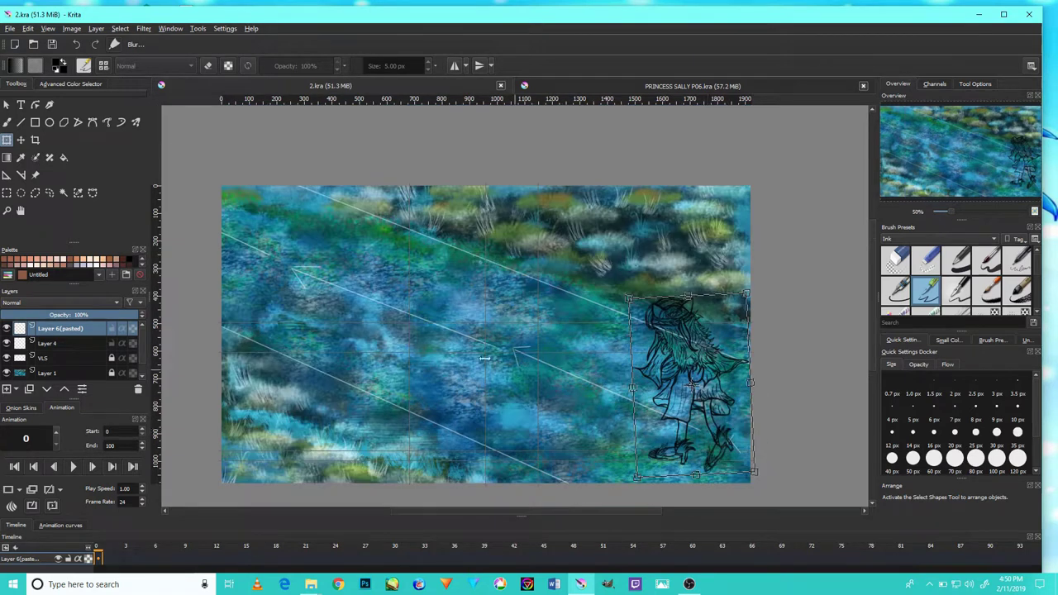
scroll(667, 415, "up", 1, "ctrl")
mouse_move(692, 431)
left_mouse_down()
mouse_move(579, 401)
mouse_move(686, 435)
mouse_move(653, 435)
mouse_move(593, 407)
mouse_move(653, 429)
left_mouse_up()
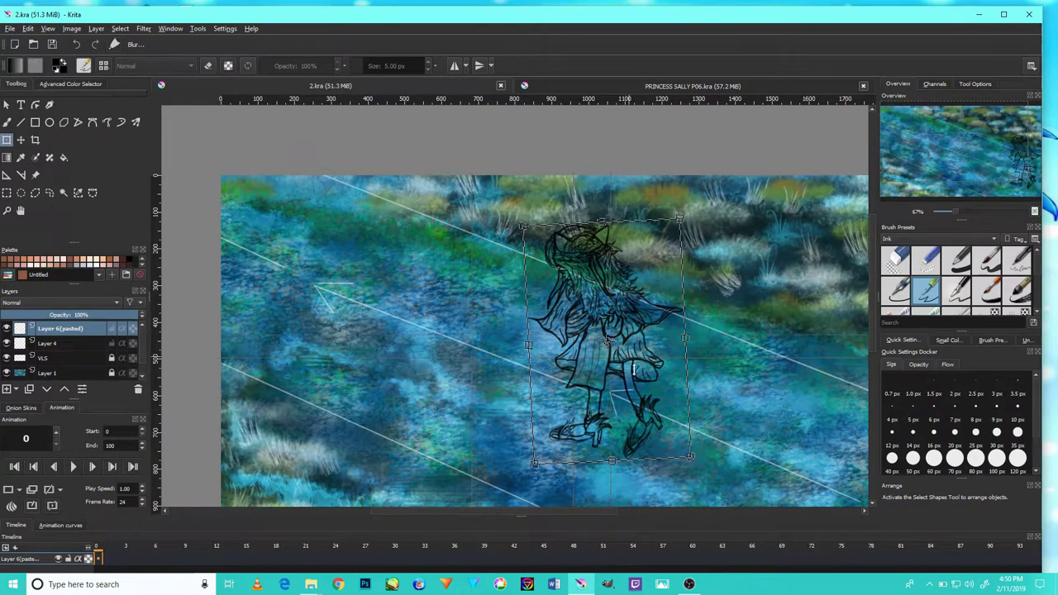
left_click_drag(625, 407, 601, 385)
left_click_drag(644, 415, 618, 407)
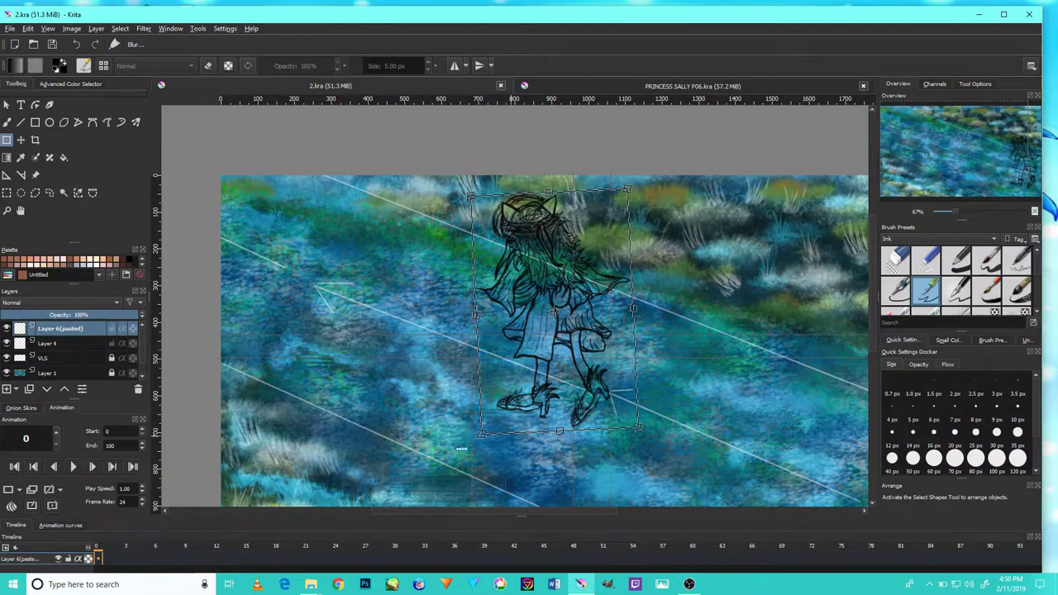
mouse_move(601, 414)
left_mouse_down()
mouse_move(547, 414)
mouse_move(603, 419)
mouse_move(600, 405)
mouse_move(657, 441)
mouse_move(596, 410)
mouse_move(567, 418)
mouse_move(640, 432)
mouse_move(616, 426)
left_mouse_up()
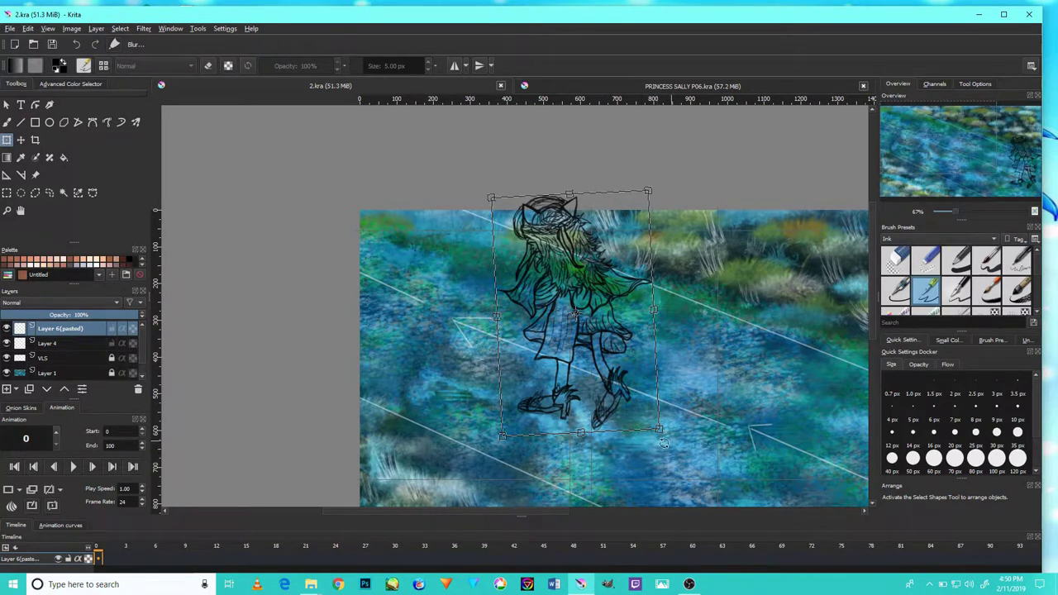
Drag the sketch up and left until it sits just past the canvas's top-left corner
scroll(665, 442, "up", 3)
scroll(666, 441, "up", 2)
scroll(667, 440, "down", 2)
scroll(671, 439, "down", 1)
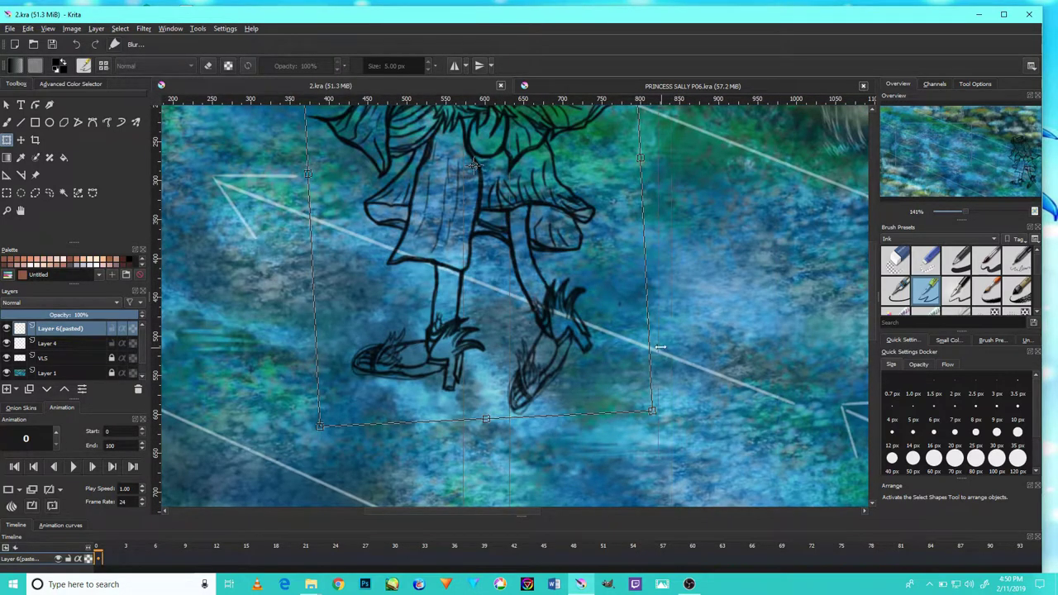
scroll(599, 357, "up", 1)
scroll(603, 354, "down", 4)
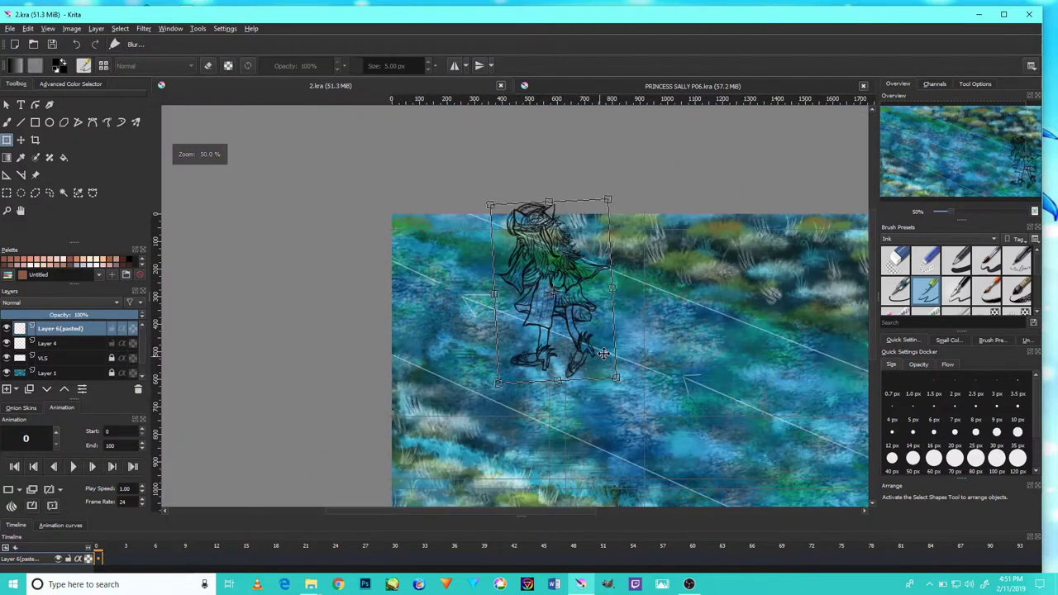
left_click_drag(598, 358, 569, 340)
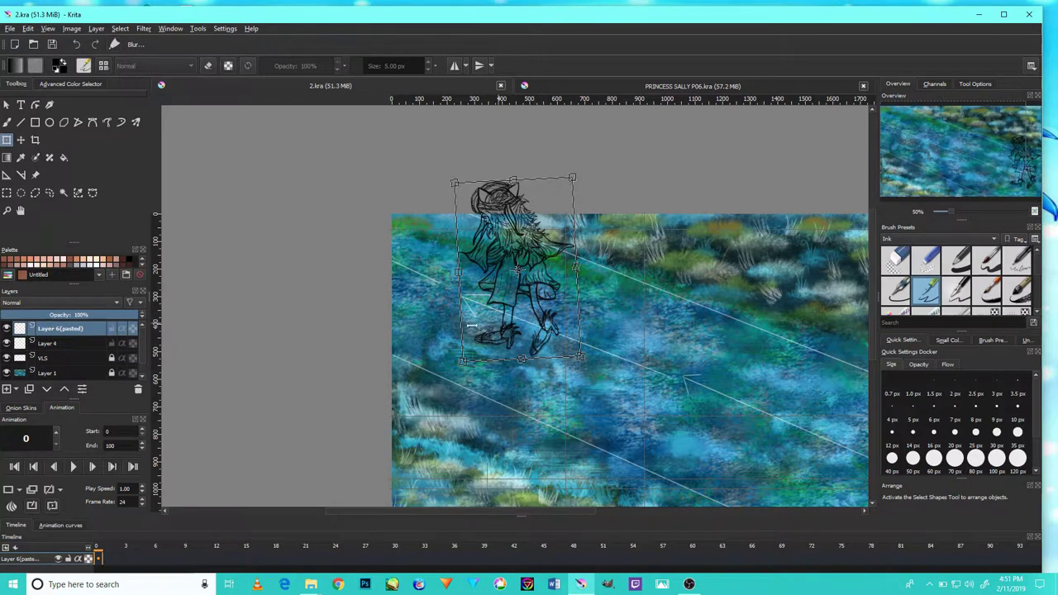
mouse_move(546, 330)
left_mouse_down()
mouse_move(559, 332)
mouse_move(458, 286)
left_mouse_up()
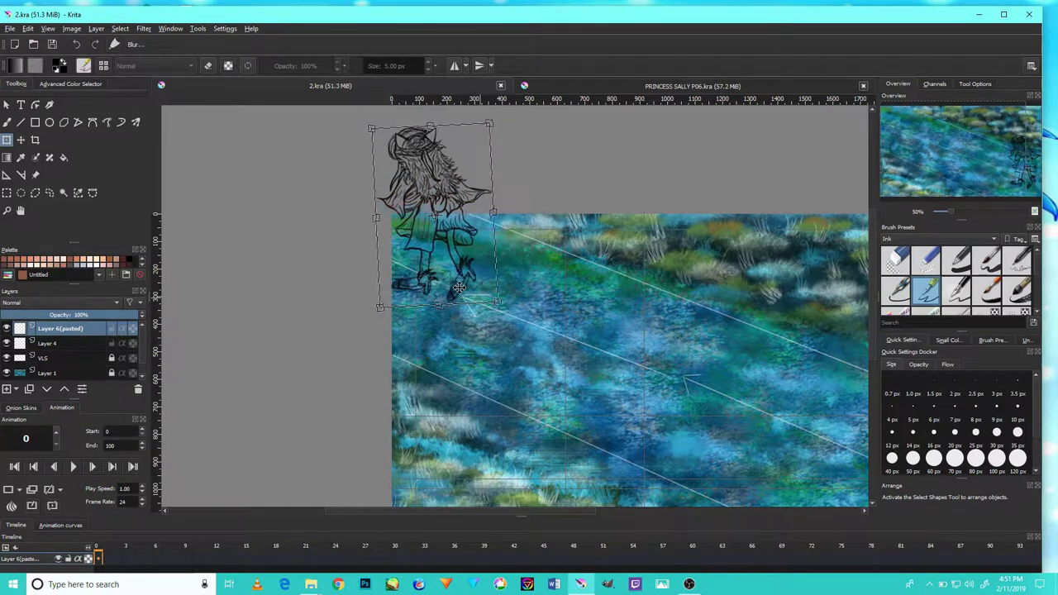
left_click_drag(459, 287, 423, 266)
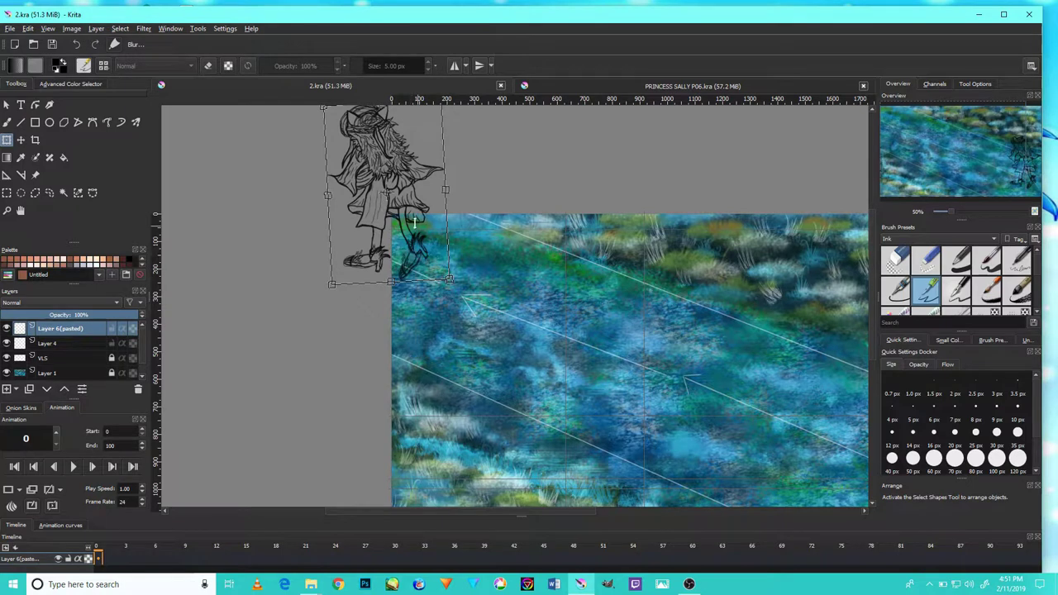
mouse_move(421, 244)
left_mouse_down()
mouse_move(398, 228)
mouse_move(372, 230)
left_mouse_up()
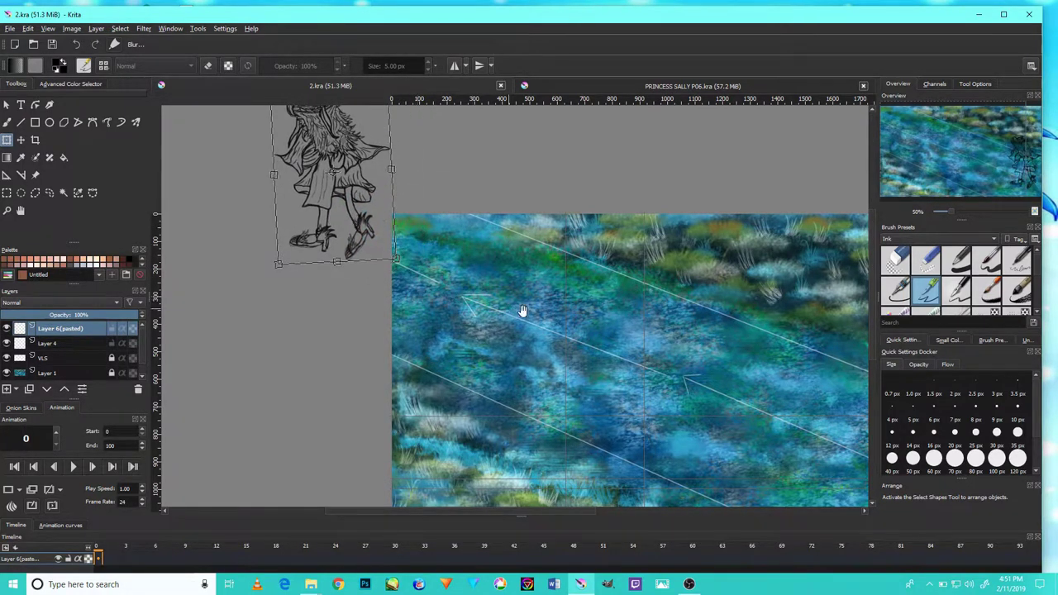
scroll(598, 344, "down", 1)
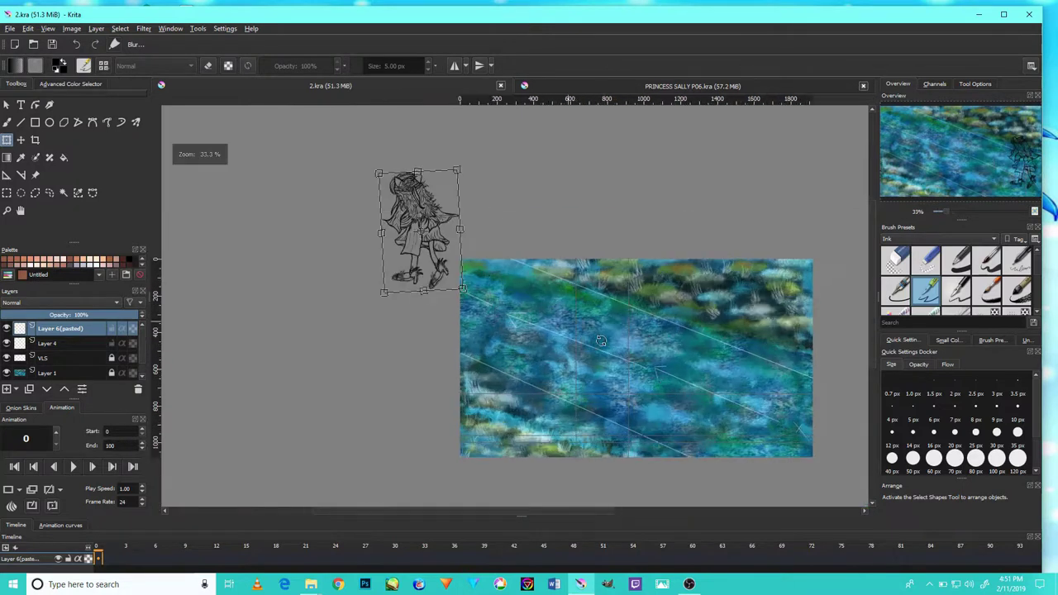
Drag the pasted sketch back onto the painting and zoom in for small position tweaks
left_click_drag(446, 266, 779, 436)
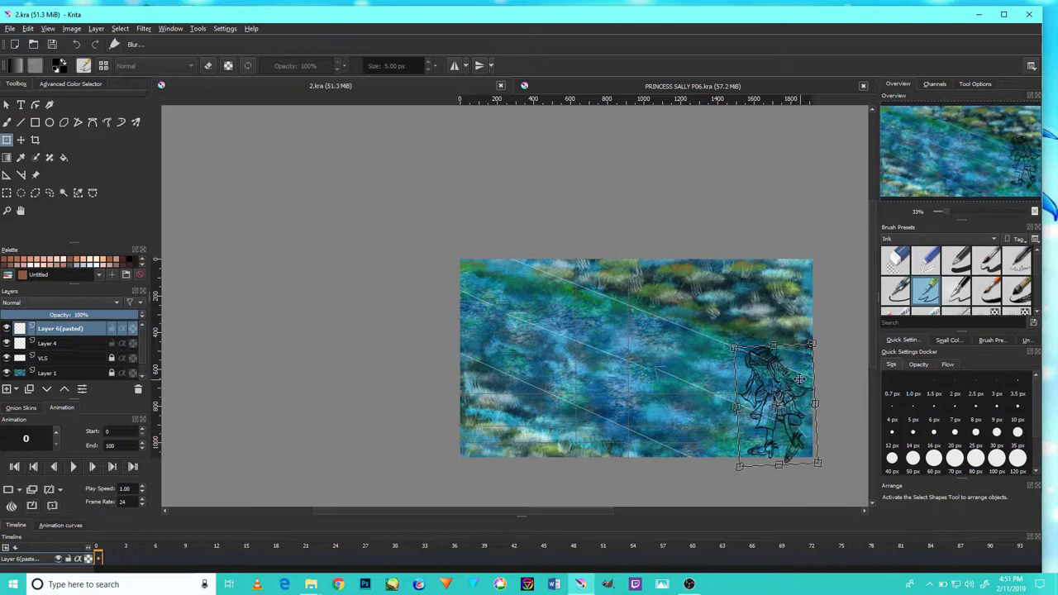
left_click_drag(800, 380, 701, 334)
scroll(711, 351, "up", 1, "ctrl")
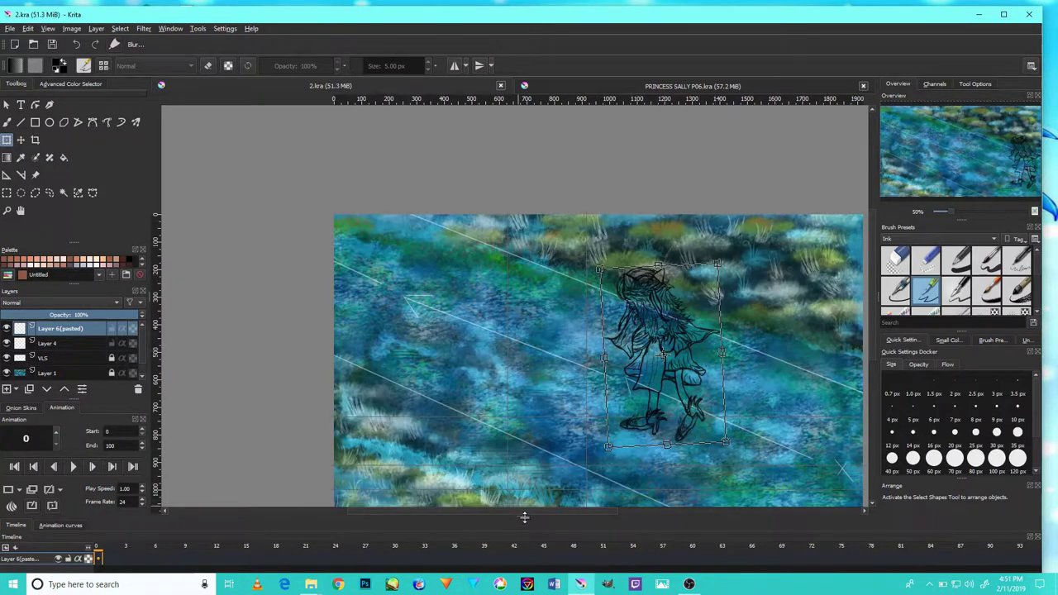
left_click_drag(531, 512, 575, 511)
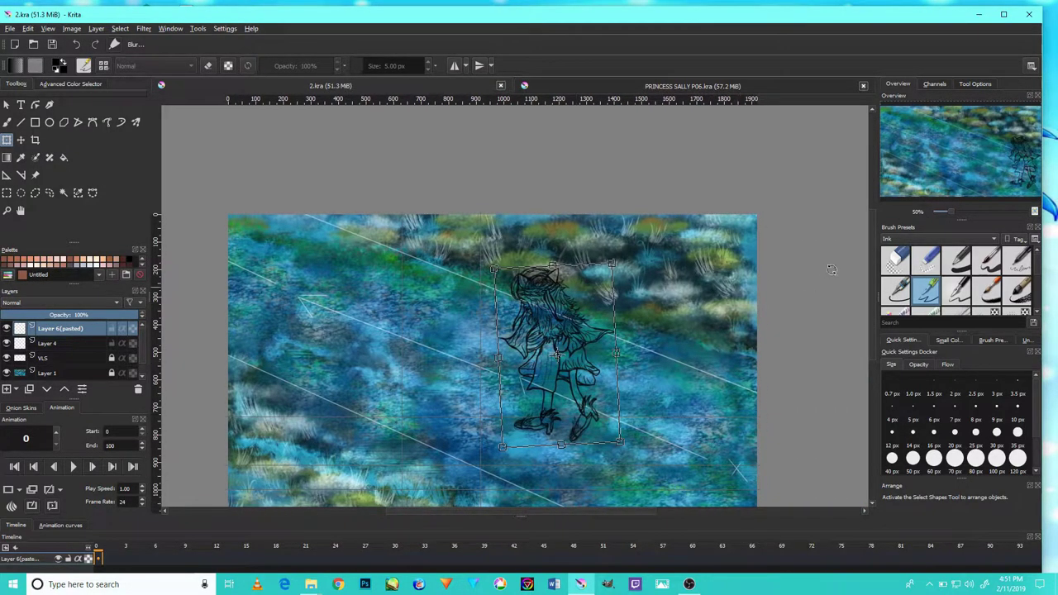
left_click_drag(871, 261, 869, 297)
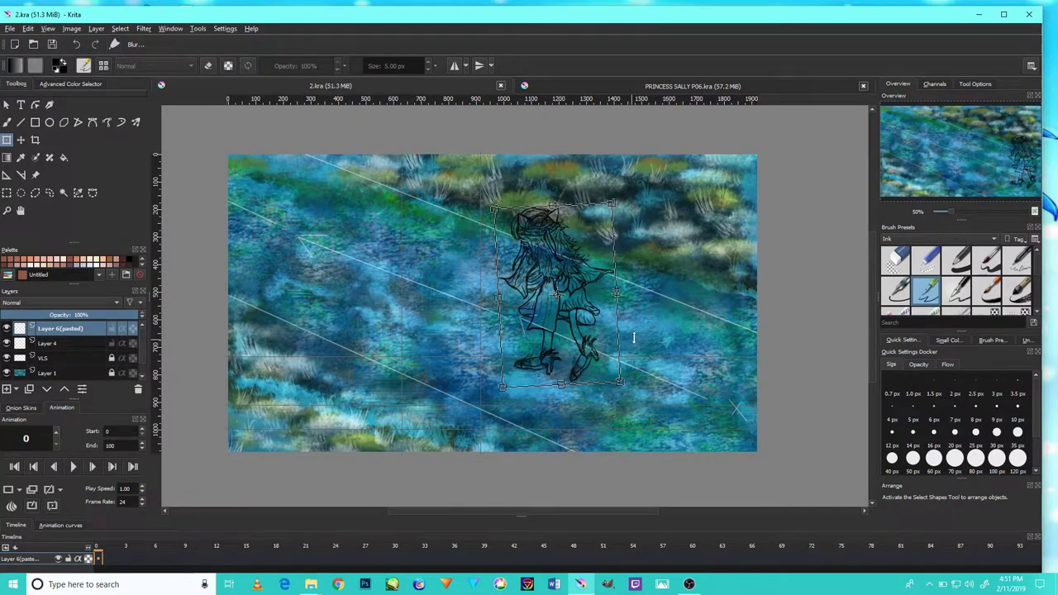
scroll(628, 336, "up", 1)
left_click_drag(596, 512, 577, 505)
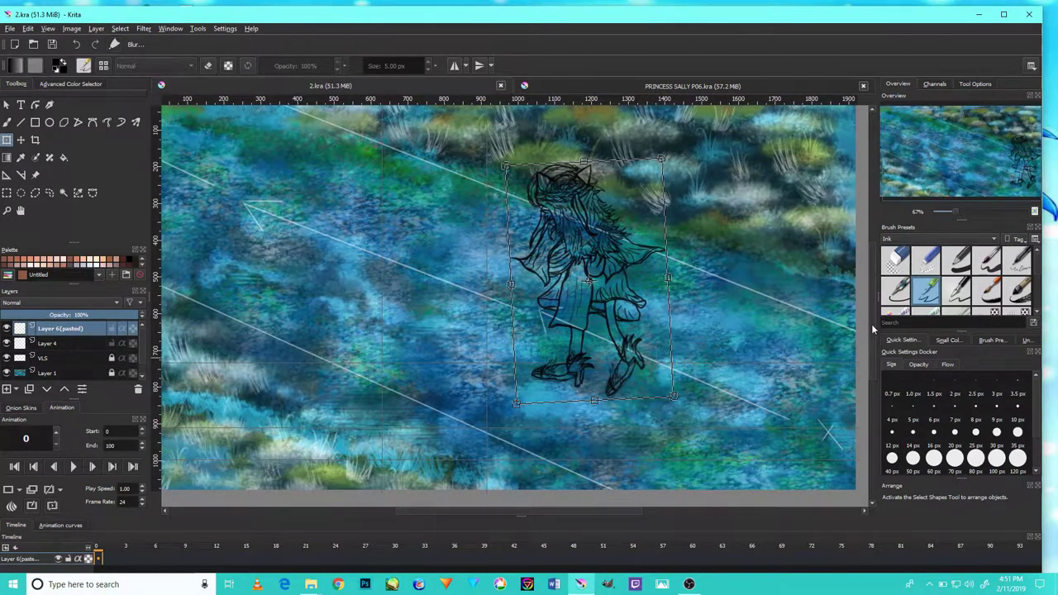
left_click_drag(870, 322, 864, 323)
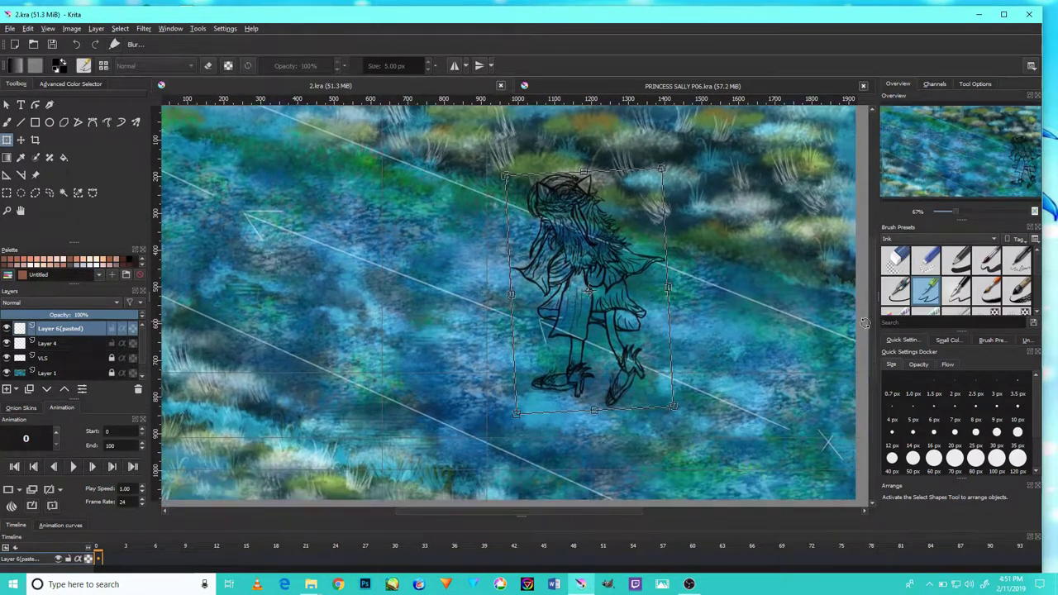
left_click_drag(614, 515, 611, 504)
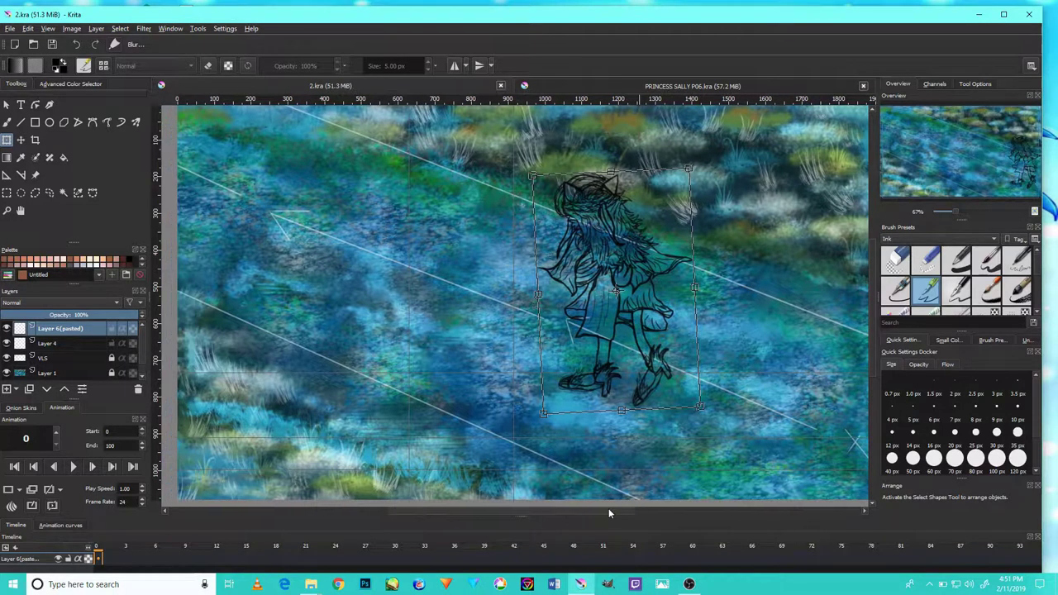
Shift the pasted figure up and left across the painting, panning to see more of it
mouse_move(643, 316)
left_mouse_down()
mouse_move(626, 302)
mouse_move(594, 313)
mouse_move(574, 302)
left_mouse_up()
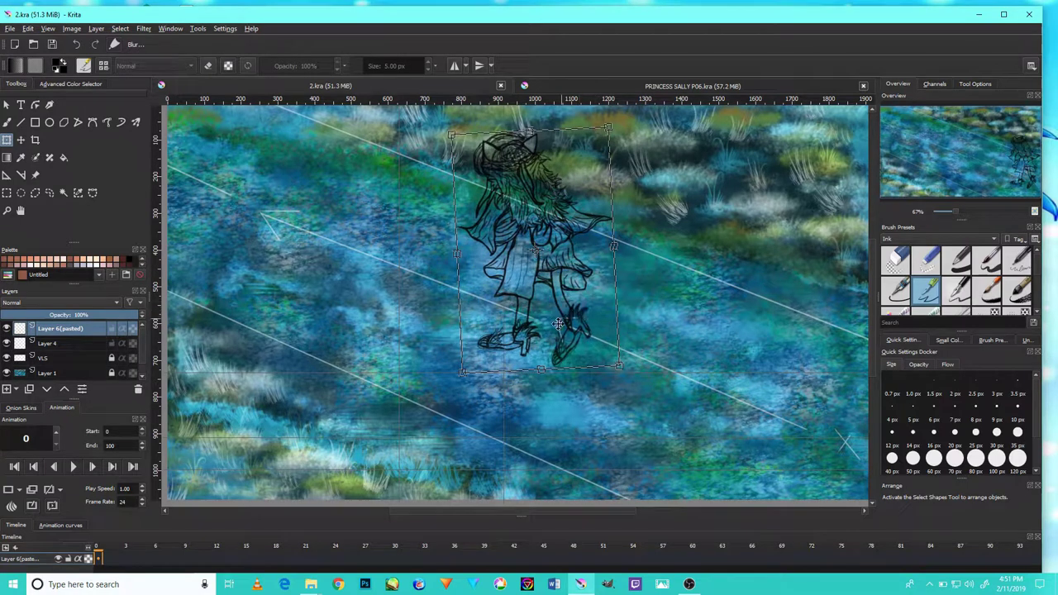
left_click_drag(646, 322, 724, 364)
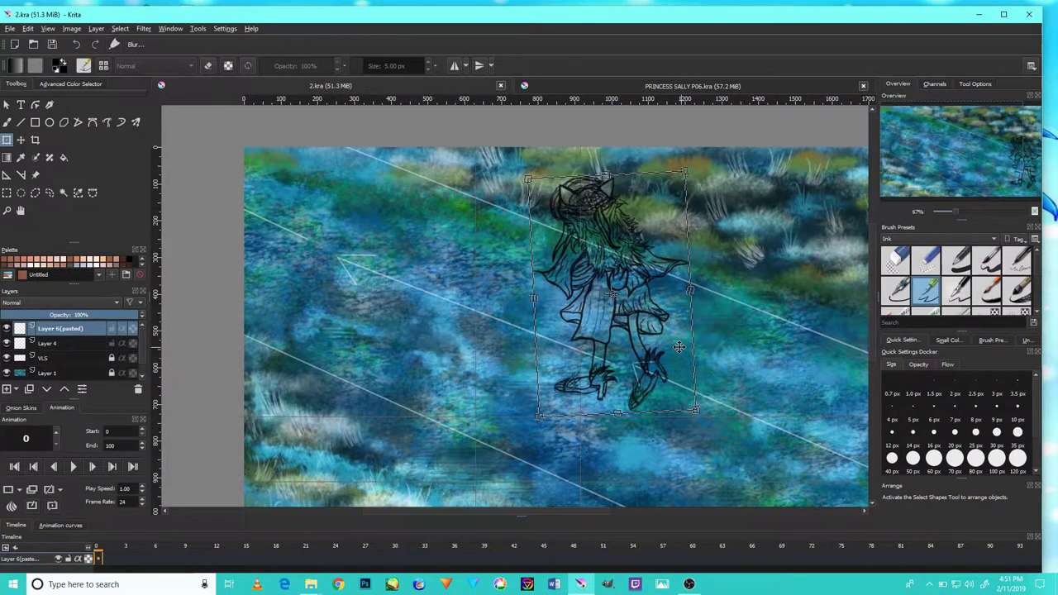
mouse_move(646, 327)
left_mouse_down()
mouse_move(586, 323)
mouse_move(515, 299)
mouse_move(491, 312)
left_mouse_up()
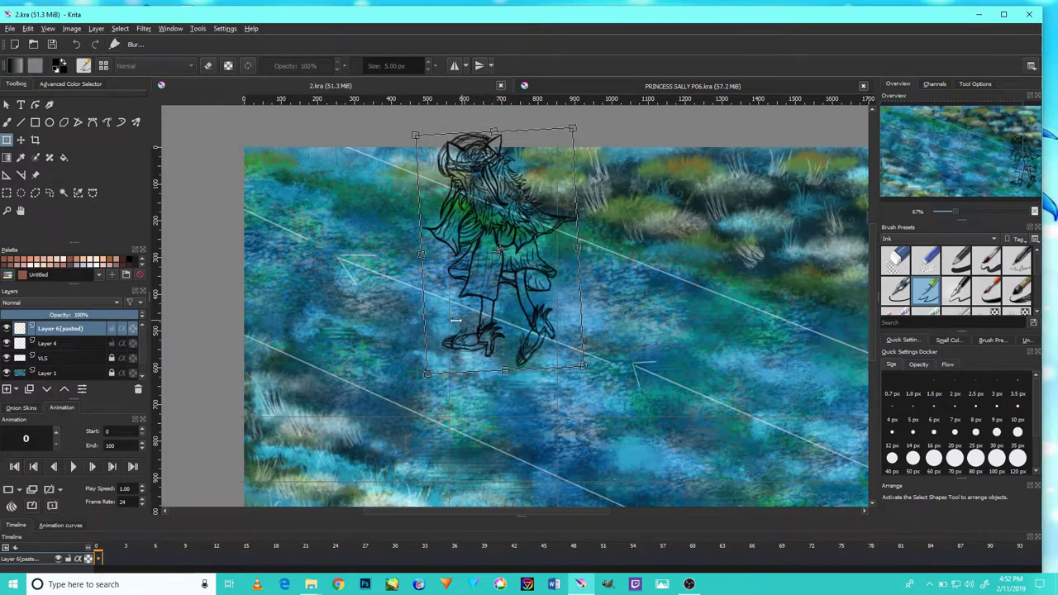
mouse_move(523, 321)
left_mouse_down()
mouse_move(477, 306)
mouse_move(449, 312)
mouse_move(396, 281)
mouse_move(381, 294)
left_mouse_up()
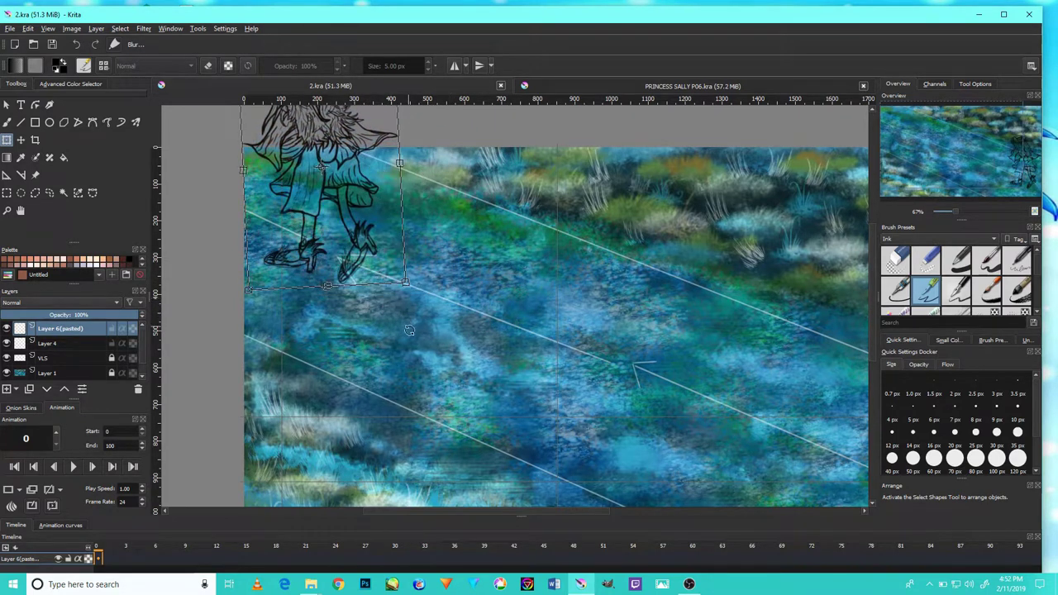
left_click_drag(495, 335, 593, 408)
mouse_move(472, 328)
left_mouse_down()
mouse_move(416, 305)
mouse_move(396, 282)
mouse_move(338, 264)
mouse_move(653, 392)
left_mouse_up()
scroll(653, 393, "down", 3)
scroll(643, 391, "up", 3)
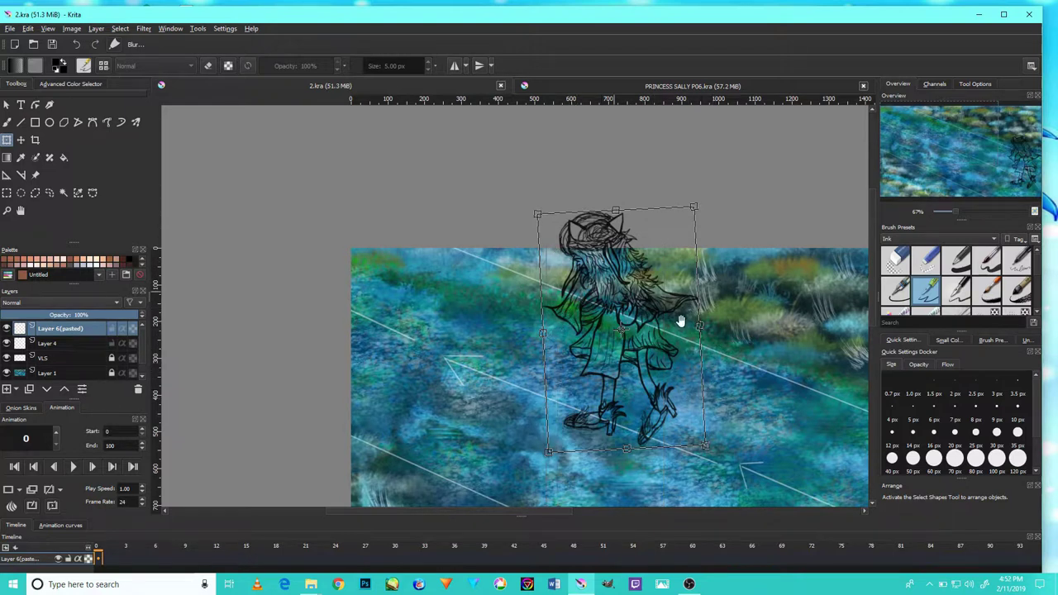
left_click_drag(790, 365, 607, 235)
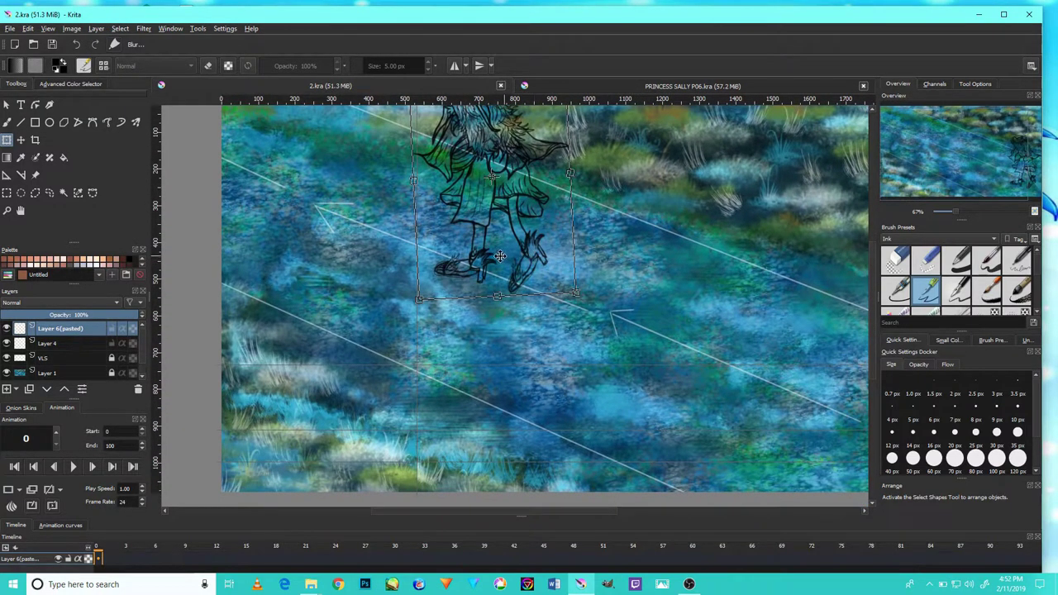
Move the figure against the painting's right edge, then nudge it slightly lower and left
left_click_drag(507, 256, 671, 311)
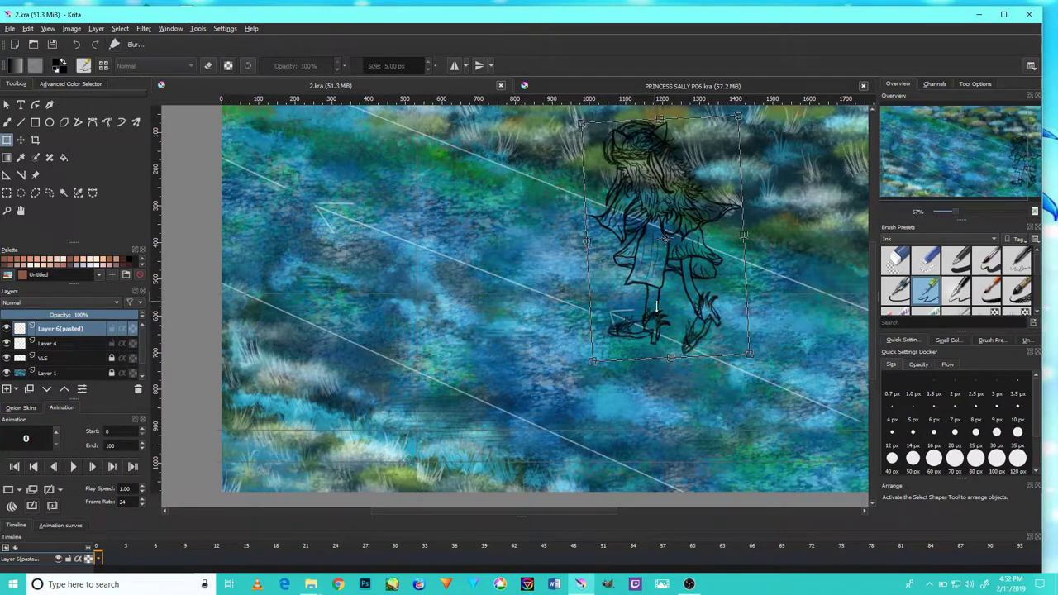
left_click_drag(740, 405, 619, 265)
left_click_drag(618, 228, 841, 342)
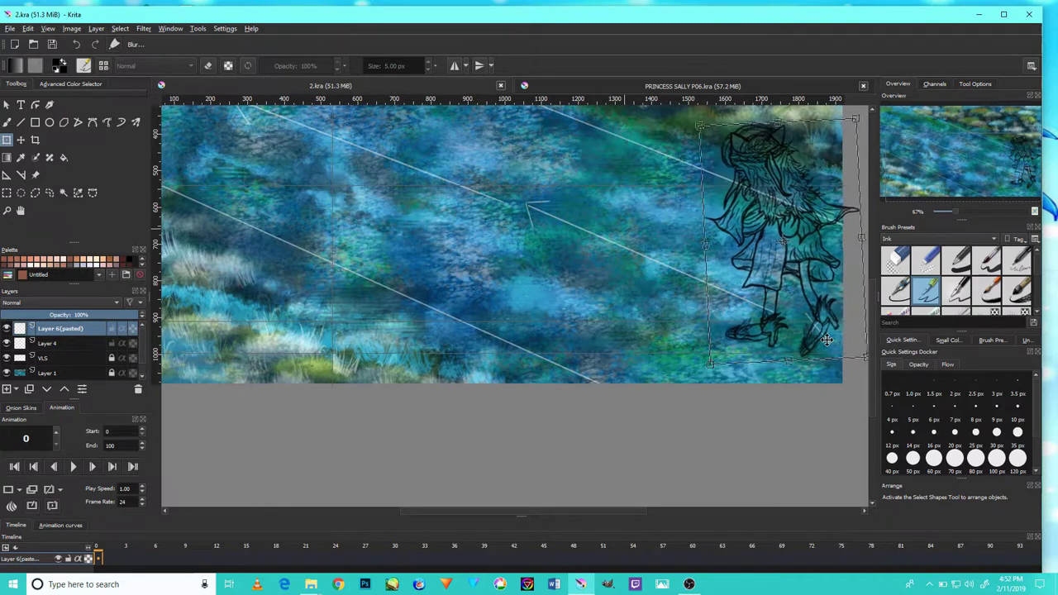
left_click_drag(768, 373, 641, 398)
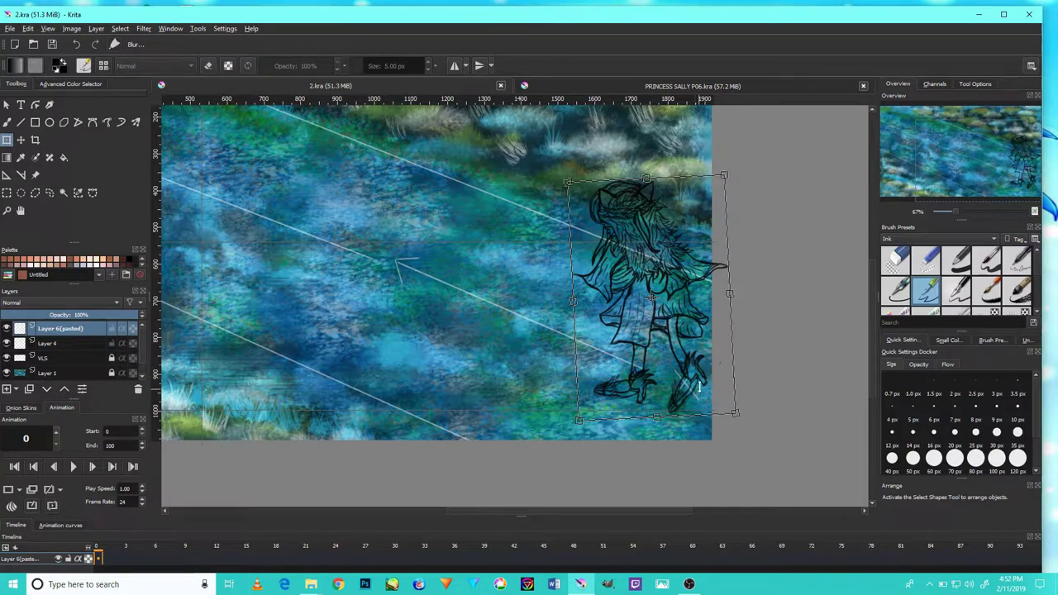
left_click_drag(698, 387, 698, 348)
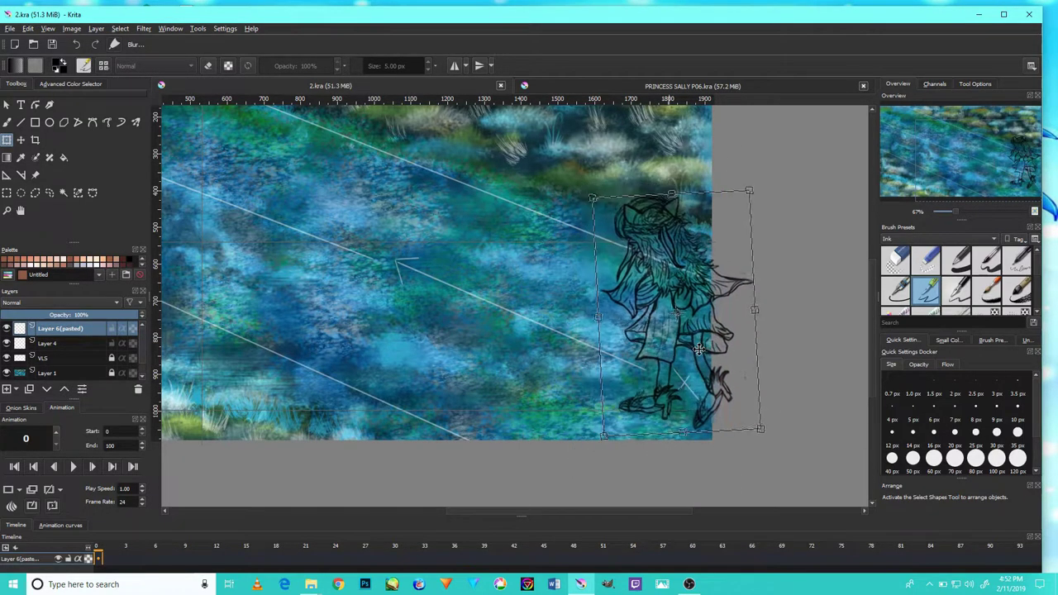
scroll(685, 357, "down", 1)
left_click_drag(697, 348, 655, 374)
scroll(686, 357, "up", 1)
scroll(654, 374, "down", 2)
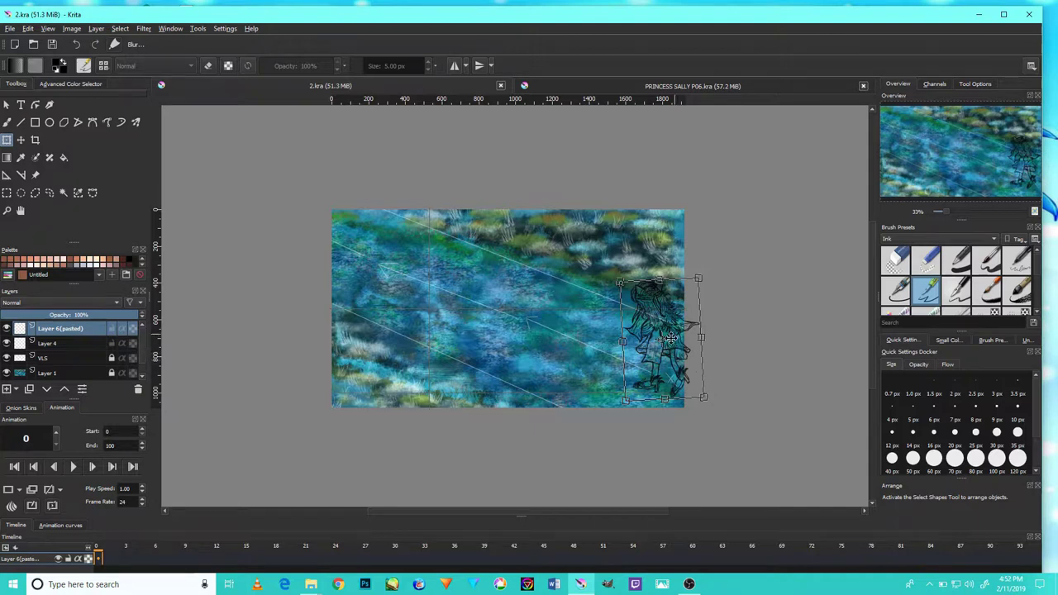
Zoom in and drag the Layer 6 figure up-left past the painting's top-left corner
scroll(674, 337, "up", 2)
scroll(671, 337, "up", 1)
left_click_drag(668, 396, 633, 379)
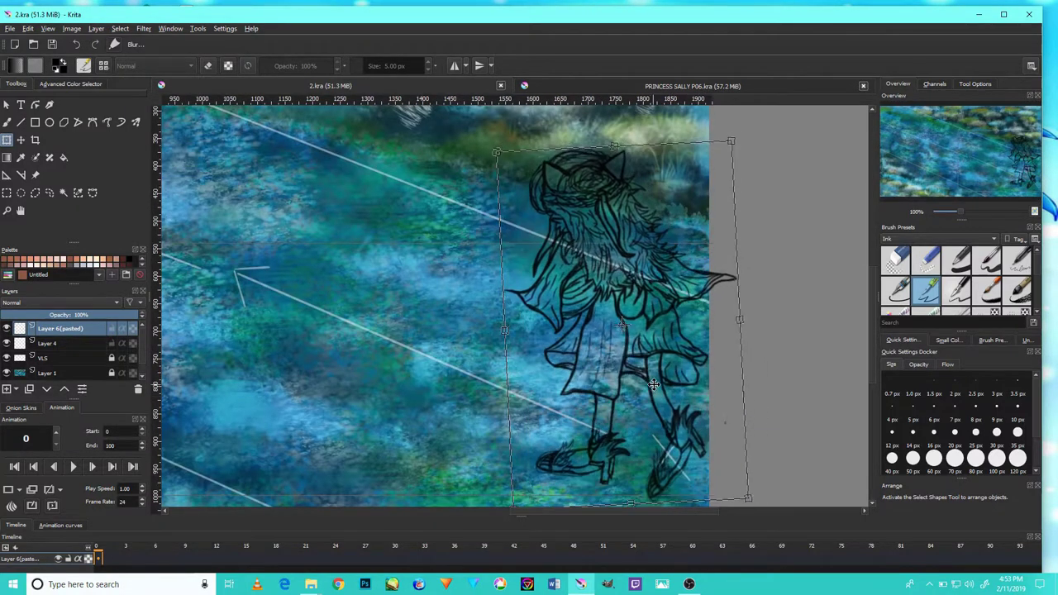
left_click_drag(596, 372, 531, 366)
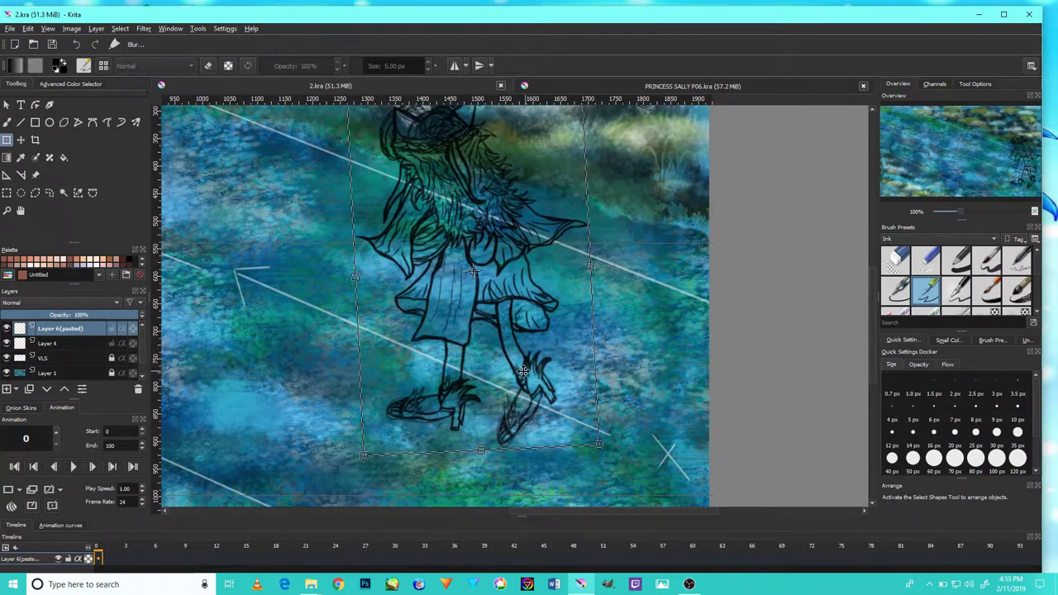
left_click_drag(523, 372, 500, 369)
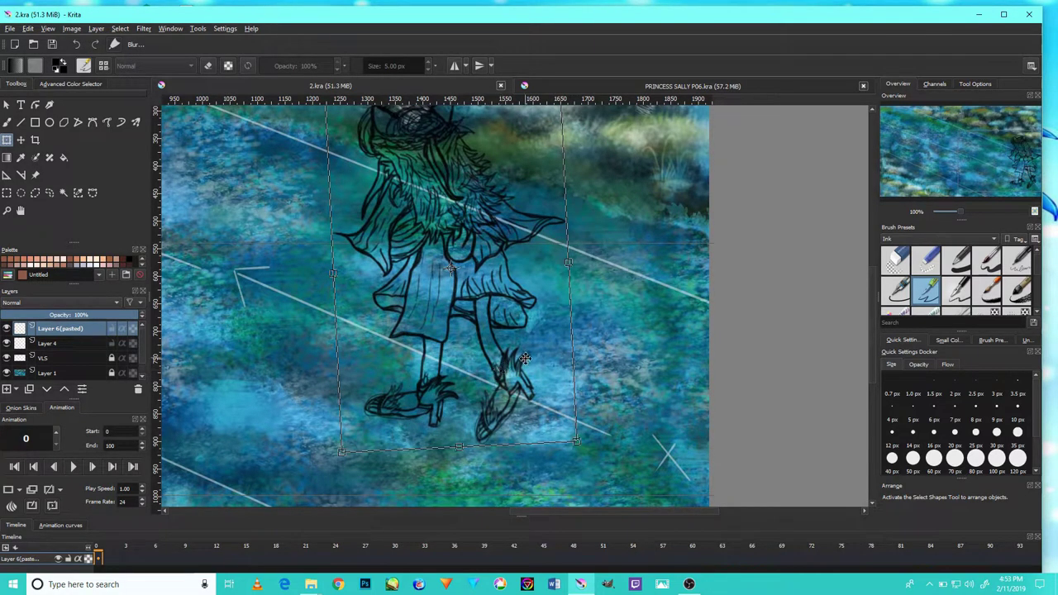
mouse_move(521, 354)
left_mouse_down()
mouse_move(622, 370)
mouse_move(598, 367)
mouse_move(662, 389)
mouse_move(575, 372)
mouse_move(640, 400)
mouse_move(610, 400)
mouse_move(585, 376)
left_mouse_up()
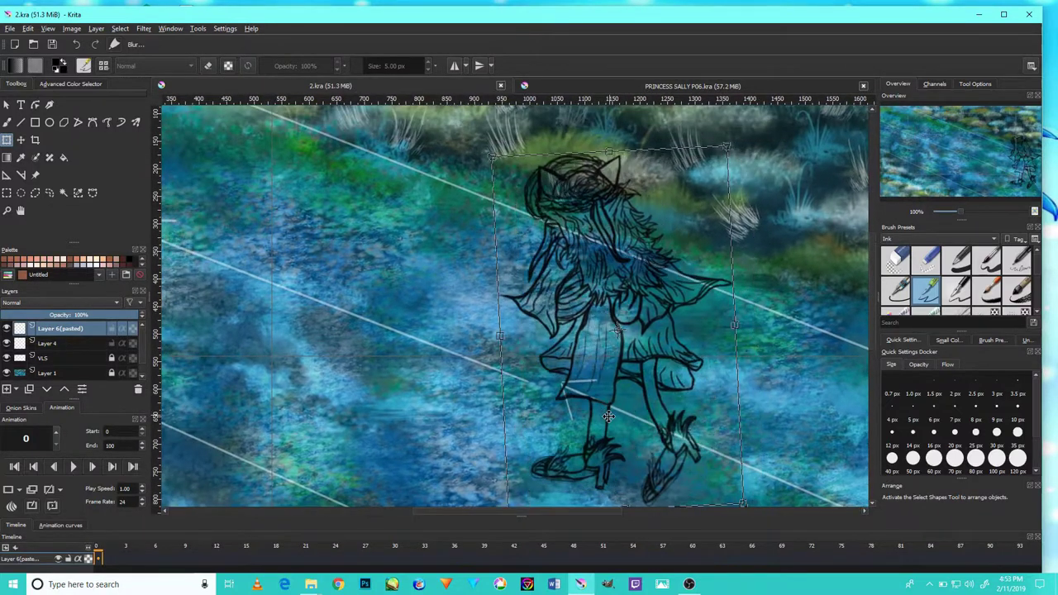
mouse_move(582, 380)
left_mouse_down()
mouse_move(584, 395)
mouse_move(543, 389)
mouse_move(609, 417)
left_mouse_up()
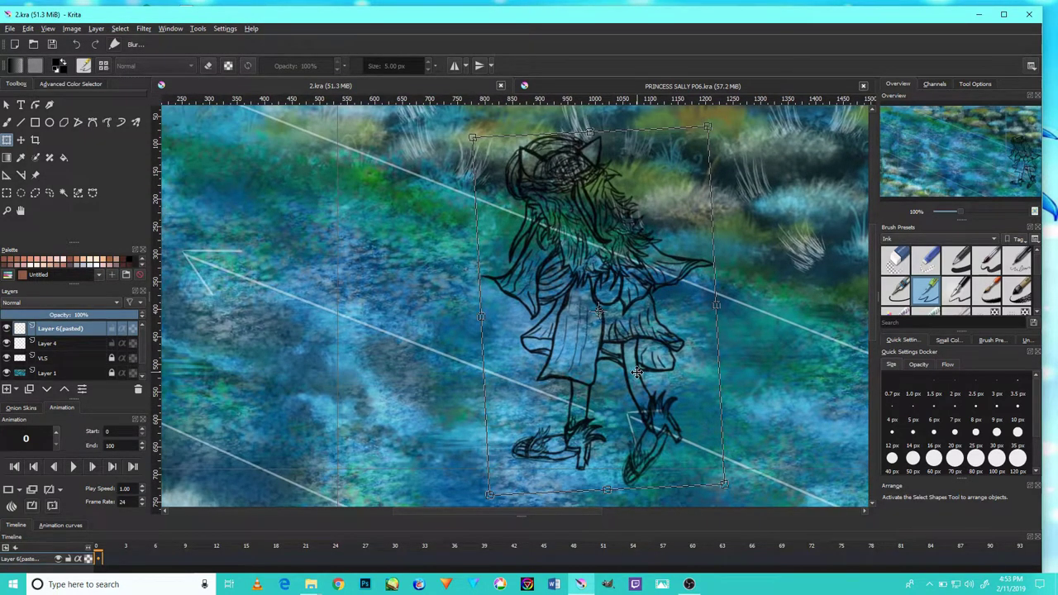
mouse_move(636, 371)
left_mouse_down()
mouse_move(599, 376)
mouse_move(647, 398)
mouse_move(597, 391)
mouse_move(630, 377)
left_mouse_up()
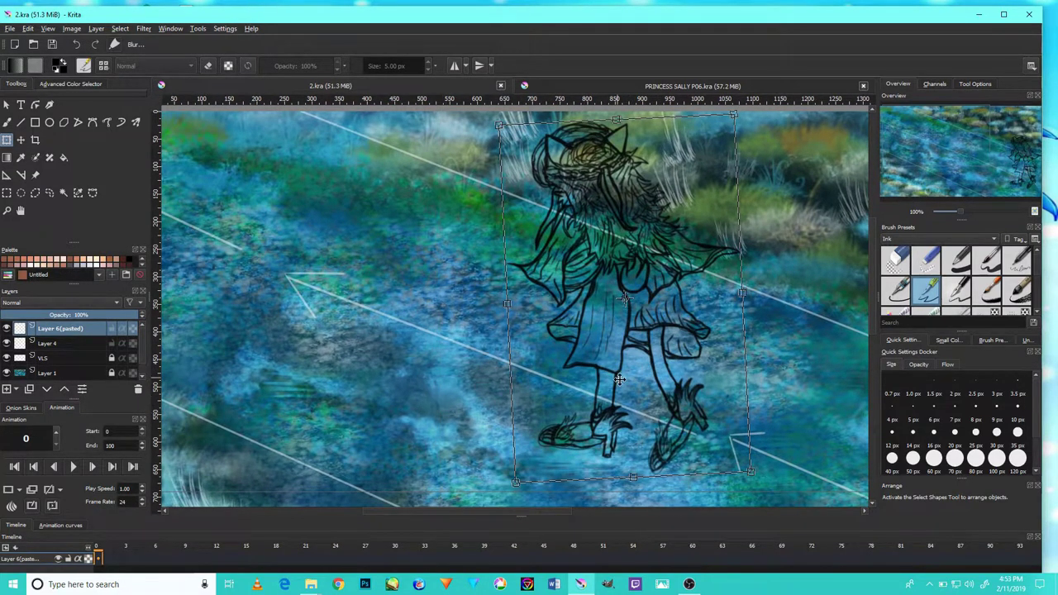
mouse_move(629, 390)
left_mouse_down()
mouse_move(541, 364)
mouse_move(681, 407)
mouse_move(665, 400)
mouse_move(649, 413)
mouse_move(450, 384)
mouse_move(532, 411)
mouse_move(503, 354)
mouse_move(543, 404)
mouse_move(507, 394)
mouse_move(488, 359)
mouse_move(447, 348)
mouse_move(514, 379)
left_mouse_up()
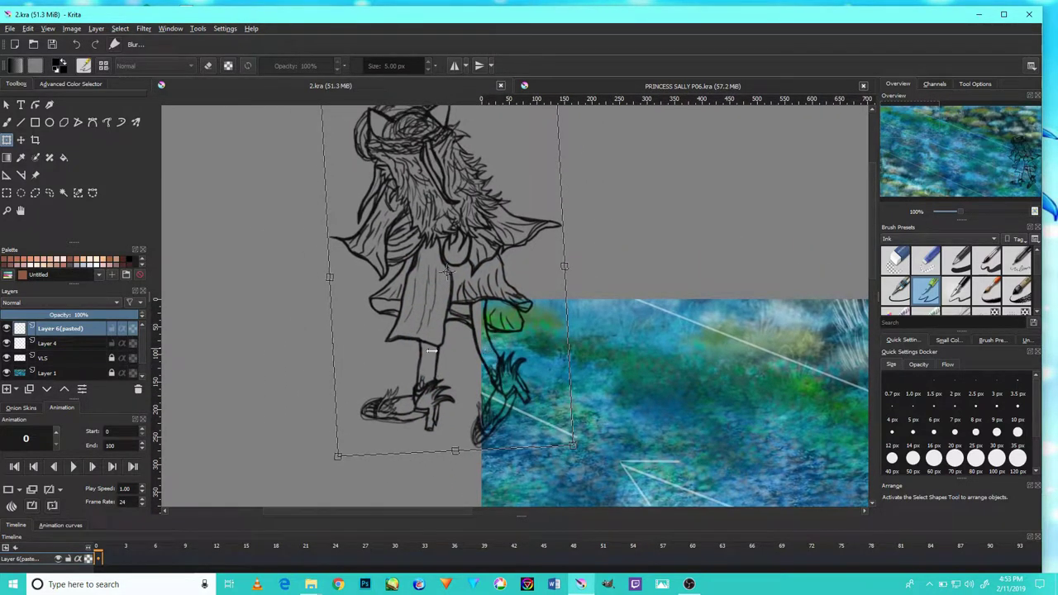
mouse_move(522, 362)
left_mouse_down()
mouse_move(495, 338)
mouse_move(473, 343)
left_mouse_up()
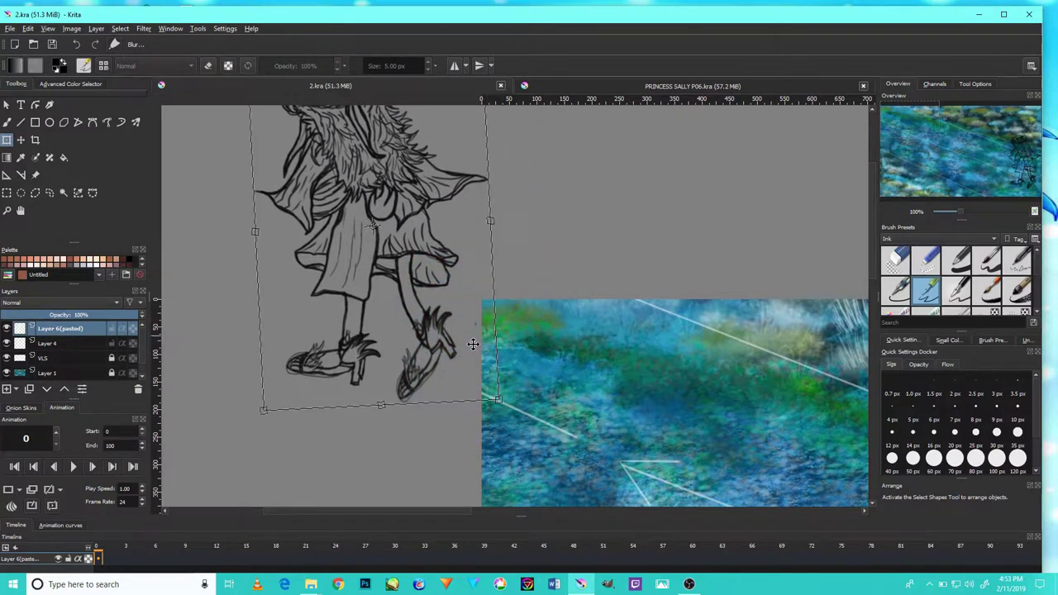
scroll(515, 369, "down", 5)
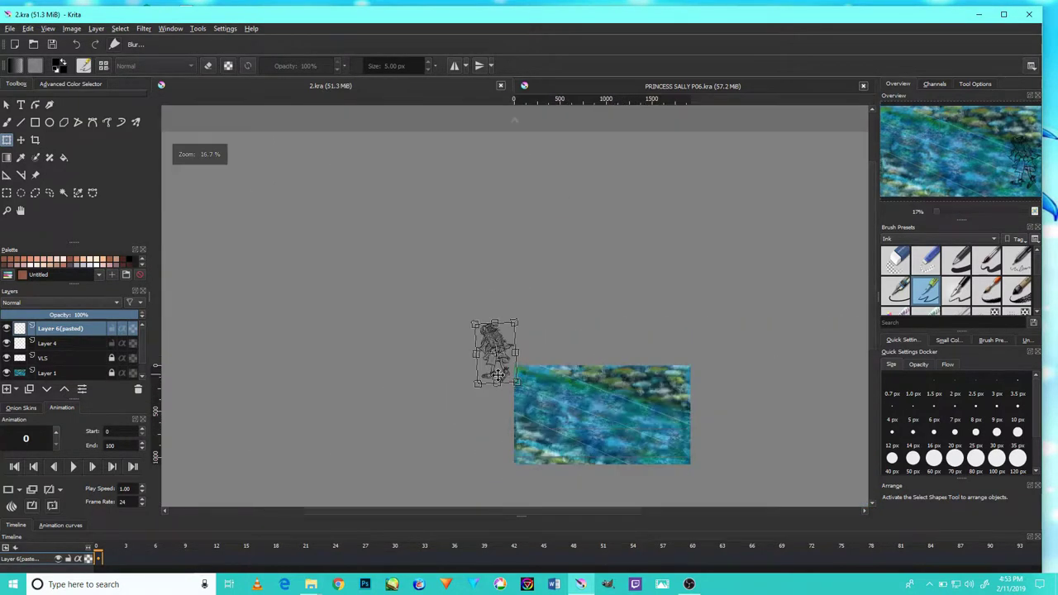
Place the pasted figure just right of the painting's centre and apply the transform
left_click_drag(500, 374, 669, 441)
scroll(670, 441, "up", 2)
scroll(661, 445, "up", 2)
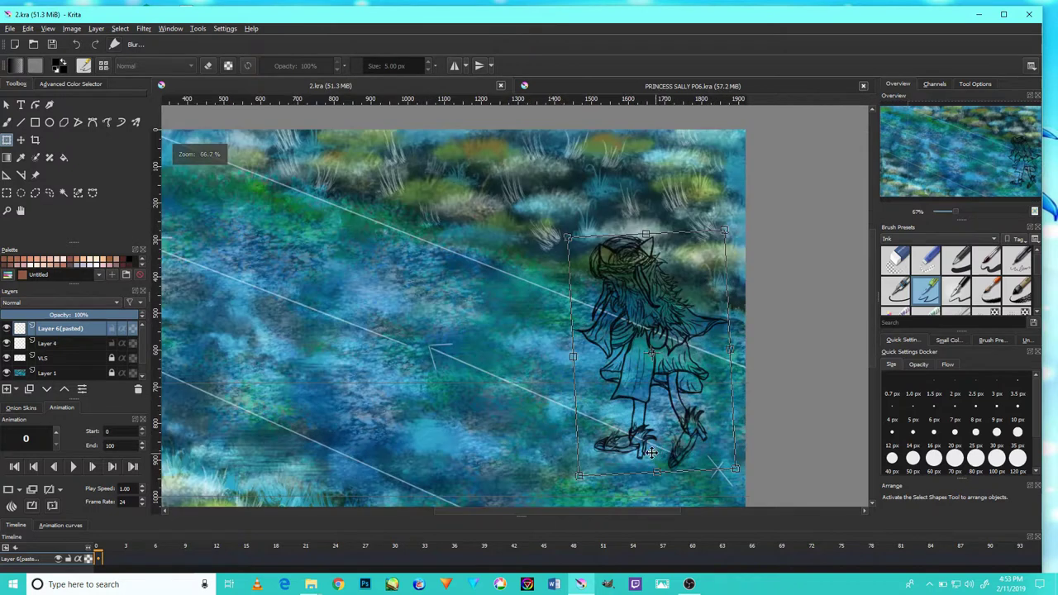
left_click_drag(657, 420, 676, 390)
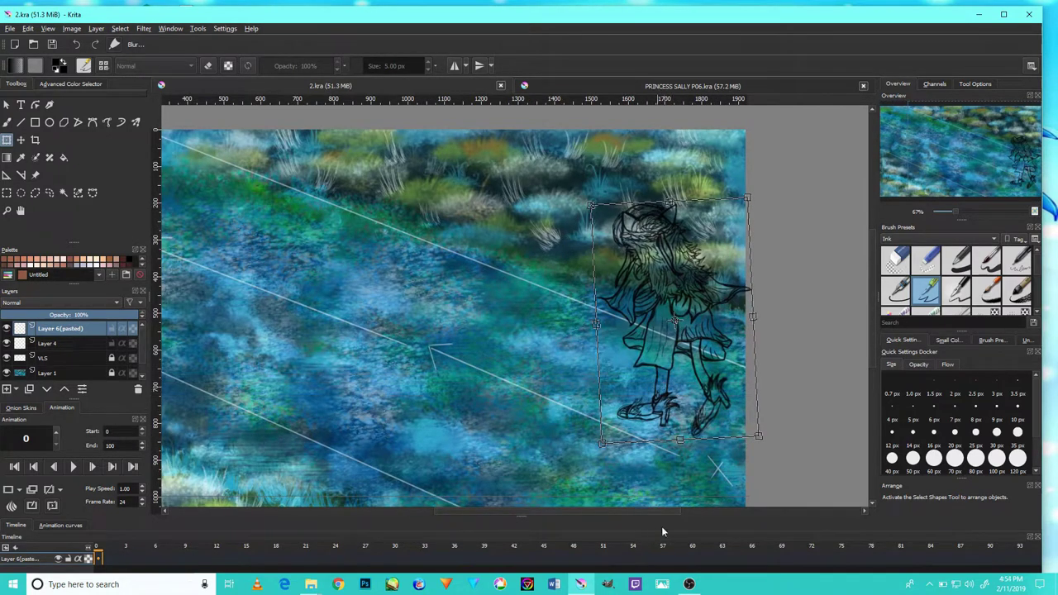
mouse_move(696, 376)
left_mouse_down()
mouse_move(597, 337)
mouse_move(537, 333)
mouse_move(420, 297)
left_mouse_up()
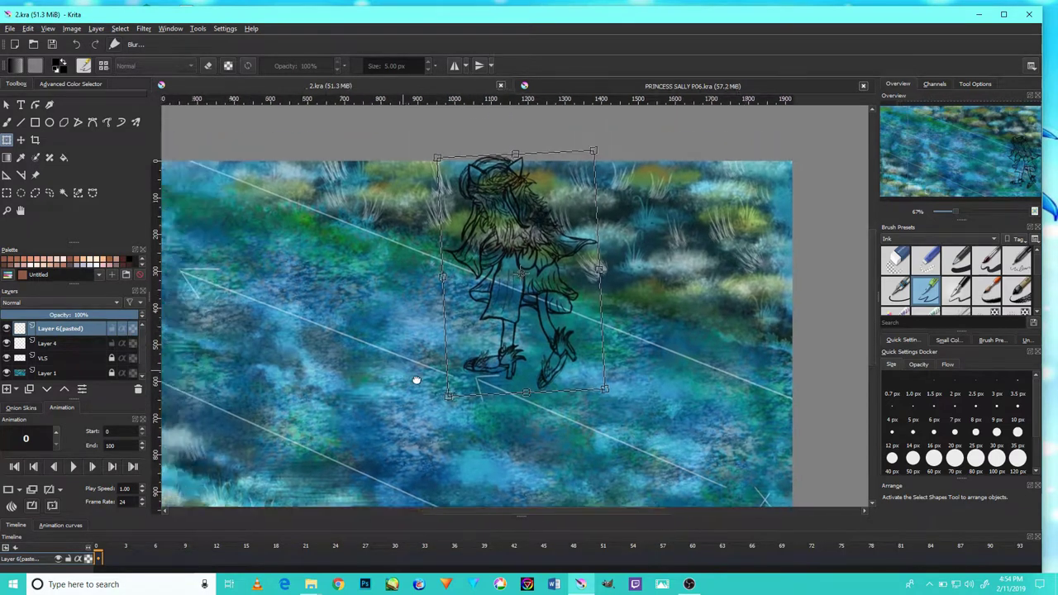
mouse_move(422, 340)
left_mouse_down()
mouse_move(529, 377)
mouse_move(361, 325)
mouse_move(573, 283)
mouse_move(406, 264)
mouse_move(476, 292)
left_mouse_up()
mouse_move(375, 196)
left_mouse_down()
mouse_move(628, 322)
mouse_move(719, 430)
mouse_move(706, 450)
mouse_move(702, 440)
left_mouse_up()
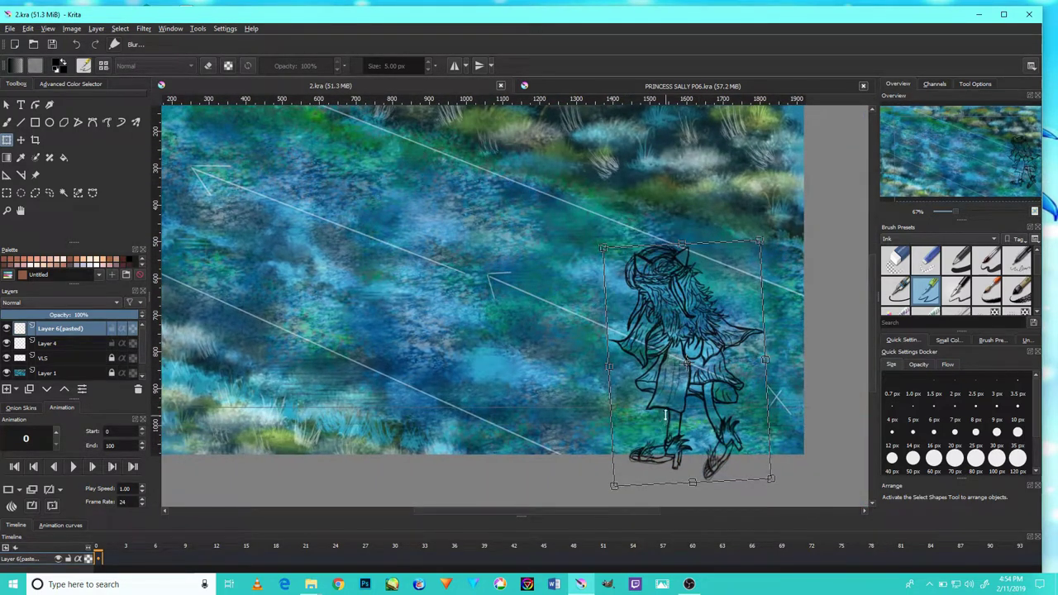
mouse_move(674, 428)
left_mouse_down()
mouse_move(622, 412)
mouse_move(530, 354)
mouse_move(529, 380)
mouse_move(518, 382)
mouse_move(371, 303)
mouse_move(330, 299)
mouse_move(279, 267)
mouse_move(175, 238)
mouse_move(248, 248)
mouse_move(493, 369)
left_mouse_up()
scroll(530, 353, "up", 1)
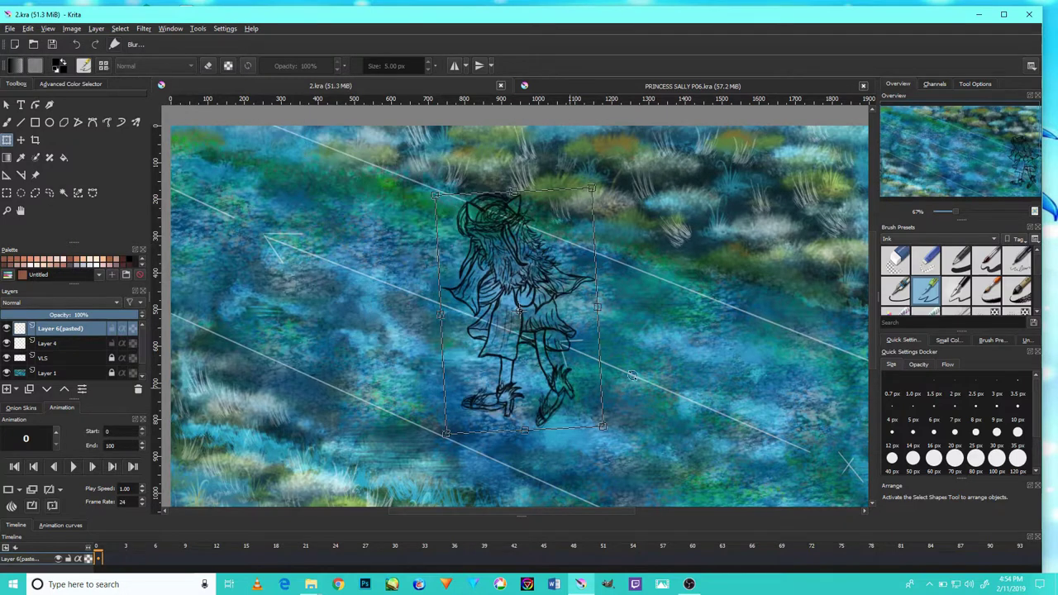
mouse_move(434, 281)
left_mouse_down()
mouse_move(678, 330)
mouse_move(718, 347)
mouse_move(727, 363)
mouse_move(579, 303)
mouse_move(604, 367)
mouse_move(469, 297)
mouse_move(464, 317)
mouse_move(578, 366)
mouse_move(549, 354)
mouse_move(516, 358)
mouse_move(478, 345)
mouse_move(453, 319)
mouse_move(390, 314)
mouse_move(331, 276)
mouse_move(319, 282)
mouse_move(239, 217)
mouse_move(658, 373)
mouse_move(678, 409)
left_mouse_up()
key("Return")
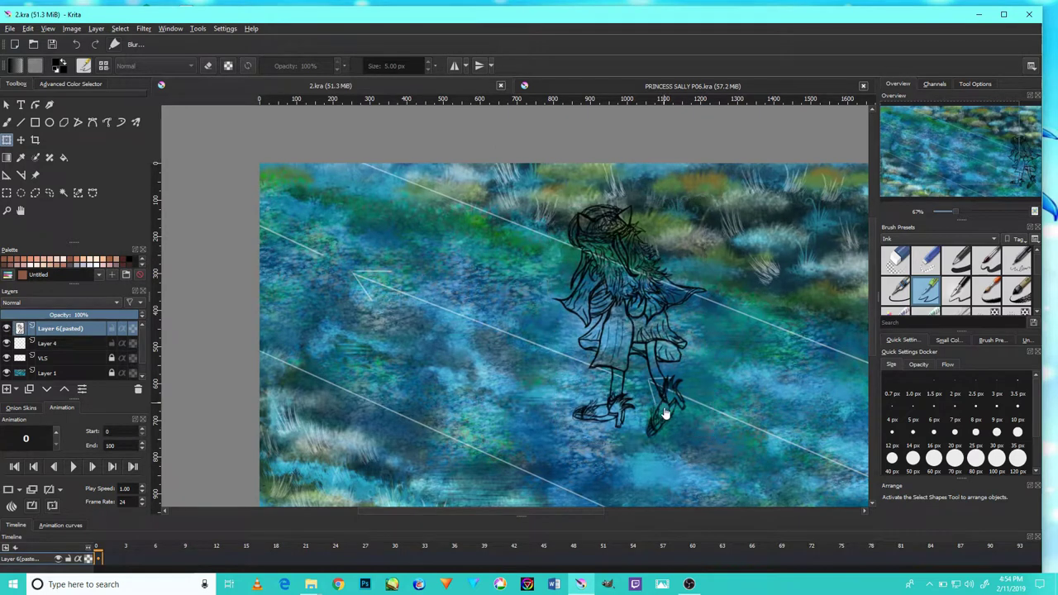
Check the recorder, then start a transform on Layer 6's pasted sketch and adjust the zoom
left_click(689, 584)
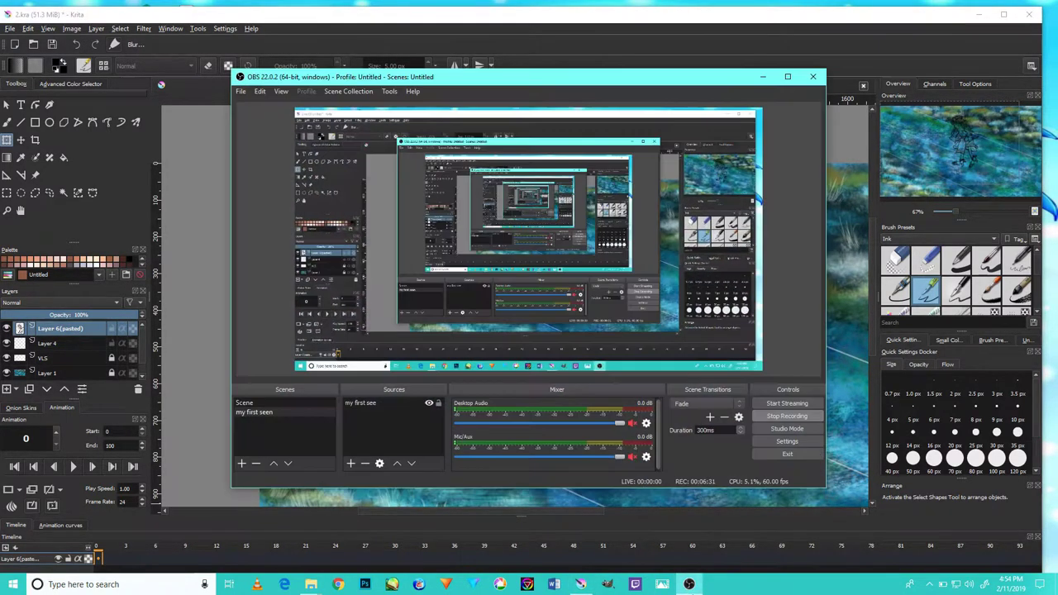
left_click(690, 585)
key("ctrl+t")
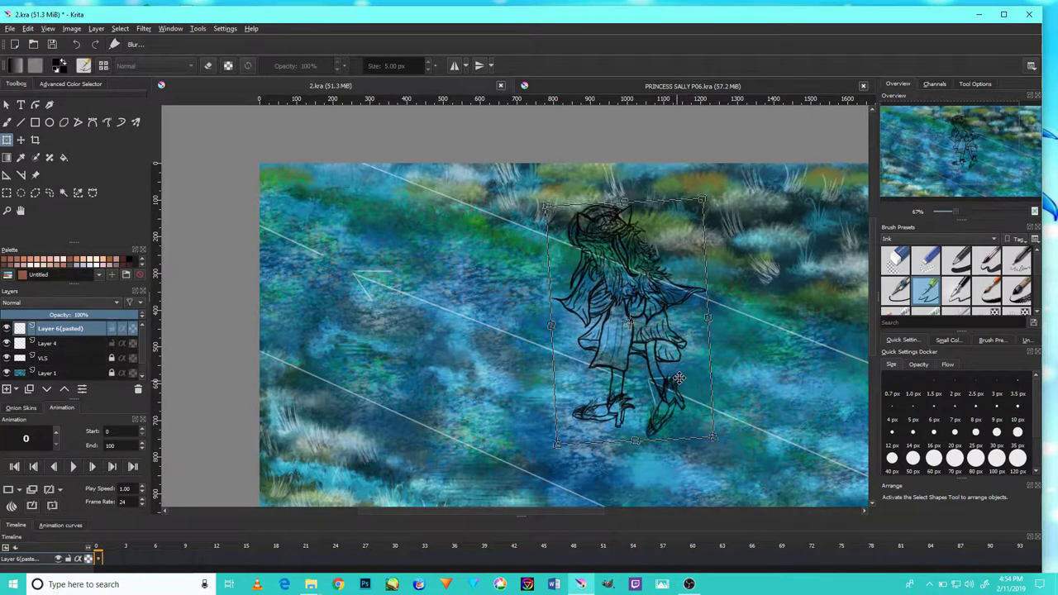
scroll(678, 378, "down", 1)
scroll(678, 379, "down", 1)
scroll(711, 405, "up", 1)
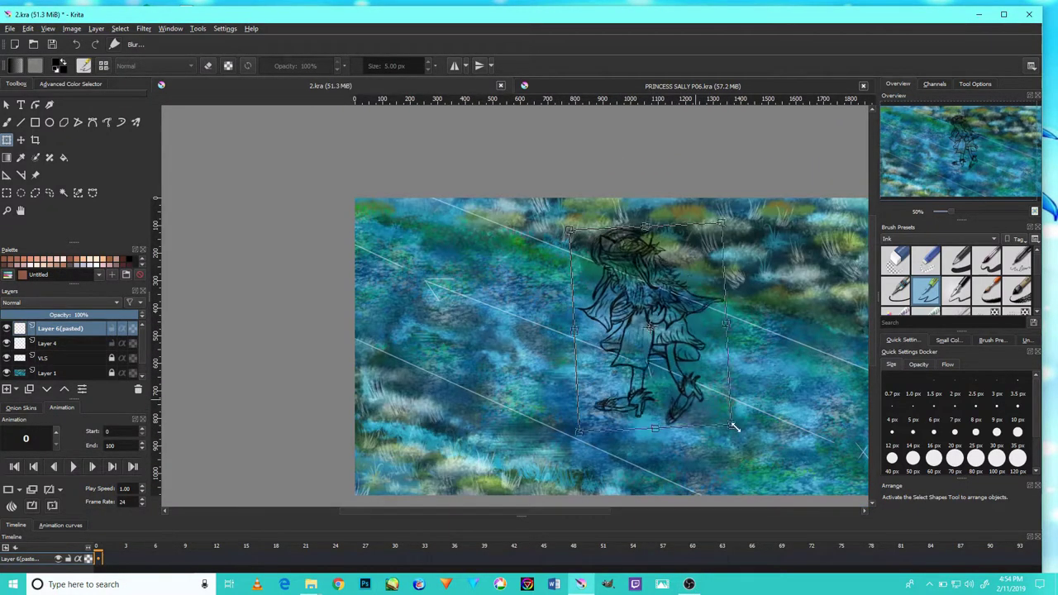
scroll(735, 425, "down", 1)
scroll(748, 423, "down", 1)
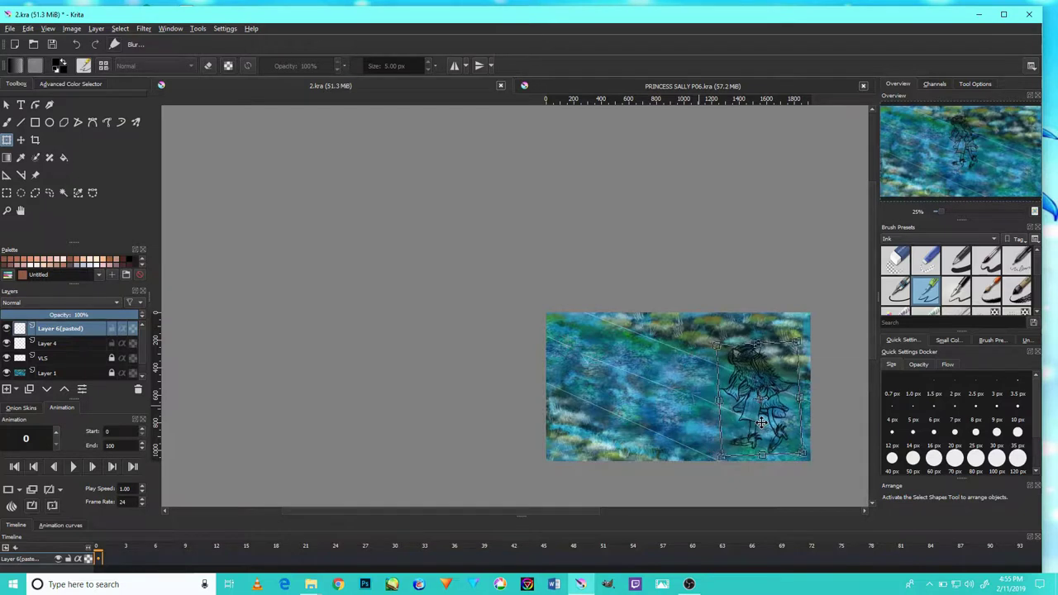
Apply the transform, then move the figure left and enlarge it from its top-left corner
key("Return")
scroll(779, 452, "up", 6)
scroll(769, 450, "up", 1)
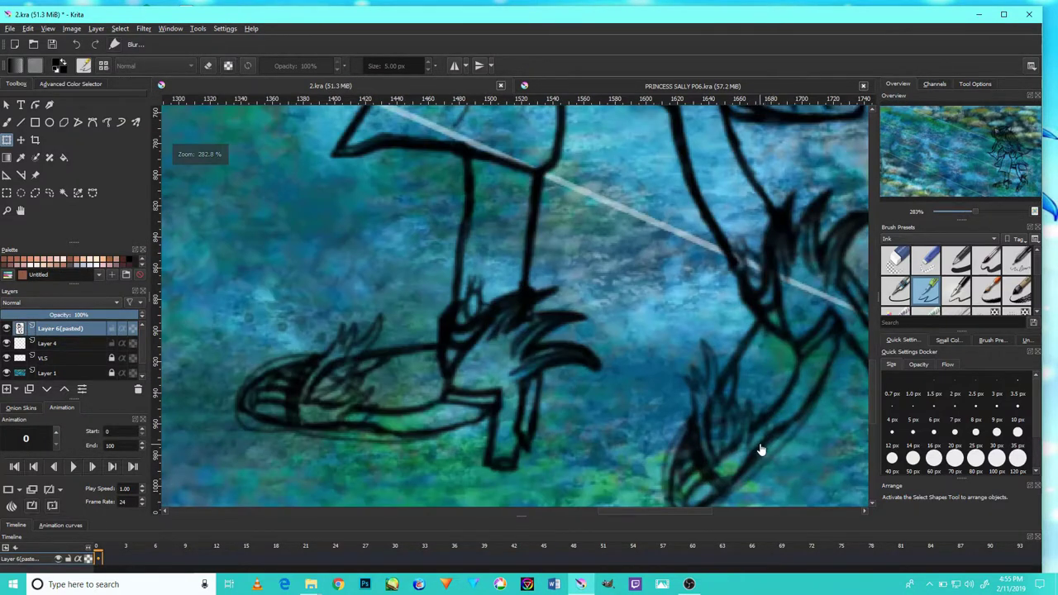
scroll(762, 446, "down", 3)
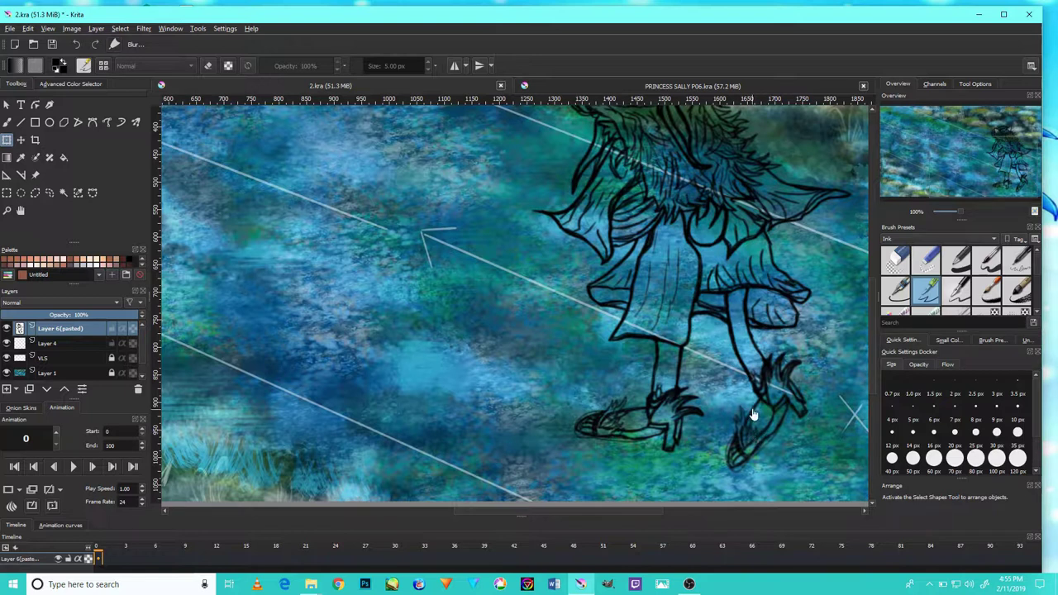
scroll(751, 413, "down", 1)
scroll(751, 413, "down", 1)
left_click_drag(768, 385, 663, 347)
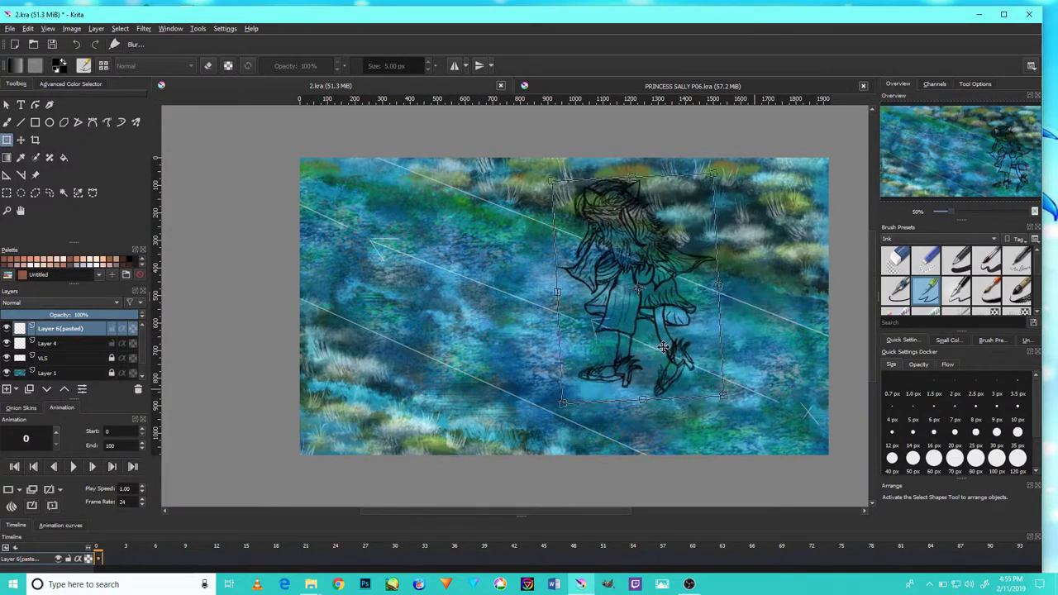
mouse_move(613, 367)
left_mouse_down()
mouse_move(364, 288)
mouse_move(428, 284)
mouse_move(679, 442)
left_mouse_up()
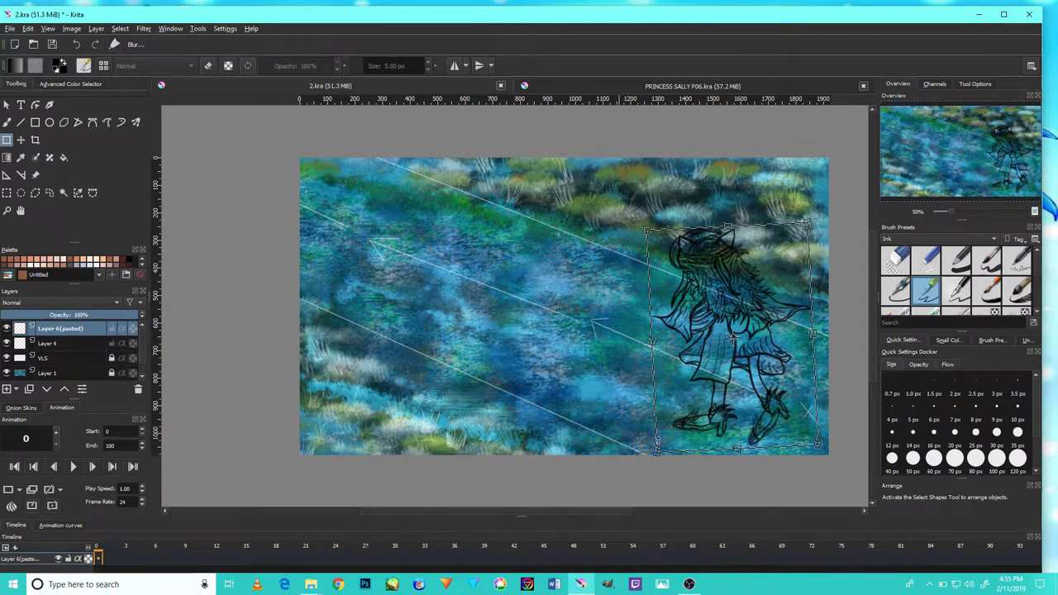
left_click_drag(643, 226, 622, 214)
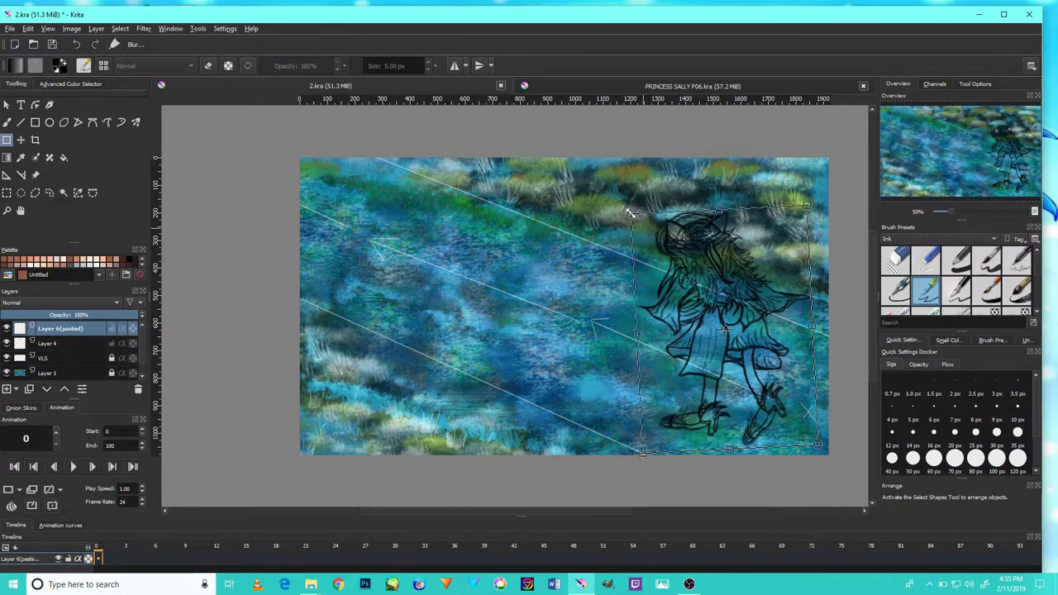
key("Return")
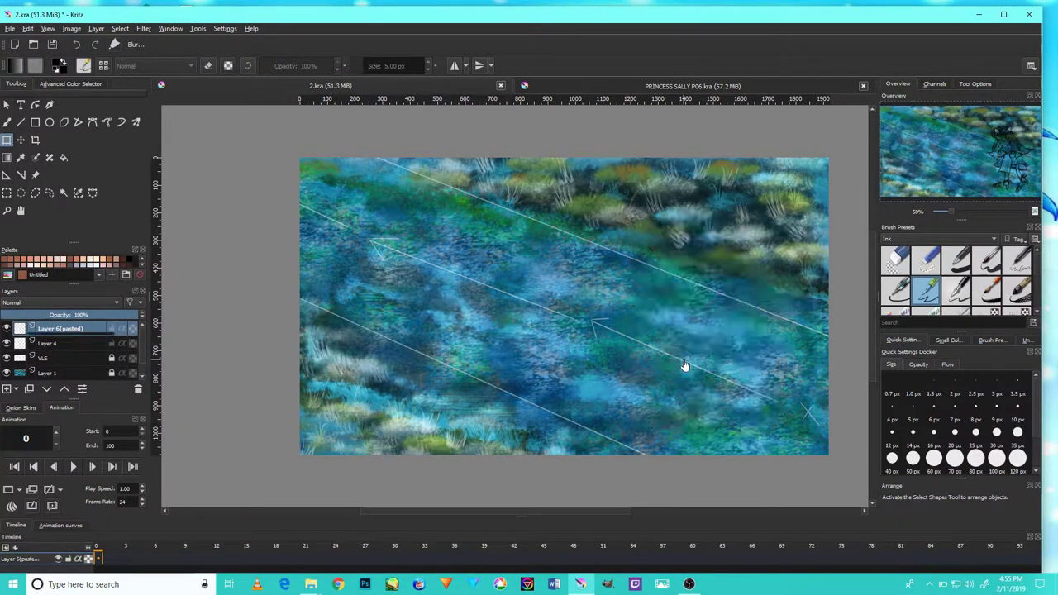
Transform the figure again, pushing it up-left off the canvas, and apply it
scroll(718, 408, "up", 4)
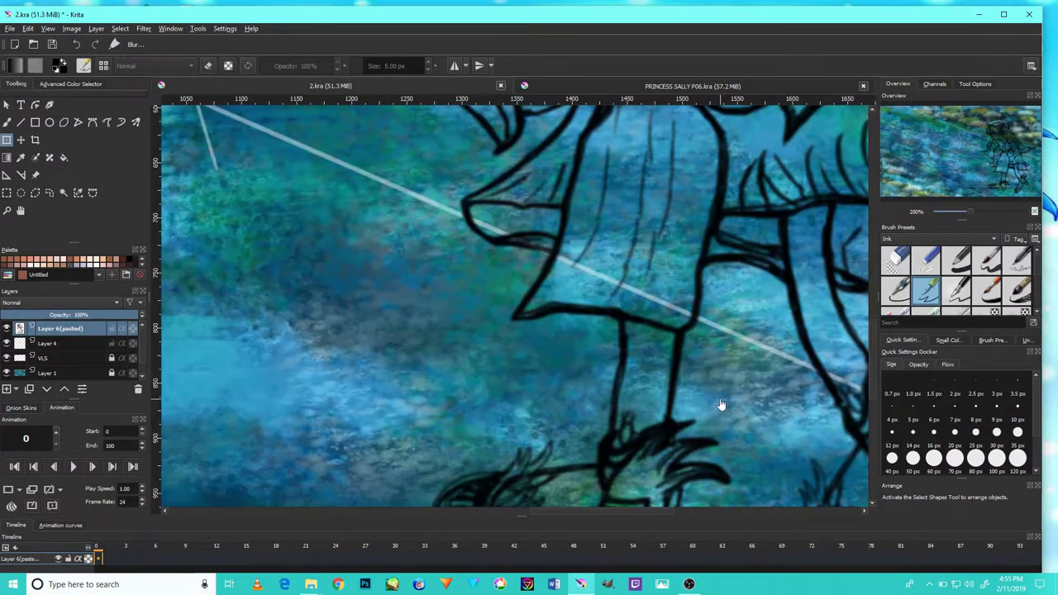
scroll(717, 408, "up", 1)
scroll(716, 406, "down", 4)
scroll(725, 398, "down", 1)
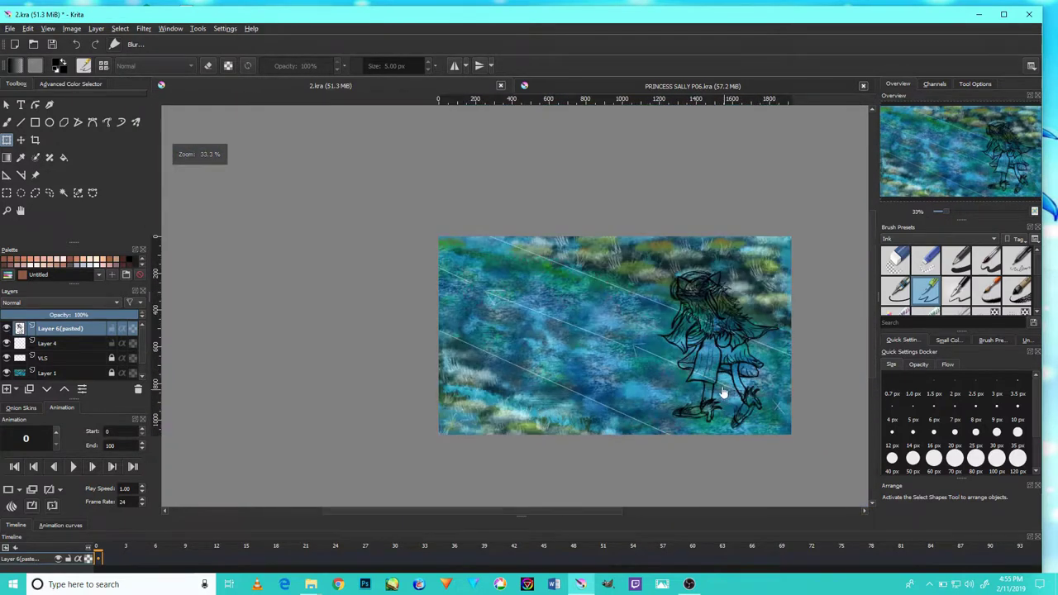
scroll(721, 394, "up", 1)
scroll(721, 394, "up", 1)
key("ctrl+t")
left_click_drag(756, 410, 780, 413)
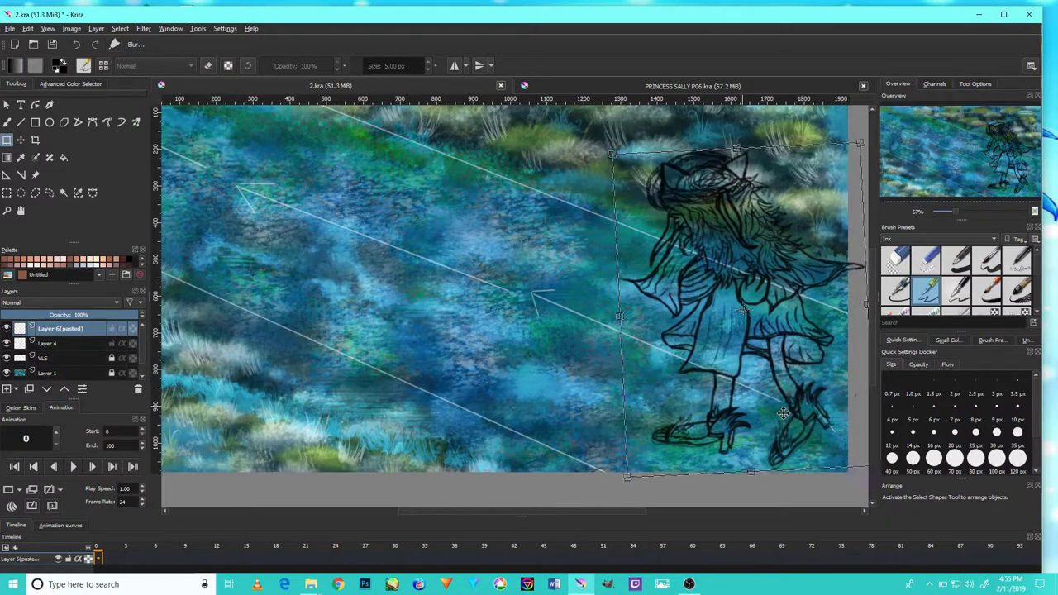
scroll(781, 413, "up", 1)
scroll(783, 406, "down", 2)
mouse_move(781, 409)
left_mouse_down()
mouse_move(663, 371)
mouse_move(576, 328)
left_mouse_up()
scroll(588, 344, "up", 1)
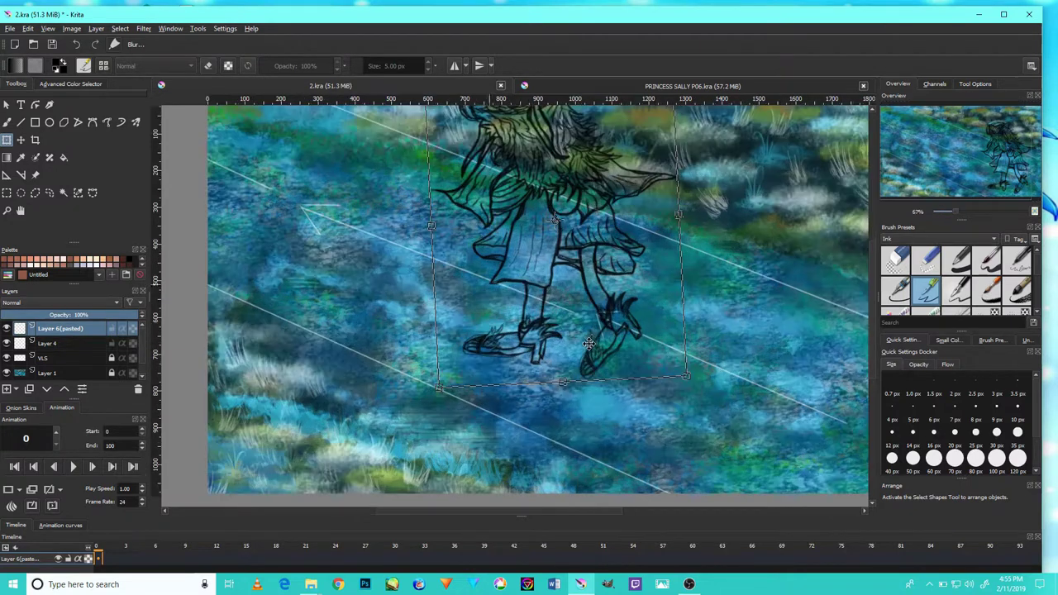
scroll(593, 324, "down", 2)
left_click_drag(537, 303, 493, 282)
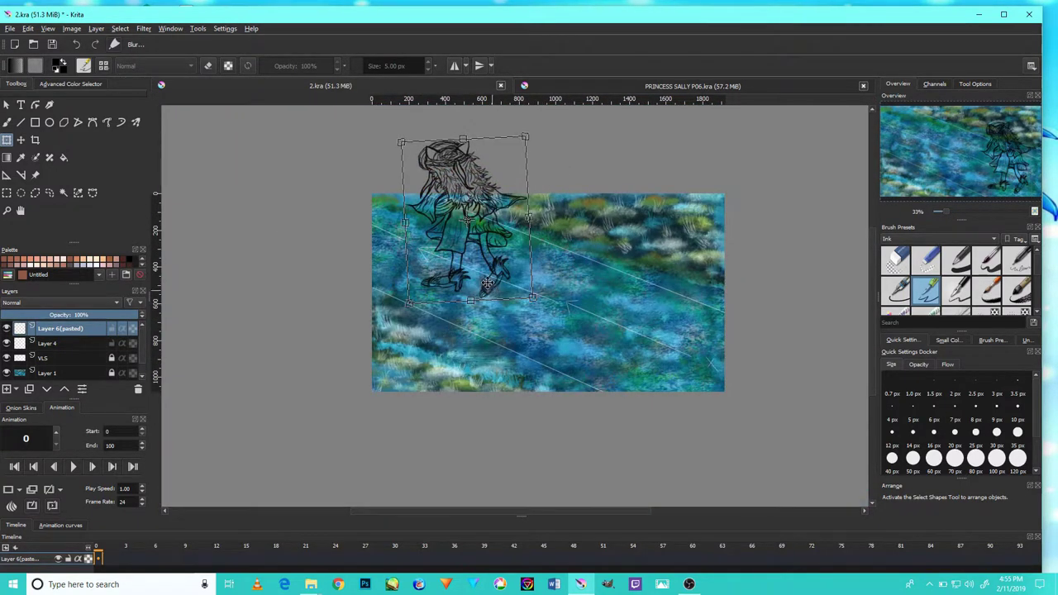
mouse_move(494, 282)
left_mouse_down()
mouse_move(407, 230)
mouse_move(355, 229)
left_mouse_up()
key("Return")
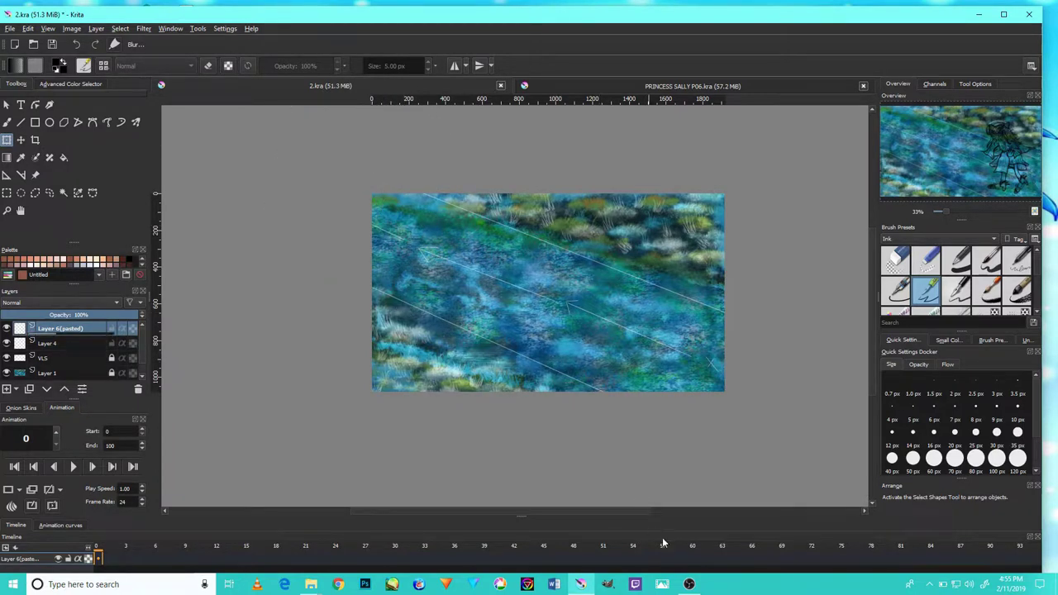
Check OBS, return to Krita and discard the unfinished polygon selection
left_click(689, 584)
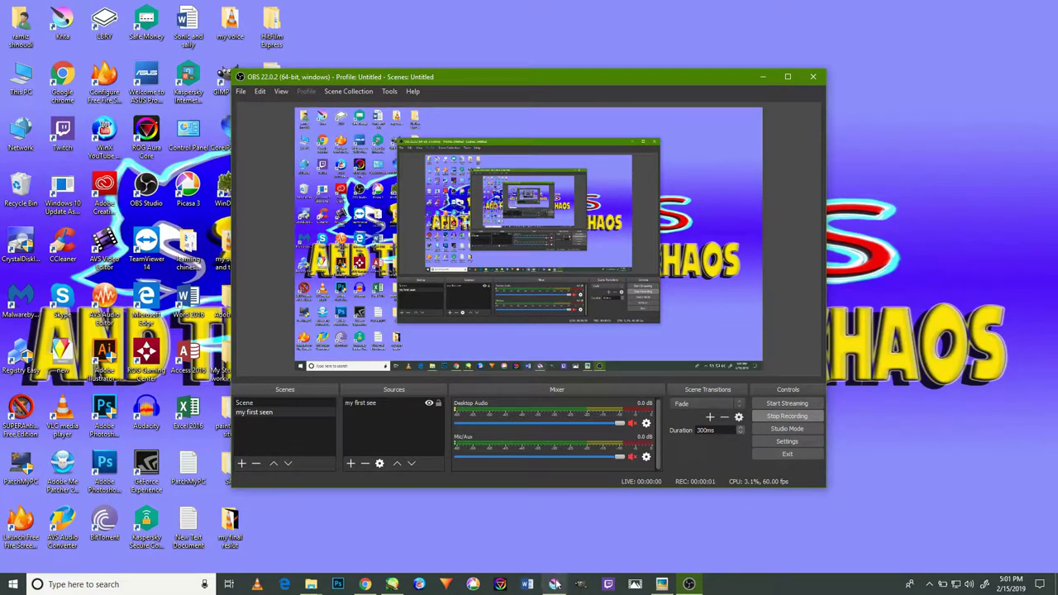
left_click(554, 584)
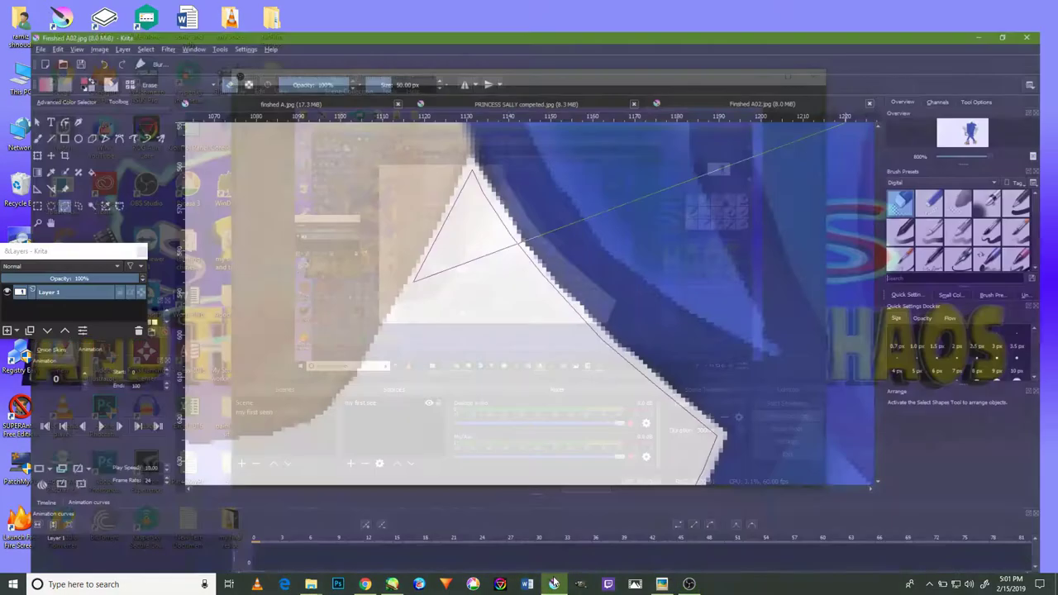
key("Escape")
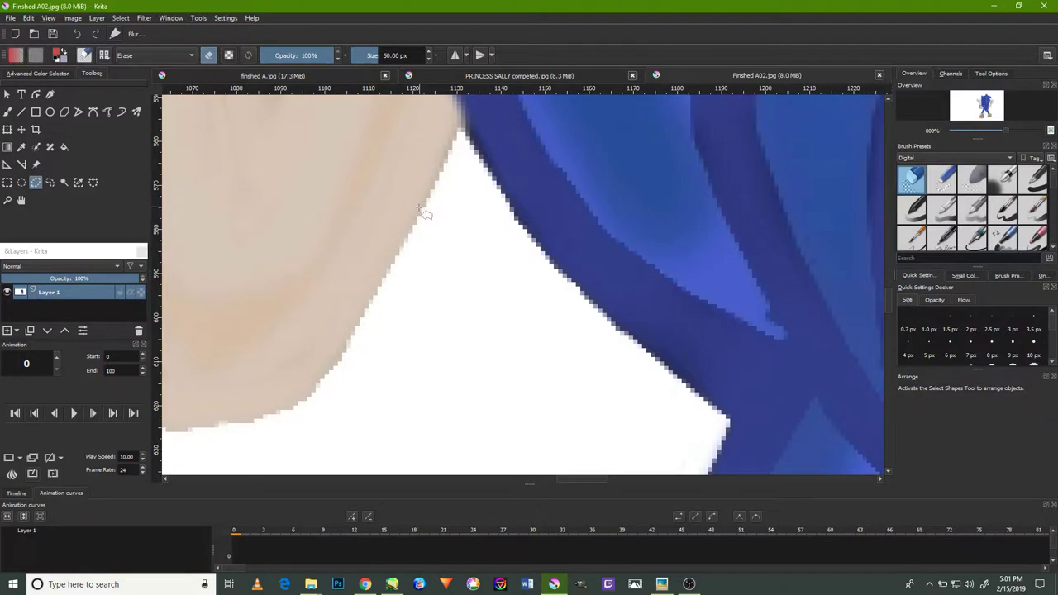
Start the polygon selection at the white-blue corner and add points along the tan edge
scroll(421, 214, "down", 5)
scroll(414, 243, "up", 5)
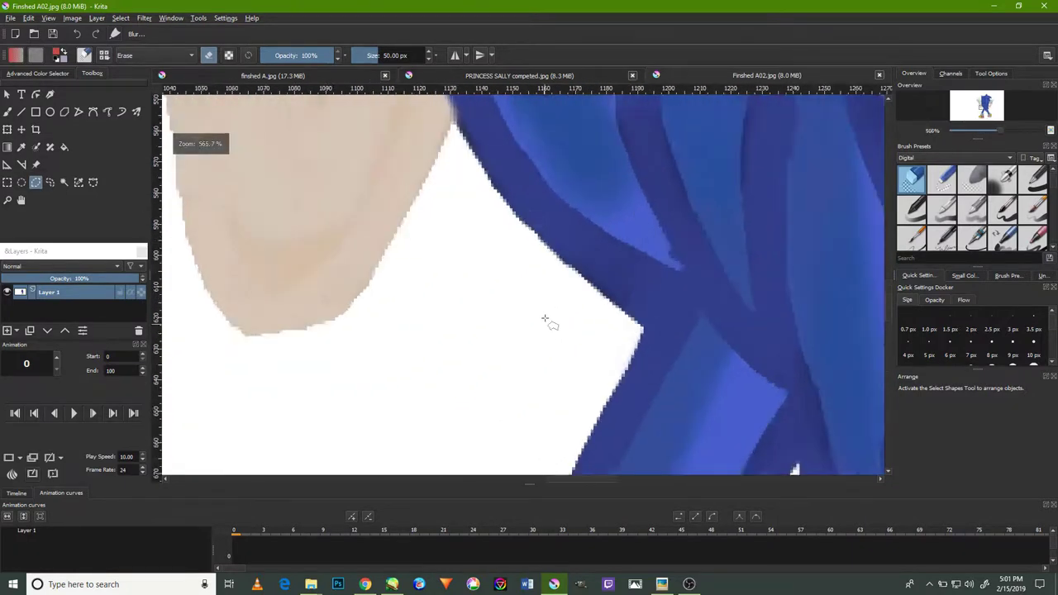
scroll(544, 318, "up", 1)
scroll(645, 322, "up", 2)
left_click(676, 324)
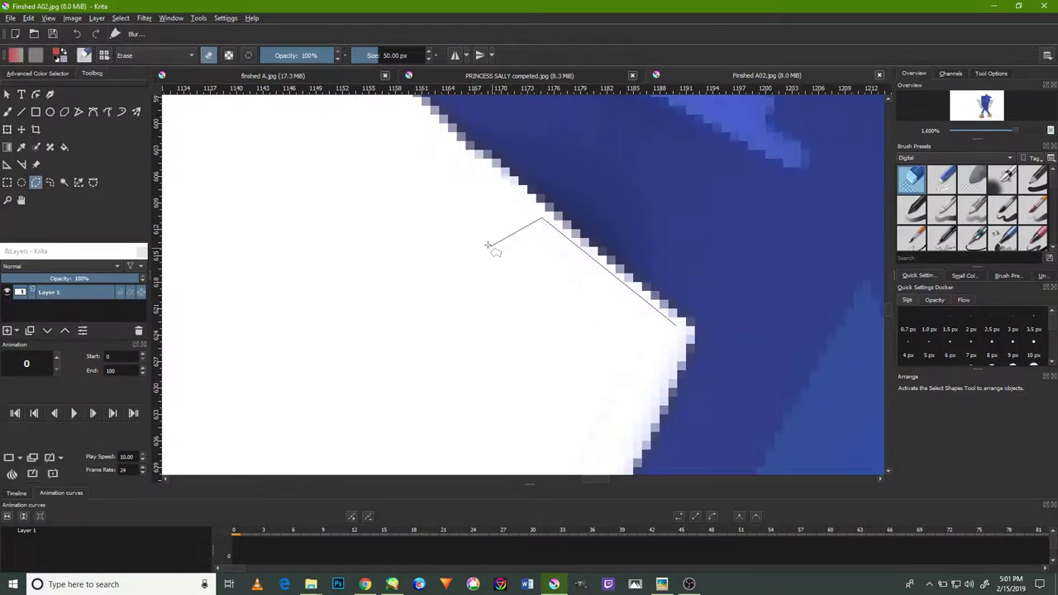
left_click_drag(446, 218, 408, 311)
mouse_move(399, 246)
left_mouse_down()
mouse_move(498, 242)
mouse_move(484, 276)
mouse_move(449, 189)
mouse_move(450, 235)
mouse_move(515, 64)
left_mouse_up()
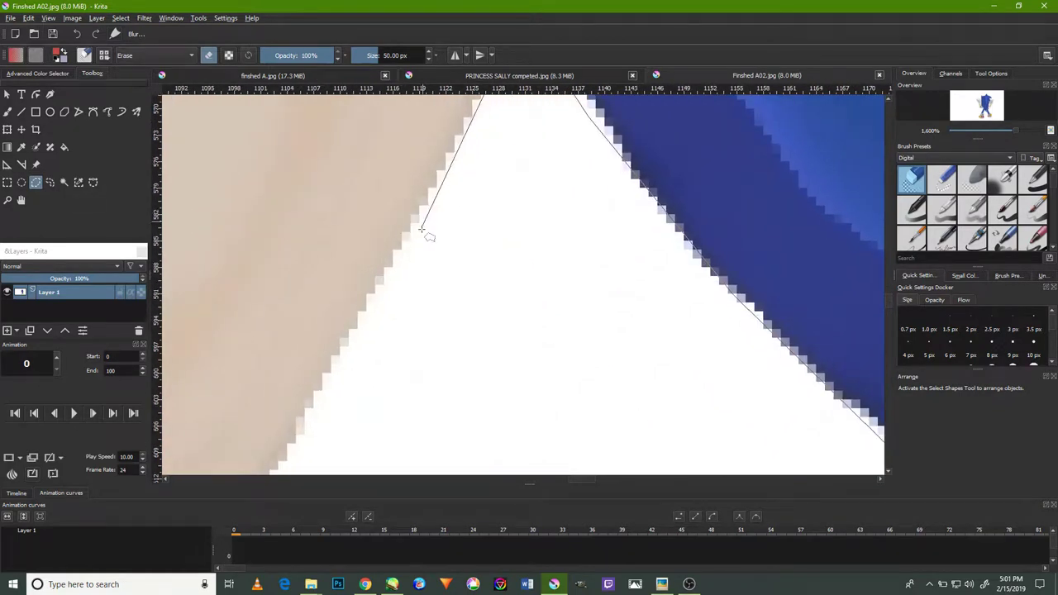
mouse_move(408, 264)
left_mouse_down()
mouse_move(435, 236)
mouse_move(532, 199)
left_mouse_up()
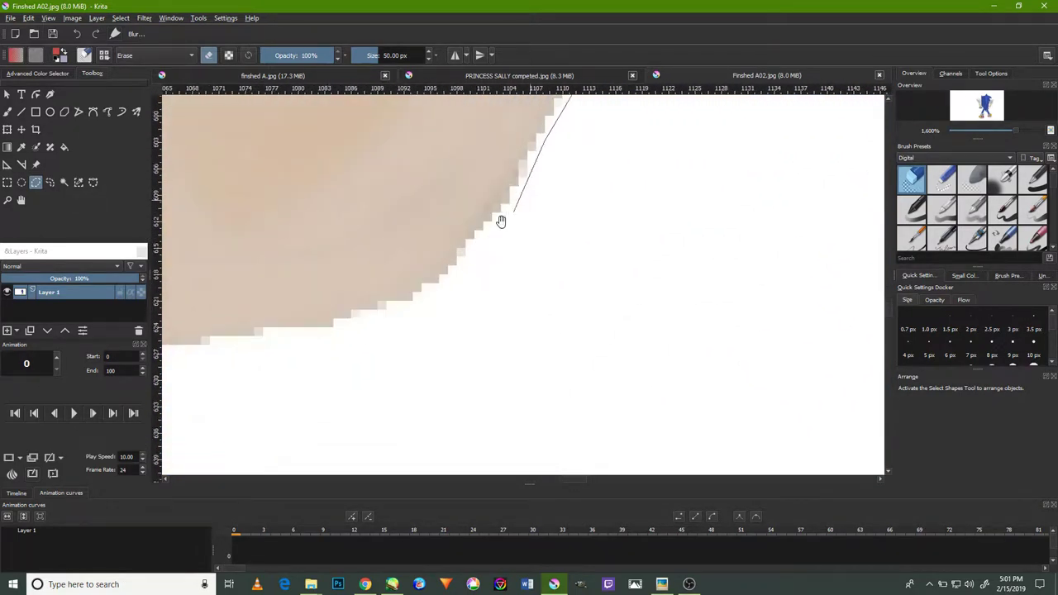
left_click(471, 259)
left_click(405, 306)
left_click(468, 293)
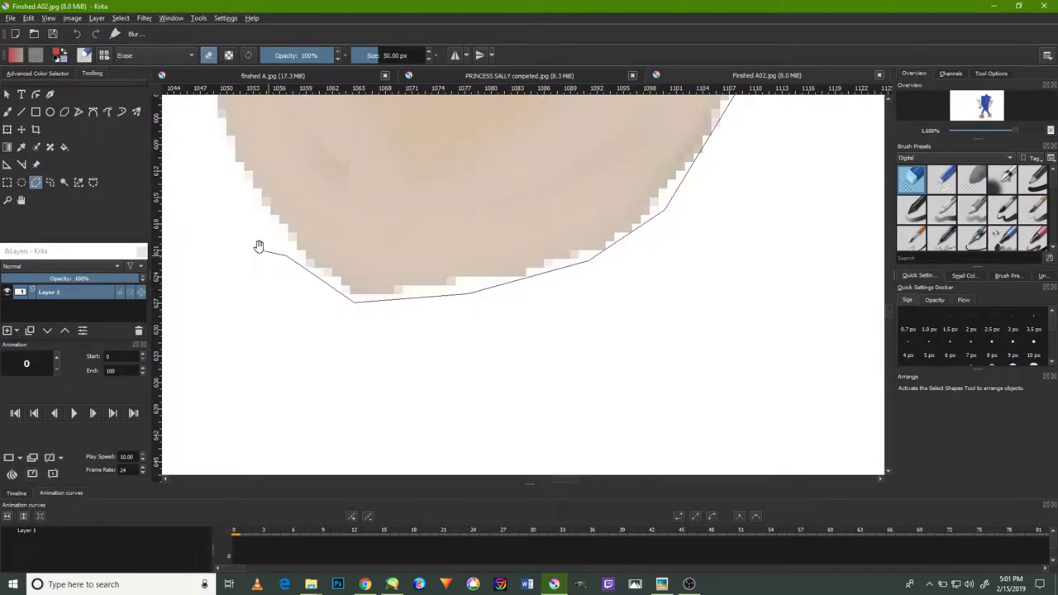
Continue the selection down the tan outline and onto the grey edge
left_click_drag(260, 248, 309, 328)
mouse_move(321, 253)
left_mouse_down()
mouse_move(376, 441)
mouse_move(344, 248)
mouse_move(349, 212)
mouse_move(373, 224)
mouse_move(362, 196)
mouse_move(376, 200)
left_mouse_up()
left_click(375, 201)
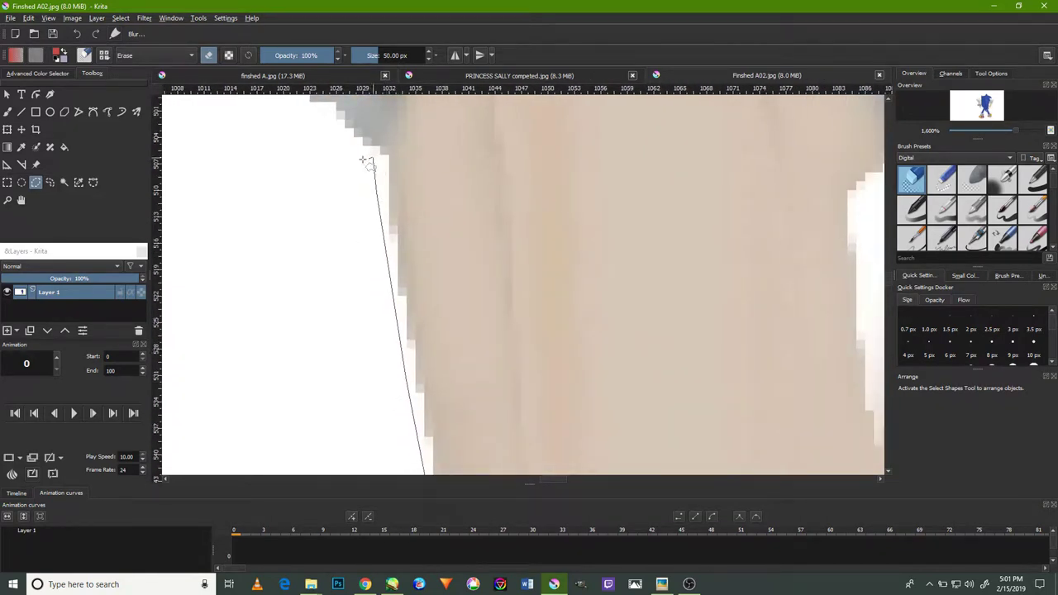
left_click_drag(307, 221, 385, 366)
left_click(354, 277)
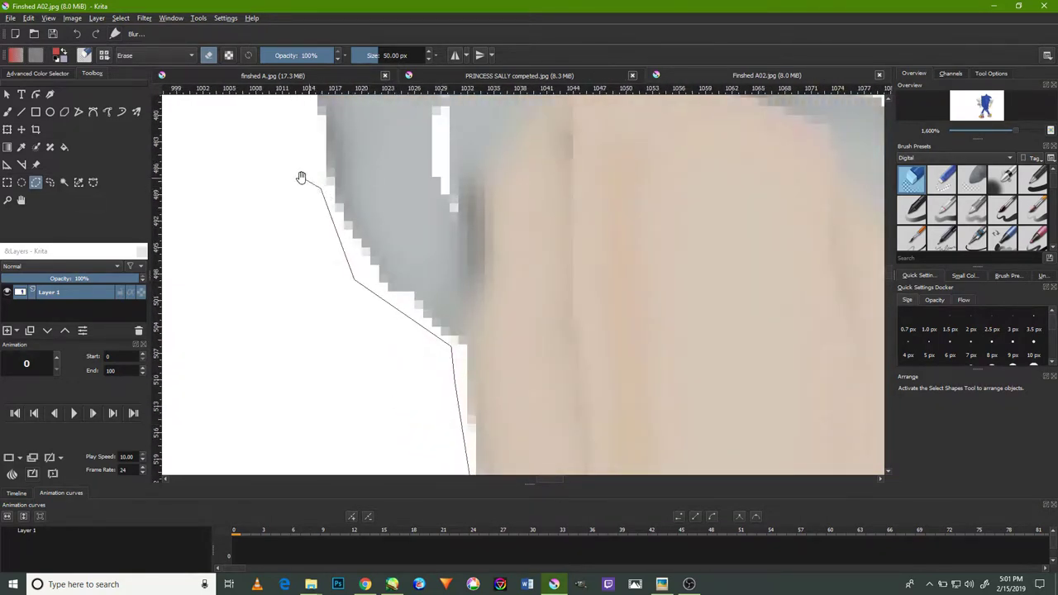
left_click_drag(301, 178, 380, 356)
left_click_drag(354, 202, 378, 325)
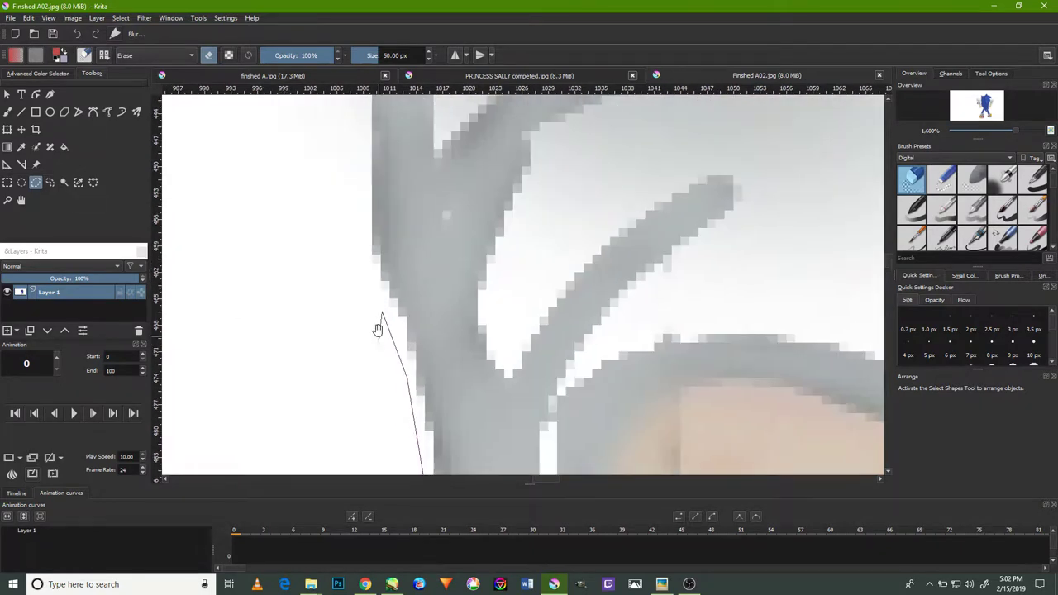
left_click_drag(359, 217, 371, 288)
left_click_drag(373, 221, 389, 316)
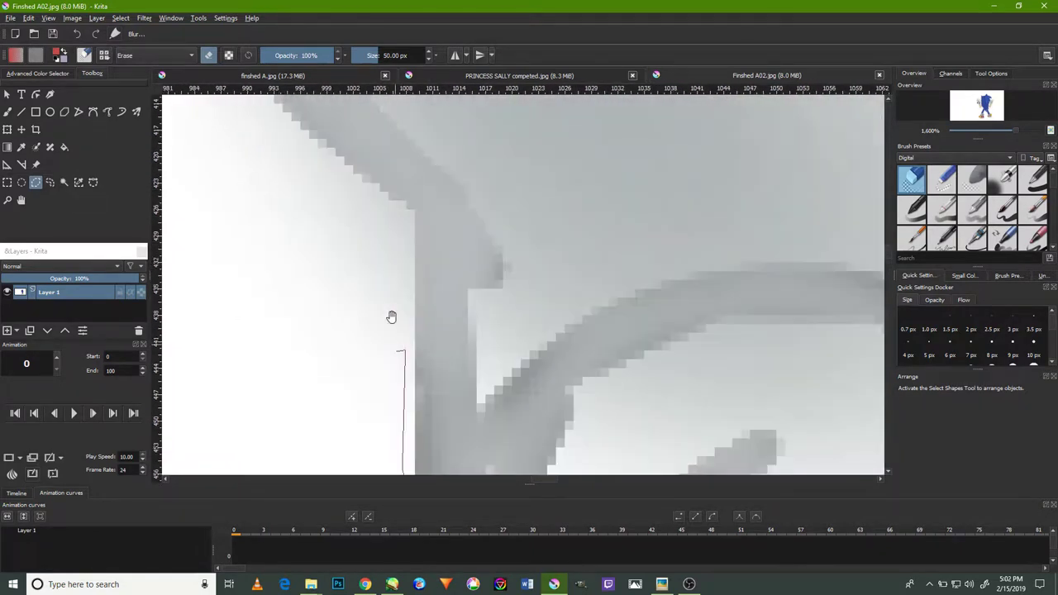
left_click(400, 209)
Follow the grey diagonal edge up and add a point around the grey curl
left_click_drag(320, 171, 384, 351)
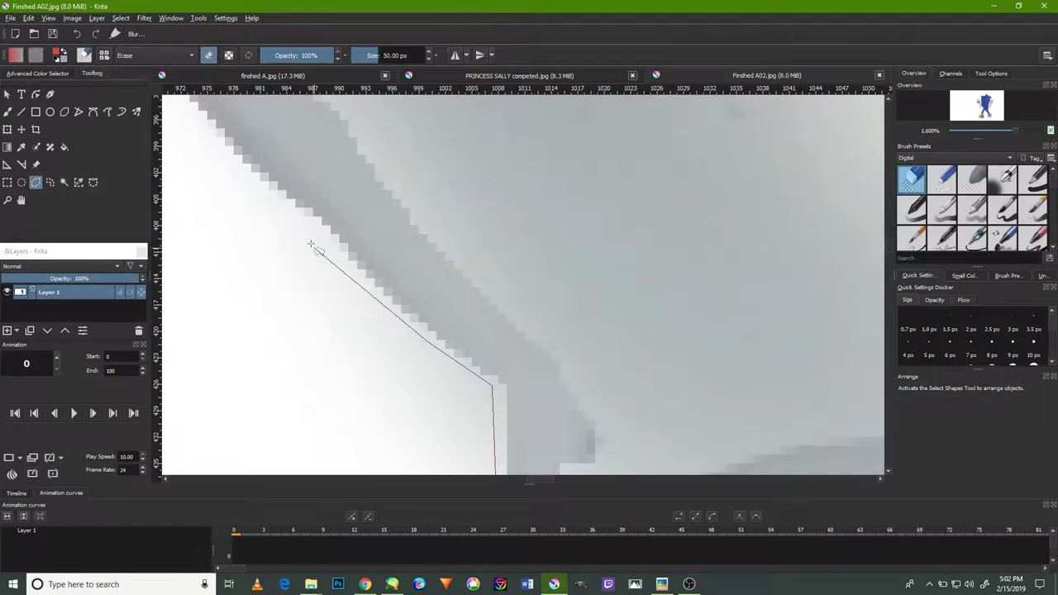
left_click_drag(273, 210, 374, 372)
left_click_drag(252, 205, 358, 348)
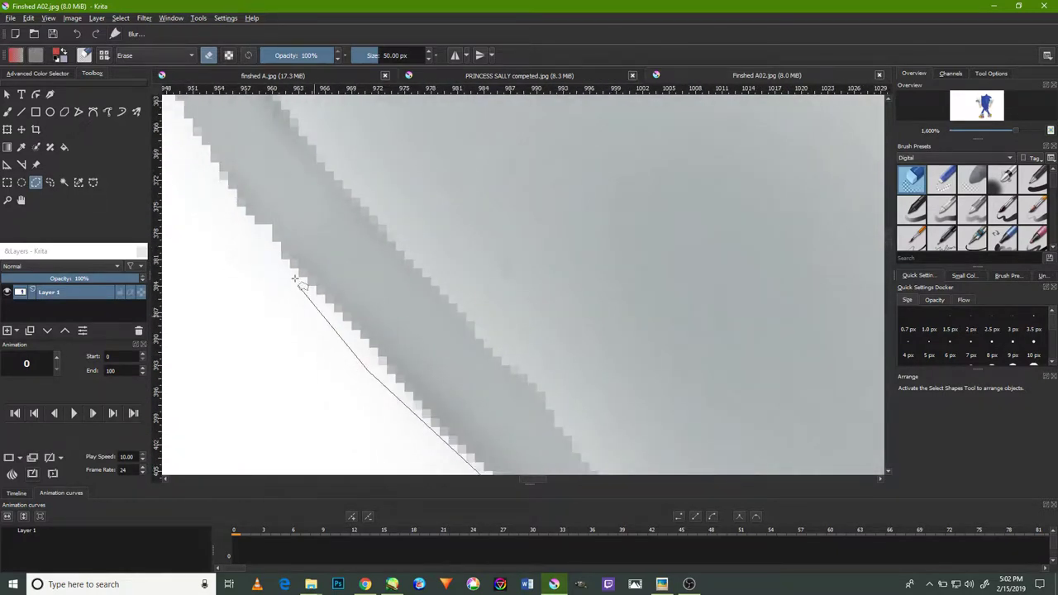
left_click_drag(217, 219, 307, 319)
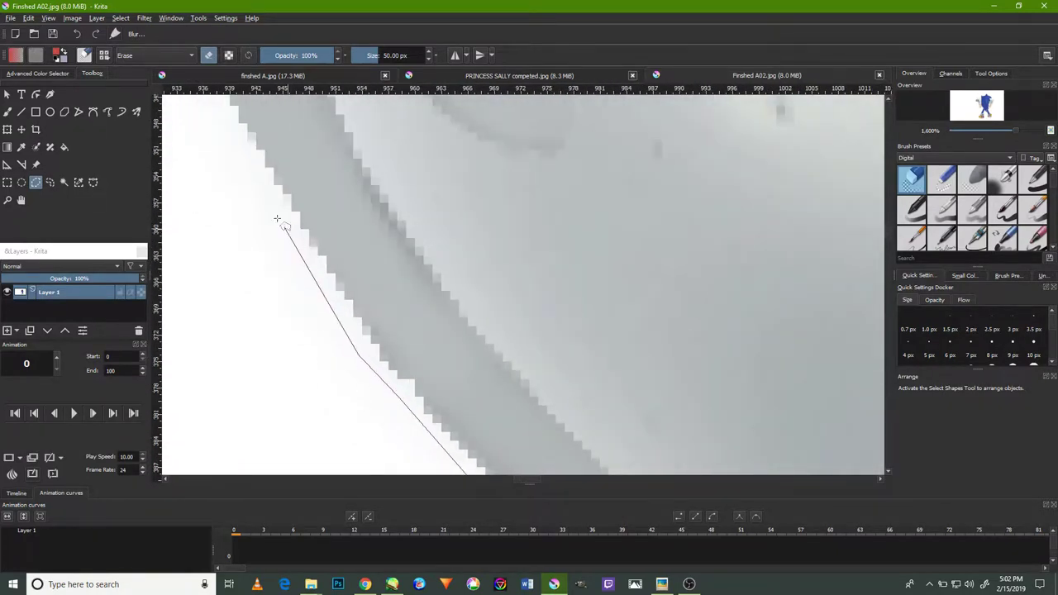
left_click_drag(279, 218, 298, 276)
left_click_drag(283, 221, 328, 357)
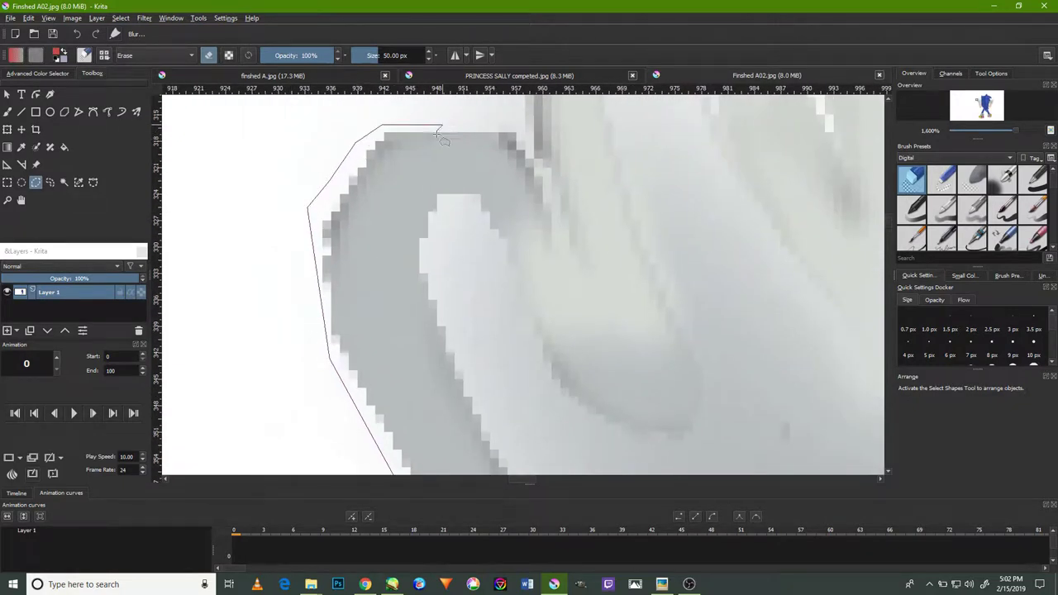
scroll(447, 165, "down", 4)
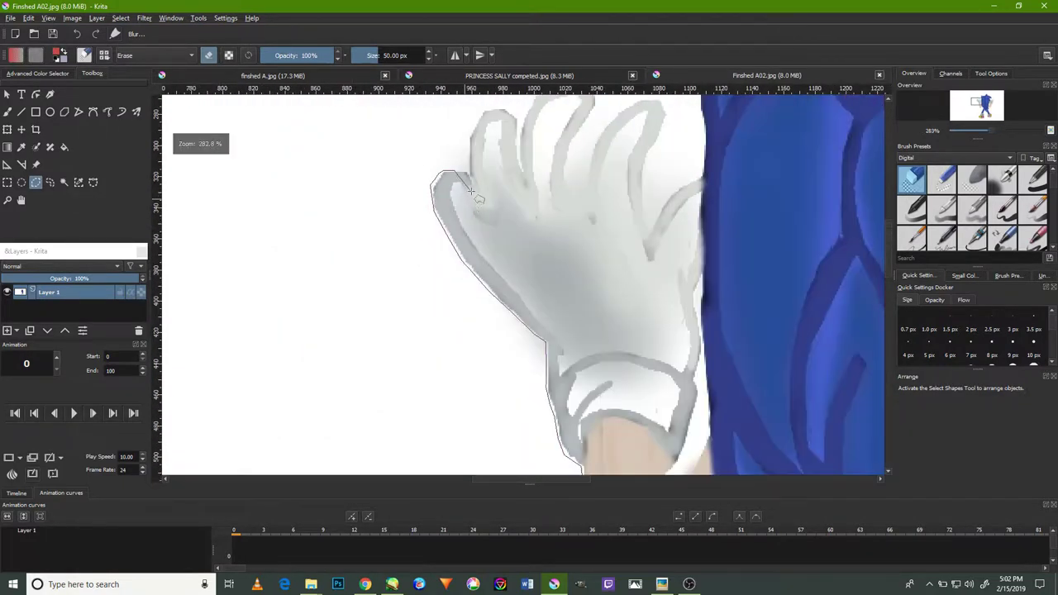
Add polygon selection points along the first glove's fingertips and between its fingers
scroll(475, 202, "down", 3)
scroll(463, 189, "up", 2)
scroll(463, 194, "up", 2)
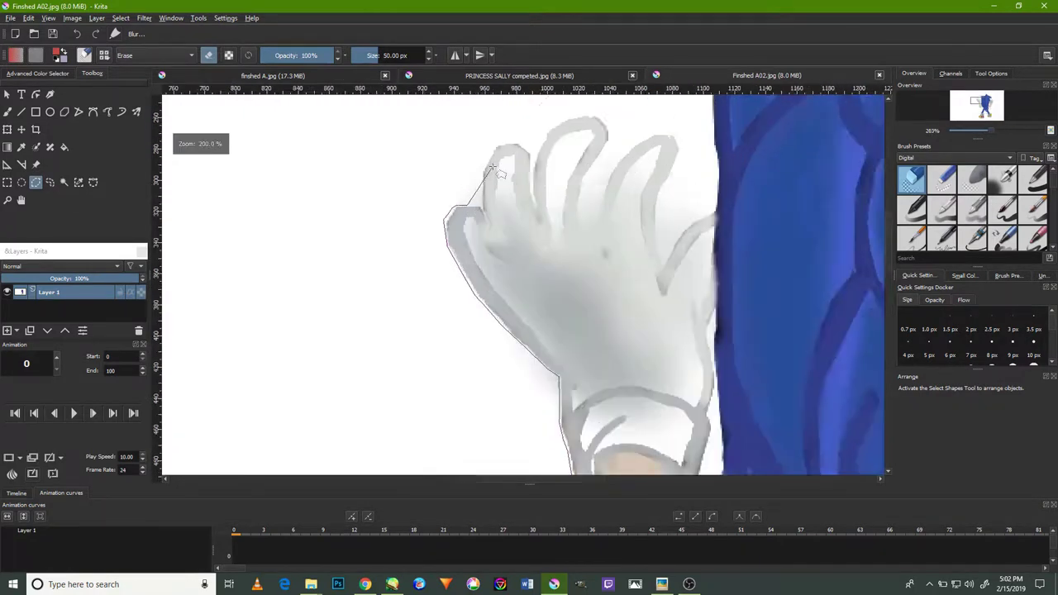
scroll(454, 210, "up", 2)
scroll(475, 228, "up", 1)
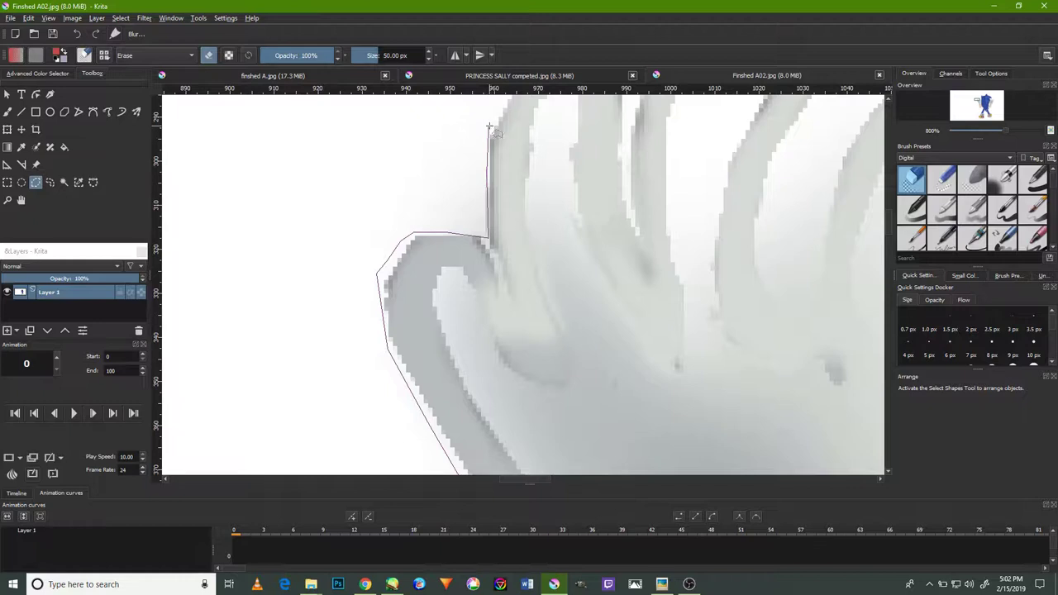
scroll(484, 157, "up", 3)
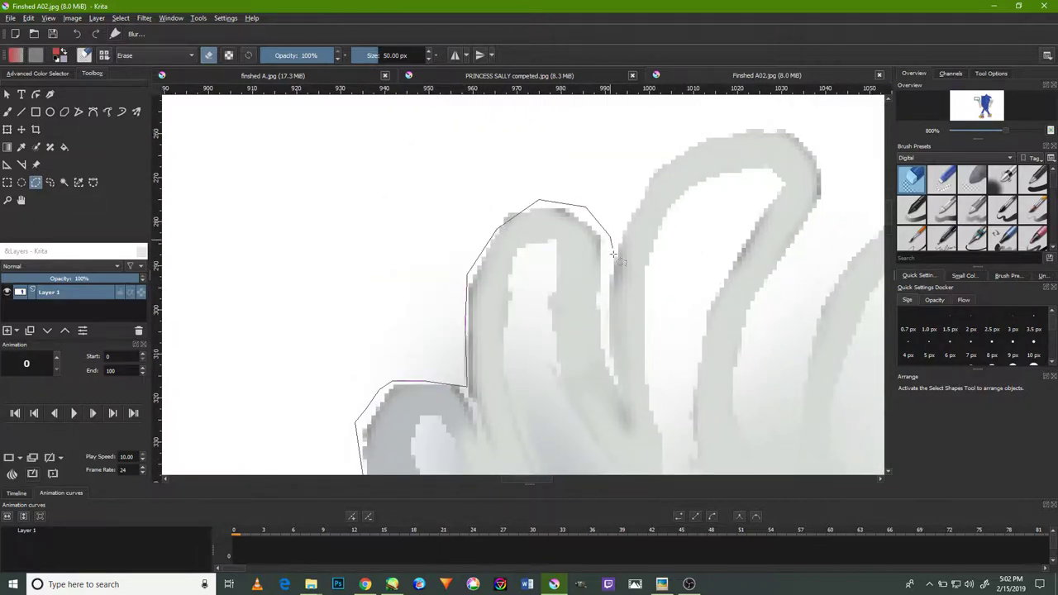
left_click(681, 146)
left_click(762, 126)
left_click(821, 149)
scroll(826, 184, "down", 2)
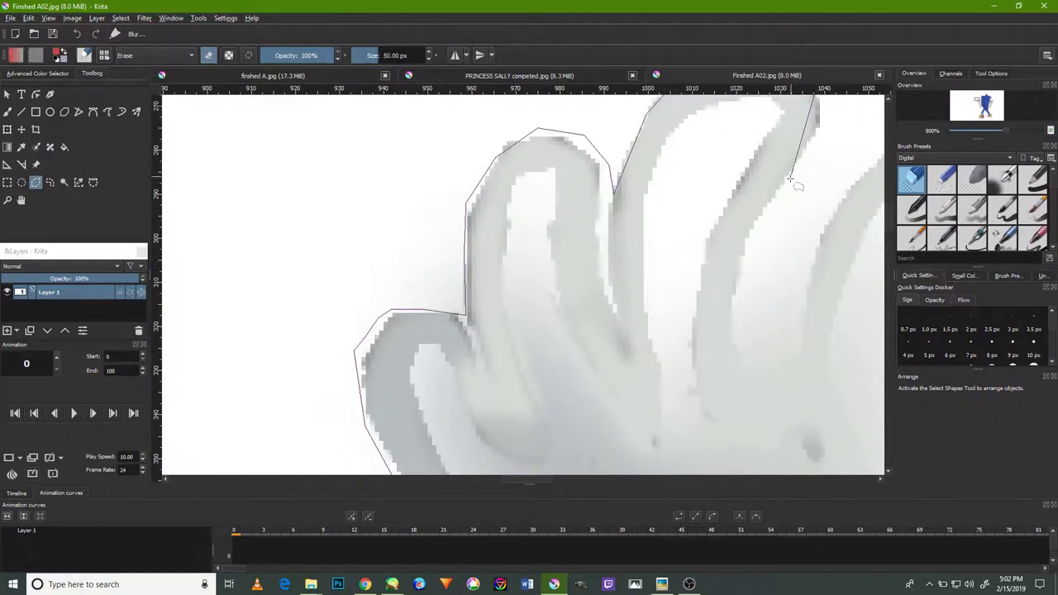
left_click(747, 266)
left_click(754, 358)
left_click(816, 207)
Continue the selection outline around the glove's remaining fingers
left_click_drag(857, 168, 667, 240)
left_click(768, 200)
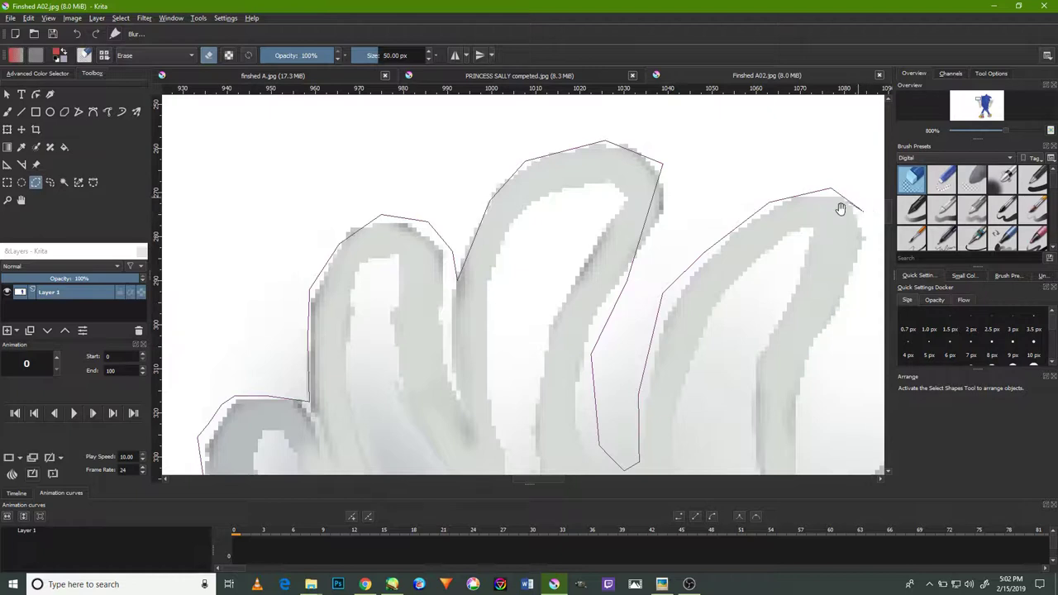
left_click_drag(836, 219, 755, 222)
left_click(700, 311)
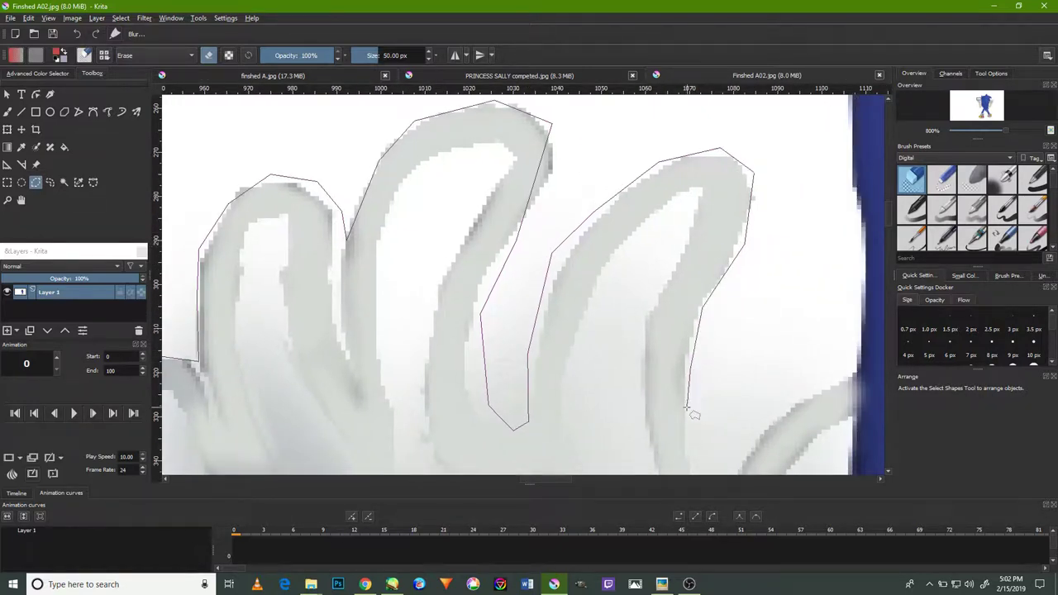
scroll(706, 383, "down", 2)
left_click(702, 429)
left_click(754, 345)
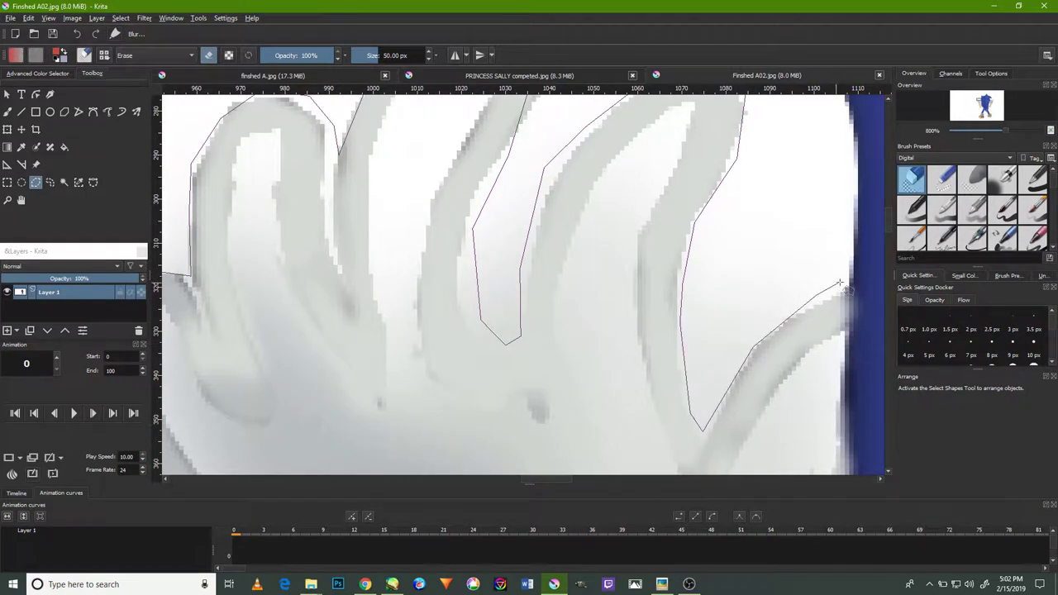
Trace the selection along the top edges of Sonic's head quills to the dip between them
scroll(830, 252, "up", 1)
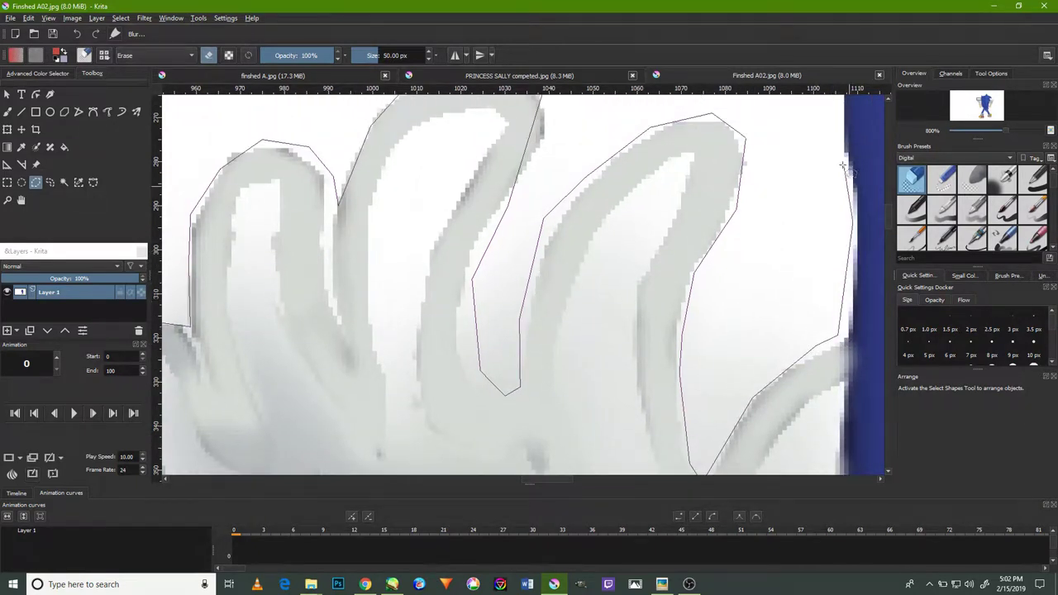
scroll(834, 153, "up", 2)
scroll(826, 190, "up", 3)
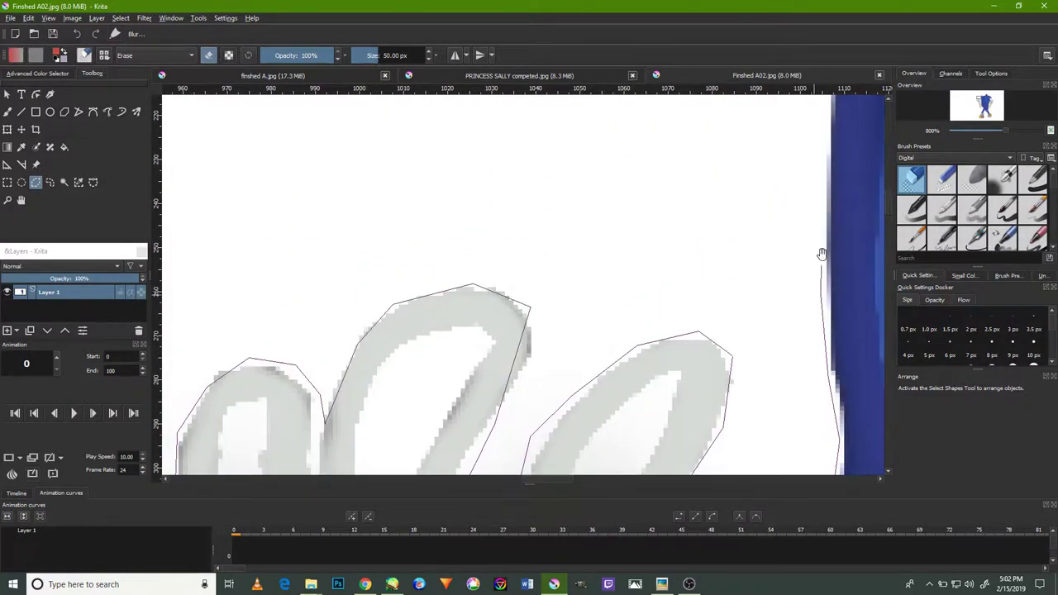
scroll(822, 240, "up", 2)
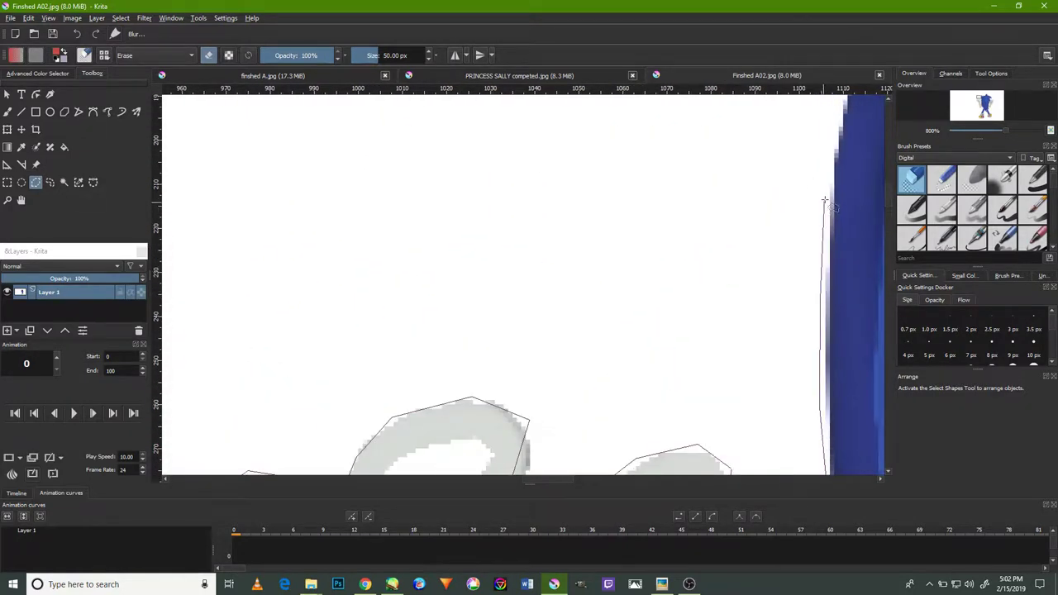
scroll(818, 248, "up", 1)
scroll(826, 215, "up", 1)
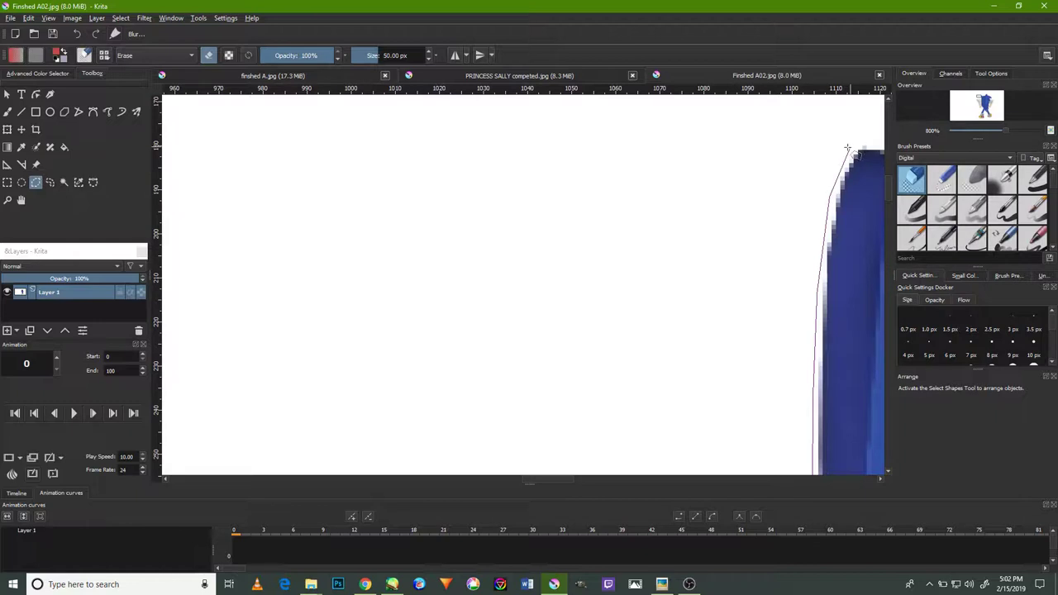
scroll(834, 181, "up", 1)
scroll(834, 182, "right", 2)
left_click(743, 208)
scroll(785, 240, "right", 2)
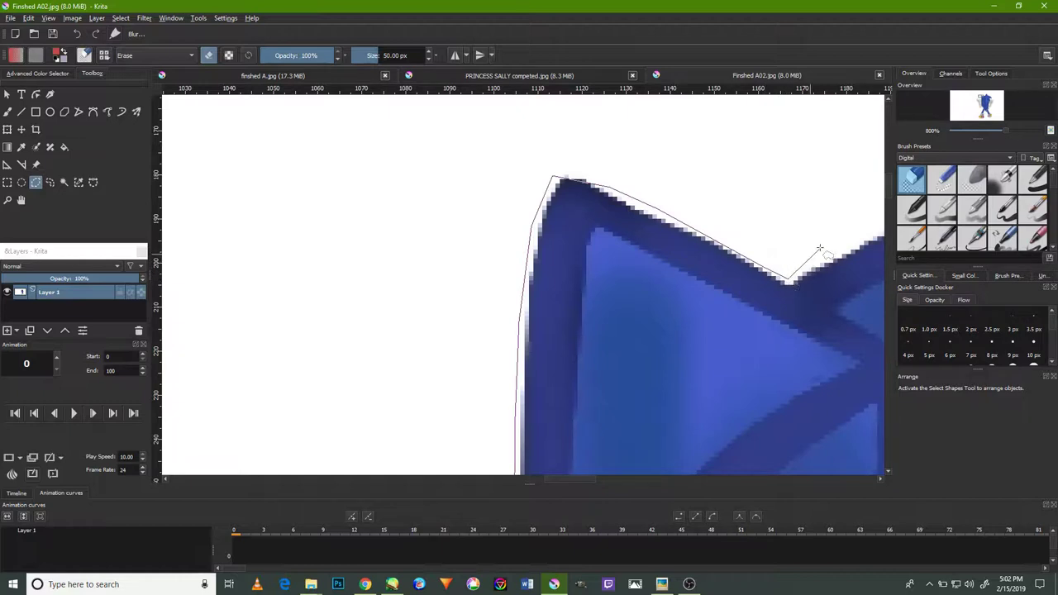
left_click_drag(819, 248, 673, 280)
left_click(684, 283)
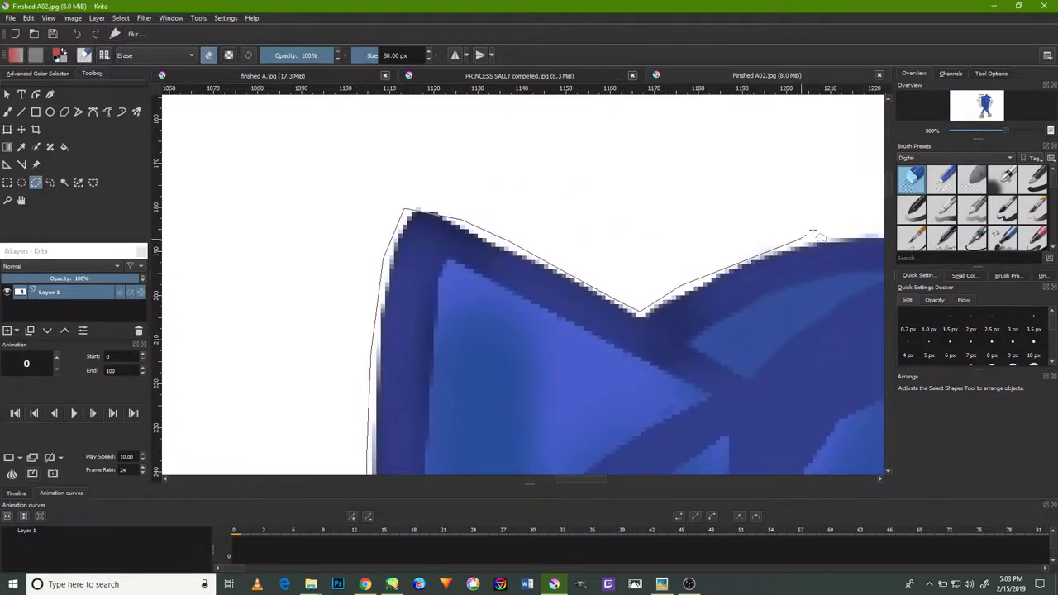
left_click_drag(803, 237, 681, 266)
left_click(682, 267)
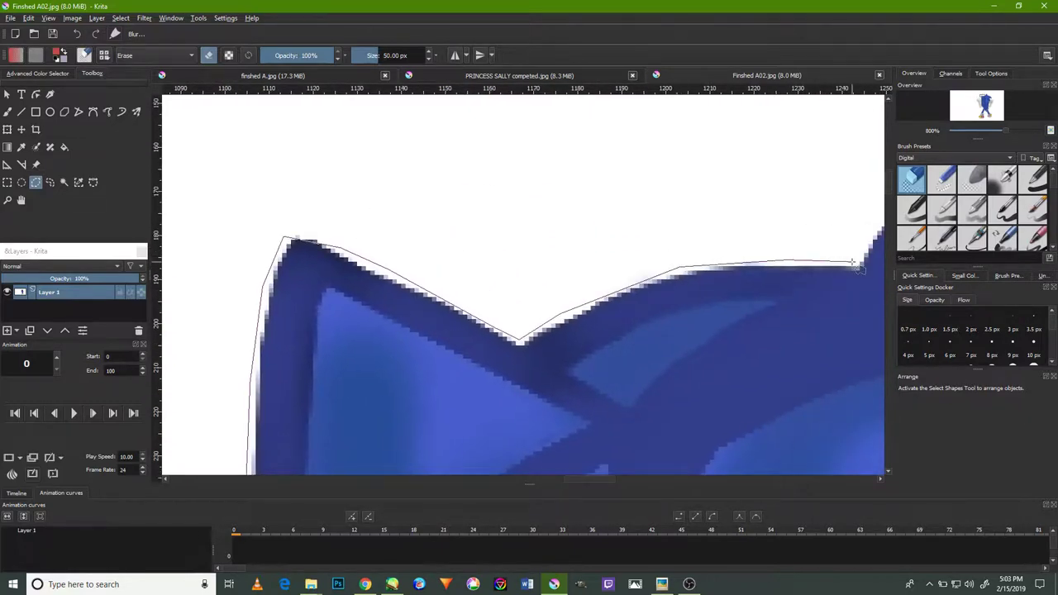
left_click_drag(837, 240, 719, 288)
left_click(727, 314)
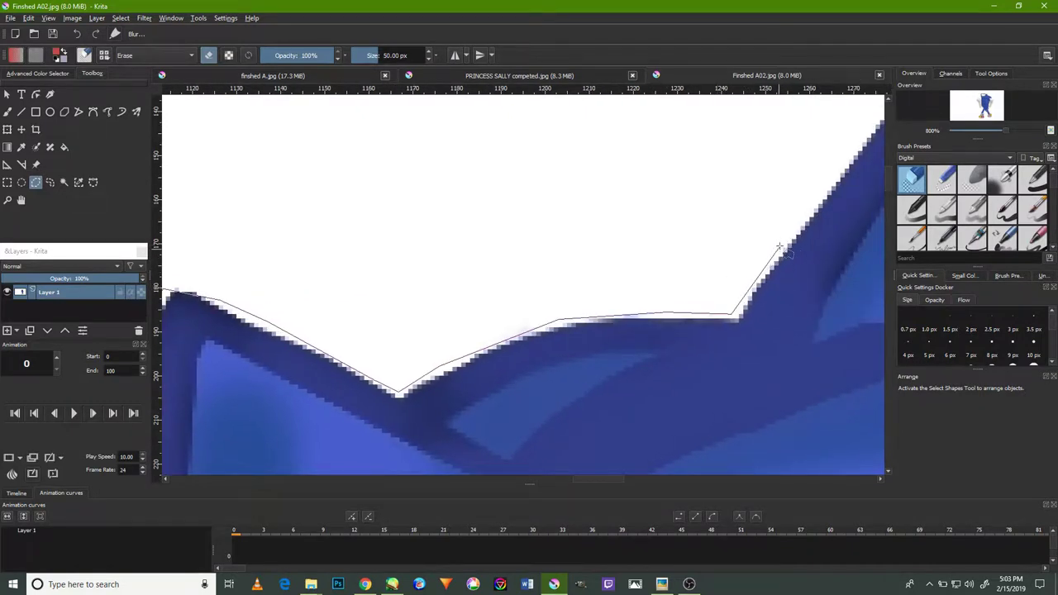
Outline the next quill's tip and base, then follow the head's curved top edge
left_click_drag(768, 256, 754, 298)
left_click_drag(818, 207, 744, 285)
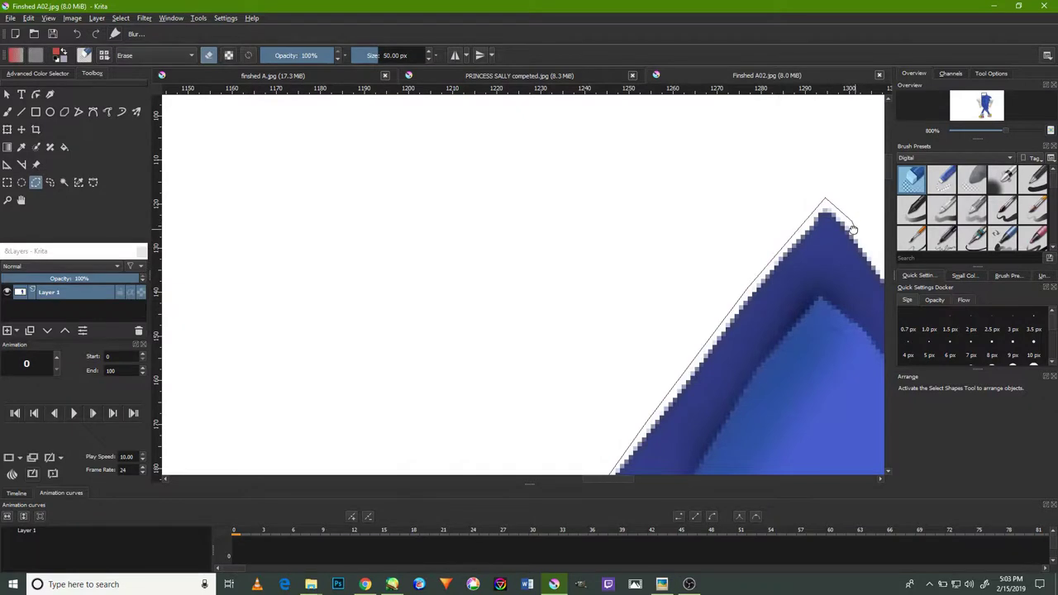
left_click_drag(854, 228, 819, 243)
left_click(799, 280)
left_click_drag(814, 290, 791, 245)
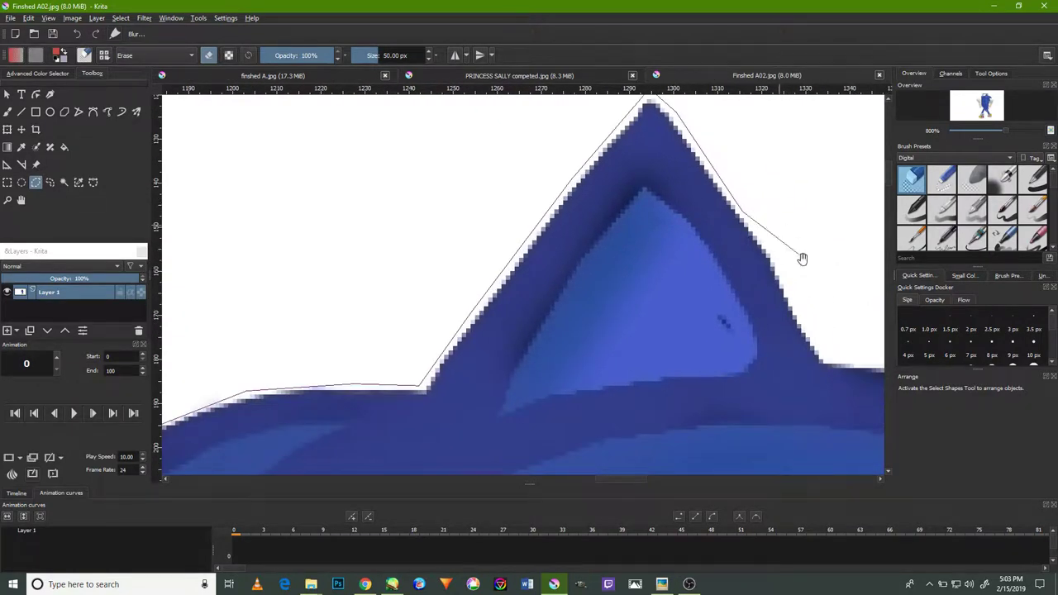
left_click(827, 360)
left_click(836, 302)
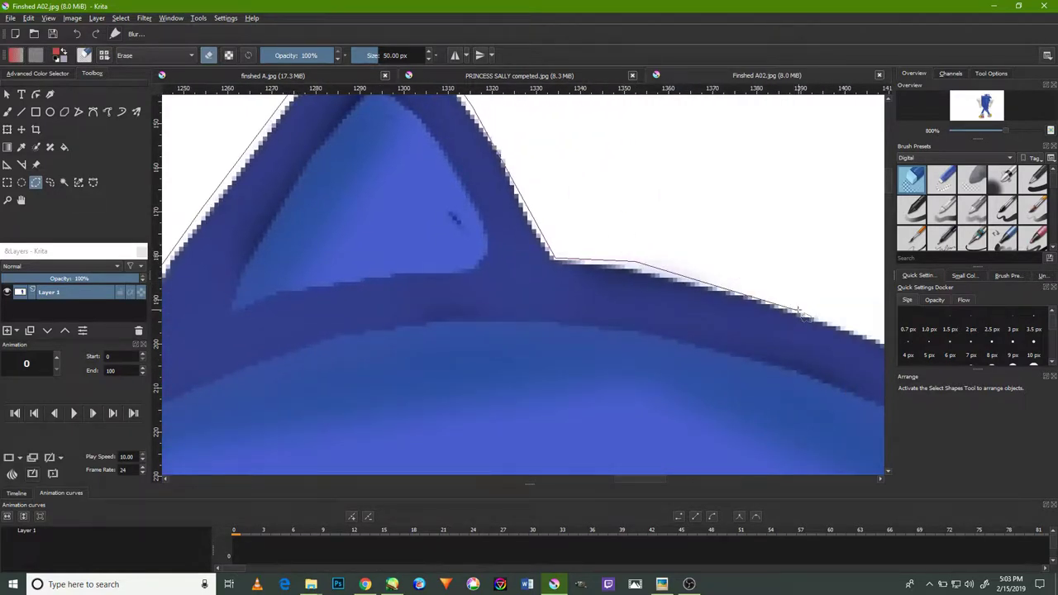
left_click_drag(791, 271, 510, 271)
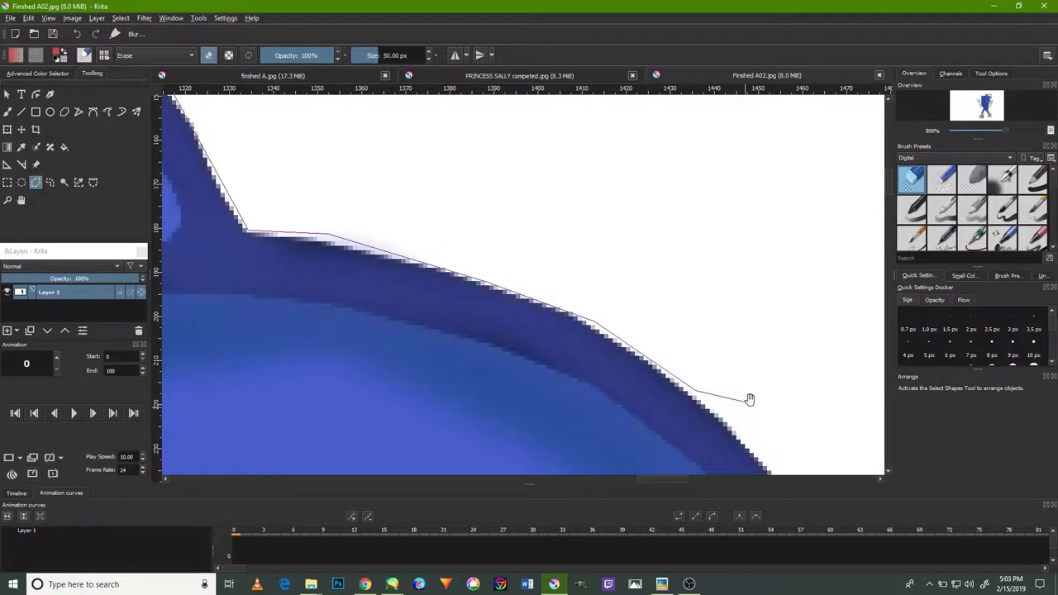
left_click_drag(749, 400, 661, 304)
left_click(701, 394)
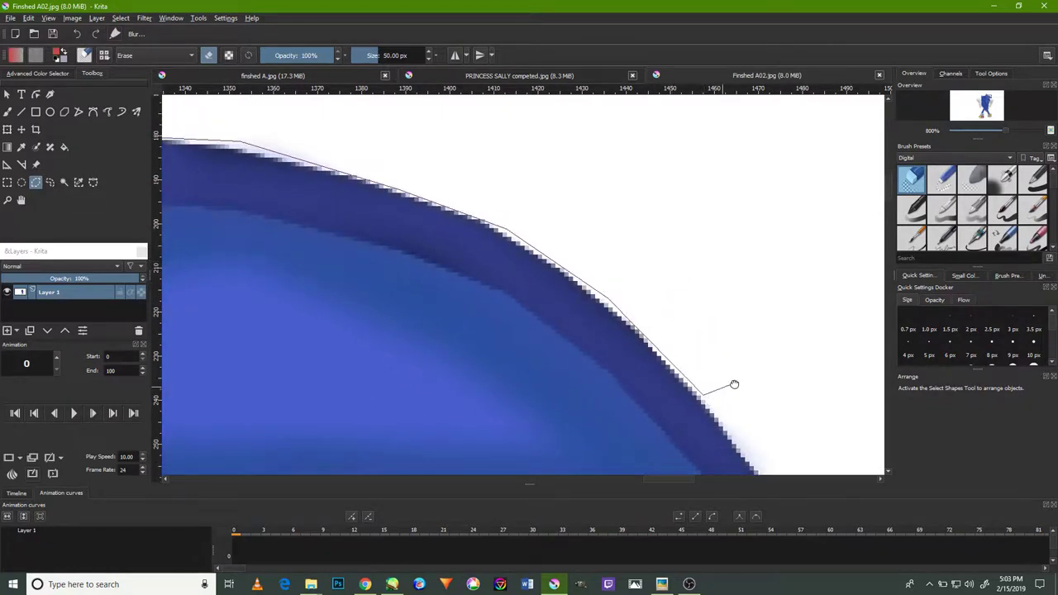
Extend the outline from where head meets glove around the second glove's fingertips
scroll(727, 372, "down", 3)
scroll(703, 314, "down", 2)
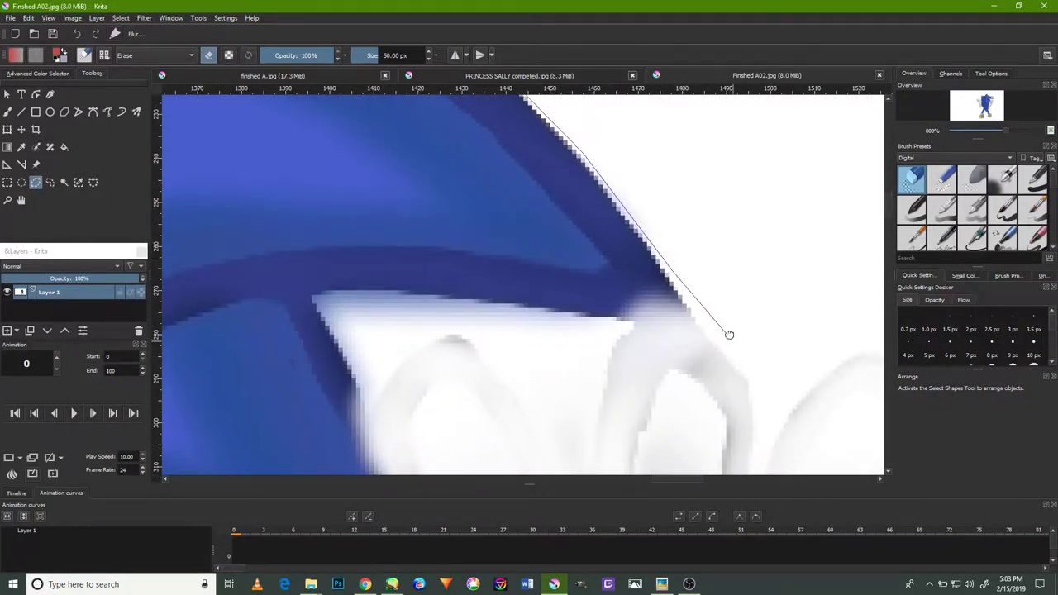
scroll(729, 334, "down", 1)
left_click(682, 312)
scroll(729, 359, "down", 1)
left_click(699, 299)
left_click(705, 355)
left_click(699, 444)
left_click(730, 348)
left_click(772, 297)
scroll(842, 278, "down", 1)
left_click(792, 287)
left_click(823, 355)
Trace the second glove's thumb, outer side and cuff, continuing down past the cuff
scroll(818, 354, "down", 1)
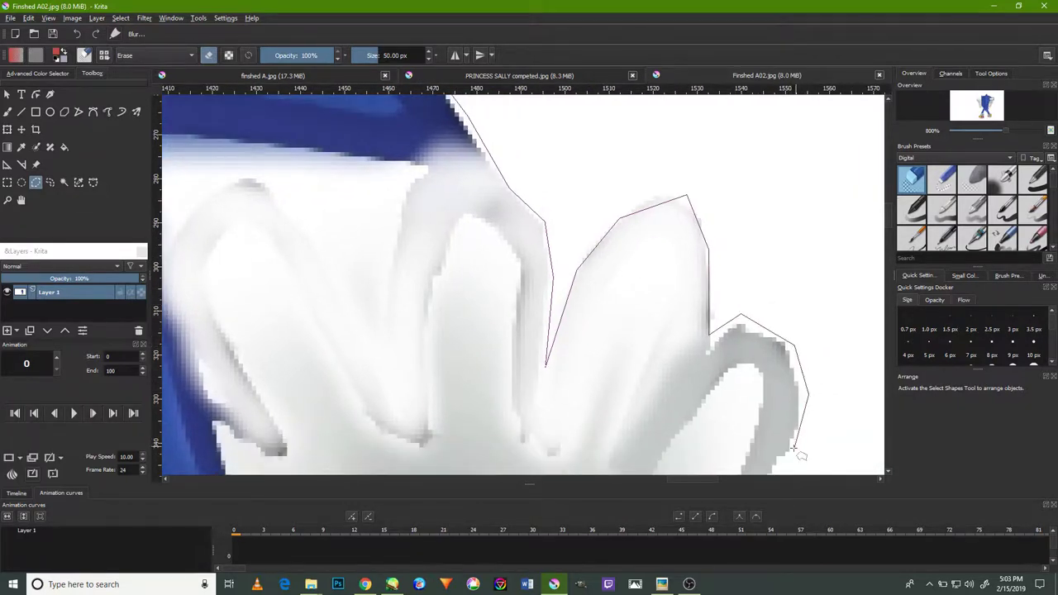
scroll(797, 450, "down", 1)
left_click(771, 373)
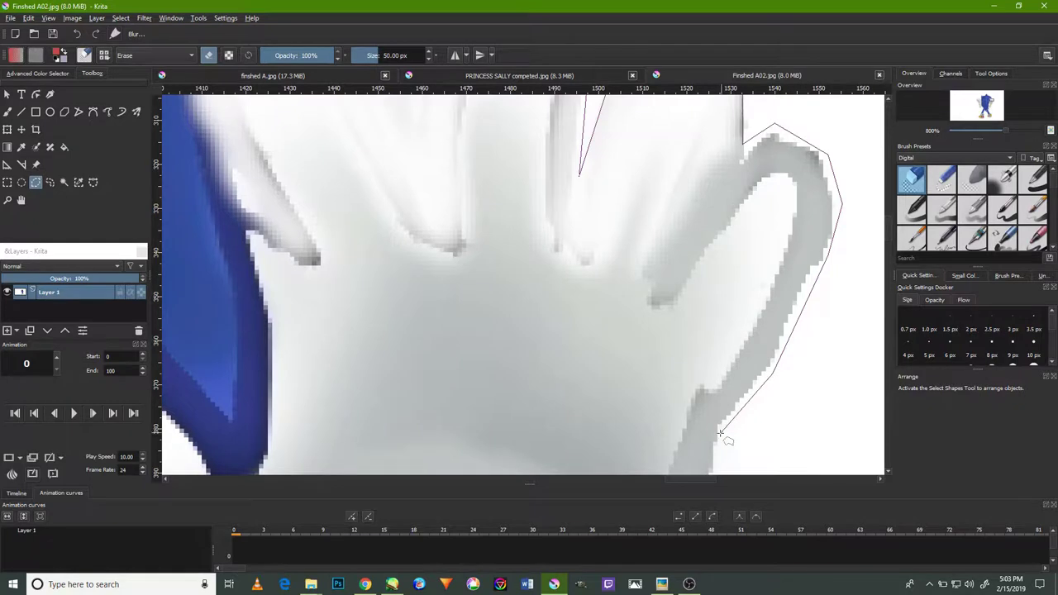
left_click(720, 432)
scroll(719, 432, "down", 1)
left_click(729, 411)
scroll(729, 410, "down", 1)
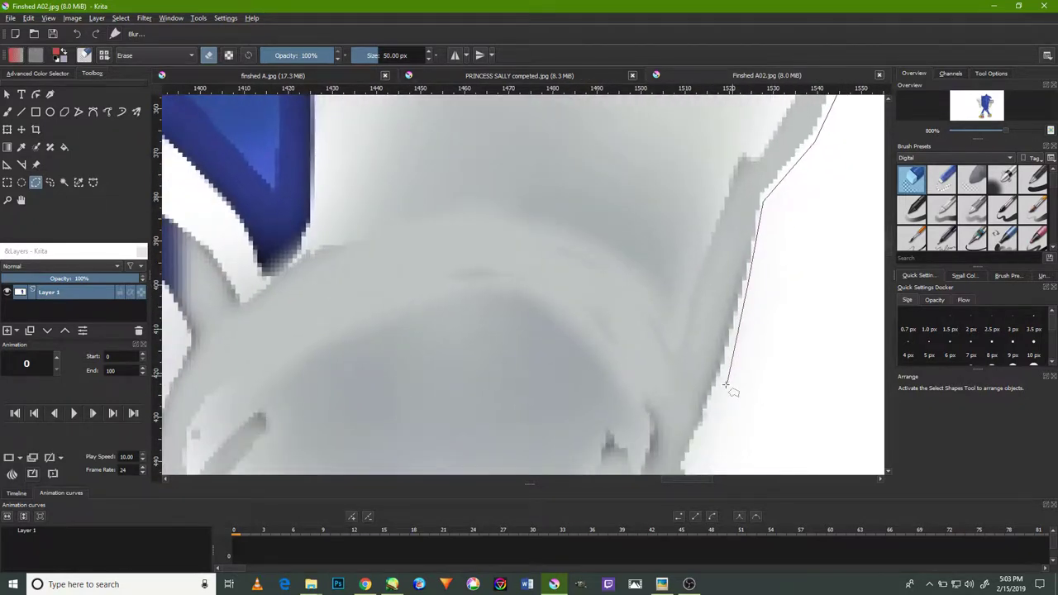
left_click(716, 402)
scroll(715, 402, "down", 1)
left_click(728, 343)
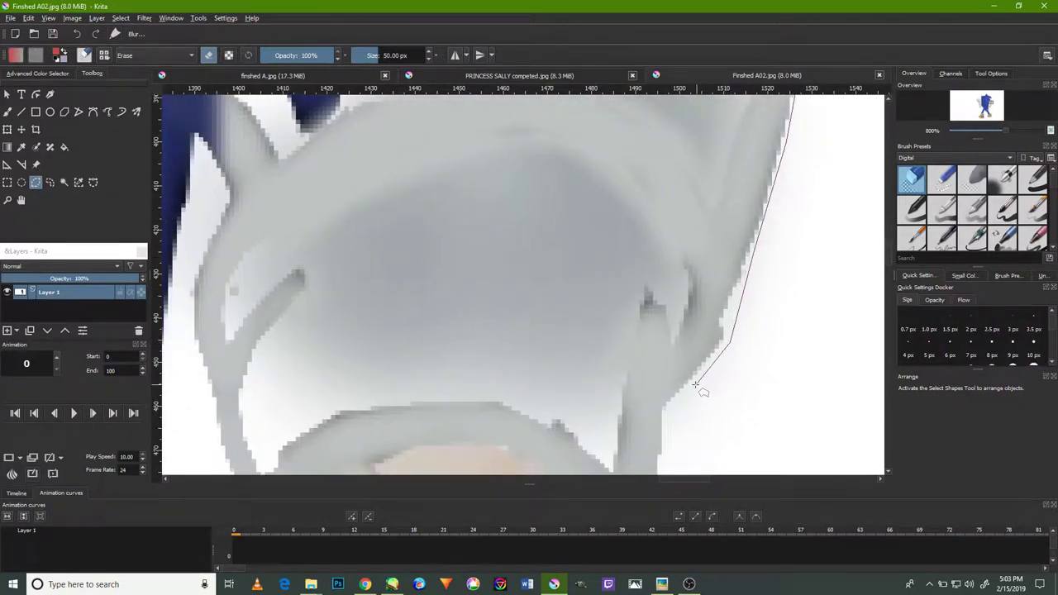
left_click(667, 408)
scroll(713, 404, "down", 2)
left_click(671, 357)
left_click(640, 409)
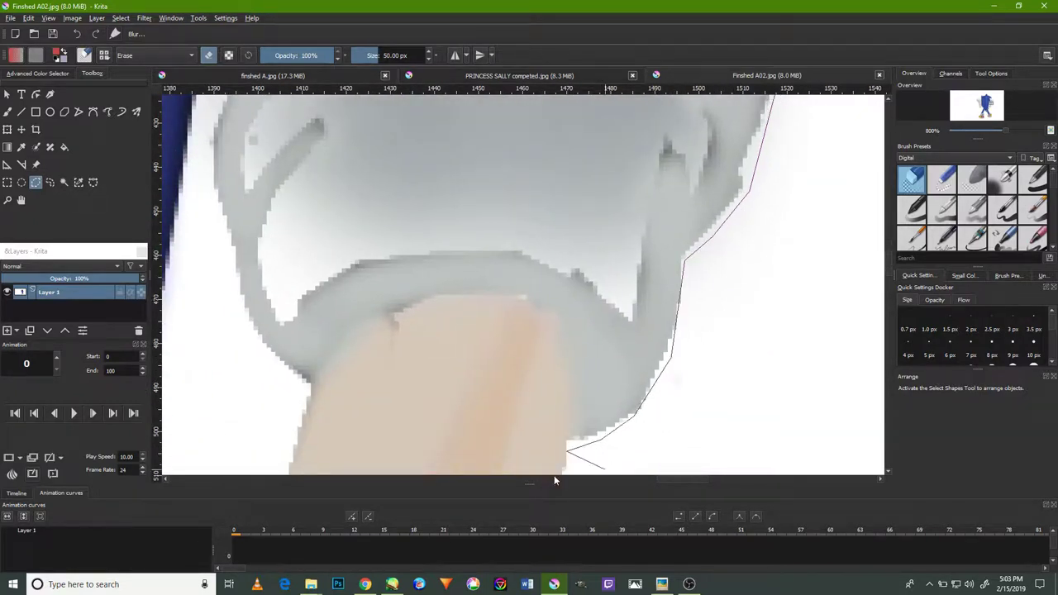
Outline the bare tan arm below the cuff and bring the selection back to the blue body
left_click_drag(589, 434, 661, 146)
left_click(560, 398)
left_click_drag(569, 429, 612, 300)
left_click(560, 400)
left_click_drag(564, 406, 614, 307)
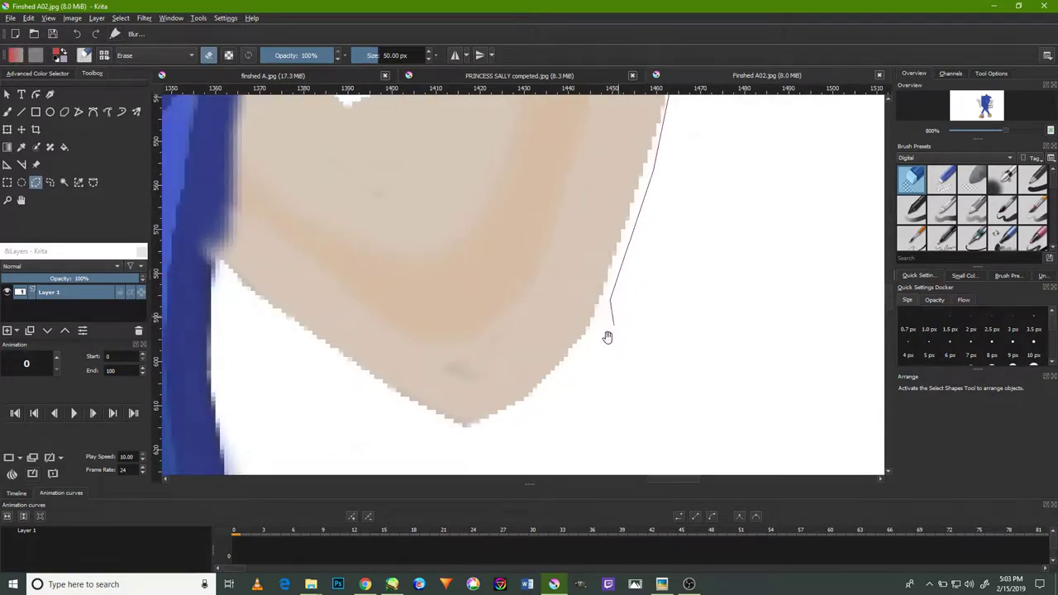
left_click(559, 381)
left_click(452, 429)
left_click(221, 269)
left_click(213, 364)
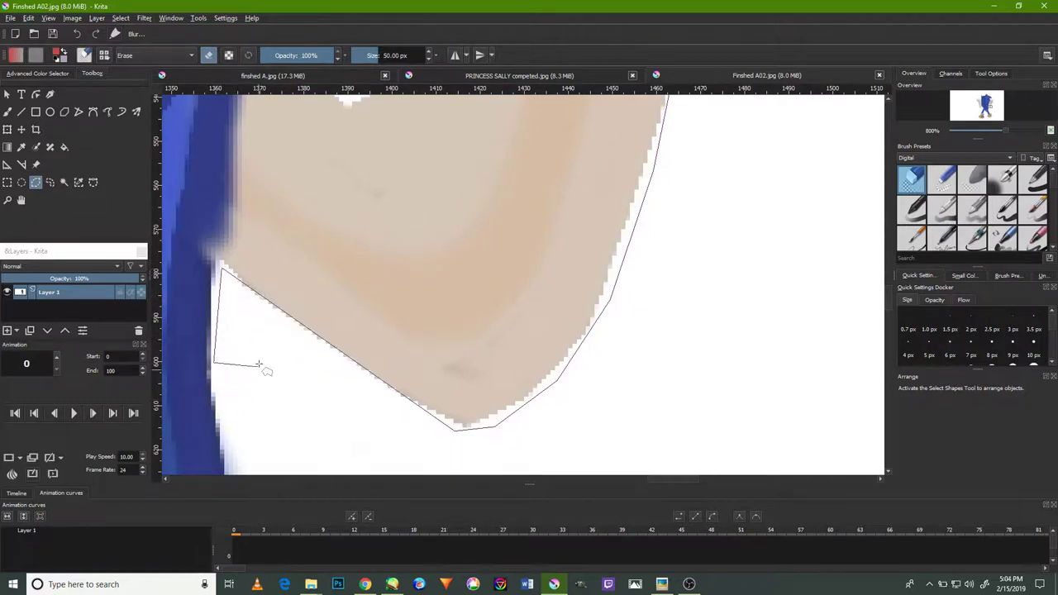
scroll(257, 377, "down", 6)
Anchor the outline where blue meets grey and add a point along the glove's top
scroll(257, 377, "down", 2)
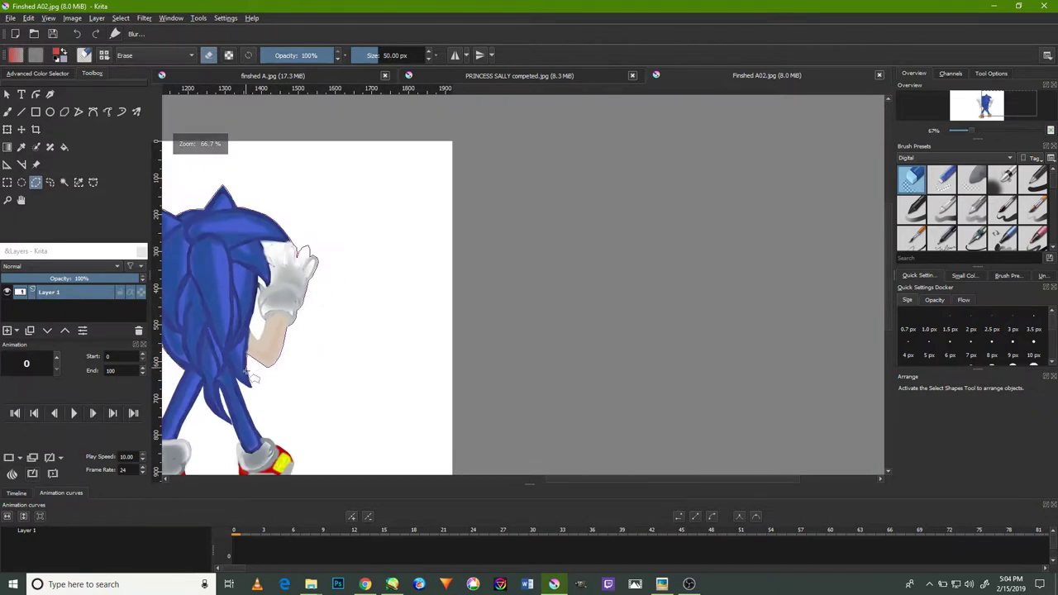
scroll(257, 377, "up", 5)
scroll(253, 376, "up", 2)
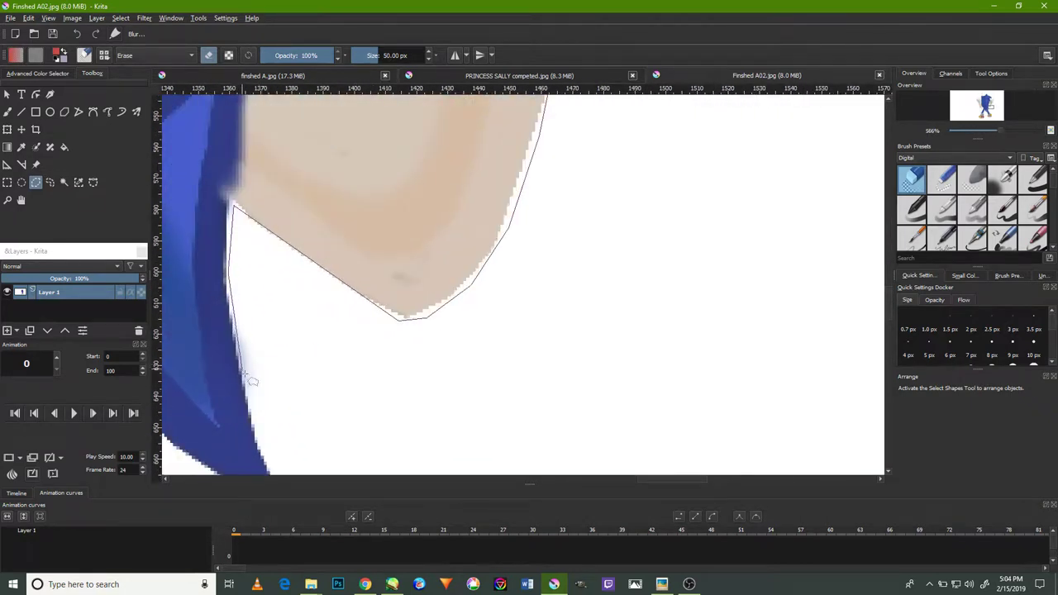
left_click_drag(252, 371, 240, 268)
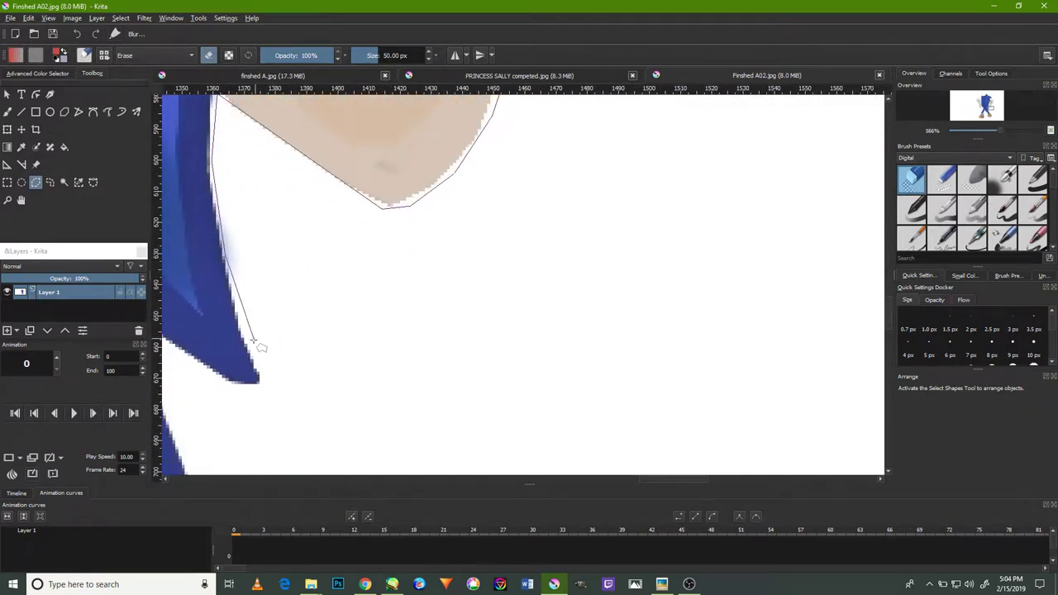
left_click_drag(248, 403, 262, 379)
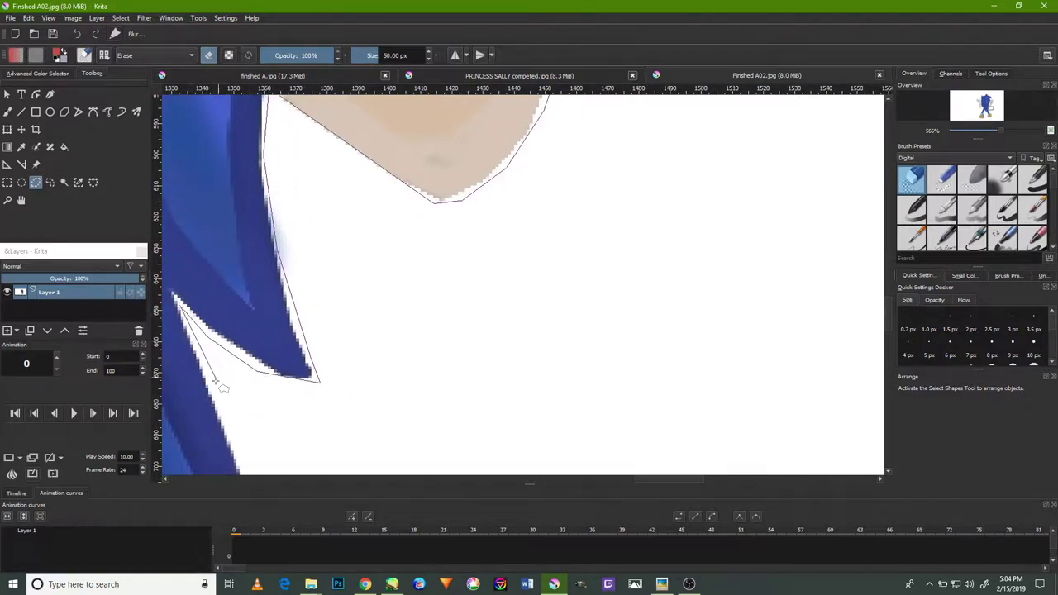
scroll(229, 396, "down", 1)
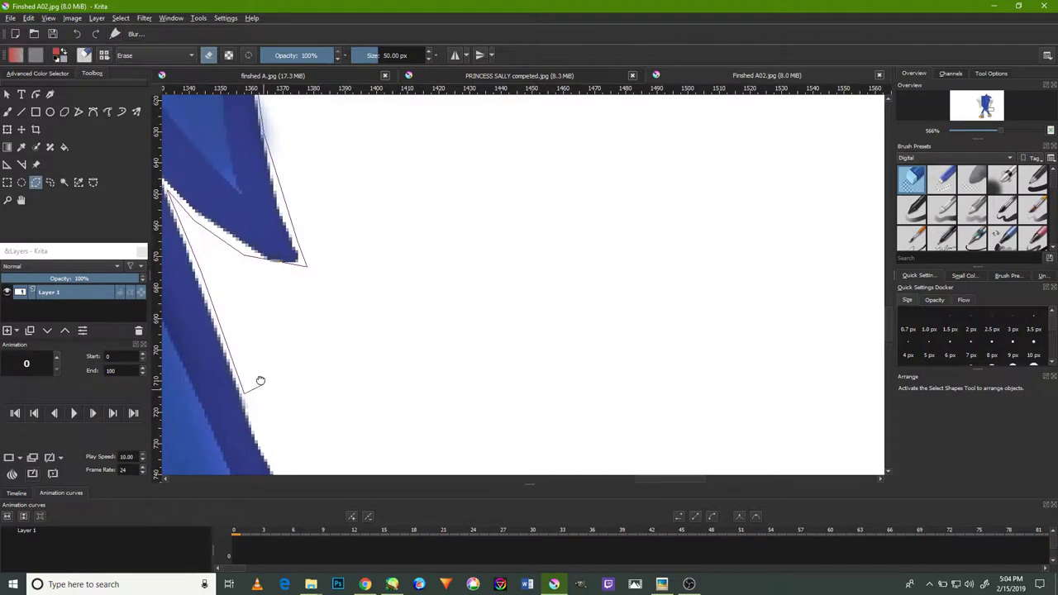
scroll(260, 380, "down", 1)
scroll(355, 347, "down", 1)
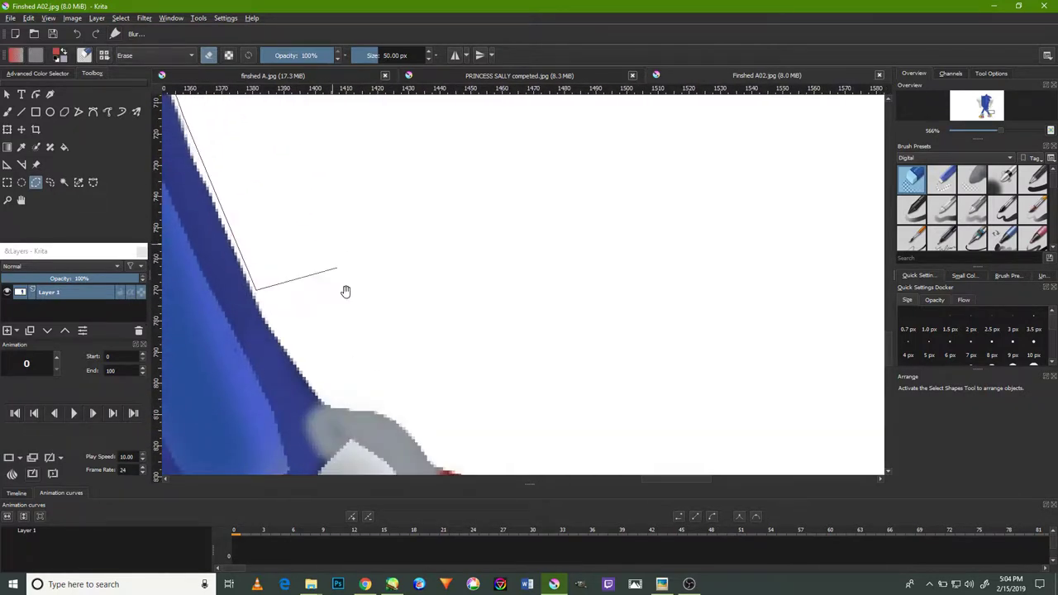
scroll(344, 290, "down", 1)
left_click(306, 349)
left_click(379, 356)
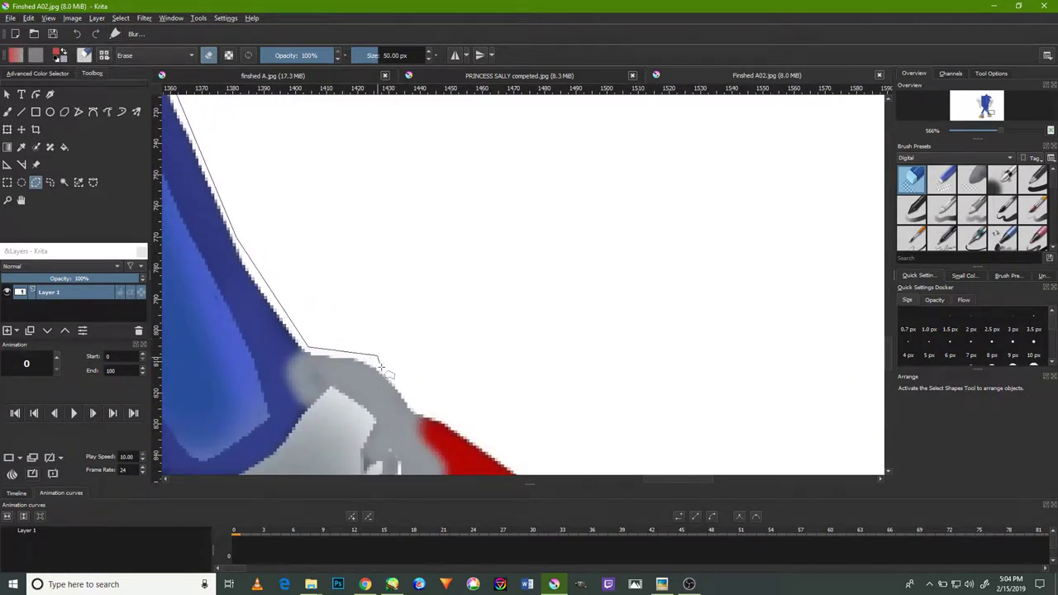
Trace the red shoe's edge, tip, front and underside, extending left along the sole
scroll(426, 409, "down", 1)
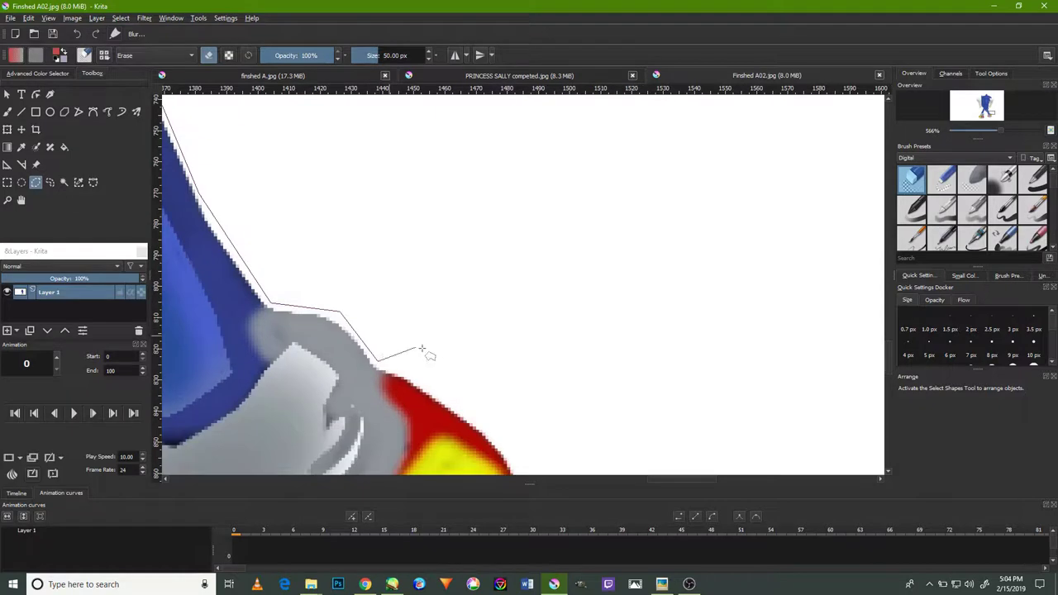
left_click(460, 409)
scroll(447, 397, "down", 2)
left_click(473, 394)
left_click(484, 443)
scroll(487, 397, "down", 3)
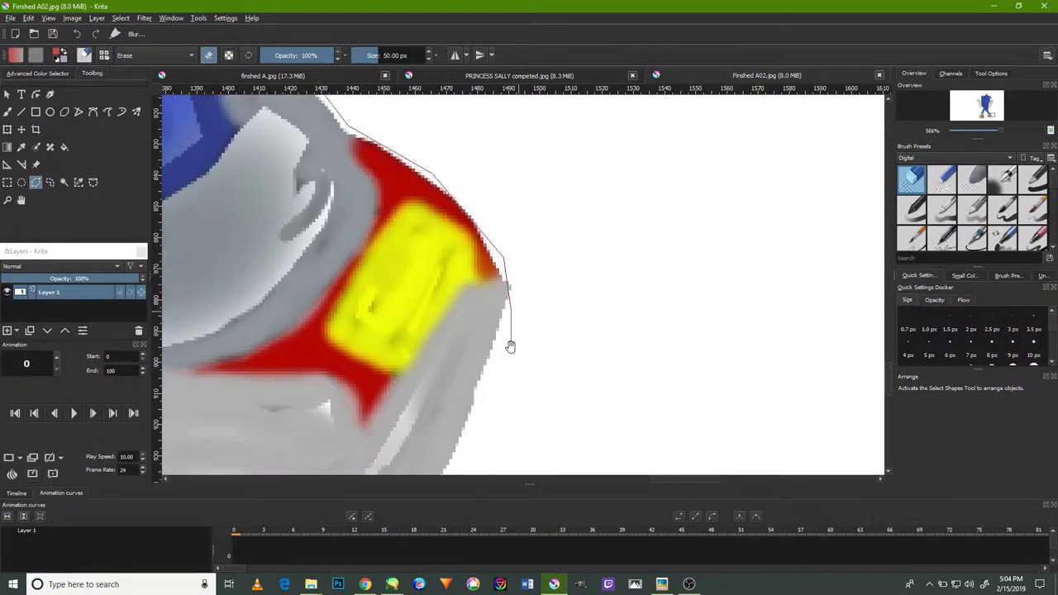
scroll(496, 347, "down", 3)
left_click(469, 388)
left_click(412, 411)
left_click(262, 409)
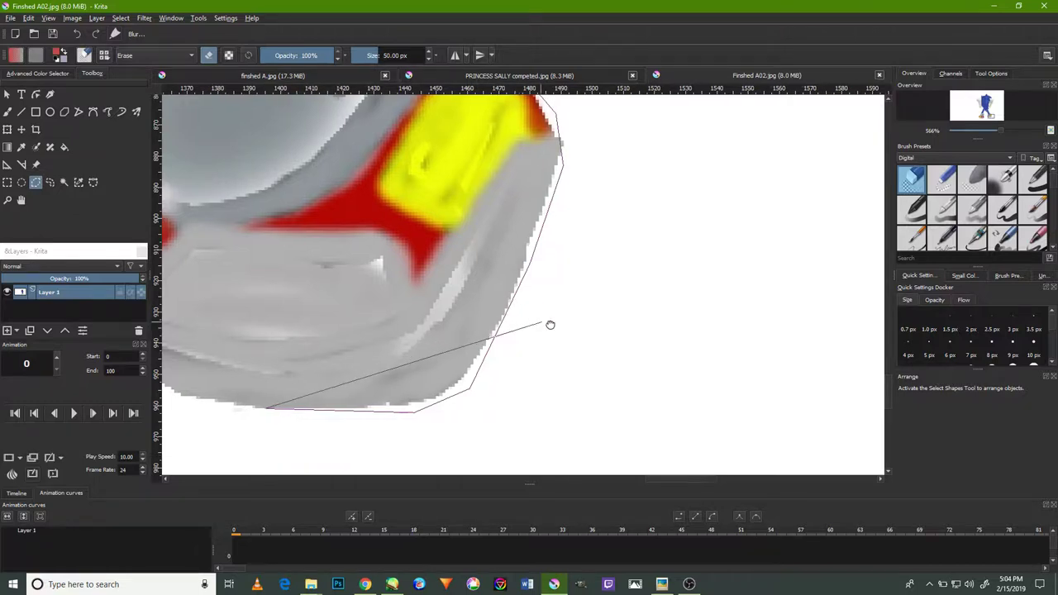
Outline the shoe's back and inner side, then climb the inner leg toward the gap between legs
left_click_drag(538, 318, 992, 302)
left_click(676, 373)
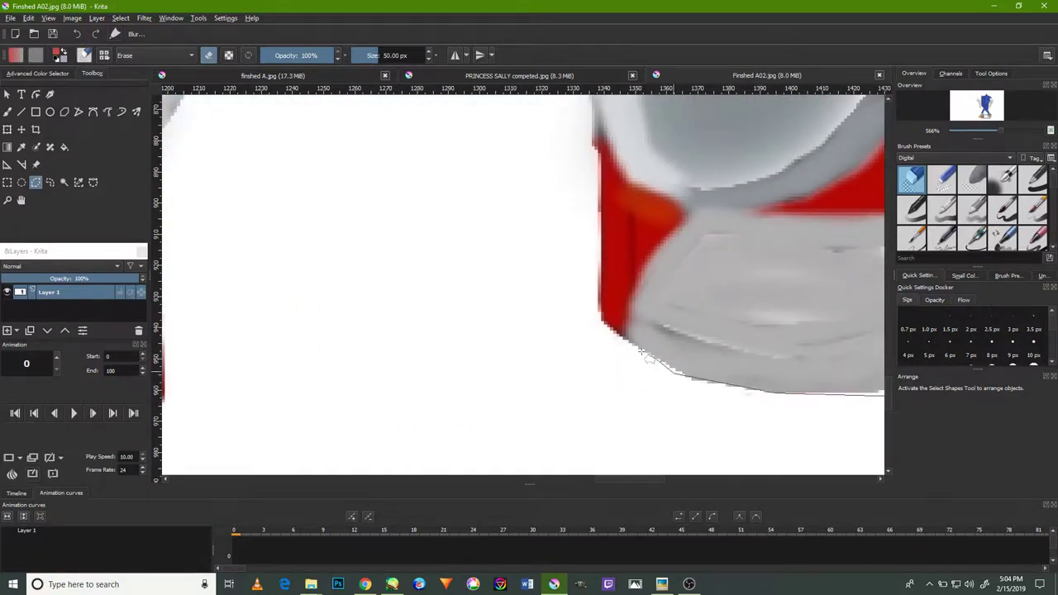
left_click(591, 327)
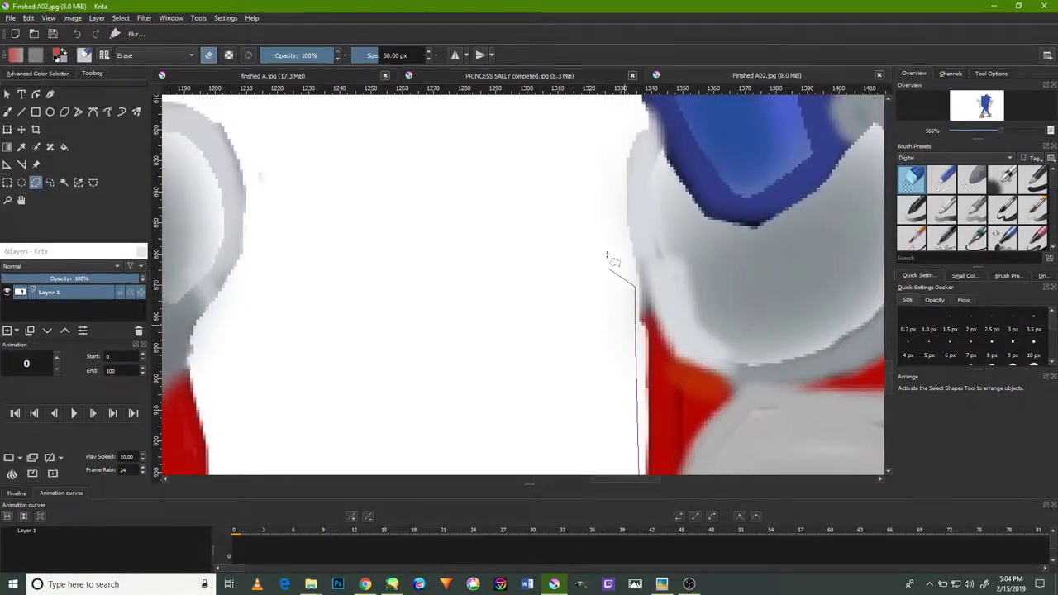
left_click(620, 198)
left_click(624, 137)
scroll(633, 126, "up", 3)
left_click_drag(583, 154, 644, 338)
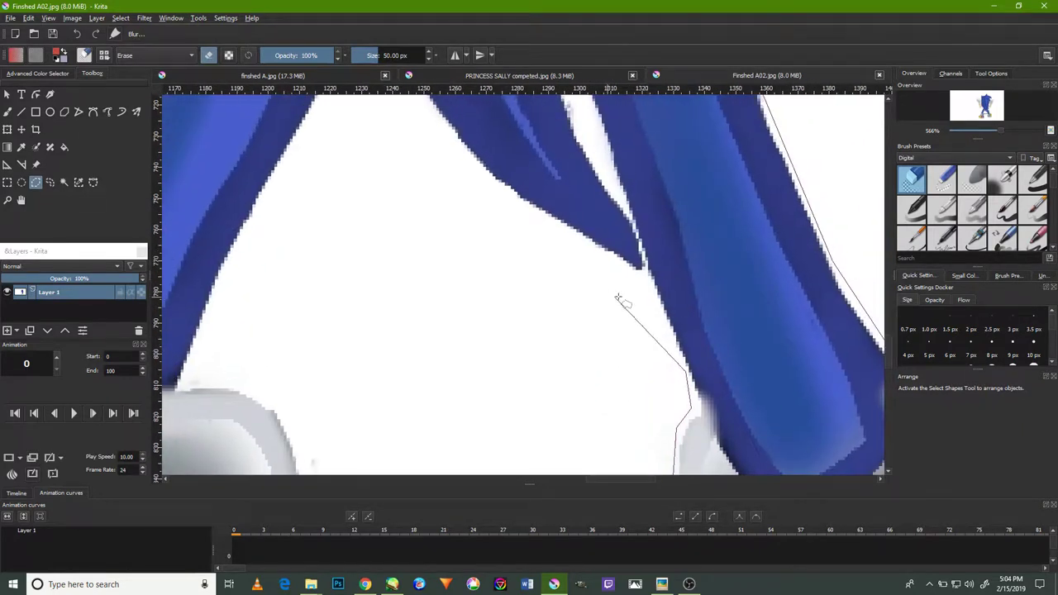
left_click(640, 267)
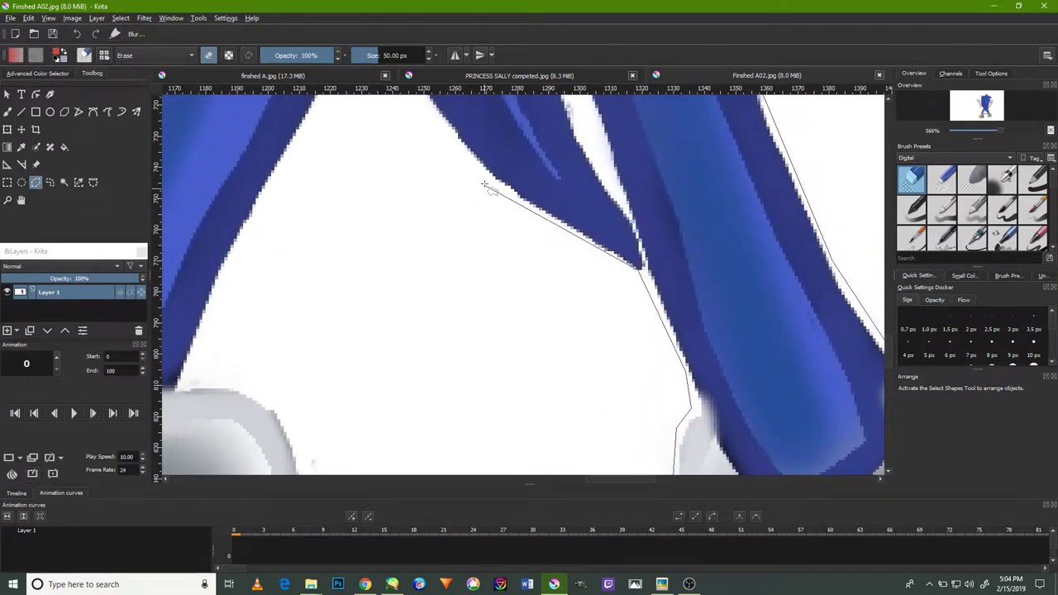
left_click_drag(479, 177, 476, 202)
left_click(527, 241)
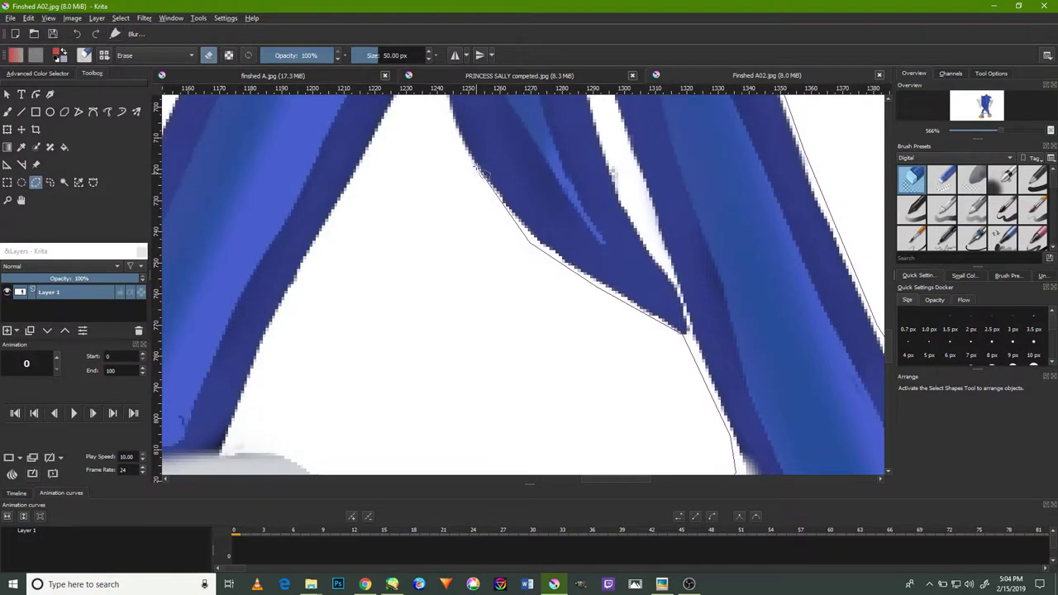
left_click_drag(457, 166, 494, 232)
left_click_drag(479, 189, 501, 256)
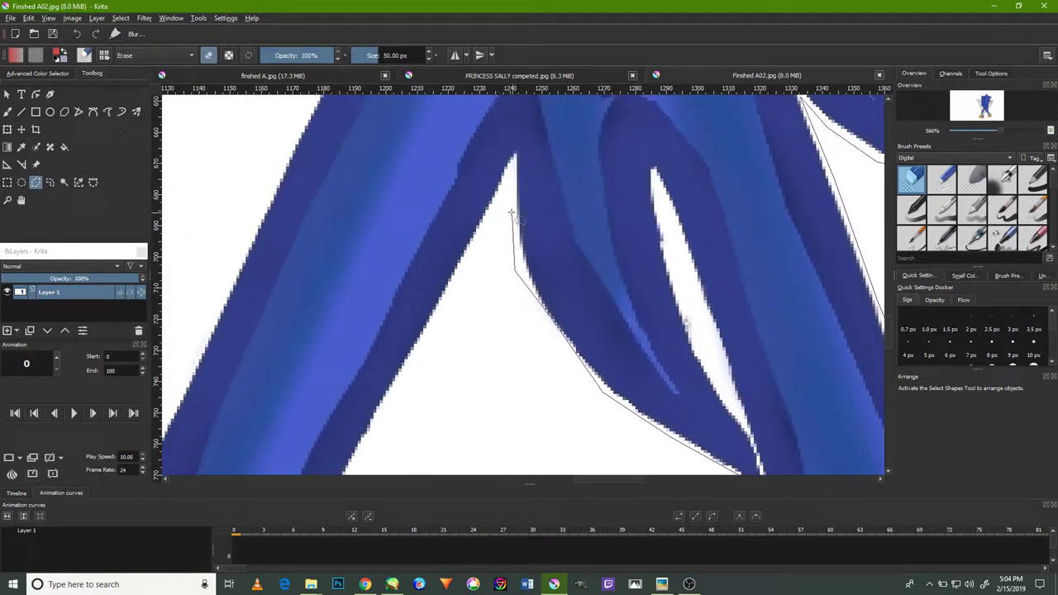
Extend the polygon selection down the second blue leg to the grey shoe top
left_click(372, 428)
left_click_drag(403, 409, 435, 226)
left_click(360, 353)
left_click(358, 384)
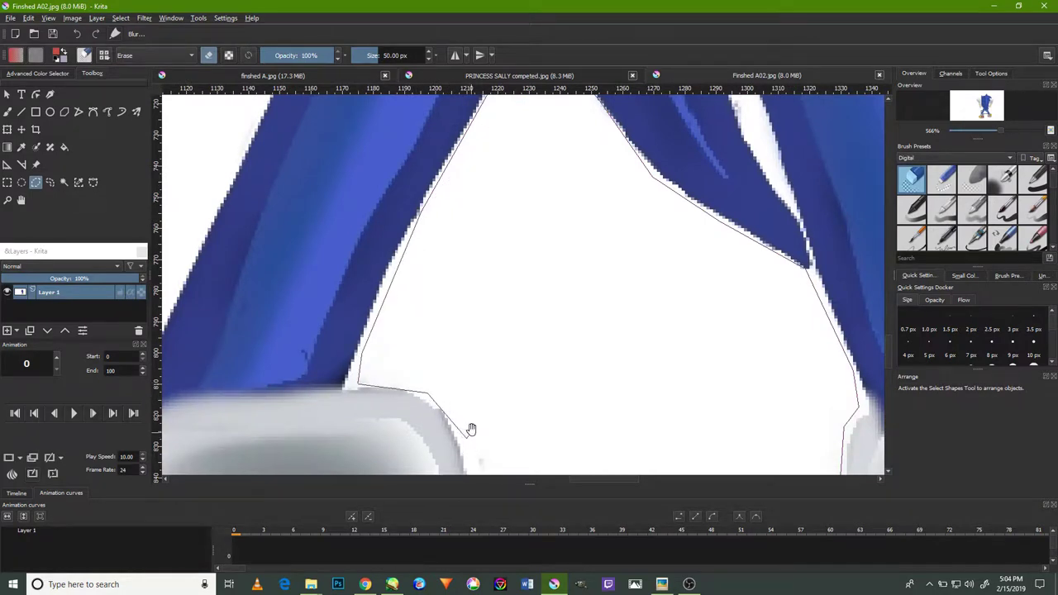
left_click_drag(471, 429, 448, 288)
left_click(443, 303)
left_click(445, 386)
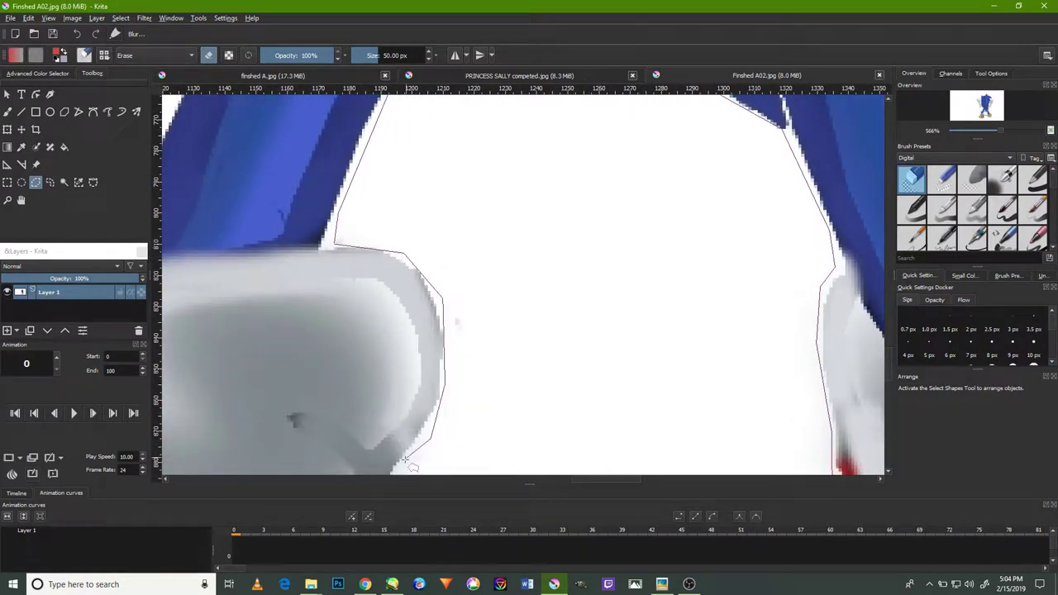
left_click(410, 454)
Outline the second red shoe's side, sole and toe with selection points
left_click_drag(410, 455, 439, 354)
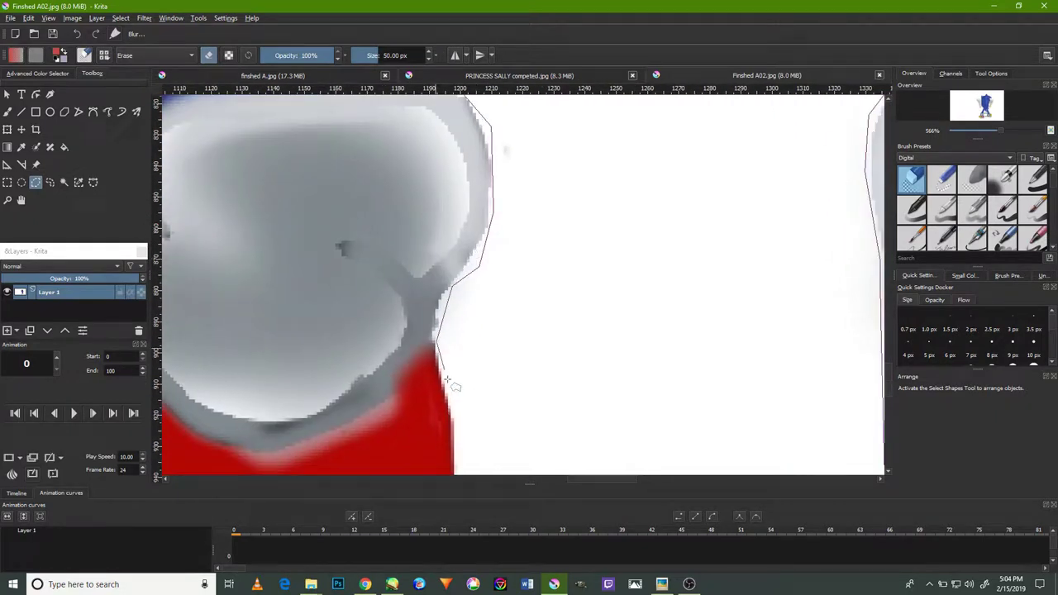
left_click(453, 419)
left_click_drag(453, 420, 428, 281)
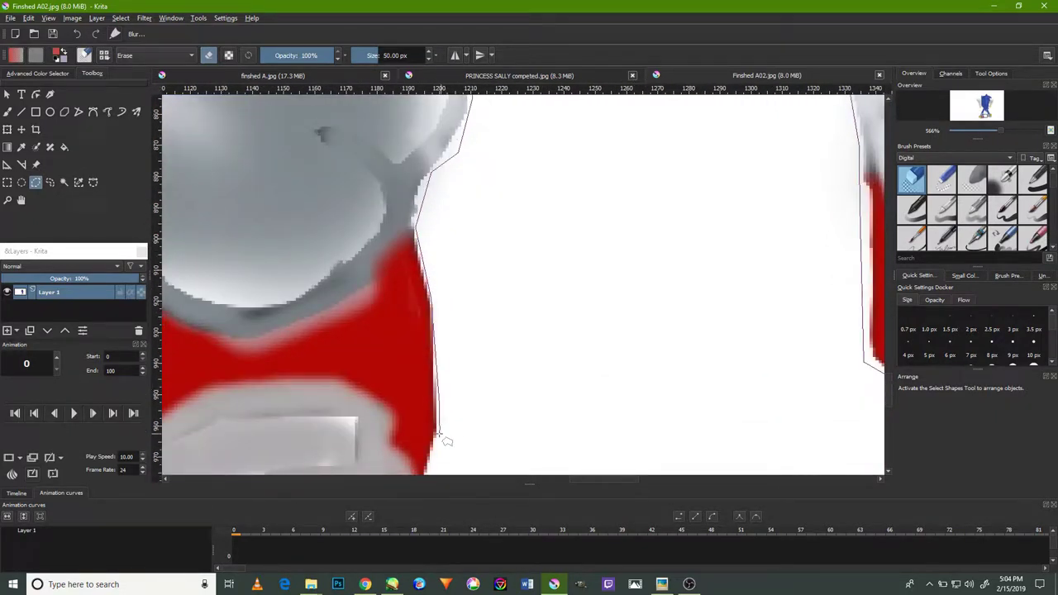
scroll(444, 380, "down", 2)
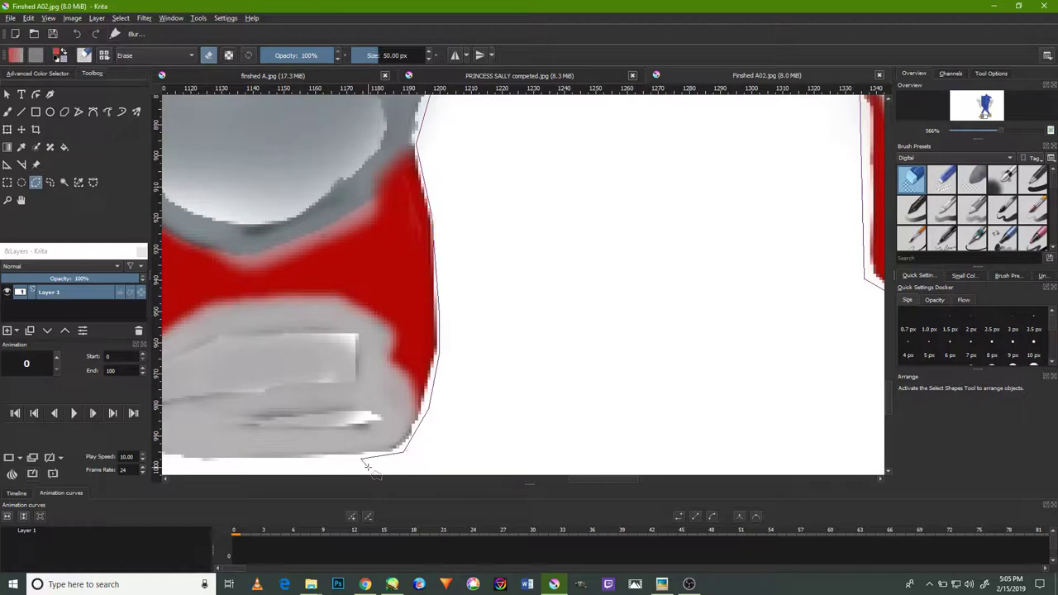
left_click_drag(279, 407, 488, 368)
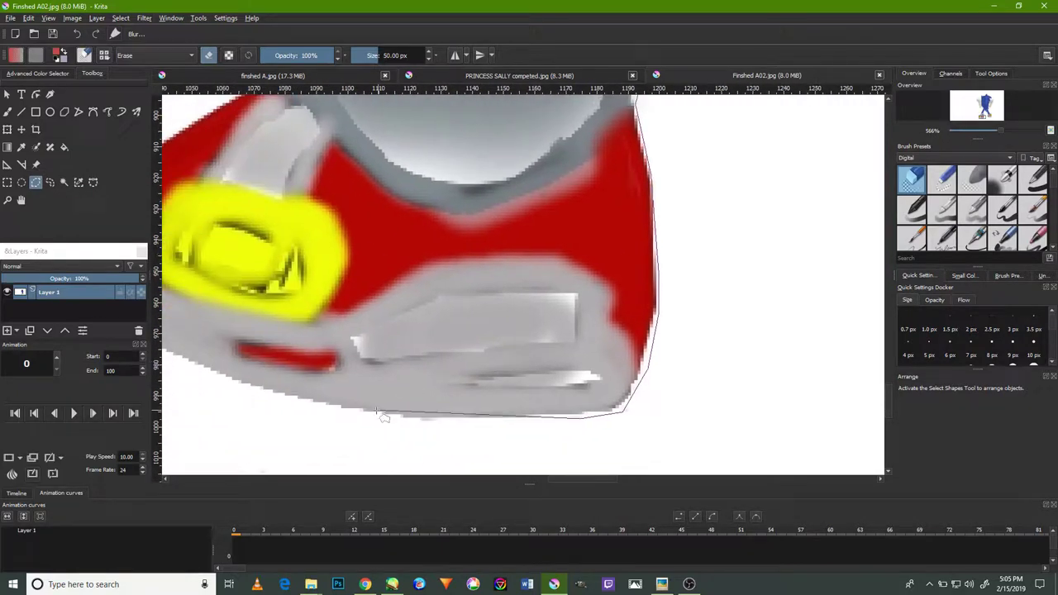
left_click(360, 419)
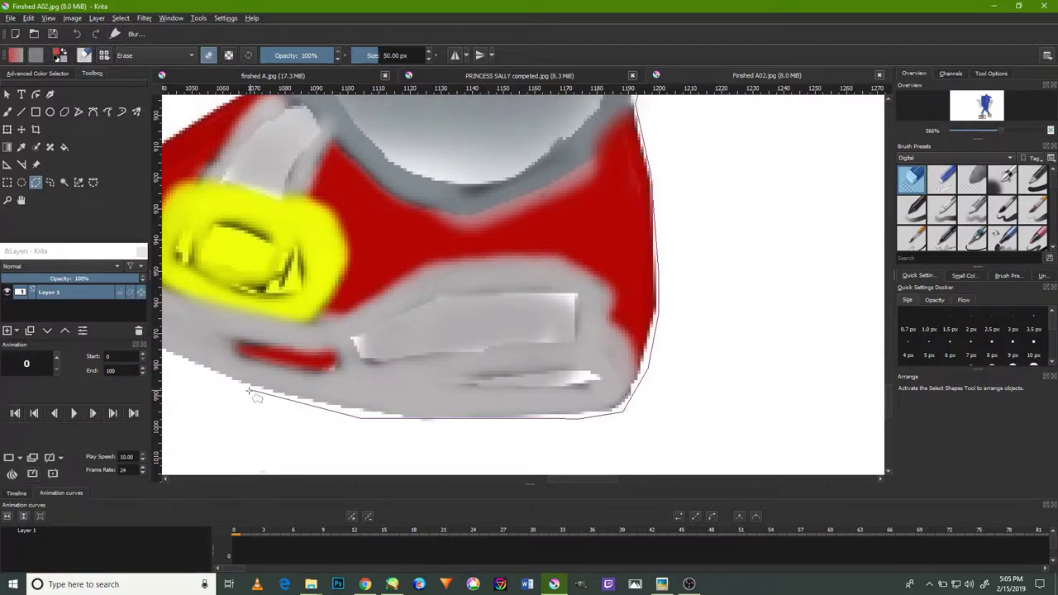
left_click_drag(255, 394, 389, 443)
left_click(285, 393)
left_click(212, 324)
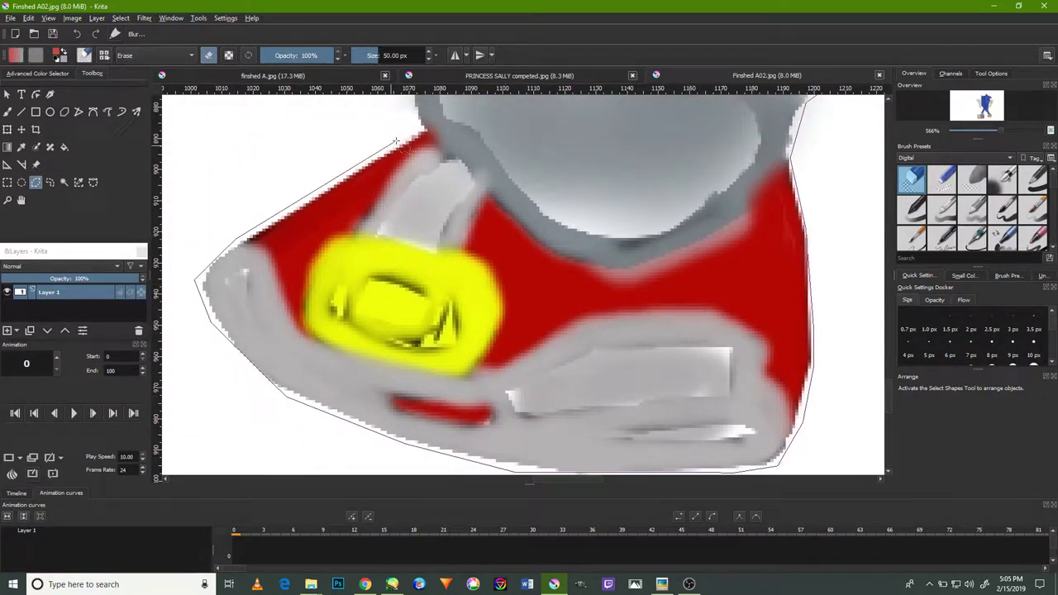
left_click_drag(395, 125, 388, 241)
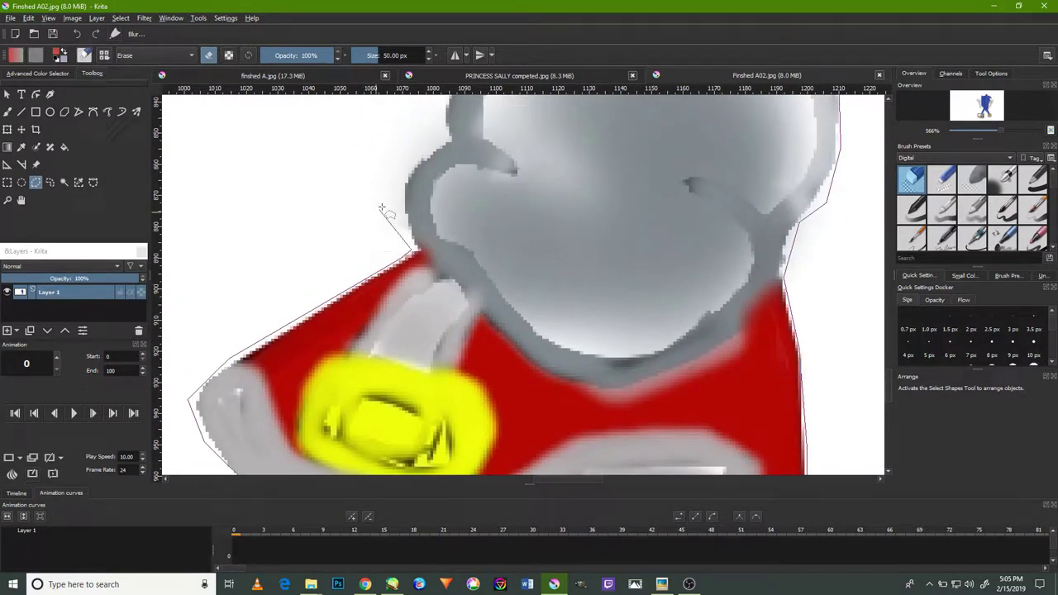
left_click(395, 180)
Trace the grey cuff and blue leg upward and close the selection at its start
left_click_drag(439, 136, 432, 245)
left_click(441, 255)
left_click(438, 203)
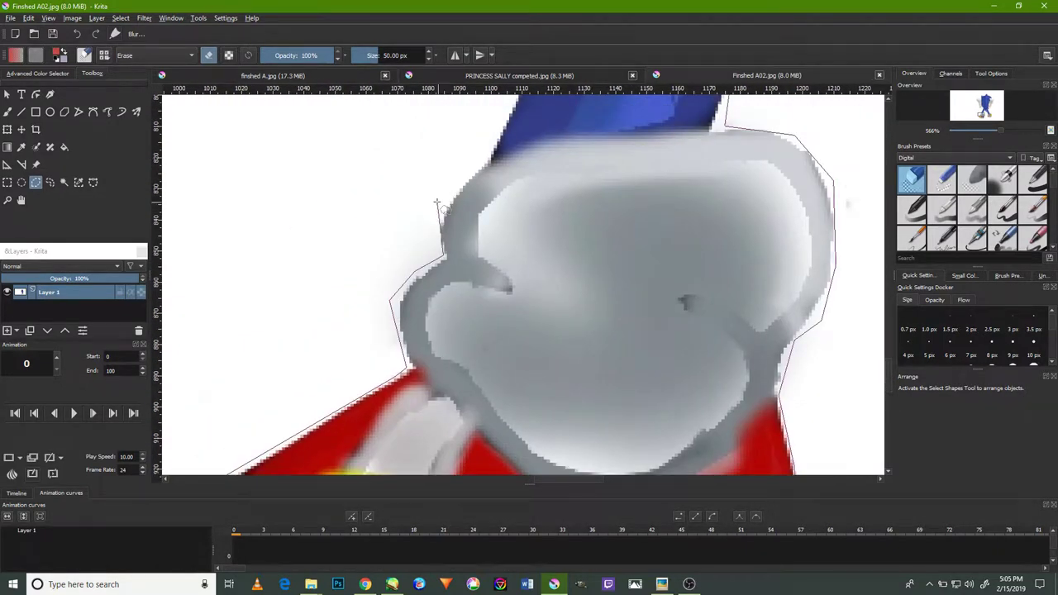
left_click(487, 153)
left_click_drag(488, 153, 438, 301)
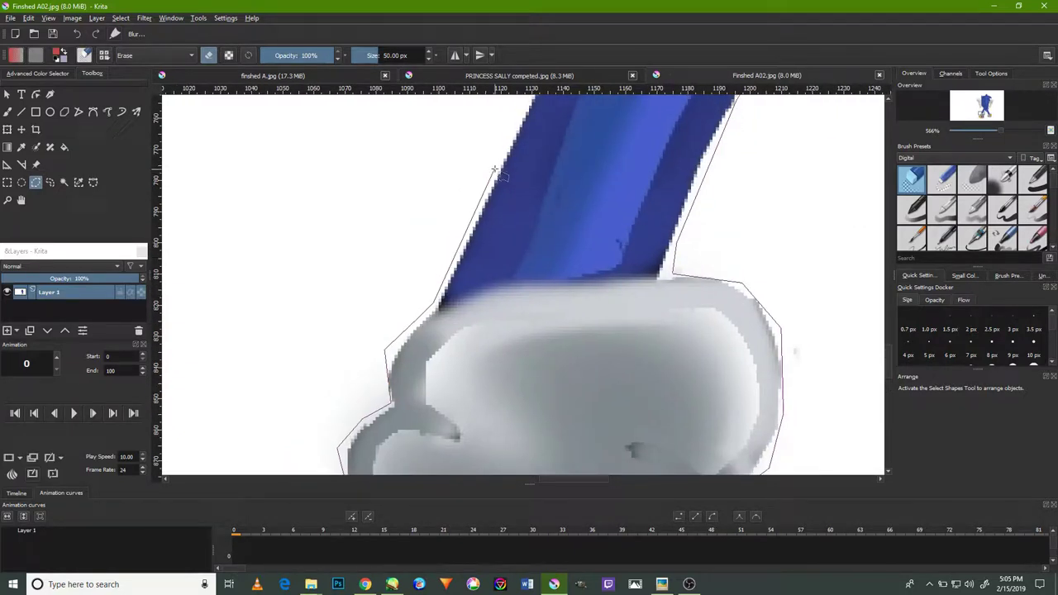
mouse_move(499, 171)
left_mouse_down()
mouse_move(470, 243)
mouse_move(465, 226)
left_mouse_up()
left_click_drag(512, 141, 476, 224)
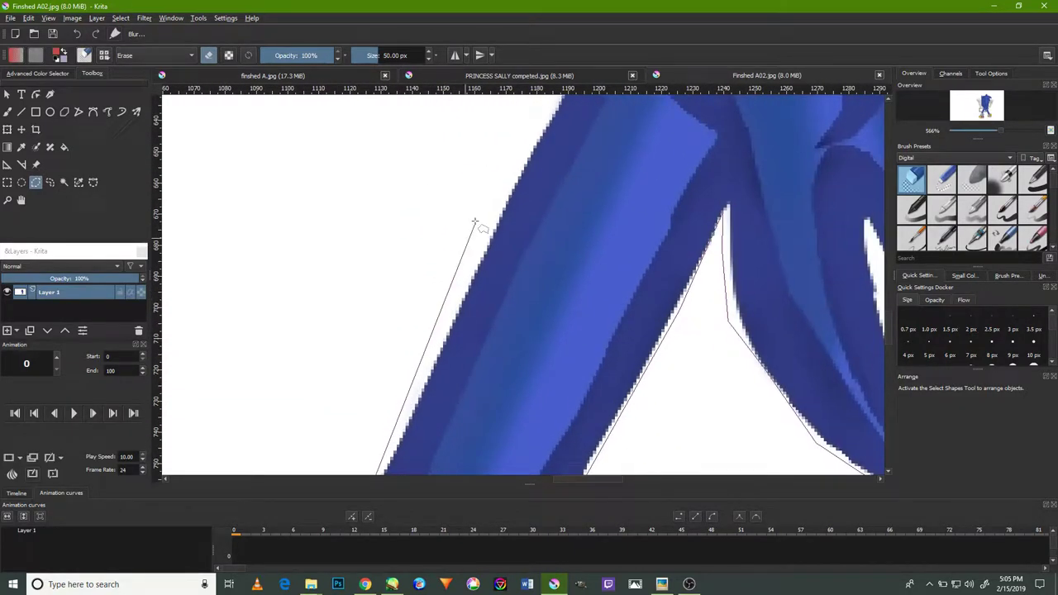
scroll(488, 215, "up", 3)
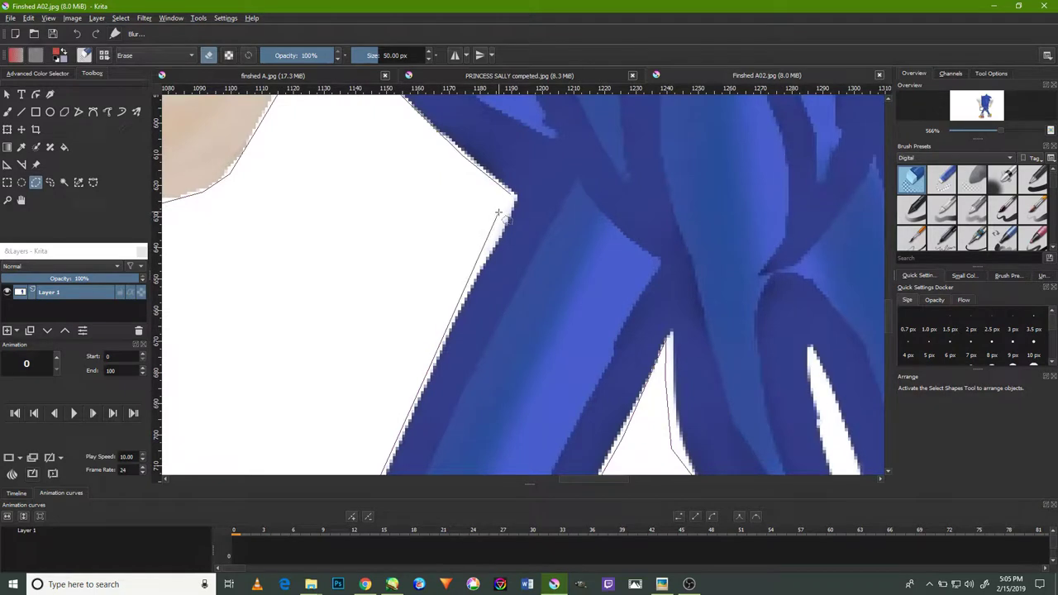
left_click(510, 197)
Cut the selected Sonic figure to the clipboard with Edit > Cut
scroll(350, 161, "down", 3)
scroll(378, 176, "down", 3)
left_click(28, 17)
left_click(97, 32)
Paste the Sonic figure into the finshed A.jpg forest painting as new Layer 2
left_click(201, 73)
key("ctrl+v")
scroll(176, 107, "down", 3)
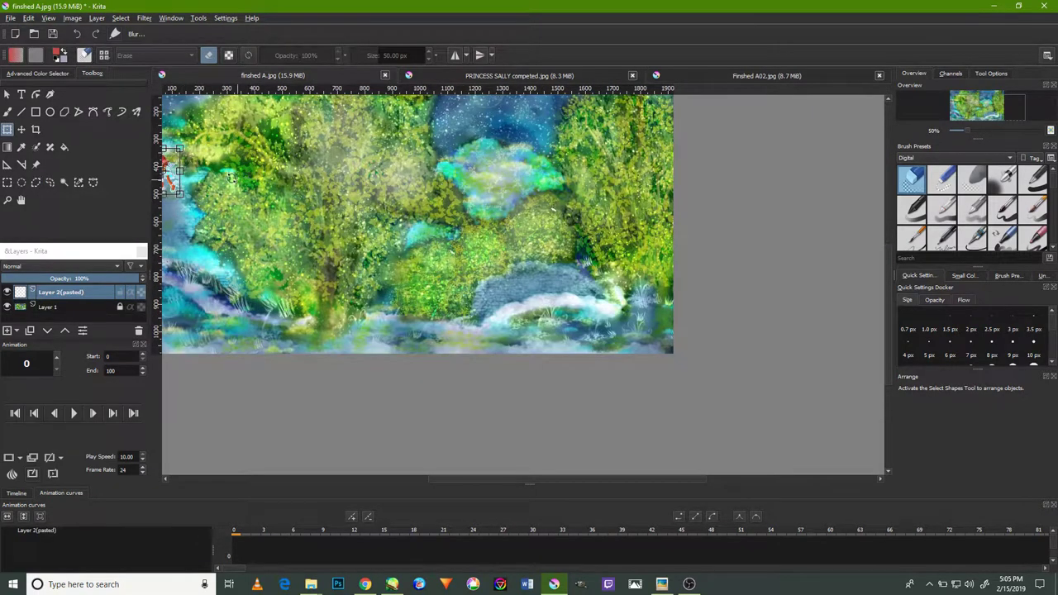
left_click_drag(242, 175, 376, 217)
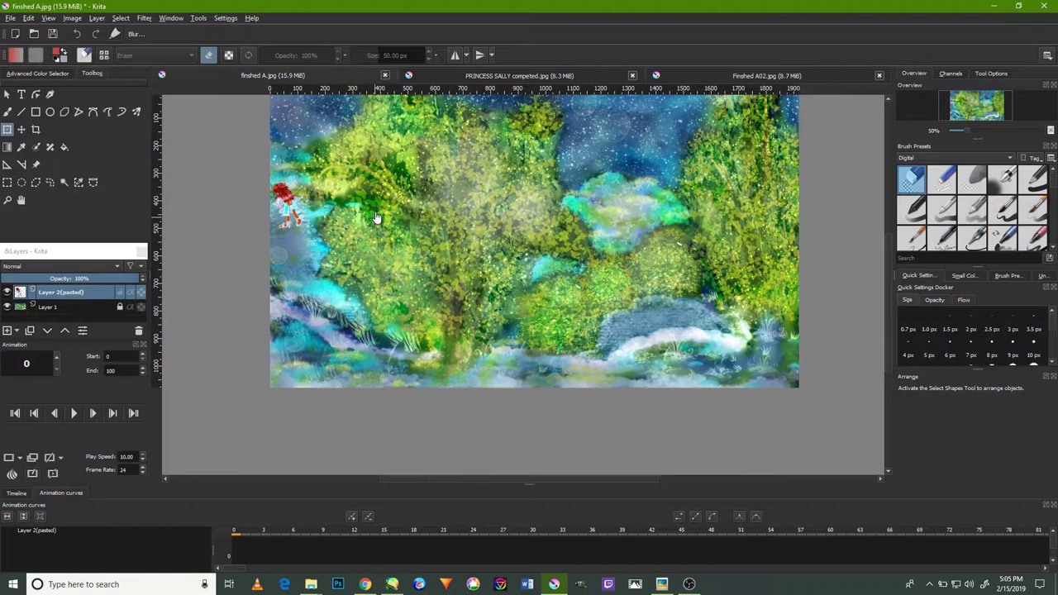
left_click(29, 18)
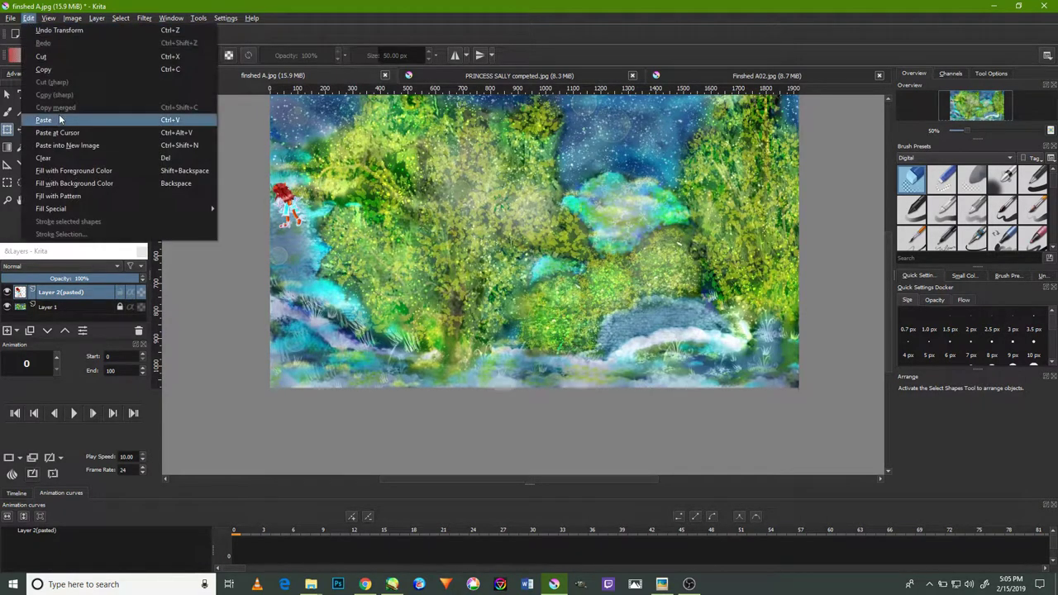
left_click(91, 120)
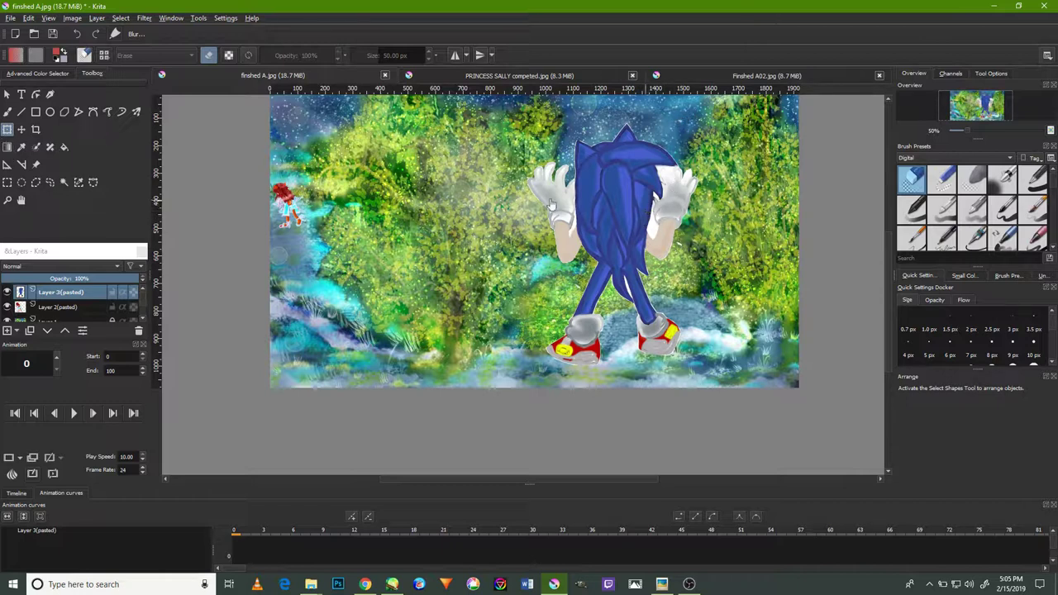
Start a transform on Sonic and scale him down from a corner handle
left_click(601, 170)
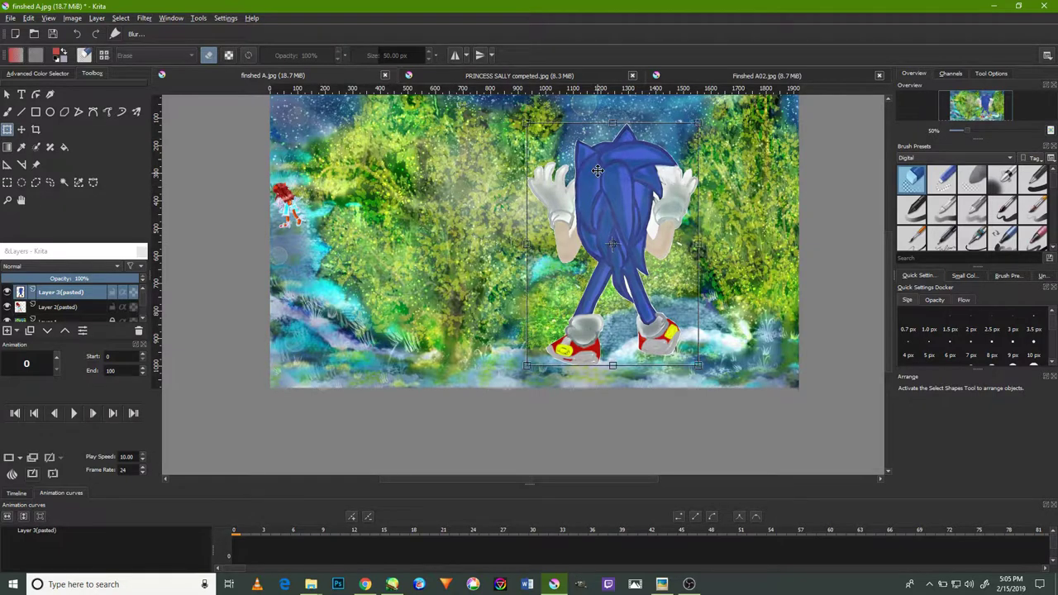
left_click_drag(525, 370, 580, 282)
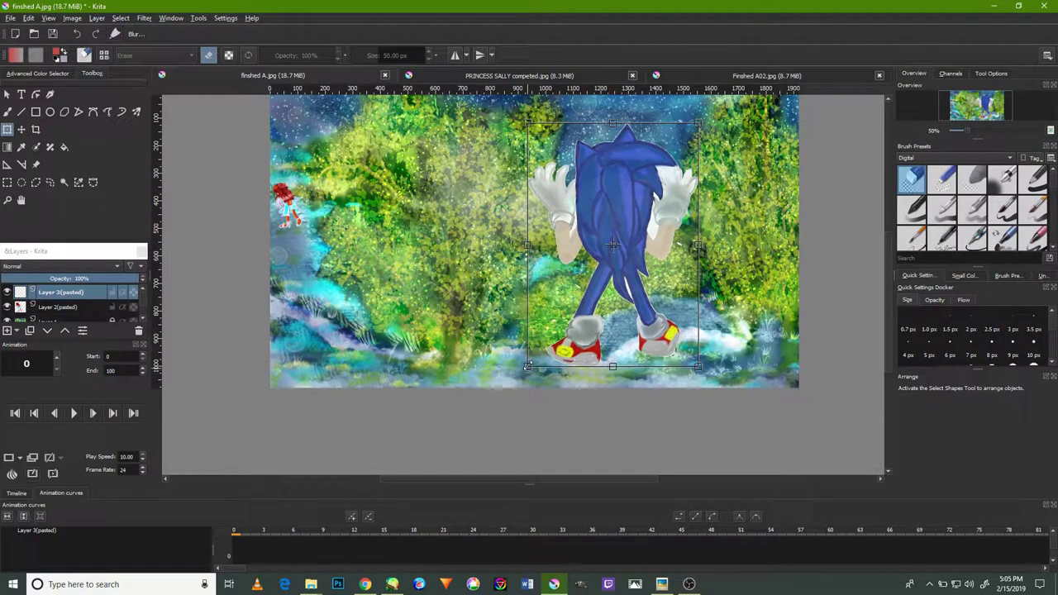
scroll(580, 281, "up", 3)
left_click_drag(550, 290, 609, 190)
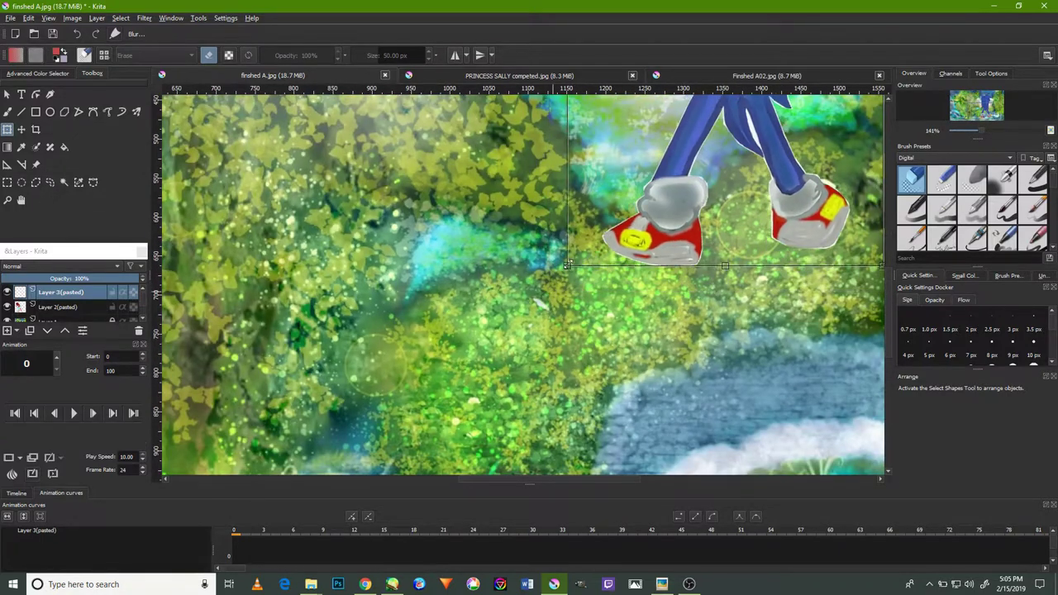
scroll(609, 190, "down", 3)
Move the shrunken Sonic down and to the left into the forest scene
mouse_move(678, 194)
left_mouse_down()
mouse_move(692, 247)
mouse_move(678, 205)
left_mouse_up()
scroll(664, 258, "up", 1)
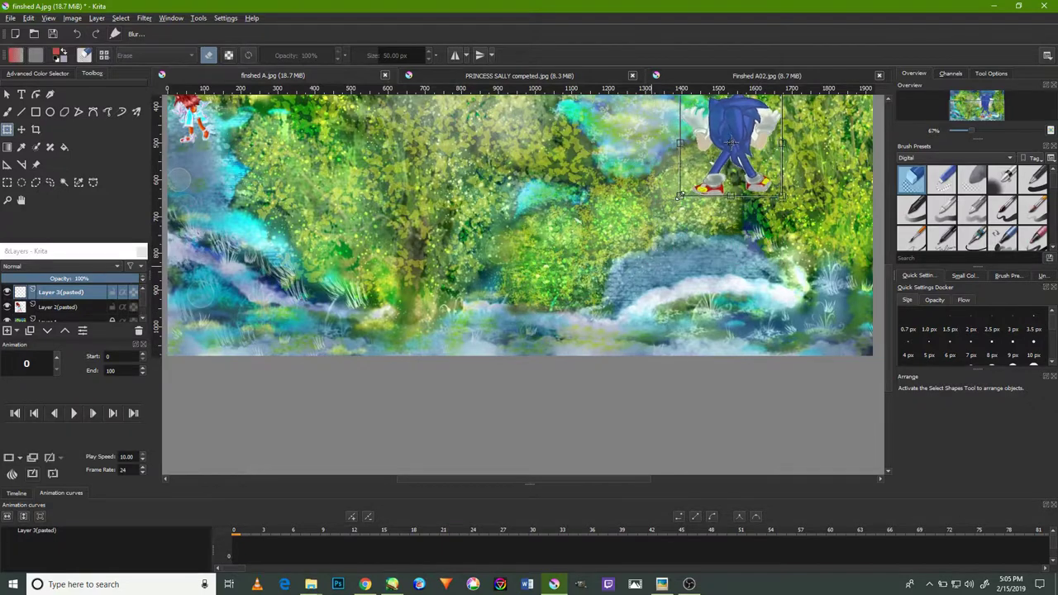
scroll(679, 206, "up", 1)
scroll(678, 206, "down", 2)
left_click_drag(695, 188, 667, 221)
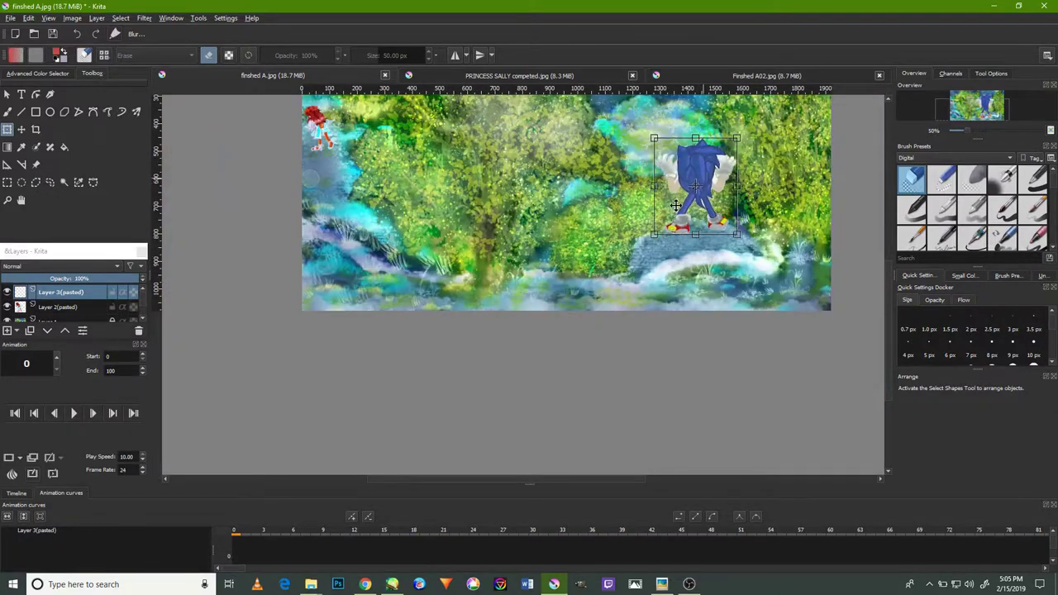
scroll(667, 220, "up", 1)
scroll(649, 173, "down", 2)
scroll(628, 198, "up", 1)
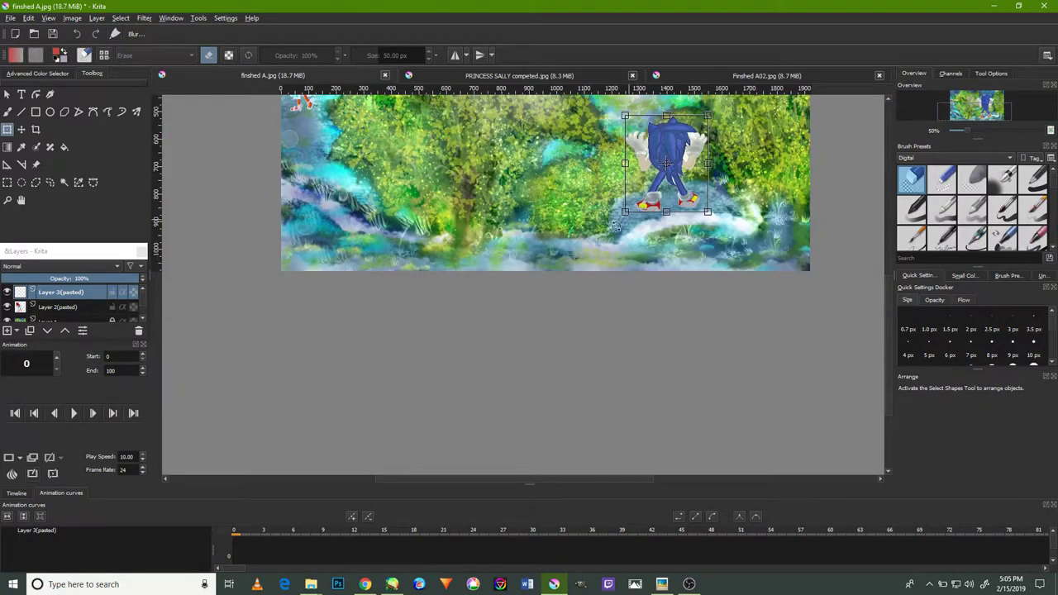
scroll(578, 214, "up", 3)
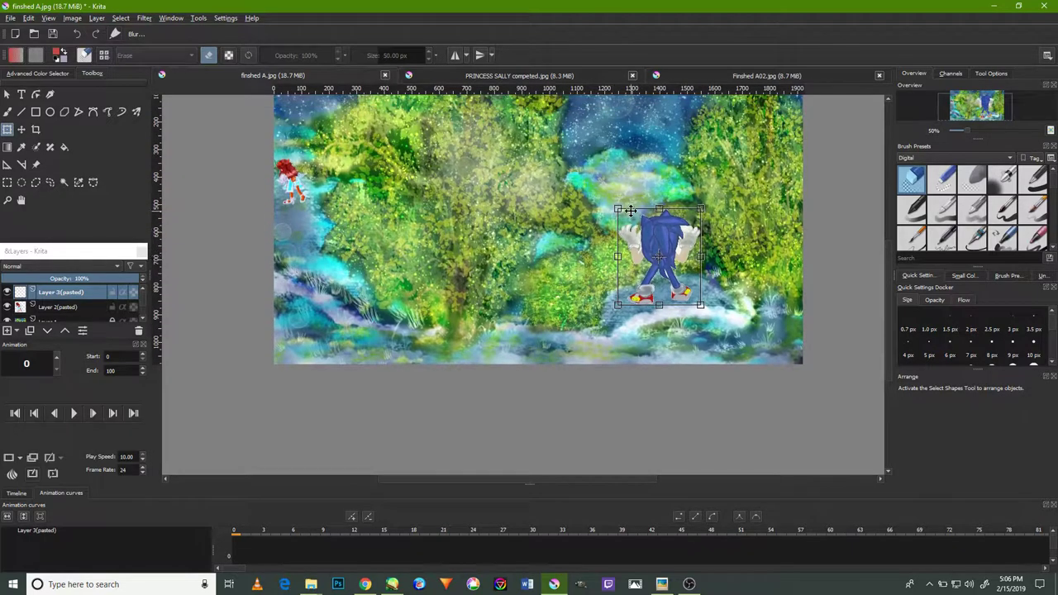
Make Sonic smaller still and shift him up-left onto the stone path
left_click_drag(617, 209, 637, 231)
mouse_move(687, 254)
left_mouse_down()
mouse_move(669, 253)
mouse_move(691, 225)
left_mouse_up()
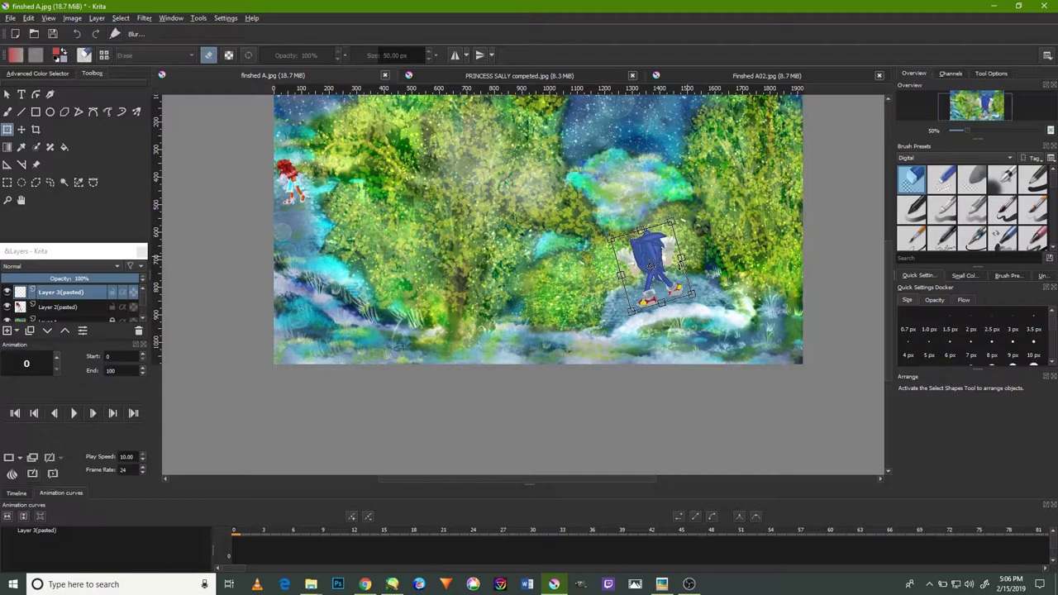
scroll(675, 273, "up", 4)
left_click_drag(647, 339, 612, 311)
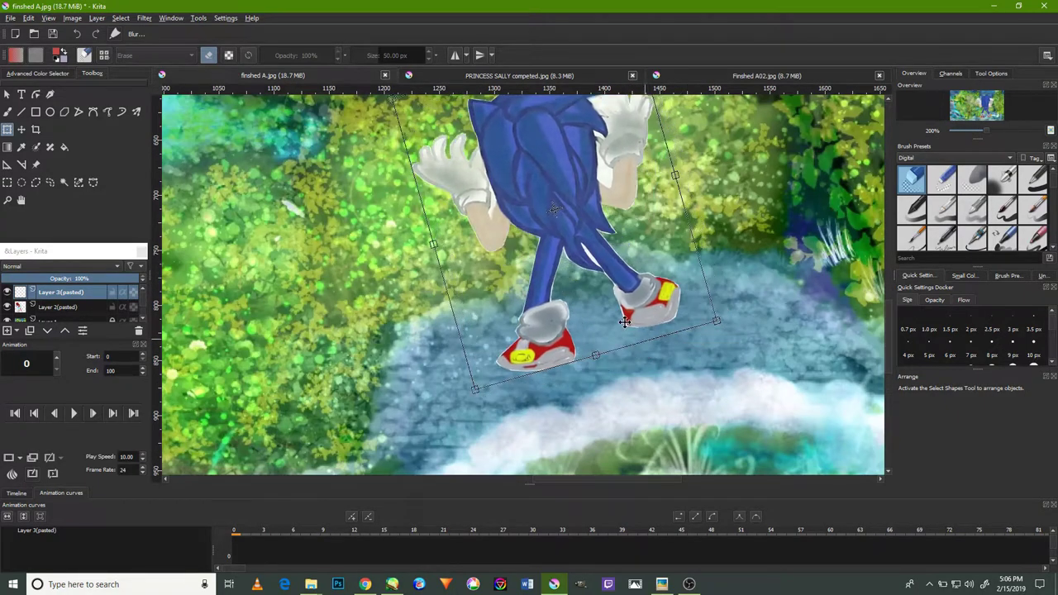
Rescale Sonic and reposition him on the stone path
scroll(612, 311, "down", 2)
scroll(613, 312, "down", 2)
mouse_move(588, 307)
left_mouse_down()
mouse_move(570, 286)
mouse_move(586, 294)
left_mouse_up()
scroll(587, 294, "down", 1)
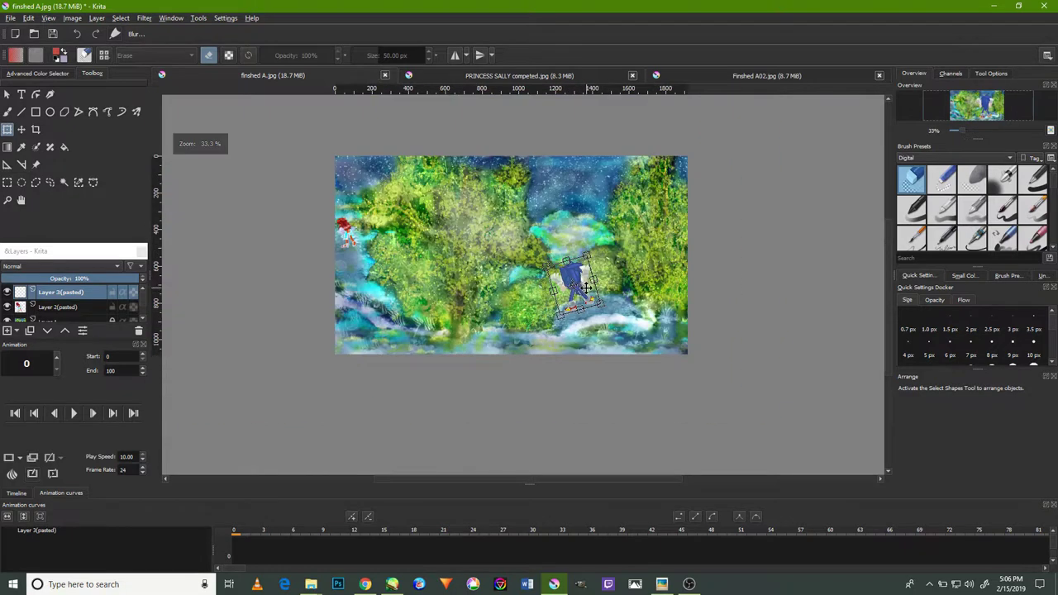
scroll(588, 295, "up", 2)
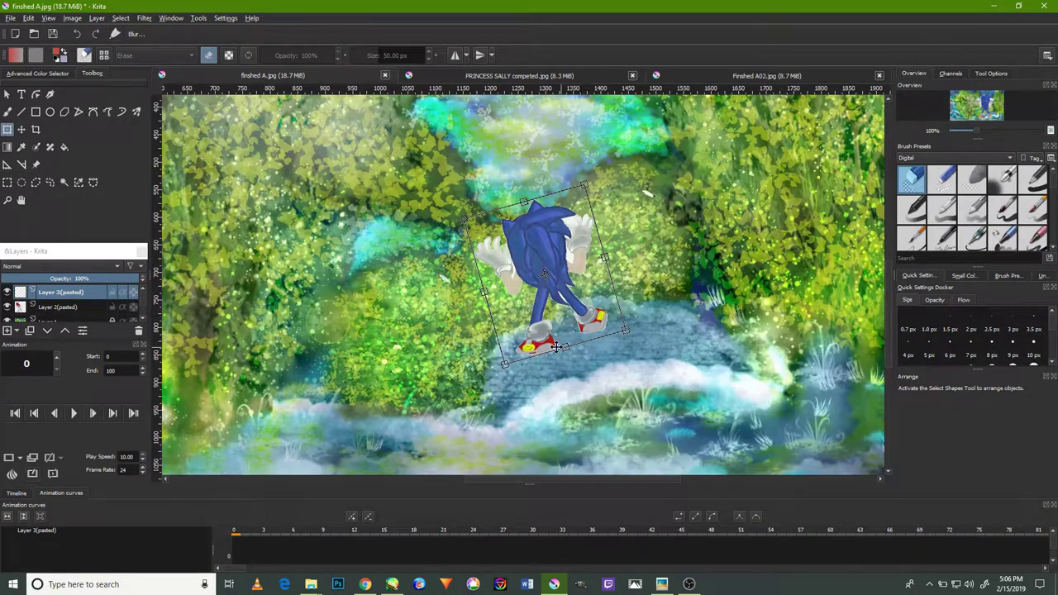
left_click_drag(501, 367, 608, 317)
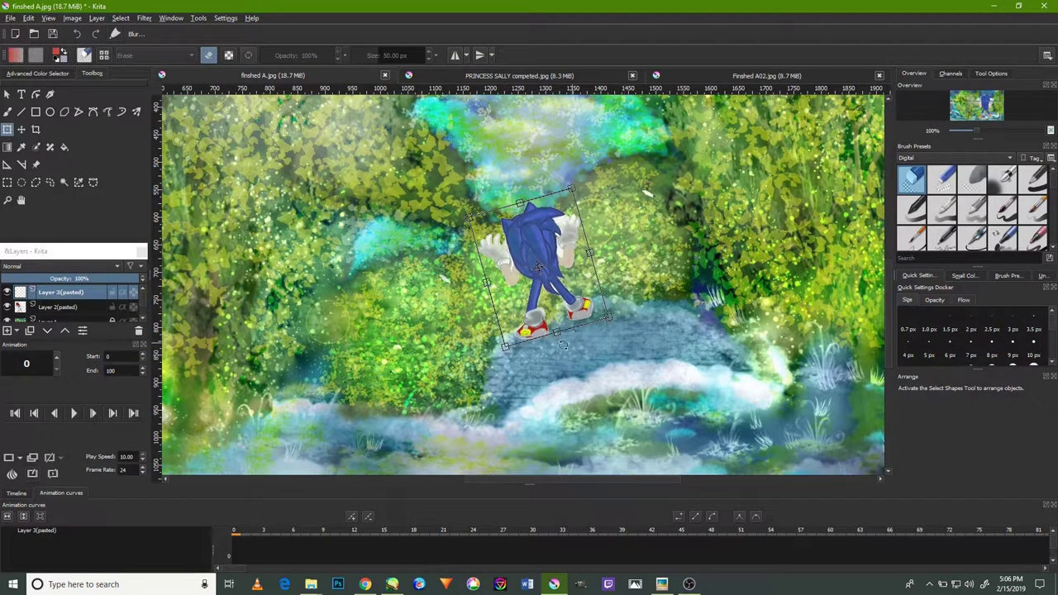
Slant and tilt Sonic counter-clockwise, nudging him down-left along the path
mouse_move(510, 355)
left_mouse_down()
mouse_move(531, 333)
mouse_move(560, 331)
mouse_move(546, 346)
left_mouse_up()
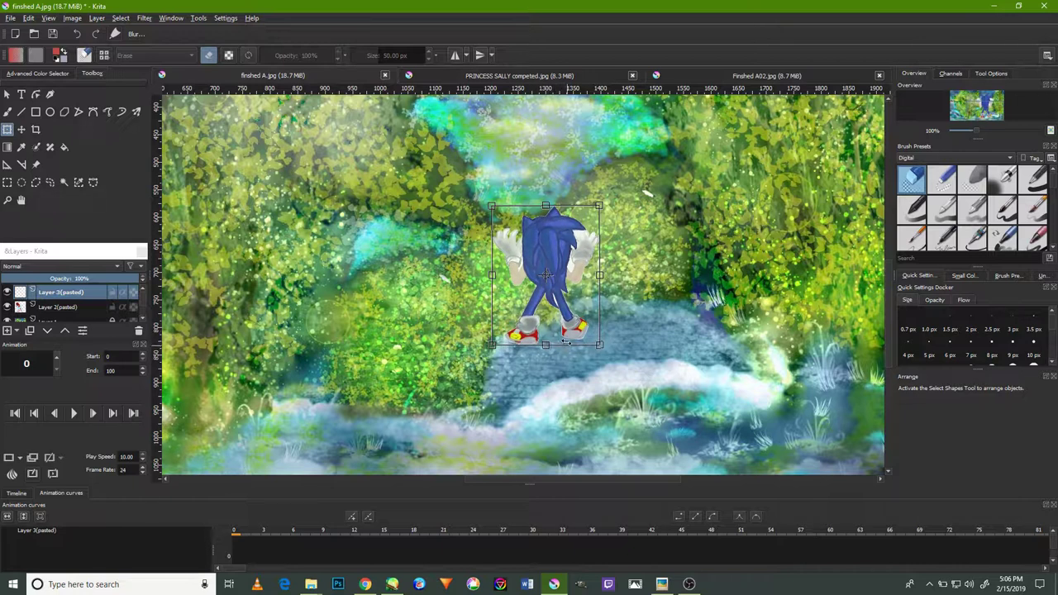
left_click_drag(565, 341, 556, 342)
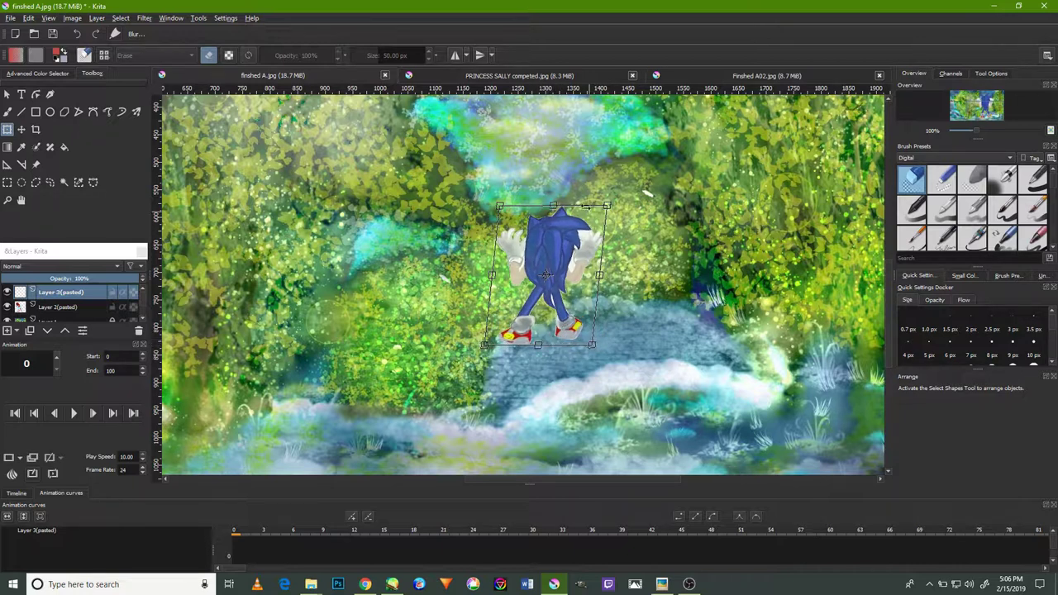
left_click_drag(580, 207, 567, 209)
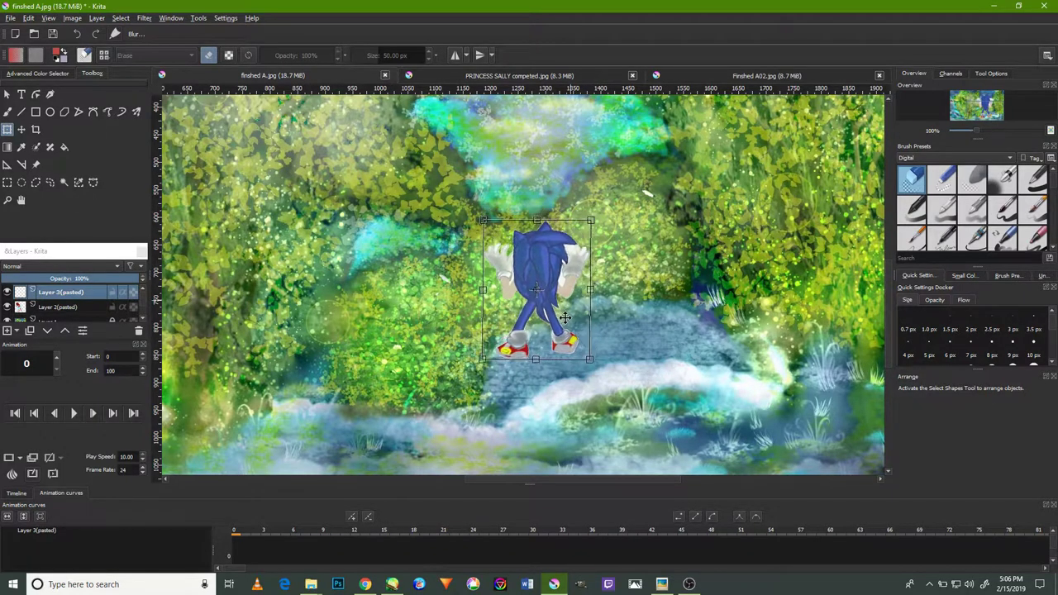
left_click_drag(613, 357, 611, 348)
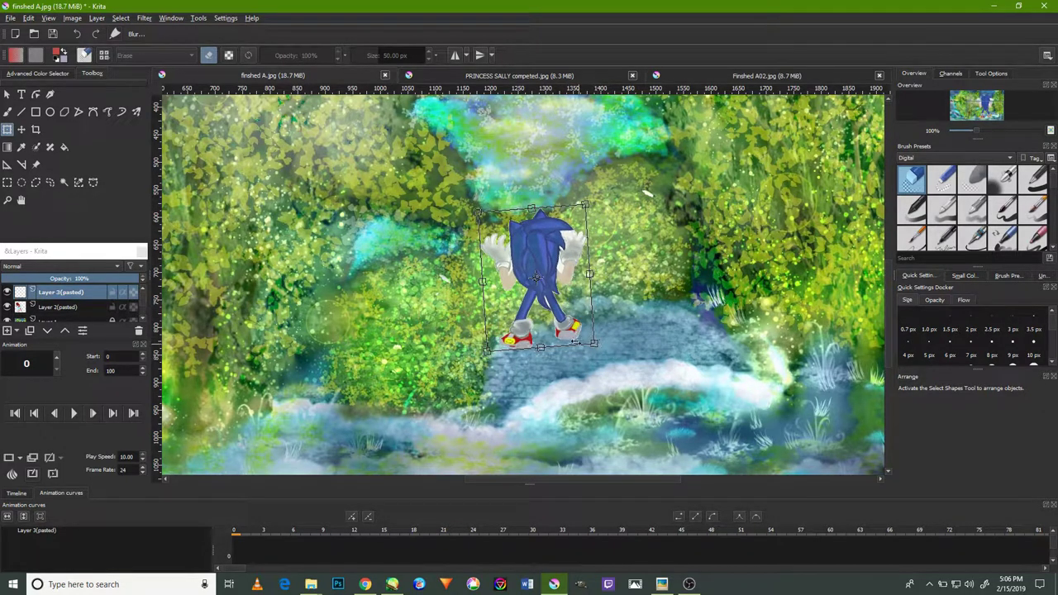
left_click_drag(625, 342, 620, 324)
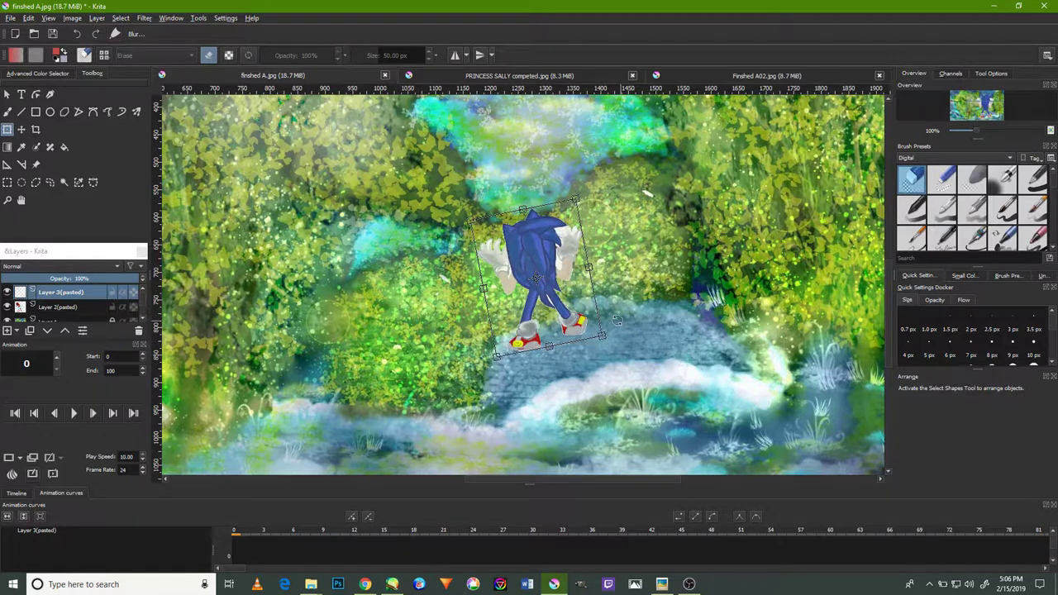
scroll(594, 318, "down", 1)
scroll(594, 317, "down", 2)
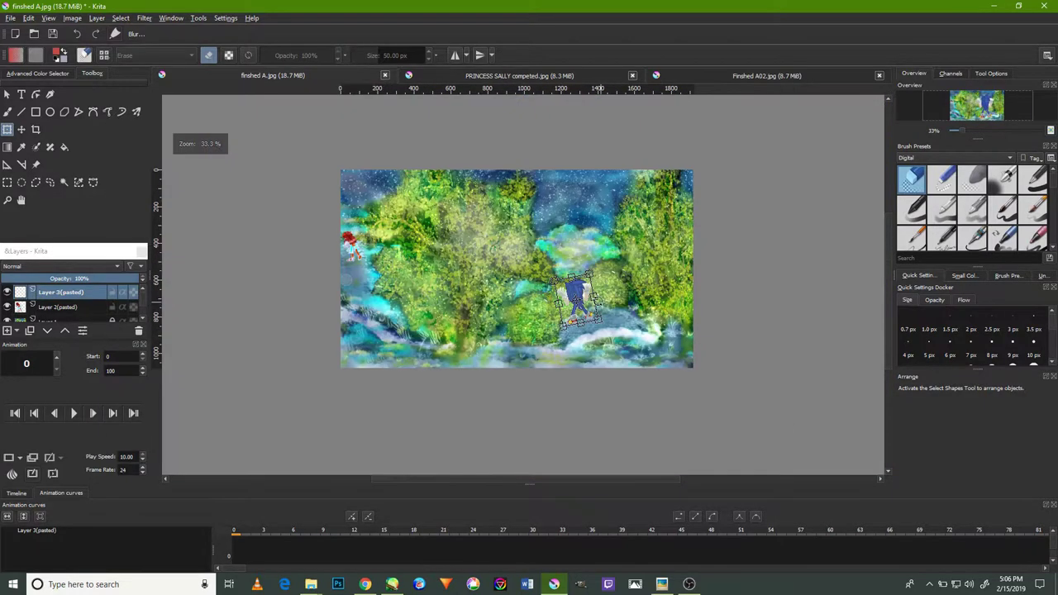
scroll(599, 306, "up", 1)
left_click_drag(564, 297, 582, 328)
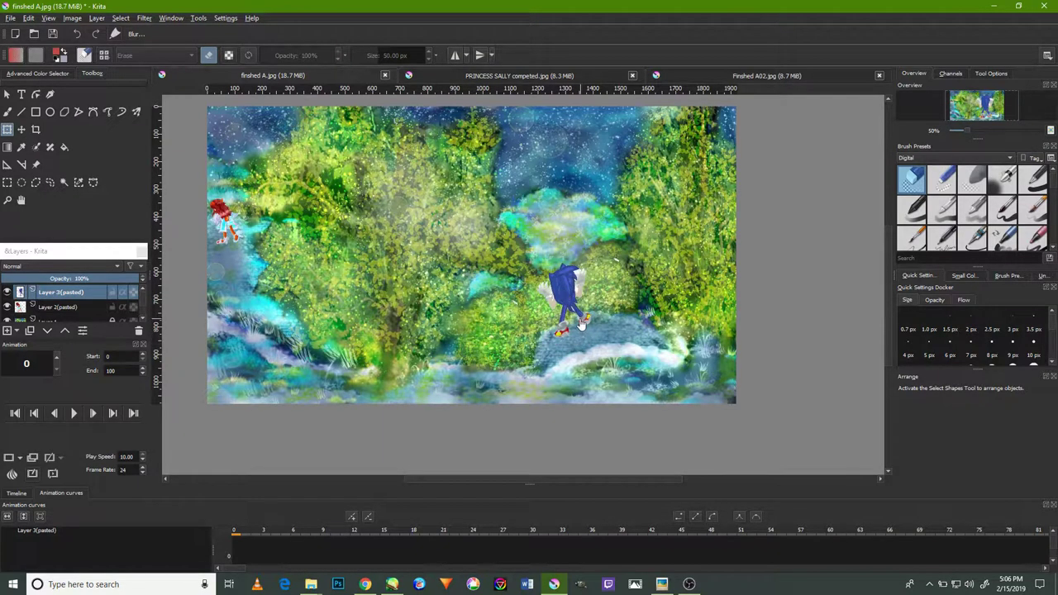
scroll(574, 330, "up", 2)
scroll(570, 319, "up", 1)
left_click_drag(561, 293, 561, 302)
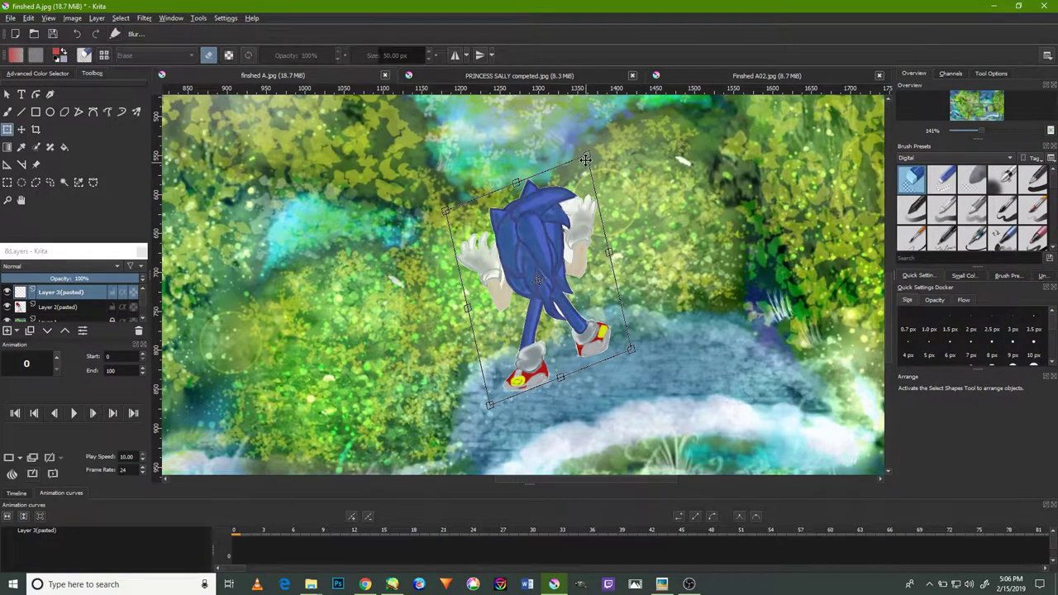
left_click_drag(586, 156, 601, 155)
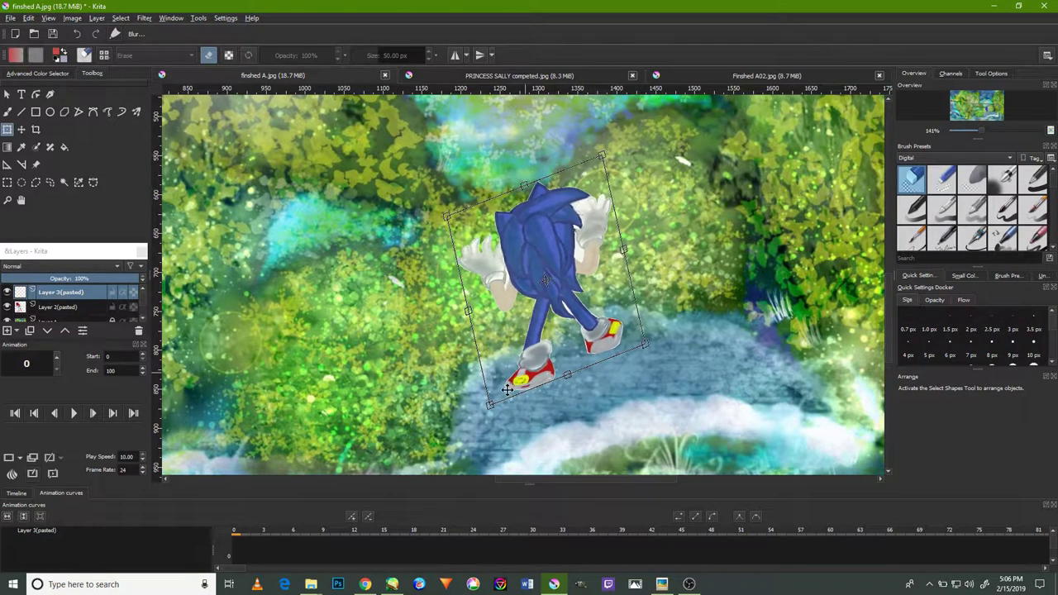
left_click_drag(507, 390, 487, 380)
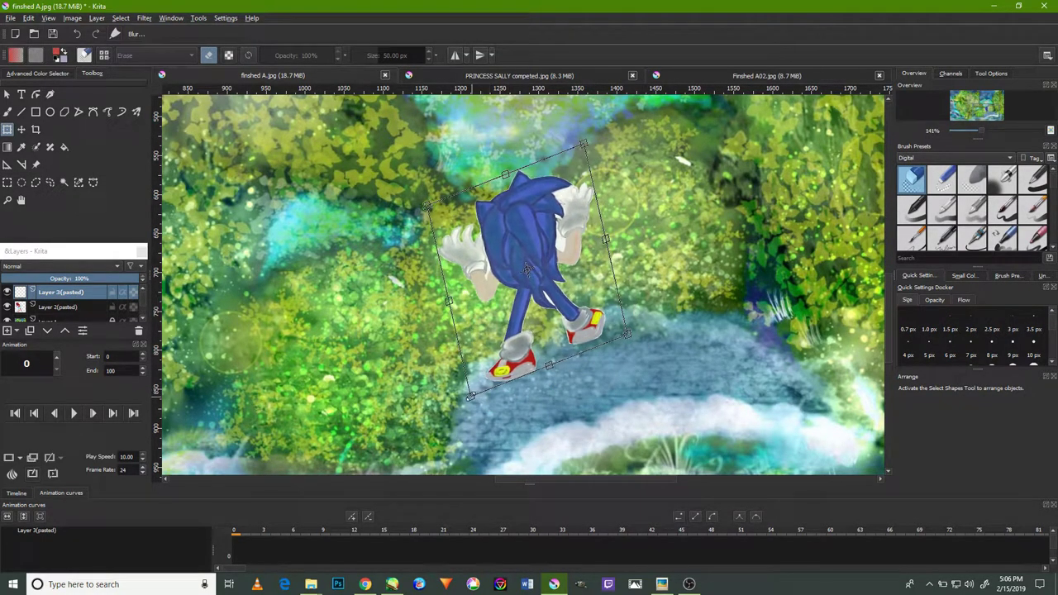
left_click_drag(469, 393, 496, 368)
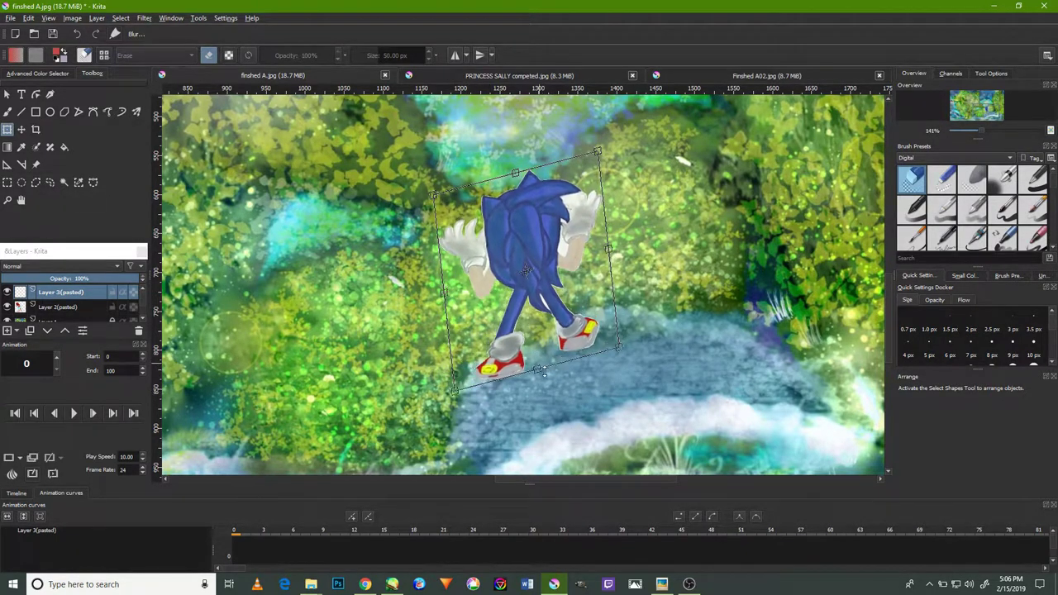
scroll(547, 356, "down", 3)
scroll(547, 357, "up", 2)
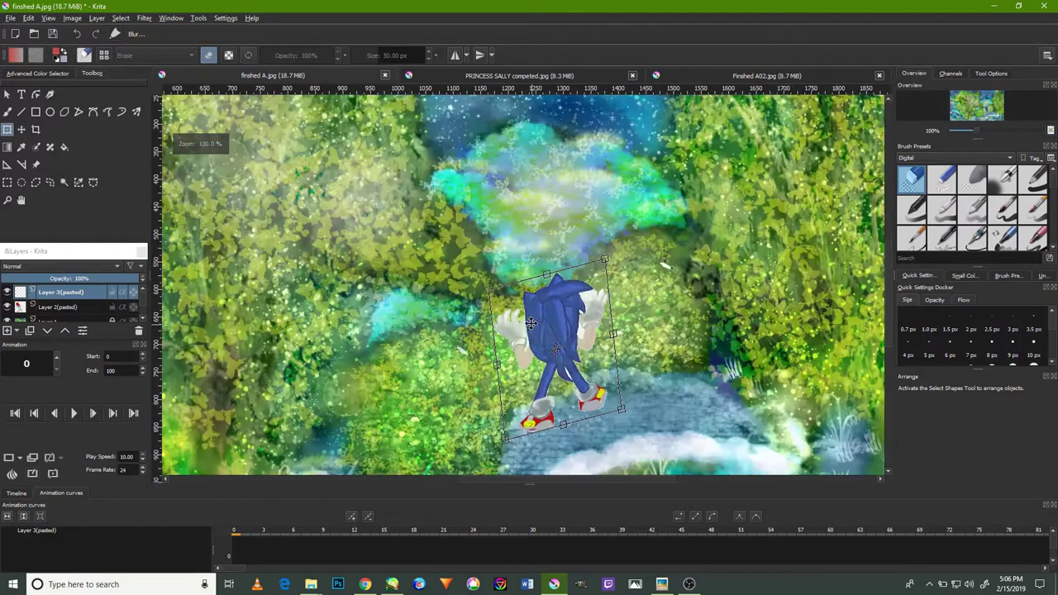
scroll(558, 364, "up", 1)
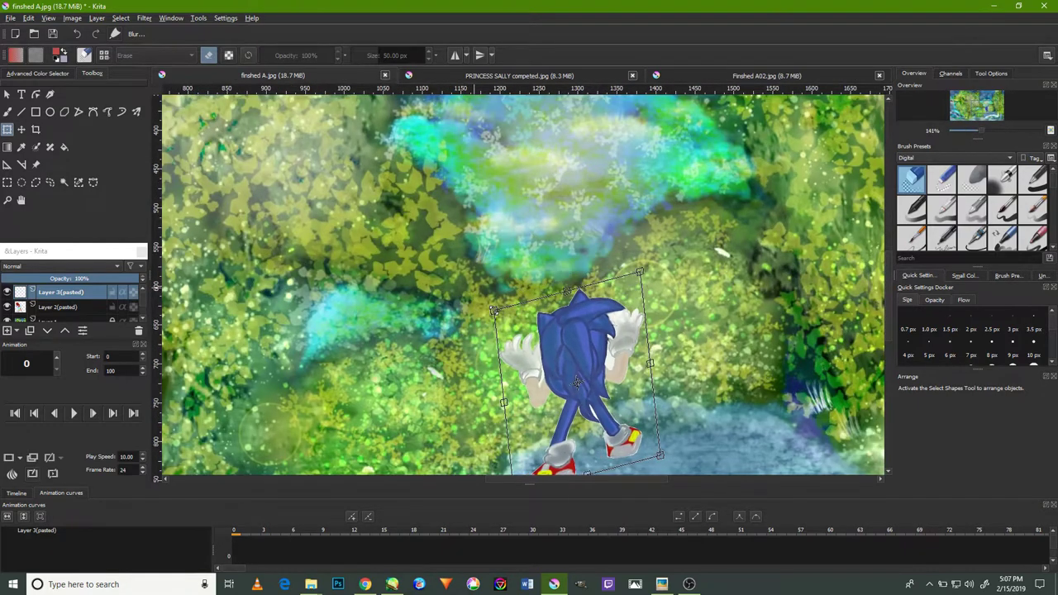
scroll(517, 326, "down", 2)
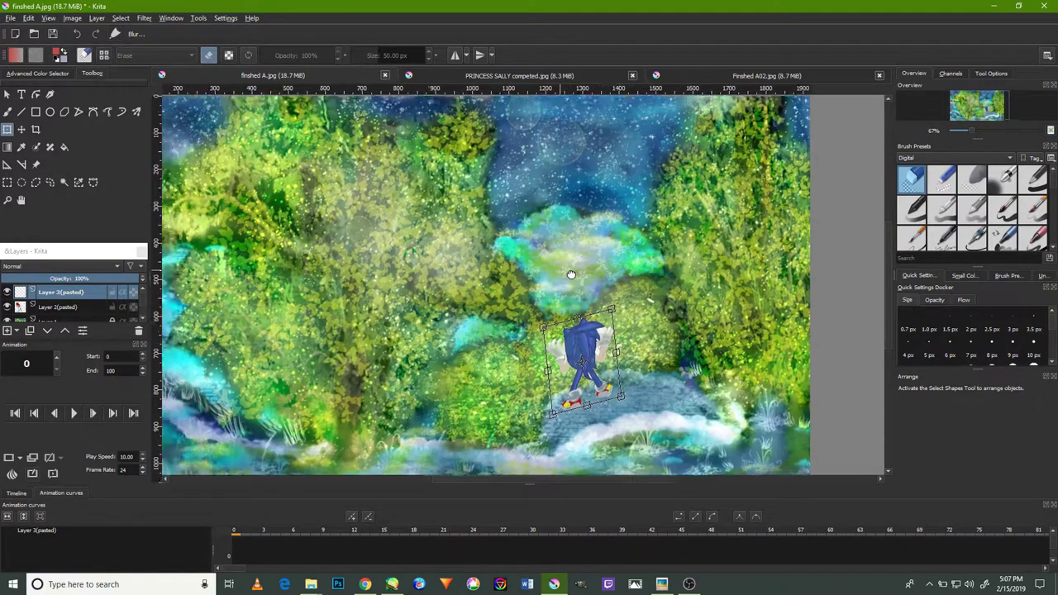
left_click_drag(490, 250, 663, 289)
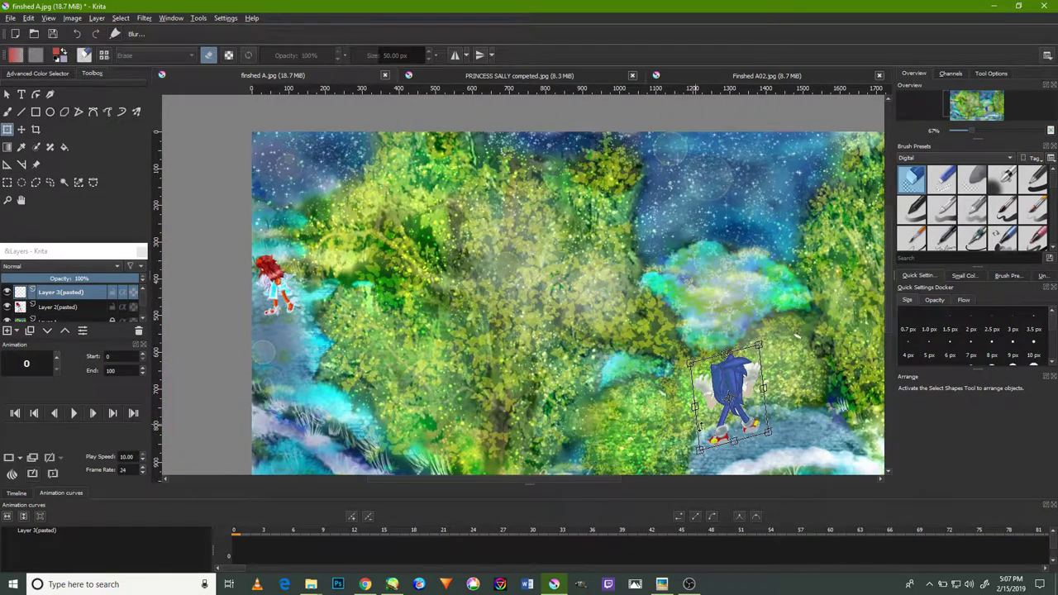
scroll(728, 397, "up", 2)
scroll(719, 378, "up", 2)
scroll(715, 376, "up", 1)
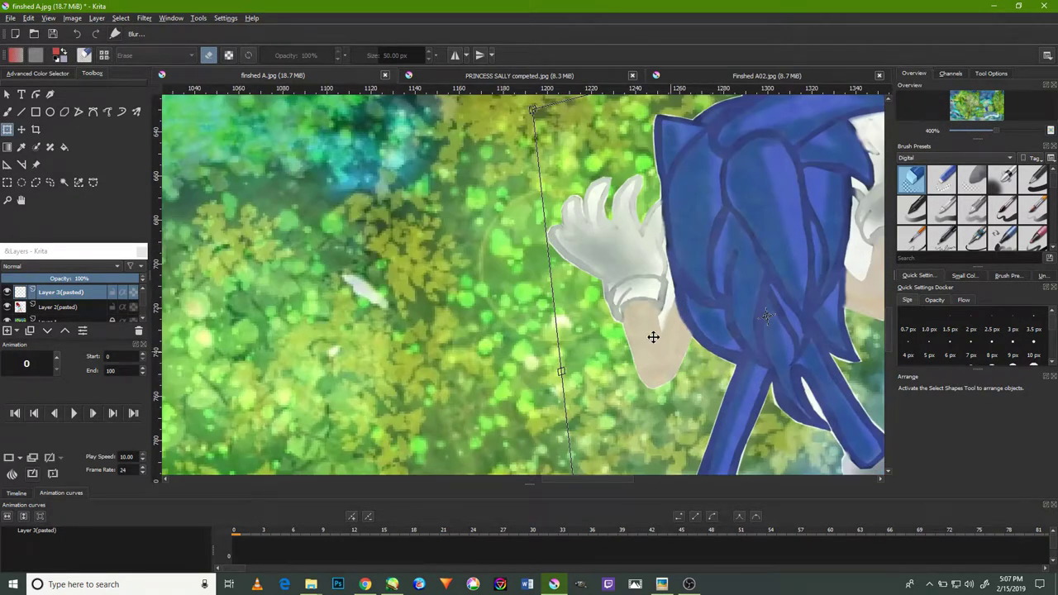
key("Return")
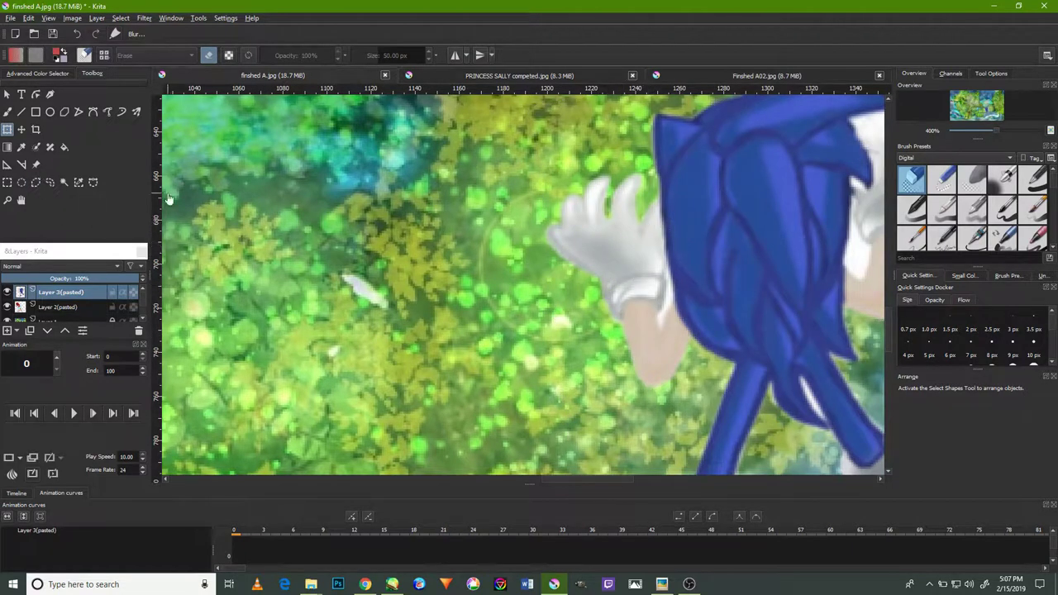
left_click(22, 129)
Shift the Sonic figure about 90 px to the left
left_click_drag(746, 217, 671, 220)
scroll(672, 220, "down", 1)
scroll(682, 206, "down", 2)
scroll(685, 199, "down", 1)
scroll(694, 184, "up", 2)
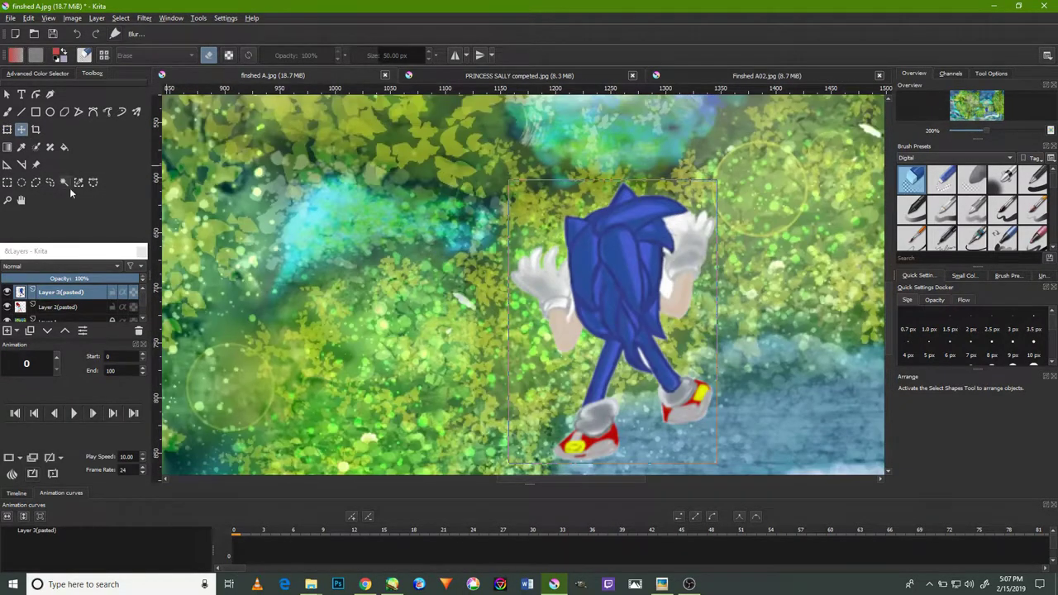
Skew Sonic's top edge and rotate him slightly counter-clockwise
left_click(7, 129)
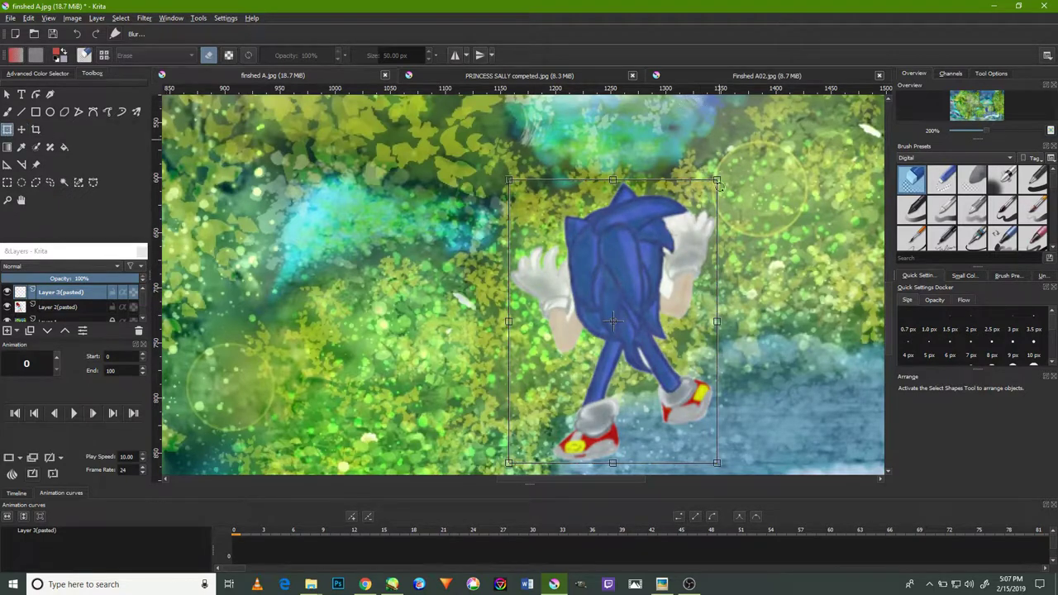
left_click_drag(692, 179, 675, 190)
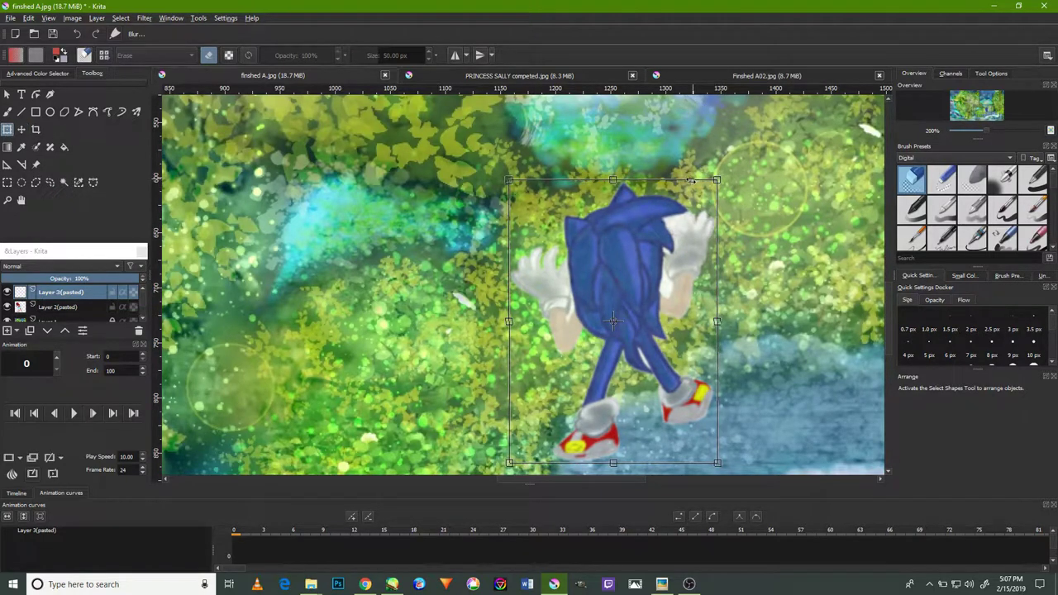
left_click_drag(534, 179, 540, 180)
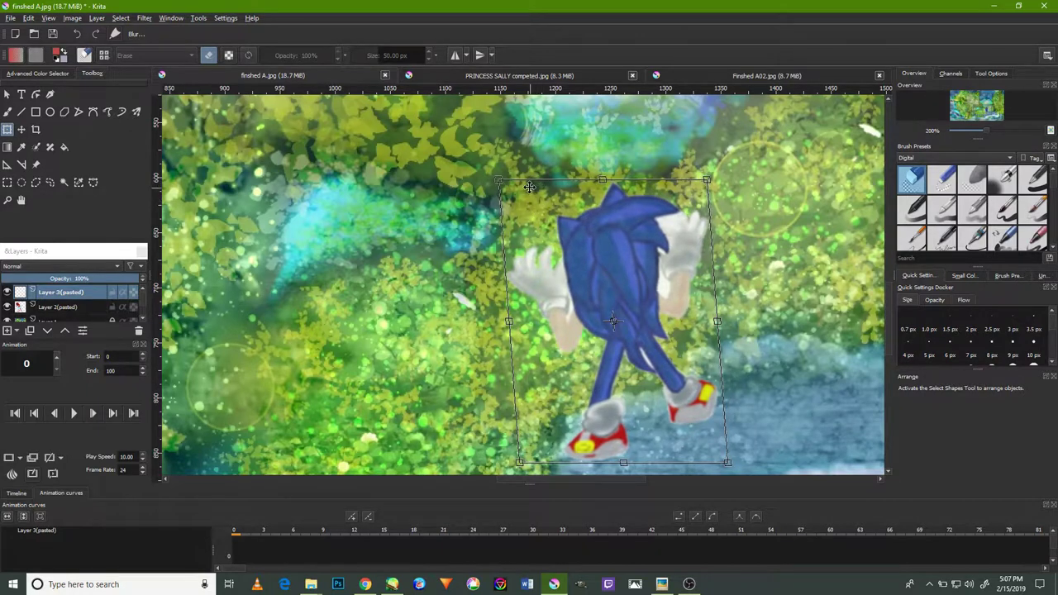
left_click_drag(531, 179, 525, 187)
left_click_drag(513, 241, 512, 256)
scroll(516, 256, "down", 4)
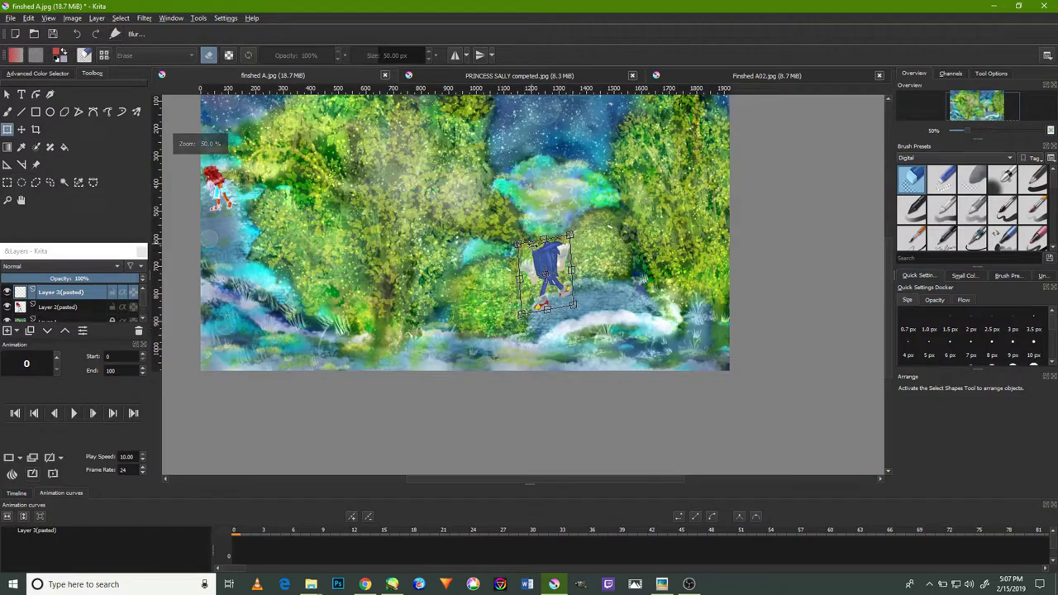
Enlarge Sonic a little from his corner, making him wider and taller
left_click_drag(574, 305, 581, 304)
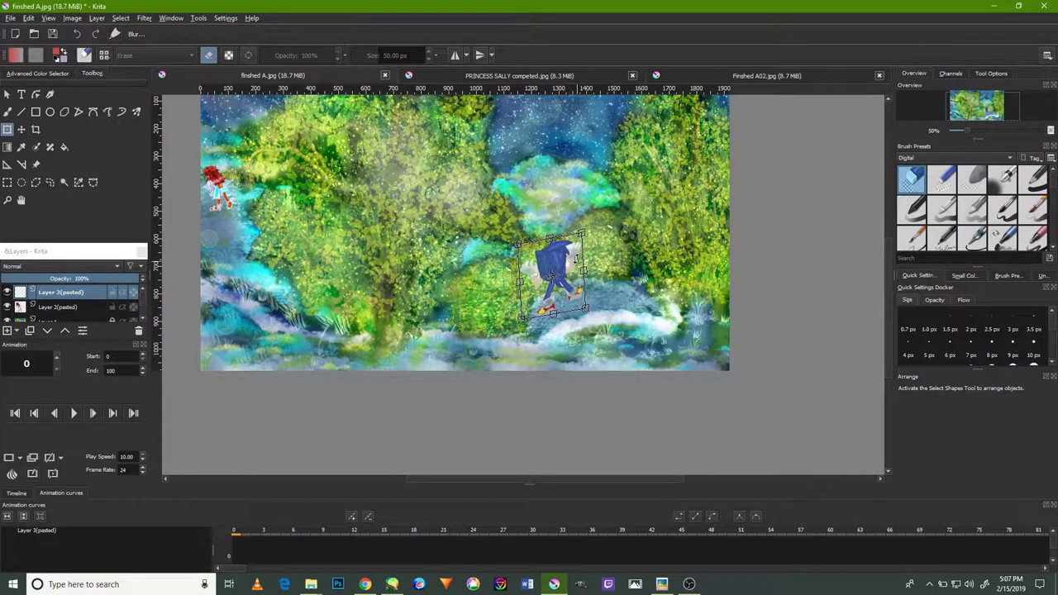
scroll(537, 297, "up", 3)
left_click_drag(582, 217, 592, 220)
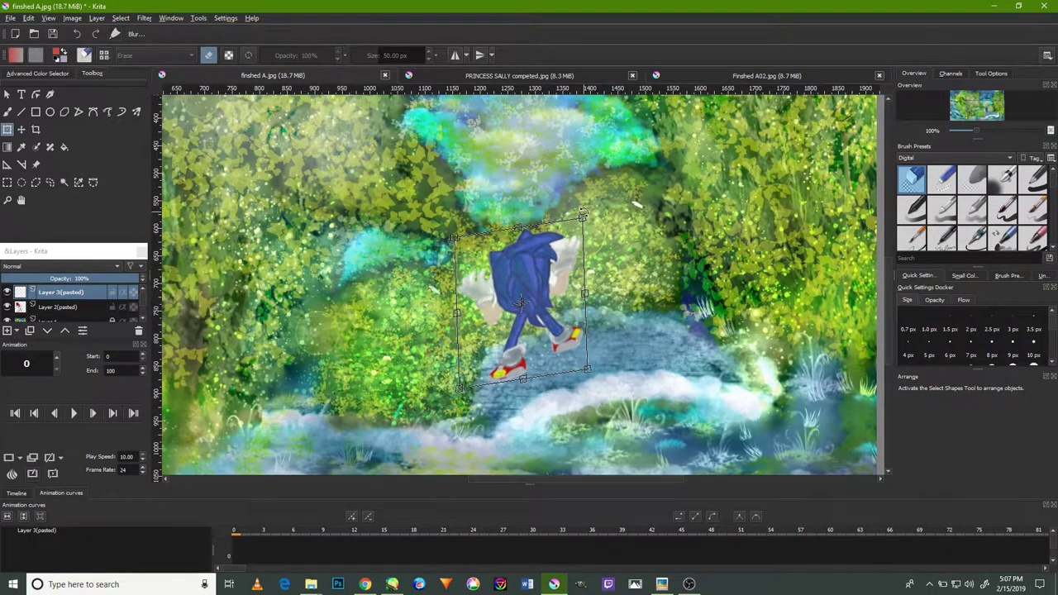
scroll(592, 220, "down", 1)
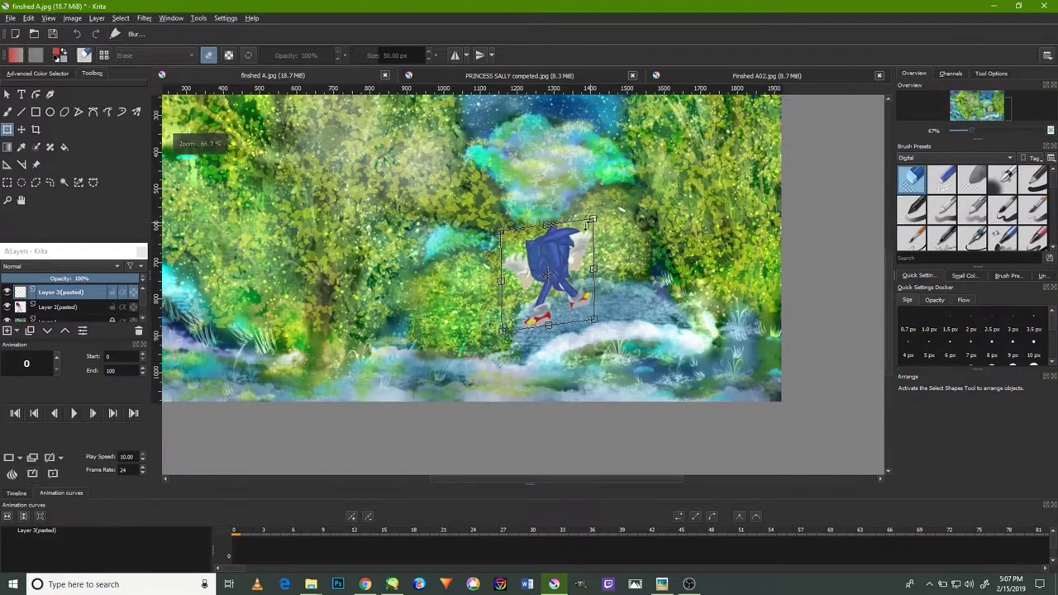
scroll(591, 221, "down", 1)
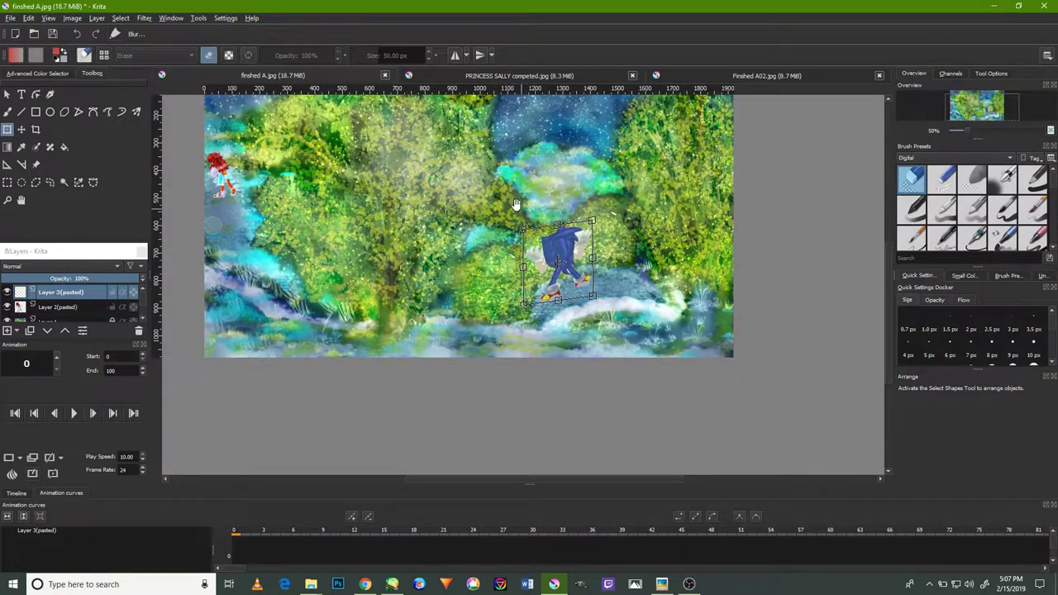
left_click_drag(513, 204, 591, 272)
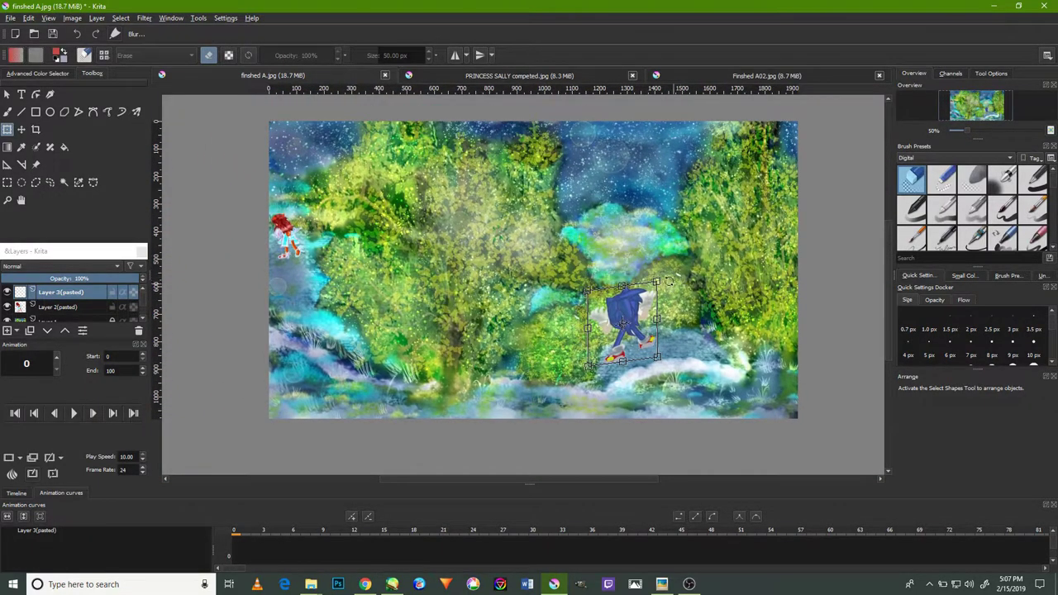
scroll(621, 322, "up", 3)
Move Sonic about 40 px left on the path
left_click_drag(613, 351, 579, 349)
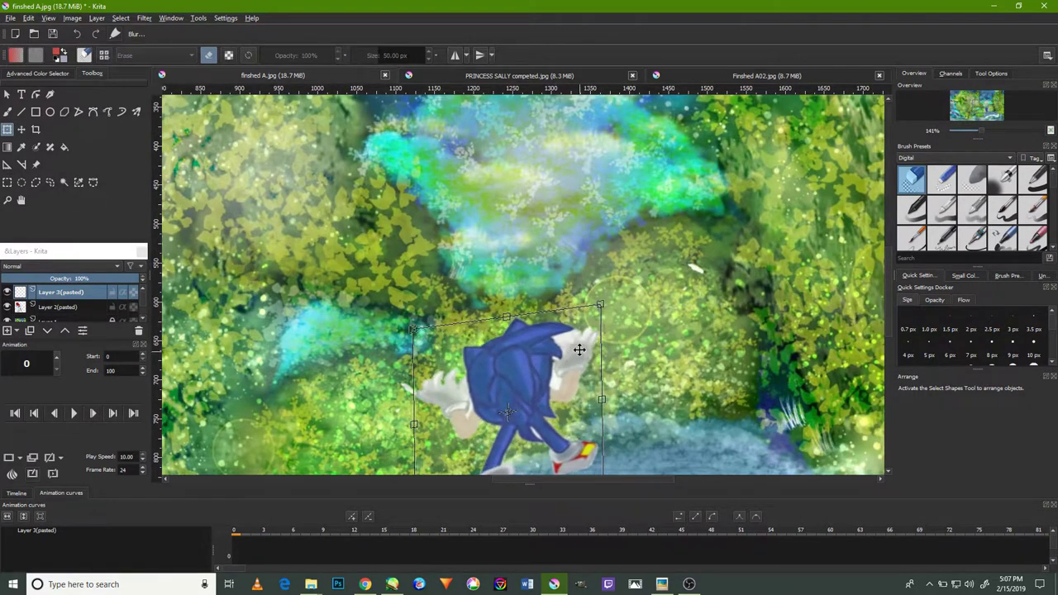
scroll(560, 325, "up", 1)
scroll(558, 339, "up", 1)
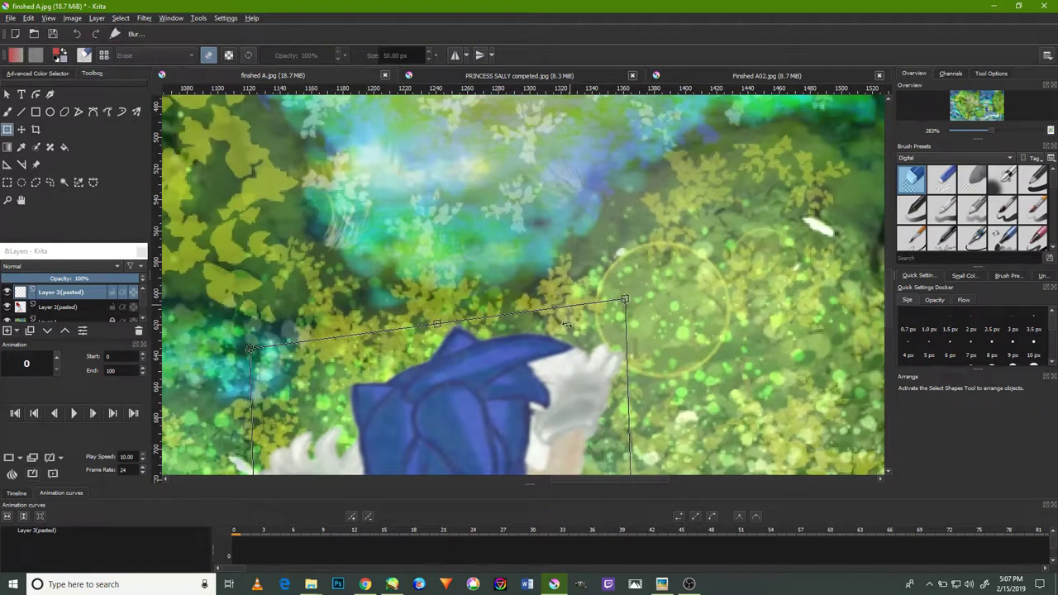
scroll(558, 355, "down", 2)
scroll(570, 389, "down", 2)
scroll(578, 409, "down", 1)
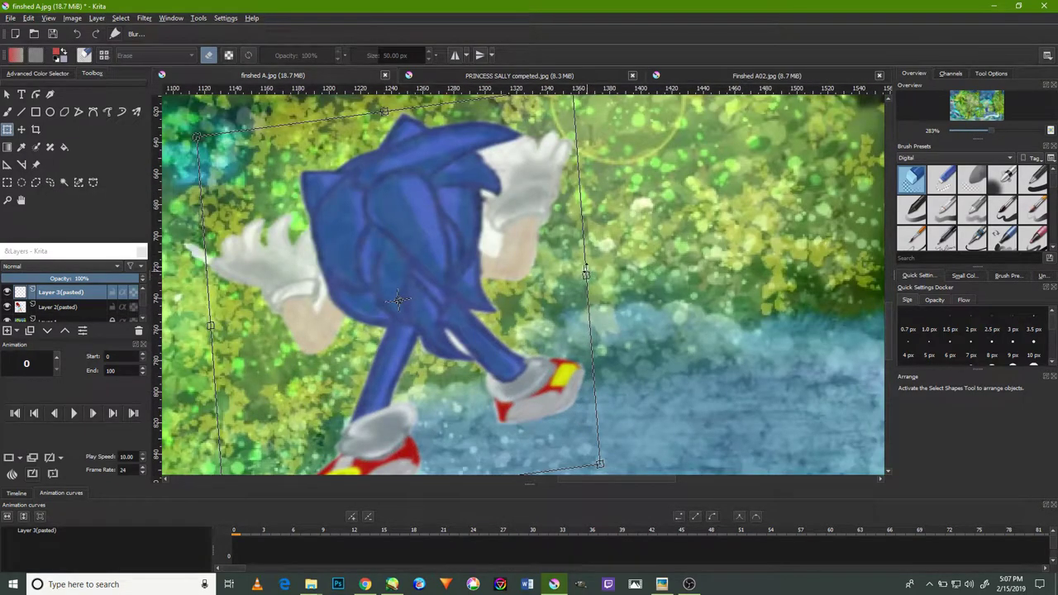
left_click_drag(619, 232, 639, 250)
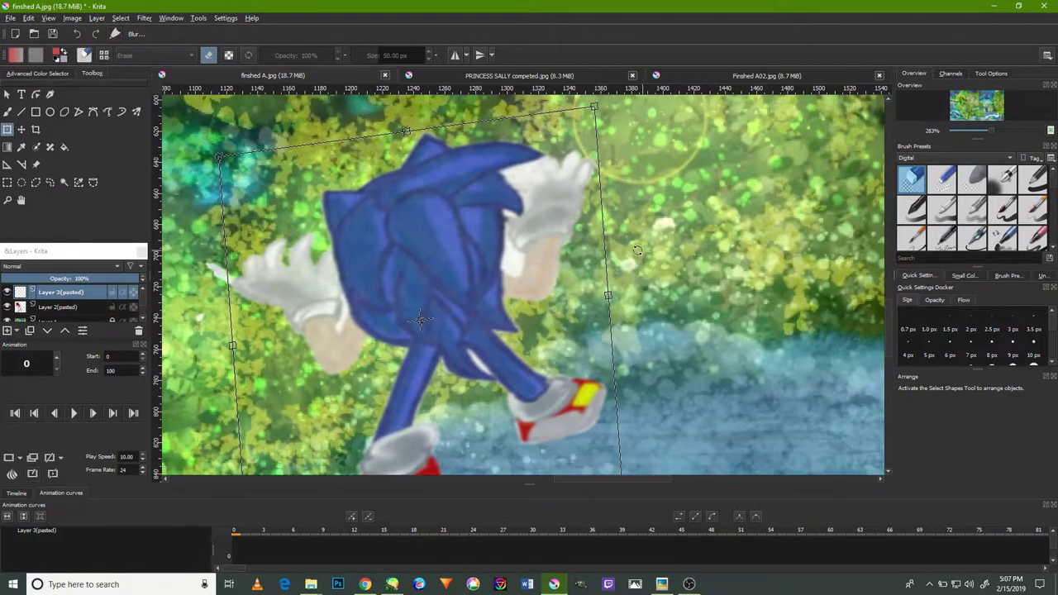
scroll(581, 231, "down", 5)
scroll(582, 232, "down", 1)
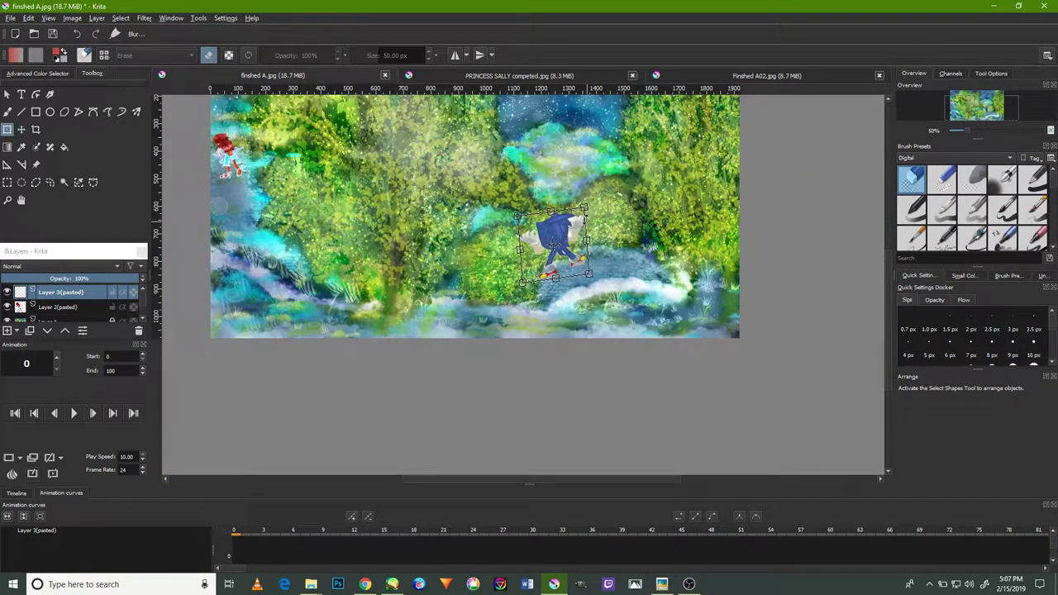
Nudge Sonic slightly down-left, apply the transform, and pick a normal painting brush
left_click_drag(568, 242, 566, 244)
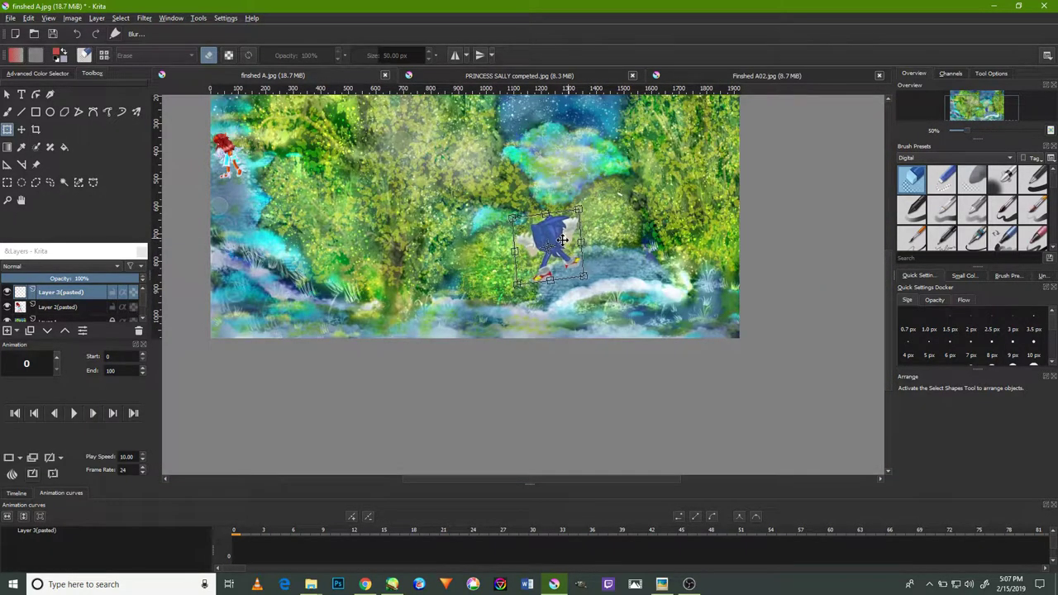
scroll(661, 252, "up", 1)
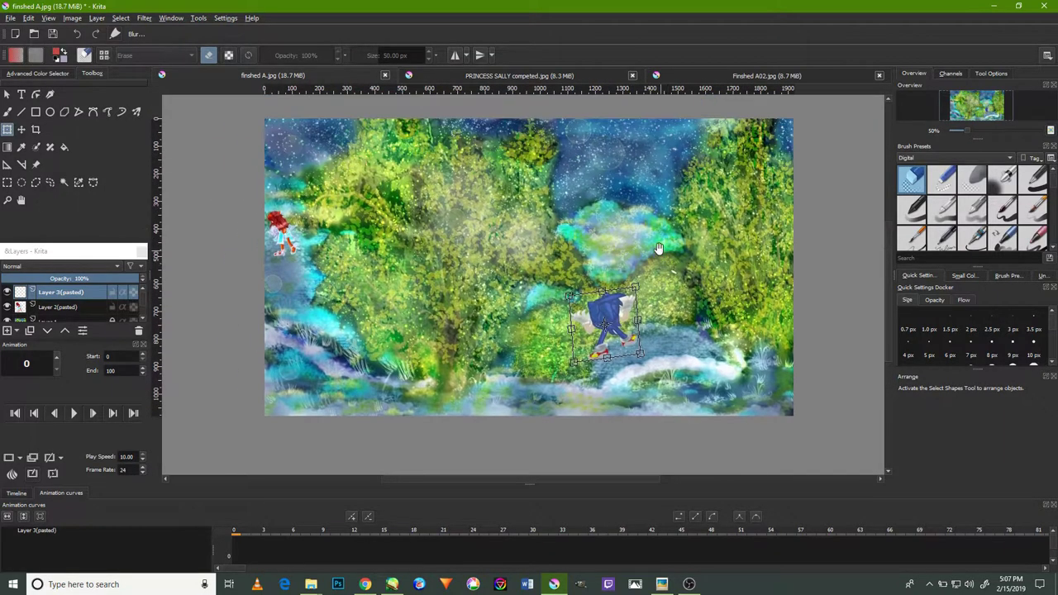
key("Return")
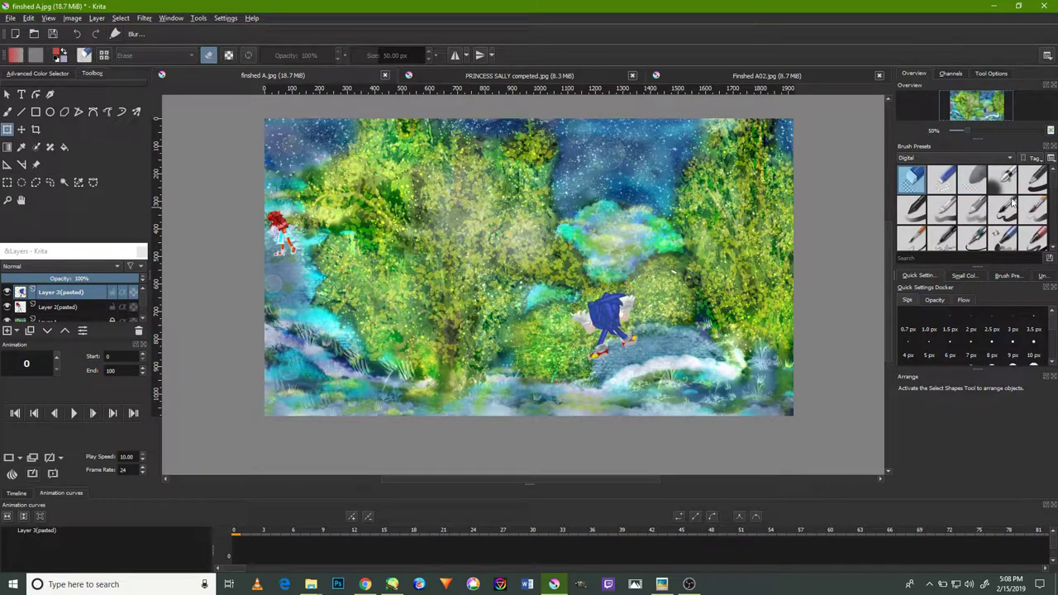
left_click(1029, 187)
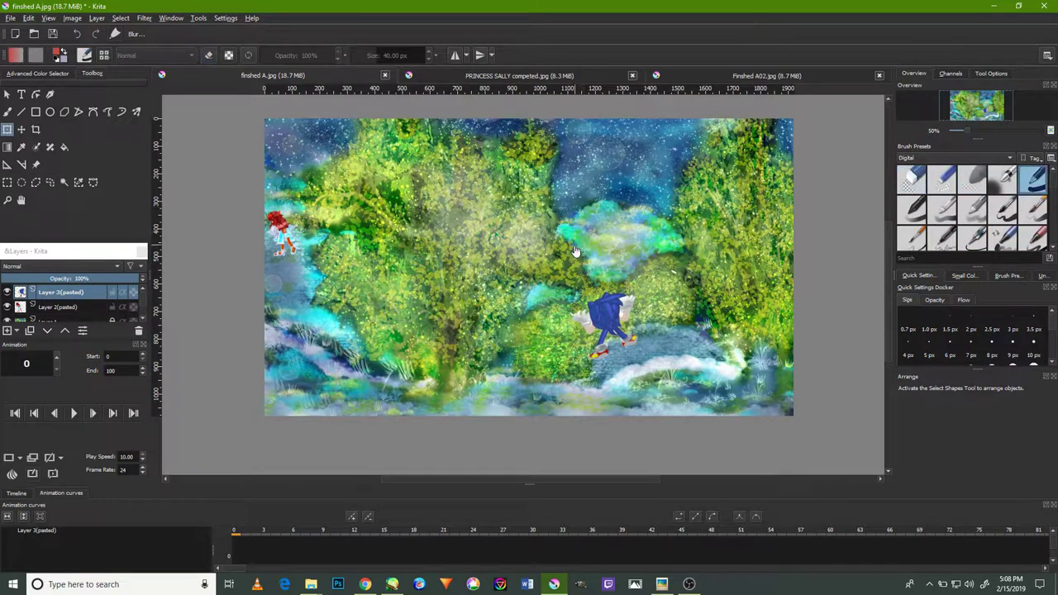
Add a new layer above Sonic and set up a 28 px straight-line brush
left_click(8, 331)
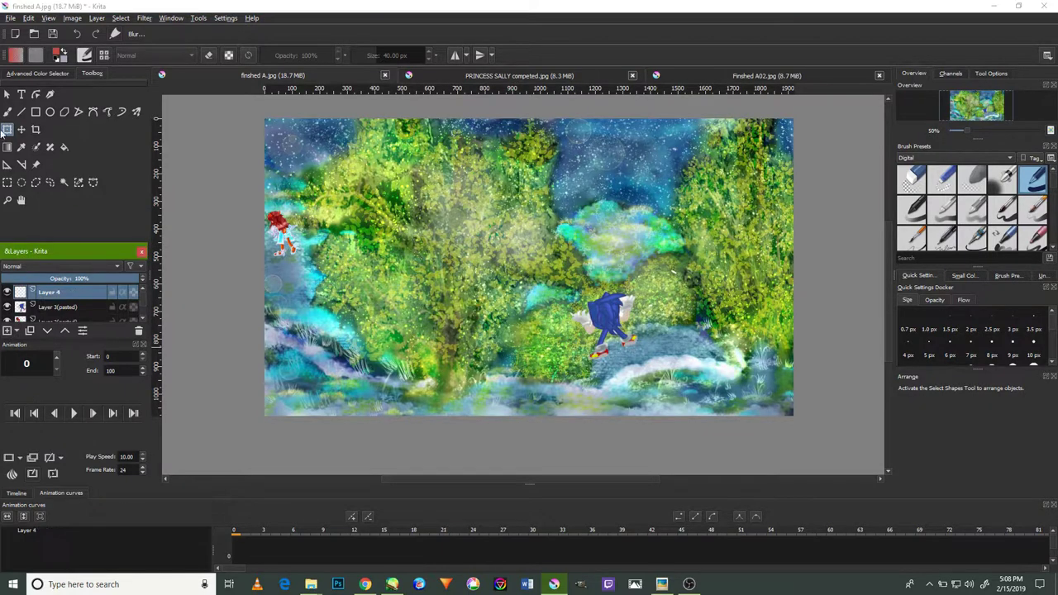
left_click(7, 111)
scroll(743, 256, "up", 1)
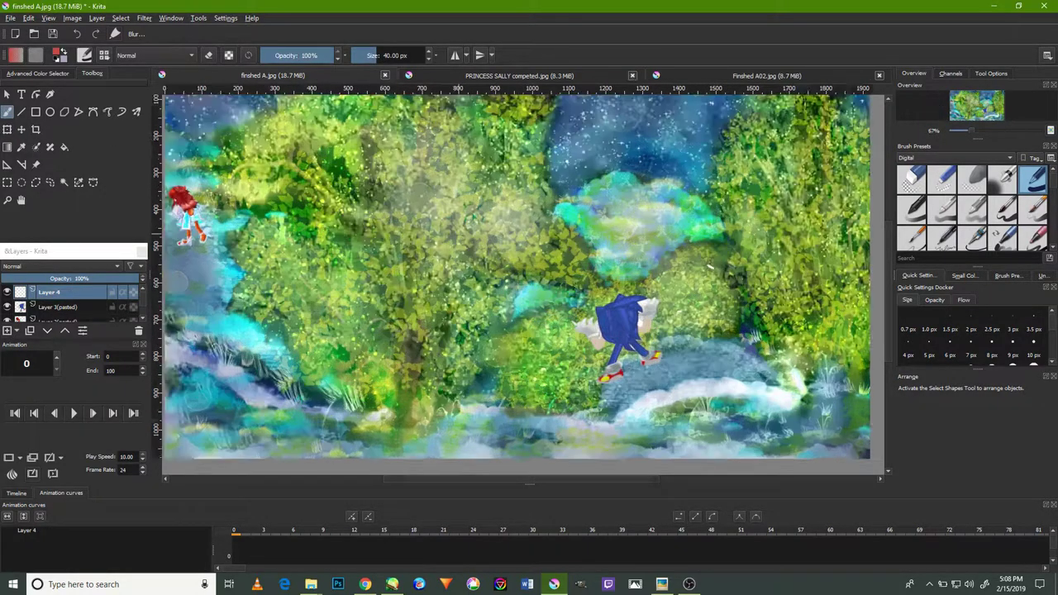
scroll(760, 258, "up", 1)
key("bracketleft")
left_click(22, 112)
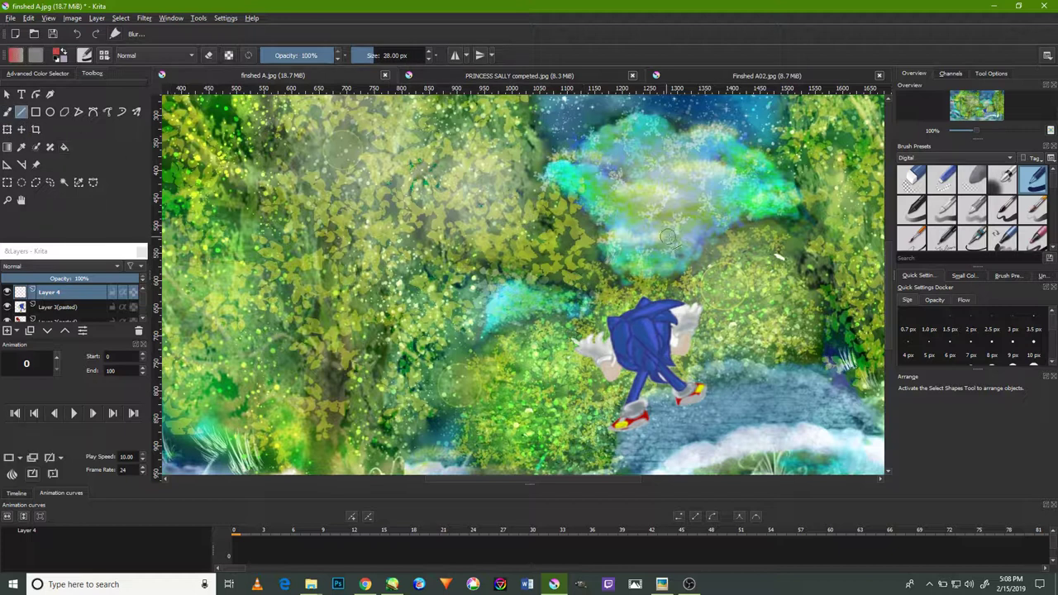
Undo a red test line and change the paint colour to white
left_click_drag(625, 247, 864, 322)
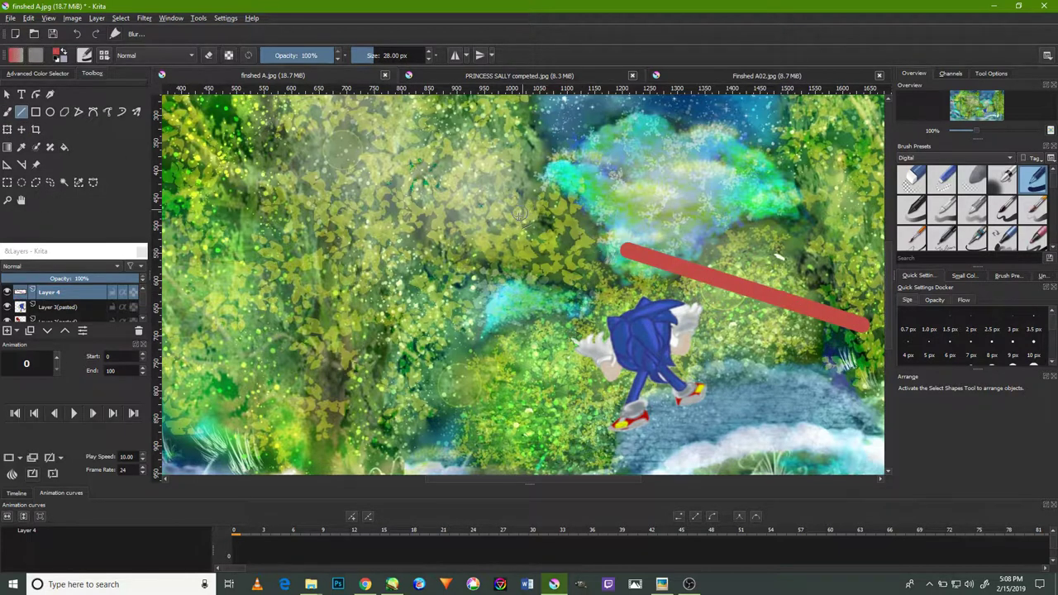
key("ctrl+z")
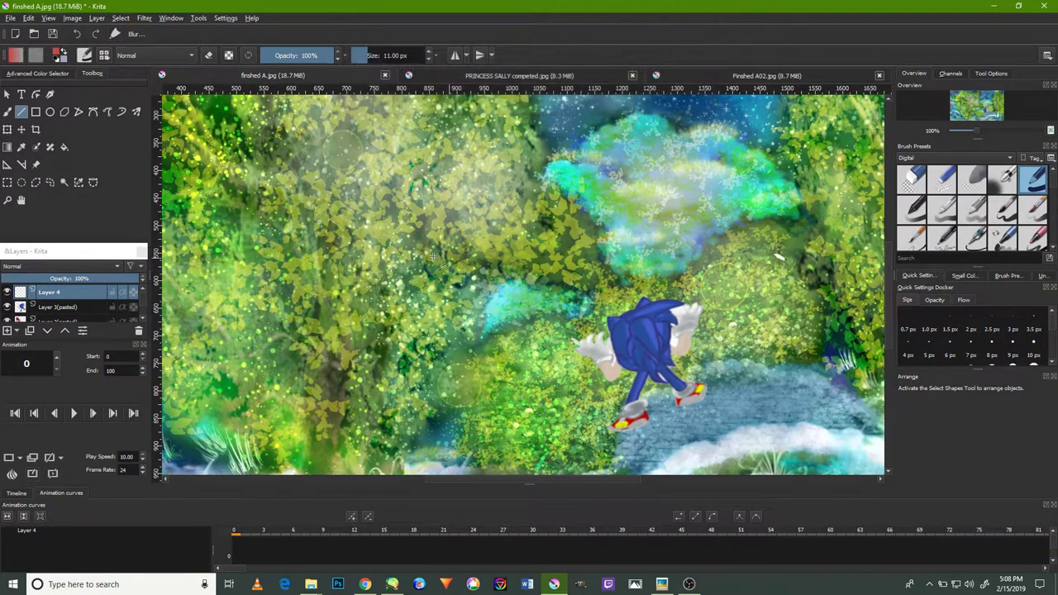
left_click(51, 75)
left_click_drag(73, 137, 54, 146)
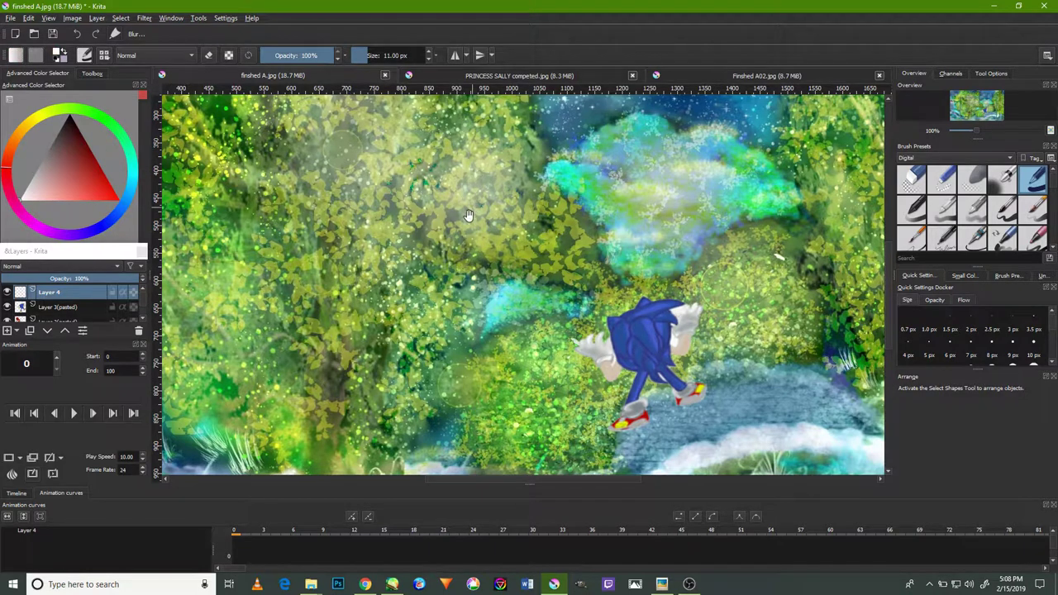
Draw a white straight line starting from Sally toward Sonic
left_click_drag(468, 215, 598, 280)
mouse_move(666, 352)
left_mouse_down()
mouse_move(753, 306)
mouse_move(811, 335)
mouse_move(308, 225)
left_mouse_up()
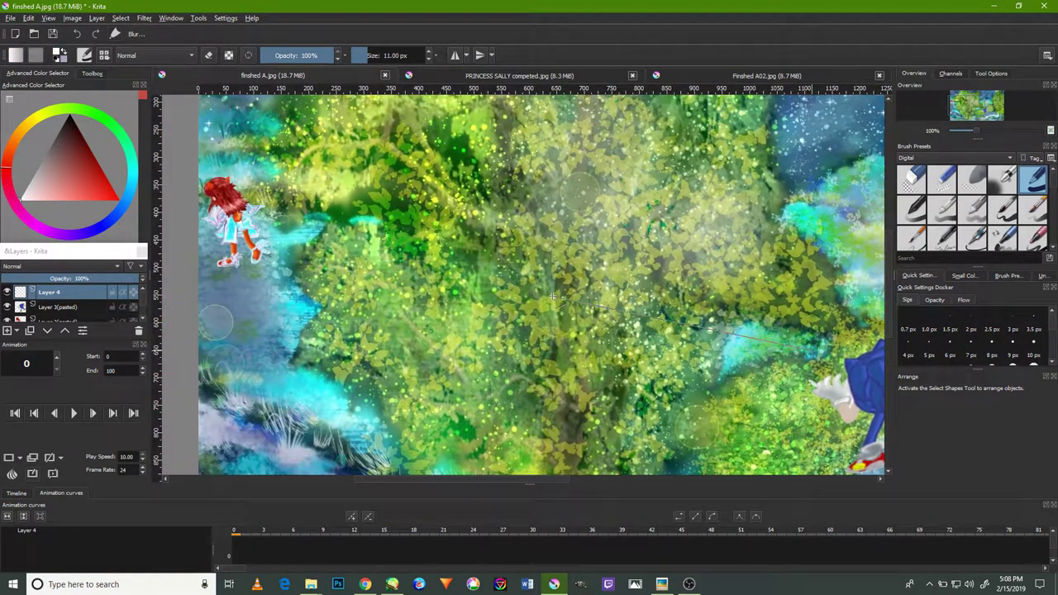
left_click_drag(271, 216, 266, 214)
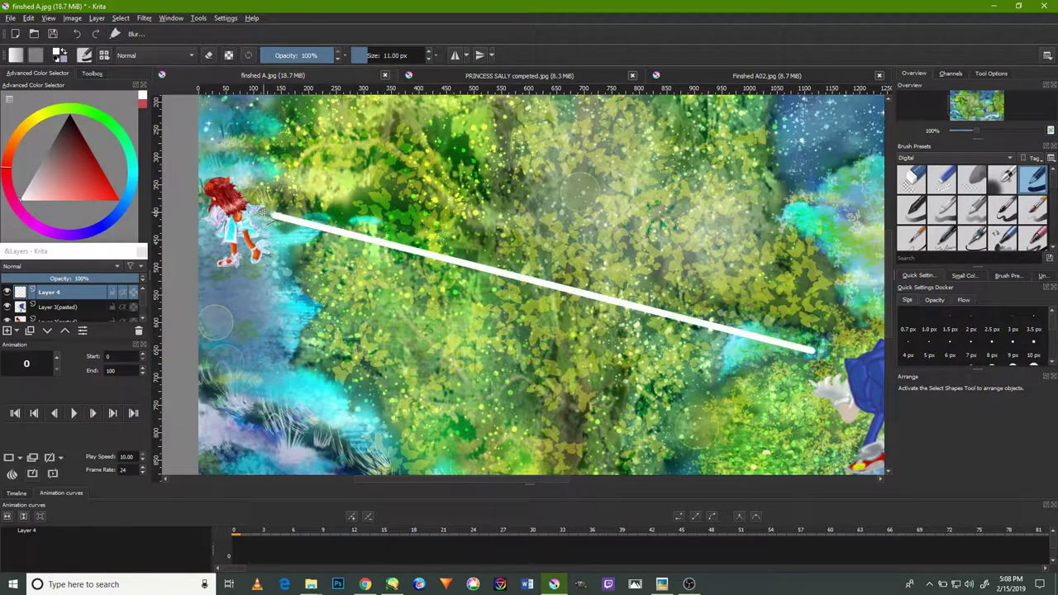
scroll(616, 346, "down", 2)
scroll(617, 345, "up", 3)
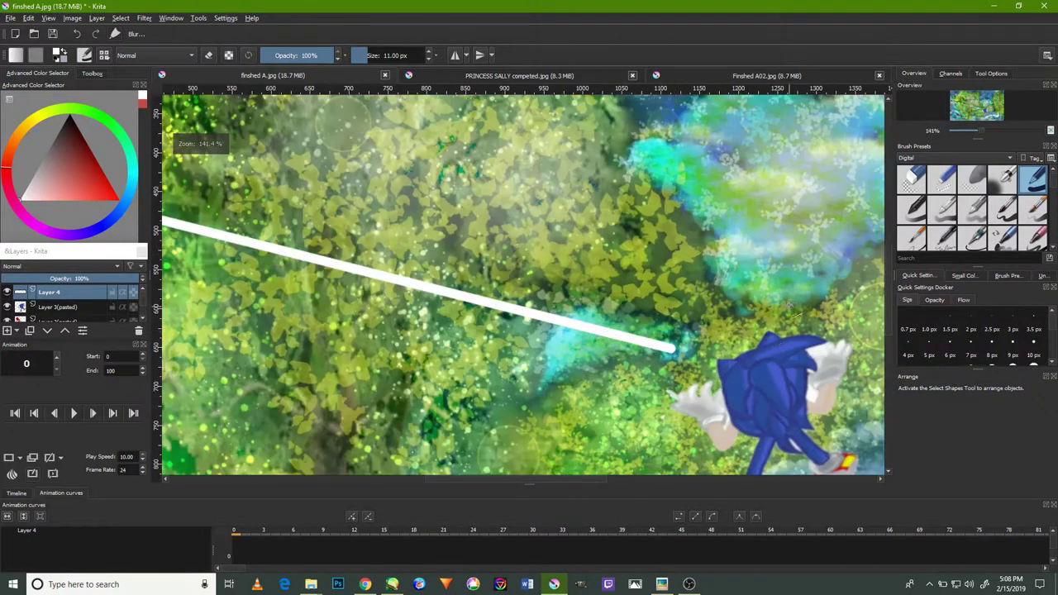
scroll(616, 346, "up", 2)
Extend the white line to Sonic and reselect Layer 3(pasted)
left_click_drag(617, 345, 698, 356)
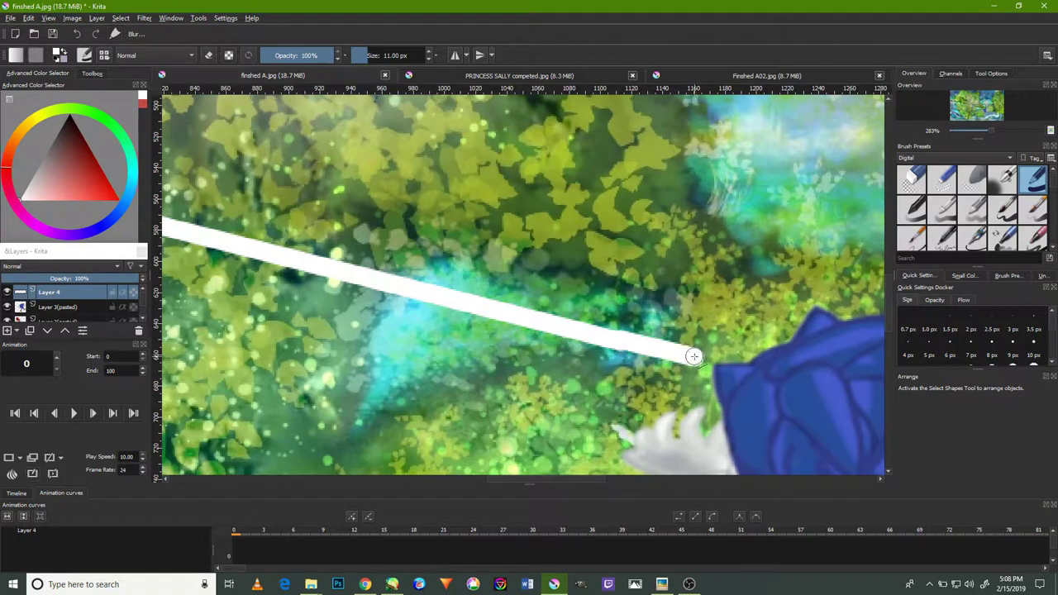
scroll(697, 357, "down", 5)
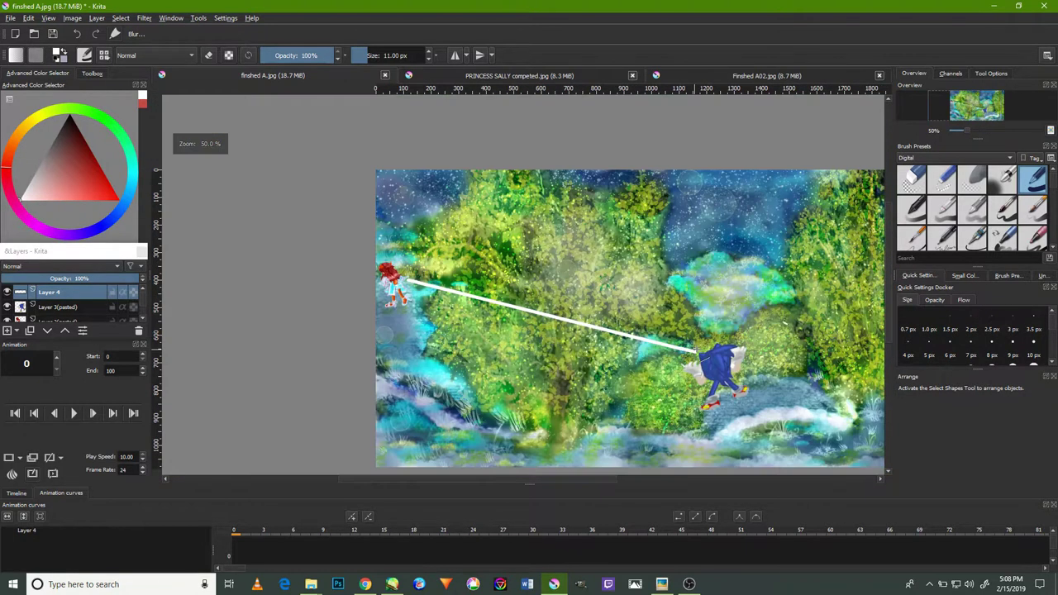
left_click(69, 308)
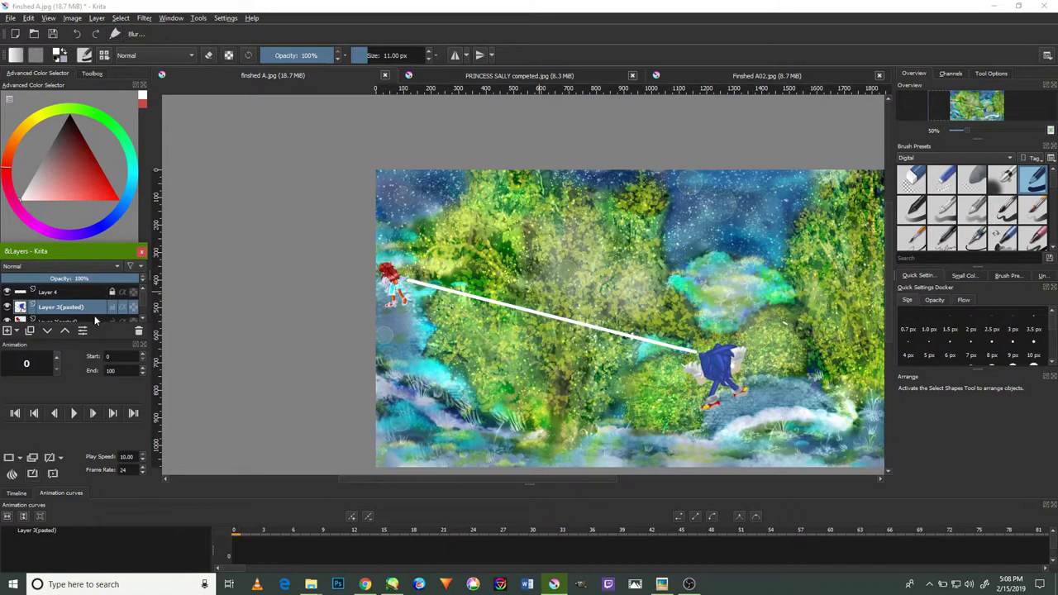
left_click(92, 73)
Move Sonic slightly lower and to the left with the Move tool
left_click(22, 130)
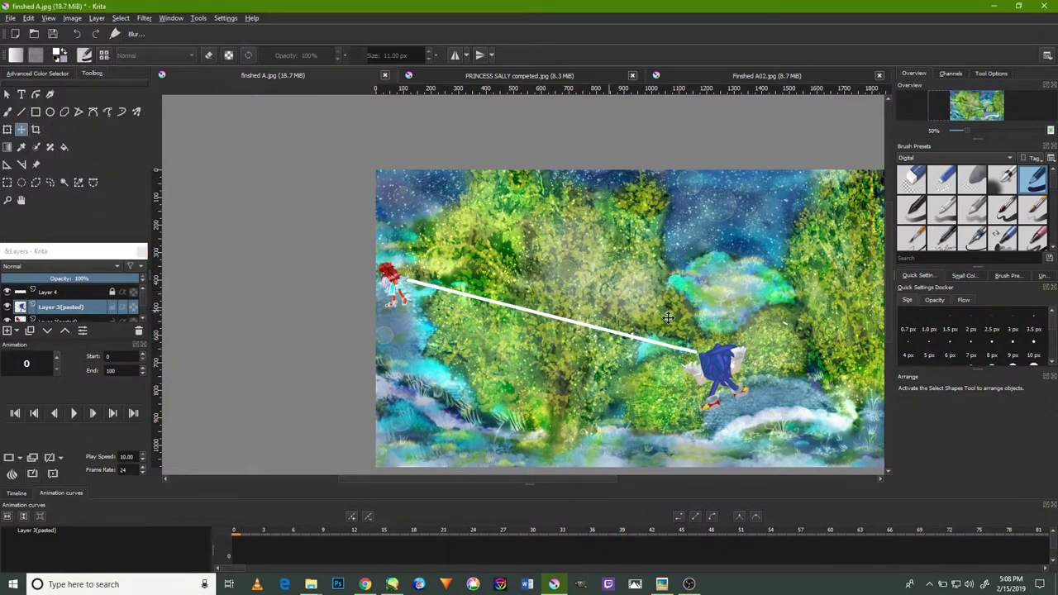
left_click_drag(717, 361, 716, 376)
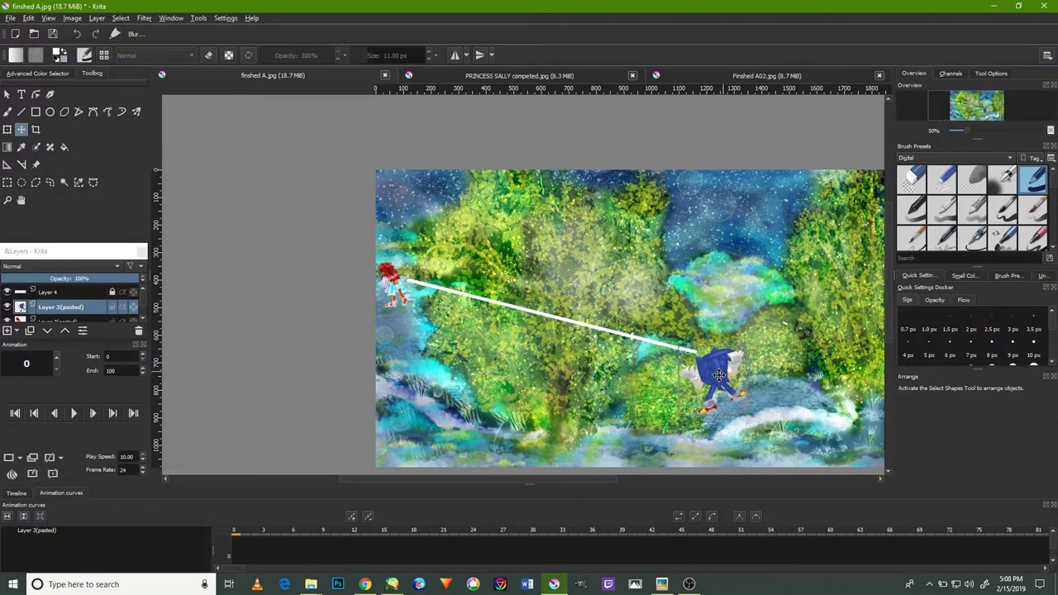
scroll(717, 376, "up", 3)
scroll(750, 372, "down", 3)
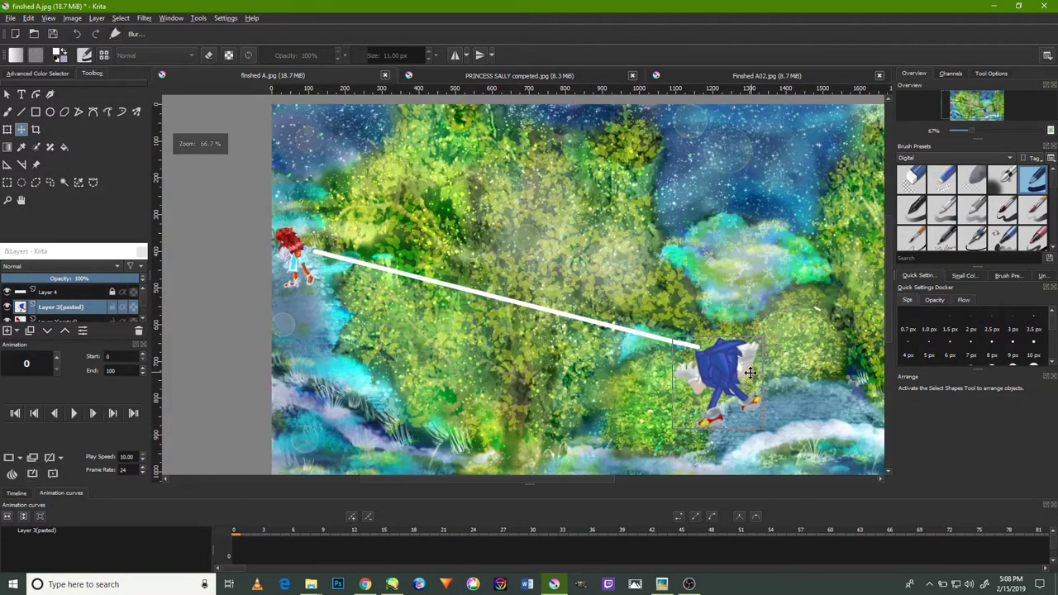
scroll(751, 376, "up", 2)
scroll(750, 379, "up", 1)
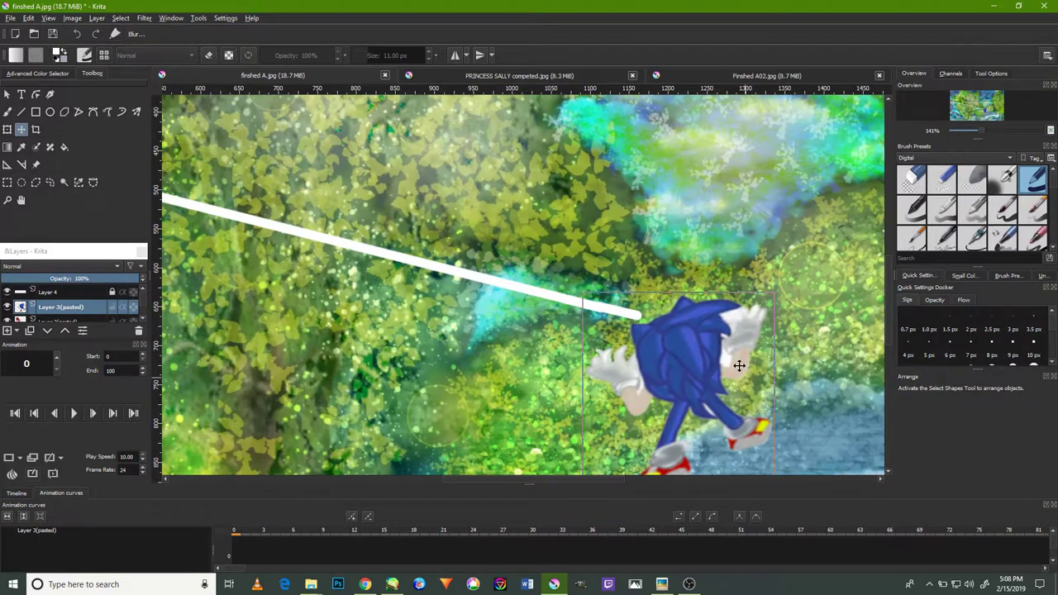
Pan around the canvas to check Sonic's new placement
left_click_drag(783, 338, 766, 285)
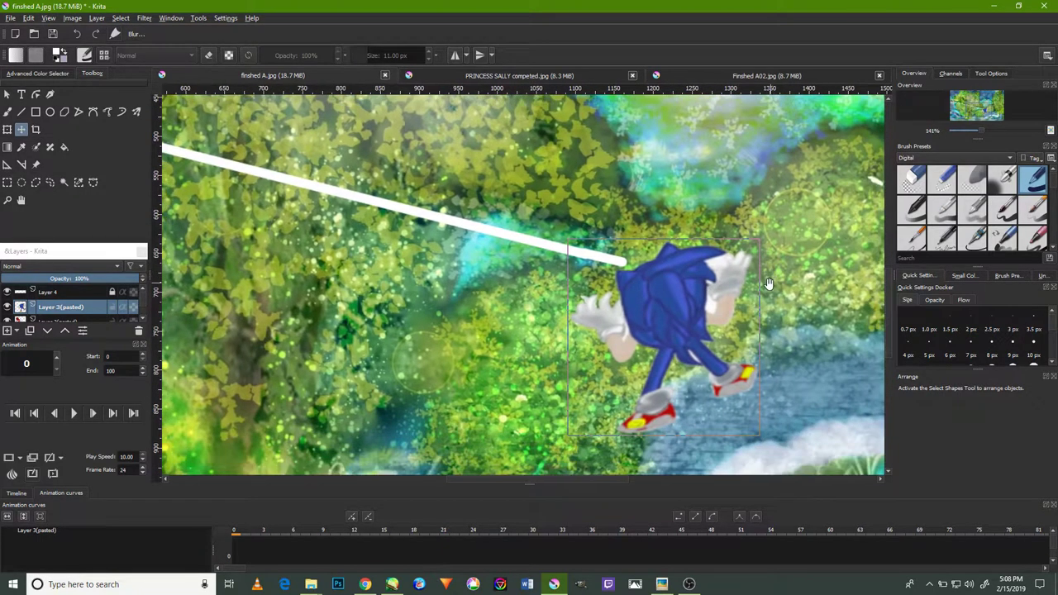
mouse_move(622, 348)
left_mouse_down()
mouse_move(682, 337)
mouse_move(709, 347)
left_mouse_up()
mouse_move(596, 390)
left_mouse_down()
mouse_move(636, 400)
mouse_move(644, 420)
mouse_move(602, 387)
mouse_move(635, 375)
mouse_move(639, 329)
left_mouse_up()
left_click_drag(704, 346, 397, 280)
left_click_drag(592, 328, 412, 328)
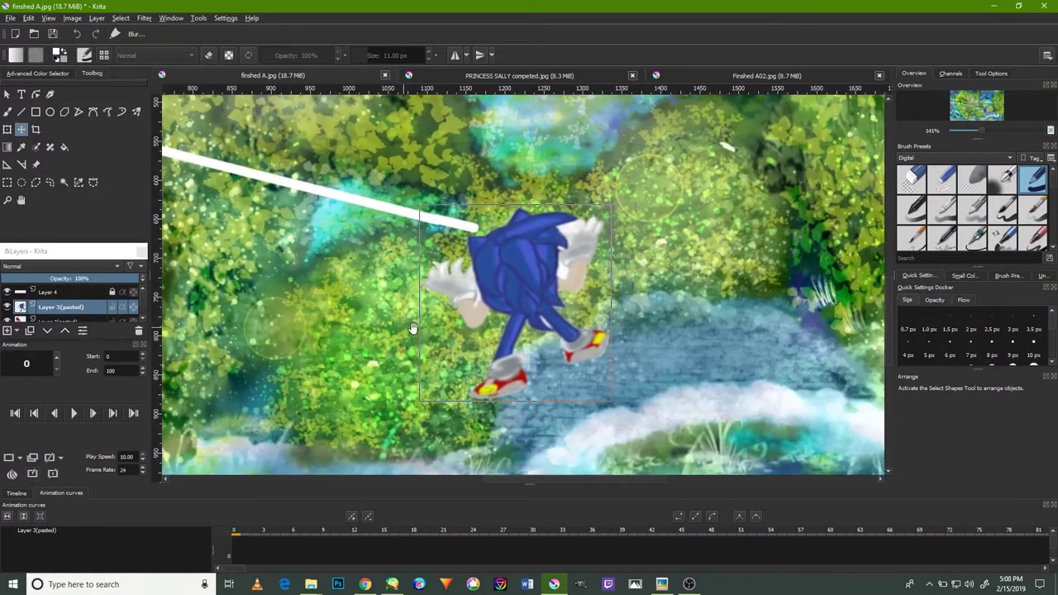
left_click(35, 184)
Lasso the white patch beside Sonic's glove and cut it out
scroll(599, 270, "up", 3)
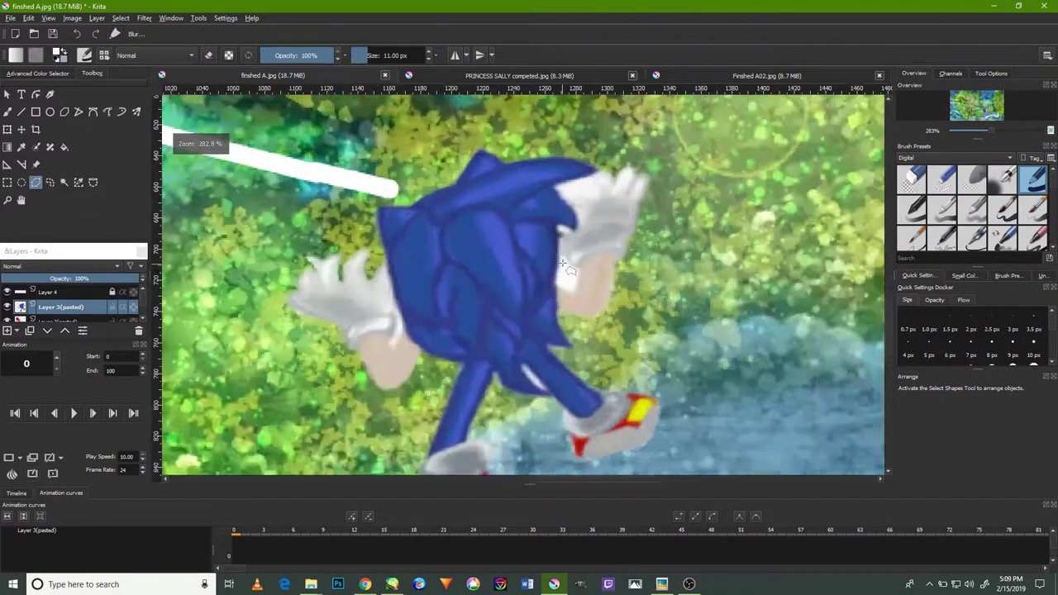
scroll(559, 248, "up", 2)
scroll(554, 240, "up", 1)
mouse_move(550, 223)
left_mouse_down()
mouse_move(554, 347)
mouse_move(580, 368)
mouse_move(603, 362)
mouse_move(616, 308)
mouse_move(576, 276)
mouse_move(550, 225)
left_mouse_up()
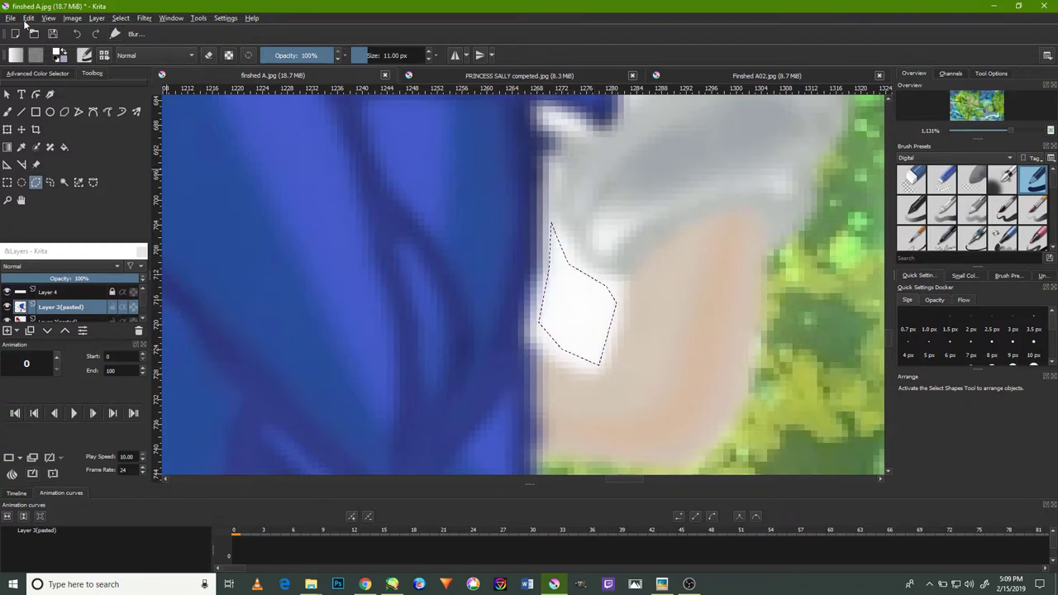
left_click(28, 17)
left_click(58, 56)
Outline the leftover patch by the glove and cut it from Sonic's layer
scroll(265, 198, "down", 8)
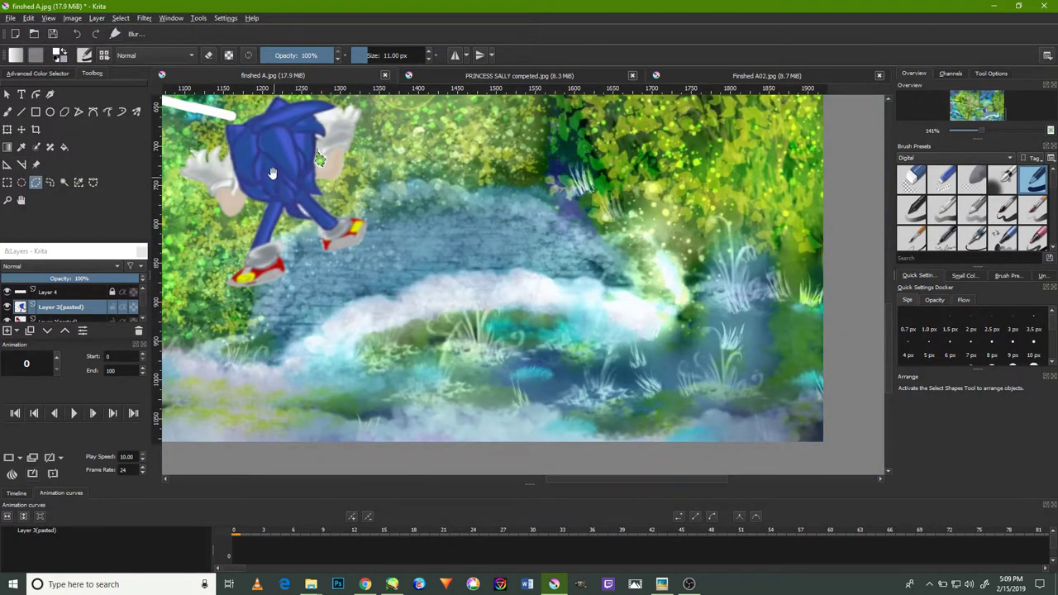
scroll(294, 206, "up", 1)
scroll(330, 206, "up", 1)
scroll(383, 206, "up", 1)
scroll(382, 207, "up", 5)
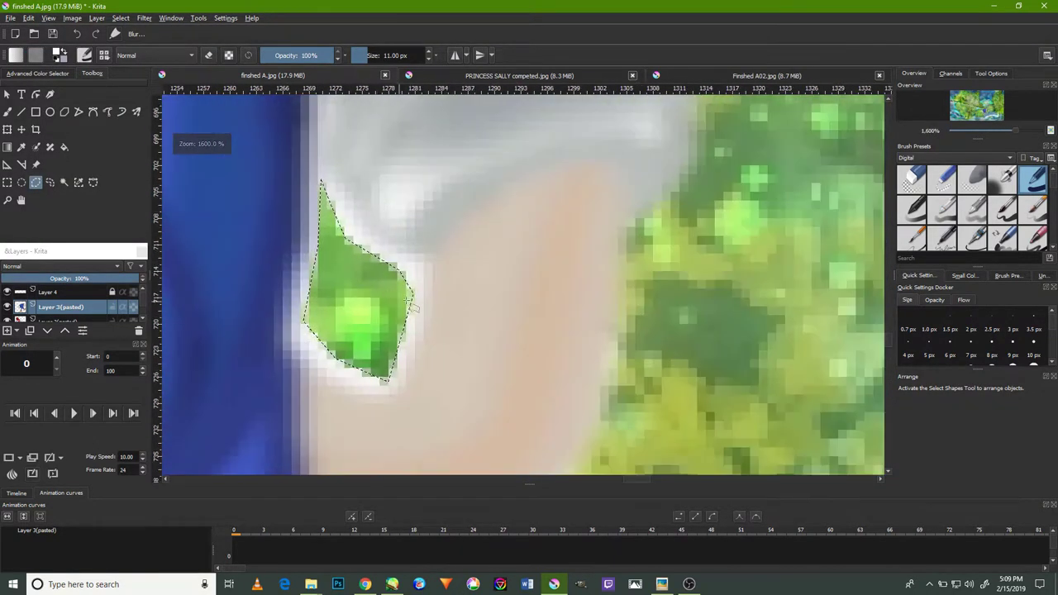
left_click_drag(419, 318, 398, 383)
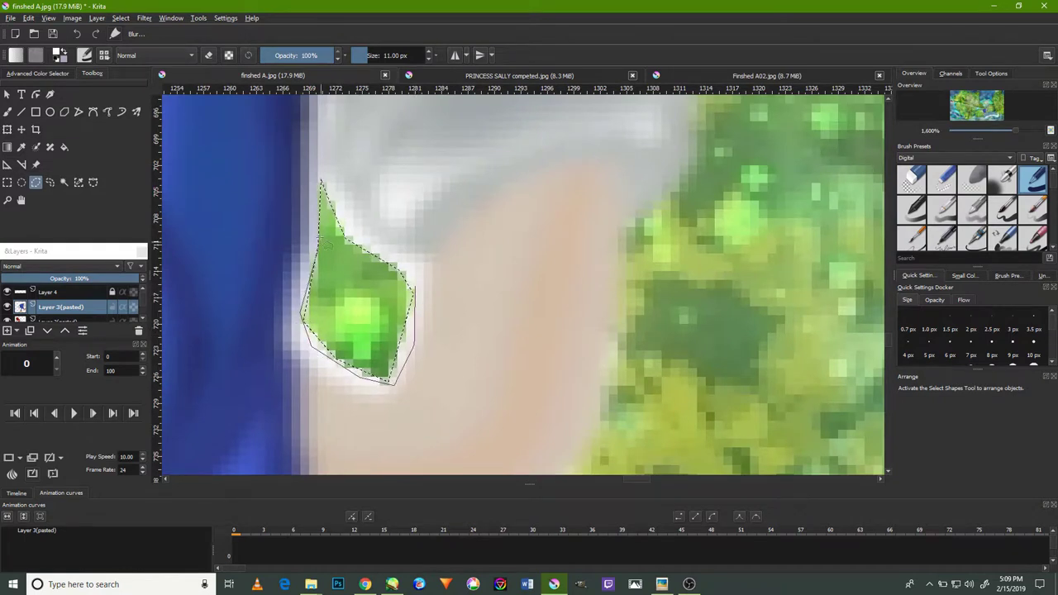
left_click_drag(345, 214, 385, 243)
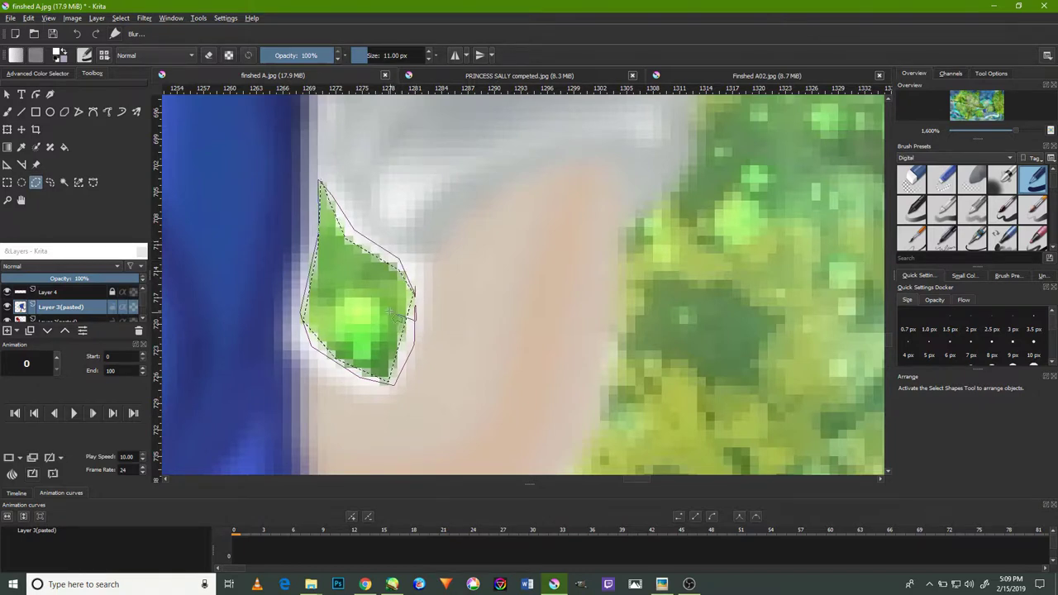
left_click(66, 17)
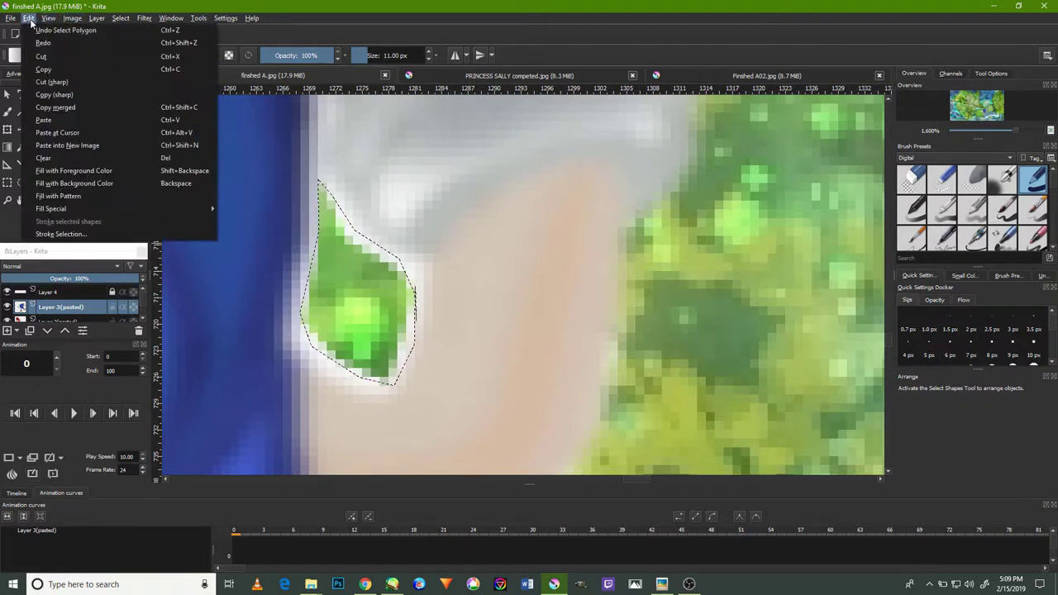
left_click(53, 56)
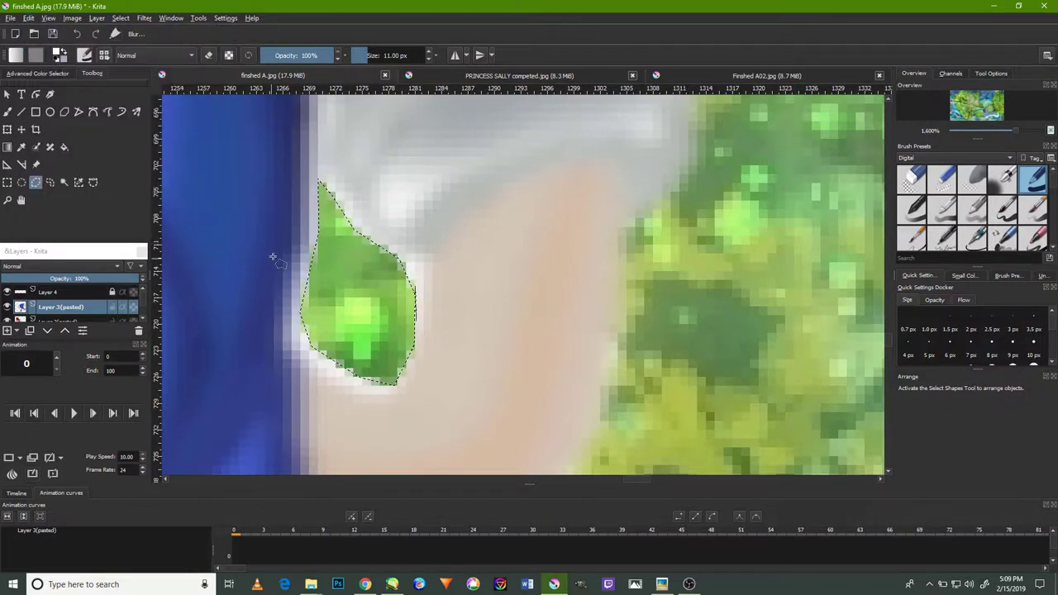
scroll(240, 241, "down", 5)
scroll(239, 241, "down", 2)
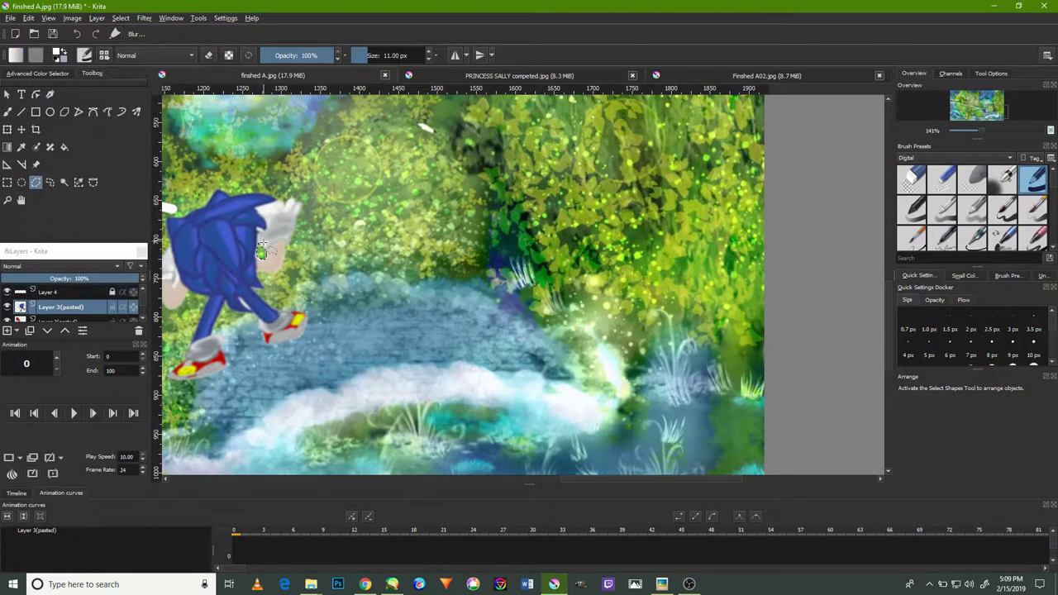
left_click_drag(263, 244, 381, 257)
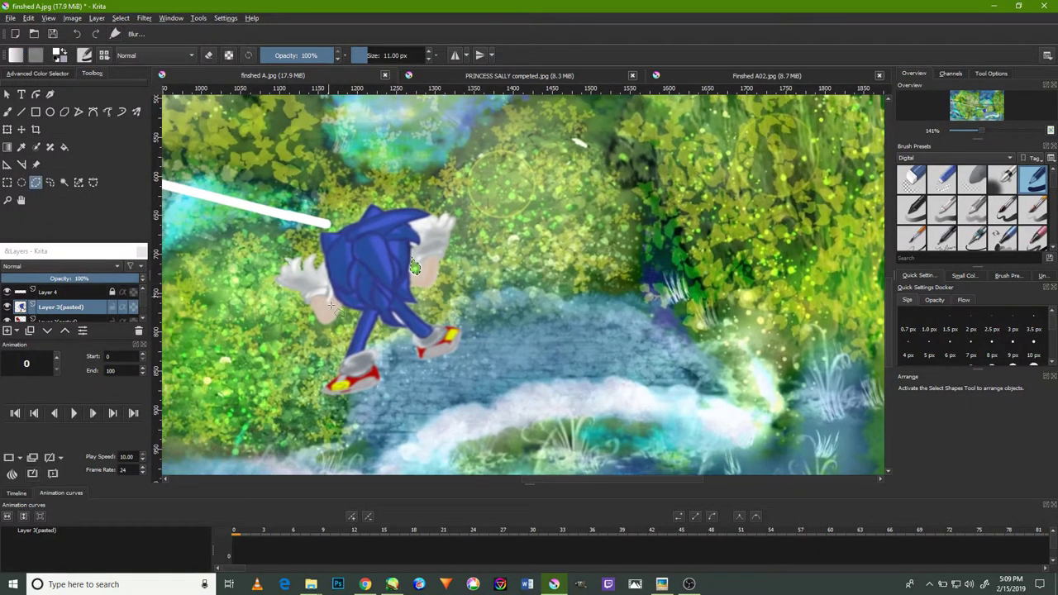
Select the remaining white sliver beside the glove and cut it away
scroll(330, 247, "up", 5)
scroll(330, 190, "up", 2)
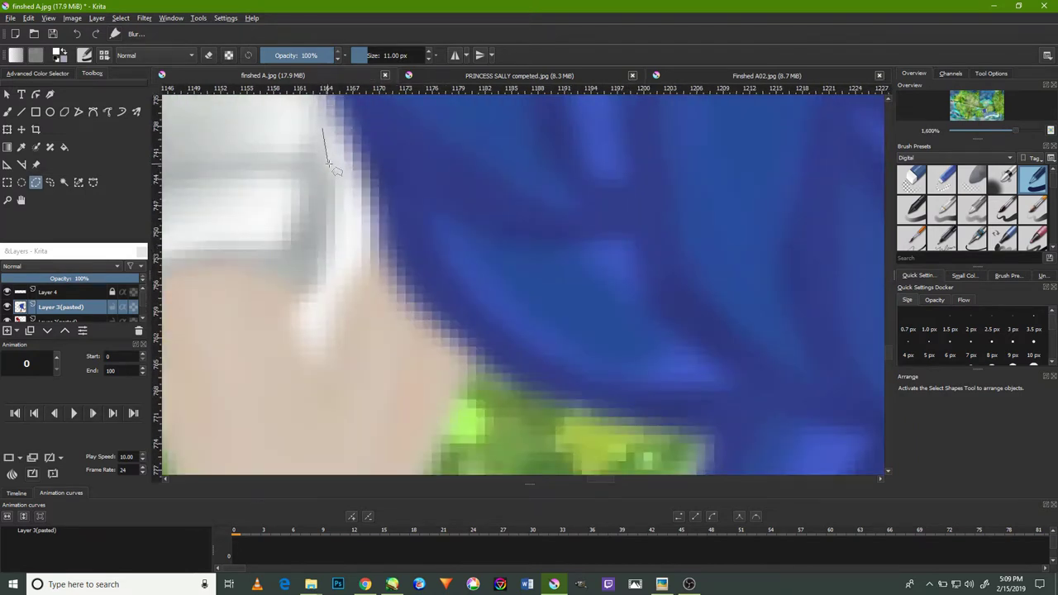
mouse_move(327, 225)
left_mouse_down()
mouse_move(306, 300)
mouse_move(312, 353)
mouse_move(381, 236)
mouse_move(360, 179)
left_mouse_up()
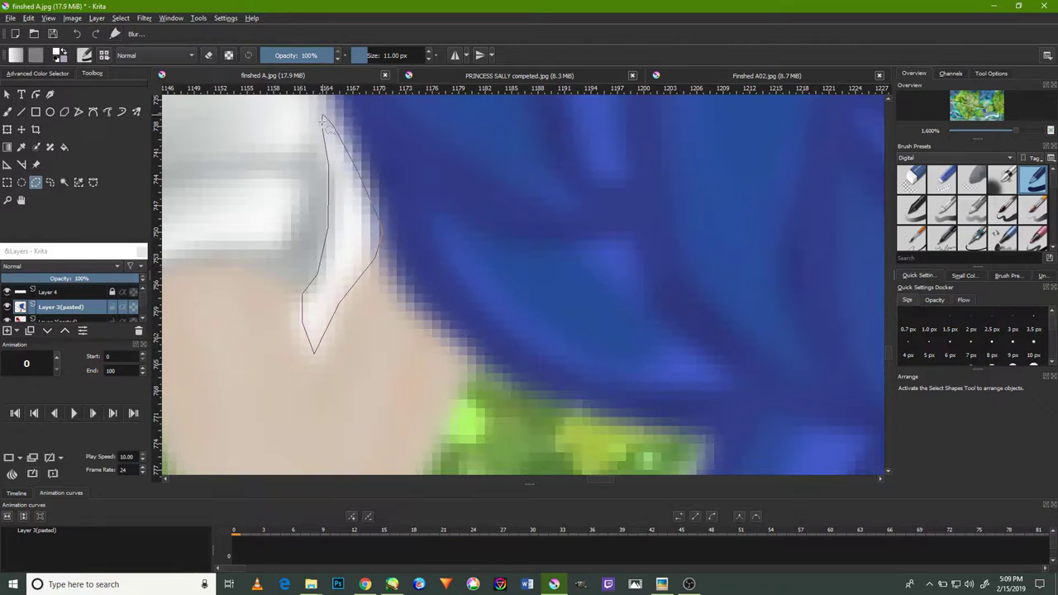
left_click_drag(334, 127, 329, 140)
scroll(332, 147, "down", 2)
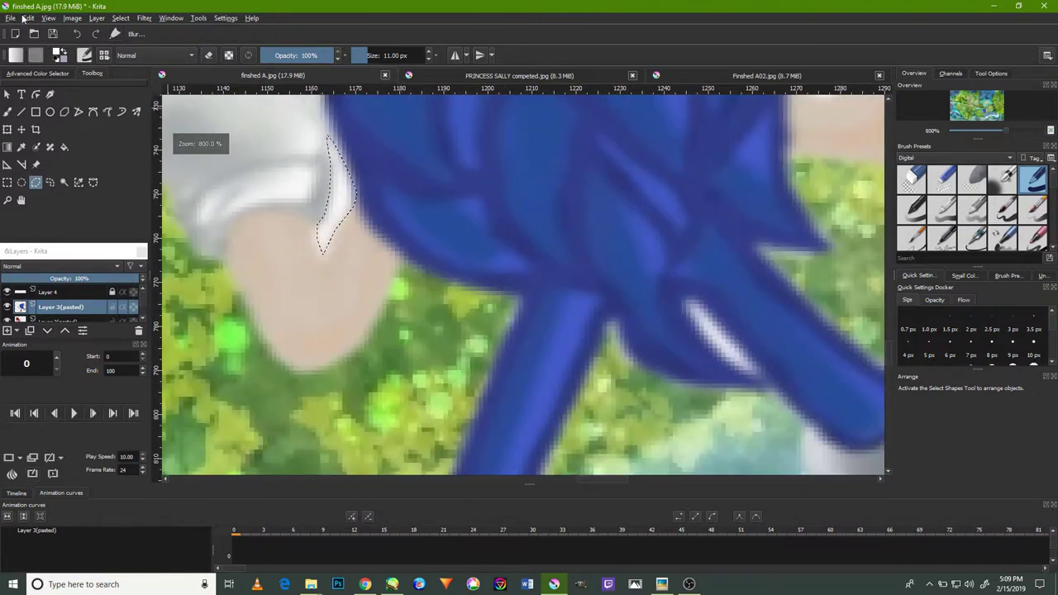
left_click(28, 17)
left_click(53, 55)
scroll(282, 180, "down", 5)
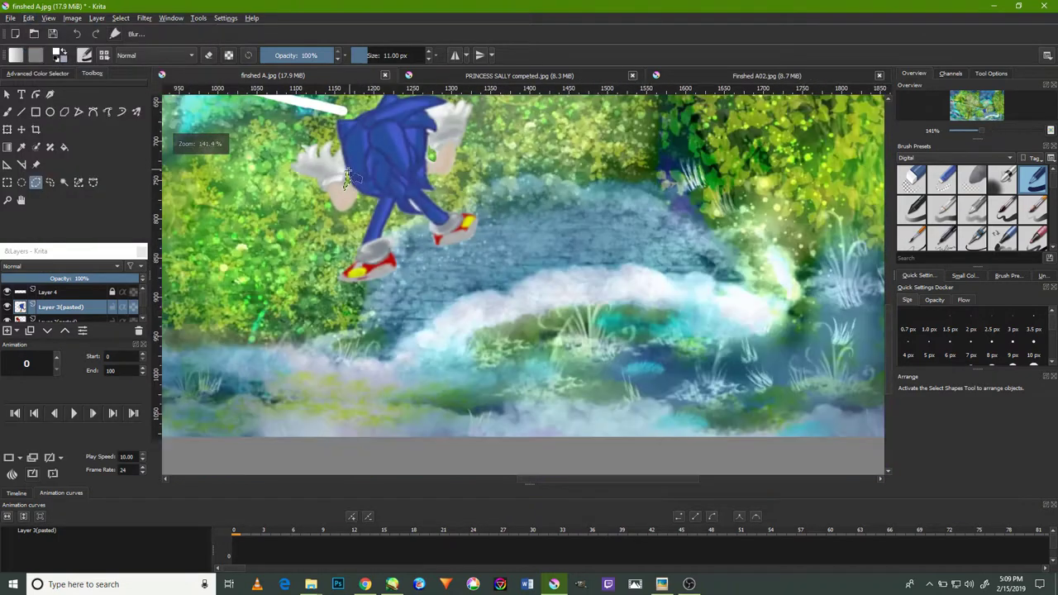
Pan along the white line from Sonic back to the red-haired character
mouse_move(369, 198)
left_mouse_down()
mouse_move(791, 312)
mouse_move(616, 309)
left_mouse_up()
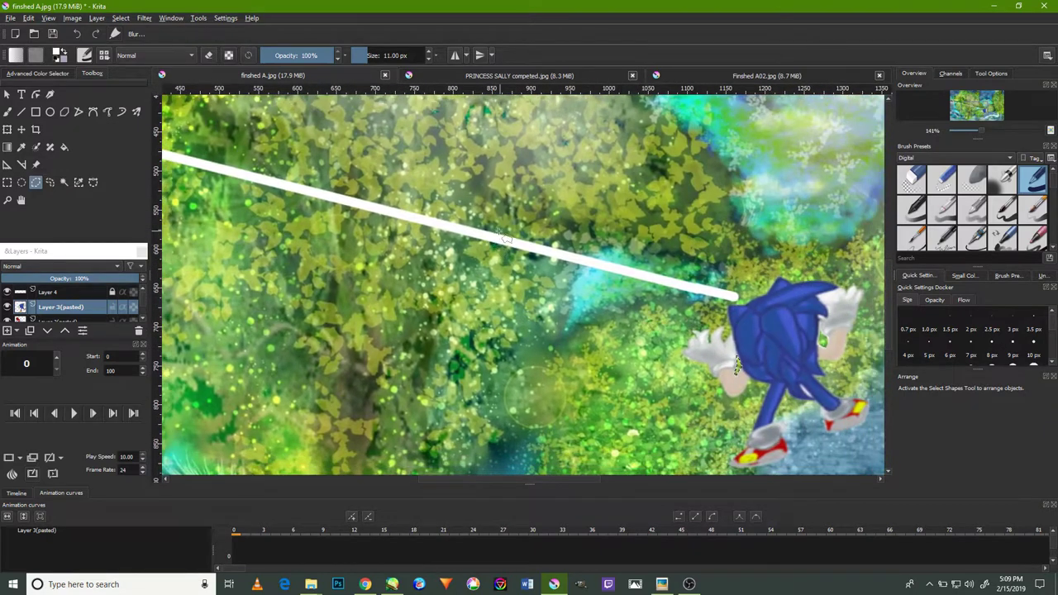
scroll(494, 245, "down", 2)
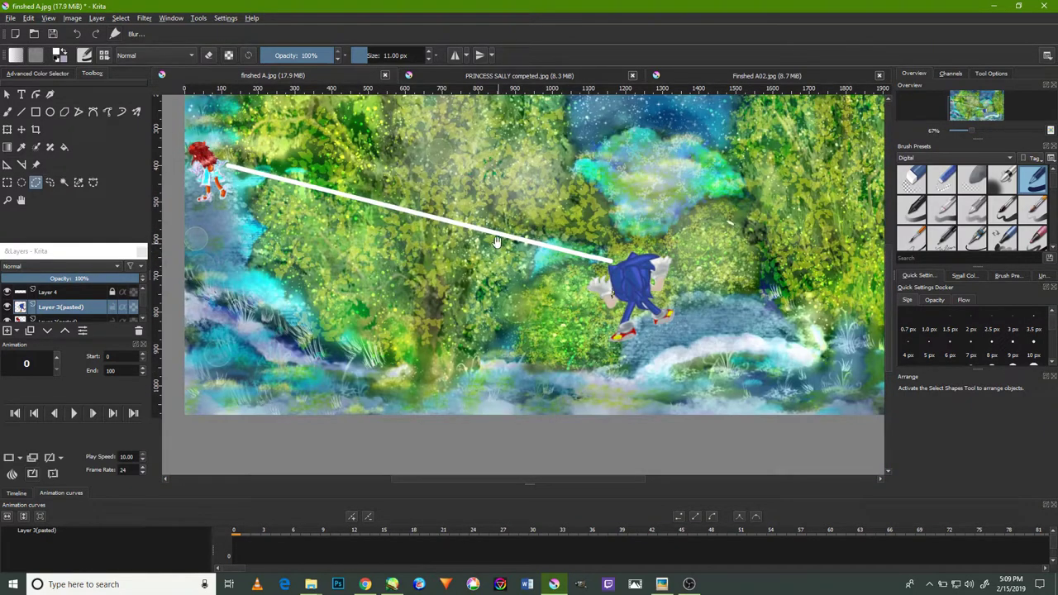
left_click_drag(495, 270, 527, 297)
scroll(647, 261, "up", 4)
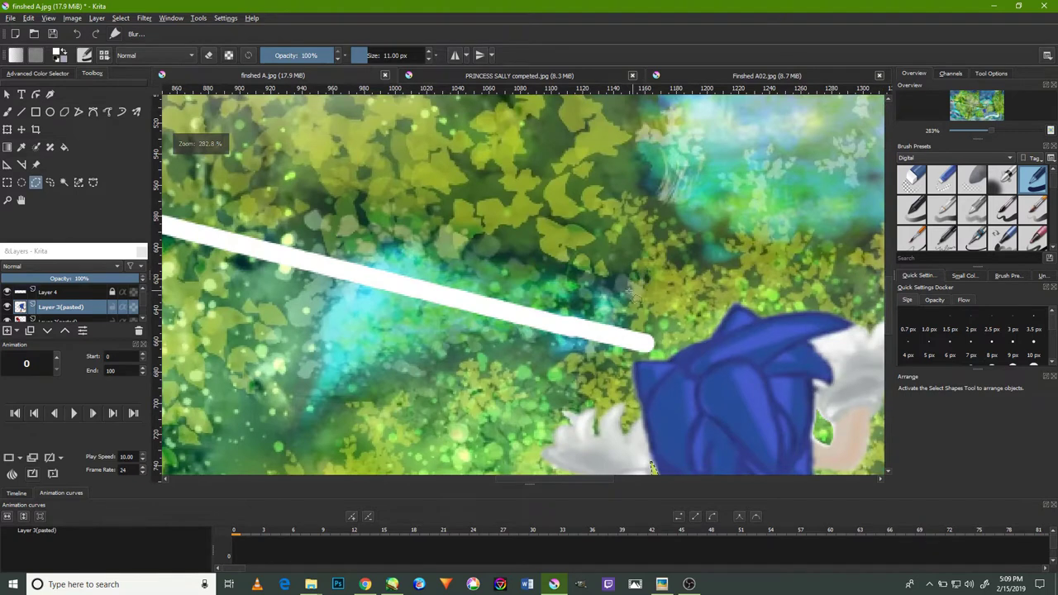
left_click_drag(535, 291, 590, 302)
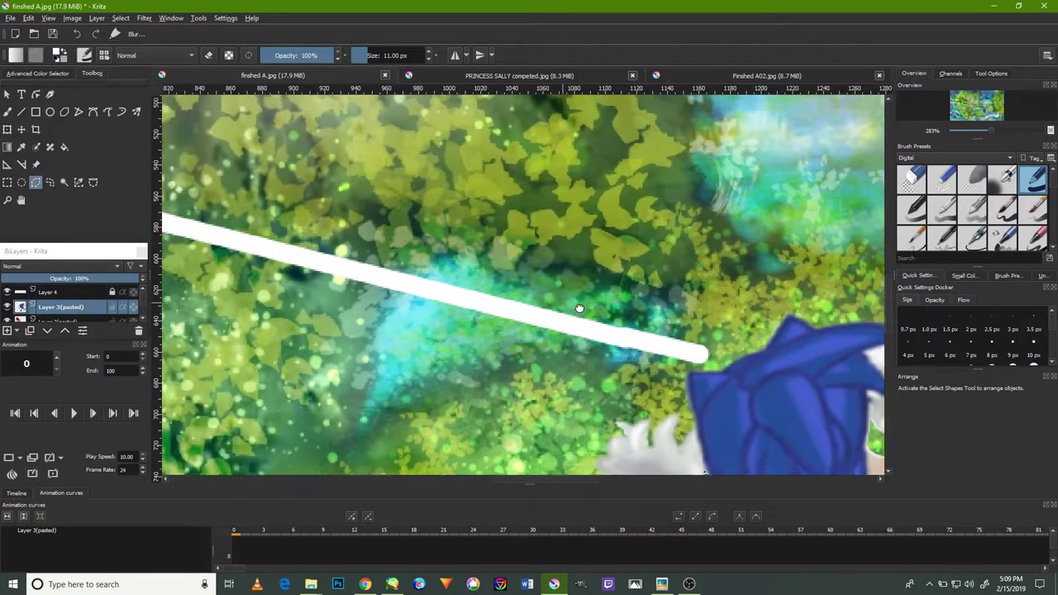
left_click_drag(437, 236, 699, 338)
left_click_drag(485, 267, 694, 290)
left_click_drag(557, 265, 597, 303)
left_click_drag(502, 280, 663, 314)
left_click_drag(535, 267, 565, 275)
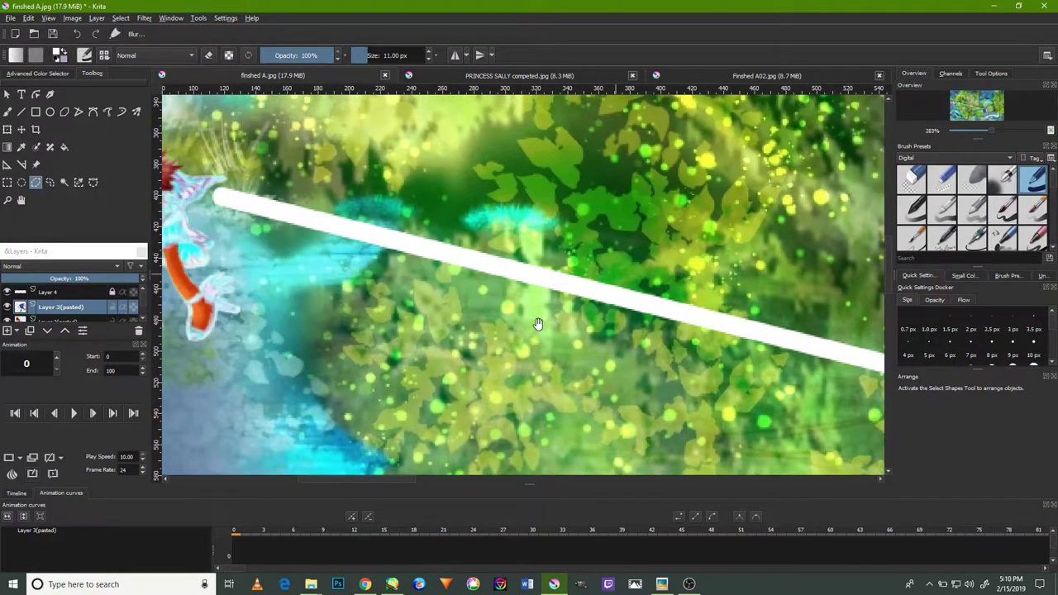
mouse_move(388, 216)
left_mouse_down()
mouse_move(451, 244)
mouse_move(519, 243)
mouse_move(511, 239)
left_mouse_up()
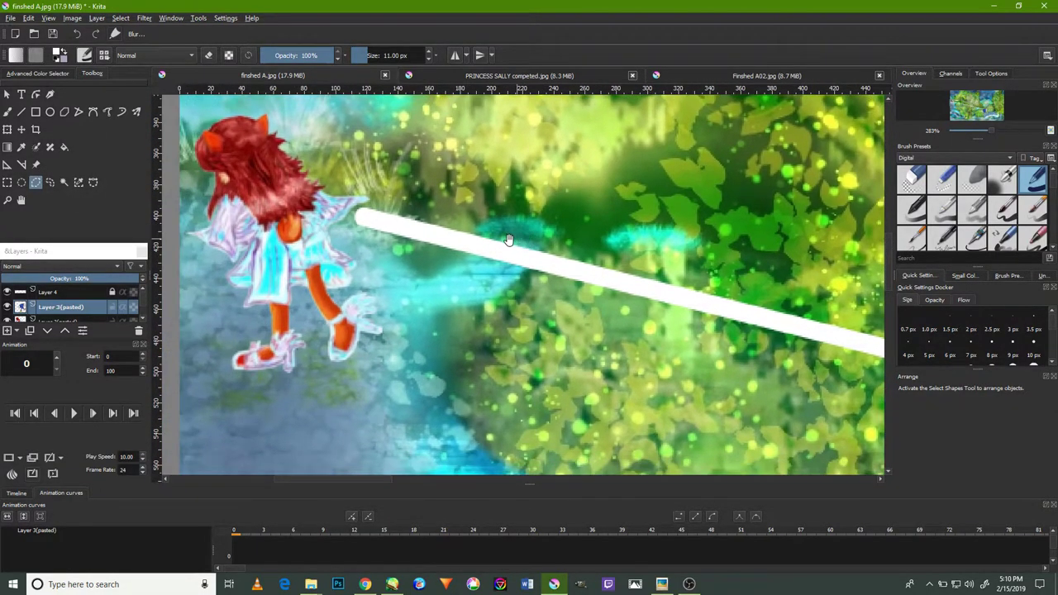
Zoom out, frame the painting, and hide Layer 4 holding the white line
scroll(506, 260, "down", 4)
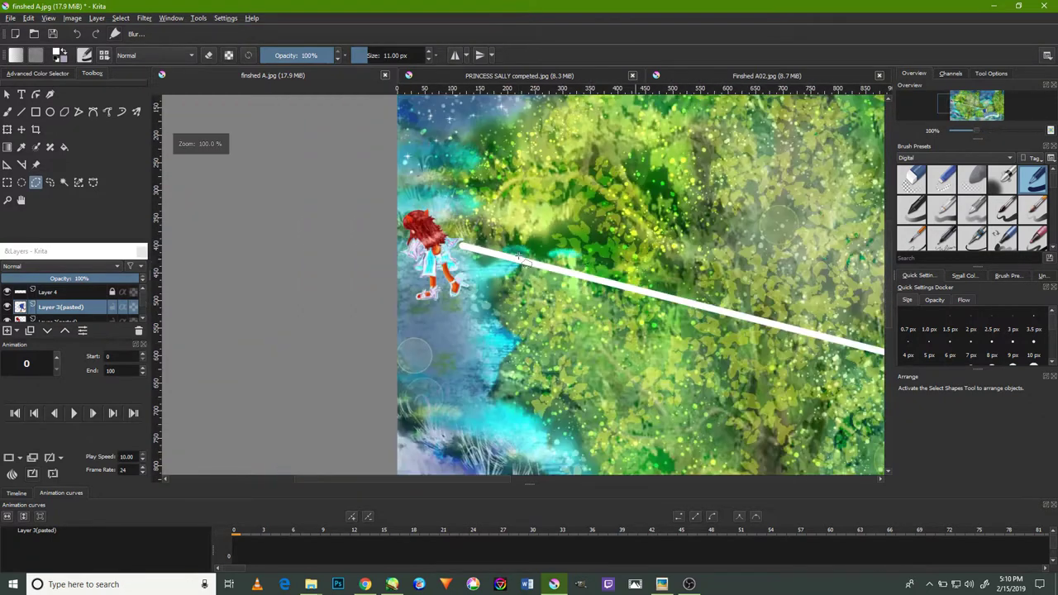
scroll(518, 260, "down", 3)
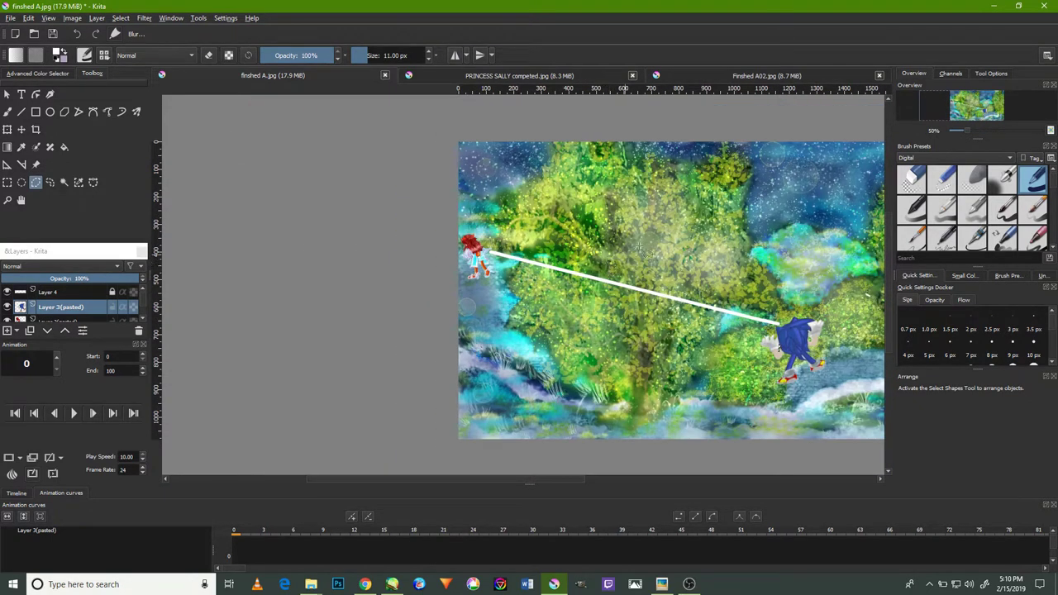
left_click_drag(656, 239, 573, 211)
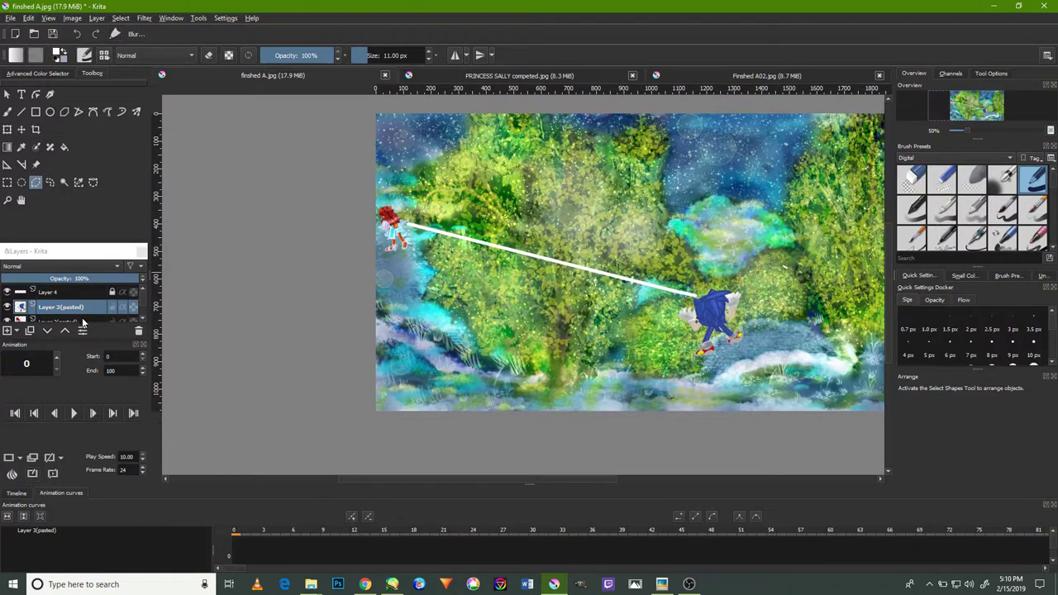
left_click(7, 292)
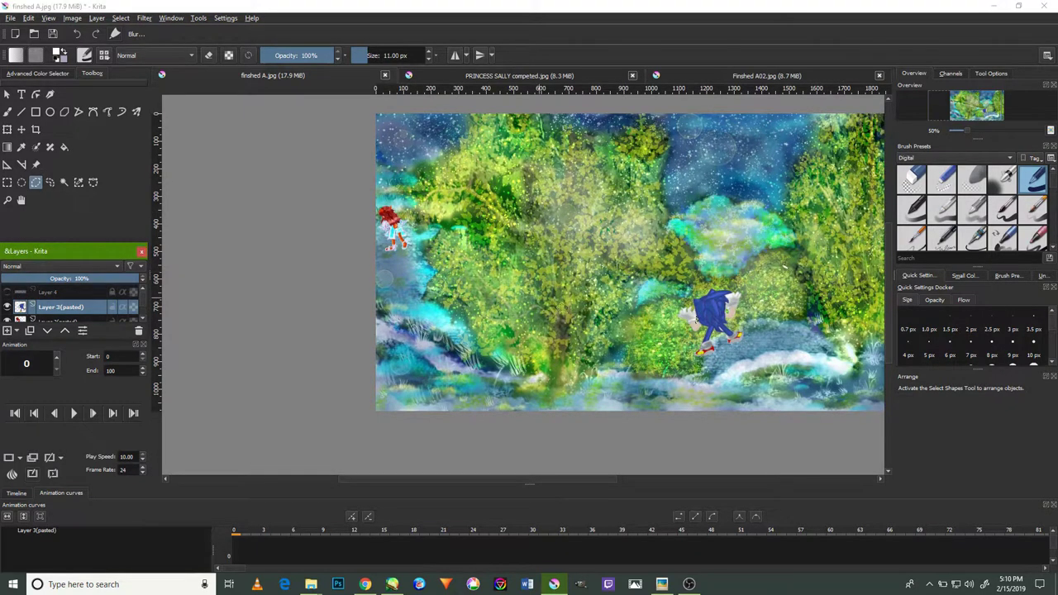
Pick a 600 px brush preset in Krita and pan to show the whole painting
scroll(719, 304, "up", 4)
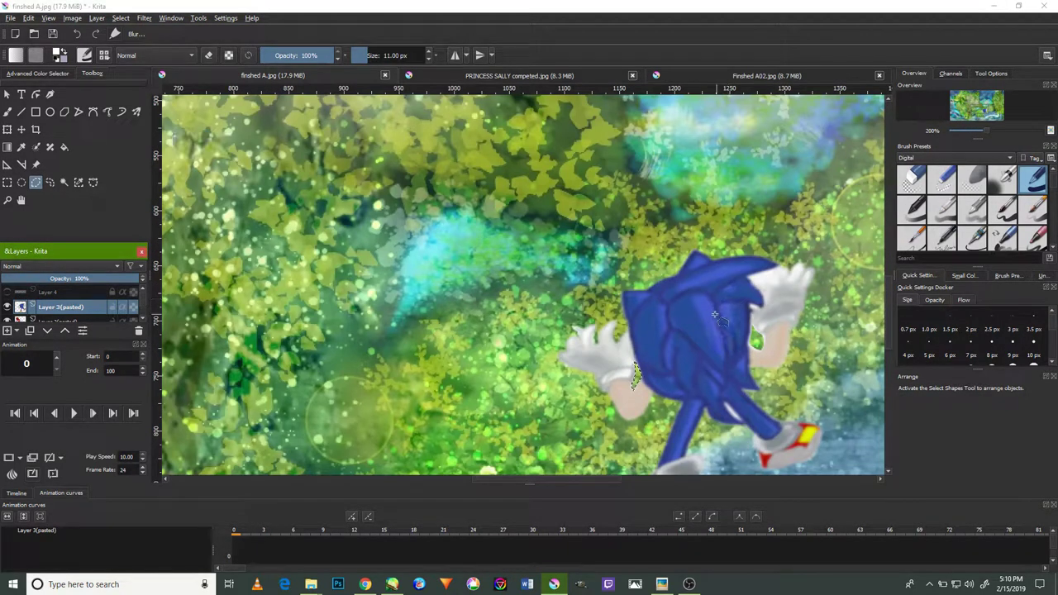
left_click(565, 273)
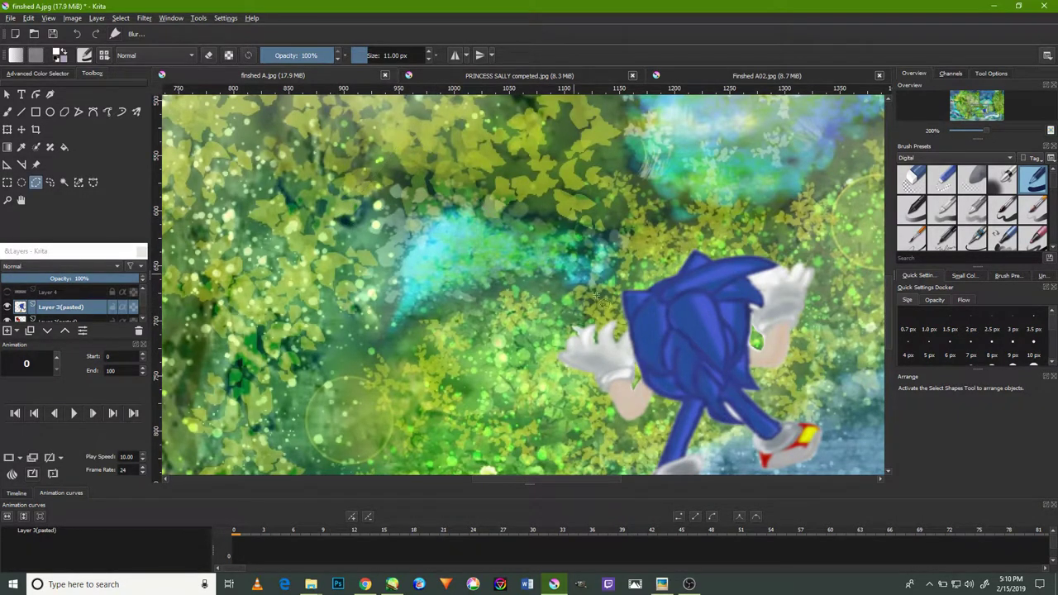
left_click(1001, 178)
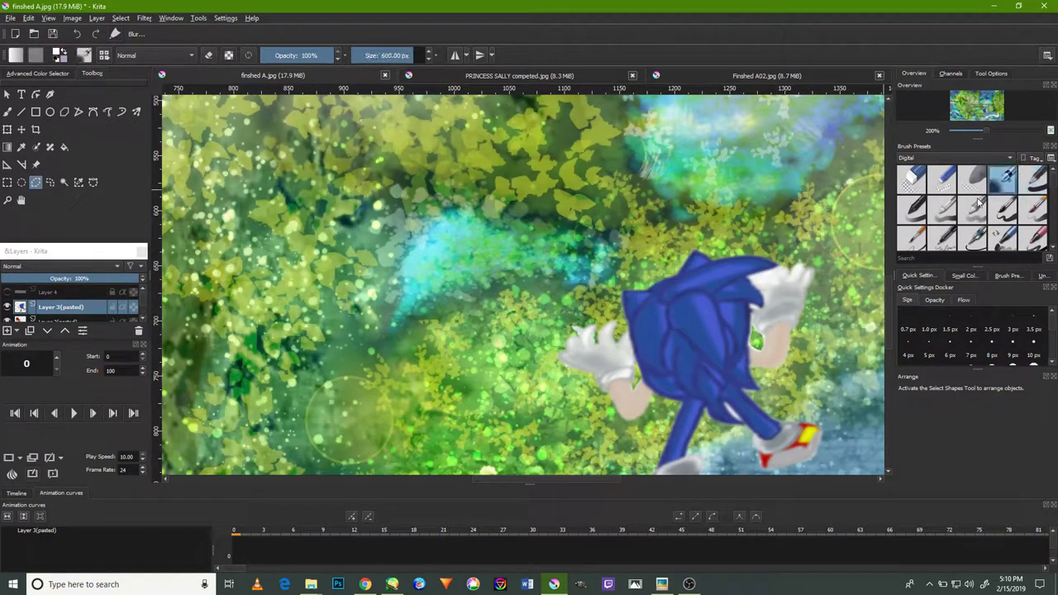
scroll(753, 273, "up", 2)
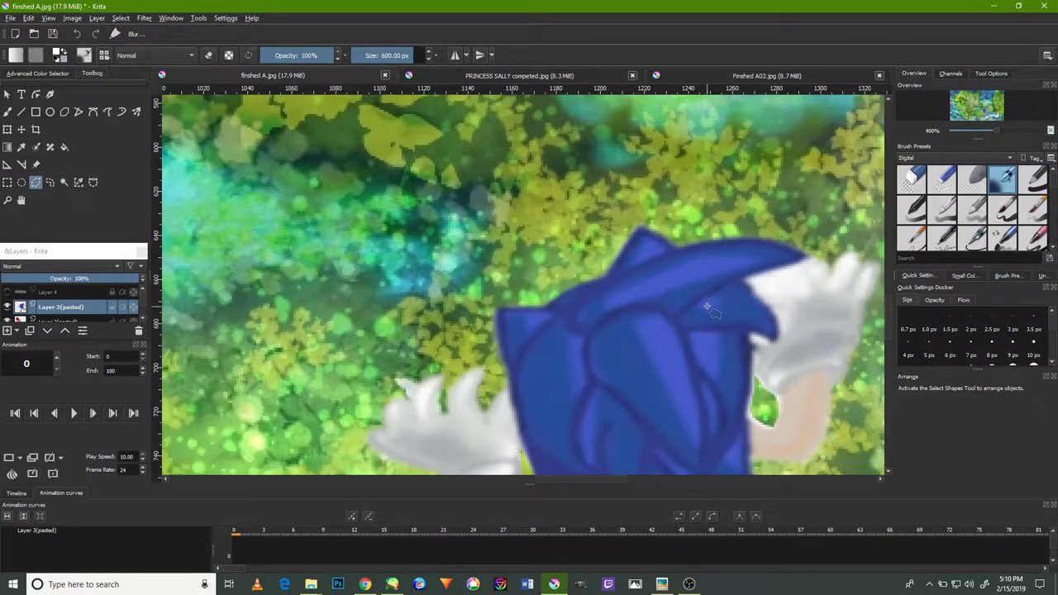
scroll(709, 310, "down", 5)
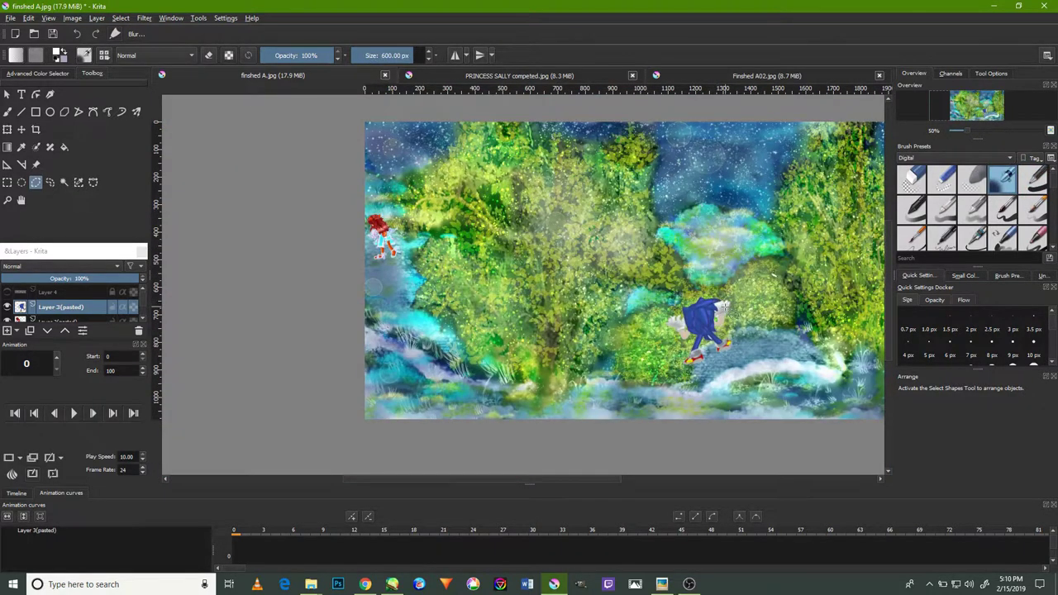
left_click_drag(763, 311, 722, 241)
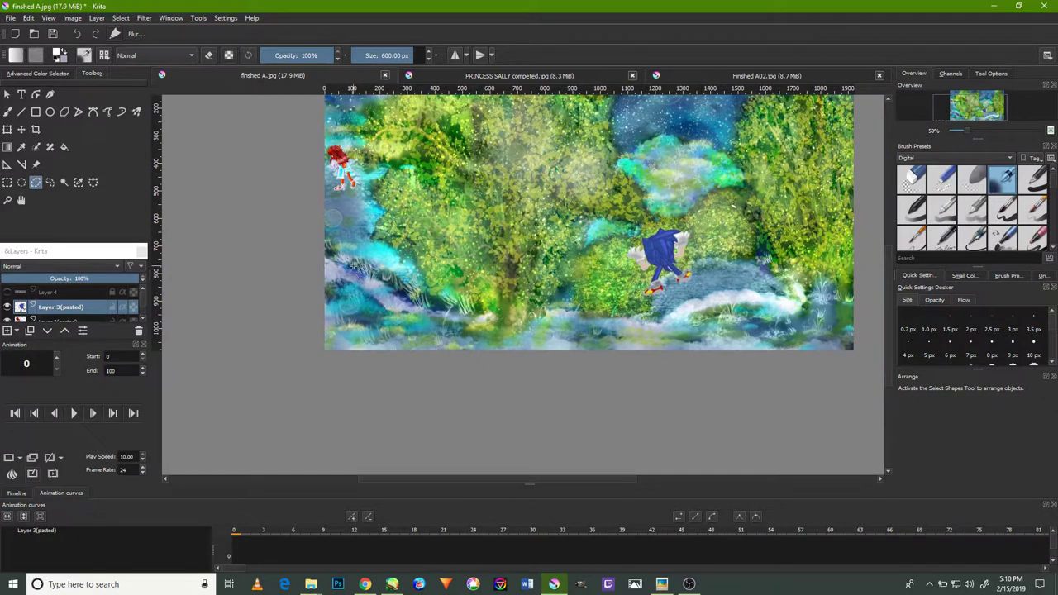
left_click(113, 309)
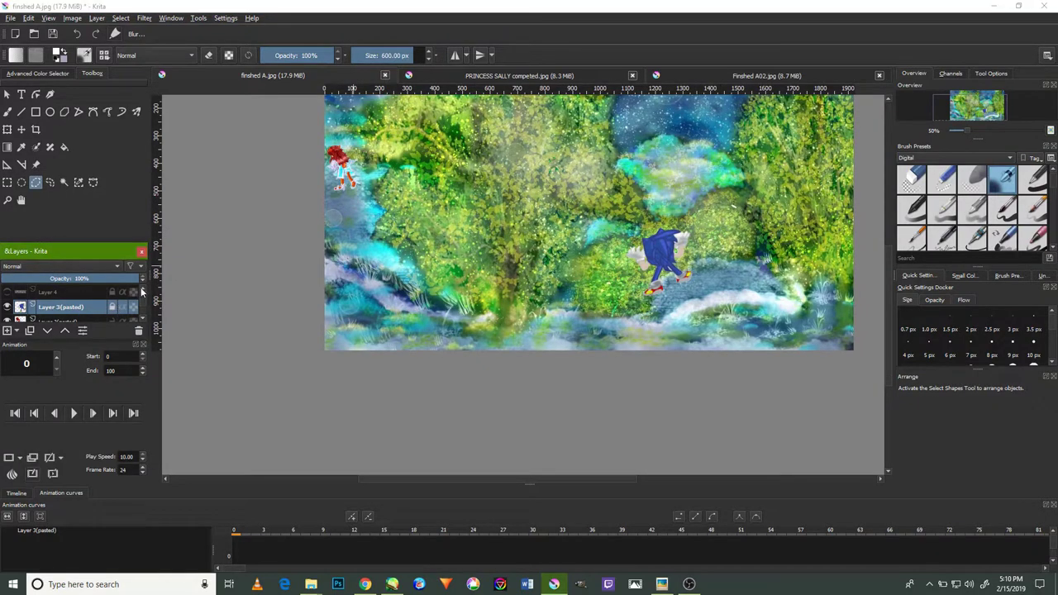
left_click_drag(143, 292, 148, 314)
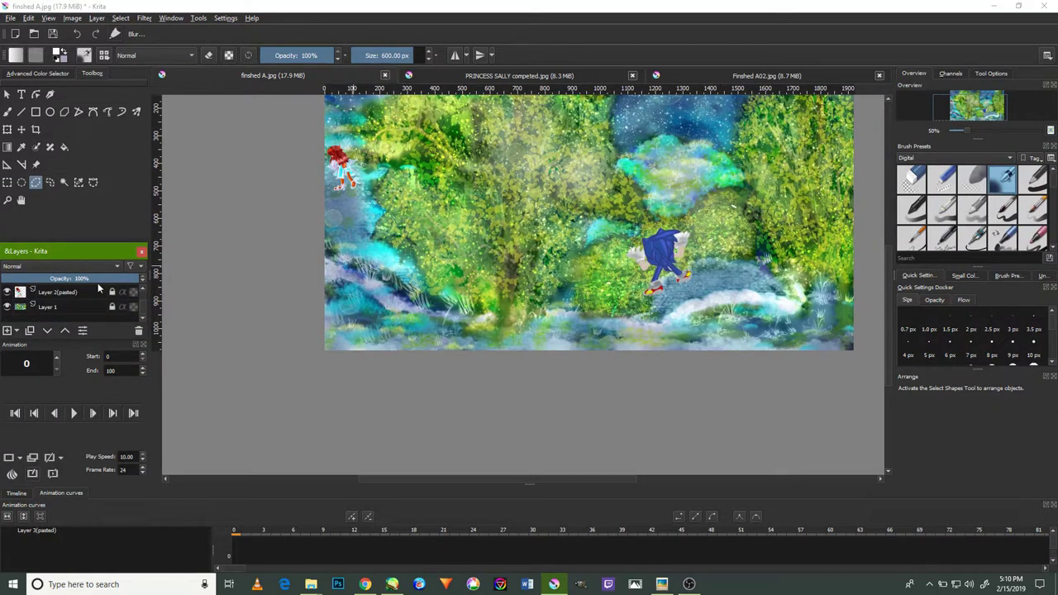
left_click(22, 201)
left_click_drag(647, 258, 574, 293)
scroll(574, 293, "up", 1)
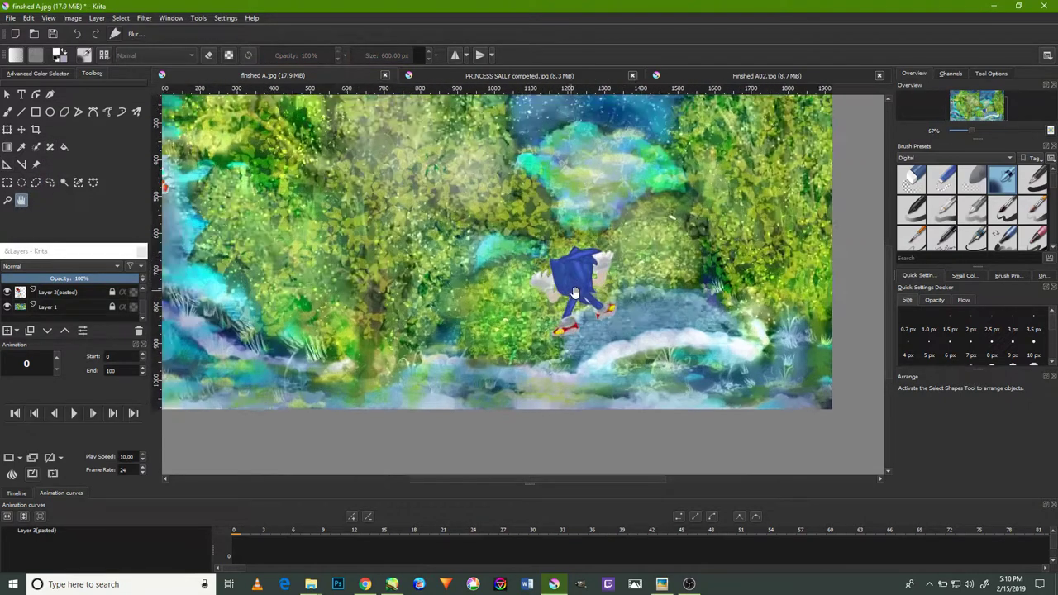
scroll(574, 293, "up", 2)
scroll(578, 290, "up", 1)
scroll(593, 289, "up", 1)
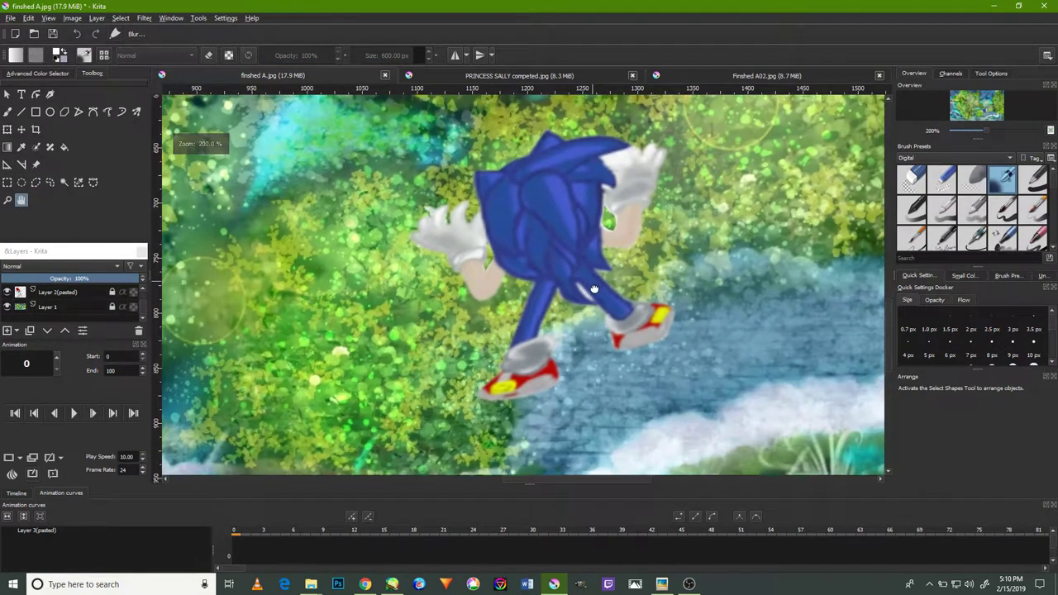
left_click_drag(593, 289, 611, 318)
scroll(538, 268, "down", 1)
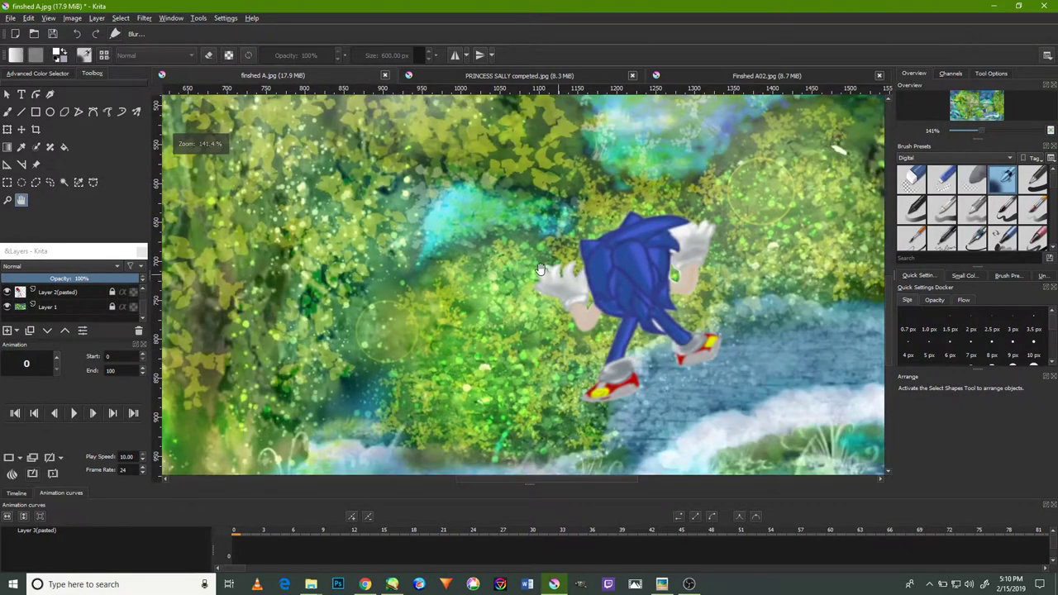
left_click_drag(539, 268, 566, 287)
scroll(566, 287, "down", 2)
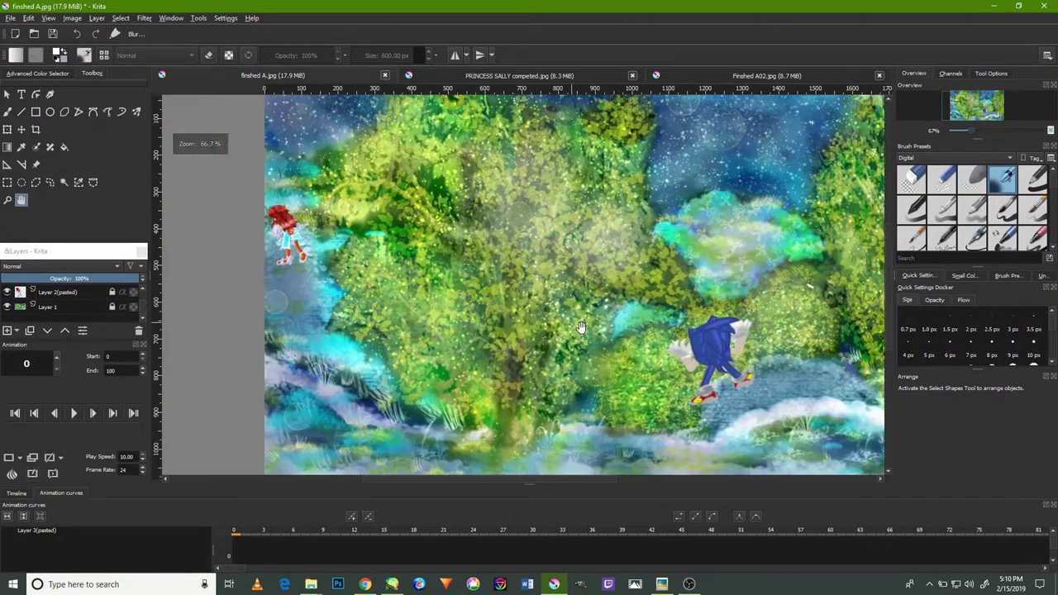
scroll(529, 302, "up", 2)
left_click_drag(315, 276, 491, 299)
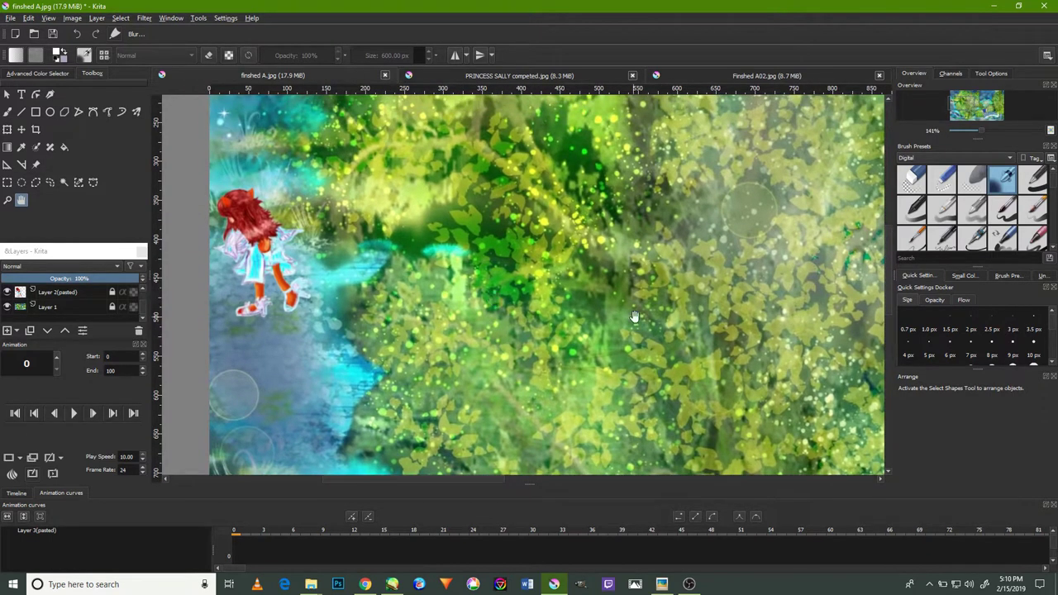
left_click_drag(662, 318, 644, 325)
scroll(682, 341, "down", 2)
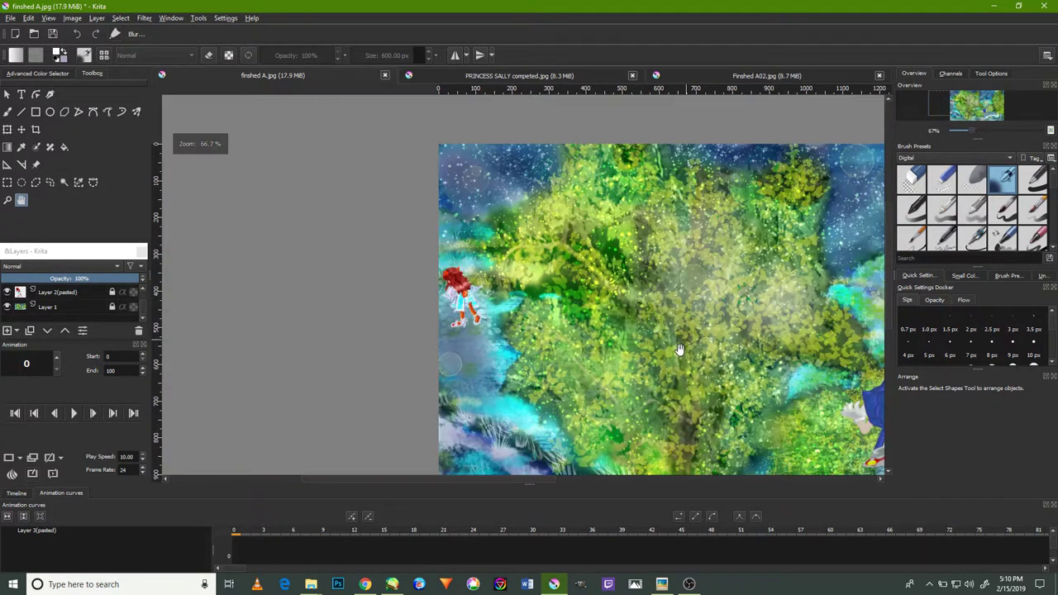
left_click_drag(679, 347, 552, 309)
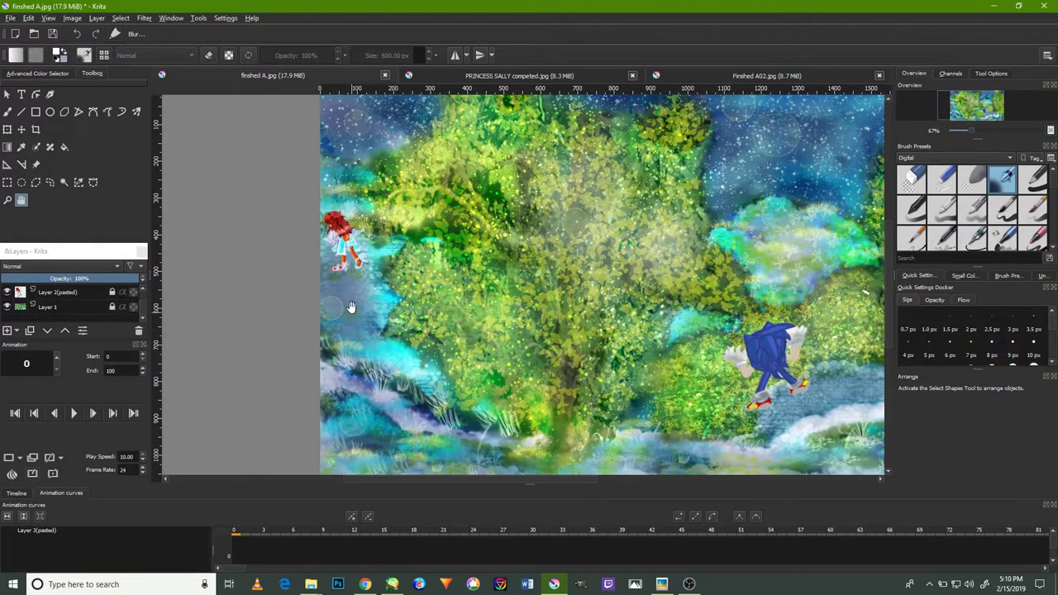
scroll(364, 289, "up", 1)
scroll(388, 301, "up", 1)
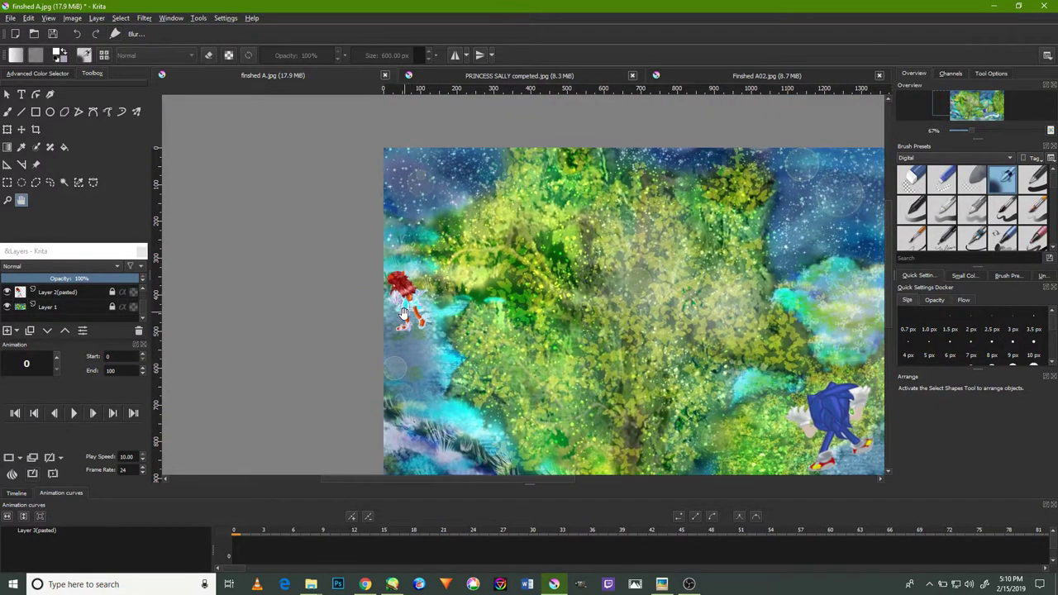
scroll(405, 314, "up", 2)
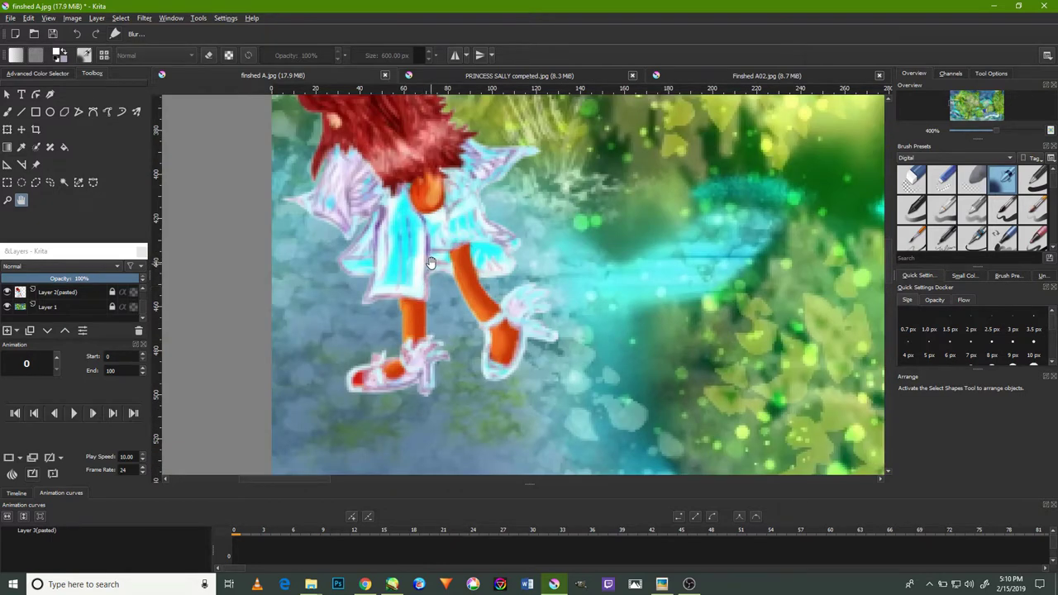
left_click_drag(436, 253, 436, 320)
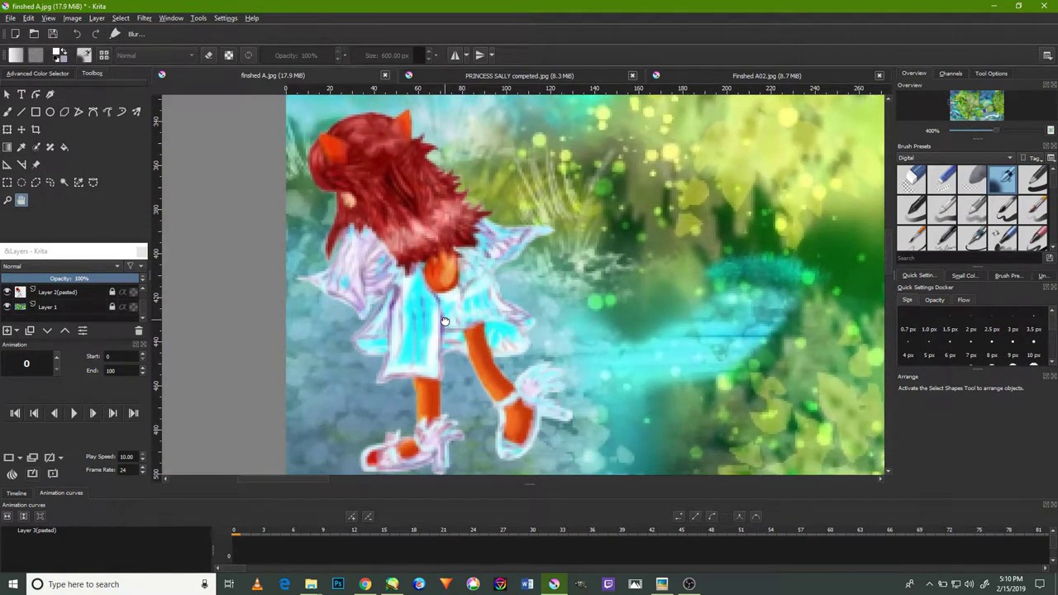
scroll(677, 425, "down", 2)
scroll(678, 417, "down", 2)
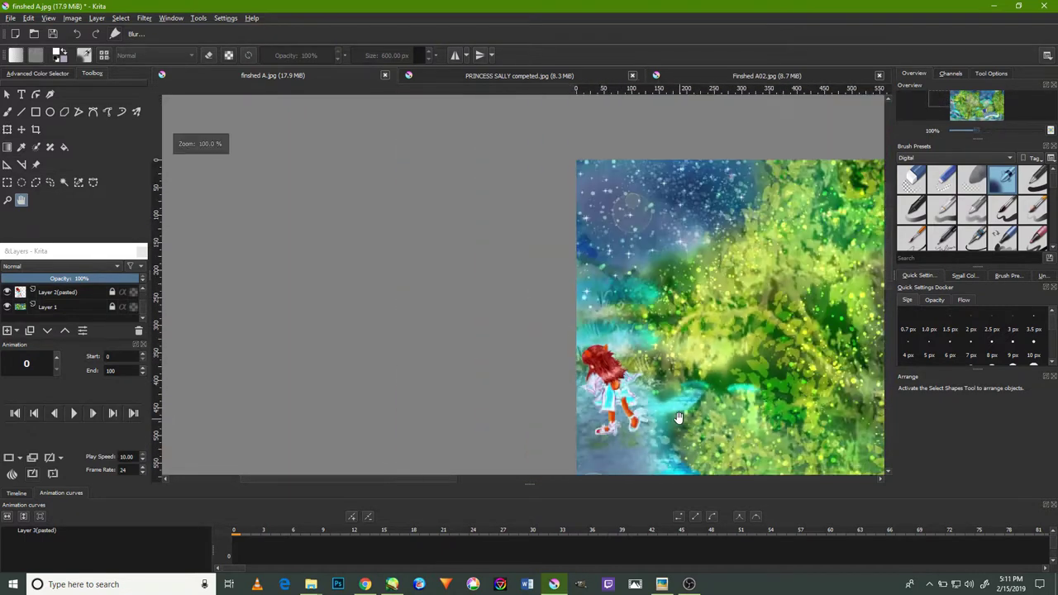
left_click_drag(690, 411, 374, 245)
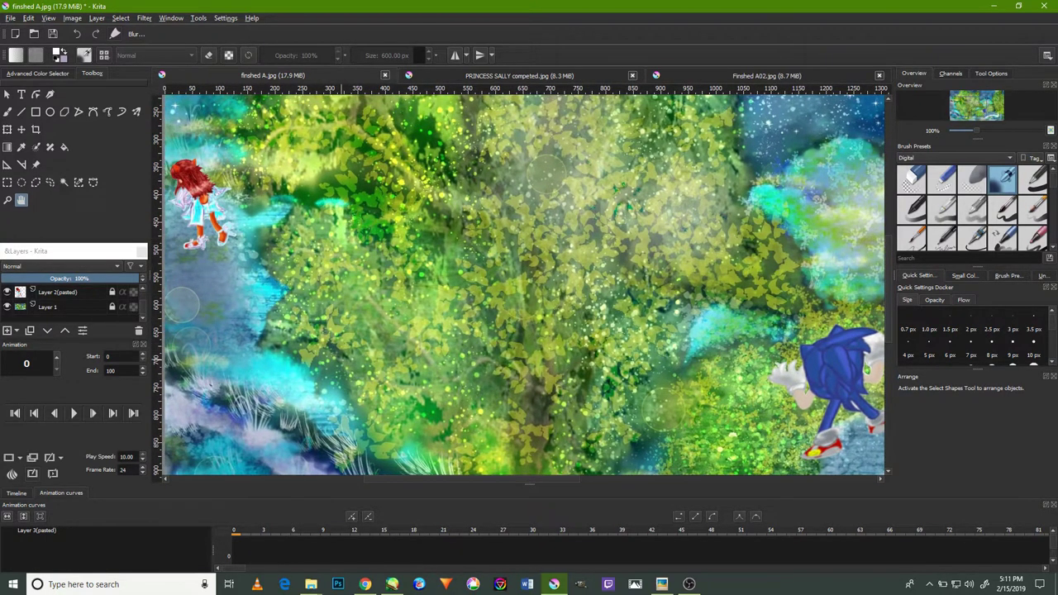
left_click(138, 309)
Show and re-hide Layer 4's white line, then bring OBS Studio forward
scroll(125, 299, "up", 1)
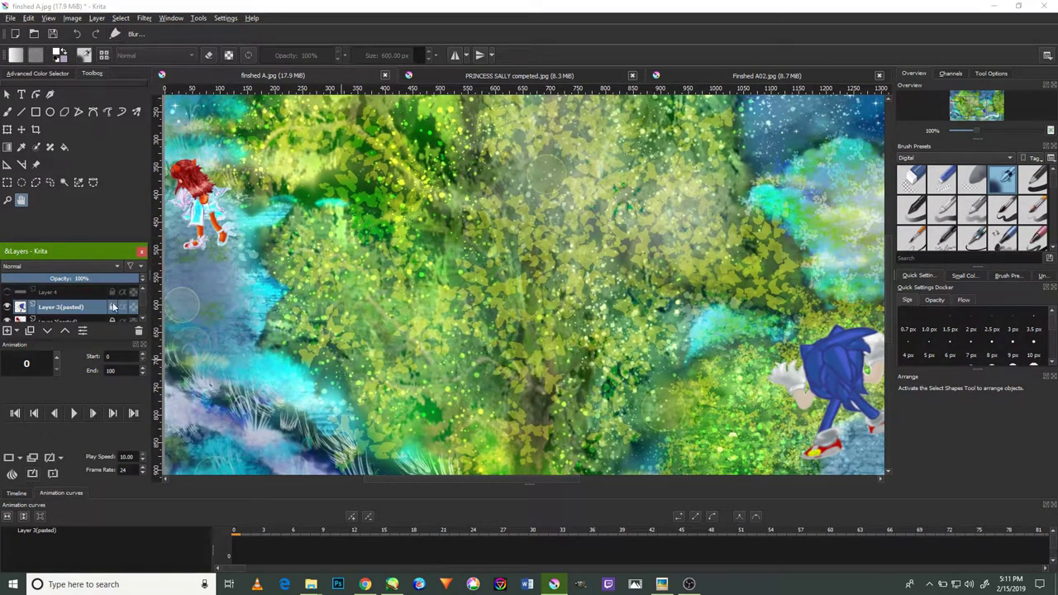
left_click(7, 292)
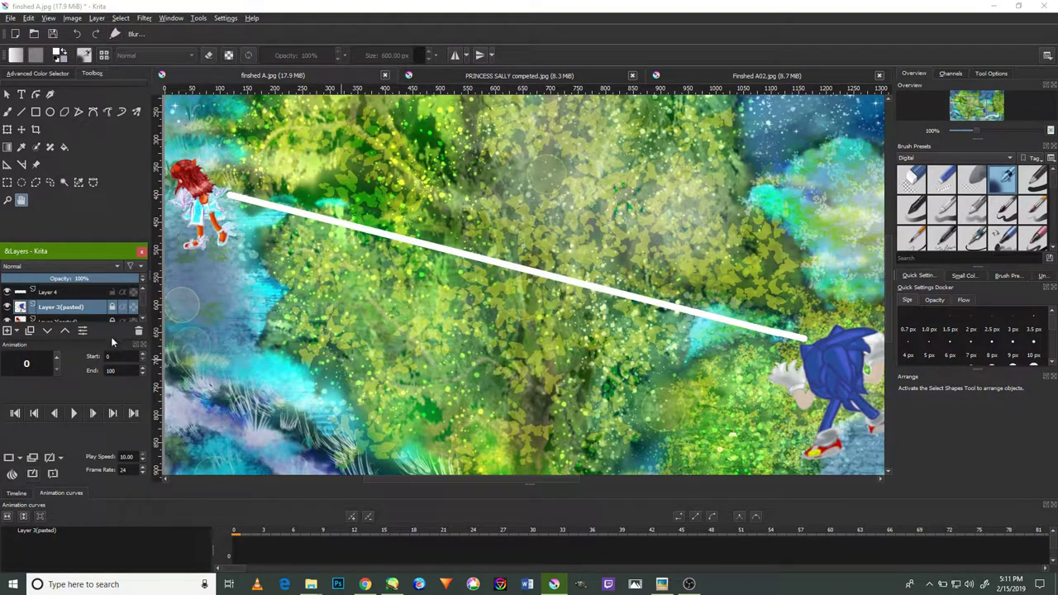
left_click(8, 293)
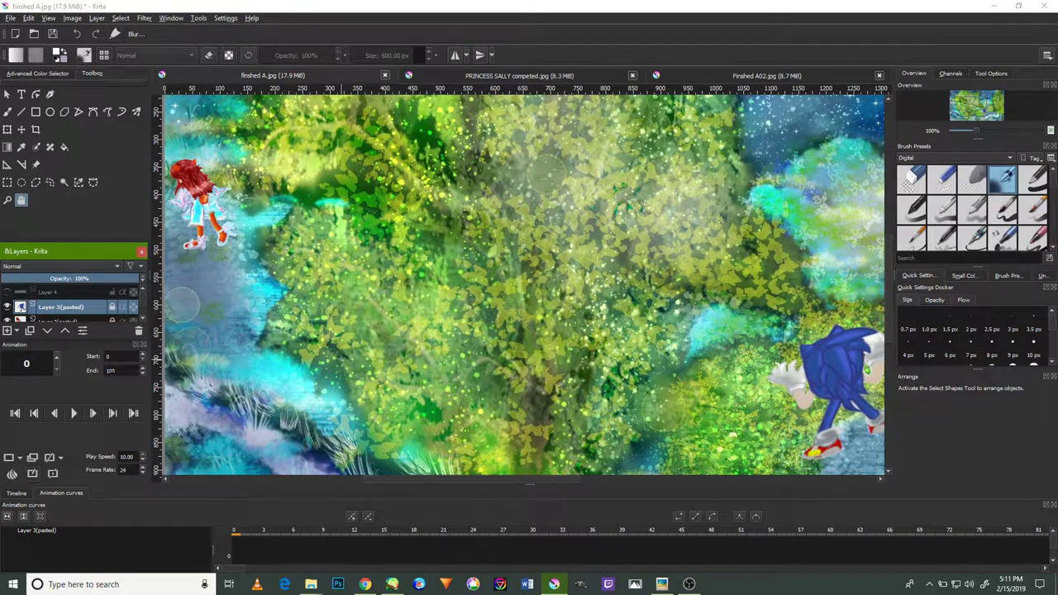
left_click(689, 584)
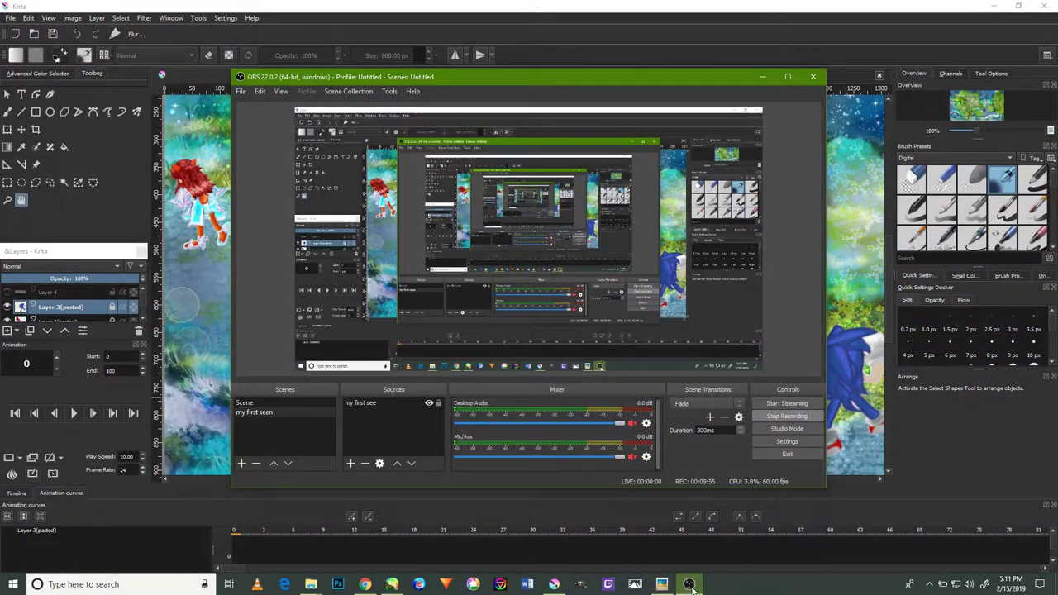
Minimize and restore OBS, peek at VLC's tray menu, then bring HitFilm Express forward
left_click(689, 584)
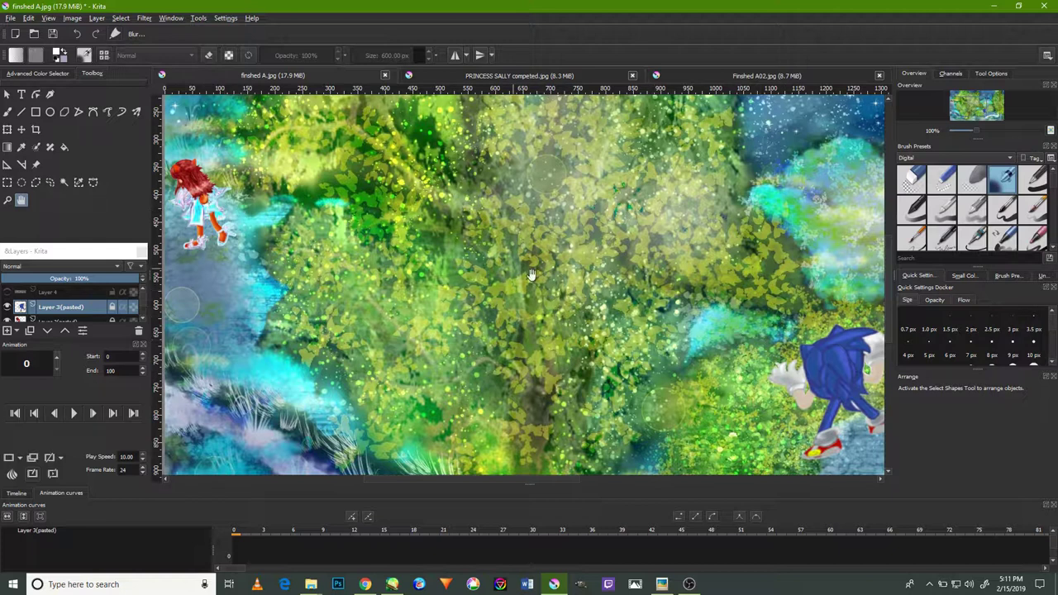
left_click(689, 584)
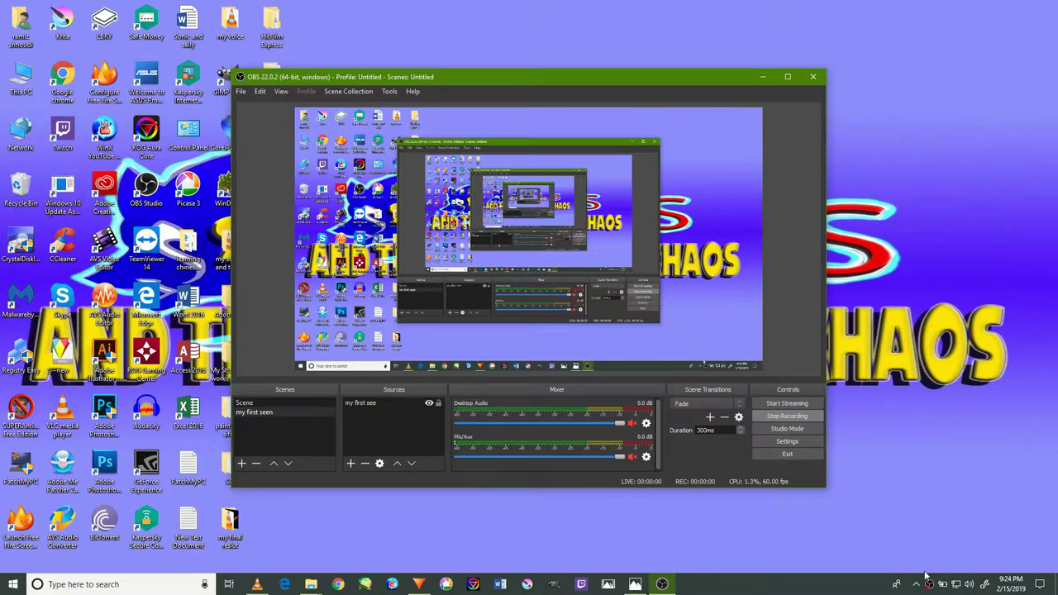
left_click(916, 583)
right_click(906, 518)
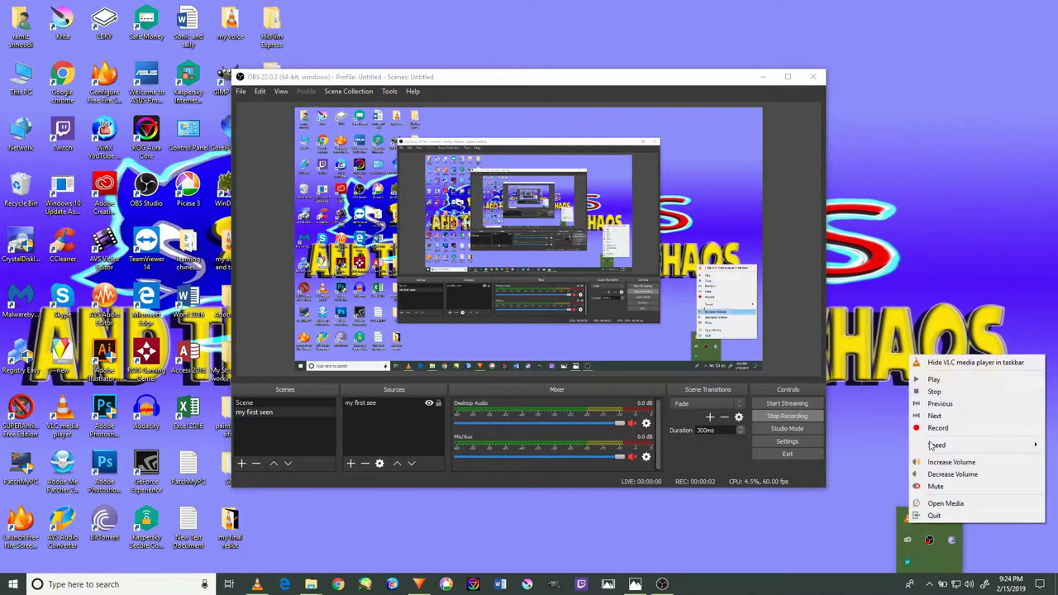
left_click(933, 378)
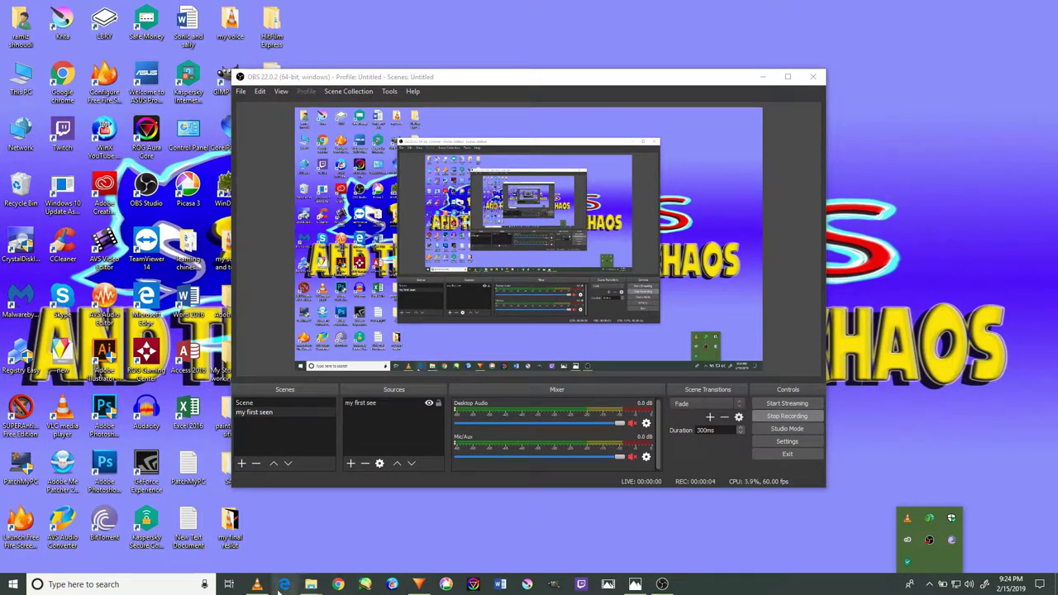
left_click(419, 584)
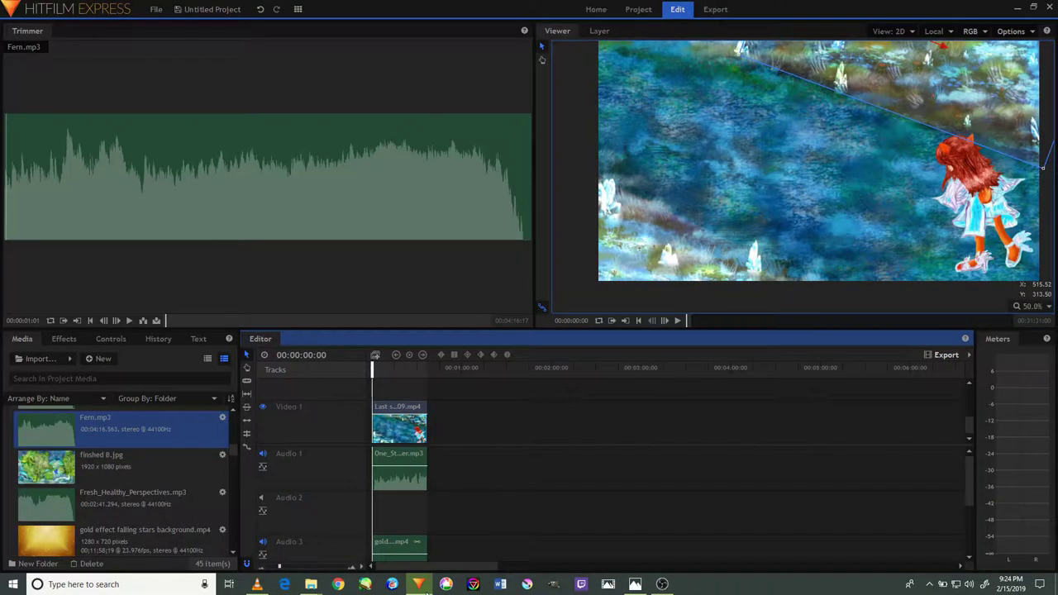
Load A_Revelation.mp3 into the trimmer and look through the Effects, Controls, History and Text panels
left_click_drag(233, 449, 236, 413)
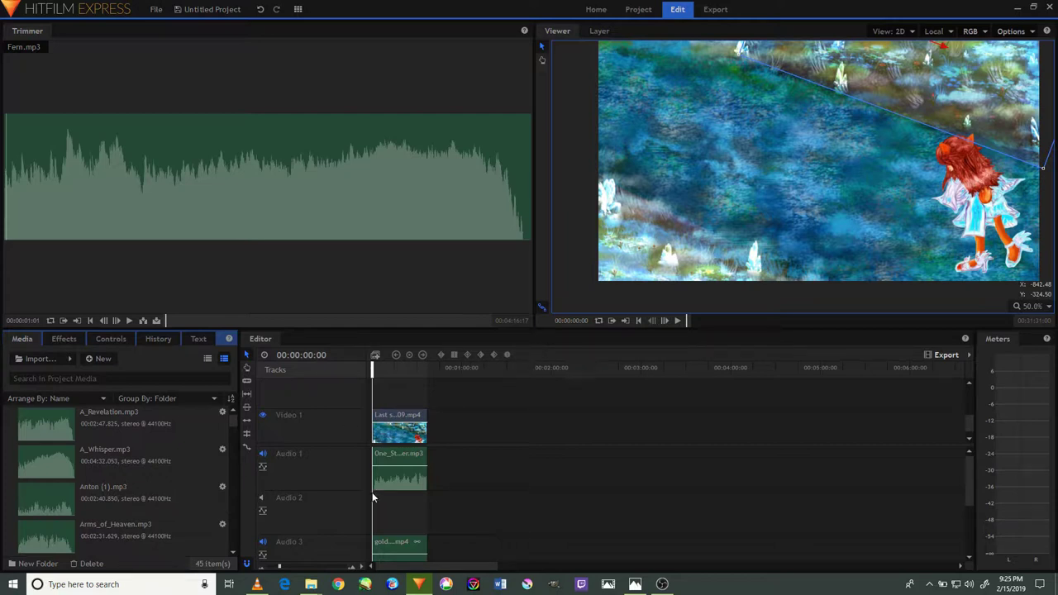
left_click(111, 429)
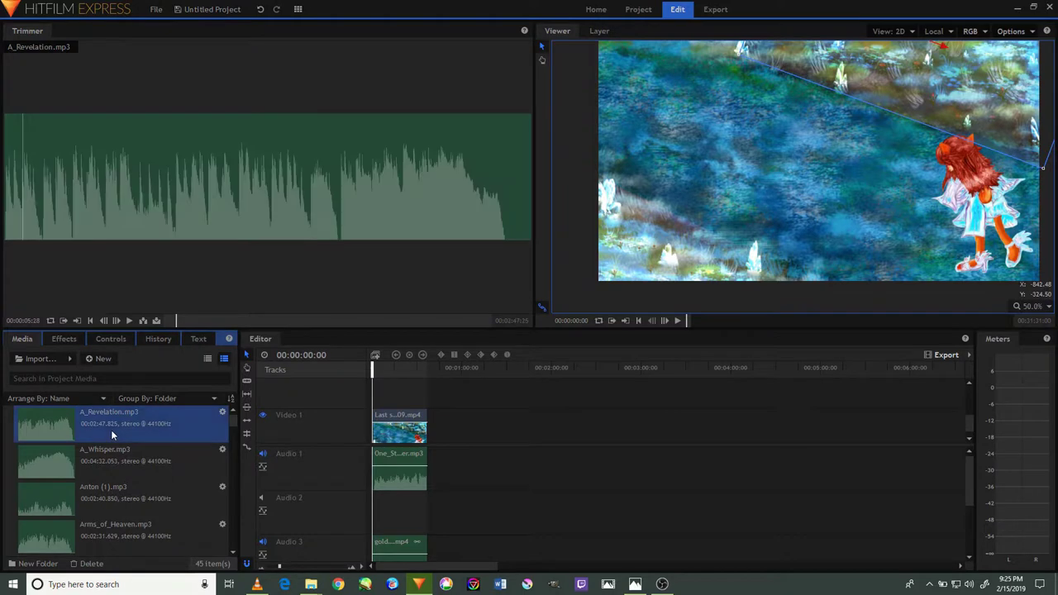
left_click(71, 336)
left_click(111, 336)
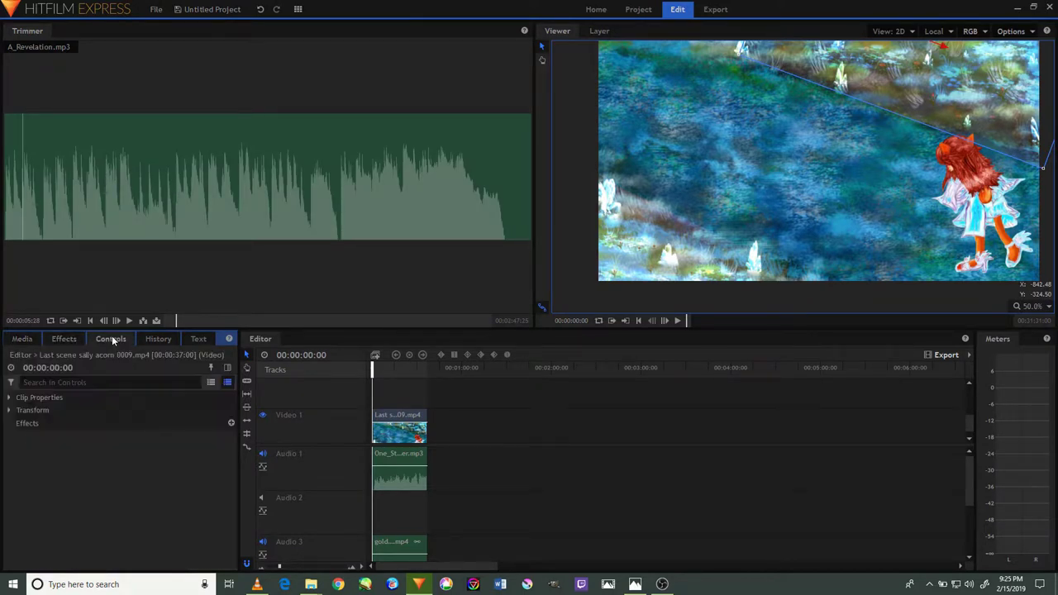
left_click(146, 334)
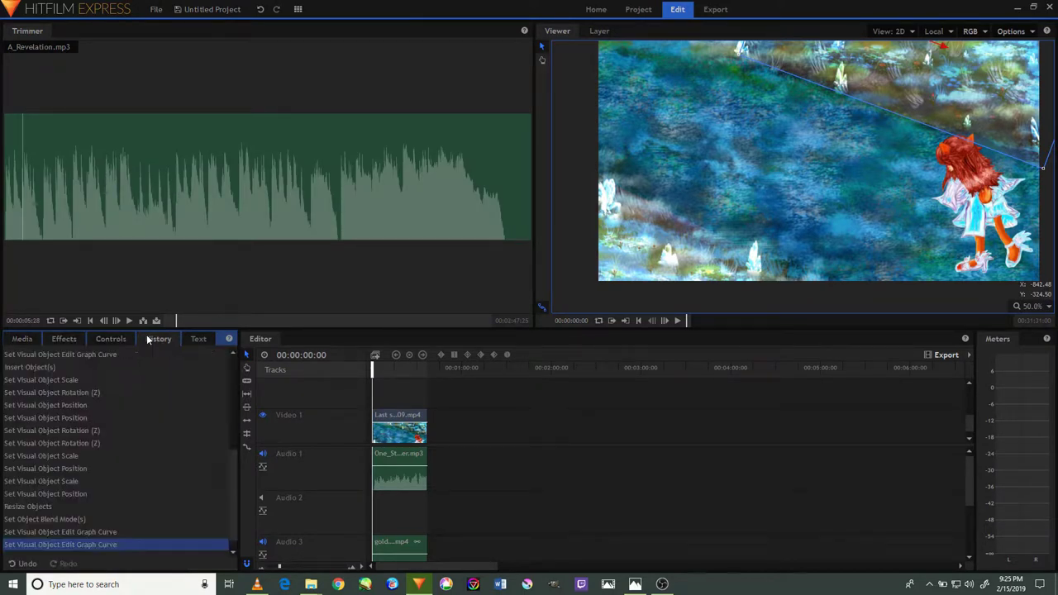
left_click(197, 339)
scroll(195, 449, "down", 1)
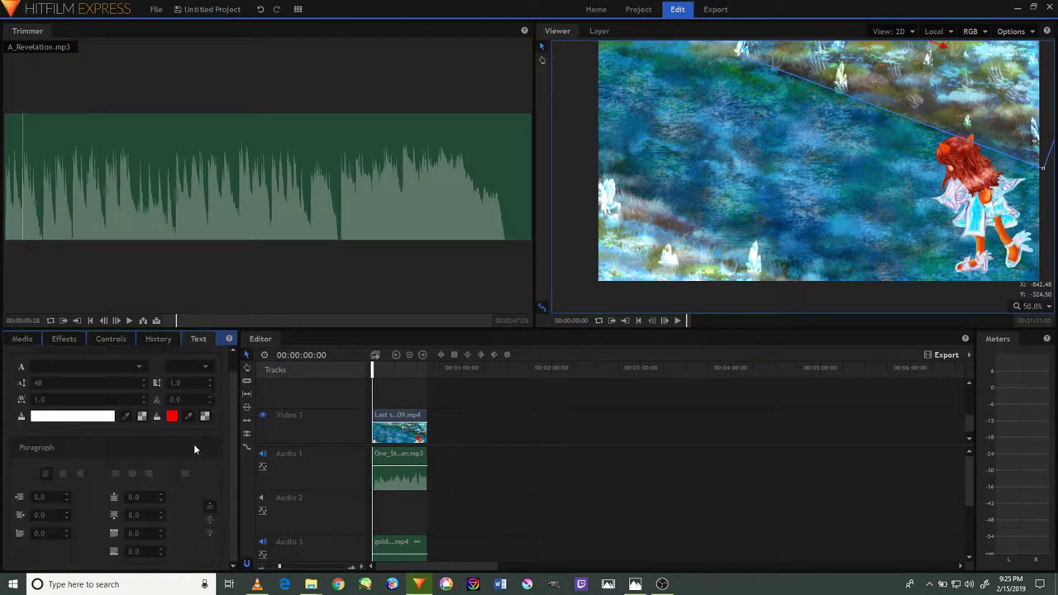
left_click(157, 339)
left_click(107, 338)
left_click(63, 339)
left_click(25, 339)
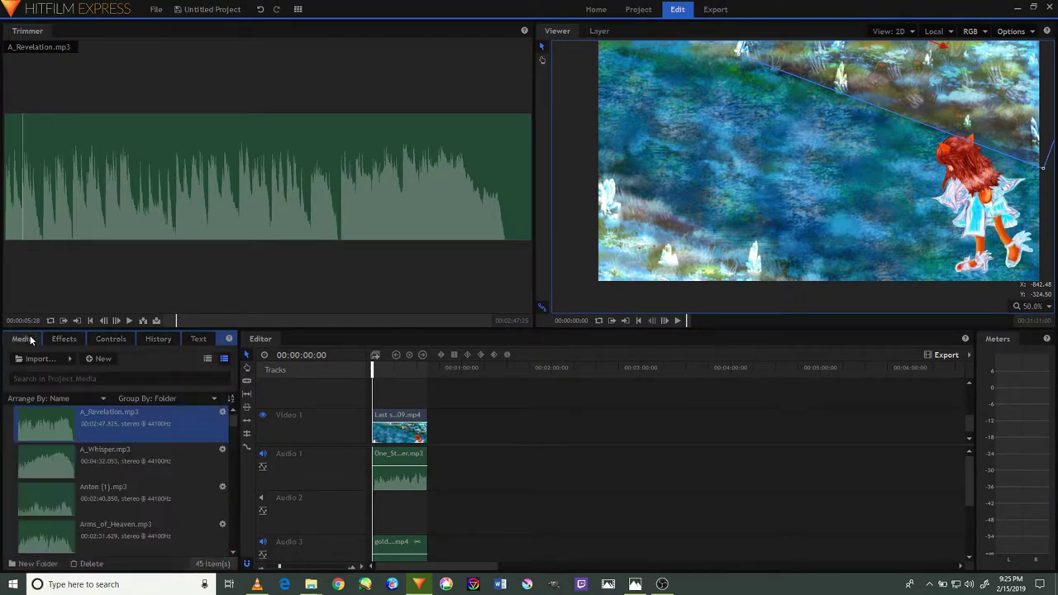
scroll(282, 424, "up", 1)
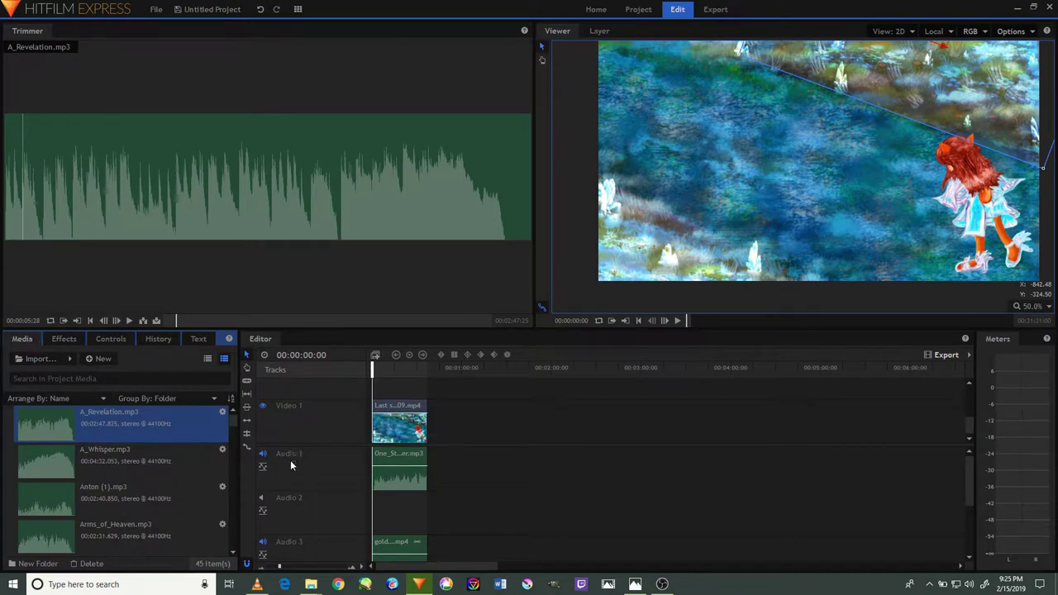
Mute Audio 1, play the forest clip, then pause and move the playhead back
left_click(262, 454)
left_click(677, 322)
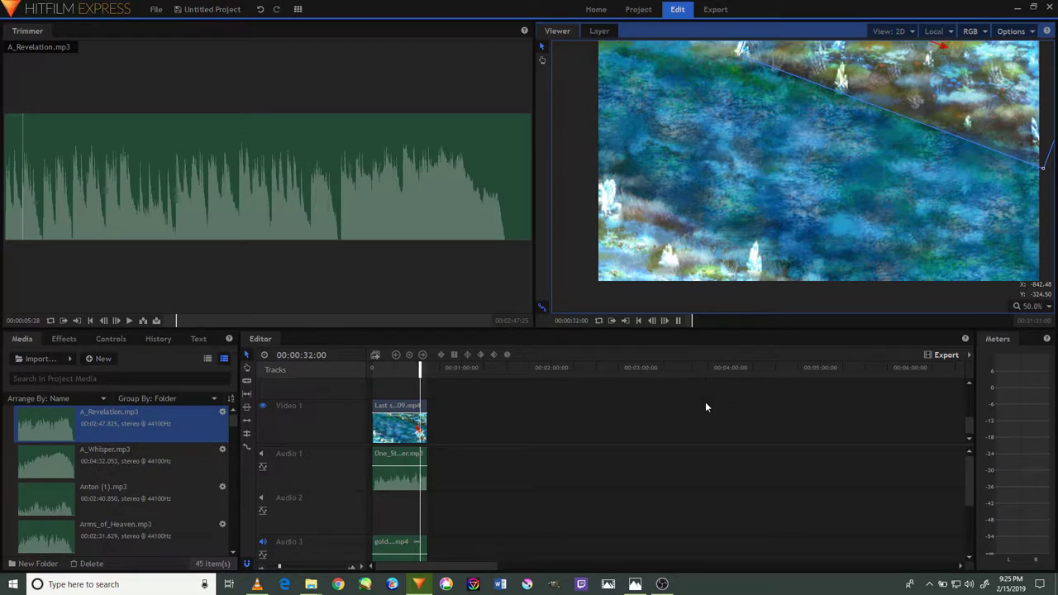
left_click(678, 321)
left_click_drag(426, 369, 401, 369)
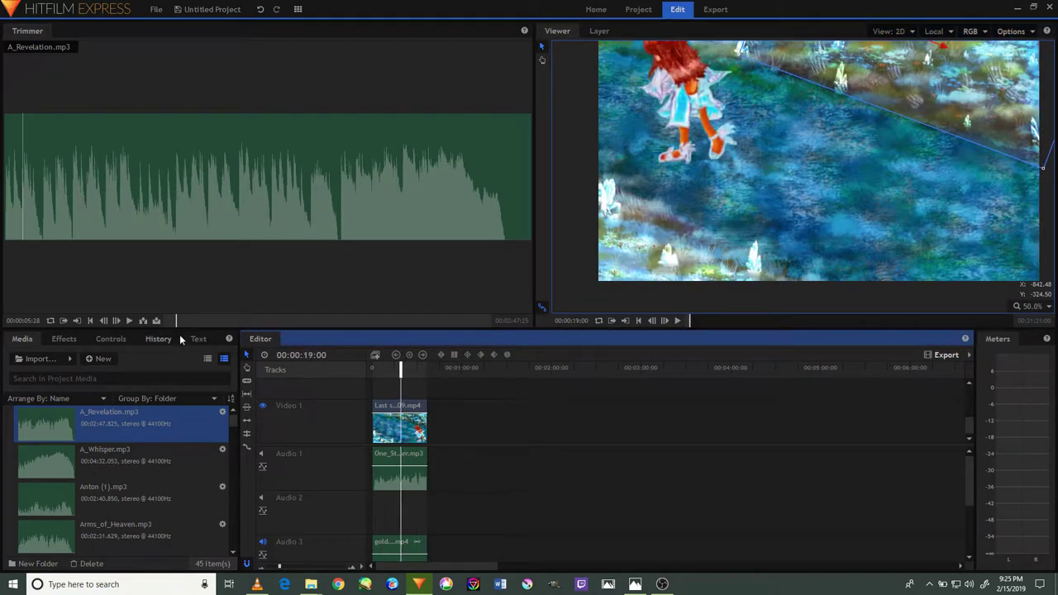
Apply Light Flares to the Video 1 forest clip and place it at the lower-left corner
left_click(64, 339)
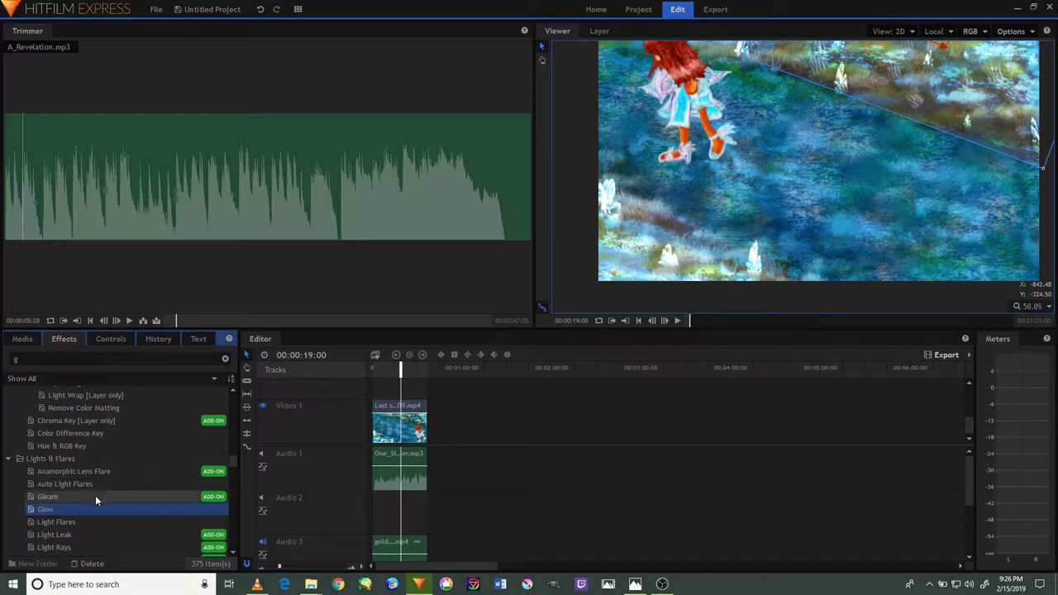
left_click(73, 521)
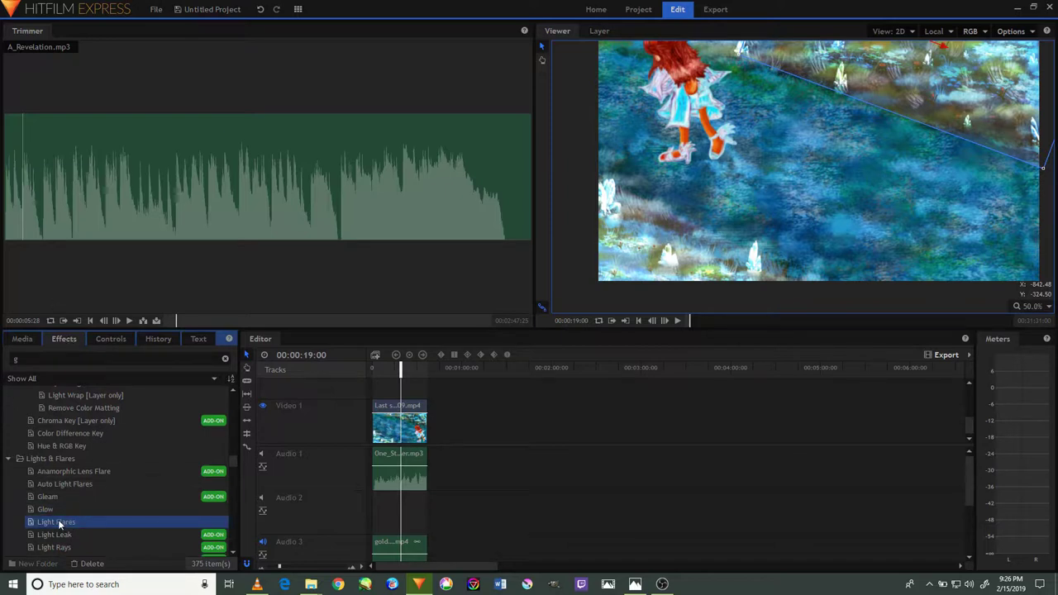
left_click_drag(73, 521, 393, 428)
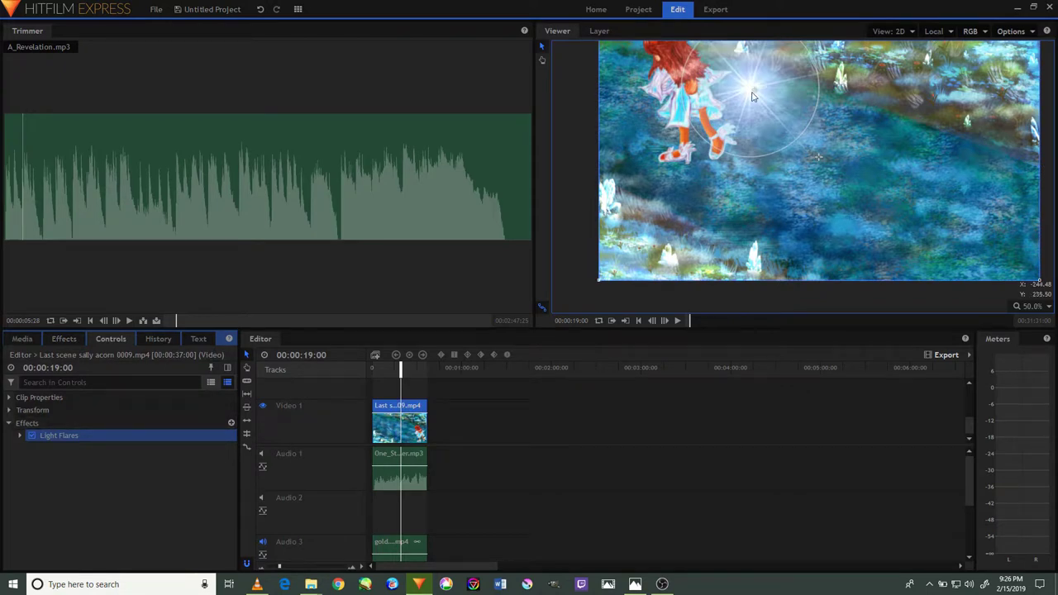
left_click_drag(752, 93, 664, 254)
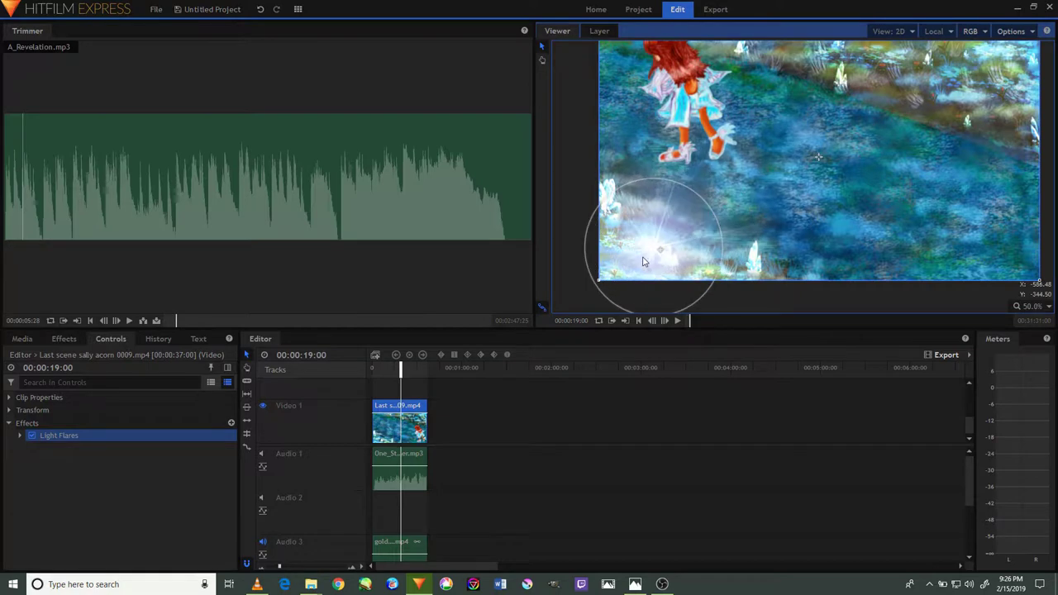
left_click_drag(664, 255, 623, 278)
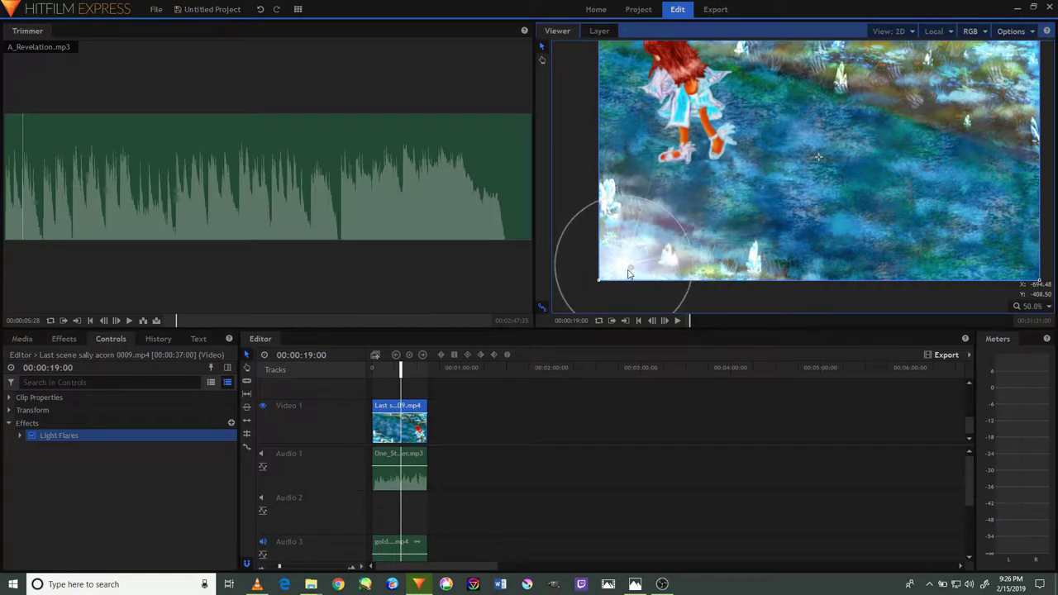
Lower the Light Flares intensity to 0.50 in Controls
left_click(19, 436)
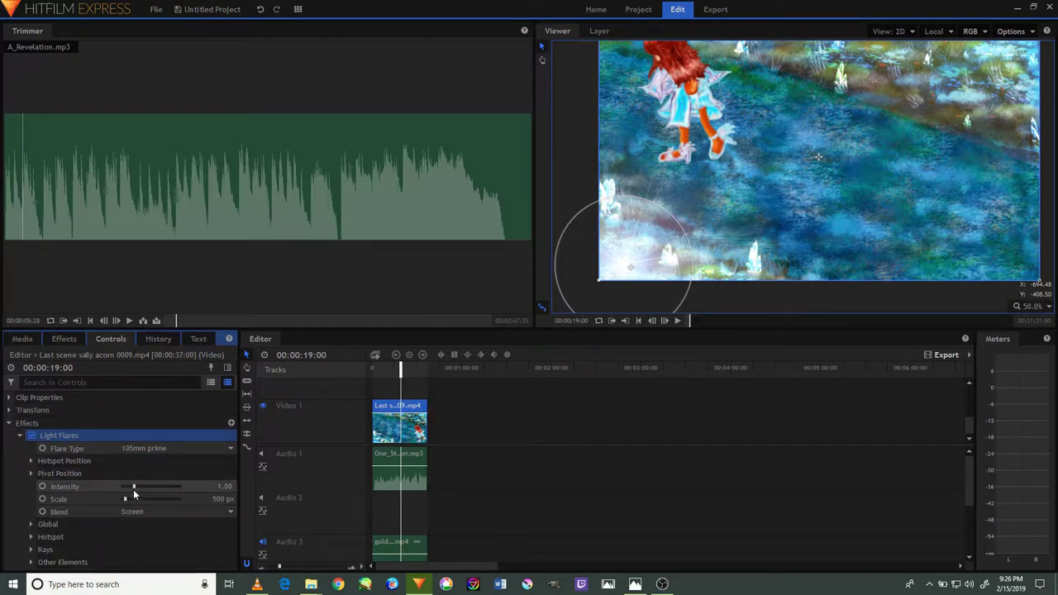
left_click_drag(133, 490, 134, 487)
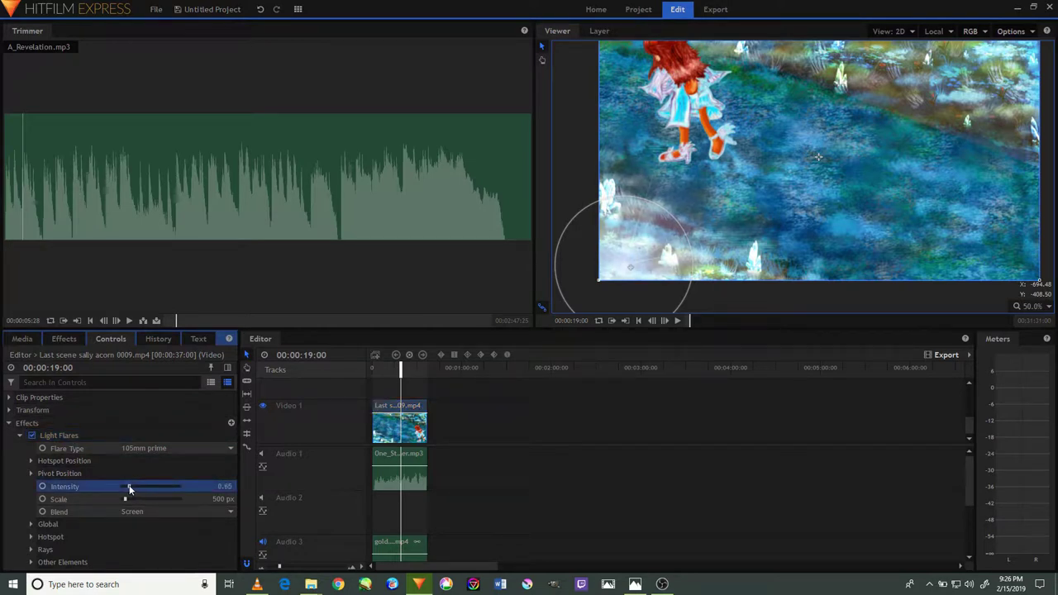
left_click_drag(129, 488, 129, 489)
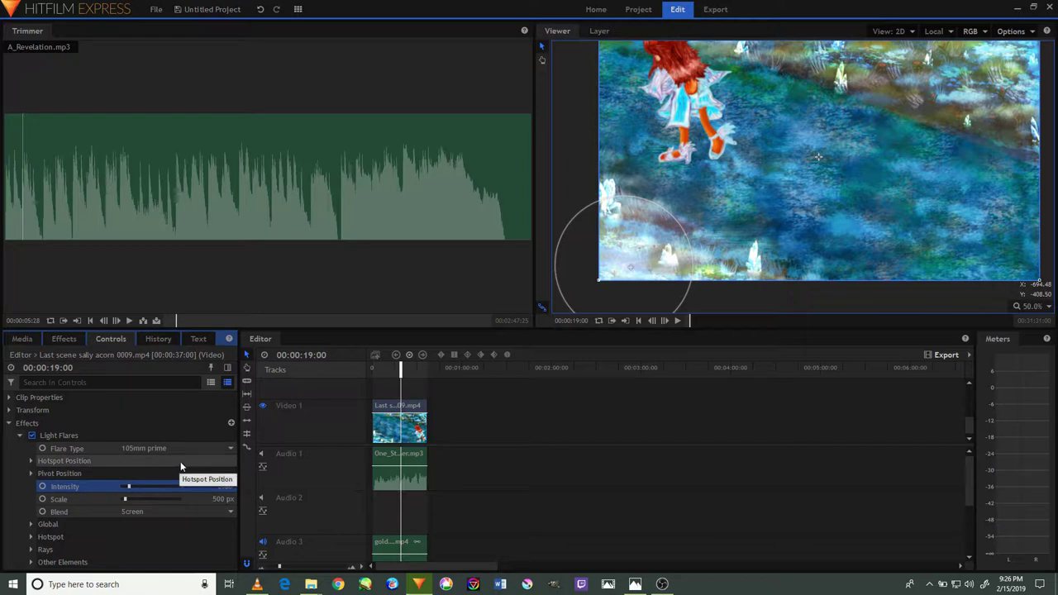
left_click(33, 525)
scroll(171, 439, "down", 1)
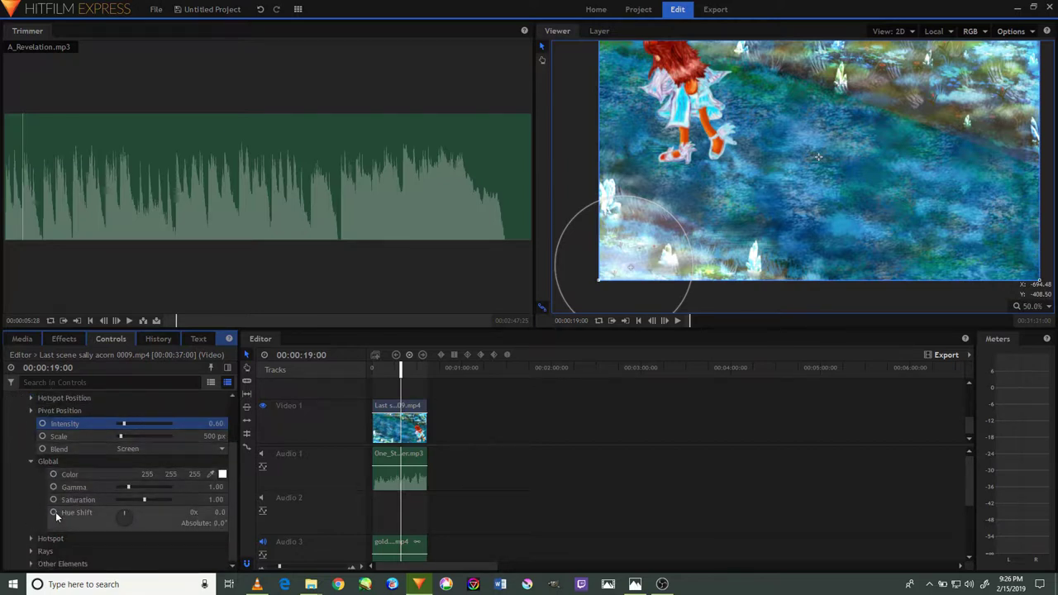
left_click(34, 469)
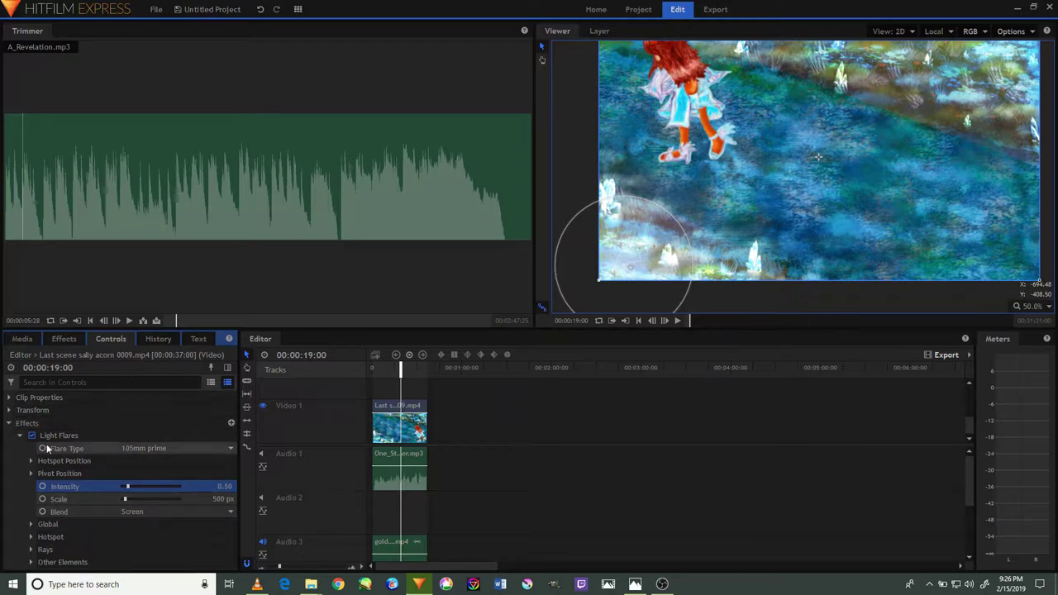
left_click(21, 436)
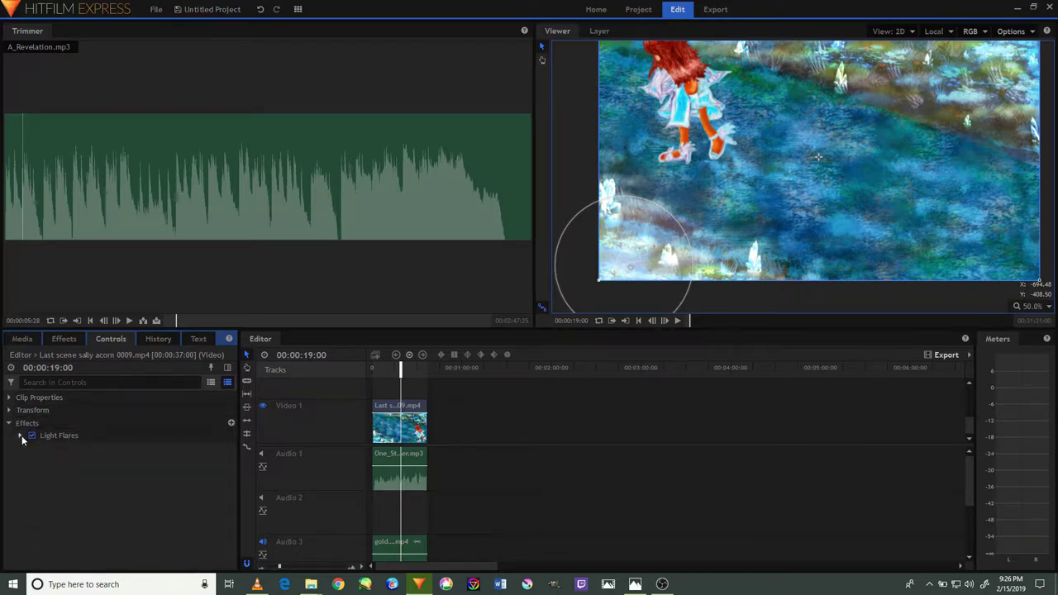
Add a second Light Flares effect to the clip and move it to the upper right
left_click(11, 423)
left_click(79, 338)
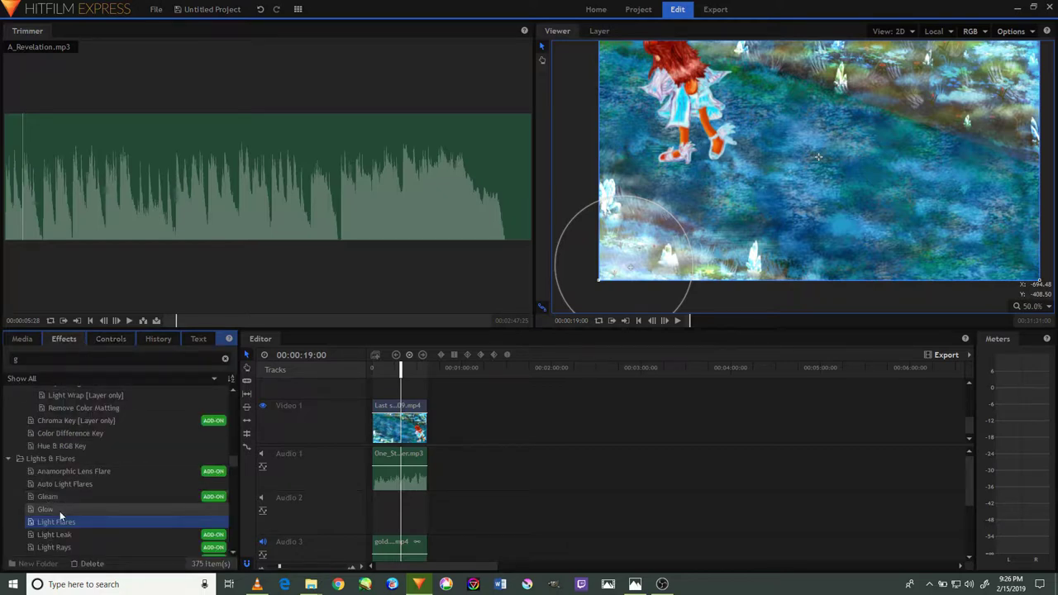
left_click_drag(62, 530, 373, 417)
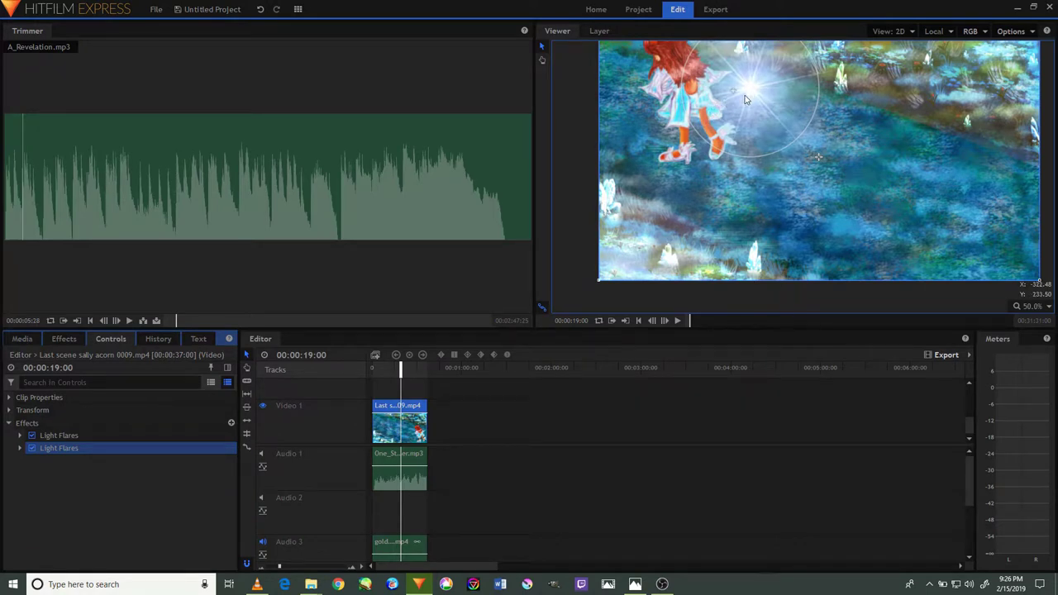
left_click(813, 86)
mouse_move(813, 86)
left_mouse_down()
mouse_move(987, 76)
mouse_move(999, 56)
left_mouse_up()
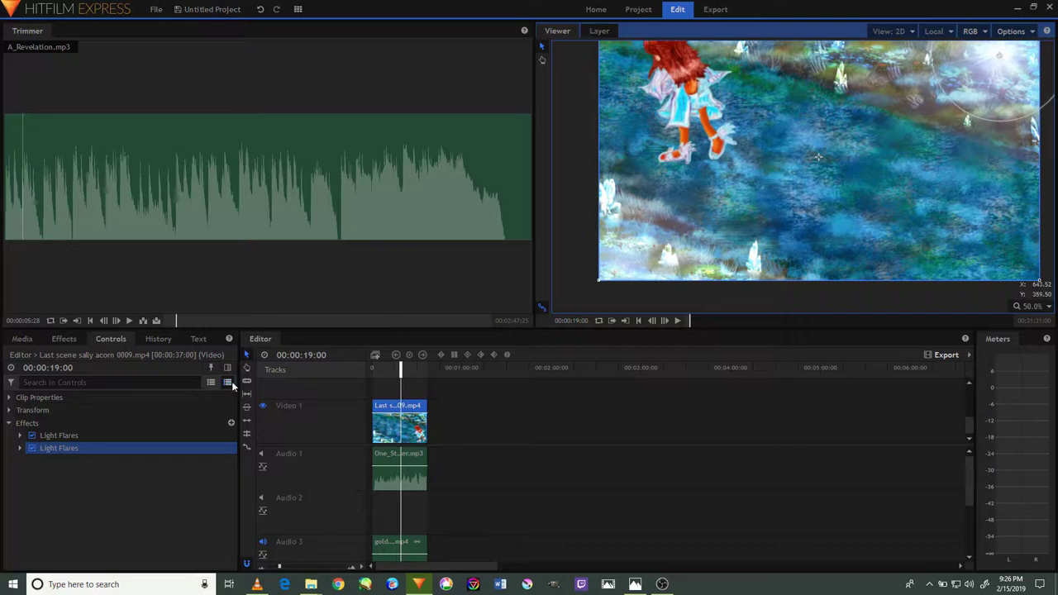
Set the second flare's intensity from 1.15 to 0.95 and fine-tune its hotspot position
left_click(20, 448)
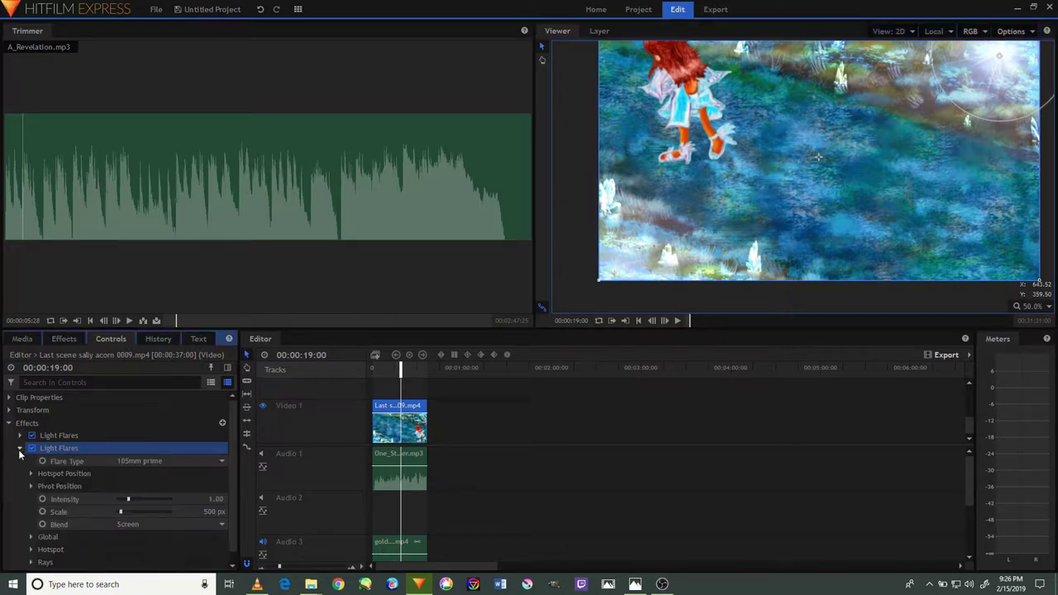
left_click(127, 500)
left_click_drag(126, 501, 122, 500)
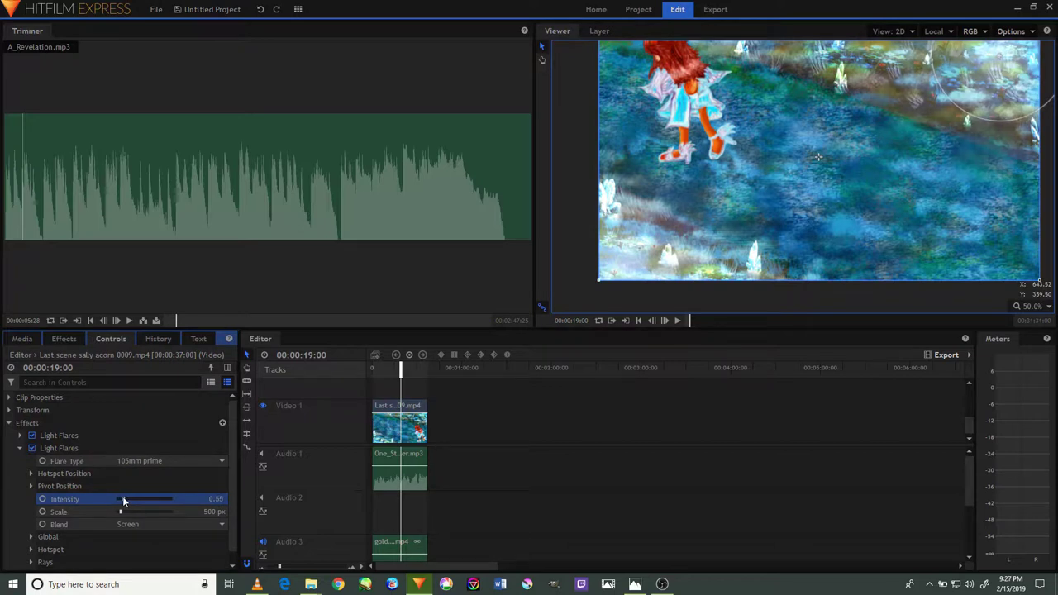
left_click_drag(125, 500, 129, 501)
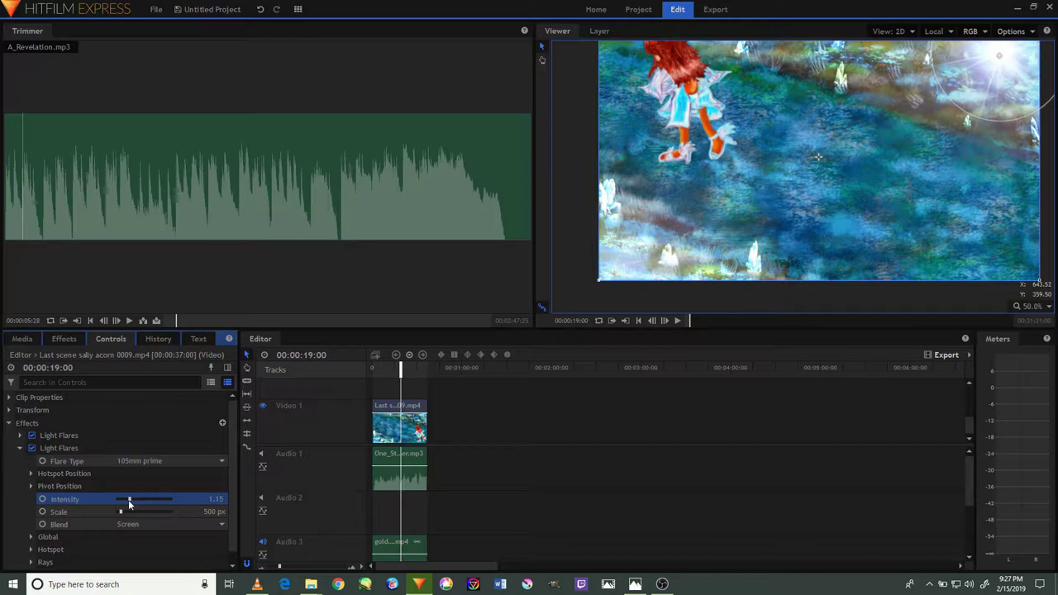
mouse_move(1004, 75)
left_mouse_down()
mouse_move(1012, 88)
mouse_move(1021, 80)
left_mouse_up()
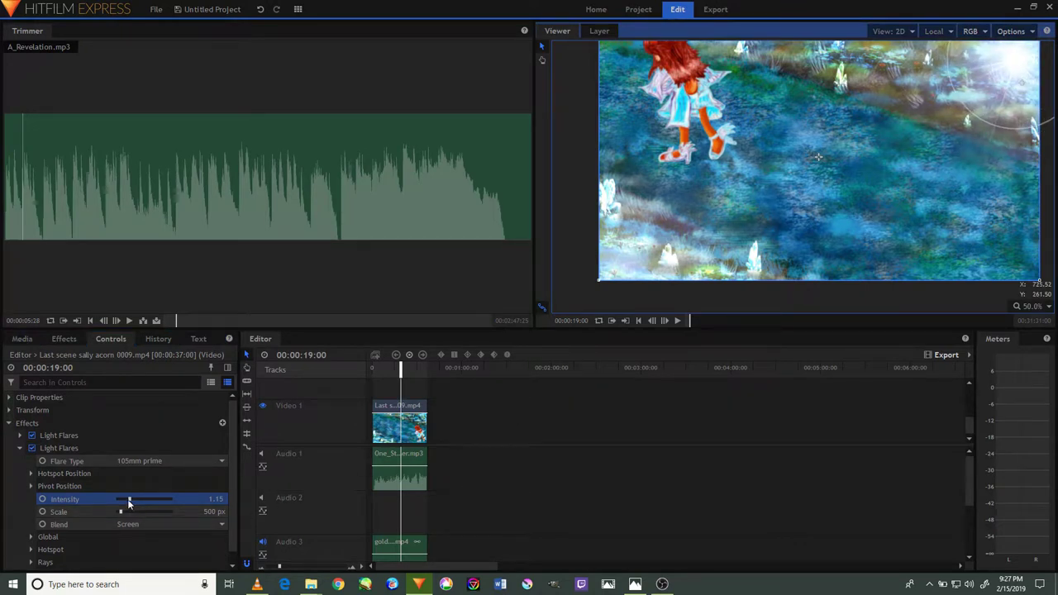
left_click(127, 502)
left_click_drag(128, 502, 127, 501)
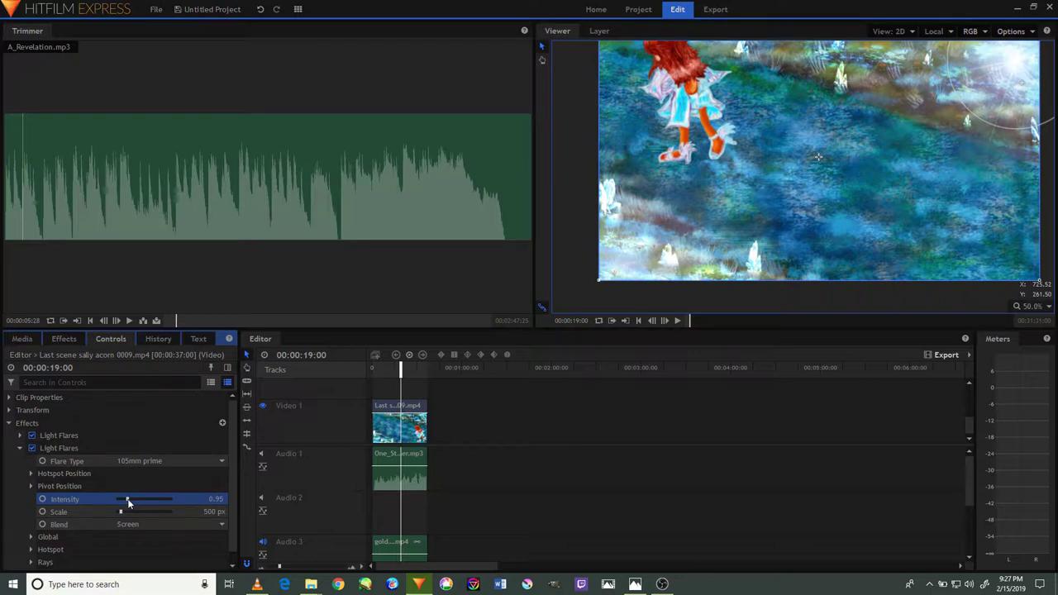
left_click_drag(991, 88, 991, 95)
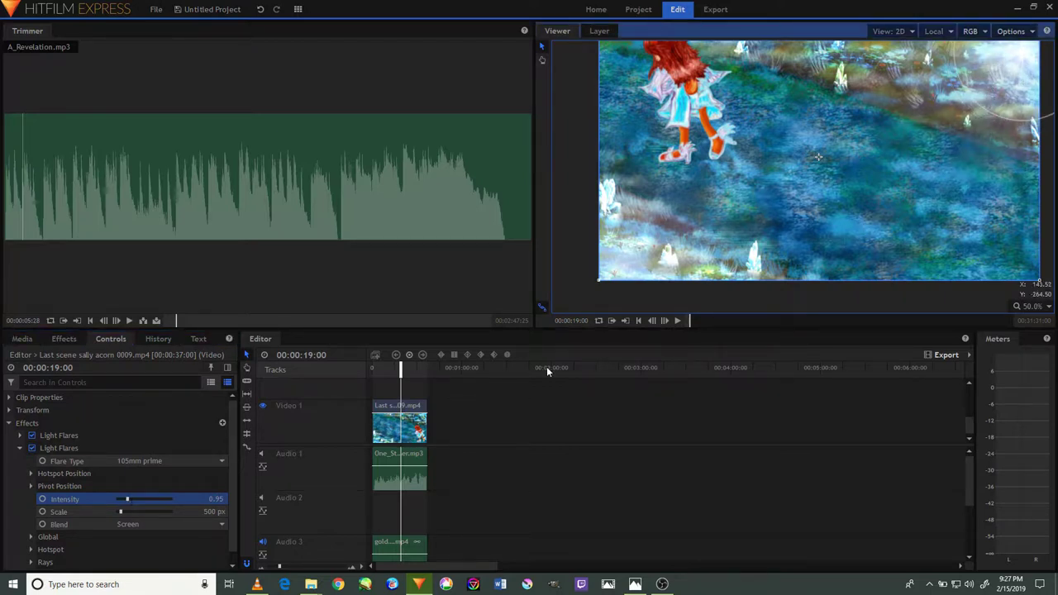
left_click(383, 376)
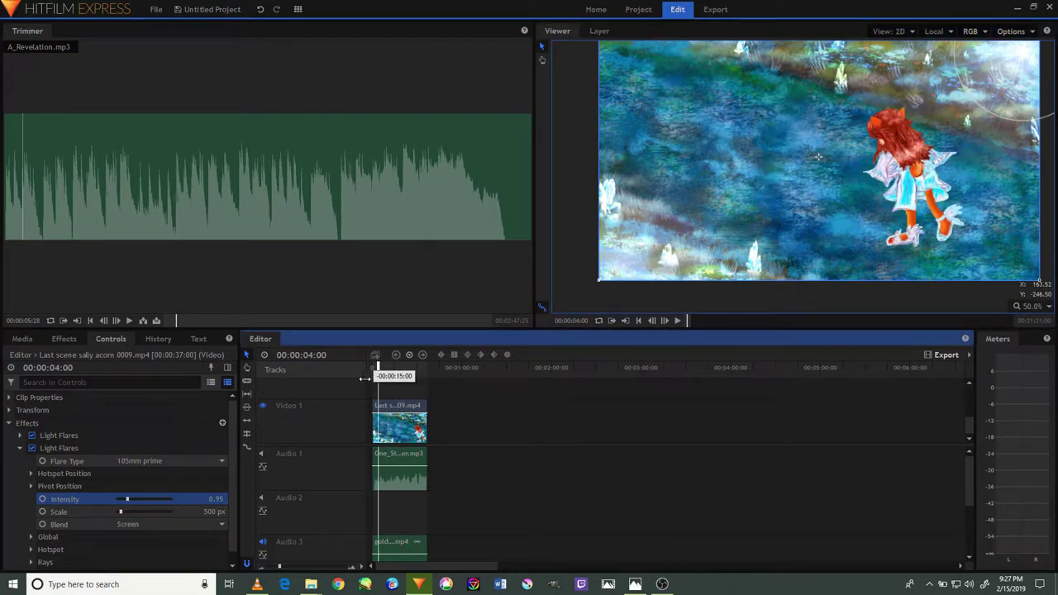
Play the forest clip from 0 to preview the flares, then rewind to 00:00:00:00
left_click_drag(383, 376, 335, 383)
left_click(679, 322)
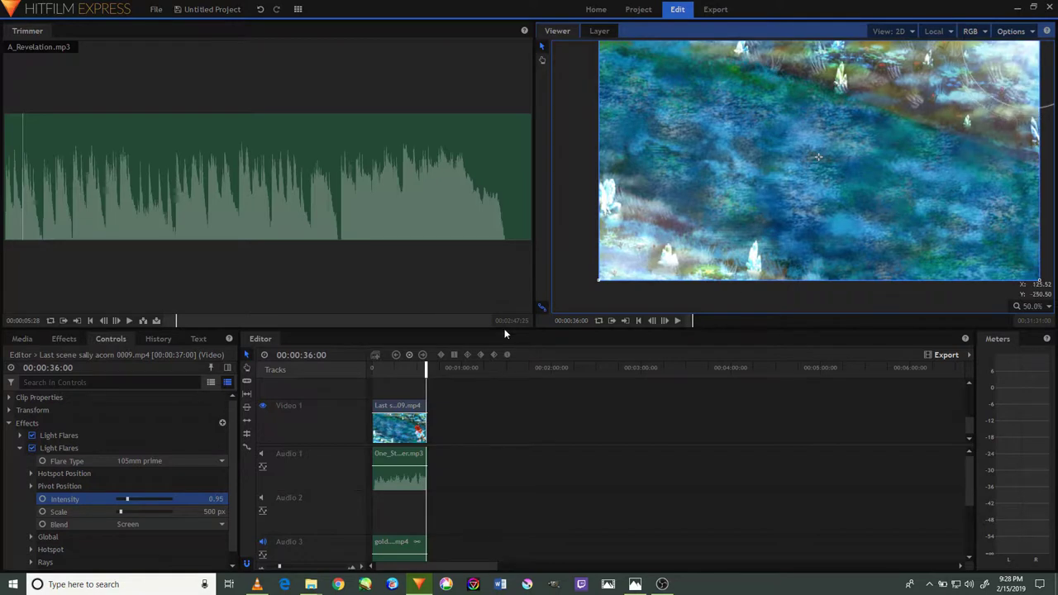
left_click_drag(414, 369, 385, 374)
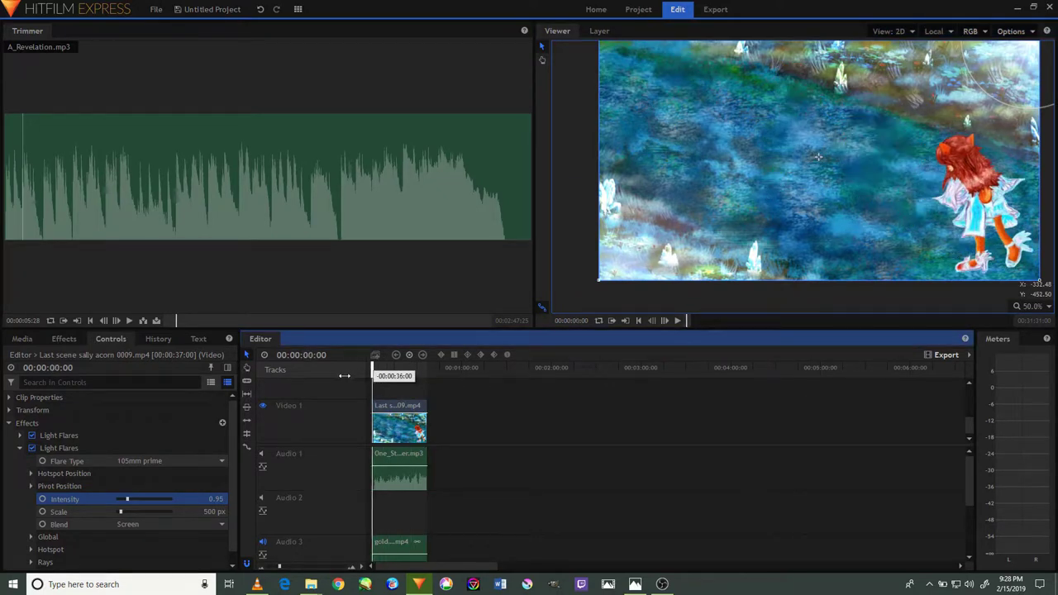
left_click_drag(385, 374, 346, 380)
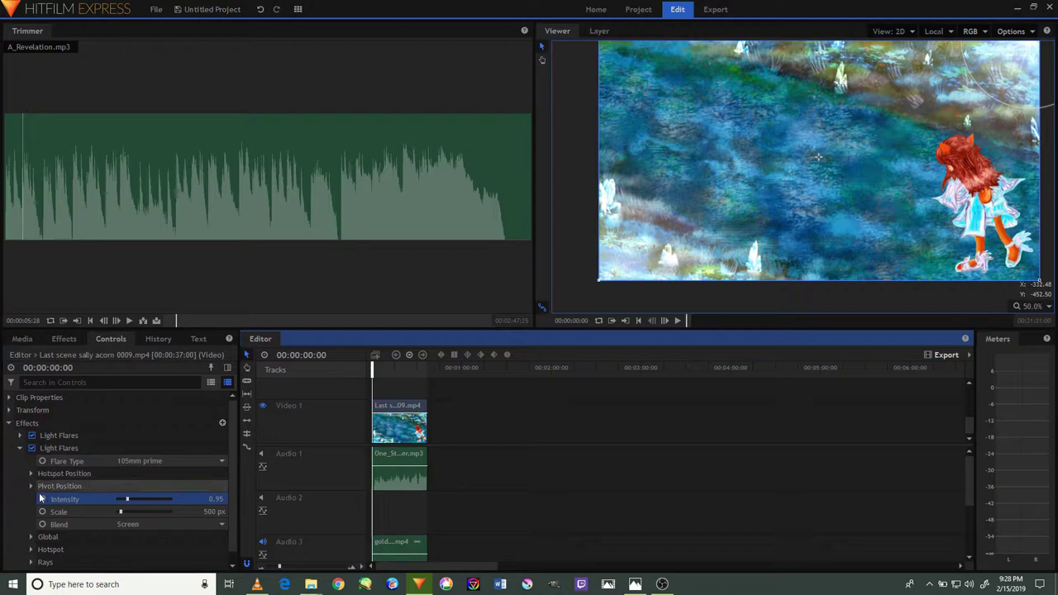
left_click(10, 422)
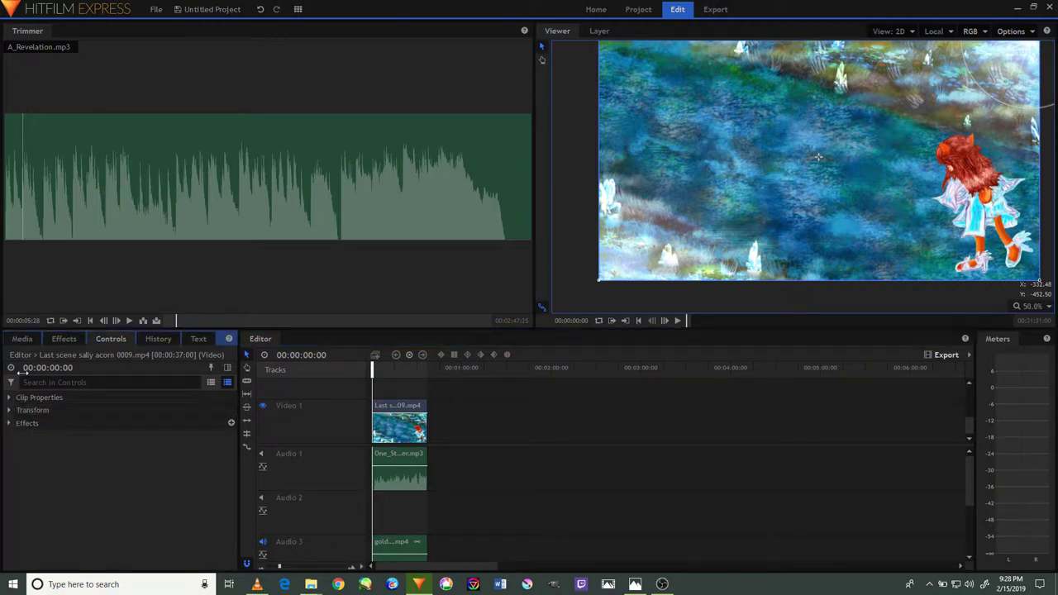
left_click(67, 343)
Scroll through the Particles & Simulation, Presets and Quick 3D effects without applying any
scroll(103, 462, "down", 3)
scroll(109, 438, "down", 3)
scroll(119, 429, "down", 1)
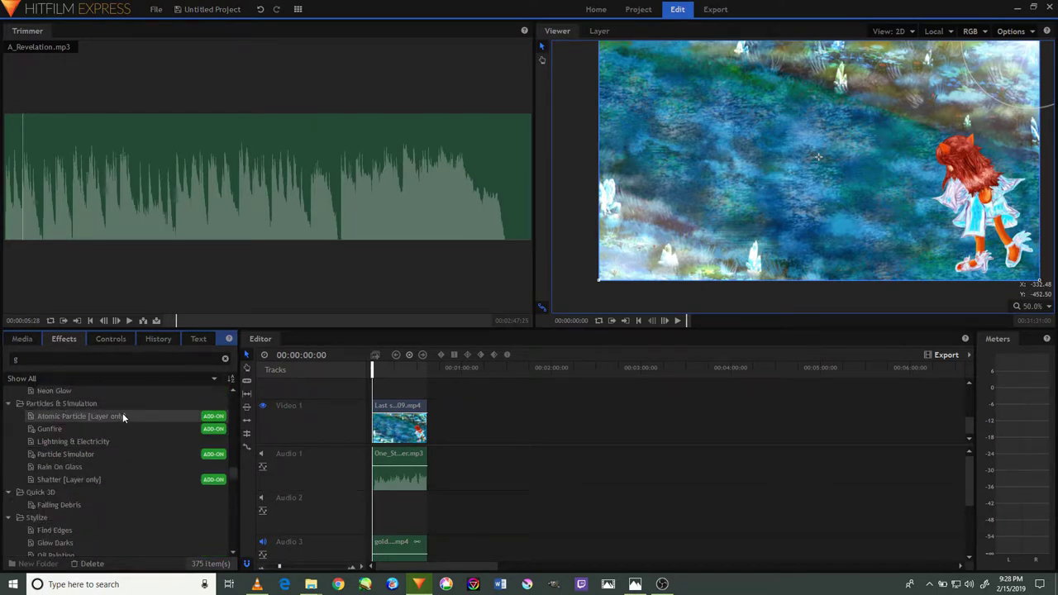
scroll(123, 417, "down", 1)
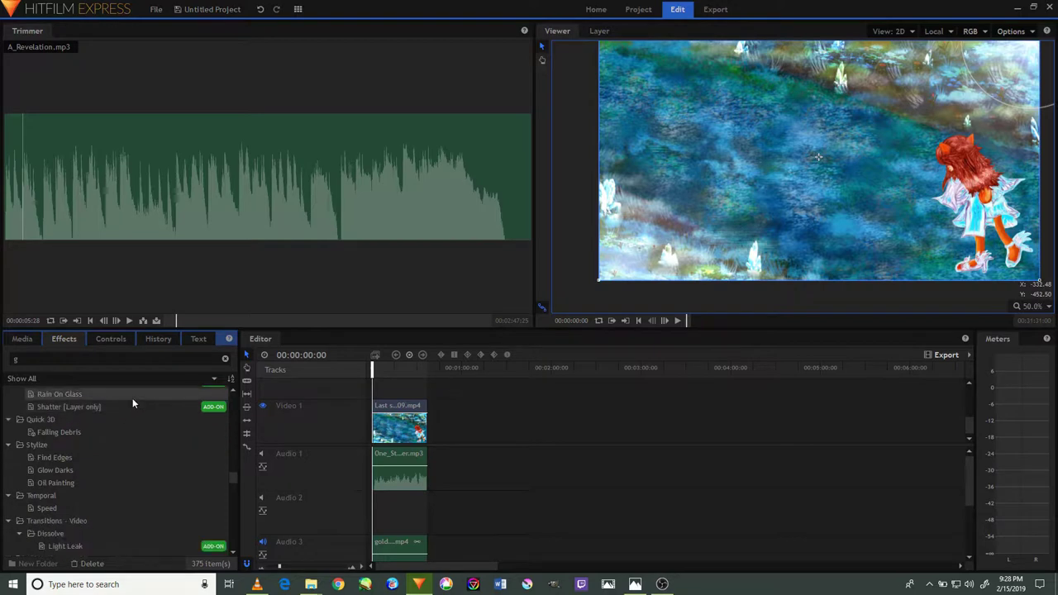
scroll(129, 407, "down", 1)
scroll(139, 402, "down", 1)
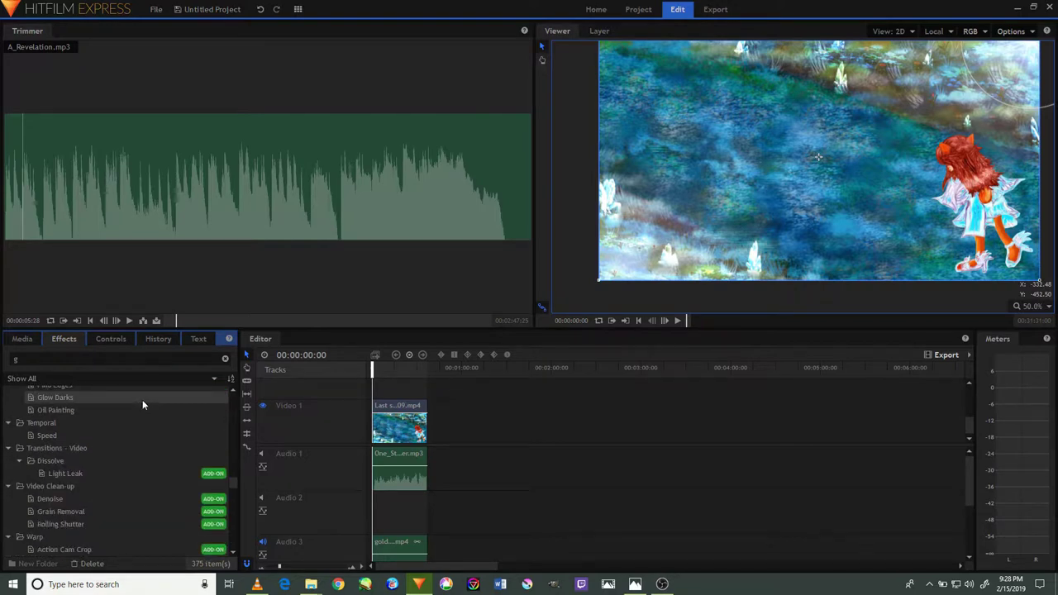
scroll(142, 399, "down", 2)
scroll(143, 401, "down", 2)
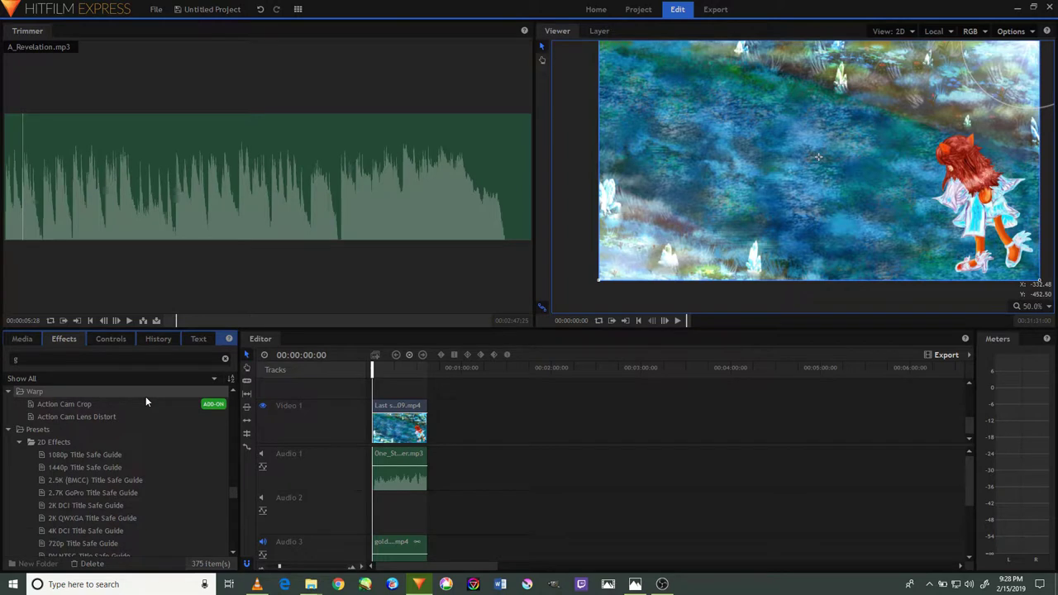
scroll(146, 402, "down", 1)
scroll(146, 398, "down", 1)
scroll(146, 398, "down", 1)
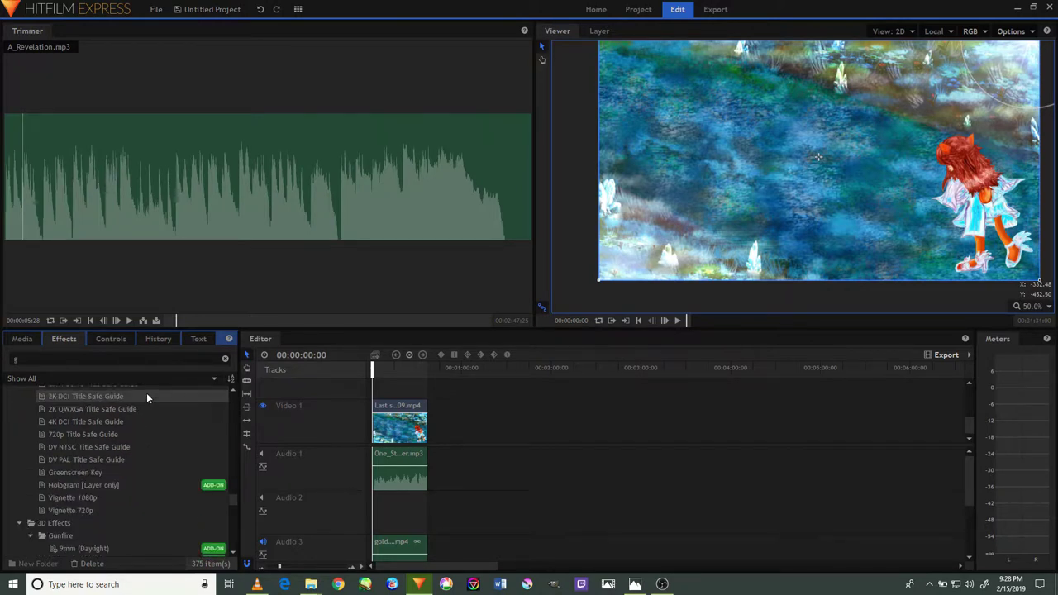
scroll(147, 398, "down", 1)
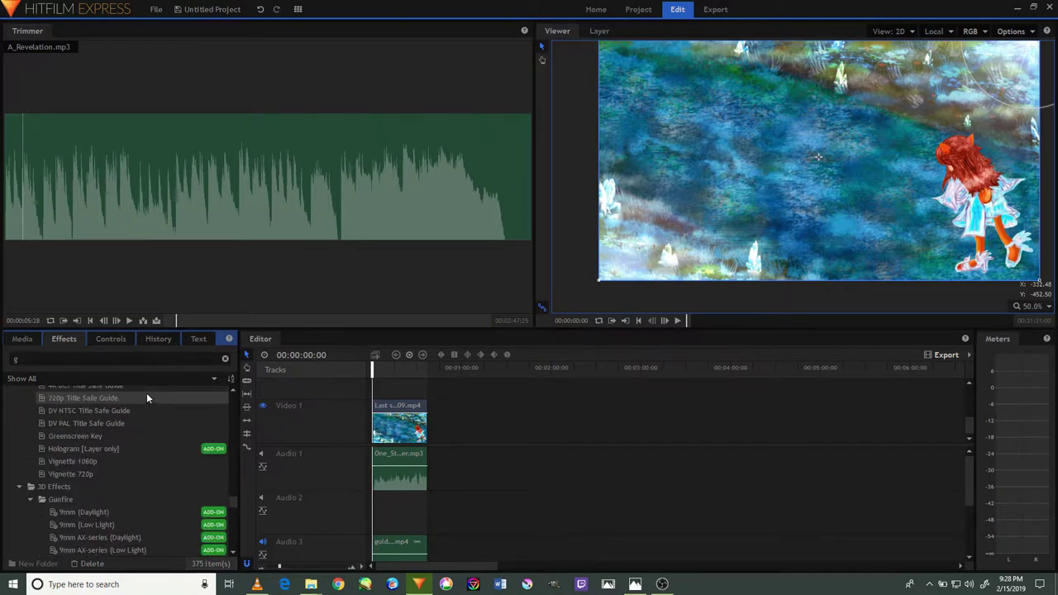
left_click(1008, 103)
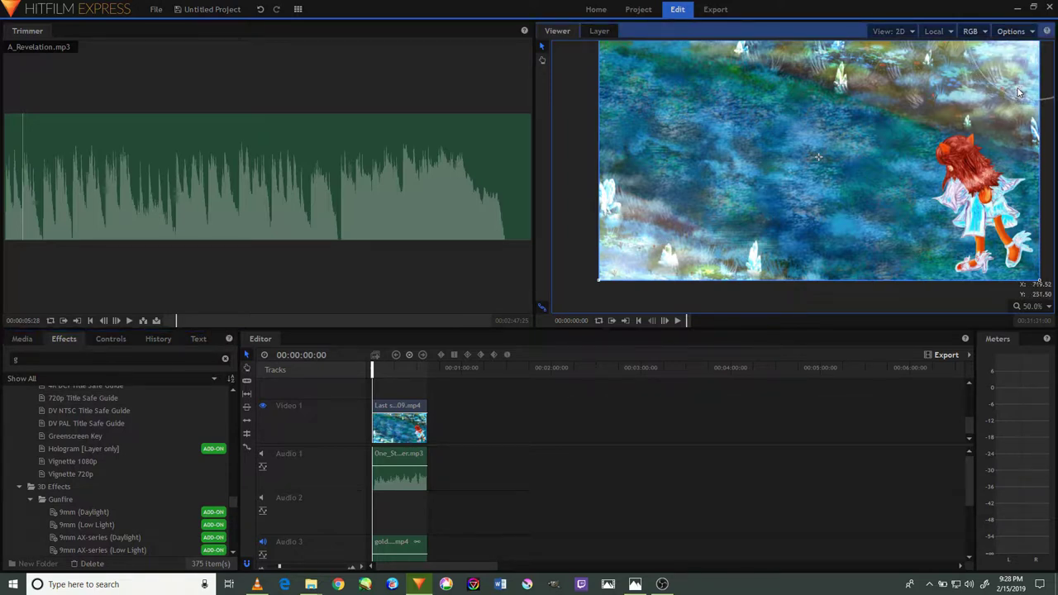
scroll(99, 487, "down", 4)
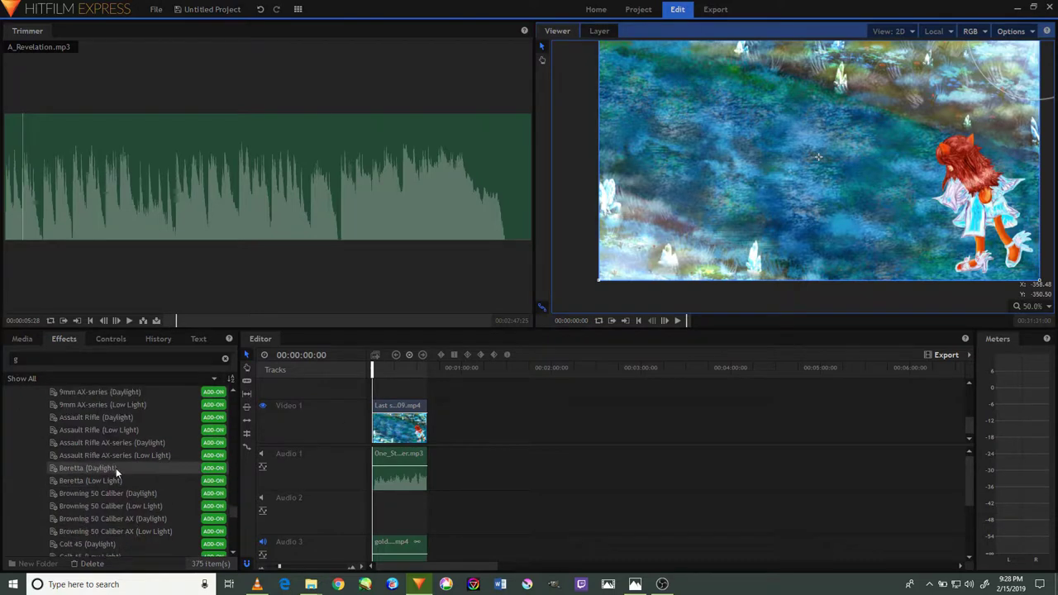
scroll(139, 456, "down", 2)
scroll(145, 452, "down", 3)
scroll(145, 451, "down", 1)
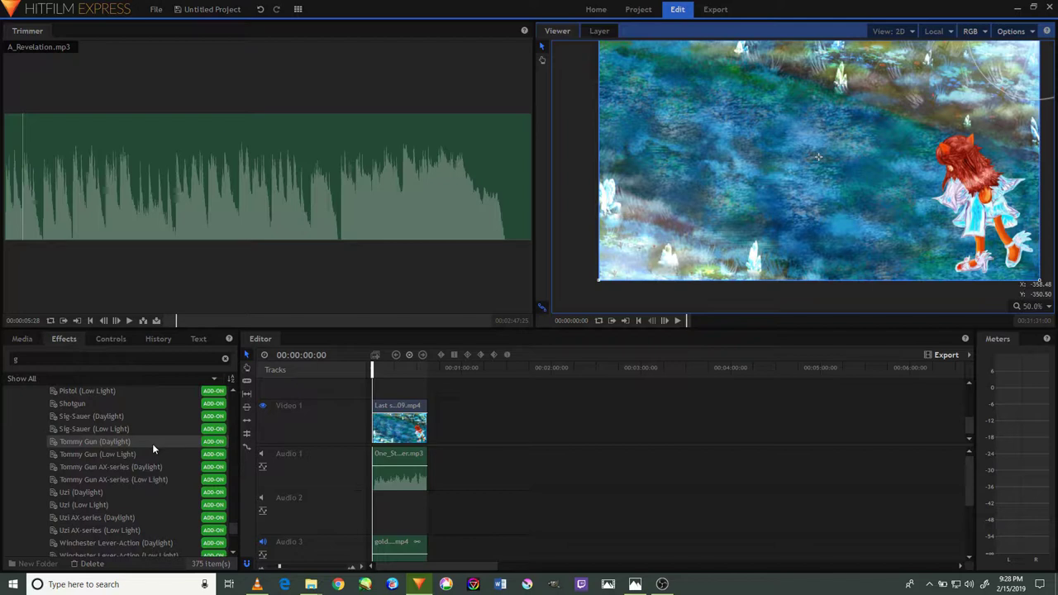
scroll(148, 451, "down", 3)
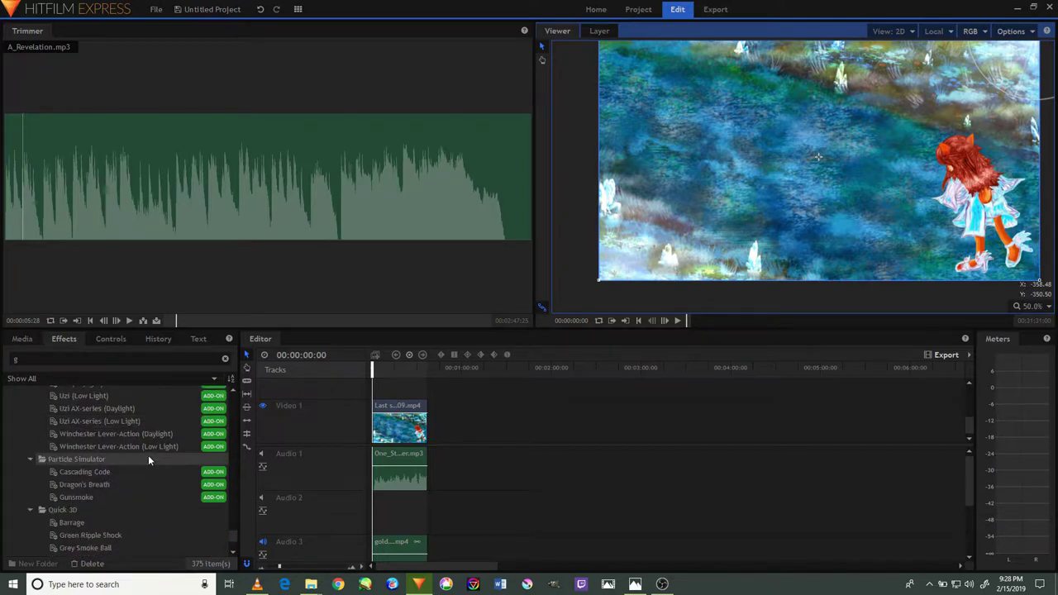
scroll(153, 454, "down", 3)
scroll(156, 454, "down", 1)
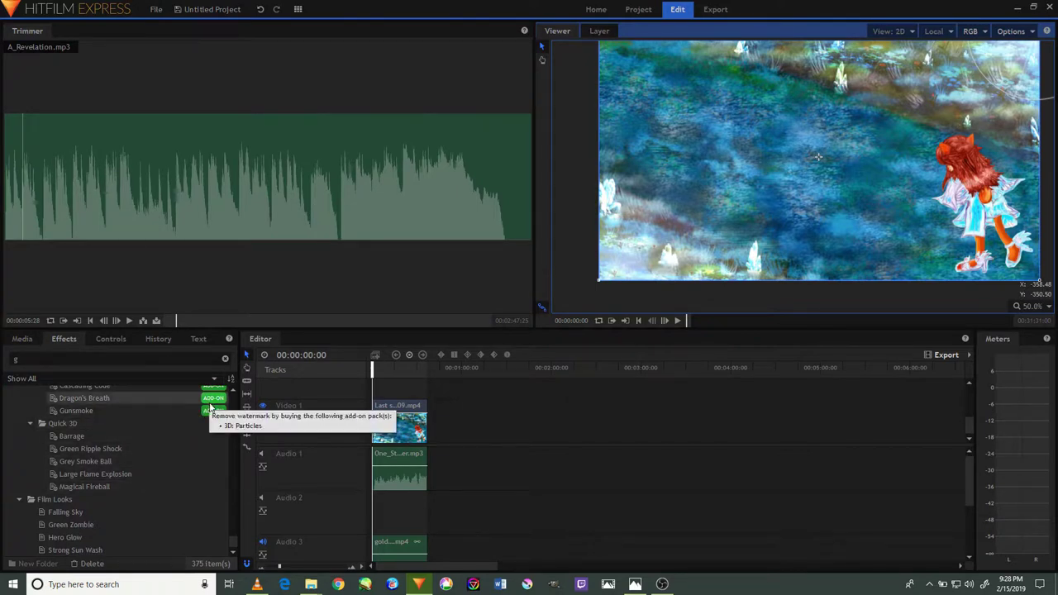
Briefly check the History and Text tabs, then return to the Effects library
left_click(662, 585)
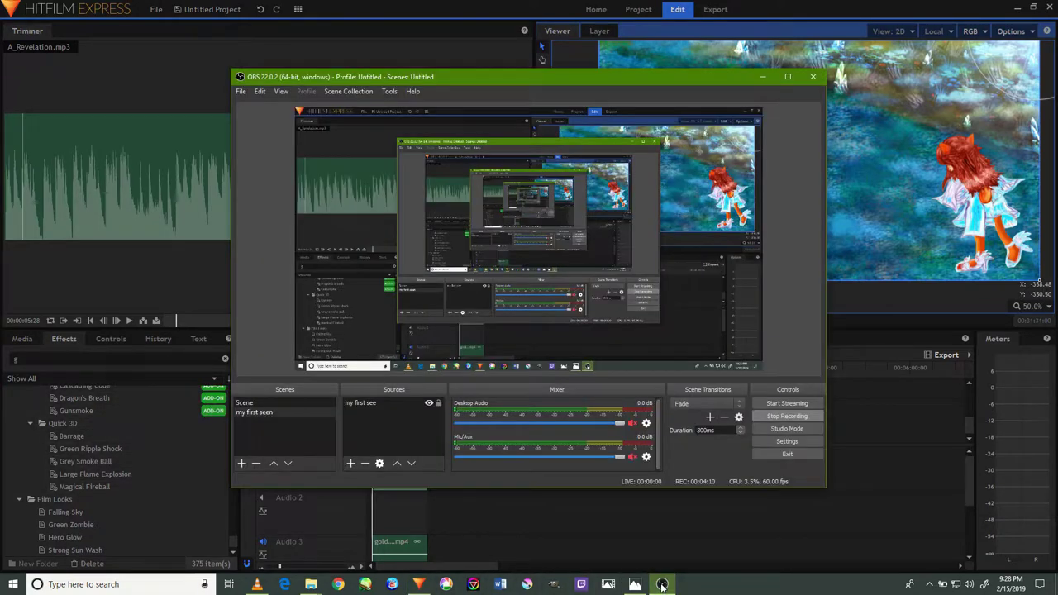
left_click(662, 585)
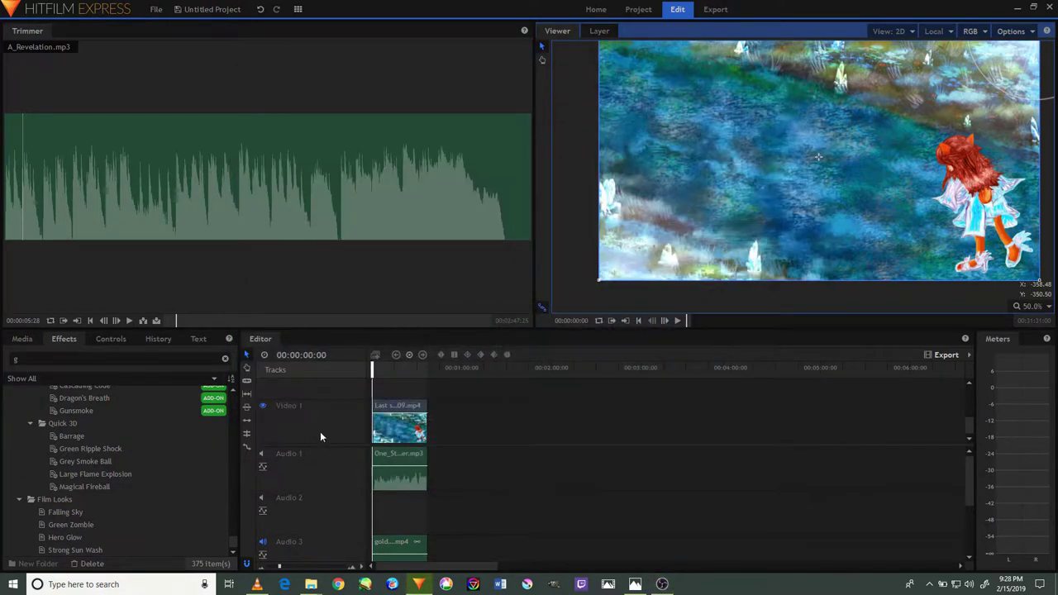
left_click(159, 340)
left_click(197, 340)
scroll(143, 430, "down", 1)
scroll(157, 405, "up", 1)
left_click(163, 339)
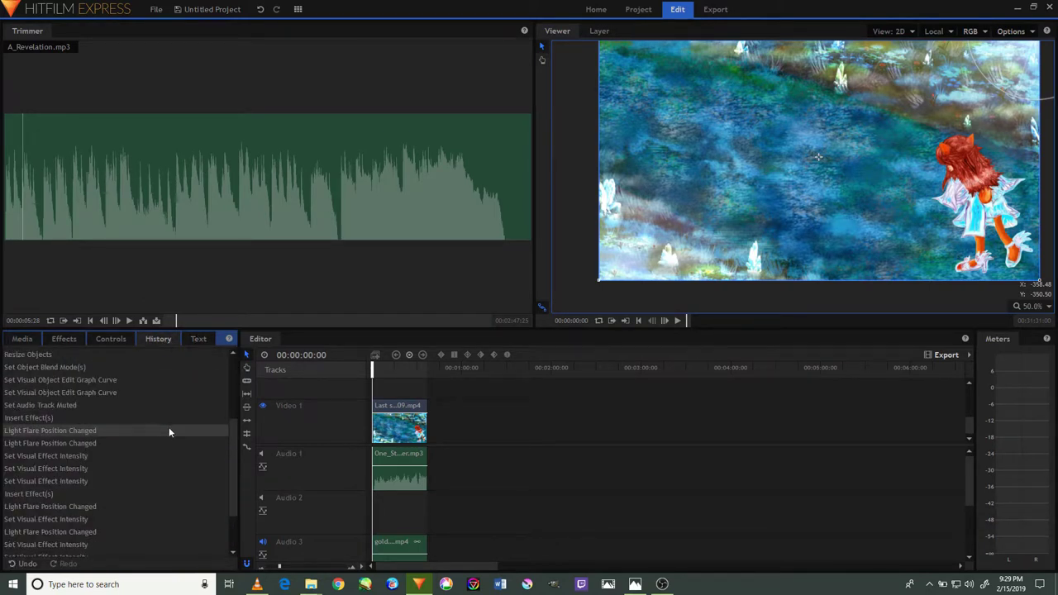
left_click(127, 340)
left_click(64, 339)
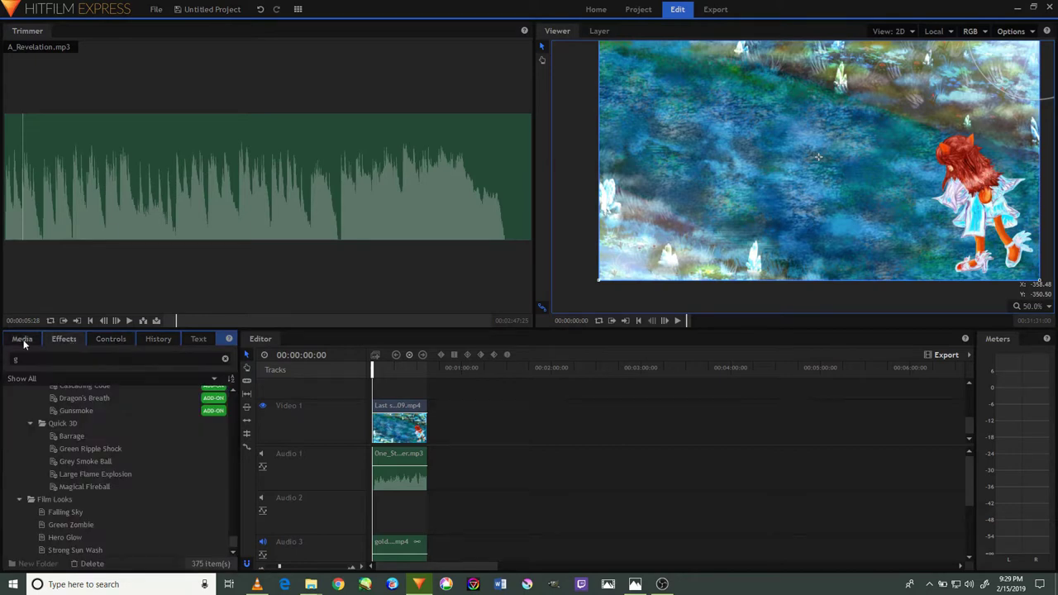
In the media list's end, preview Windswept.mp3 and We_ll_Meet_Again.mp3, scrubbing the waveform
left_click(21, 339)
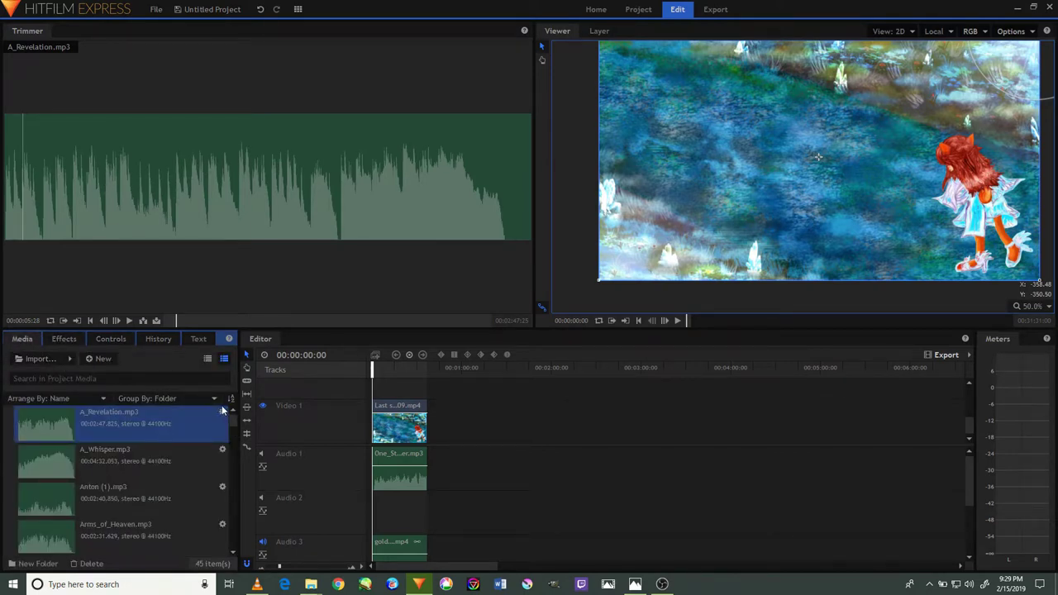
scroll(121, 430, "down", 2)
scroll(132, 416, "down", 1)
scroll(132, 417, "down", 1)
scroll(132, 415, "down", 5)
scroll(136, 413, "down", 5)
scroll(134, 411, "down", 5)
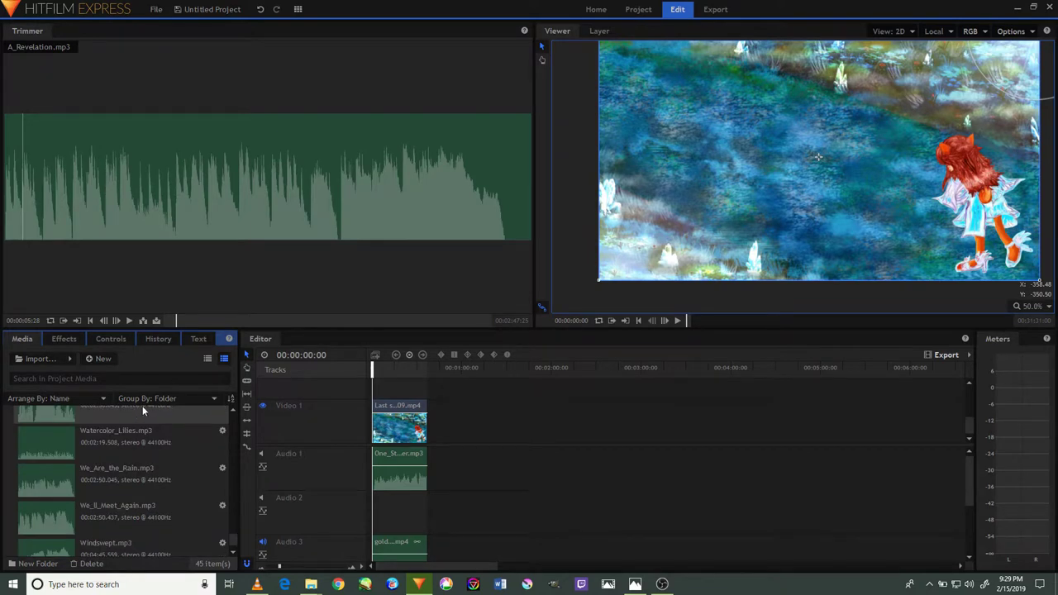
scroll(145, 489, "down", 1)
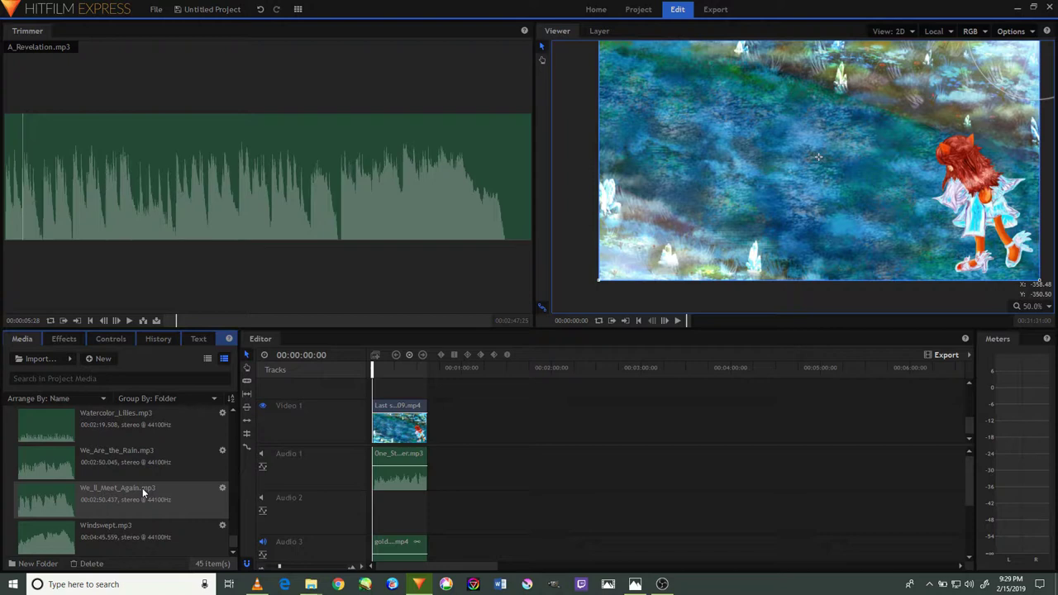
left_click(120, 526)
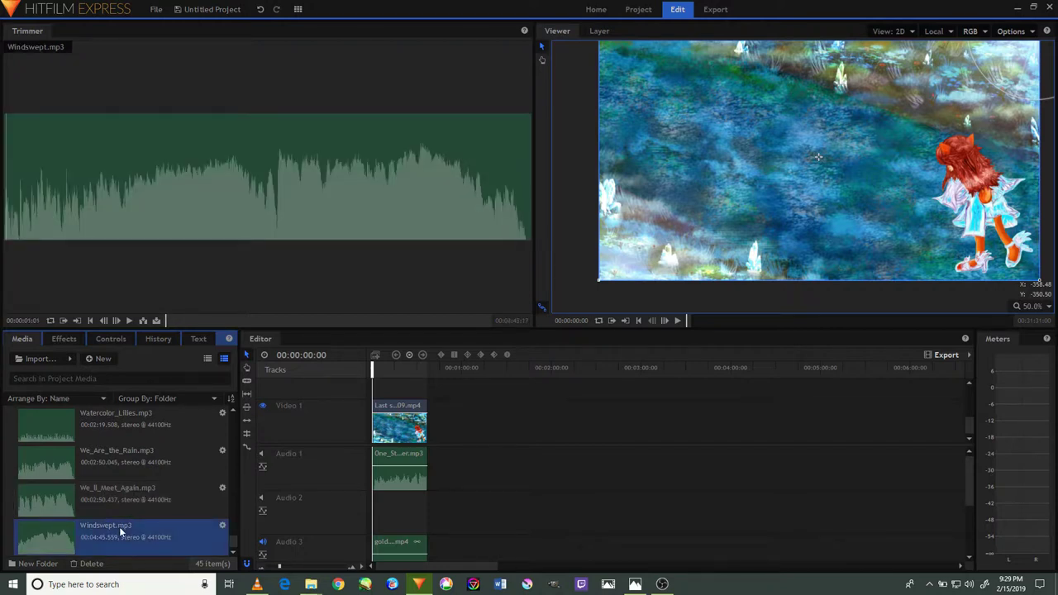
left_click(119, 514)
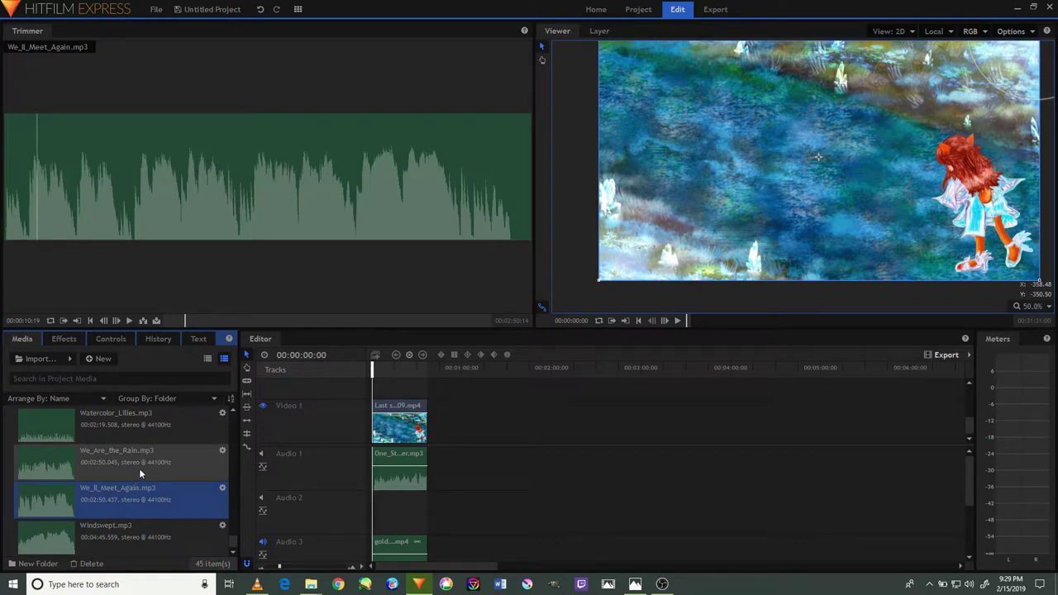
left_click_drag(36, 130, 49, 133)
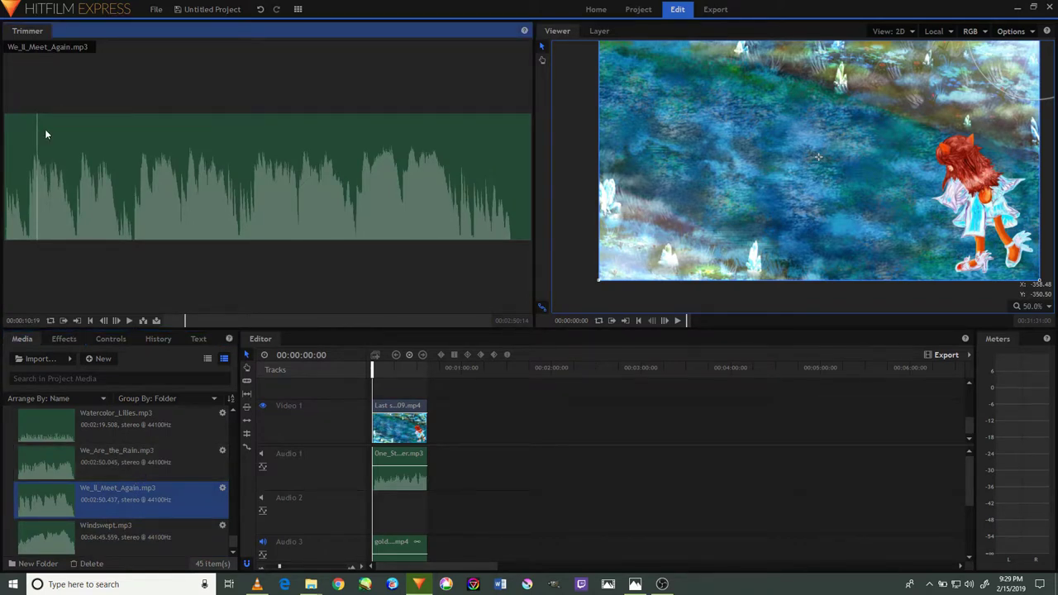
Preview Watercolor_Lilies.mp3, Vapor.mp3, The_Bluest_Star.mp3 and The_Beauty_of_Love.mp3
left_click(45, 456)
left_click(83, 428)
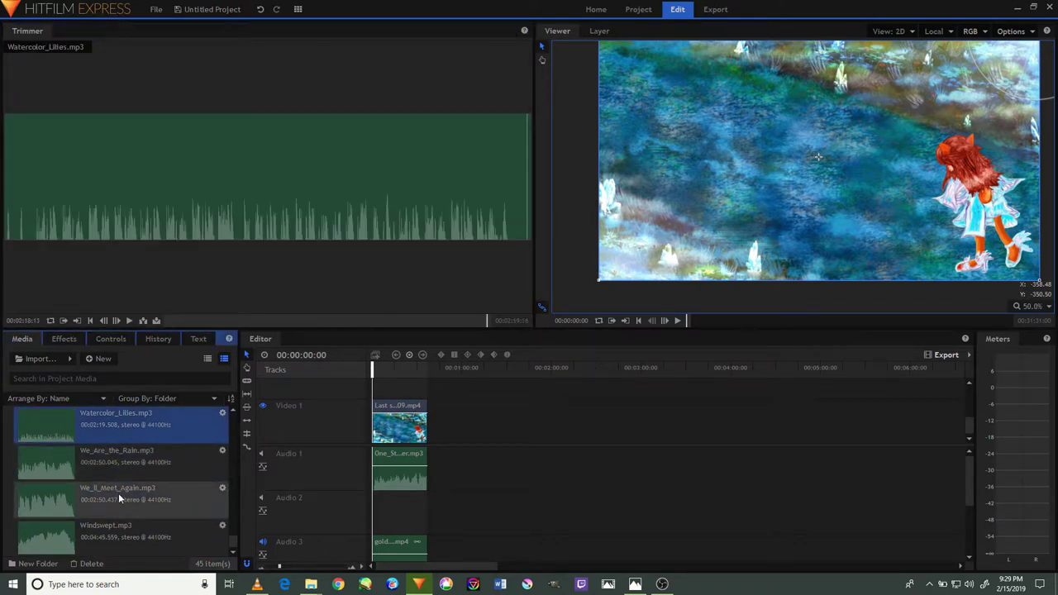
scroll(132, 487, "up", 2)
left_click(139, 480)
left_click(139, 457)
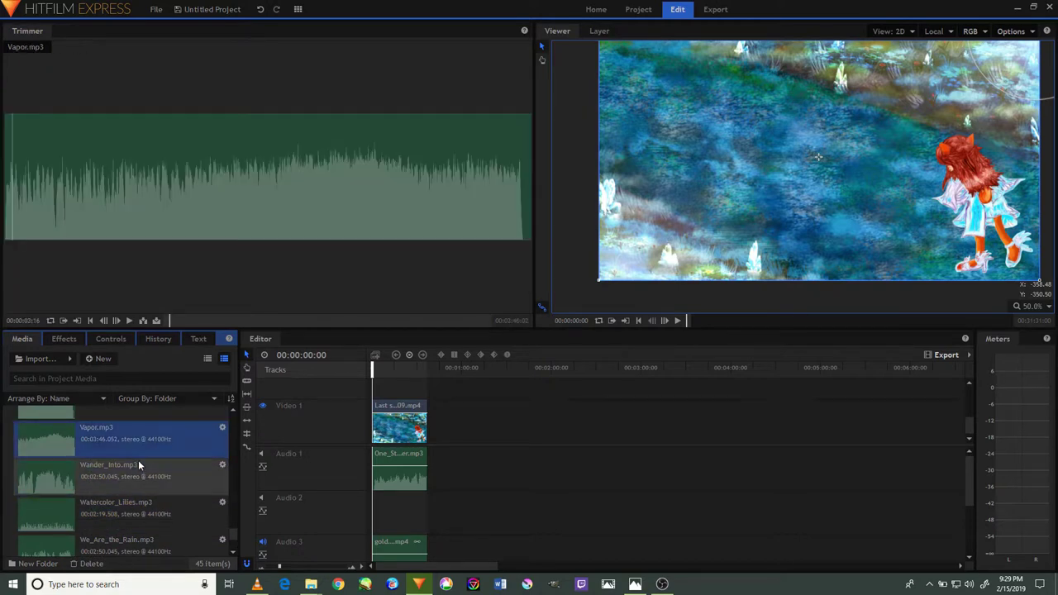
scroll(132, 471, "up", 2)
left_click(150, 481)
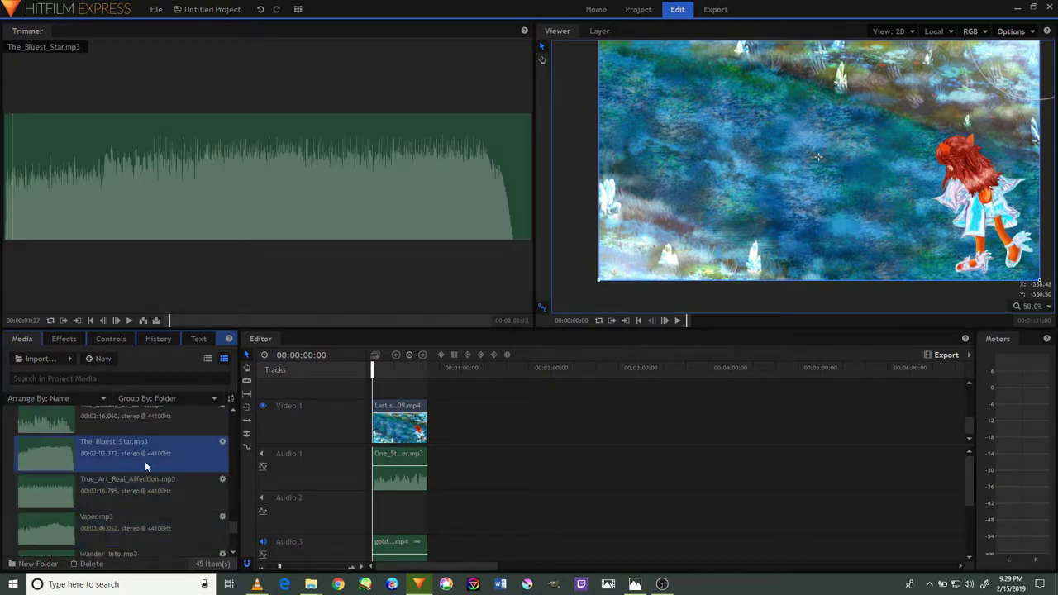
left_click(143, 428)
Preview Summer_Breeze.mp3, Silence_for_a_Film.mp3, Shattered_Paths and Quiet_Nights
scroll(149, 434, "up", 3)
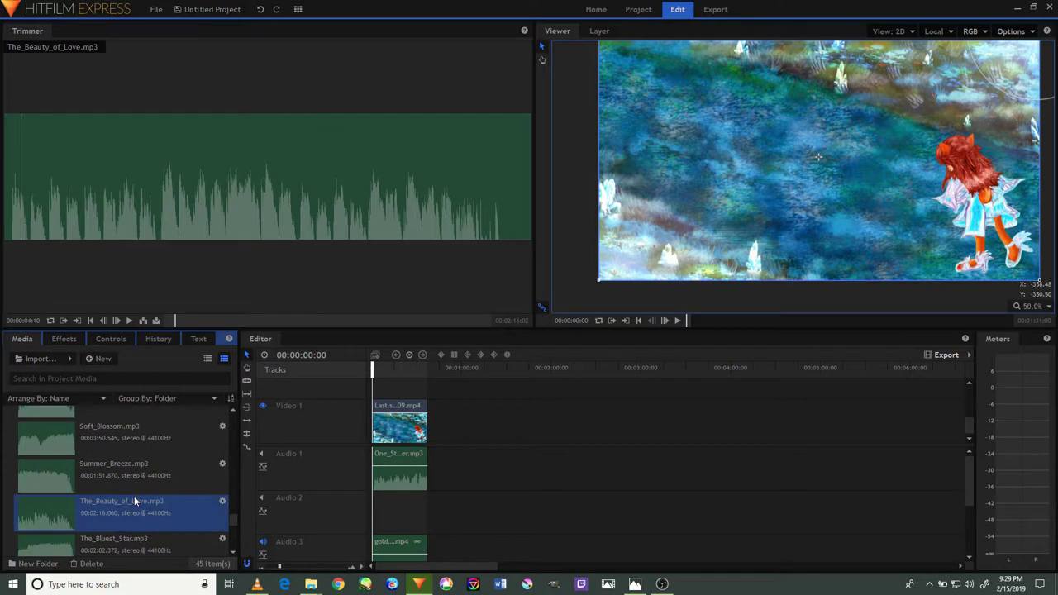
left_click(136, 462)
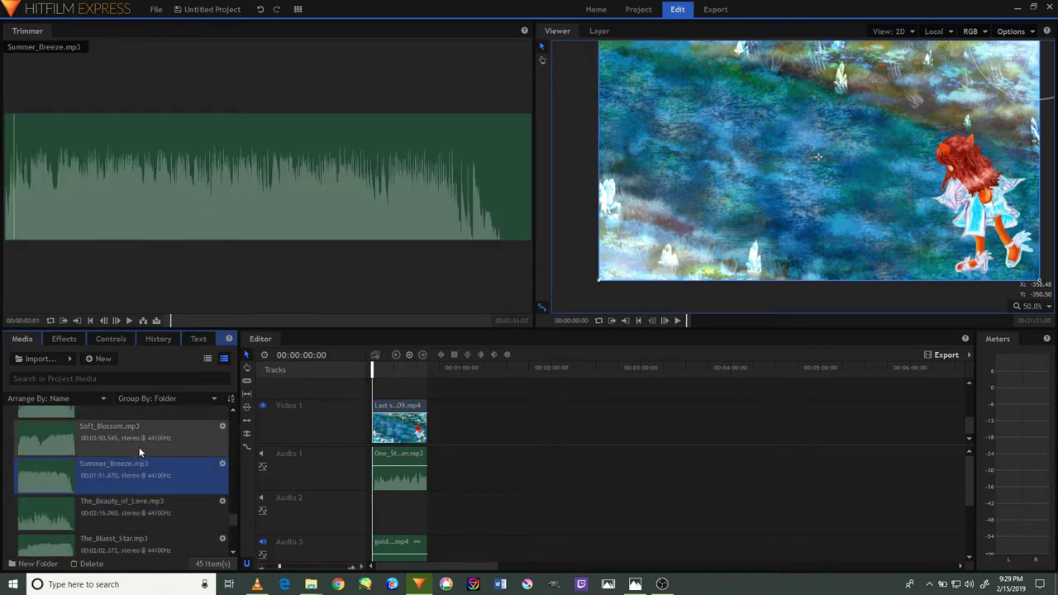
left_click(142, 435)
scroll(152, 413, "up", 1)
left_click(157, 410)
scroll(159, 429, "up", 2)
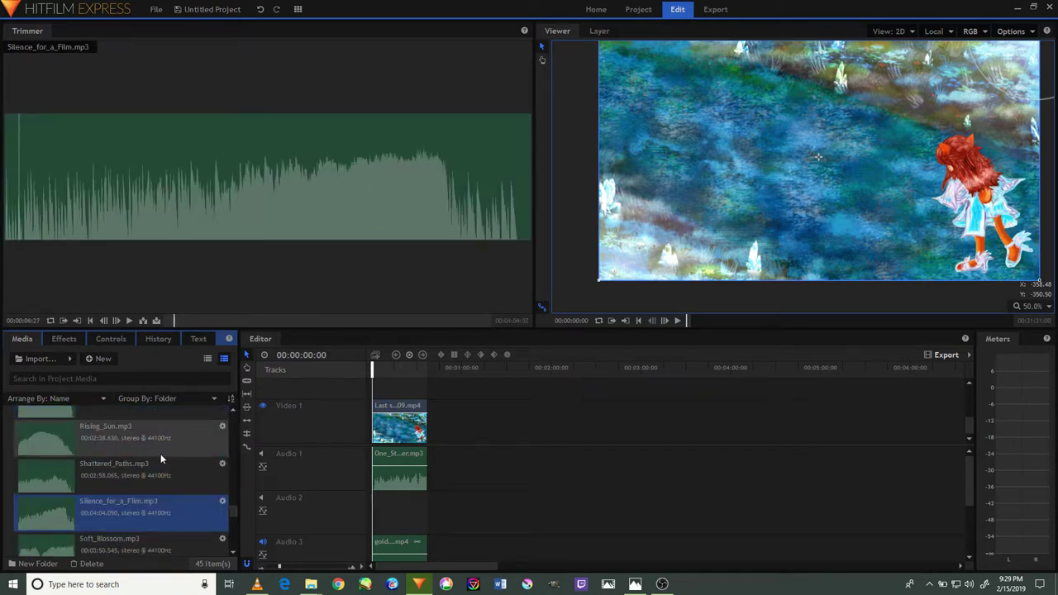
left_click(160, 456)
scroll(155, 463, "up", 2)
left_click(157, 457)
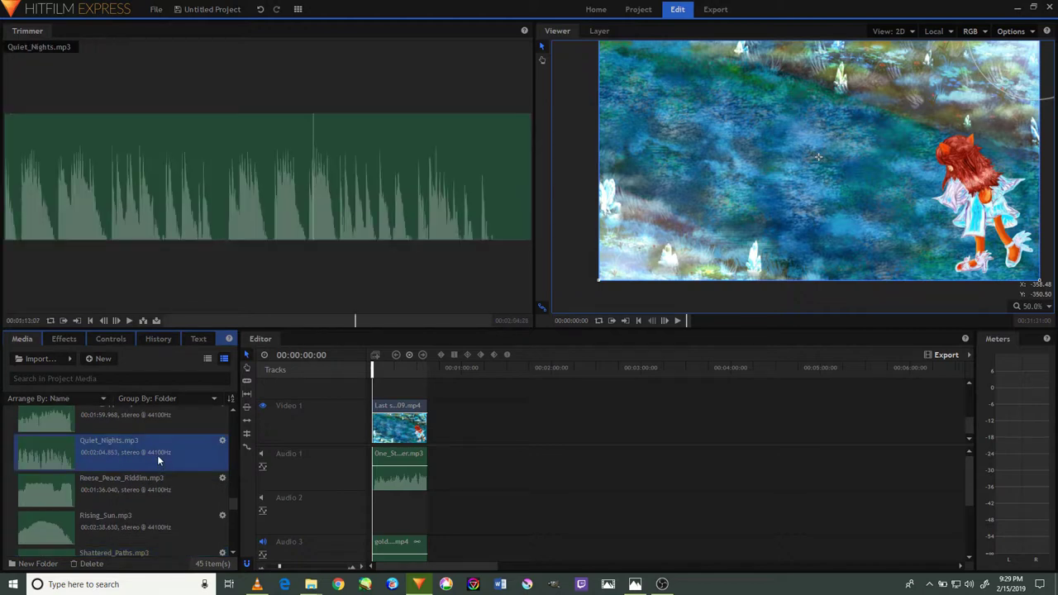
Preview Poison_Apple, Overlook, Old_Days, One_Step_Closer, Love_Letters, Kiss_the_Sky, In_the_Distance, I_ll_Remember_You
left_click(164, 427)
scroll(159, 442, "up", 3)
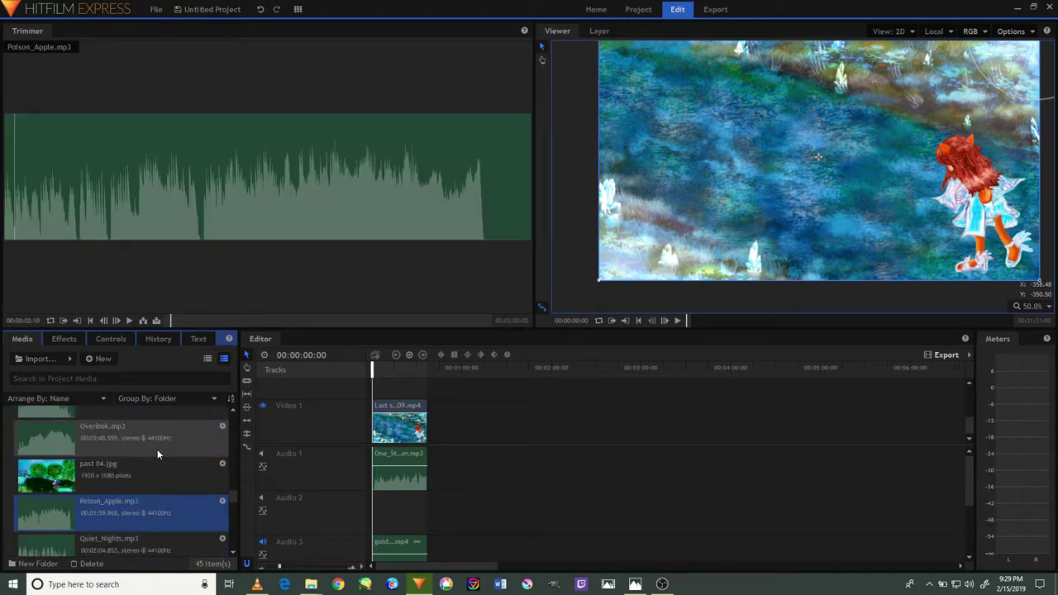
left_click(160, 442)
scroll(162, 436, "up", 2)
left_click(155, 451)
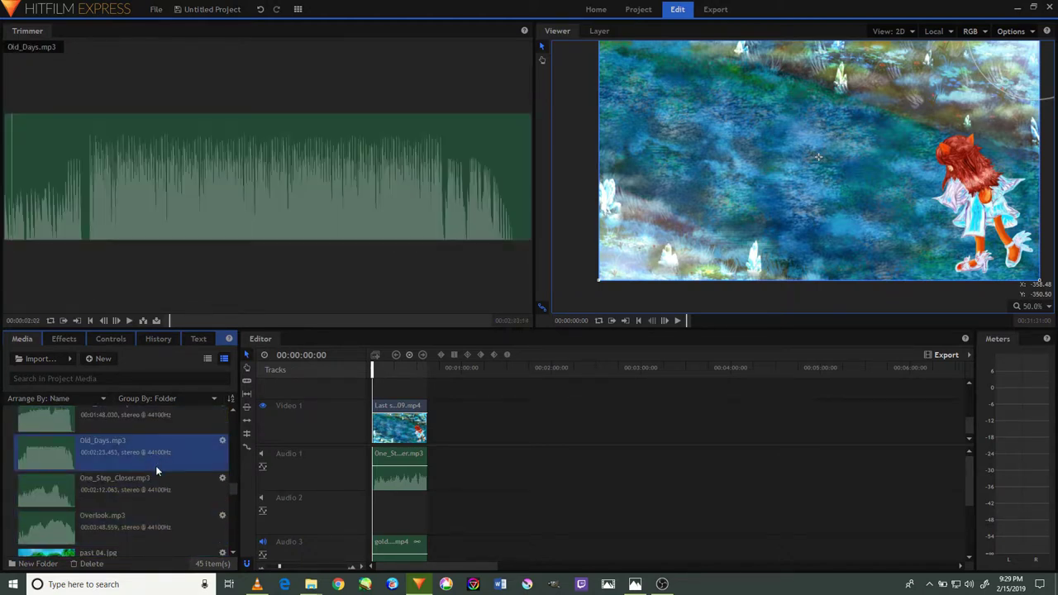
left_click(152, 476)
scroll(150, 472, "up", 2)
left_click(150, 473)
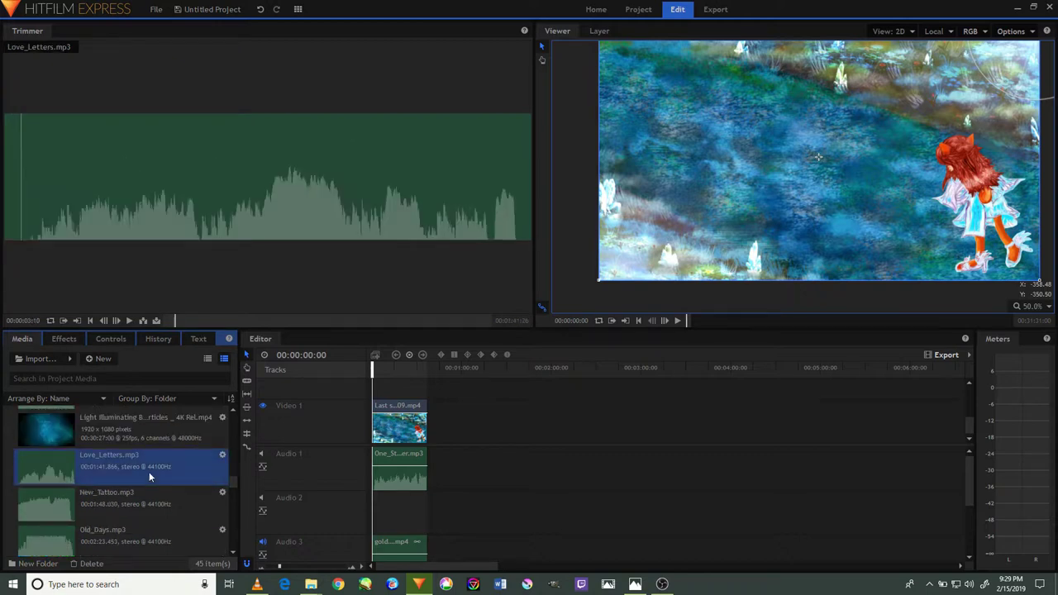
scroll(148, 464, "up", 4)
left_click(134, 485)
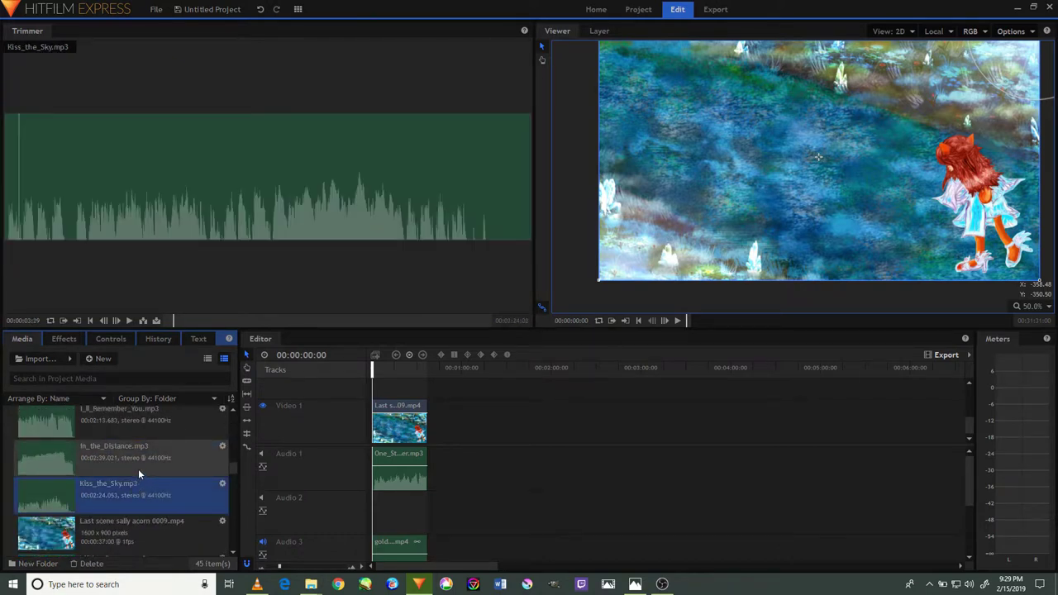
left_click(140, 468)
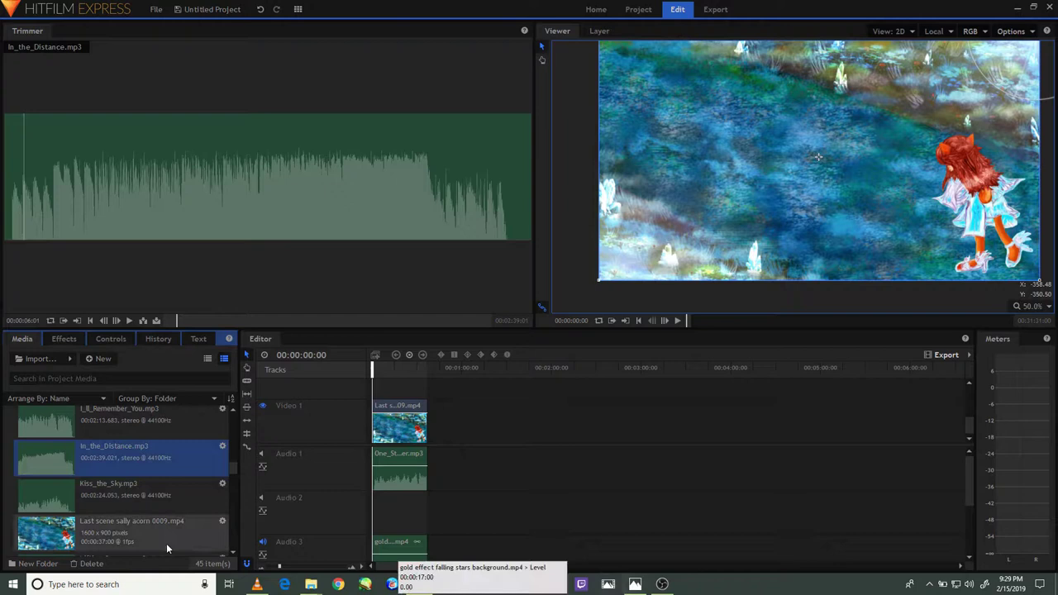
left_click(119, 429)
Preview Heart_Strings.mp3, Fresh_Healthy_Perspectives.mp3, Fern.mp3 and Ella_s_Interlude.mp3
scroll(130, 438, "up", 2)
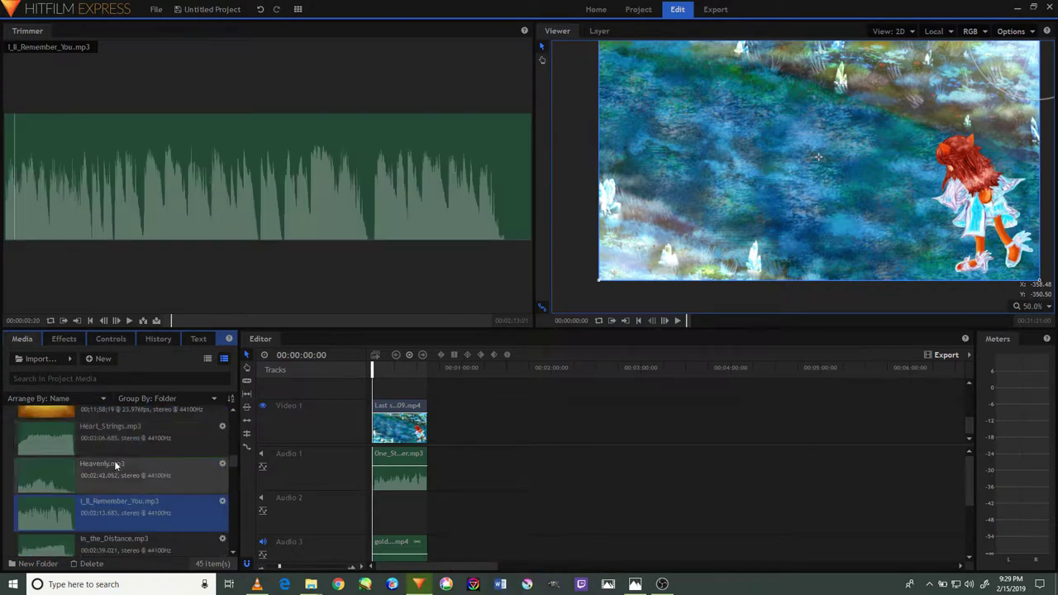
left_click(118, 447)
scroll(120, 445, "up", 2)
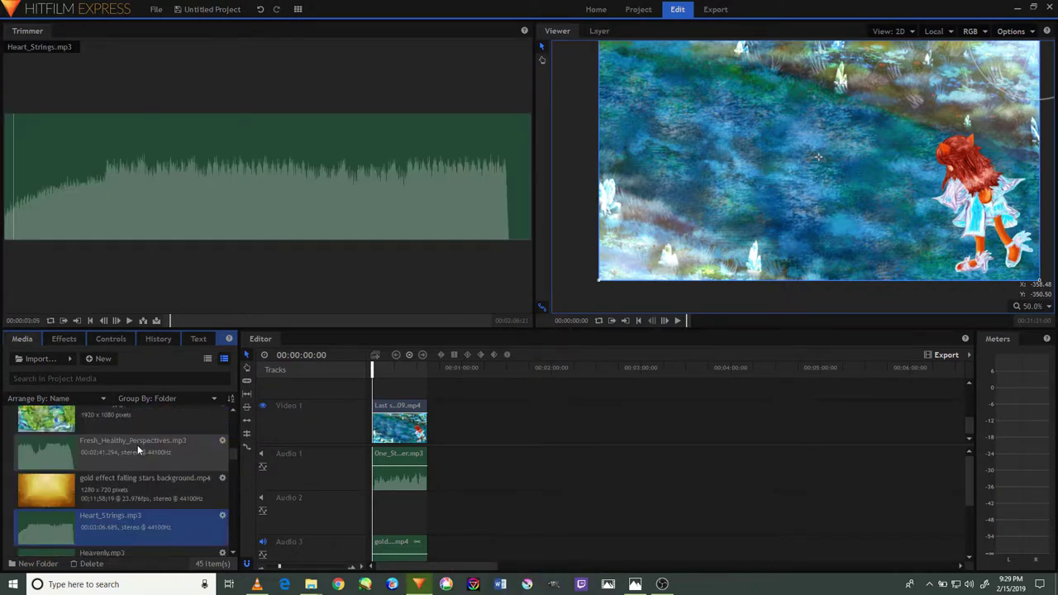
left_click(137, 444)
scroll(136, 448, "up", 2)
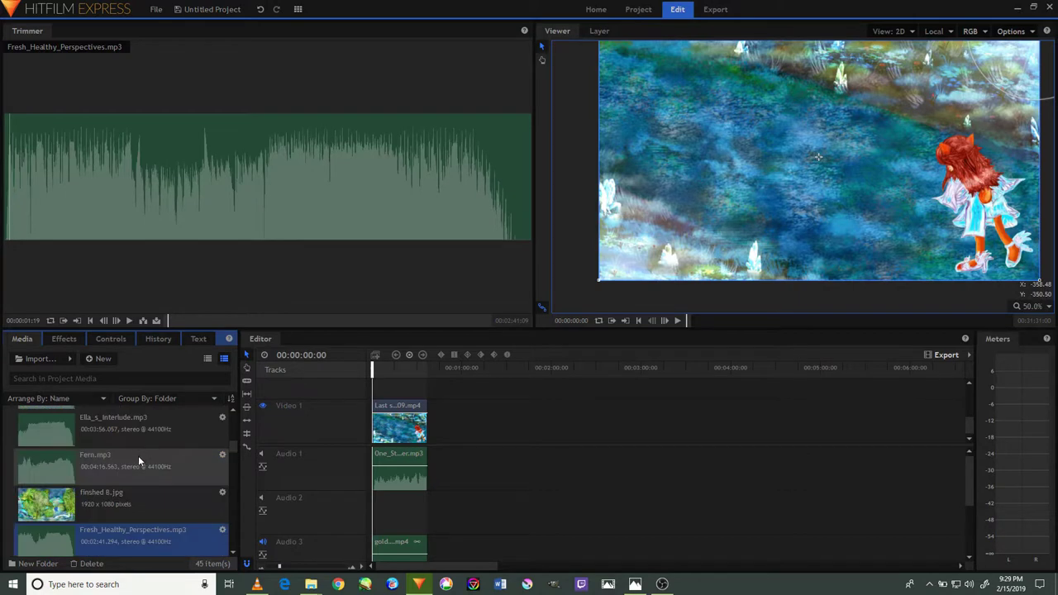
left_click(138, 457)
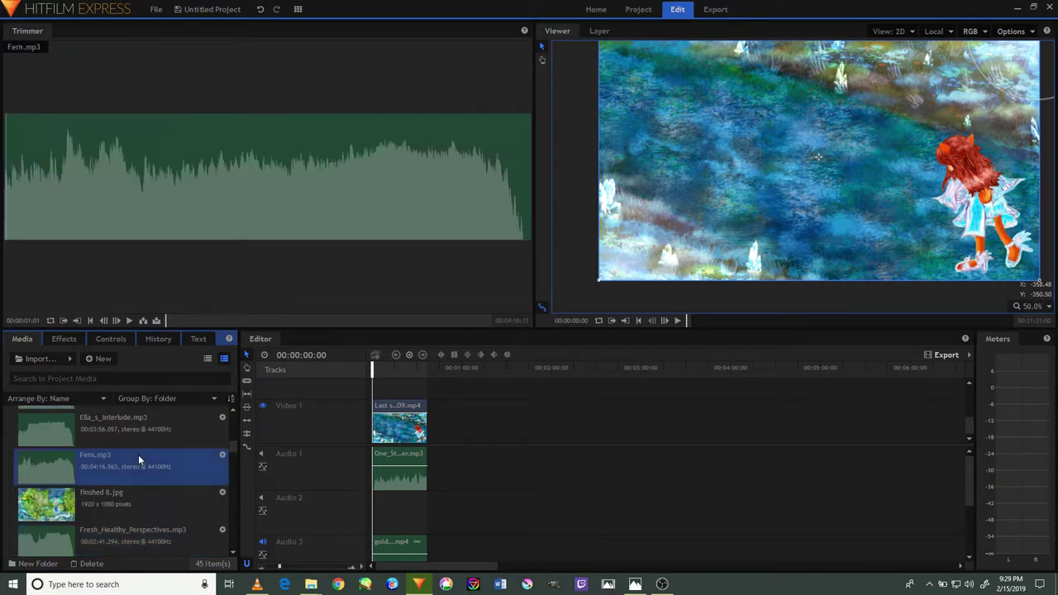
left_click(146, 444)
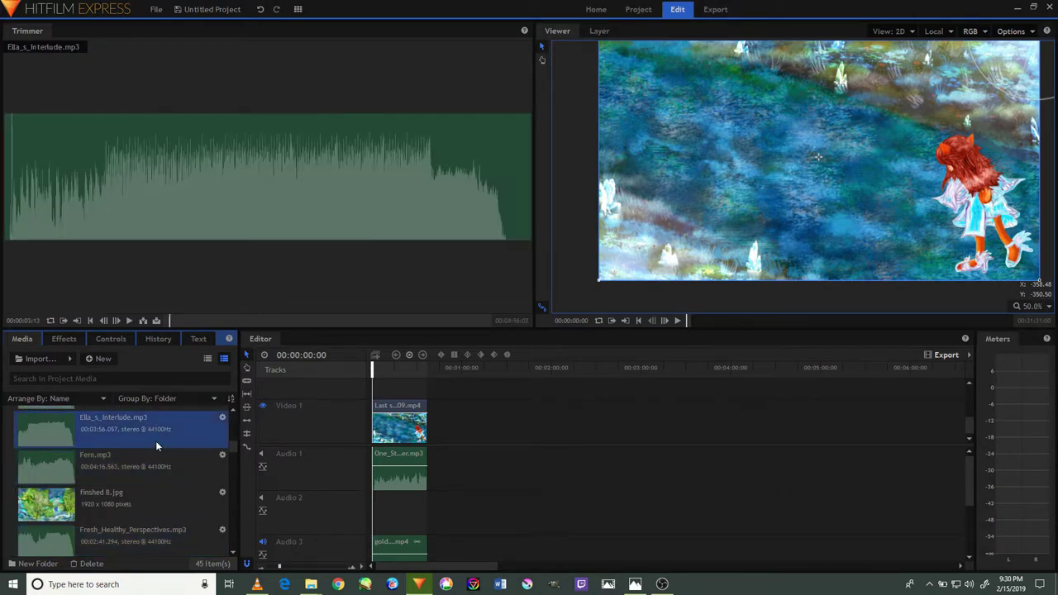
scroll(155, 446, "up", 2)
Preview Drops_of_Earth, Building_Blocks, Avec_Soin_Romance and Beneath_the_Moonlight, finishing on At_Rest_Romance.mp3
left_click(135, 472)
left_click(149, 450)
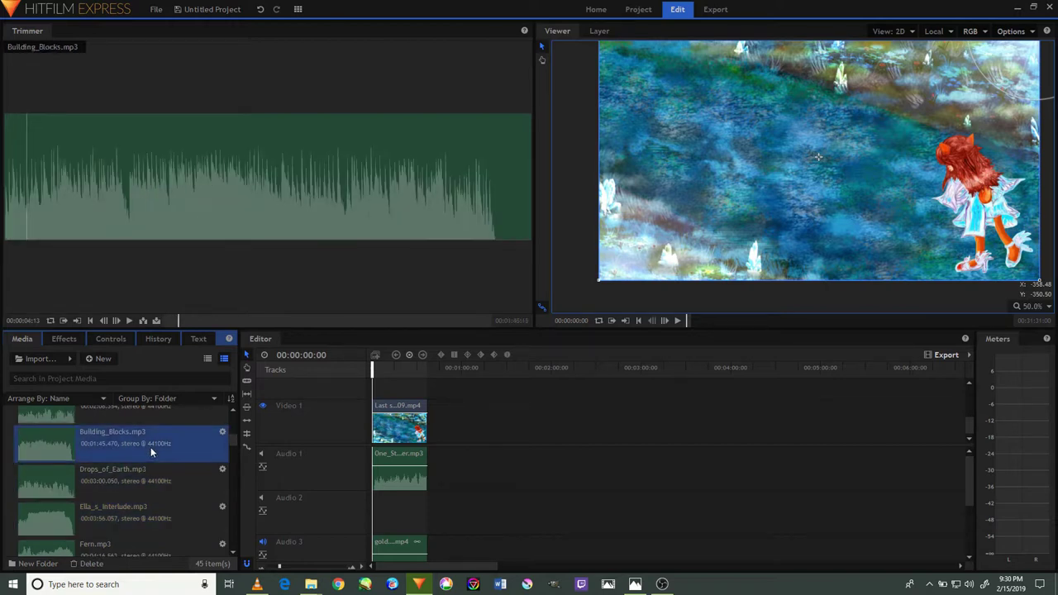
scroll(150, 447, "up", 2)
left_click(153, 447)
left_click(122, 482)
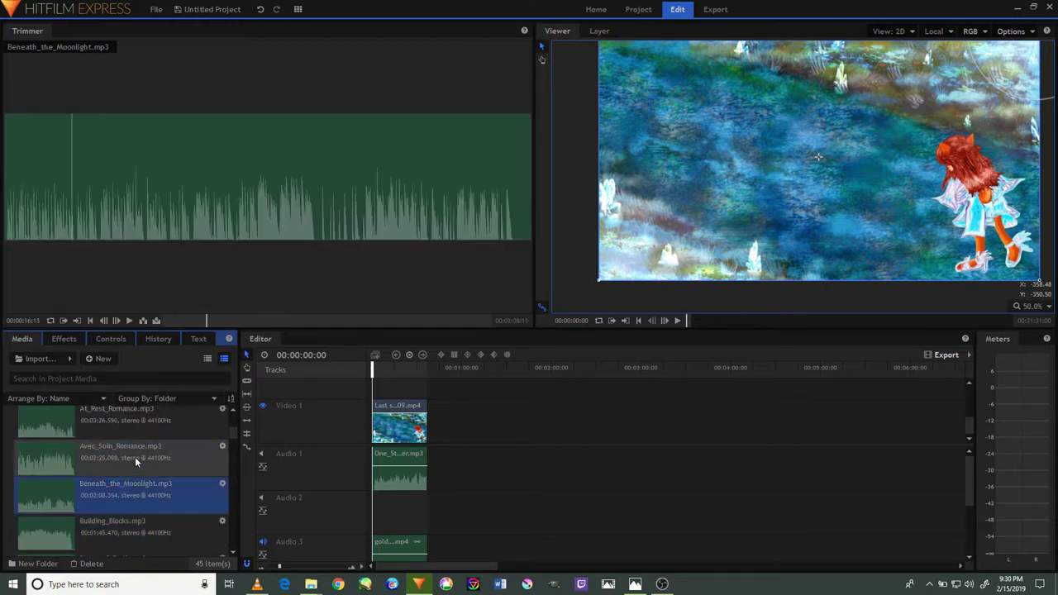
left_click(135, 461)
left_click(152, 437)
scroll(145, 463, "down", 10)
scroll(138, 483, "down", 8)
scroll(139, 475, "down", 5)
scroll(139, 469, "down", 3)
scroll(136, 467, "down", 3)
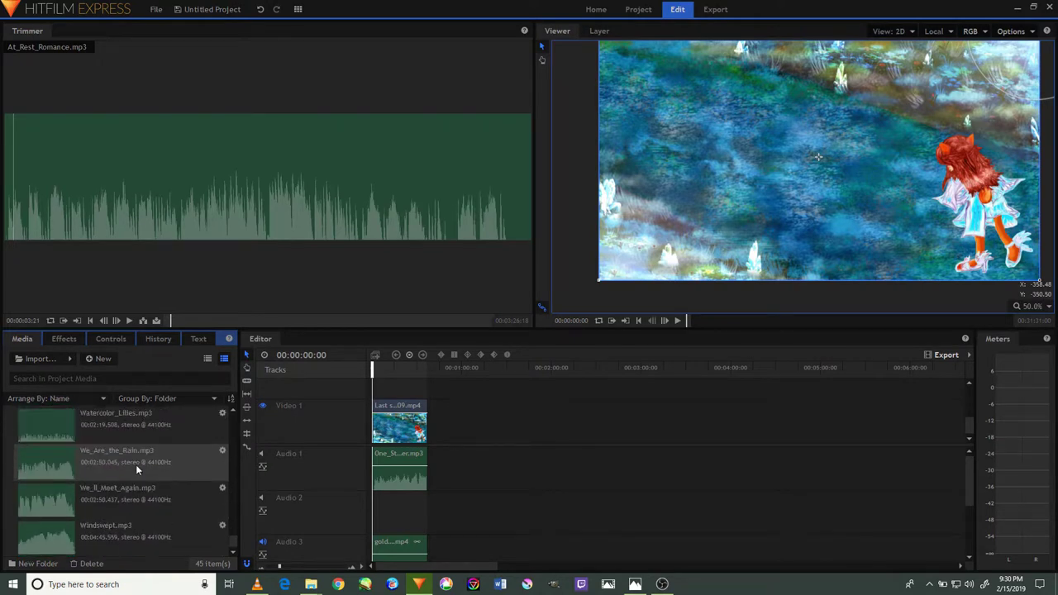
scroll(135, 466, "up", 3)
scroll(132, 467, "up", 3)
scroll(99, 496, "up", 3)
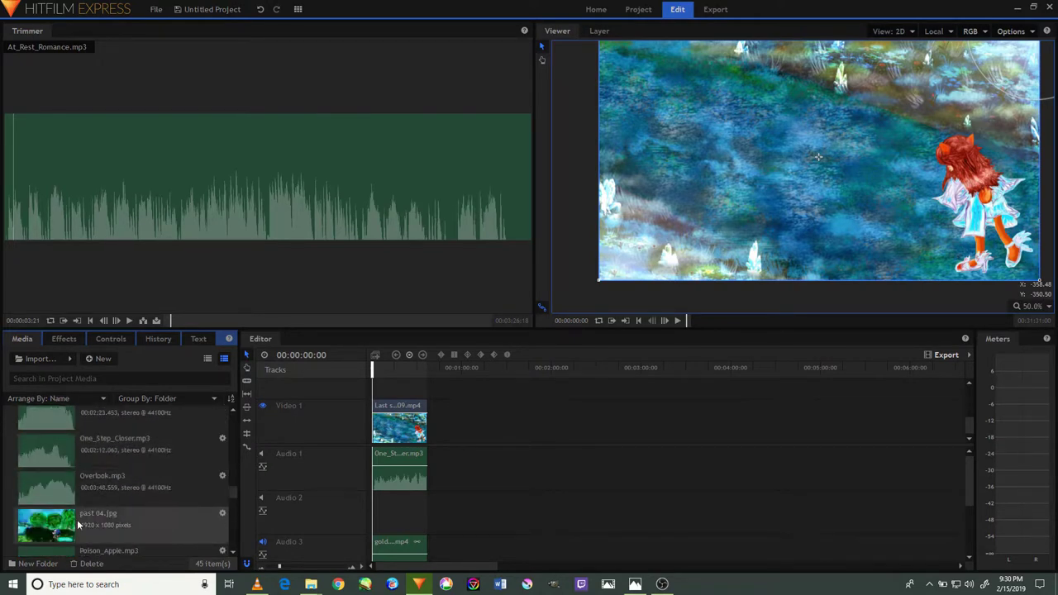
View the past 04.jpg picture, then load Overlook.mp3 and return to the Effects library
left_click(79, 524)
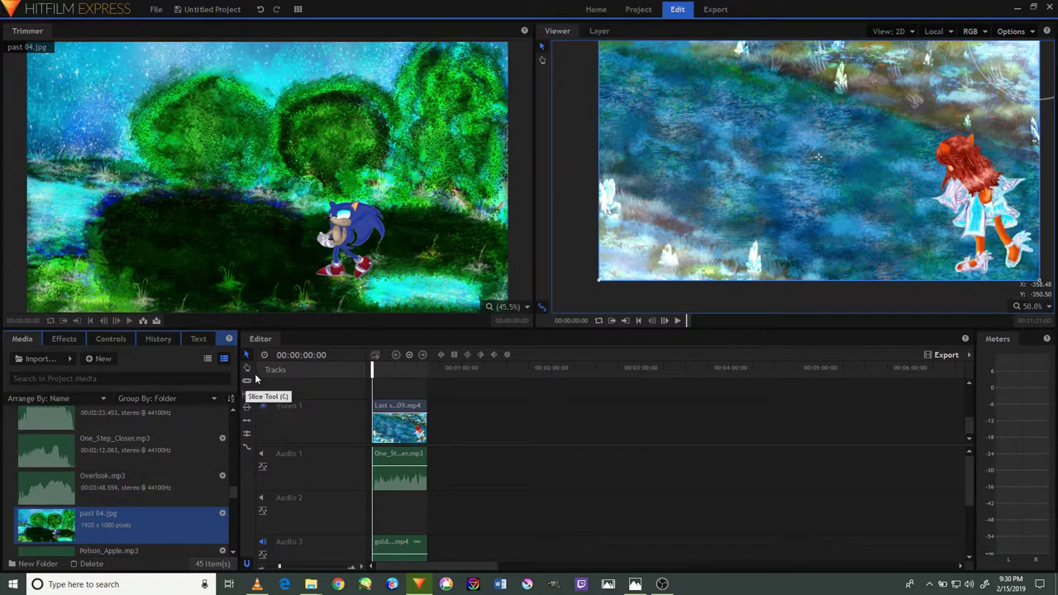
left_click(114, 474)
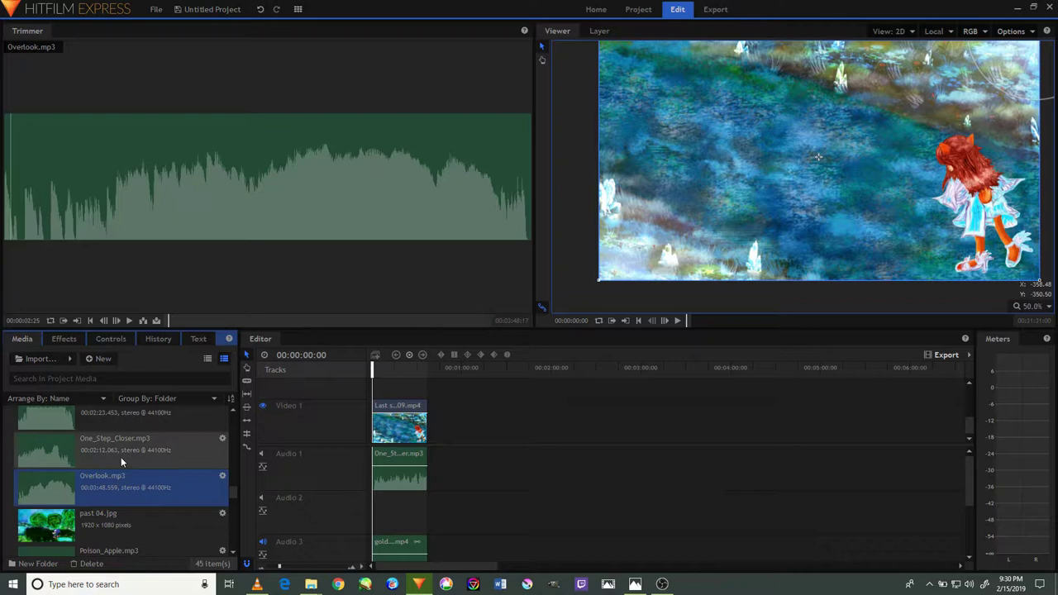
scroll(124, 455, "up", 2)
scroll(127, 450, "up", 2)
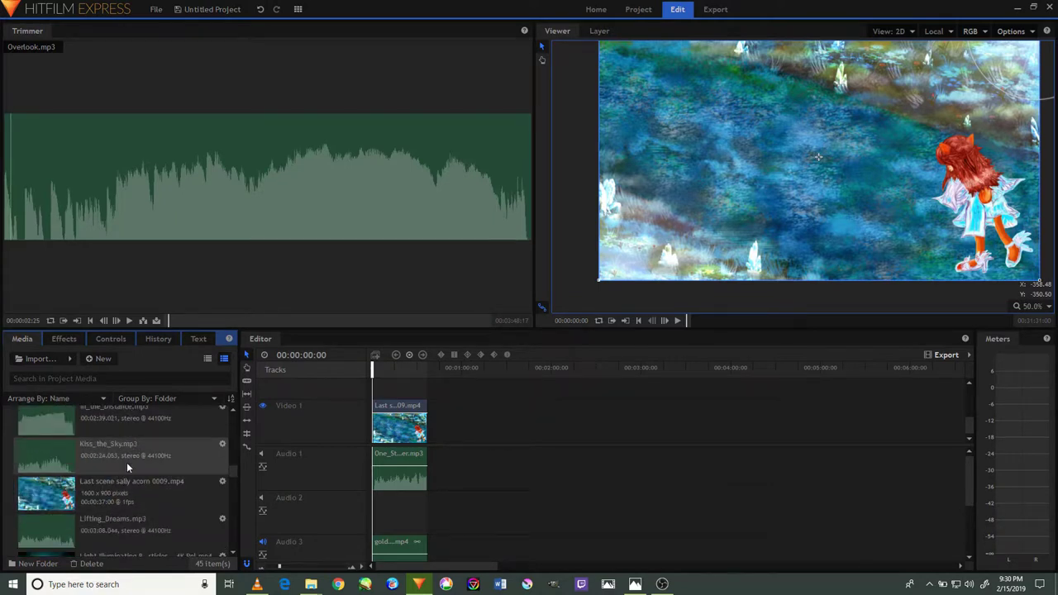
scroll(143, 444, "up", 4)
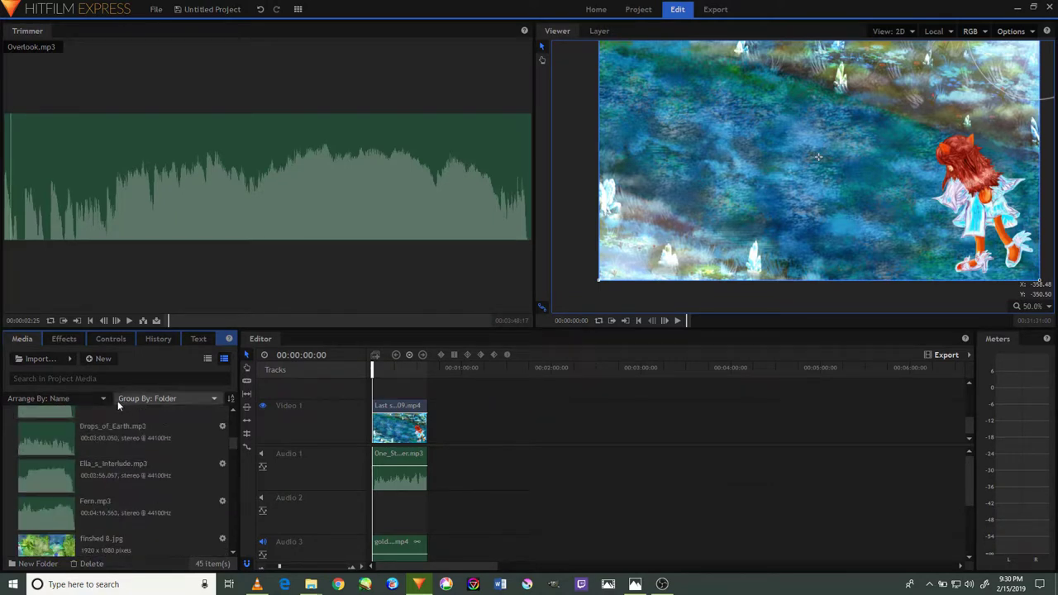
left_click(63, 339)
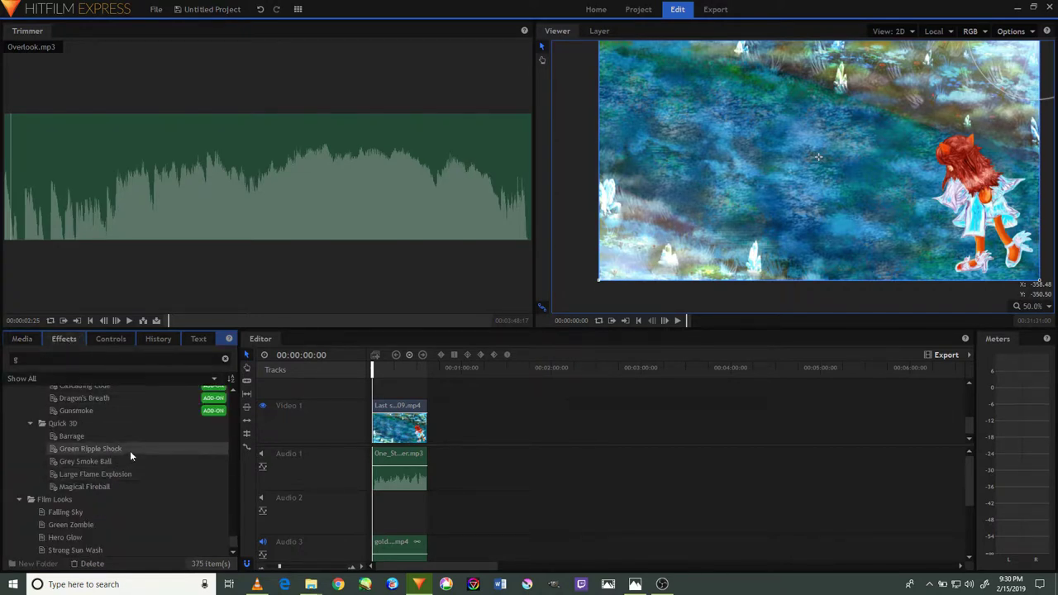
Mute the Audio 4 track on the timeline
left_click(122, 342)
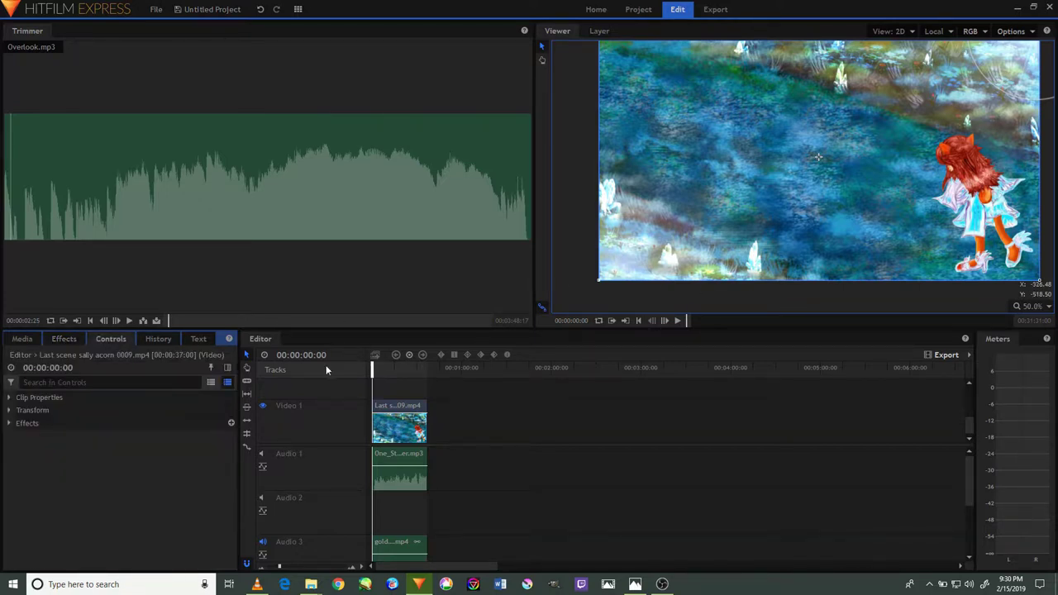
left_click(259, 541)
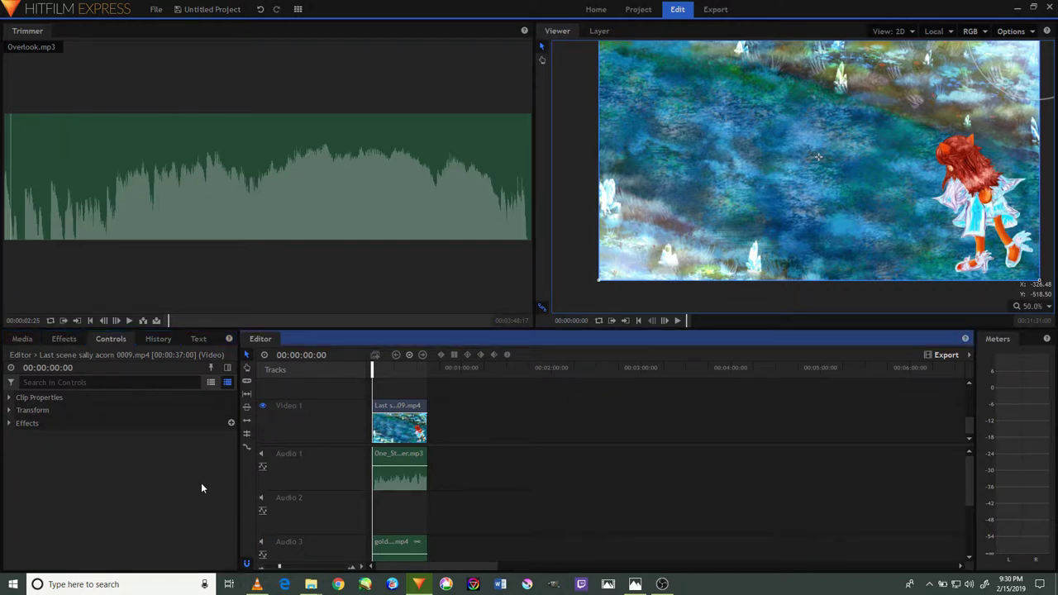
scroll(486, 539, "right", 3)
scroll(496, 512, "down", 2)
scroll(479, 492, "down", 2)
scroll(451, 492, "down", 1)
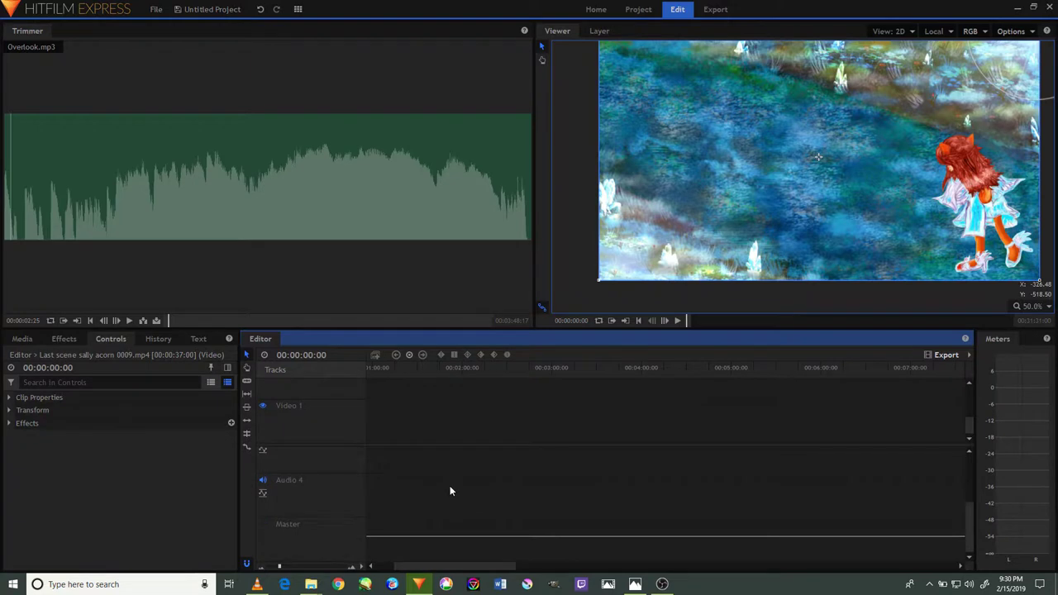
left_click(262, 480)
Scroll back through the tracks and return from Effects to the project media list
scroll(317, 499, "up", 2)
scroll(316, 496, "up", 2)
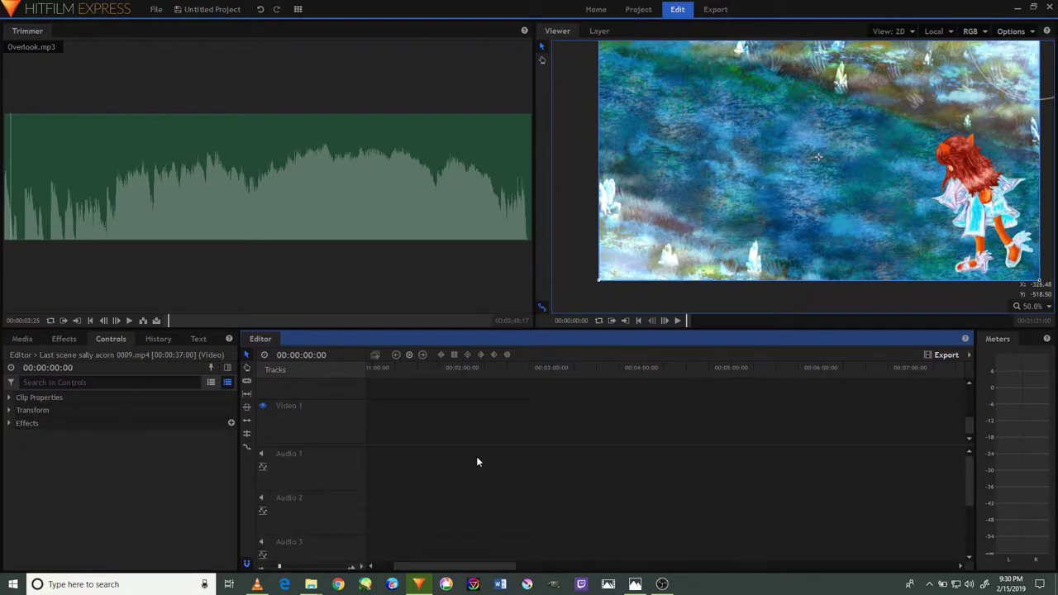
scroll(638, 427, "up", 1)
scroll(634, 427, "up", 1)
scroll(632, 426, "up", 1)
scroll(633, 426, "up", 1)
scroll(454, 435, "down", 1)
scroll(455, 502, "down", 1)
scroll(453, 494, "down", 1)
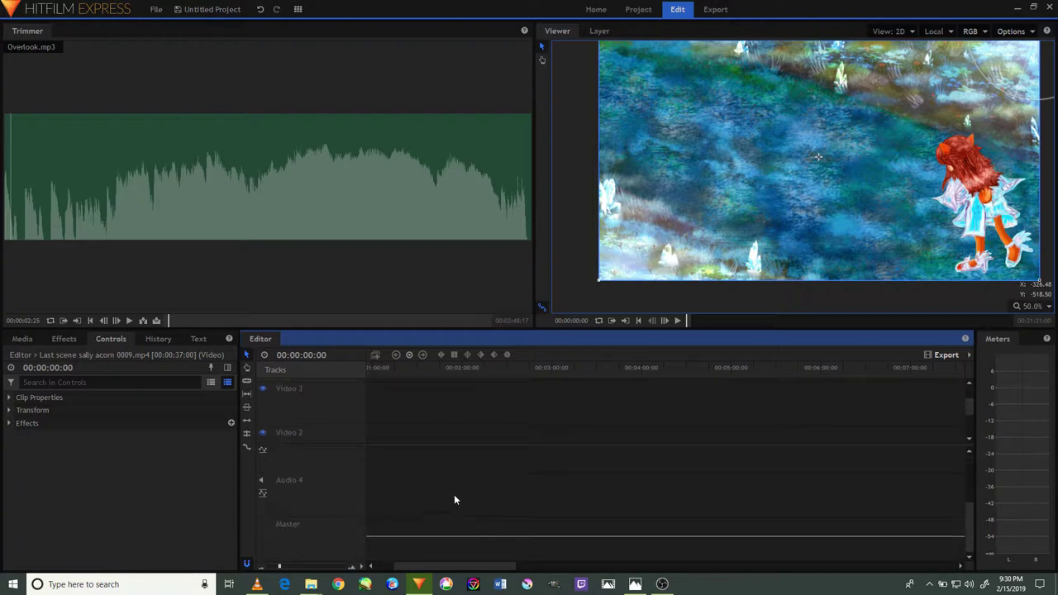
left_click(60, 339)
left_click(22, 339)
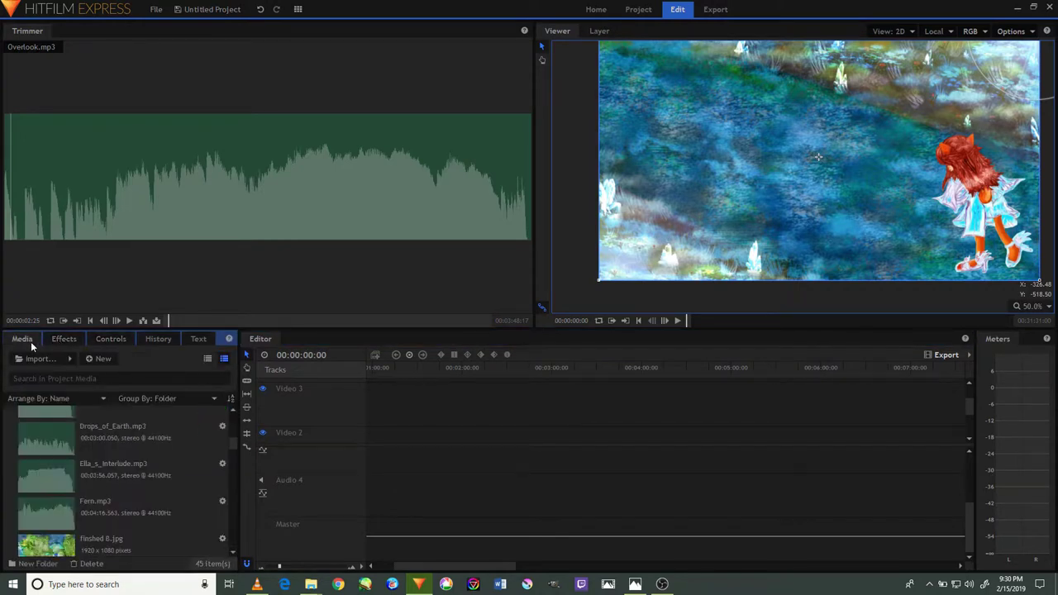
Zoom out to inspect the gold falling-stars clips, then zoom in to fit the Sally clip
scroll(333, 384, "up", 1)
left_click_drag(281, 568, 299, 562)
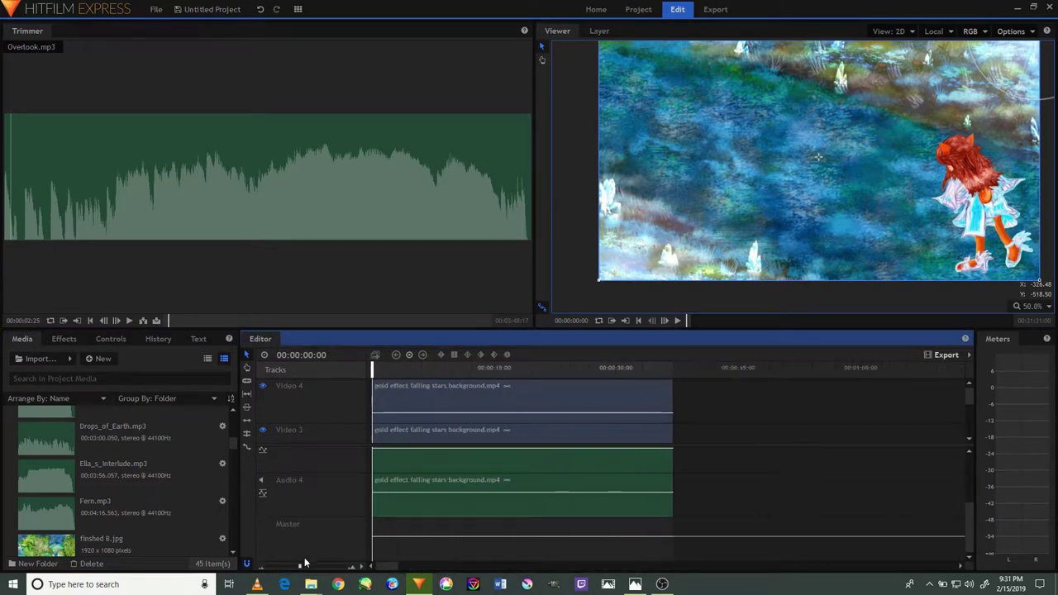
mouse_move(395, 570)
left_mouse_down()
mouse_move(407, 570)
mouse_move(369, 563)
left_mouse_up()
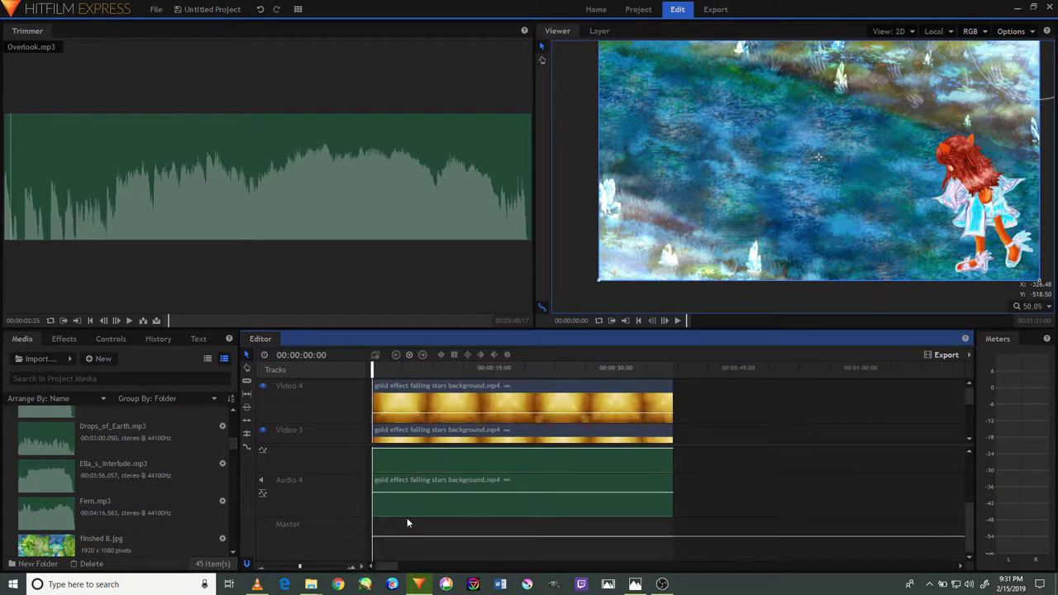
scroll(529, 408, "down", 1)
left_click_drag(543, 398, 549, 402)
scroll(549, 401, "down", 1)
scroll(553, 401, "down", 1)
scroll(554, 401, "down", 1)
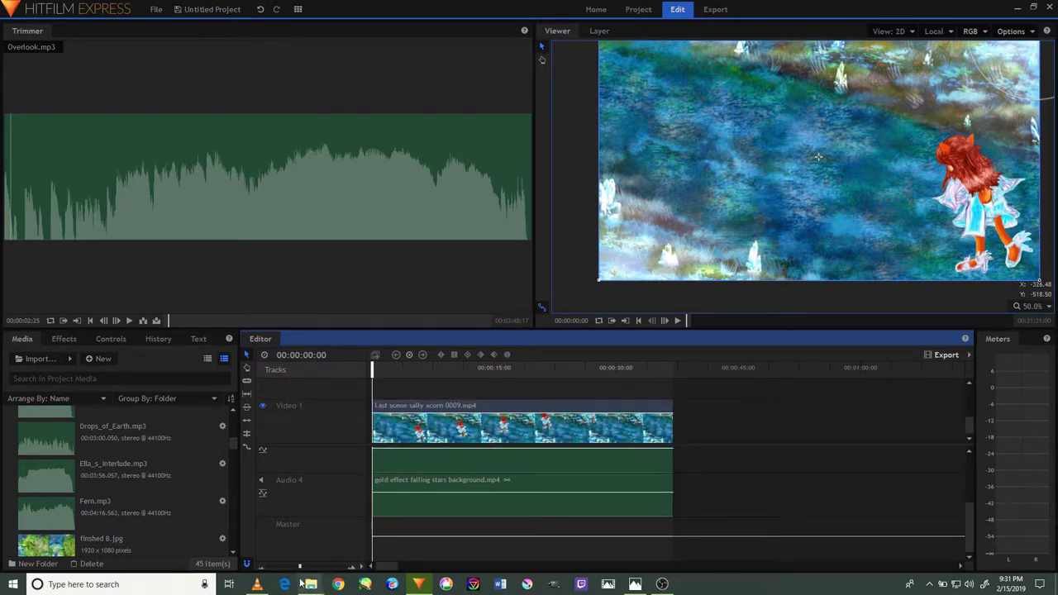
left_click_drag(302, 566, 317, 567)
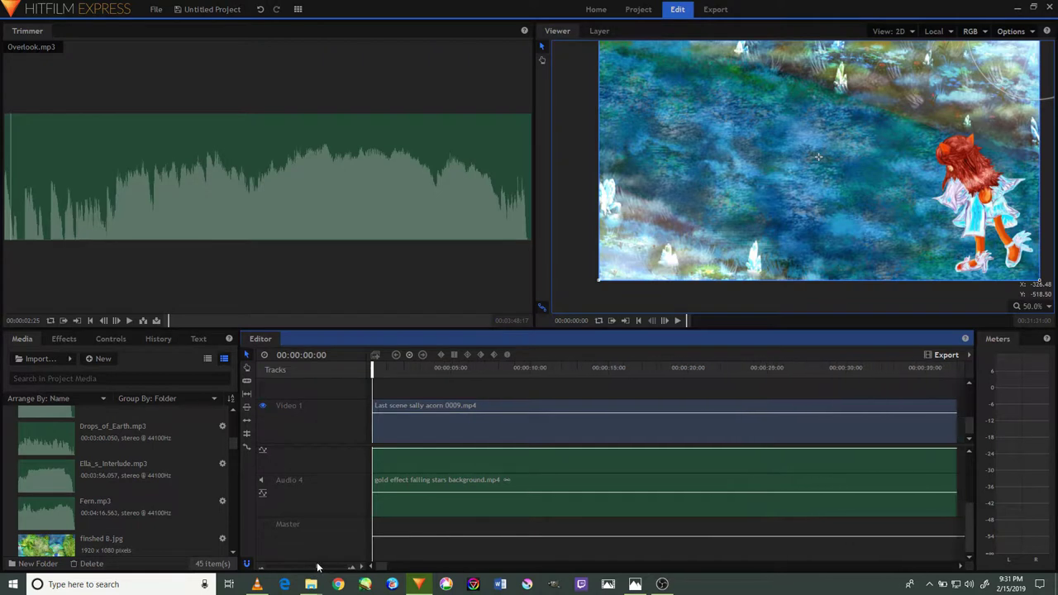
left_click(387, 569)
mouse_move(388, 569)
left_mouse_down()
mouse_move(407, 565)
mouse_move(291, 569)
left_mouse_up()
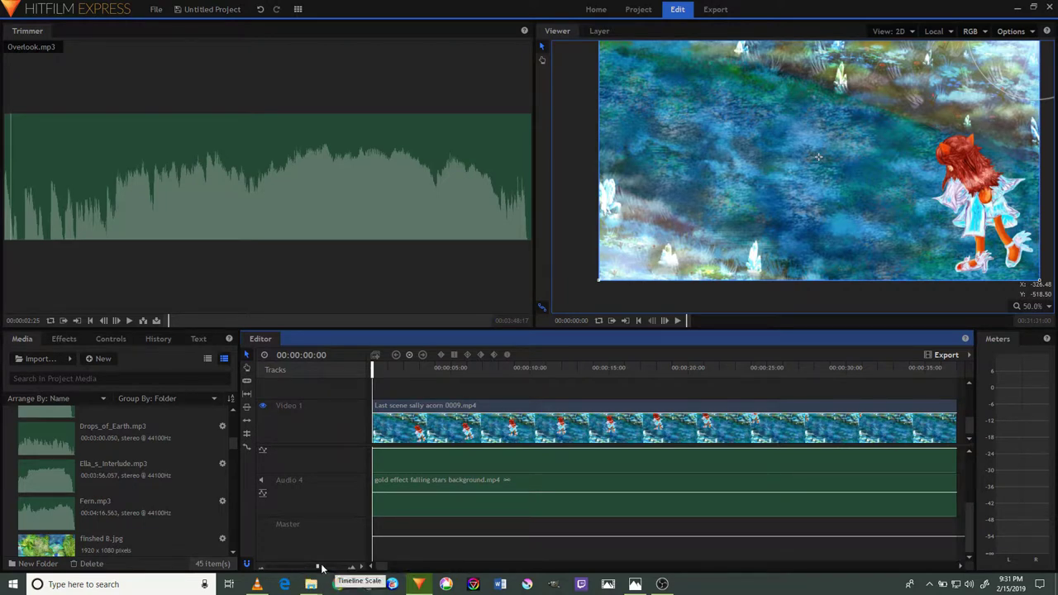
left_click_drag(319, 567, 266, 567)
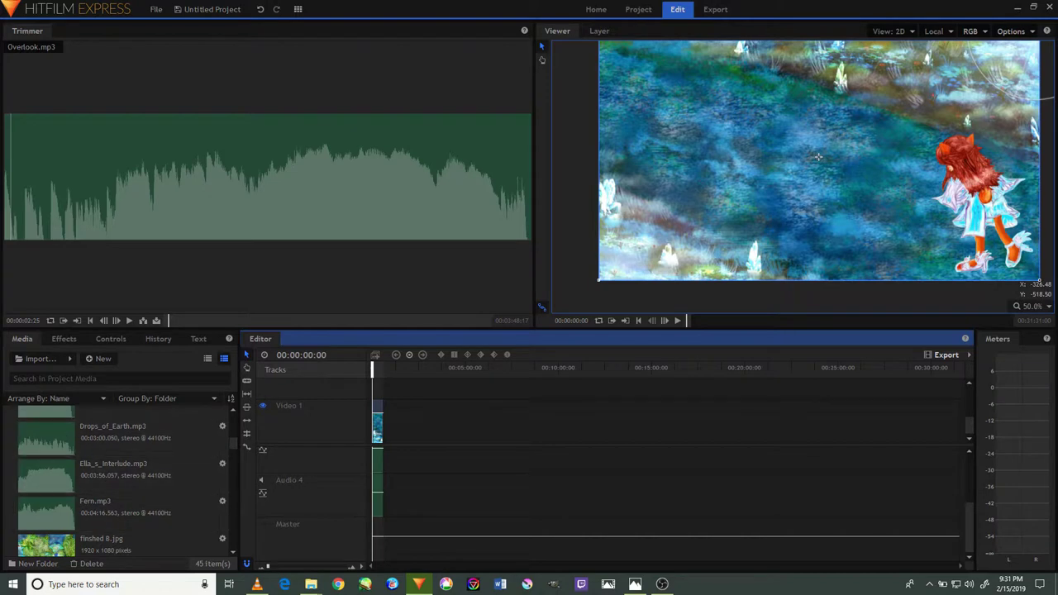
left_click(55, 339)
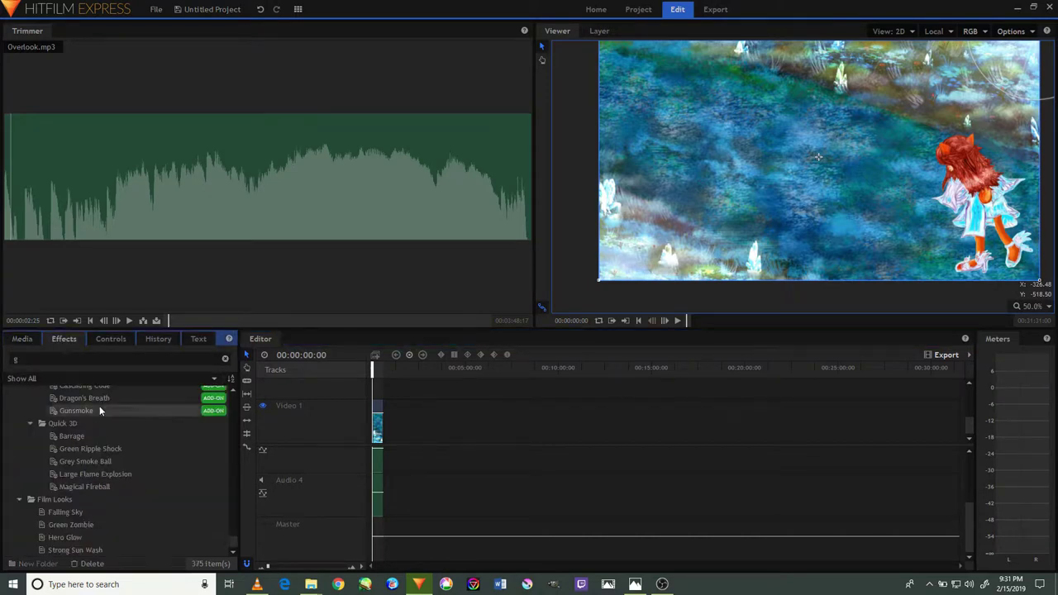
left_click(111, 339)
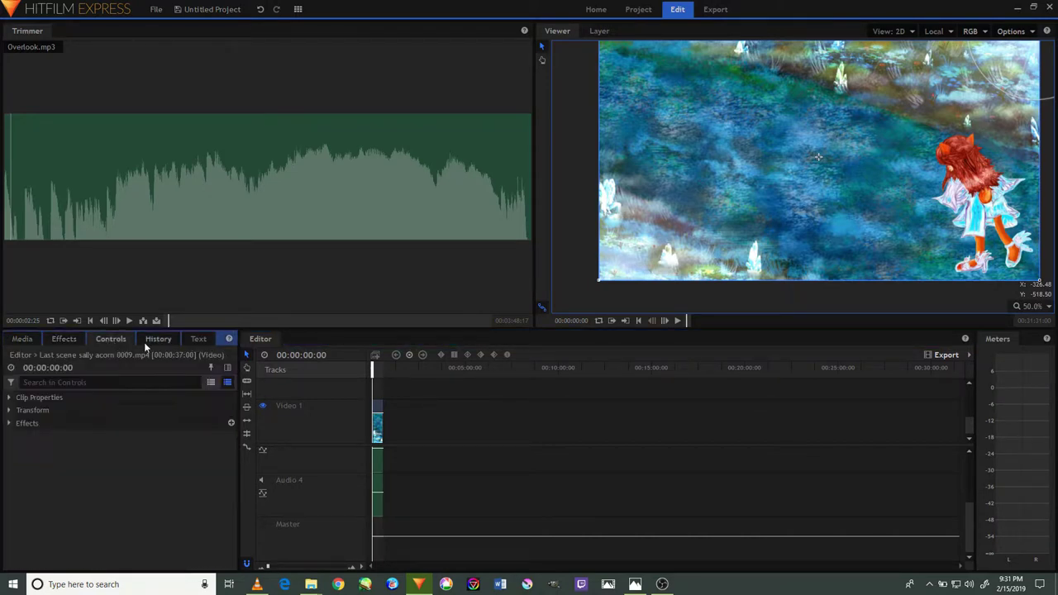
left_click(158, 339)
left_click(35, 337)
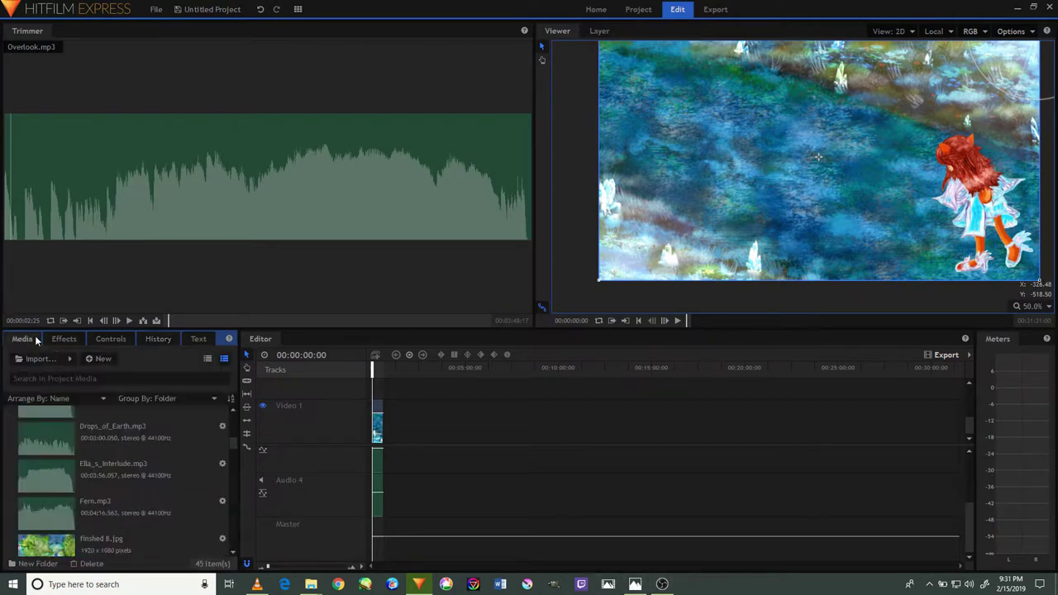
scroll(119, 488, "up", 5)
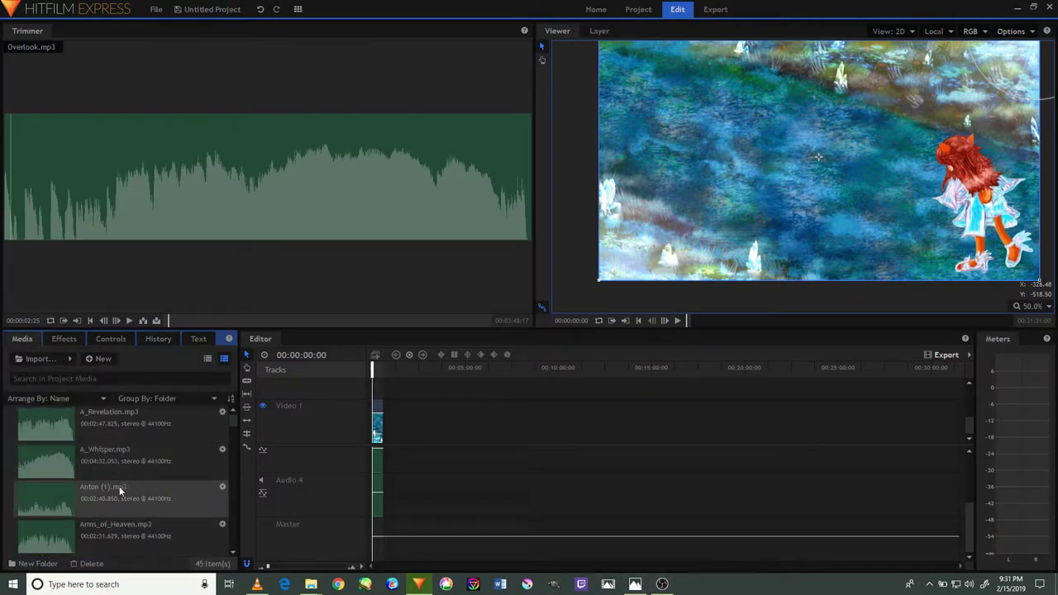
scroll(118, 485, "down", 5)
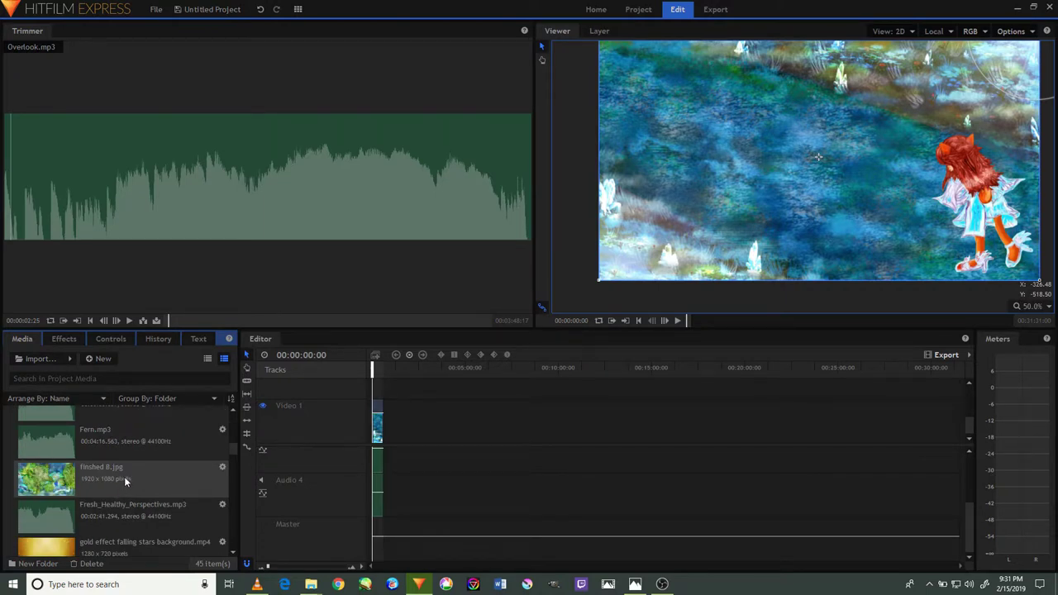
Preview finshed 8.jpg, We_ll_Meet_Again.mp3, We_Are_the_Rain.mp3 and Summer_Breeze.mp3
left_click(124, 476)
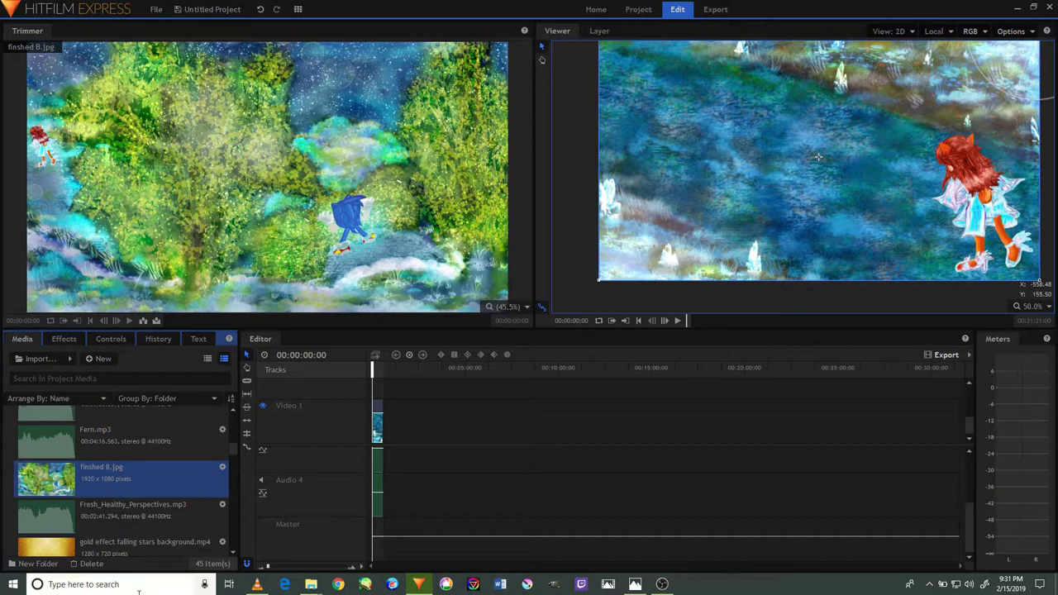
scroll(107, 494, "down", 3)
scroll(108, 492, "down", 3)
scroll(108, 491, "down", 3)
scroll(107, 491, "down", 3)
scroll(110, 495, "down", 3)
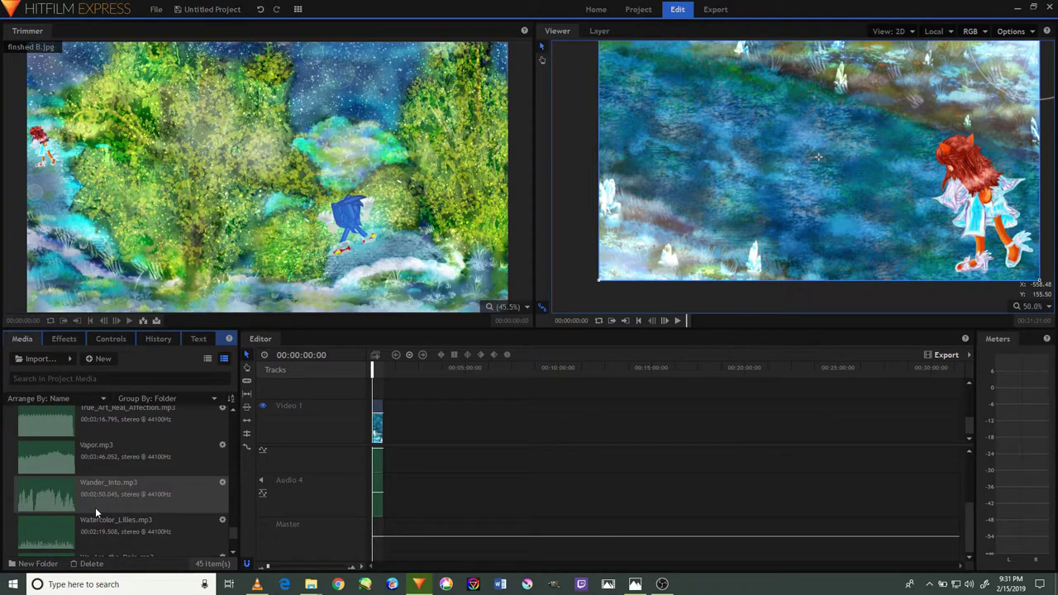
scroll(95, 508, "down", 3)
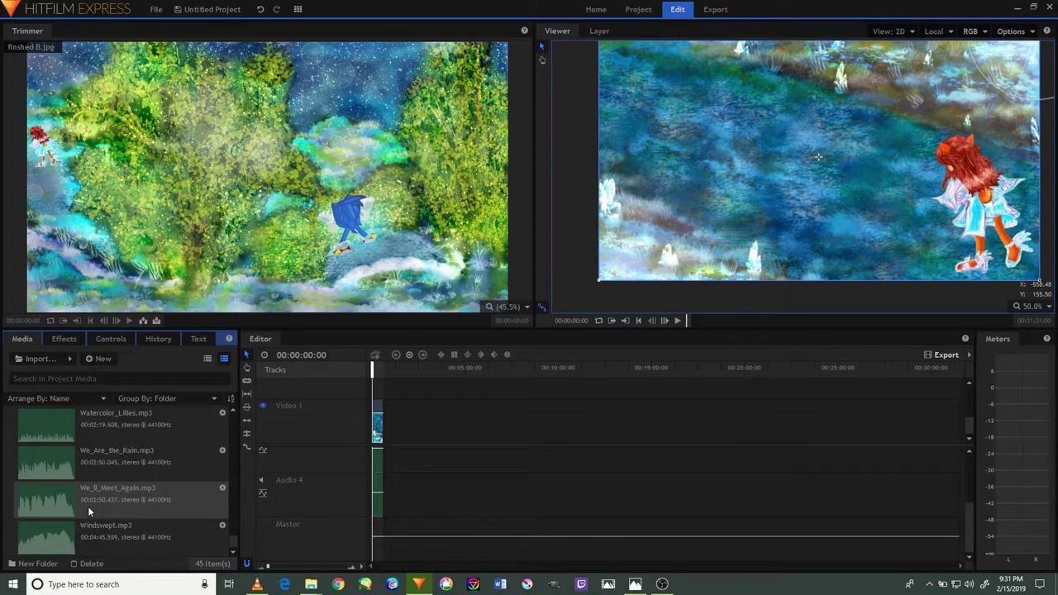
left_click(151, 490)
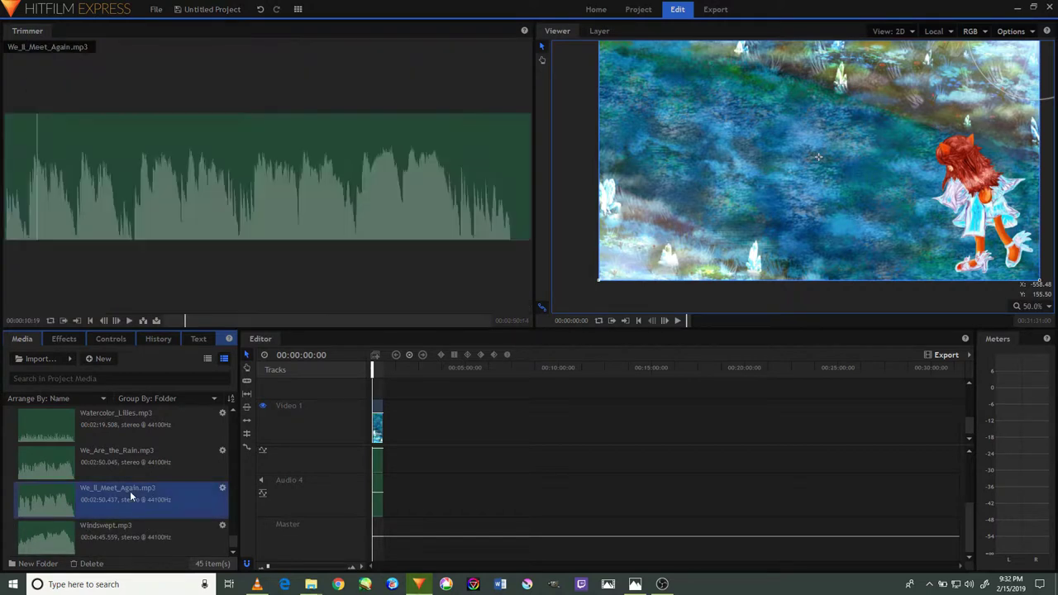
left_click(142, 454)
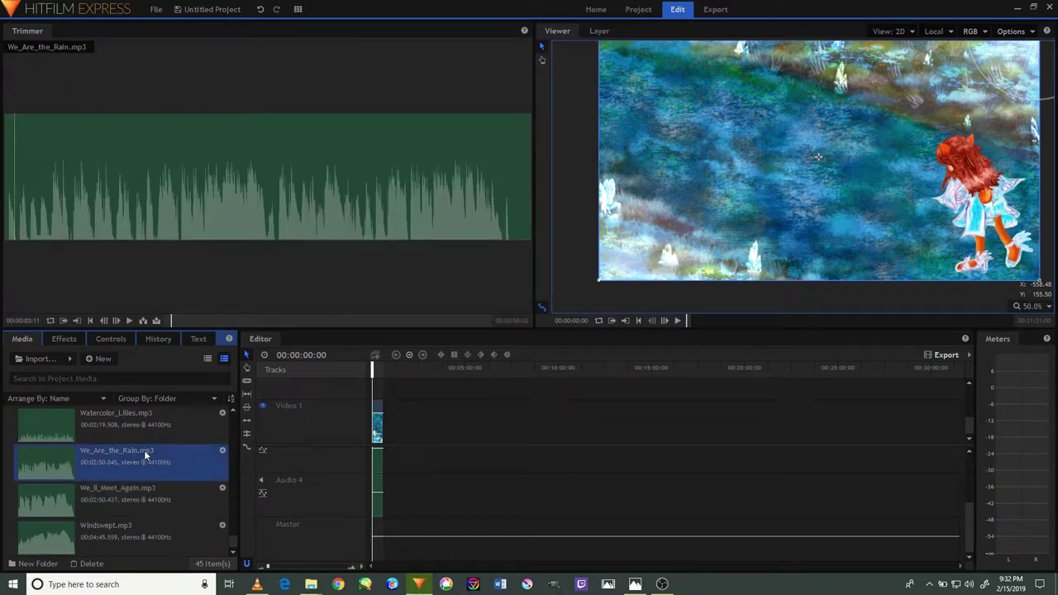
scroll(92, 447, "up", 5)
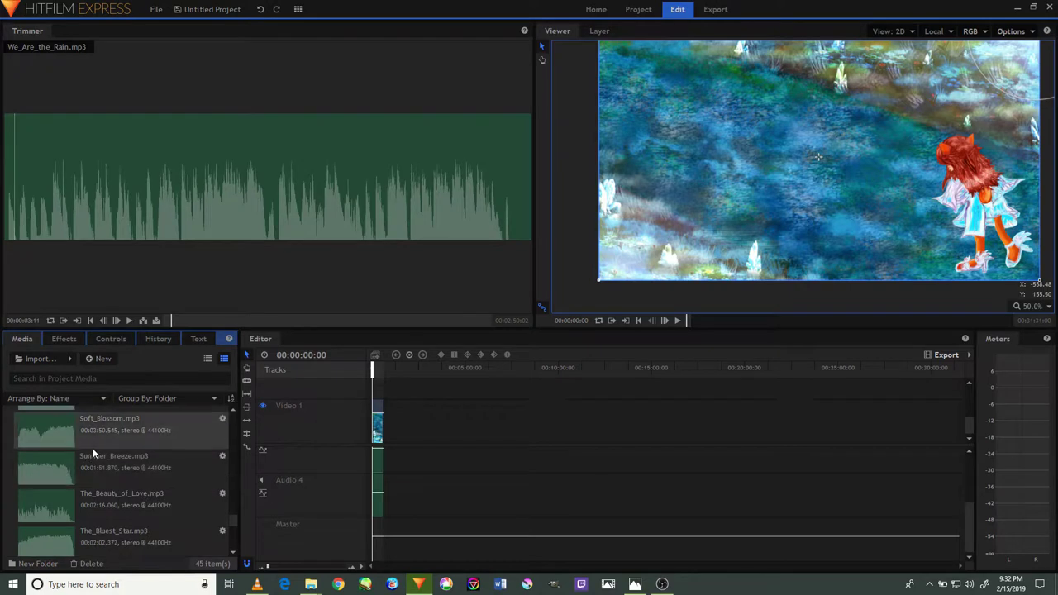
left_click(92, 453)
Preview past 04.jpg, Kiss_the_Sky.mp3, finshed 8.jpg and Last scene sally acorn 0009.mp4
scroll(99, 451, "up", 3)
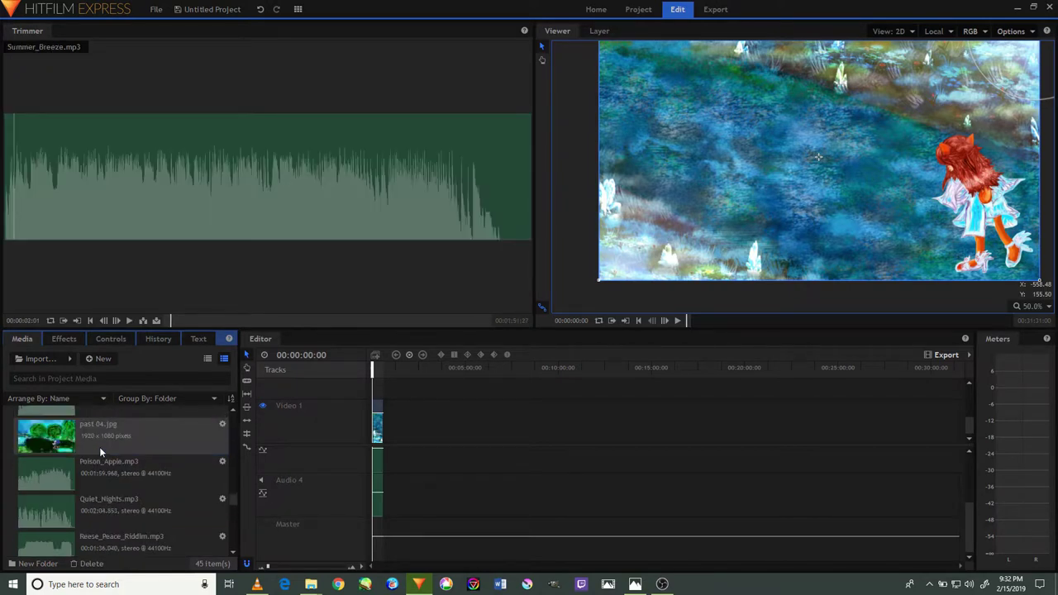
left_click(103, 446)
scroll(107, 443, "up", 3)
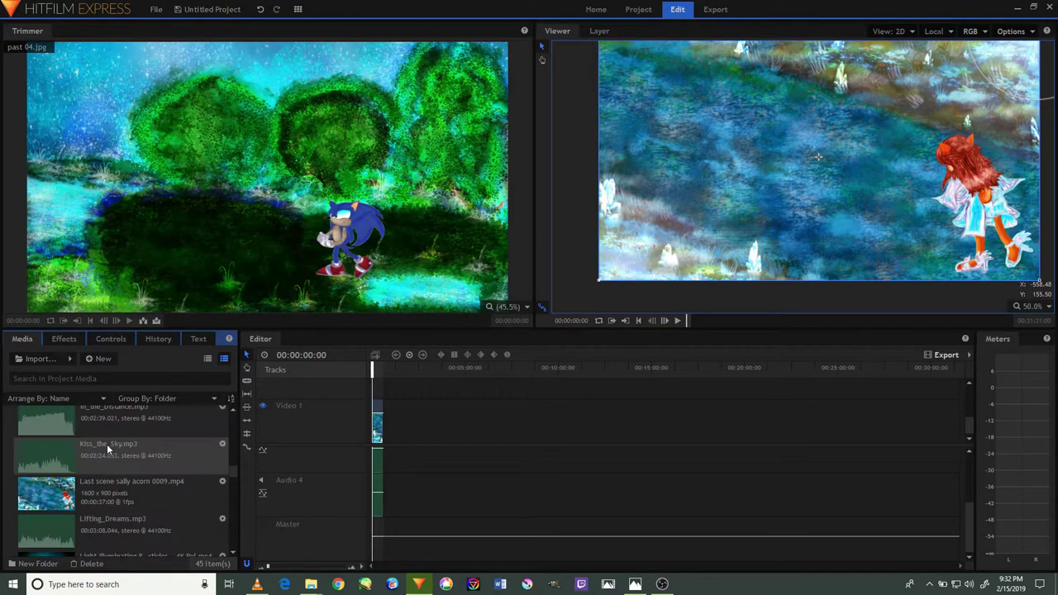
left_click(91, 460)
scroll(94, 470, "up", 3)
left_click(109, 452)
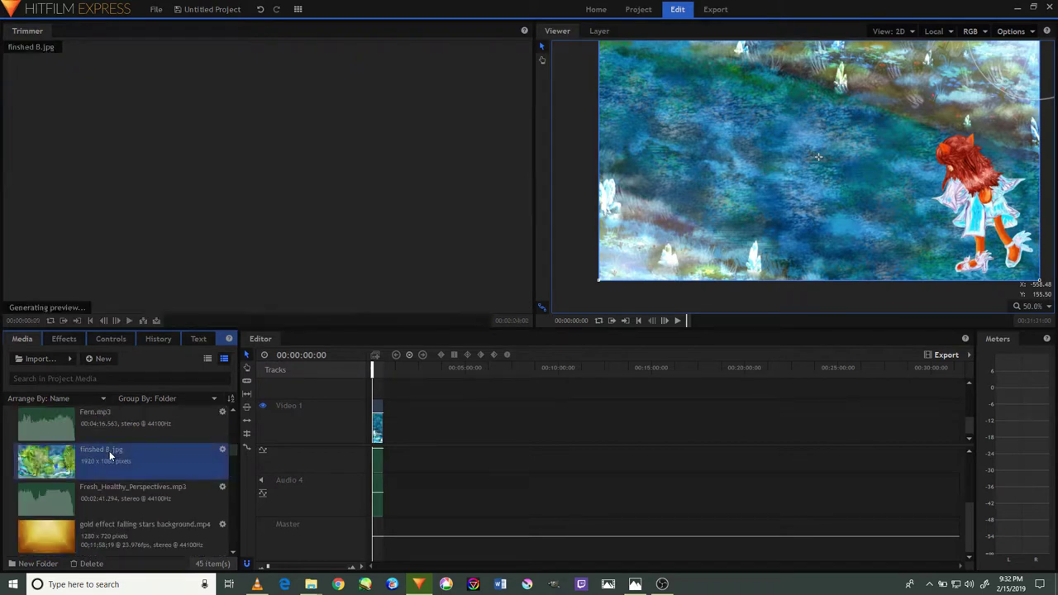
scroll(113, 448, "down", 2)
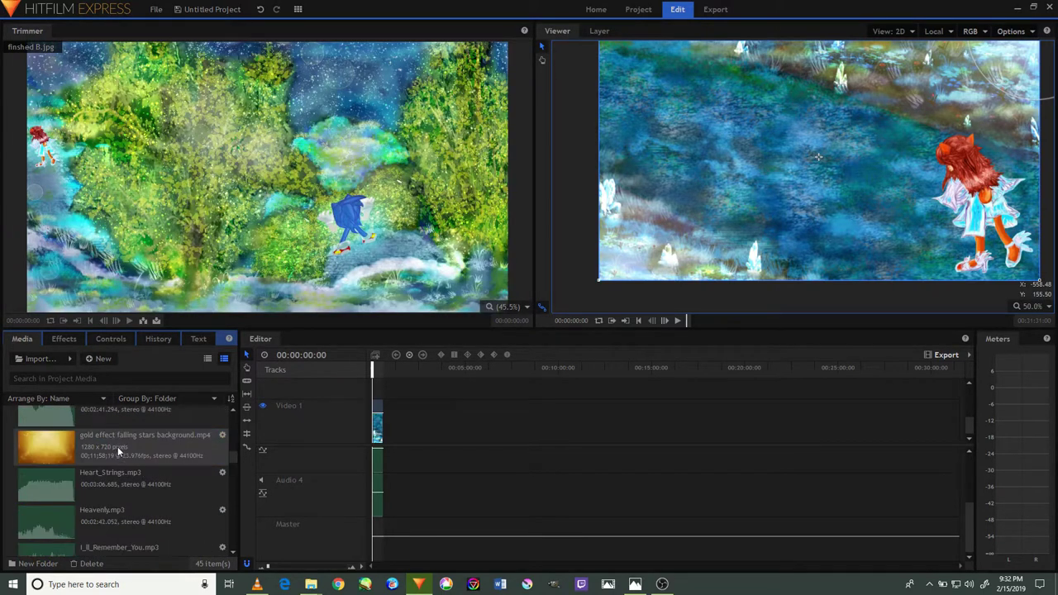
scroll(117, 451, "down", 5)
left_click(129, 422)
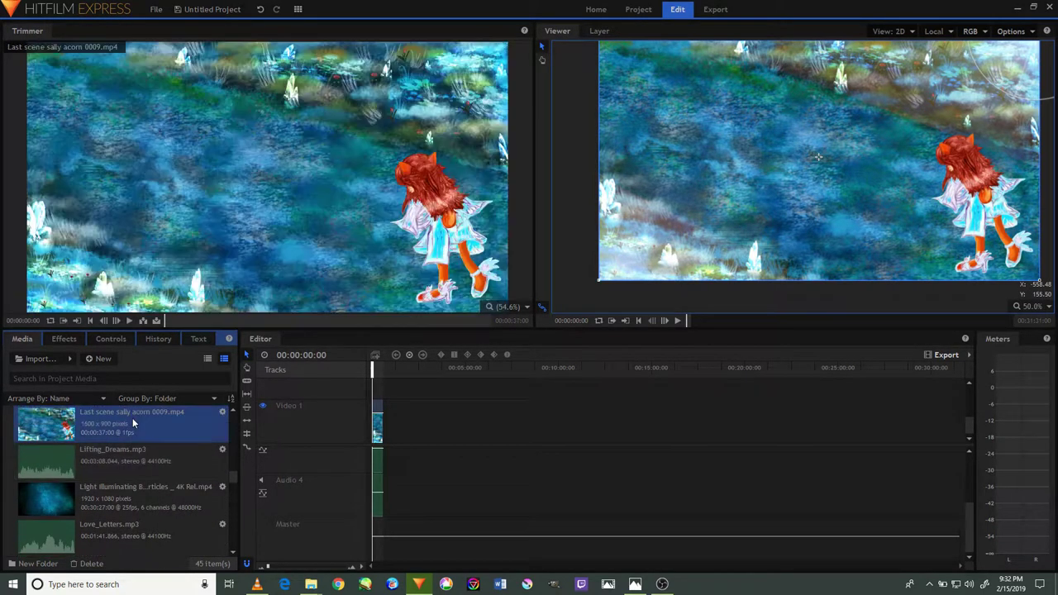
Reload past 04.jpg in the Trimmer and bring OBS Studio to the front
scroll(132, 418, "down", 3)
scroll(126, 432, "down", 2)
scroll(122, 436, "down", 2)
scroll(121, 436, "down", 2)
scroll(113, 502, "down", 3)
scroll(118, 478, "down", 2)
scroll(119, 477, "up", 2)
scroll(121, 478, "up", 2)
scroll(124, 476, "up", 1)
left_click(132, 446)
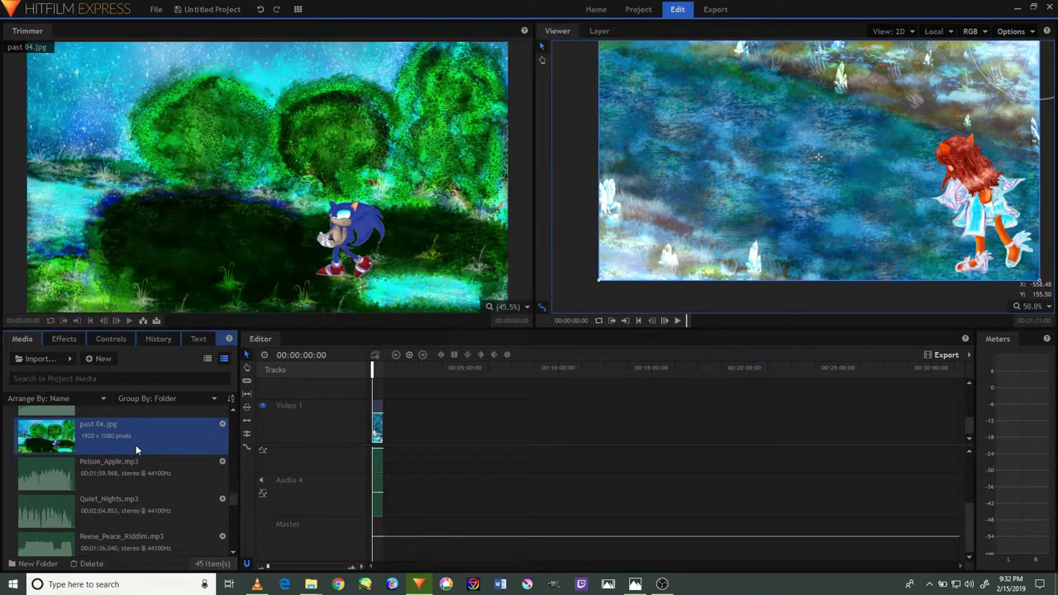
left_click(662, 584)
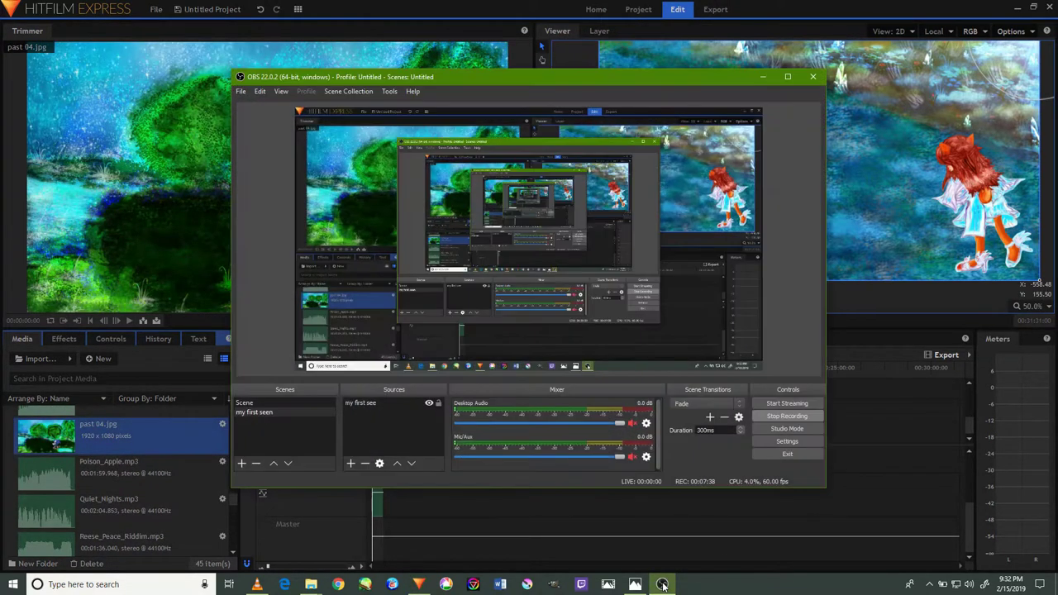
Return to HitFilm Express, show the effects library, and play the Sally forest clip
left_click(661, 584)
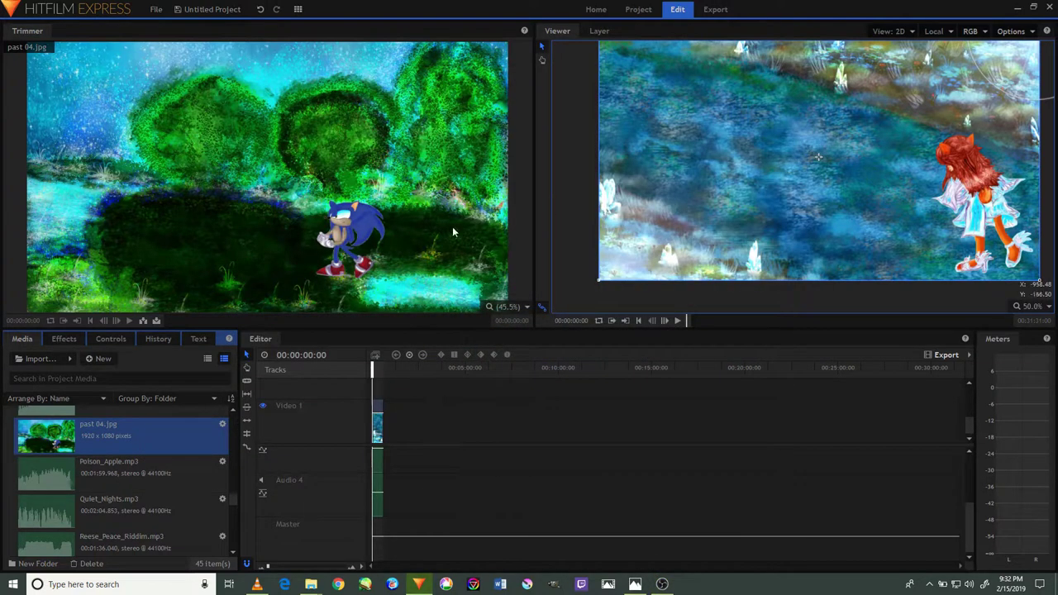
scroll(62, 458, "down", 5)
scroll(65, 459, "down", 2)
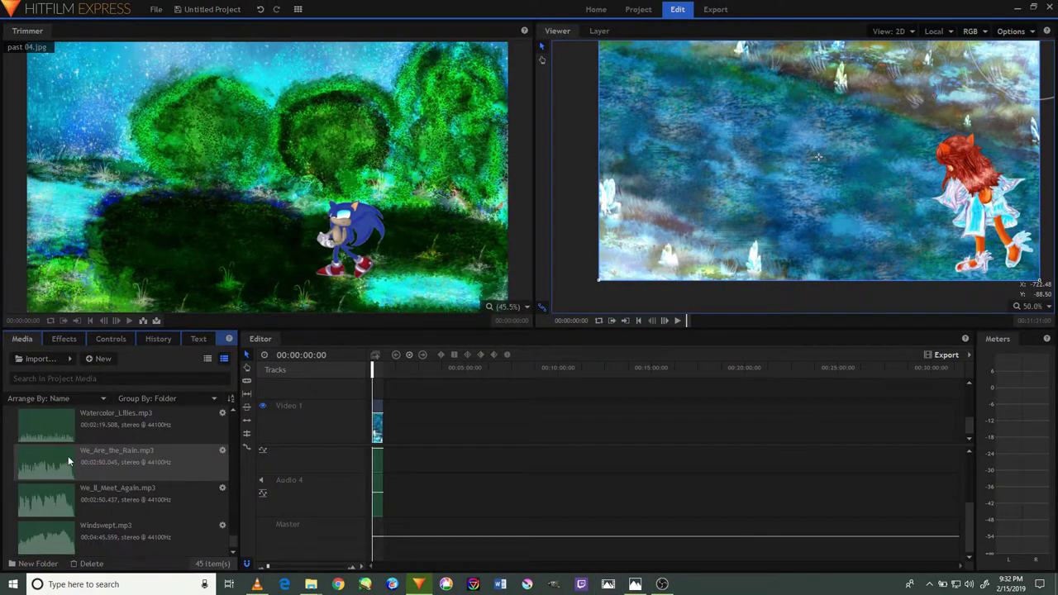
scroll(74, 450, "up", 3)
scroll(81, 452, "up", 3)
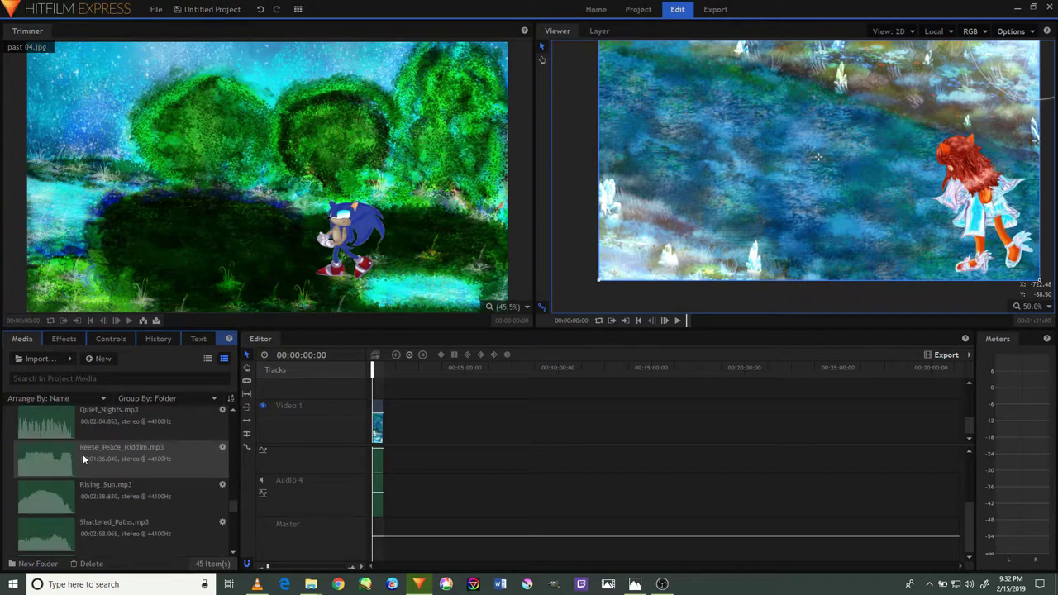
left_click(66, 340)
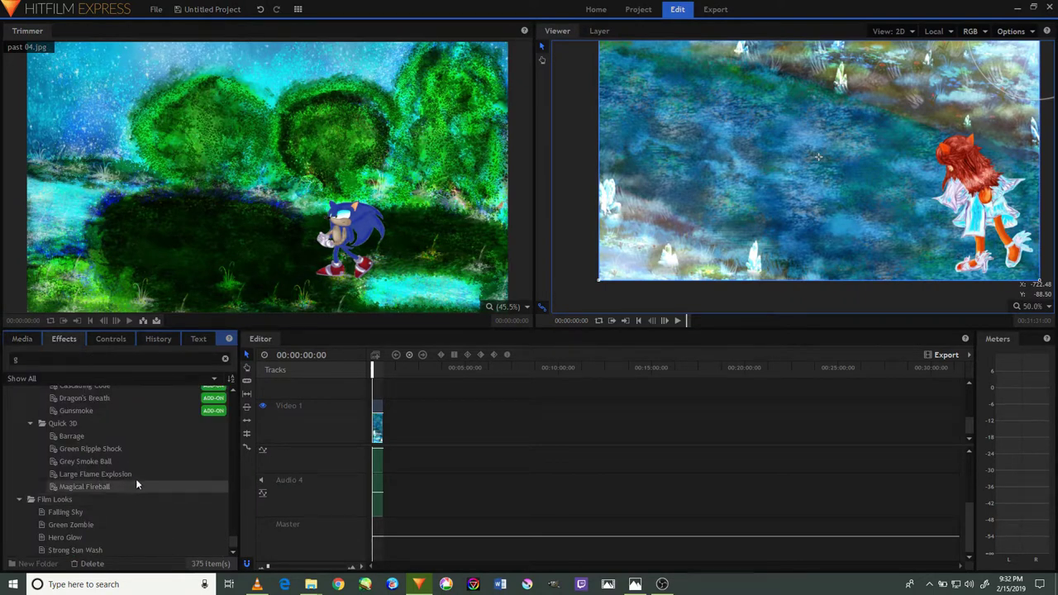
left_click(676, 319)
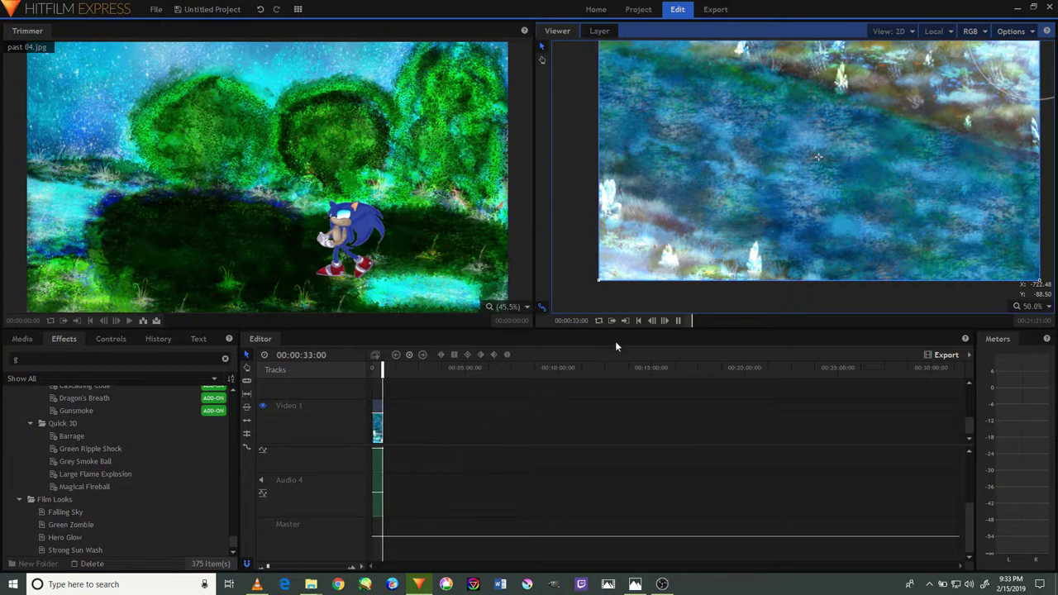
left_click(678, 320)
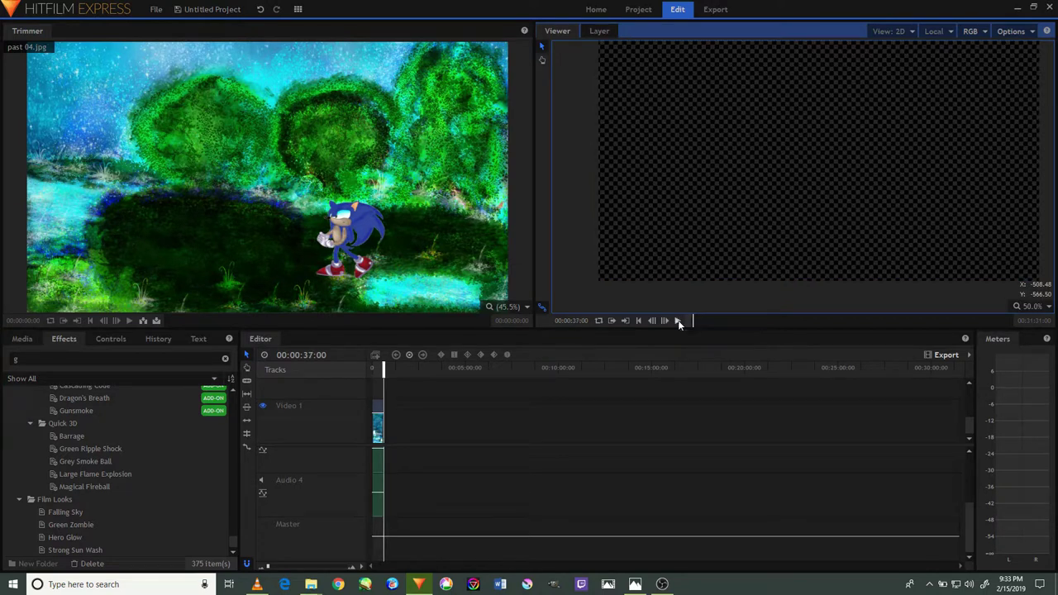
left_click_drag(385, 366, 342, 368)
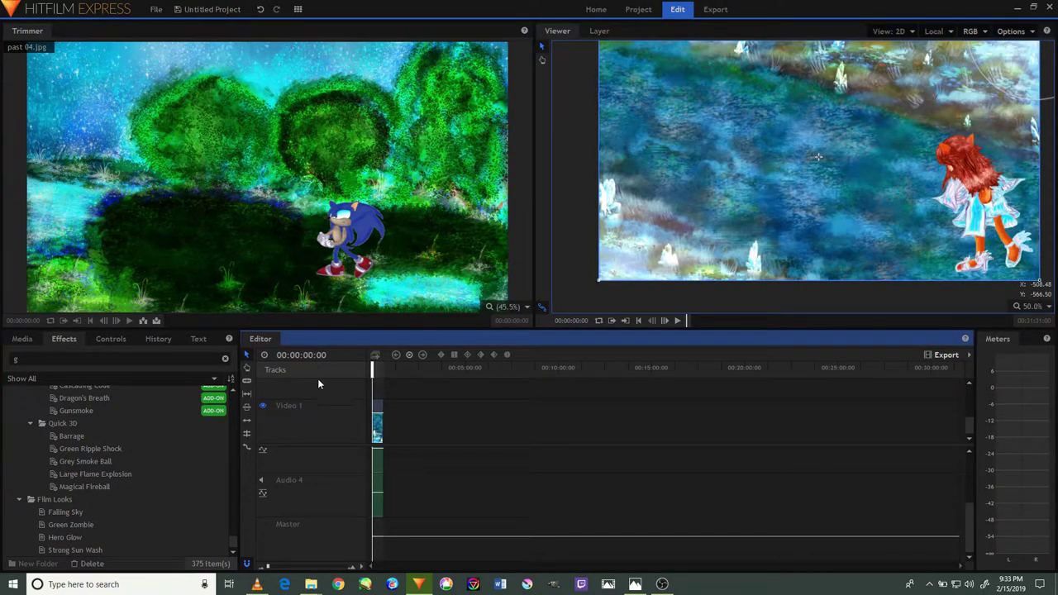
Enable the Audio 1 track holding One_Step_Closer.mp3
scroll(289, 488, "up", 2)
scroll(314, 479, "up", 2)
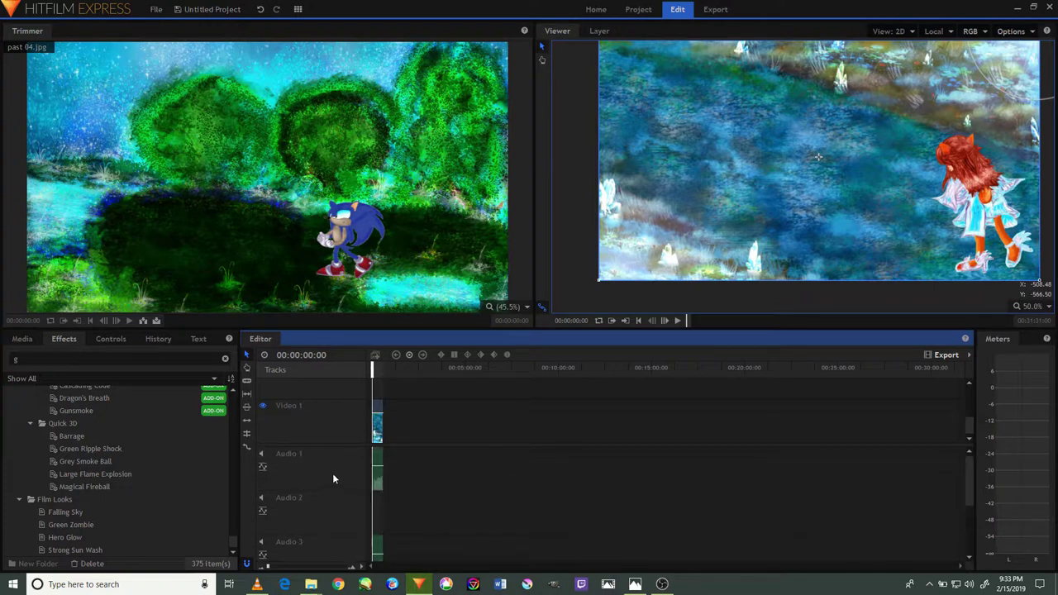
left_click(262, 454)
Play the Sally clip with music, pausing at 3, 4 and 7 seconds, then rewind to the start
left_click(678, 320)
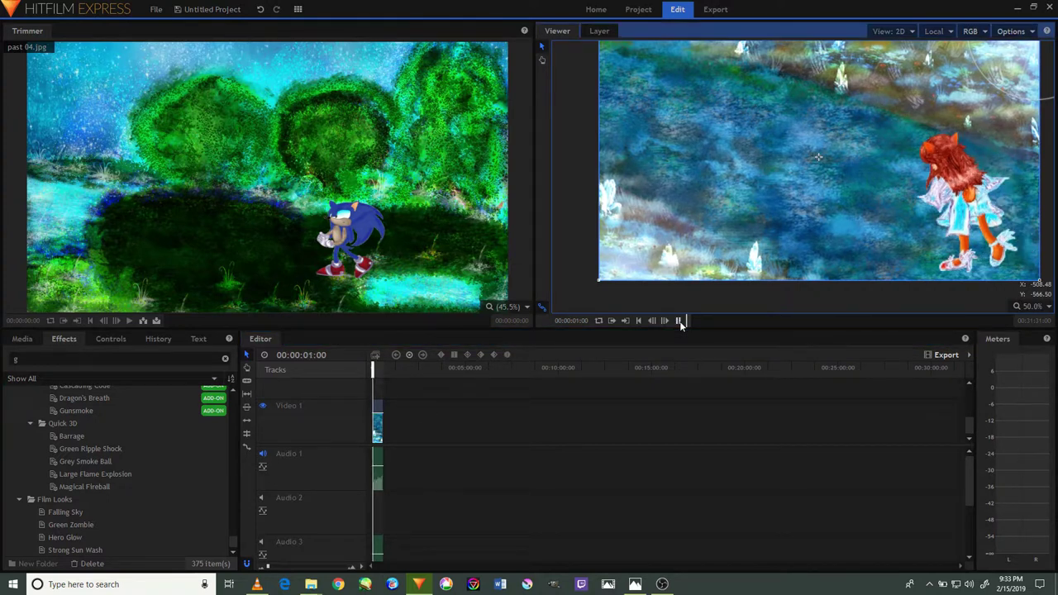
left_click(376, 466)
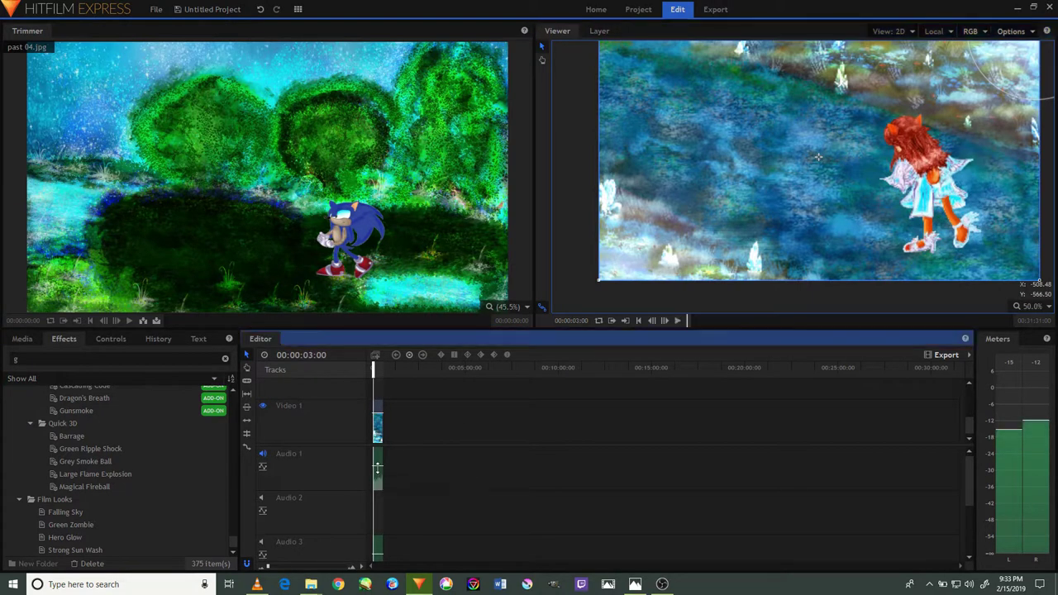
left_click(678, 320)
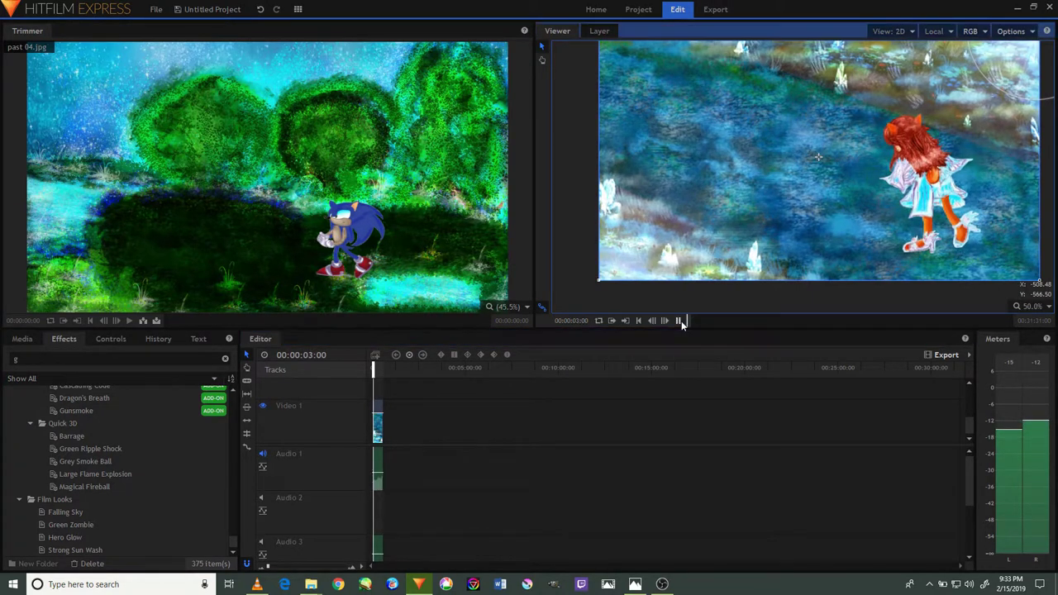
left_click(381, 460)
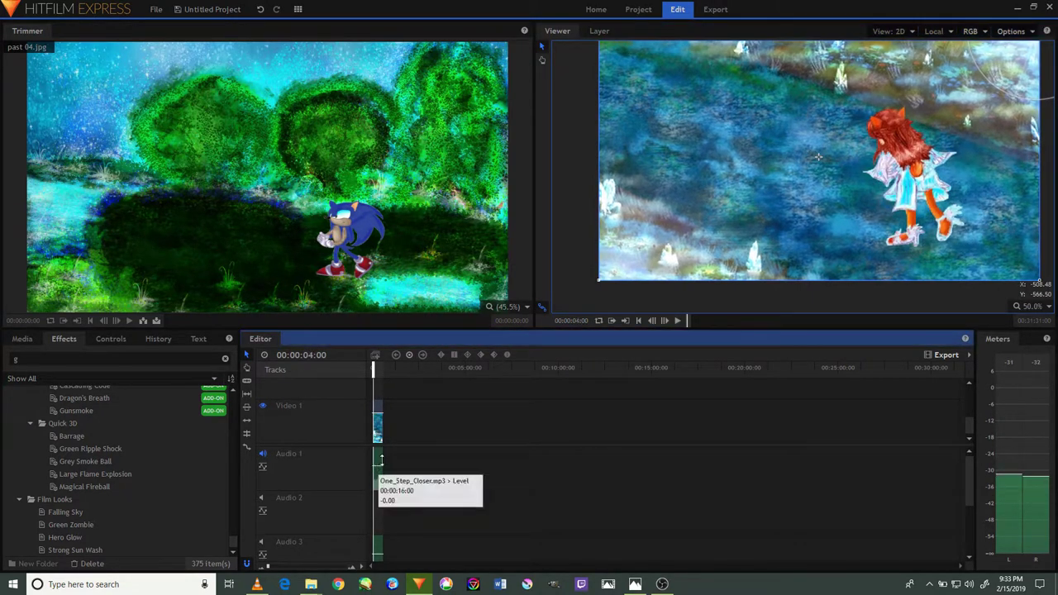
left_click(678, 321)
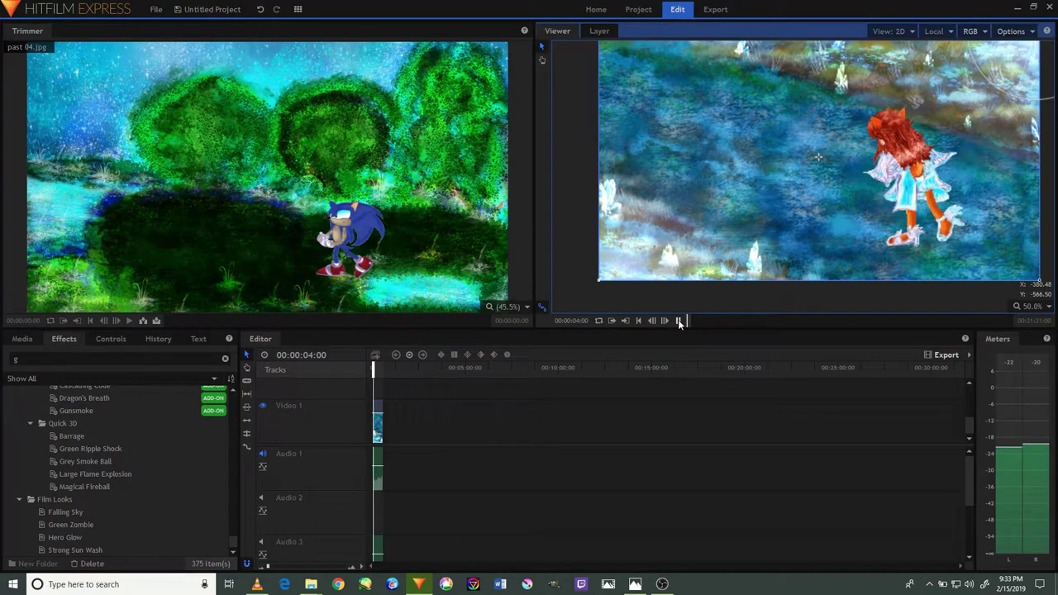
left_click(380, 464)
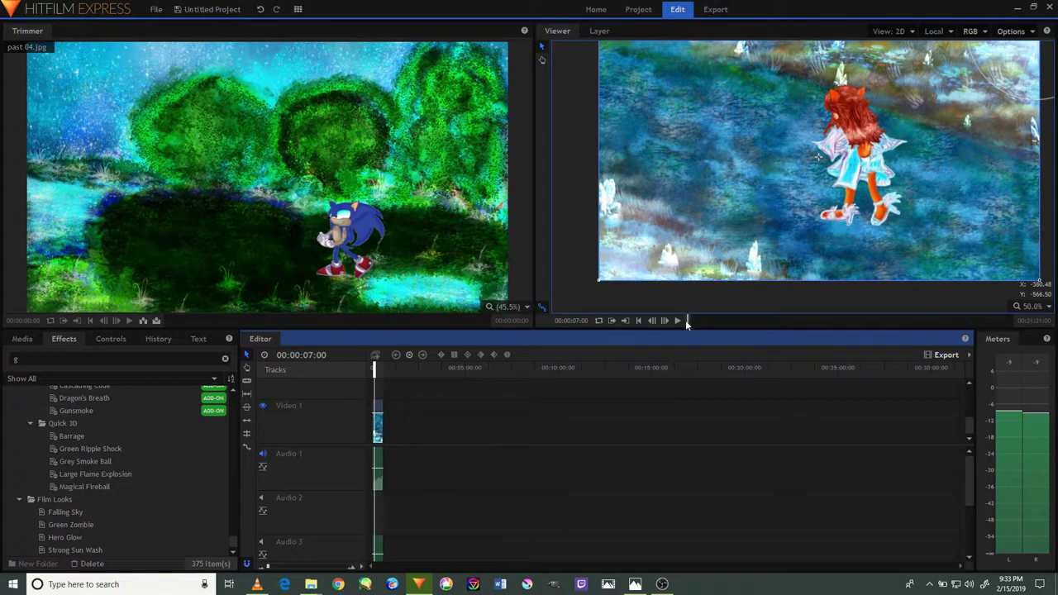
left_click(677, 321)
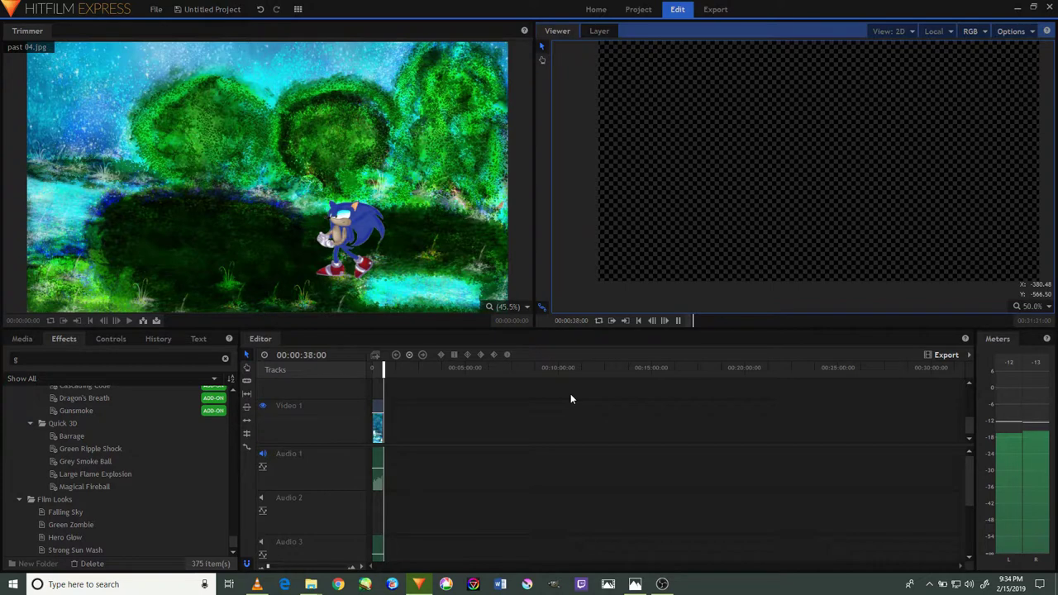
left_click_drag(384, 371, 355, 373)
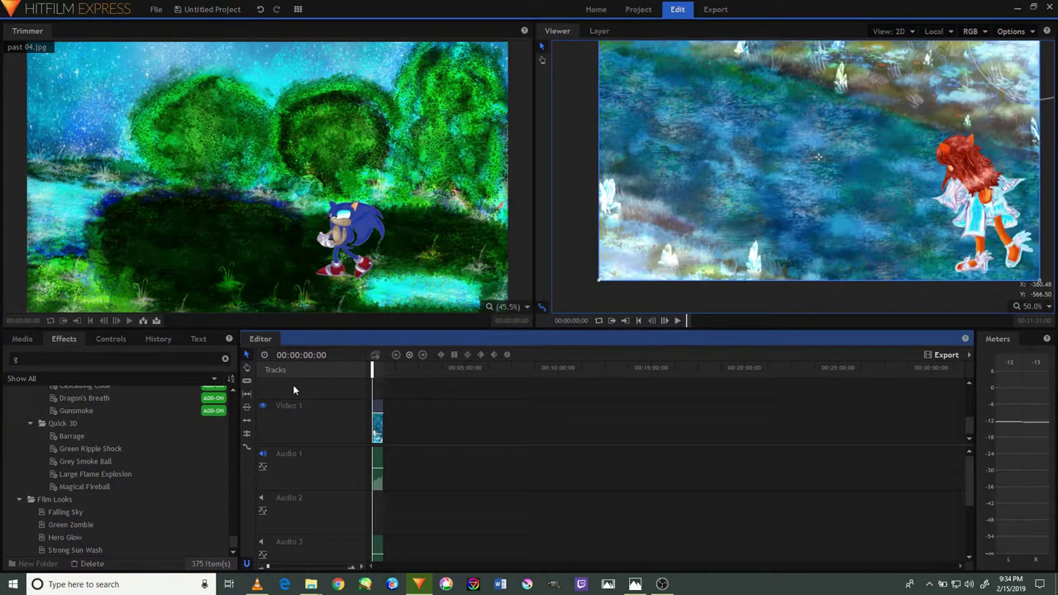
Return to the Media list and preview Last scene sally acorn 0009.mp4
scroll(165, 463, "up", 3)
scroll(151, 504, "up", 5)
scroll(149, 495, "up", 3)
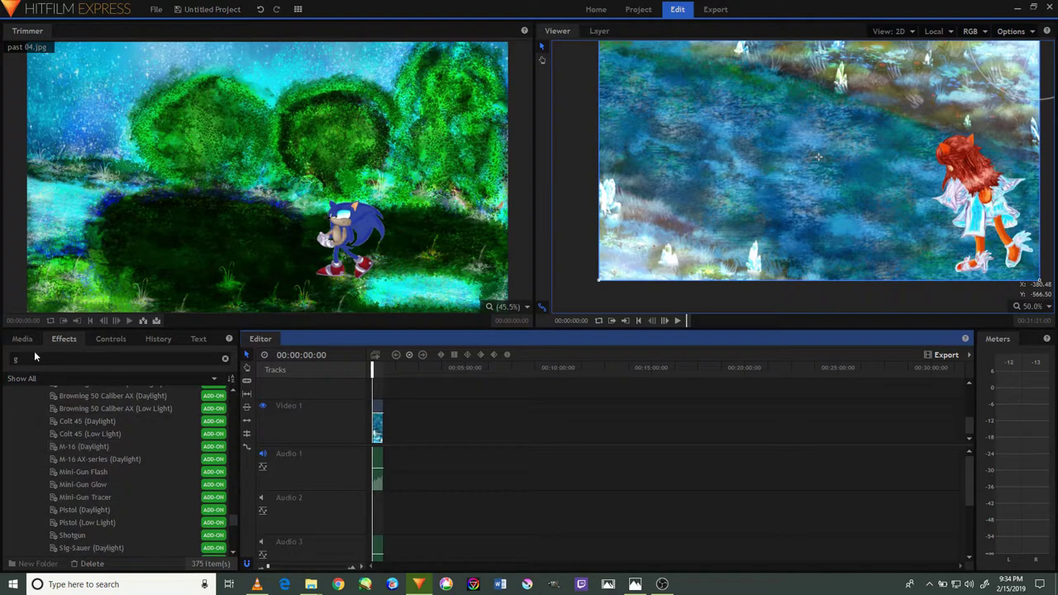
left_click(31, 339)
scroll(76, 419, "down", 5)
left_click(96, 486)
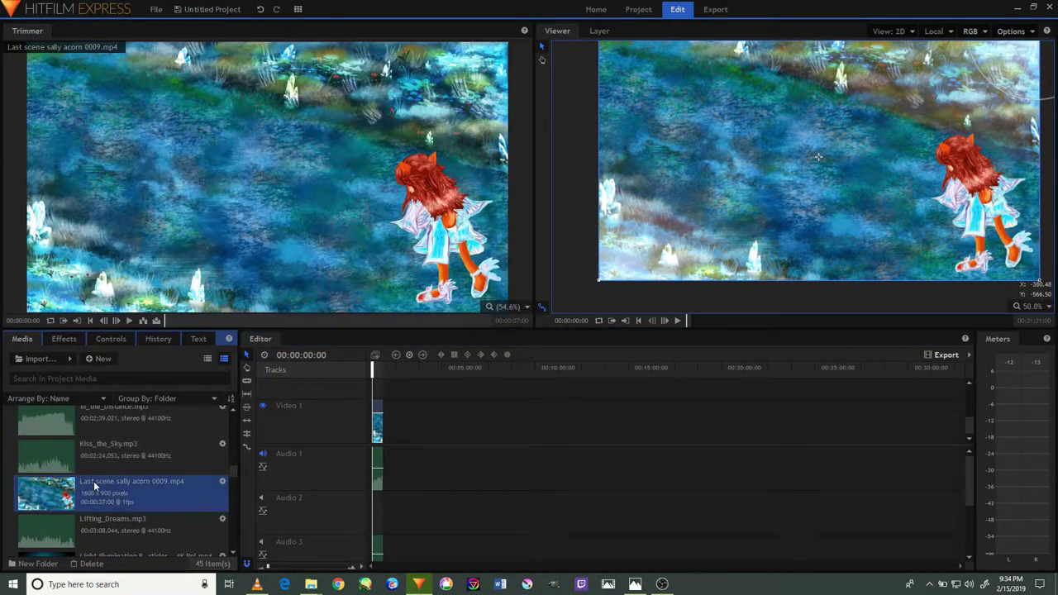
Preview the finshed 8.jpg and past 04.jpg images
scroll(150, 458, "up", 2)
scroll(139, 466, "up", 2)
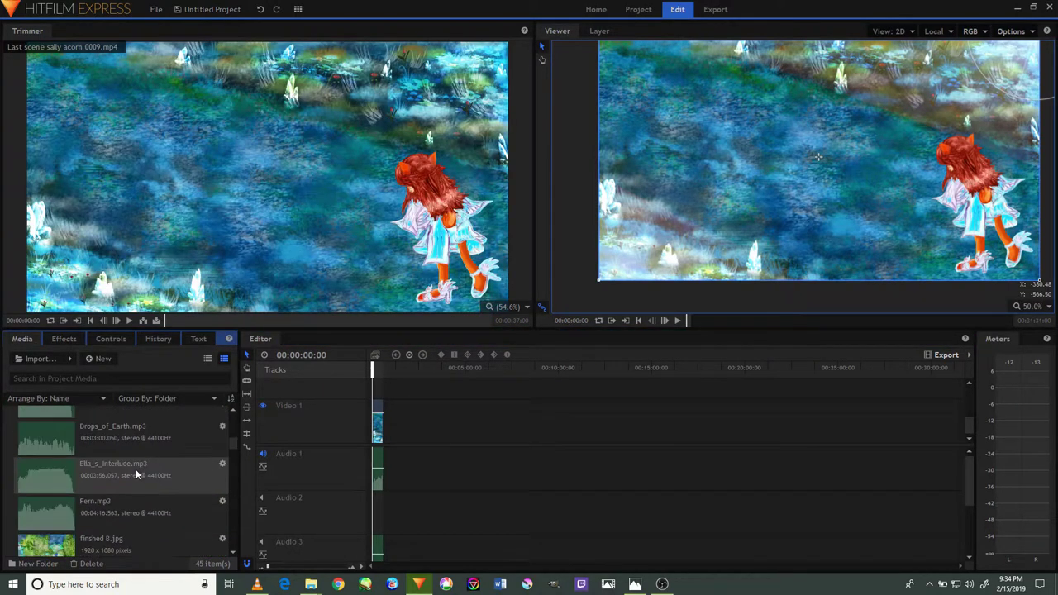
scroll(120, 534, "up", 2)
left_click(121, 538)
scroll(149, 500, "down", 2)
scroll(150, 495, "down", 3)
scroll(151, 491, "down", 3)
scroll(151, 489, "up", 2)
scroll(147, 466, "up", 3)
left_click(139, 420)
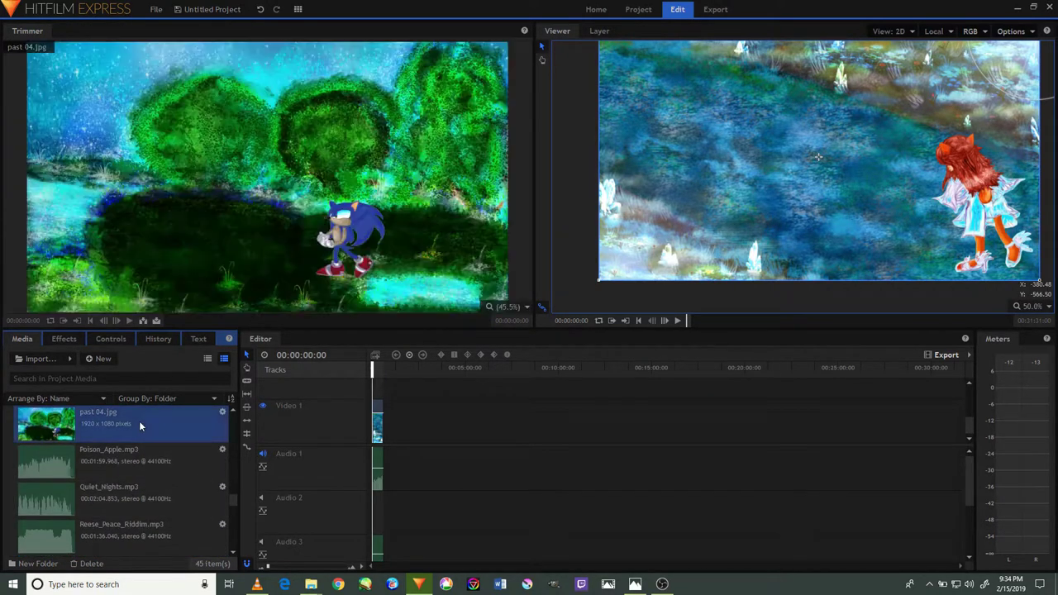
Reselect Last scene sally acorn 0009.mp4, then briefly show OBS Studio and return to HitFilm
scroll(149, 436, "up", 2)
scroll(148, 443, "up", 2)
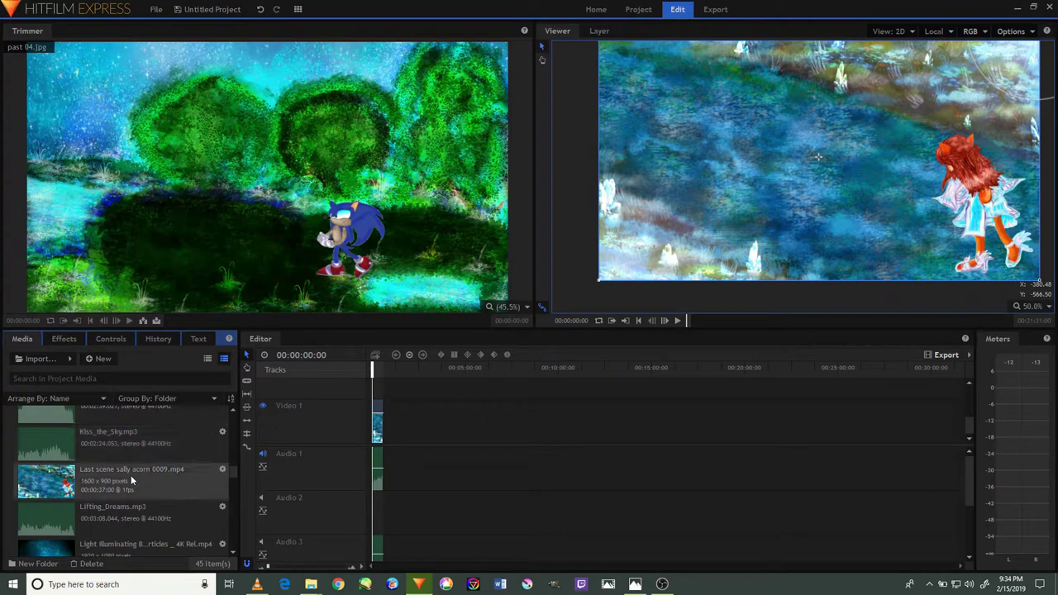
left_click(129, 476)
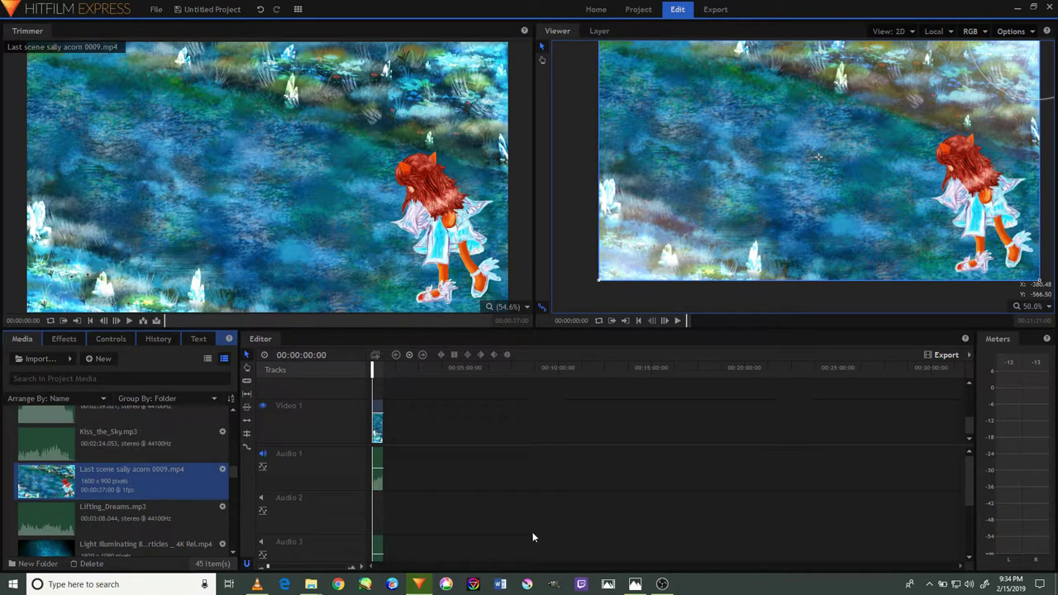
left_click(661, 583)
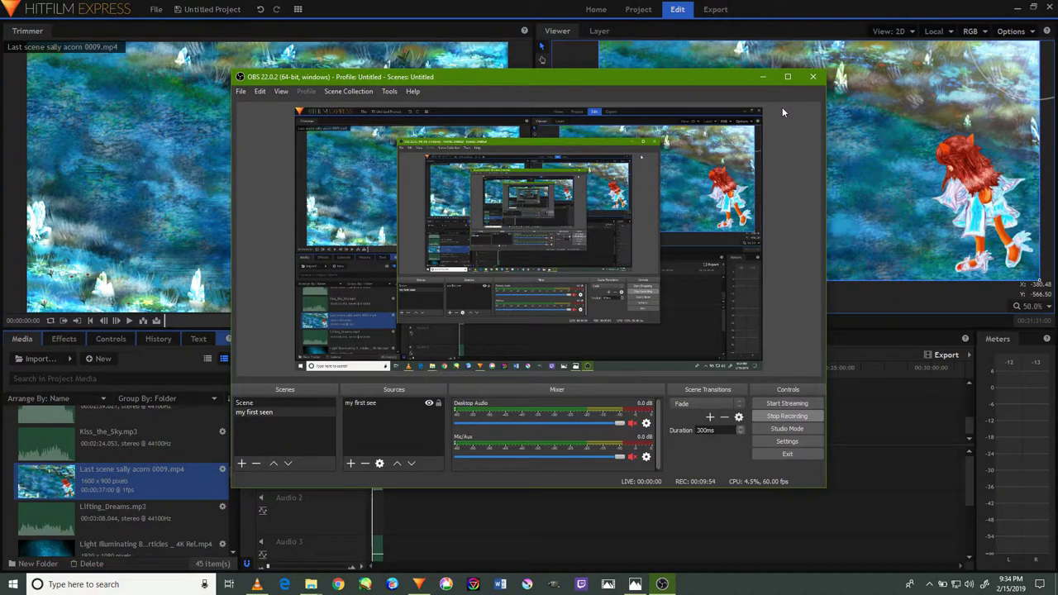
left_click(980, 125)
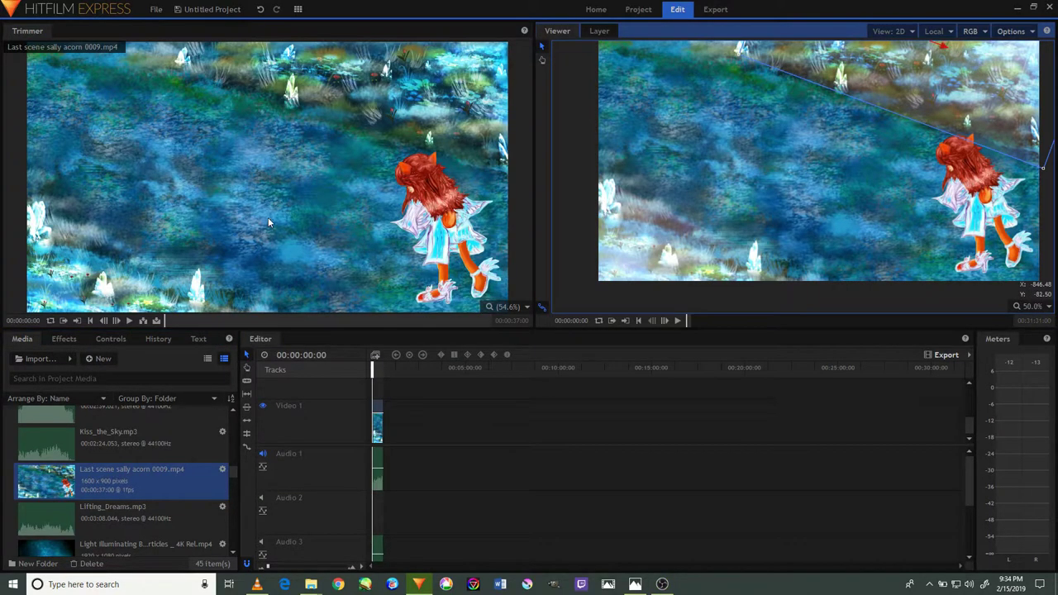
Remove the old finished export task, queue the Editor timeline at YouTube 1080p HD, and start rendering
left_click(704, 9)
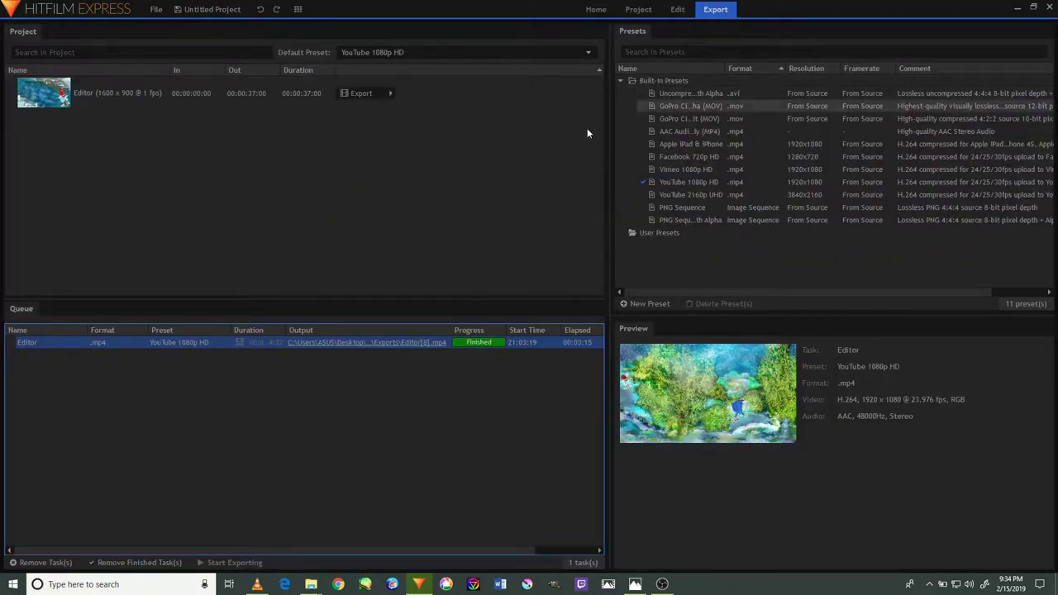
left_click(38, 562)
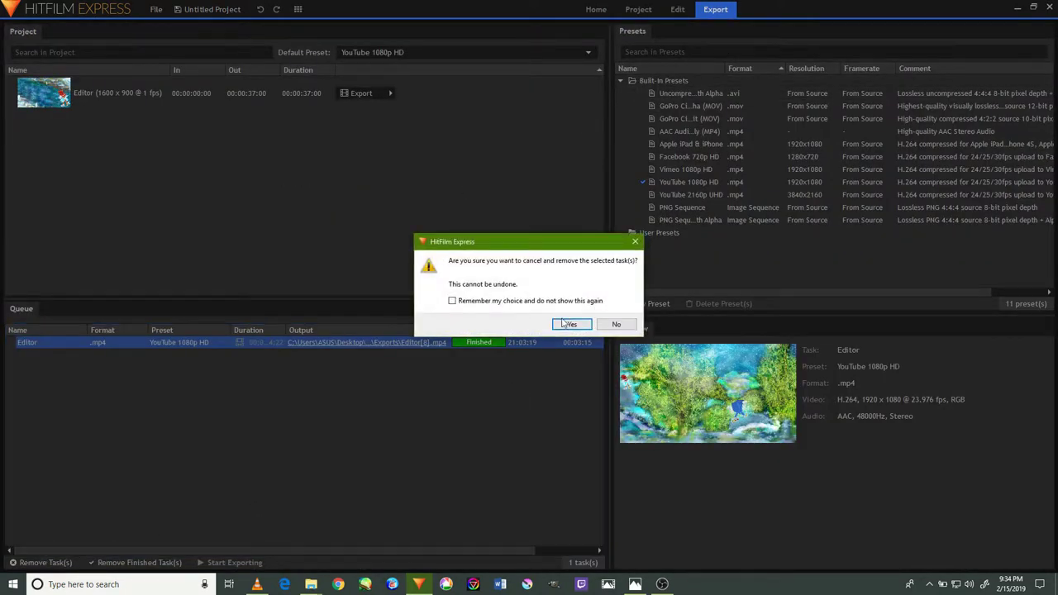
left_click(568, 324)
left_click(387, 96)
left_click(424, 110)
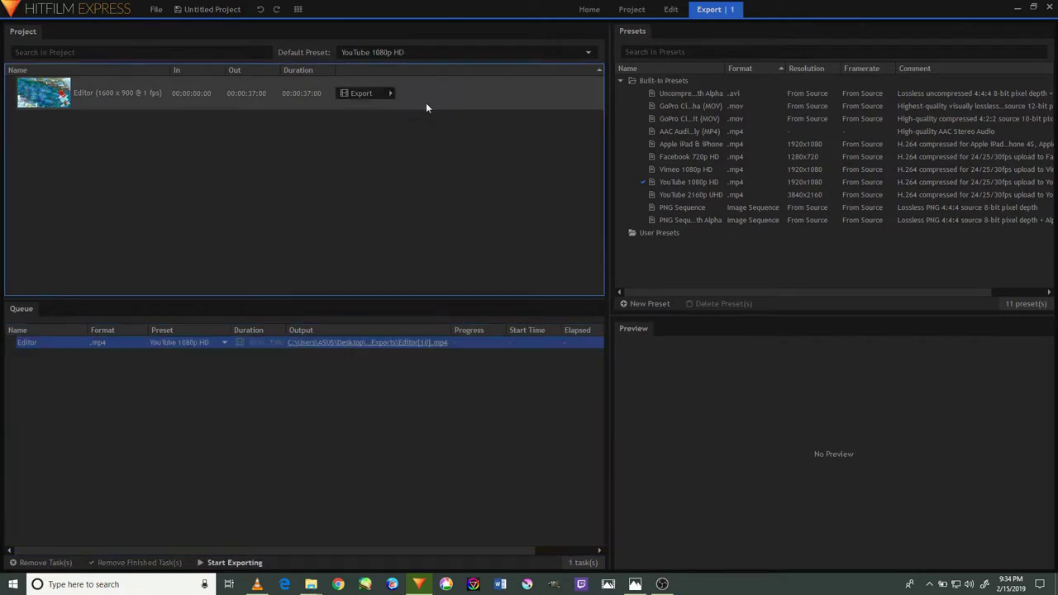
left_click(230, 562)
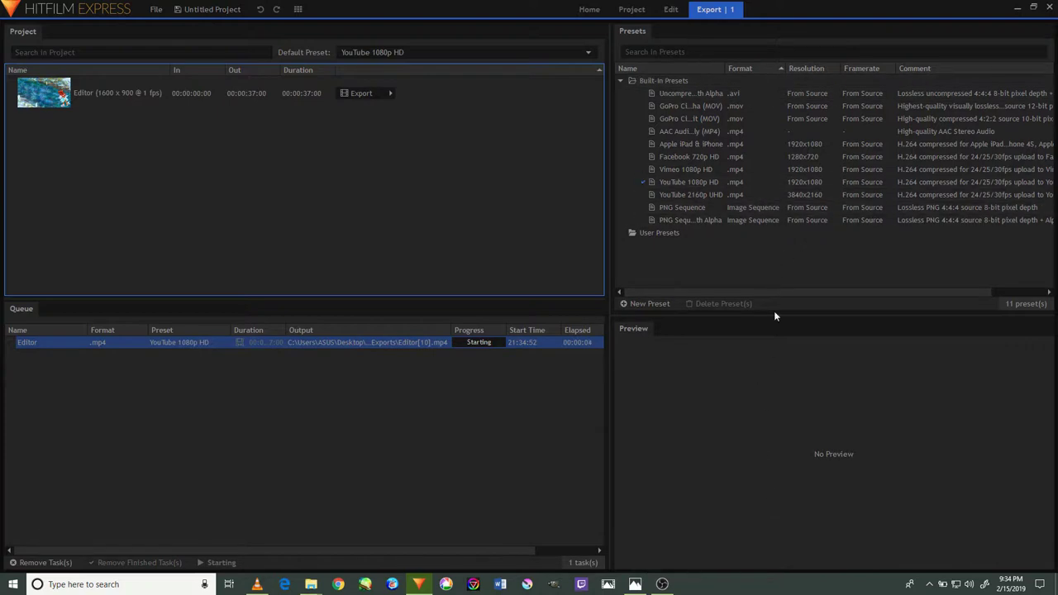
left_click(662, 583)
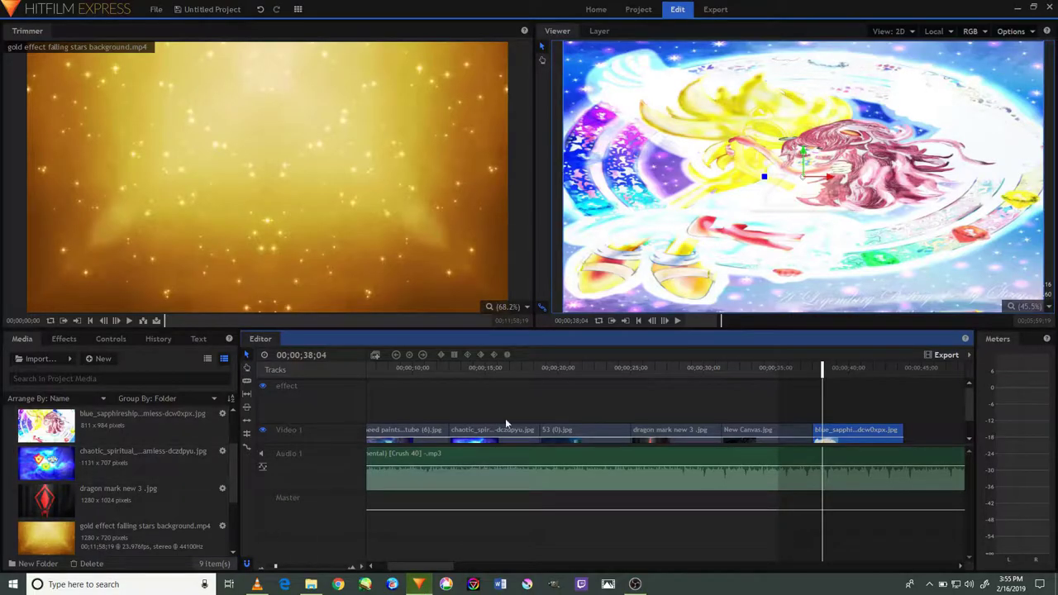
Drag gold effect falling stars background.mp4 from Media onto the Sonic slideshow timeline
scroll(505, 418, "down", 1)
scroll(613, 396, "up", 1)
left_click_drag(124, 533, 363, 409)
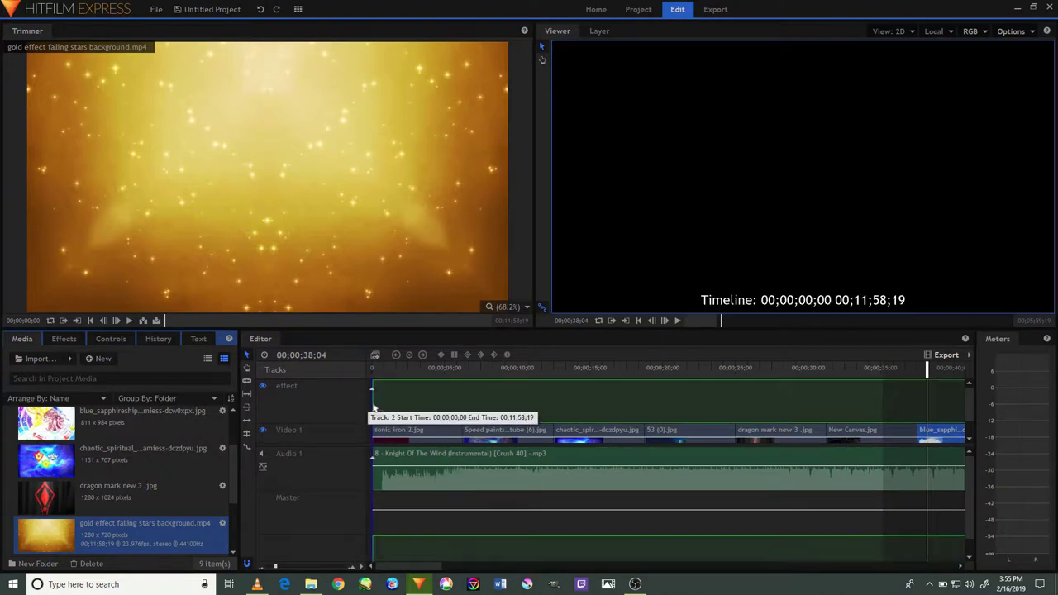
Drop the gold stars clip on the effect track and scale it up to fill the frame
left_click_drag(361, 407, 373, 409)
scroll(495, 508, "down", 1)
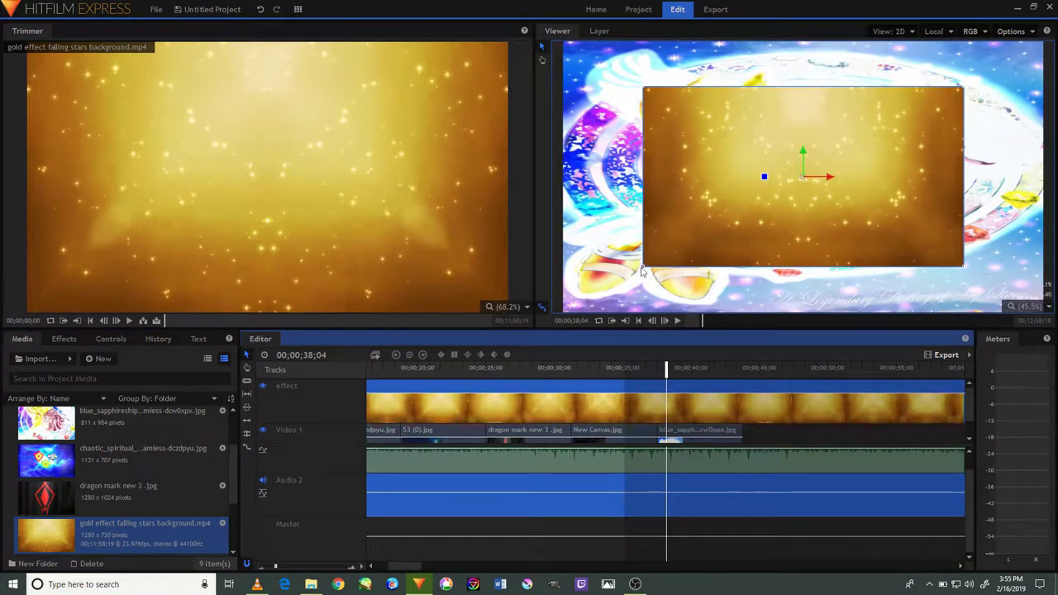
left_click_drag(641, 271, 543, 318)
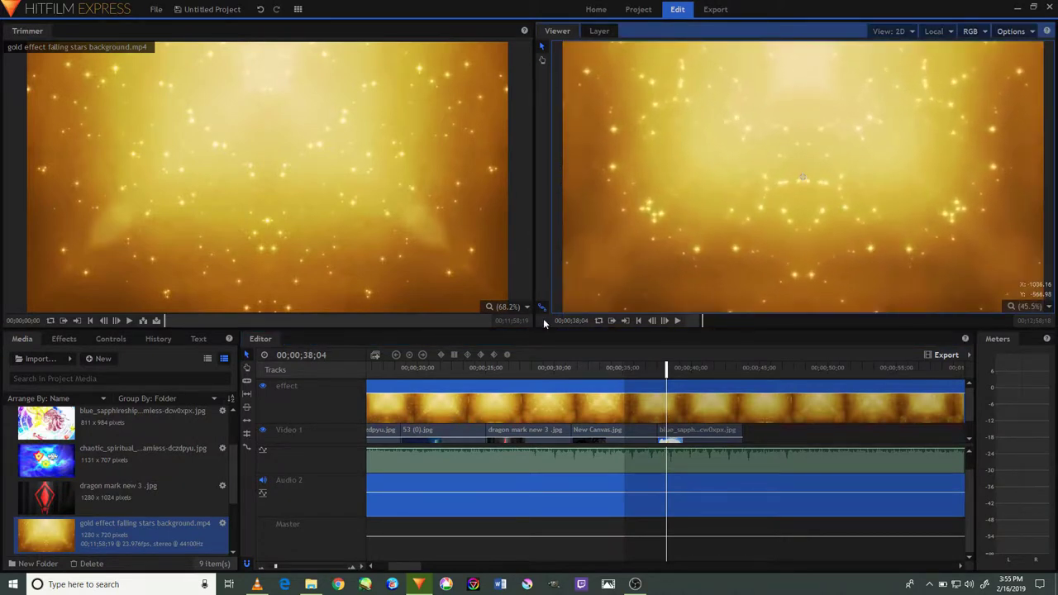
Trim the gold overlay to about 5 seconds near 0:38, over the last Sonic image
left_click_drag(397, 569, 424, 564)
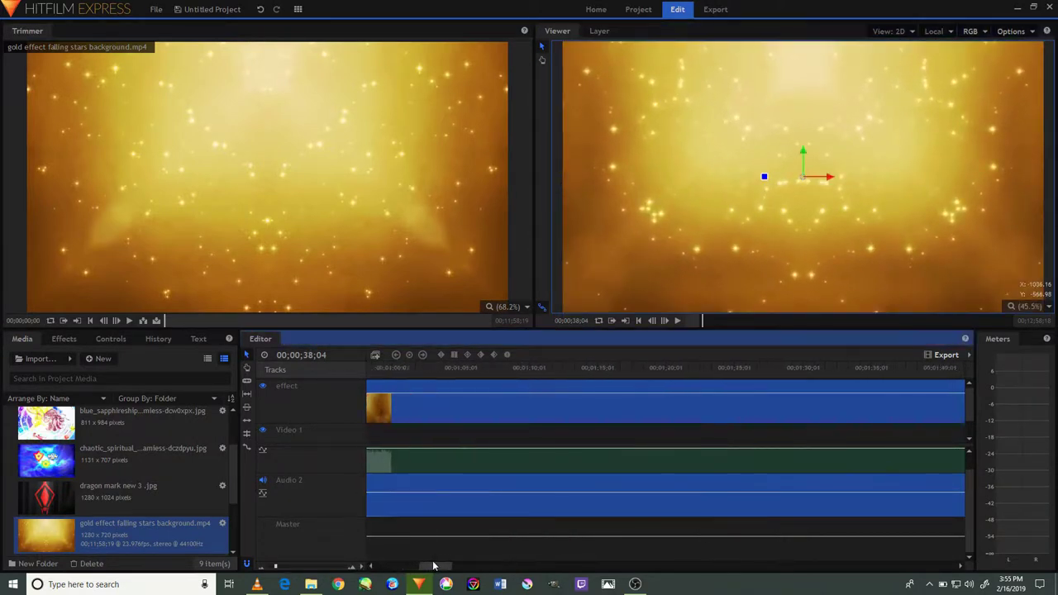
mouse_move(266, 566)
left_mouse_down()
mouse_move(293, 568)
mouse_move(263, 570)
left_mouse_up()
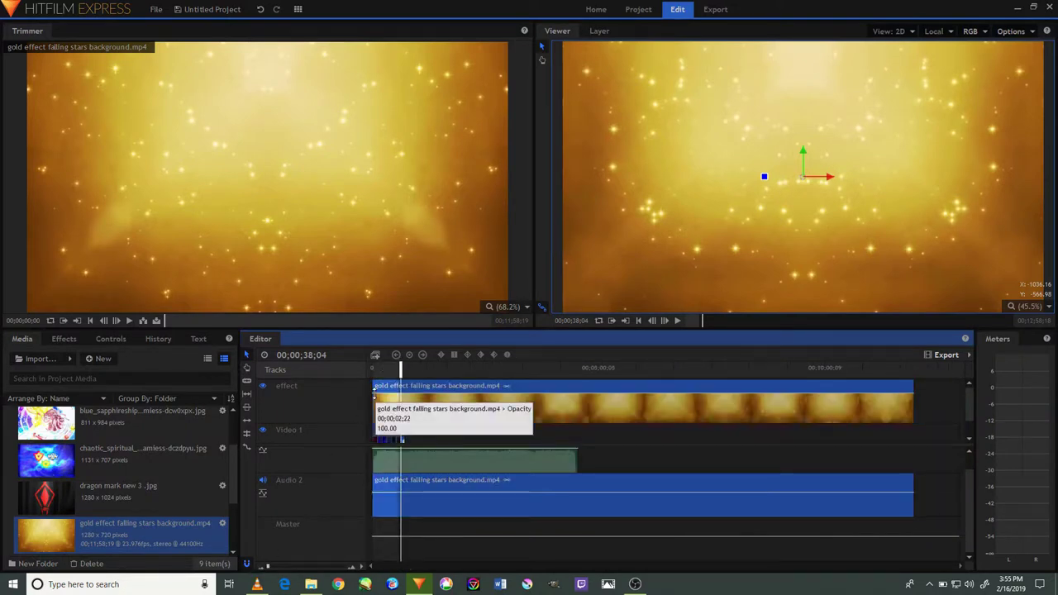
mouse_move(375, 393)
left_mouse_down()
mouse_move(455, 395)
mouse_move(402, 395)
left_mouse_up()
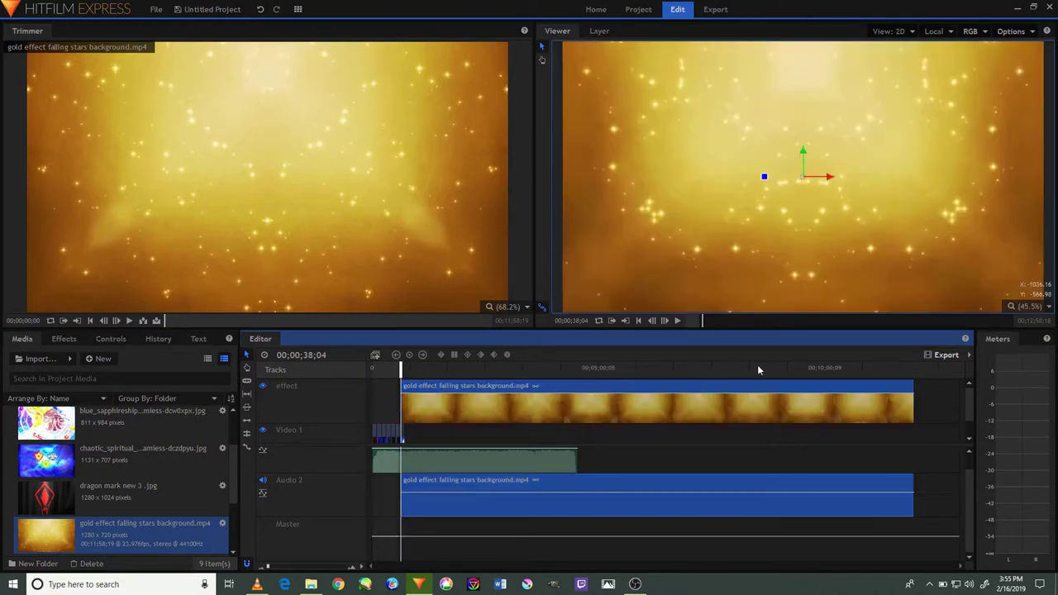
left_click_drag(916, 399, 403, 405)
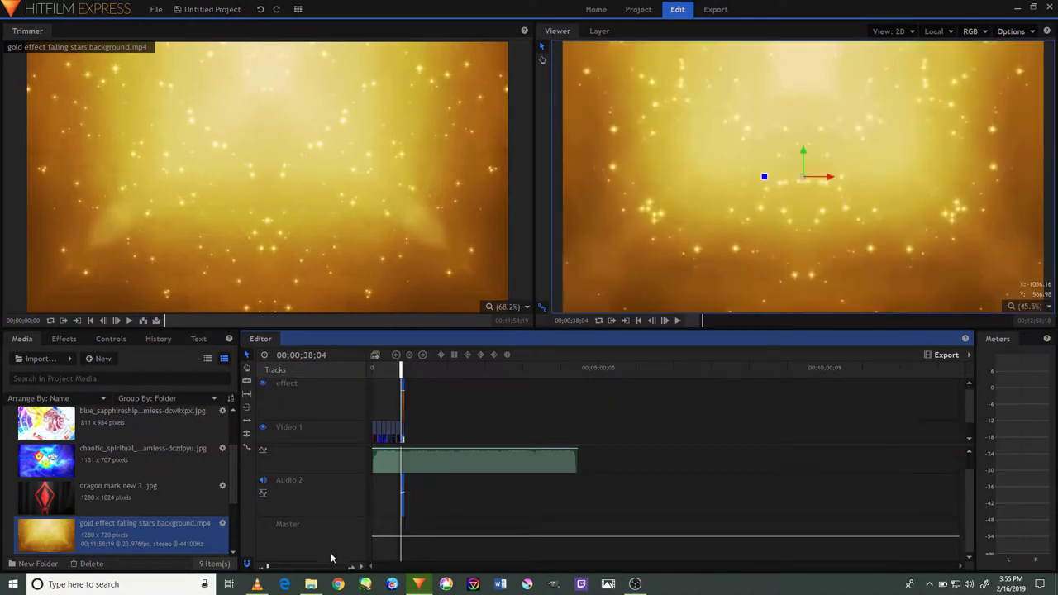
left_click_drag(269, 567, 275, 568)
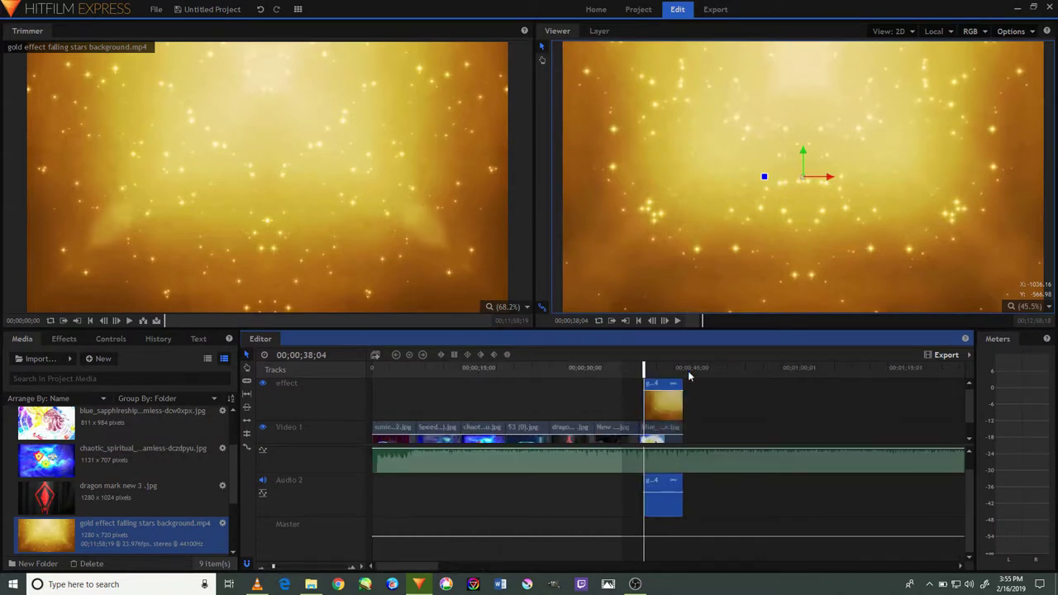
mouse_move(621, 367)
left_mouse_down()
mouse_move(652, 373)
mouse_move(639, 386)
left_mouse_up()
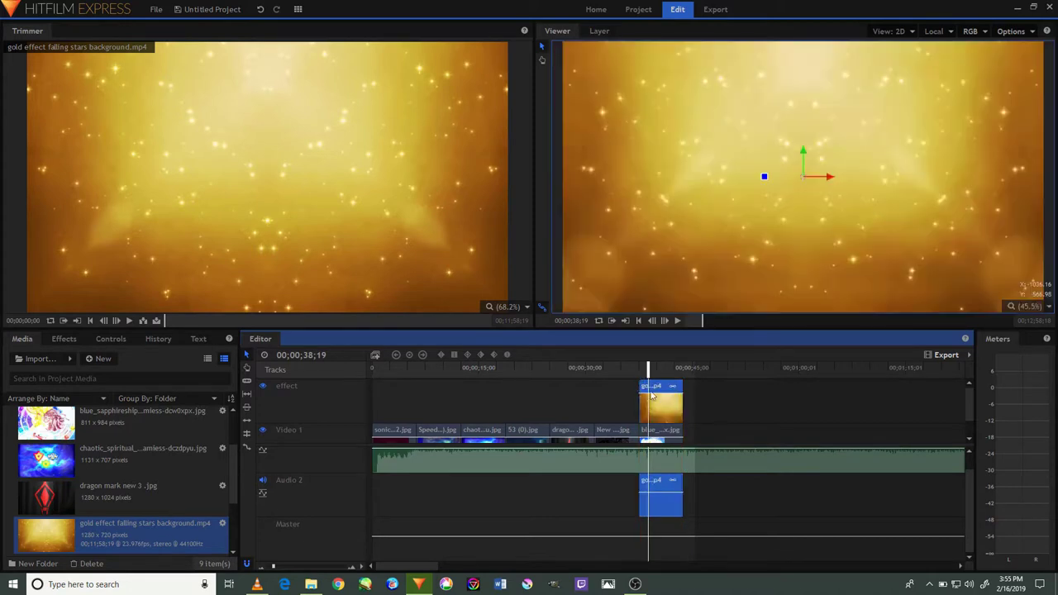
right_click(666, 407)
mouse_move(694, 135)
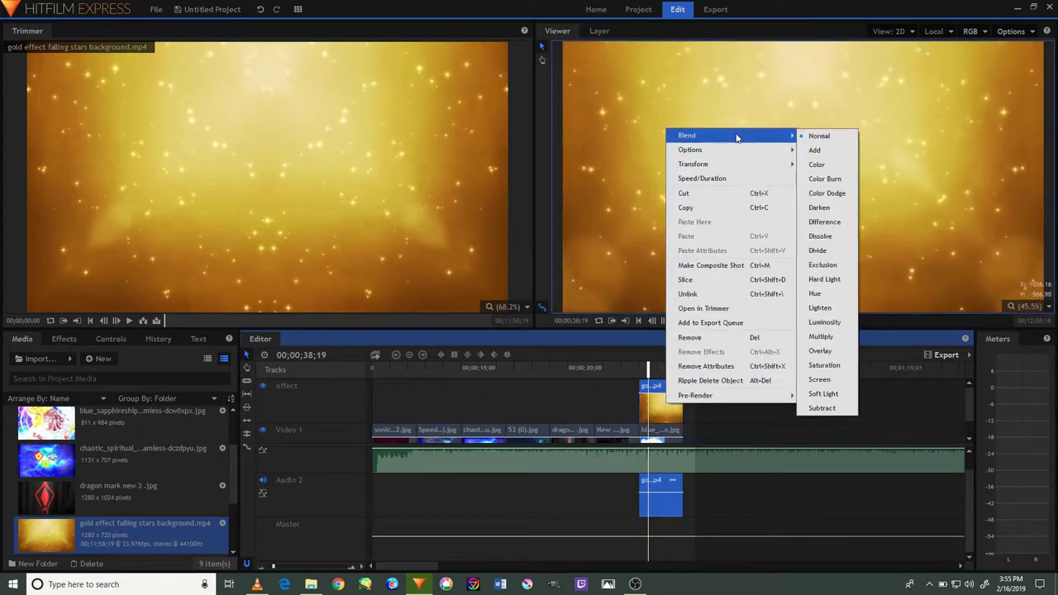
Blend the gold stars clip in Overlay mode at about 64.81 opacity, then scrub to preview
left_click(824, 349)
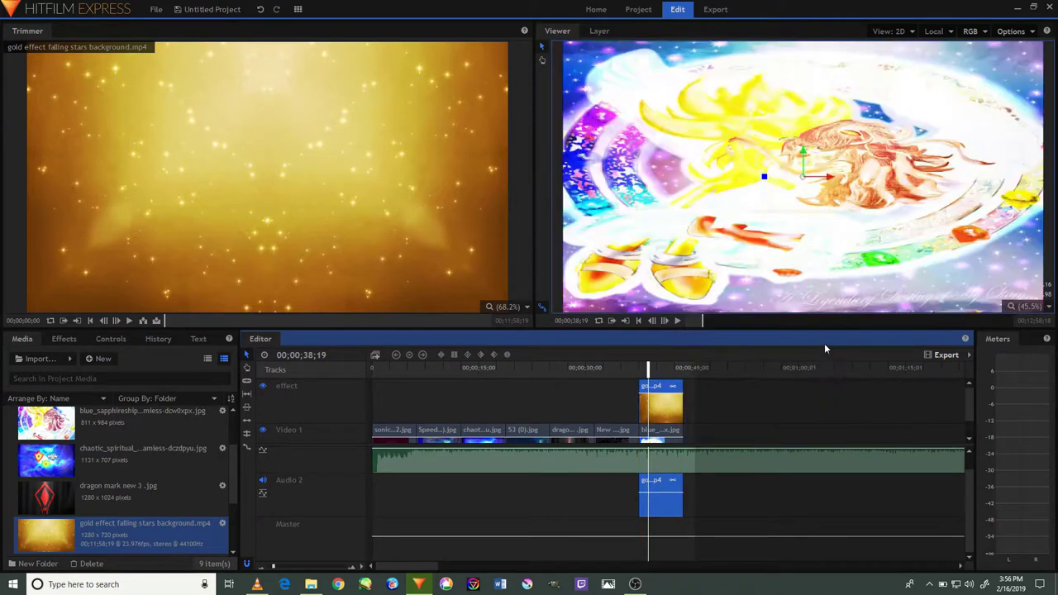
left_click_drag(662, 394, 662, 403)
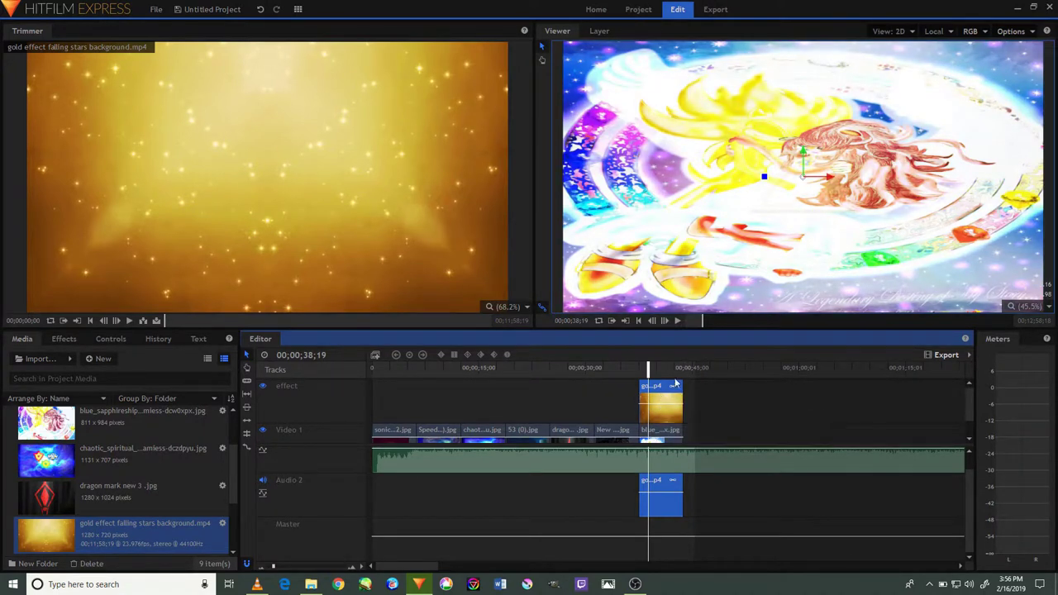
scroll(727, 224, "down", 2)
scroll(729, 229, "up", 1)
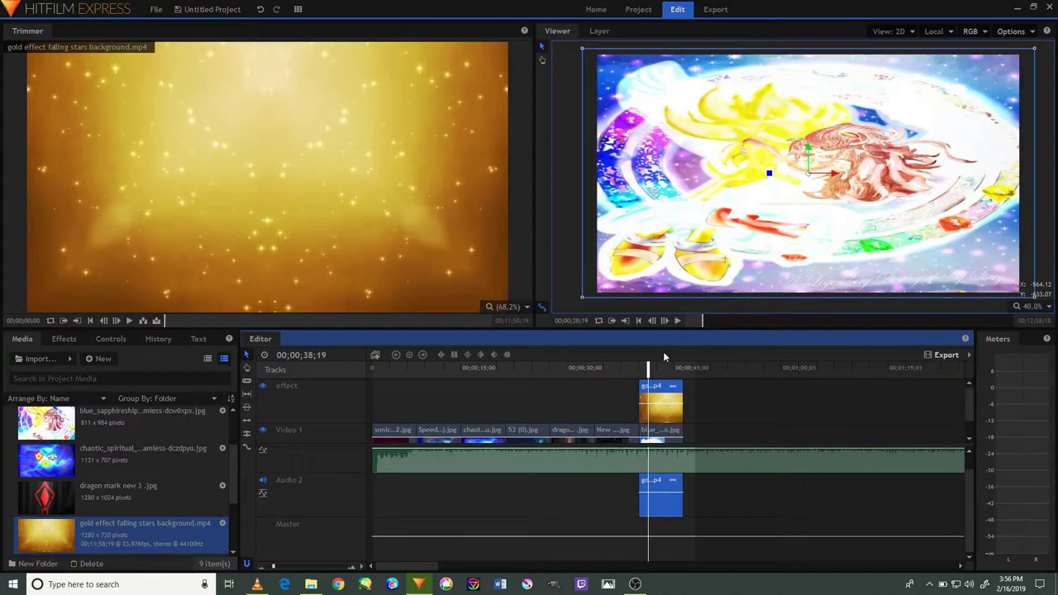
mouse_move(648, 374)
left_mouse_down()
mouse_move(353, 405)
mouse_move(653, 380)
left_mouse_up()
Trim the music clip's end back to the playhead
mouse_move(433, 568)
left_mouse_down()
mouse_move(472, 545)
mouse_move(595, 510)
left_mouse_up()
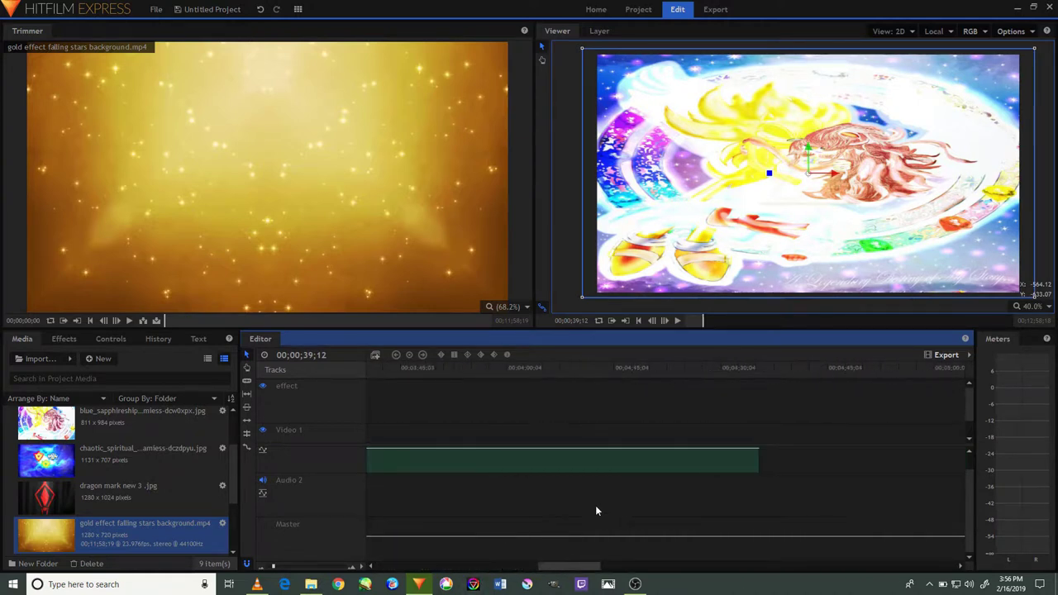
left_click_drag(272, 570, 265, 569)
left_click_drag(545, 449, 437, 456)
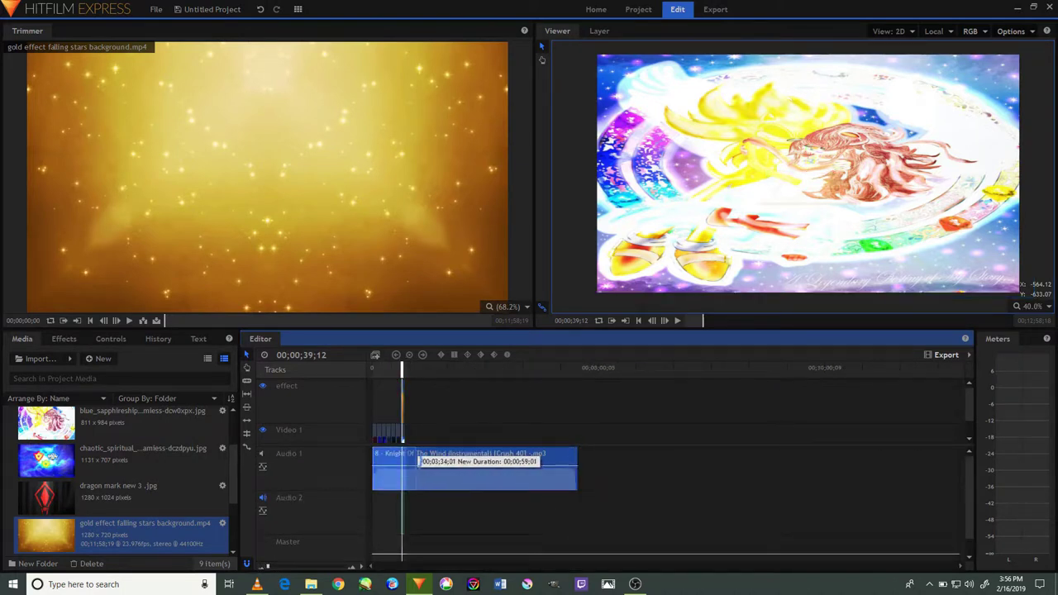
left_click_drag(412, 459, 422, 456)
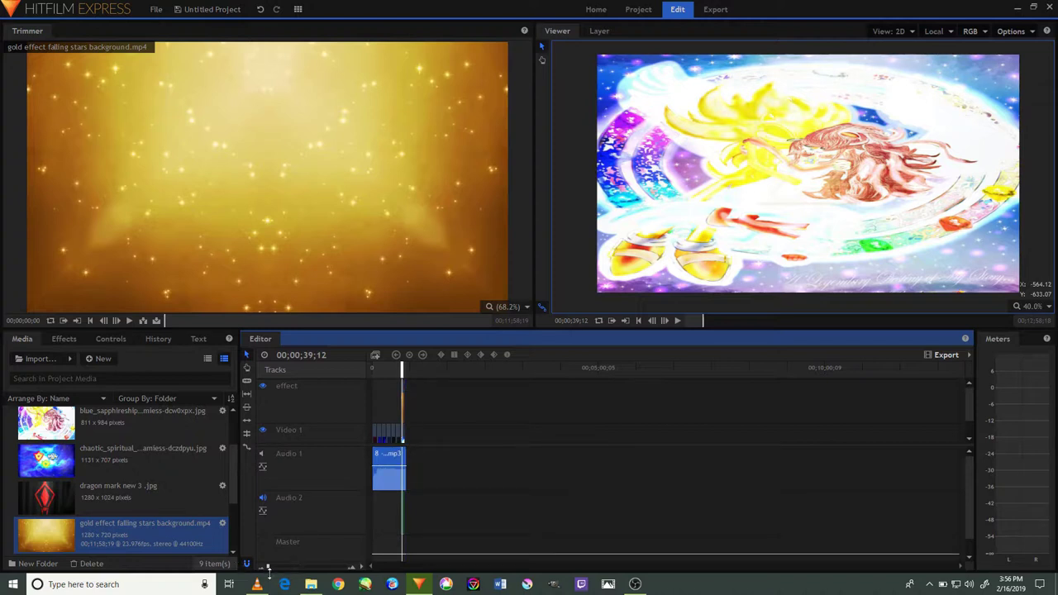
Nudge the last image longer and drag the music clip out to 00;01;01;20
left_click_drag(267, 566, 274, 566)
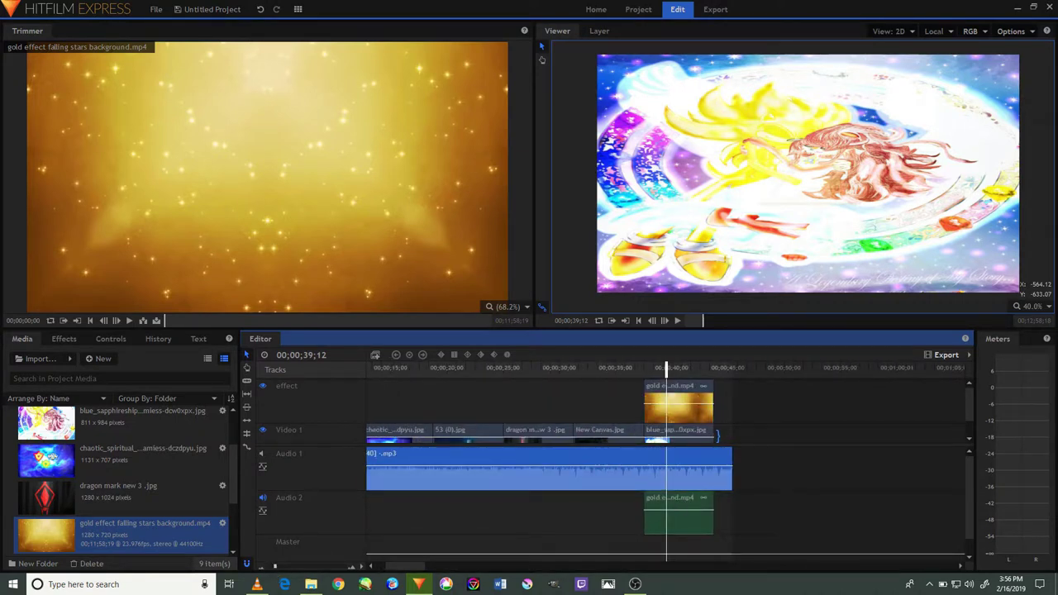
left_click_drag(716, 435, 731, 429)
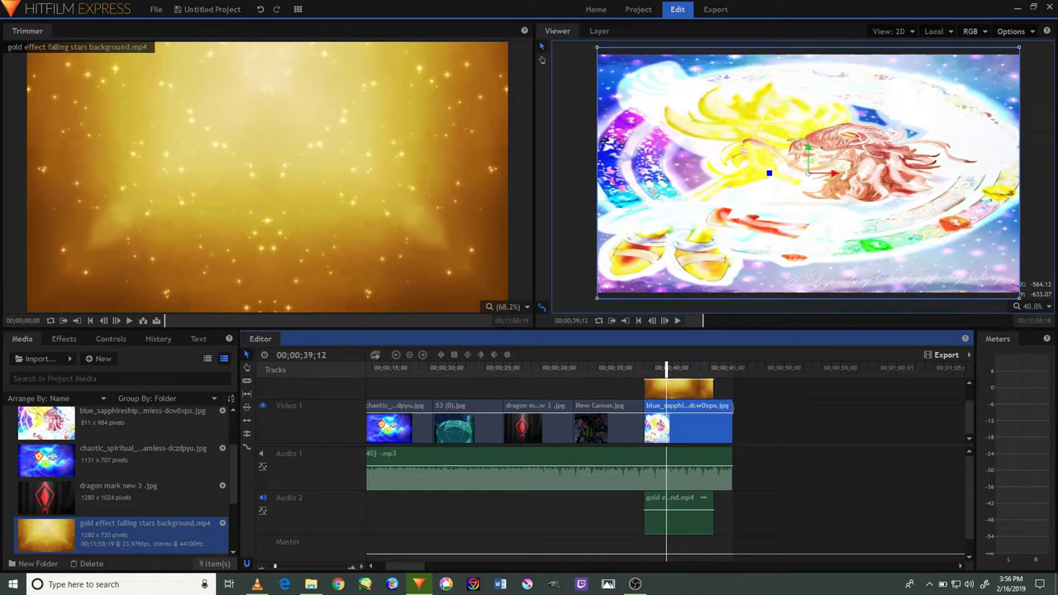
scroll(737, 420, "up", 1)
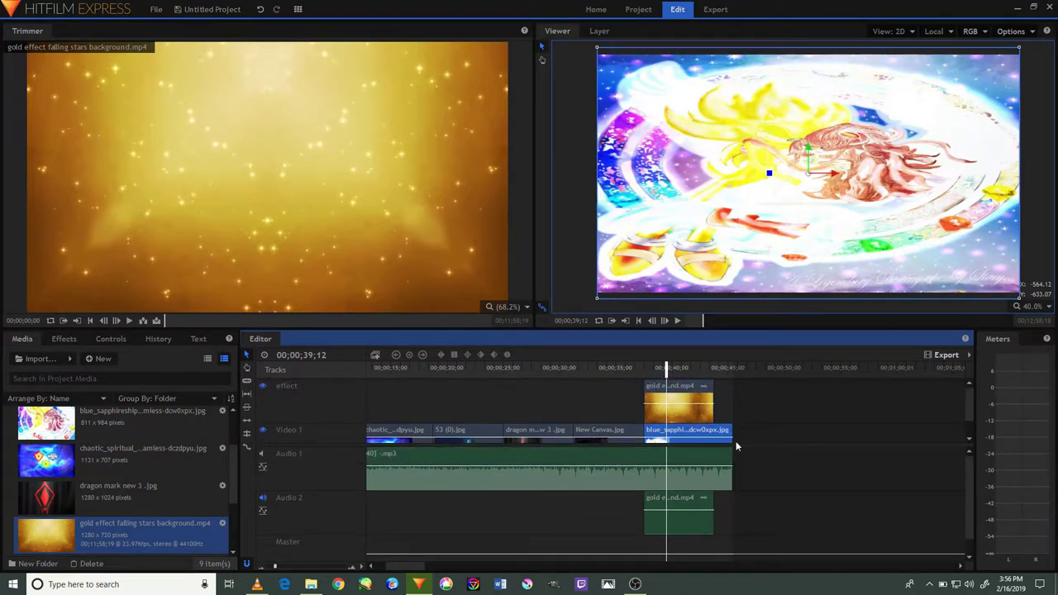
left_click_drag(731, 464, 761, 461)
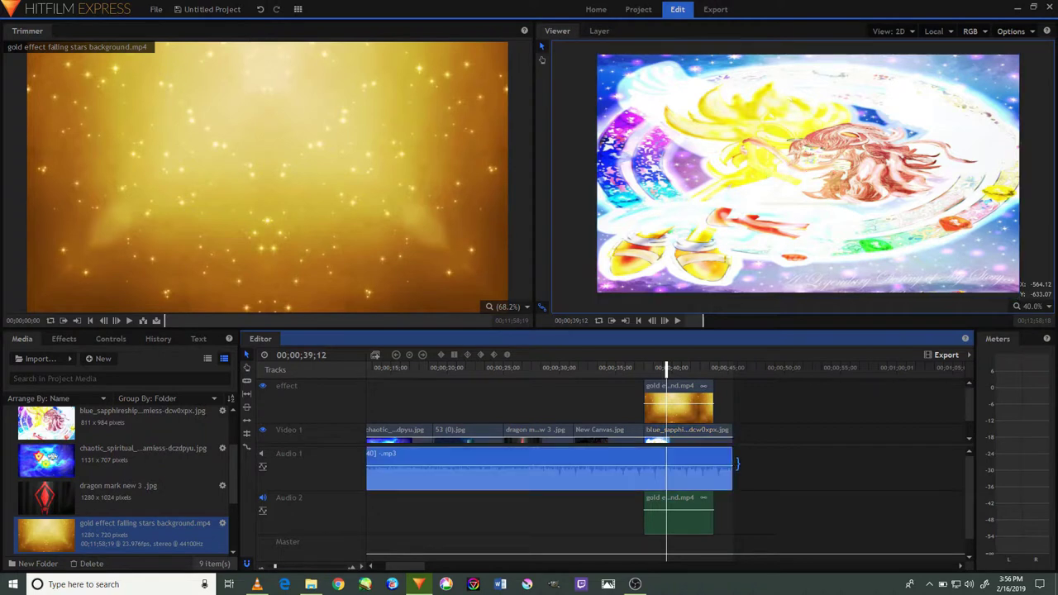
left_click_drag(761, 461, 919, 430)
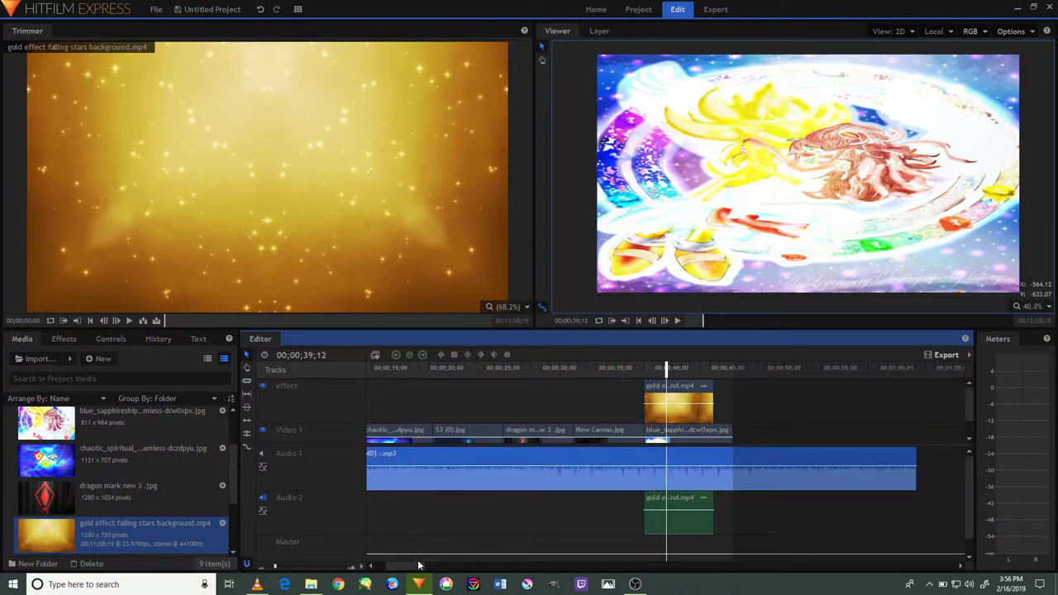
scroll(425, 565, "down", 3)
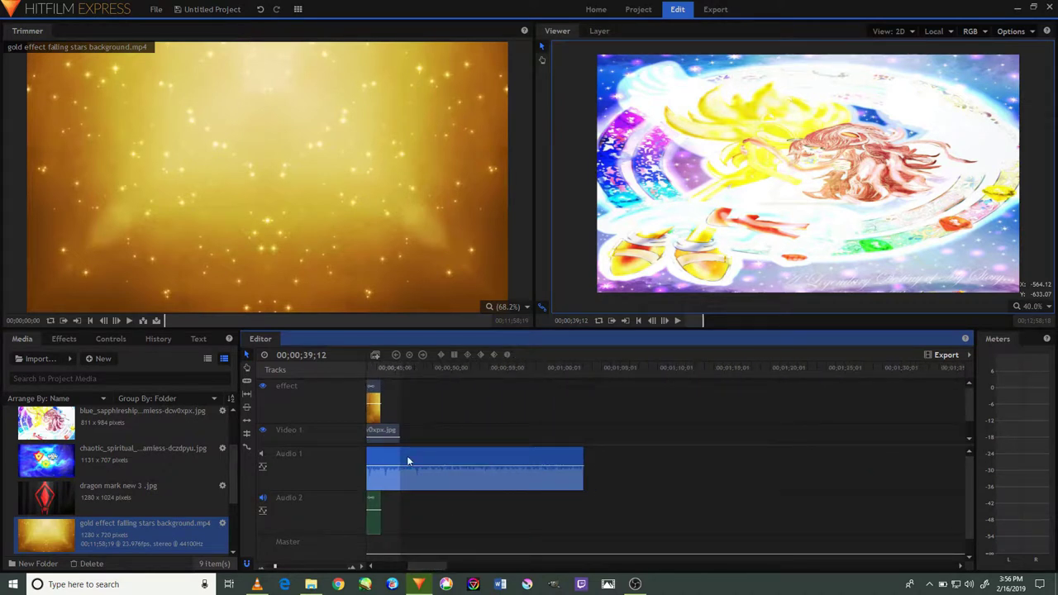
Extend the last slideshow image and gold overlay to end with the music, then rewind
left_click_drag(401, 429, 582, 417)
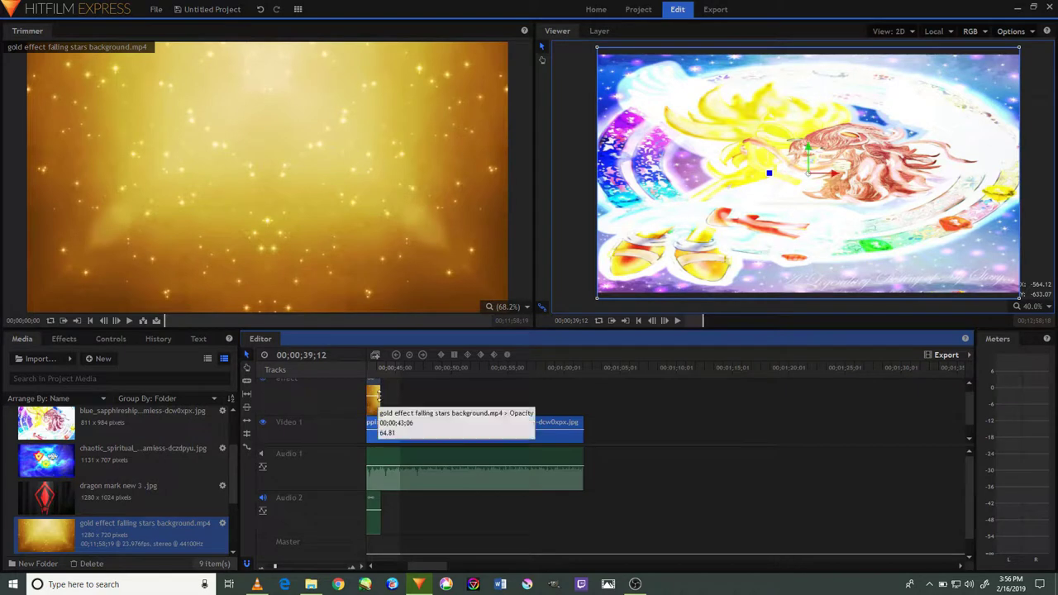
left_click_drag(399, 376, 582, 373)
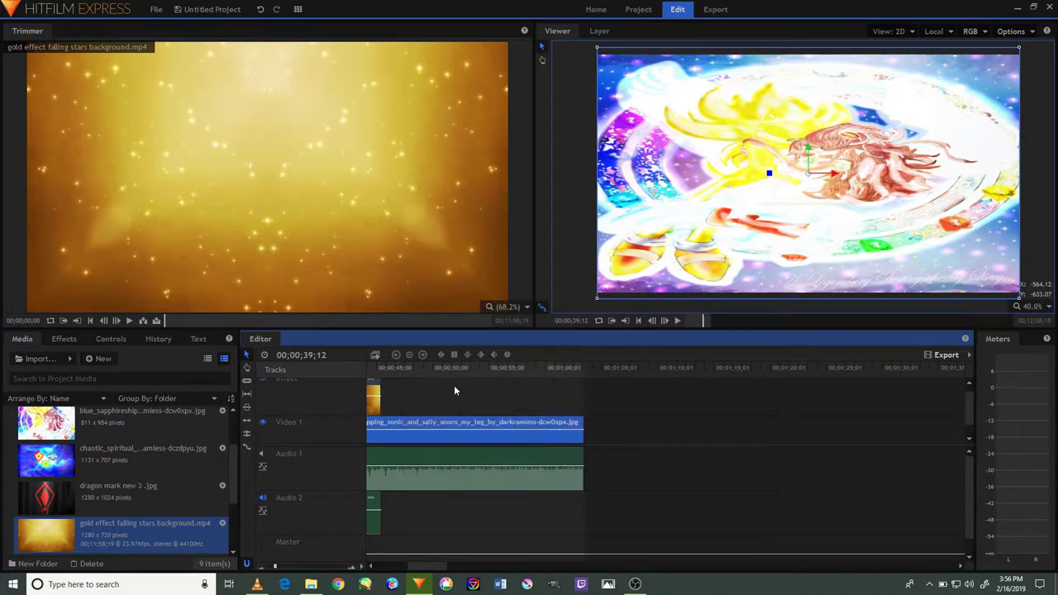
mouse_move(382, 385)
left_mouse_down()
mouse_move(582, 388)
mouse_move(583, 412)
left_mouse_up()
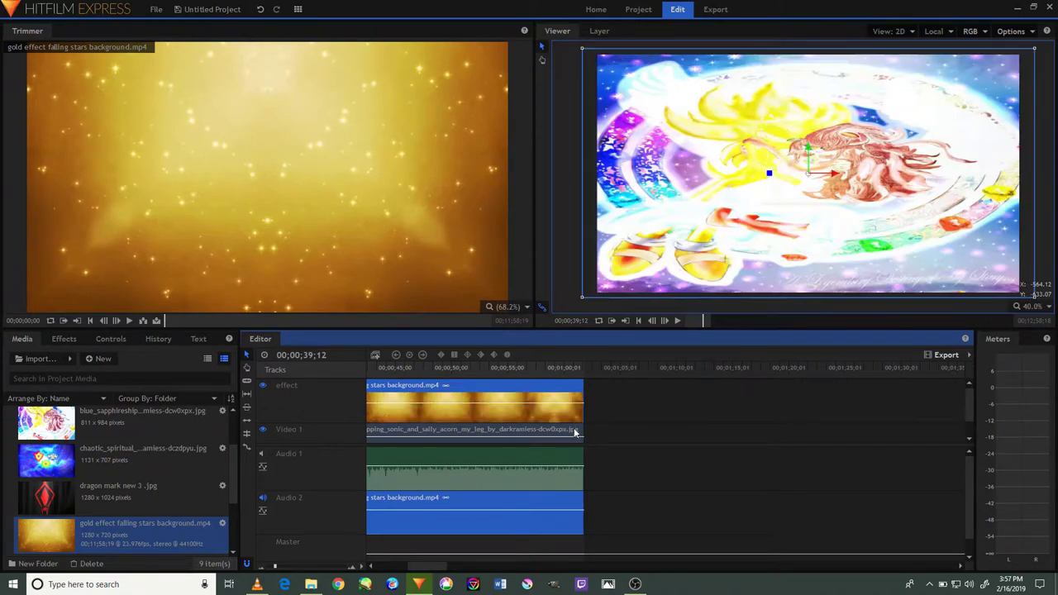
left_click_drag(433, 568, 396, 568)
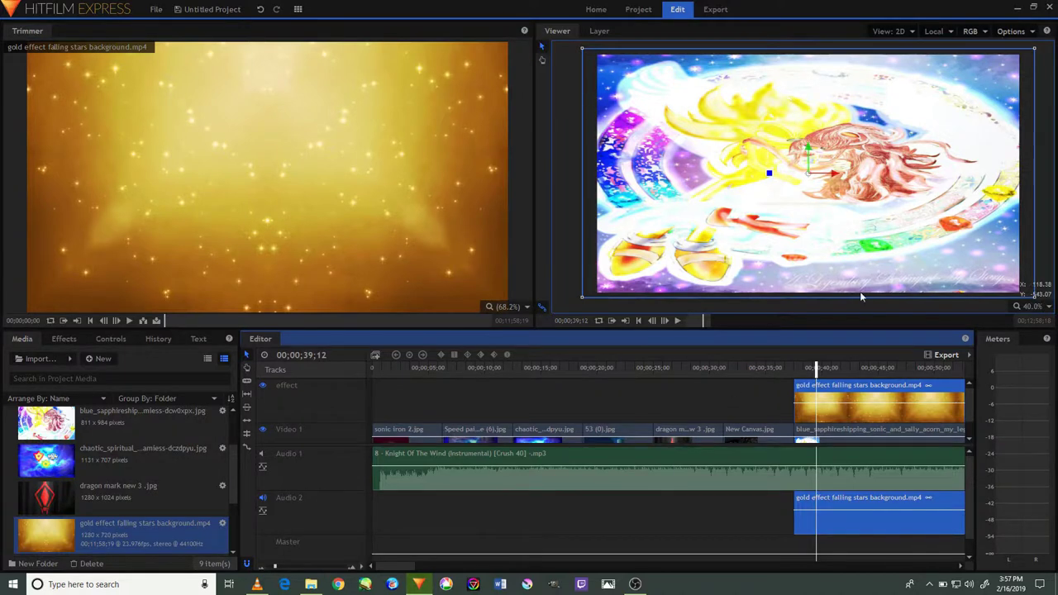
left_click_drag(815, 369, 354, 404)
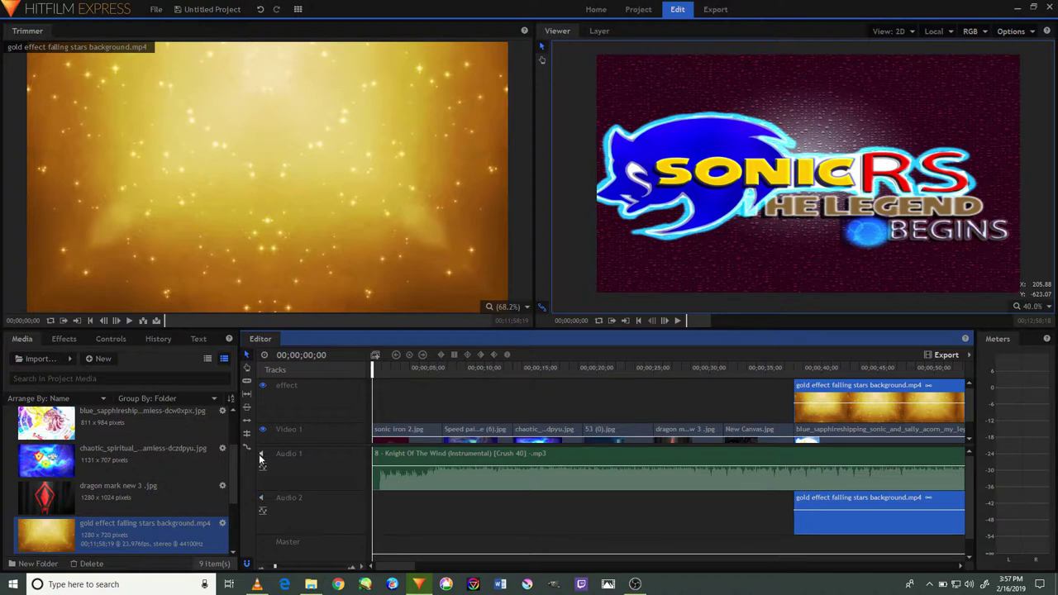
Dismiss the VLC jump list and play the slideshow from the title picture with music
right_click(262, 582)
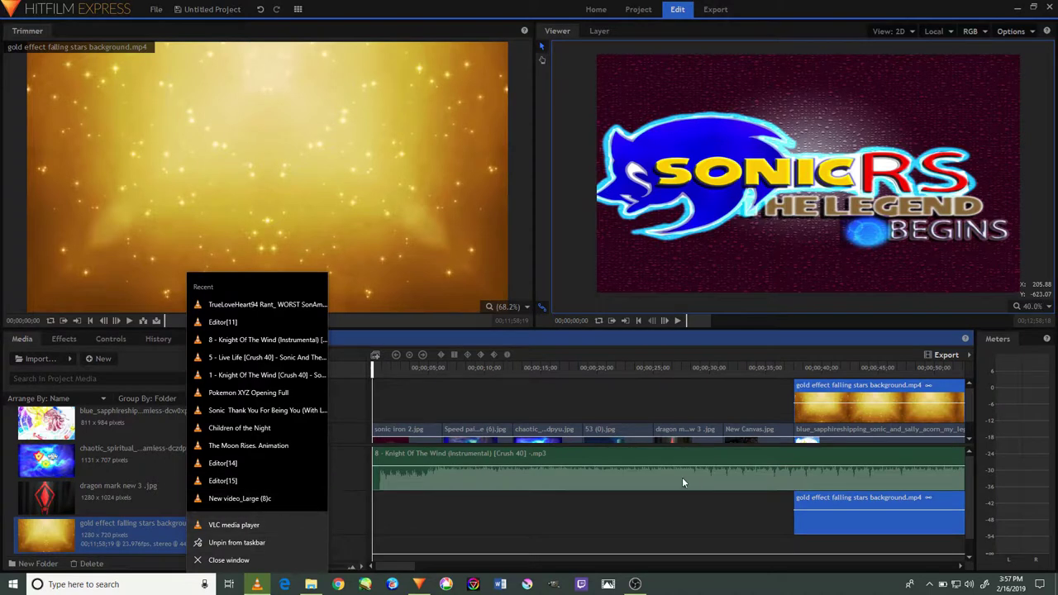
left_click(633, 400)
left_click(678, 320)
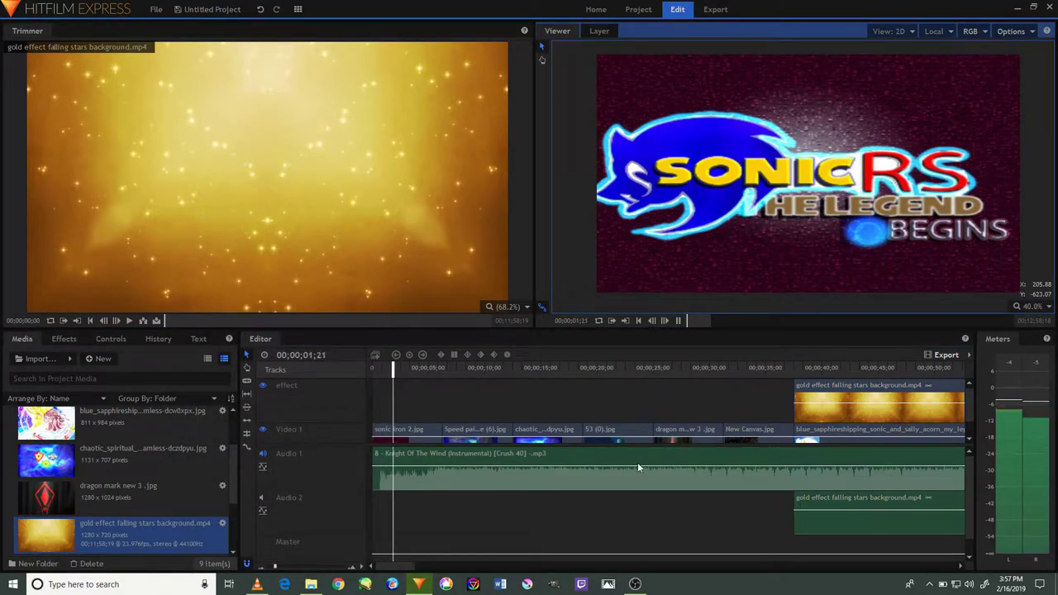
left_click(678, 321)
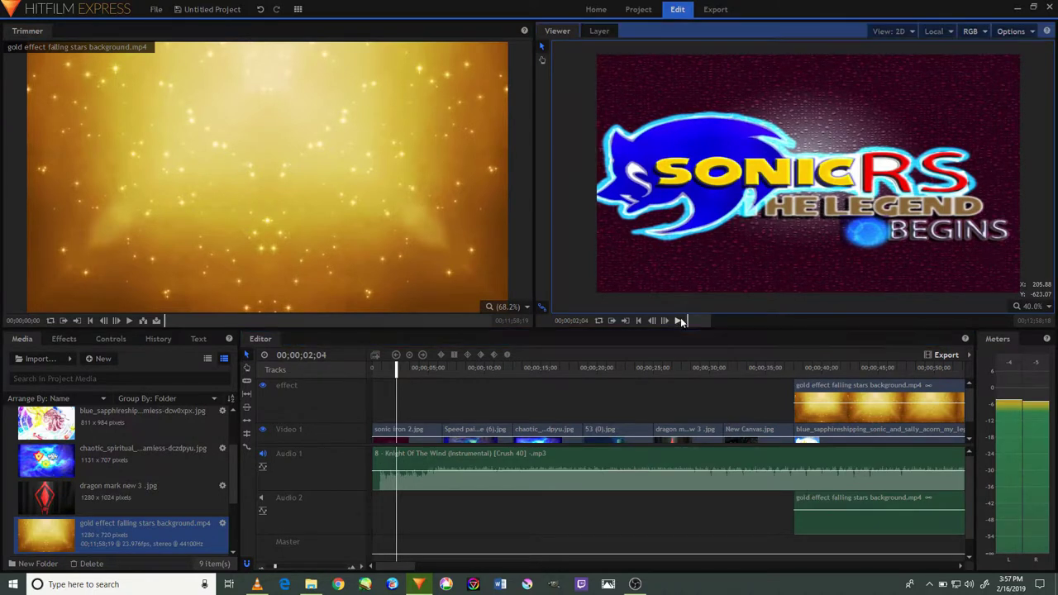
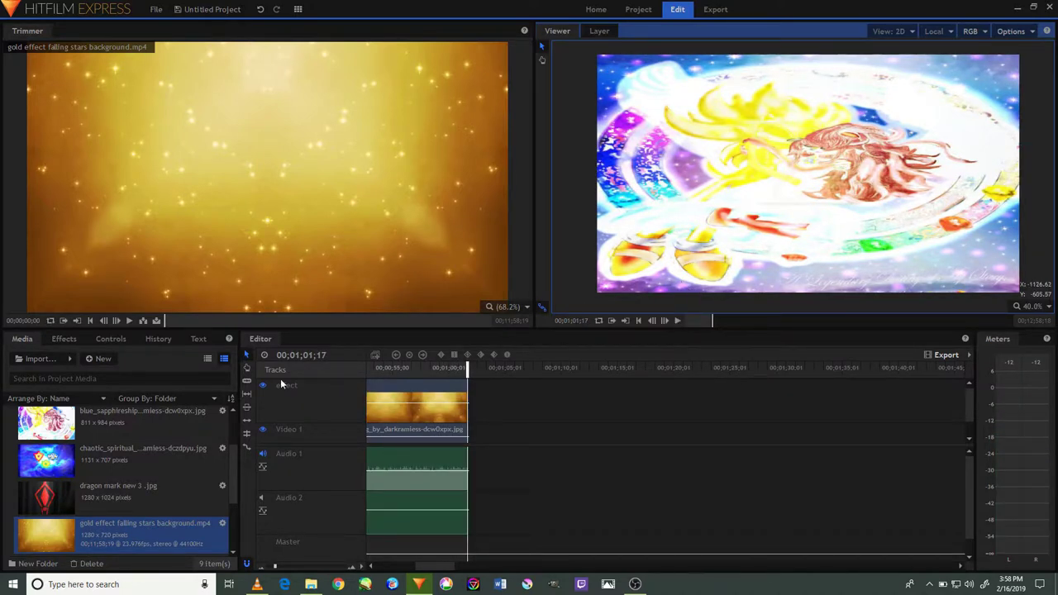
Look through the Effects, Controls, History and Text panels, then return to the Media list
left_click(64, 338)
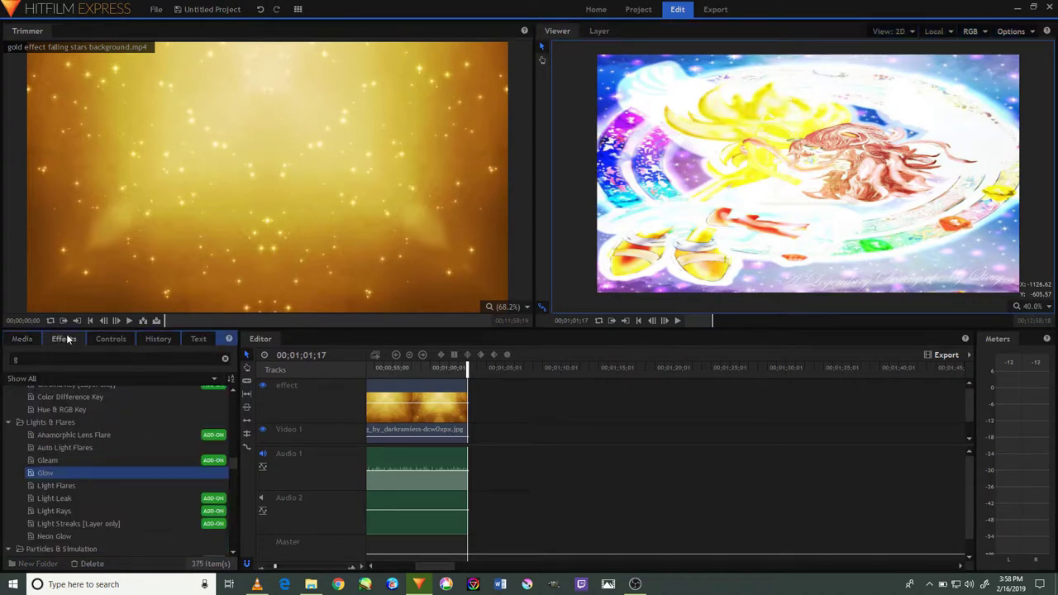
left_click(102, 340)
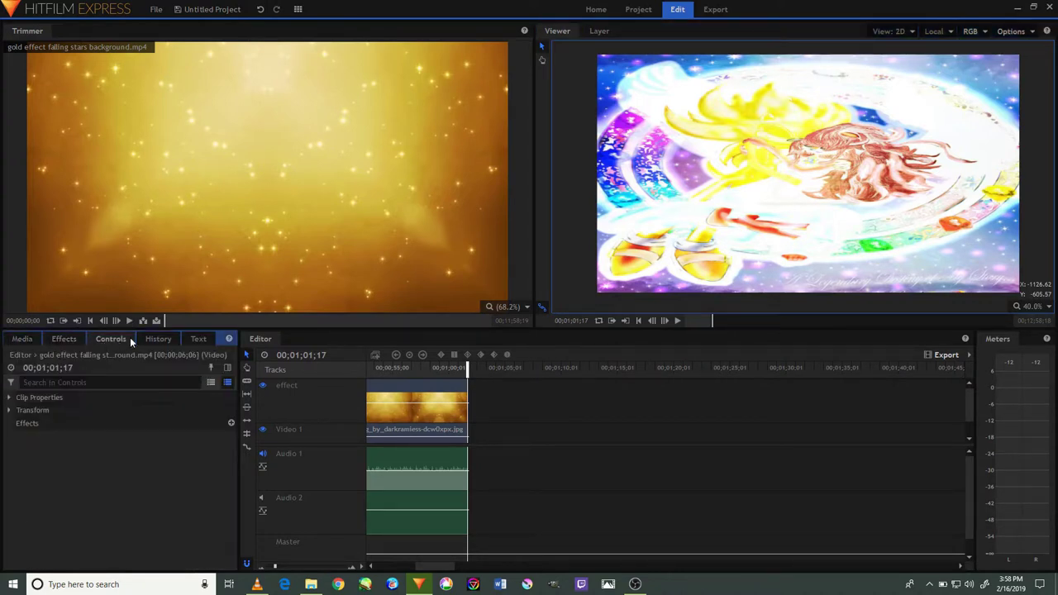
left_click(146, 339)
left_click(197, 339)
scroll(119, 377, "down", 1)
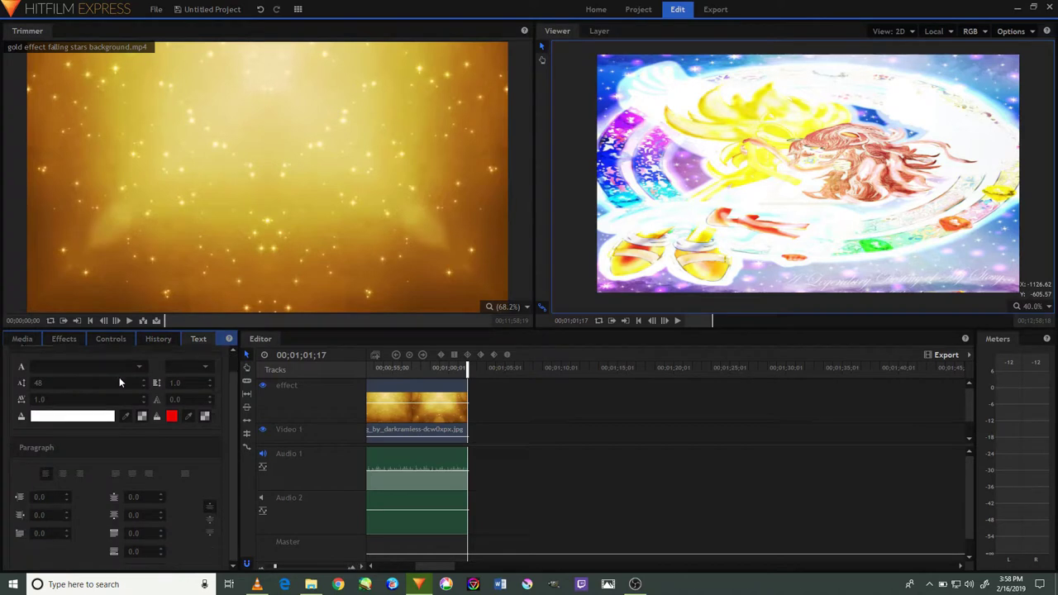
left_click(33, 339)
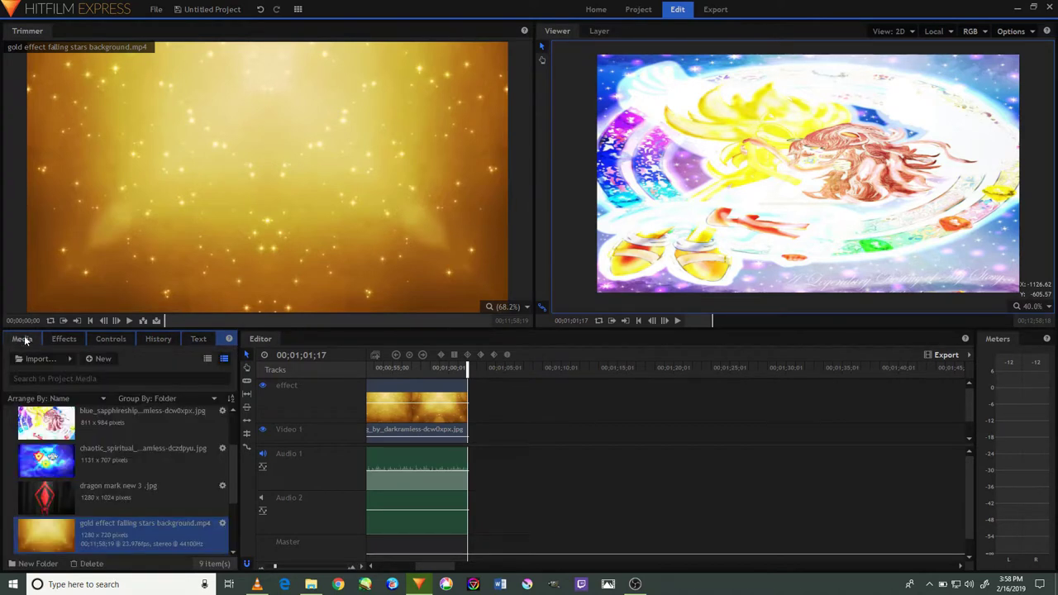
scroll(44, 464, "down", 3)
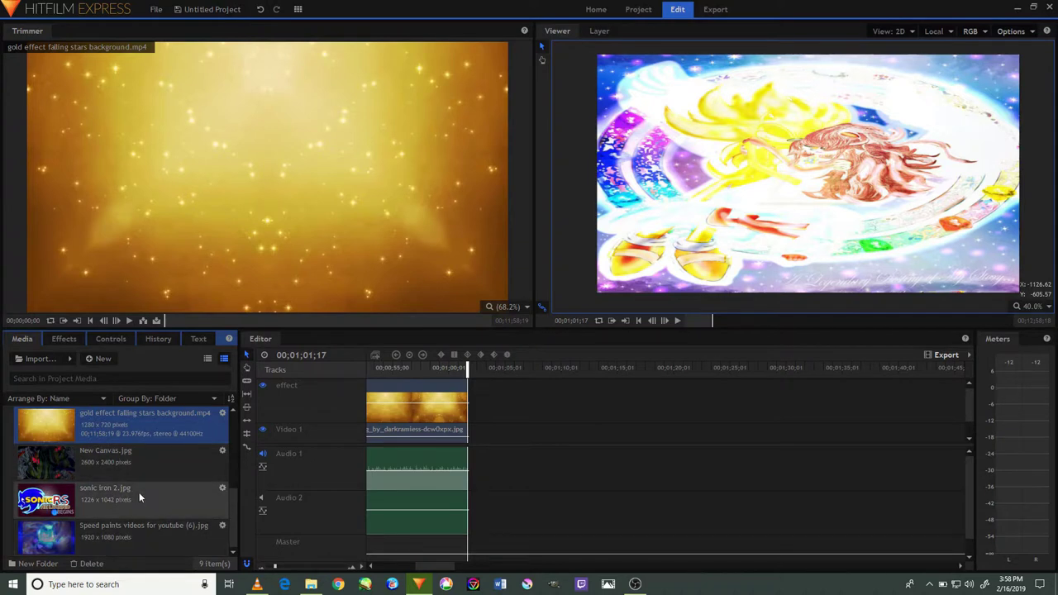
scroll(138, 491, "up", 3)
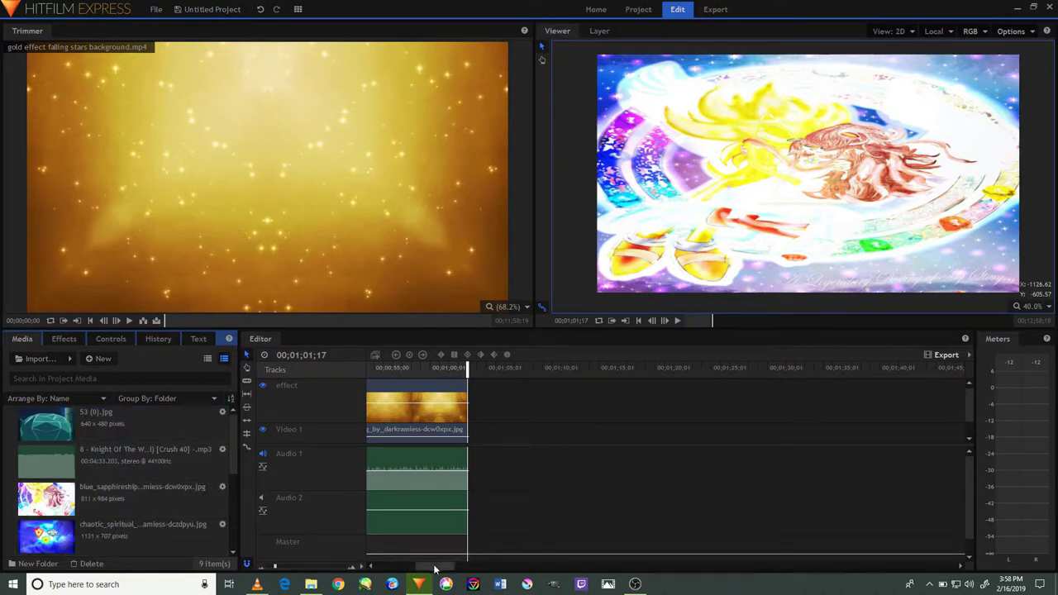
Extend the closing clip's end by nine frames to a 00;01;02;05 duration
left_click(624, 412)
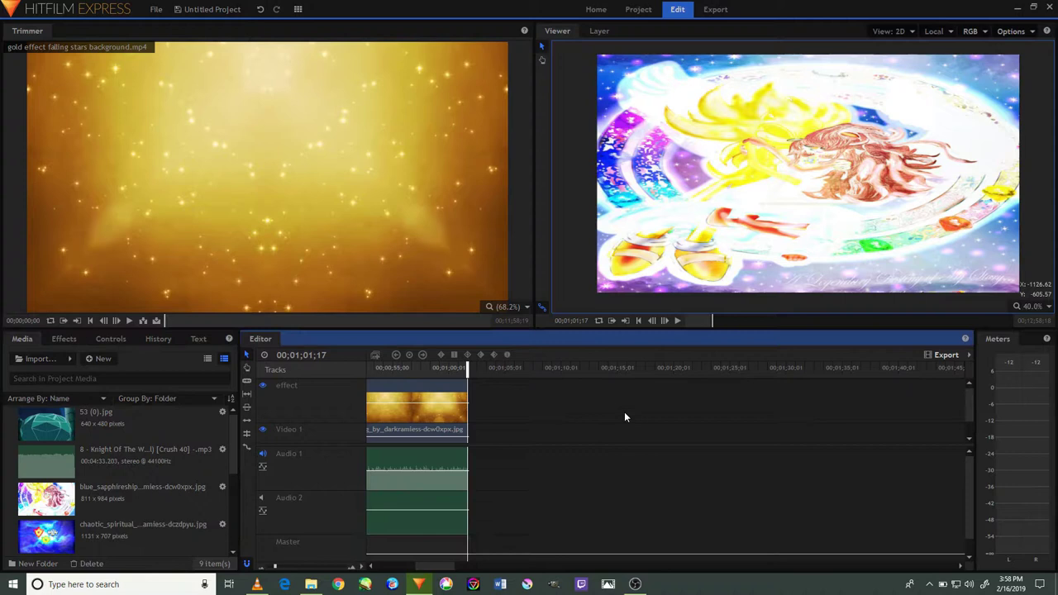
left_click(448, 373)
left_click_drag(474, 366, 467, 366)
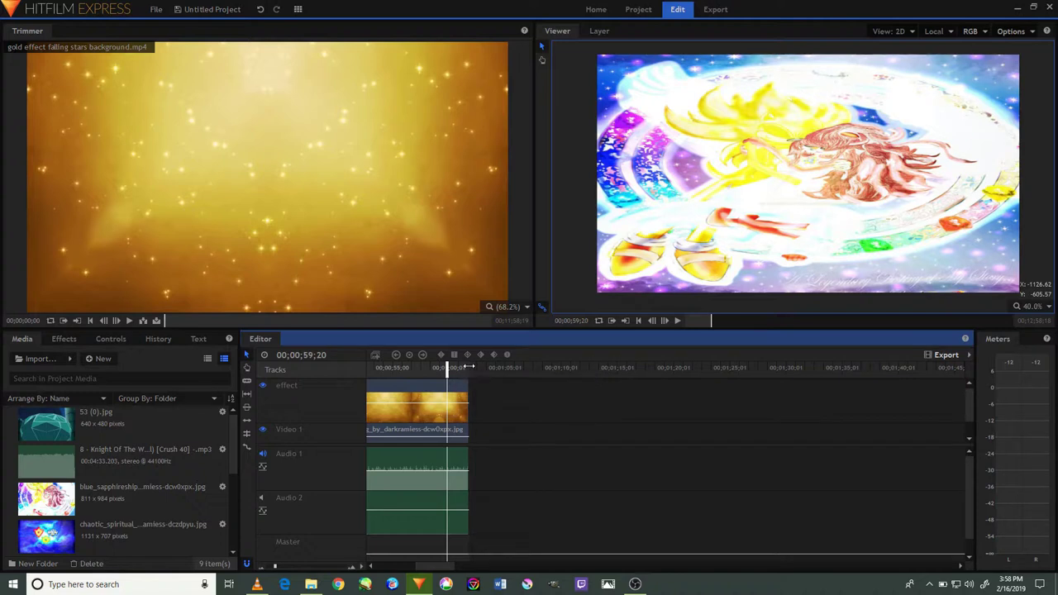
Zoom the timeline out to show all clips and put the playhead at 00;00;07;07
left_click(272, 567)
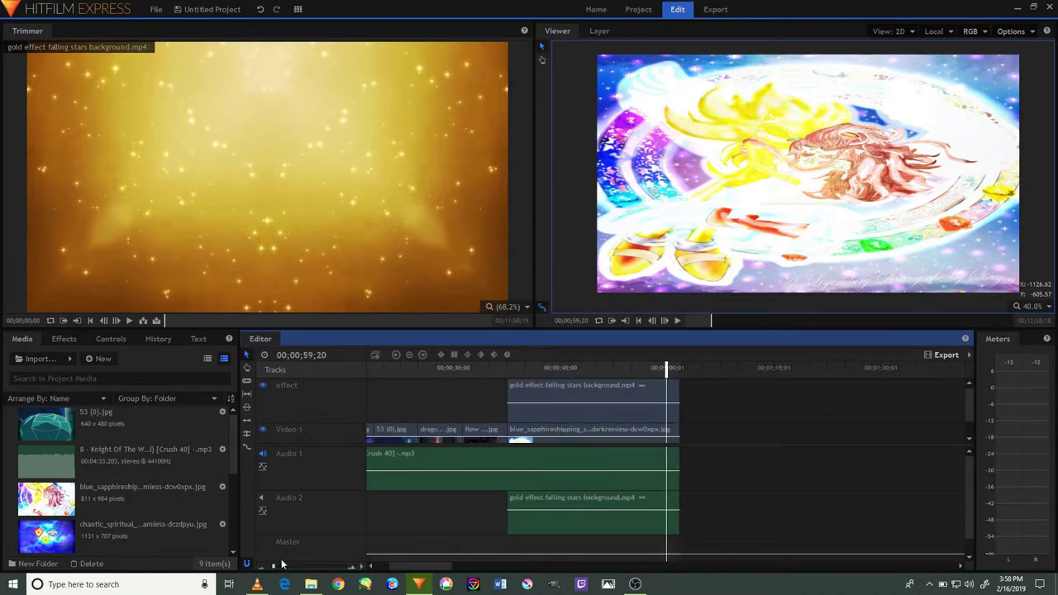
left_click_drag(664, 372, 636, 372)
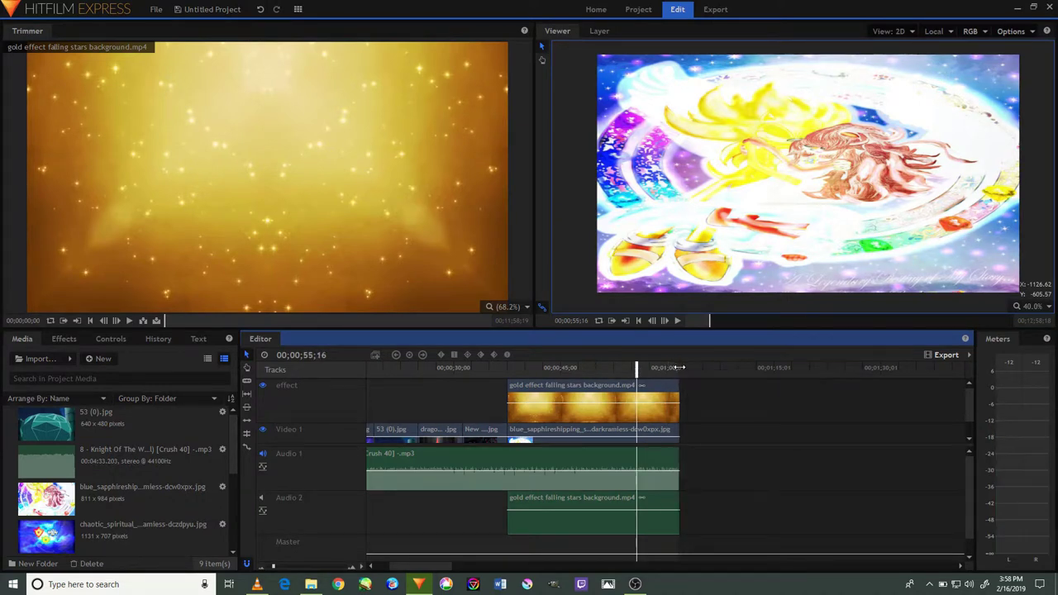
left_click_drag(420, 566, 405, 566)
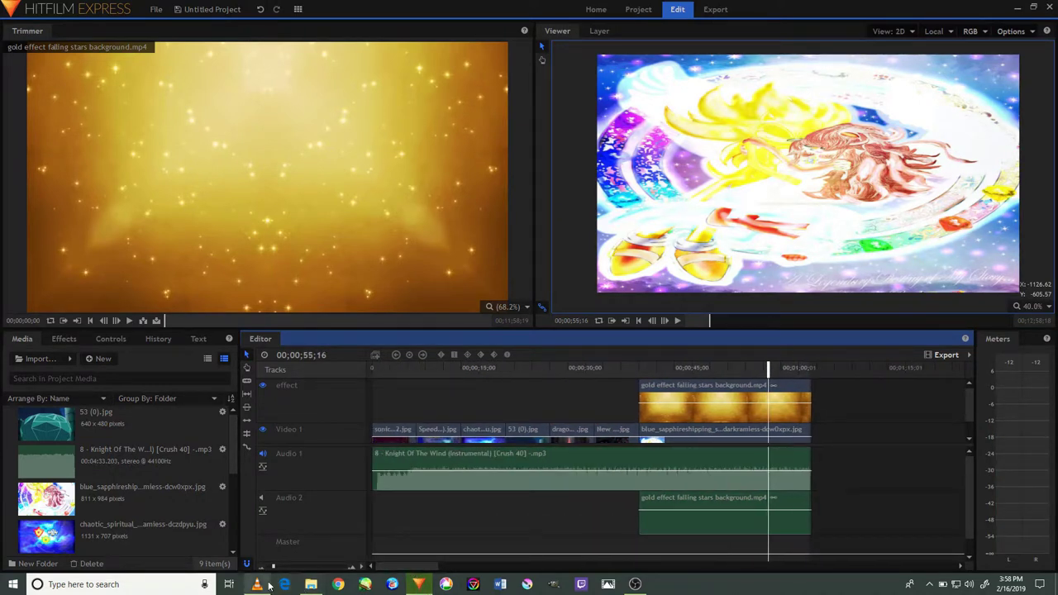
left_click_drag(271, 567, 258, 568)
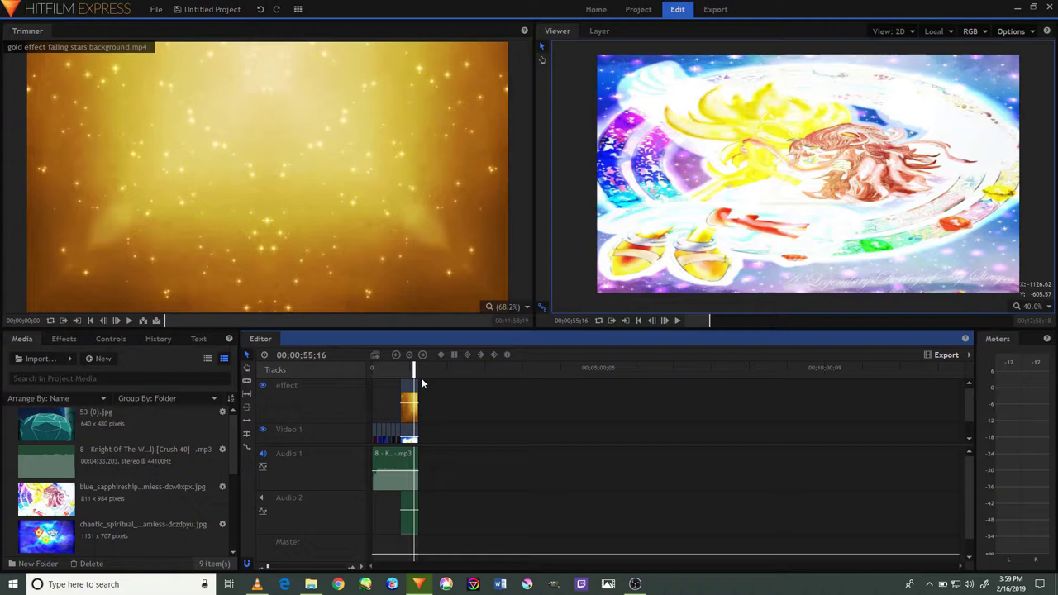
left_click_drag(415, 374, 421, 371)
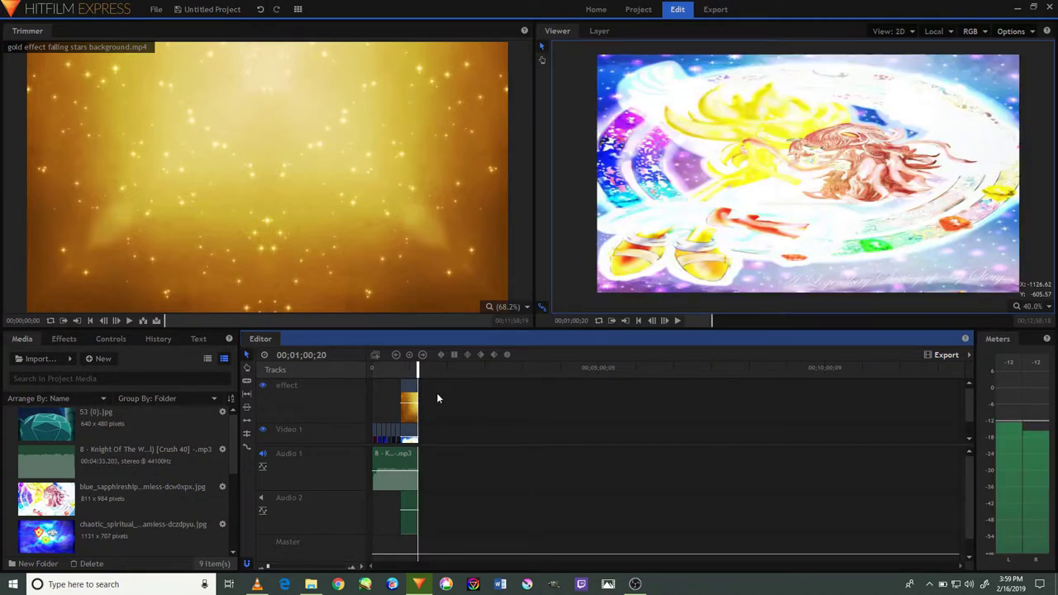
mouse_move(417, 369)
left_mouse_down()
mouse_move(397, 366)
mouse_move(327, 400)
left_mouse_up()
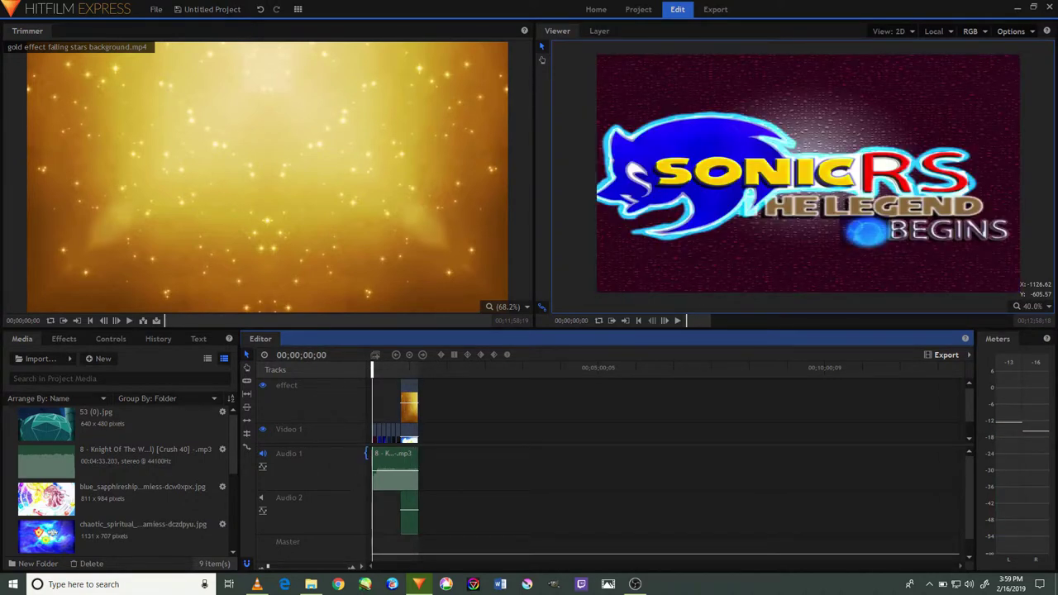
left_click_drag(372, 369, 373, 371)
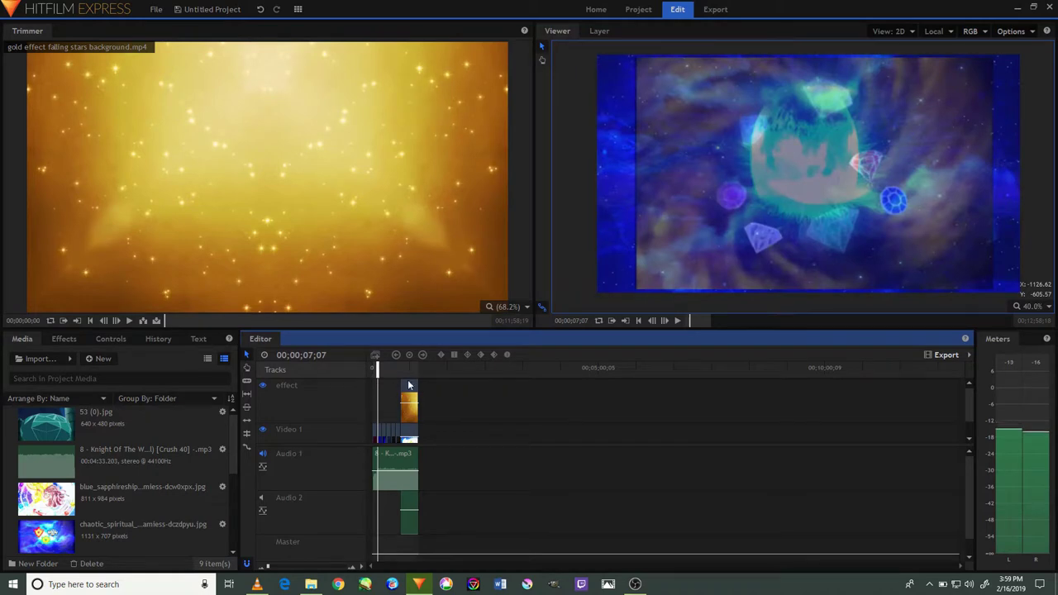
Scale the space gem image up in the Viewer, then jump back to the timeline start
left_click(643, 276)
left_click_drag(596, 292, 549, 307)
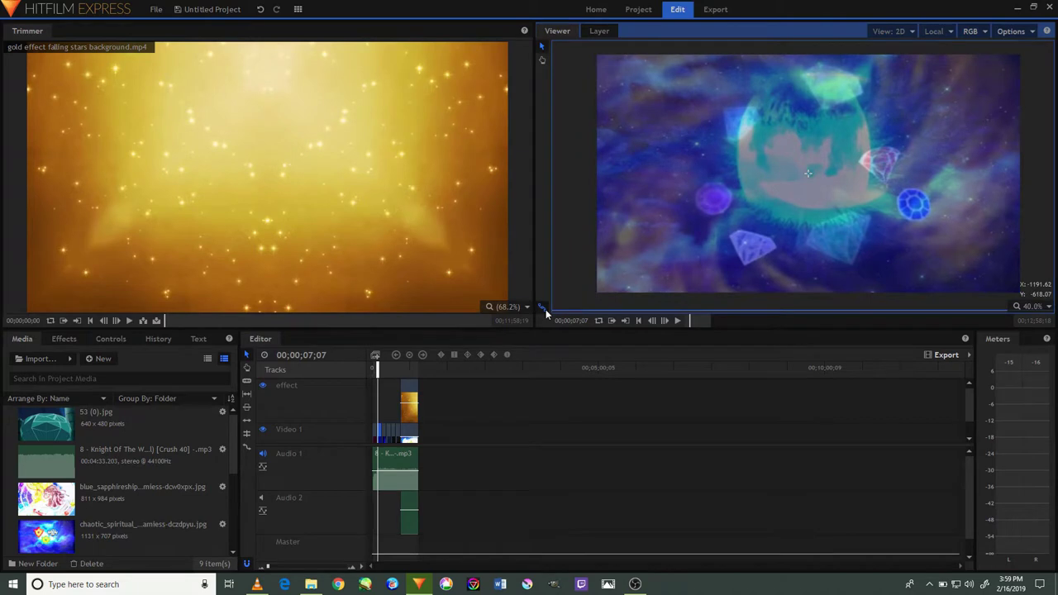
left_click_drag(549, 307, 516, 319)
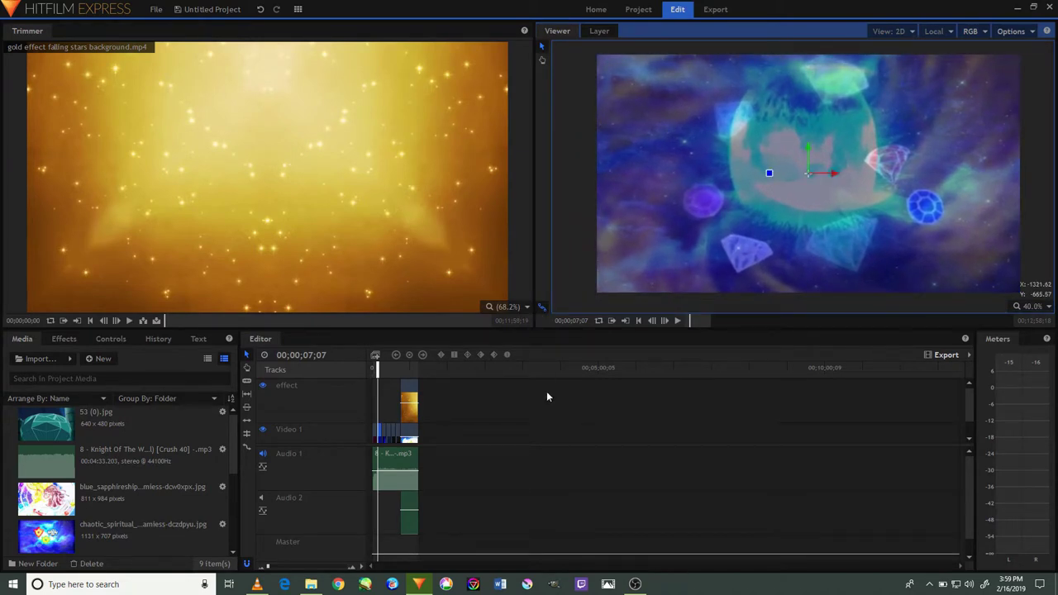
left_click(645, 244)
left_click(646, 249)
left_click(370, 375)
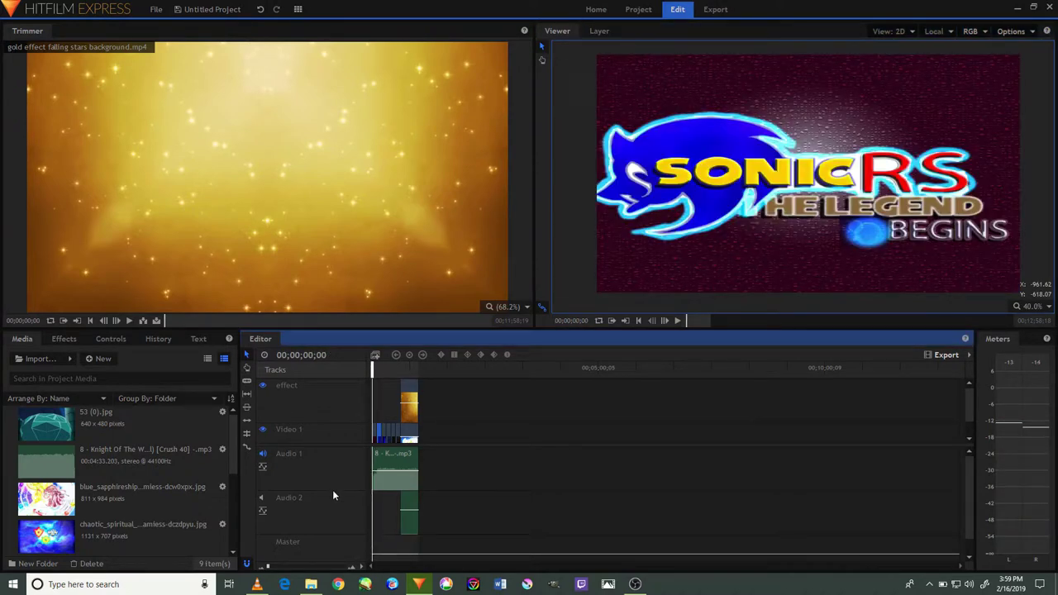
Scroll through the effects library list
left_click(64, 339)
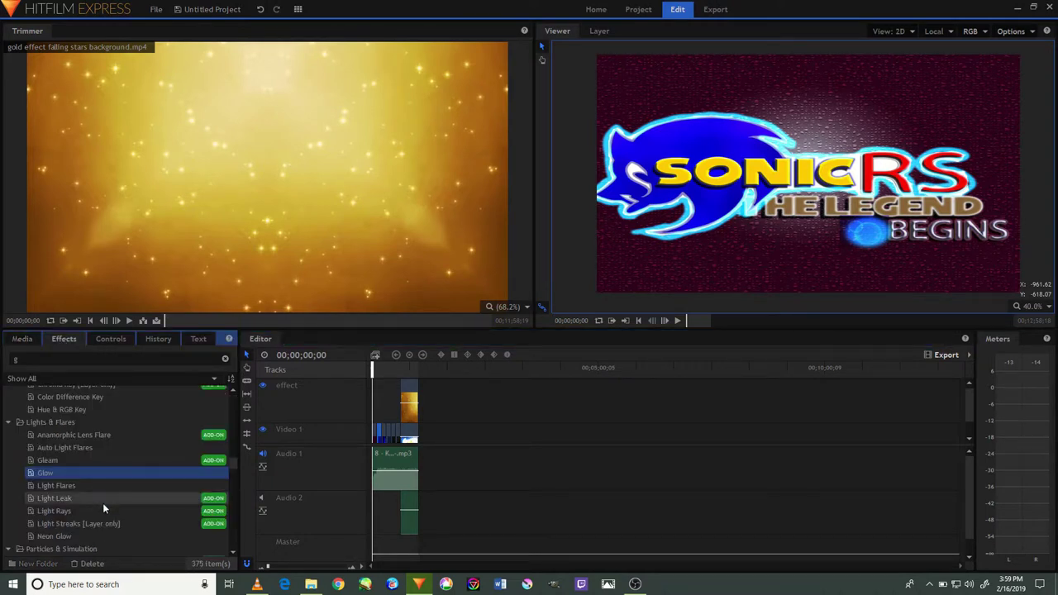
scroll(104, 501, "down", 3)
scroll(109, 503, "down", 3)
scroll(115, 507, "down", 3)
scroll(115, 508, "down", 3)
scroll(115, 509, "down", 3)
scroll(115, 508, "down", 3)
scroll(116, 508, "down", 3)
scroll(116, 513, "down", 1)
scroll(117, 501, "up", 3)
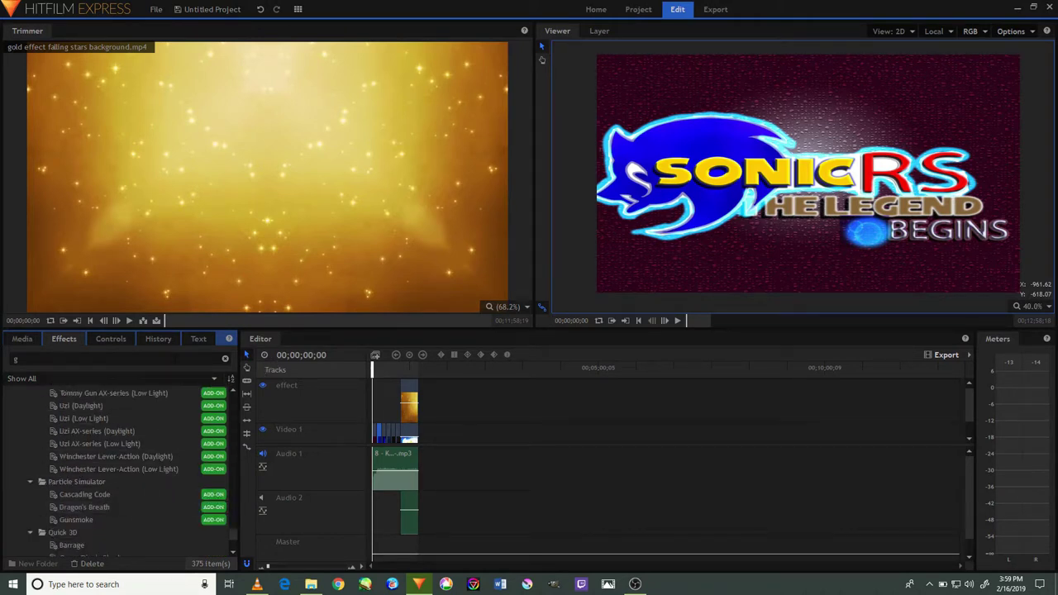
Select the 53 (0).jpg image and Knight Of The Wind track in Media, then minimize the recorder
left_click(25, 339)
left_click(53, 417)
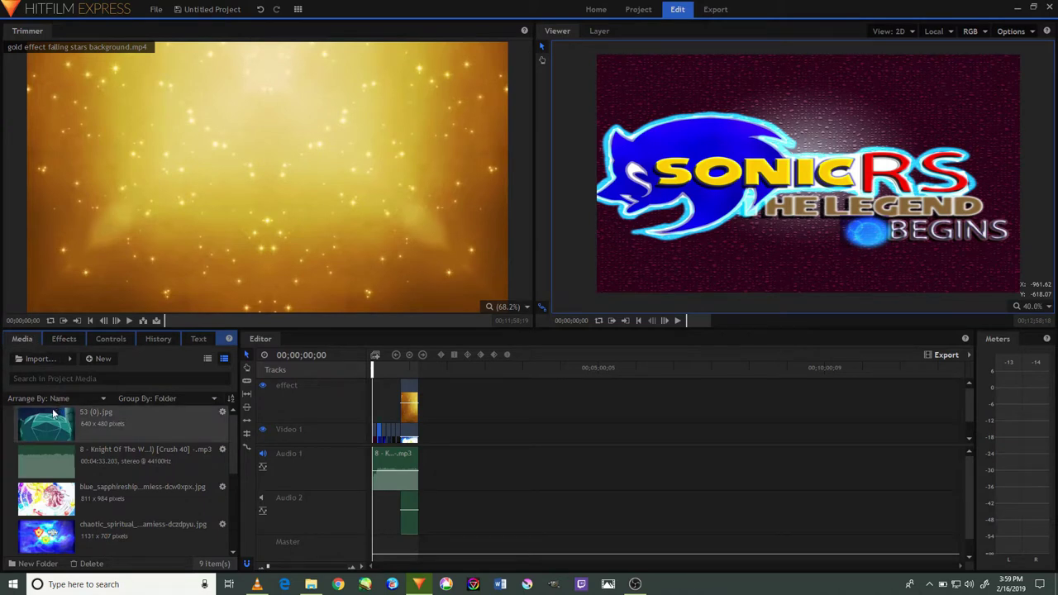
left_click(51, 455)
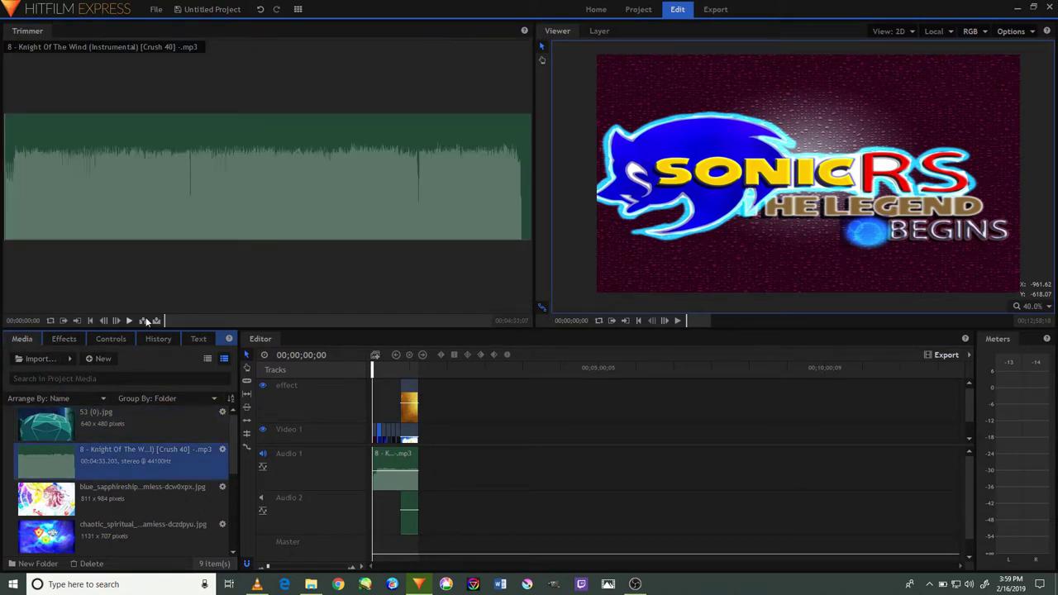
left_click(635, 584)
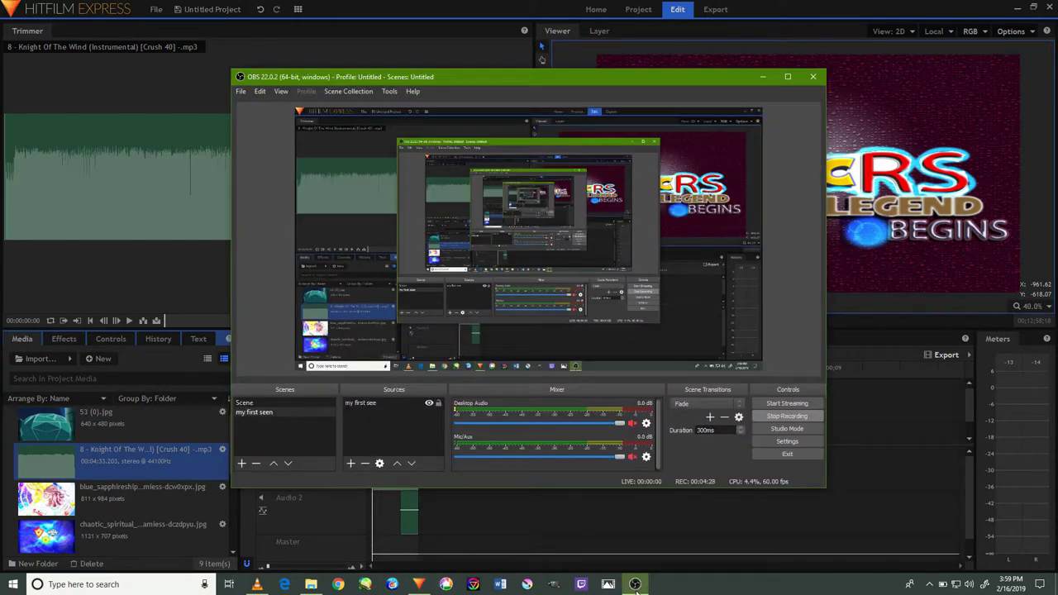
left_click(635, 584)
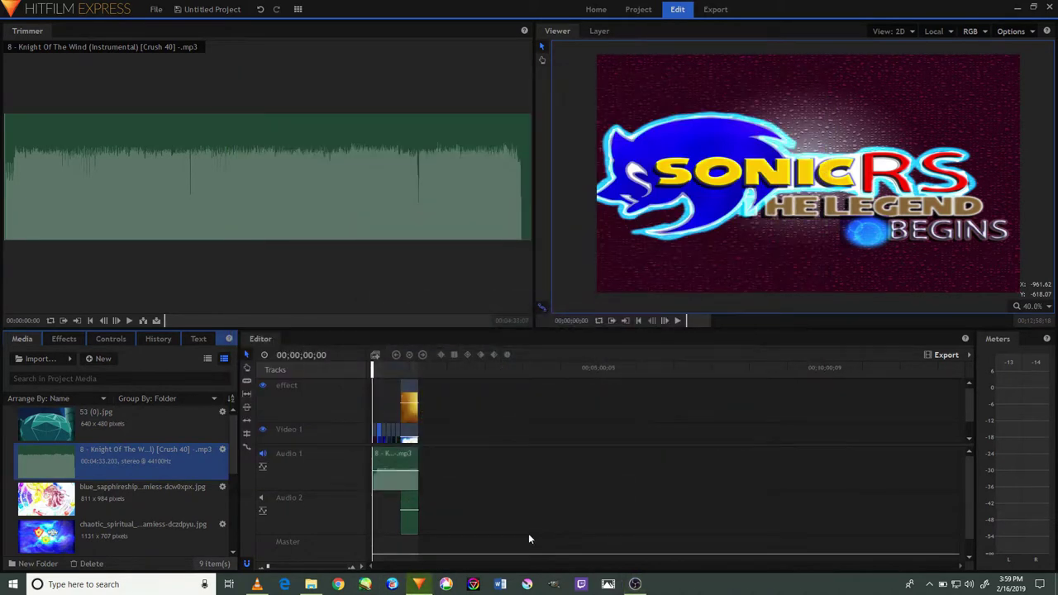
Preview 53 (0).jpg, the Sonic and Sally artwork, New Canvas.jpg and the Knight Of The Wind track
left_click(152, 429)
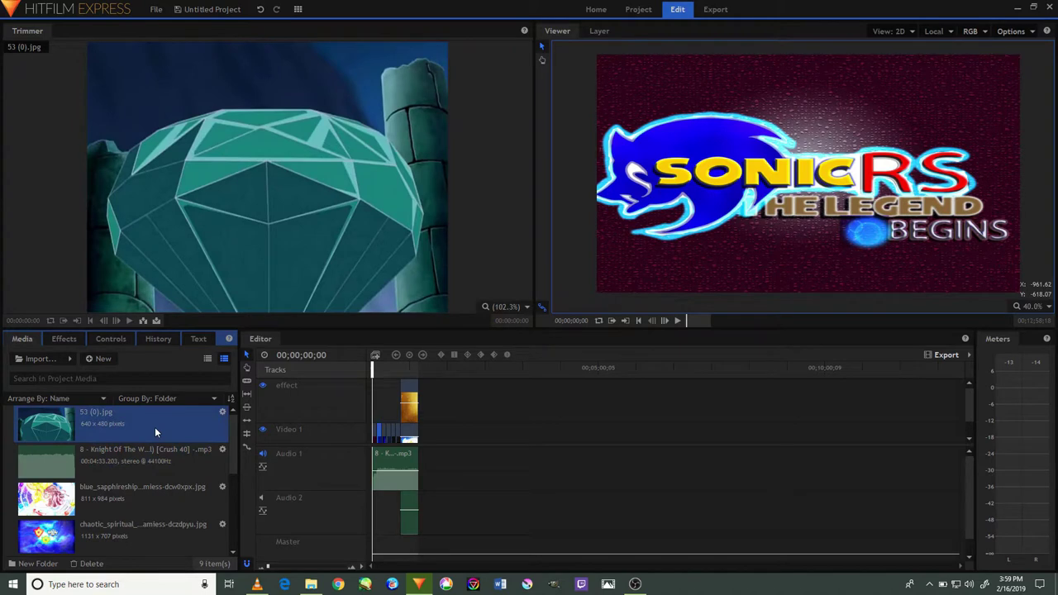
left_click(109, 485)
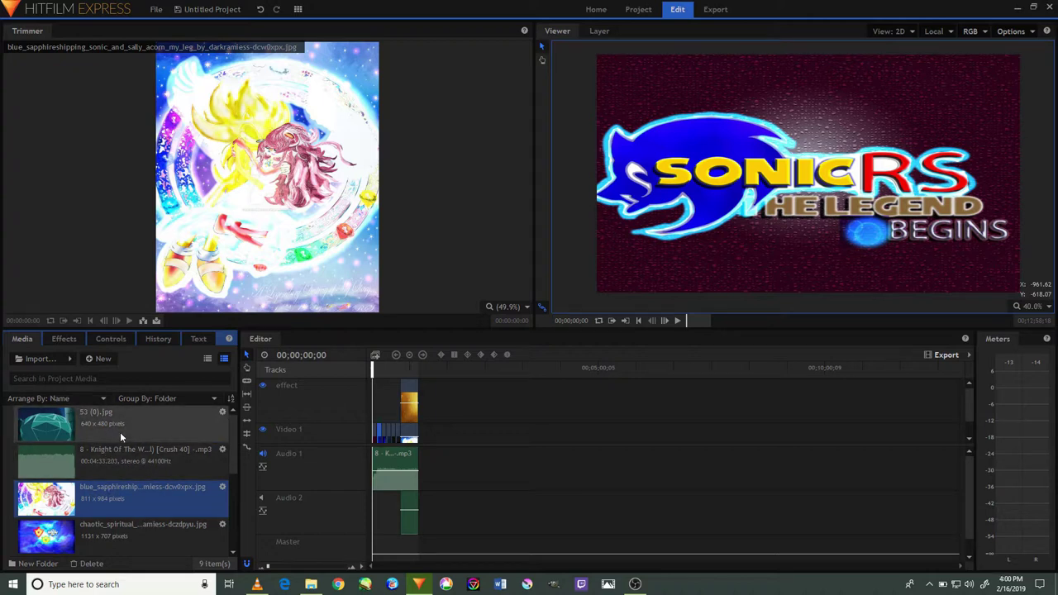
scroll(120, 431, "down", 2)
scroll(117, 474, "down", 2)
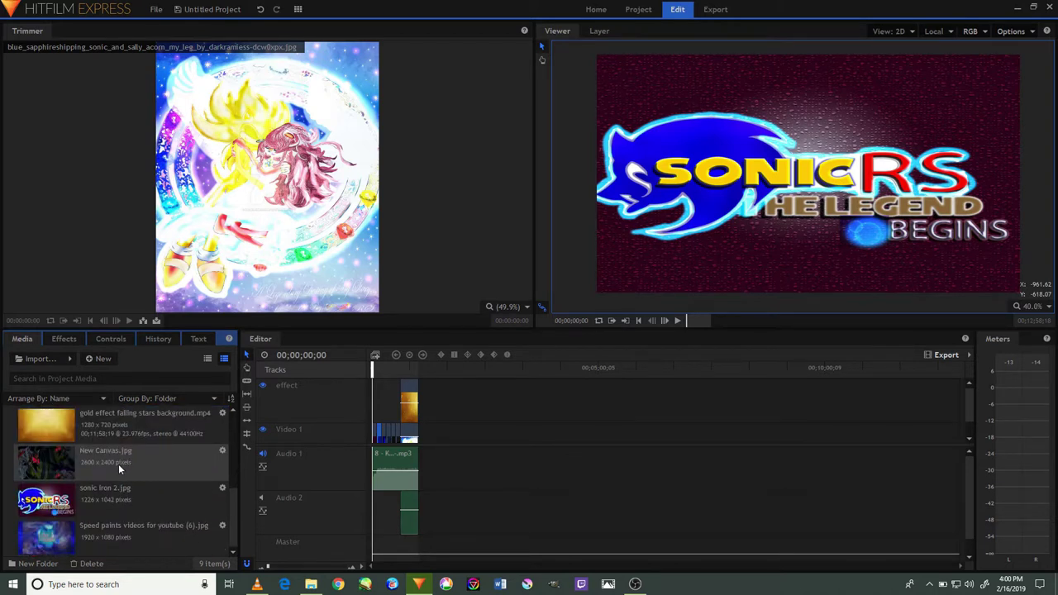
left_click(118, 464)
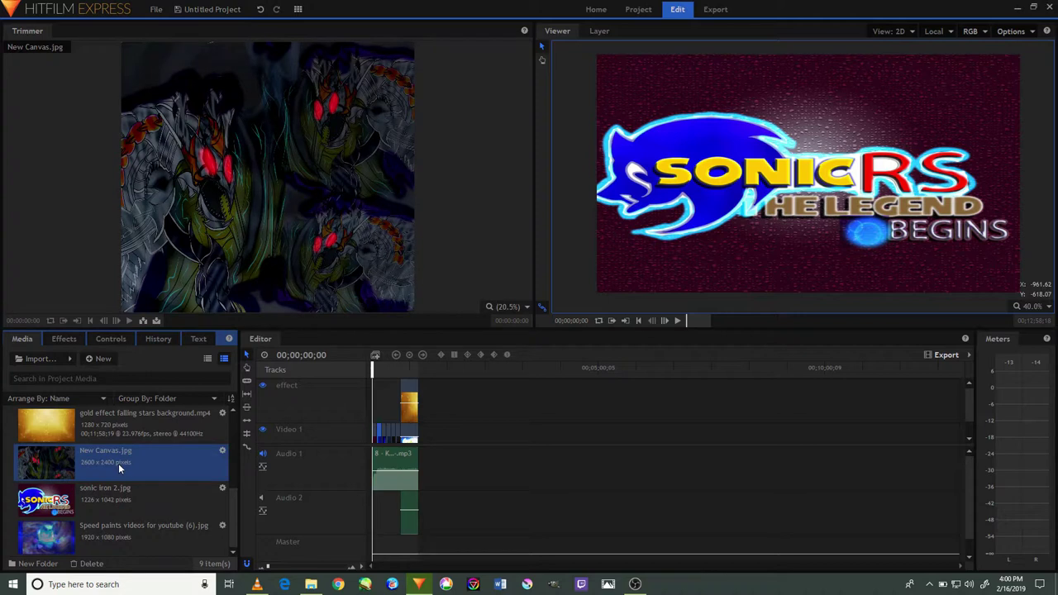
scroll(132, 492, "down", 3)
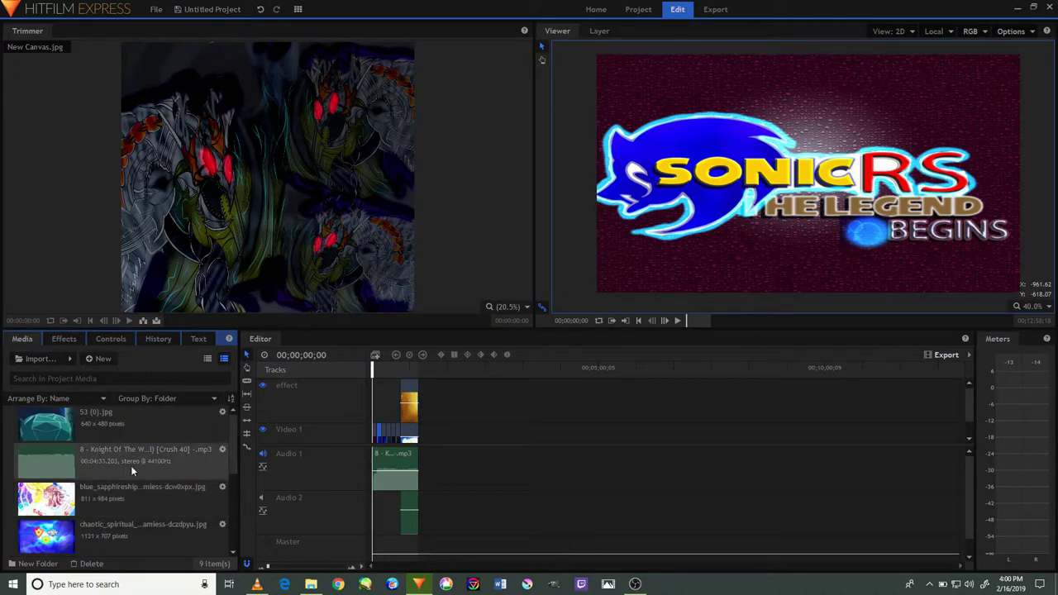
left_click(120, 466)
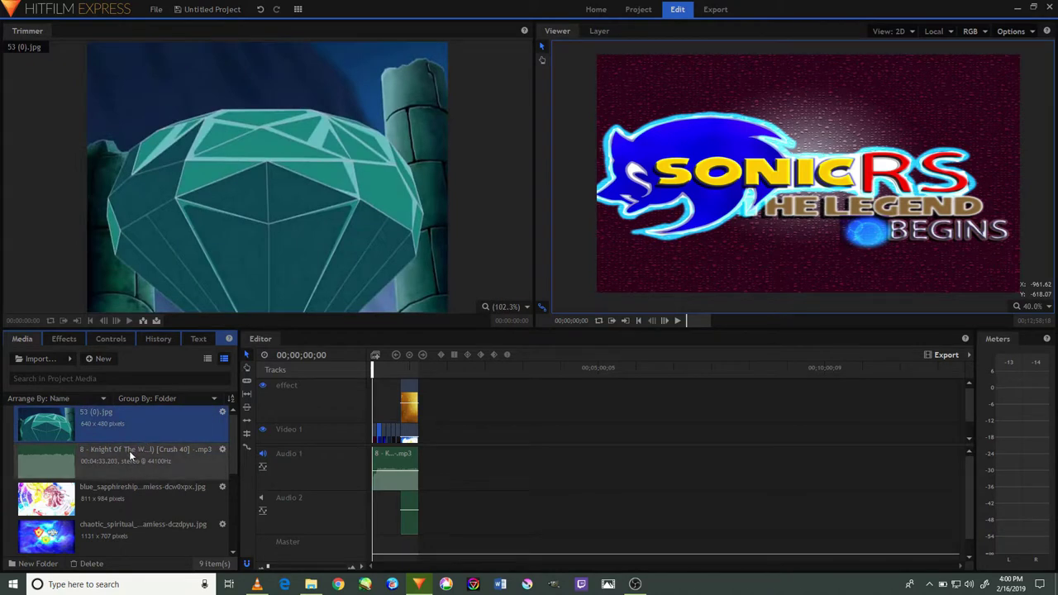
scroll(117, 476, "down", 3)
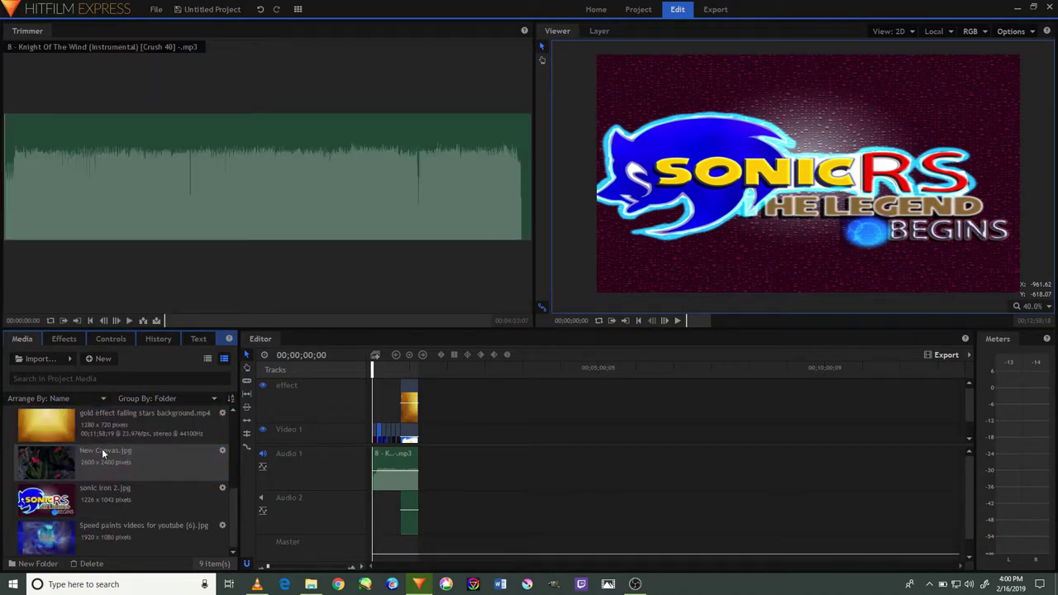
left_click(66, 340)
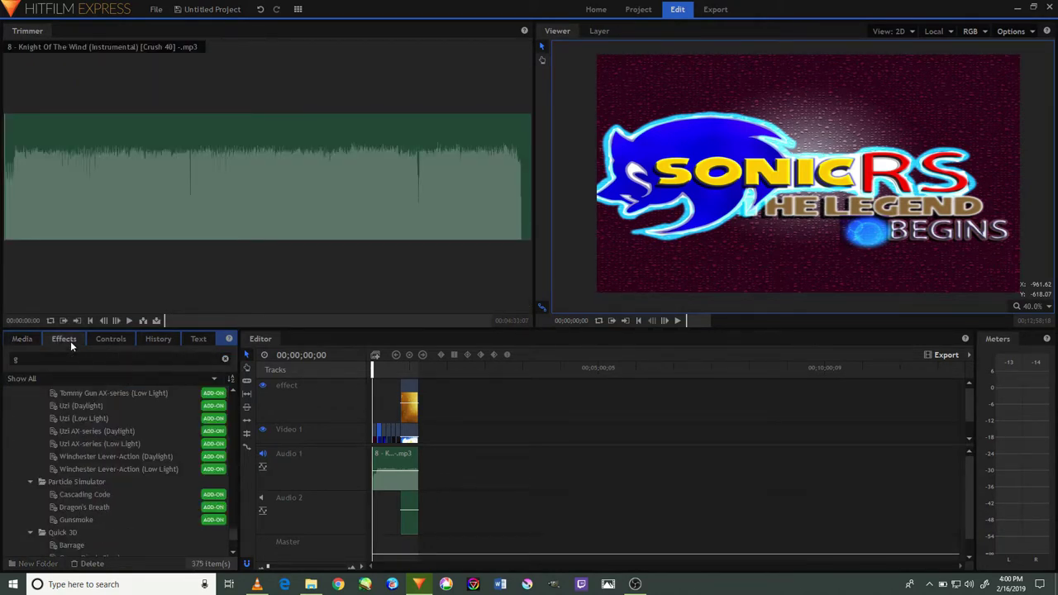
Collapse the Quick 3D and Particle Simulator effect folders
left_click(31, 532)
left_click(31, 482)
scroll(52, 429, "up", 5)
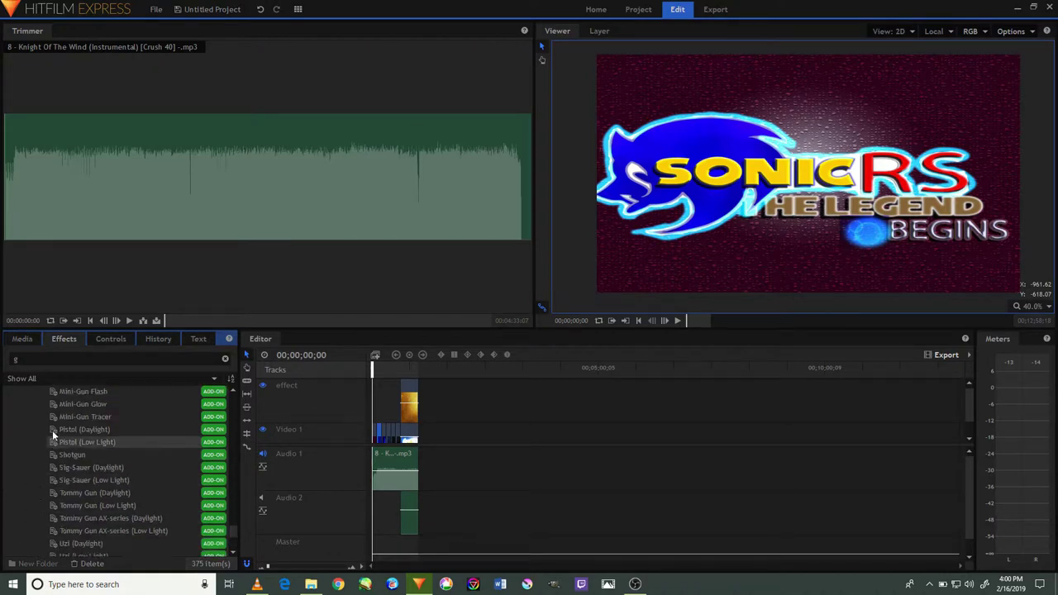
Look over the clip Controls, the undo History and the Text settings
left_click(111, 339)
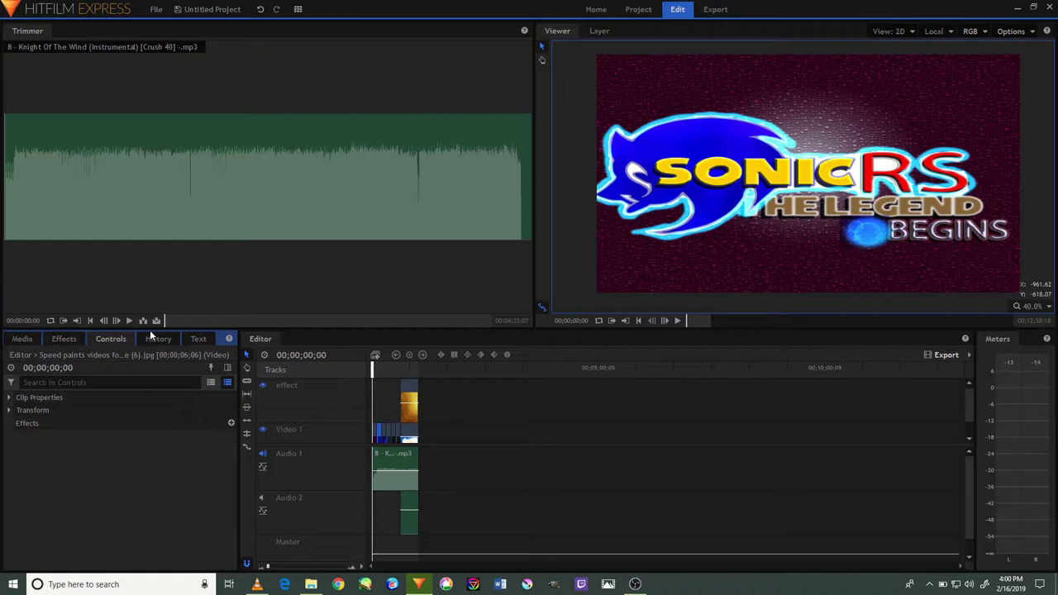
left_click(150, 335)
scroll(176, 438, "up", 2)
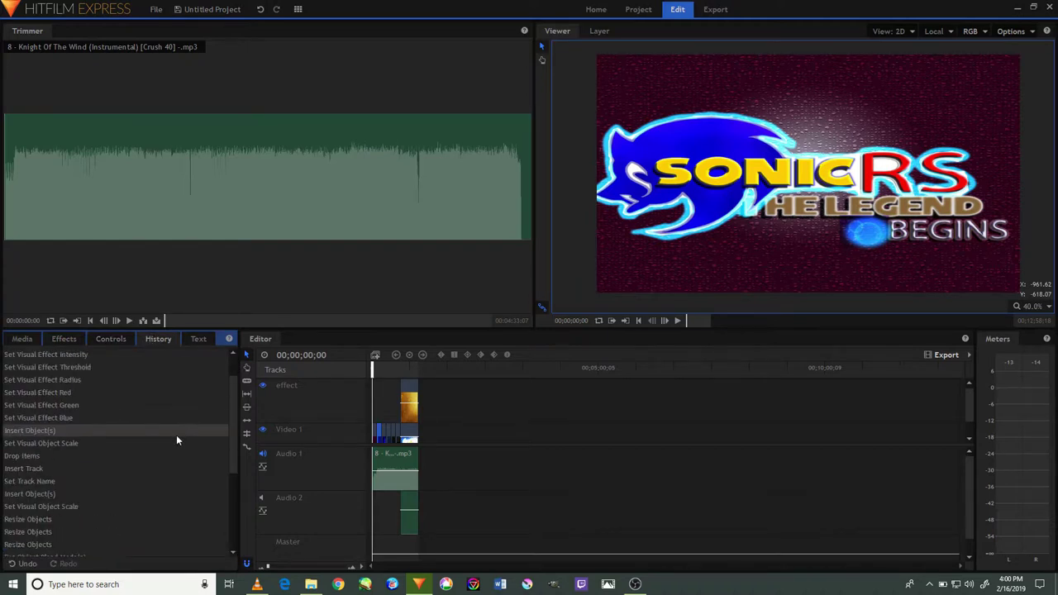
scroll(177, 436, "up", 2)
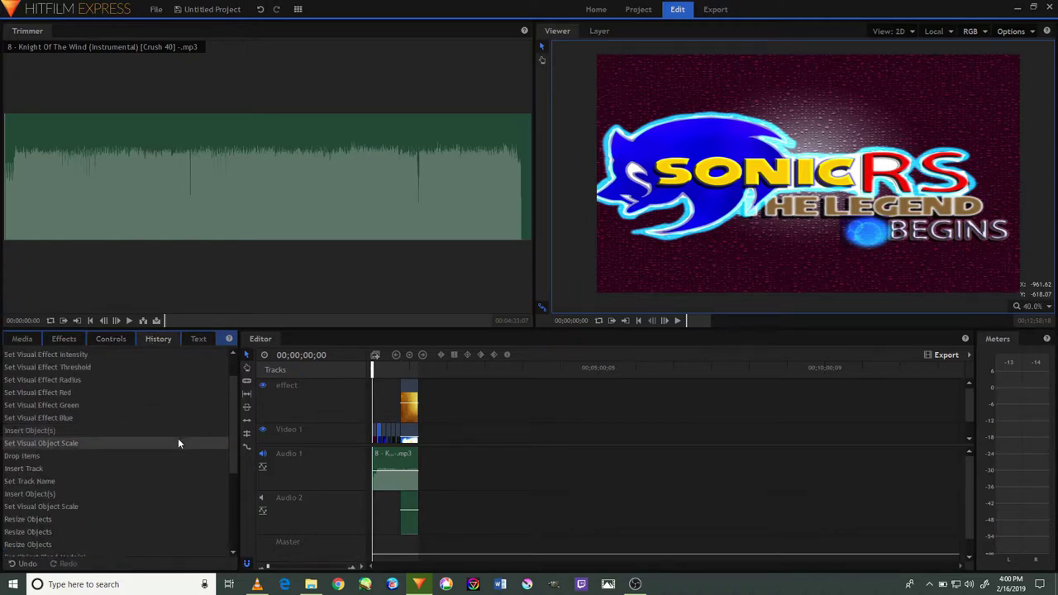
left_click(203, 339)
scroll(189, 389, "down", 1)
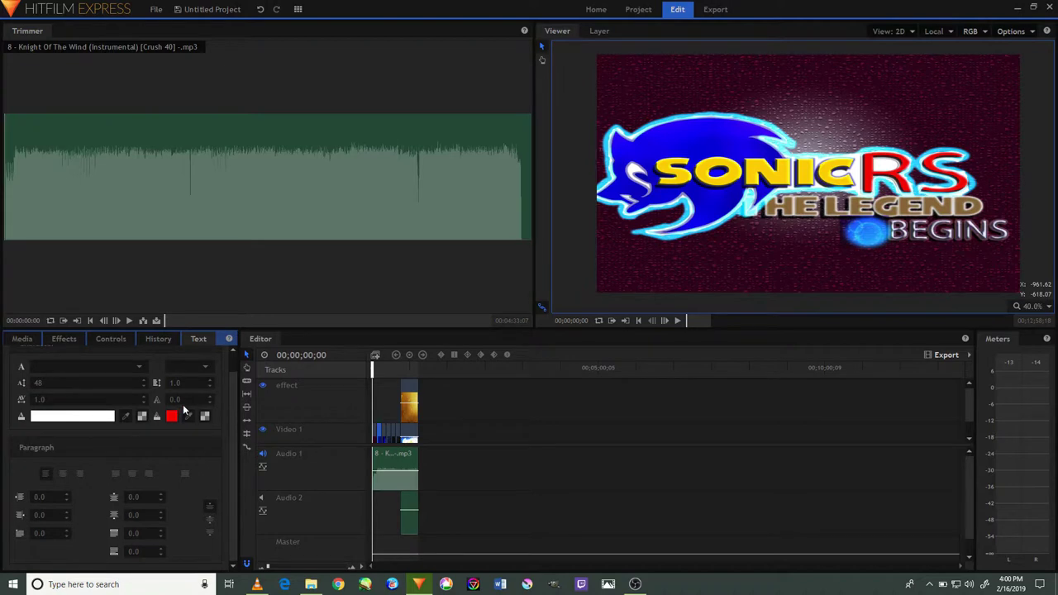
scroll(165, 408, "up", 1)
Step back through History, Controls and Effects to the project media list
left_click(154, 341)
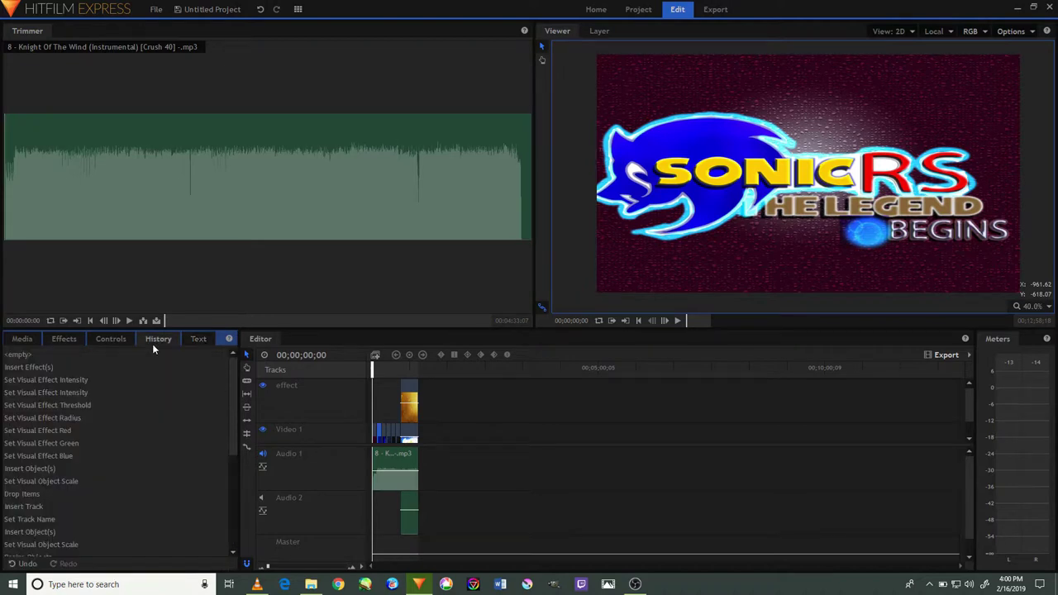
left_click(110, 340)
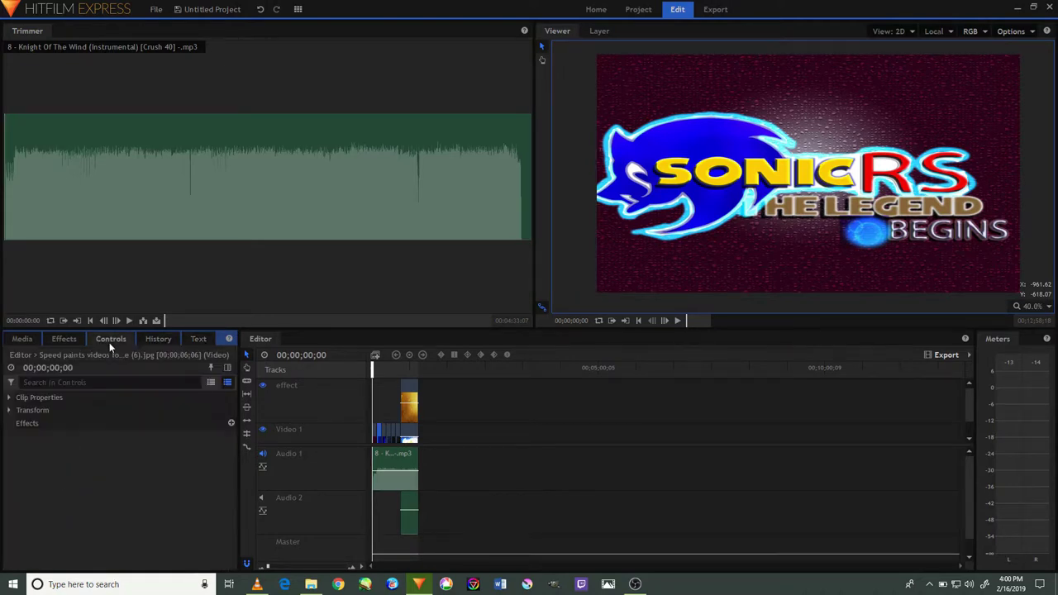
left_click(64, 339)
left_click(24, 340)
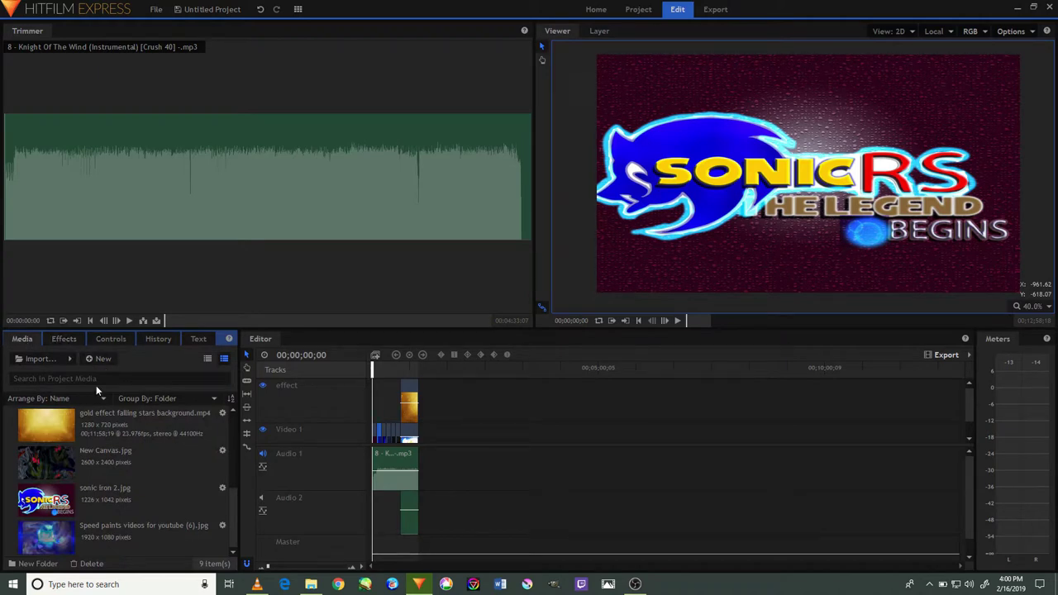
Preview New Canvas.jpg, then cancel an import without adding any files
left_click(97, 457)
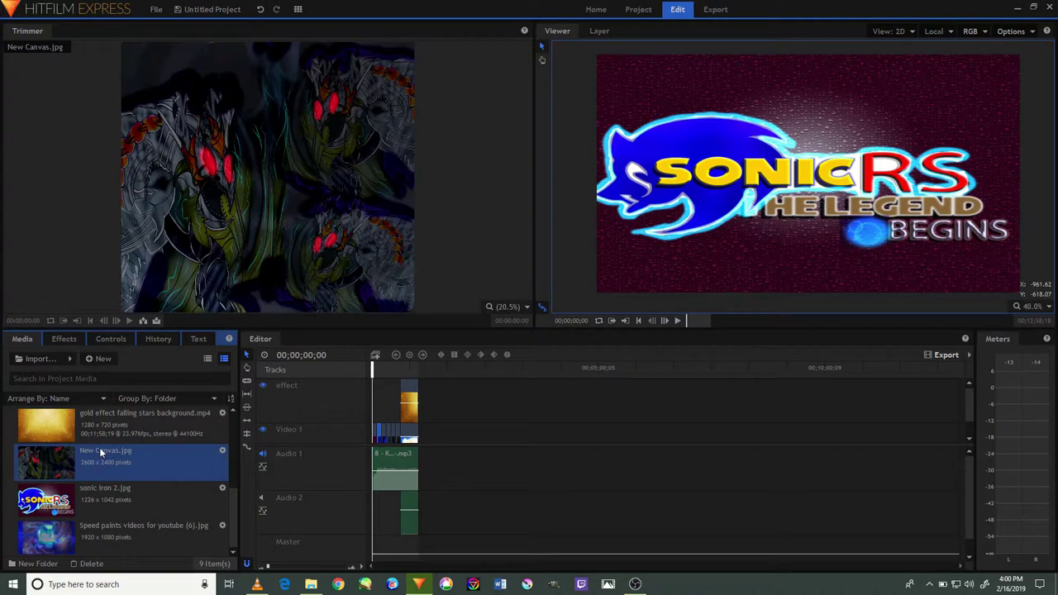
left_click(49, 362)
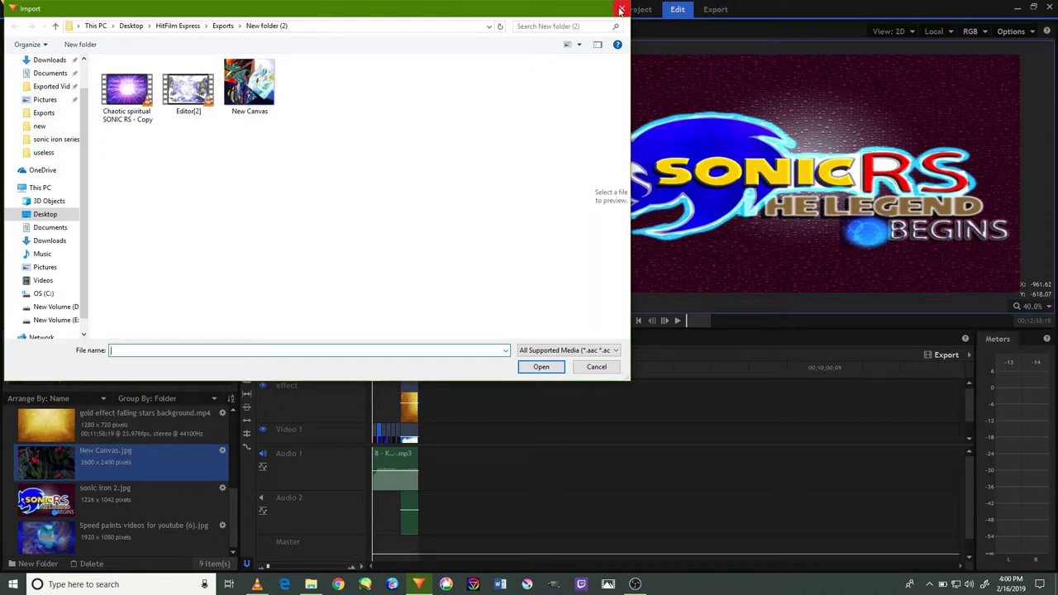
left_click(621, 8)
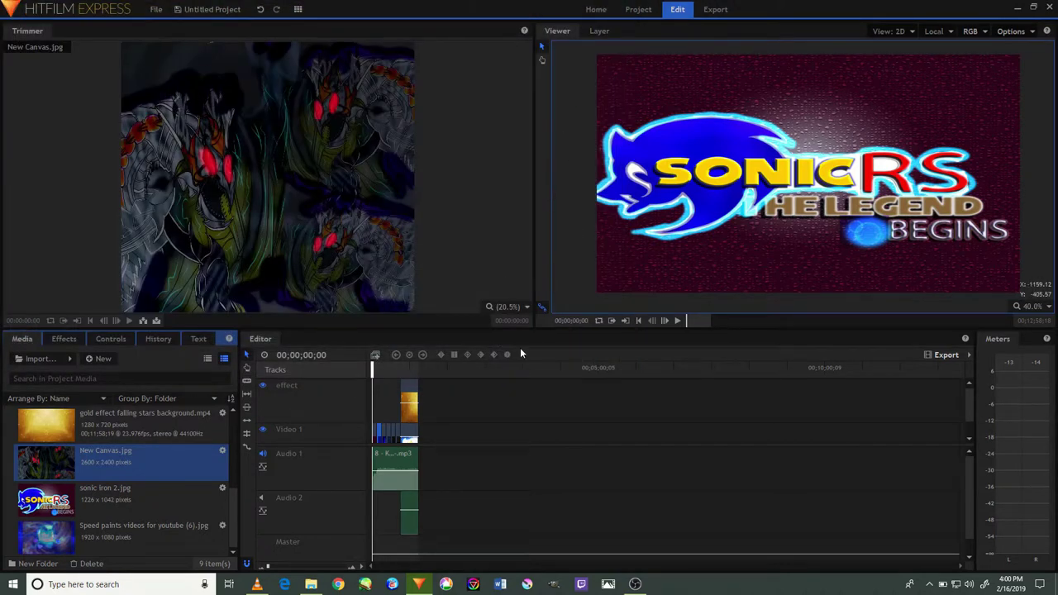
Preview sonic iron 2.jpg, Speed paints videos for youtube (6).jpg and New Canvas.jpg
left_click(137, 423)
left_click(102, 448)
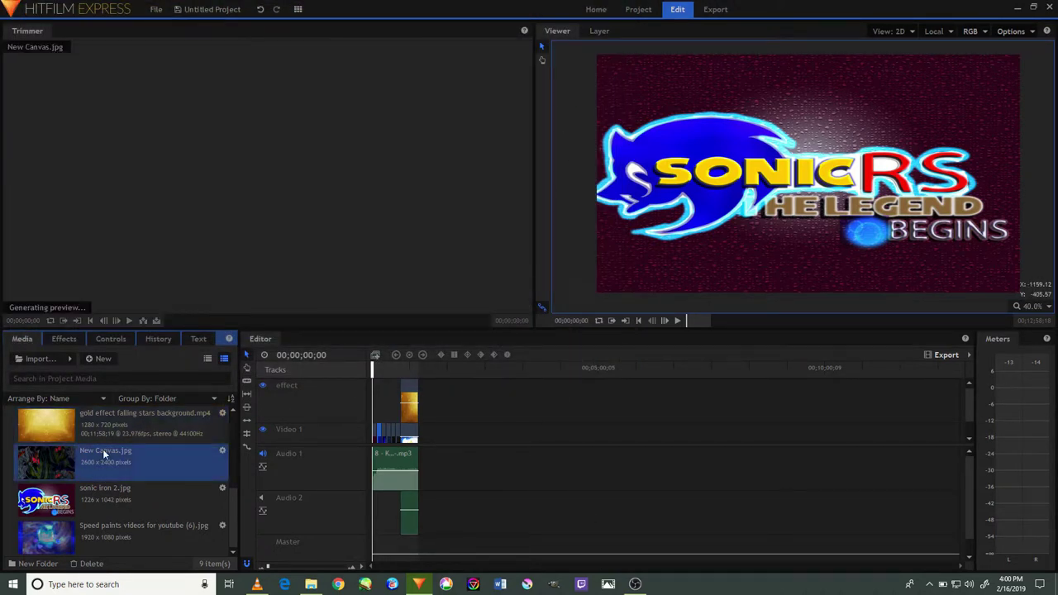
left_click(95, 492)
left_click(100, 521)
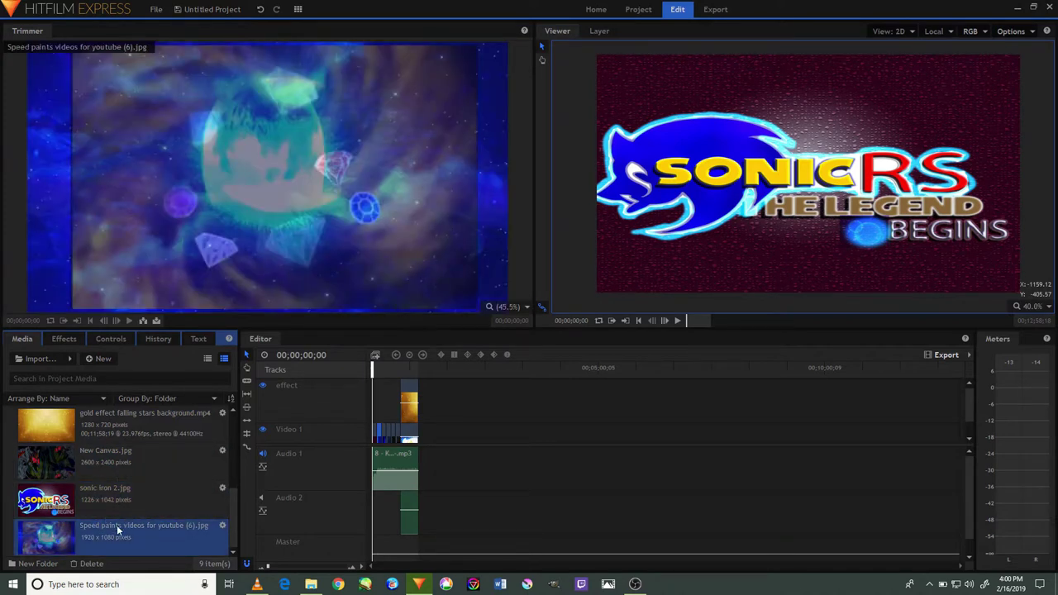
left_click(130, 491)
left_click(138, 457)
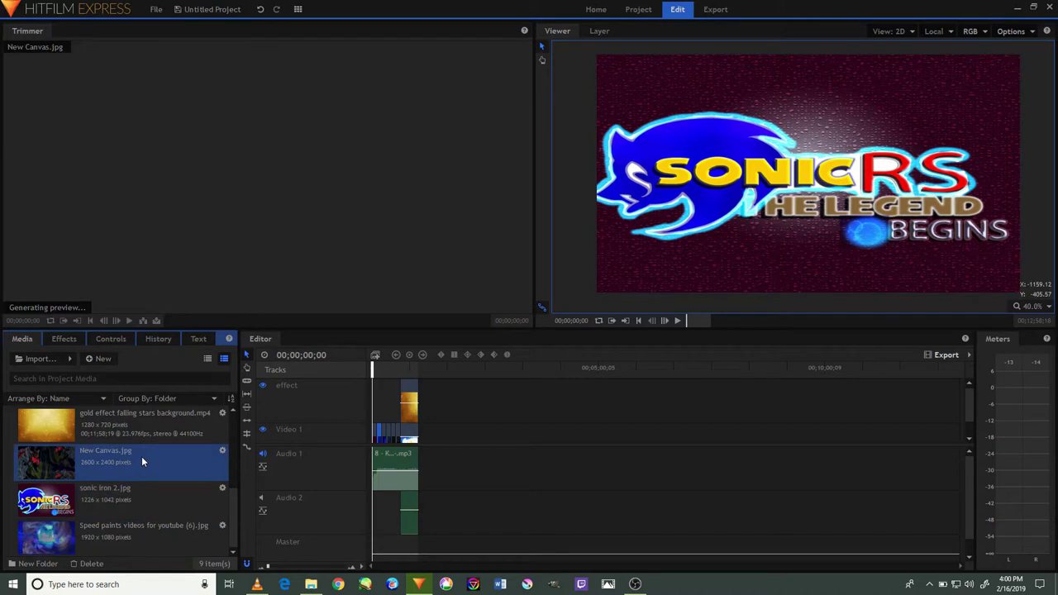
Hide the OBS window and minimize then restore HitFilm Express
left_click(634, 584)
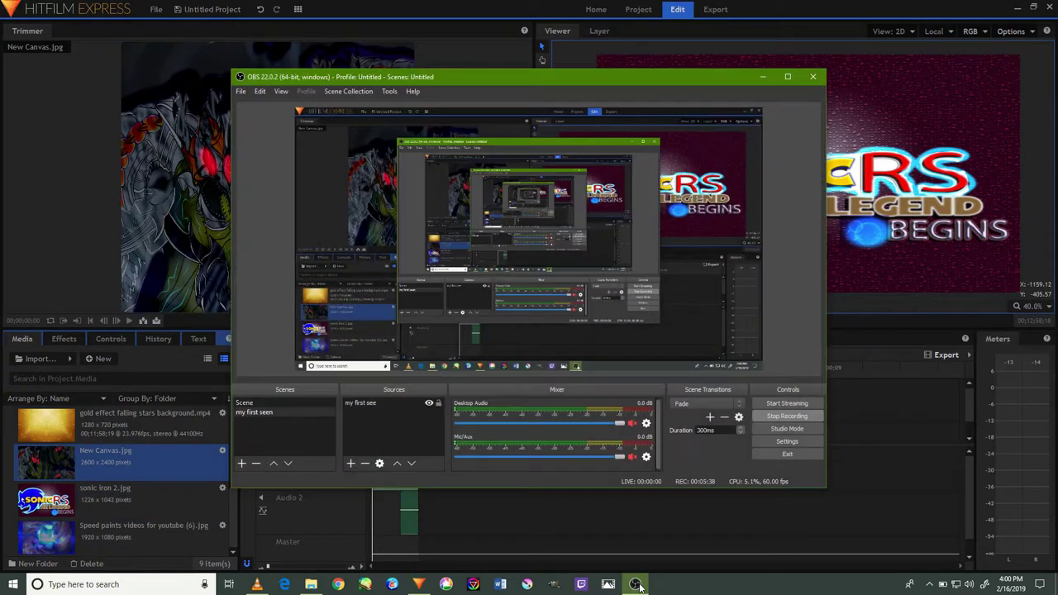
left_click(637, 583)
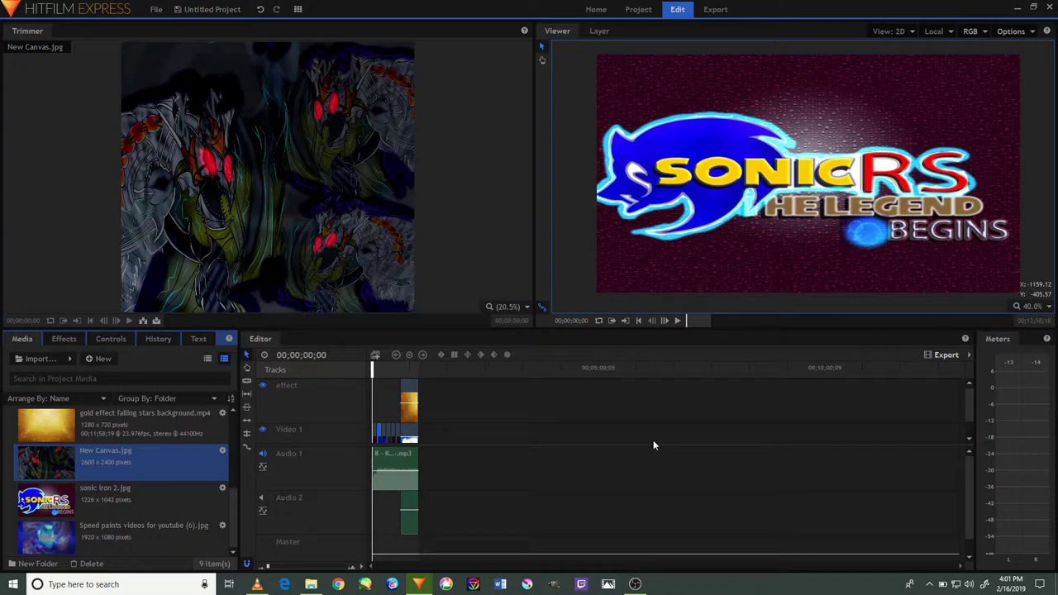
left_click(418, 583)
left_click(418, 583)
Preview the gold falling stars clip and 53 (0).jpg, ending on sonic iron 2.jpg
left_click(169, 433)
scroll(144, 468, "up", 3)
scroll(124, 446, "up", 2)
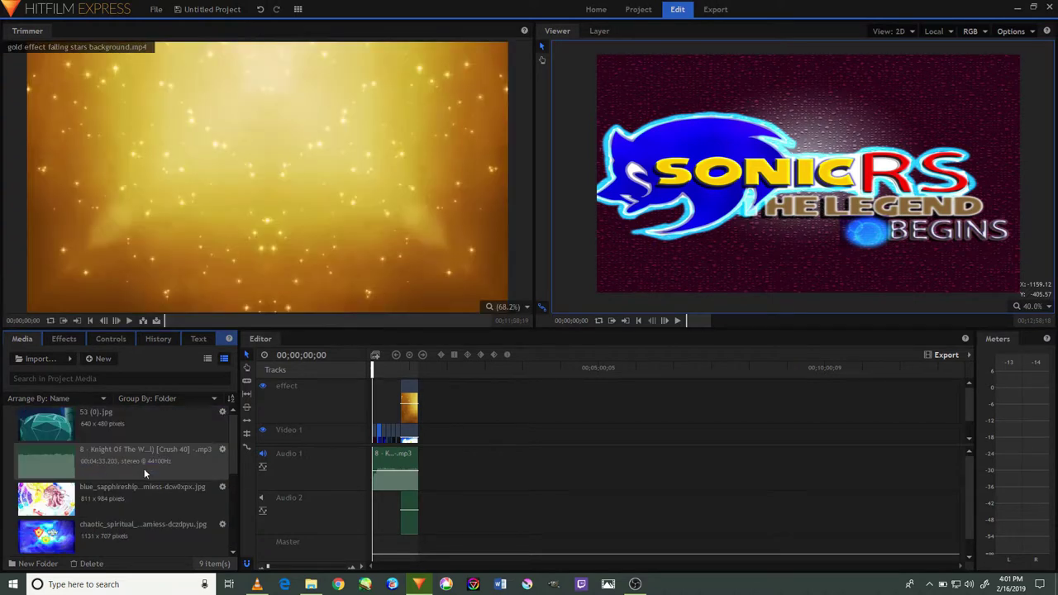
left_click(109, 429)
scroll(117, 450, "down", 3)
left_click(94, 488)
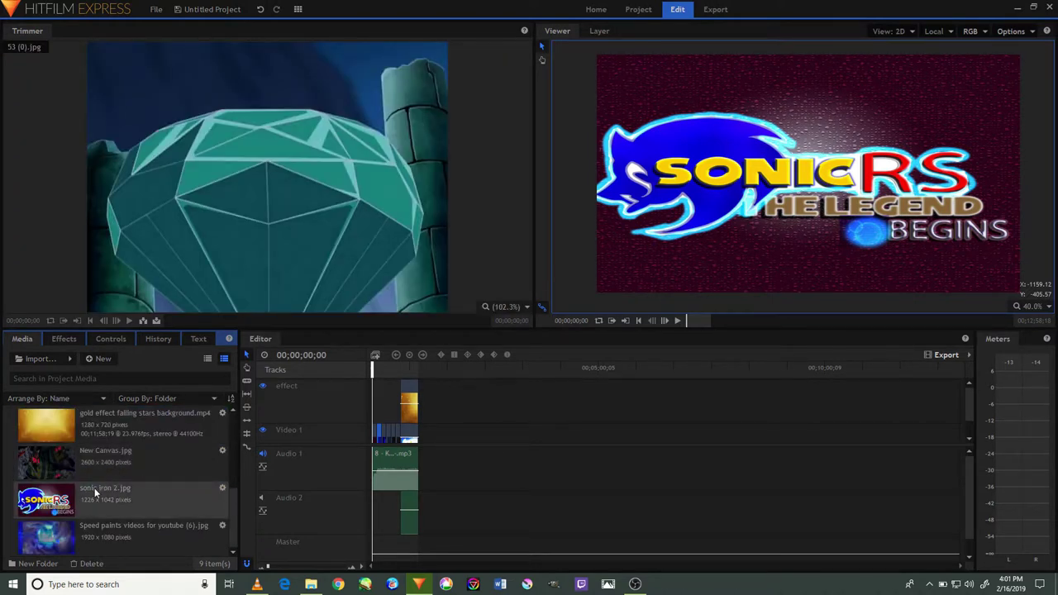
left_click(714, 12)
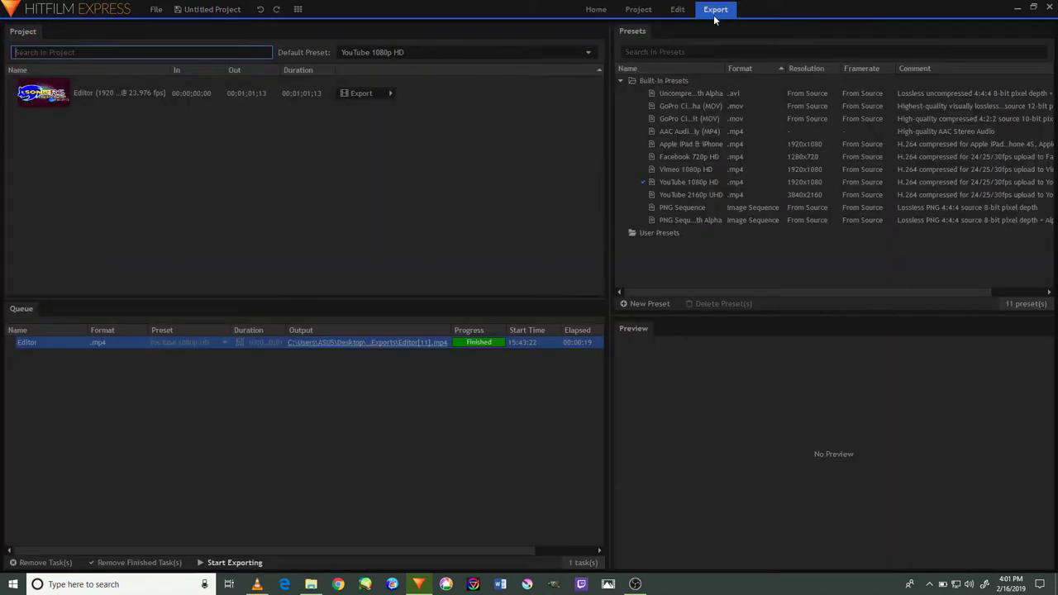
Remove the finished export task from the queue, then move through Edit and Project to Home
left_click(25, 563)
left_click(571, 325)
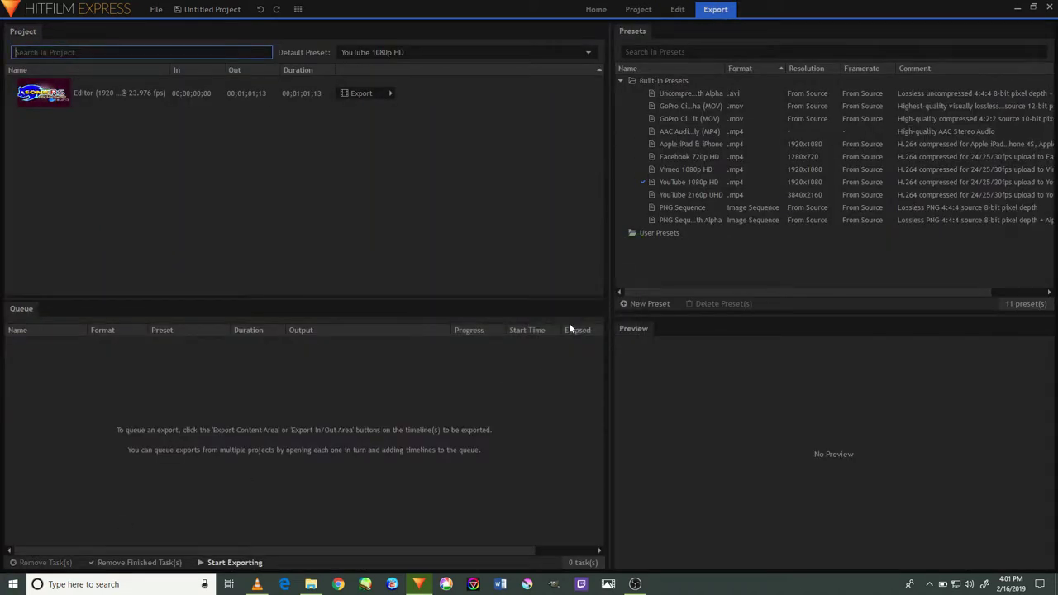
left_click(678, 11)
left_click(641, 11)
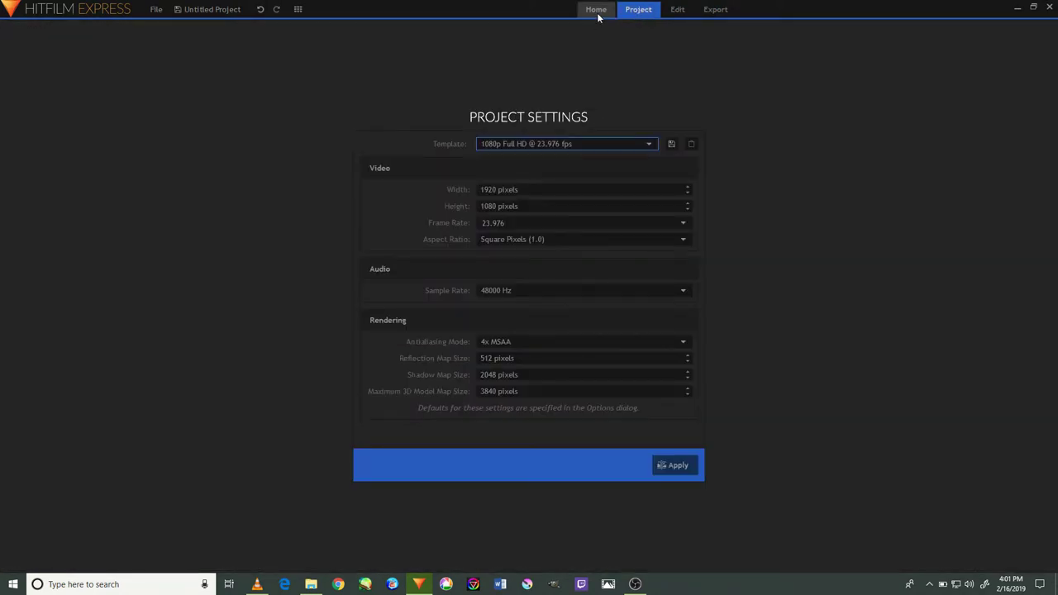
left_click(597, 10)
scroll(661, 140, "down", 2)
scroll(661, 139, "down", 2)
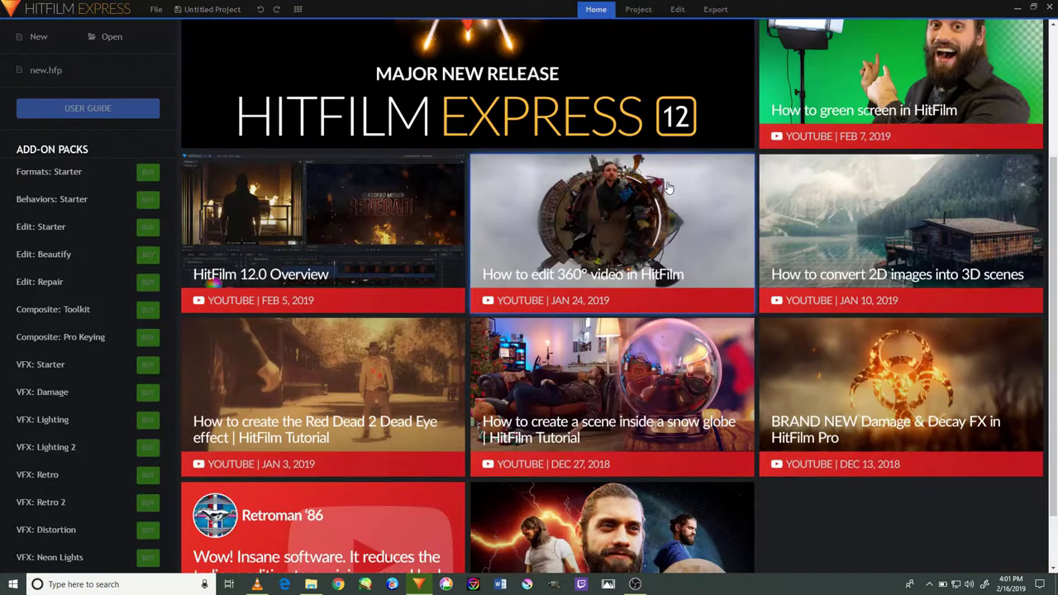
Scroll the Home page, move to the Export screen and dismiss the OBS window
scroll(668, 188, "down", 1)
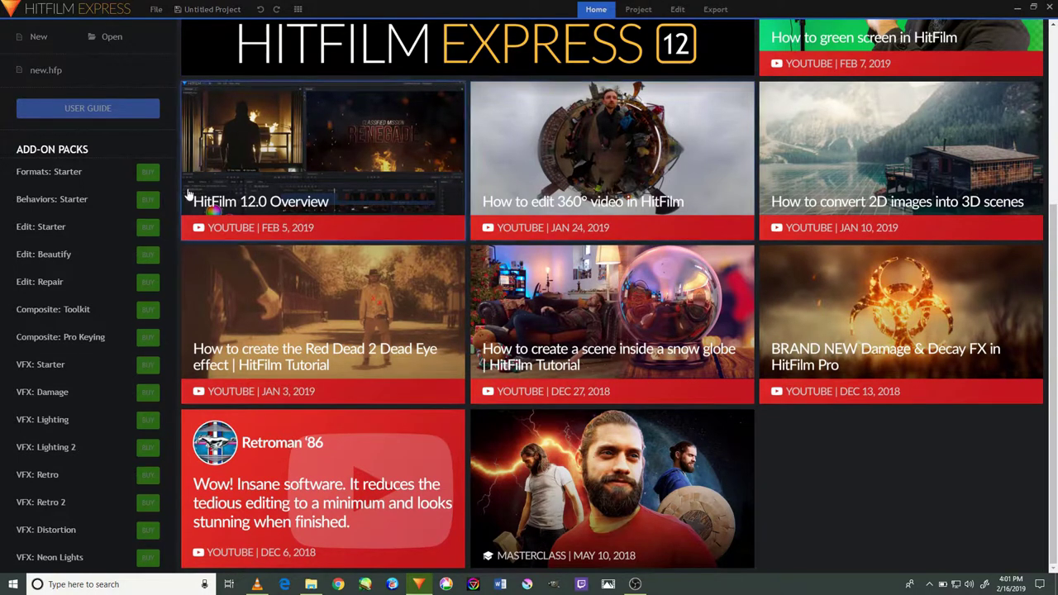
scroll(171, 190, "down", 3)
scroll(171, 190, "down", 3)
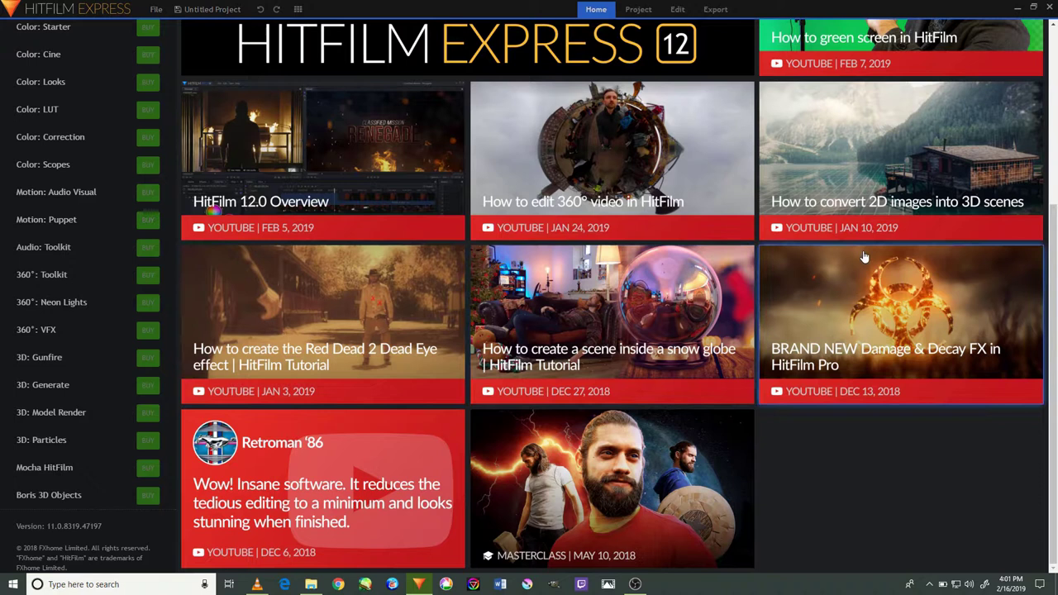
scroll(684, 206, "up", 2)
scroll(680, 217, "up", 2)
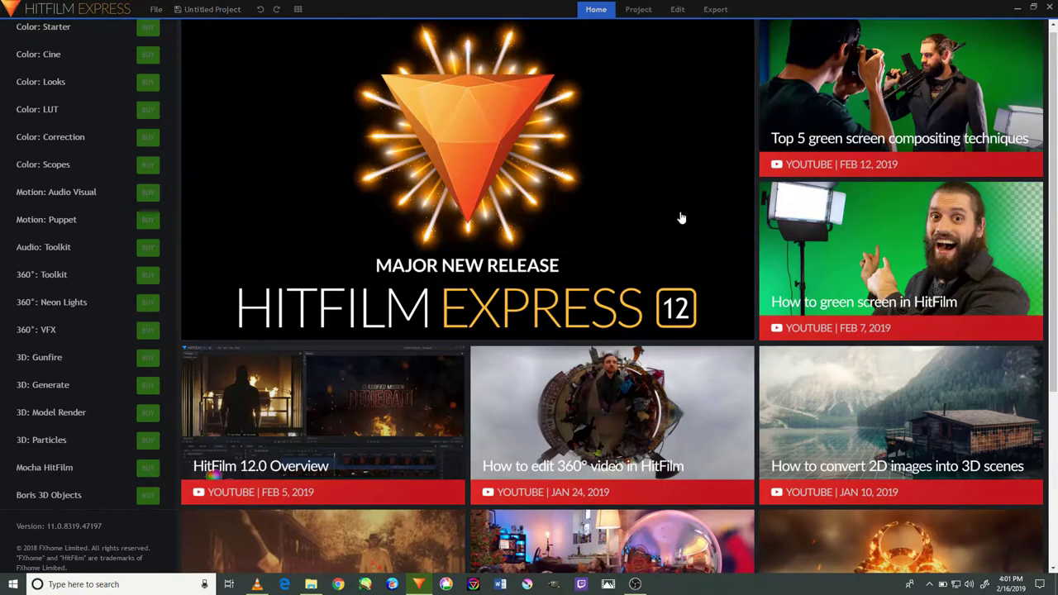
left_click(639, 10)
left_click(676, 10)
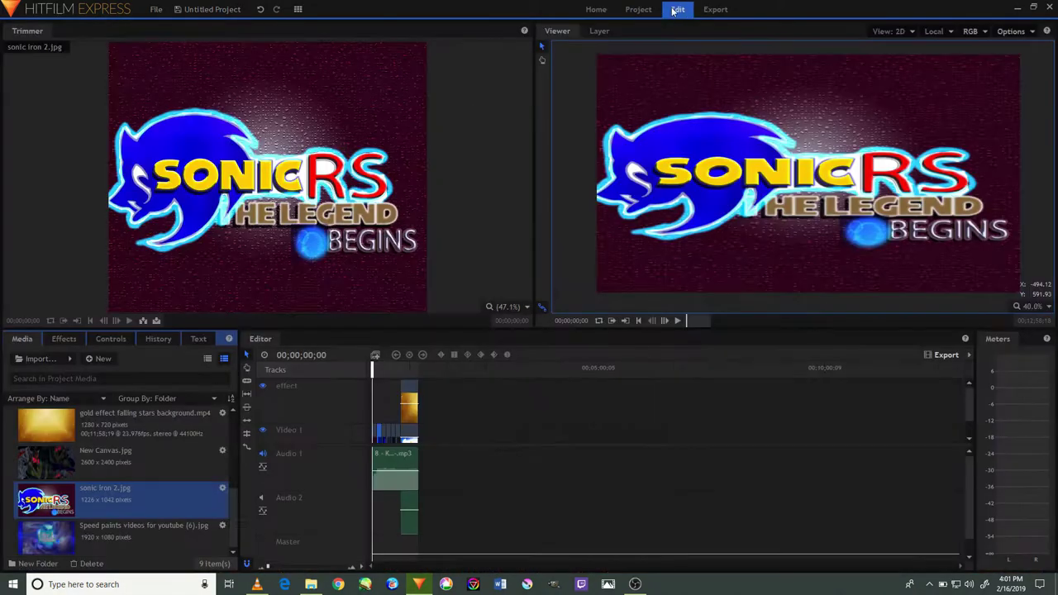
left_click(714, 10)
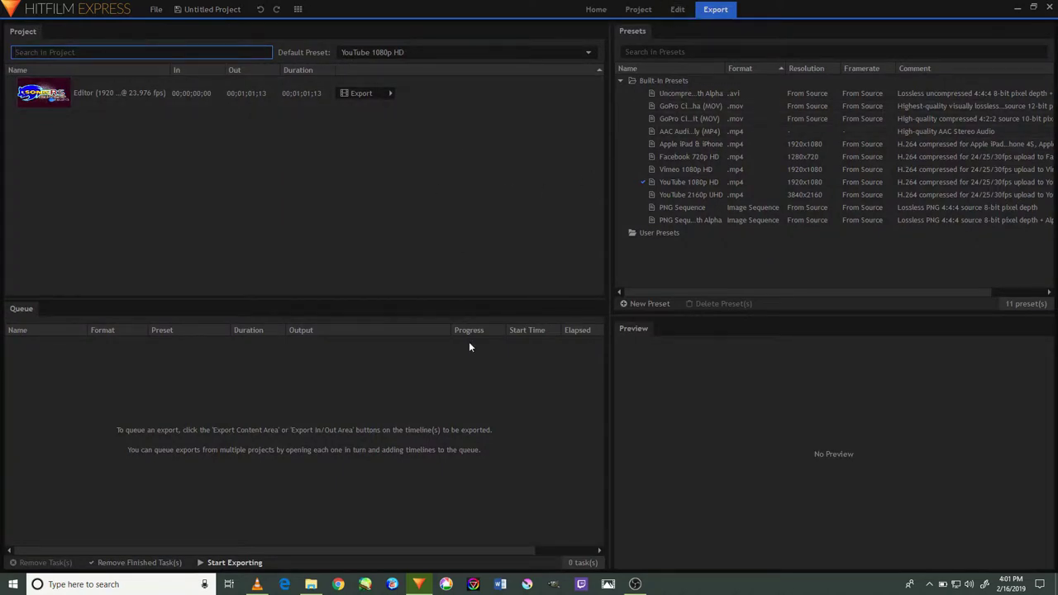
left_click(635, 584)
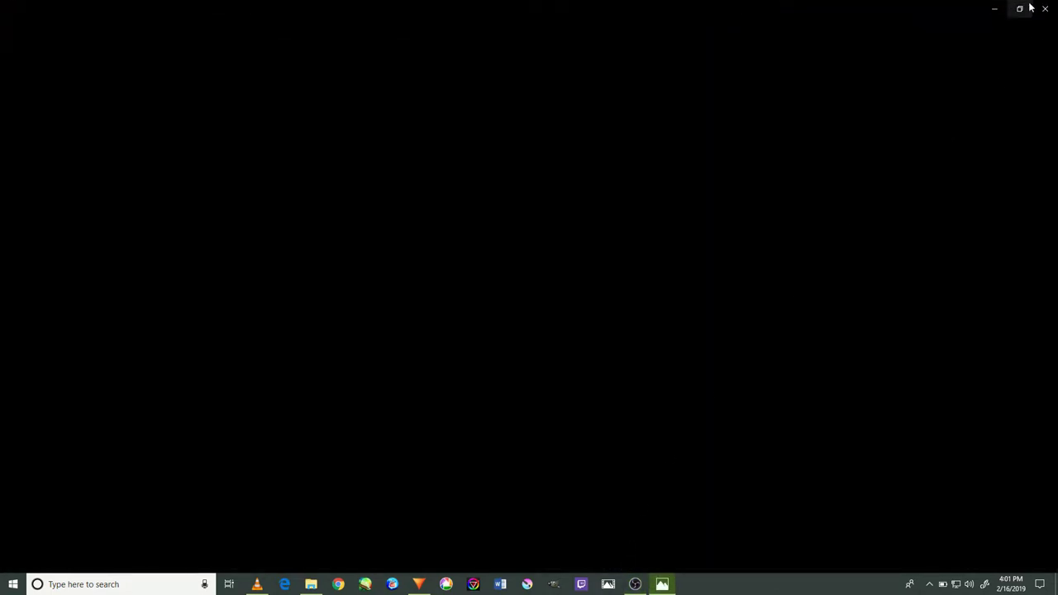
left_click(994, 8)
left_click(761, 77)
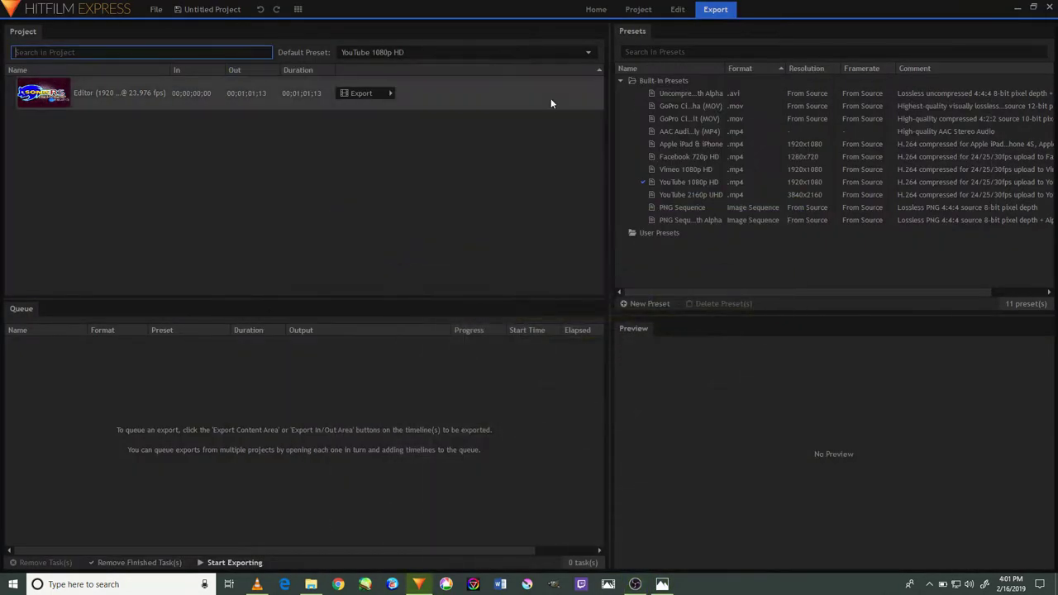
Queue the Editor timeline with the YouTube 1080p HD preset and start exporting it
left_click(390, 93)
left_click(413, 96)
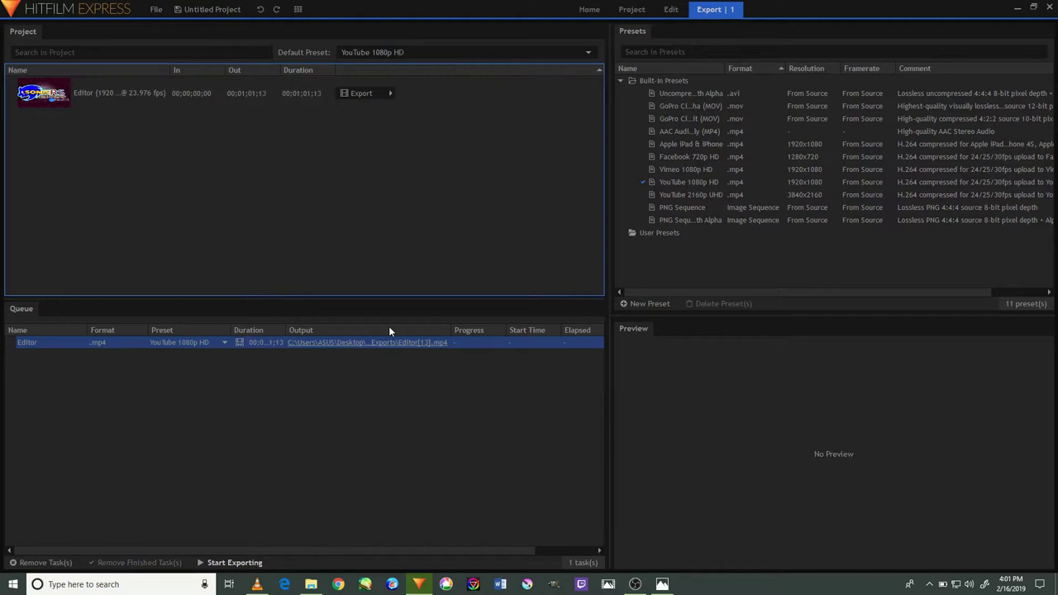
left_click(234, 563)
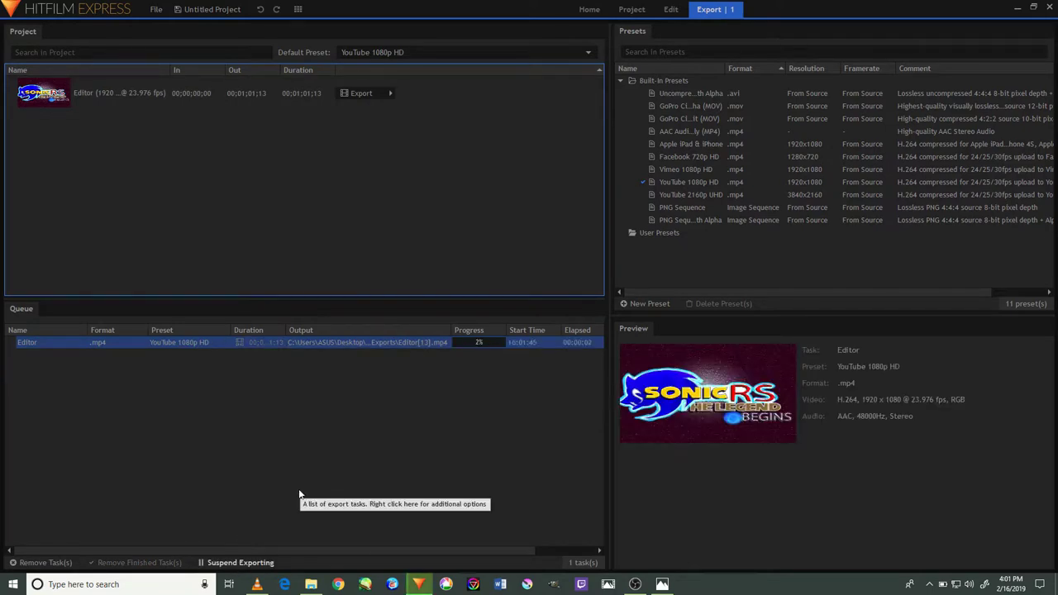
left_click(635, 583)
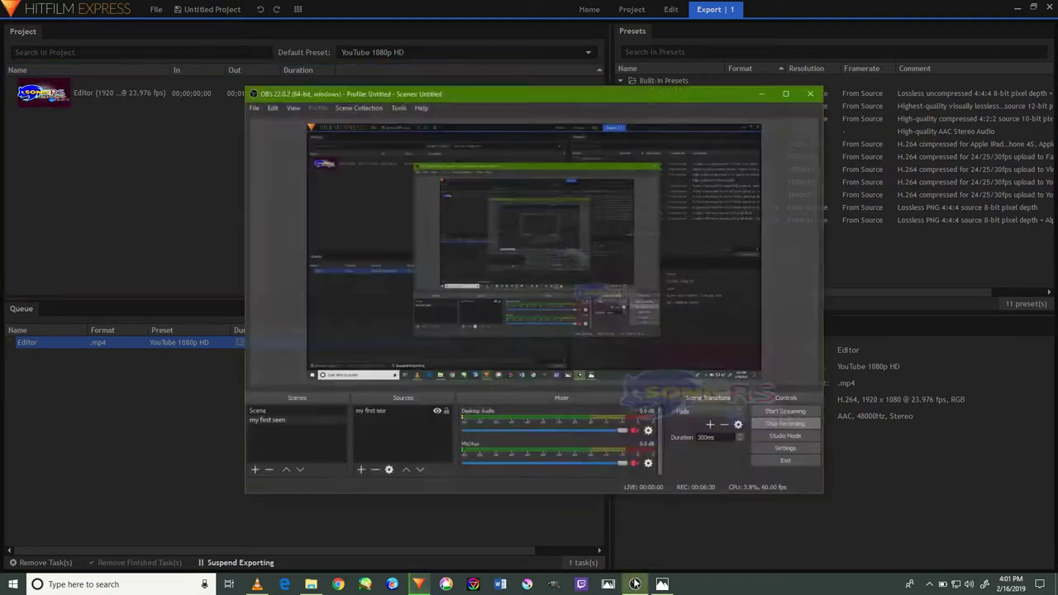
left_click(635, 583)
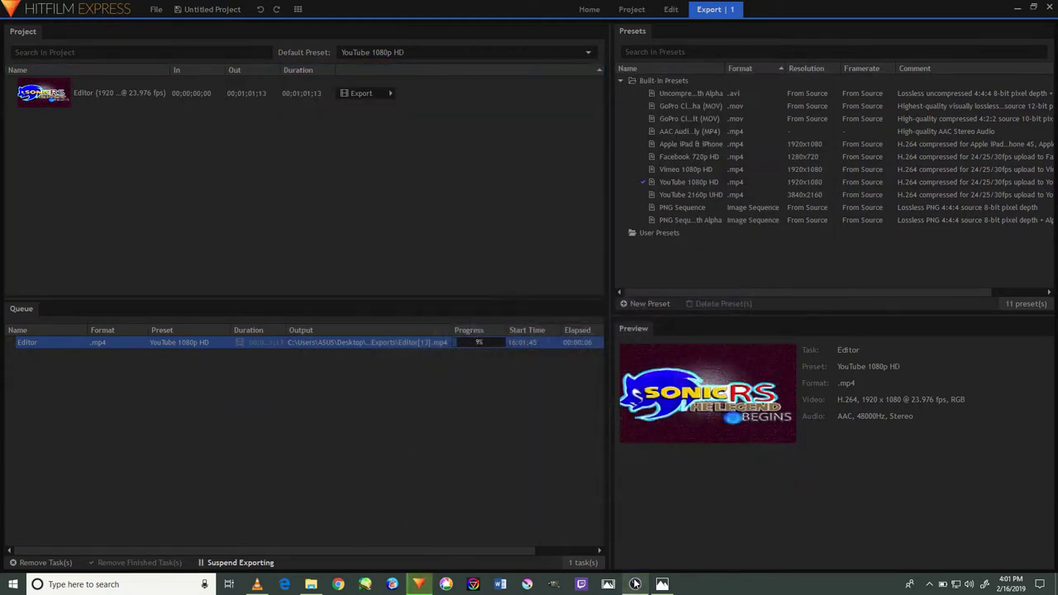
left_click(635, 583)
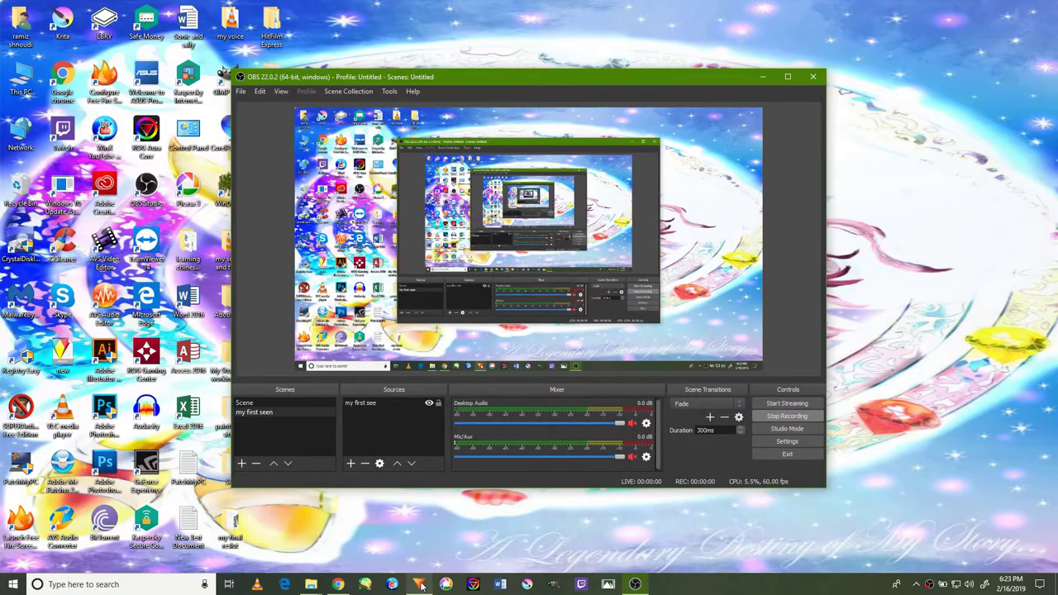
Hide the recorder, then preview Editor[11].mp4 and briefly play the timeline
left_click(420, 584)
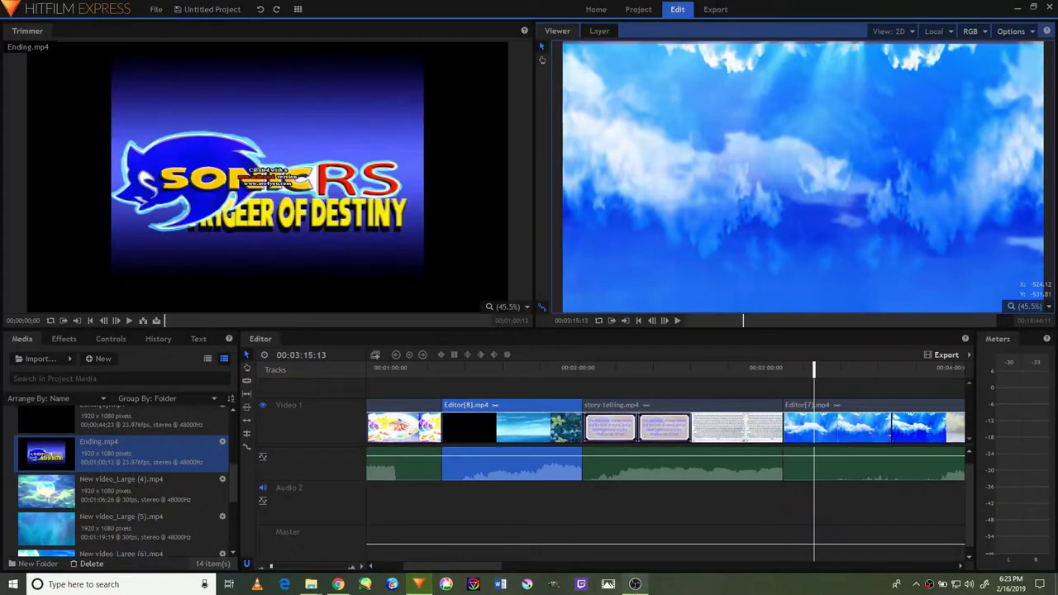
left_click(643, 585)
left_click(645, 587)
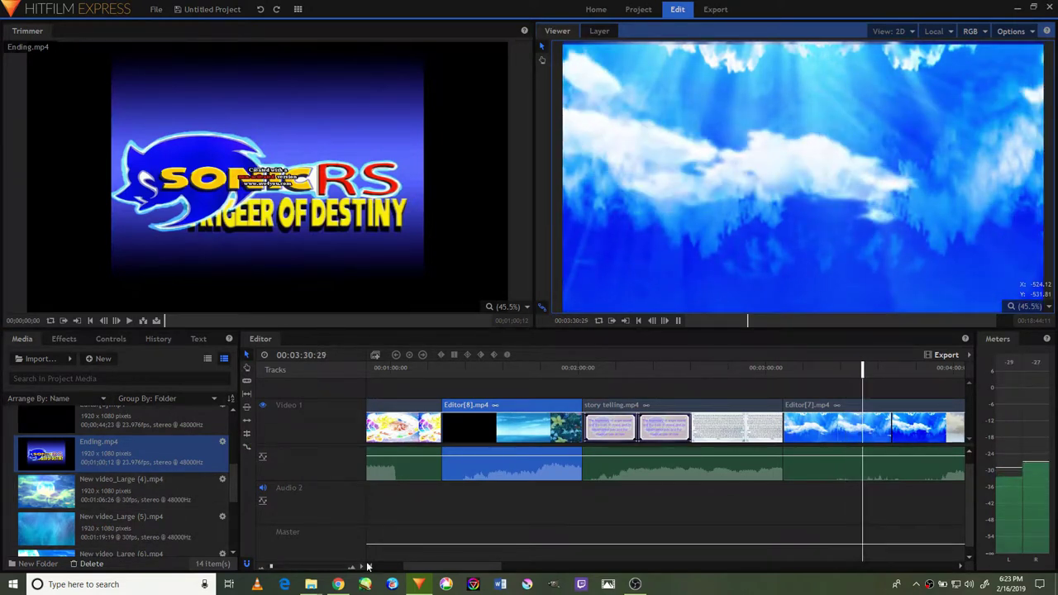
scroll(145, 484, "up", 5)
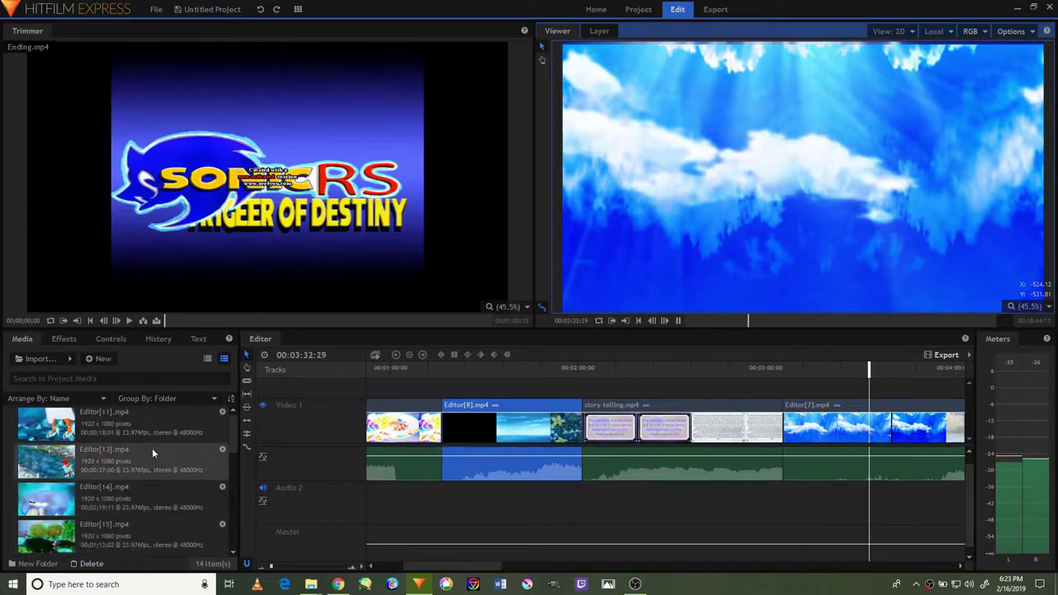
left_click(148, 438)
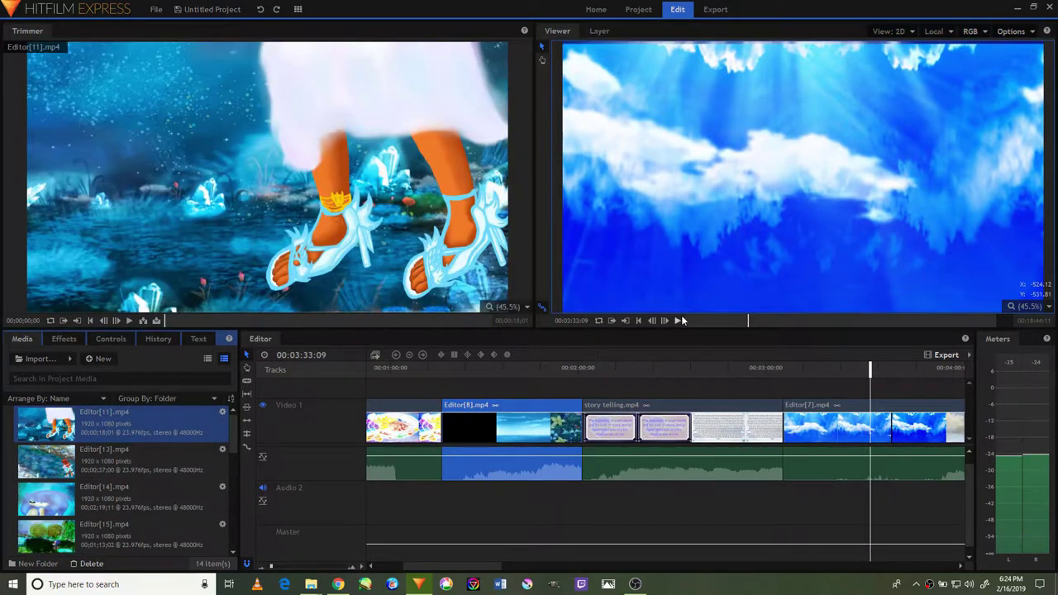
left_click(678, 321)
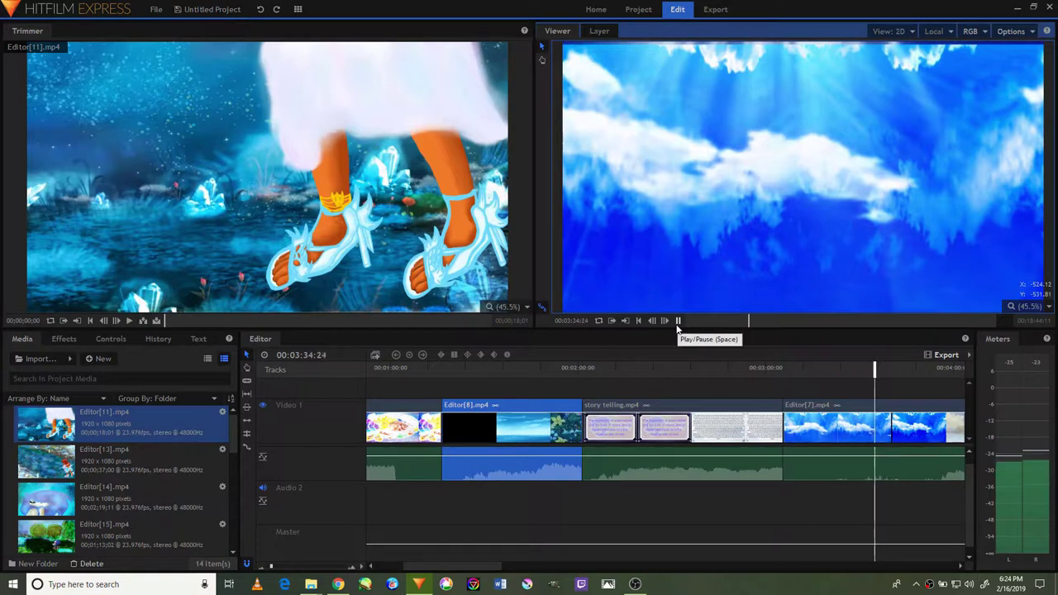
left_click(677, 323)
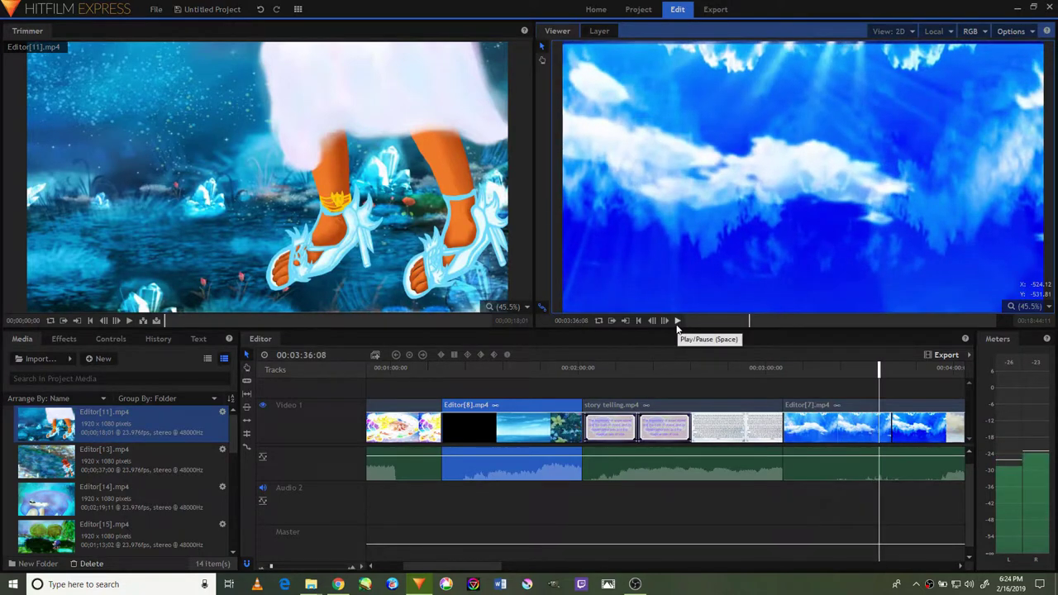
Preview Editor[13].mp4, Editor[14].mp4, Editor[15].mp4, Ending.mp4 and New video_Large (4).mp4
left_click(76, 457)
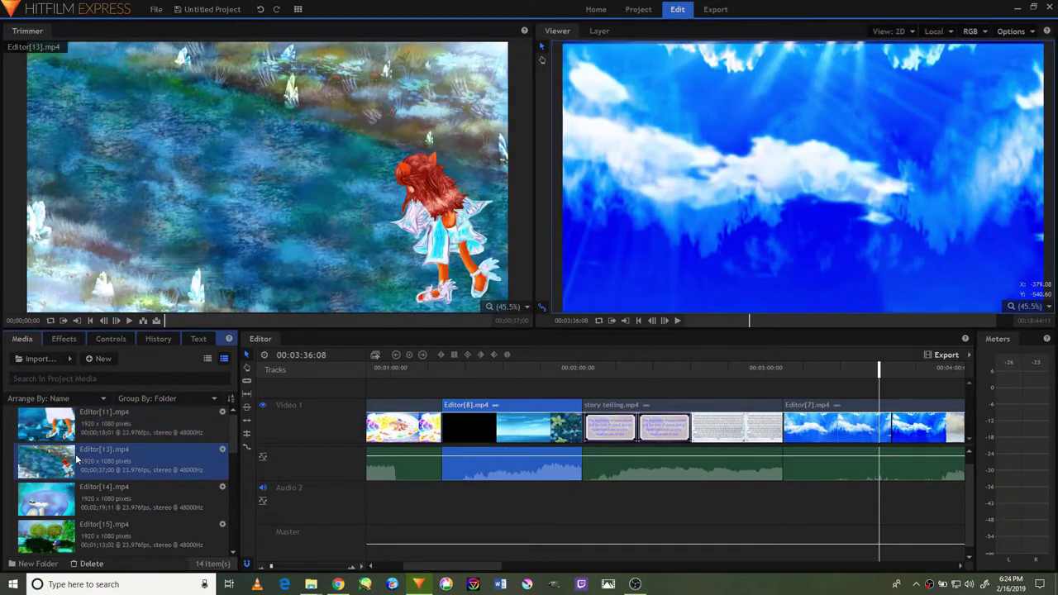
left_click(81, 502)
scroll(99, 488, "down", 2)
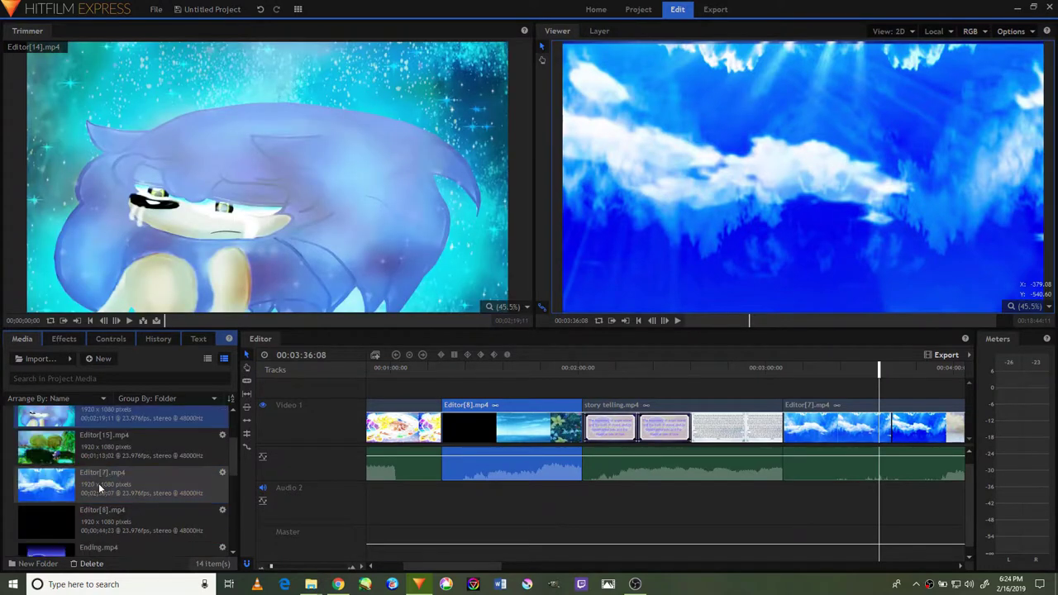
left_click(136, 449)
scroll(136, 450, "down", 2)
left_click(124, 467)
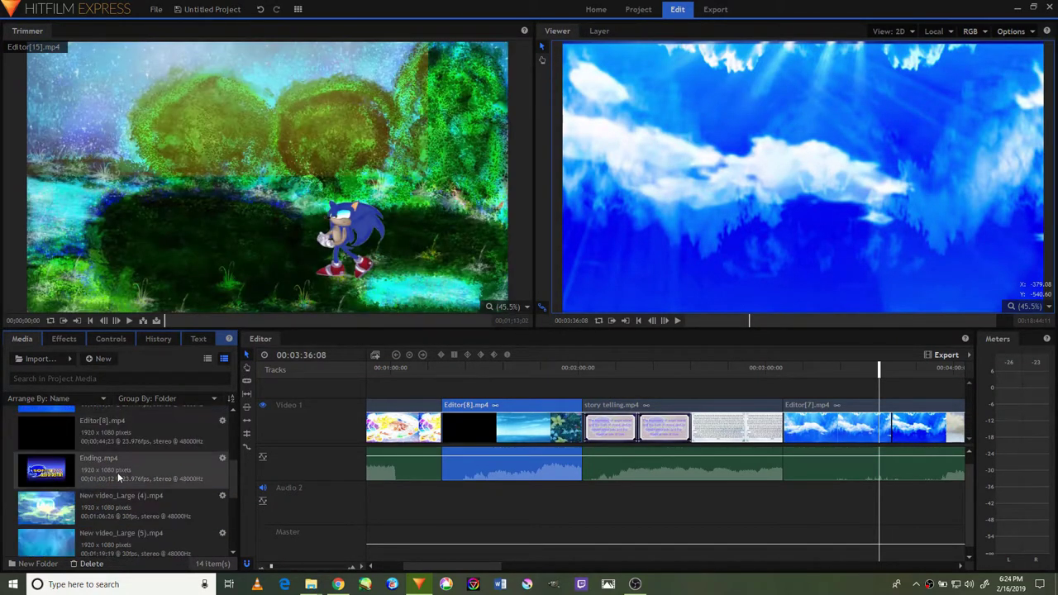
left_click(111, 493)
scroll(123, 493, "down", 3)
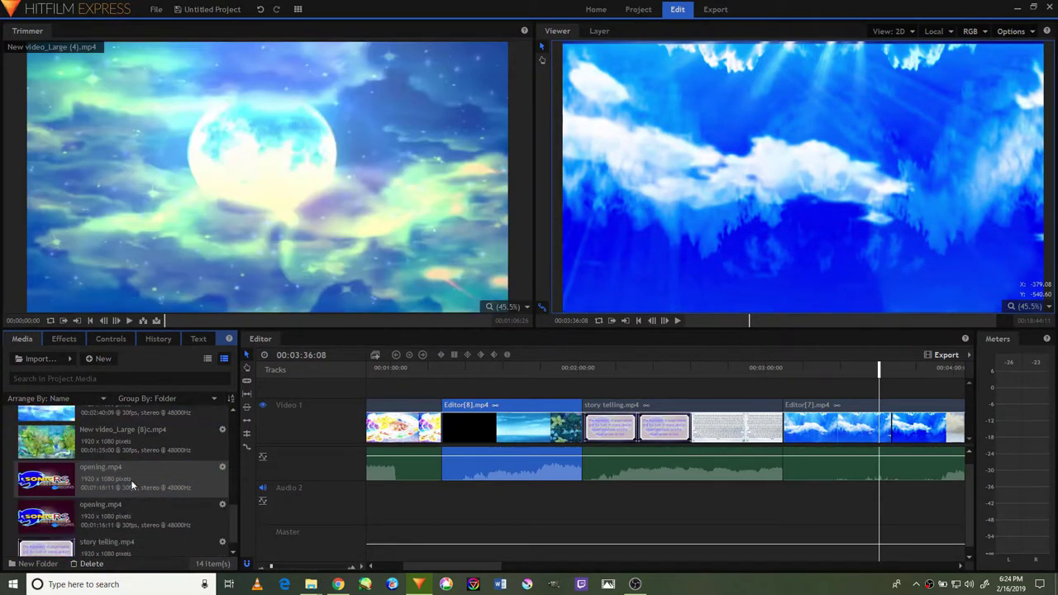
Preview opening.mp4, story telling.mp4 and New video_Large (8)c.mp4, then resume timeline playback
left_click(128, 485)
scroll(145, 458, "down", 1)
left_click(113, 530)
left_click(163, 459)
left_click(133, 423)
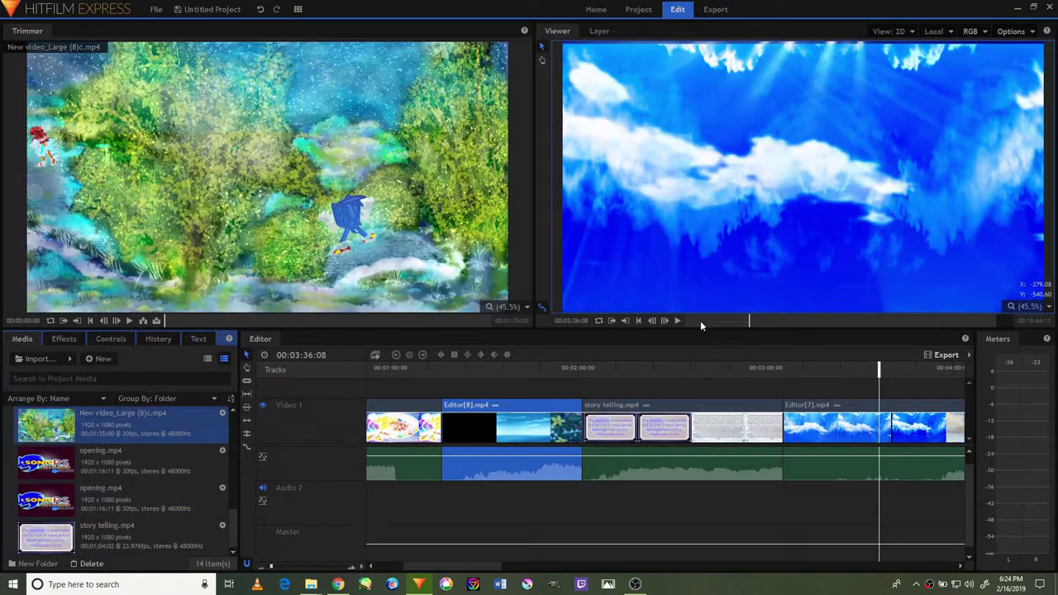
left_click(675, 319)
left_click(75, 340)
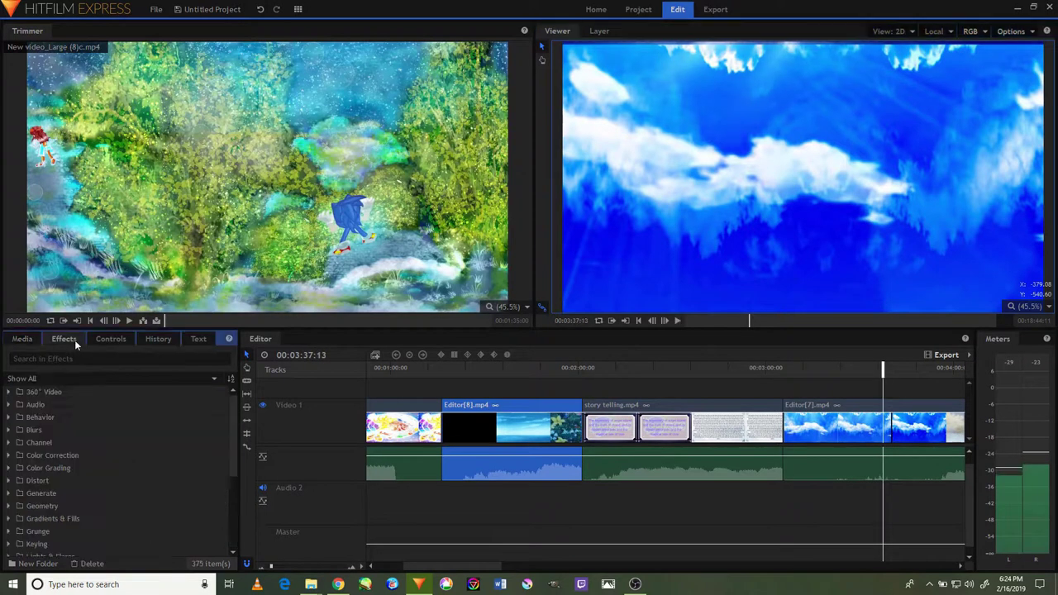
Play the timeline from about 3:37, load opening.mp4 in the Trimmer, and keep playing to 7:33
left_click(677, 321)
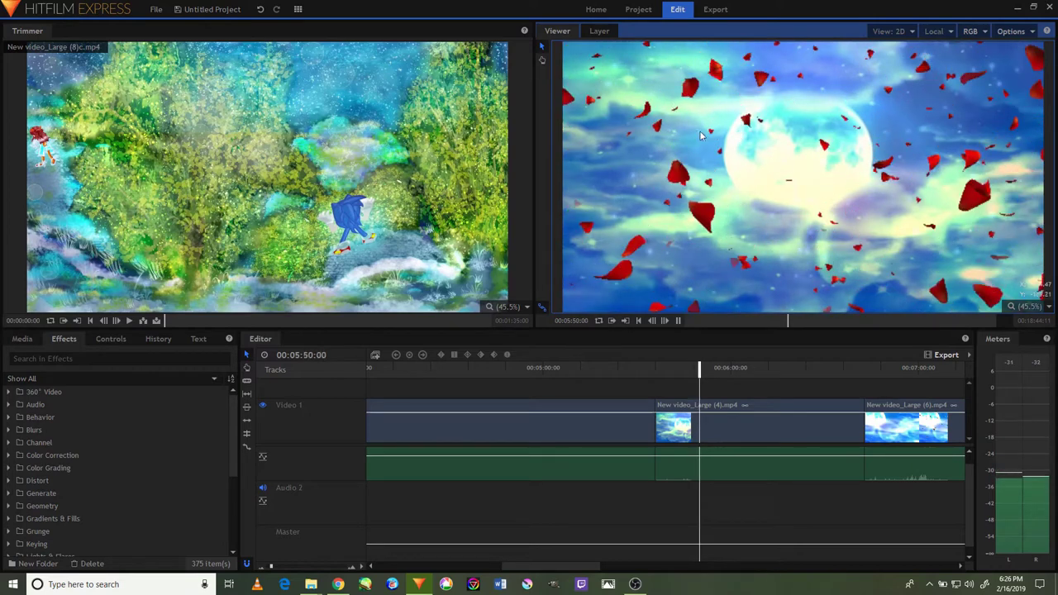
scroll(154, 504, "down", 1)
scroll(154, 499, "down", 2)
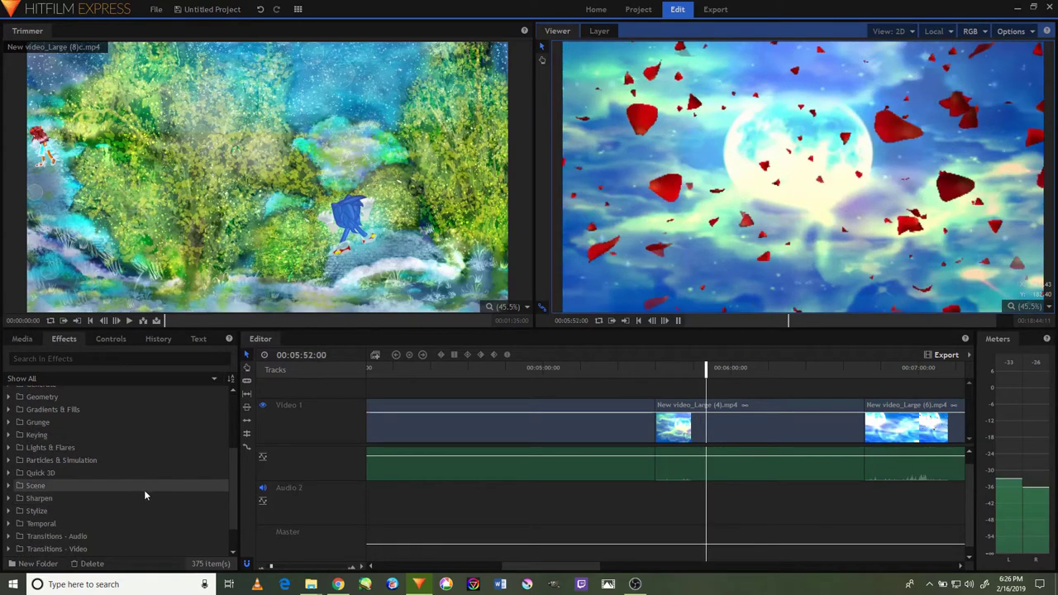
left_click(25, 339)
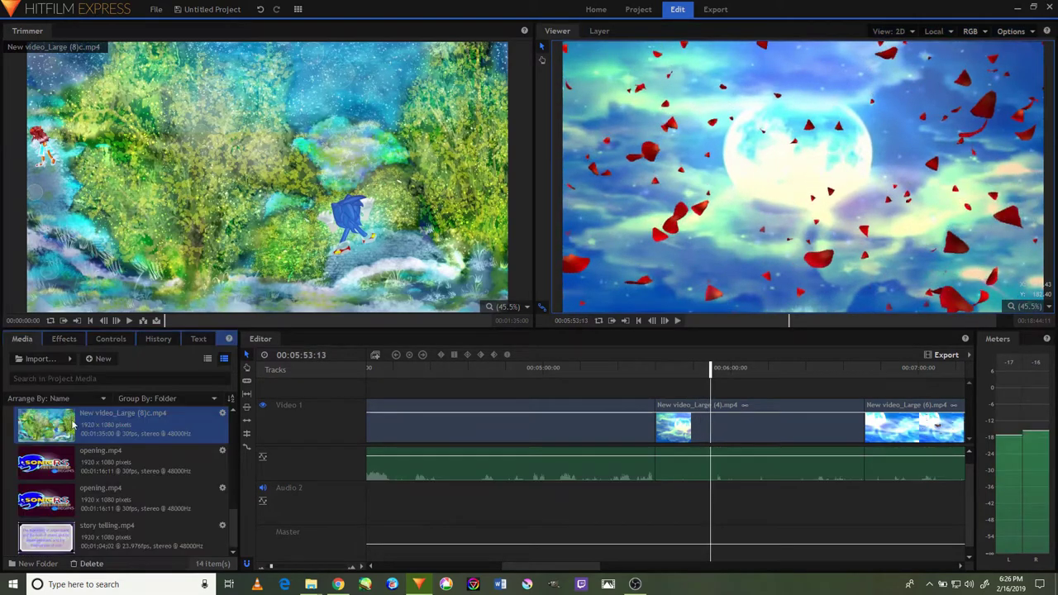
left_click(99, 461)
left_click(677, 321)
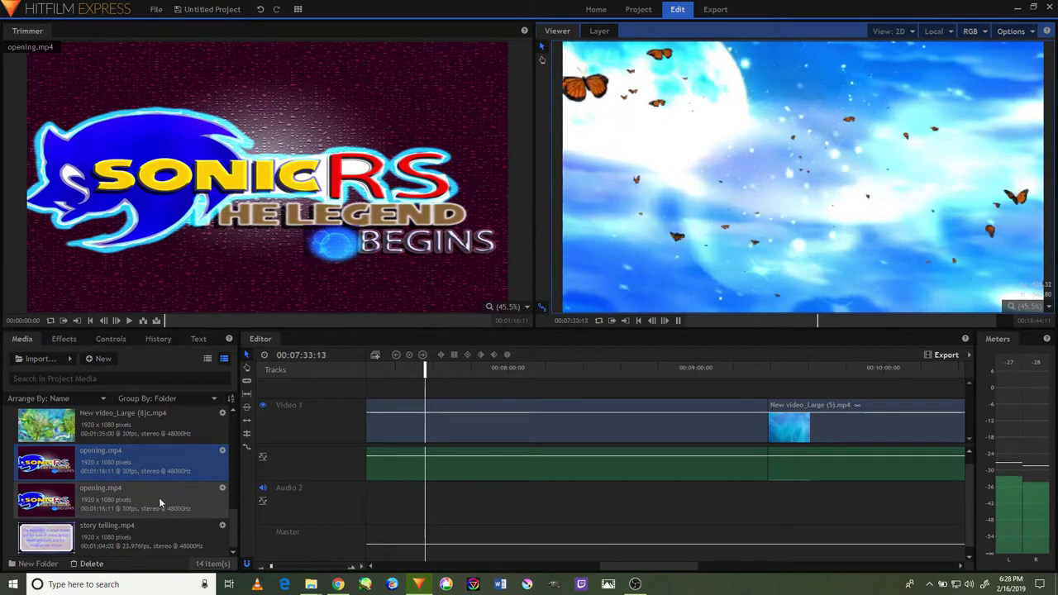
Preview the Editor[14].mp4 clip in the Trimmer and resume timeline playback through the butterfly scene
scroll(132, 496, "up", 3)
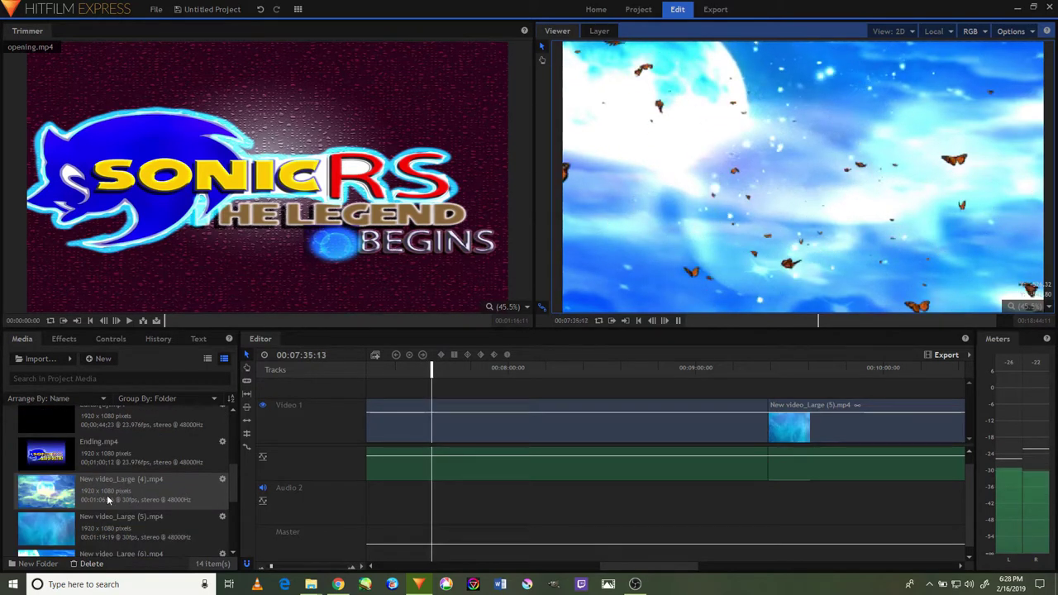
scroll(112, 504, "up", 2)
scroll(116, 467, "up", 1)
scroll(112, 455, "up", 1)
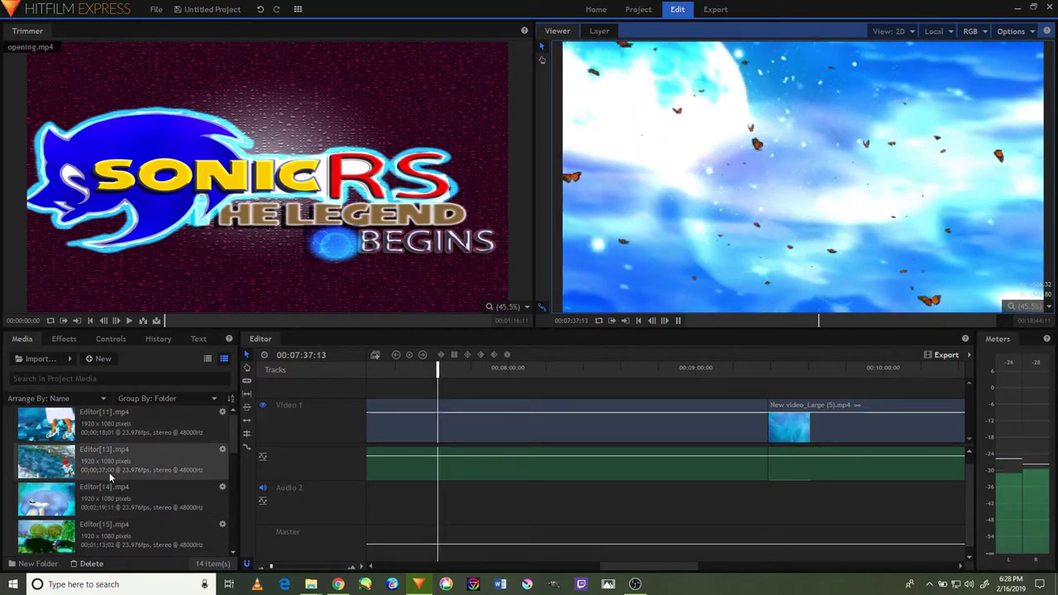
scroll(108, 480, "up", 1)
left_click(109, 490)
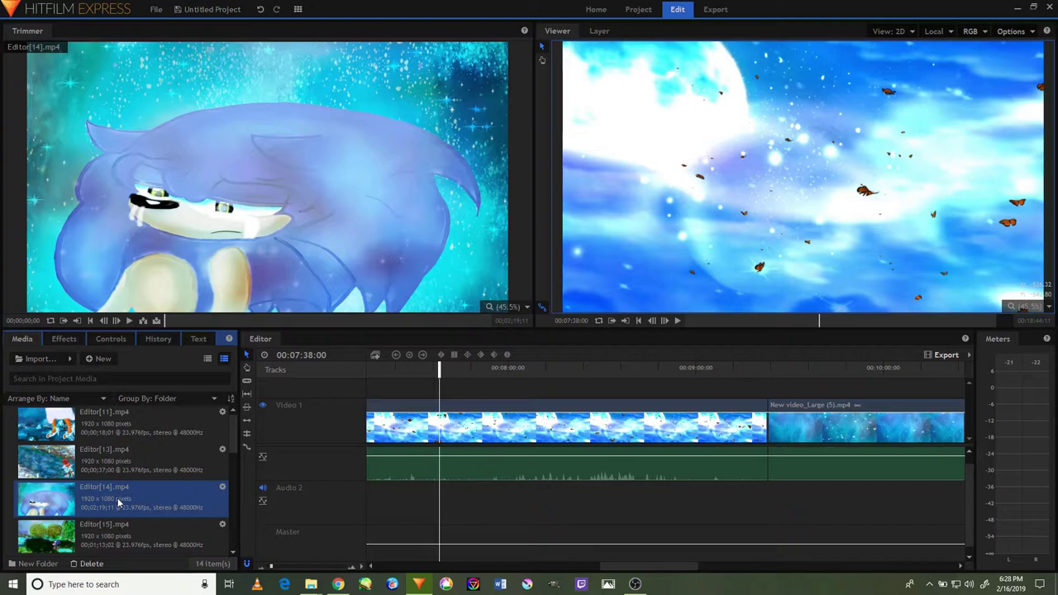
left_click(676, 322)
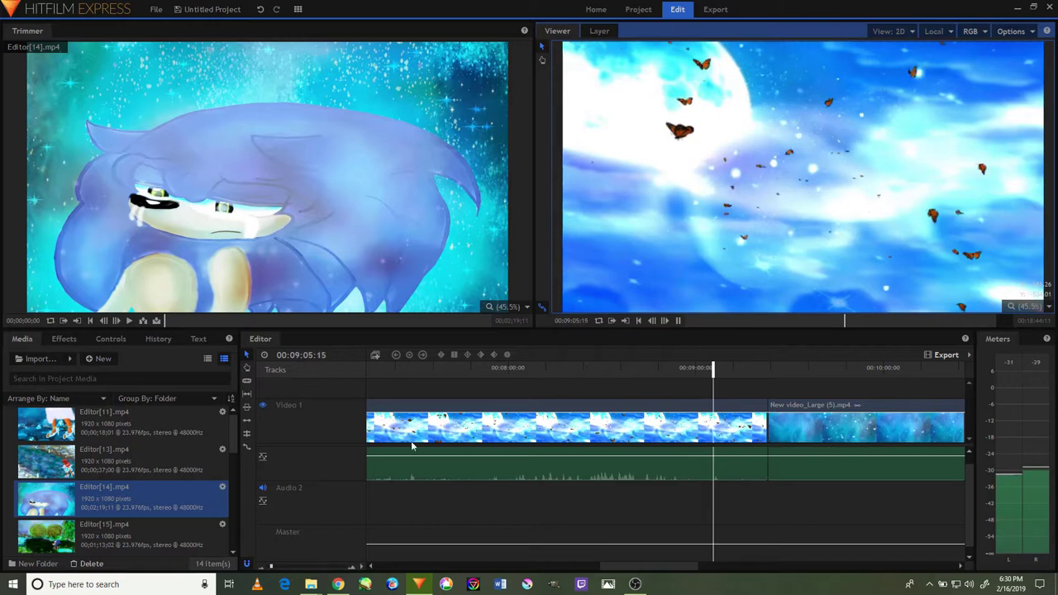
Preview New video_Large (8)c.mp4 in the Trimmer and play the timeline into New video_Large (5).mp4
scroll(114, 482, "down", 2)
scroll(114, 481, "down", 2)
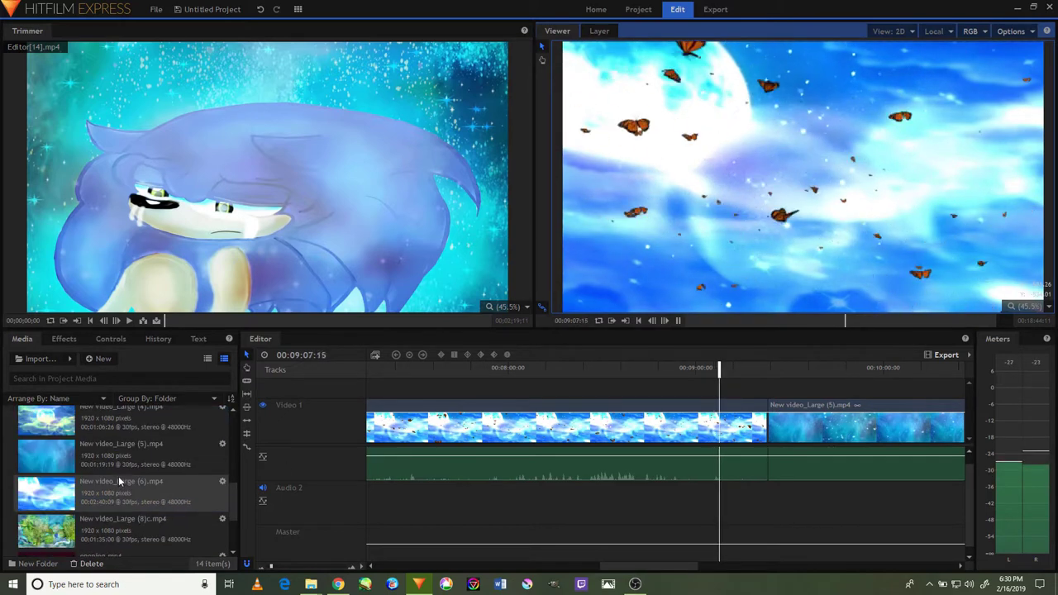
left_click(116, 522)
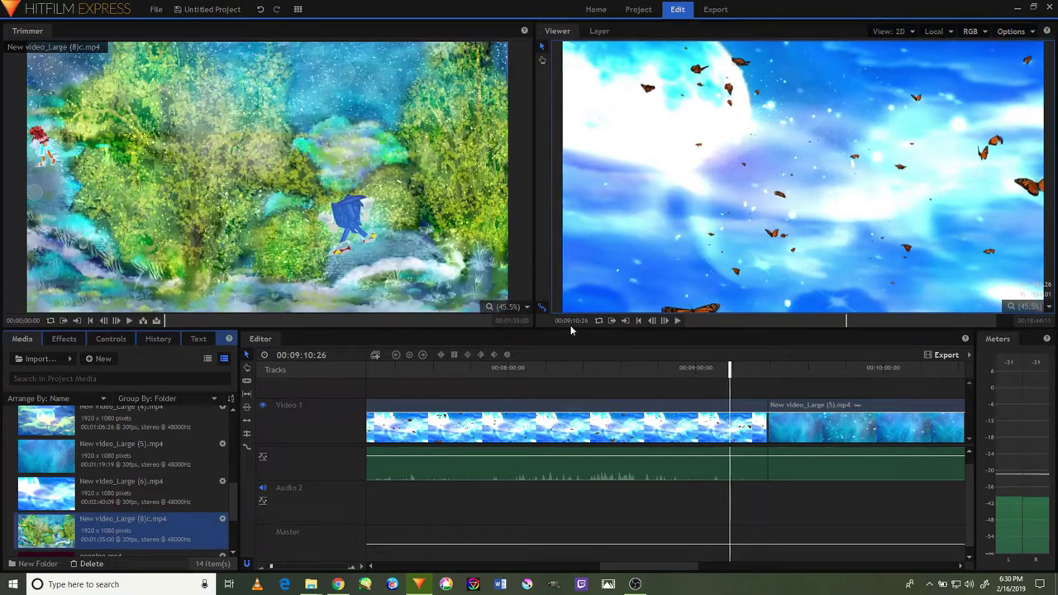
left_click(678, 321)
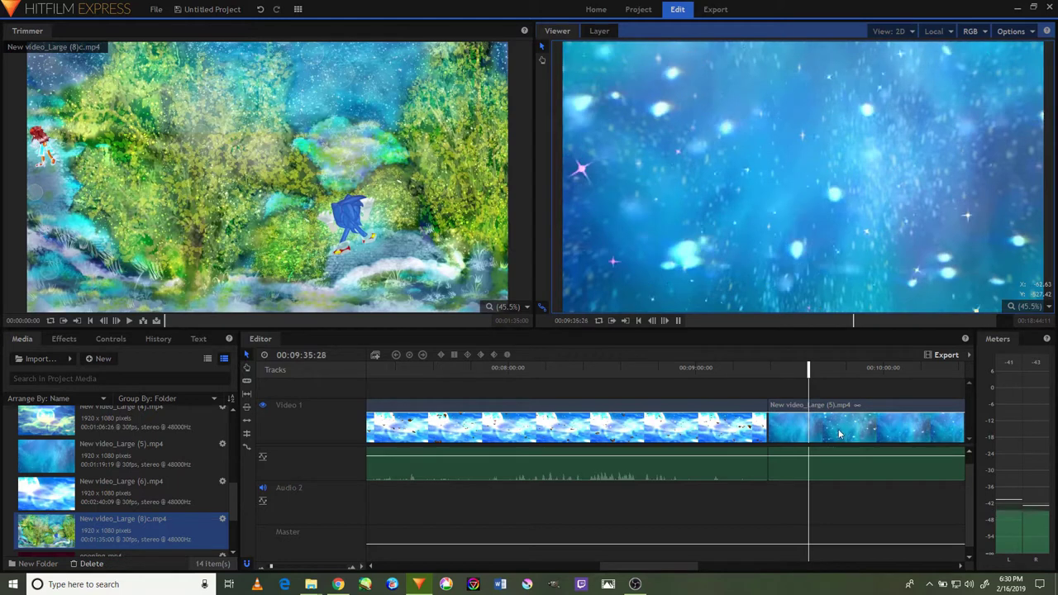
Nudge the New video_Large (5).mp4 audio level up slightly and replay to check the louder sound
left_click(847, 458)
left_click_drag(847, 458, 847, 454)
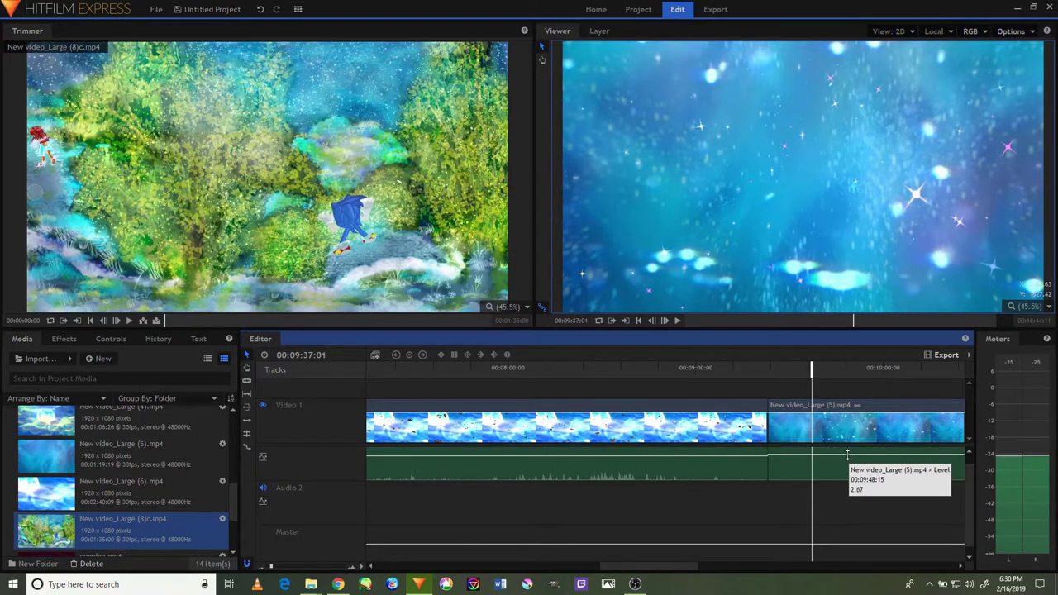
left_click(678, 320)
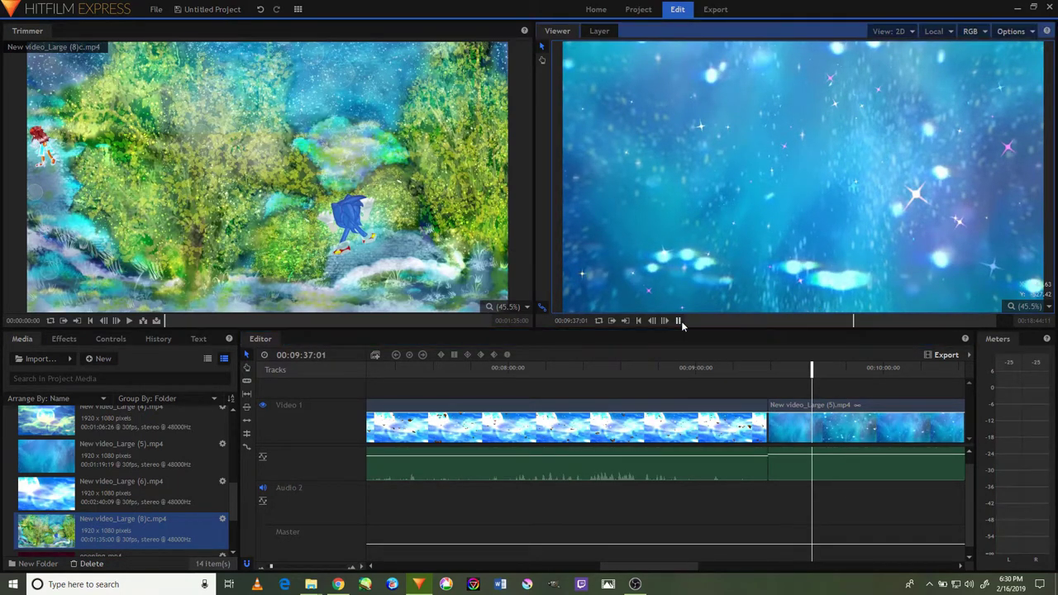
left_click(806, 448)
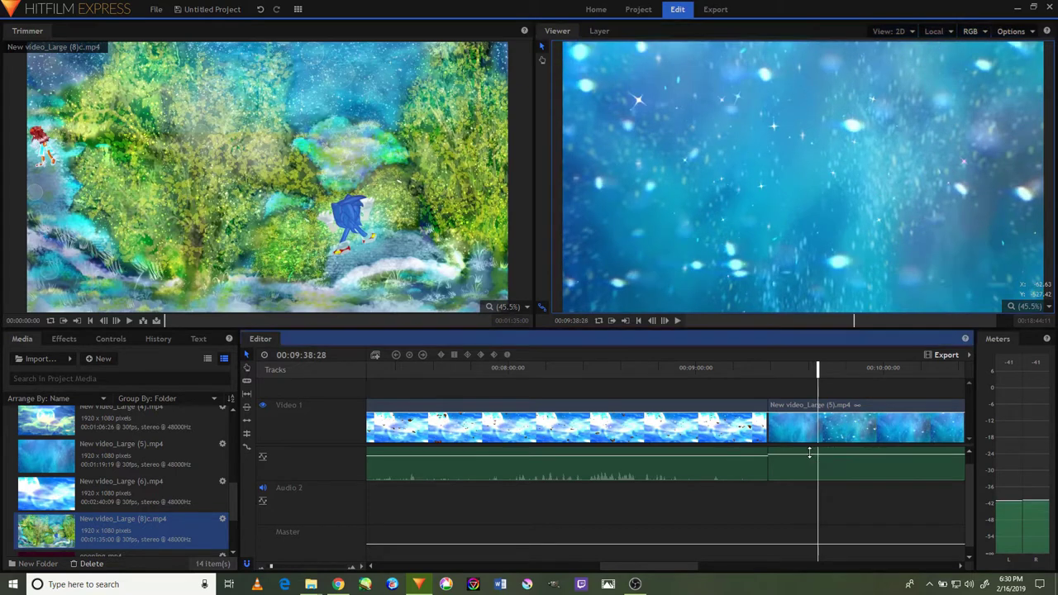
left_click(678, 320)
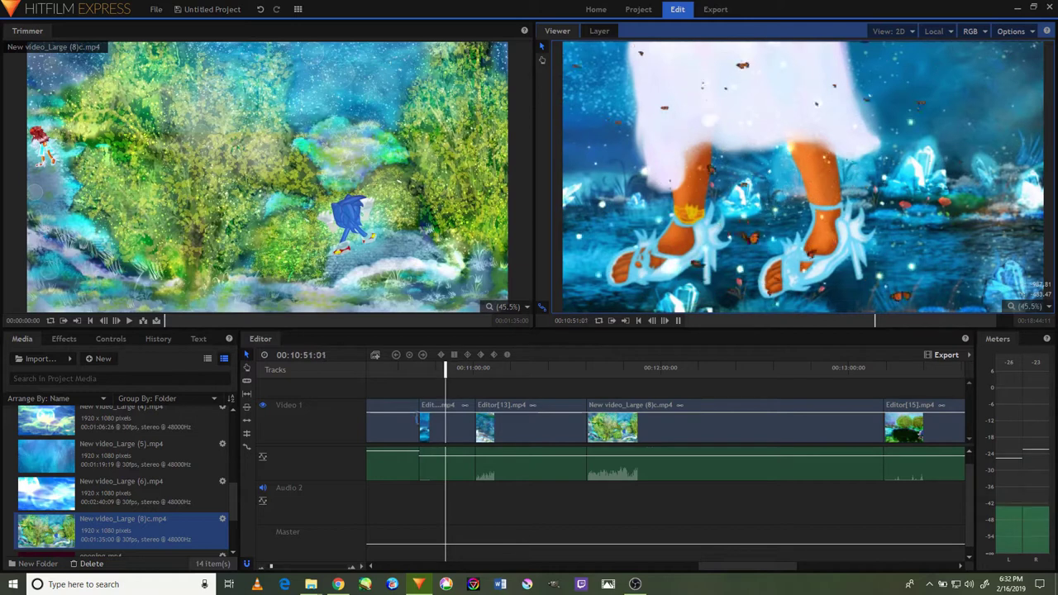
Select the short Editor[11] clip under the playhead and play the story toward the Ending.mp4 credits
left_click(434, 453)
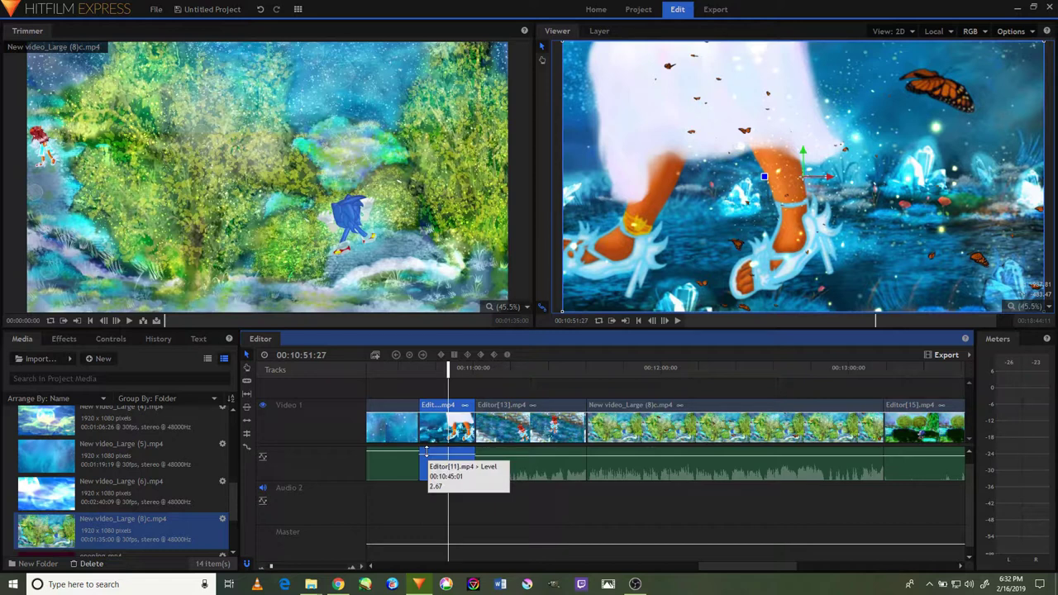
left_click(676, 320)
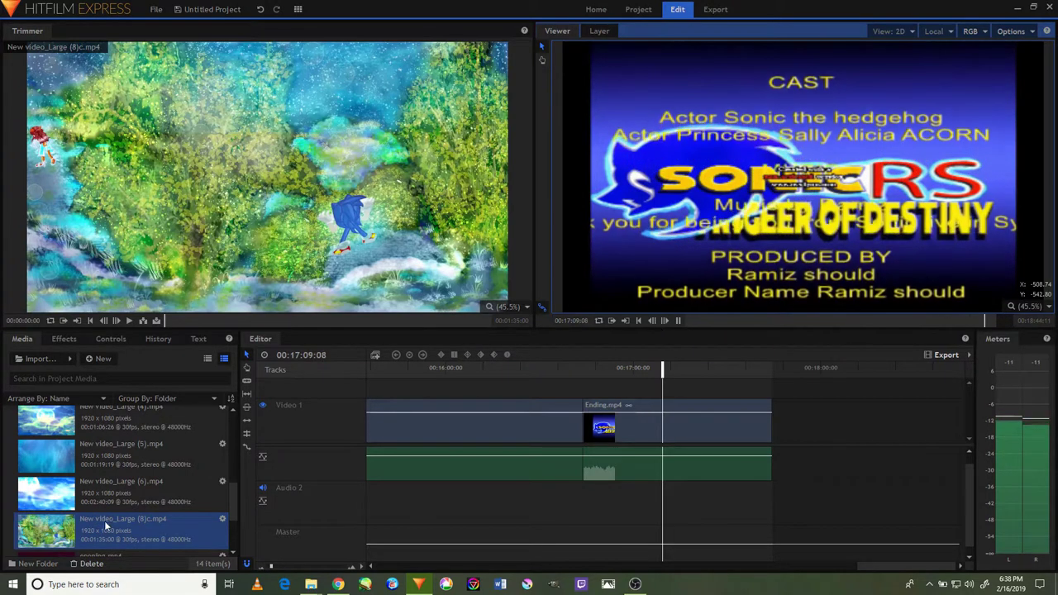
Resume credits playback while previewing the New video_Large (6) and New video_Large (5) clips
left_click(116, 491)
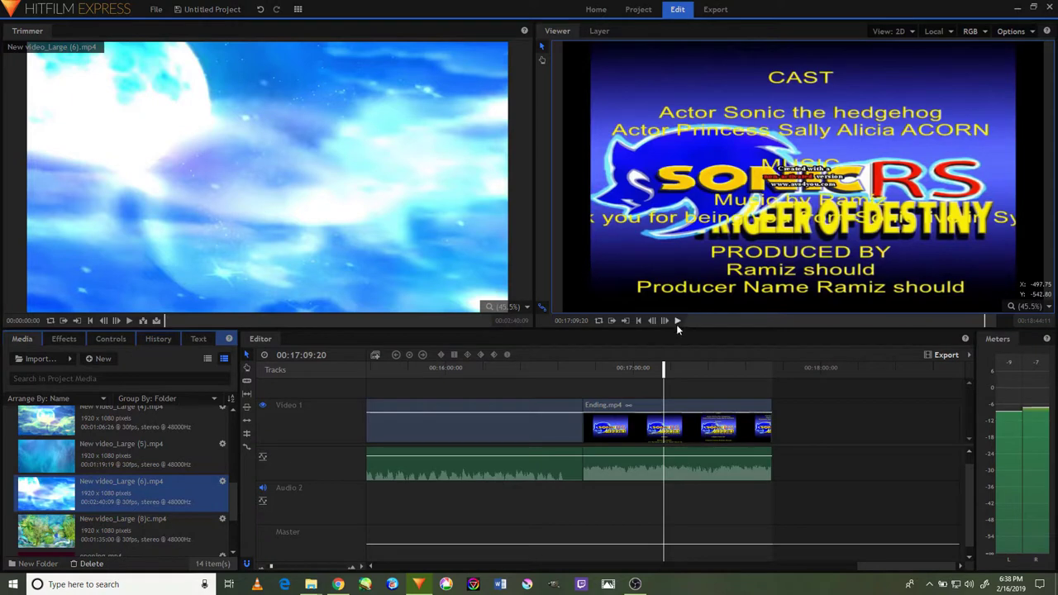
left_click(677, 321)
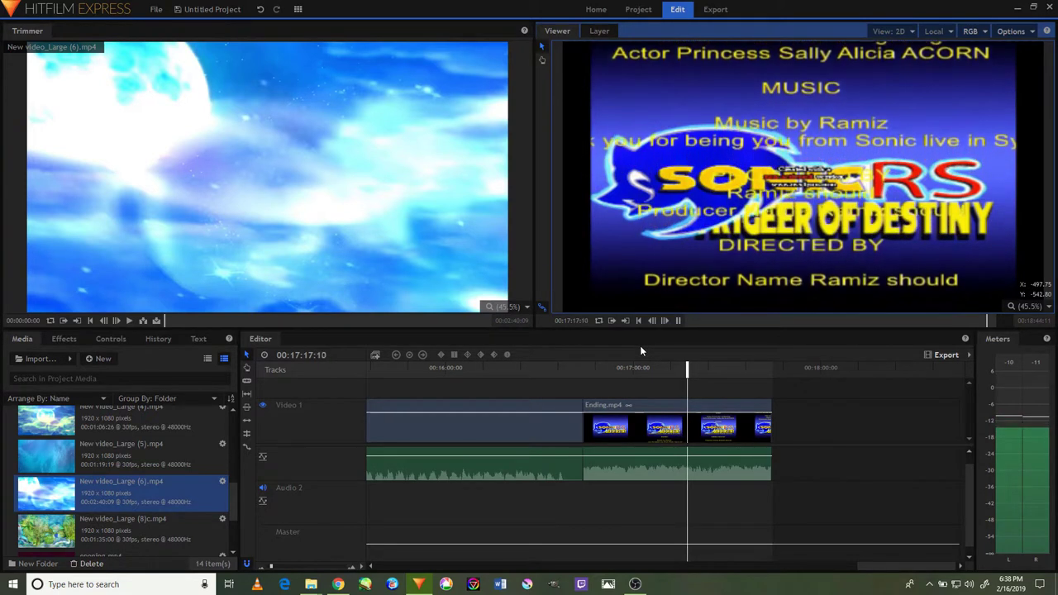
scroll(116, 533, "down", 3)
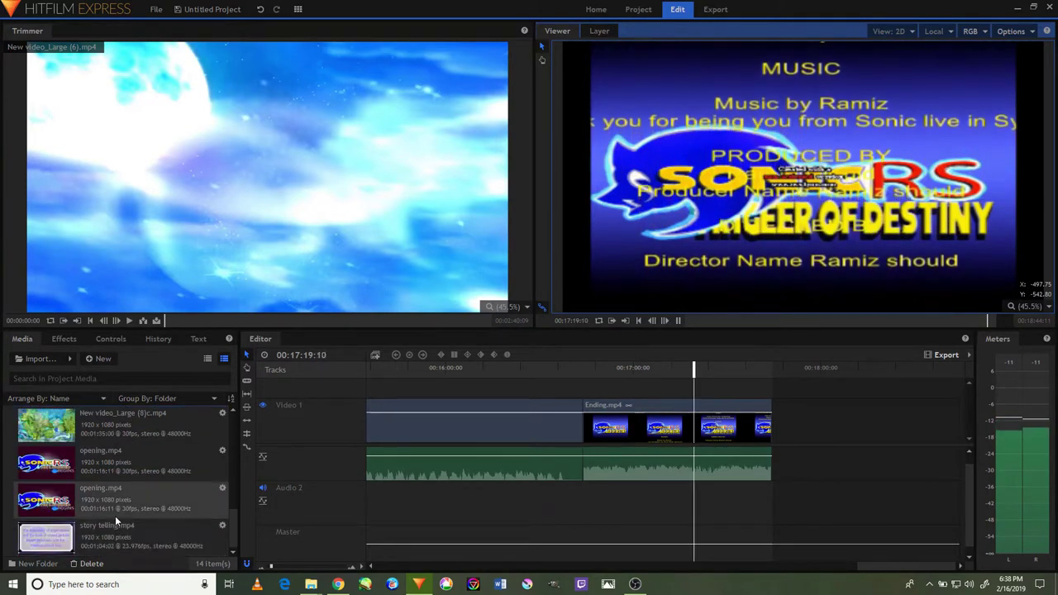
scroll(114, 509, "up", 1)
scroll(112, 491, "up", 1)
scroll(108, 462, "up", 1)
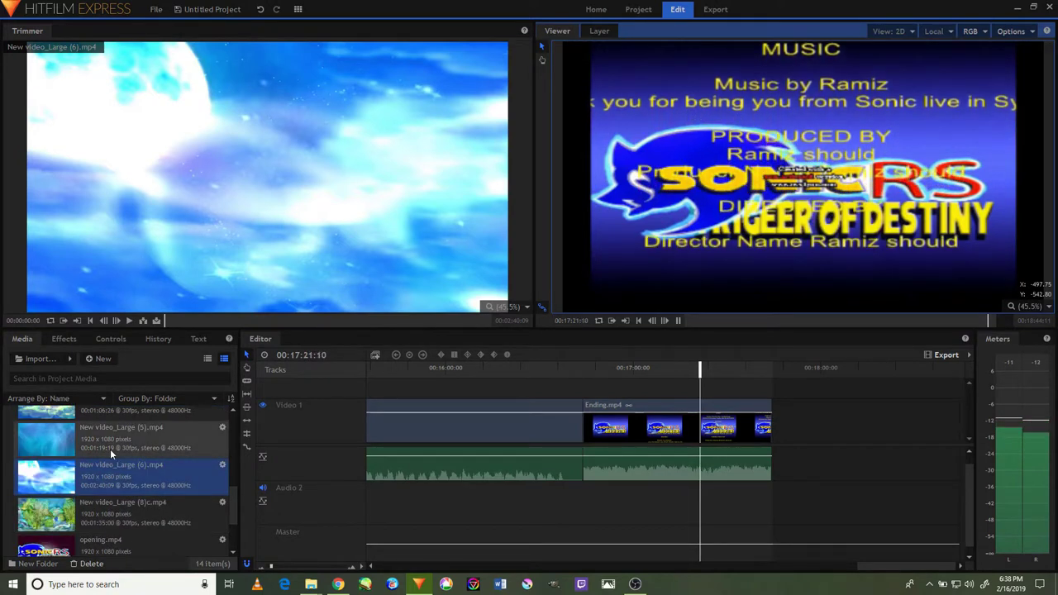
left_click(110, 449)
Preview Ending.mp4, Editor[15].mp4, Editor[11].mp4 and Editor[13].mp4 in the Media panel
scroll(116, 448, "up", 2)
left_click(121, 462)
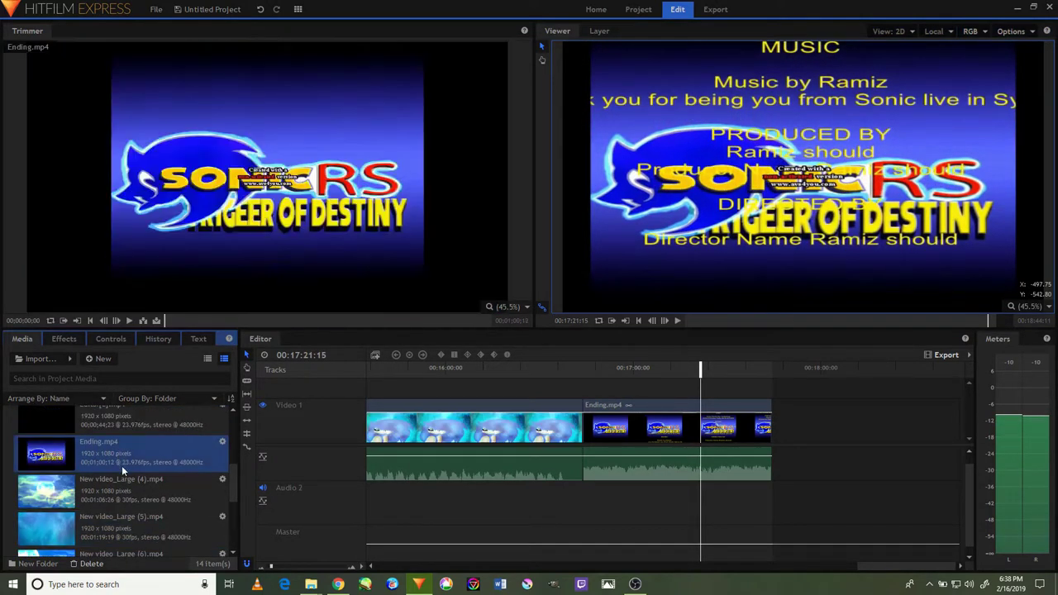
scroll(124, 475, "up", 2)
left_click(120, 449)
scroll(121, 446, "up", 1)
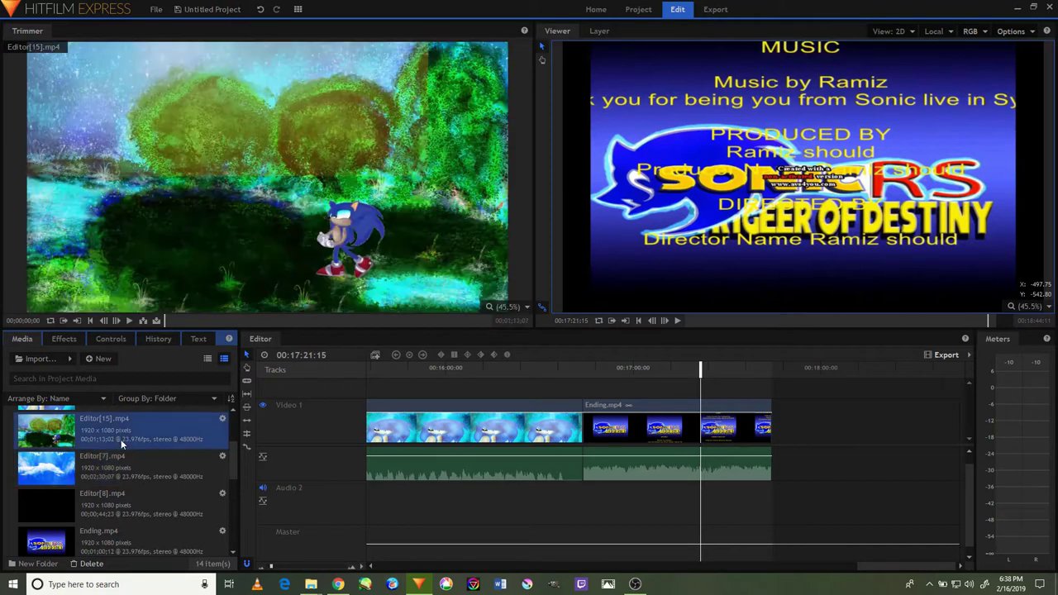
scroll(120, 439, "up", 1)
left_click(123, 443)
scroll(126, 444, "up", 1)
left_click(128, 444)
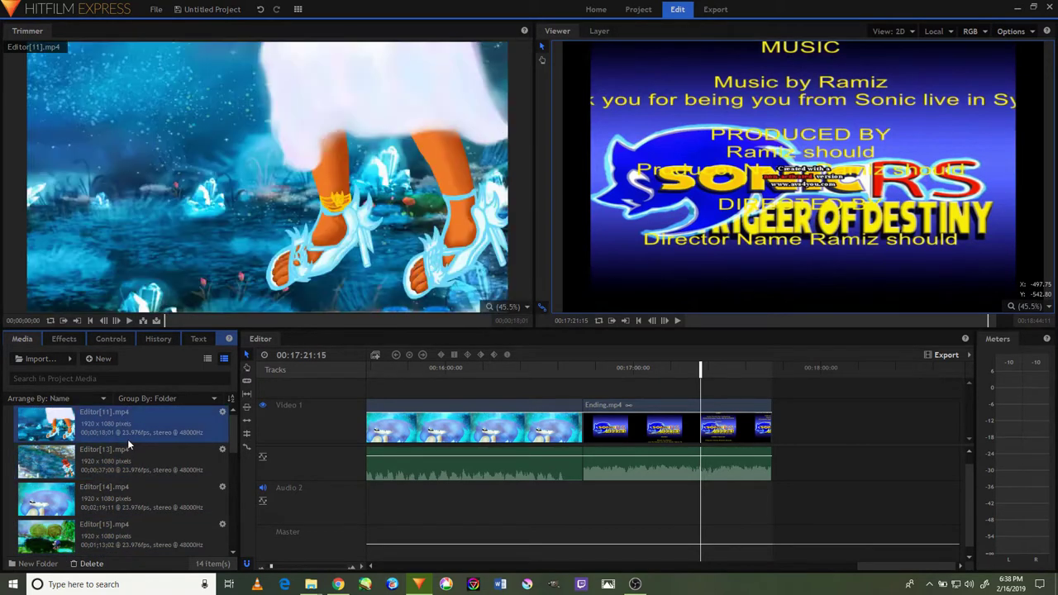
left_click(128, 447)
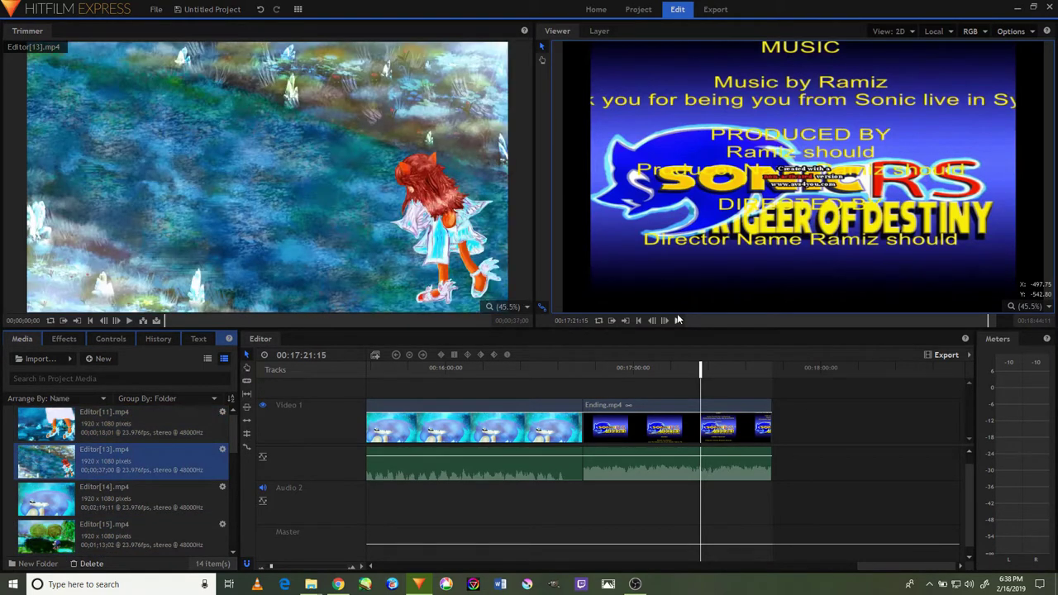
Play the credits to the end of the timeline, pause, and bring up the OBS recorder
left_click(677, 319)
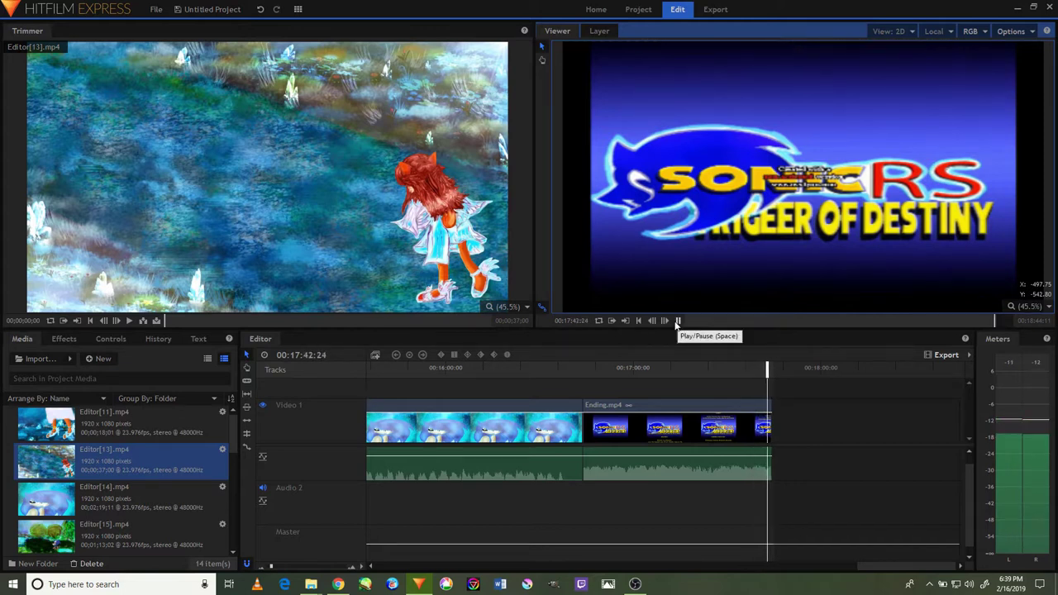
left_click(676, 321)
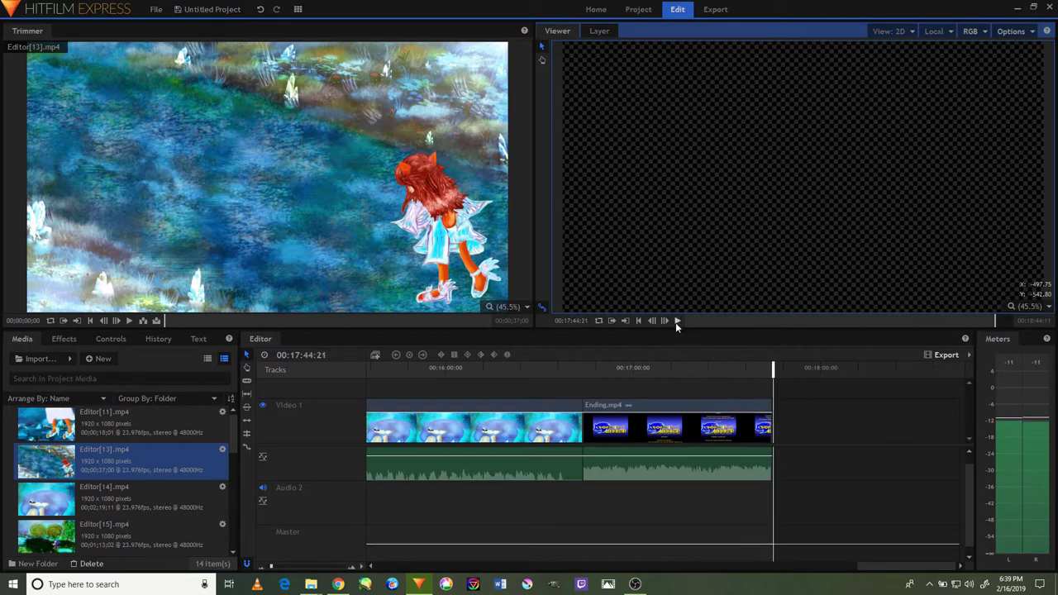
left_click(635, 584)
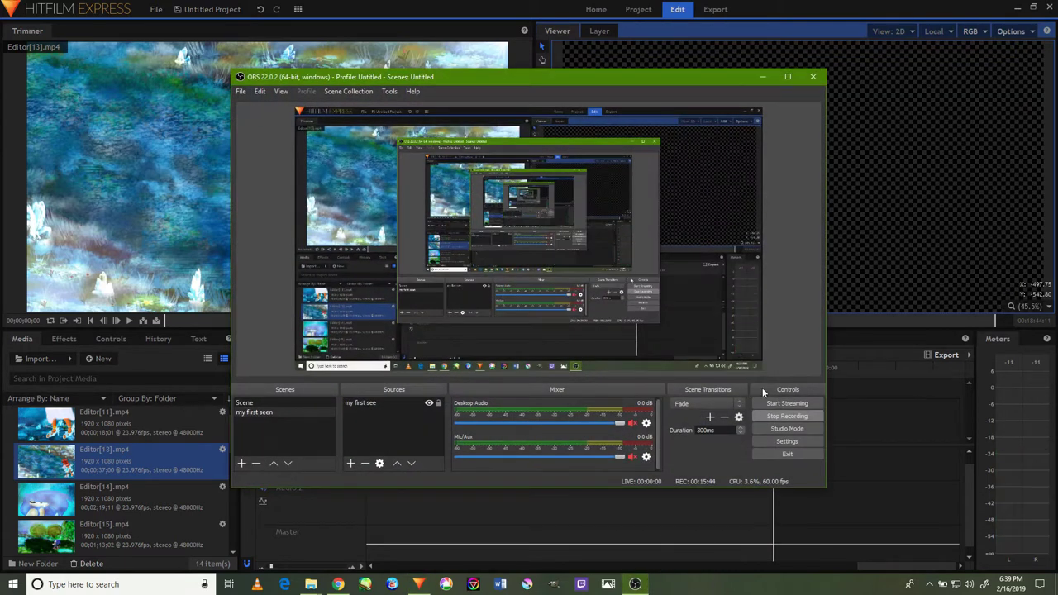